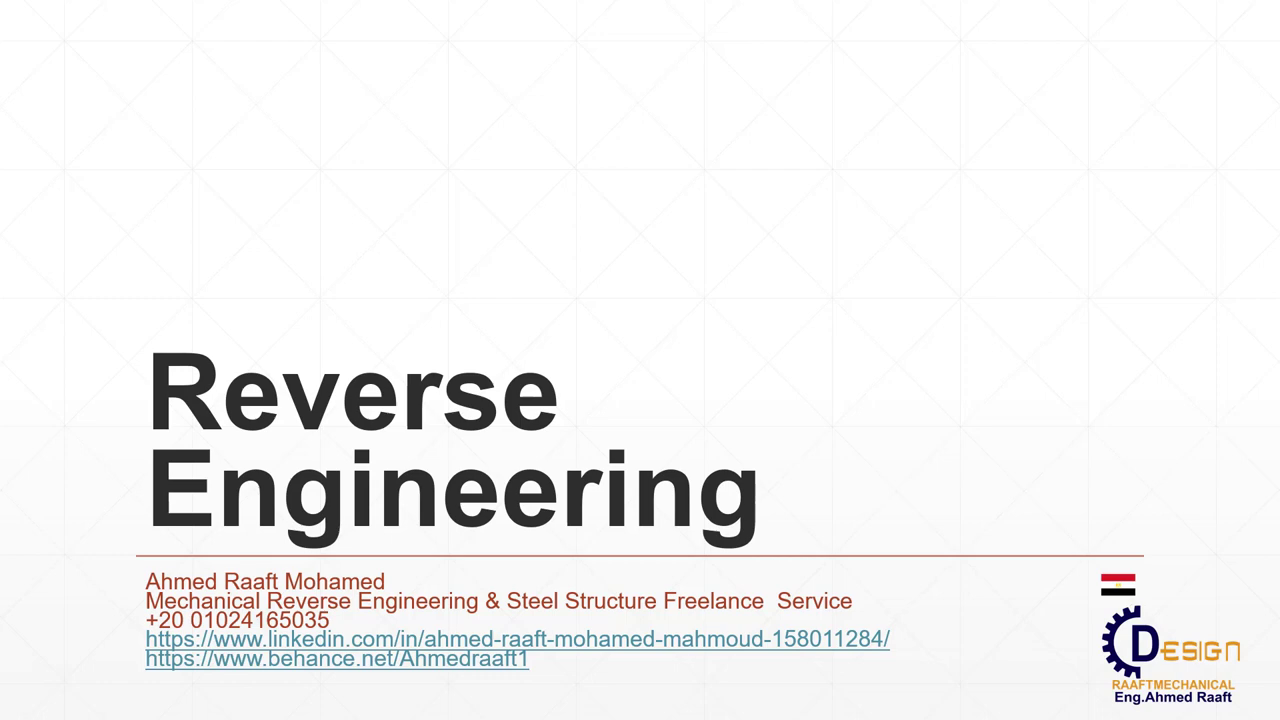
Step: Advance to the What is R.E slide explaining Backward Engineering
click(1058, 273)
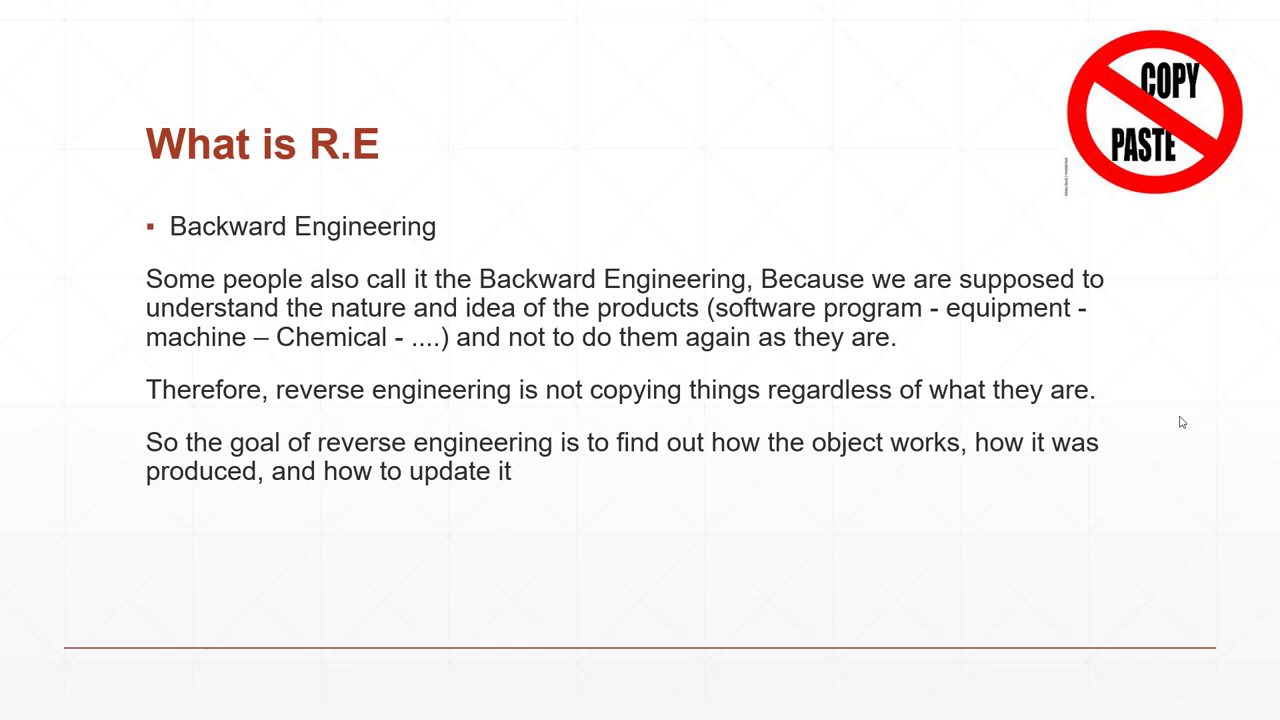
Step: Advance to the World War II slide showing the V2, R1, B-29 and TU-4 images
key(Right)
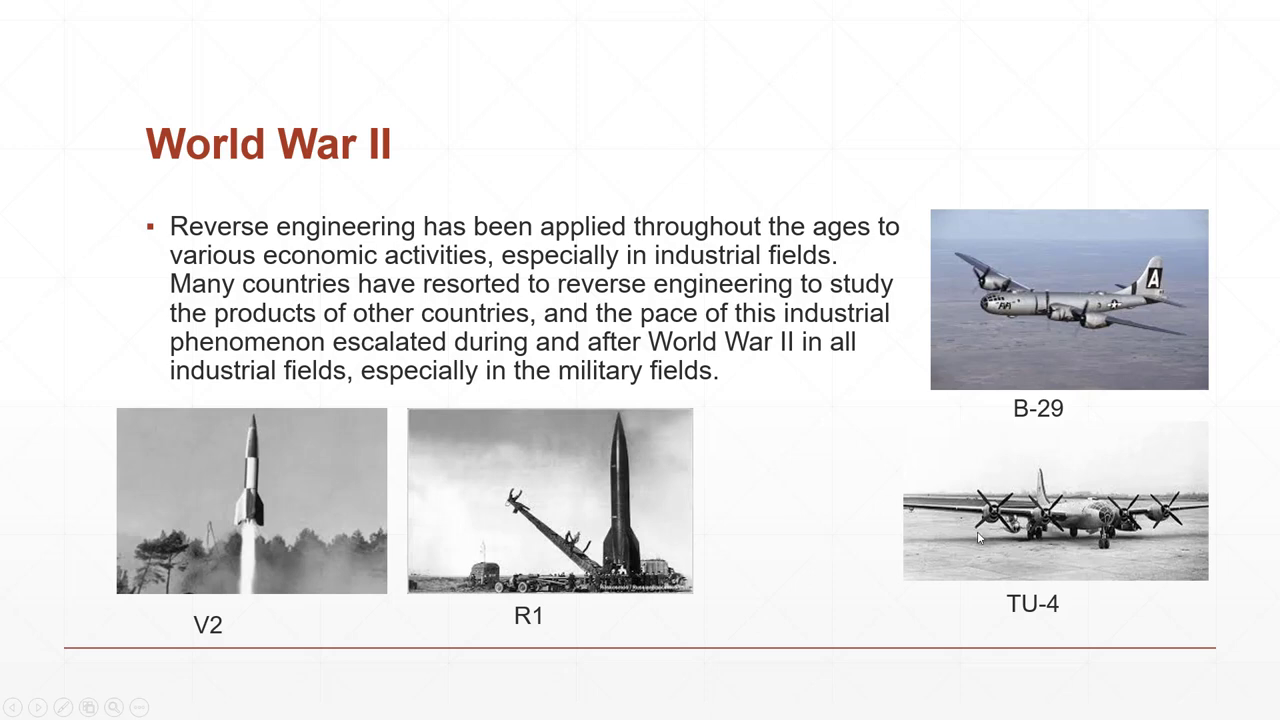
Step: Advance through the Application slide on to the What is Steps slide
click(818, 432)
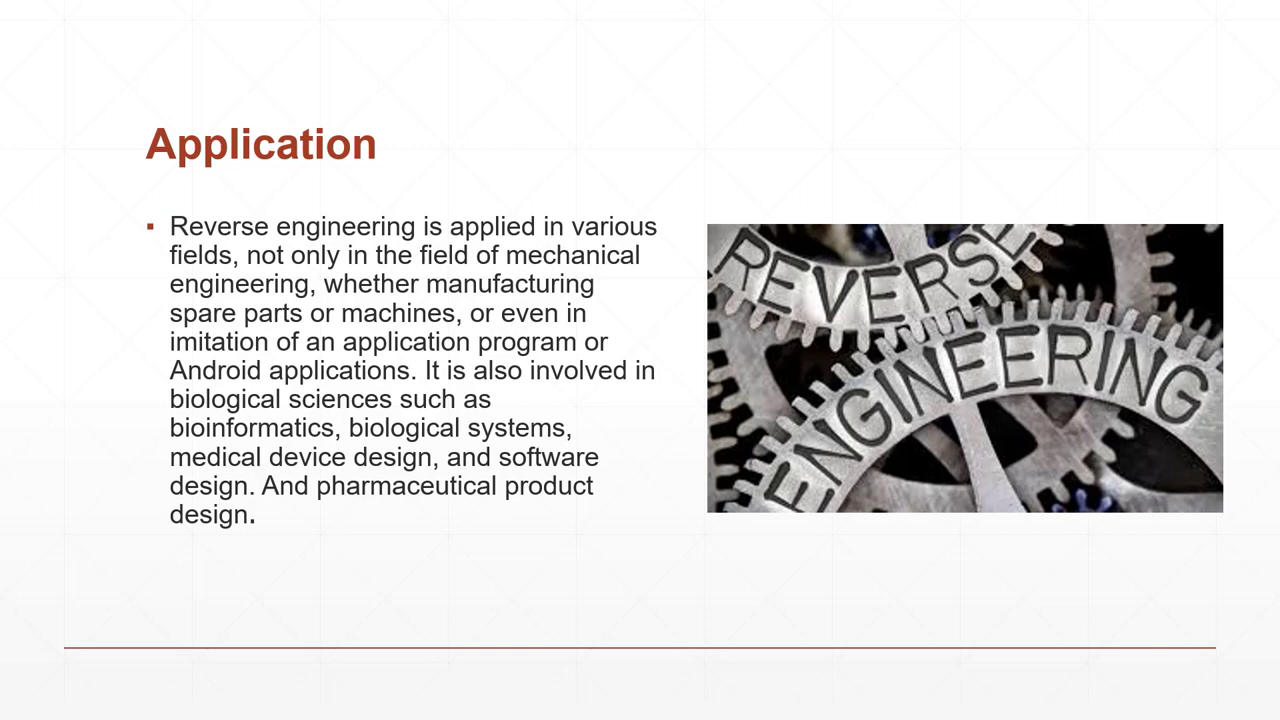
key(Right)
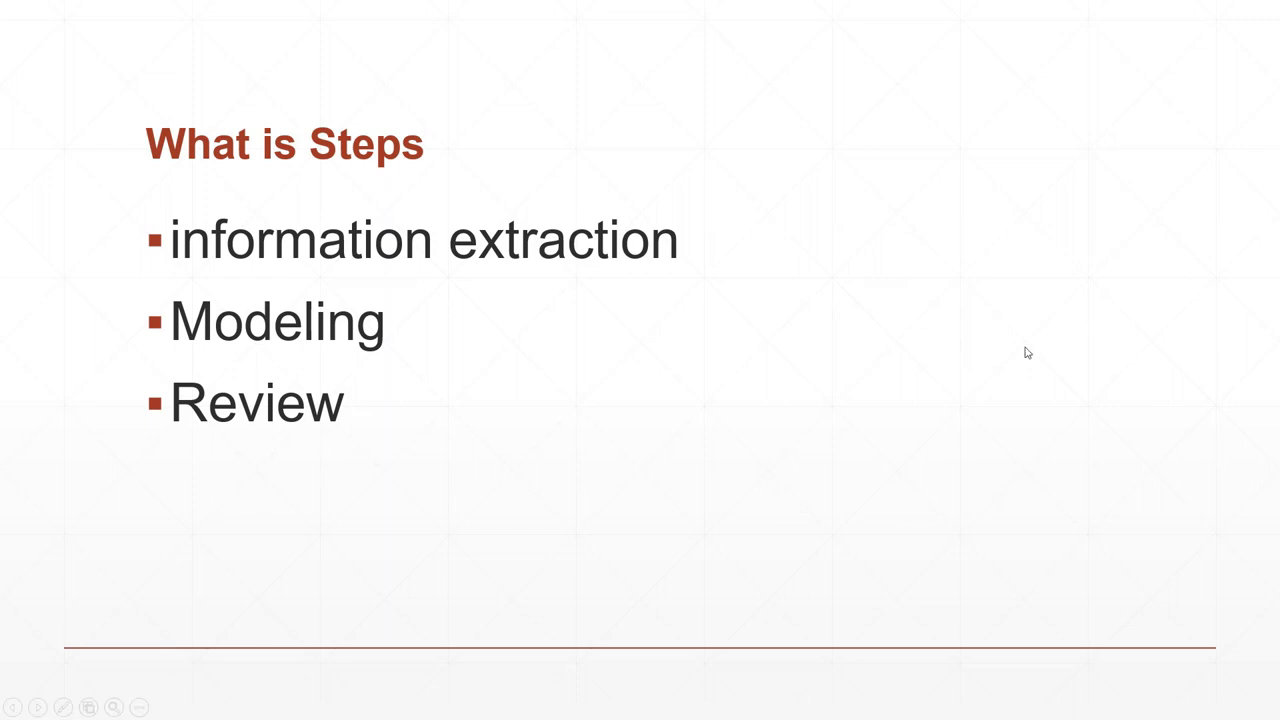
Step: Dismiss the slide show menu and advance to the 1st Measurement & Analysis Tools slide
right_click(670, 284)
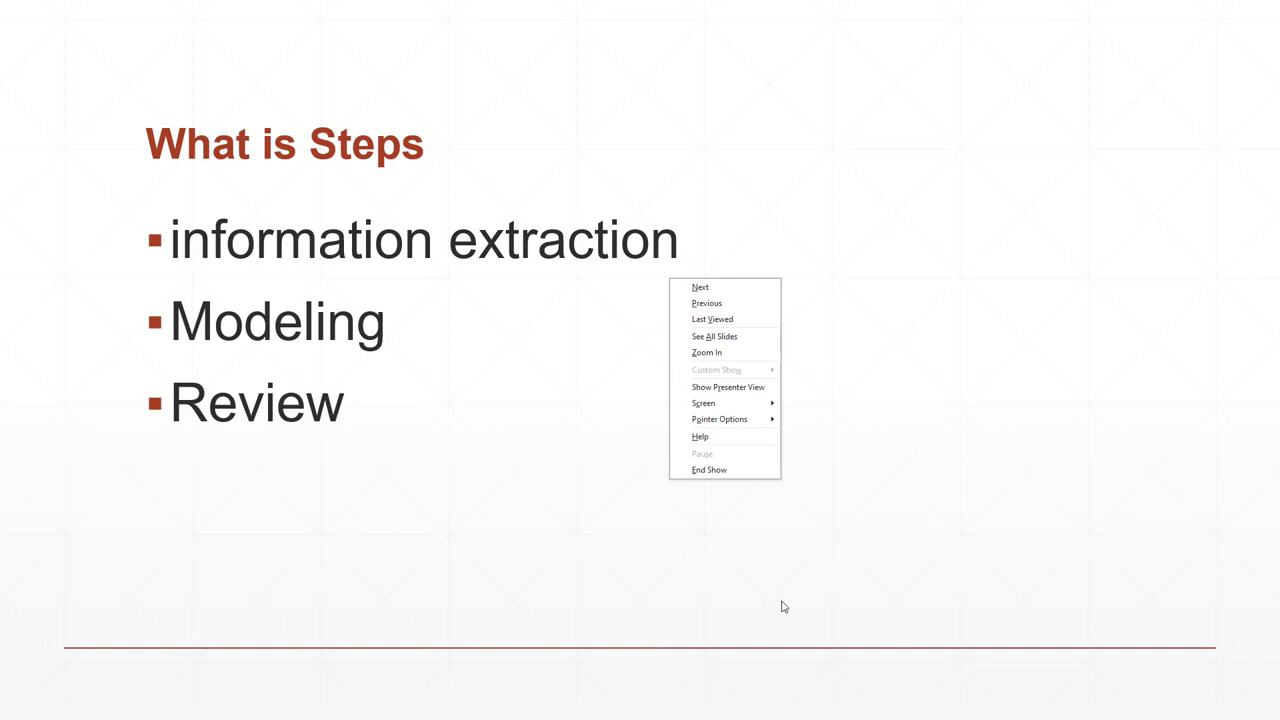
click(795, 540)
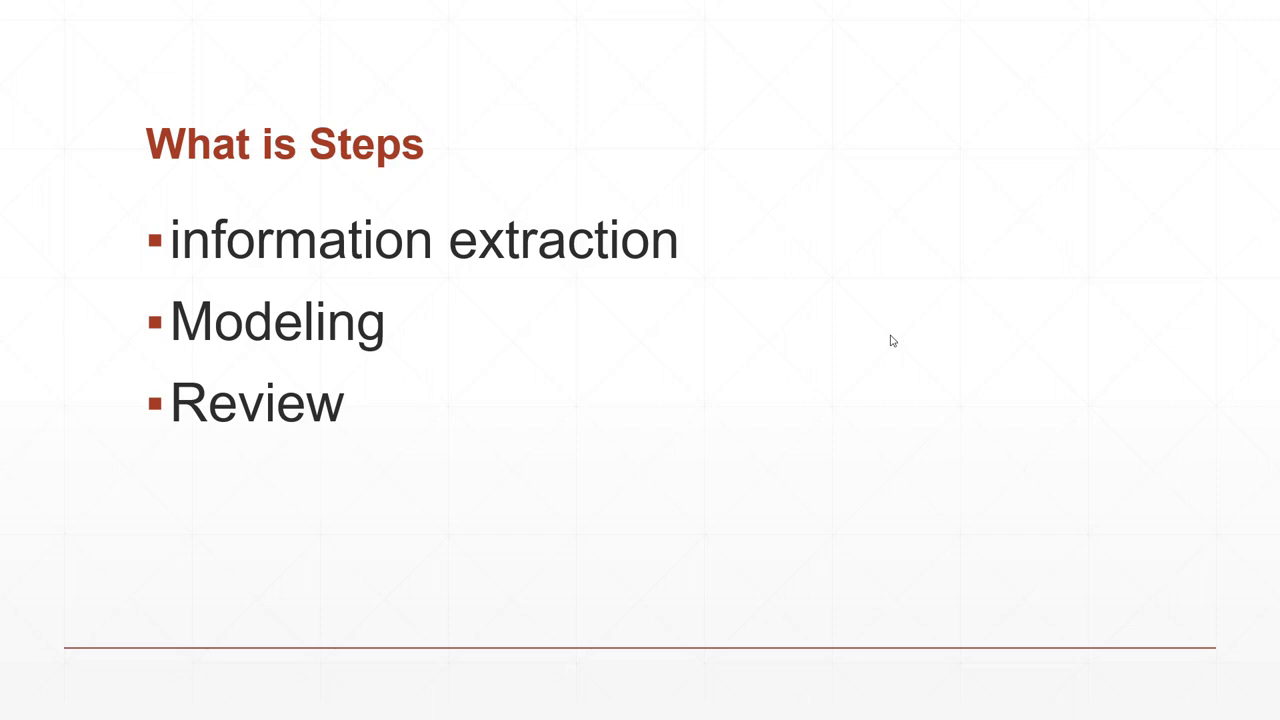
click(893, 341)
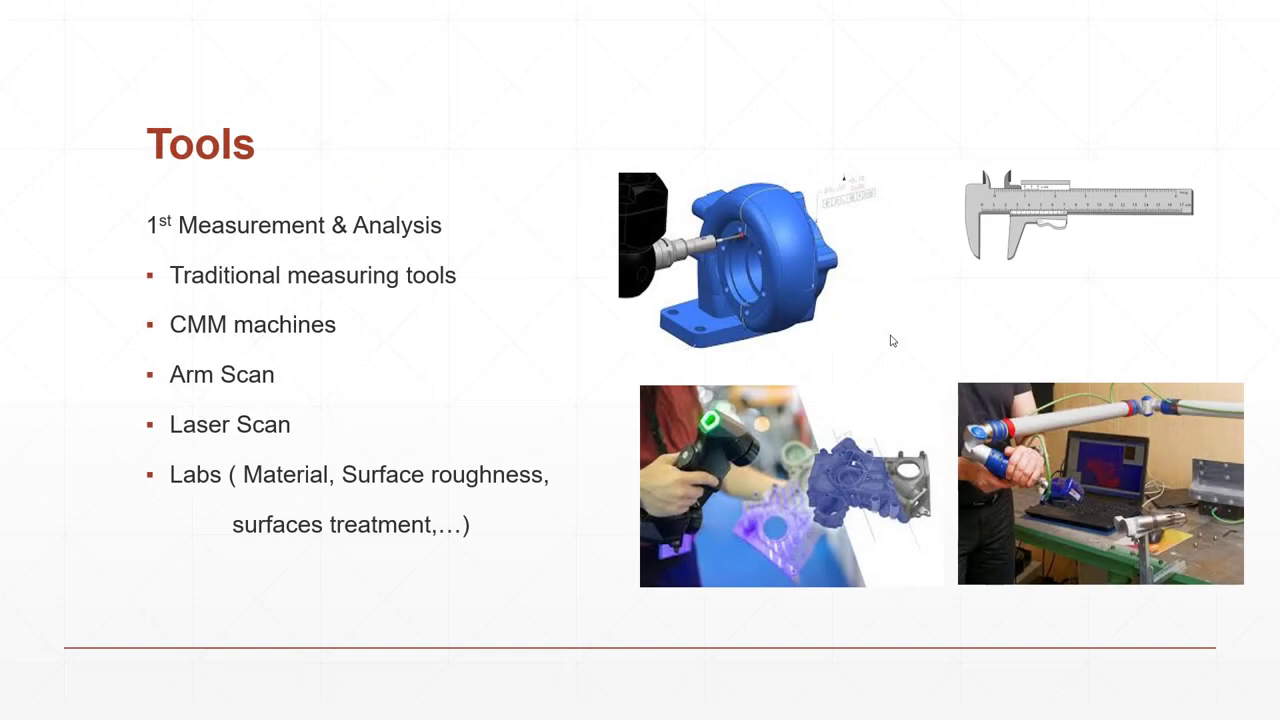
Step: Go back from the Tools slide to the What is Steps slide
click(893, 341)
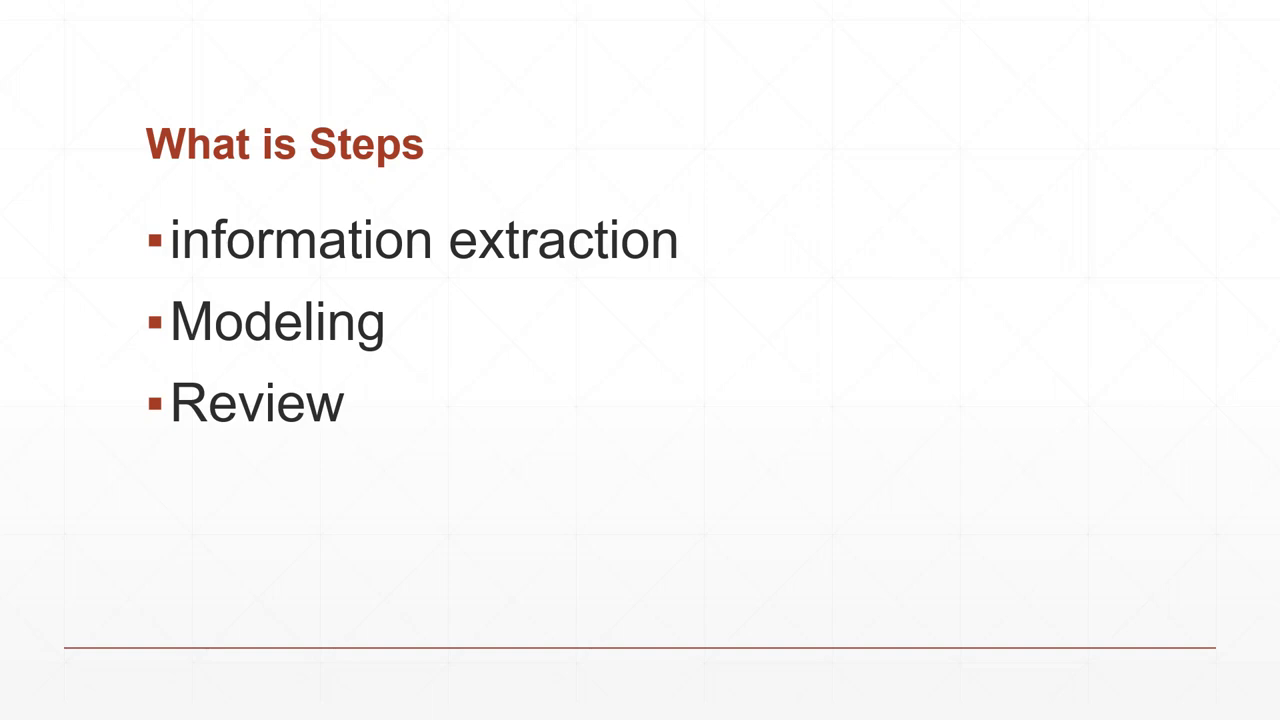
Step: Advance again to the Tools slide listing instruments from traditional tools to laser scan
key(Right)
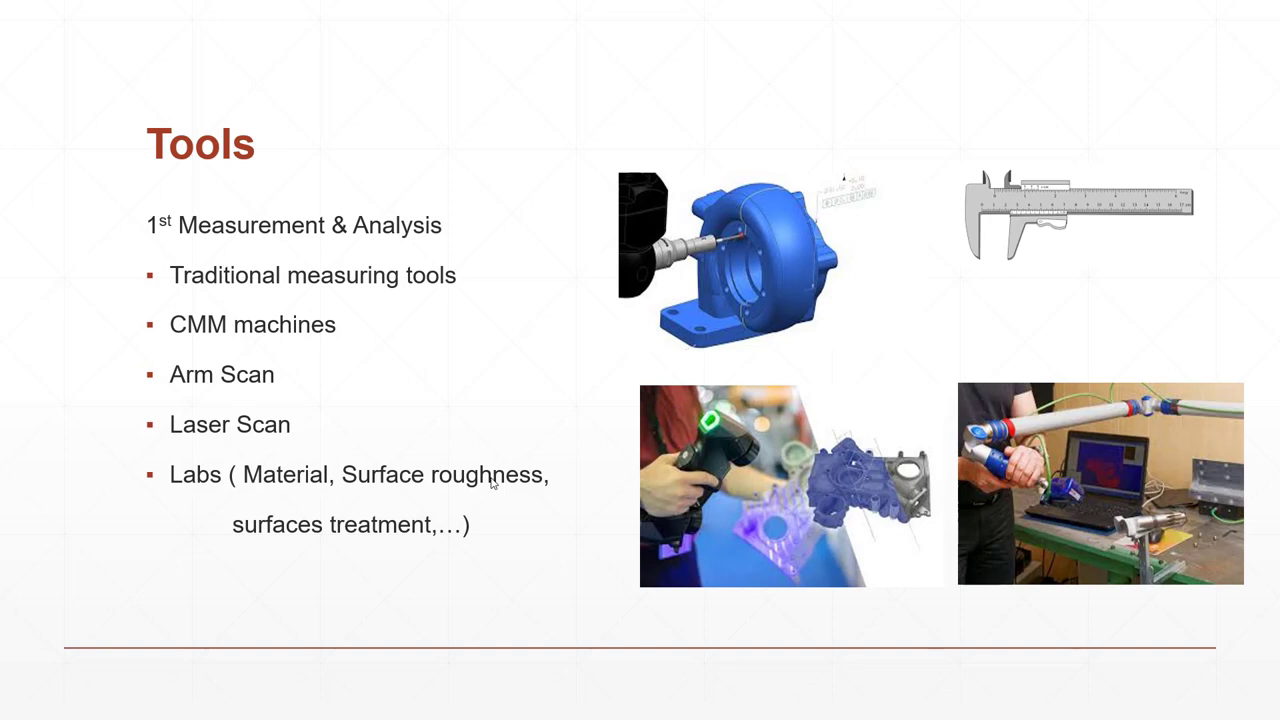
Step: Advance to the 2nd Modeling Software slide with the Geomagic Design X, PolyWorks and CATIA logos
key(Right)
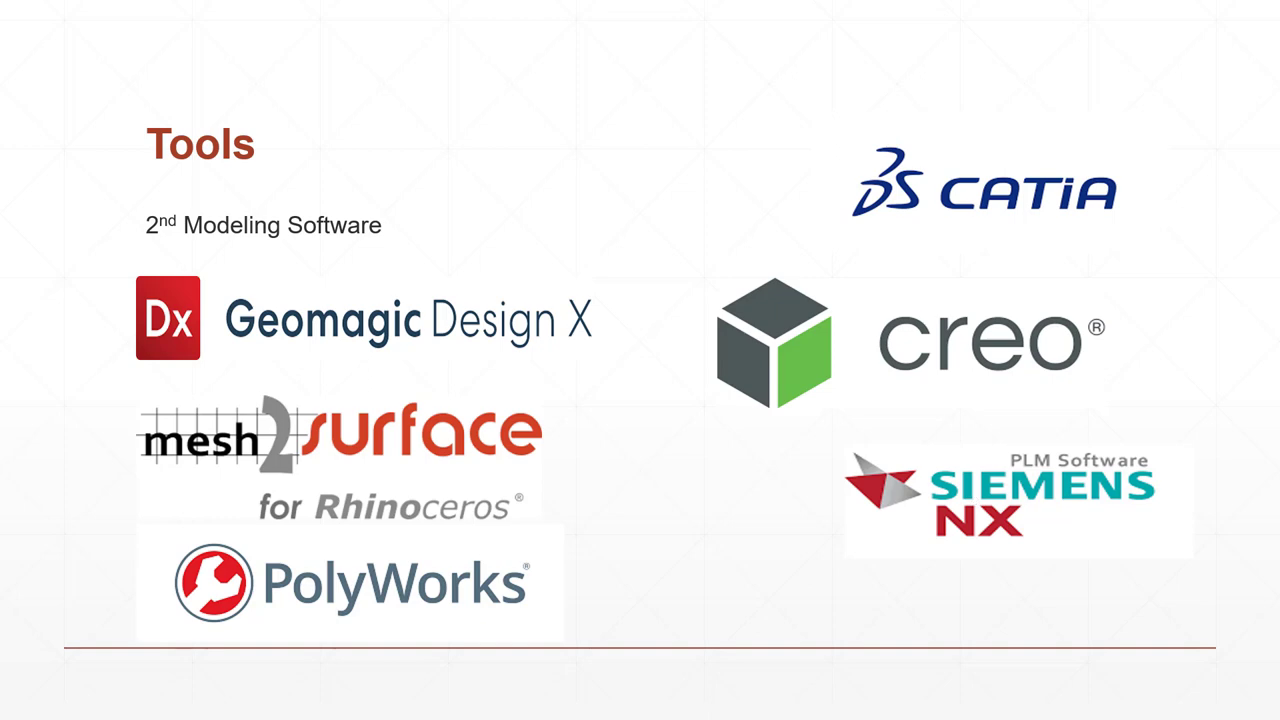
Step: Advance to the 3rd Review Software slide showing Ansys, Abaqus, CATIA and Siemens NX
key(Right)
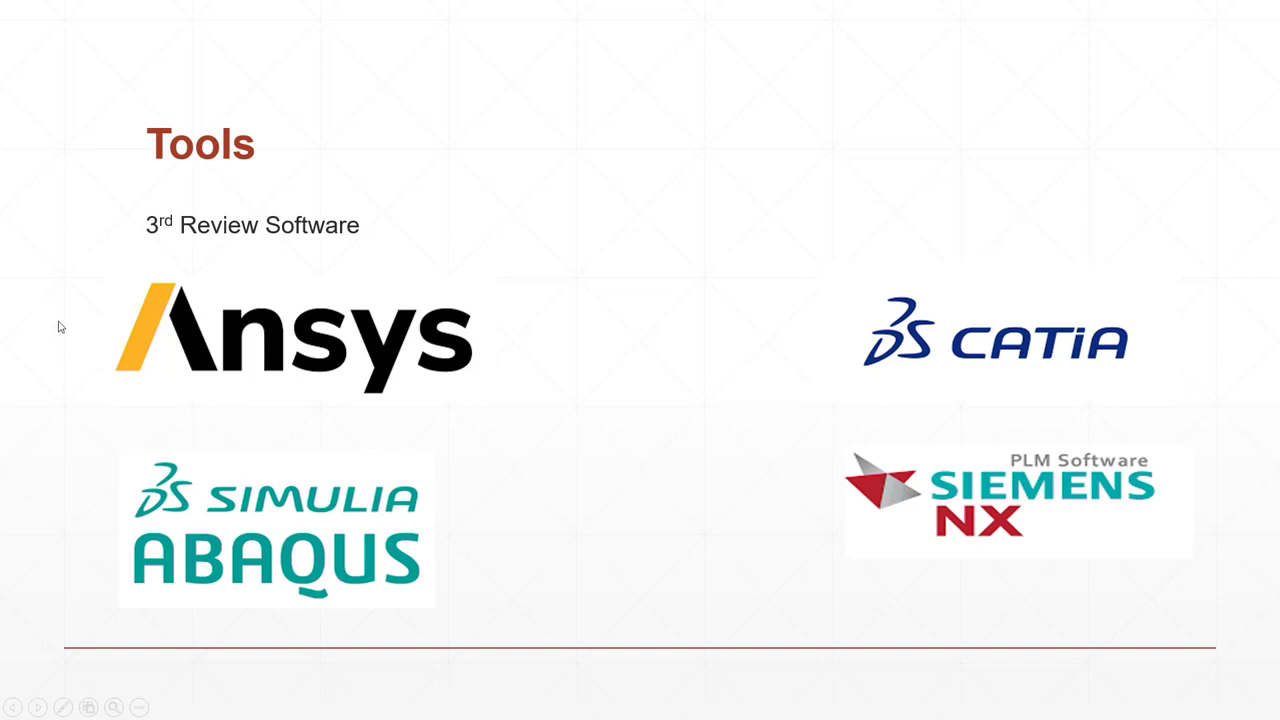
Step: Advance to the Workshop title slide for the Spiral Gear exercise
key(Right)
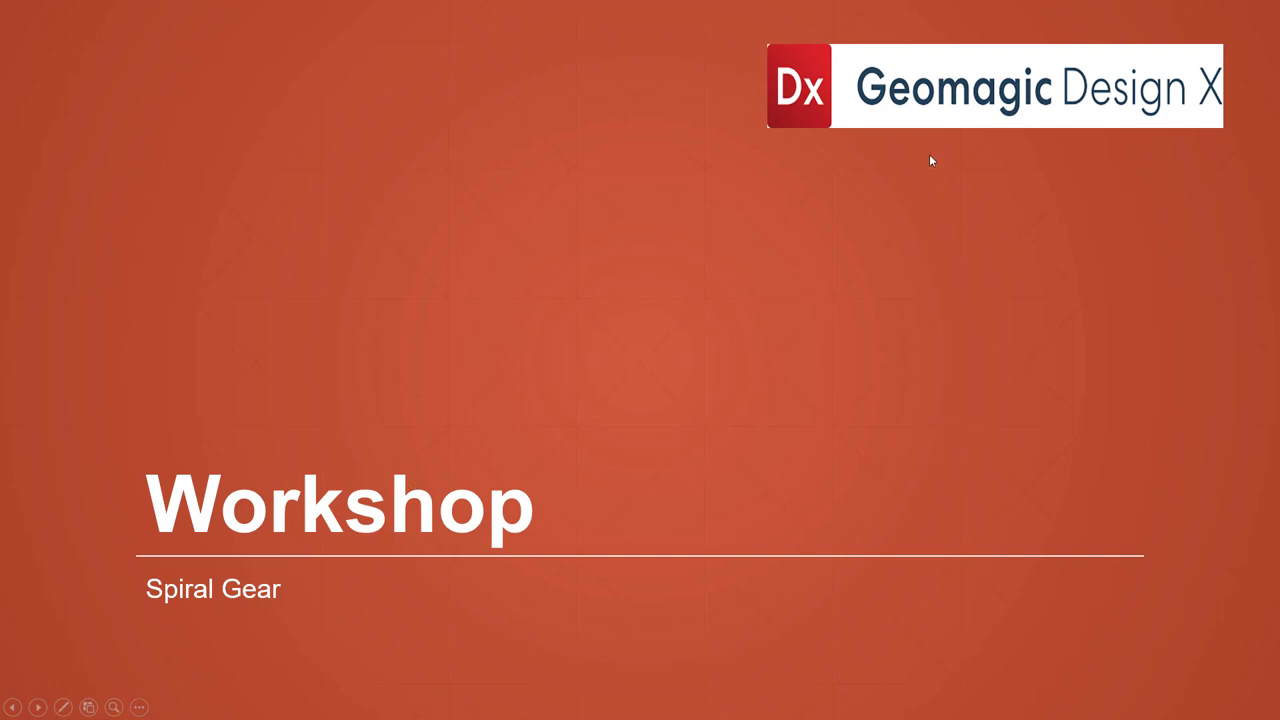
Step: End the slide show and bring the empty Geomagic Design X 2022 model to the front
click(677, 368)
click(677, 373)
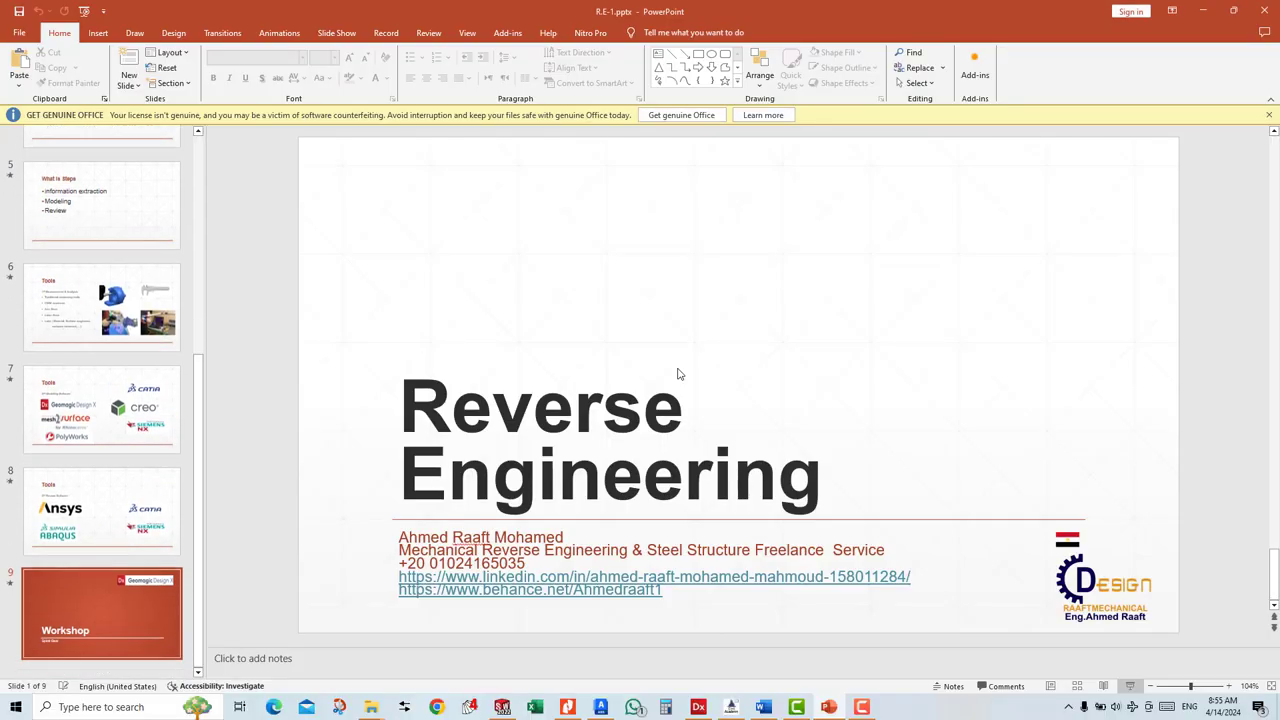
click(698, 707)
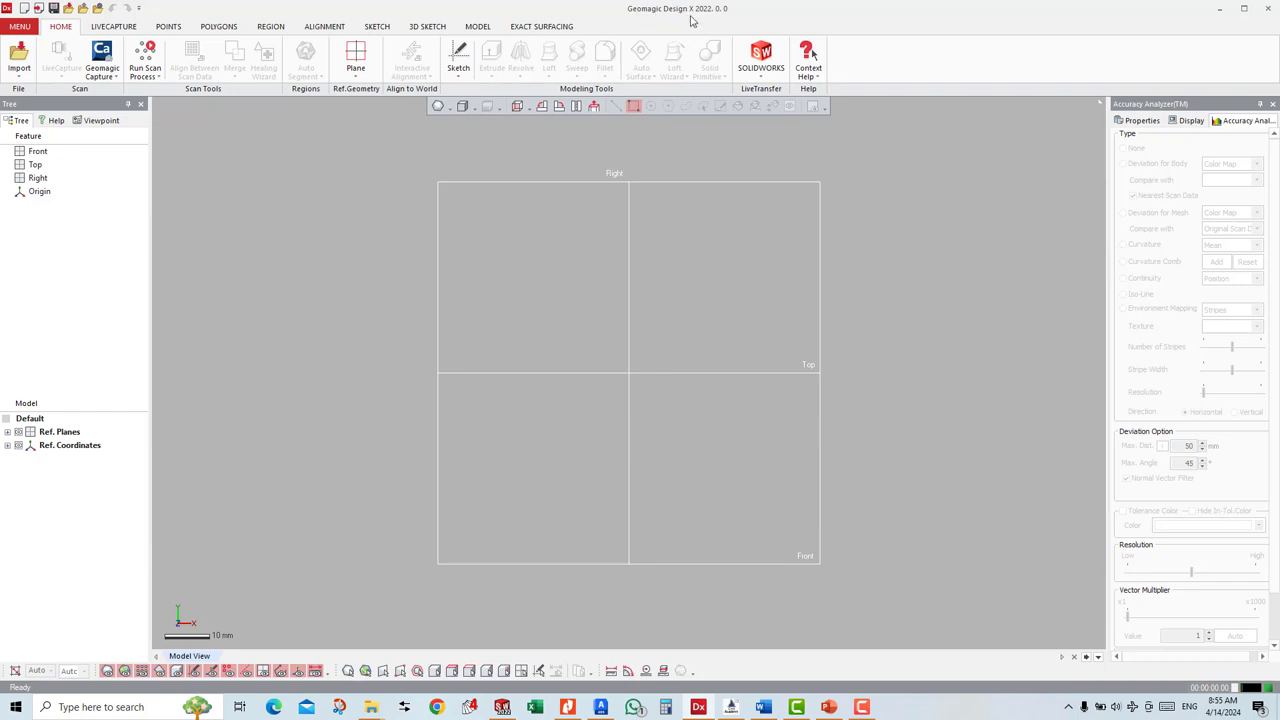
Step: Open the Import dropdown on the Home tab to list Import, Open, New, Save, Save As and Export
click(26, 28)
click(648, 12)
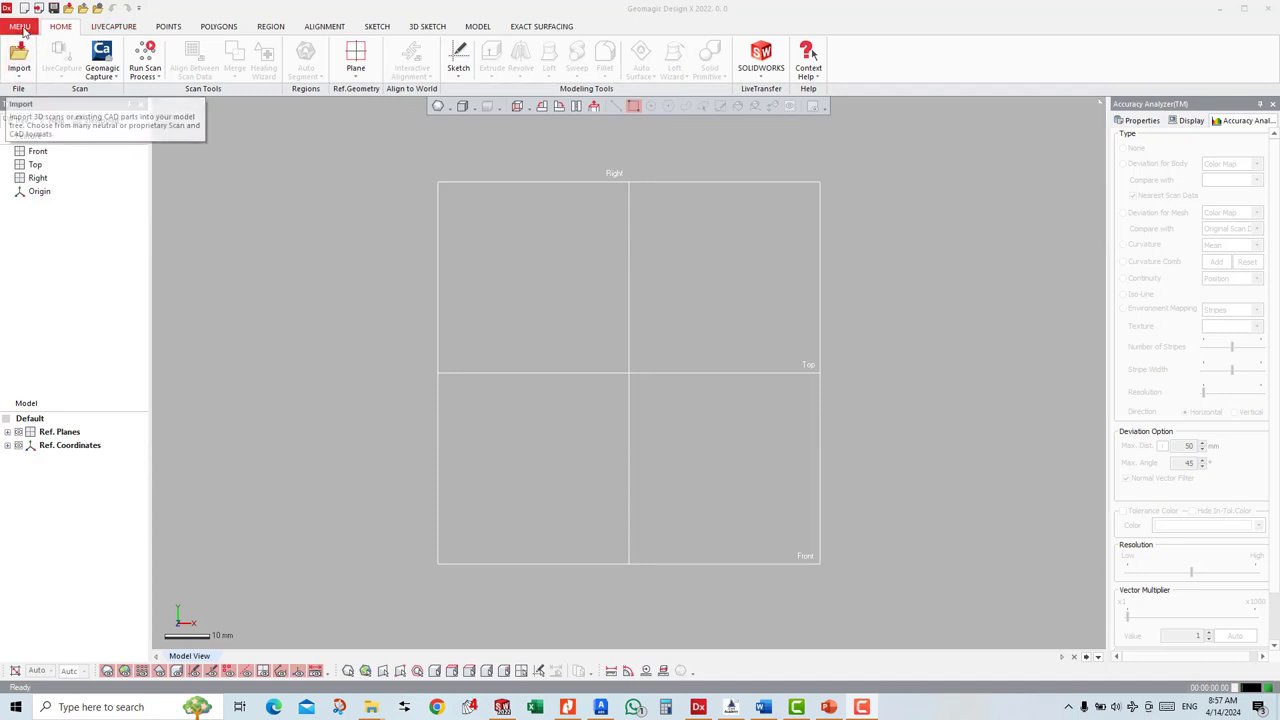
click(22, 75)
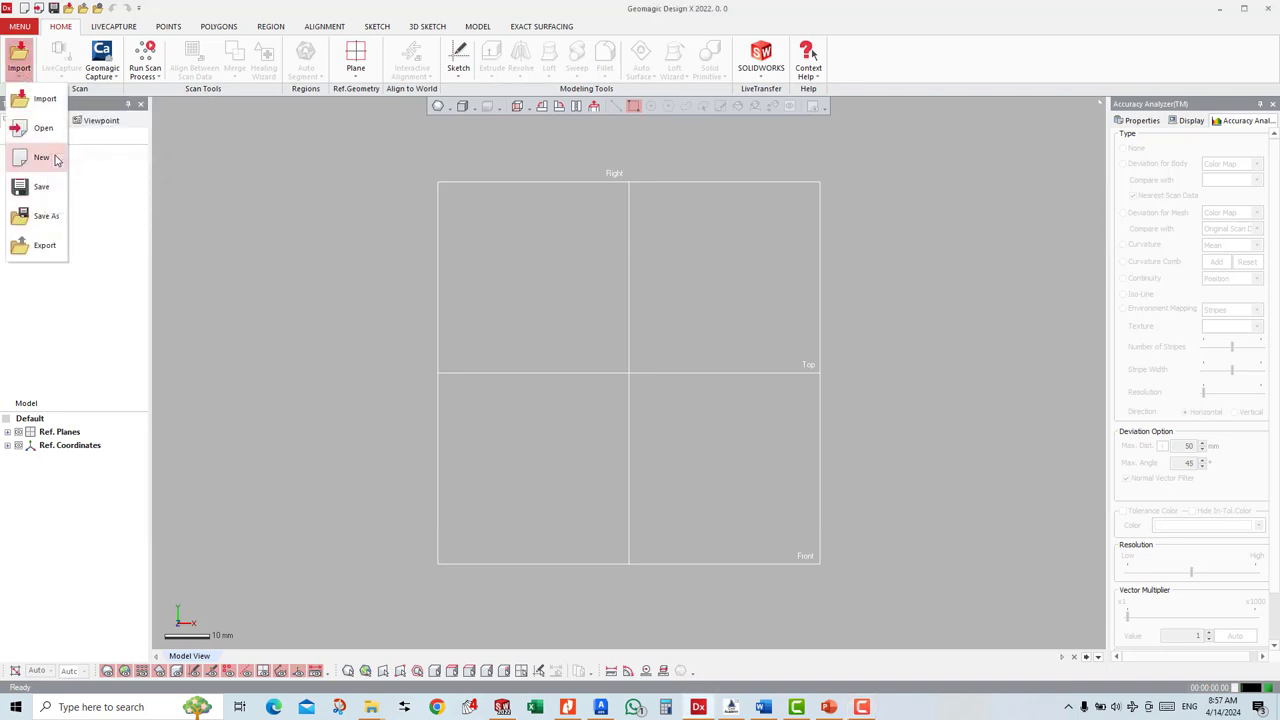
Step: Import Spiral Gear.stl from the Reverse Engineering Lec folder using Import Only
click(45, 99)
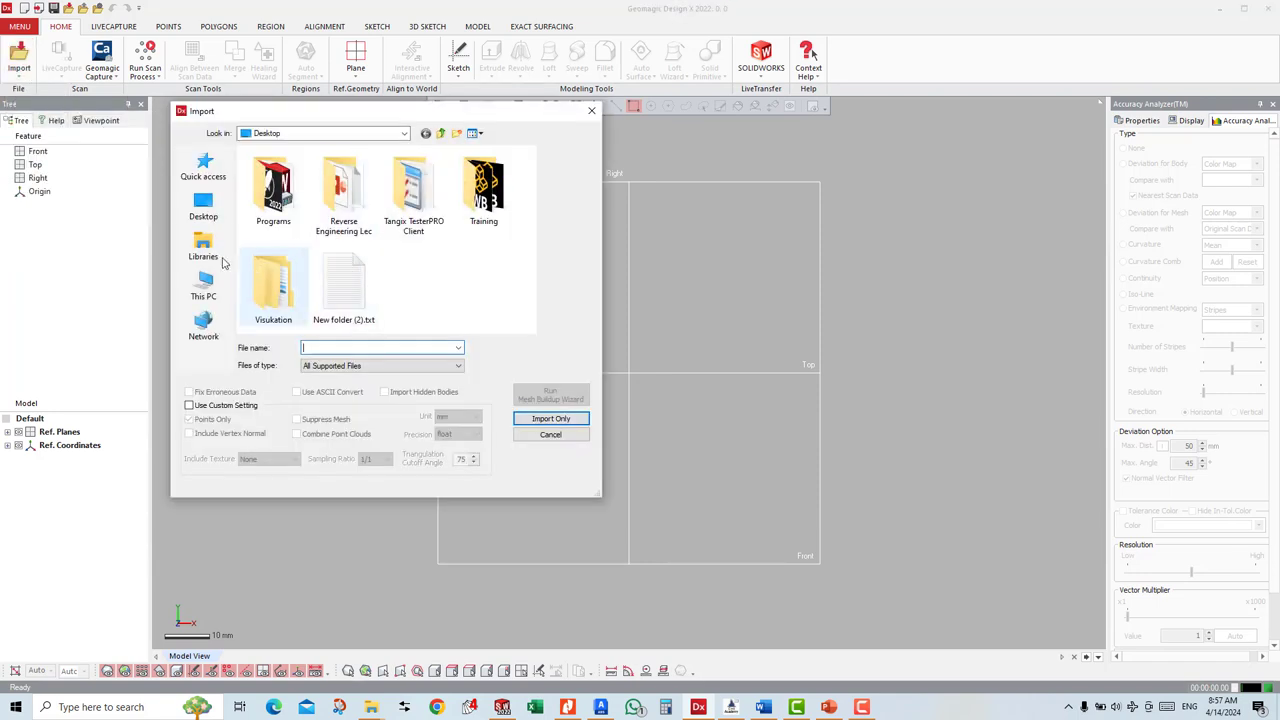
click(203, 207)
scroll(330, 230, down, 2)
scroll(350, 243, down, 1)
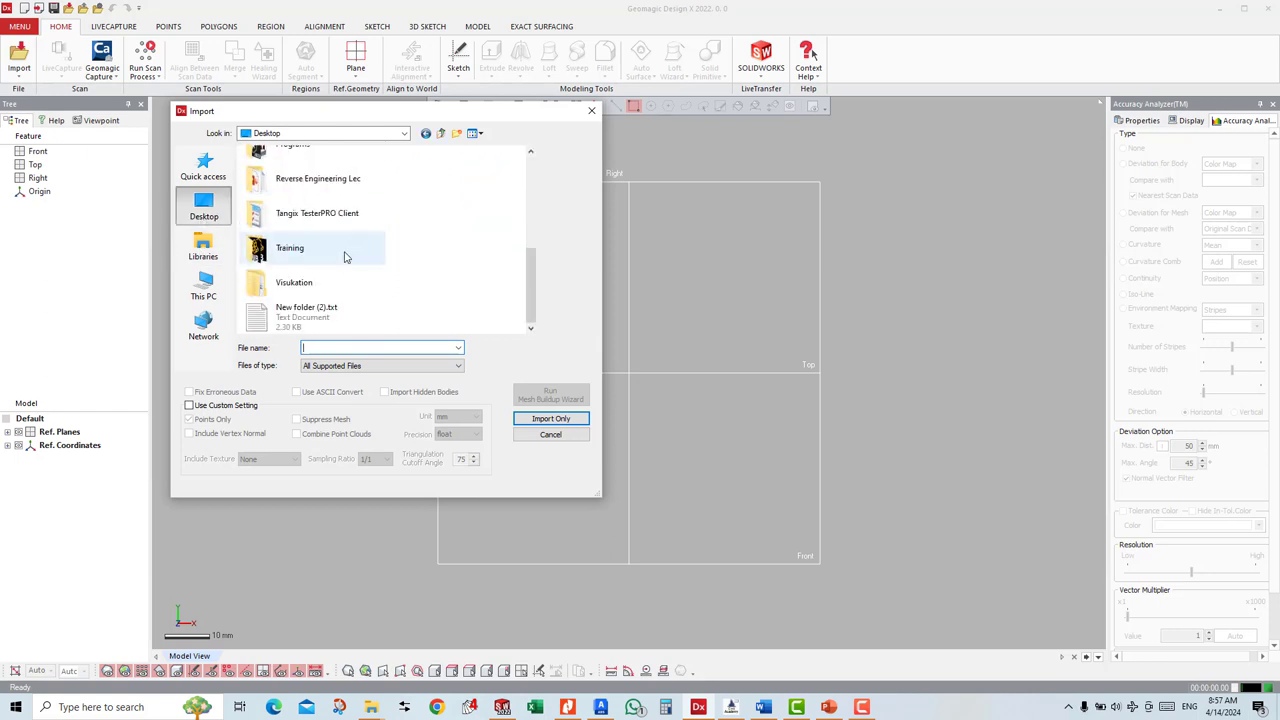
double_click(339, 186)
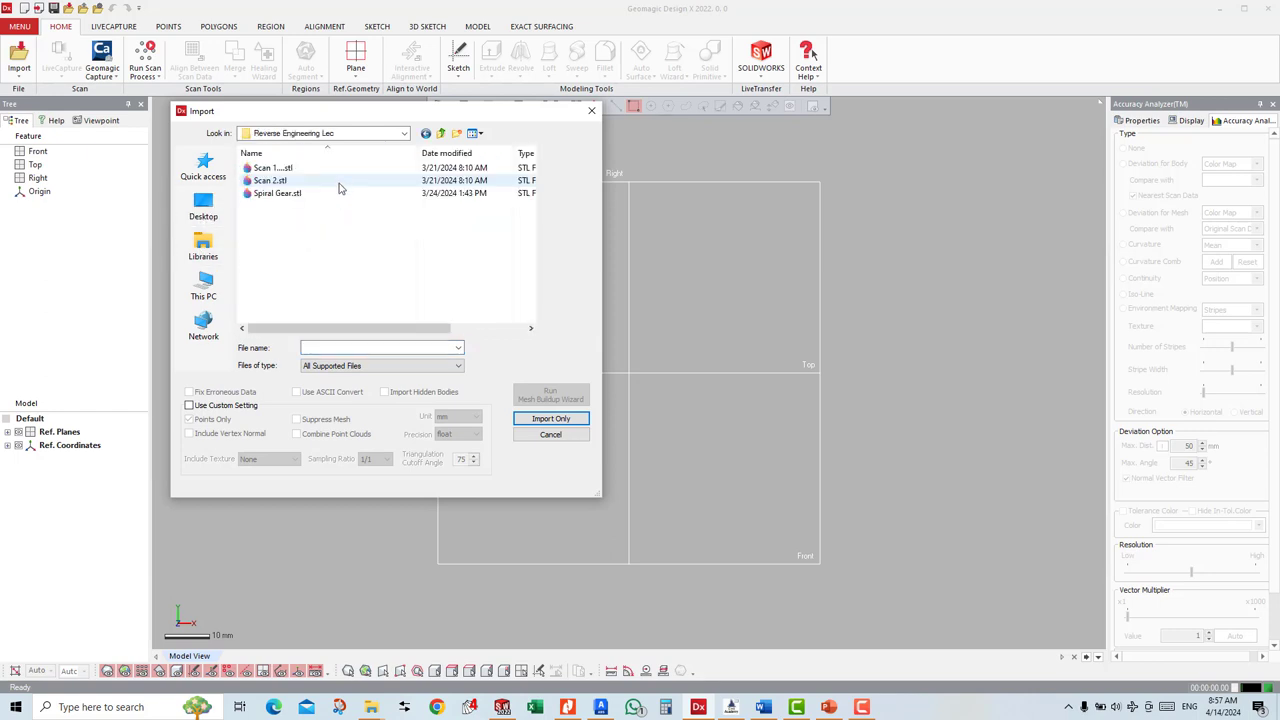
click(300, 194)
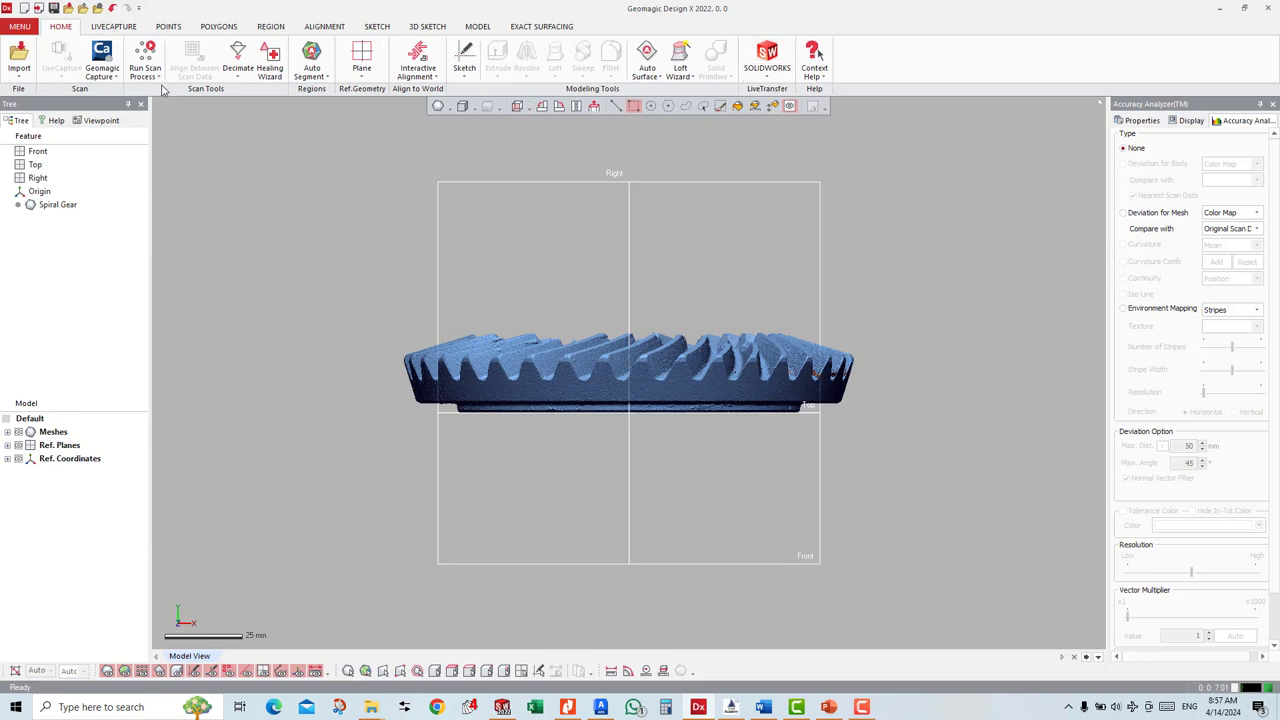
click(768, 78)
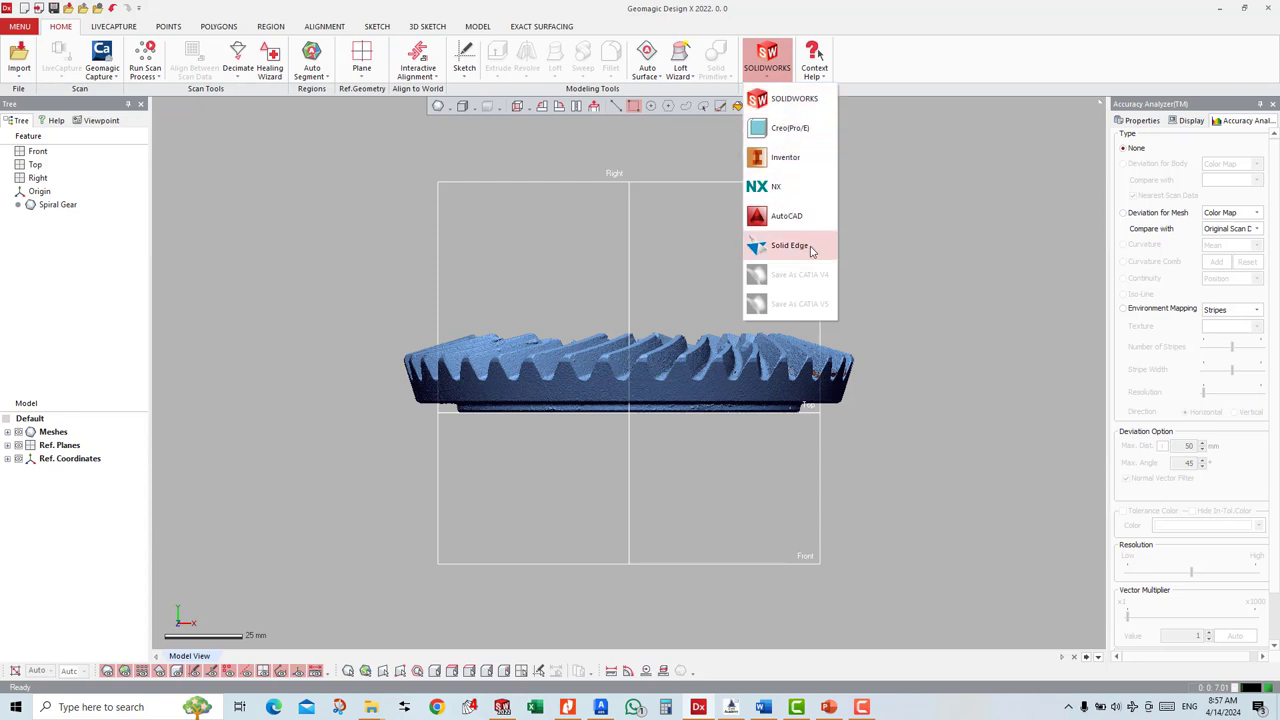
click(910, 218)
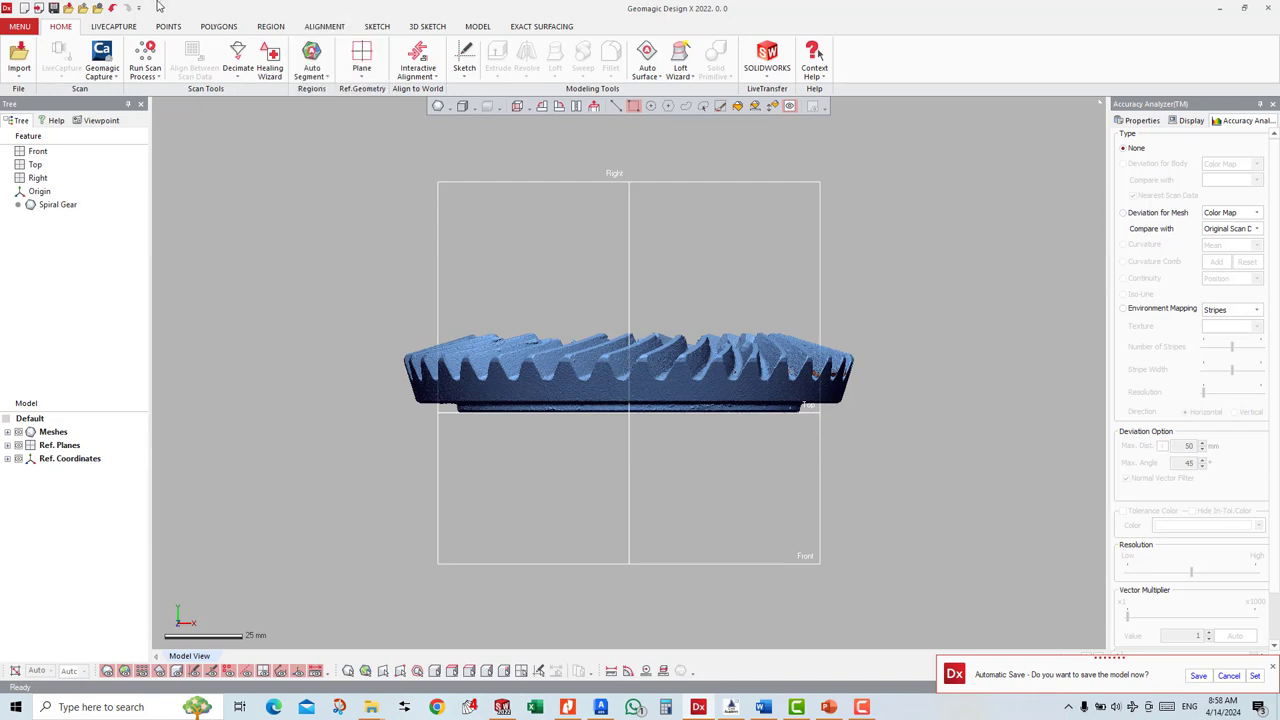
Step: Browse the LiveCapture Select HW list without choosing hardware, then switch to the Points tab
click(115, 26)
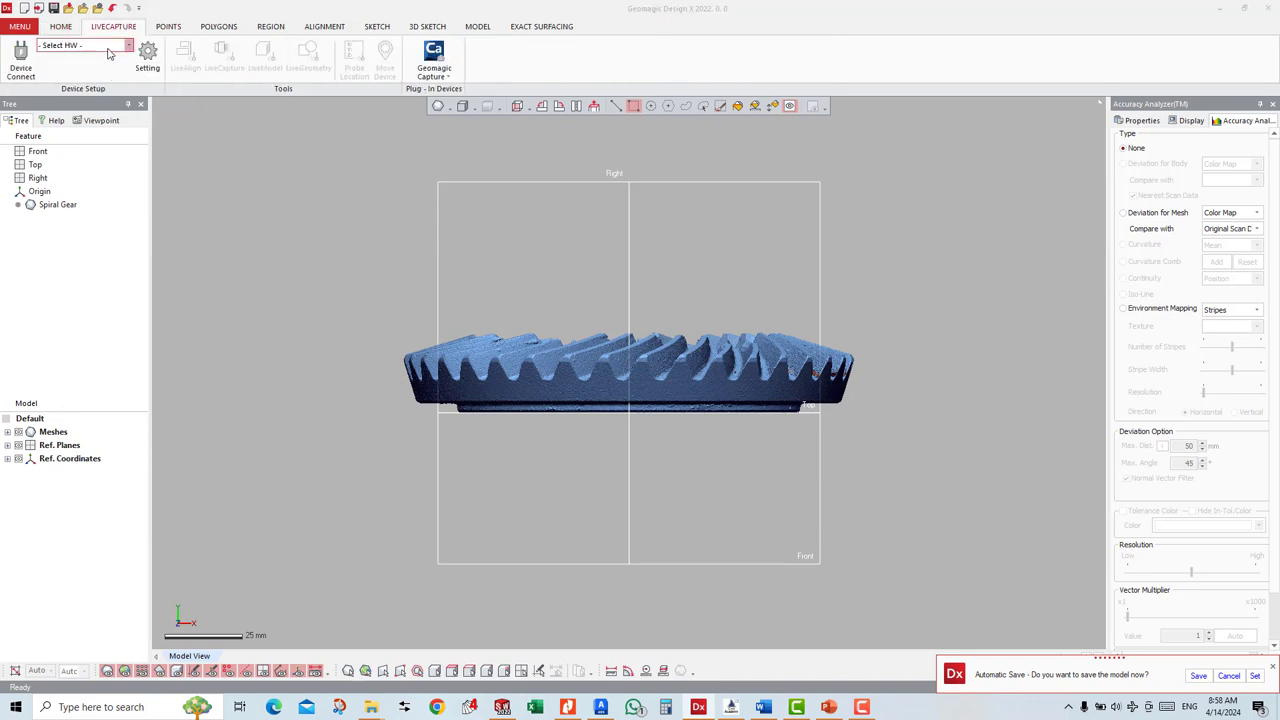
click(108, 48)
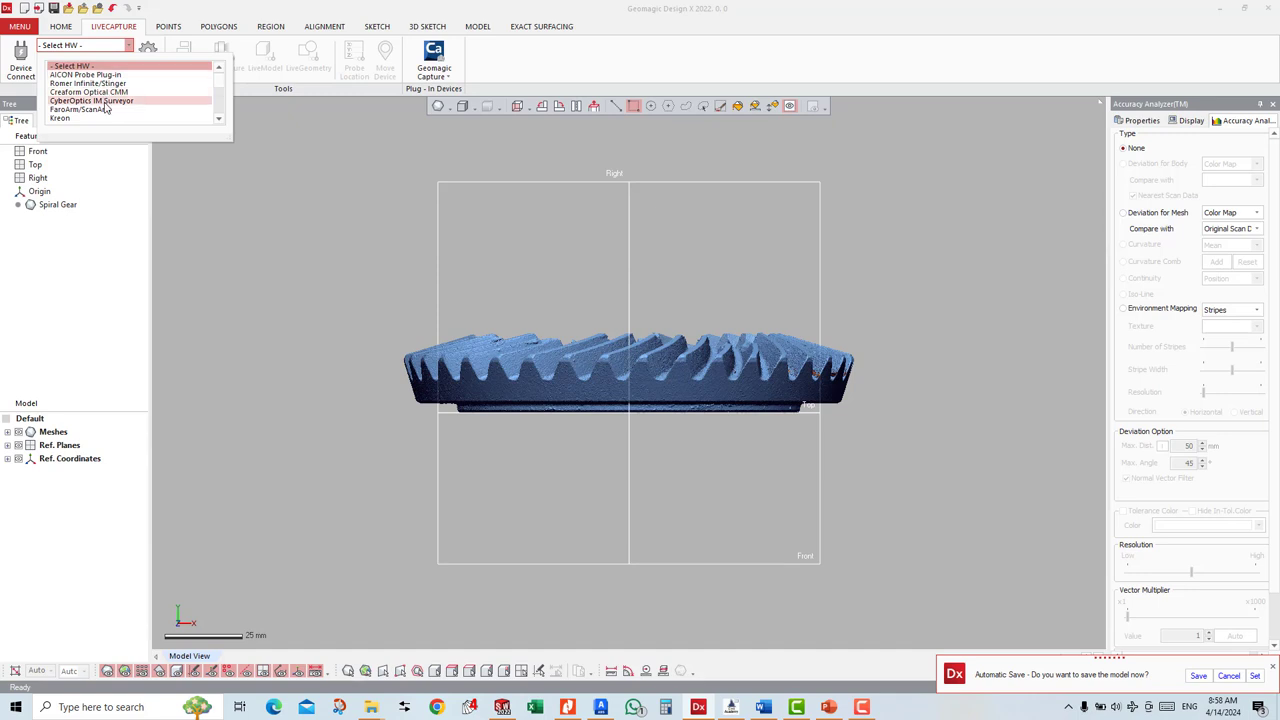
scroll(106, 105, down, 2)
scroll(106, 107, down, 2)
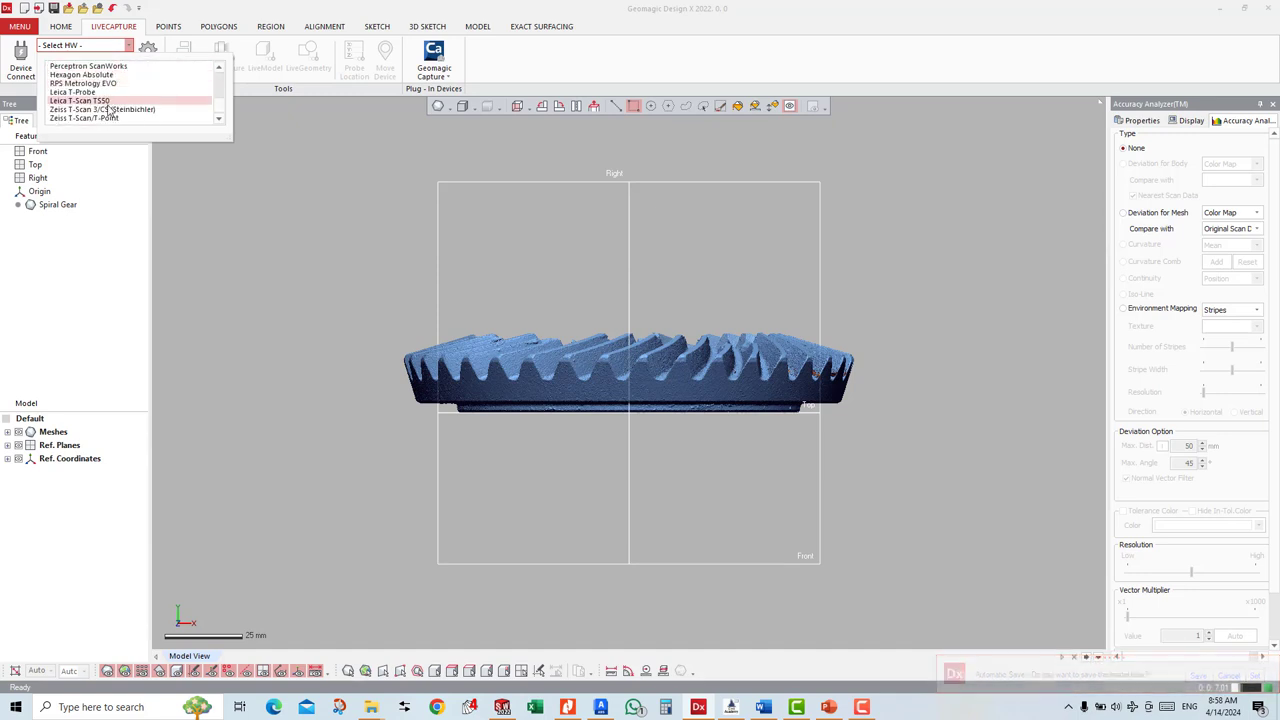
scroll(116, 78, up, 1)
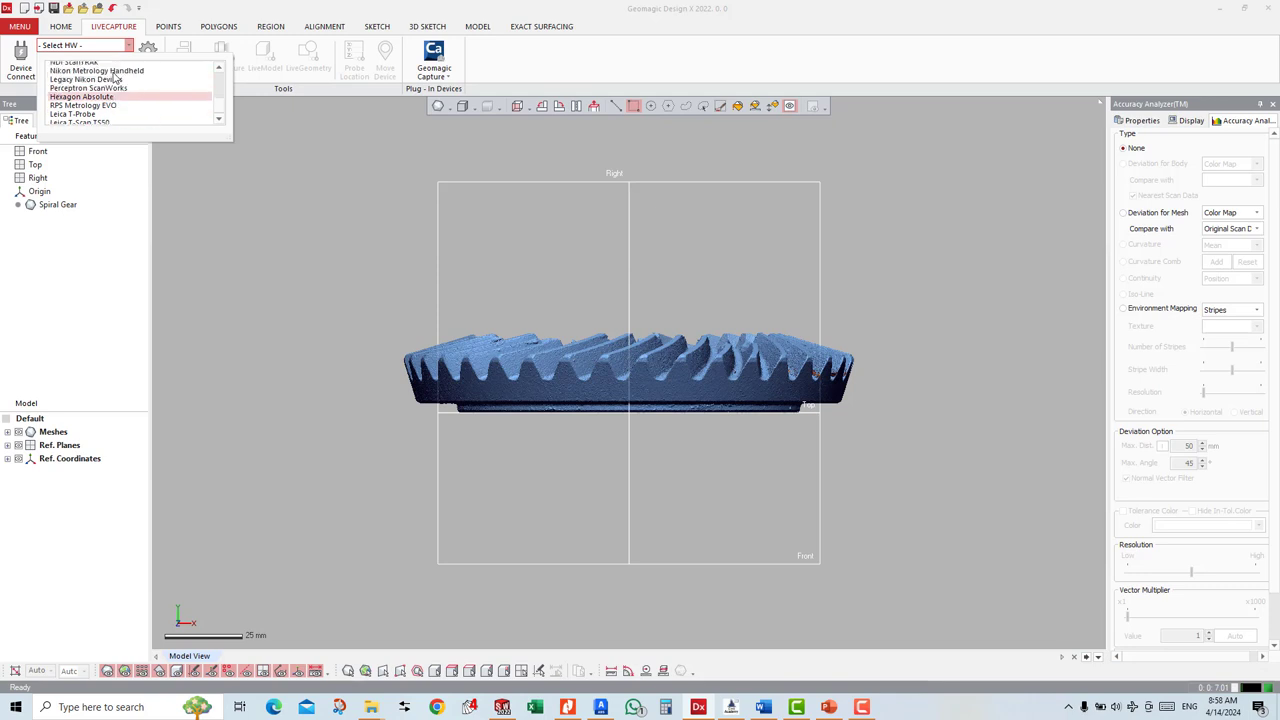
scroll(116, 78, up, 1)
scroll(116, 78, up, 1)
click(182, 6)
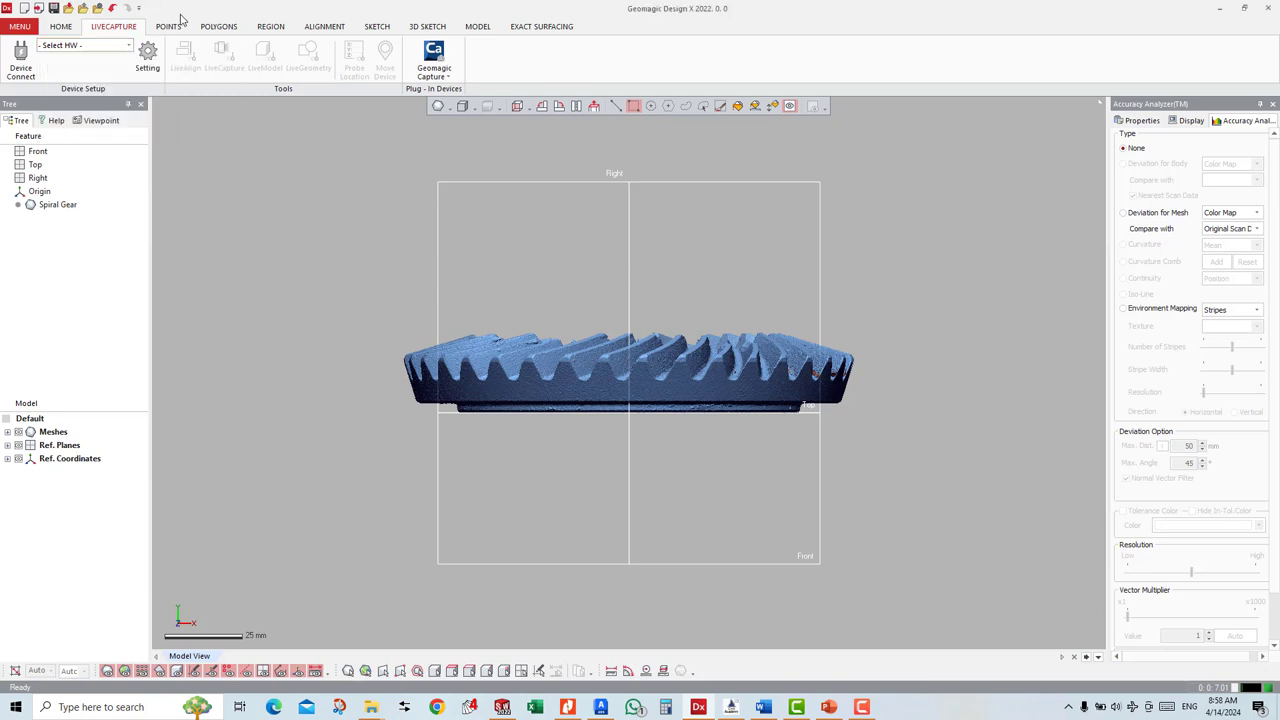
click(162, 33)
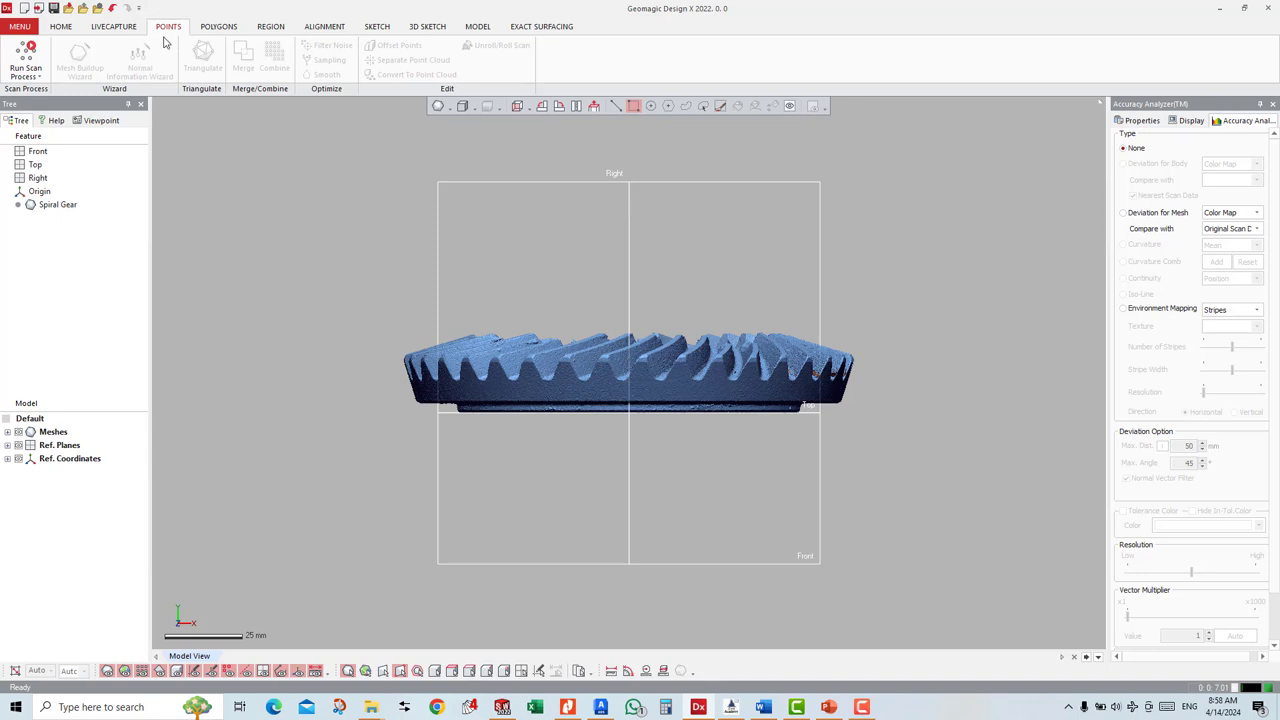
Step: Switch the ribbon to the Polygons tab for mesh editing tools
click(228, 27)
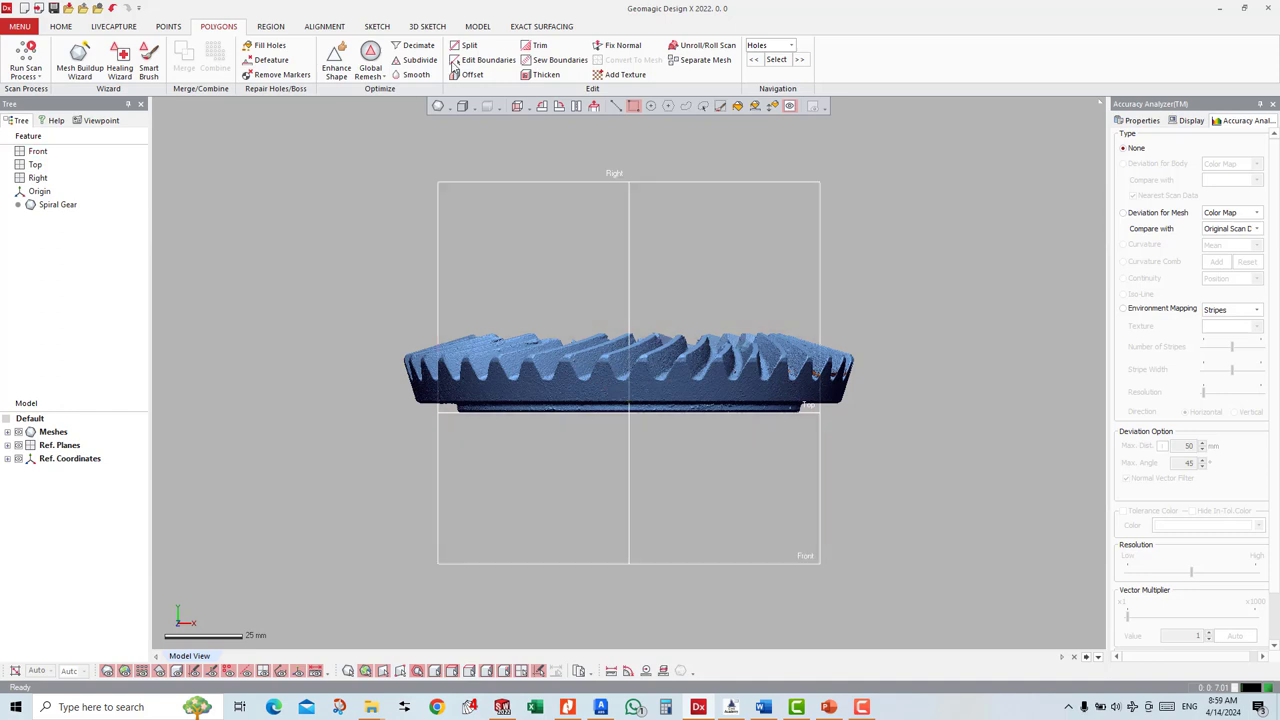
Step: Browse the Region and Home tabs and the Plane dropdown, ending on the Alignment tab
right_click(405, 8)
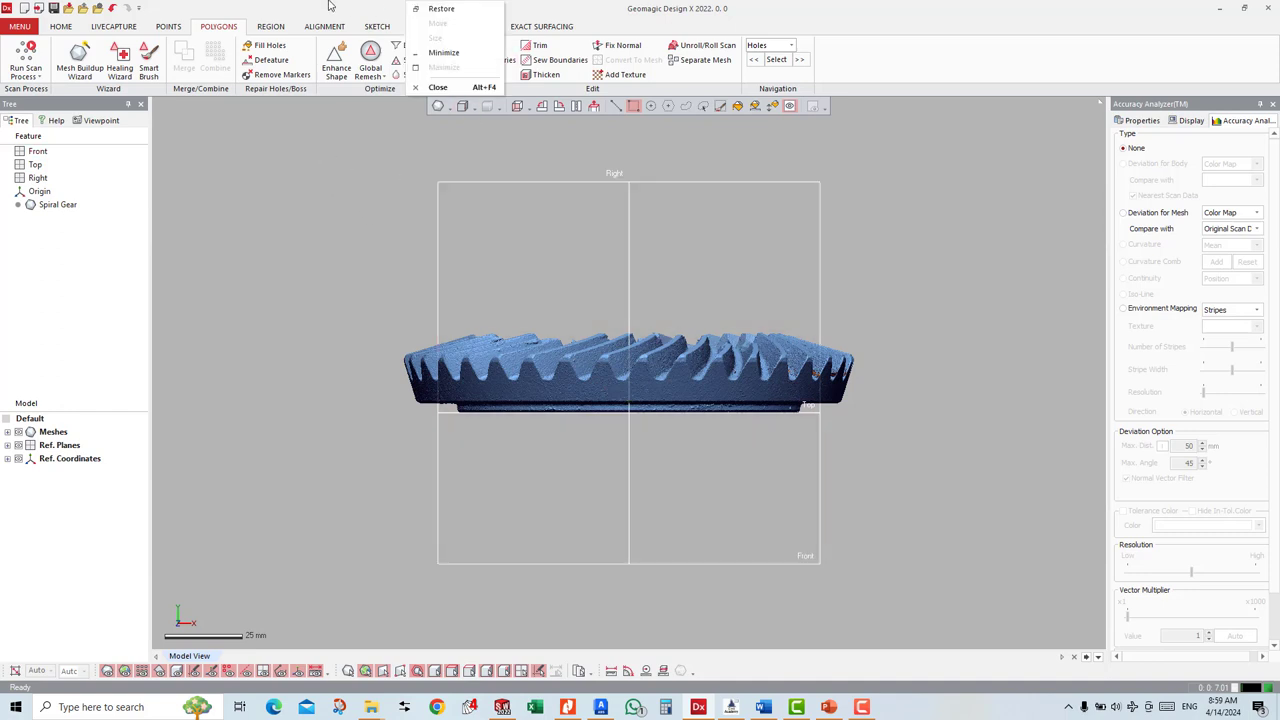
click(325, 7)
click(272, 27)
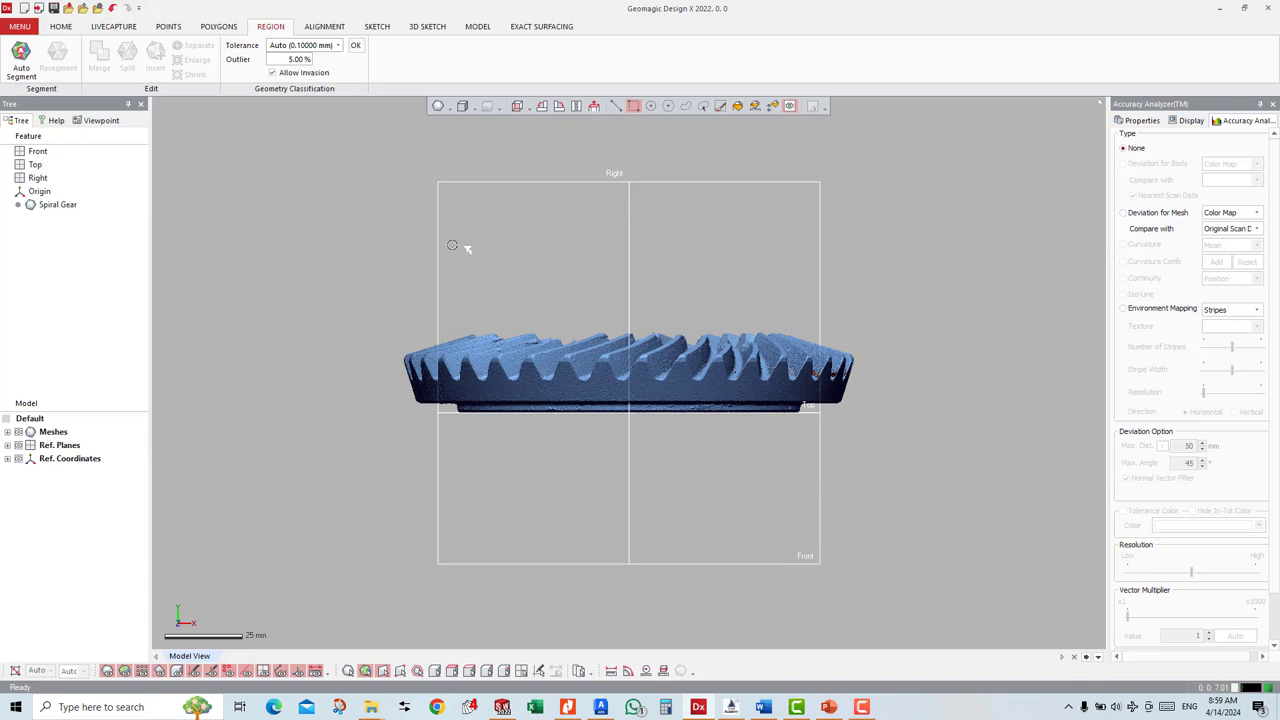
click(320, 29)
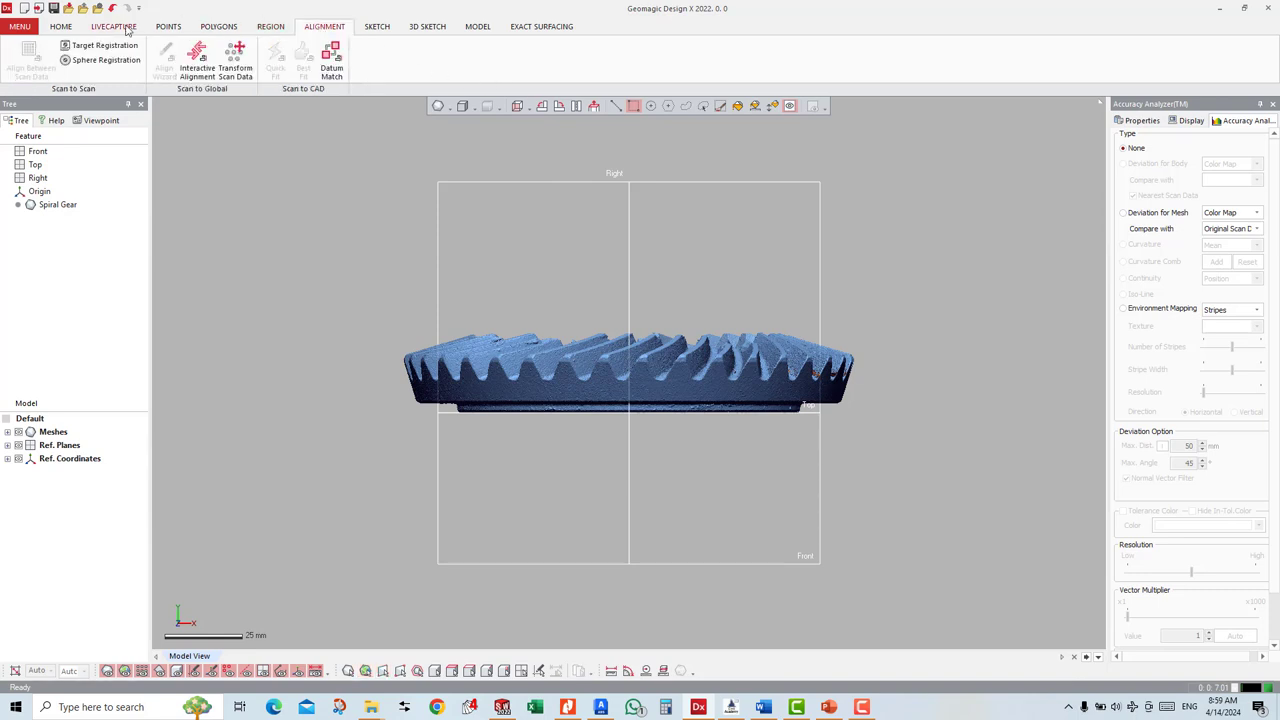
click(66, 30)
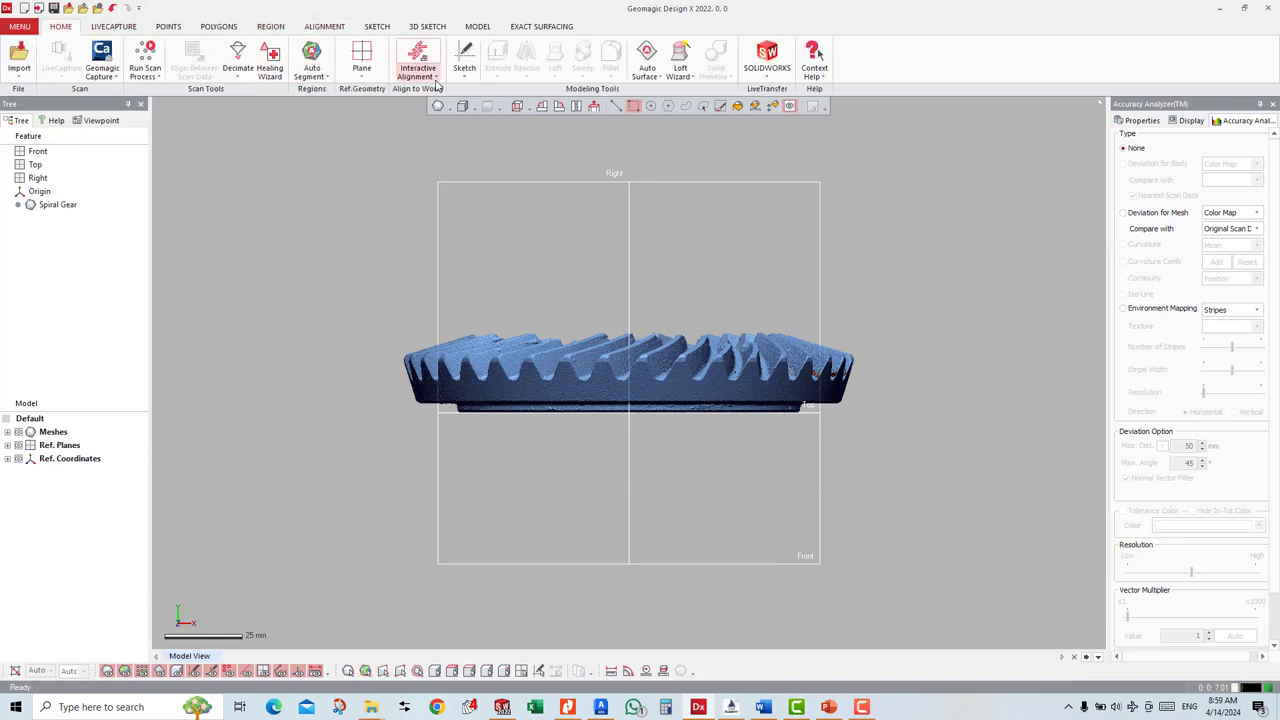
click(363, 78)
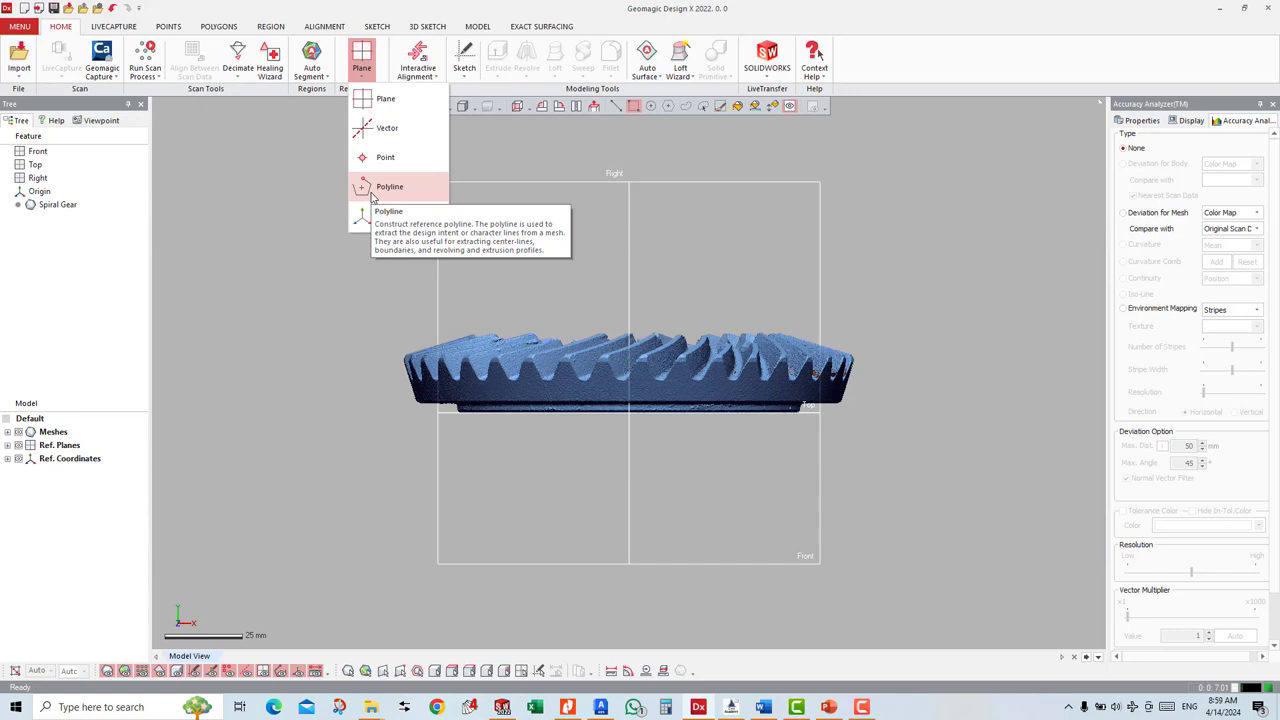
click(322, 28)
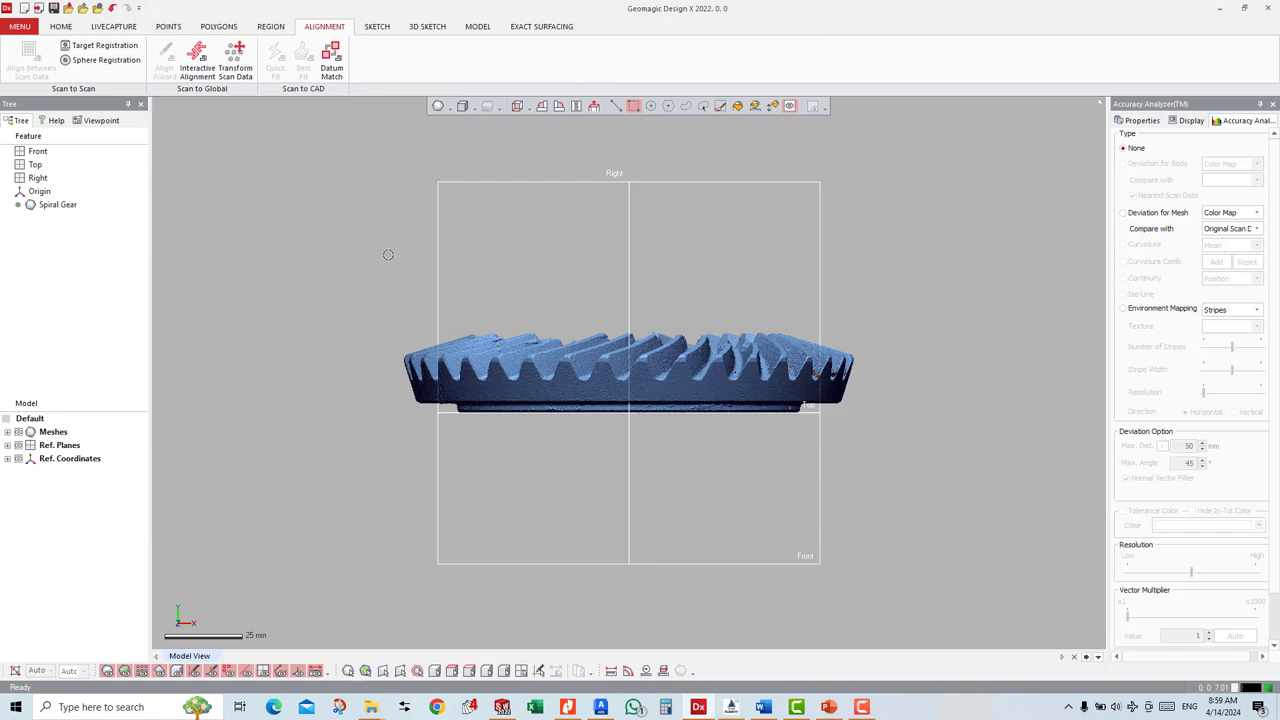
scroll(405, 274, up, 3)
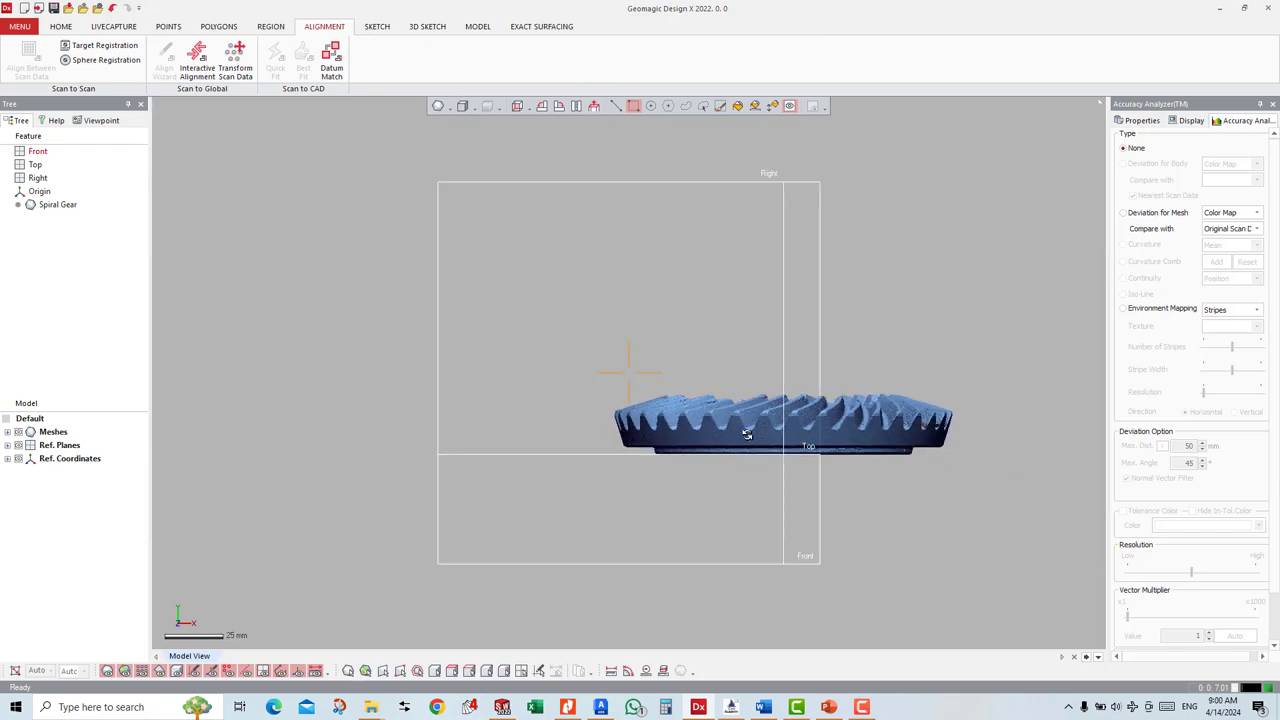
scroll(743, 428, up, 2)
mouse_move(854, 419)
right_down()
mouse_move(909, 457)
mouse_move(729, 352)
mouse_move(854, 509)
right_up()
scroll(880, 440, down, 2)
scroll(854, 509, down, 2)
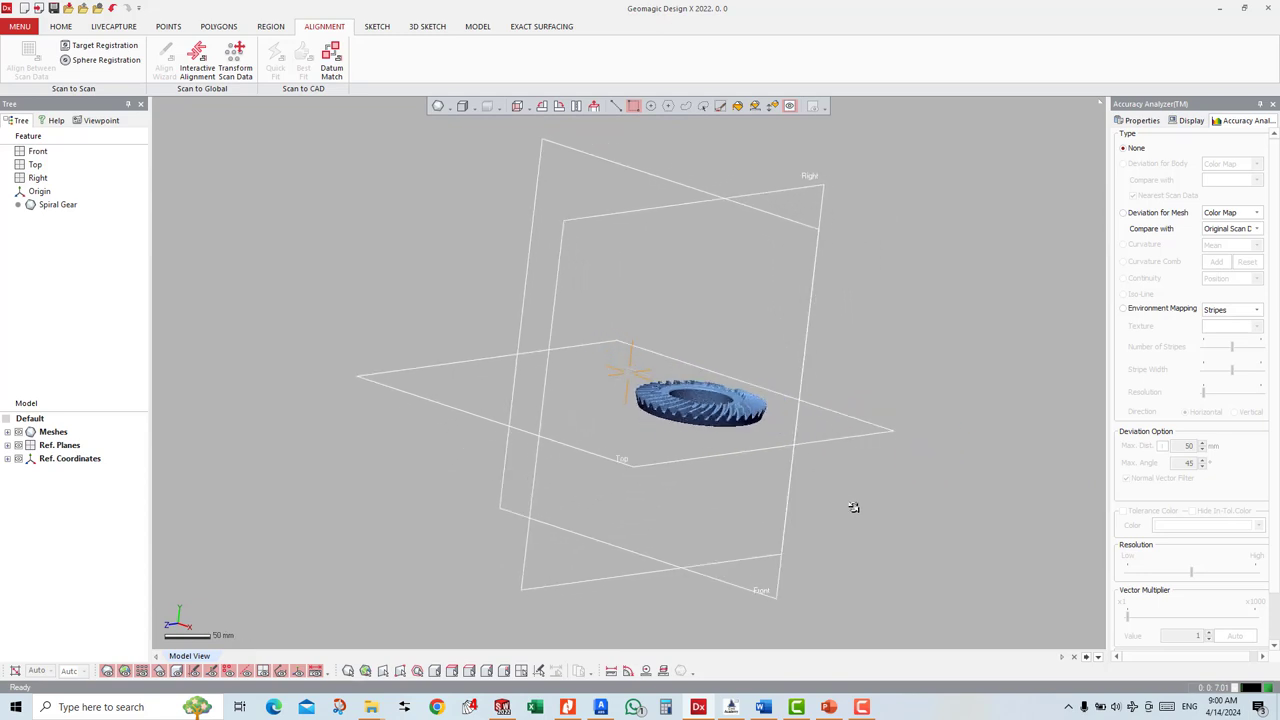
mouse_move(751, 453)
right_down()
mouse_move(1017, 466)
mouse_move(814, 423)
right_up()
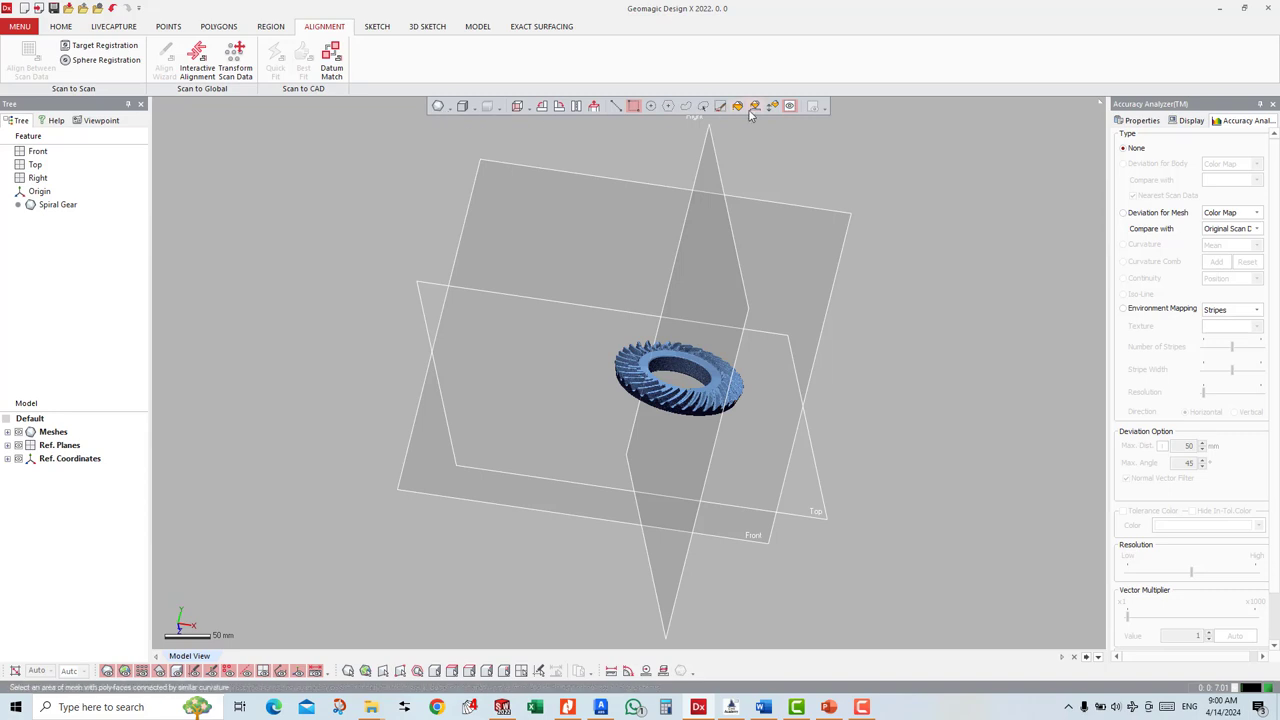
Step: Switch the gear mesh to smooth shading, then back to detailed shading, and zoom in
click(518, 106)
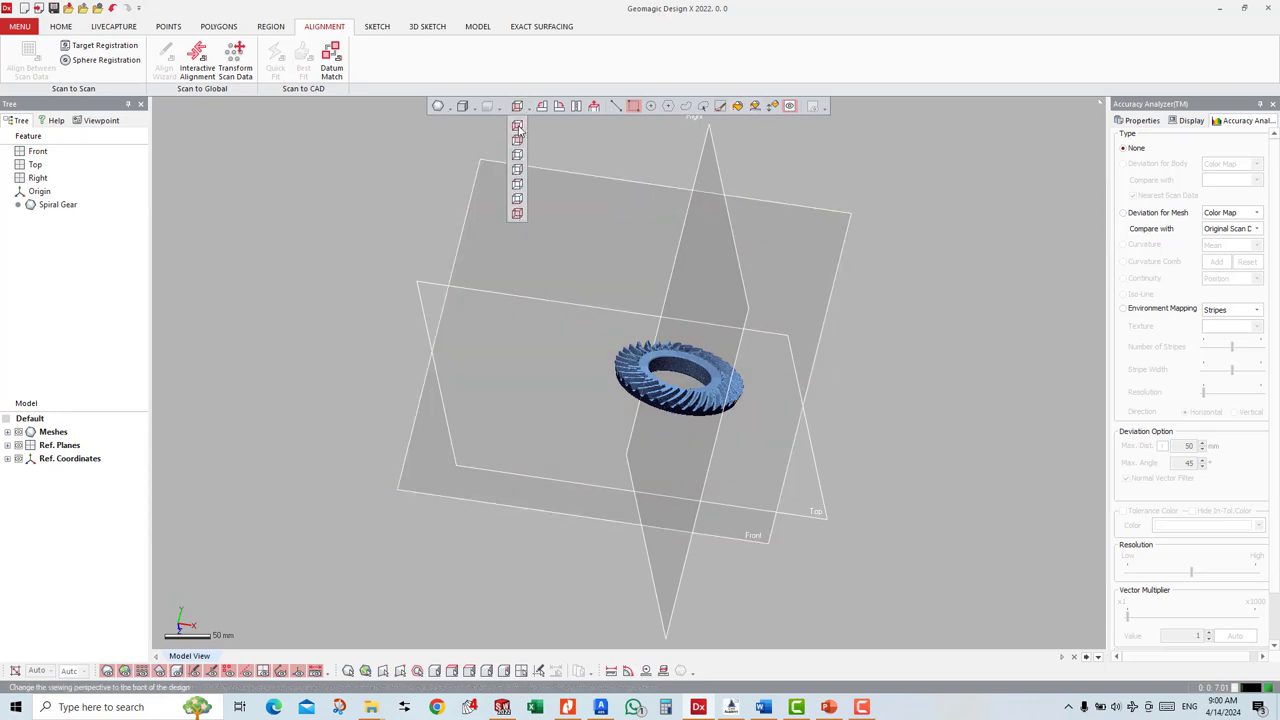
click(517, 154)
click(440, 106)
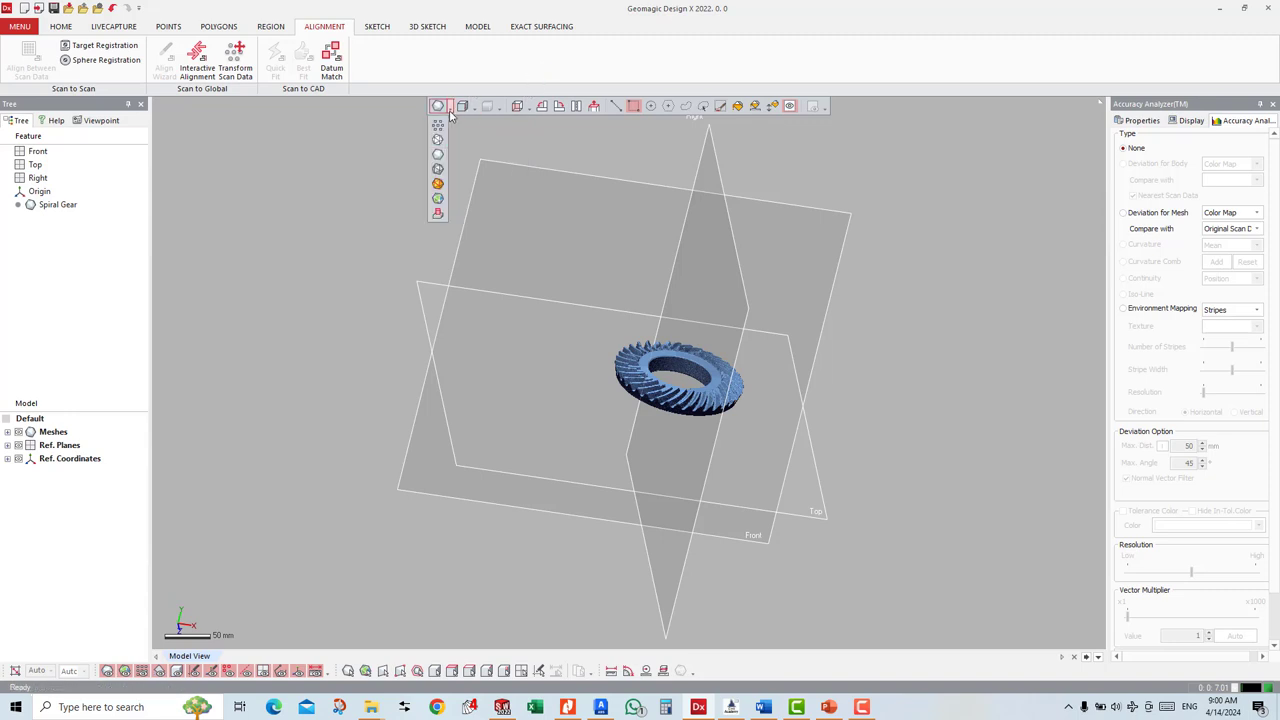
click(438, 169)
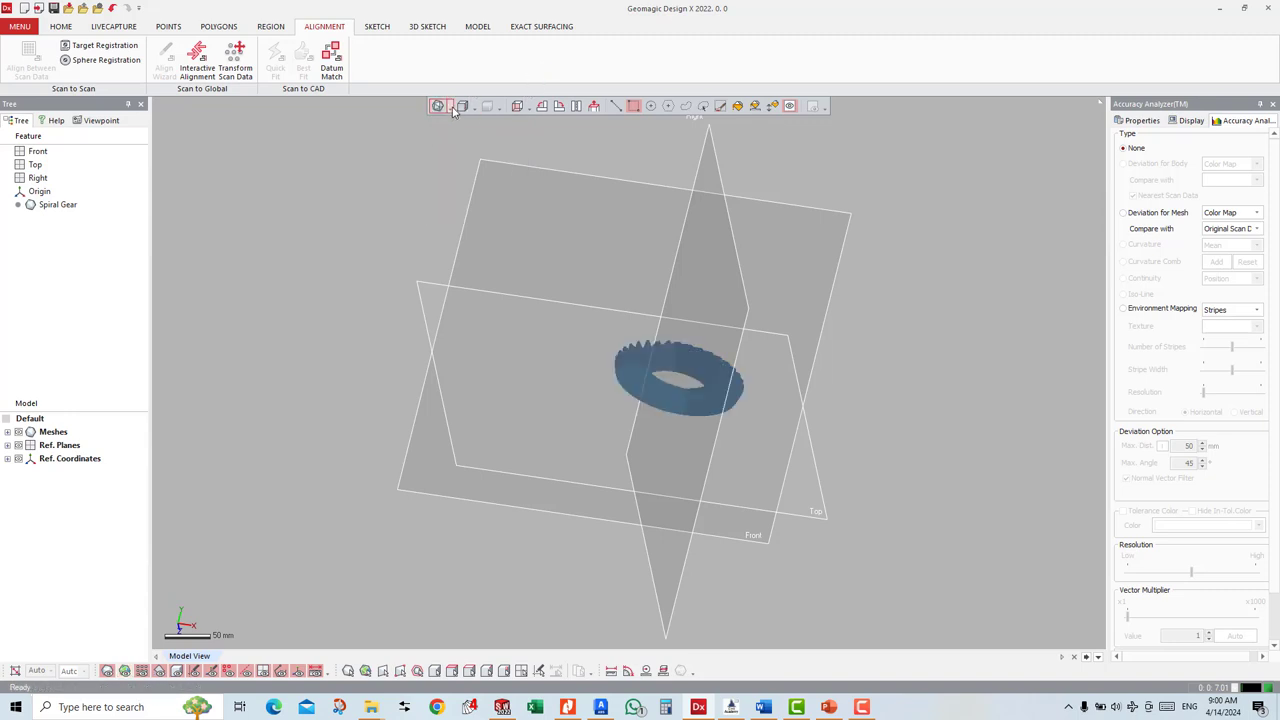
click(438, 153)
scroll(720, 407, up, 3)
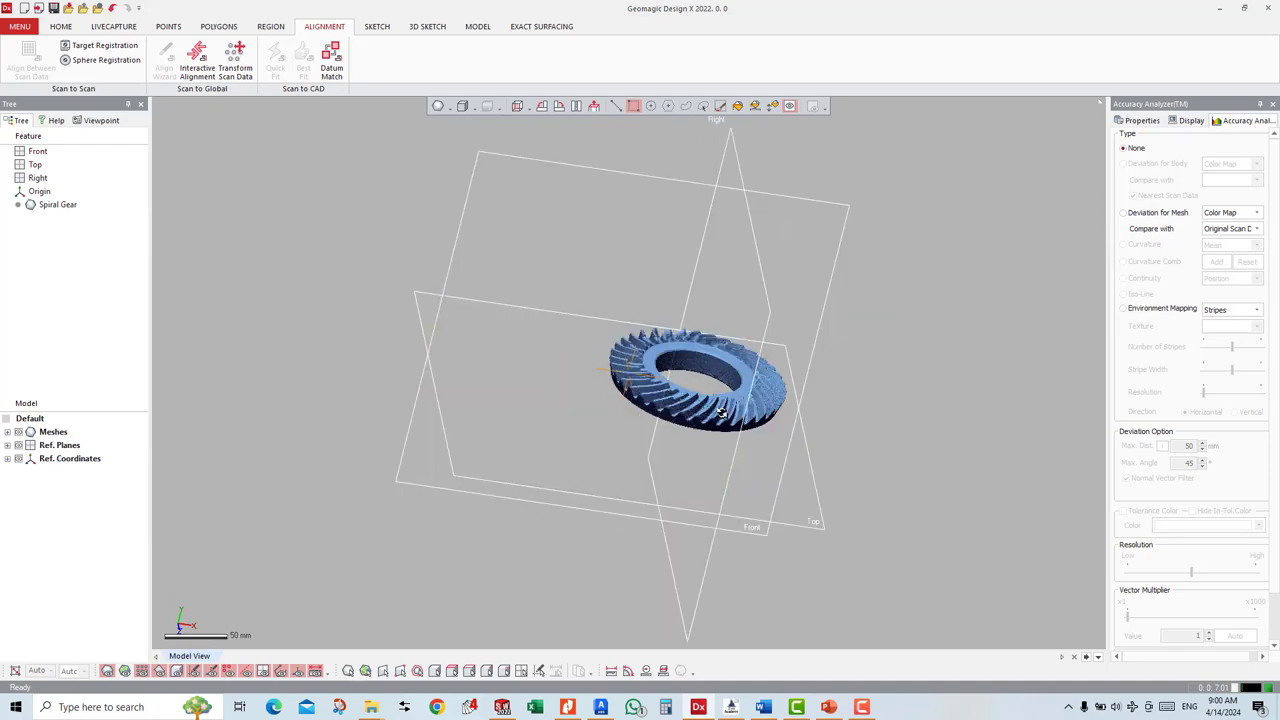
scroll(720, 407, up, 2)
scroll(730, 400, up, 2)
scroll(740, 390, up, 2)
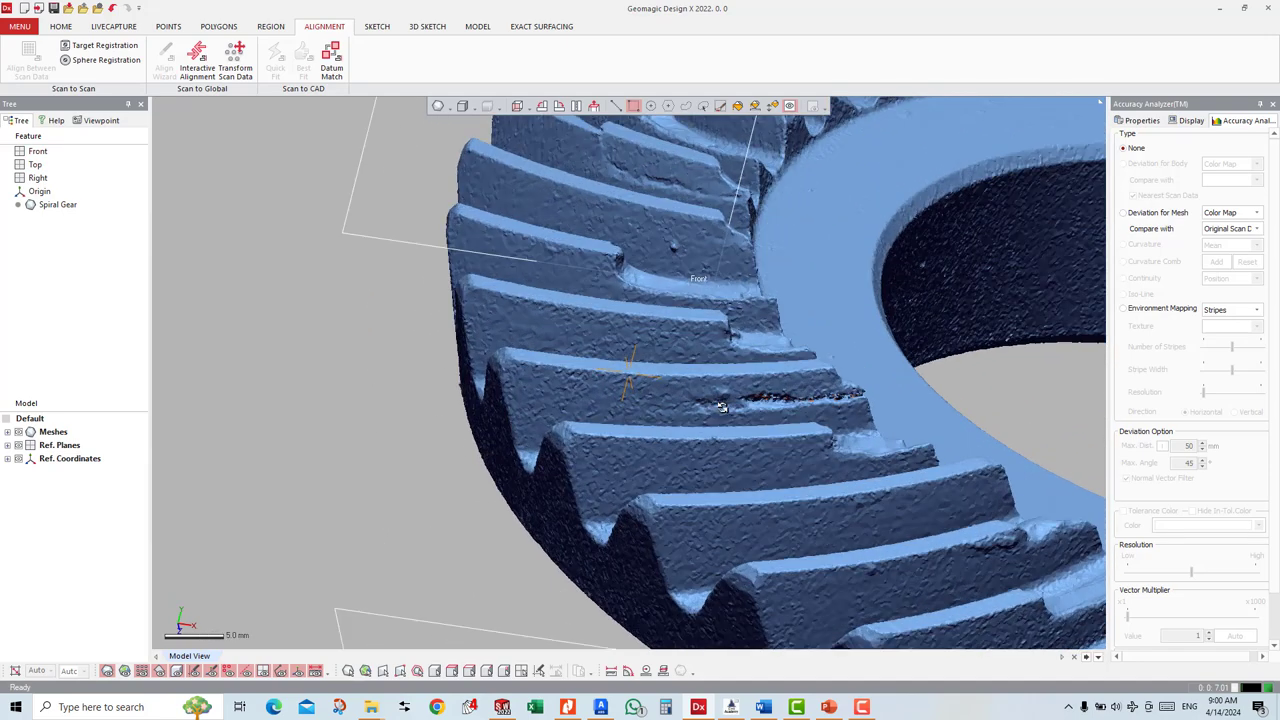
scroll(762, 364, up, 2)
scroll(762, 364, down, 2)
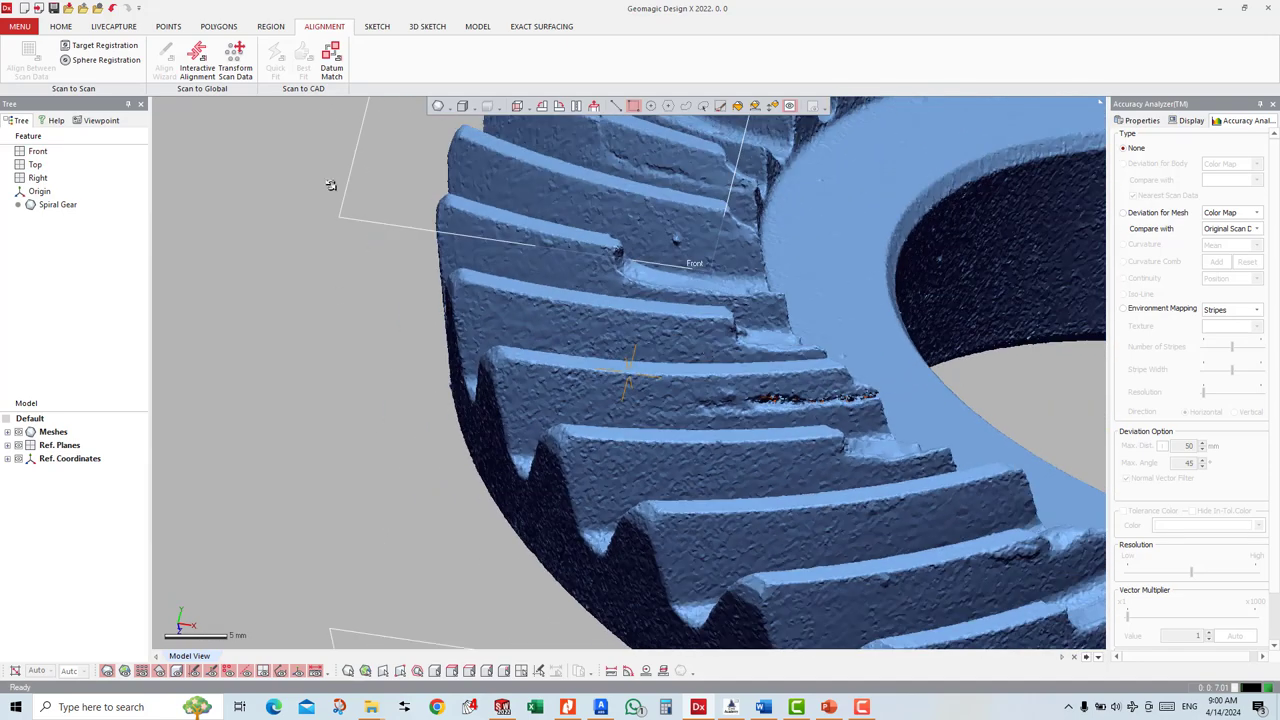
Step: Display the gear mesh as scan points and zoom in and out to inspect it
click(452, 110)
click(437, 124)
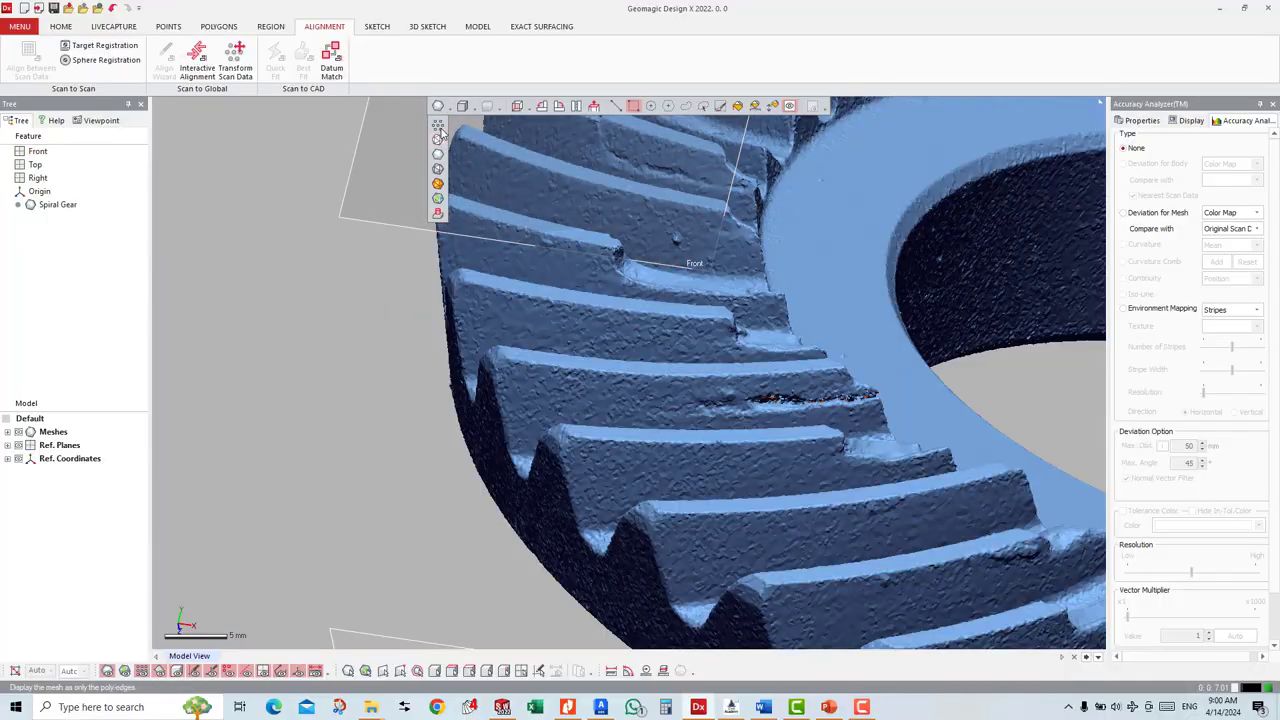
scroll(574, 297, up, 2)
scroll(574, 297, up, 2)
scroll(574, 297, up, 2)
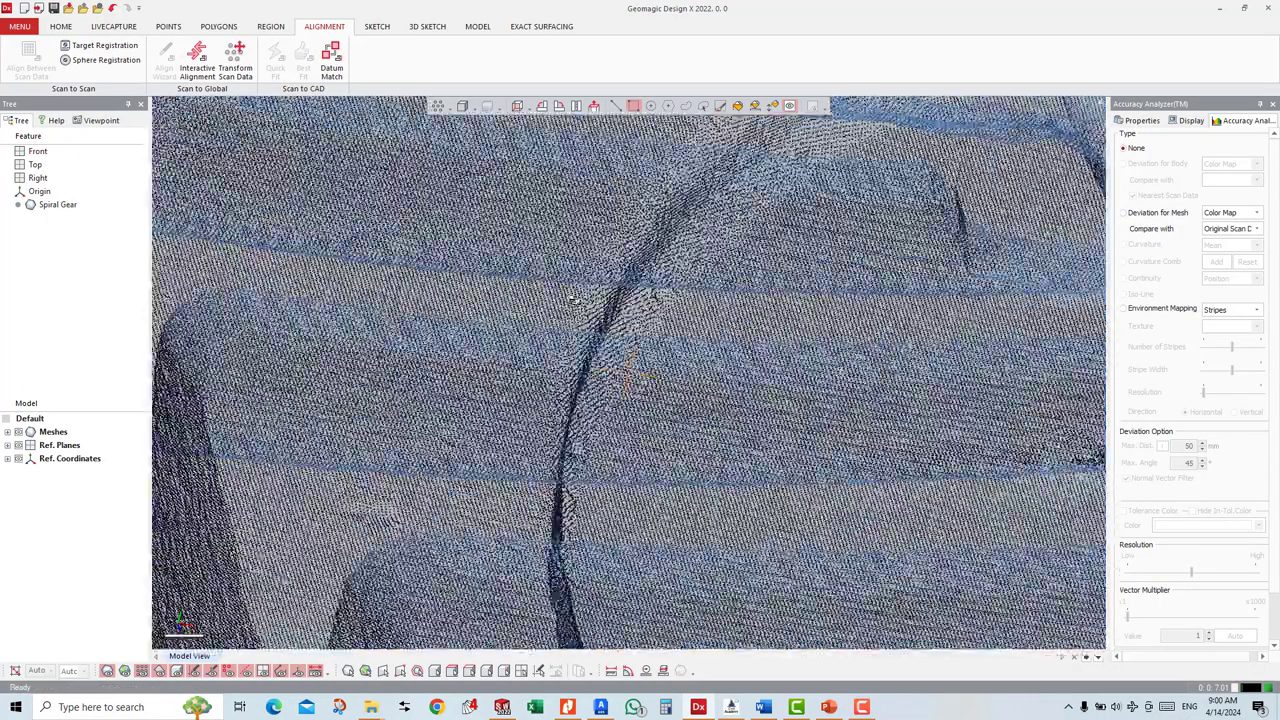
scroll(574, 297, up, 2)
scroll(574, 297, down, 1)
scroll(574, 297, down, 2)
scroll(578, 350, down, 2)
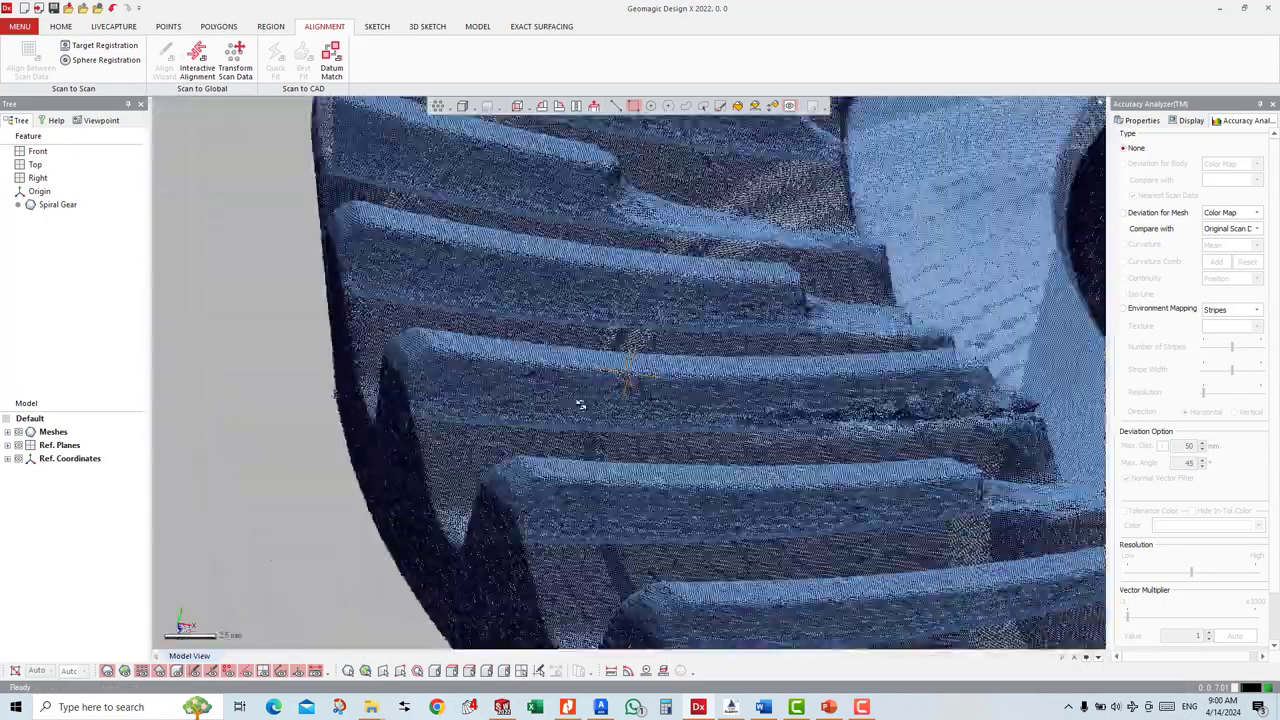
scroll(581, 404, down, 2)
scroll(581, 404, down, 3)
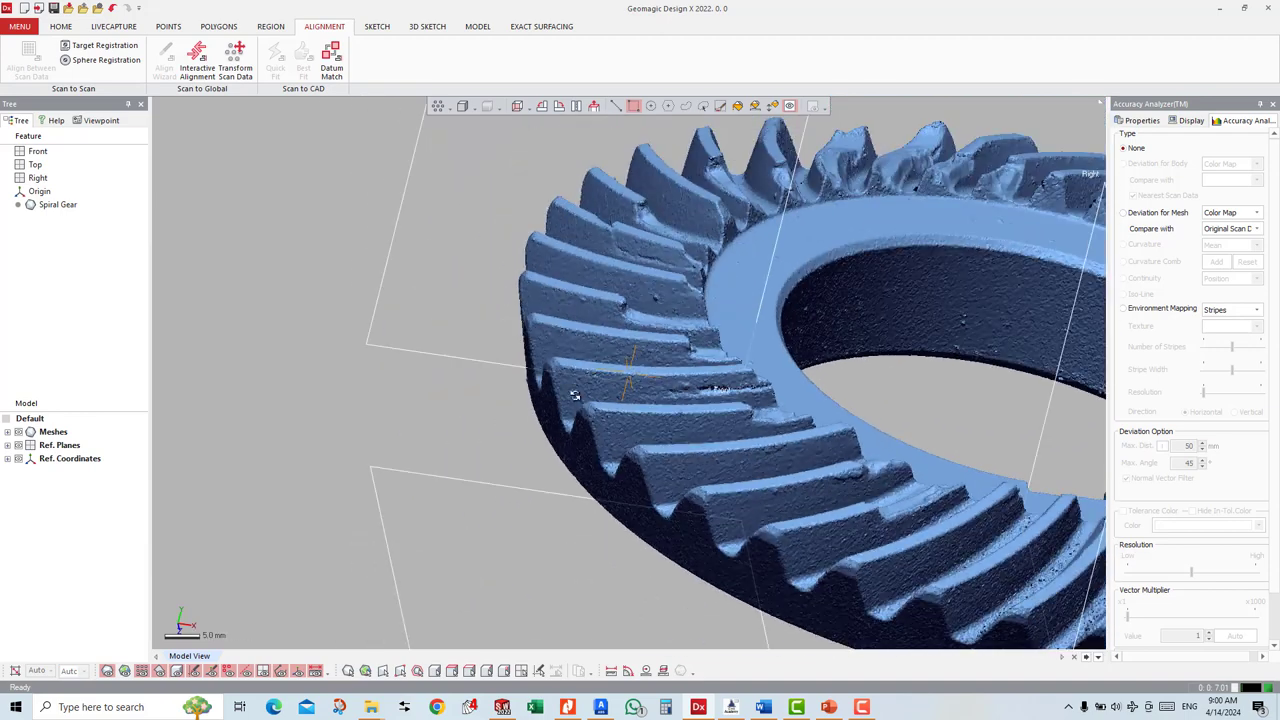
Step: Restore the shaded mesh rendering and switch to an isometric view of the gear
click(451, 107)
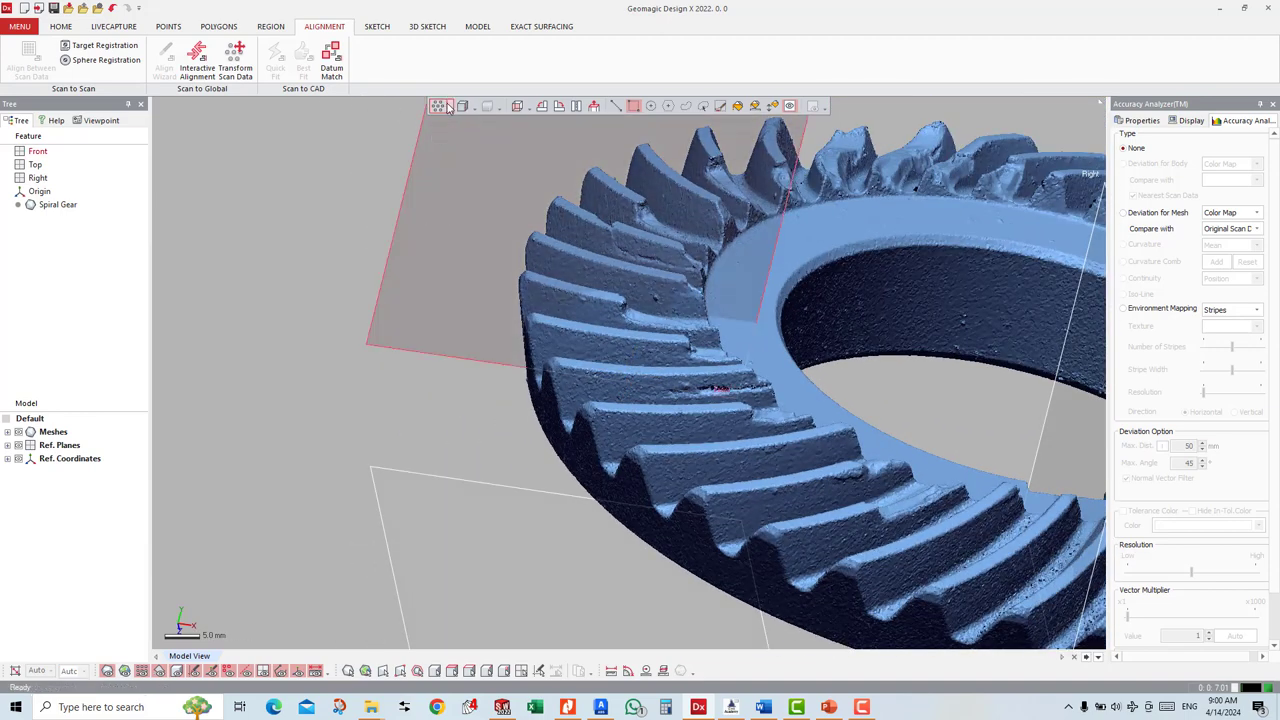
click(437, 153)
click(474, 106)
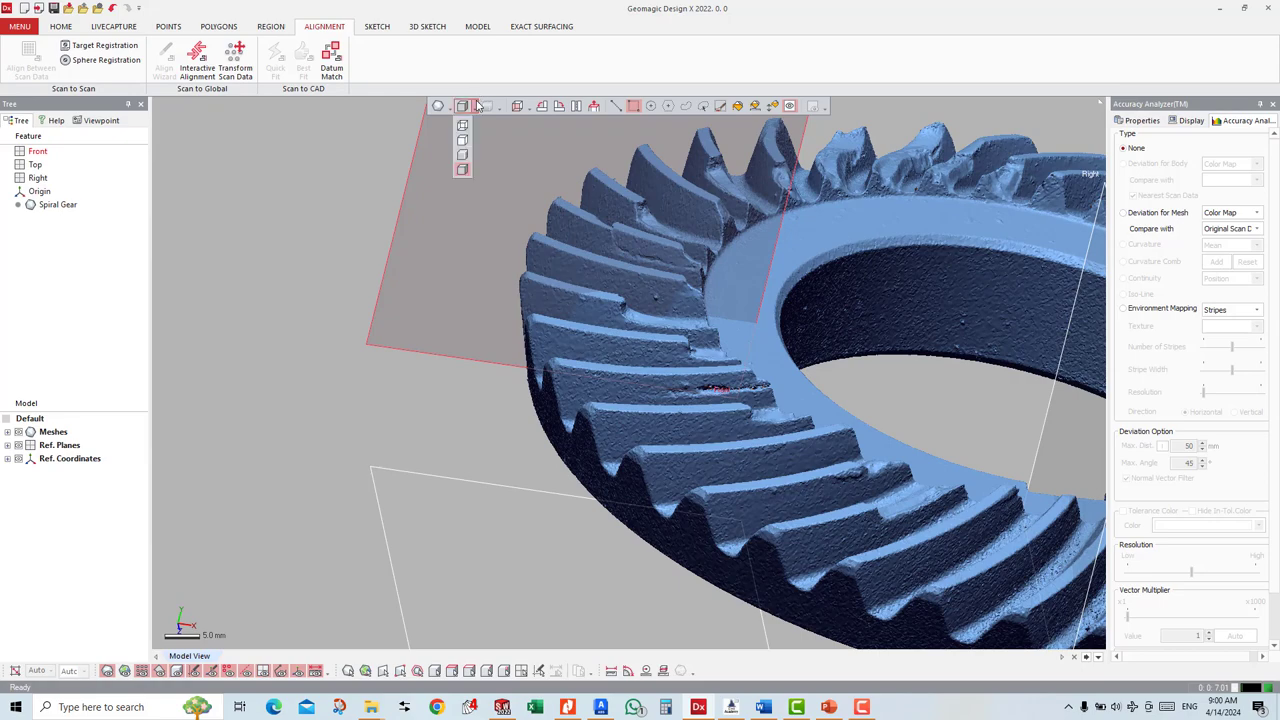
click(462, 124)
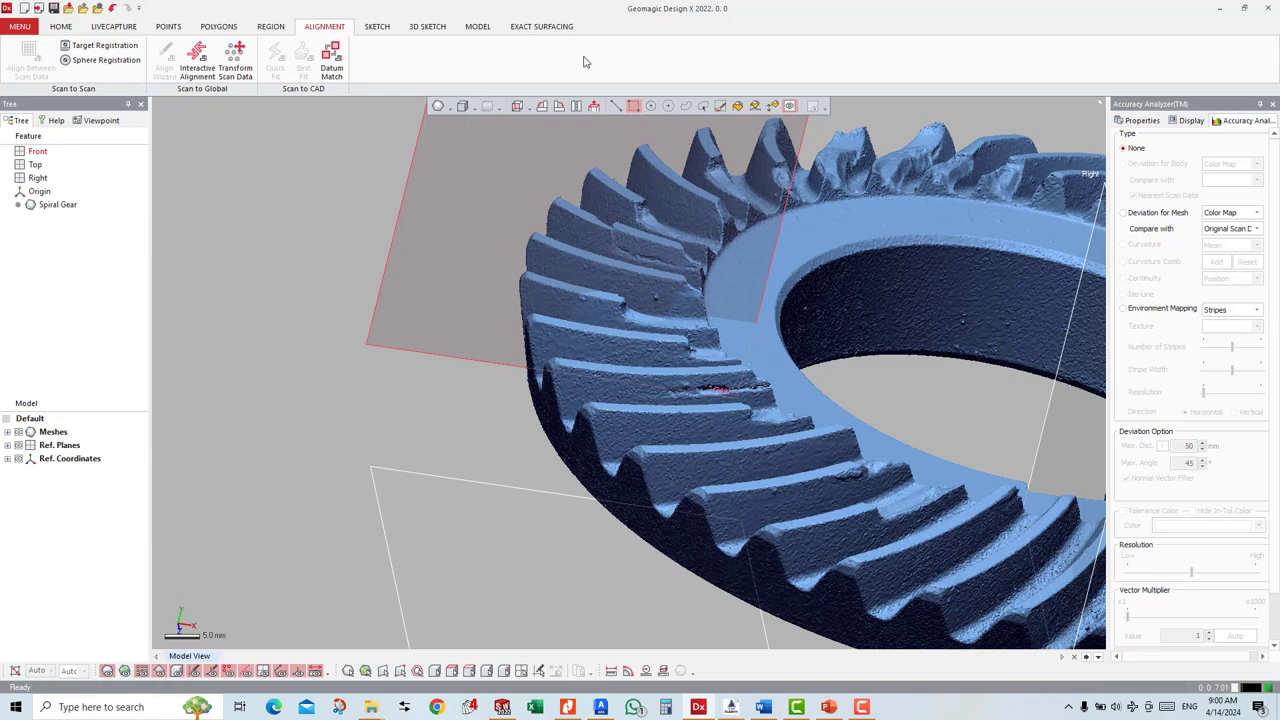
scroll(655, 277, down, 3)
Step: Orbit the view around the gear and reference planes from several angles
mouse_move(651, 266)
right_down()
mouse_move(560, 363)
mouse_move(897, 211)
right_up()
right_drag(839, 241, 790, 215)
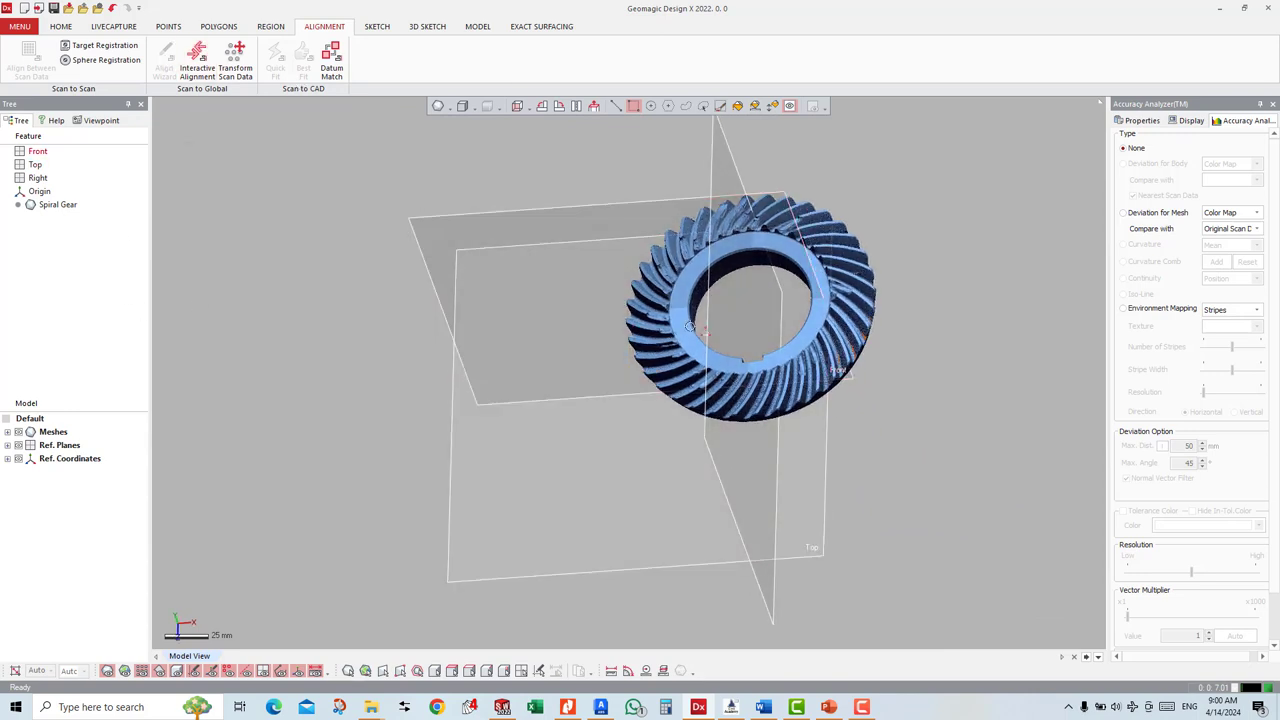
right_drag(689, 327, 213, 310)
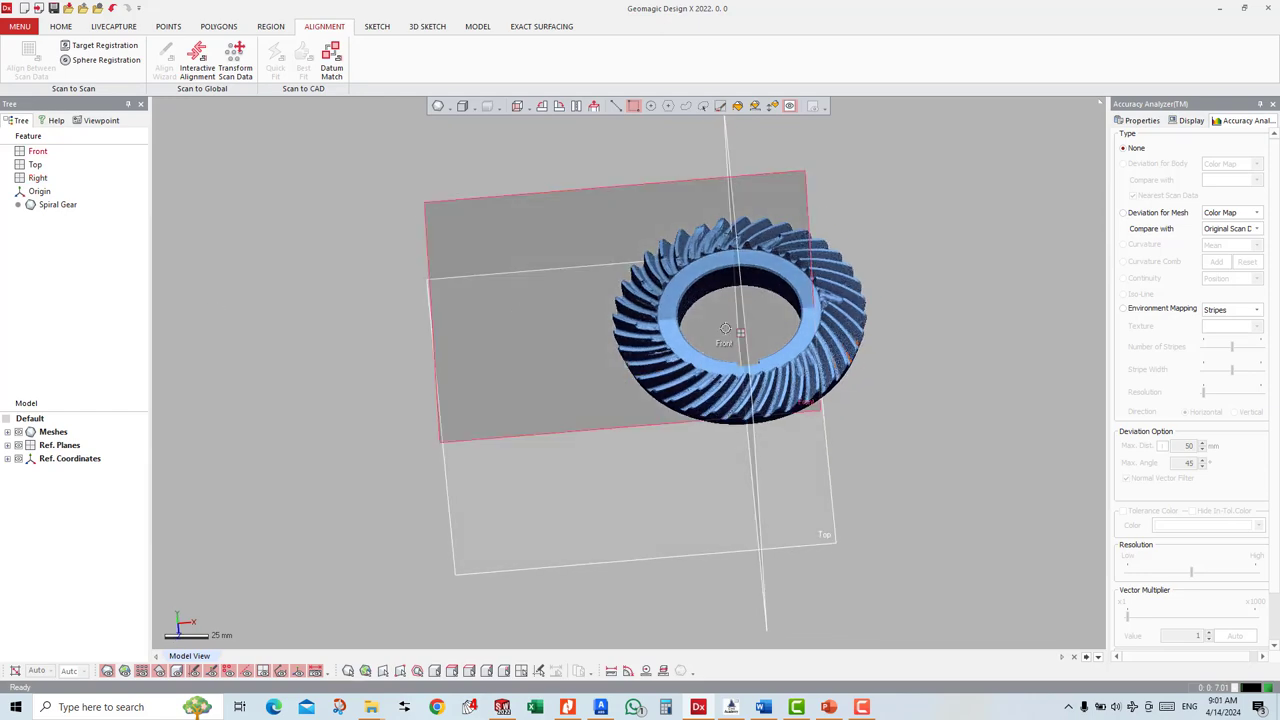
scroll(757, 314, up, 3)
scroll(817, 306, up, 3)
mouse_move(817, 306)
right_down()
mouse_move(850, 251)
mouse_move(795, 302)
right_up()
scroll(850, 251, down, 3)
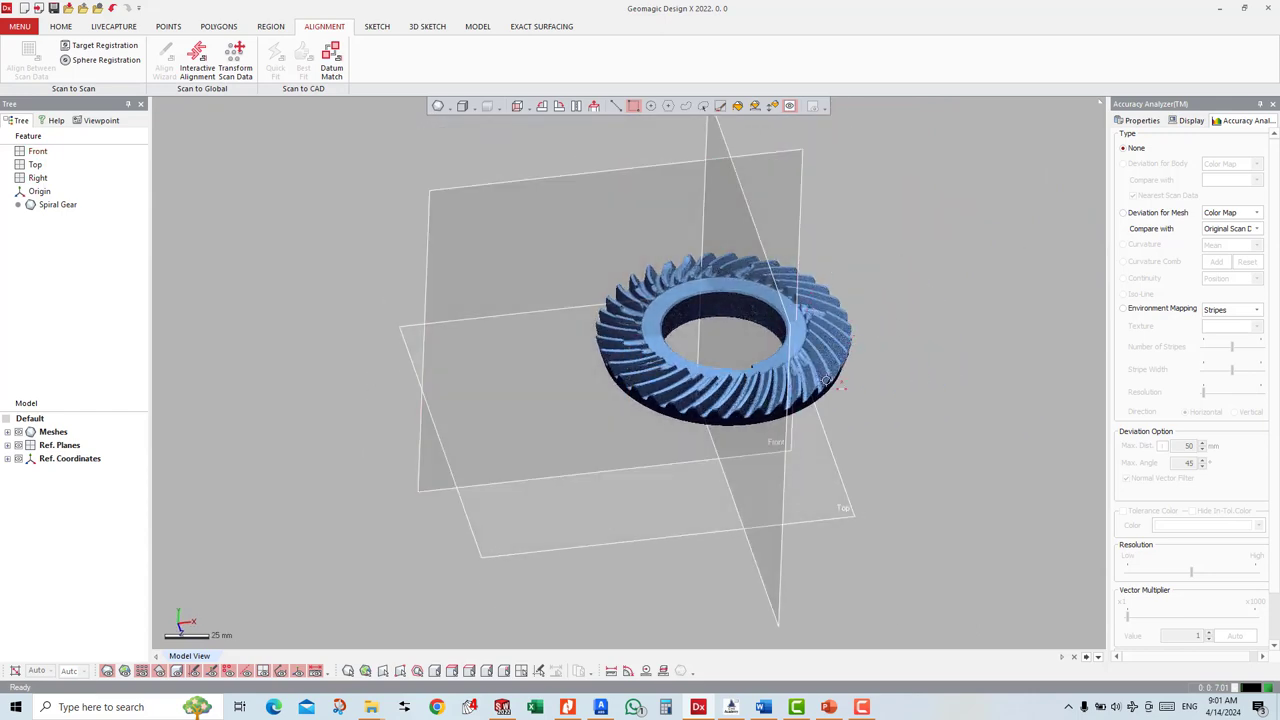
right_drag(826, 380, 822, 376)
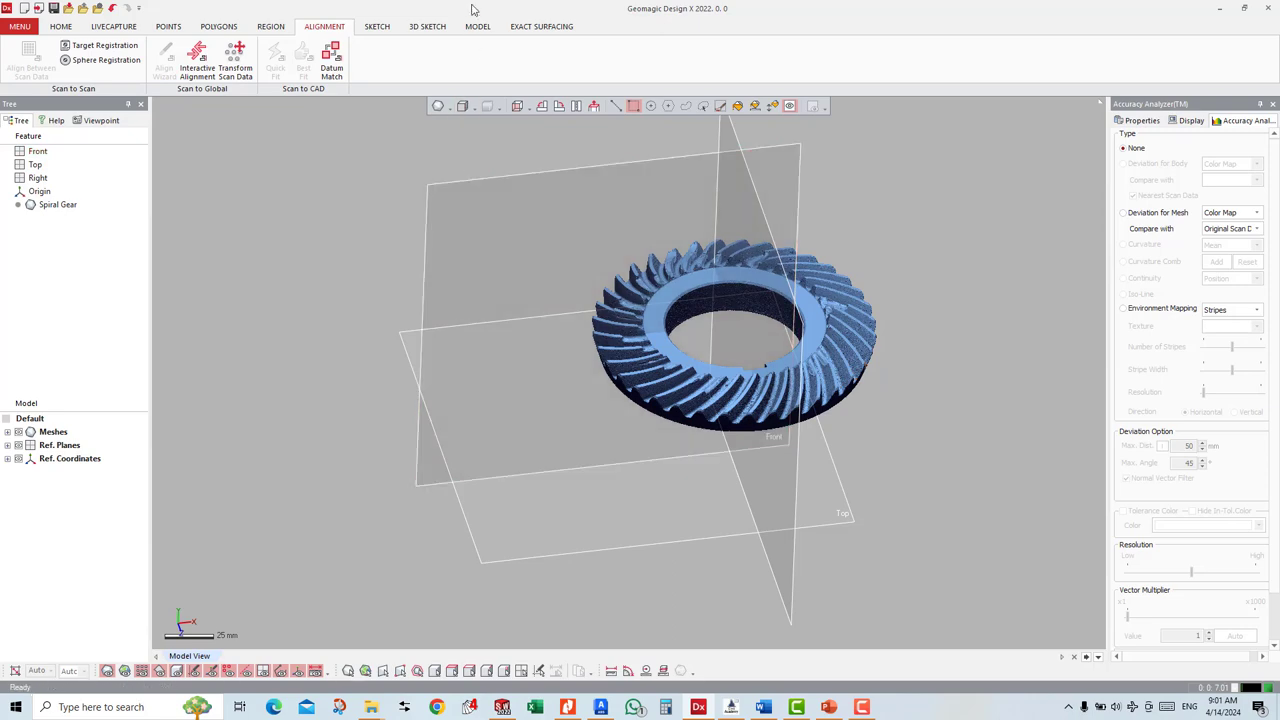
mouse_move(697, 298)
right_down()
mouse_move(783, 189)
mouse_move(794, 114)
mouse_move(489, 257)
mouse_move(770, 307)
mouse_move(700, 260)
right_up()
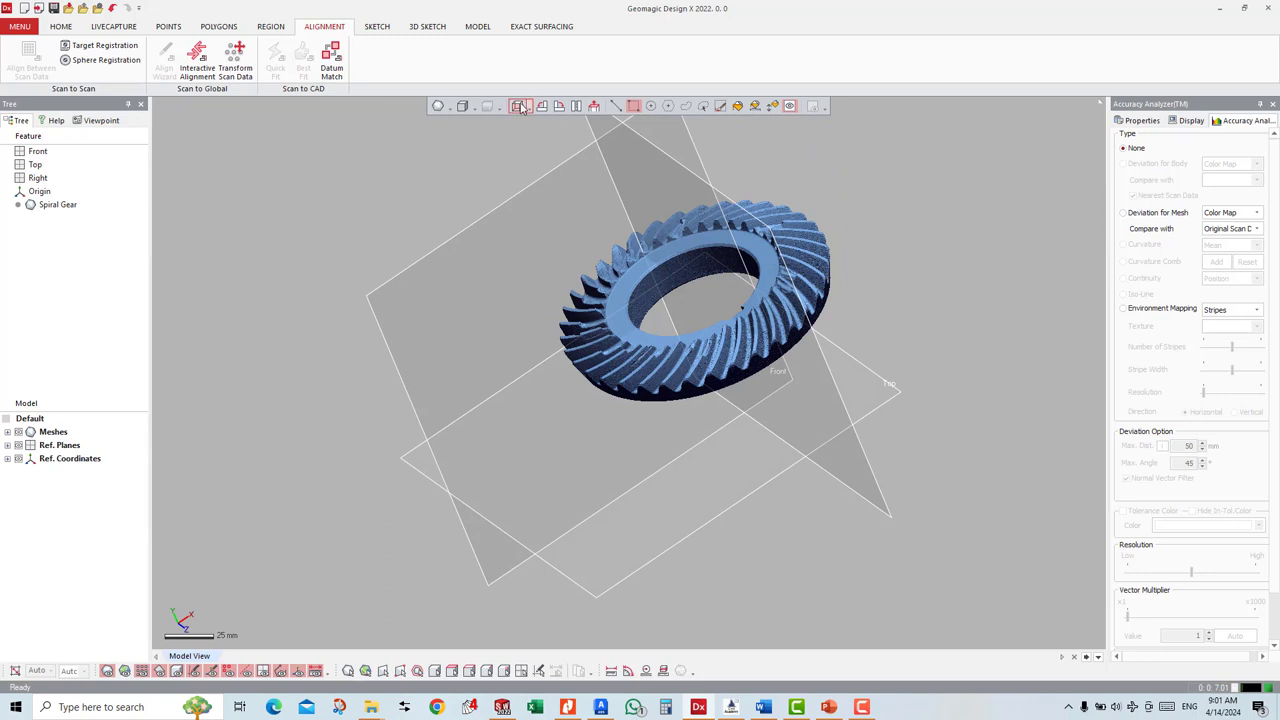
Step: Snap to an orthographic side view and zoom out until the scale bar reads 50 mm
click(520, 106)
scroll(887, 475, down, 1)
scroll(887, 475, down, 2)
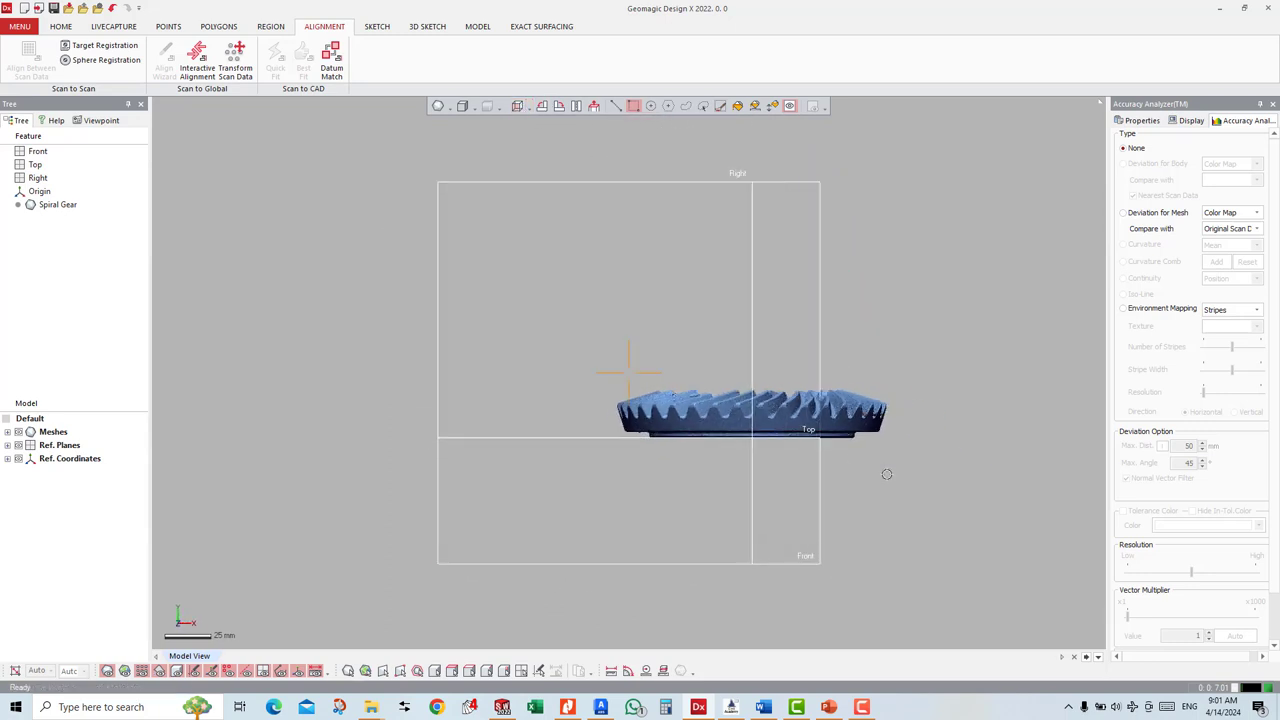
scroll(887, 475, down, 2)
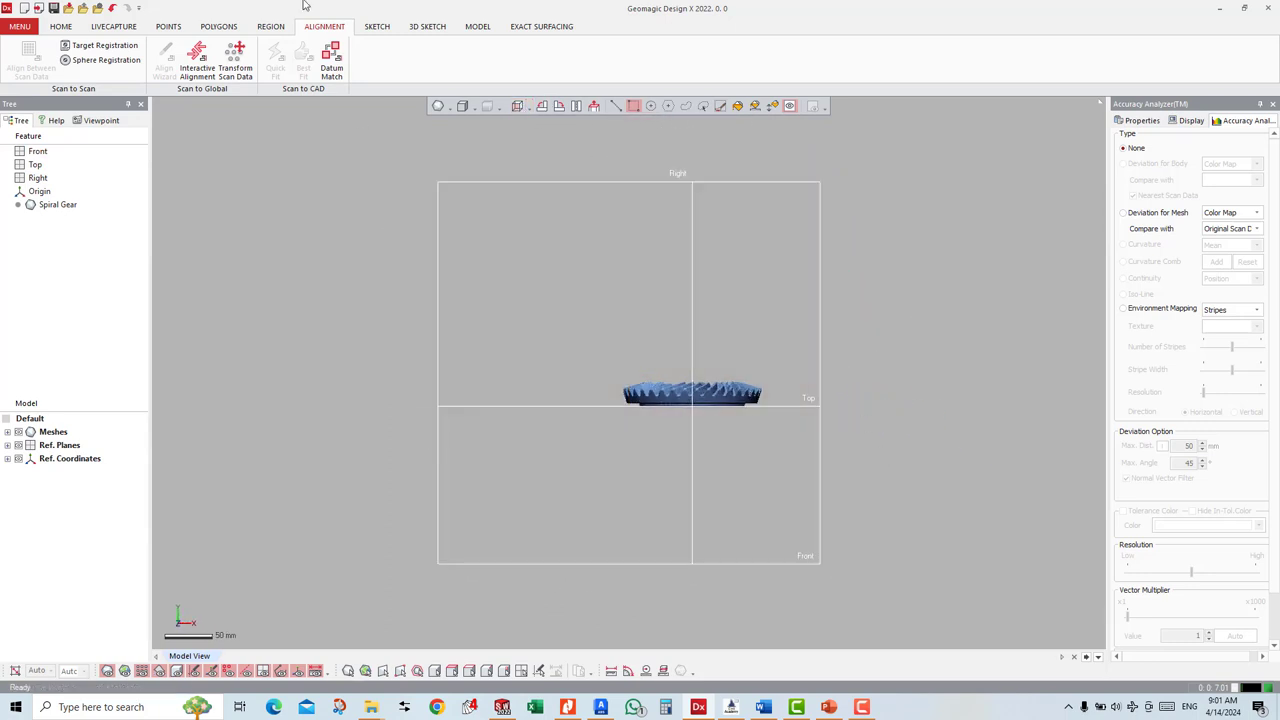
Step: Look through the Mesh Sketch and 3D Mesh Sketch mode dropdowns, then switch to the Model tab
click(388, 27)
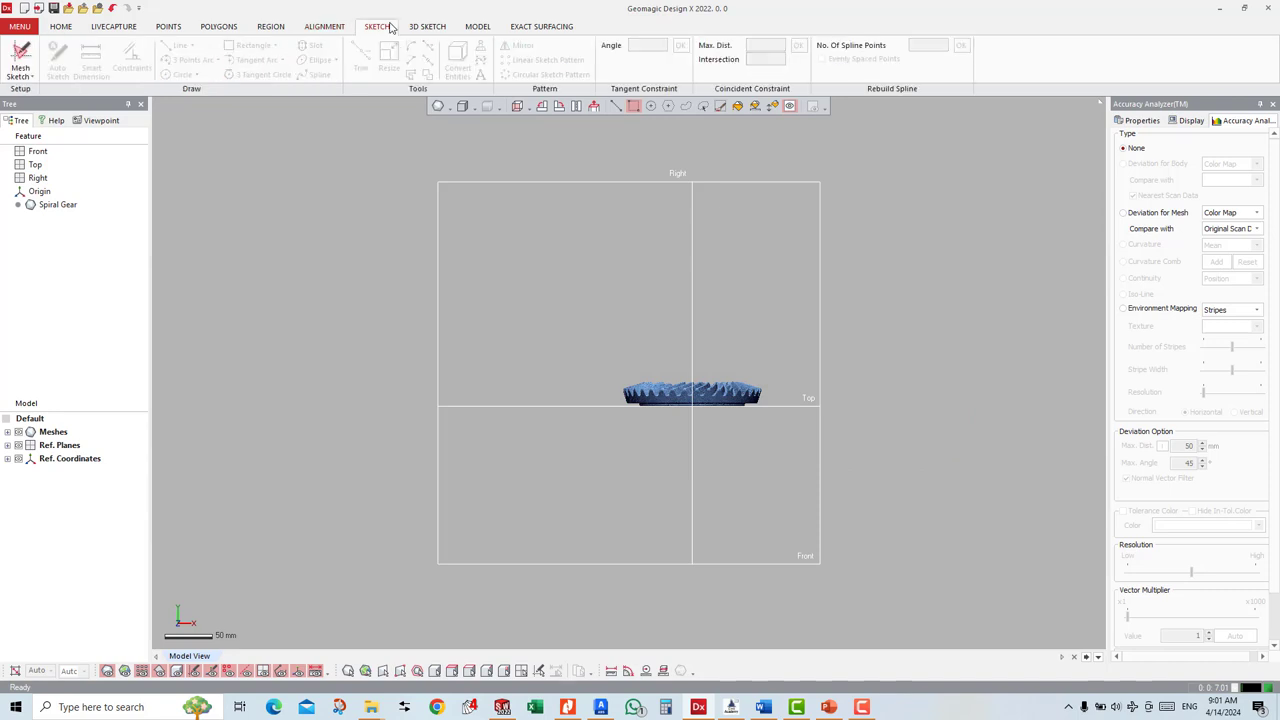
click(28, 76)
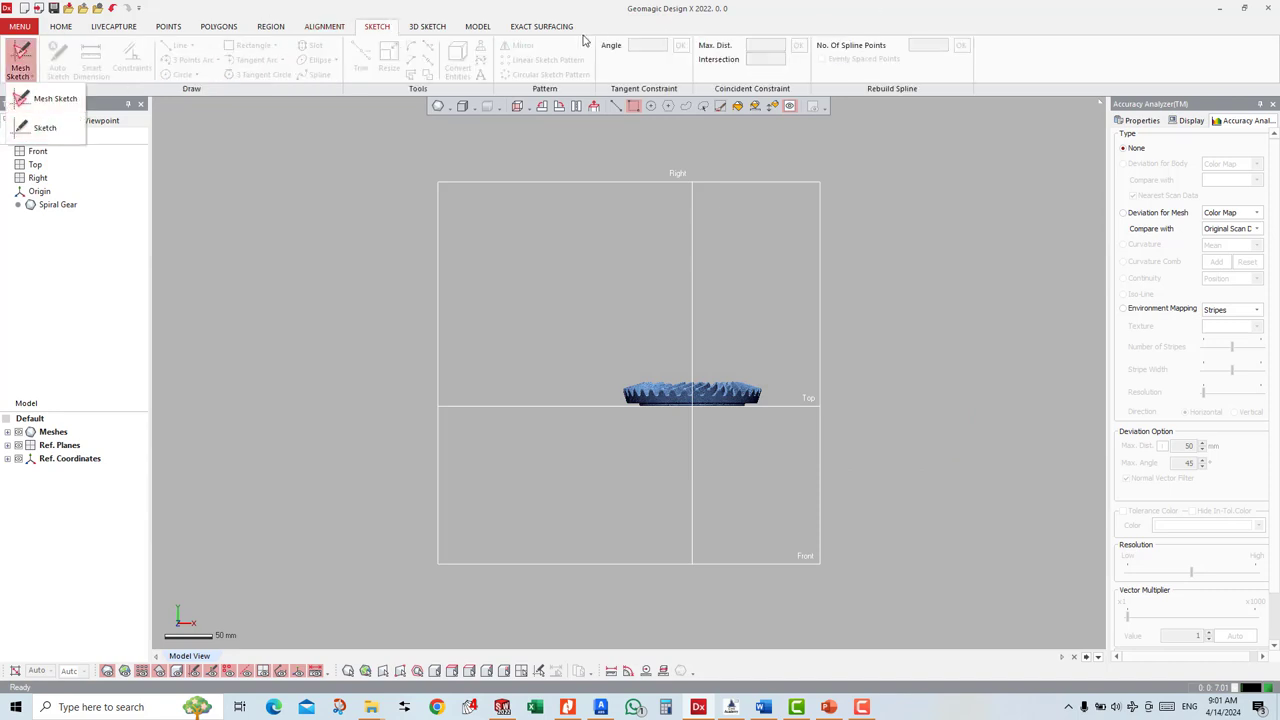
click(440, 9)
click(420, 28)
click(391, 30)
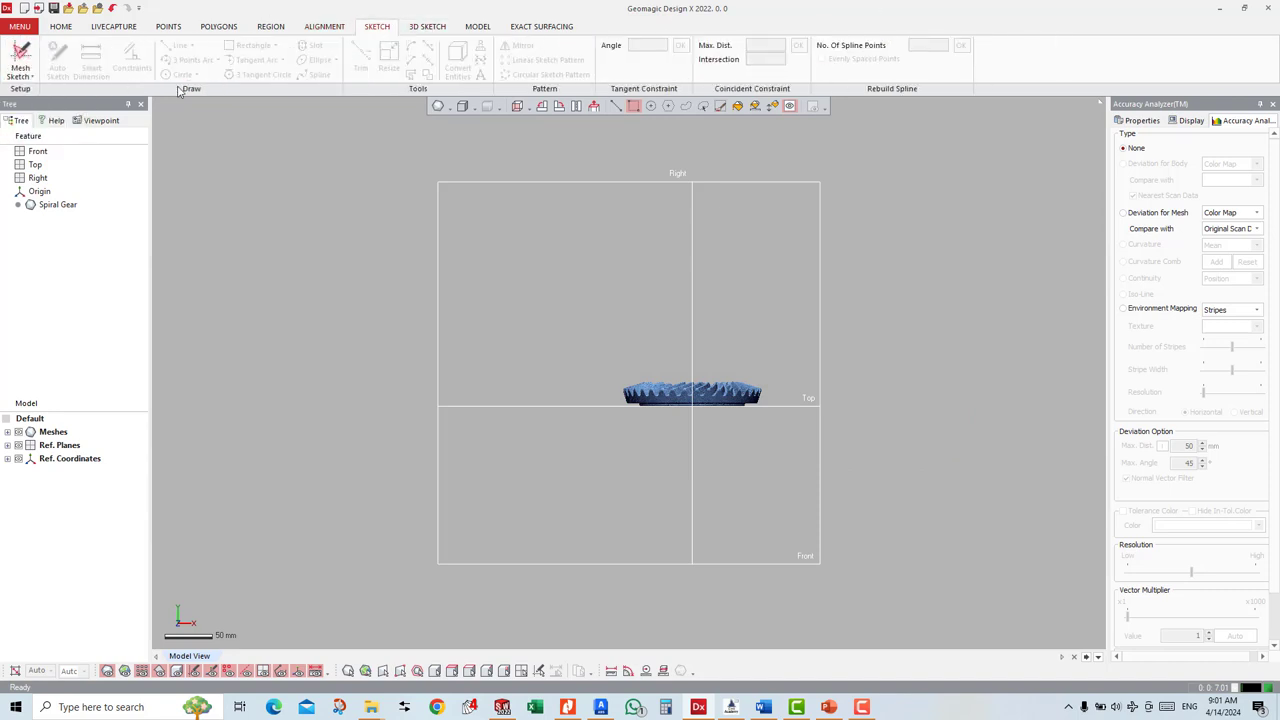
click(29, 80)
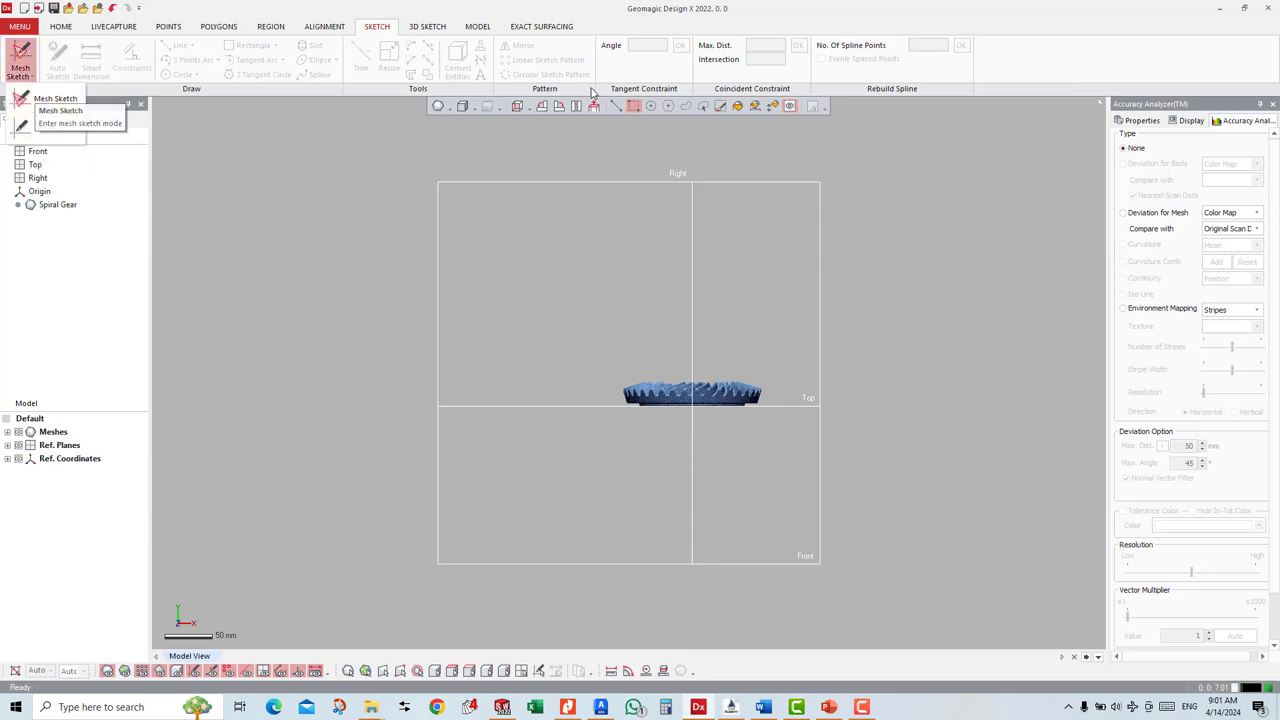
click(480, 10)
click(415, 30)
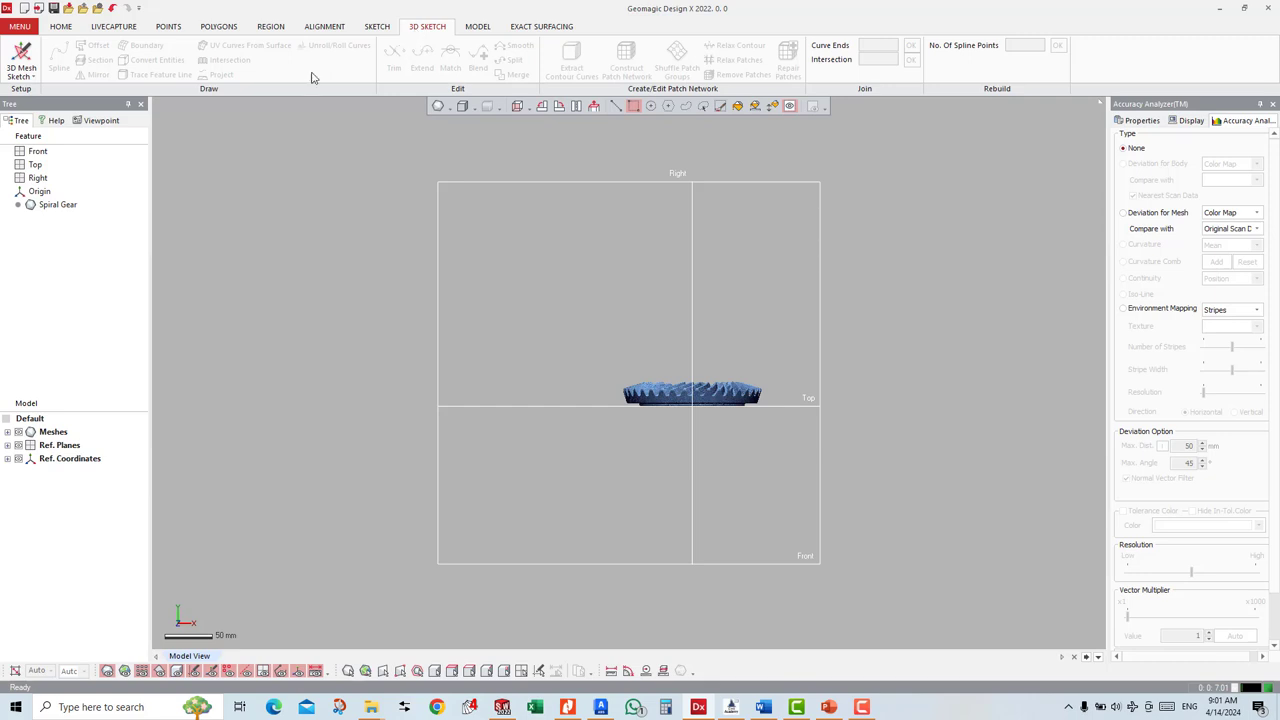
click(24, 77)
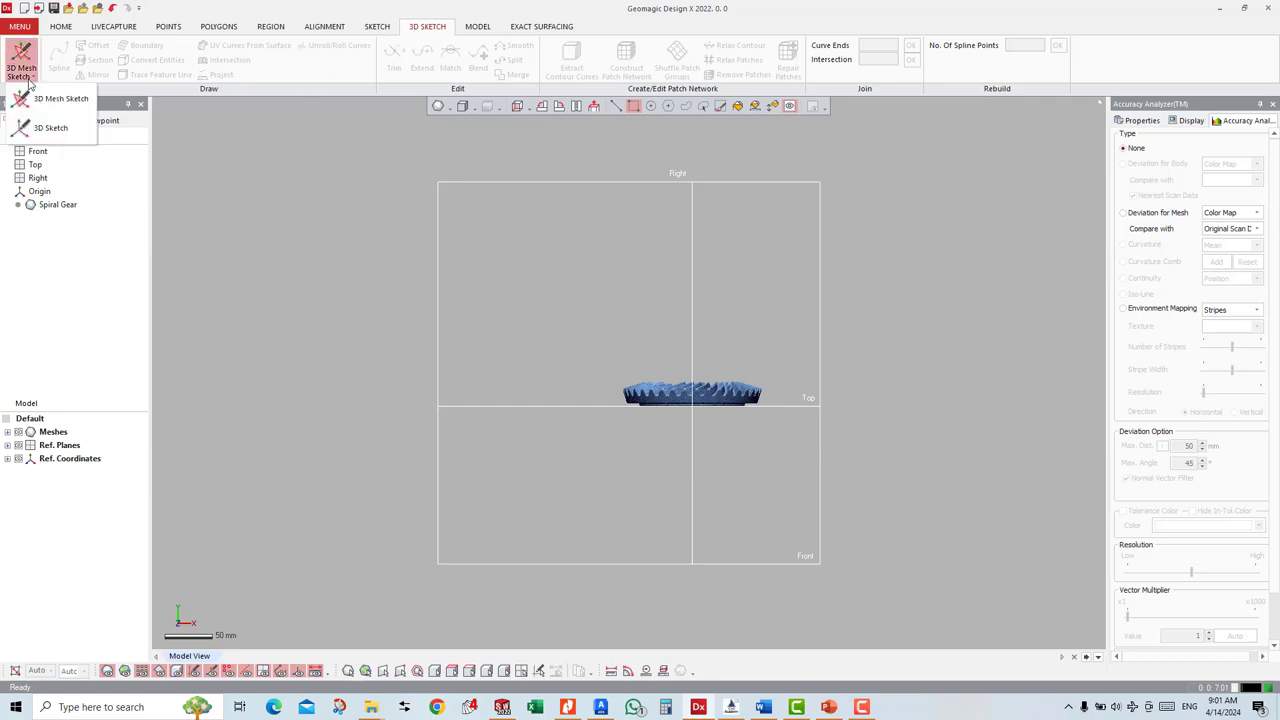
click(495, 7)
click(481, 28)
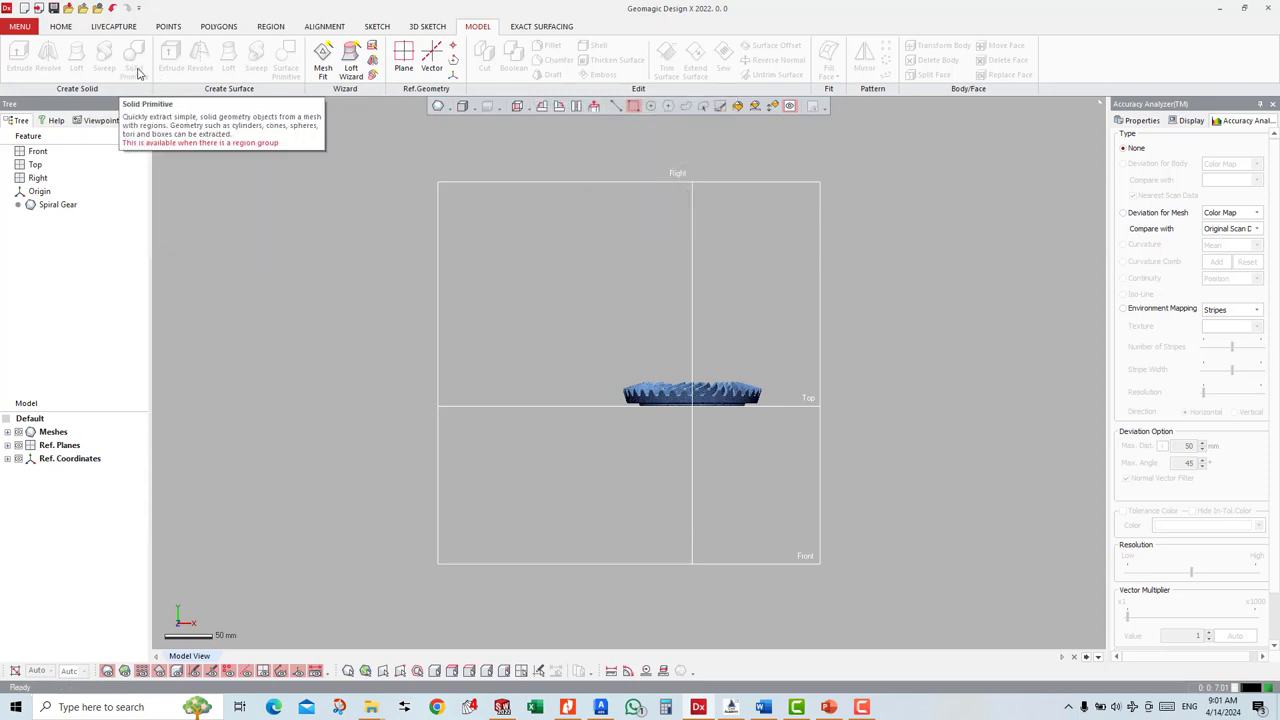
Step: Orbit and zoom to a tilted view of the gear's teeth and bore, then open Exact Surfacing
right_drag(814, 309, 682, 339)
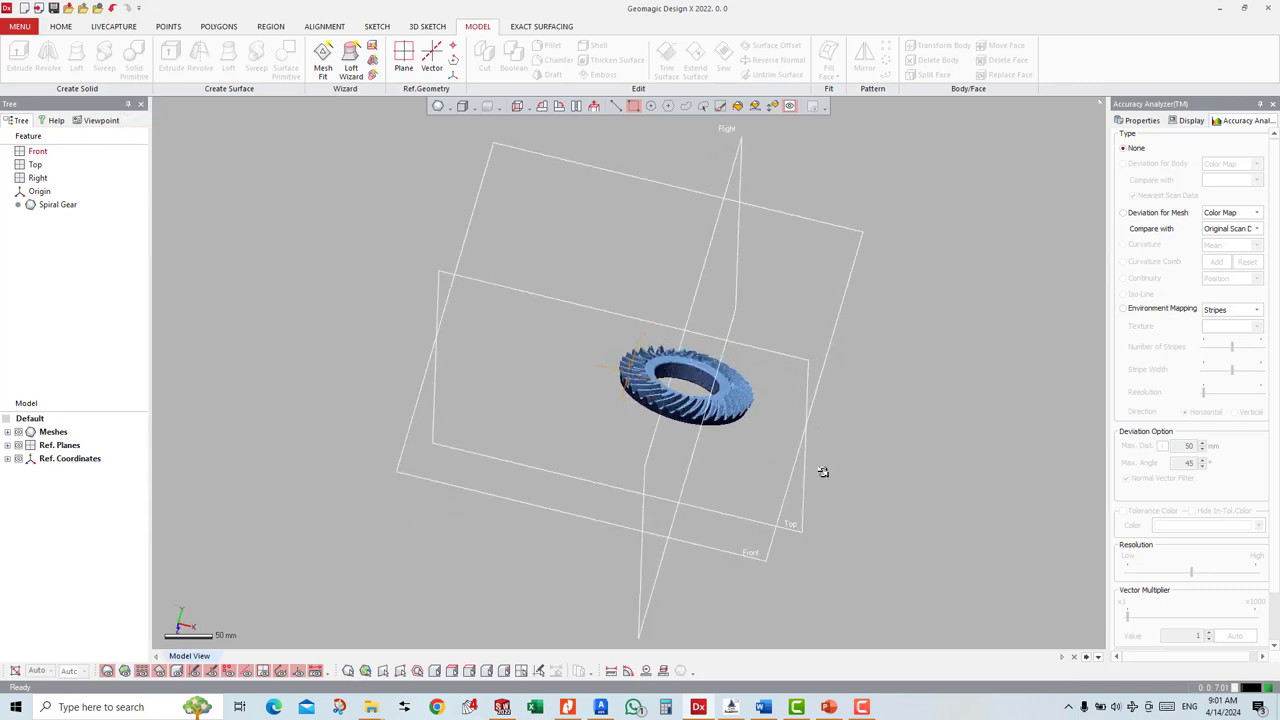
scroll(682, 339, up, 2)
scroll(682, 339, up, 2)
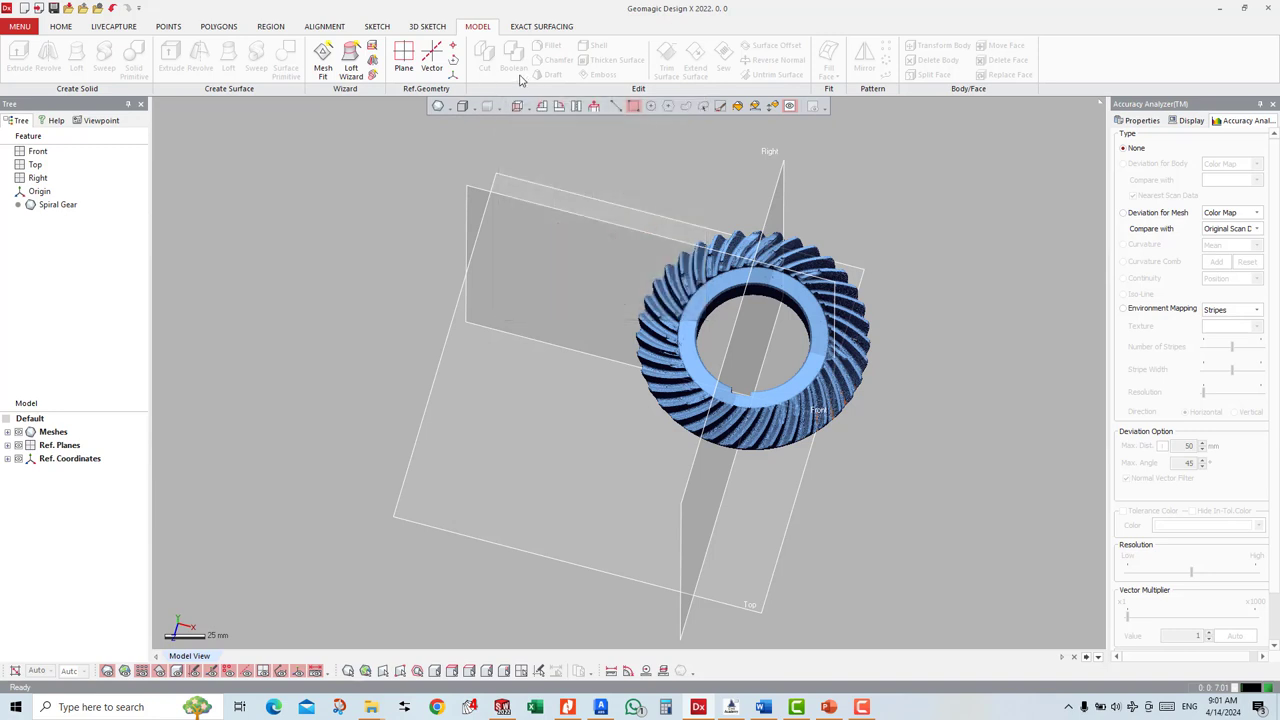
click(560, 27)
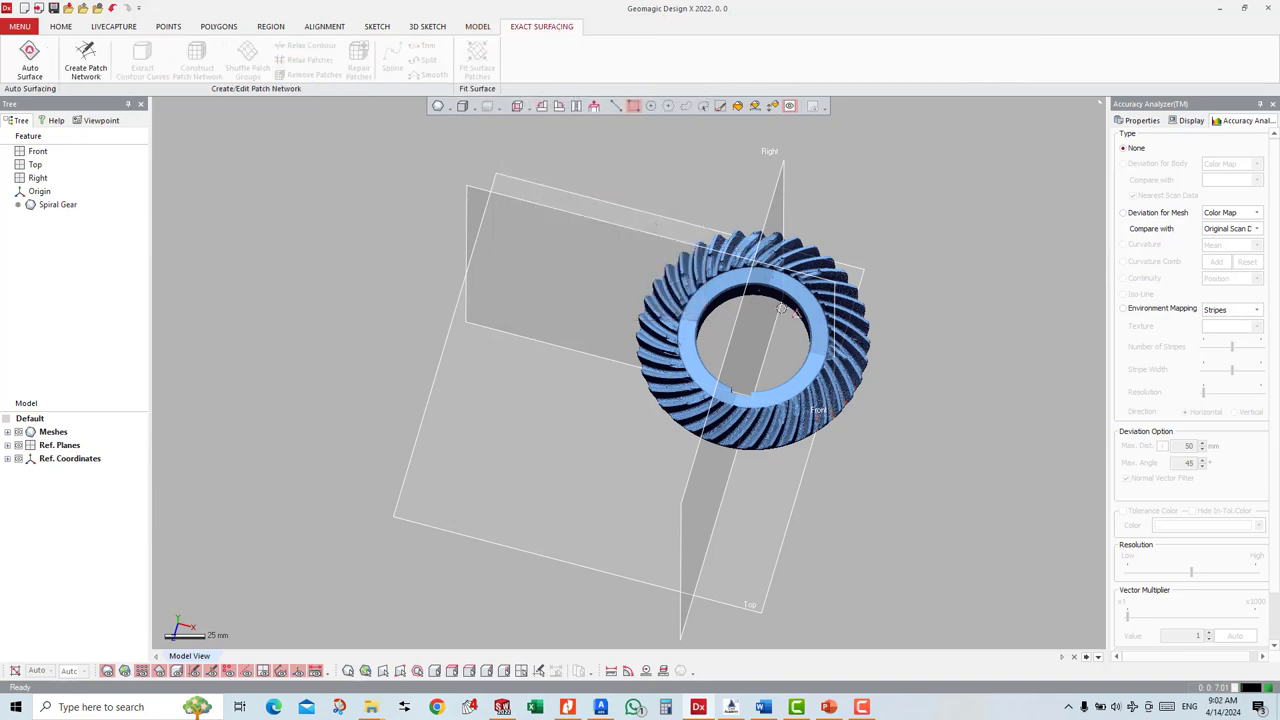
Step: Rotate the gear to a lower, frontal view and check the Auto Surface tool
right_drag(782, 308, 880, 231)
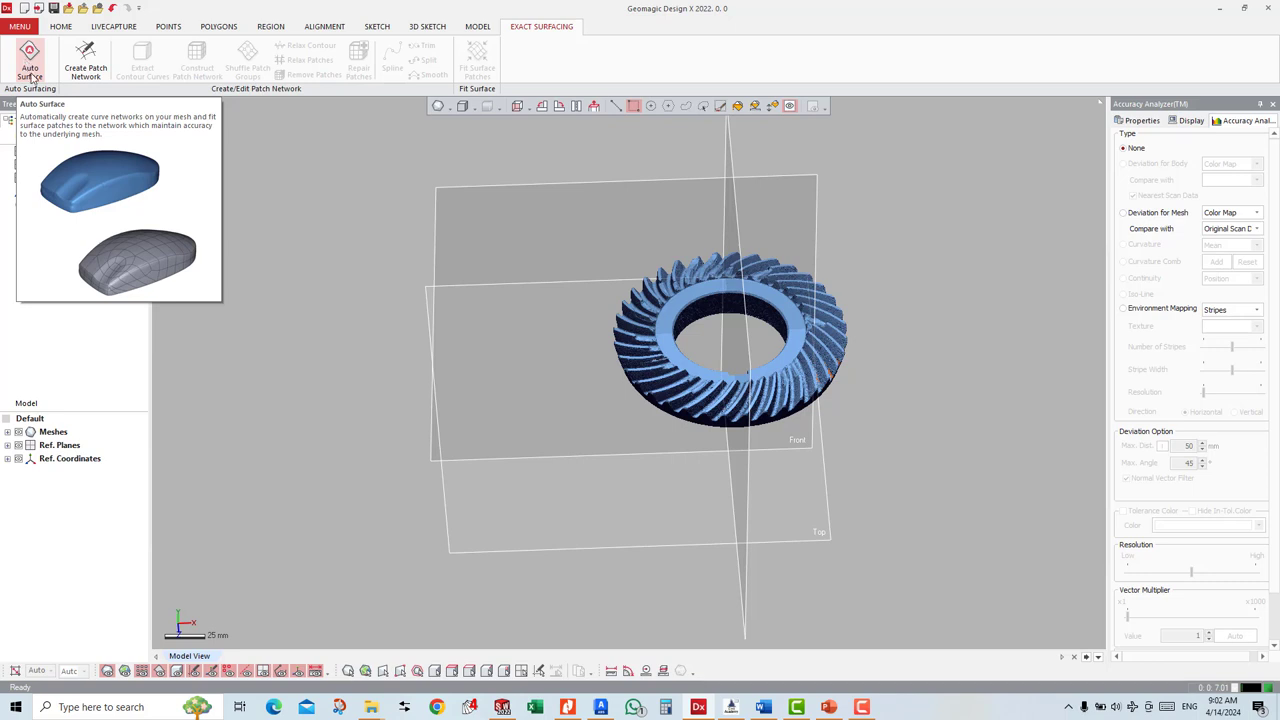
click(30, 60)
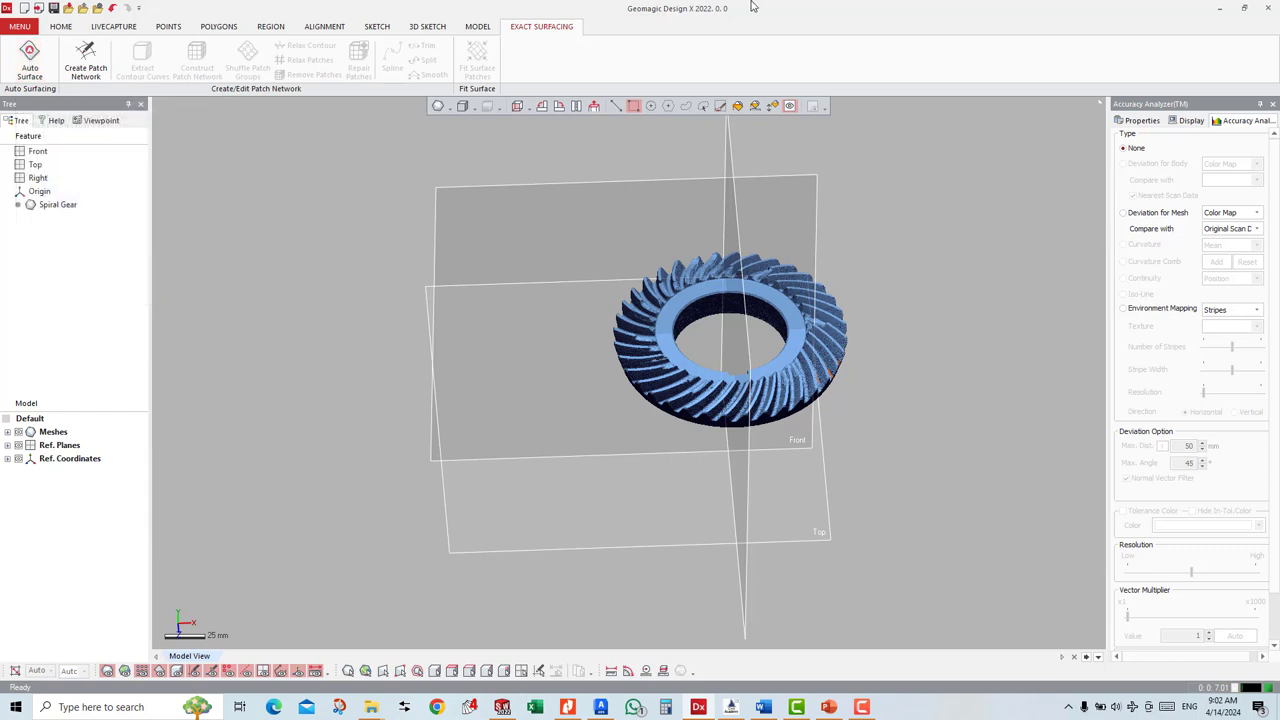
Step: Return to Home and browse the help's Menu Overview Edit pages, Redo and Repeat Last Command
click(60, 27)
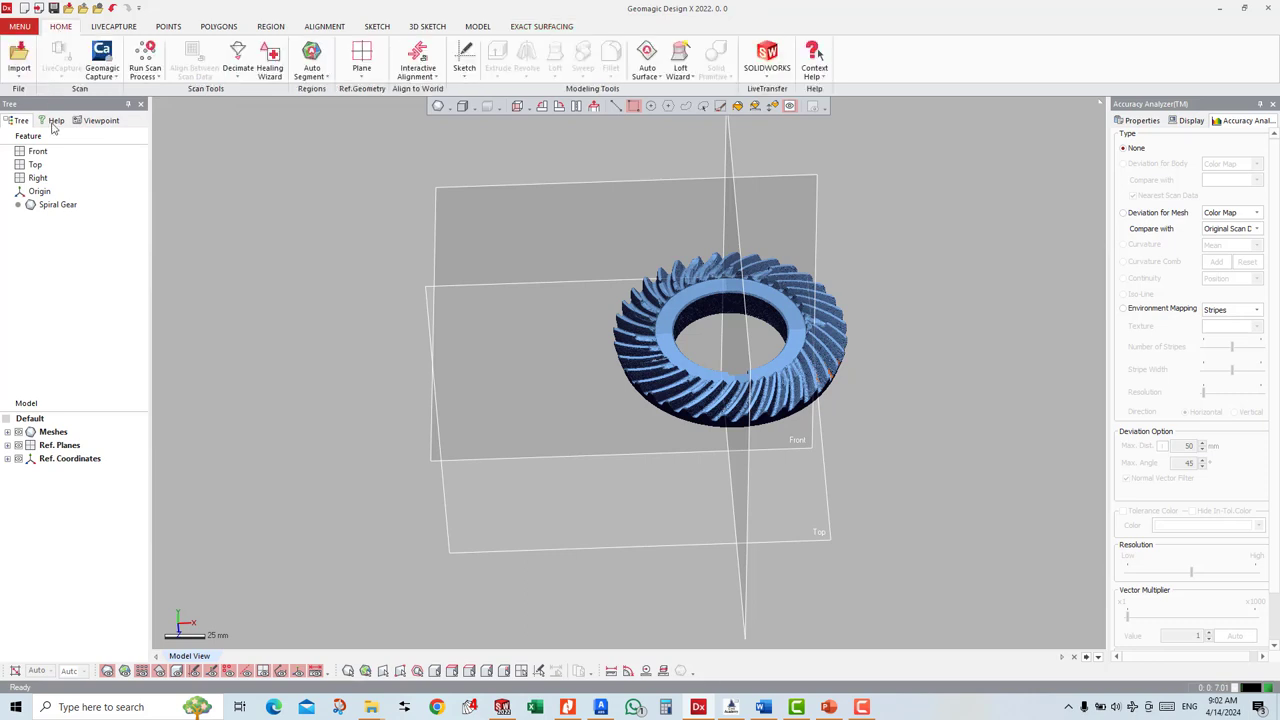
click(44, 121)
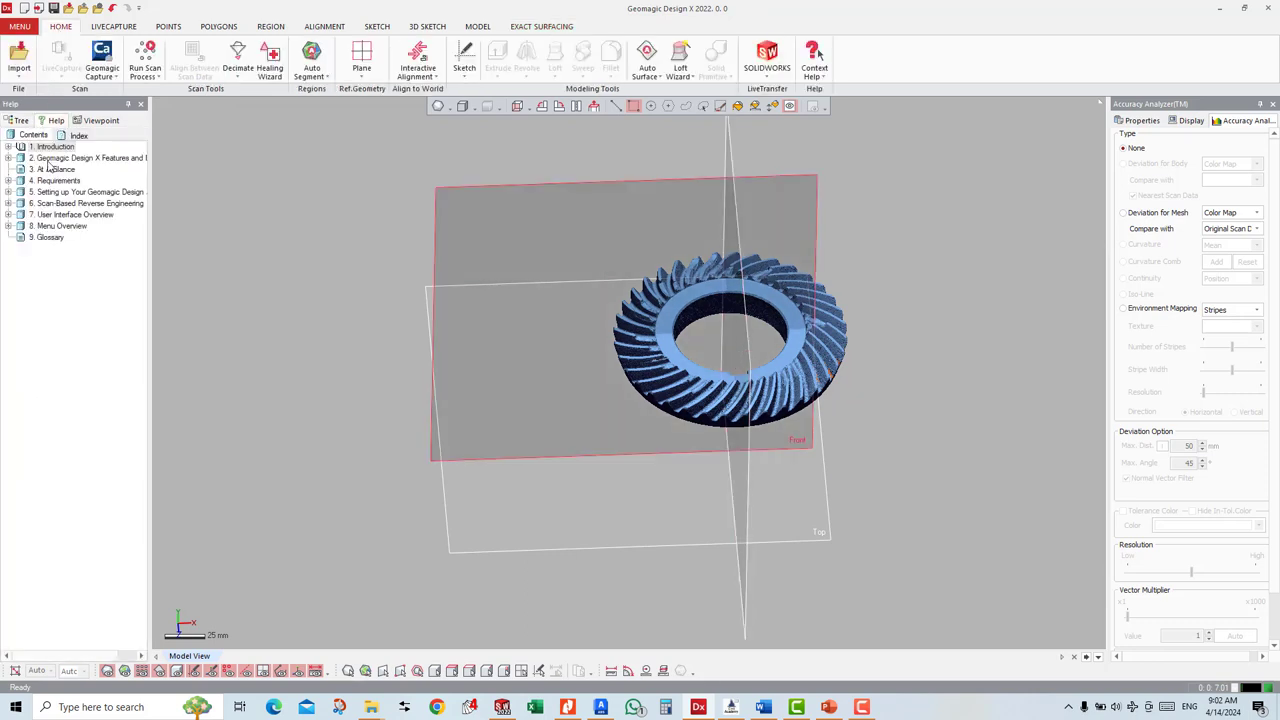
click(72, 203)
click(75, 226)
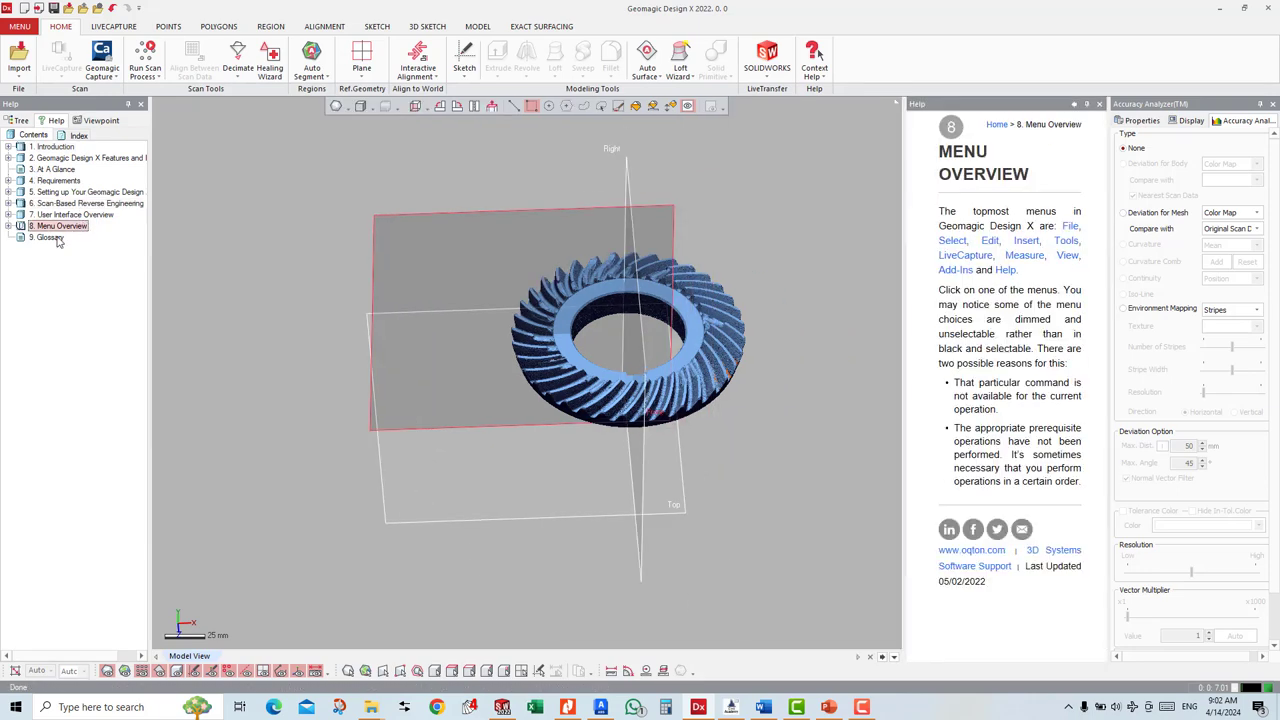
click(52, 237)
click(42, 215)
click(48, 226)
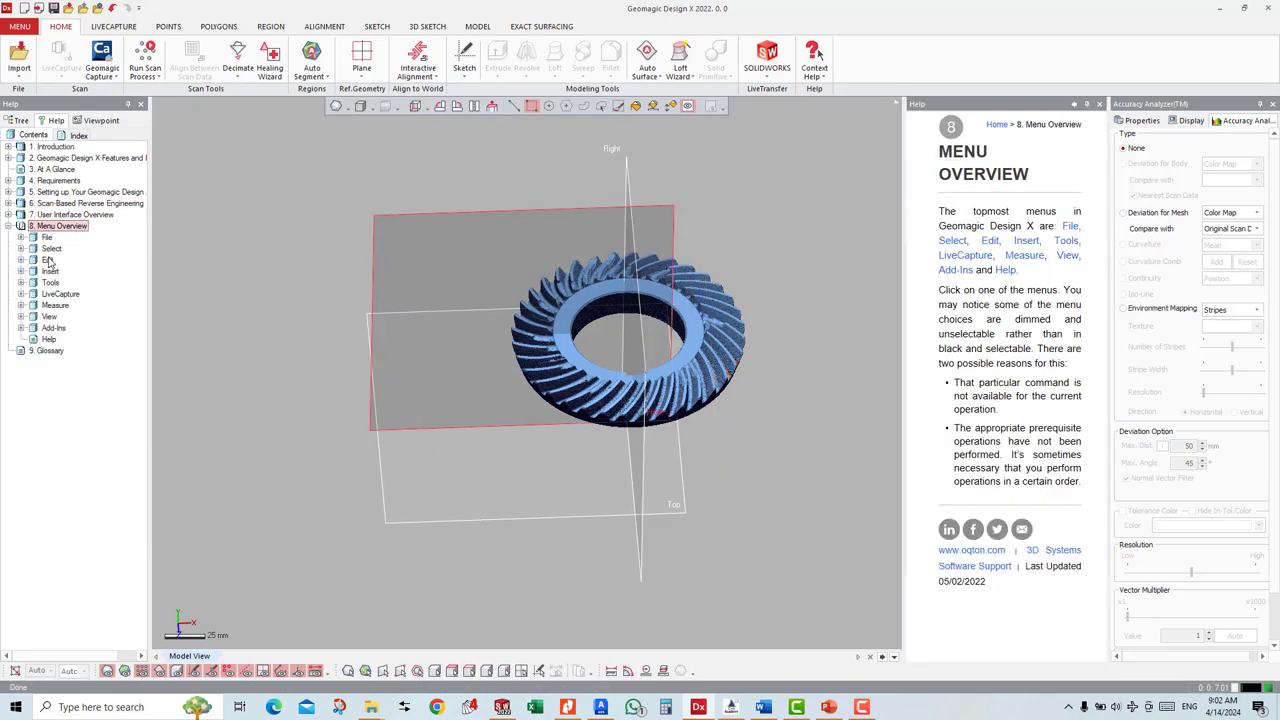
click(47, 260)
click(58, 283)
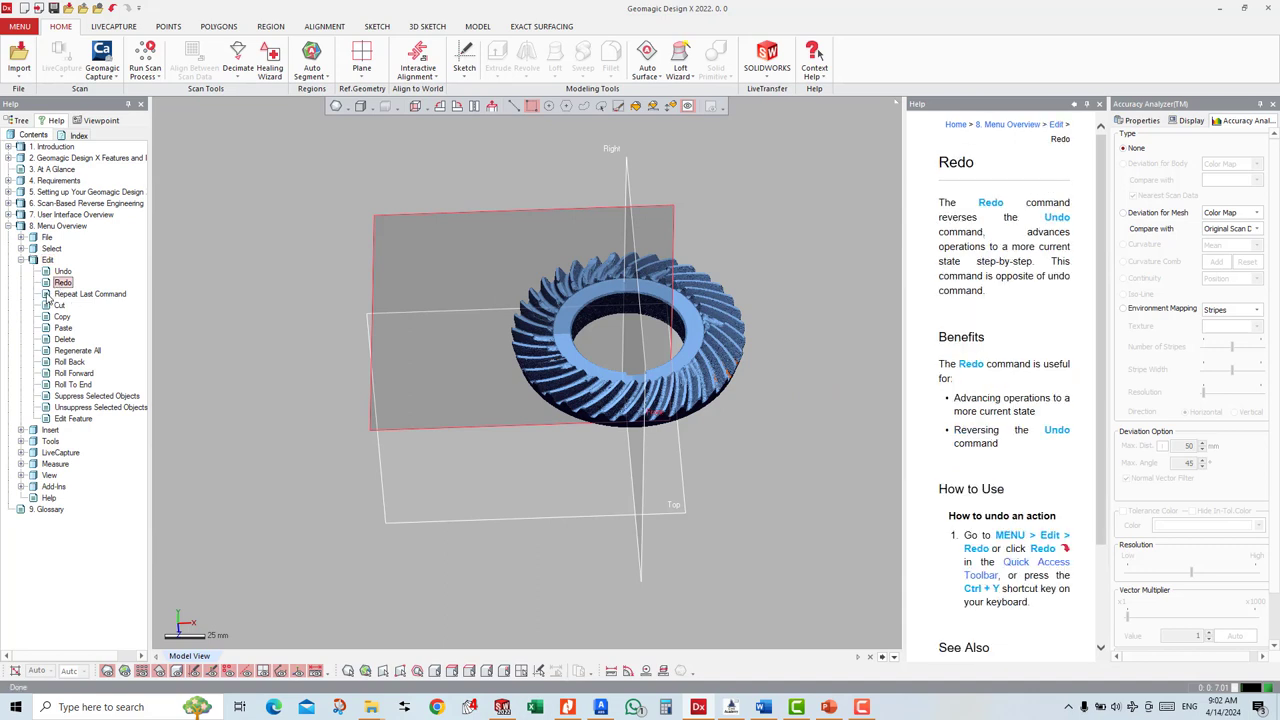
click(52, 294)
click(62, 283)
scroll(1065, 477, down, 3)
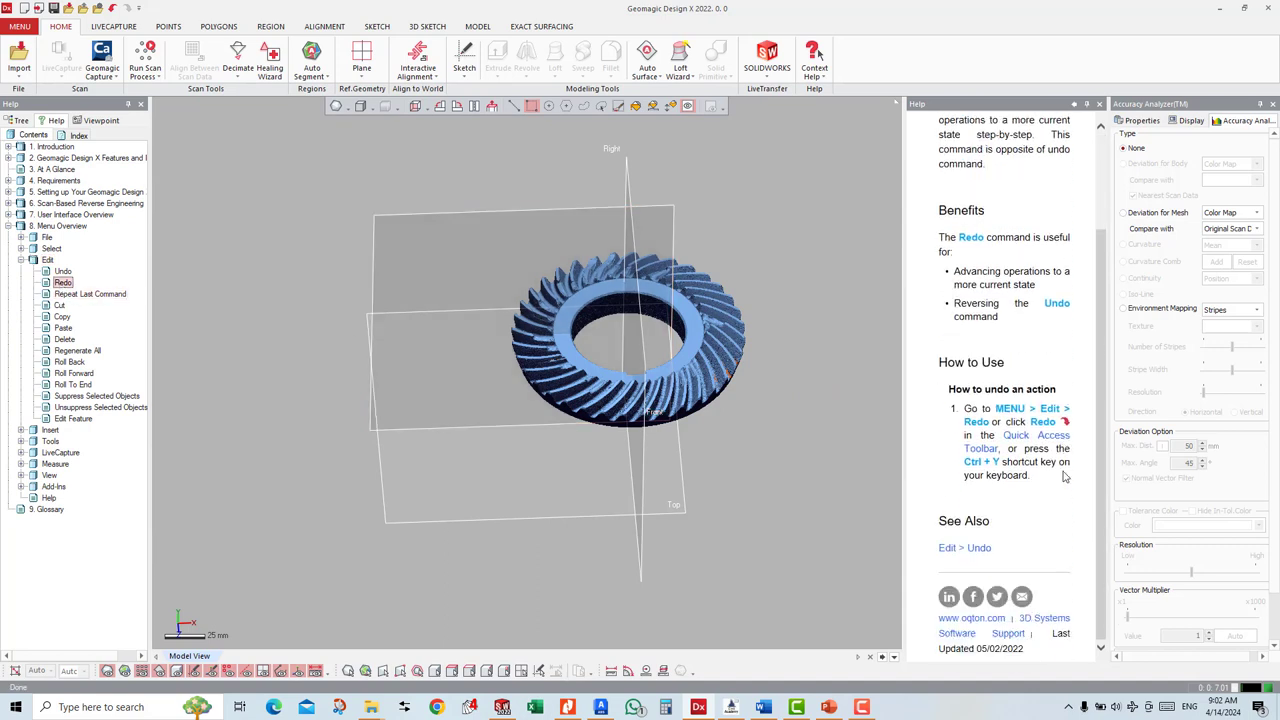
Step: Collapse Menu Overview and glance at the Glossary and Setting up Your Geomagic Design X topics
click(9, 226)
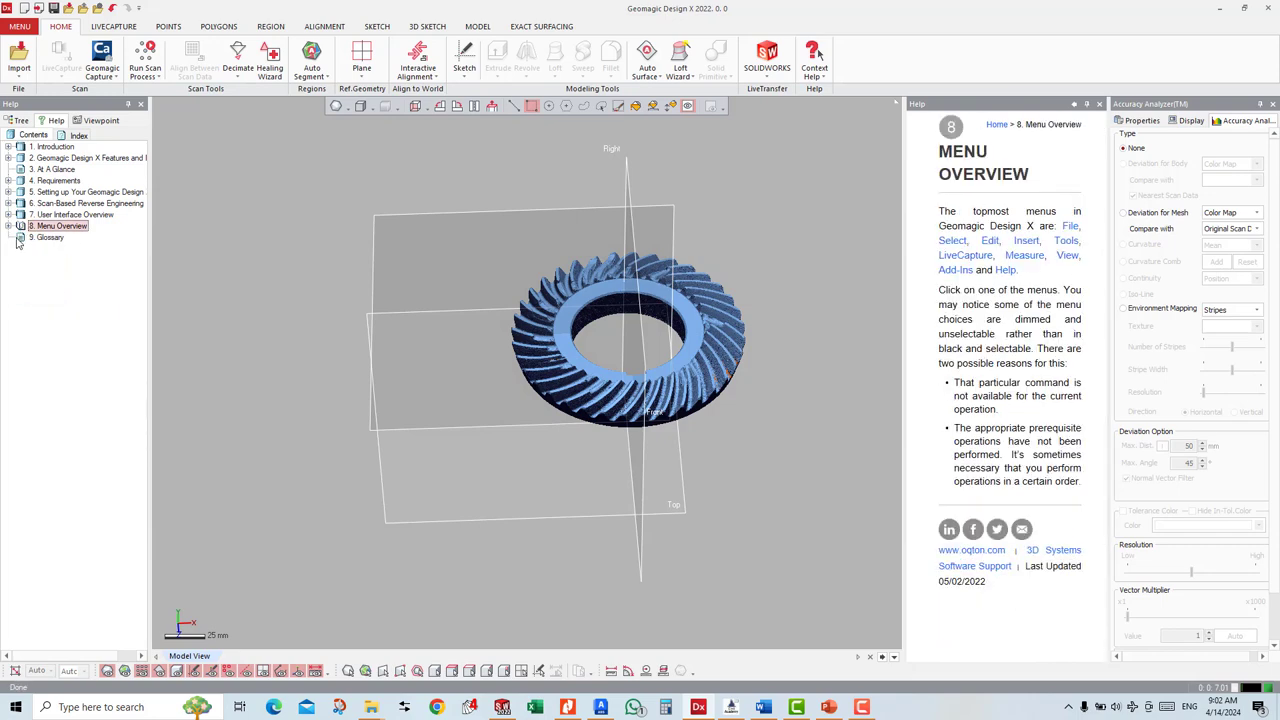
click(32, 240)
click(60, 192)
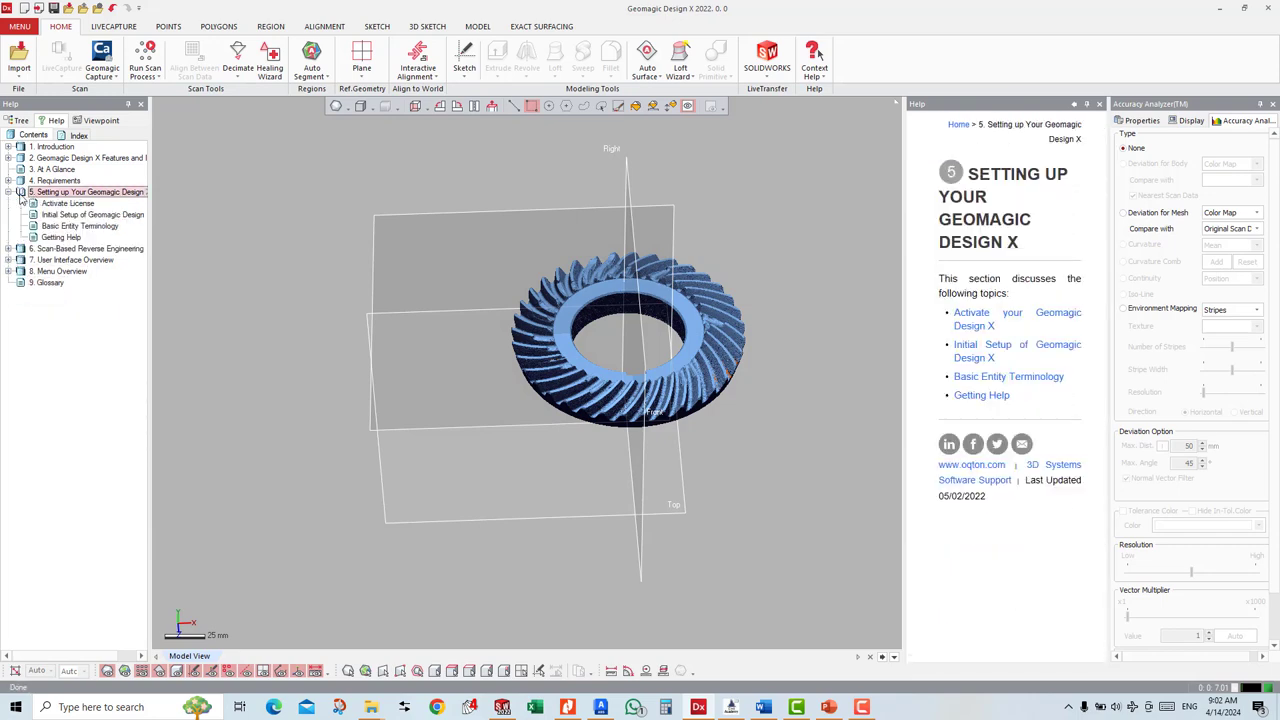
click(9, 192)
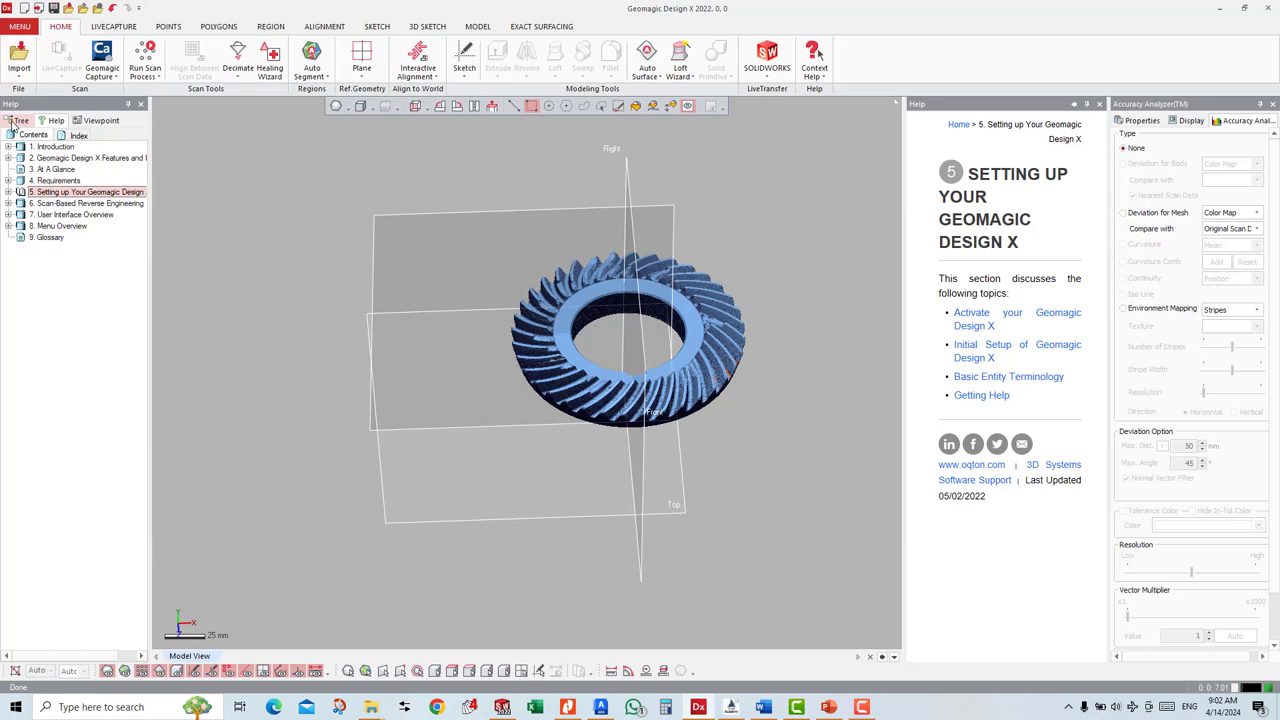
Step: Read through Features and Benefits > Benefits of Geomagic Design X, then show the Tree panel
click(83, 158)
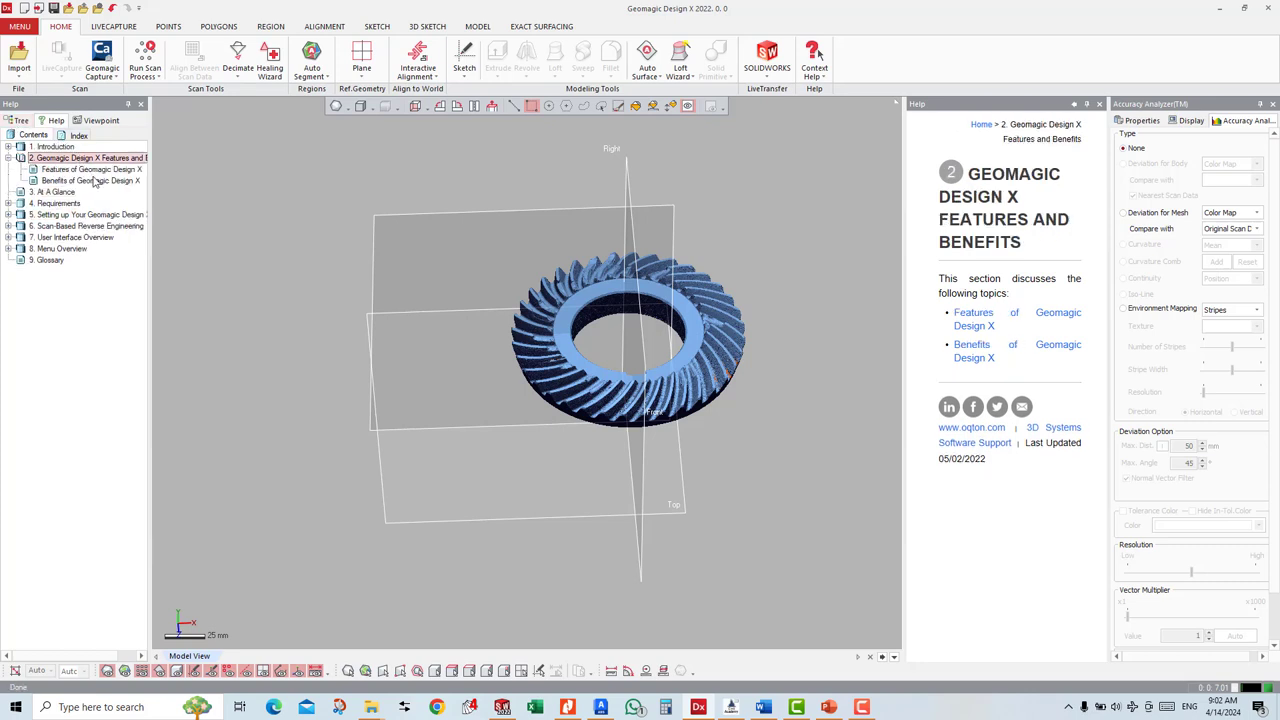
click(95, 181)
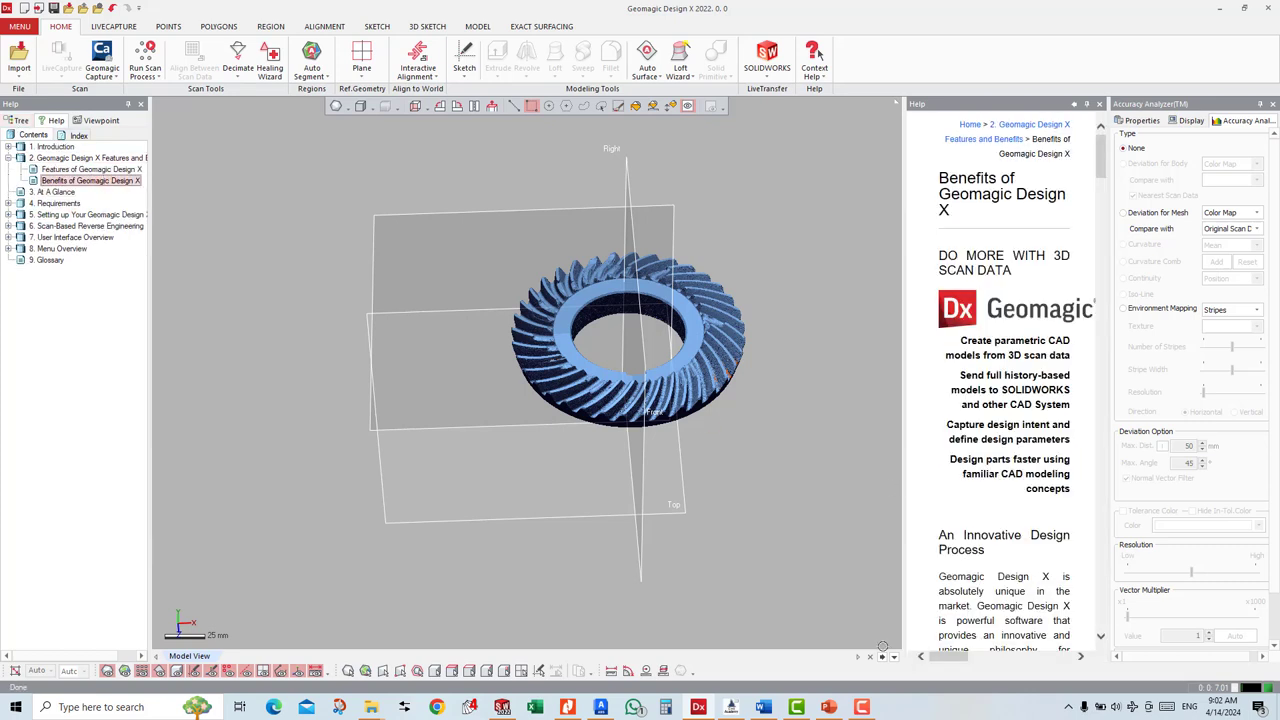
scroll(1000, 450, down, 5)
scroll(1000, 500, down, 5)
scroll(978, 600, down, 5)
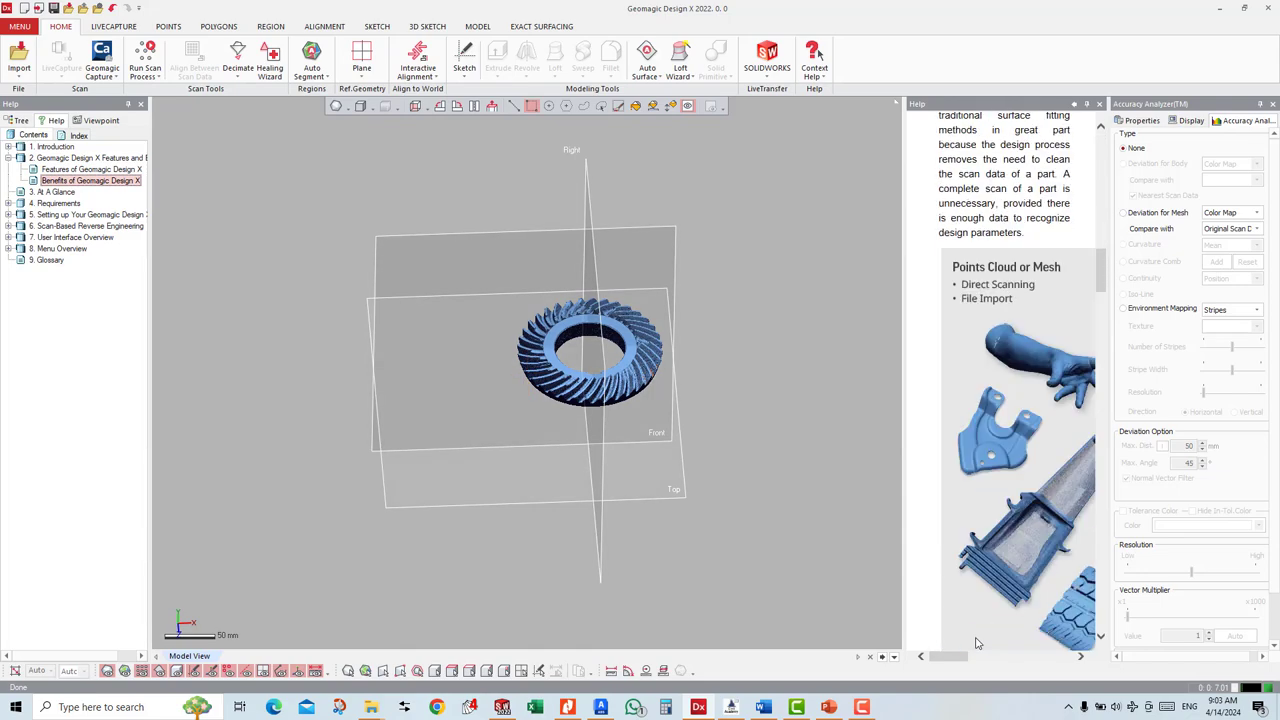
scroll(978, 643, down, 5)
scroll(990, 620, down, 5)
scroll(1010, 590, down, 5)
scroll(1037, 553, down, 5)
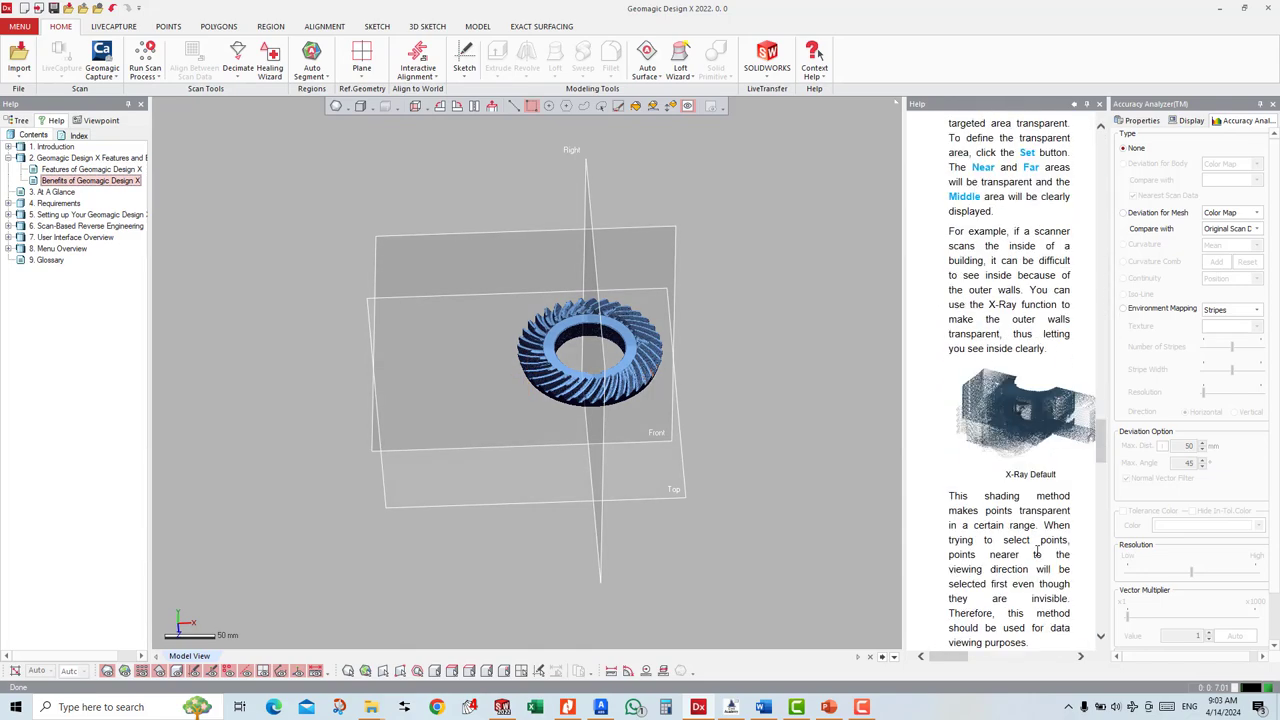
scroll(1037, 553, down, 5)
scroll(1040, 560, down, 5)
scroll(1045, 570, down, 5)
scroll(1060, 600, down, 5)
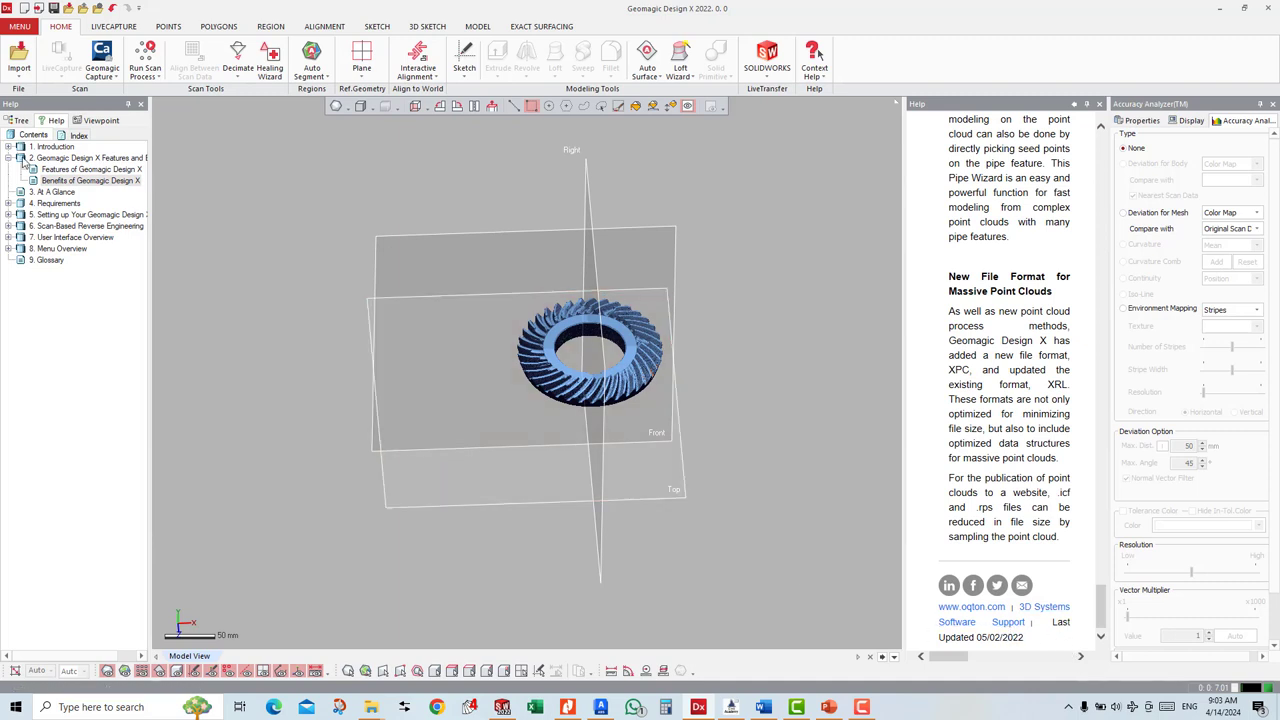
click(18, 120)
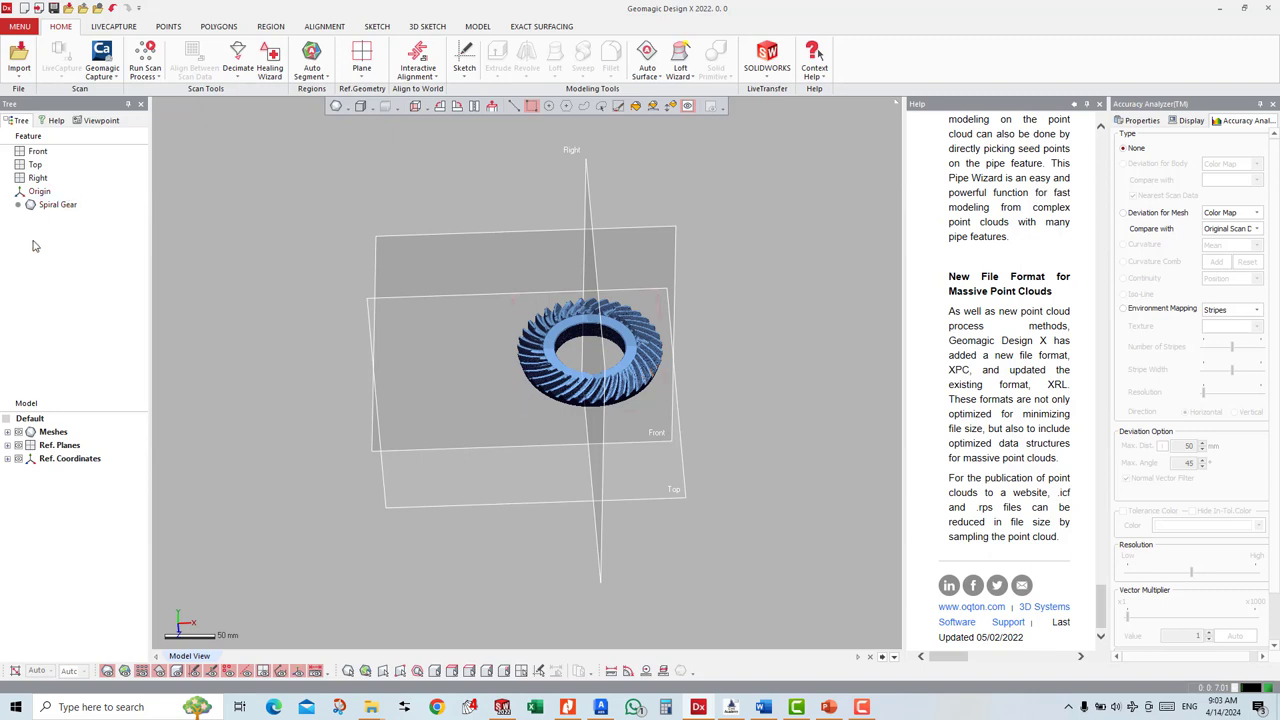
Step: Close the Help pane and uncheck Spiral Gear under Meshes so only the reference planes show
click(1099, 104)
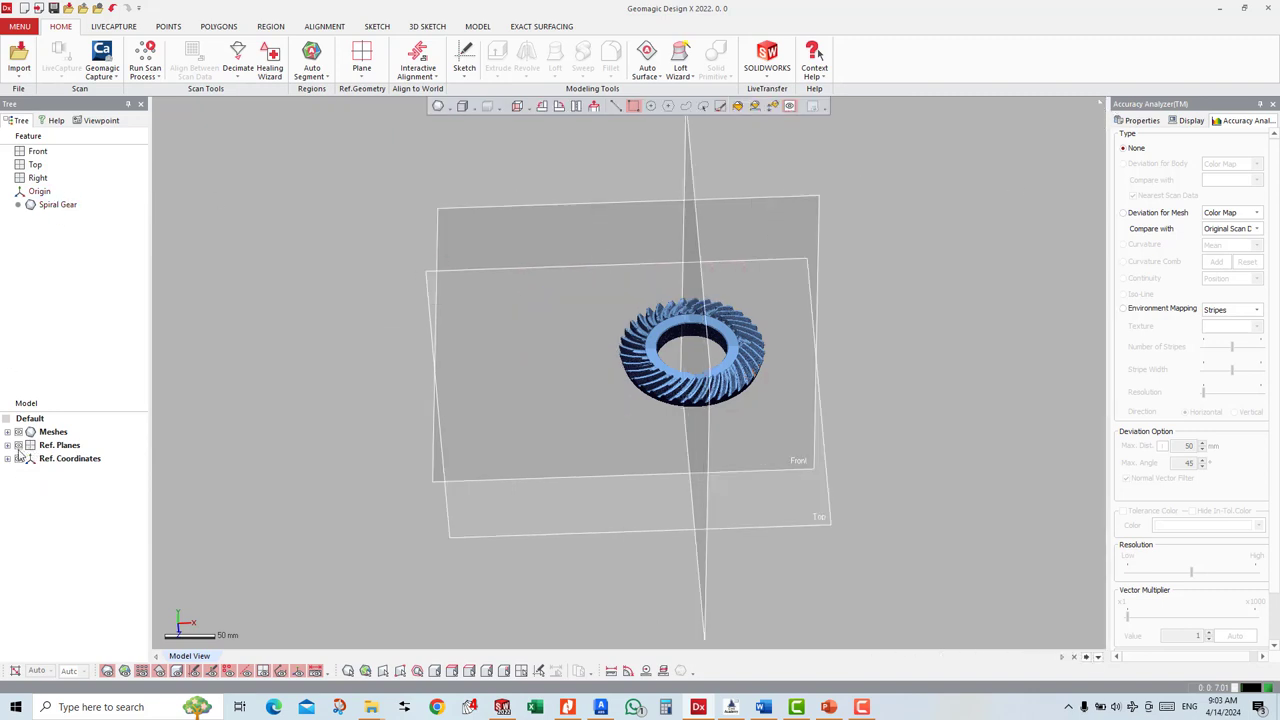
right_click(61, 208)
click(17, 436)
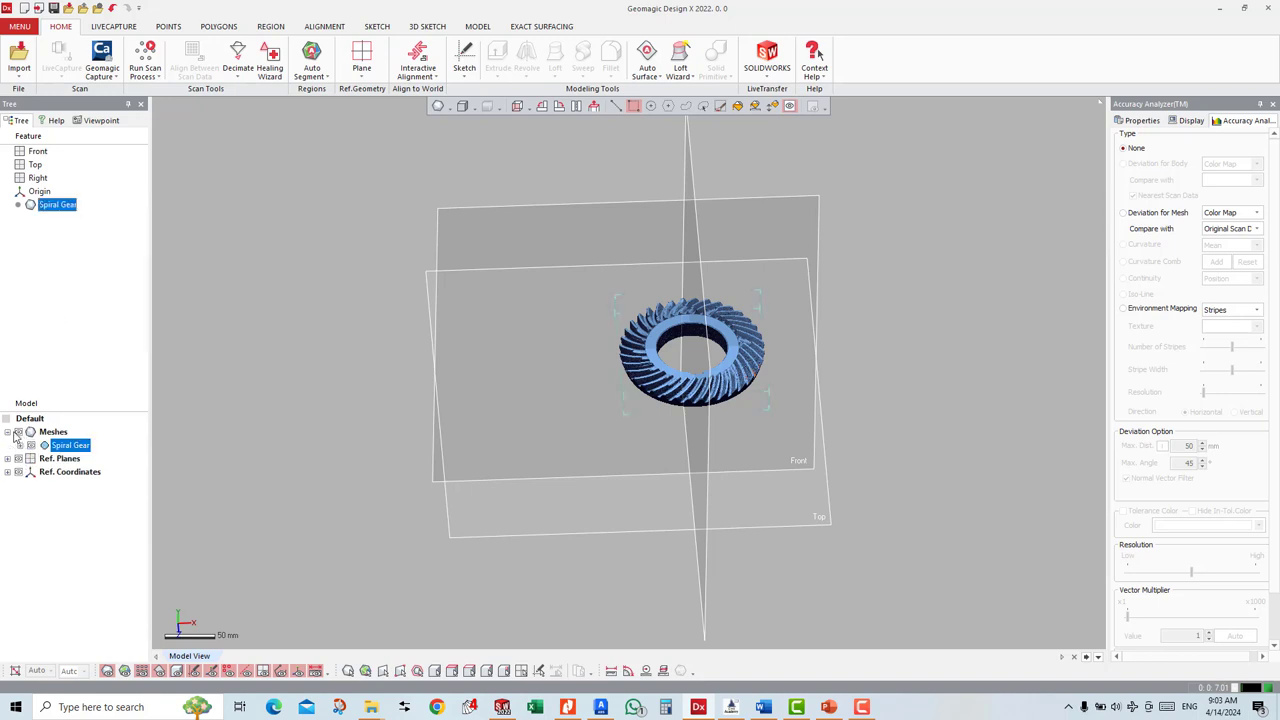
click(19, 445)
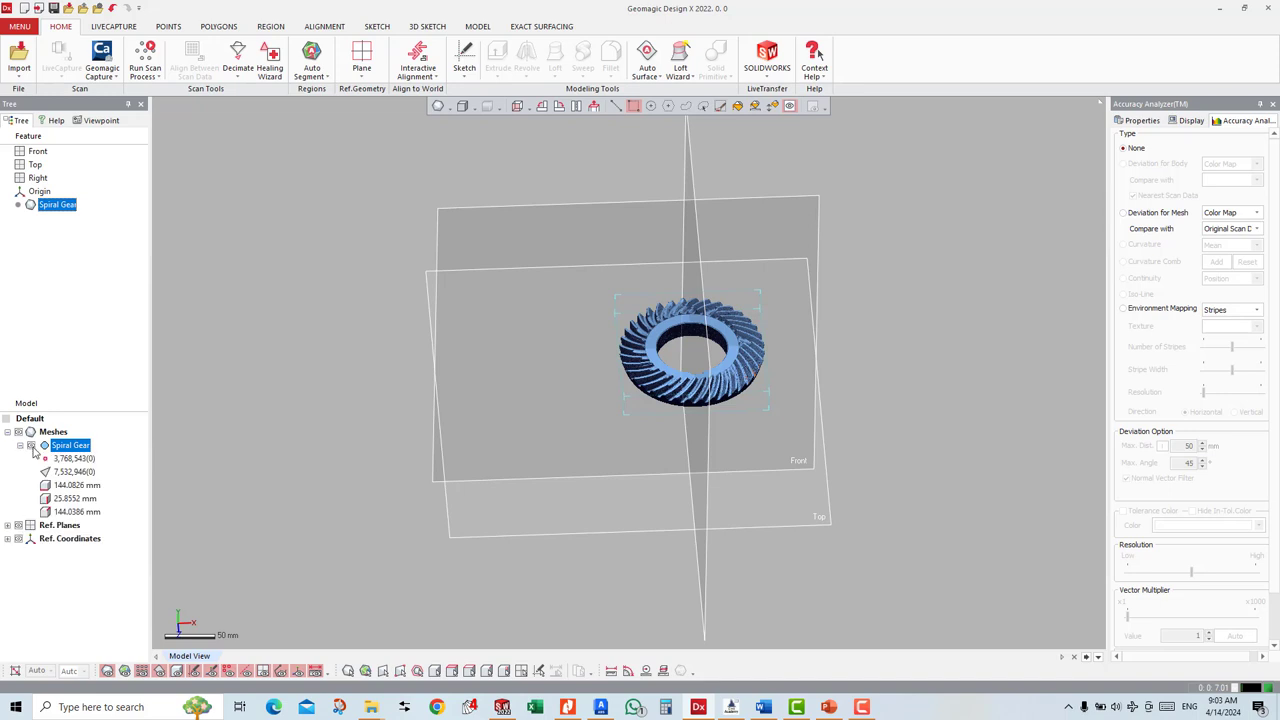
click(20, 445)
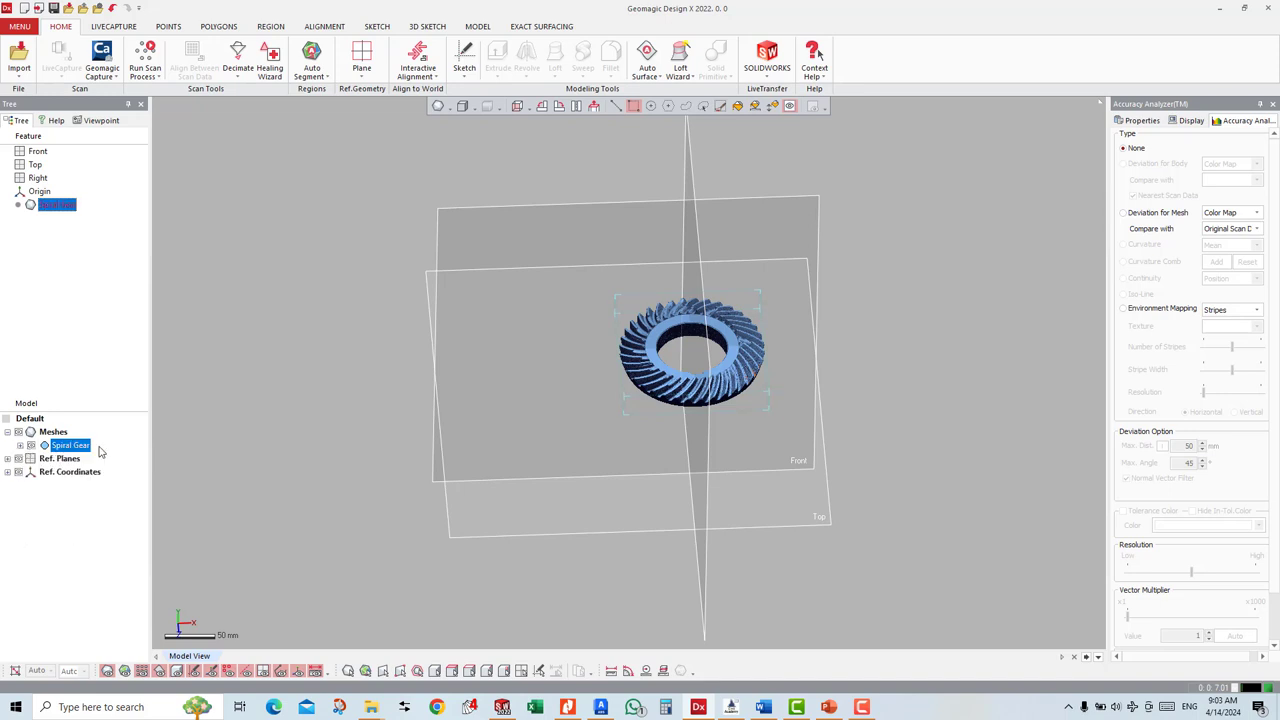
click(33, 446)
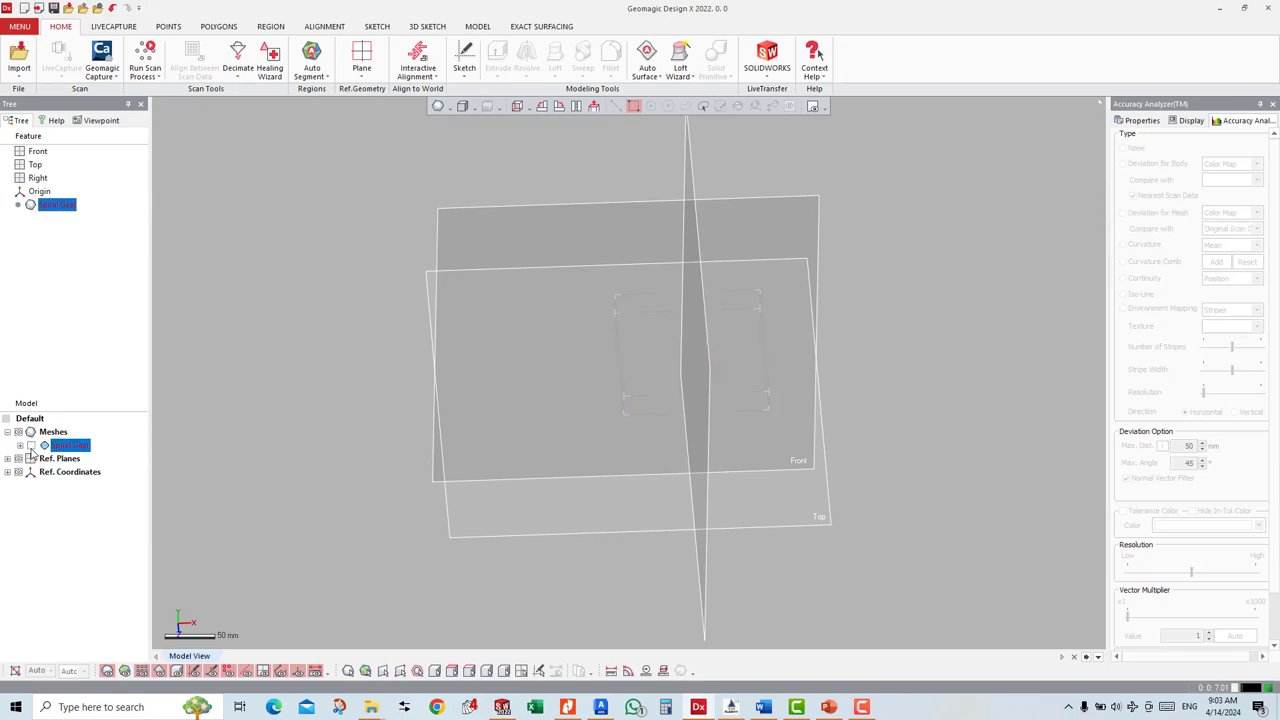
Step: Reselect the Spiral Gear mesh so it displays again, then collapse its detail rows in the tree
click(127, 425)
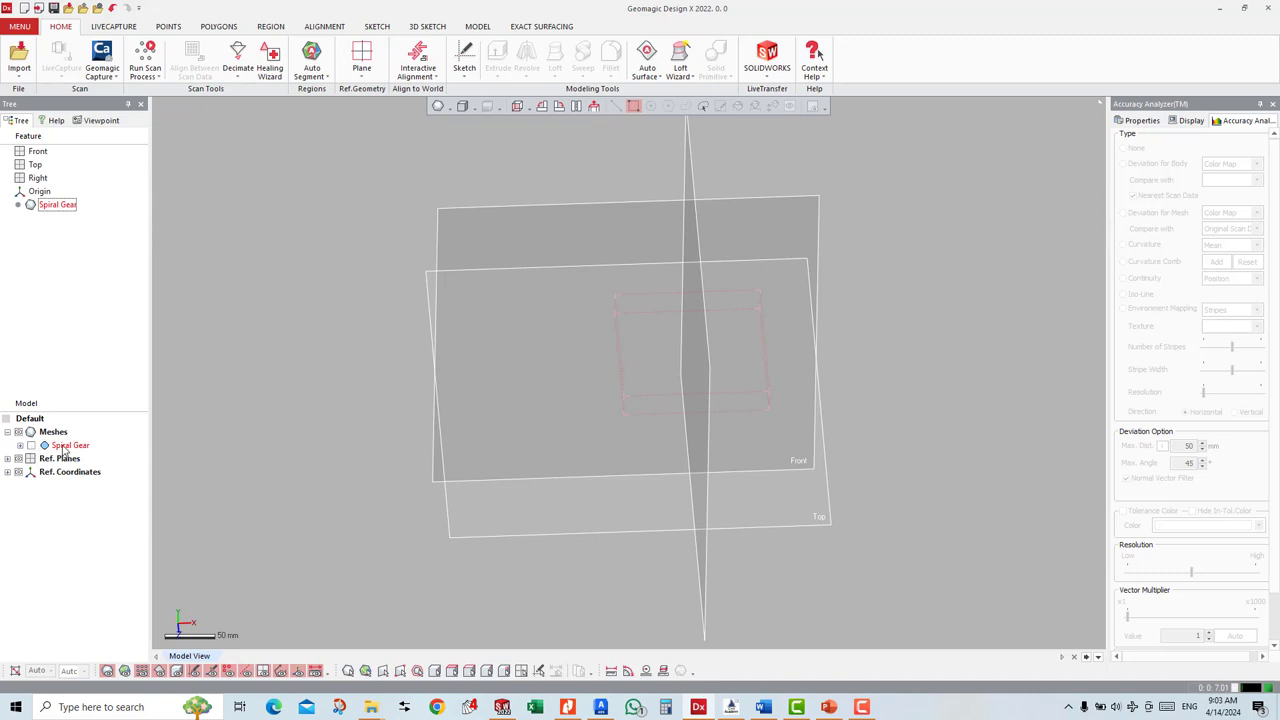
click(64, 447)
click(22, 446)
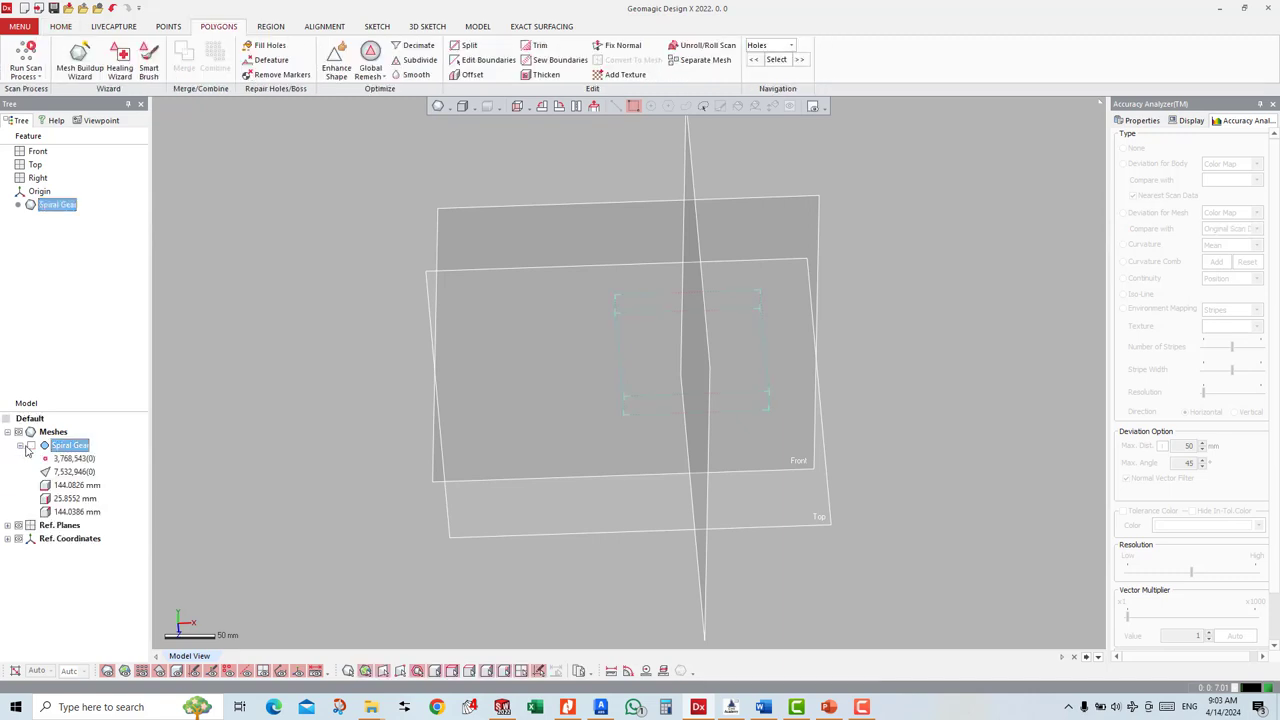
click(44, 378)
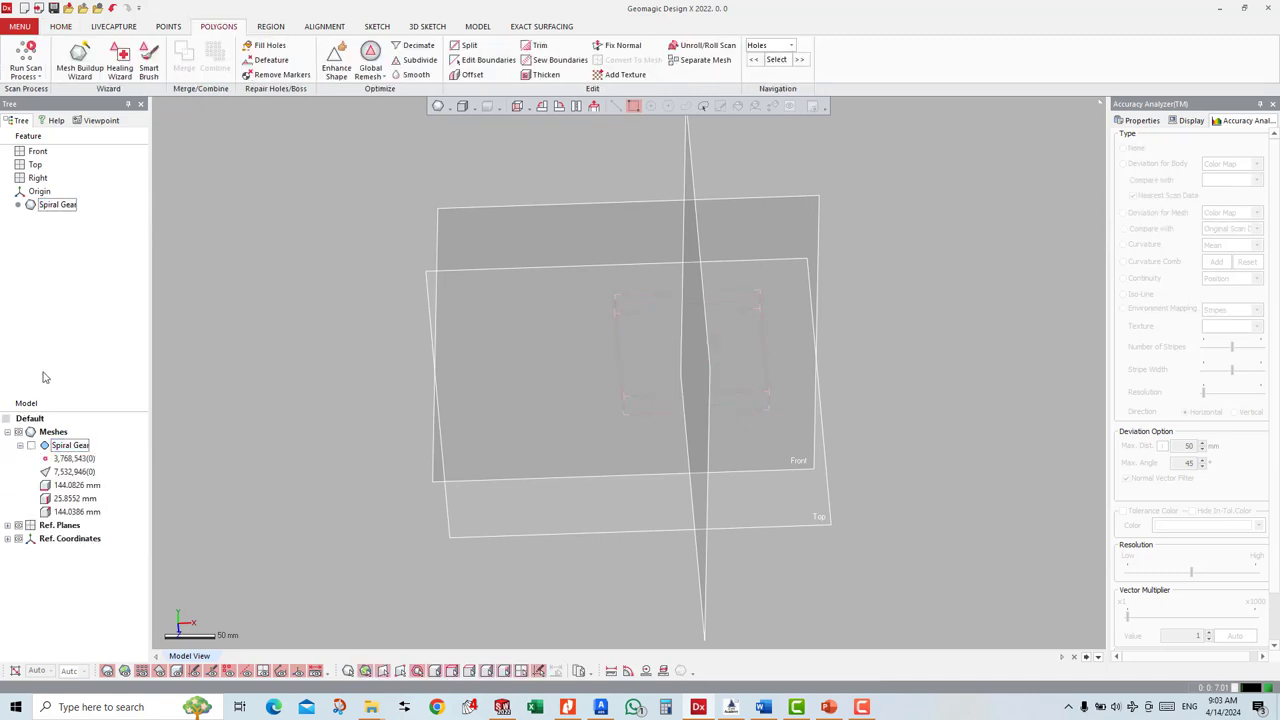
right_click(38, 206)
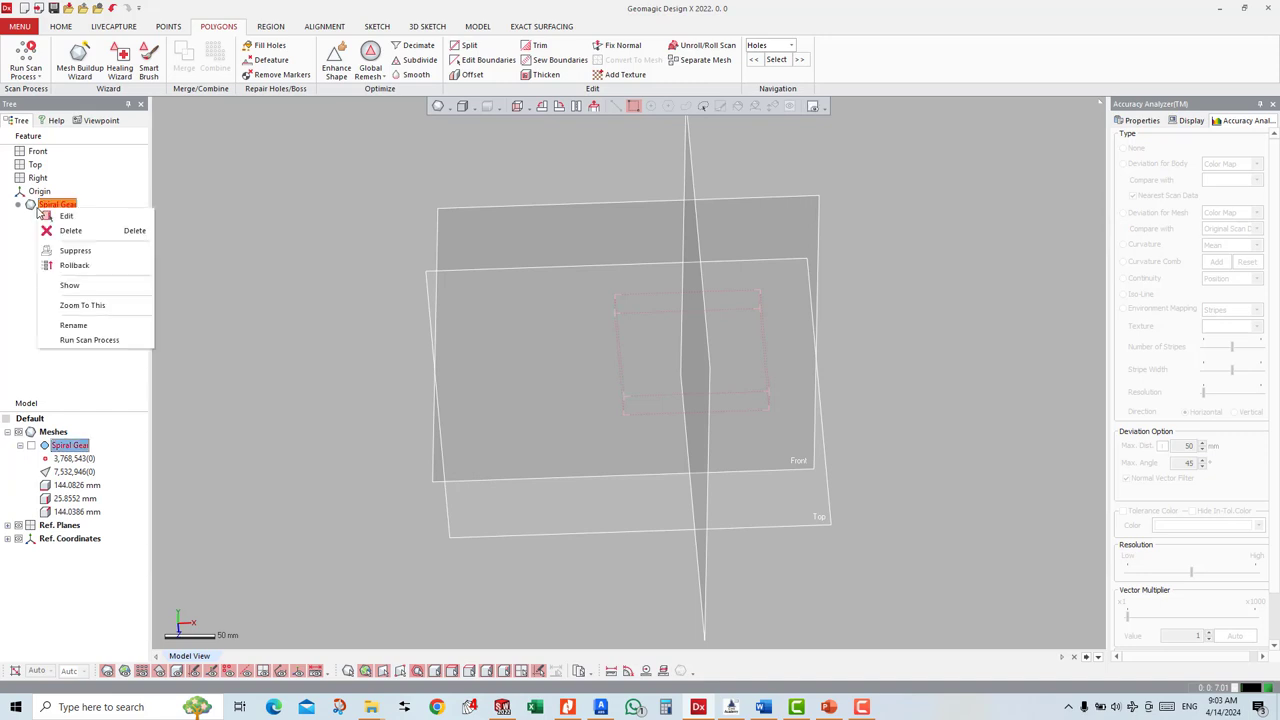
click(31, 450)
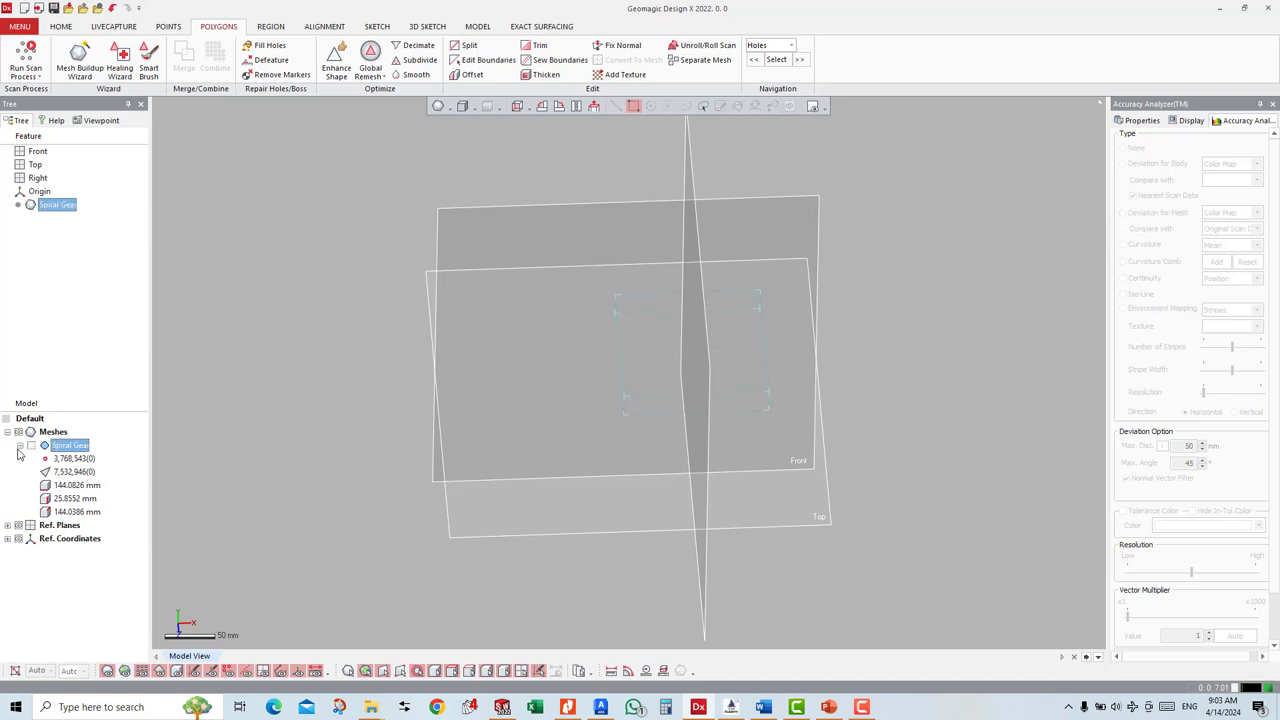
click(20, 445)
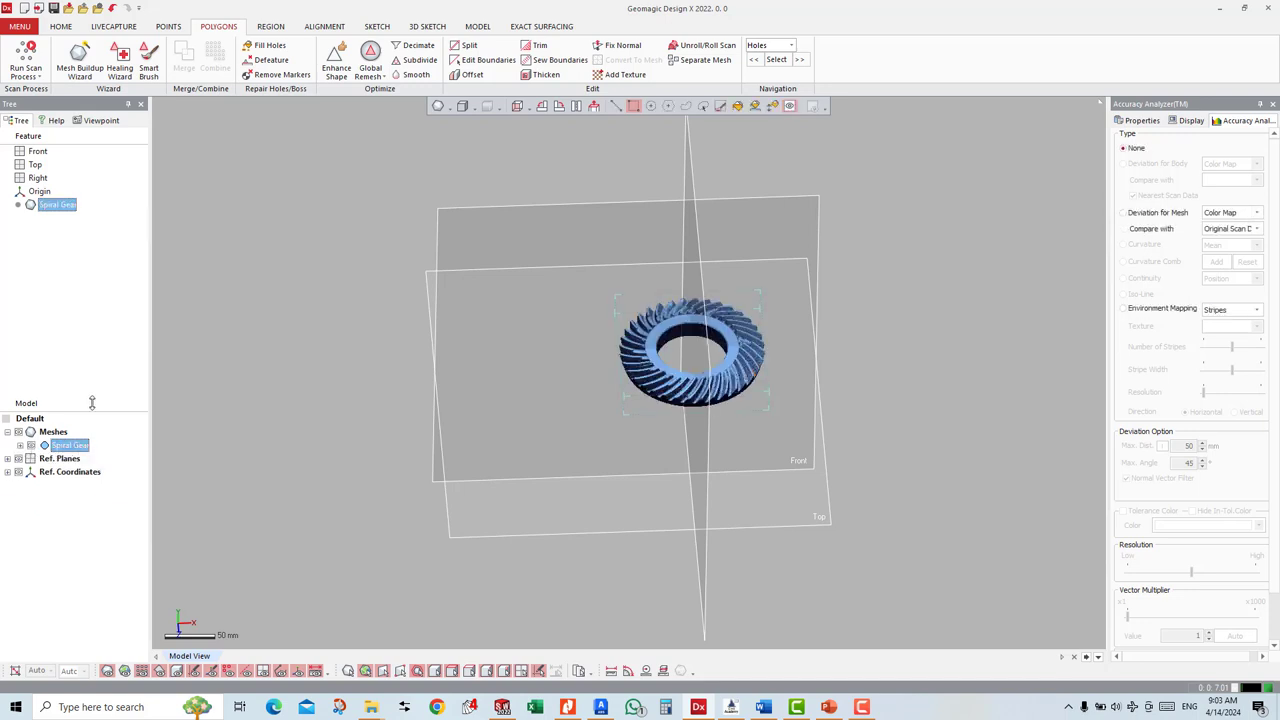
click(118, 369)
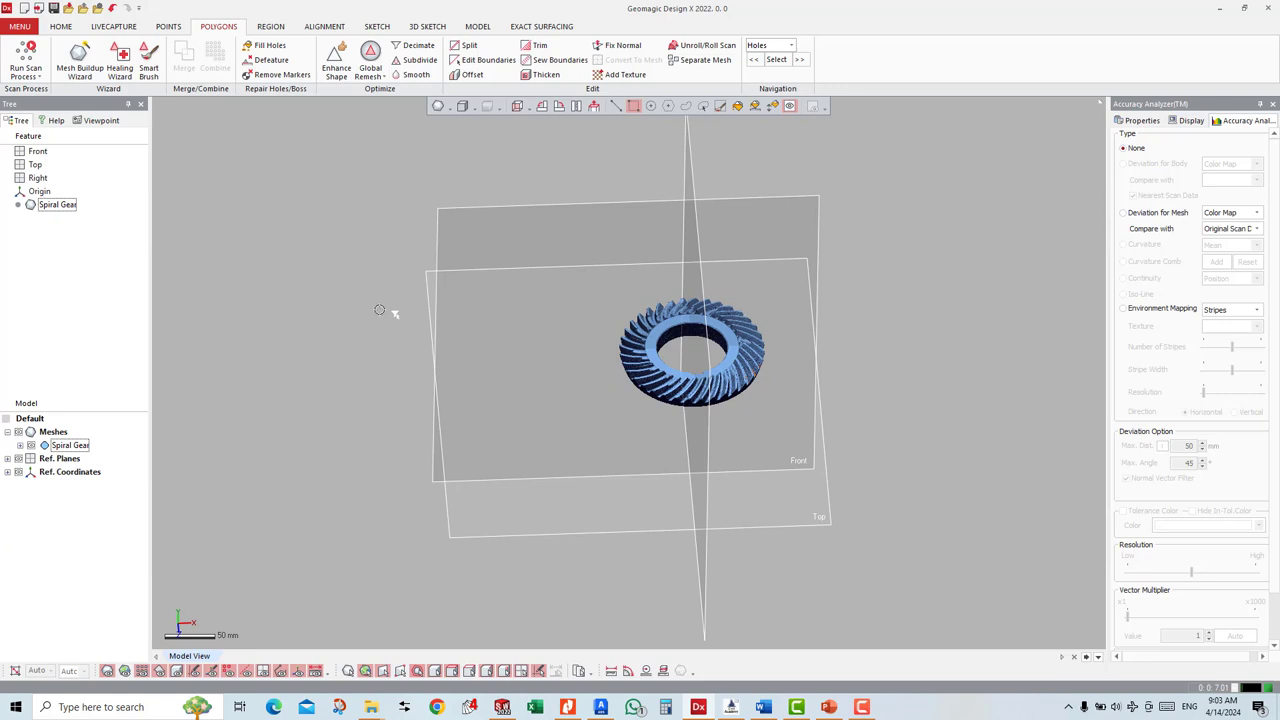
right_click(63, 207)
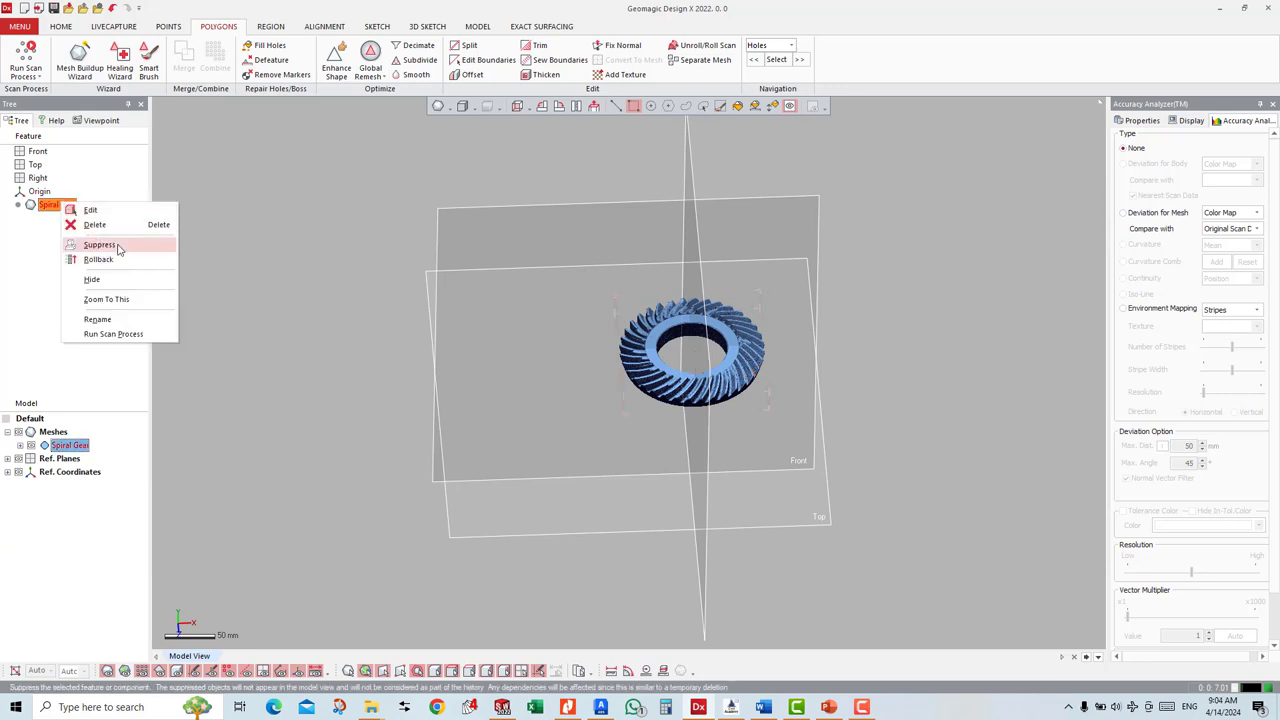
click(117, 250)
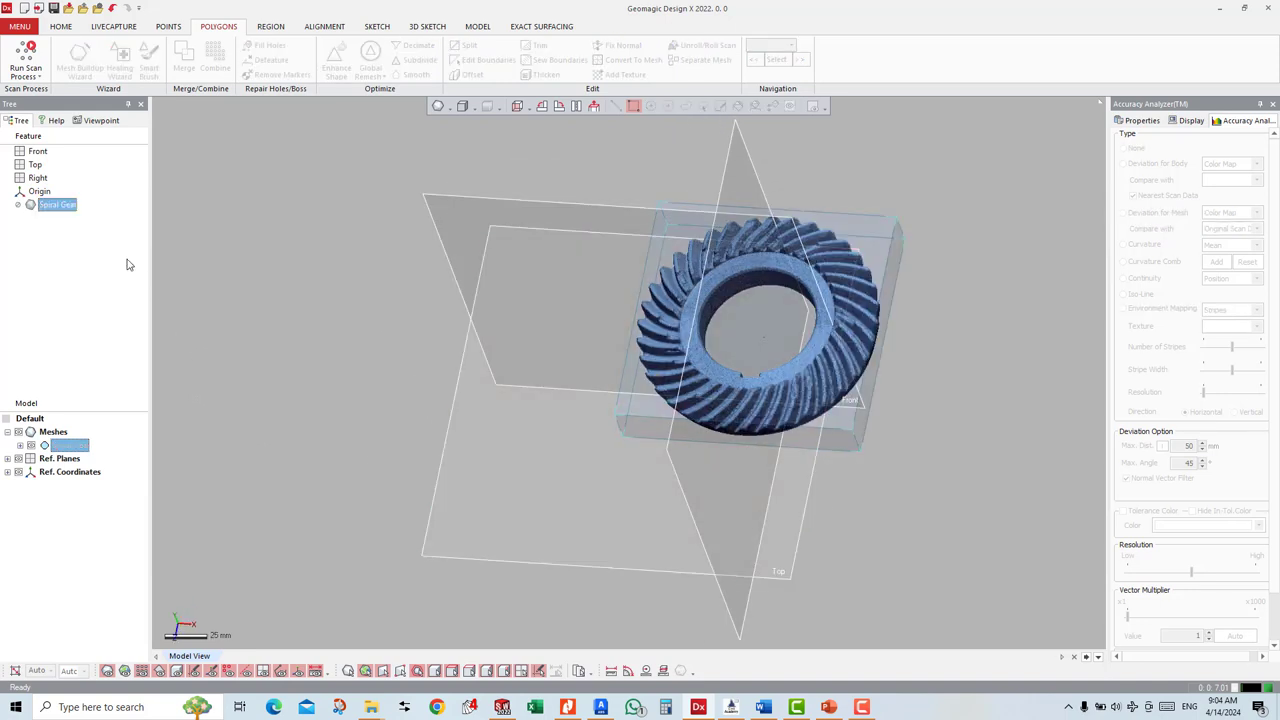
click(126, 263)
click(55, 205)
right_click(57, 204)
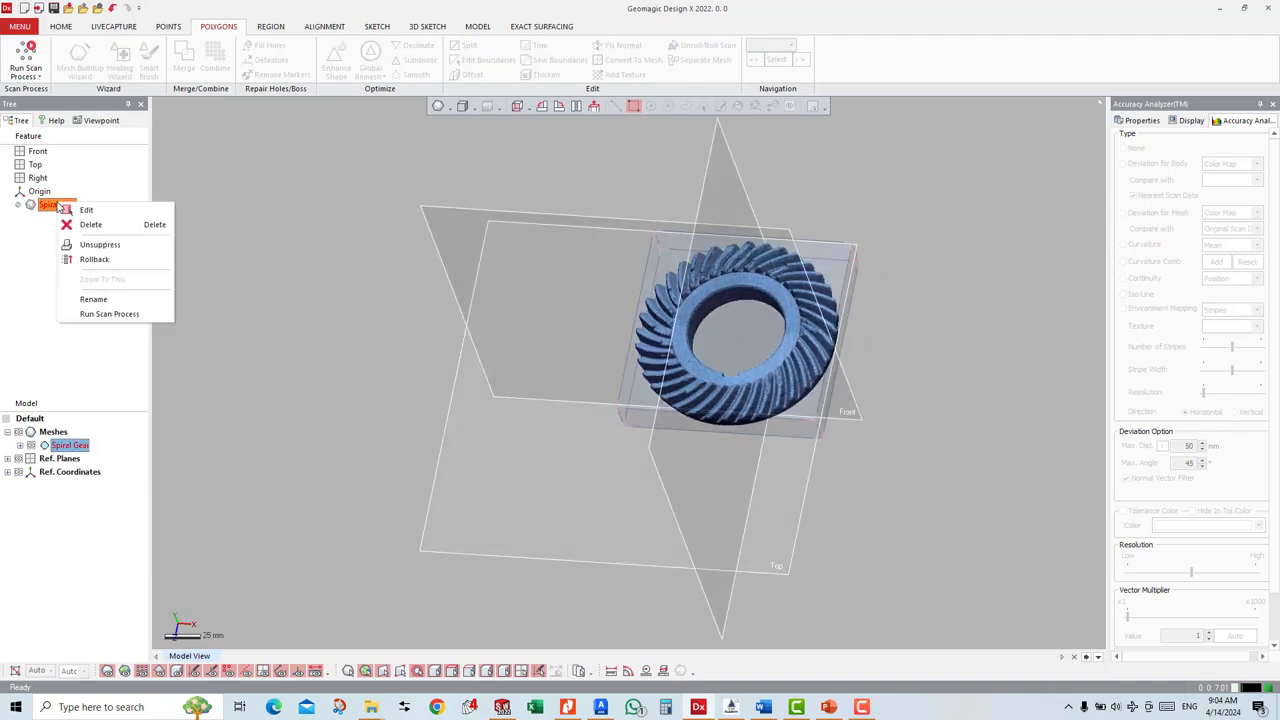
click(100, 244)
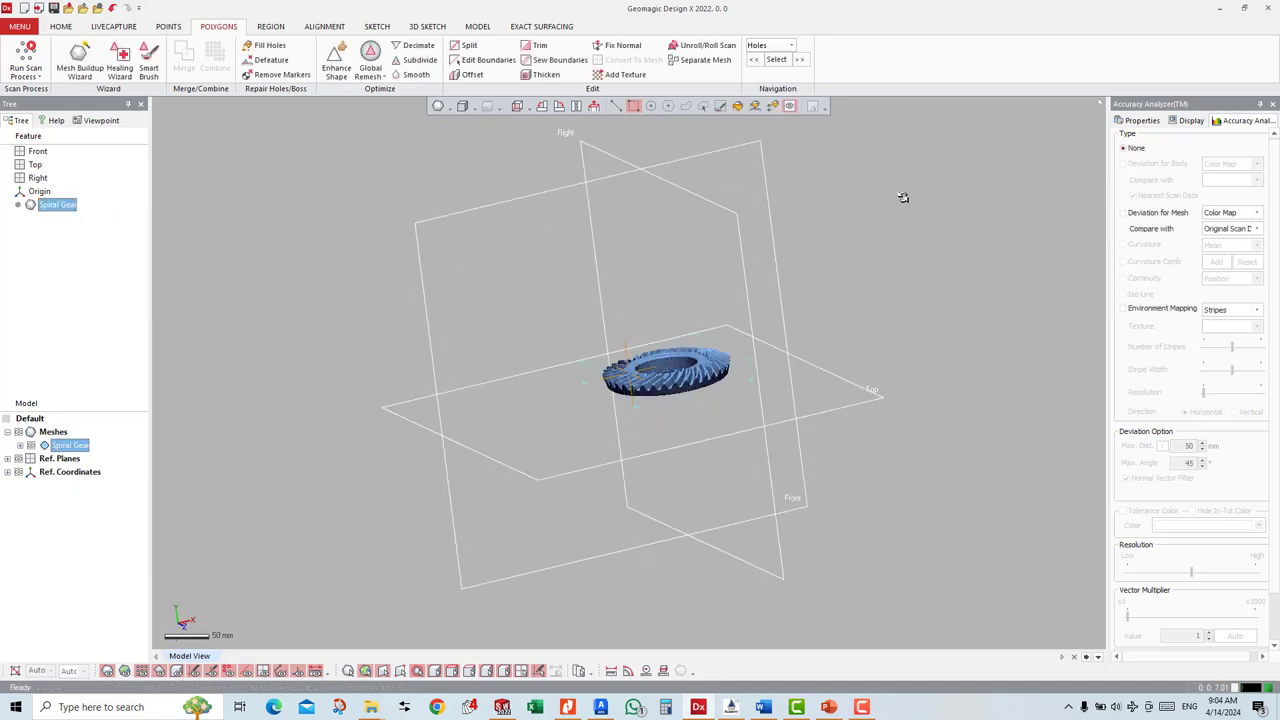
right_drag(405, 322, 503, 553)
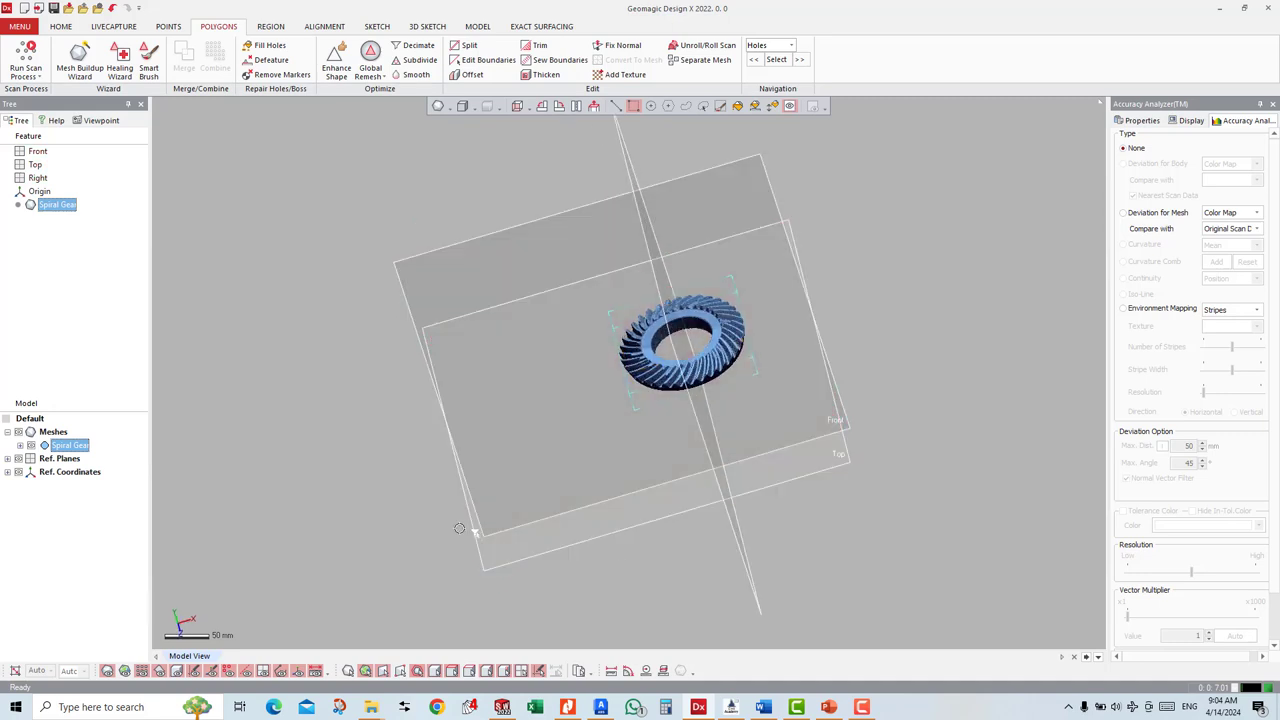
scroll(714, 309, up, 2)
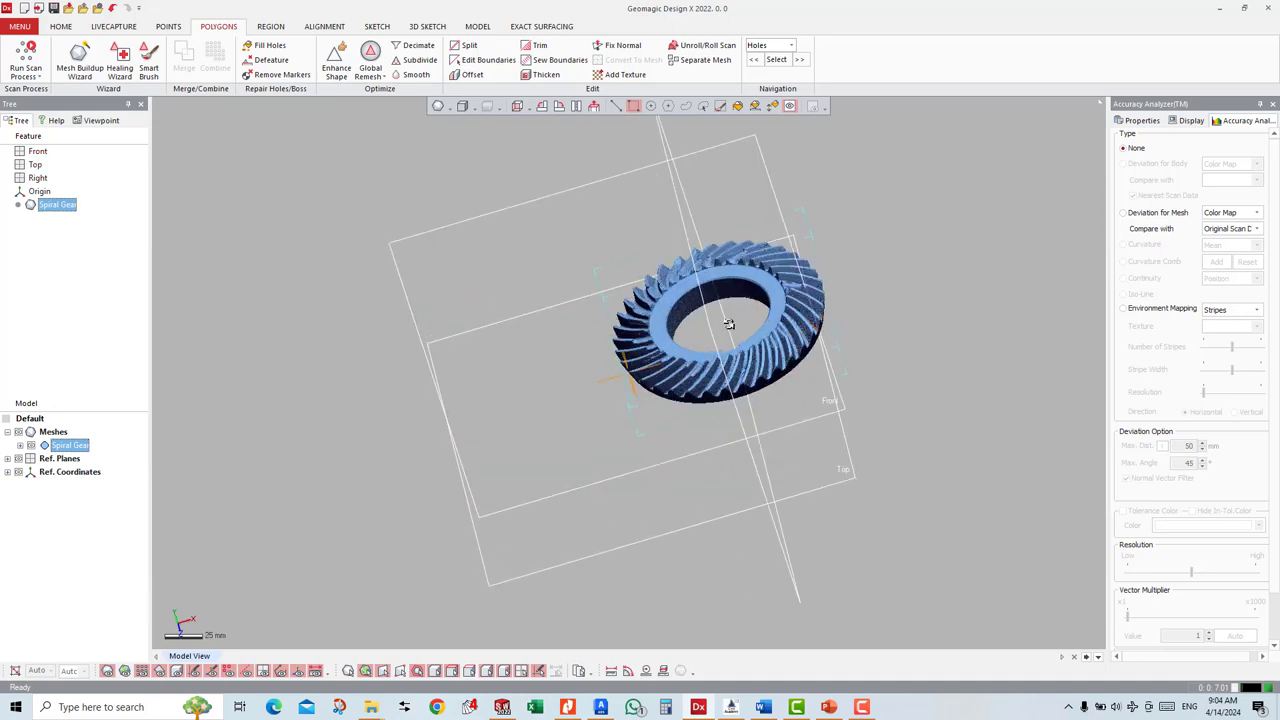
scroll(725, 315, up, 2)
scroll(740, 325, up, 1)
mouse_move(745, 328)
right_down()
mouse_move(752, 373)
mouse_move(632, 294)
right_up()
scroll(683, 355, up, 2)
right_drag(683, 355, 576, 362)
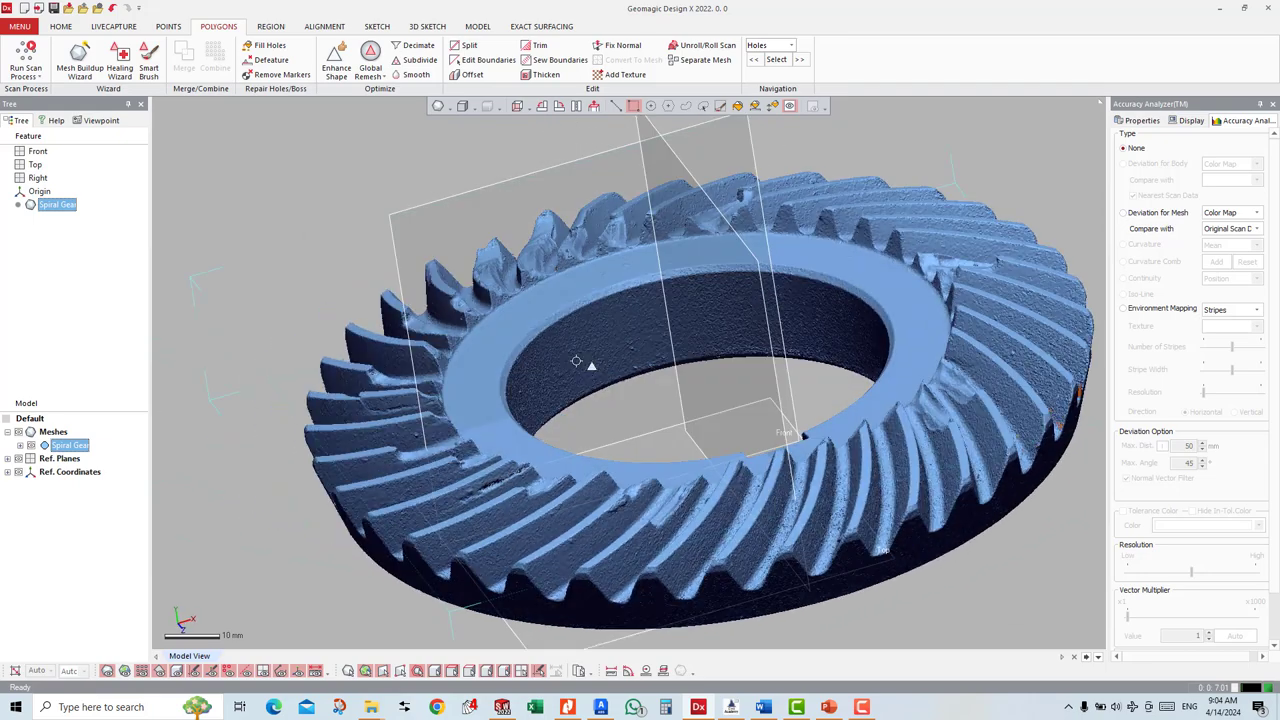
right_drag(826, 322, 876, 317)
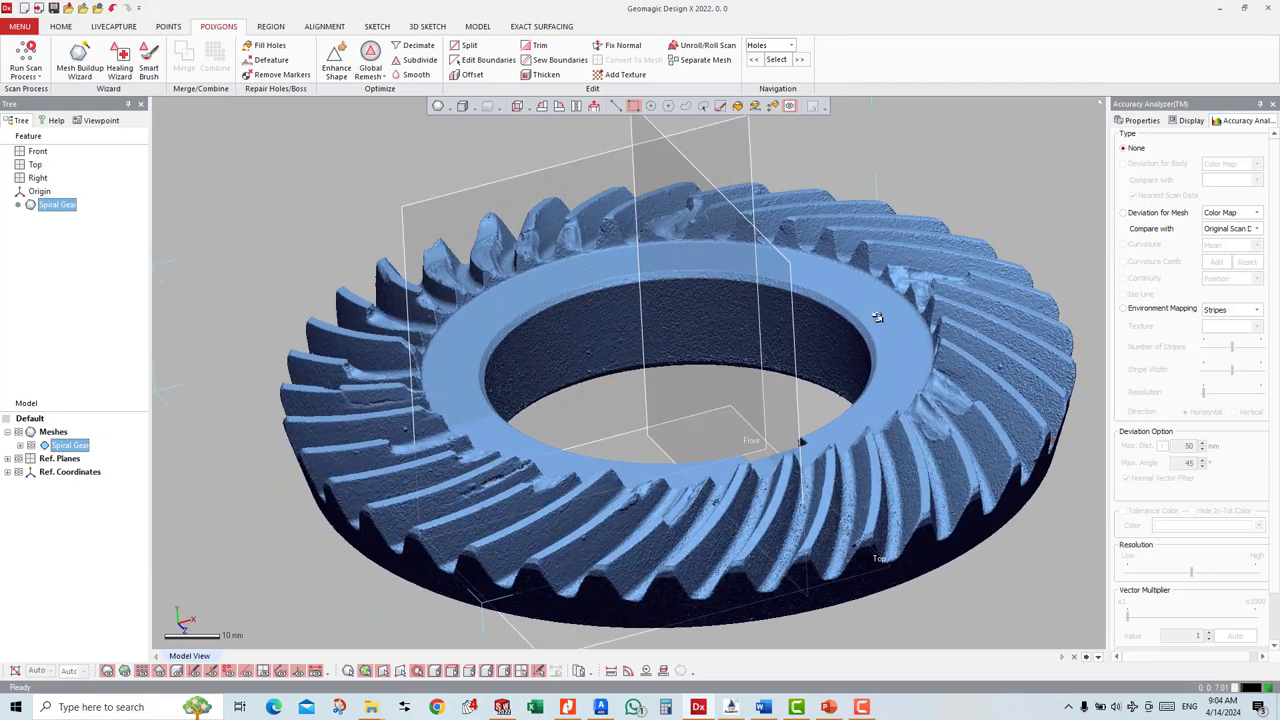
click(862, 707)
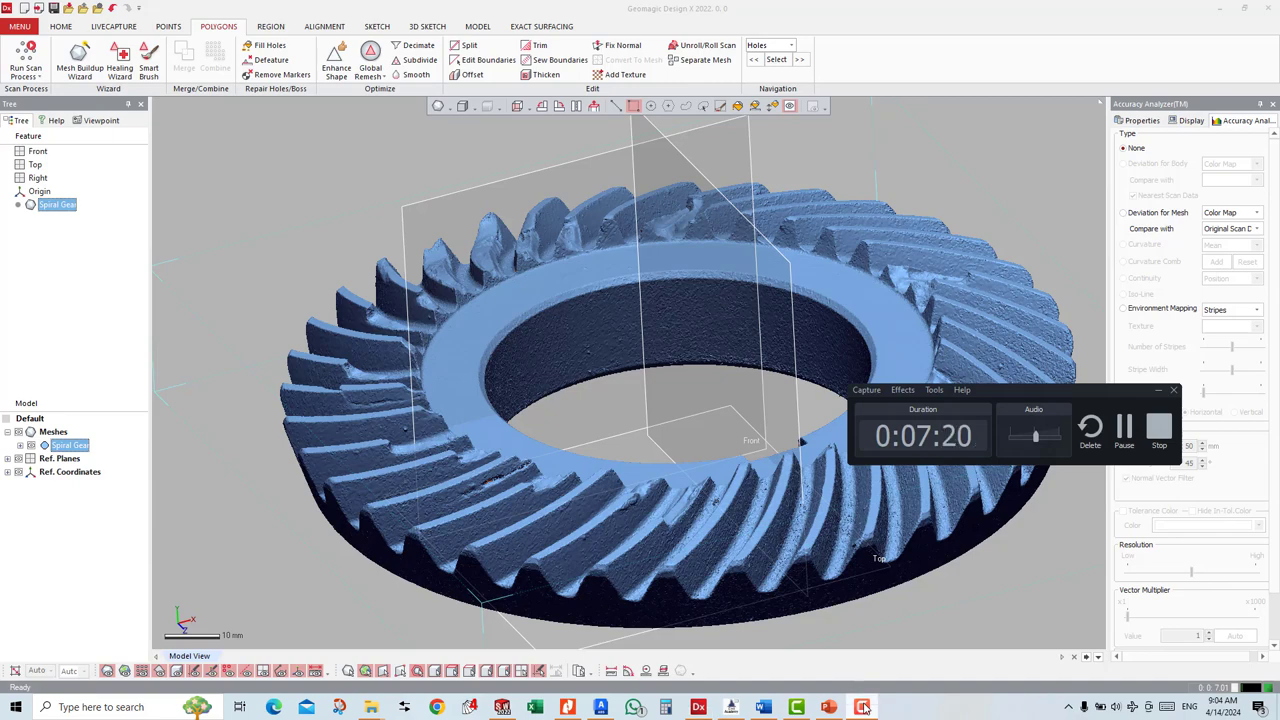
click(862, 707)
right_drag(868, 355, 918, 385)
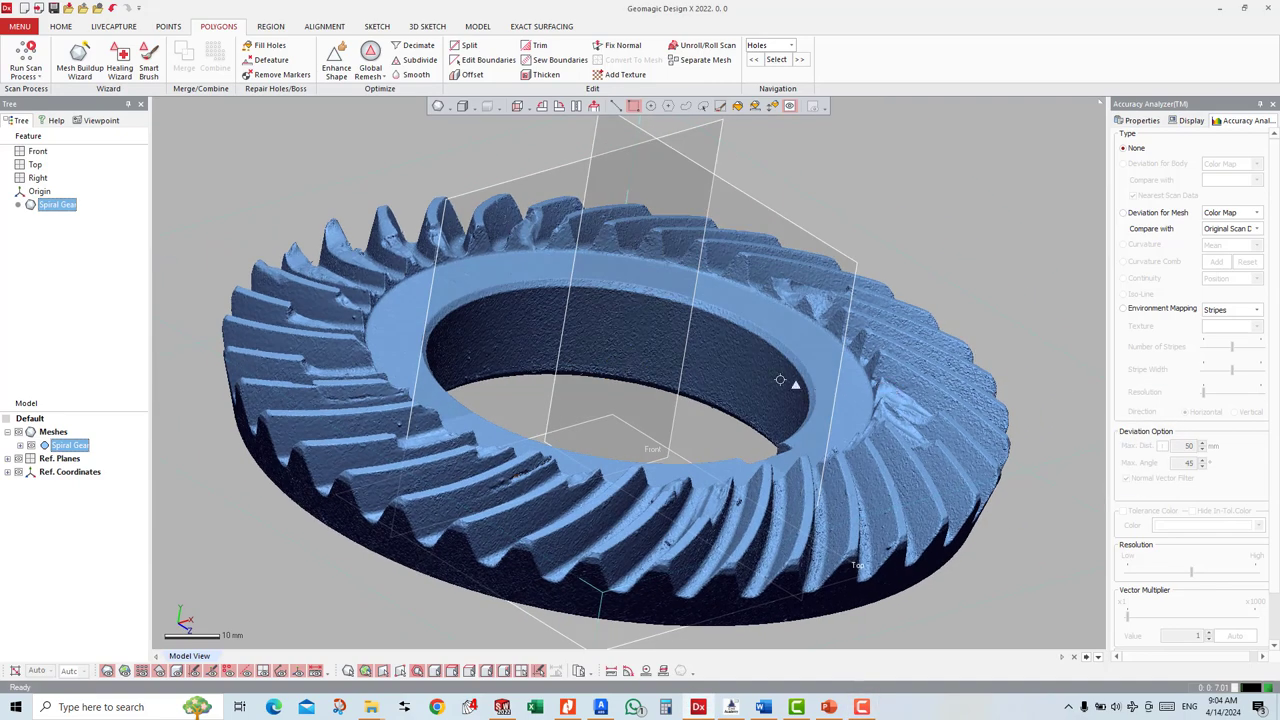
mouse_move(780, 380)
right_down()
mouse_move(794, 331)
mouse_move(703, 380)
right_up()
mouse_move(816, 400)
right_down()
mouse_move(805, 117)
mouse_move(652, 294)
mouse_move(1018, 499)
mouse_move(834, 331)
mouse_move(652, 376)
mouse_move(634, 366)
mouse_move(651, 451)
mouse_move(649, 406)
mouse_move(752, 343)
mouse_move(749, 234)
mouse_move(620, 417)
mouse_move(654, 277)
right_up()
scroll(740, 420, down, 3)
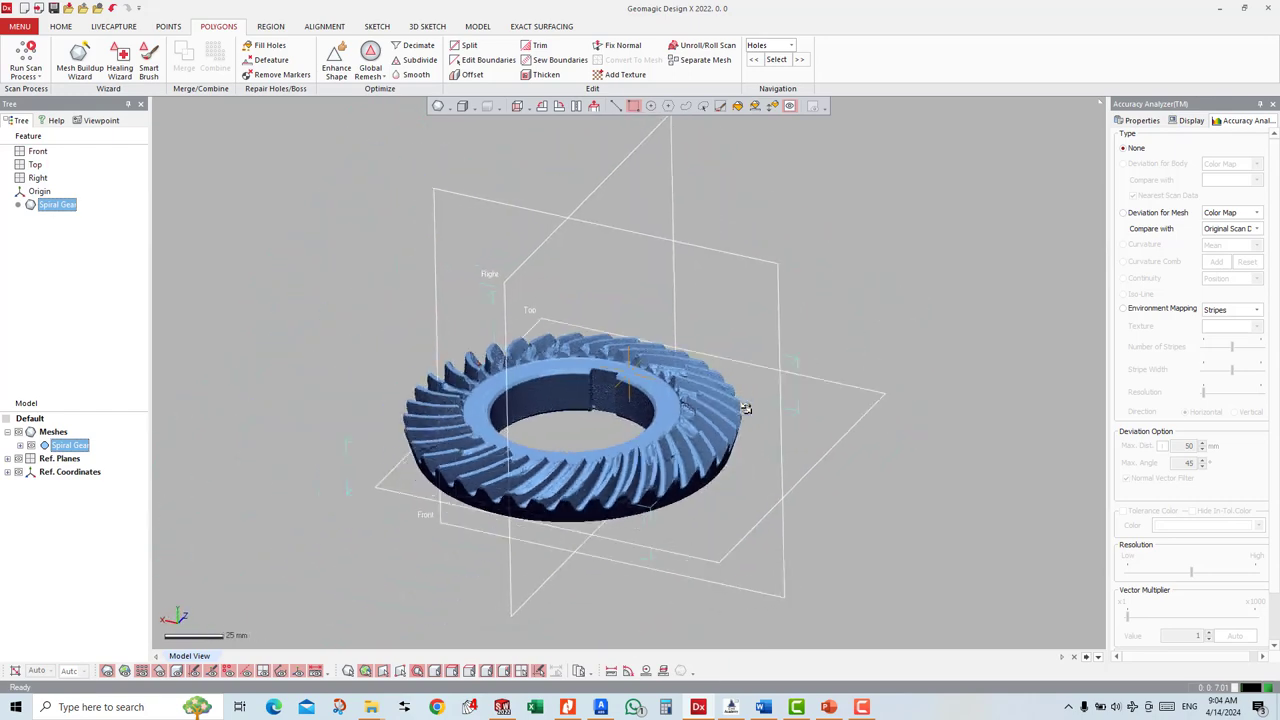
mouse_move(745, 408)
right_down()
mouse_move(766, 363)
mouse_move(585, 407)
right_up()
scroll(585, 407, up, 2)
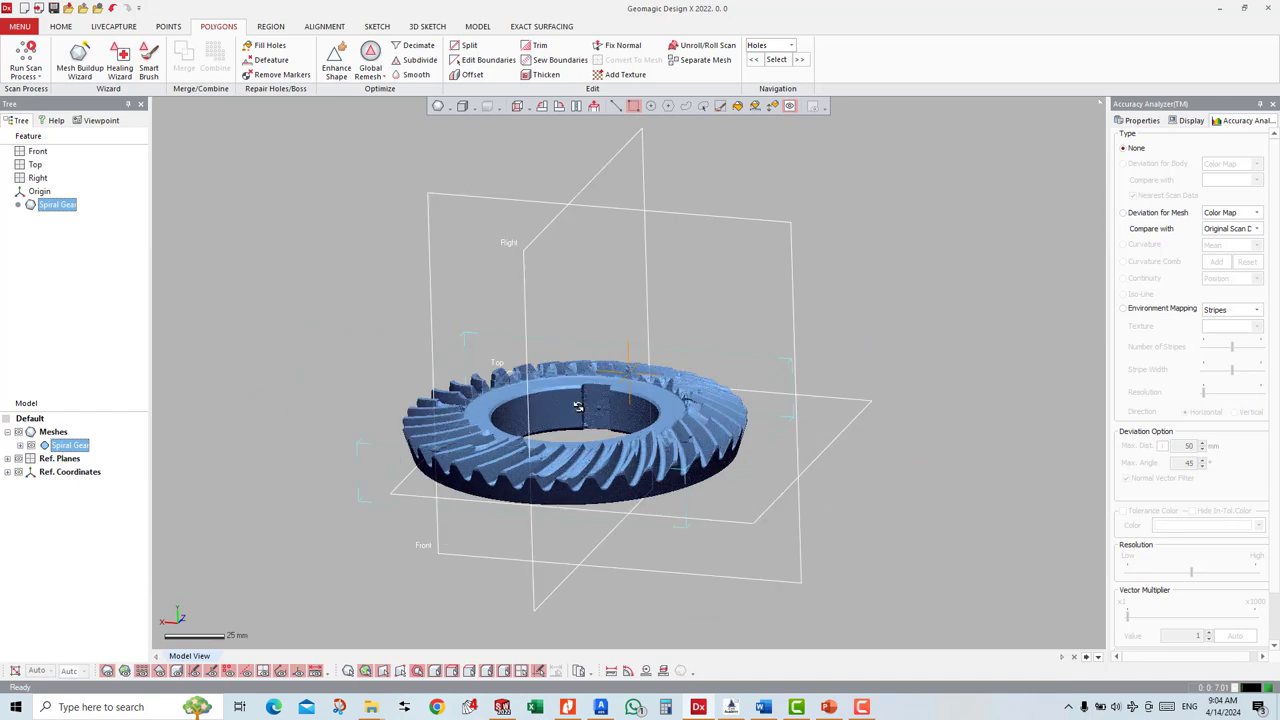
scroll(578, 407, up, 3)
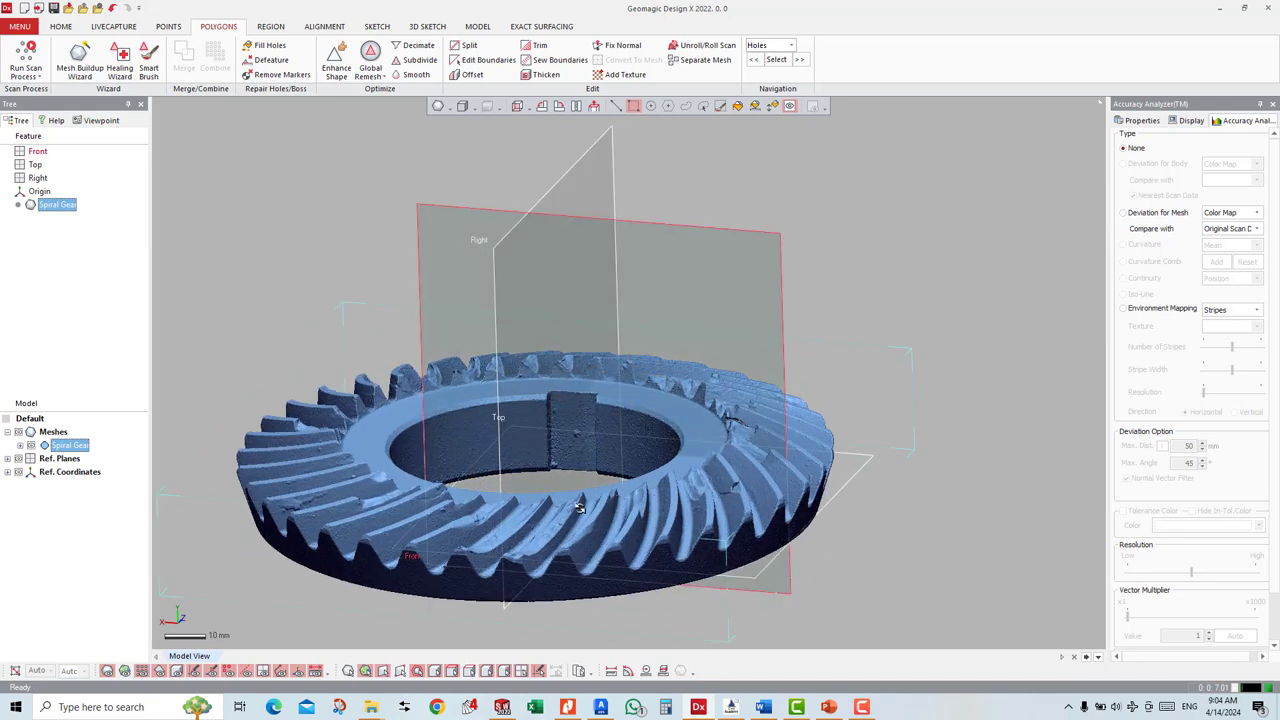
Step: Start a distance measurement on the gear face, then cancel it with Esc and Discard
click(611, 670)
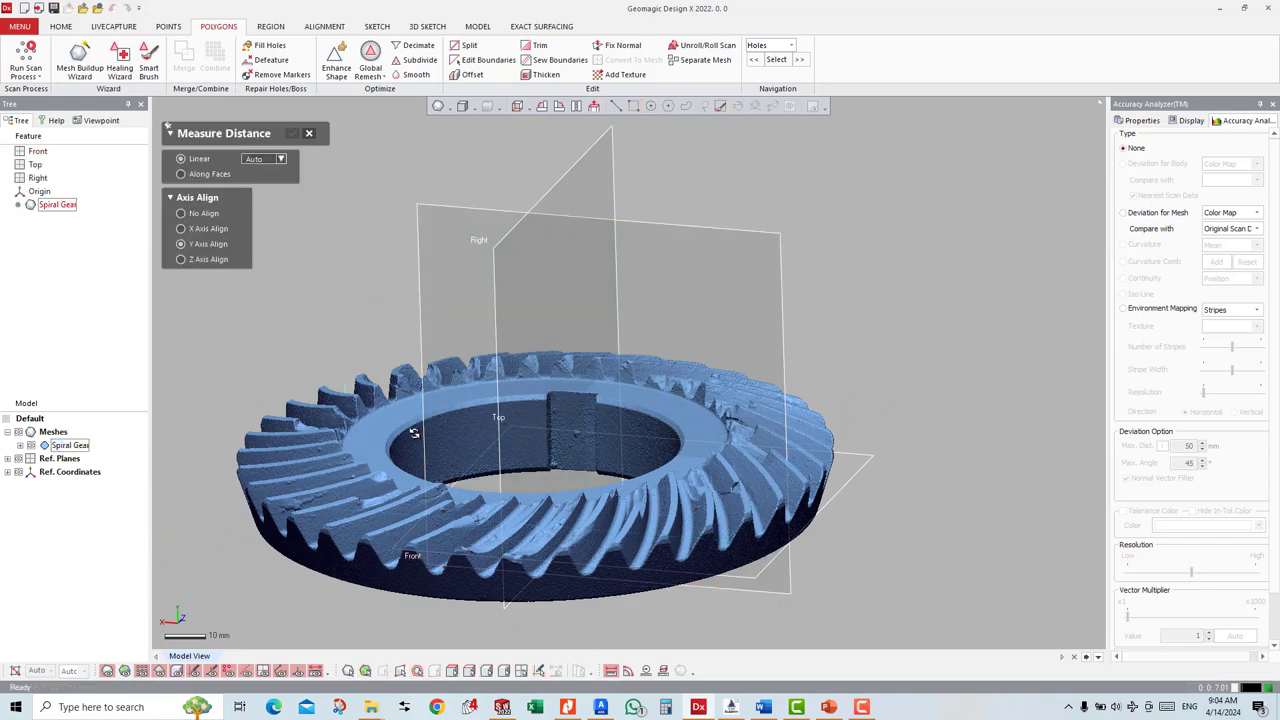
mouse_move(636, 440)
right_down()
mouse_move(690, 416)
mouse_move(660, 443)
right_up()
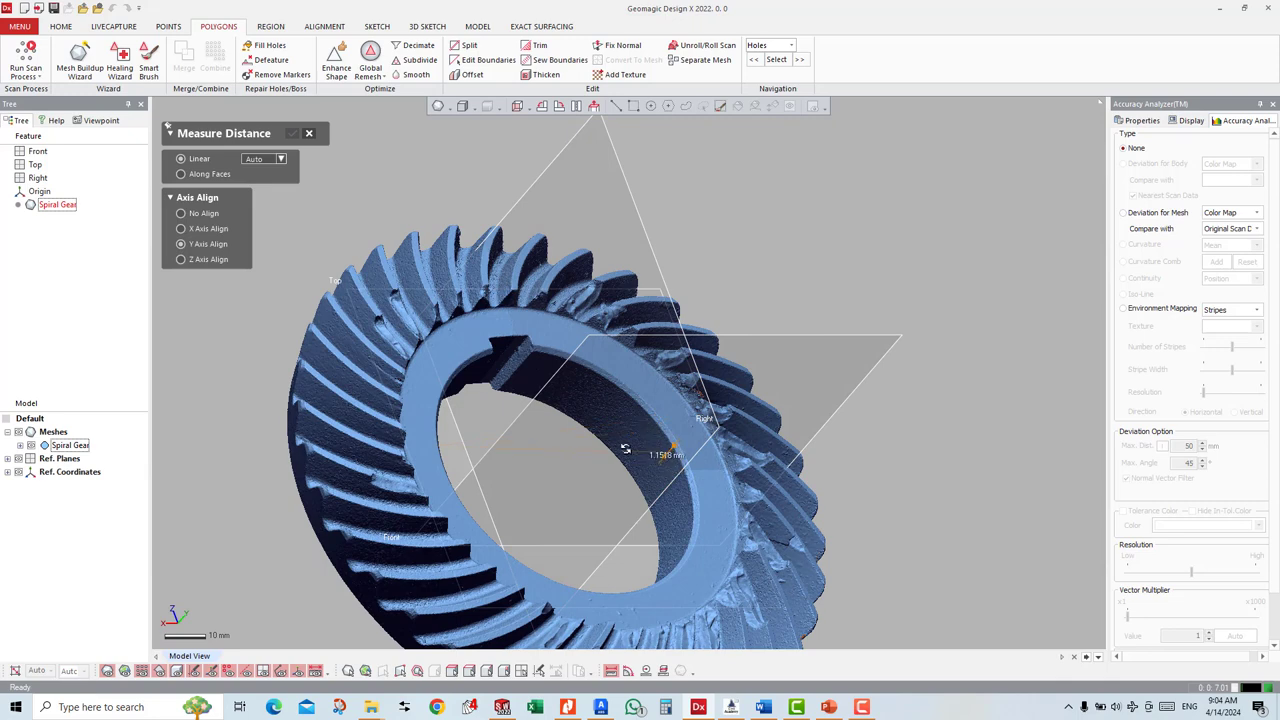
click(650, 438)
mouse_move(657, 490)
right_down()
mouse_move(545, 411)
mouse_move(333, 135)
right_up()
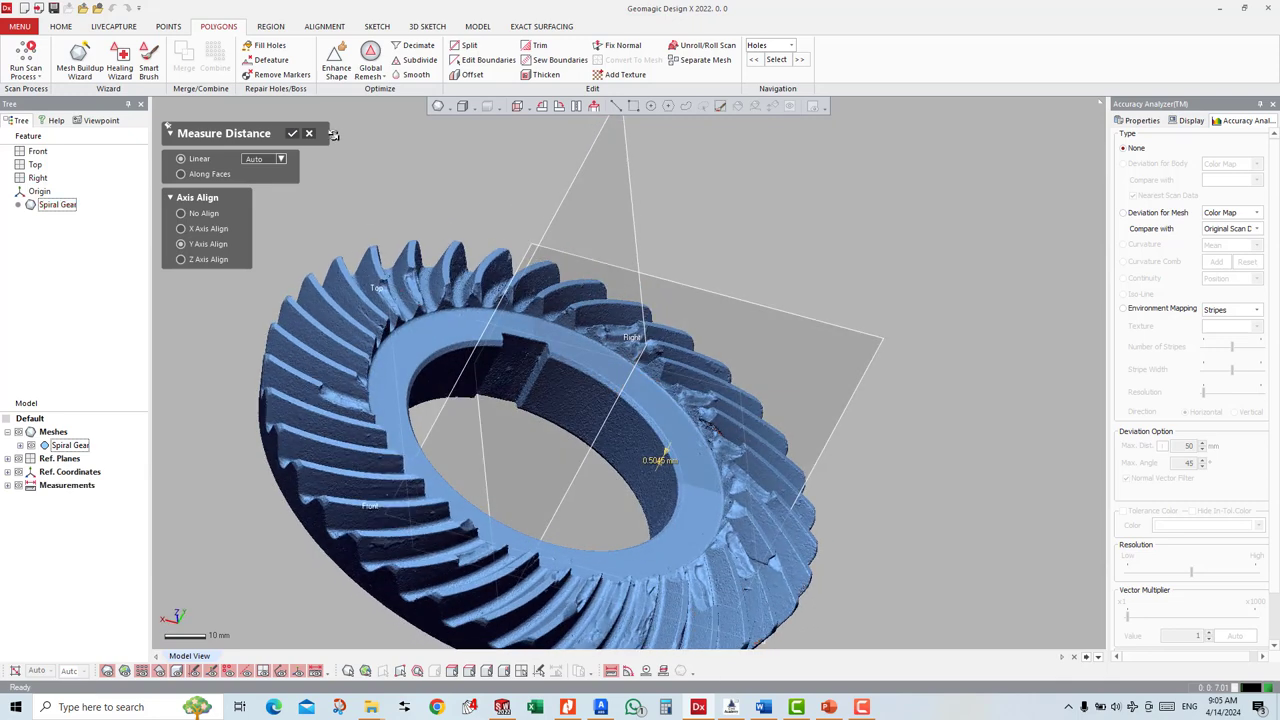
key(Escape)
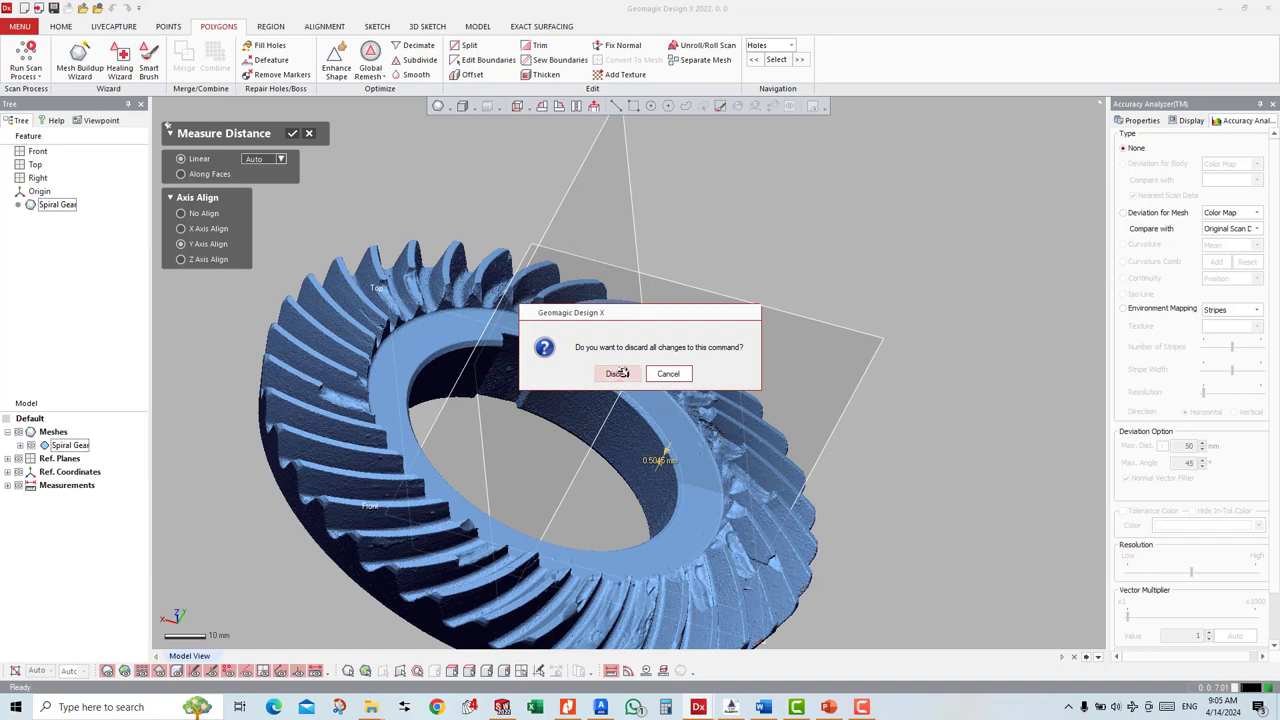
click(617, 373)
click(61, 26)
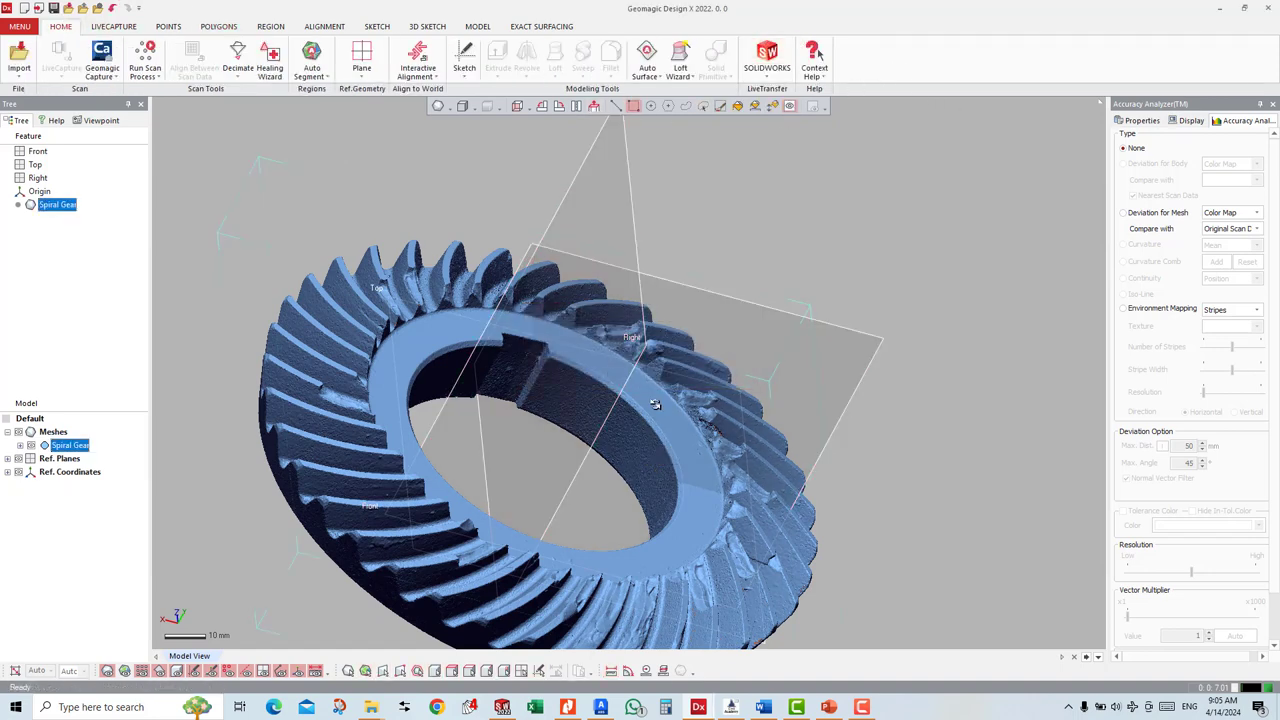
Step: Open the Customize Ribbon window from the ribbon's right-click menu
right_click(847, 61)
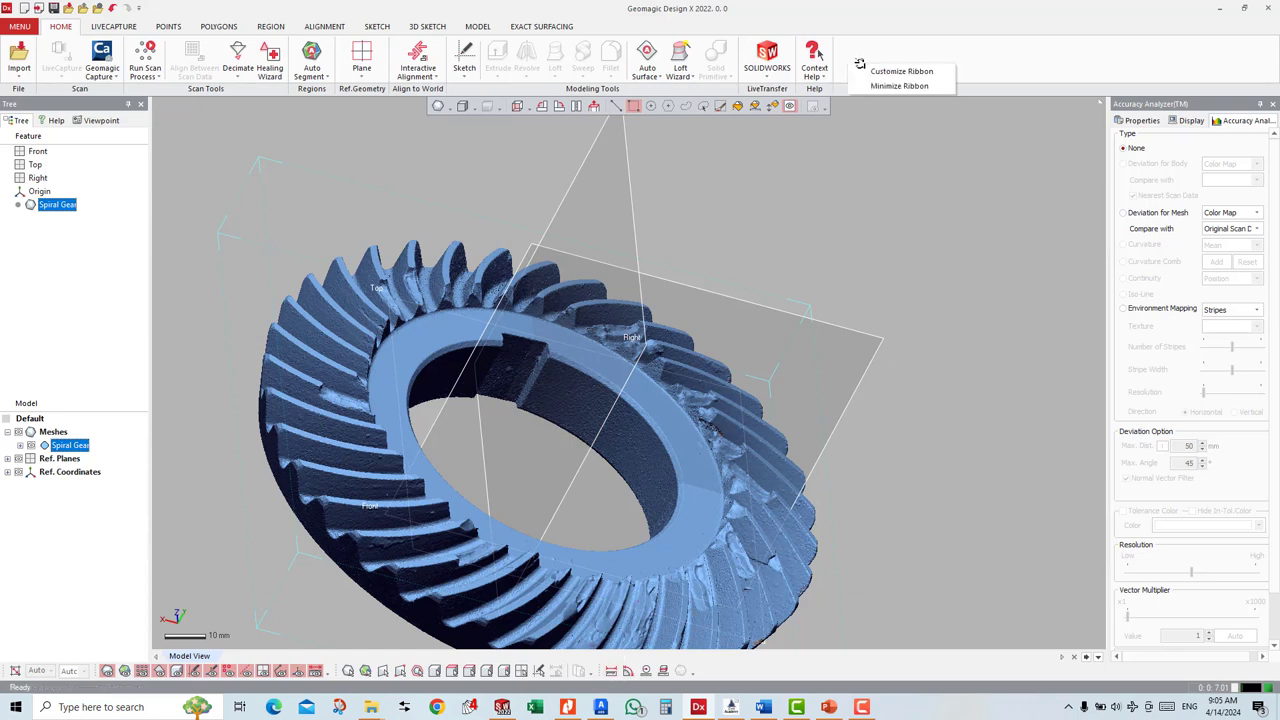
click(900, 72)
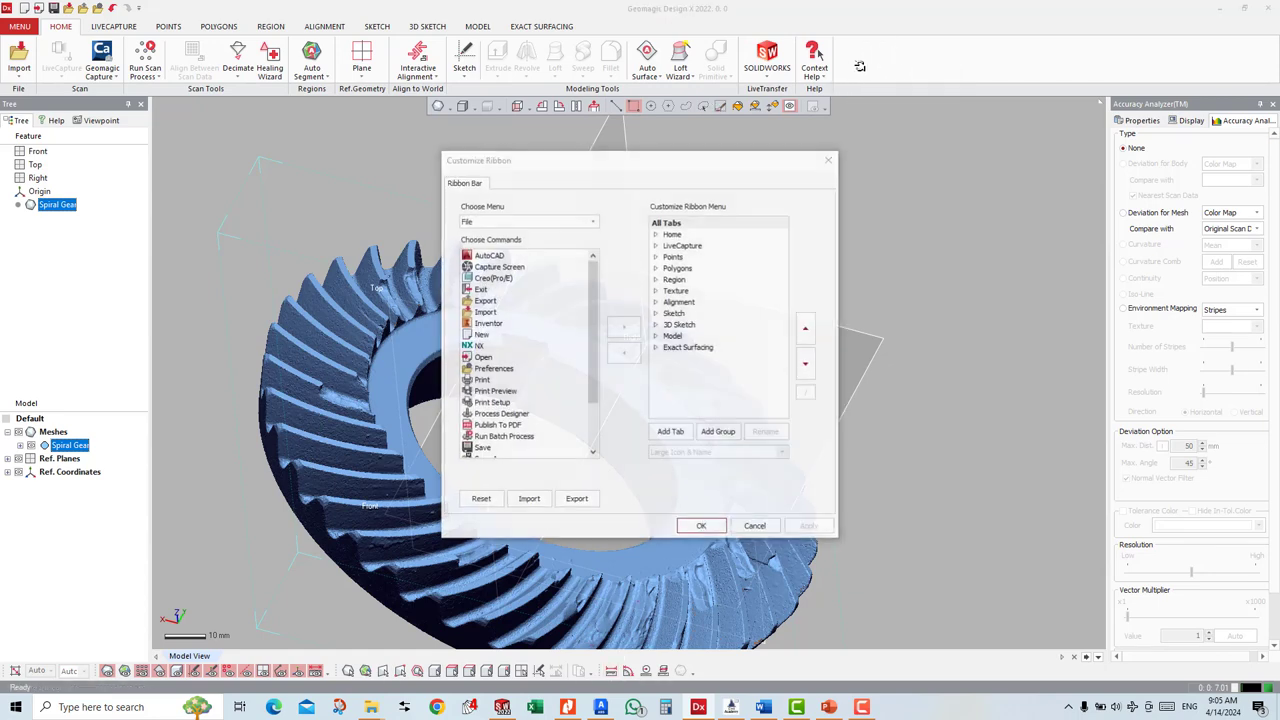
scroll(510, 303, down, 5)
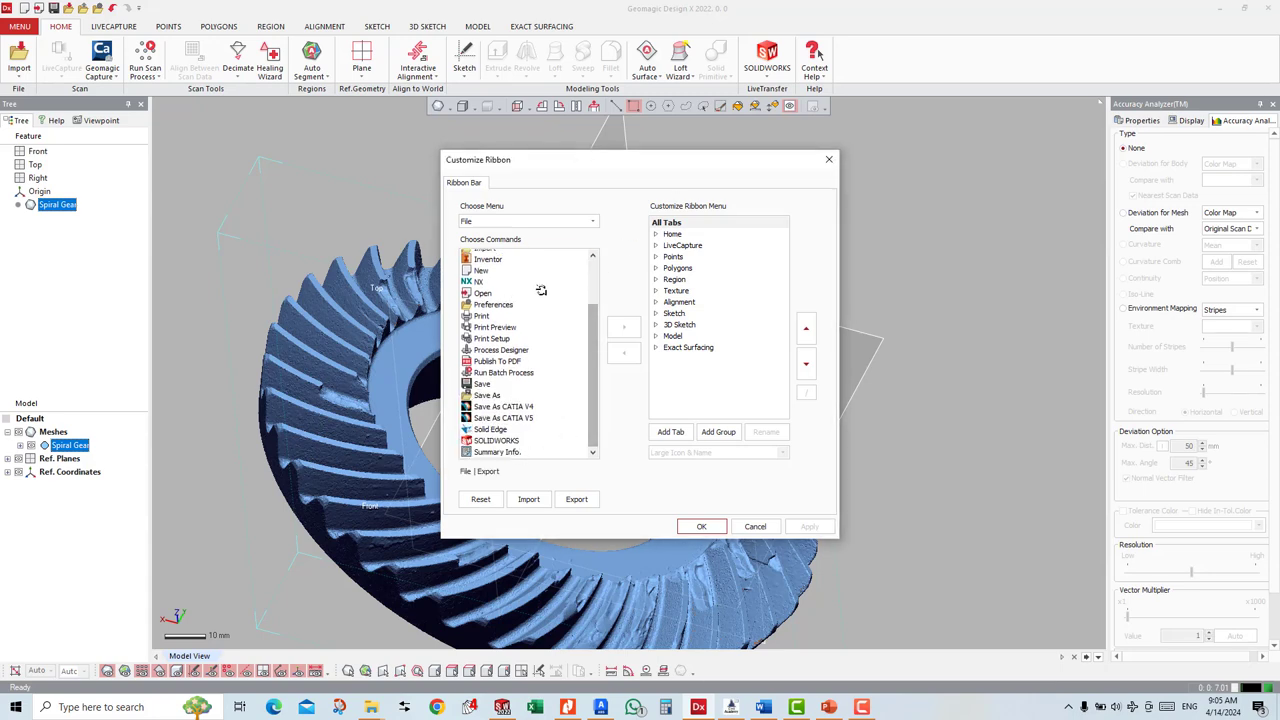
scroll(540, 290, up, 2)
Step: Set Choose Menu to Measure and browse its commands, from Measure Angle to Mesh Deviation
click(510, 220)
click(512, 250)
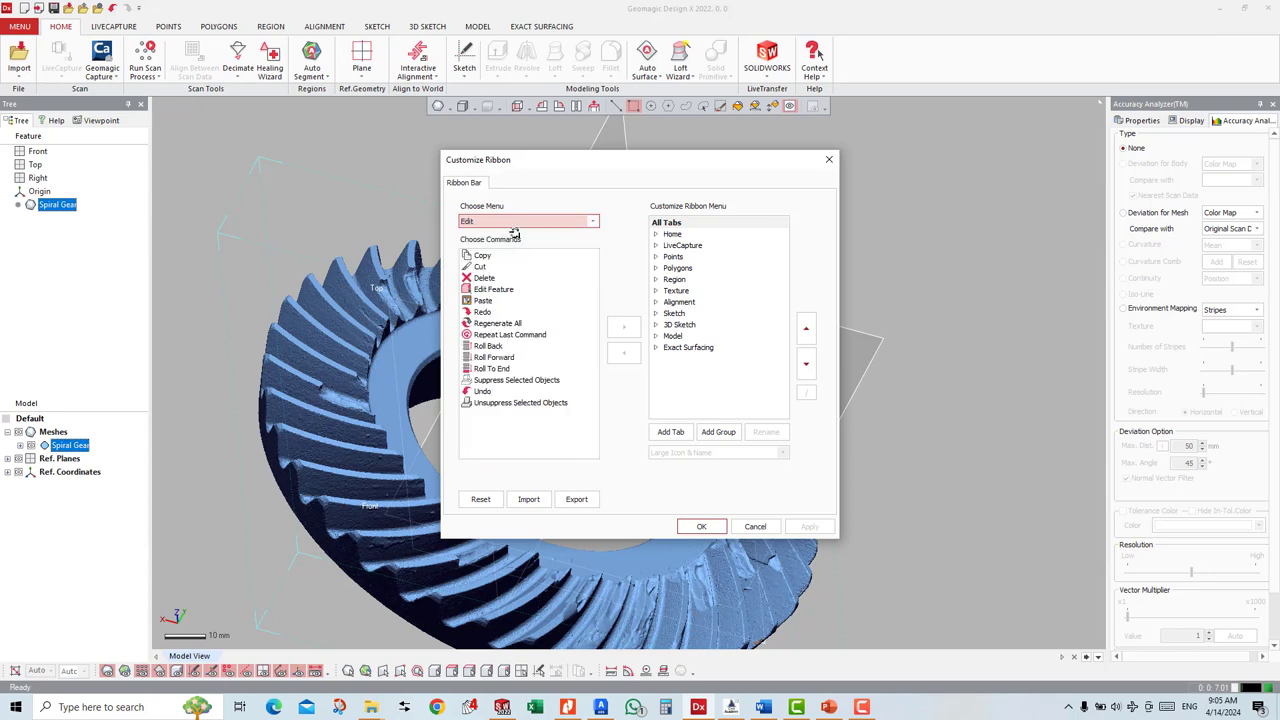
click(528, 220)
click(511, 285)
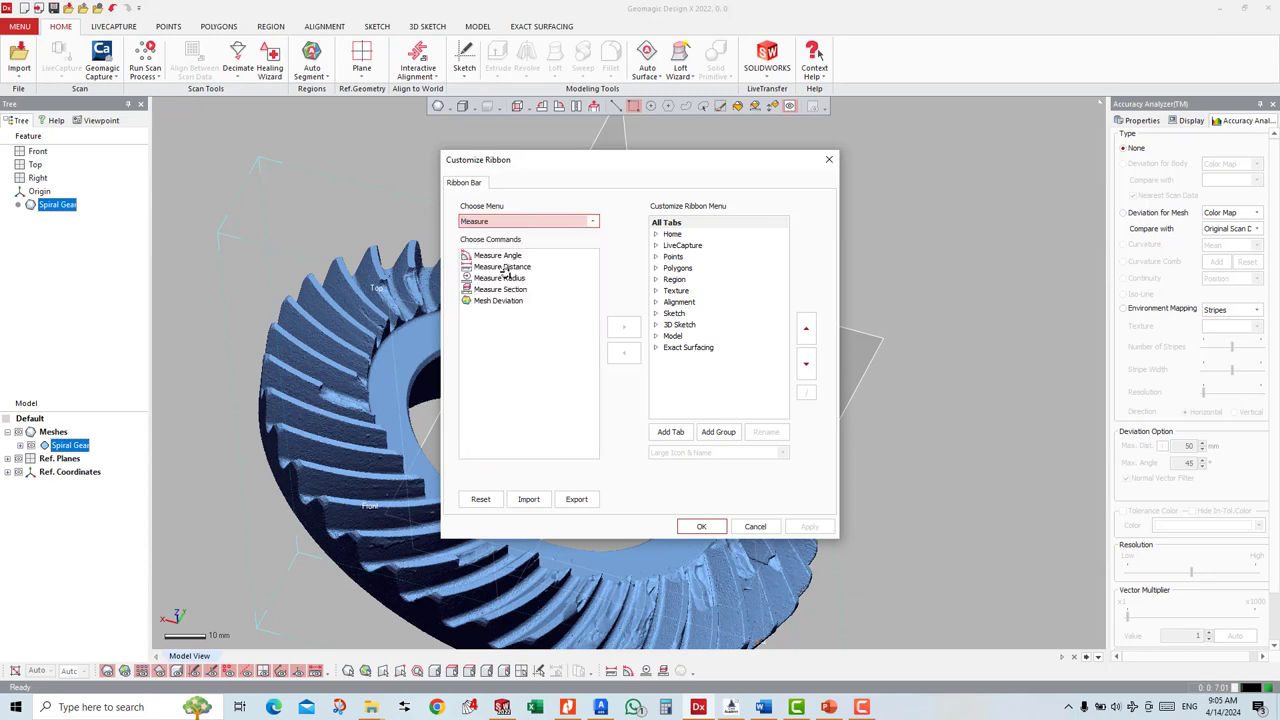
click(505, 256)
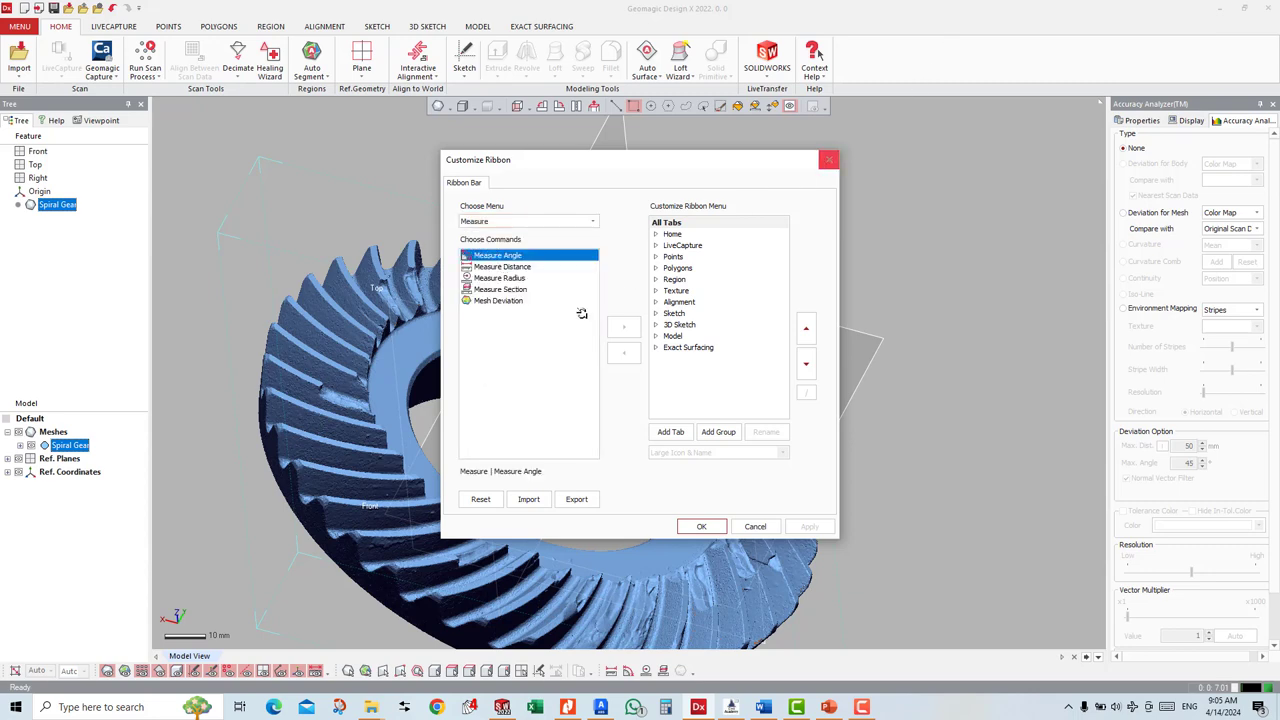
click(495, 300)
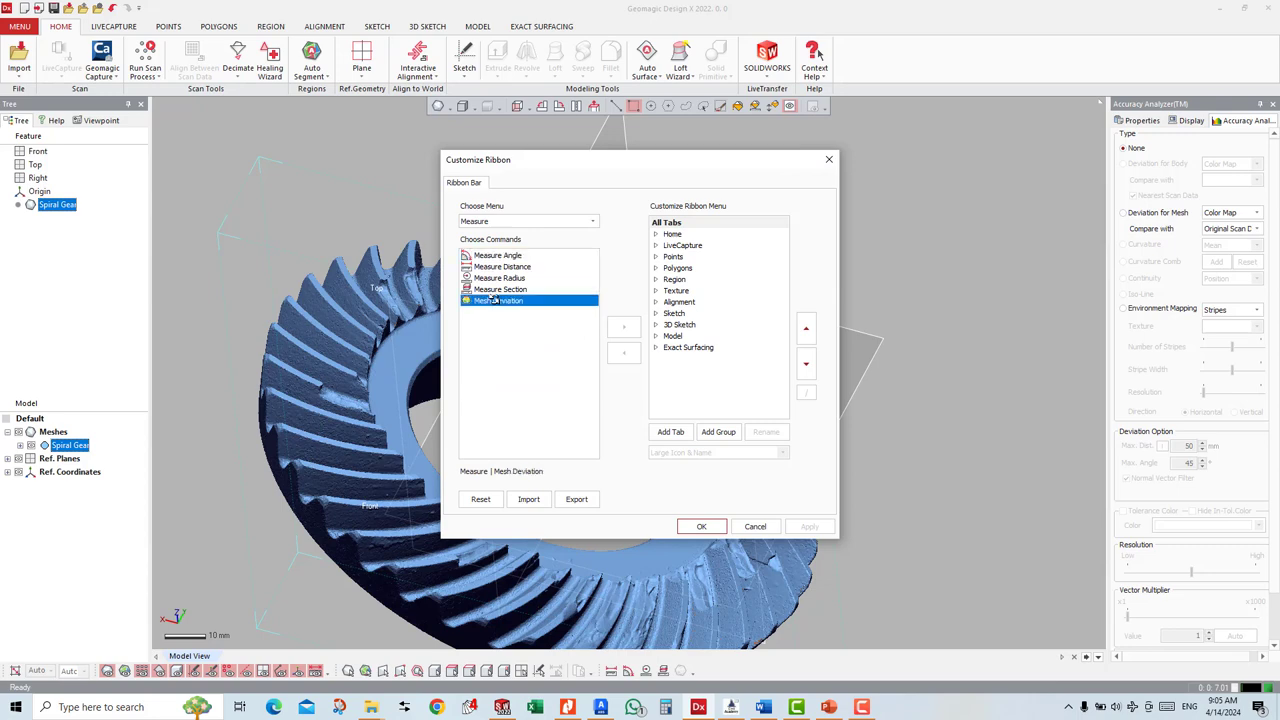
click(495, 278)
click(495, 255)
click(508, 298)
Step: Close the Customize Ribbon window, show the Display panel, and orbit out to the whole gear
click(828, 158)
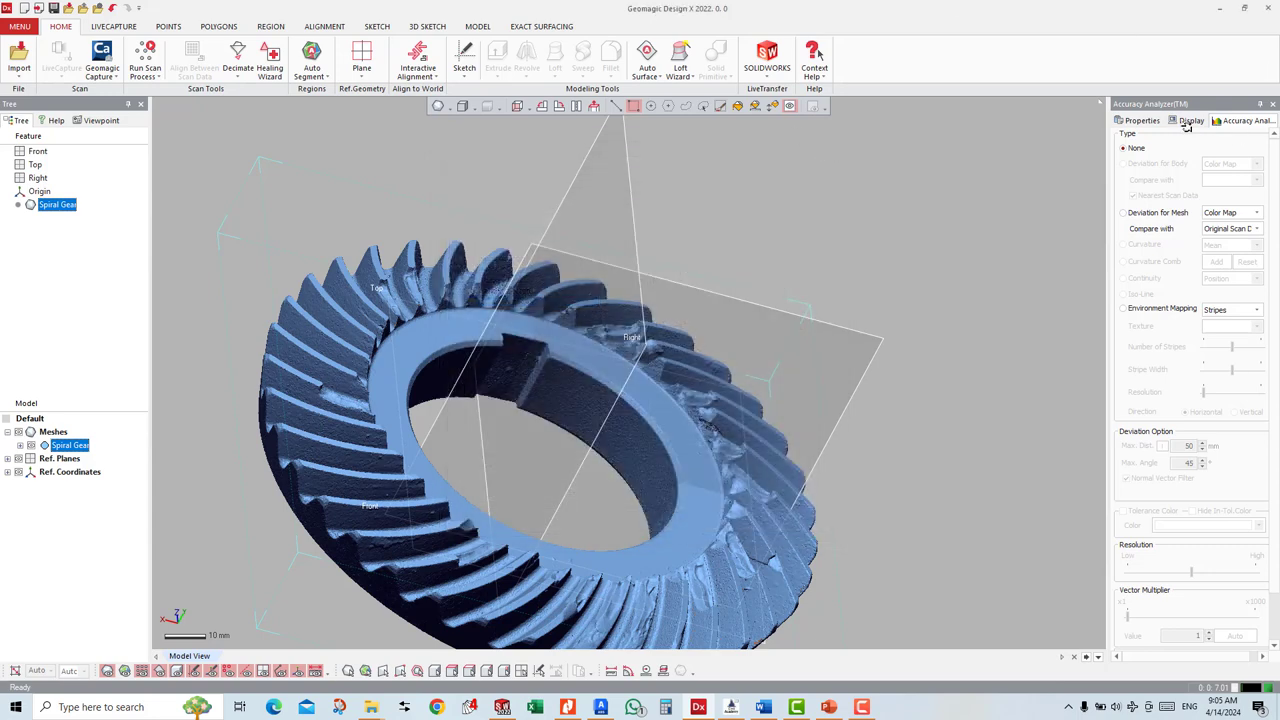
click(1190, 120)
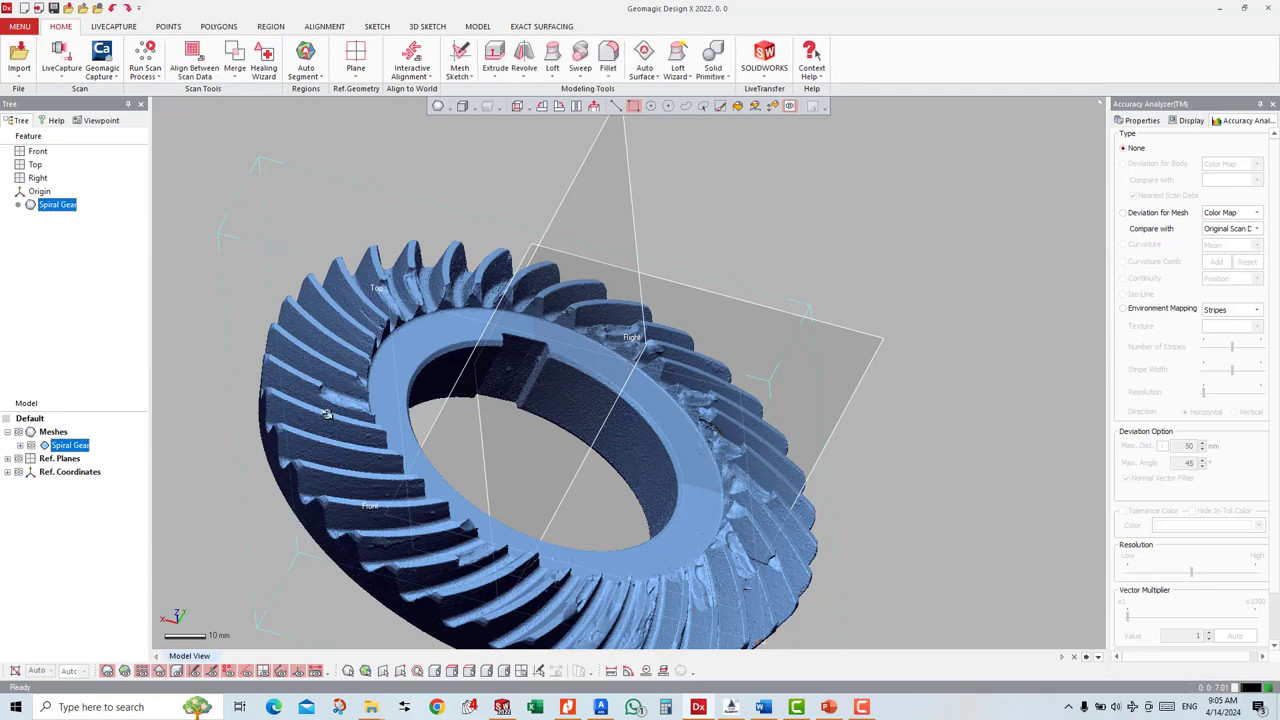
mouse_move(1044, 144)
right_down()
mouse_move(661, 298)
mouse_move(817, 294)
mouse_move(731, 457)
mouse_move(790, 400)
mouse_move(770, 334)
mouse_move(608, 398)
mouse_move(695, 420)
mouse_move(554, 402)
mouse_move(677, 408)
mouse_move(640, 420)
right_up()
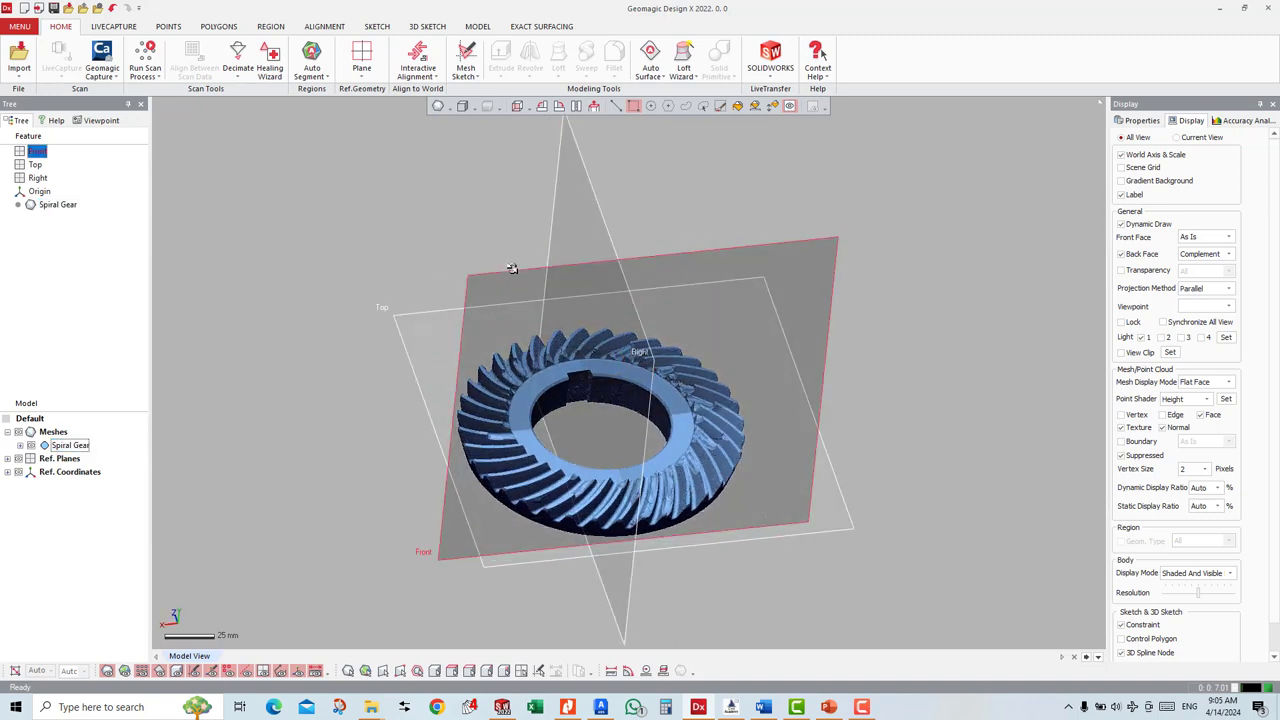
Step: Select the Front plane as the sketch base and look over the sketch tools
click(512, 267)
click(373, 28)
click(20, 55)
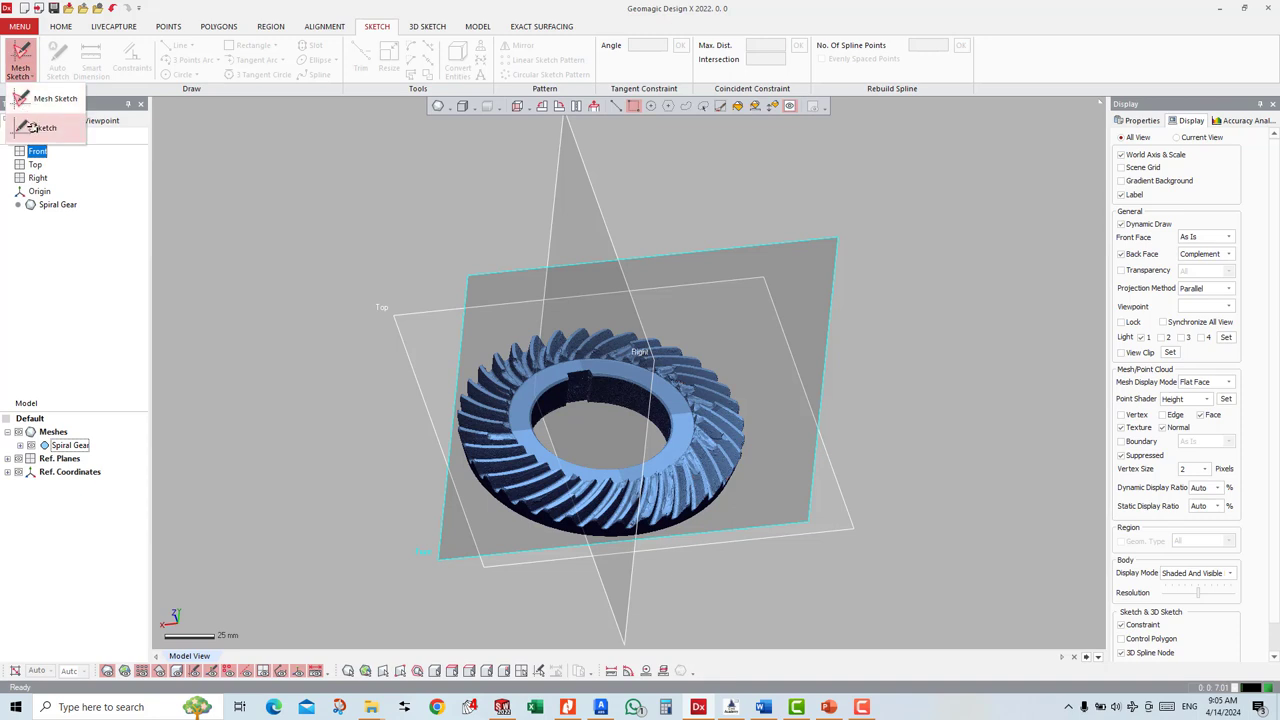
click(58, 27)
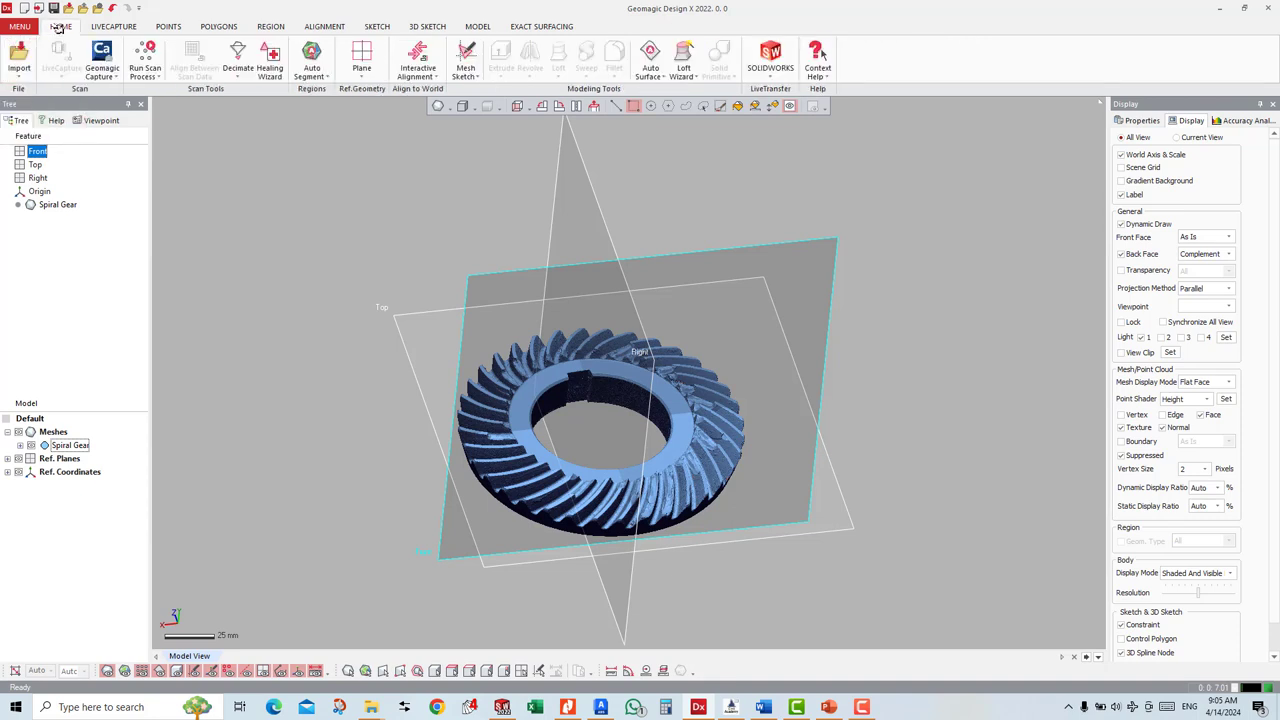
Step: Start a Mesh Sketch on the Front plane and choose Rotational Method in Mesh Sketch Setup
click(463, 62)
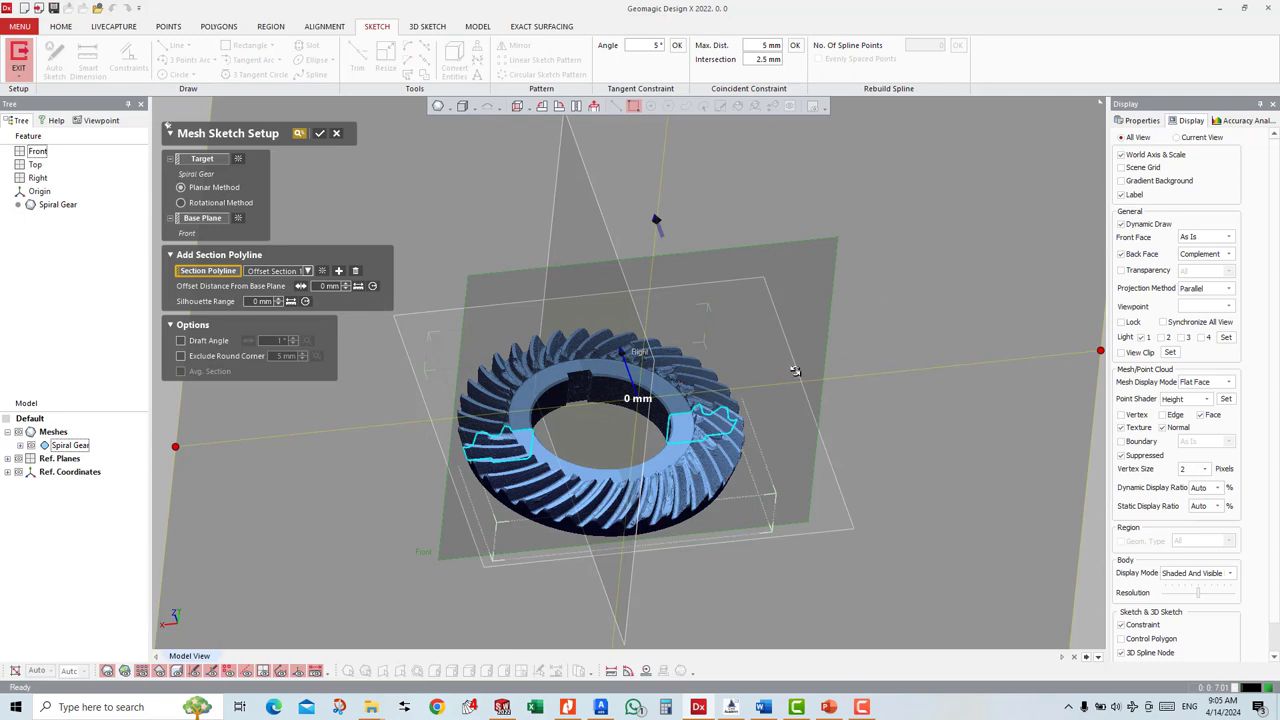
mouse_move(794, 371)
right_down()
mouse_move(562, 485)
mouse_move(459, 356)
mouse_move(837, 421)
mouse_move(565, 445)
right_up()
mouse_move(659, 463)
right_down()
mouse_move(760, 443)
mouse_move(656, 506)
mouse_move(830, 412)
right_up()
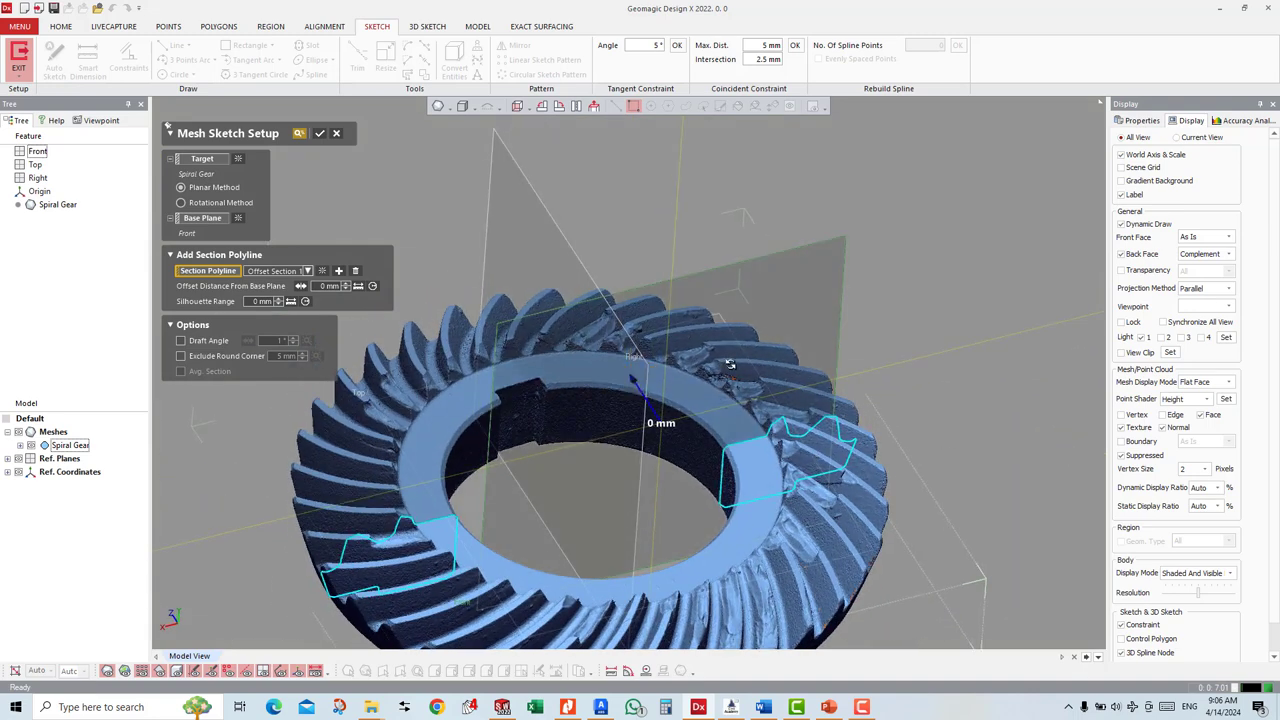
click(228, 202)
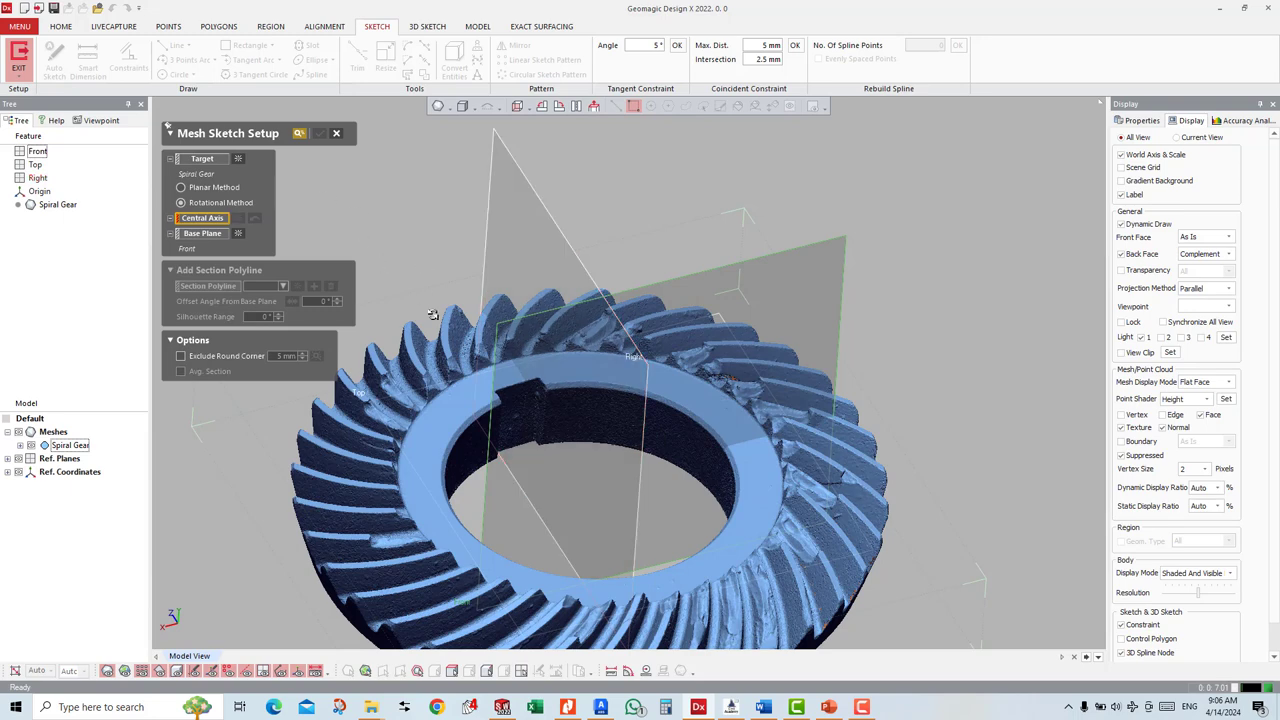
right_drag(412, 312, 667, 215)
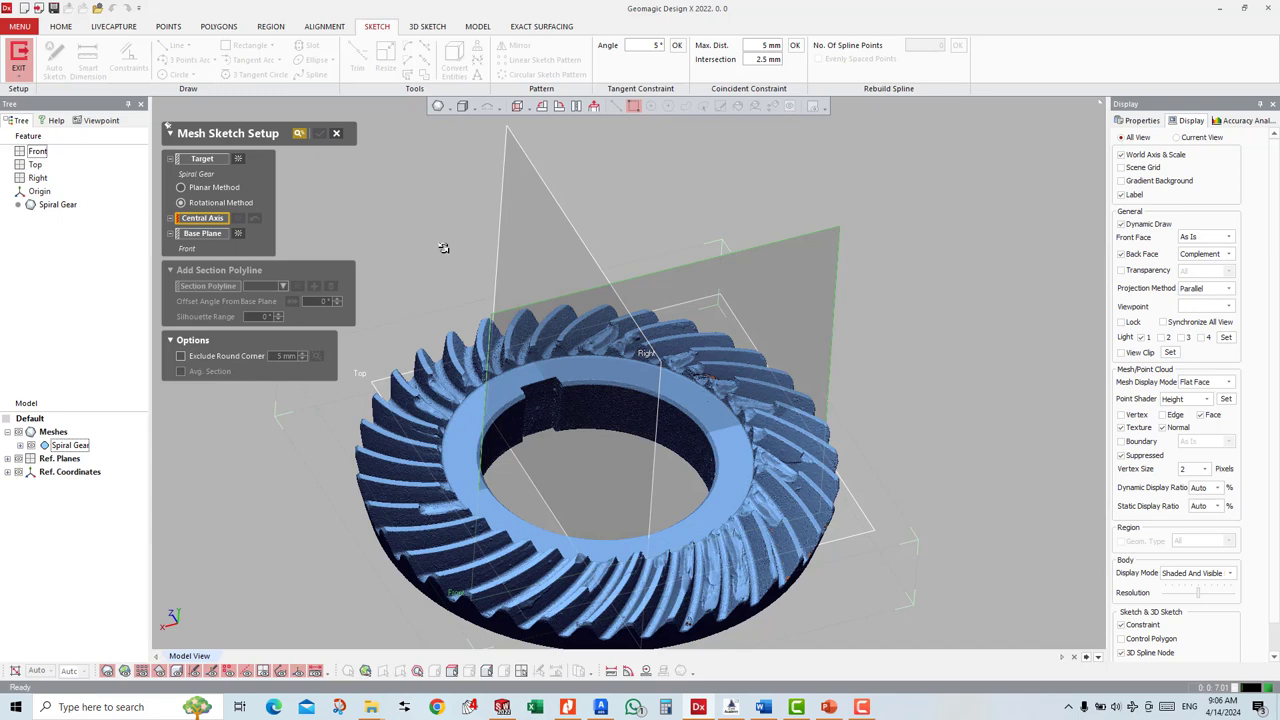
click(560, 217)
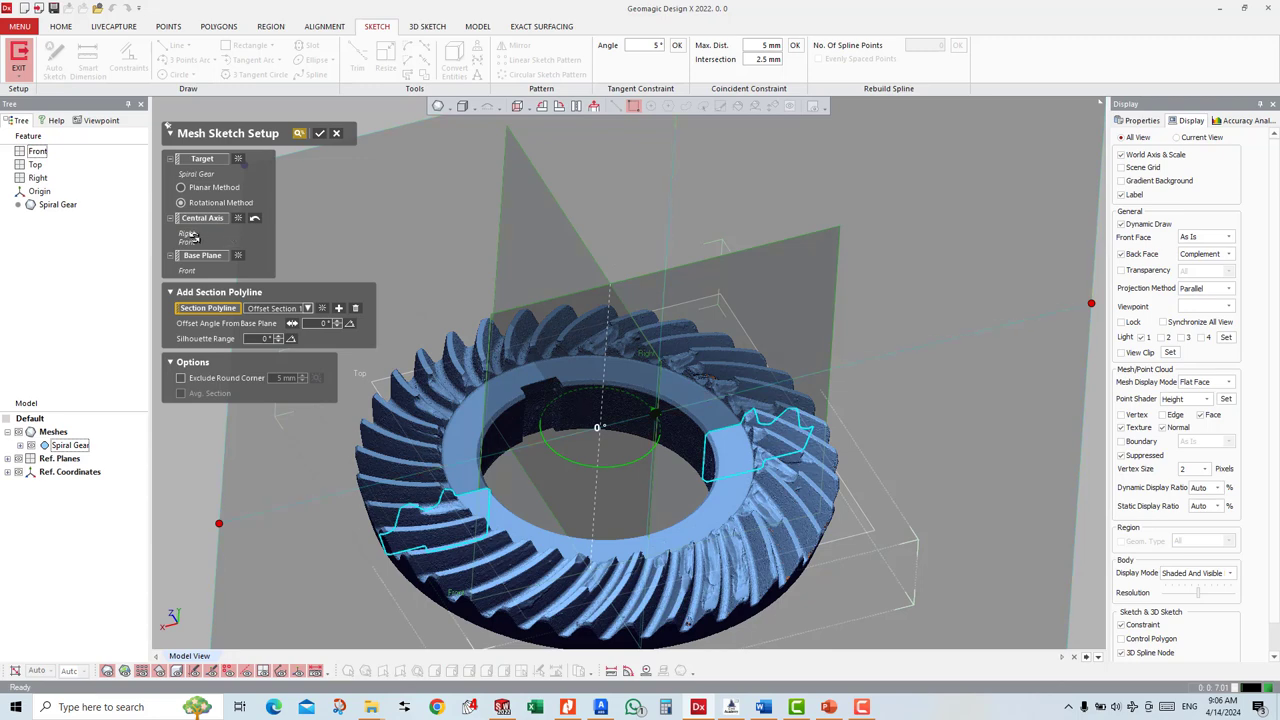
scroll(846, 323, down, 3)
scroll(794, 371, down, 2)
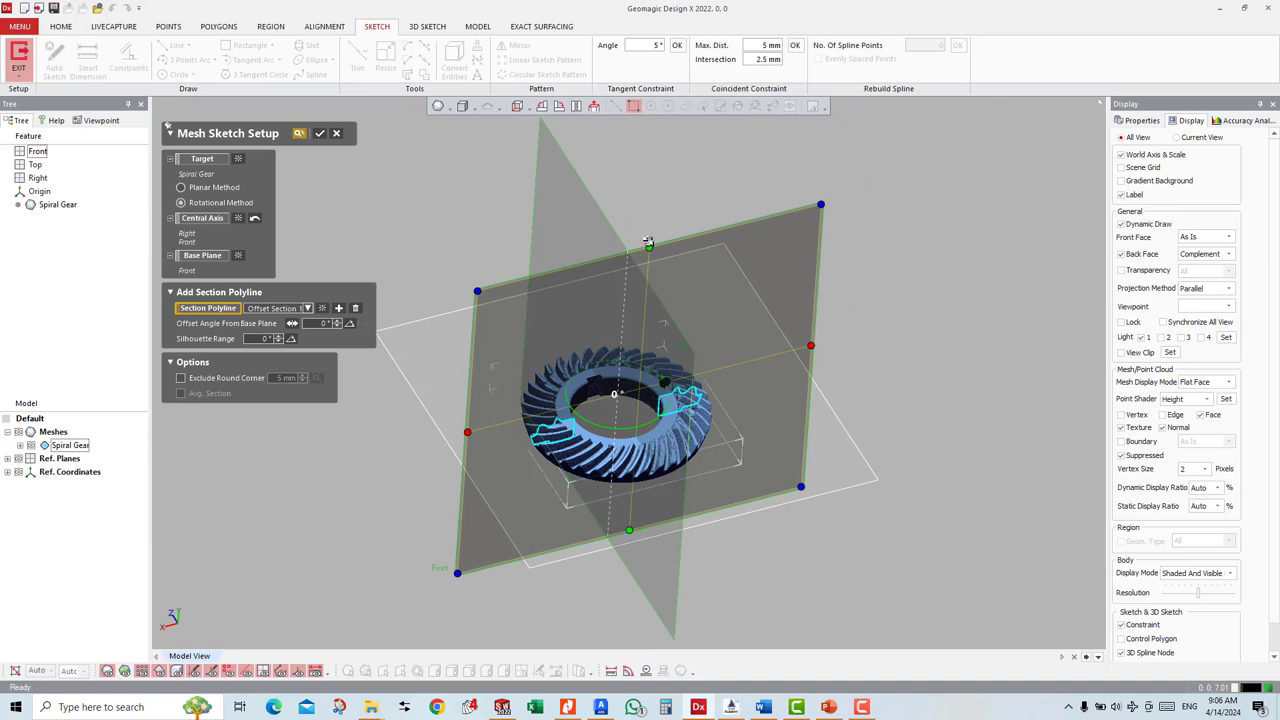
drag(592, 258, 608, 251)
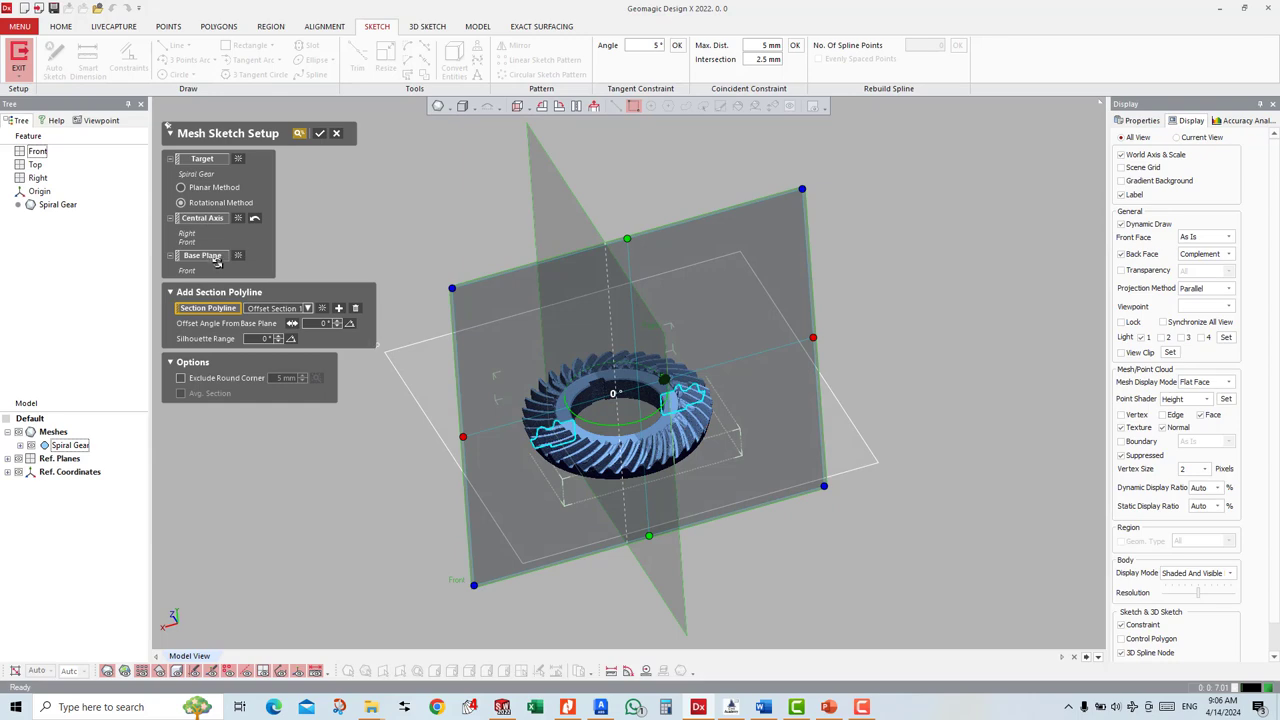
right_drag(620, 360, 668, 366)
scroll(640, 380, up, 2)
scroll(645, 395, up, 2)
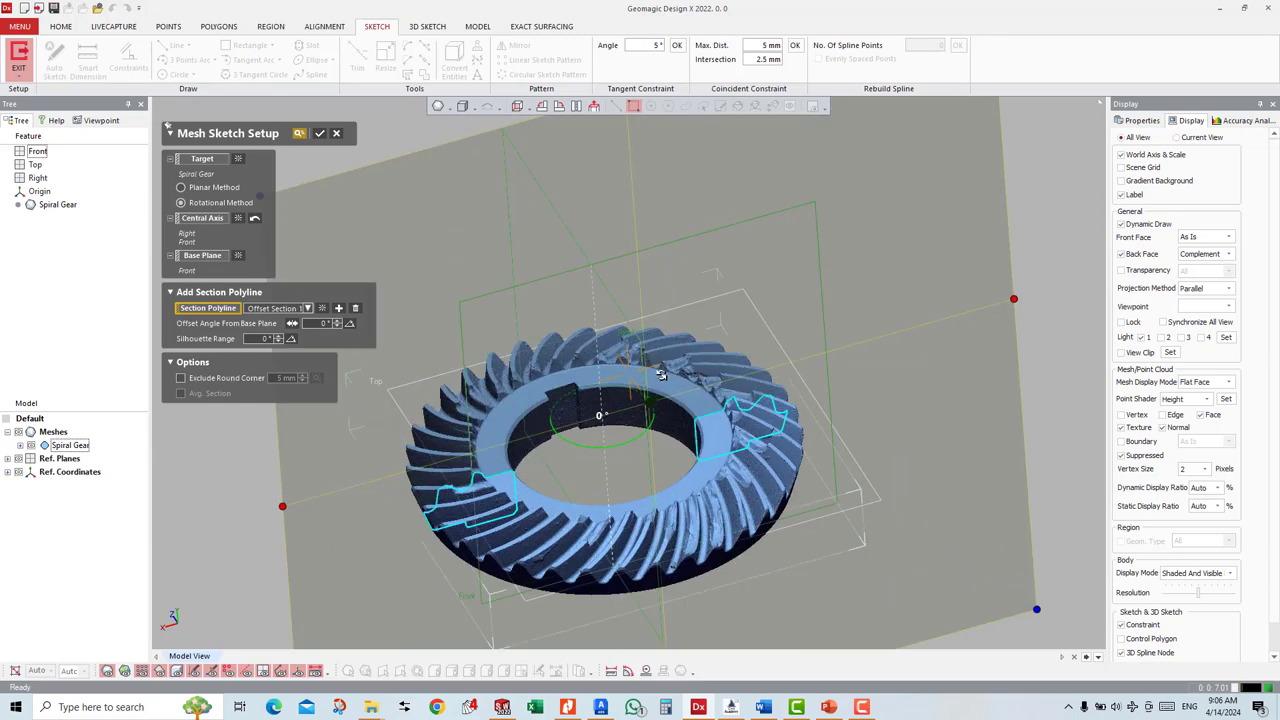
scroll(653, 411, up, 2)
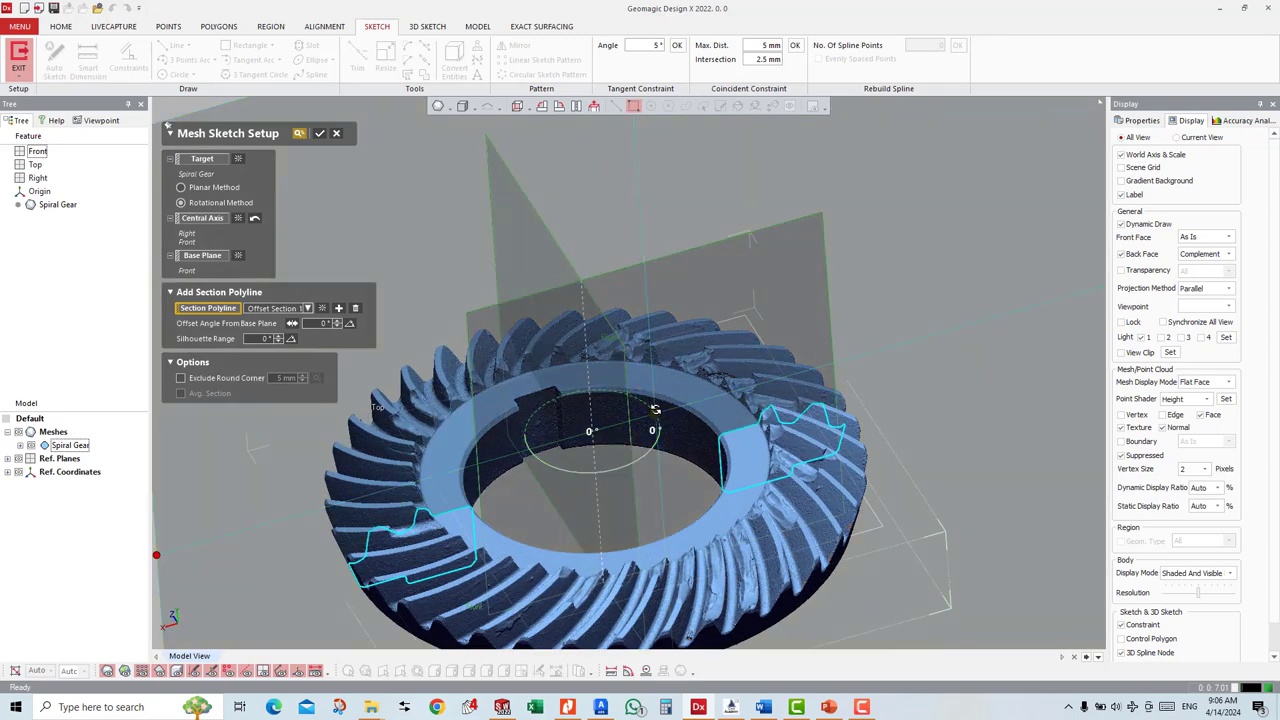
mouse_move(655, 409)
mouse_down()
mouse_move(645, 398)
mouse_move(655, 409)
mouse_up()
click(335, 319)
click(335, 319)
click(335, 319)
click(335, 319)
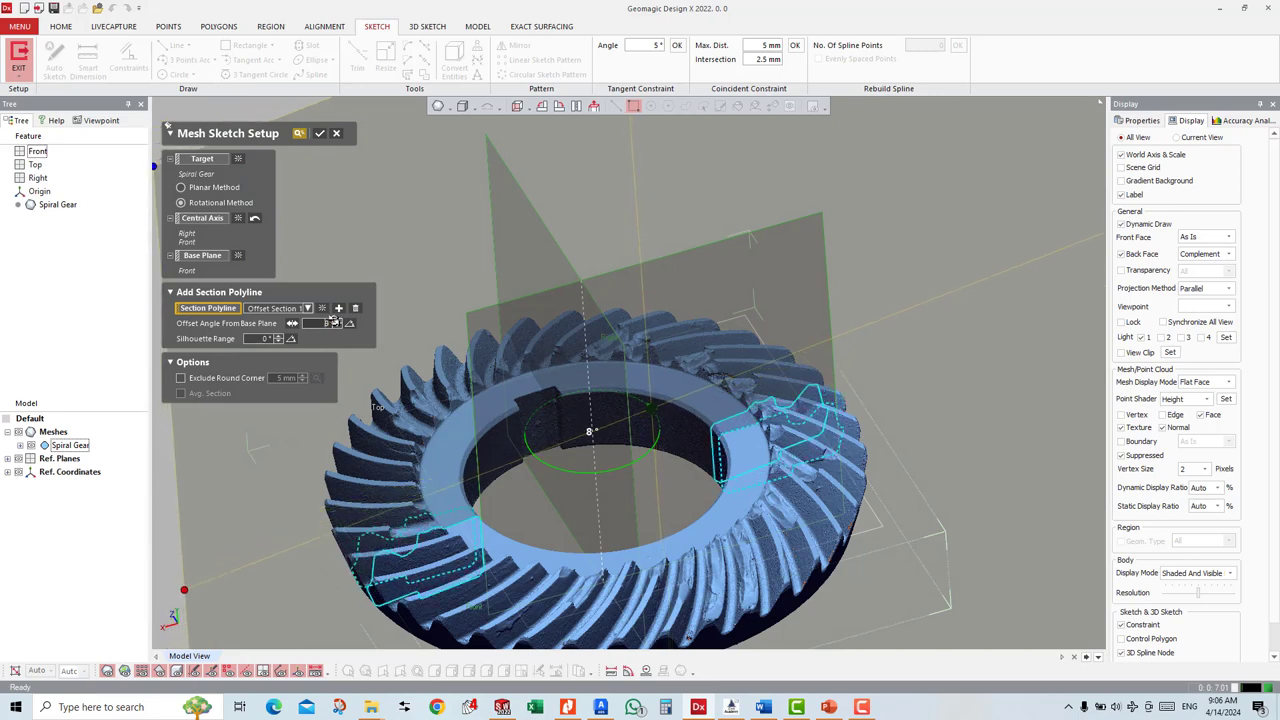
click(335, 319)
click(335, 319)
click(335, 319)
click(335, 319)
click(335, 319)
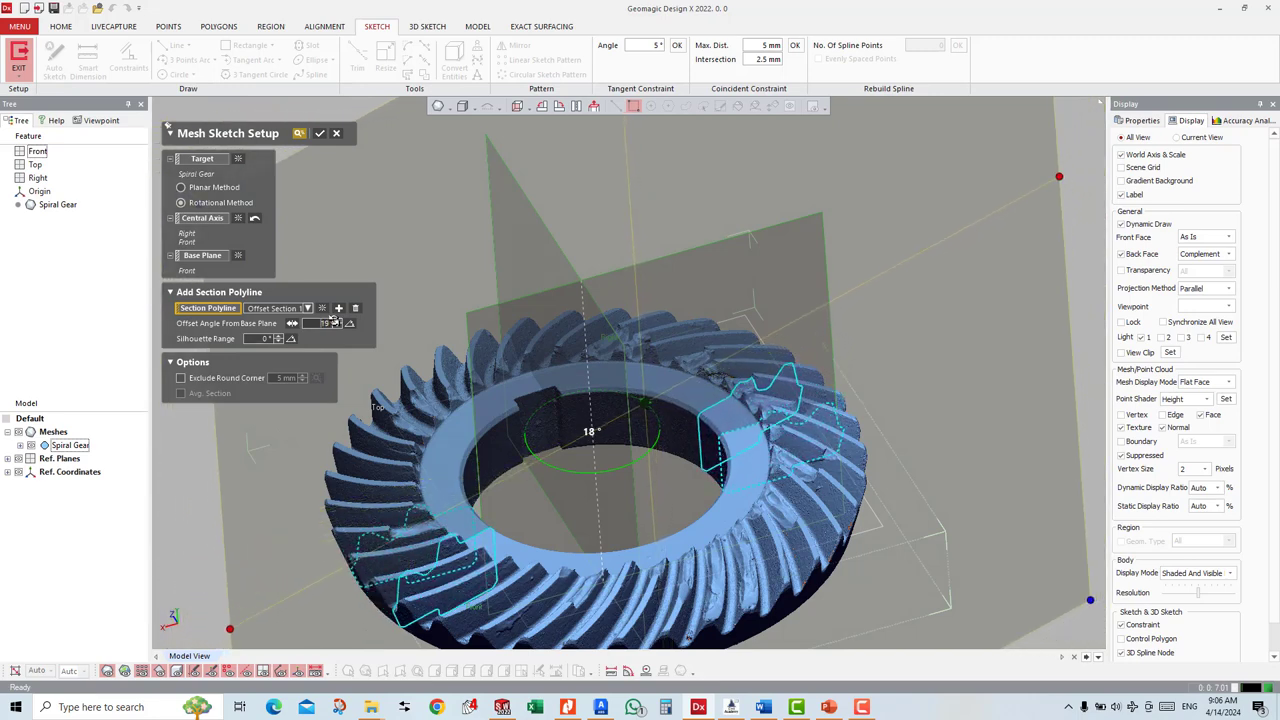
click(335, 319)
click(335, 319)
click(335, 319)
click(335, 319)
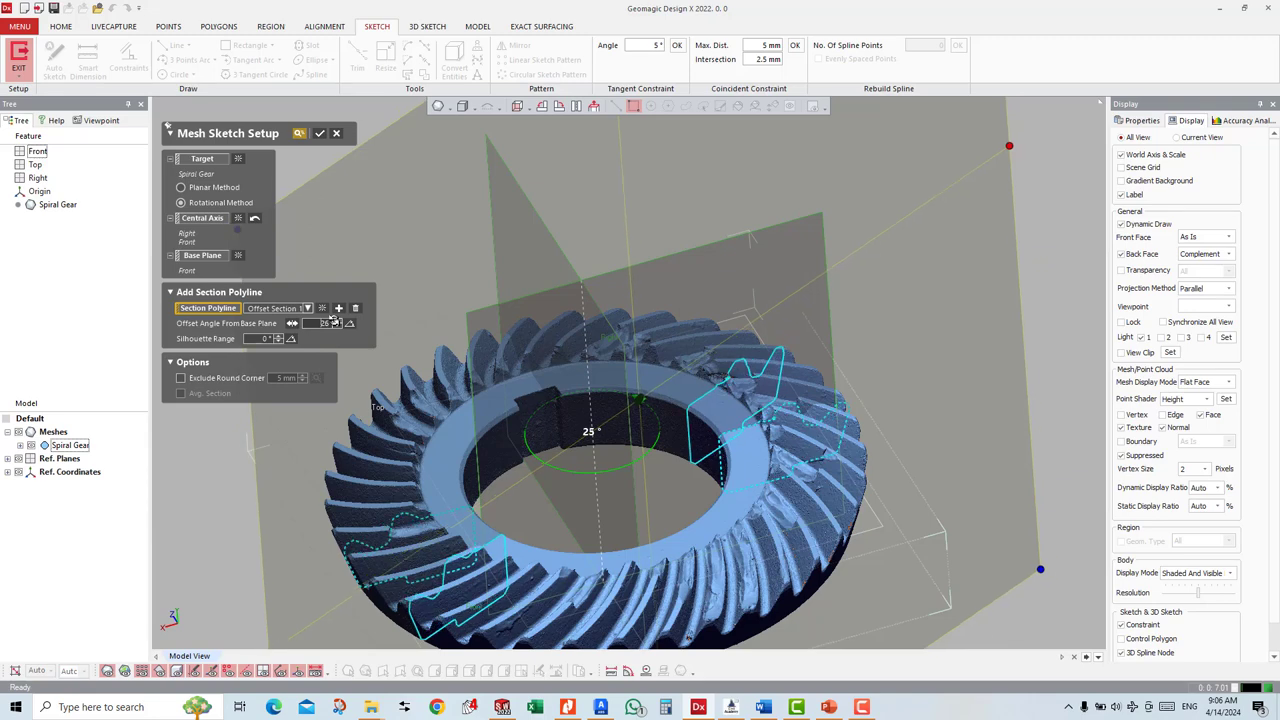
click(335, 319)
click(335, 319)
click(335, 319)
click(335, 319)
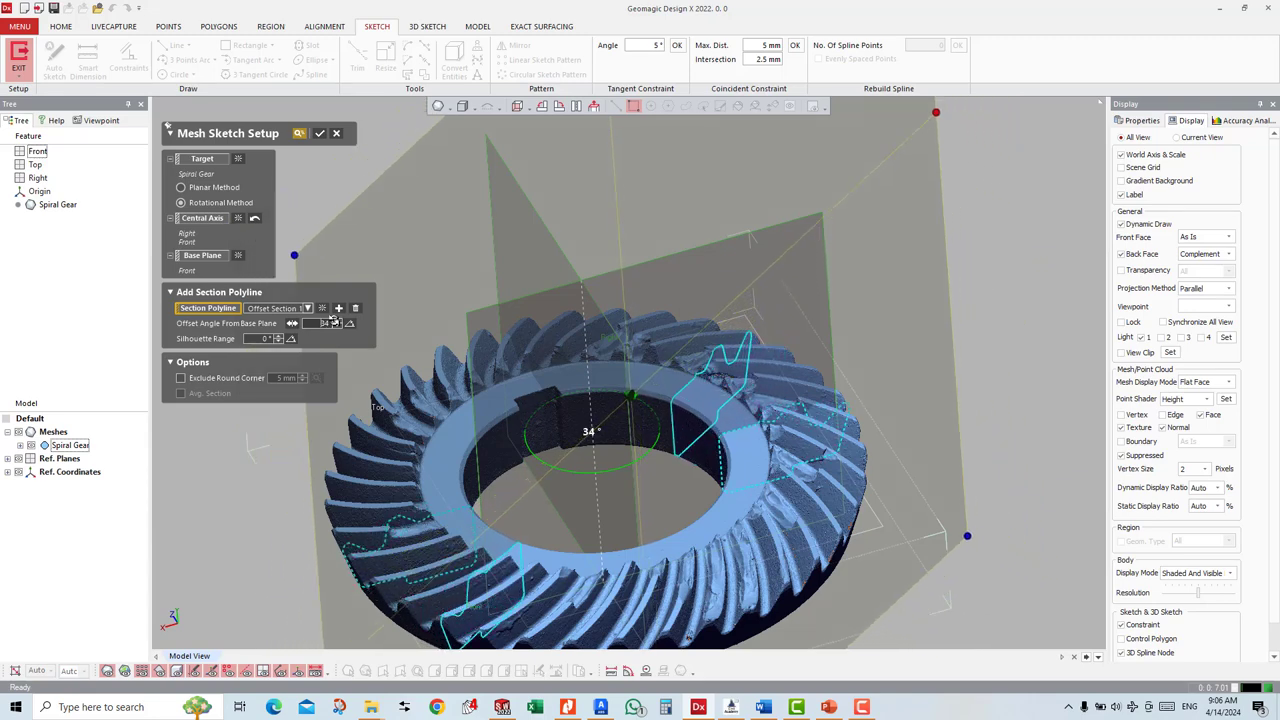
click(334, 319)
click(334, 319)
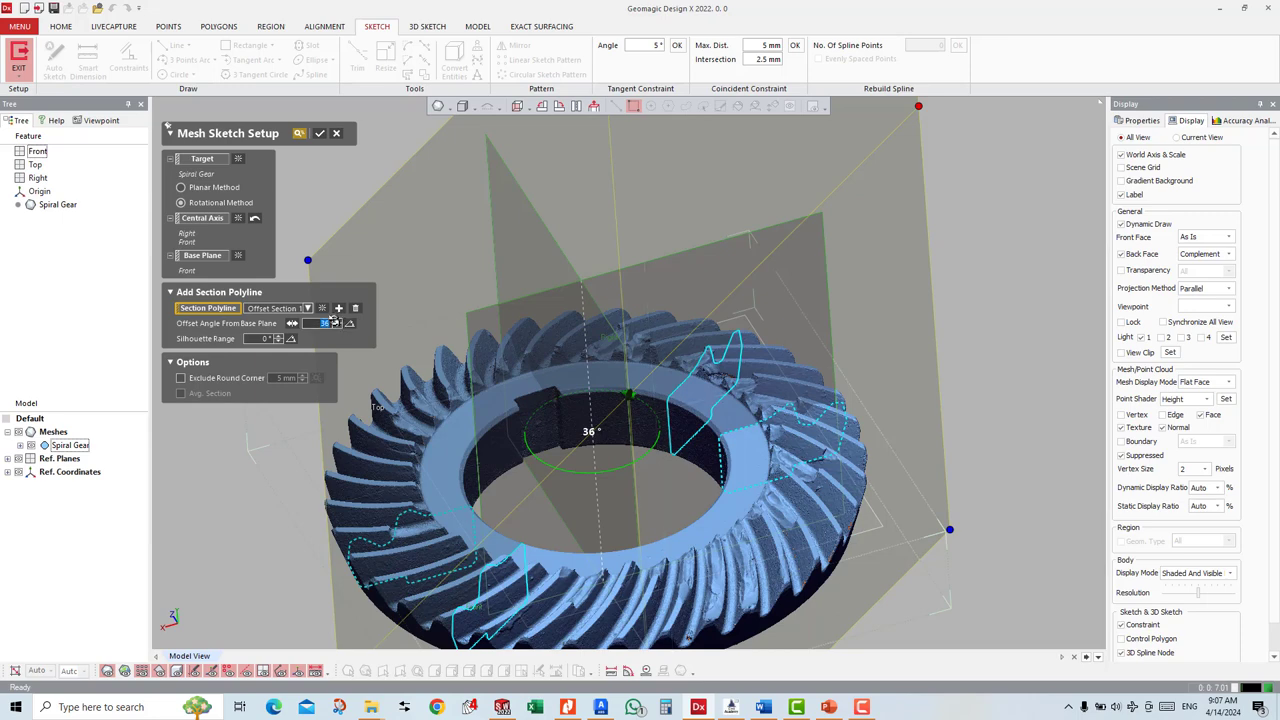
click(334, 319)
click(334, 319)
click(334, 319)
click(334, 319)
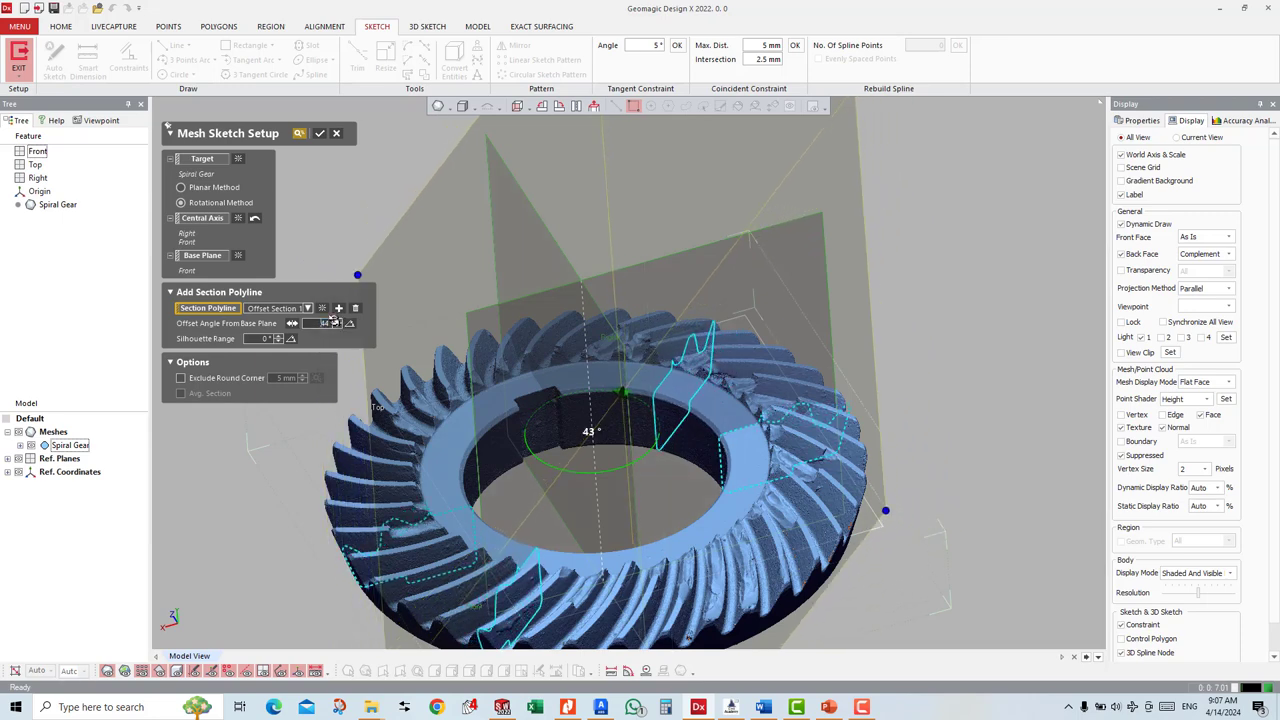
click(334, 319)
click(334, 319)
click(335, 320)
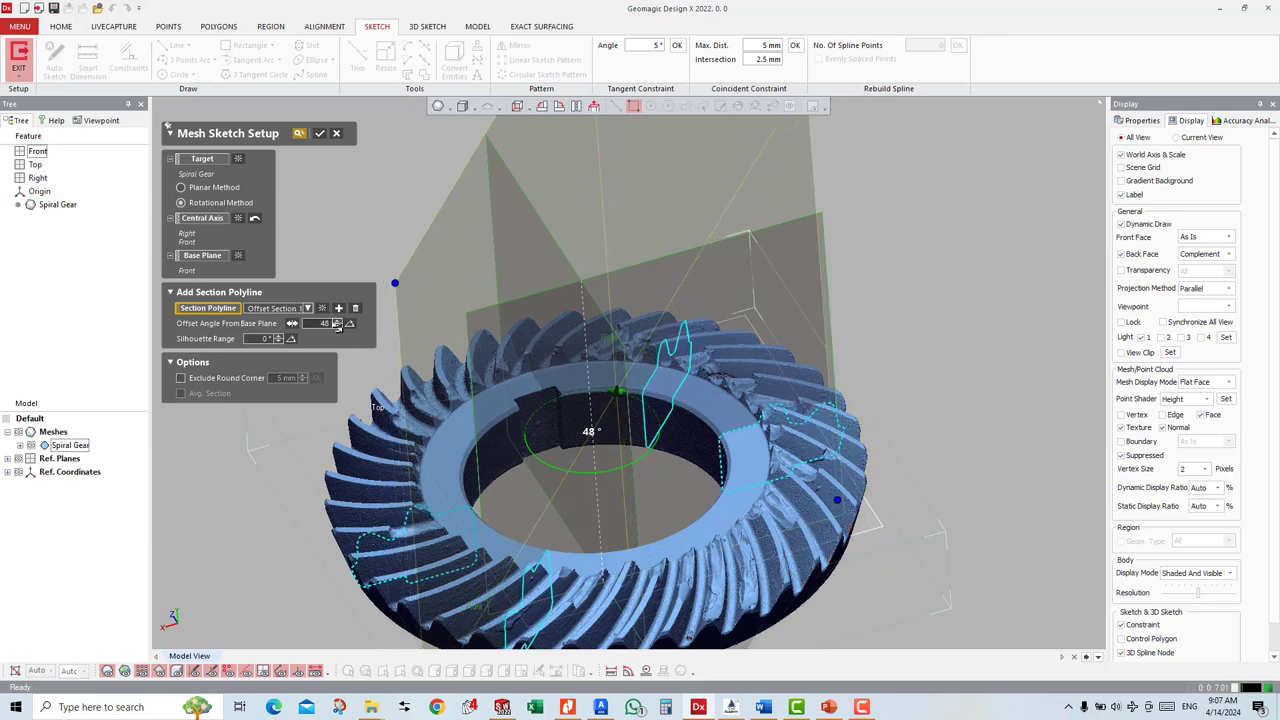
click(336, 325)
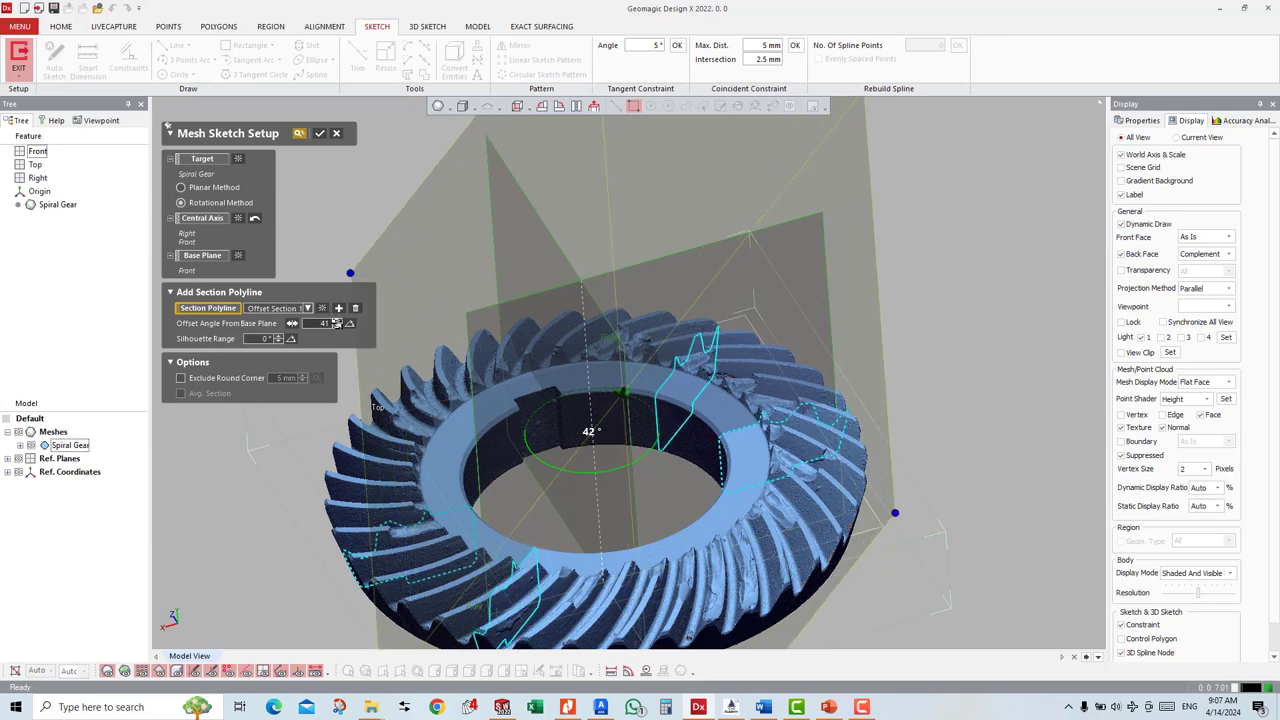
drag(336, 325, 336, 324)
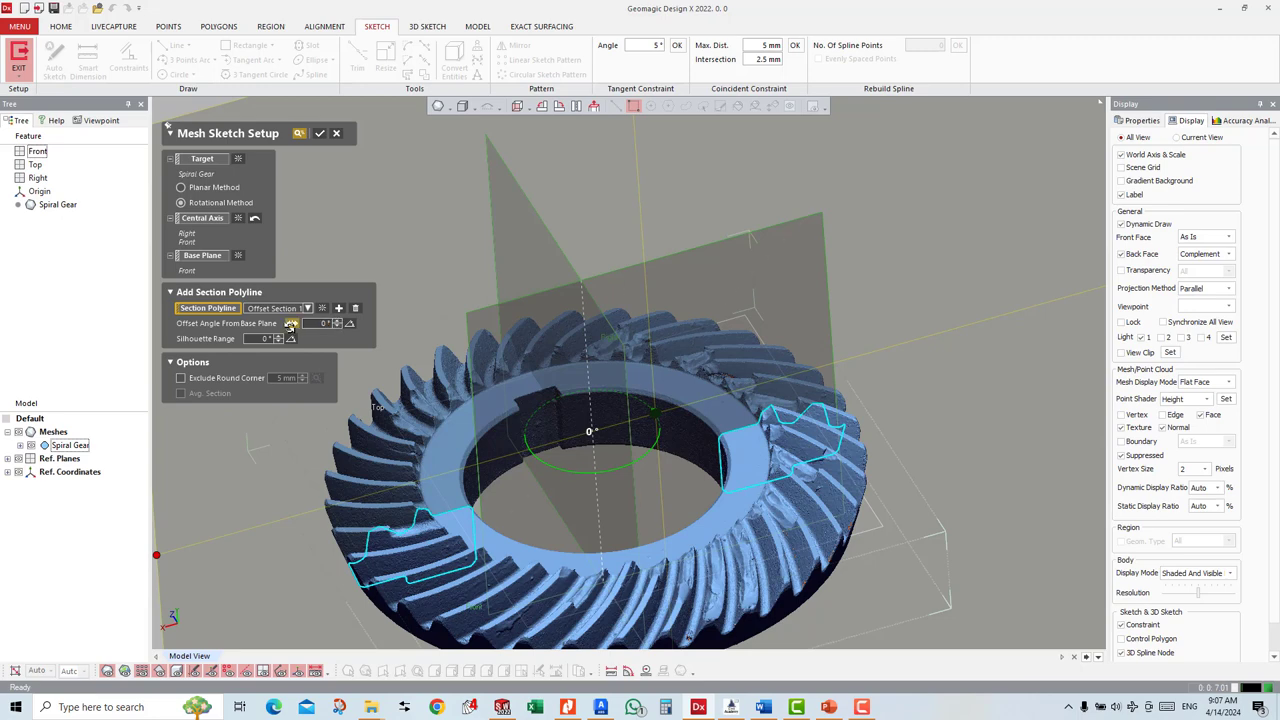
Step: Raise the Offset Angle From Base Plane through 8°, 20° and 27° up to 29°
drag(336, 322, 338, 323)
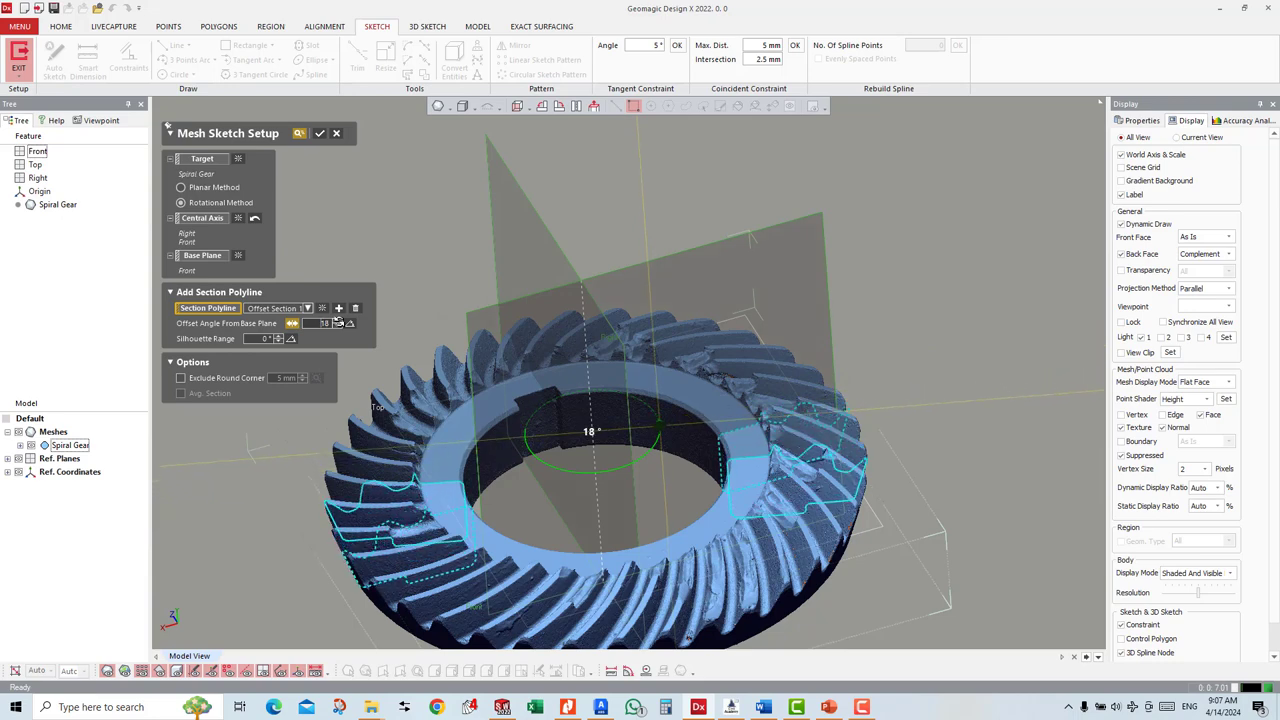
drag(338, 323, 338, 323)
click(338, 320)
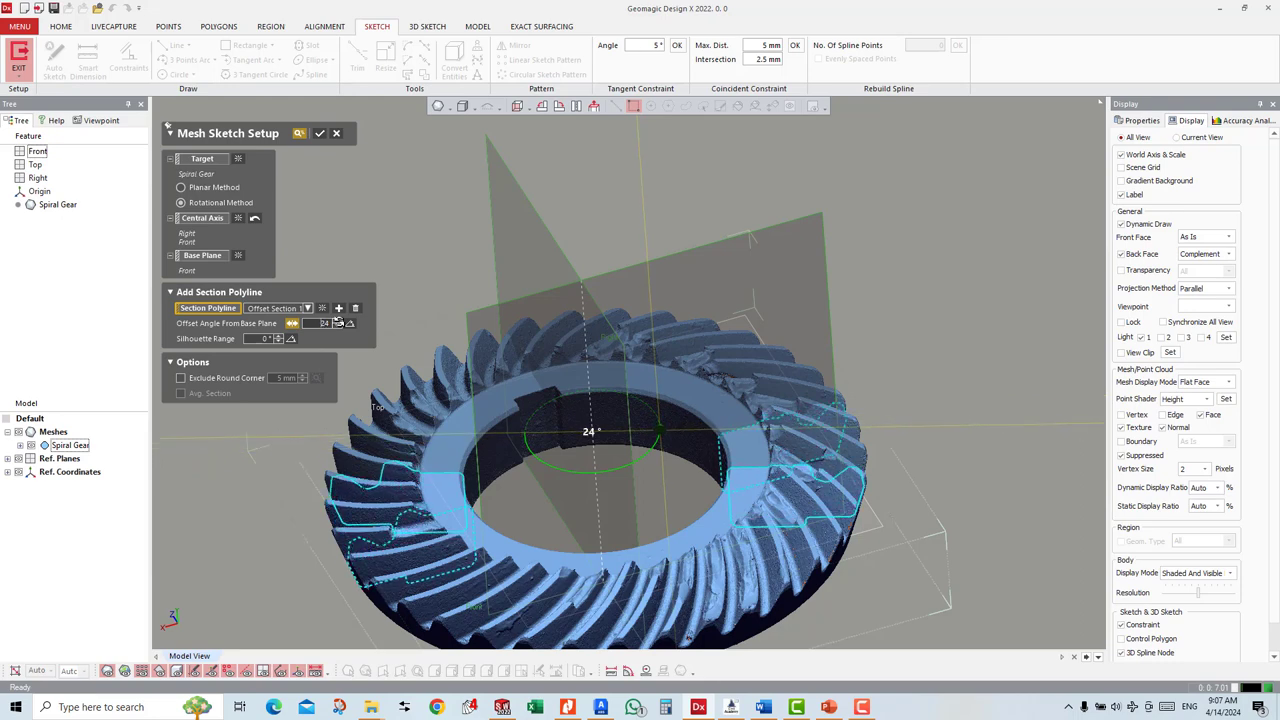
click(338, 320)
click(338, 320)
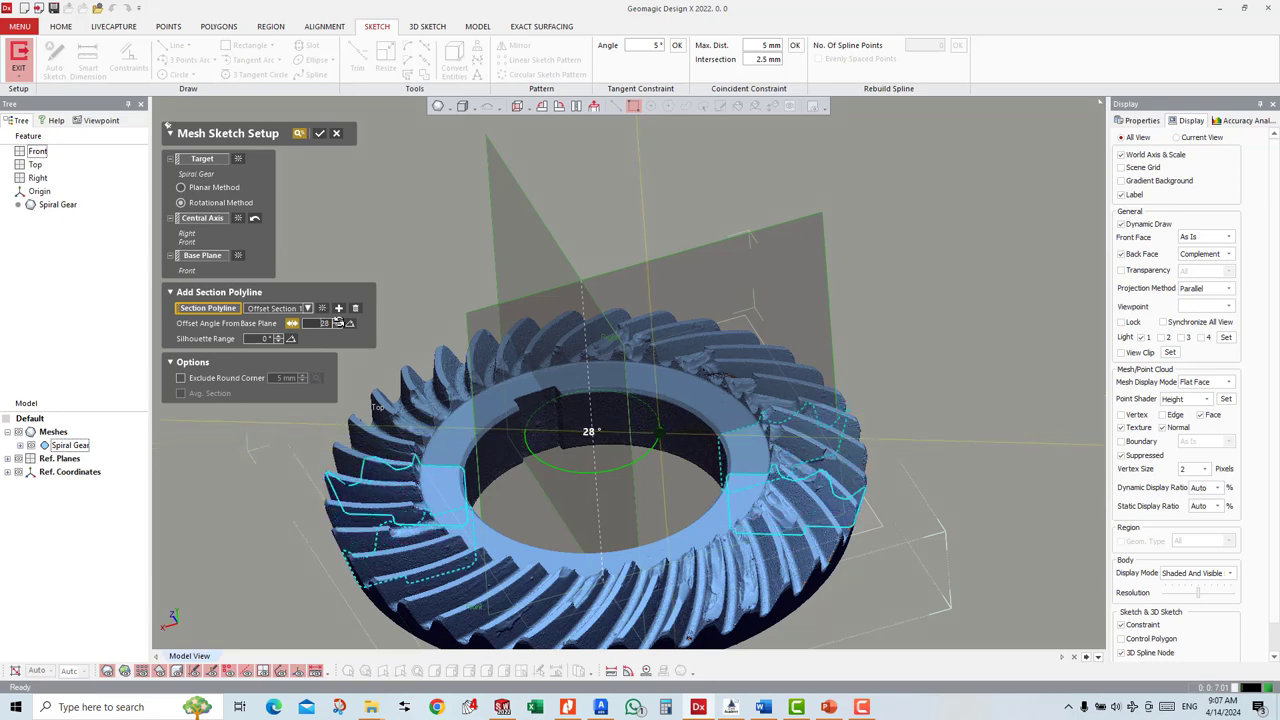
click(338, 320)
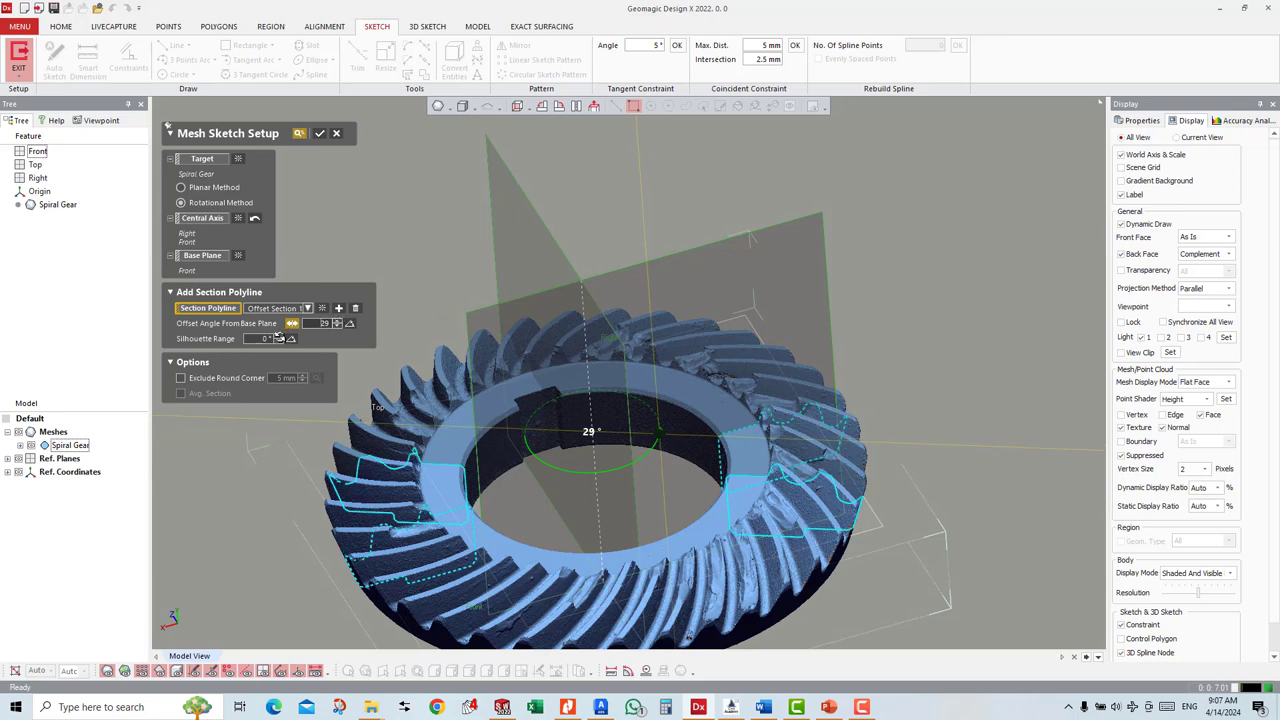
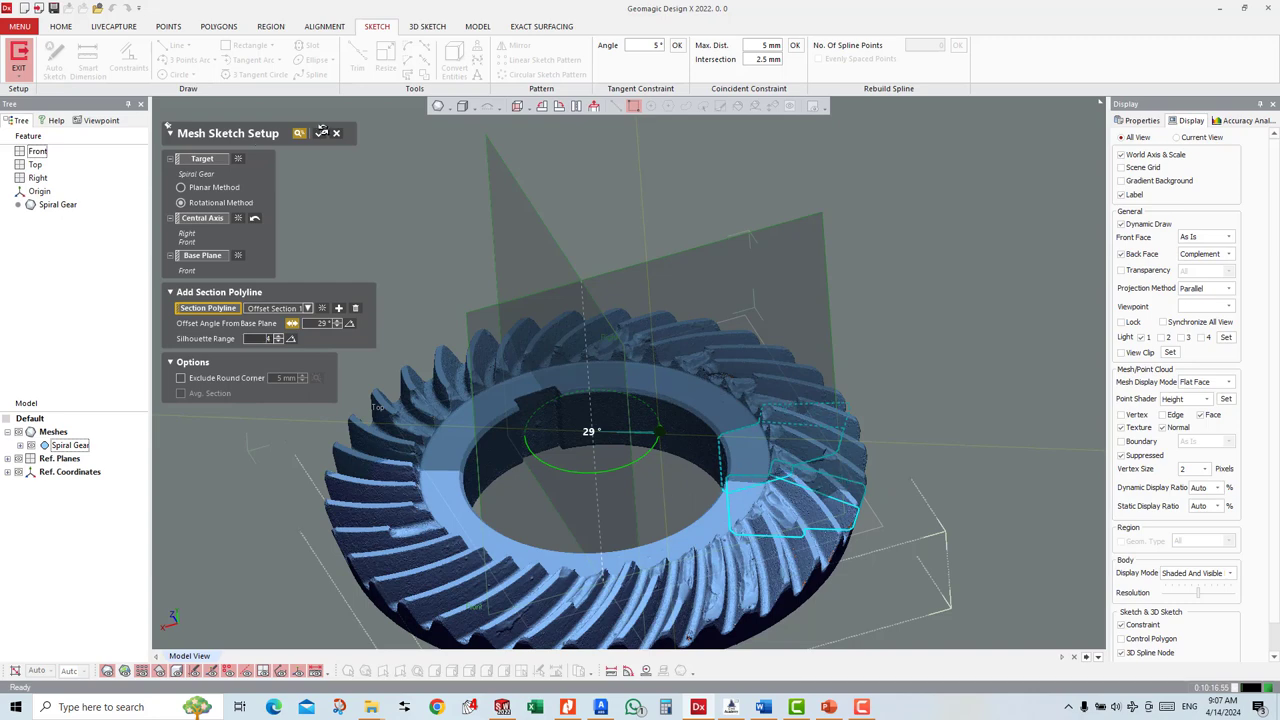
Step: Confirm the mesh section setup to create the sketch, then zoom in on the profile
click(321, 132)
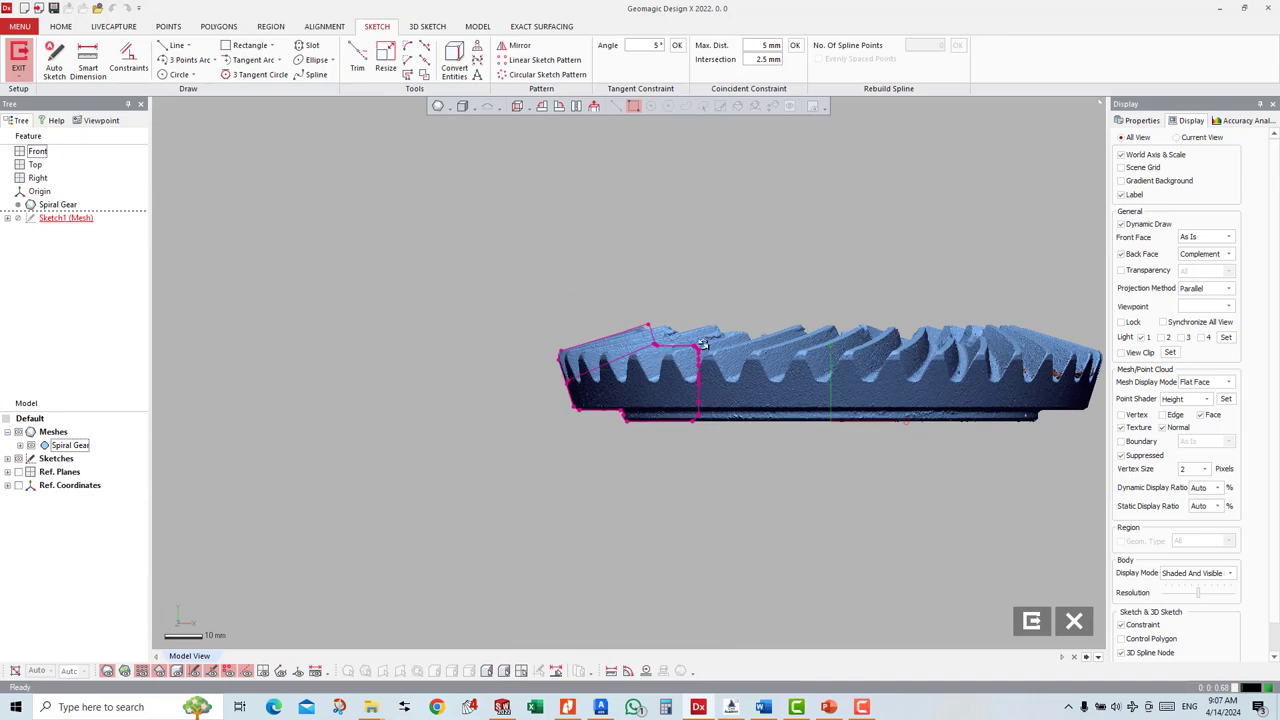
scroll(703, 344, up, 3)
scroll(689, 349, up, 2)
scroll(694, 349, down, 2)
scroll(689, 343, down, 2)
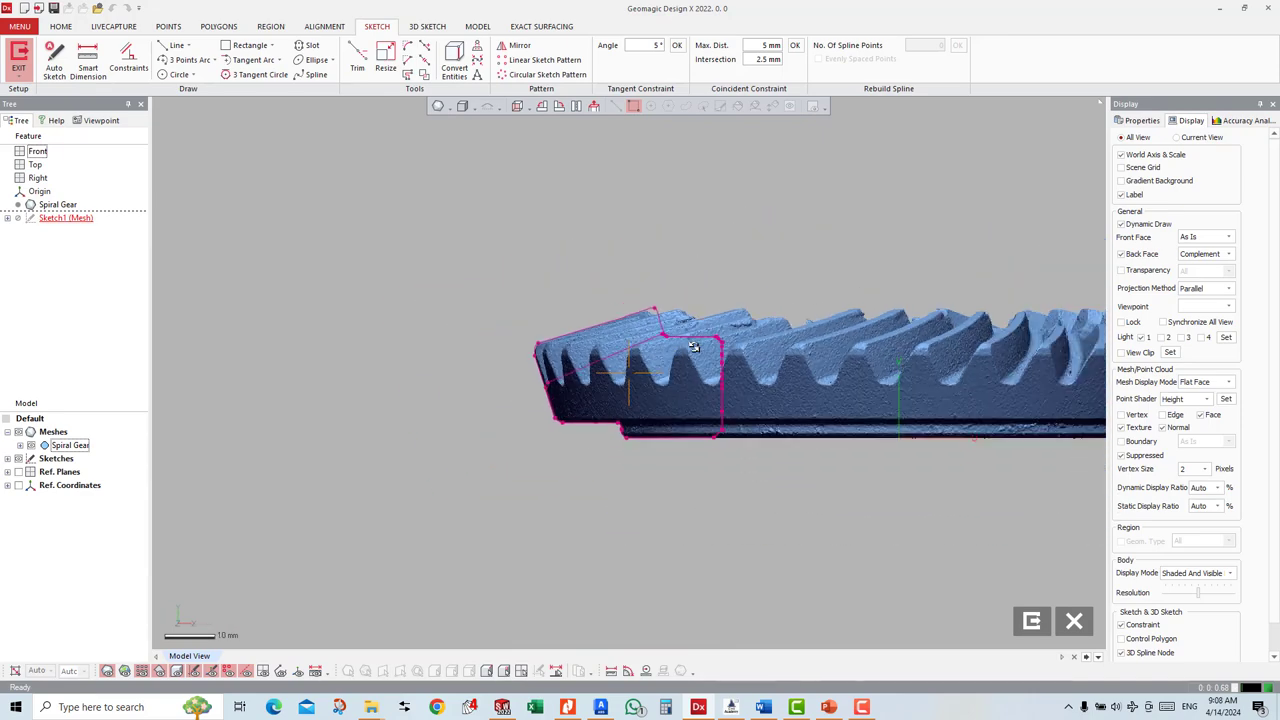
scroll(848, 362, up, 2)
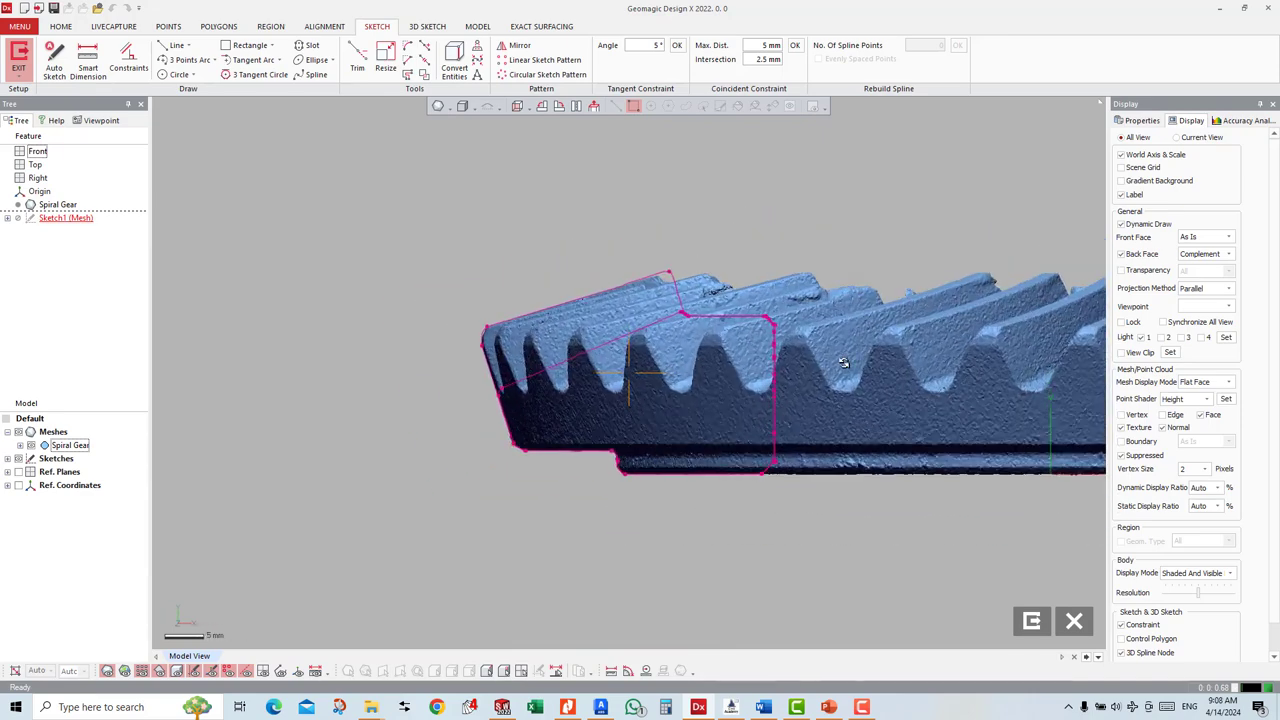
Step: Try Auto Sketch on the section's bottom and right edges, then cancel it
click(173, 48)
click(54, 60)
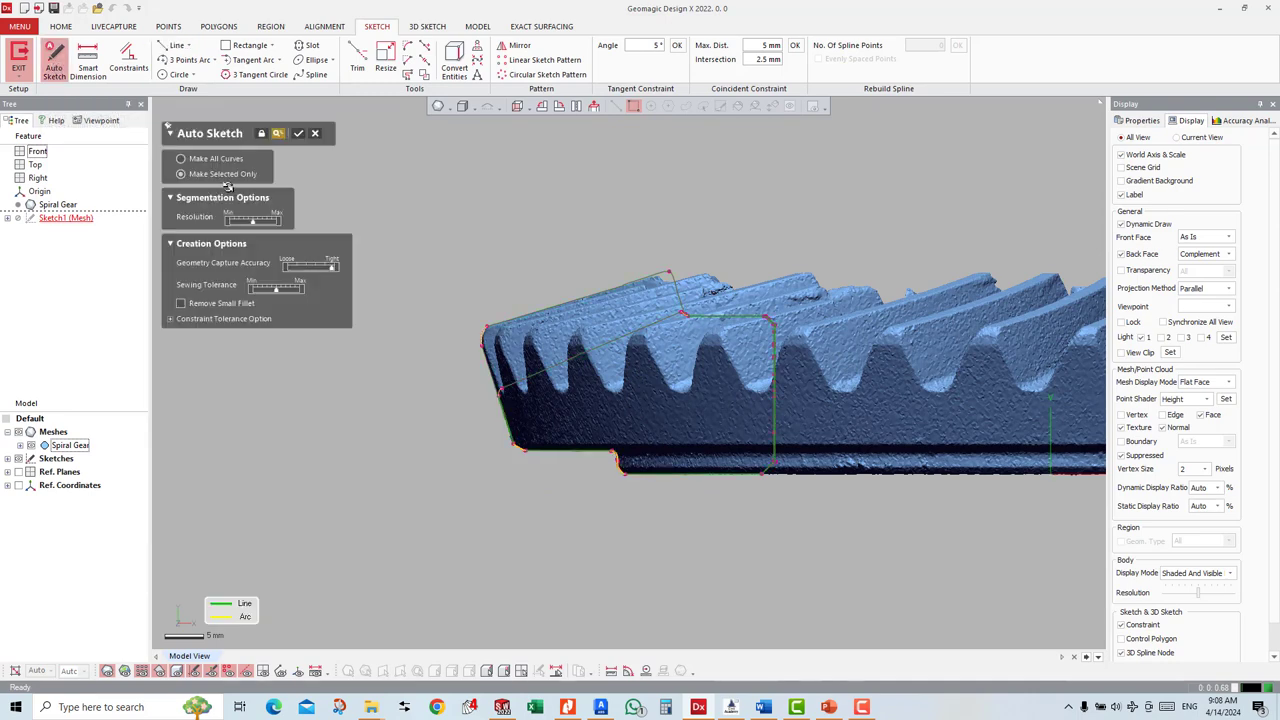
click(768, 472)
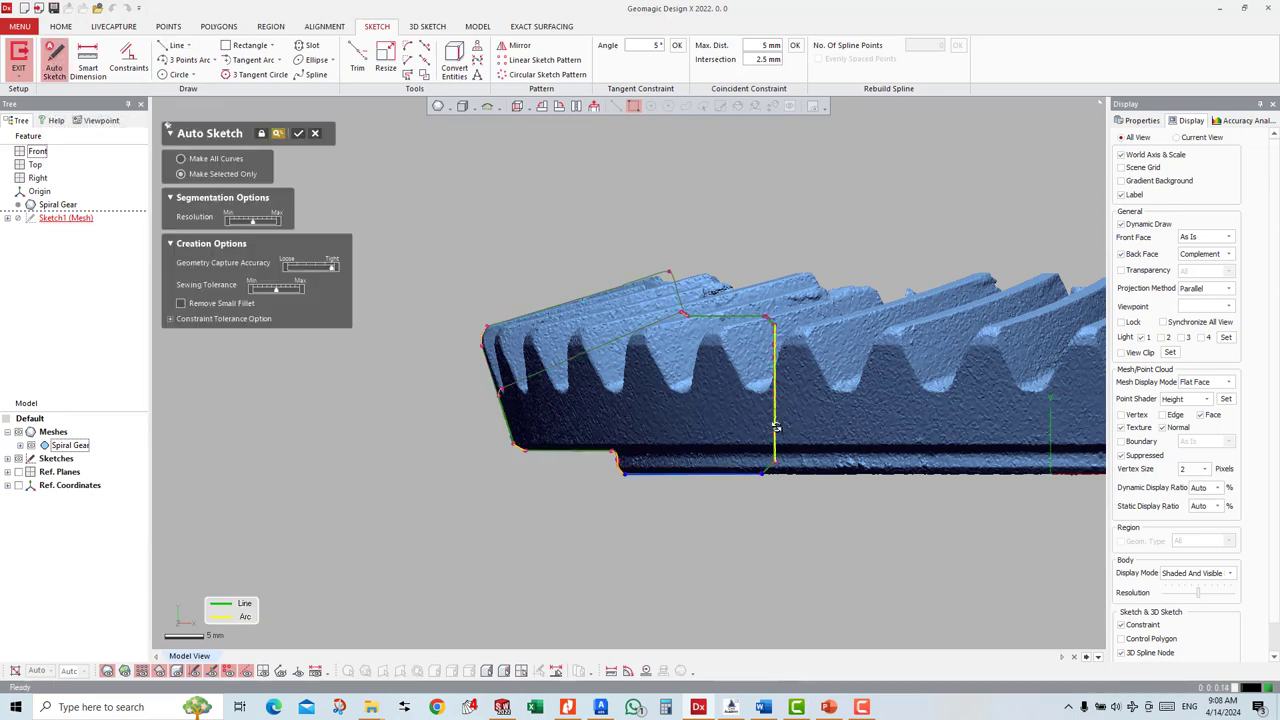
click(773, 466)
click(297, 133)
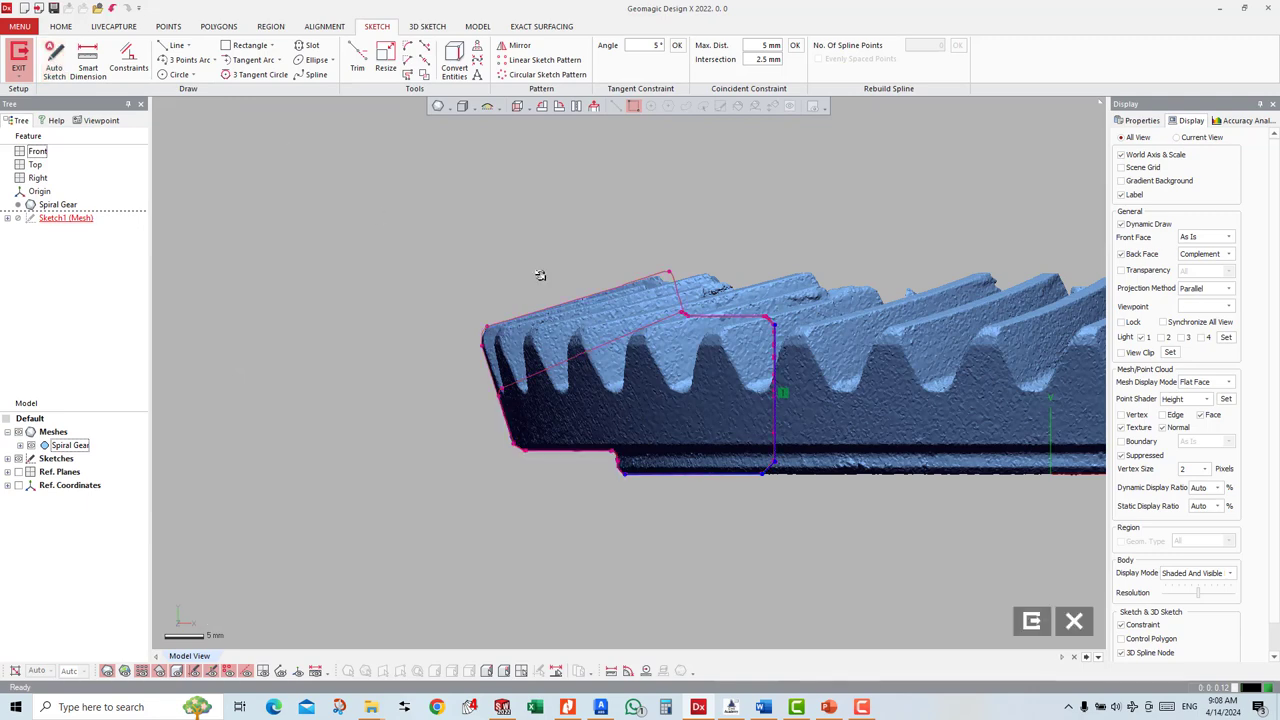
click(670, 412)
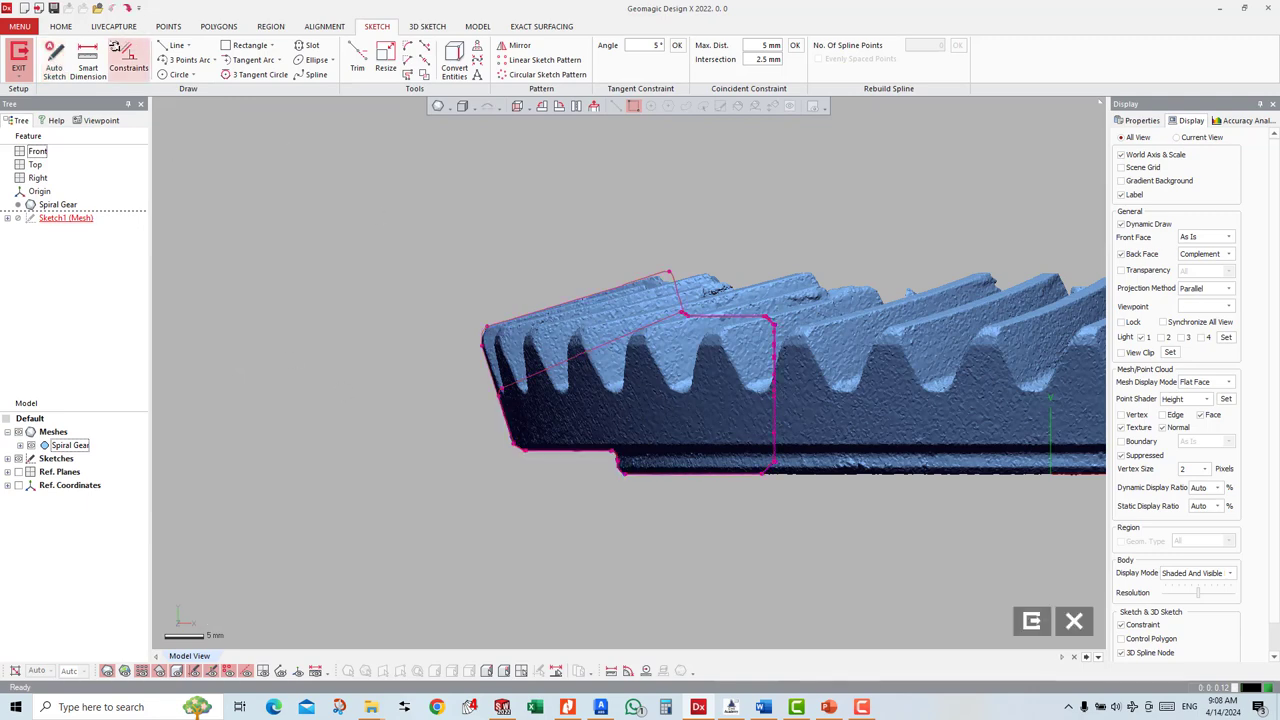
Step: Fit a straight line along the profile's bottom edge and confirm it
click(172, 45)
click(651, 474)
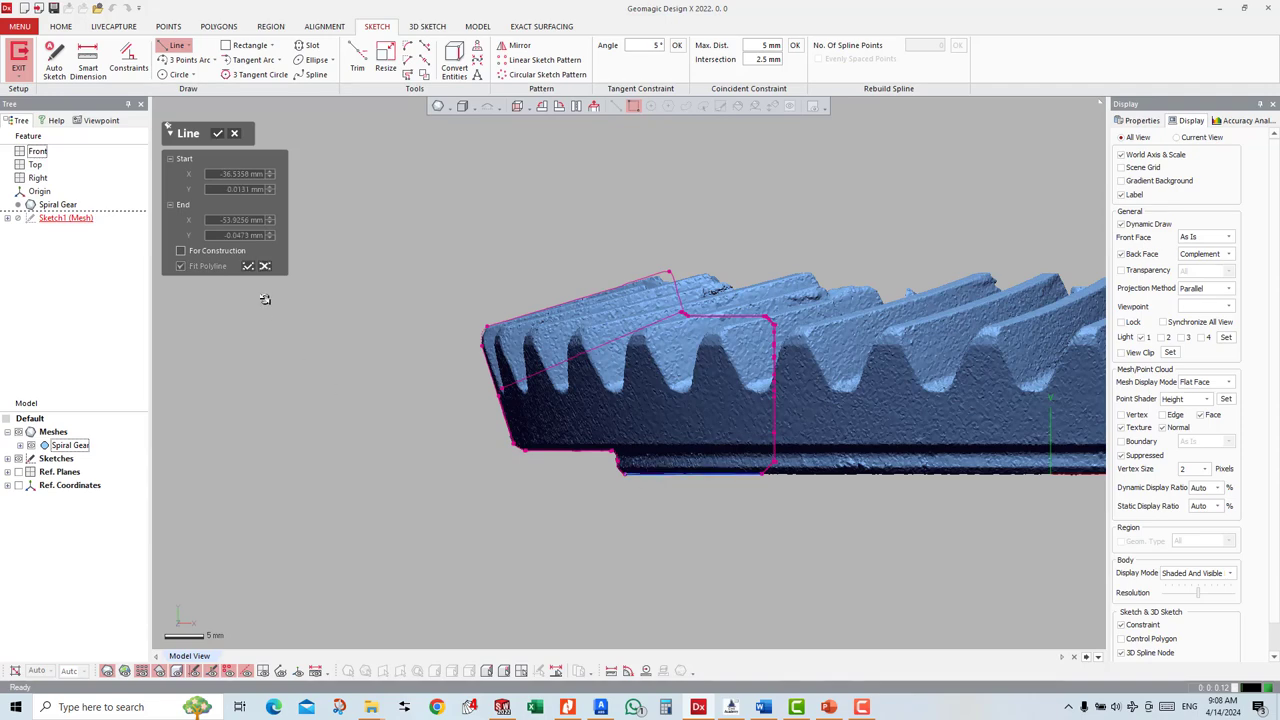
key(Return)
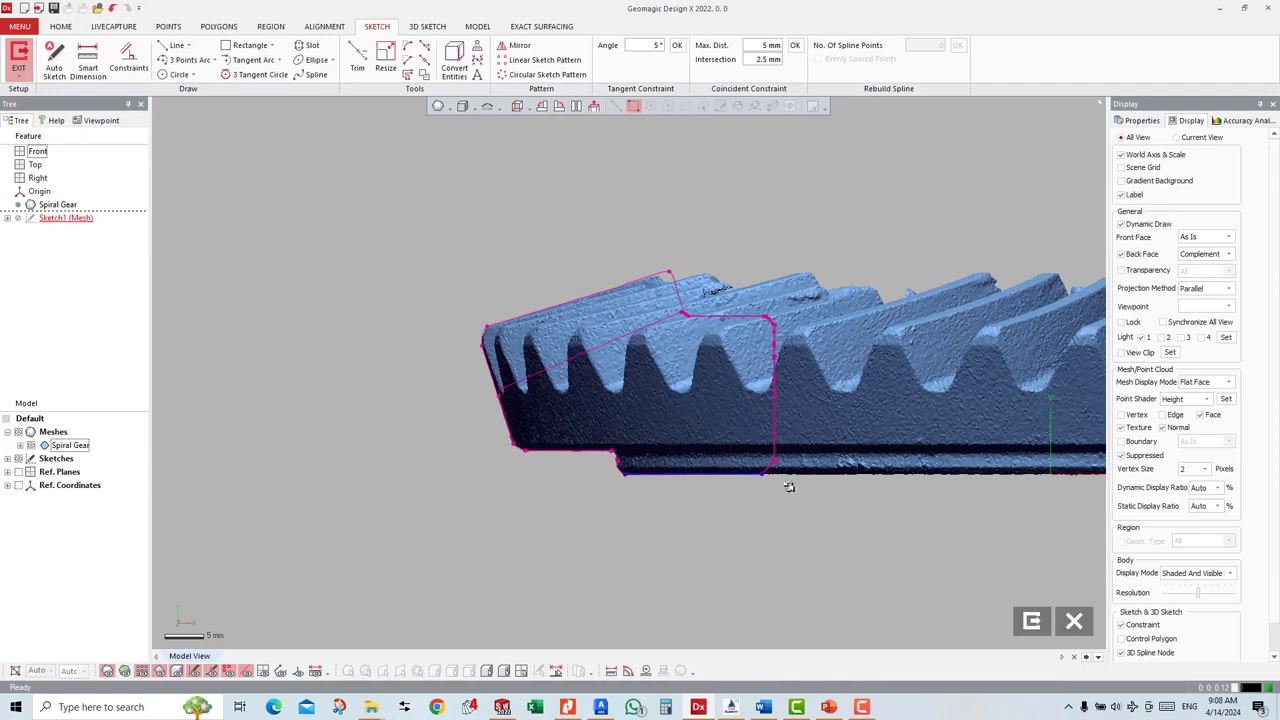
right_click(733, 475)
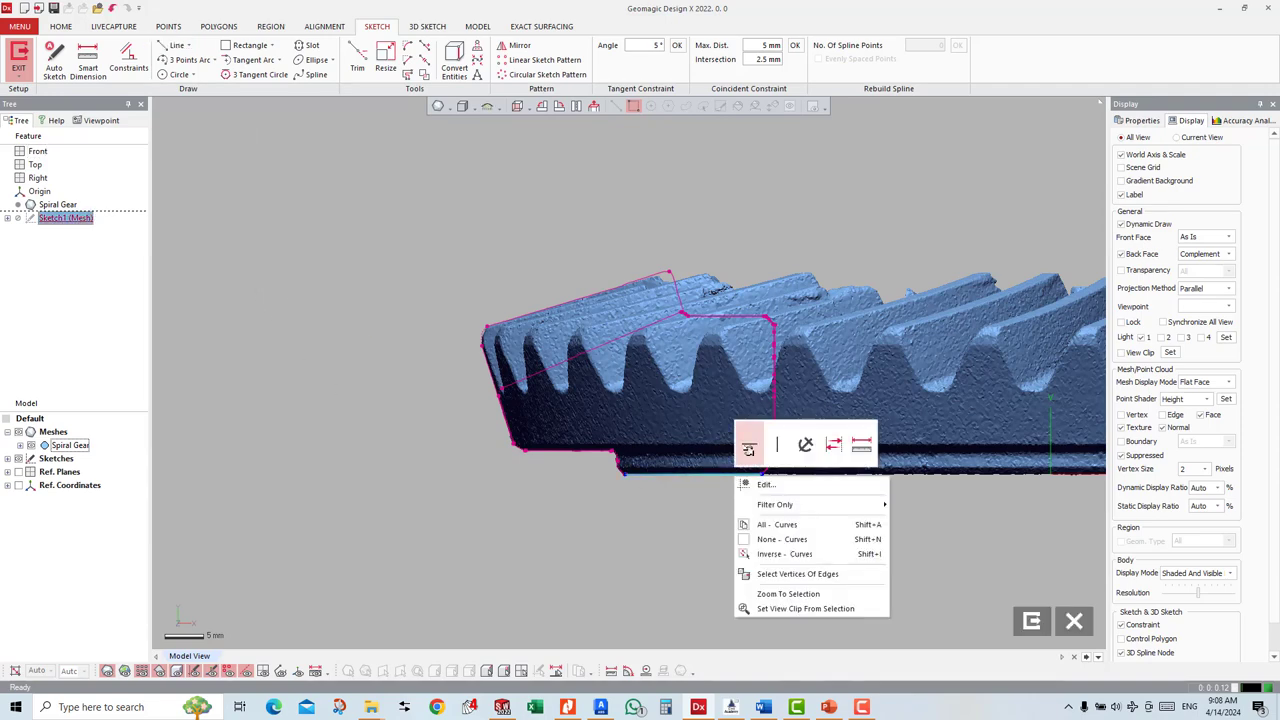
click(748, 449)
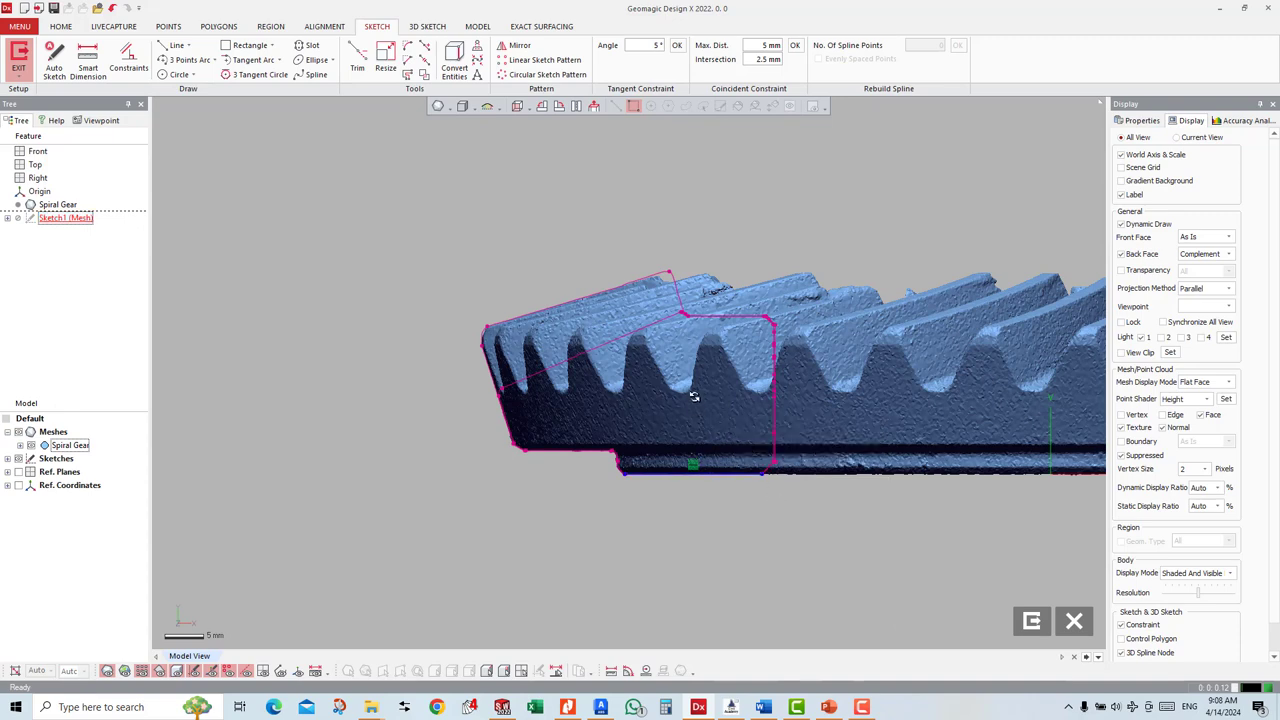
Step: Fit a vertical line along the profile's right edge
click(176, 45)
scroll(630, 370, up, 2)
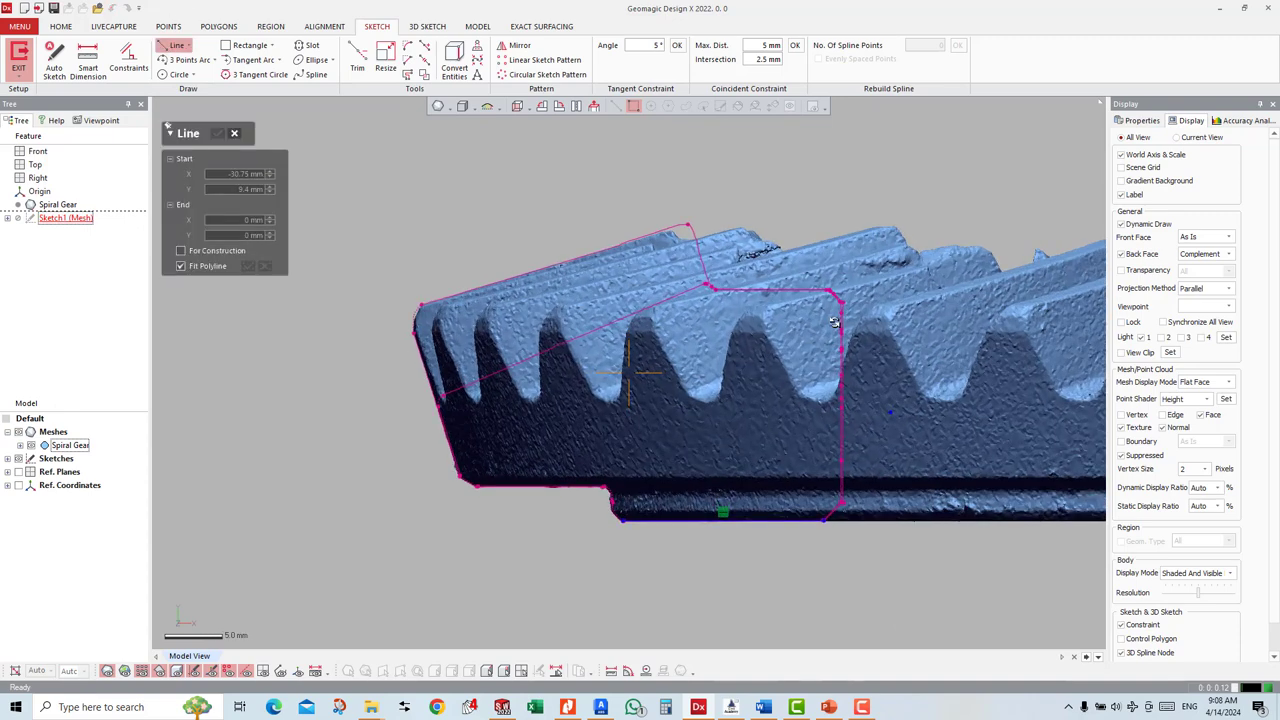
scroll(630, 370, up, 2)
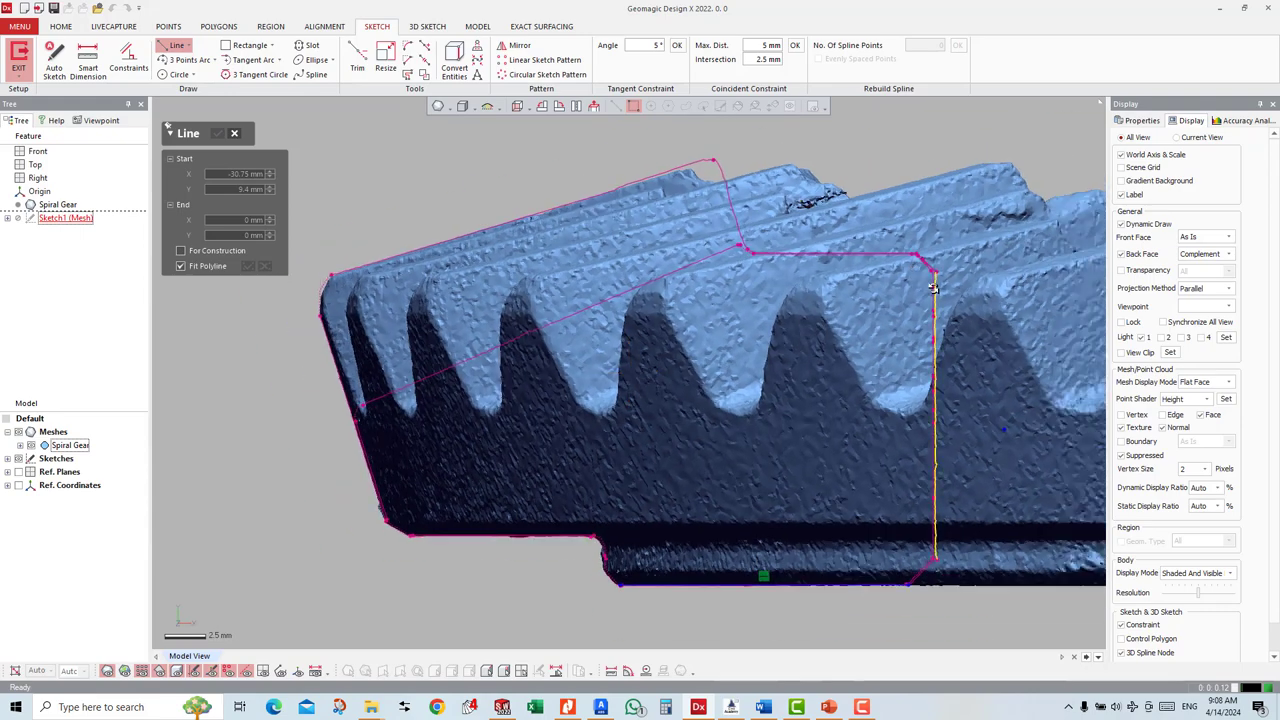
click(932, 287)
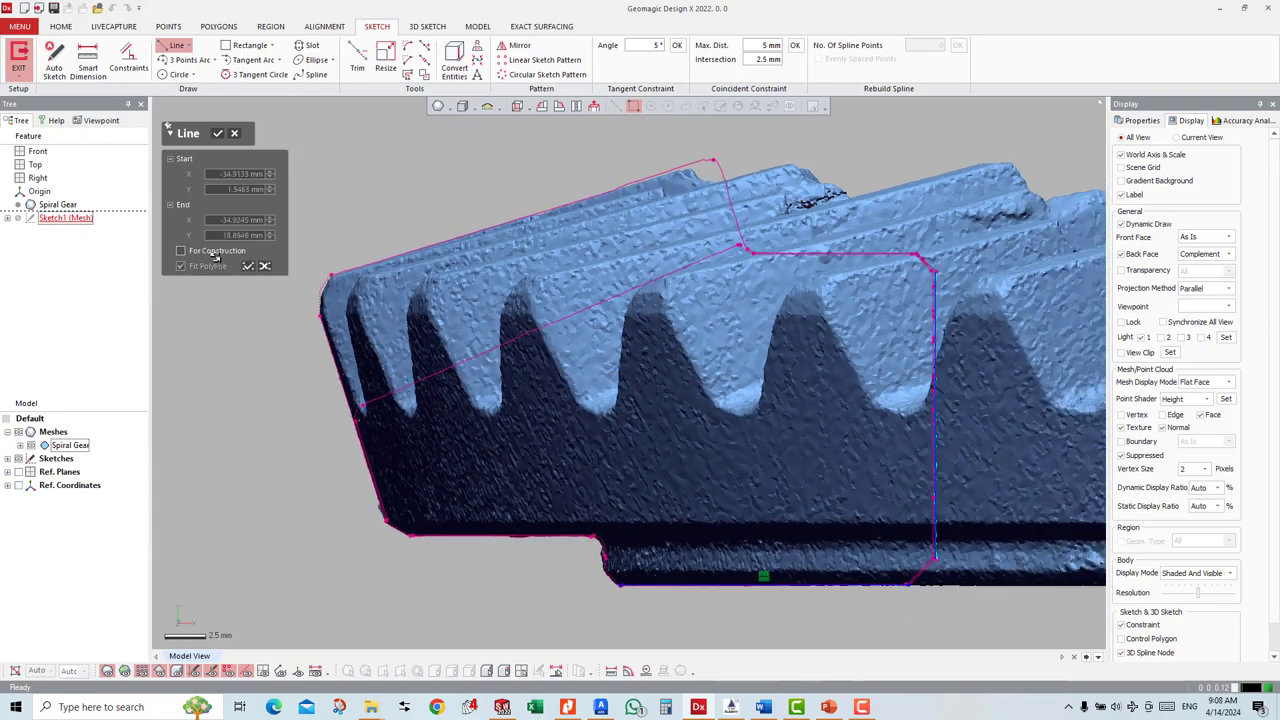
key(Return)
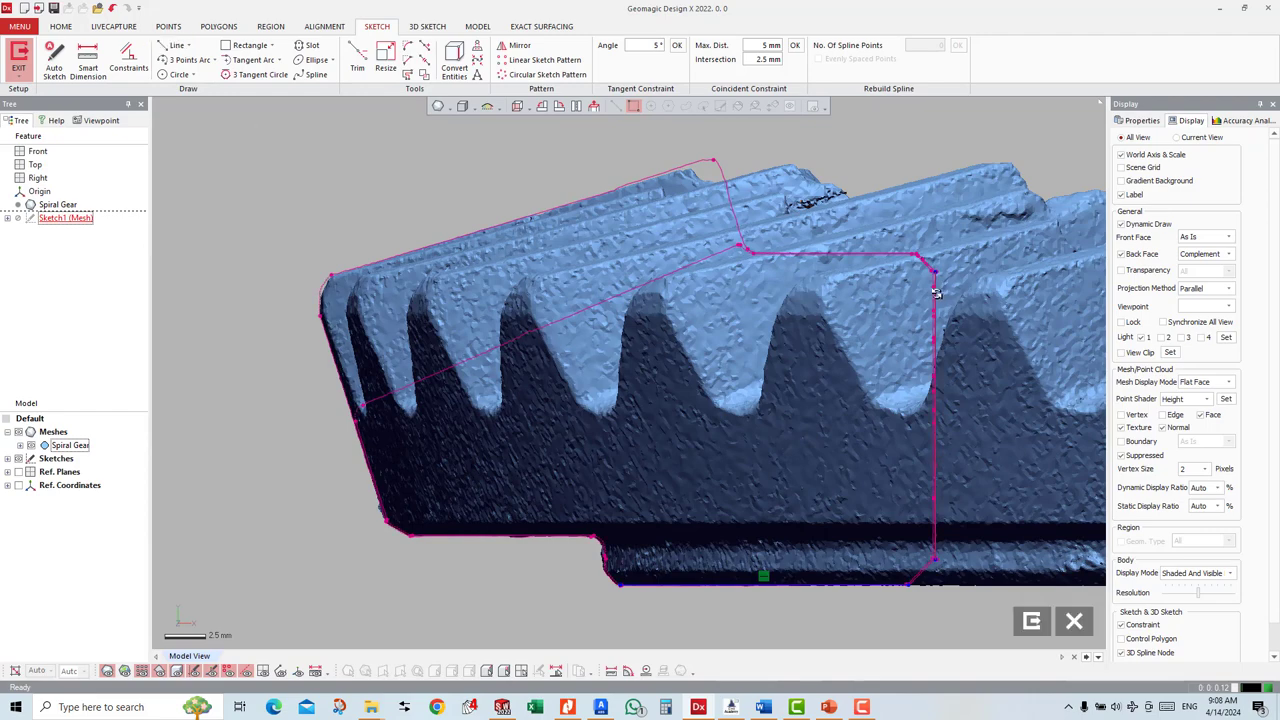
right_click(933, 287)
scroll(820, 468, down, 3)
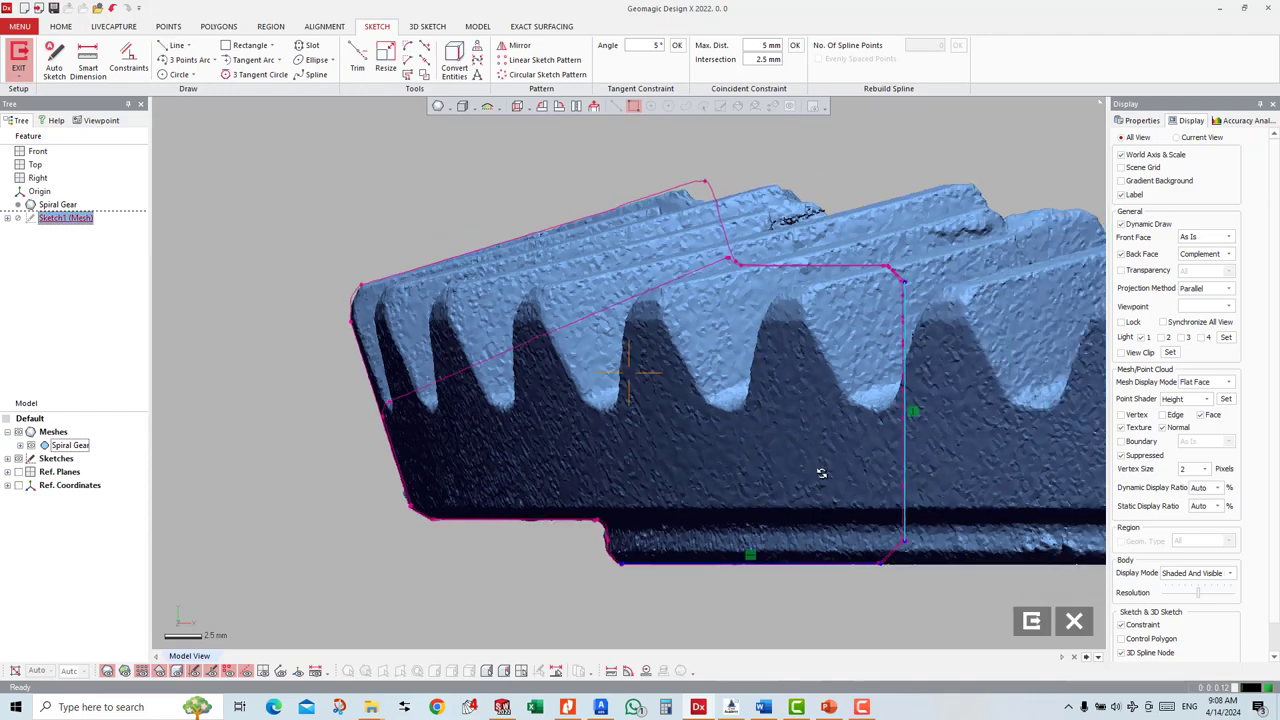
Step: Draw a horizontal line beneath the gear profile
click(172, 45)
click(811, 509)
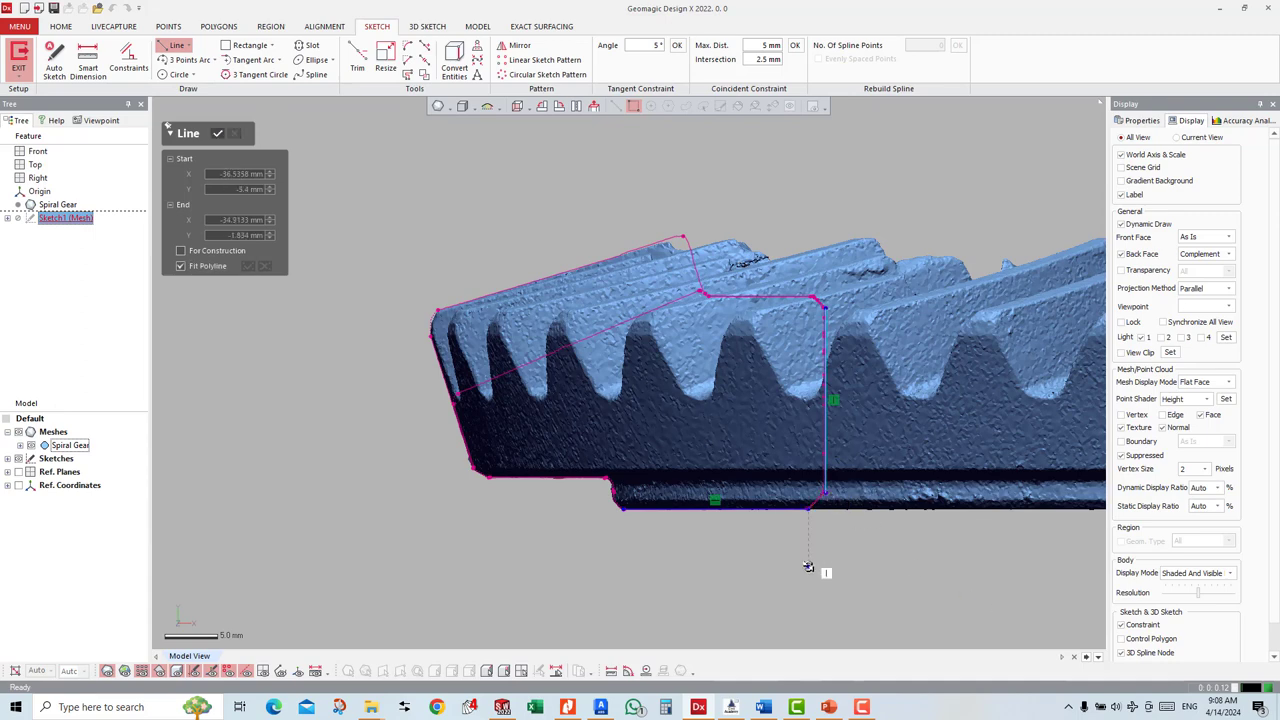
mouse_move(822, 570)
right_down()
mouse_move(808, 563)
mouse_move(811, 488)
mouse_move(678, 569)
right_up()
scroll(811, 488, up, 2)
click(611, 552)
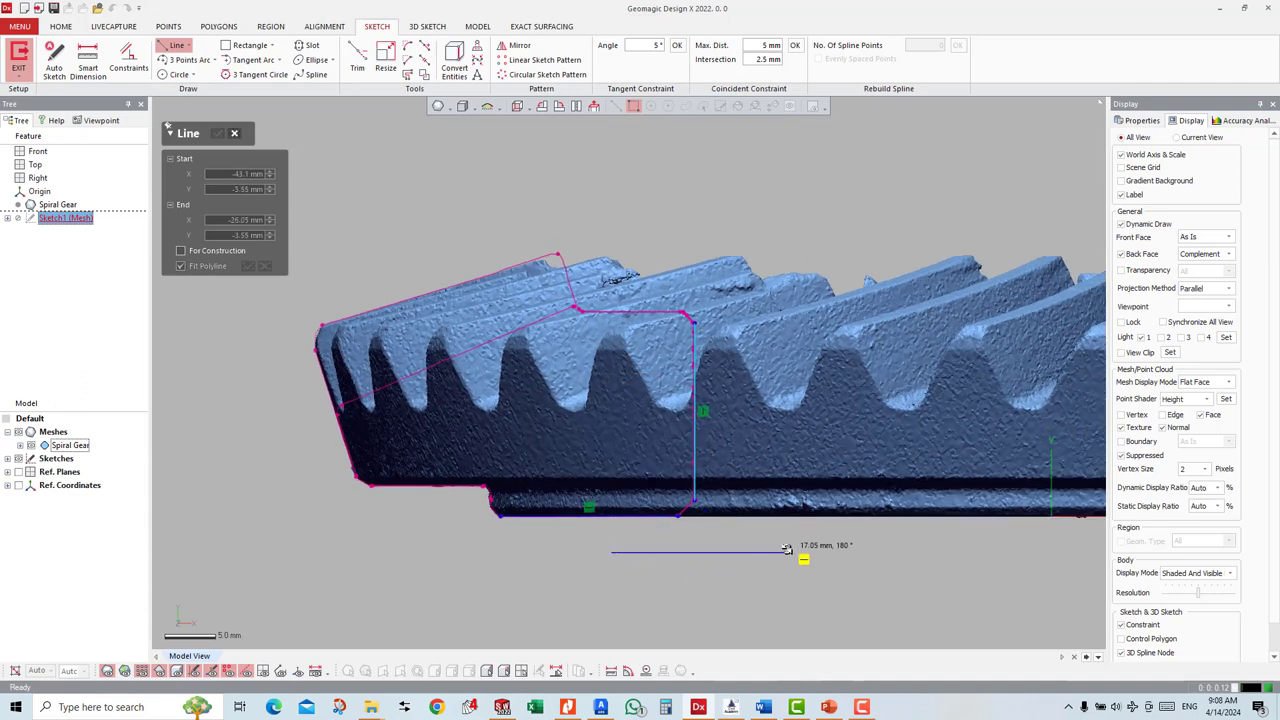
click(791, 545)
key(Escape)
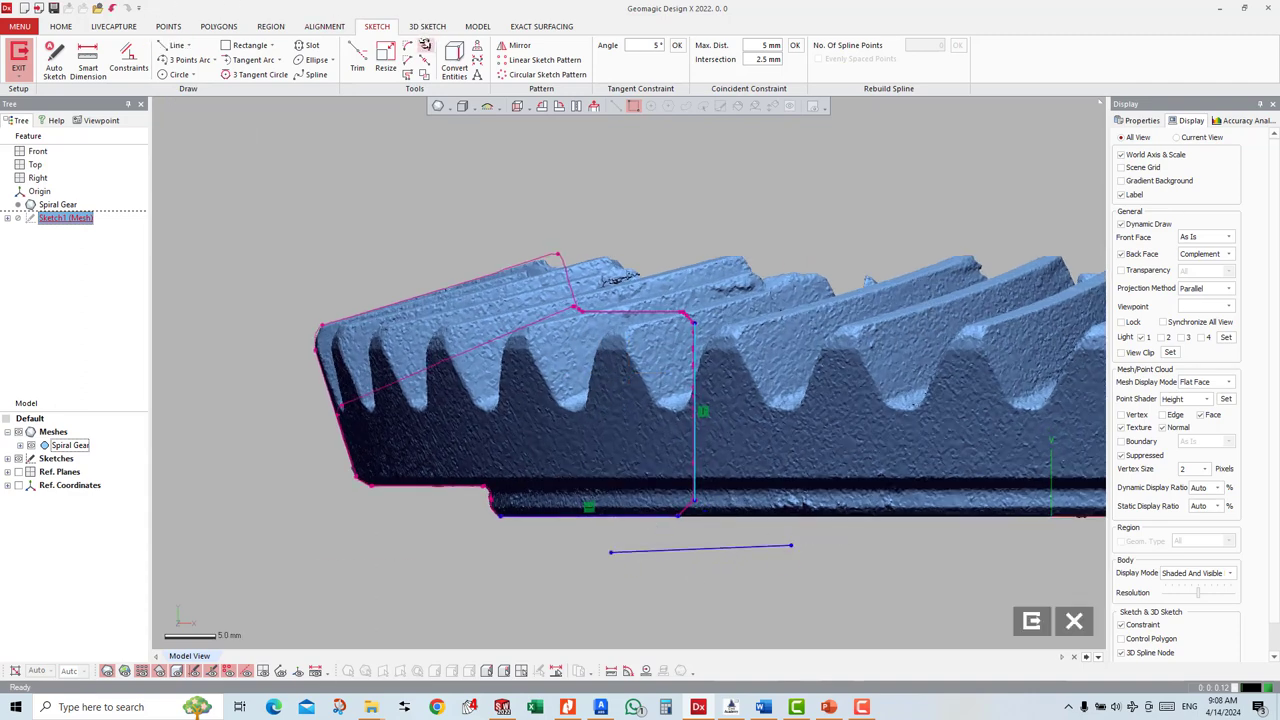
Step: Extend the right edge line and bottom line so they meet the lower line
click(425, 47)
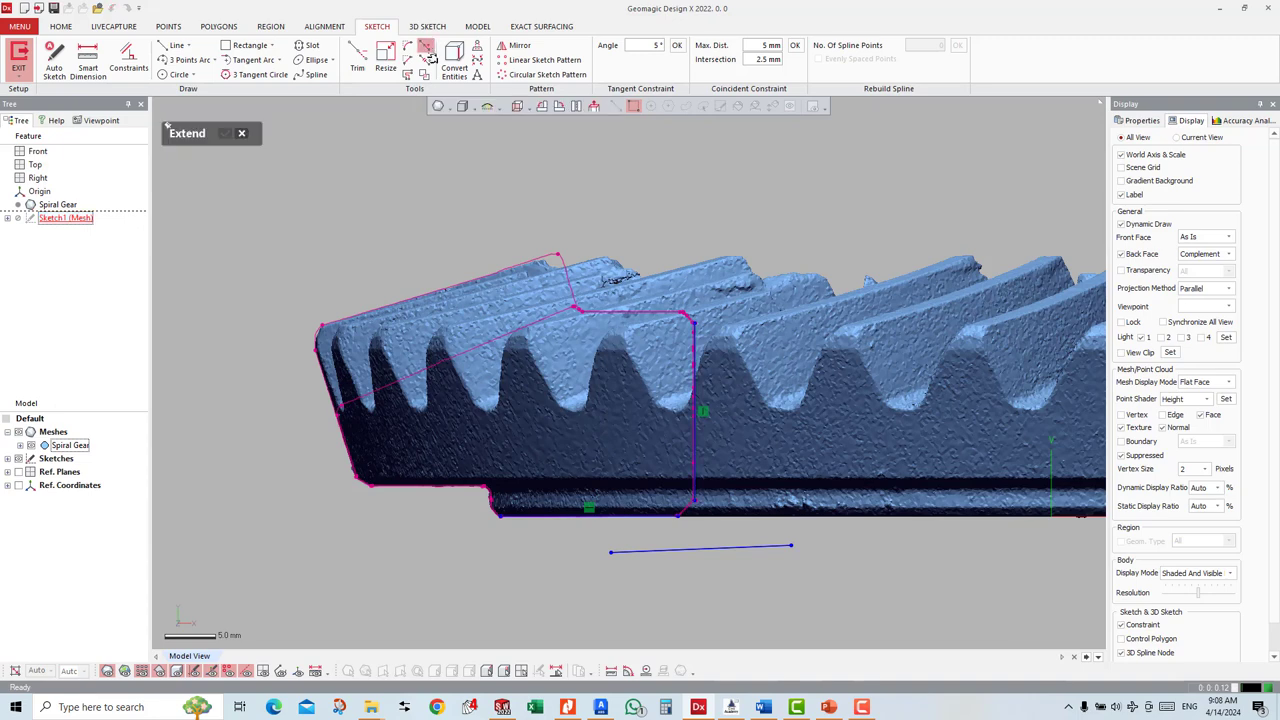
click(696, 412)
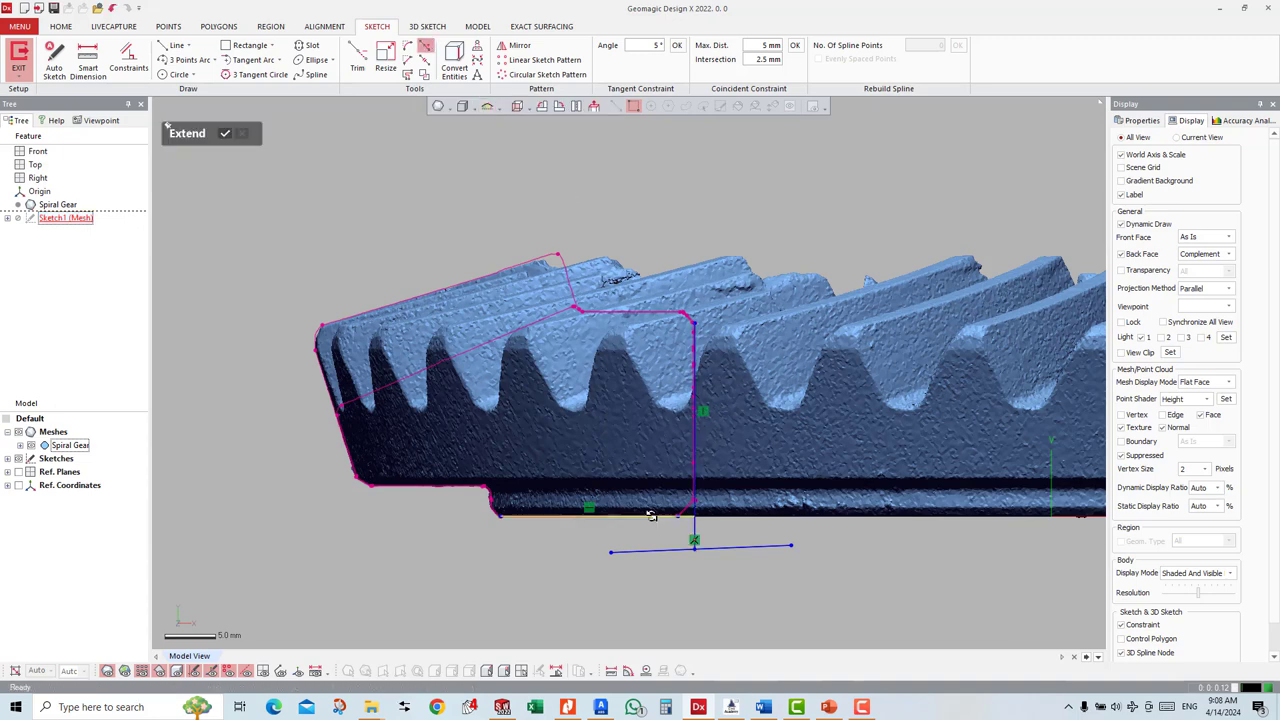
click(651, 515)
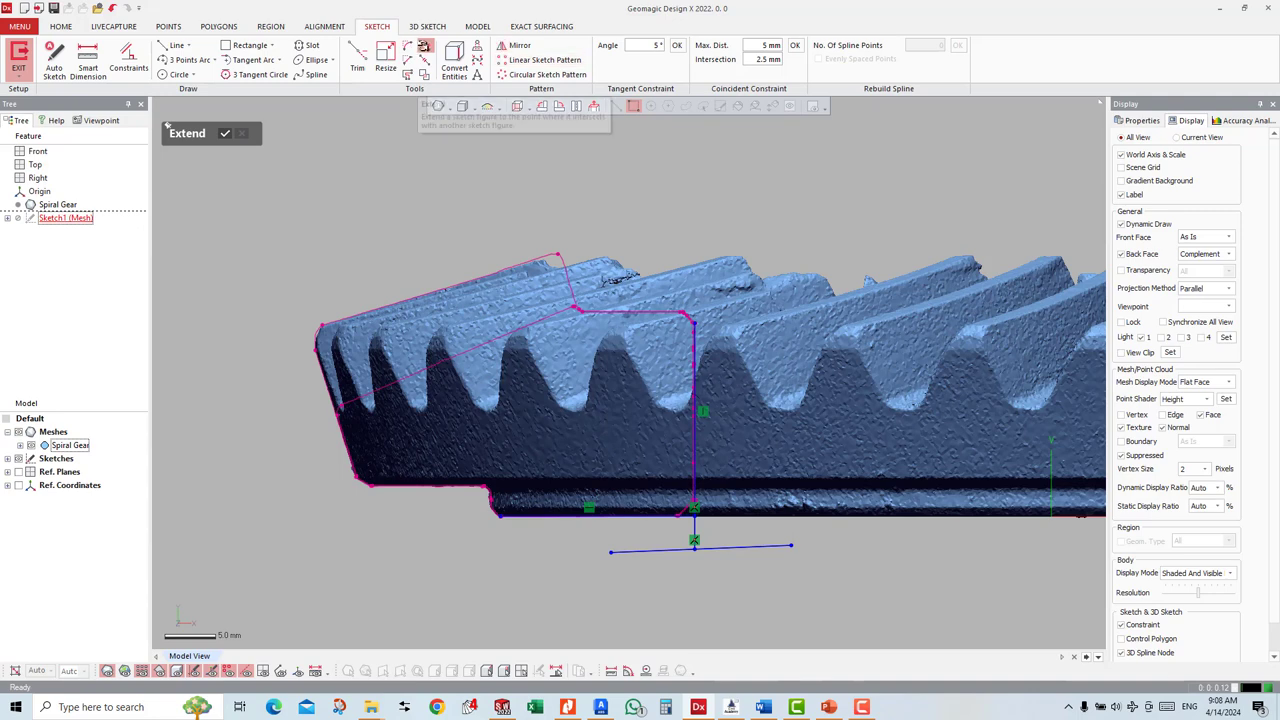
click(425, 47)
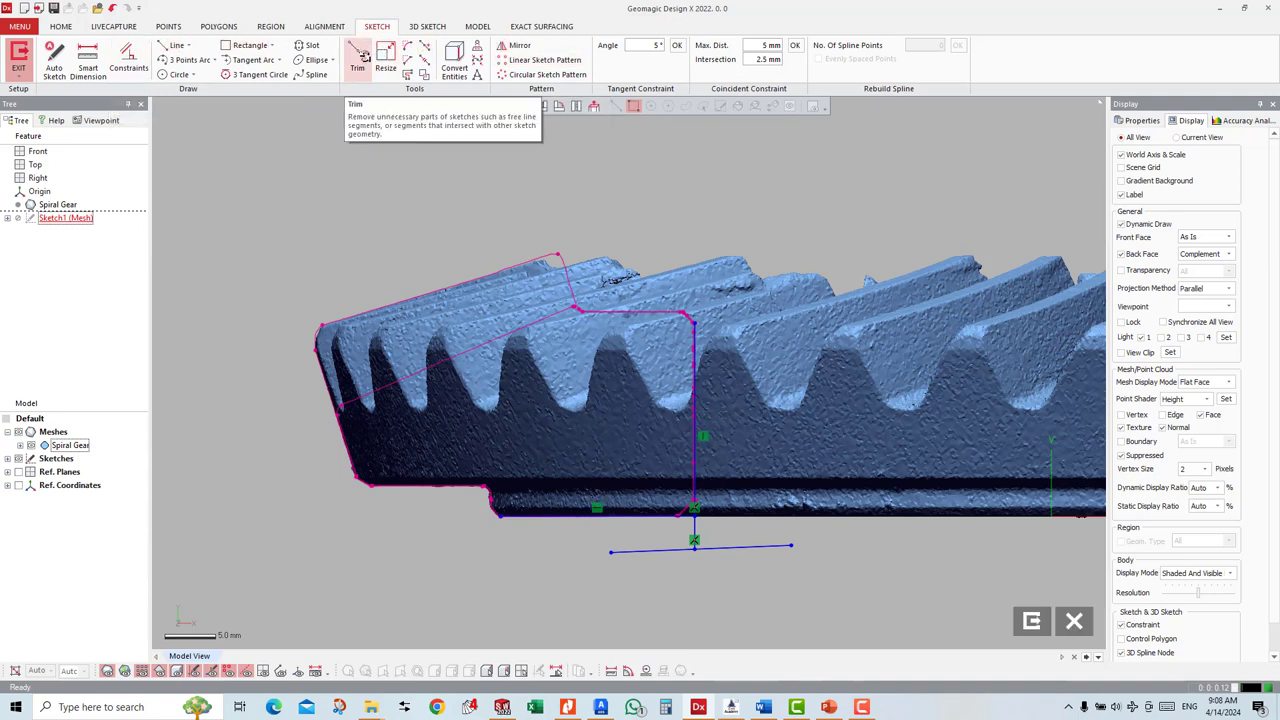
Step: Trim away the leftover lower horizontal line segments below the profile
click(357, 57)
click(696, 532)
click(707, 547)
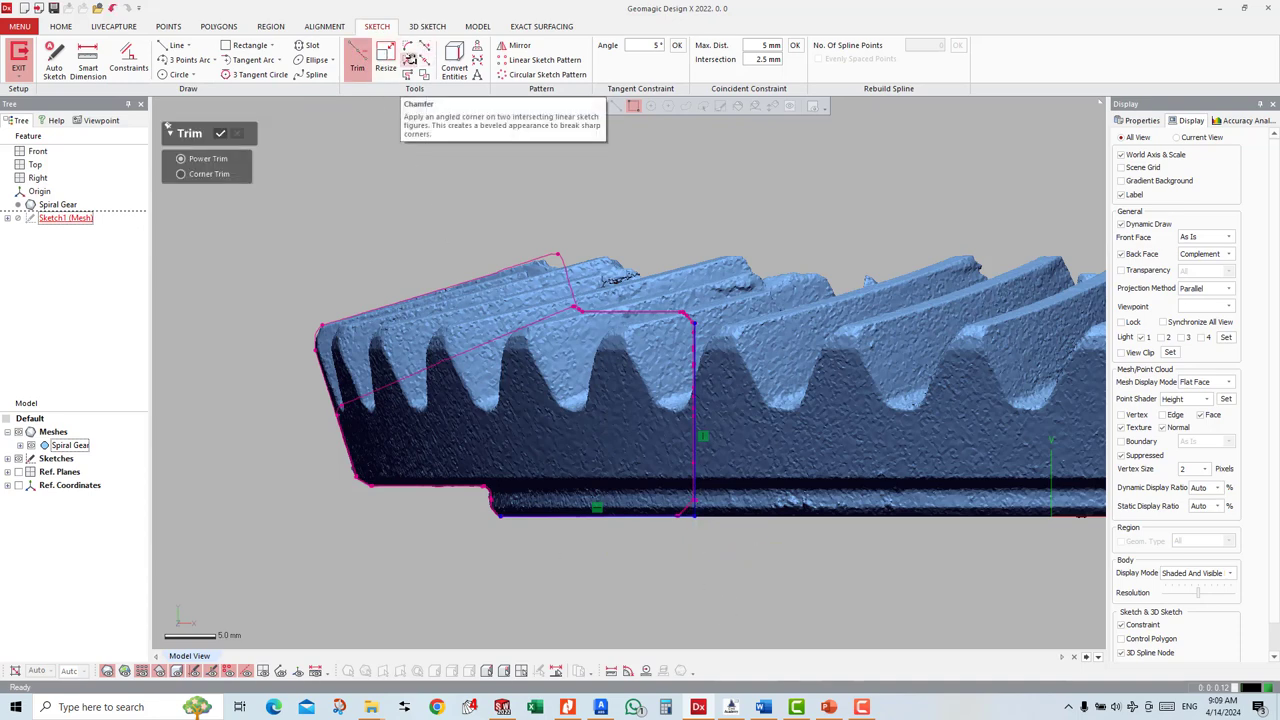
Step: Chamfer the profile's lower-right corner and hide the scanned mesh
click(410, 60)
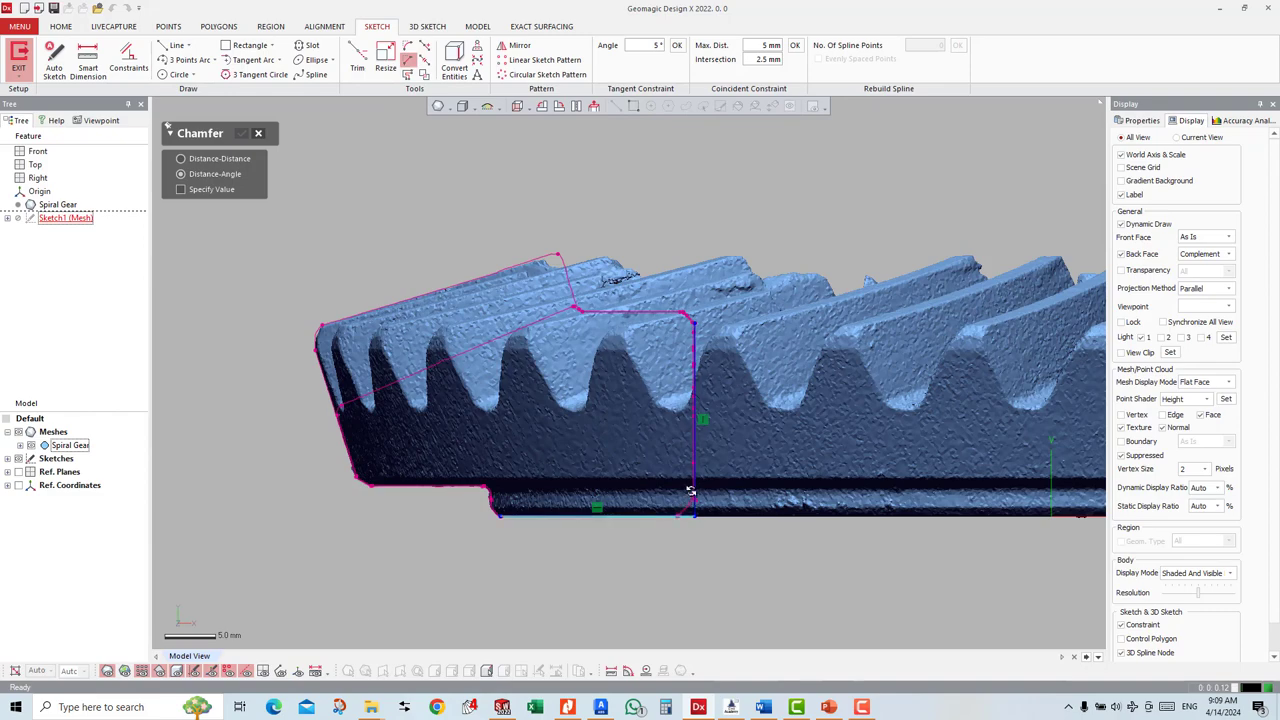
click(695, 490)
scroll(700, 485, up, 1)
scroll(715, 475, up, 2)
scroll(735, 465, up, 2)
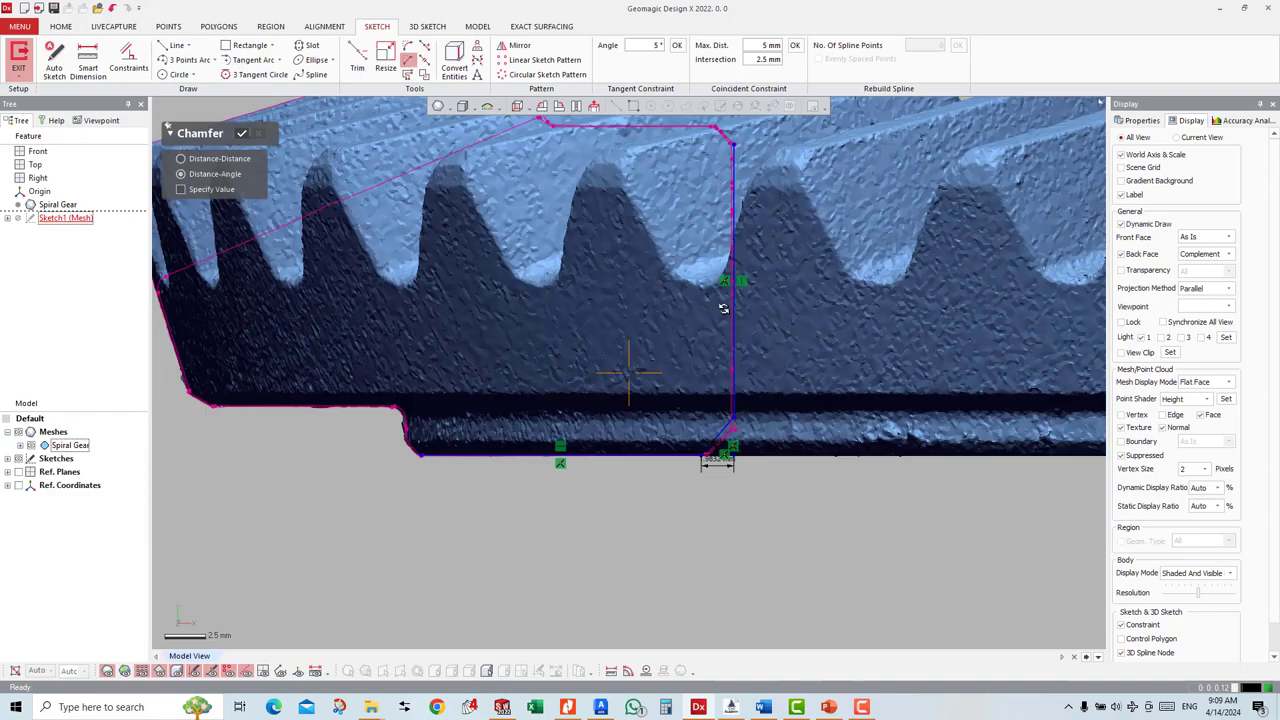
scroll(750, 455, up, 2)
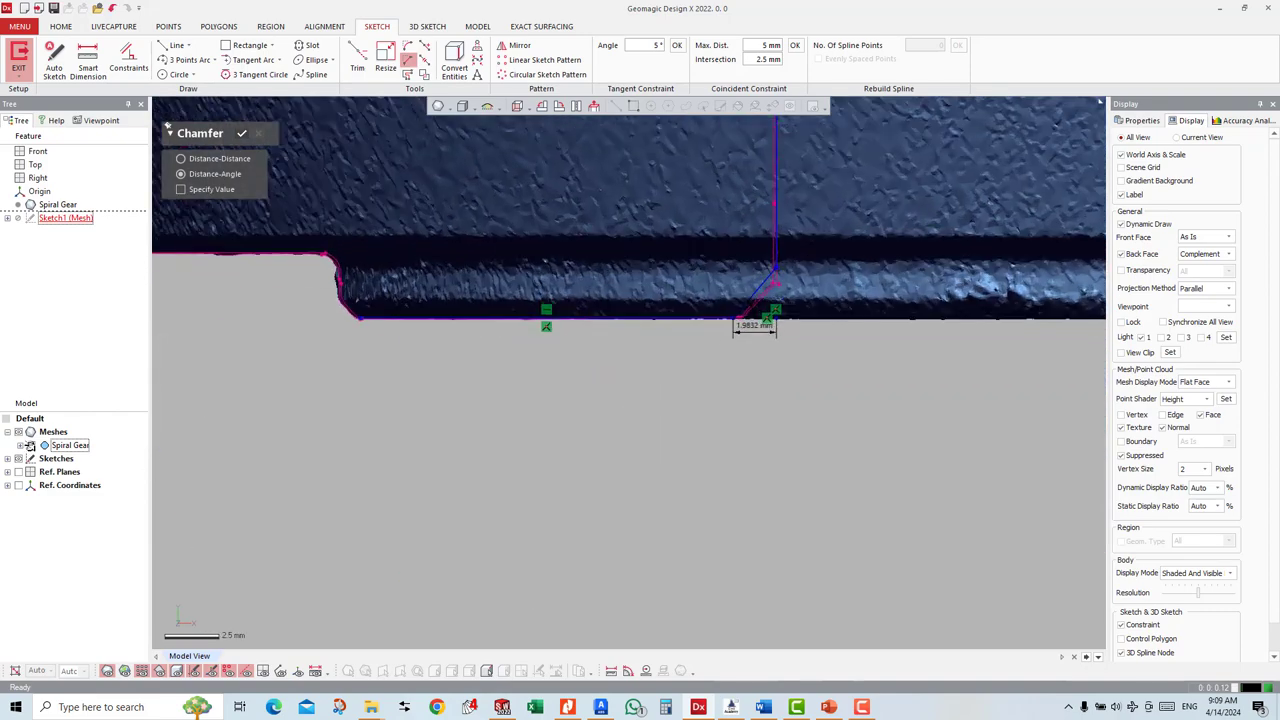
key(ctrl+1)
scroll(780, 270, up, 1)
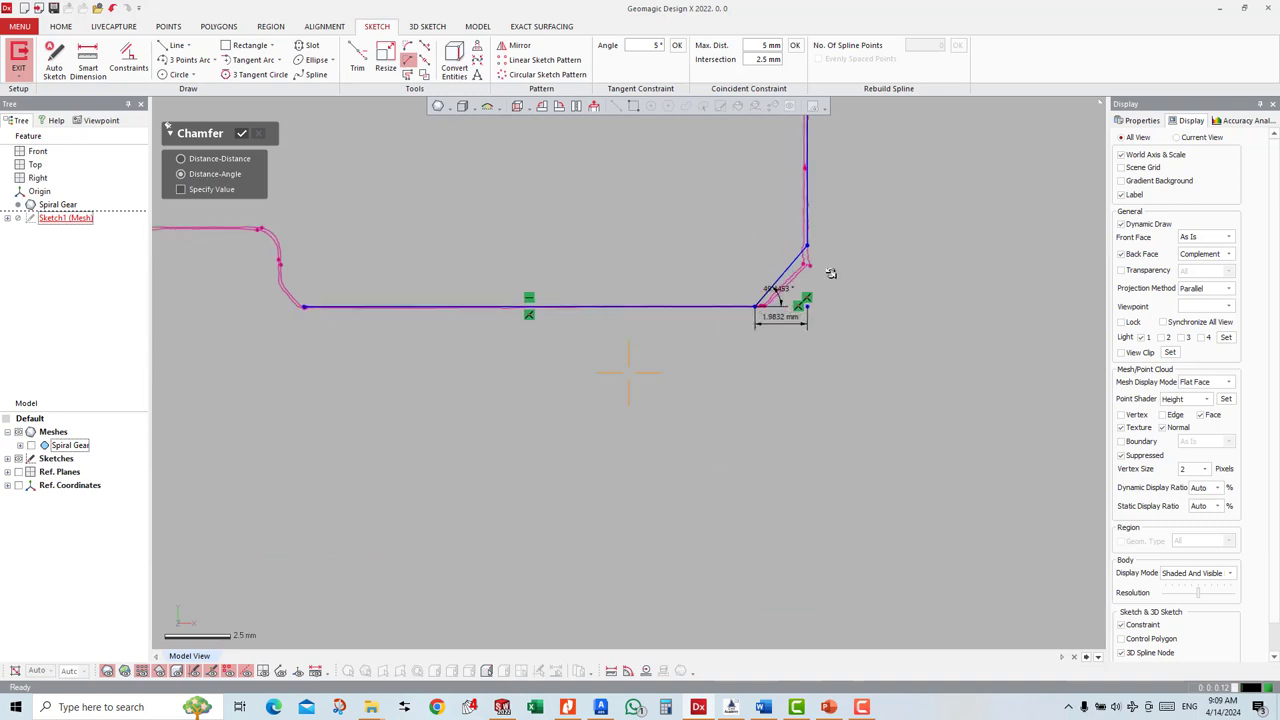
Step: Change the 1.9832 mm chamfer dimension to 1 mm and zoom out to the whole sketch
double_click(781, 317)
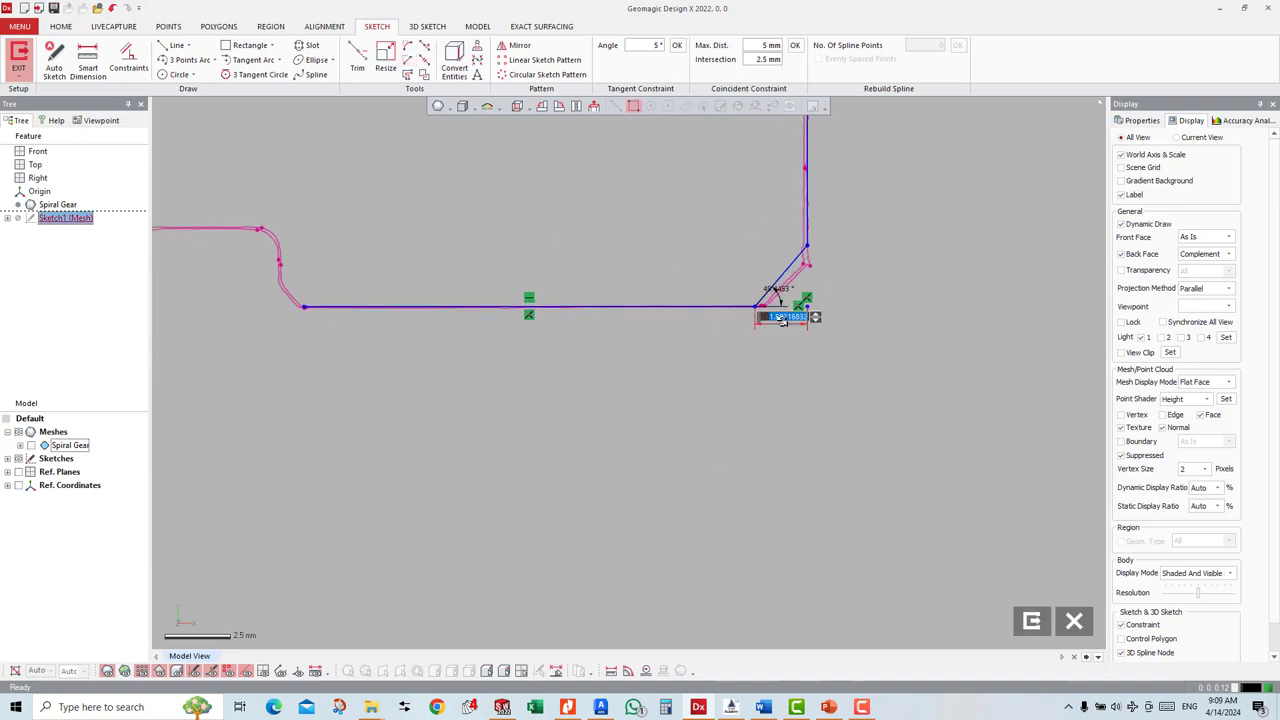
key(Return)
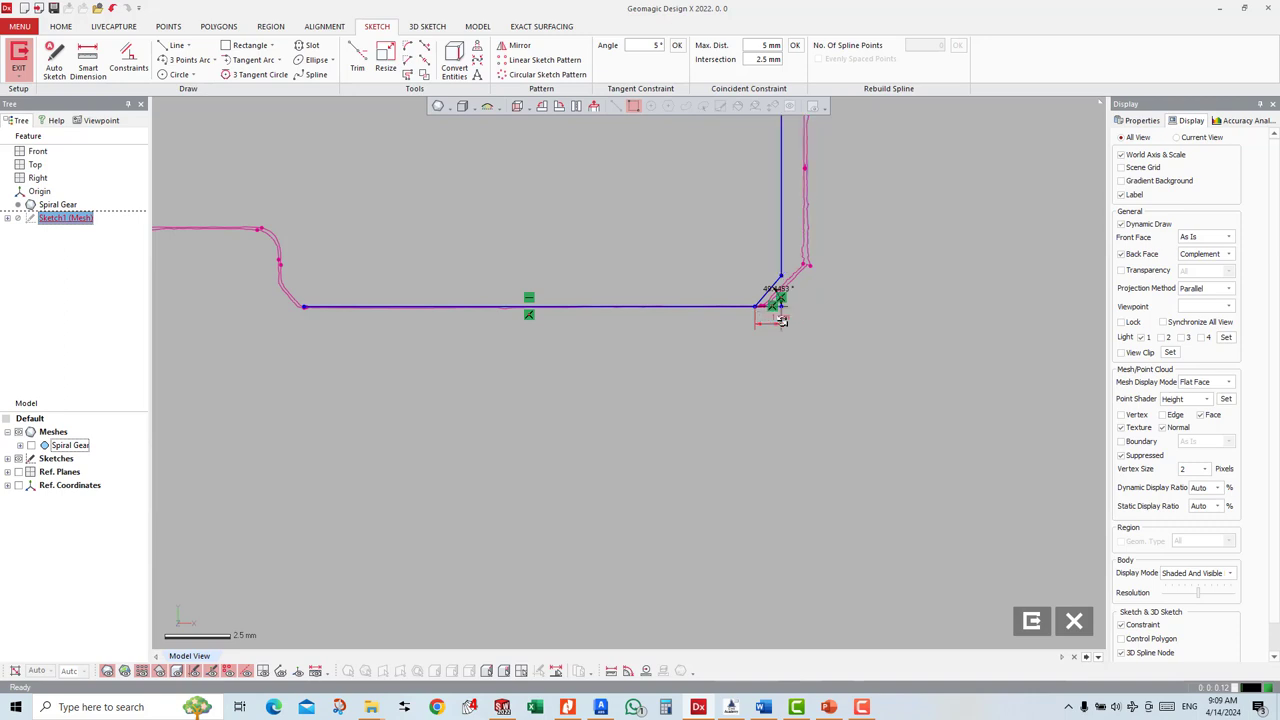
key(ctrl+z)
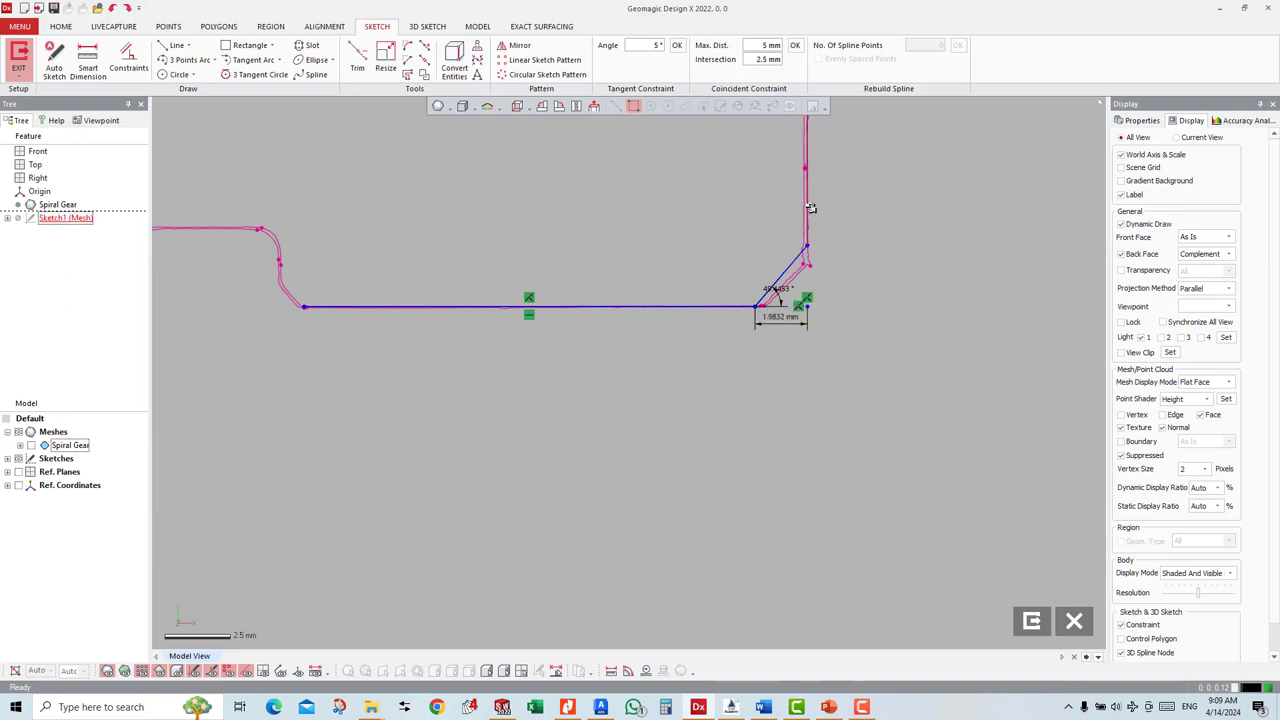
right_click(811, 208)
click(873, 180)
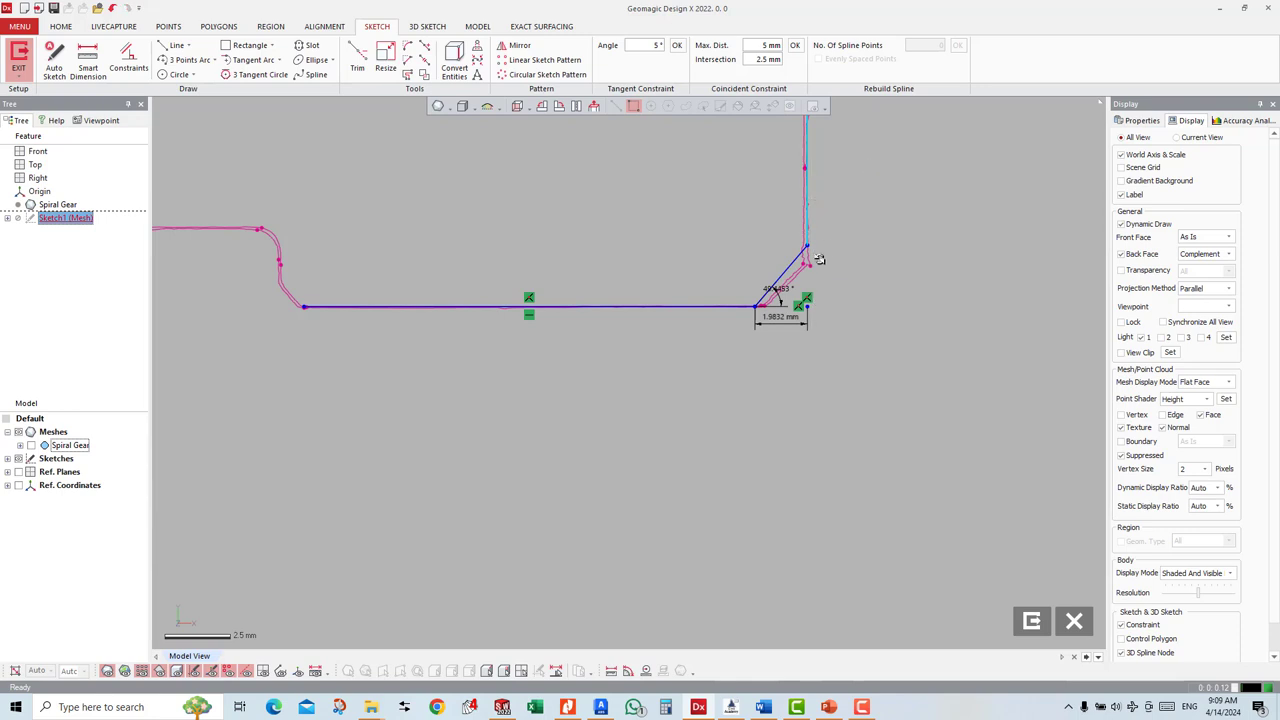
double_click(780, 318)
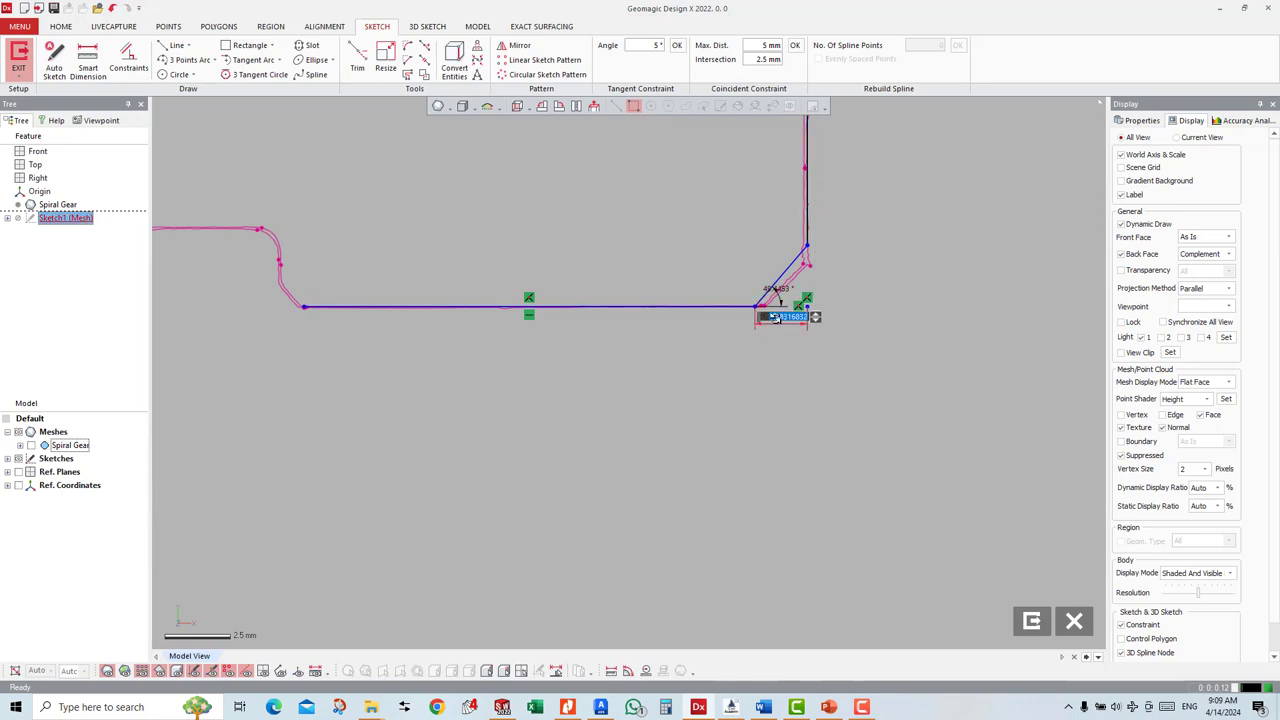
text(1)
key(Return)
double_click(797, 320)
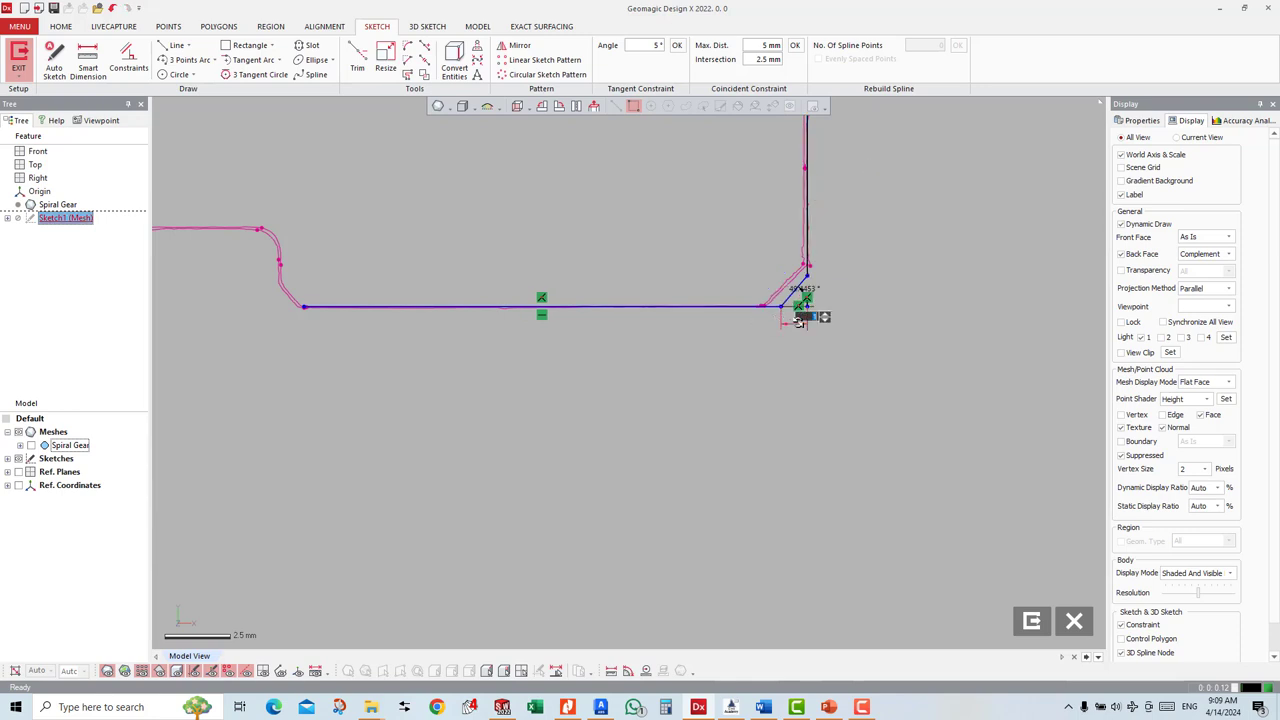
scroll(625, 366, down, 1)
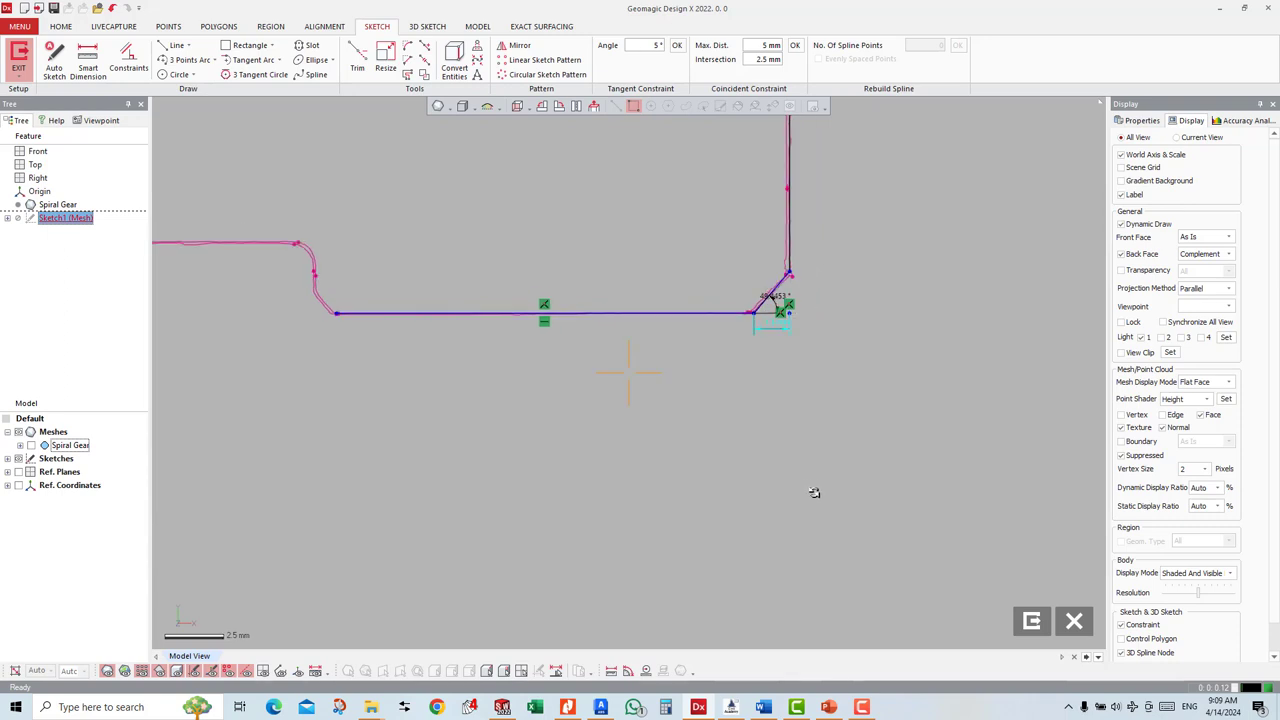
scroll(630, 366, down, 2)
scroll(635, 368, down, 2)
Step: Fit a line to the section's top segment and constrain it horizontal
scroll(656, 180, up, 1)
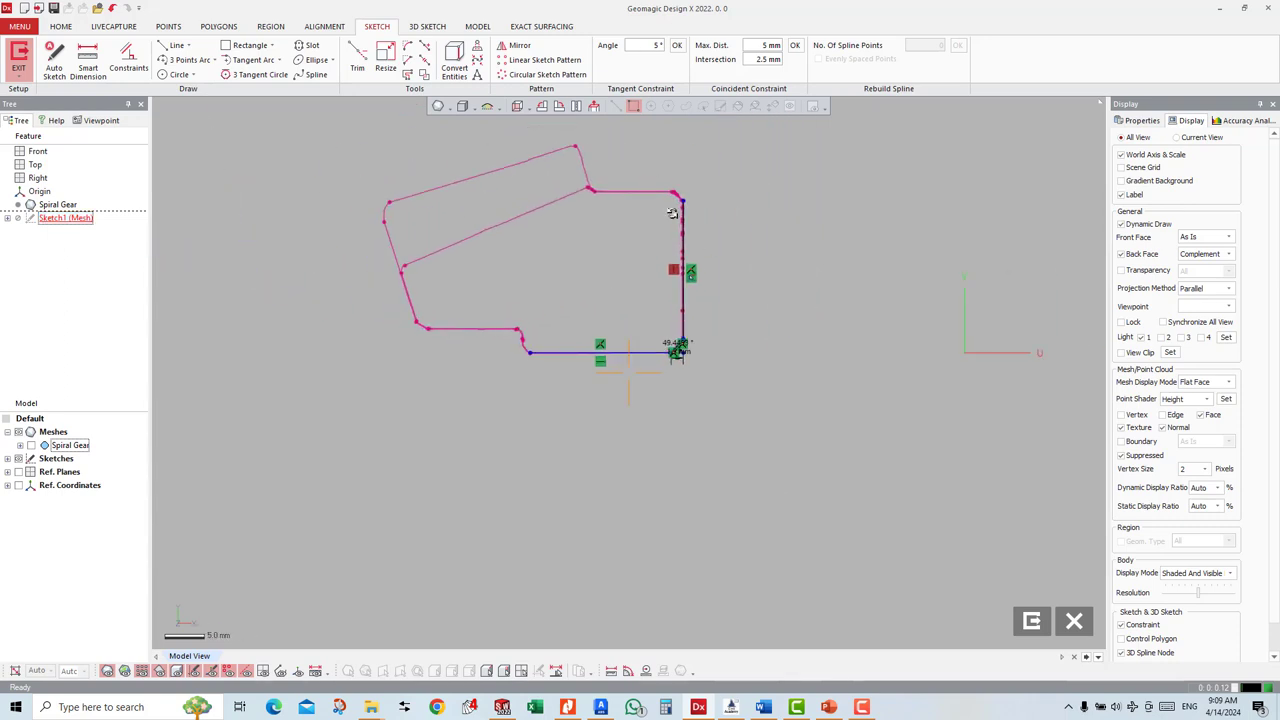
scroll(677, 208, up, 1)
scroll(688, 386, up, 1)
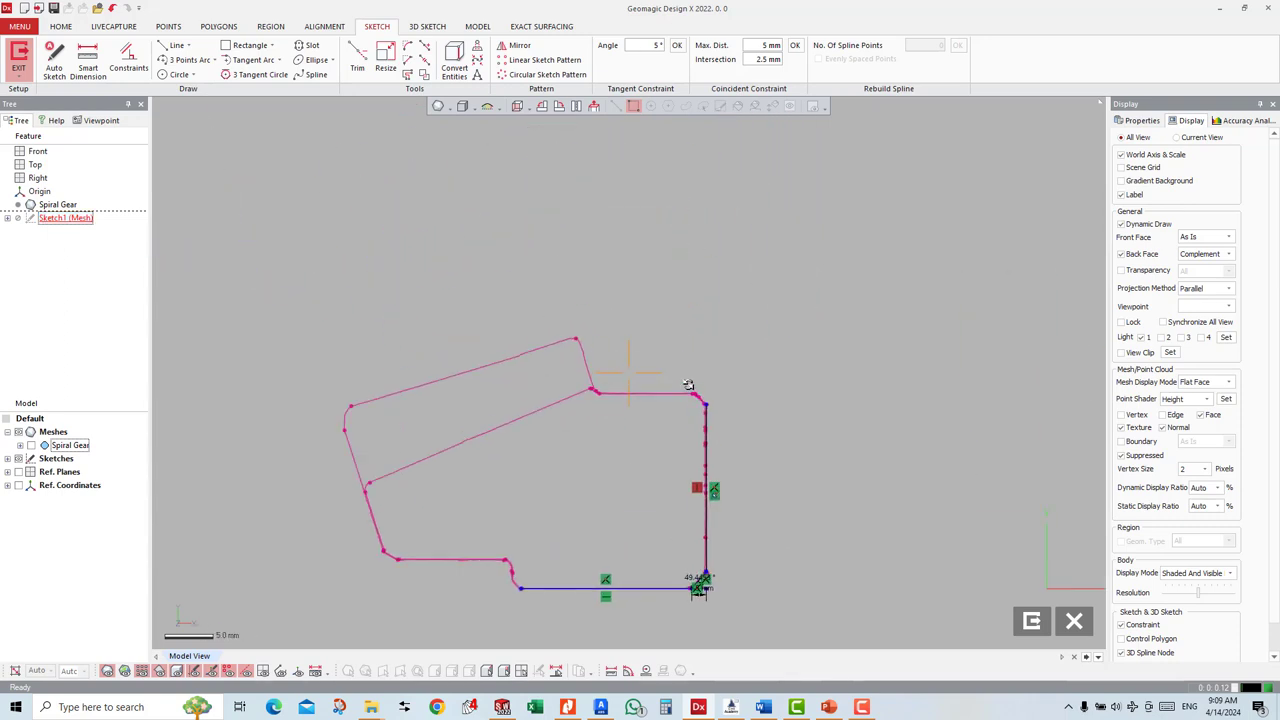
click(172, 45)
click(584, 397)
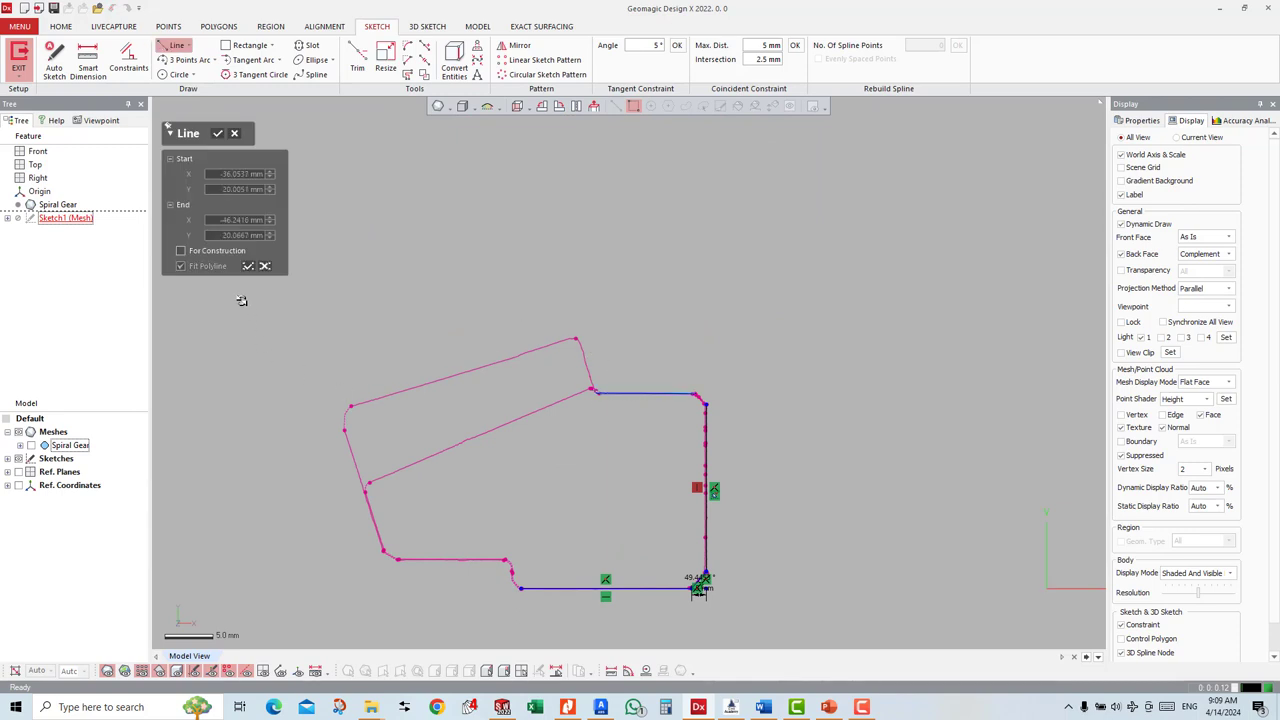
right_click(685, 395)
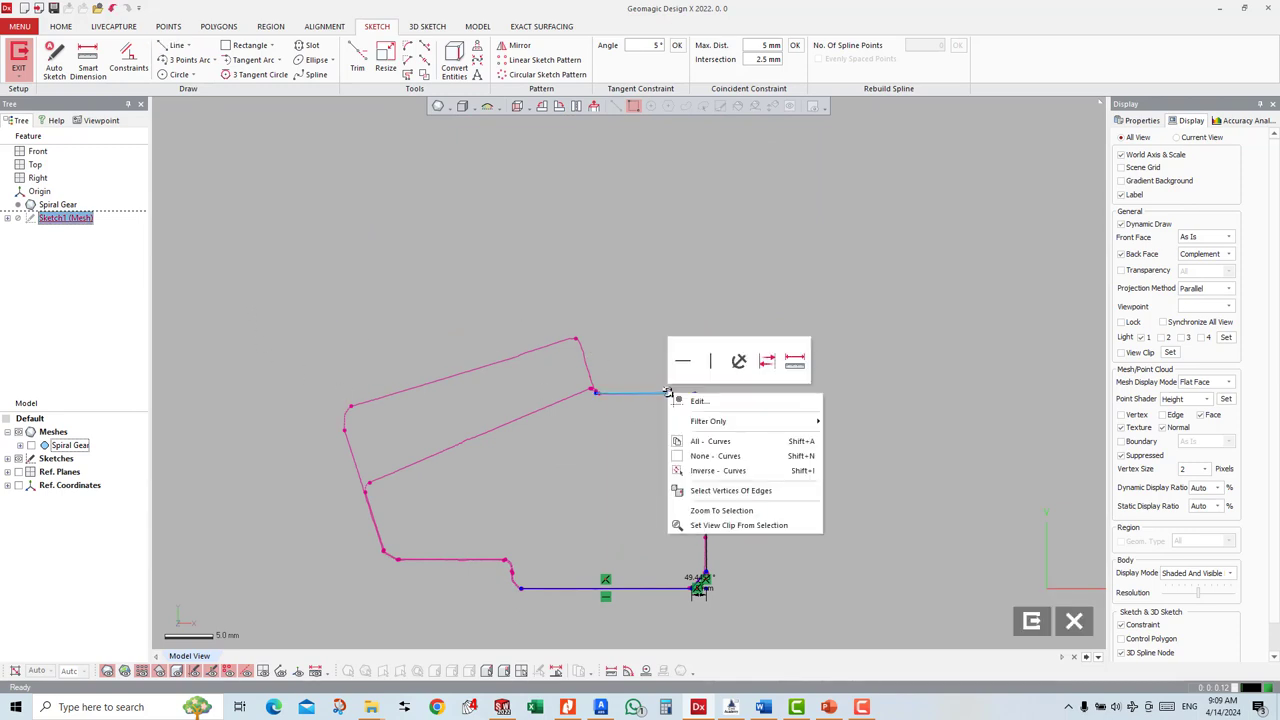
click(680, 361)
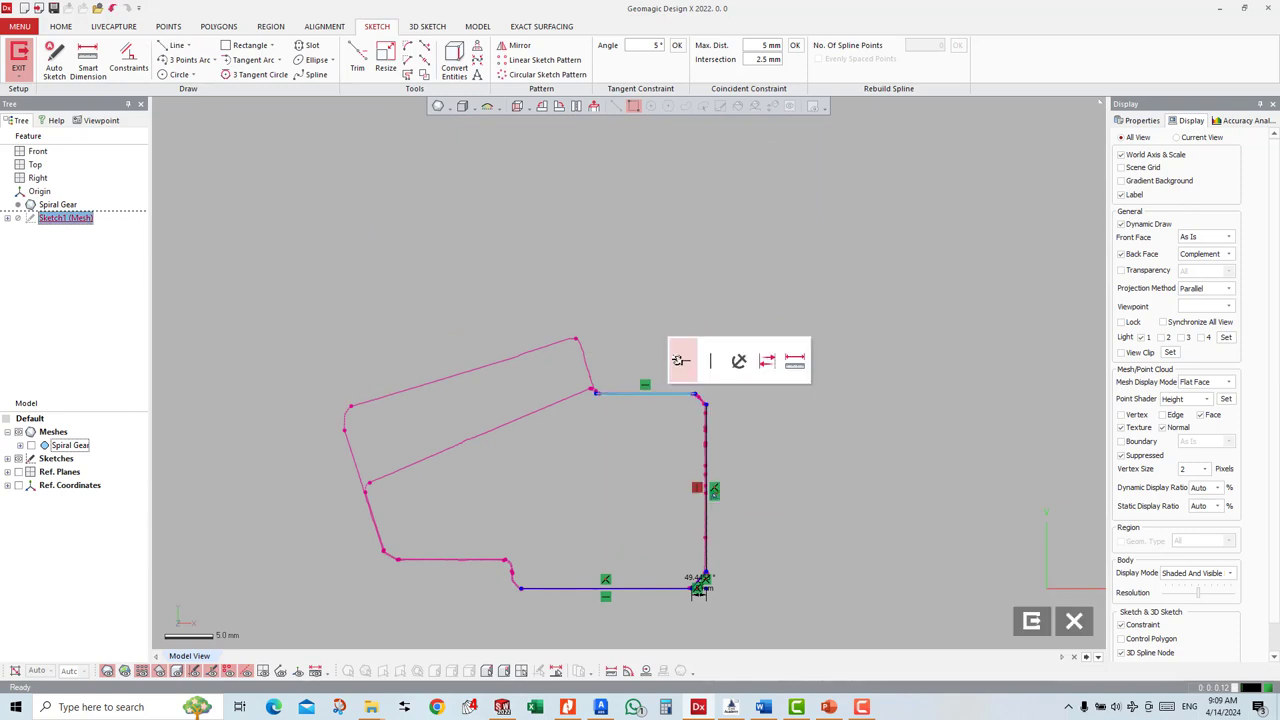
Step: Draw a diagonal line on the right and extend the top line to meet it
click(176, 45)
click(662, 303)
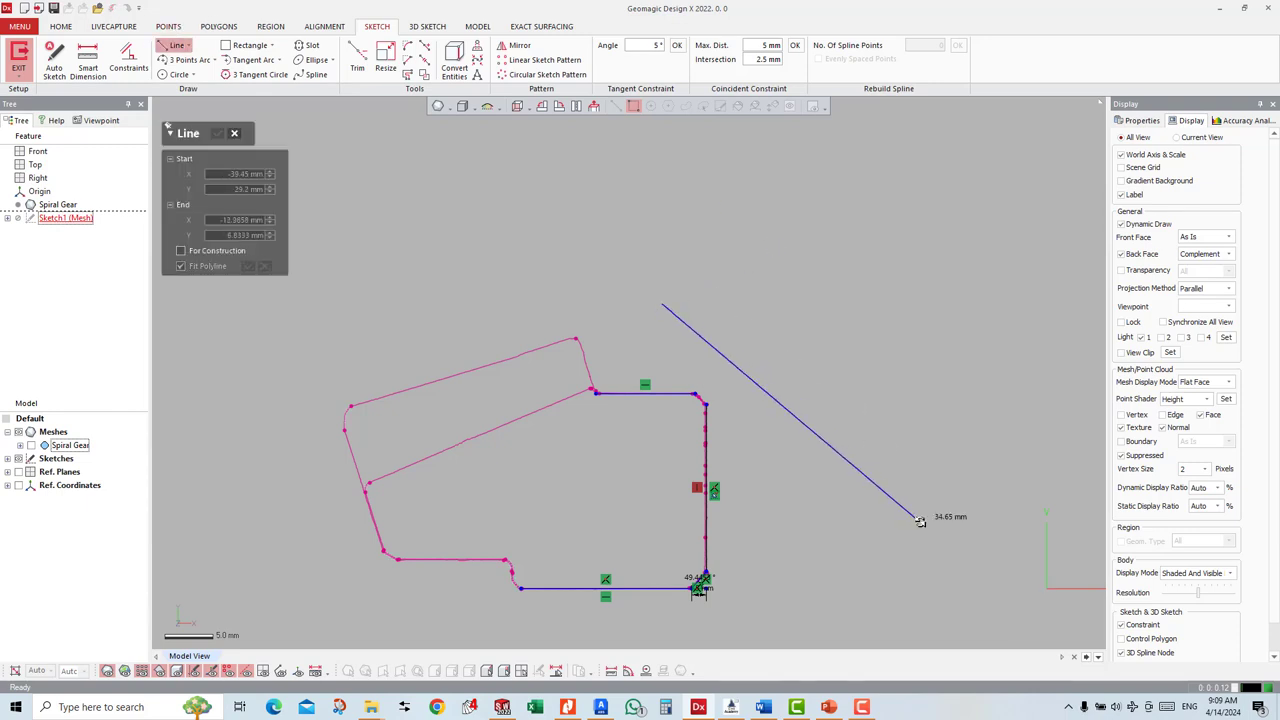
click(920, 521)
key(Escape)
click(425, 46)
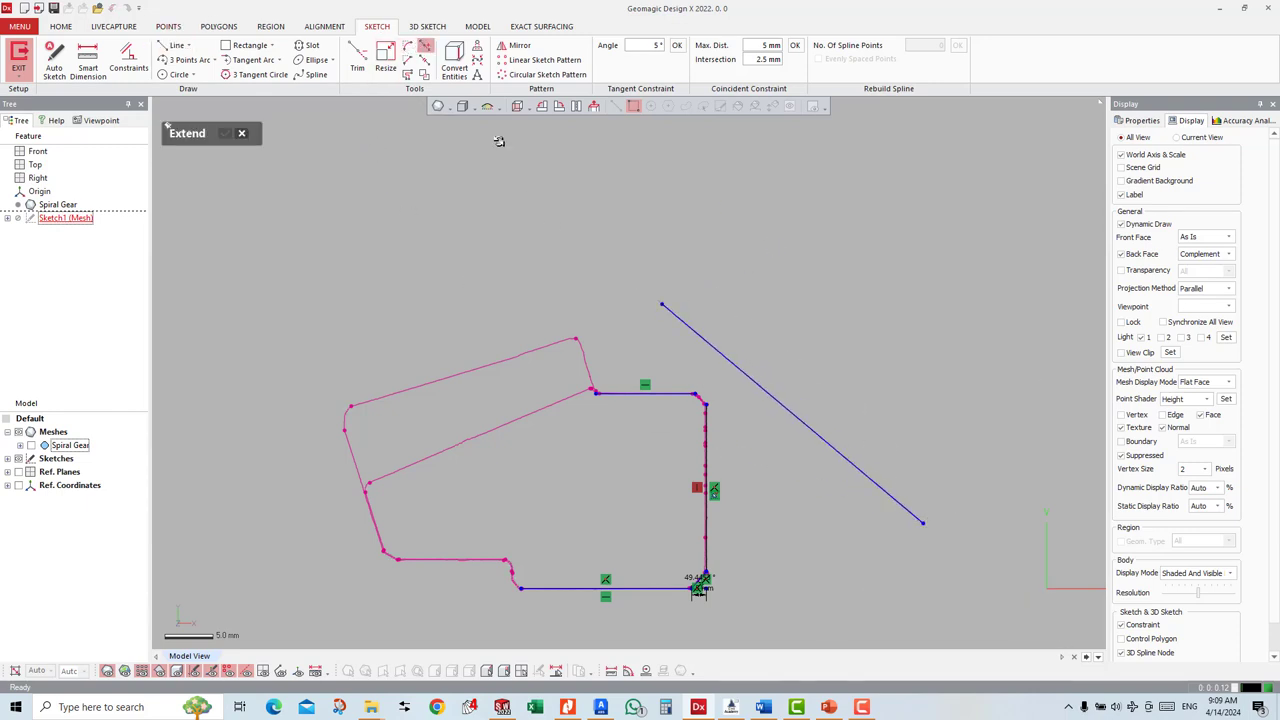
click(669, 393)
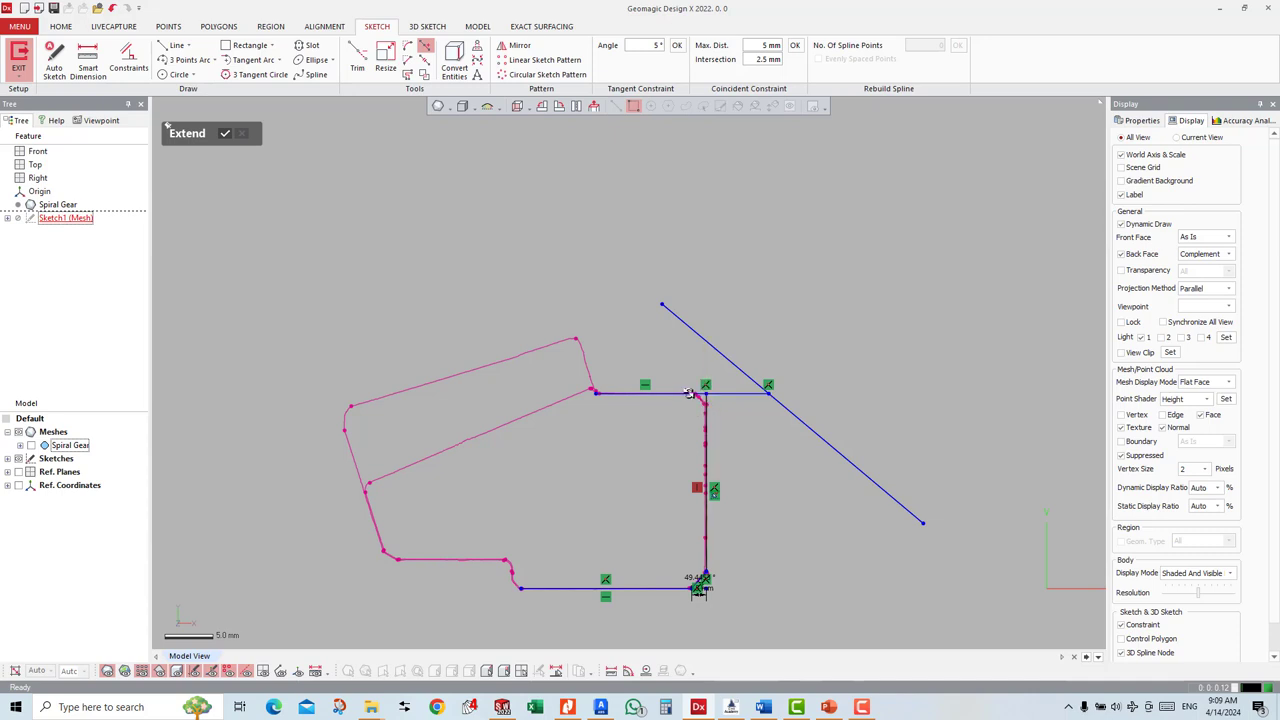
scroll(705, 405, up, 2)
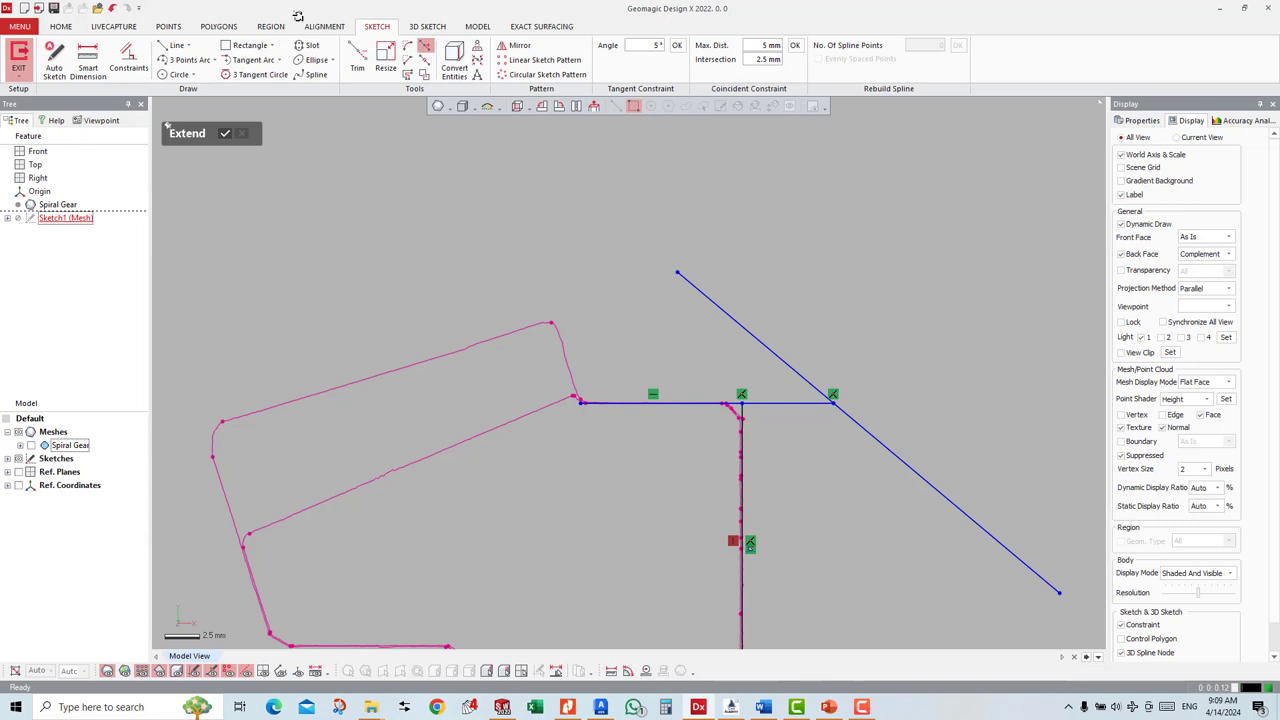
click(172, 45)
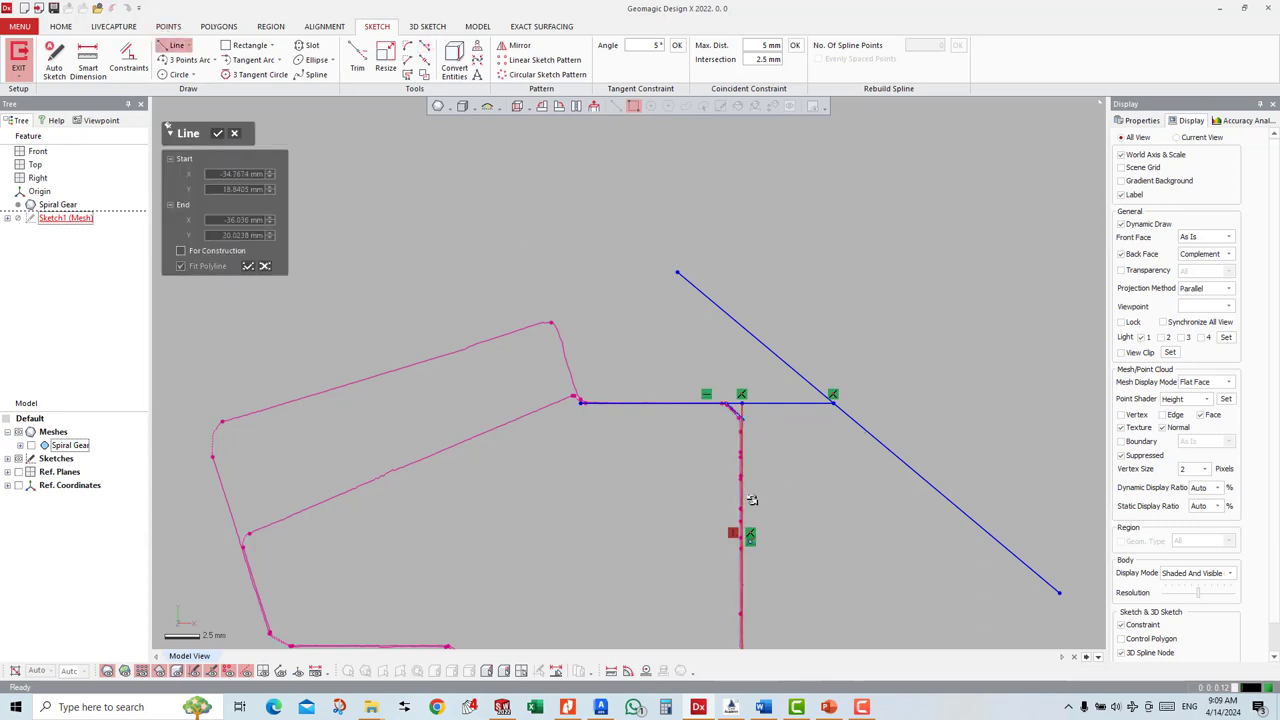
key(Escape)
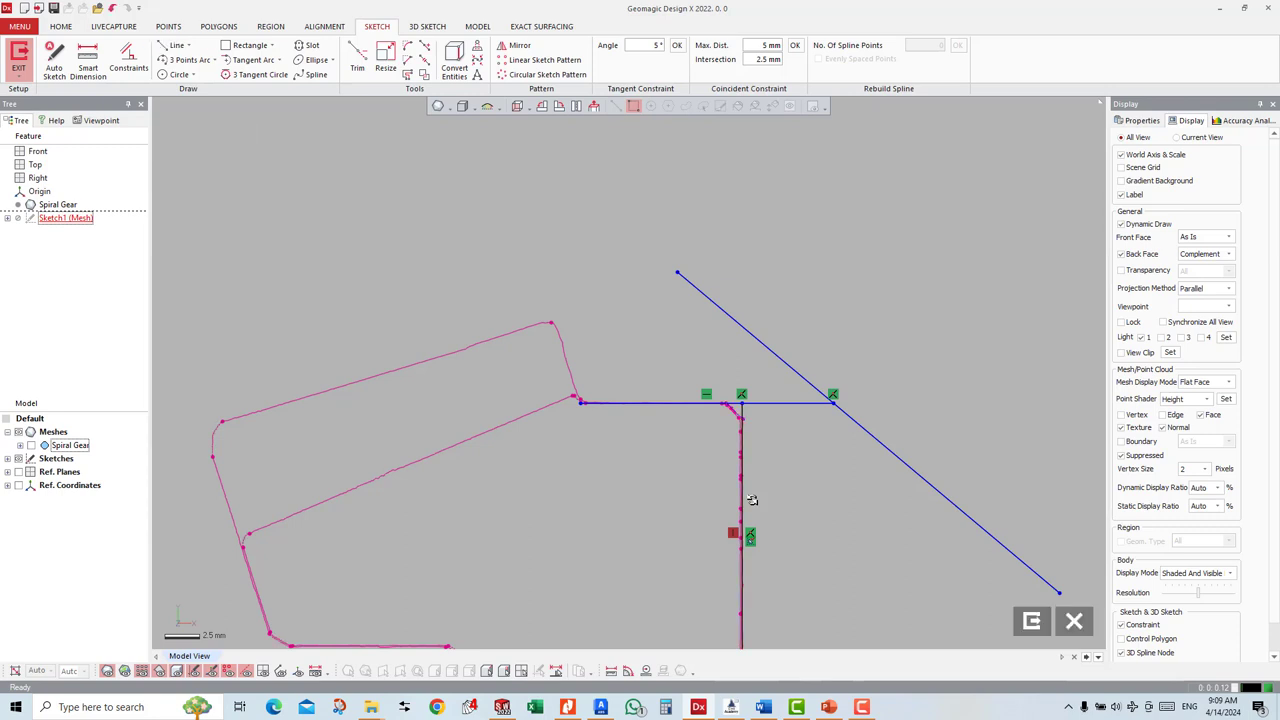
Step: Trim the top line's overhang past the vertical edge and chamfer the top-right corner
click(357, 58)
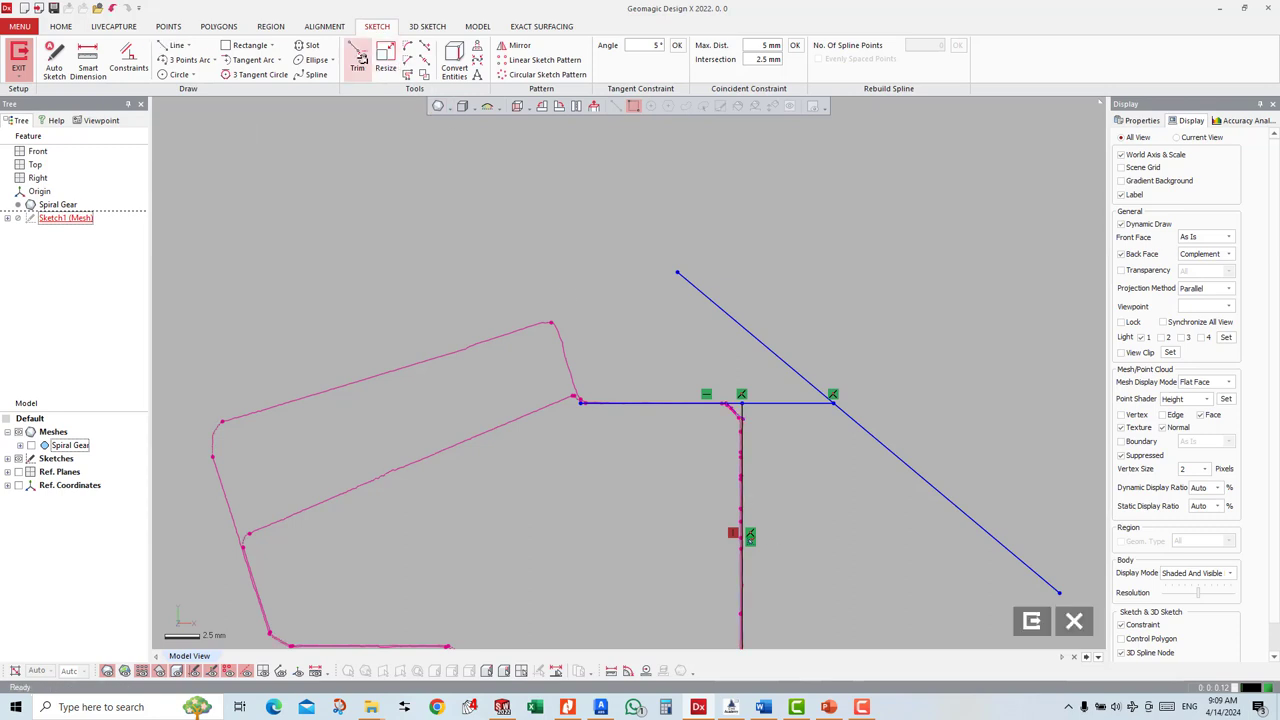
click(773, 405)
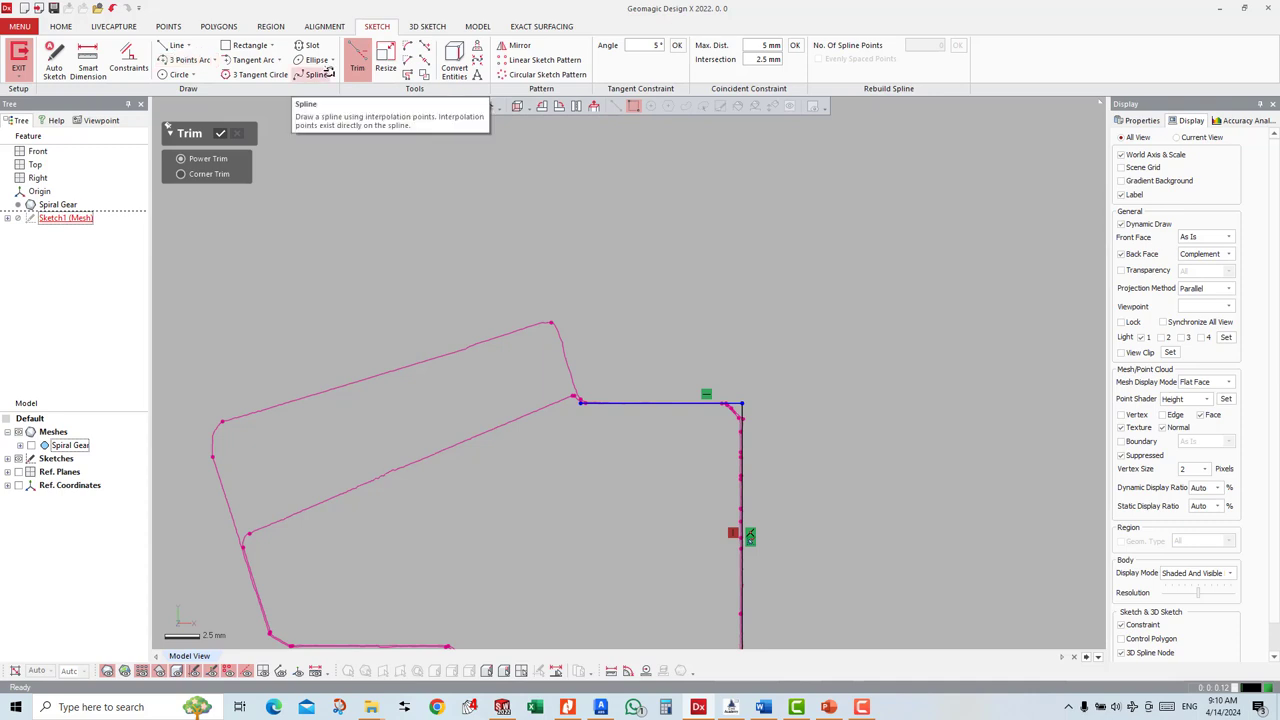
click(408, 60)
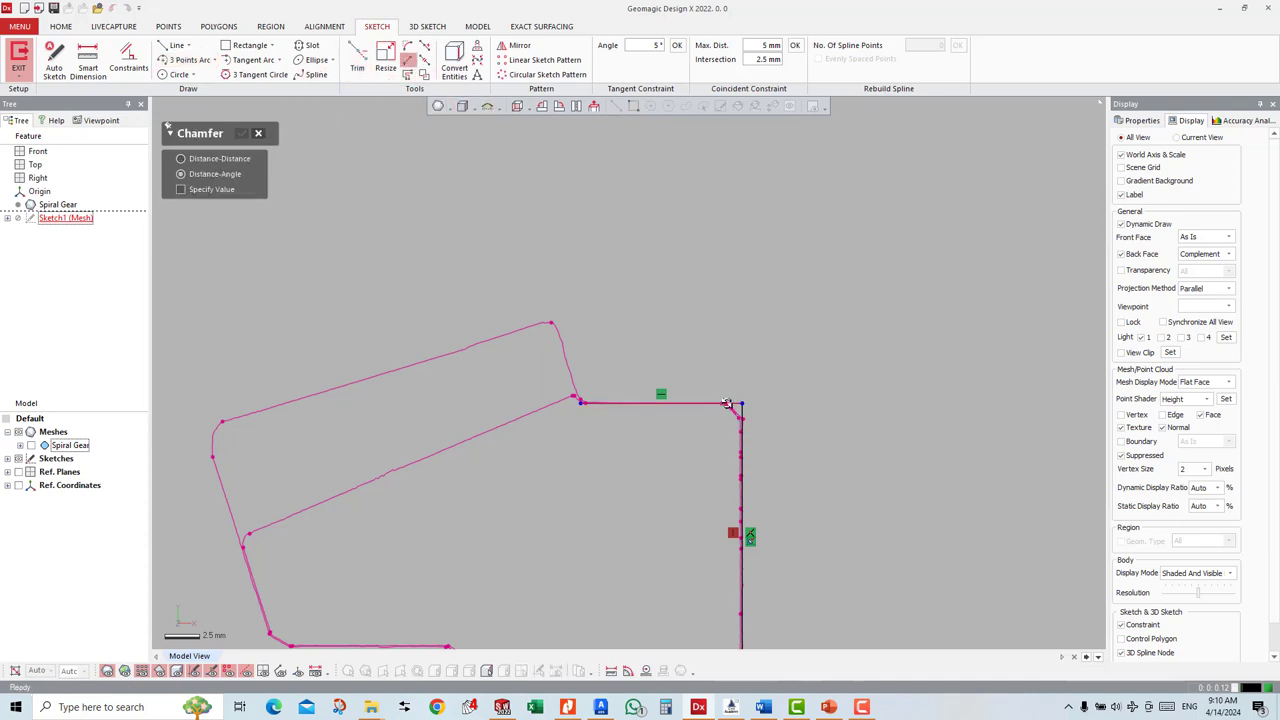
click(738, 422)
click(733, 424)
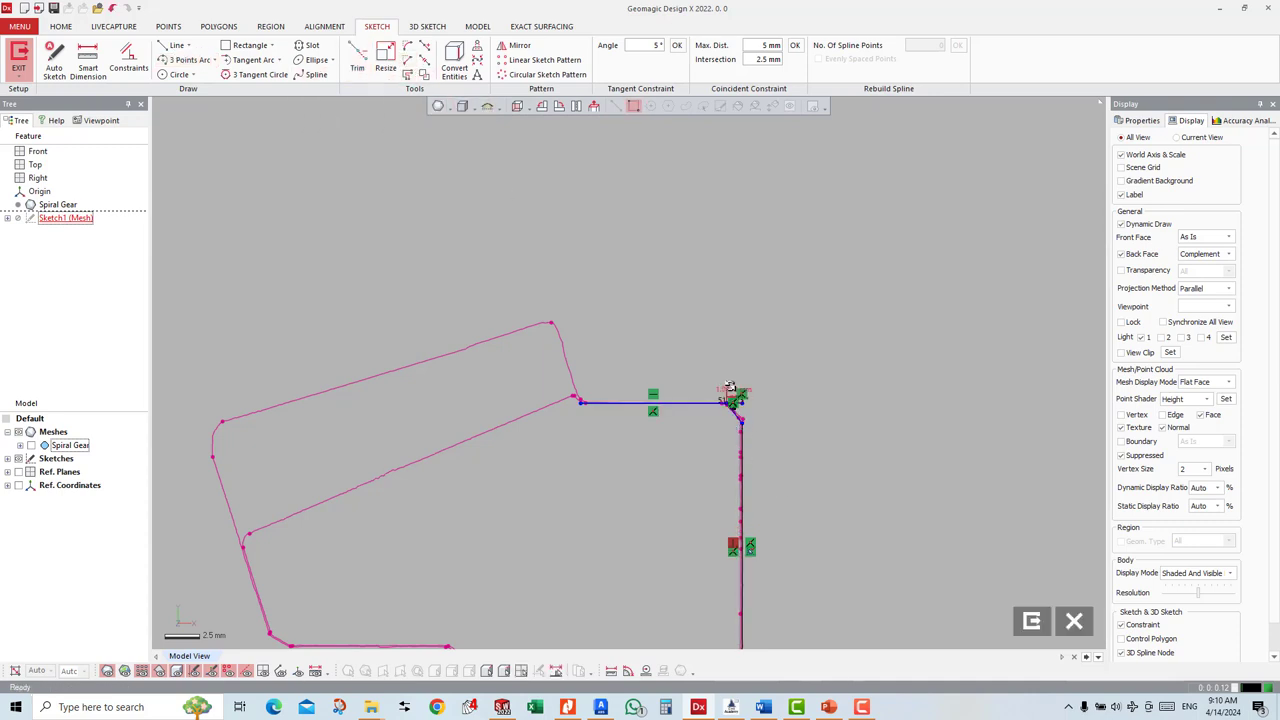
scroll(808, 370, up, 1)
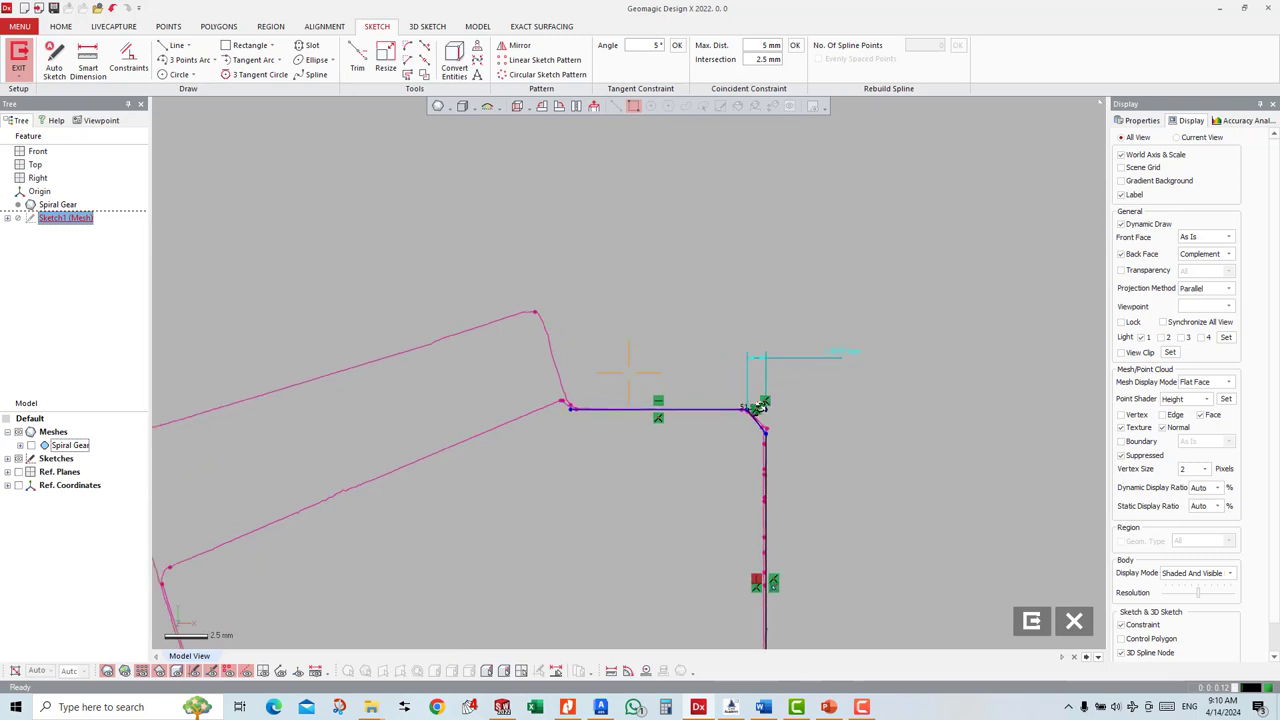
scroll(828, 408, up, 1)
scroll(818, 409, up, 1)
scroll(818, 409, up, 1)
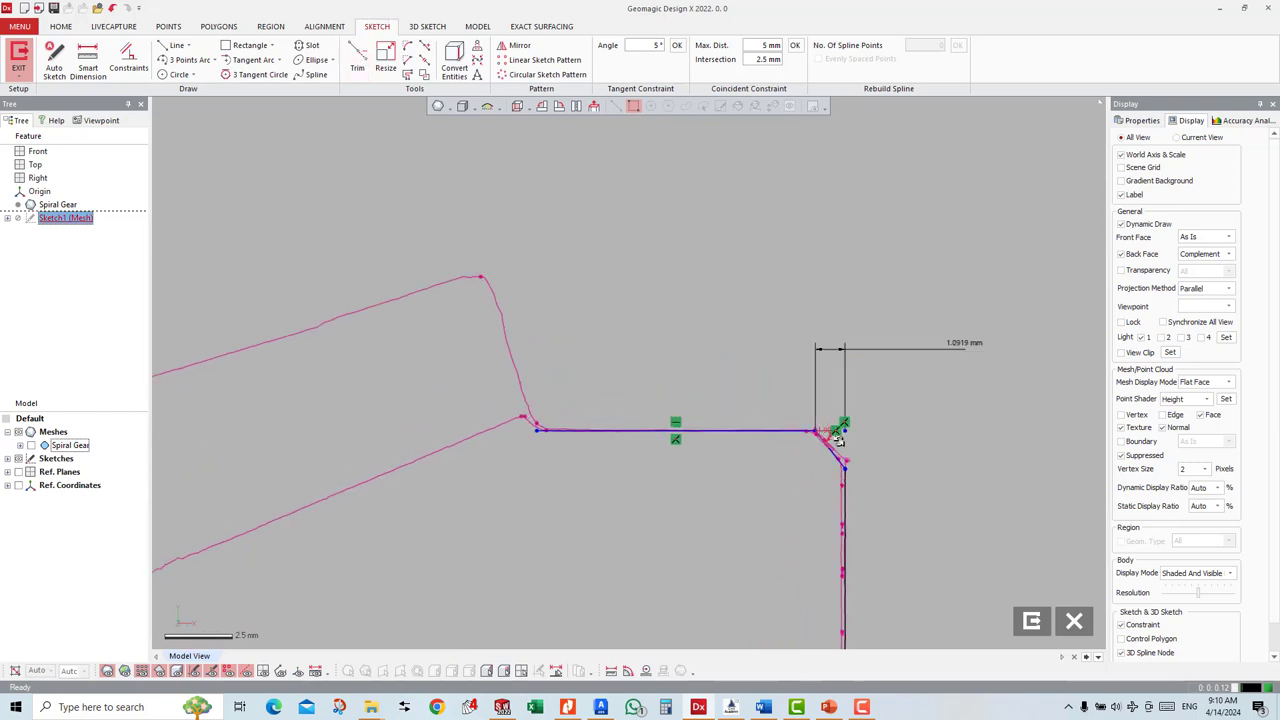
Step: Set the top chamfer's 1.0919 mm dimension to 1 mm
click(848, 445)
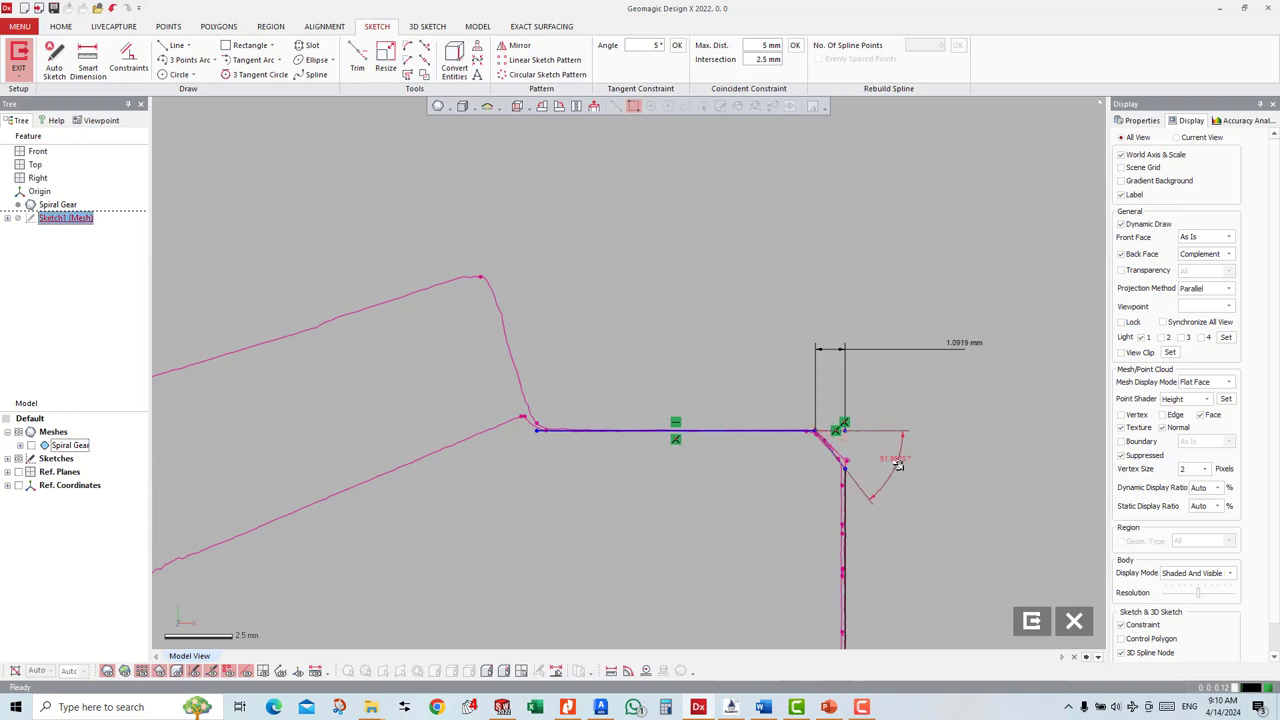
key(Escape)
click(968, 343)
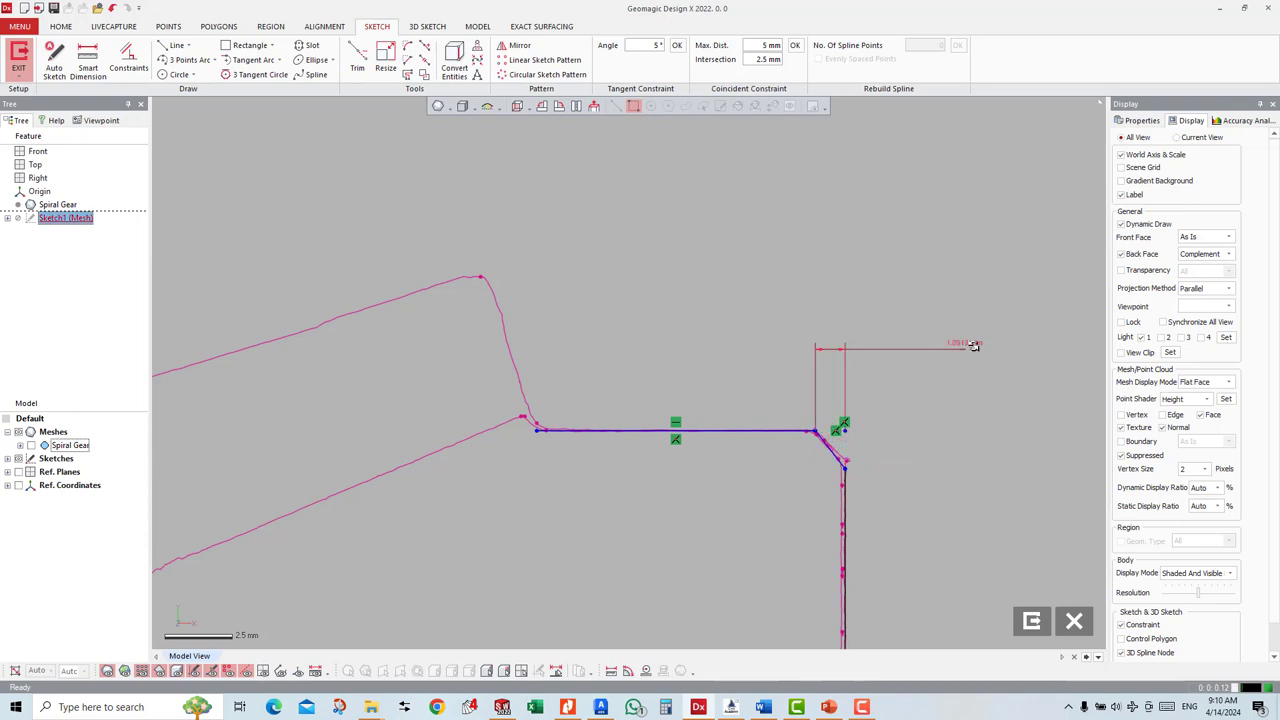
drag(972, 345, 967, 391)
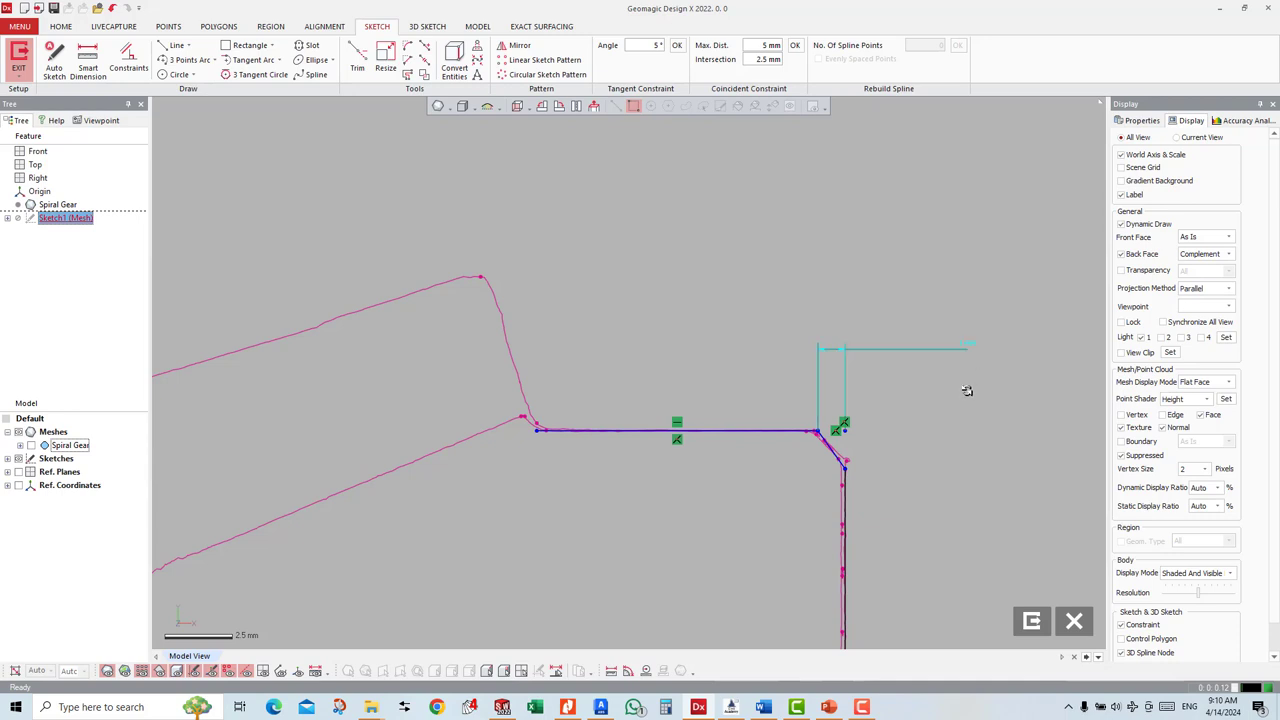
click(965, 407)
scroll(883, 426, down, 1)
Step: Fit a line to the lower-left bottom edge and make it horizontal
scroll(700, 443, down, 2)
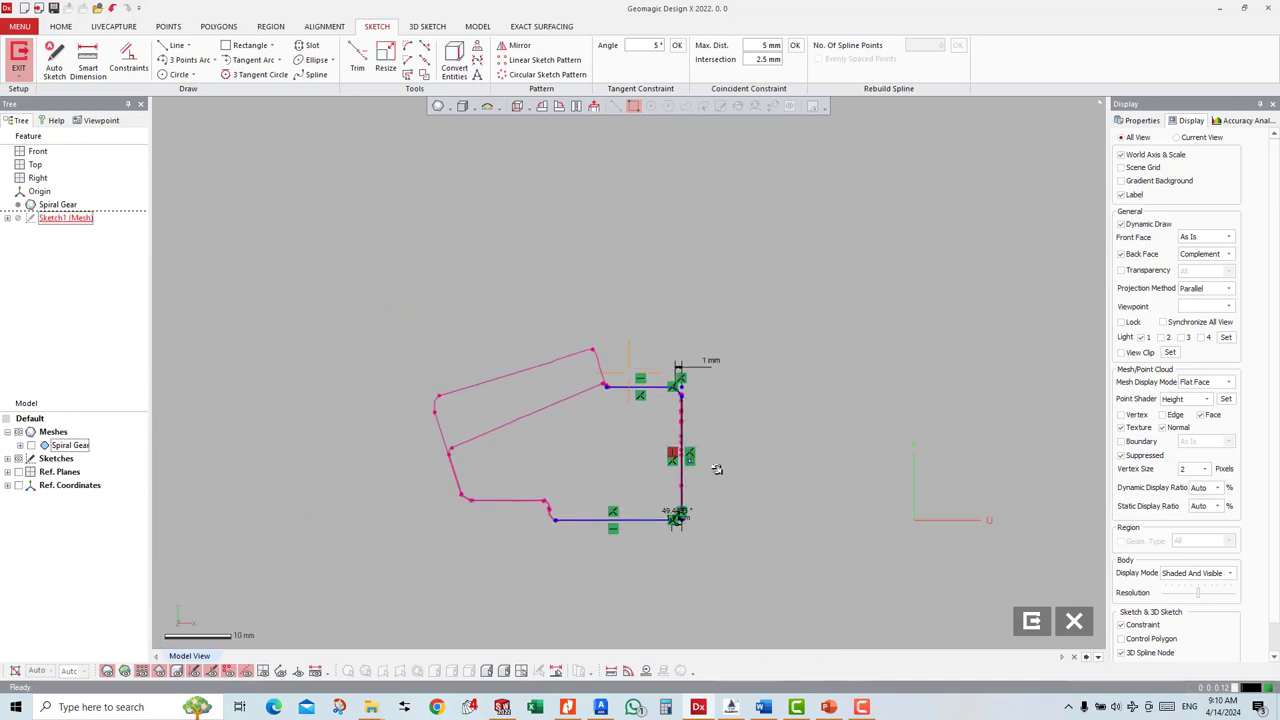
scroll(714, 466, down, 2)
scroll(510, 475, up, 2)
click(176, 45)
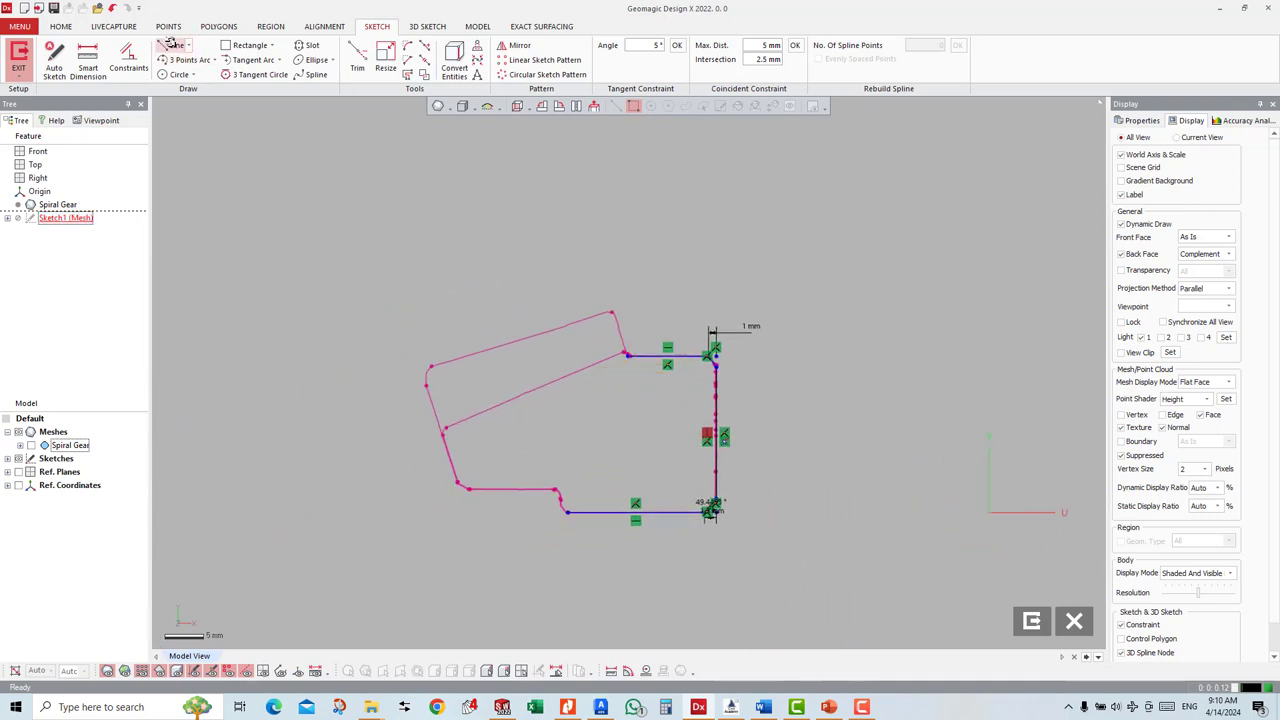
click(528, 489)
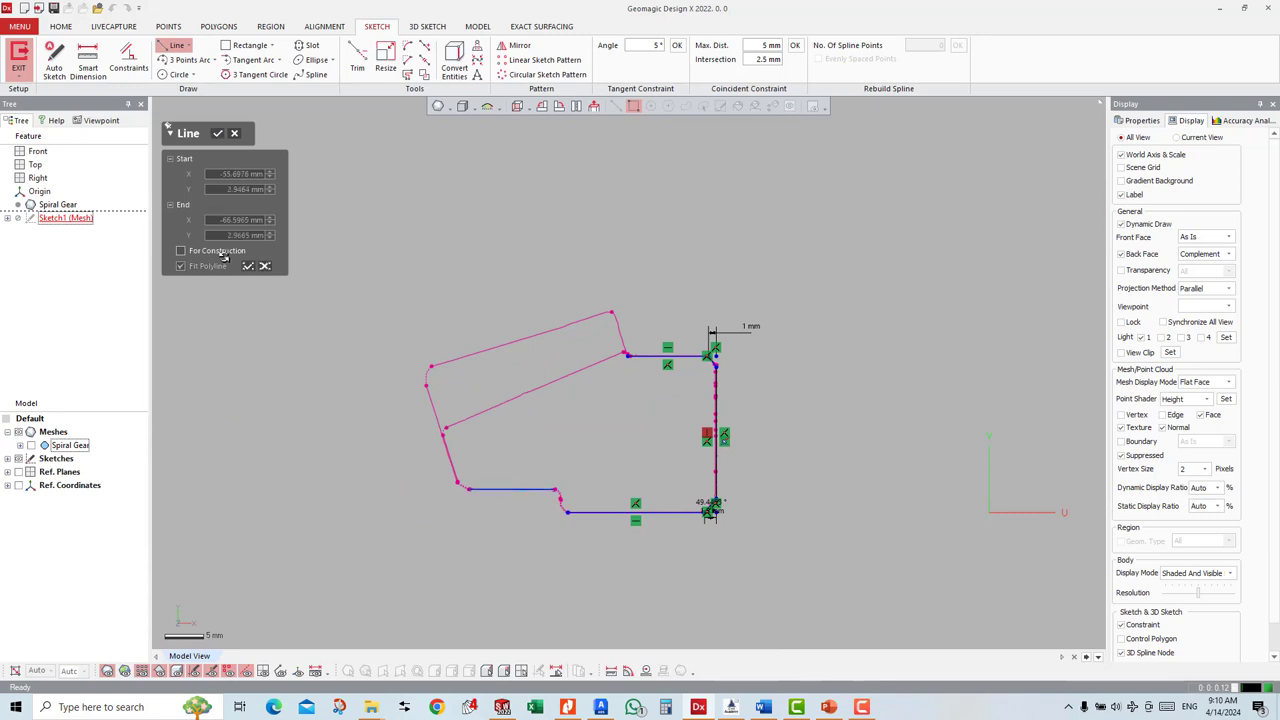
key(Escape)
right_click(512, 489)
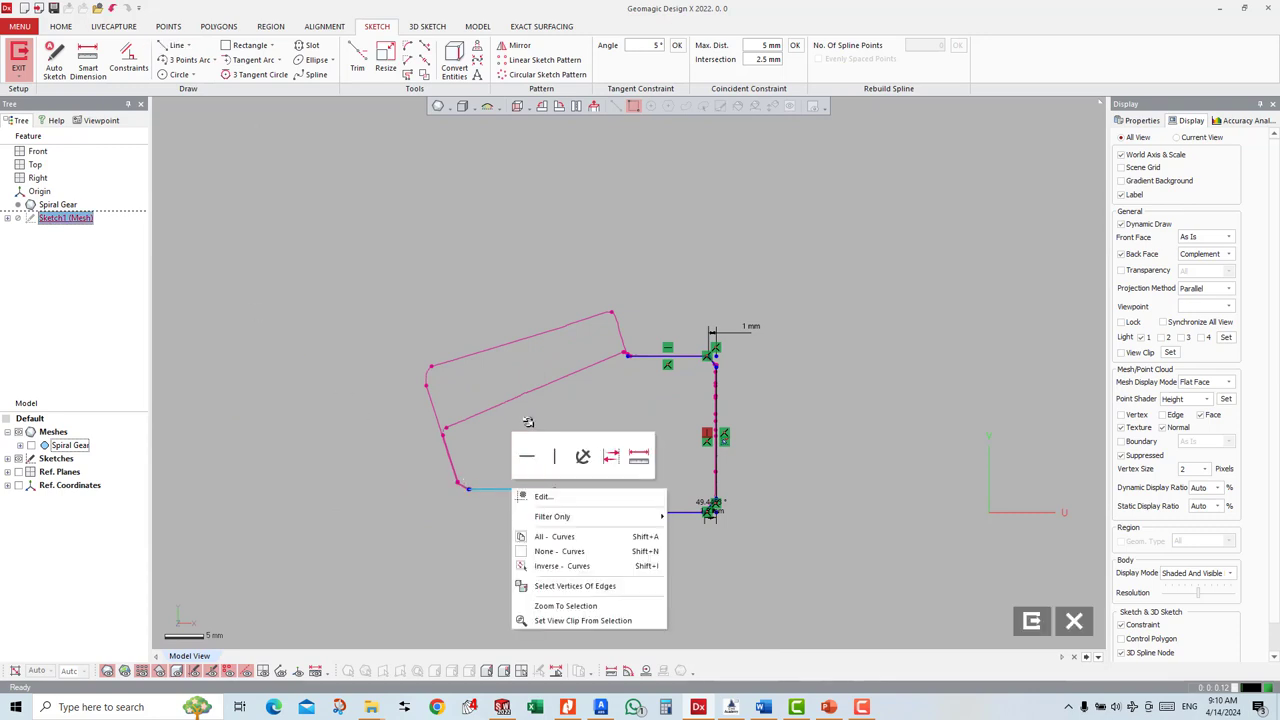
click(527, 456)
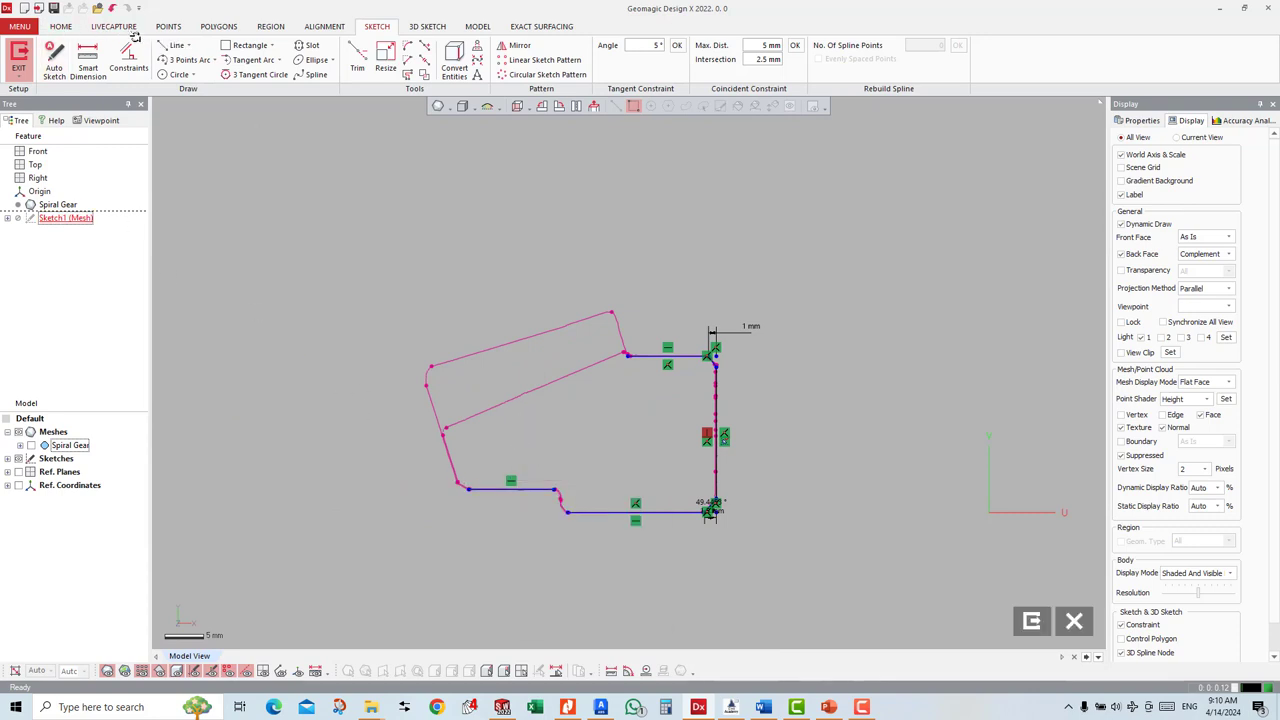
Step: Draw a long line left of the profile and trace the diagonal mesh edge
click(162, 45)
click(368, 341)
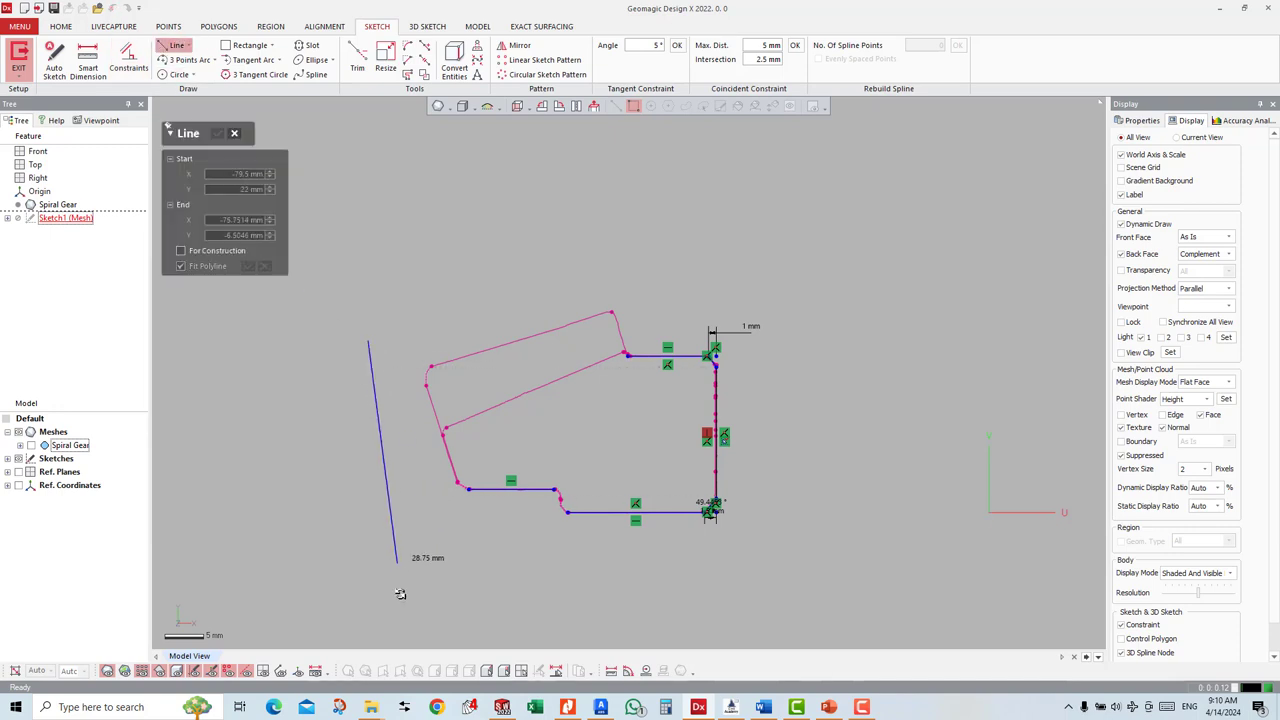
click(428, 640)
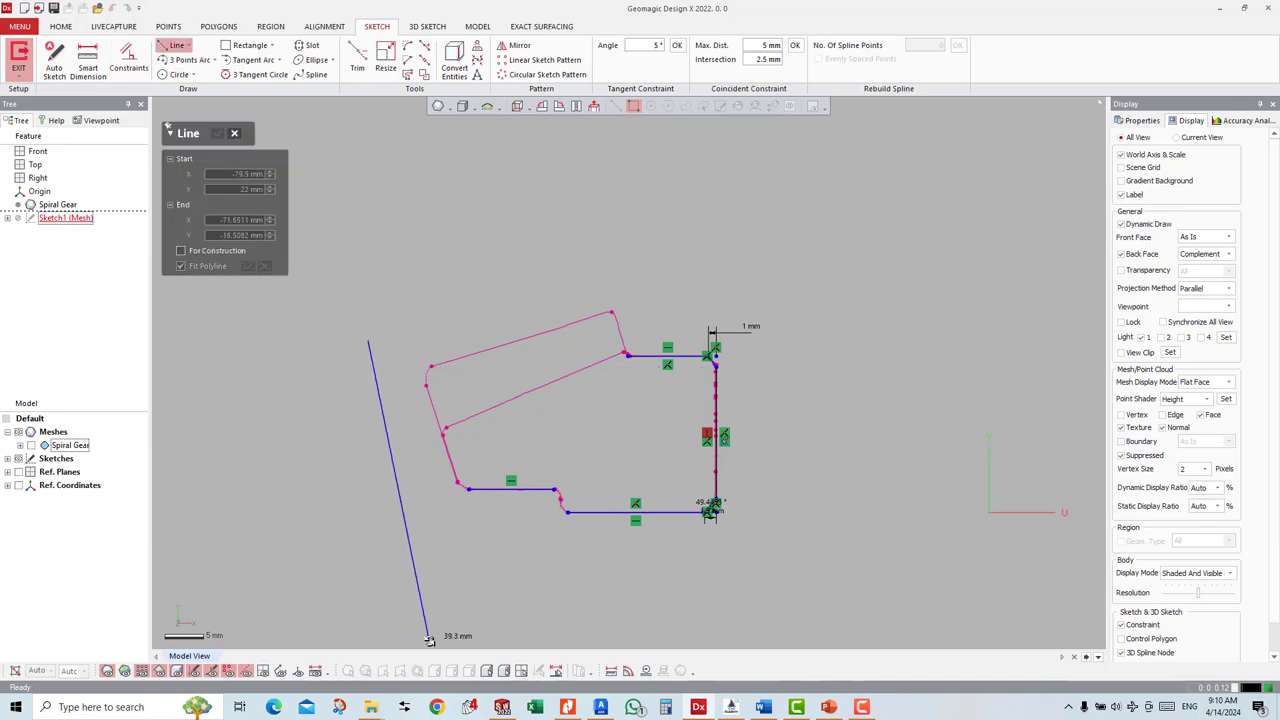
click(446, 452)
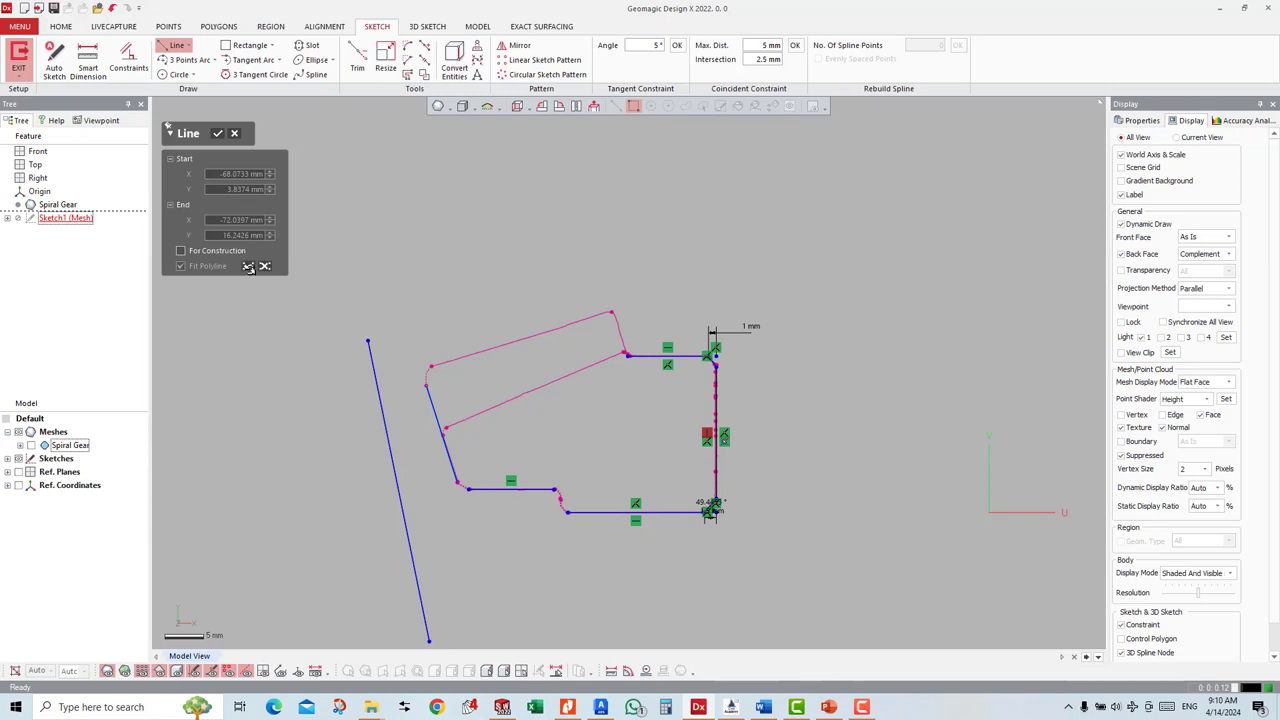
click(586, 367)
click(217, 133)
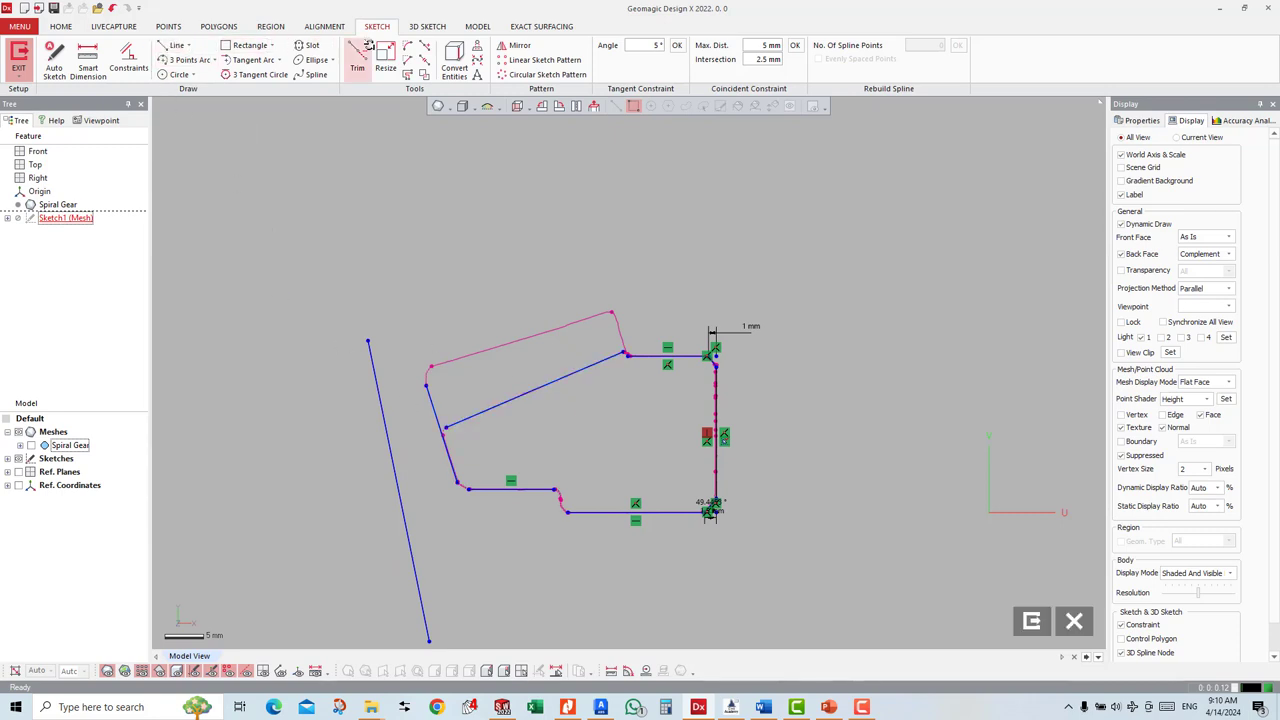
Step: Extend the diagonal line to the outline and trim its overshoot at the left corner
click(425, 47)
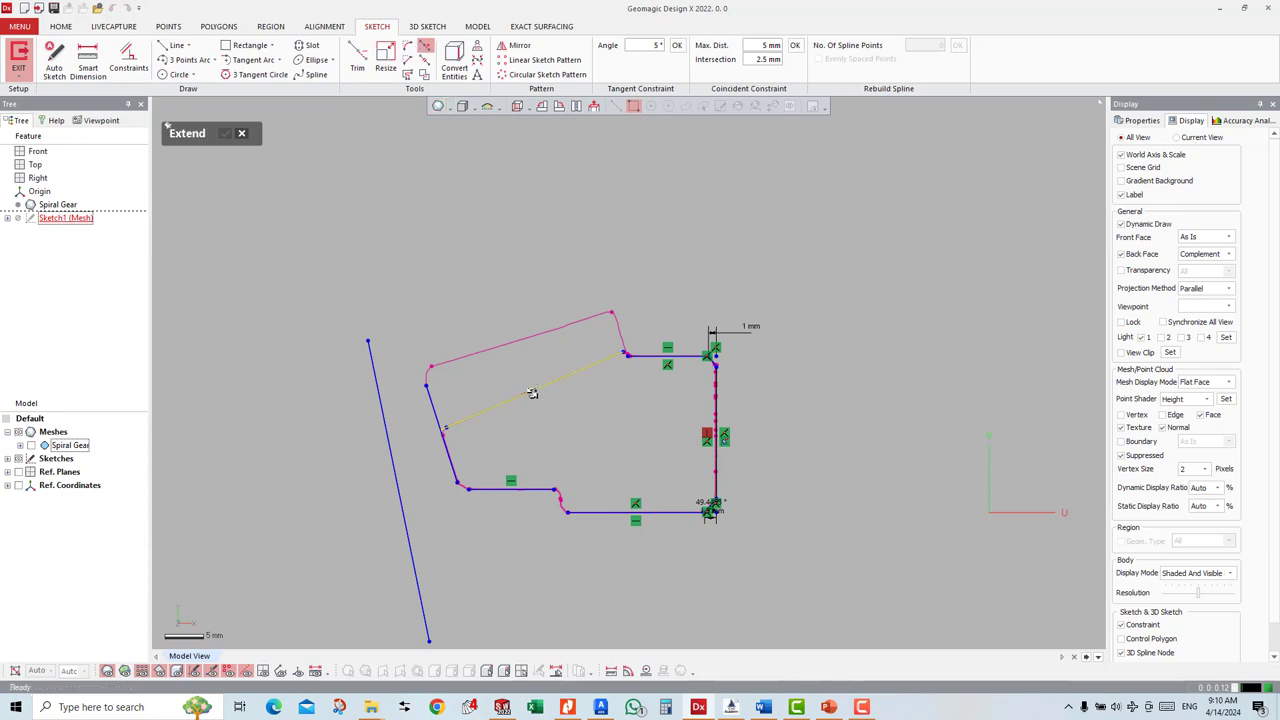
click(532, 393)
click(363, 45)
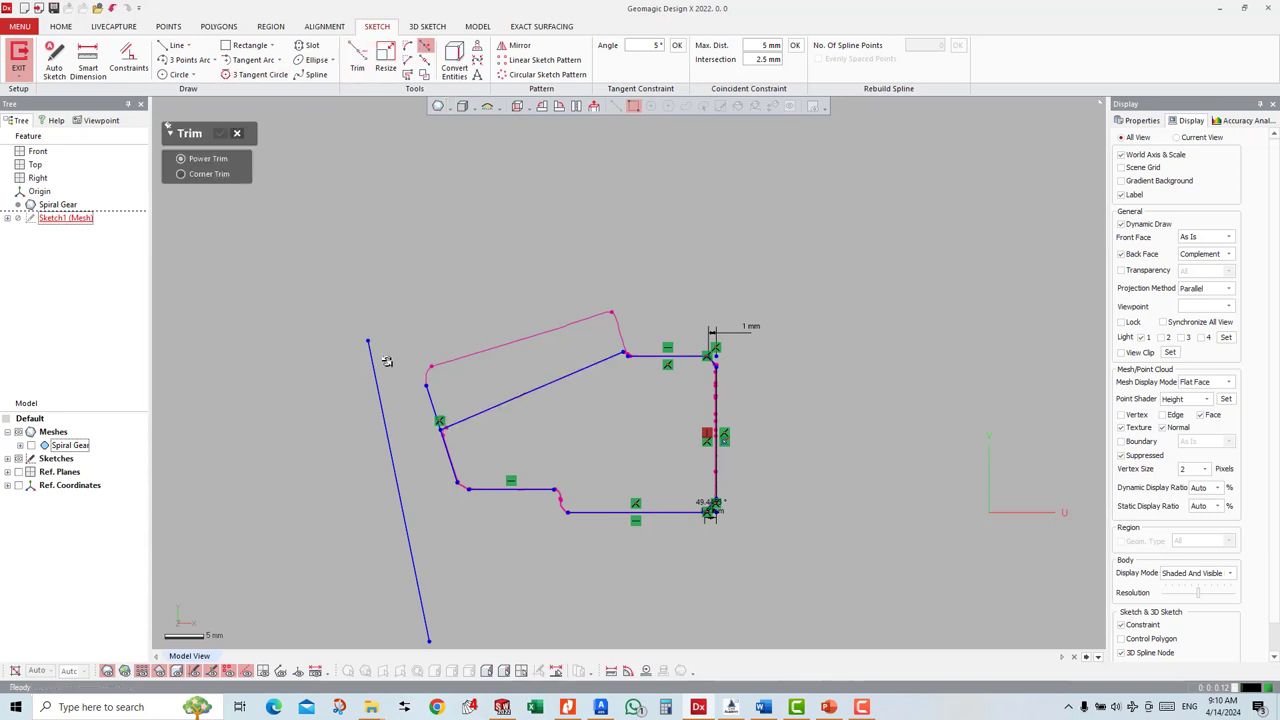
click(426, 388)
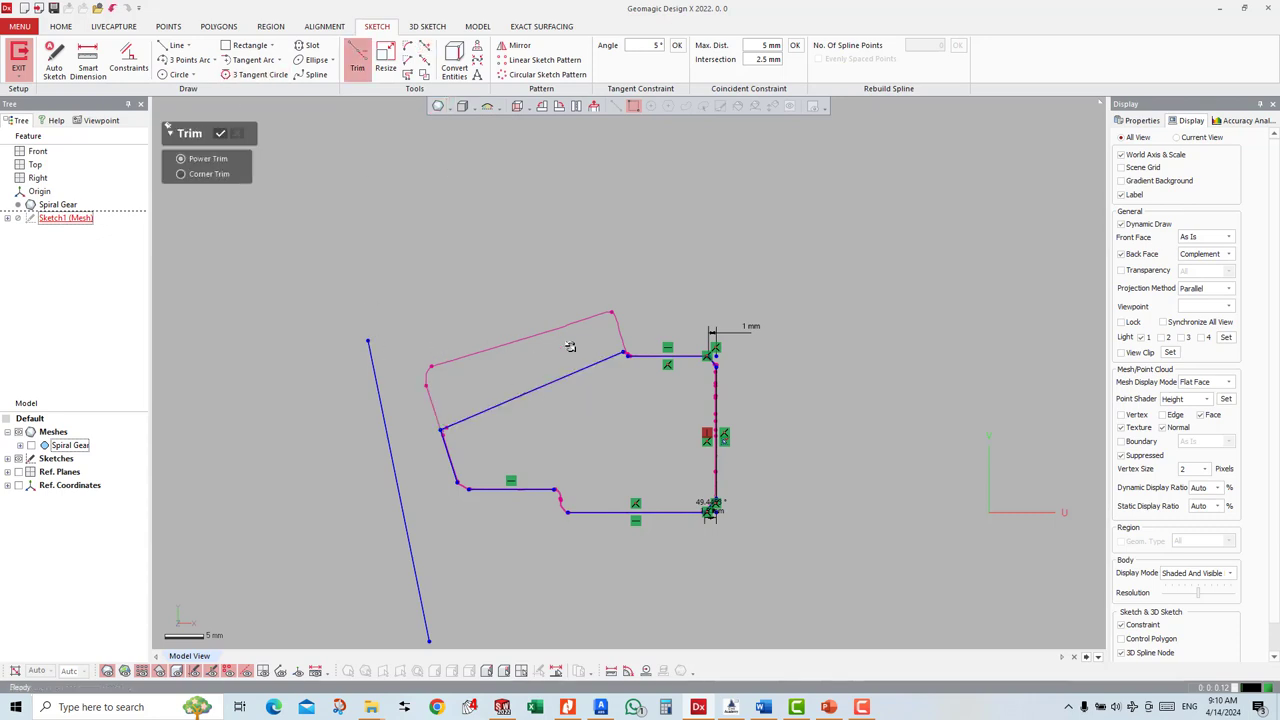
click(220, 133)
click(187, 45)
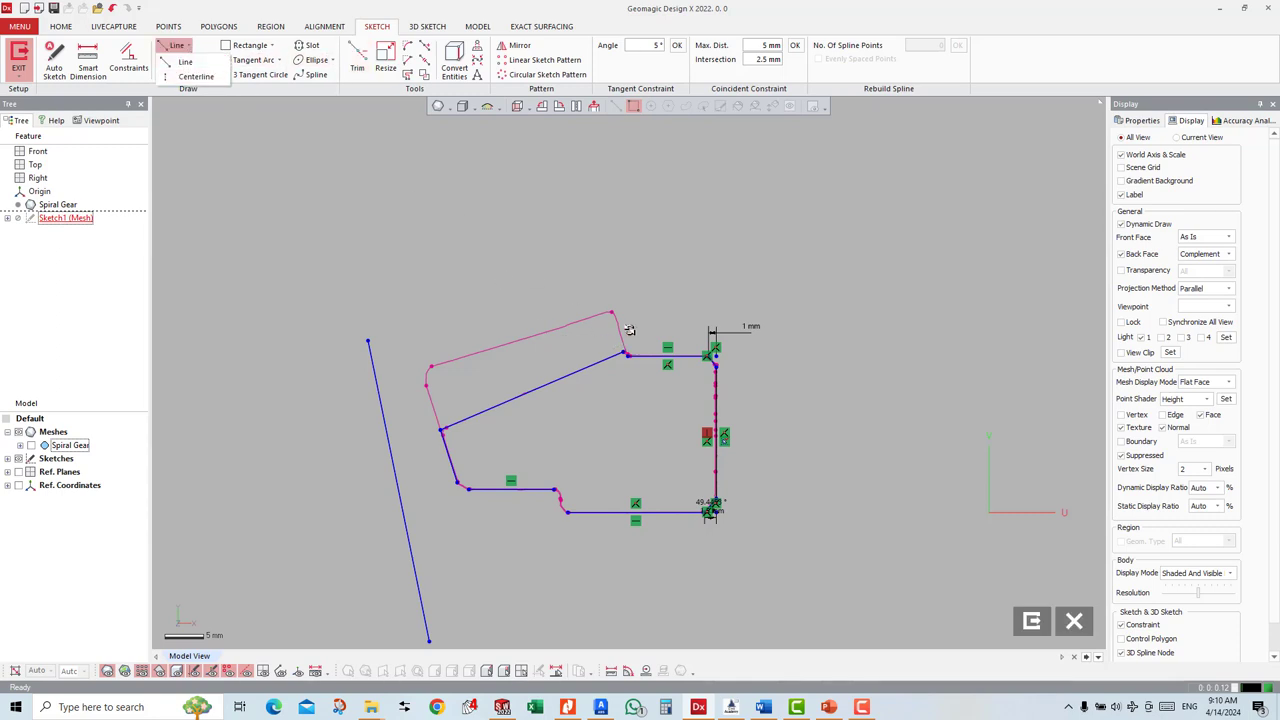
Step: Zoom to the corner and draw a 135° line from the diagonal's end point
key(Escape)
right_click(626, 320)
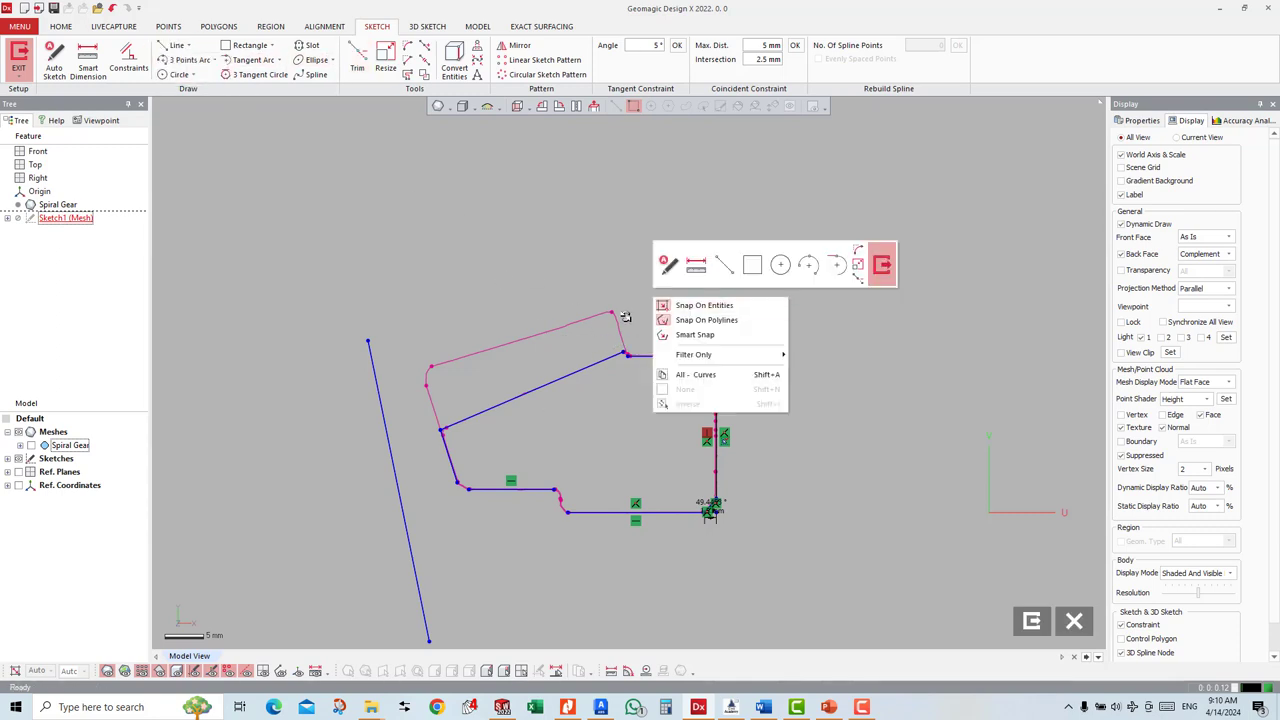
key(Escape)
scroll(630, 325, up, 3)
scroll(644, 288, up, 1)
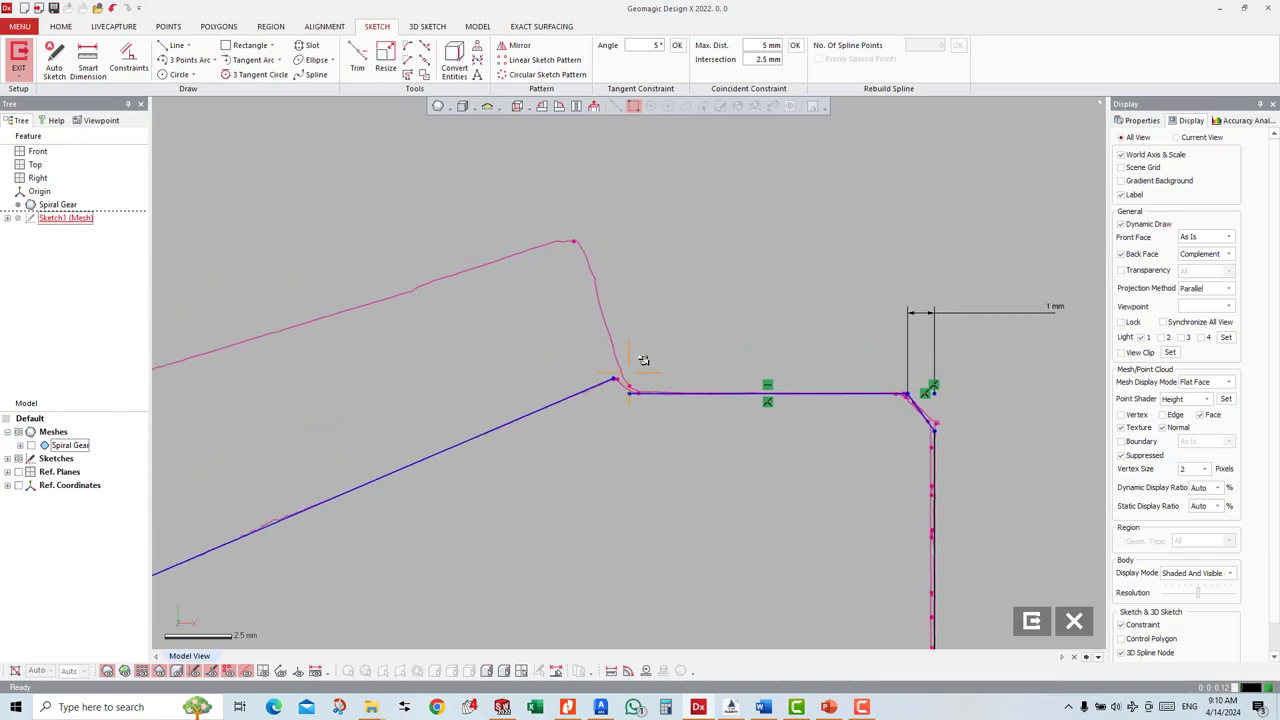
scroll(640, 300, up, 2)
scroll(610, 330, up, 2)
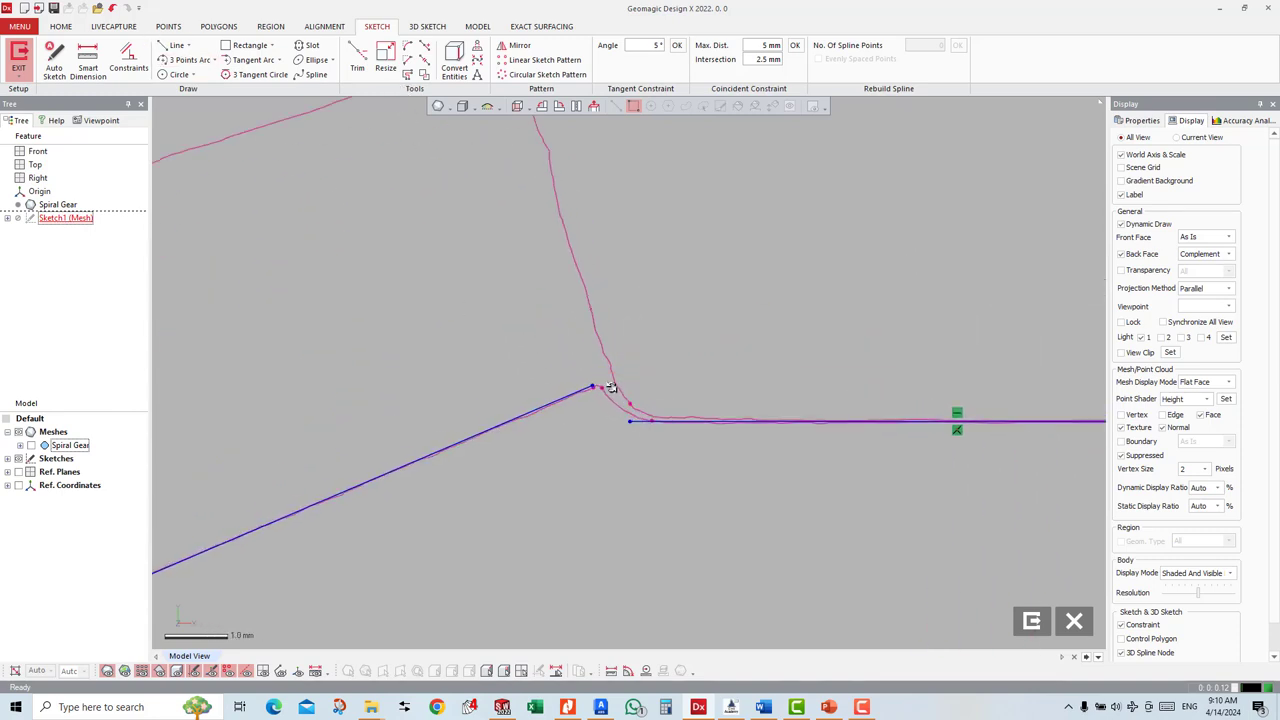
click(176, 45)
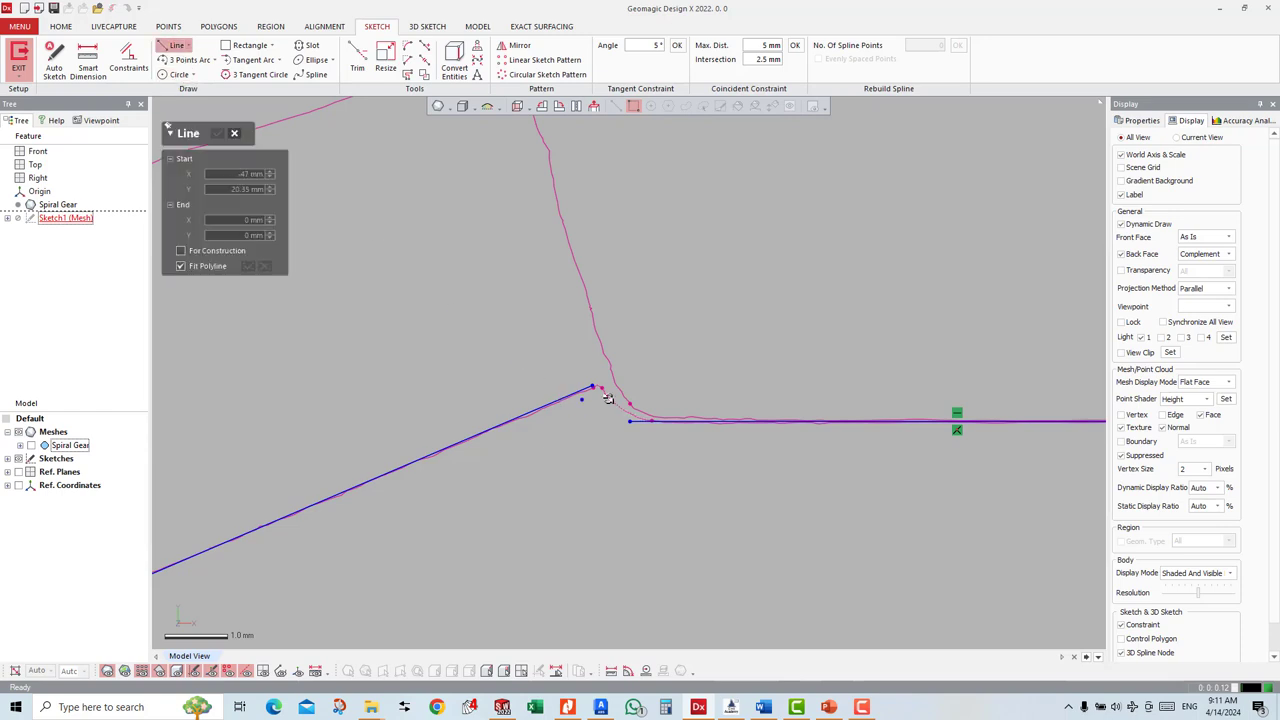
click(601, 389)
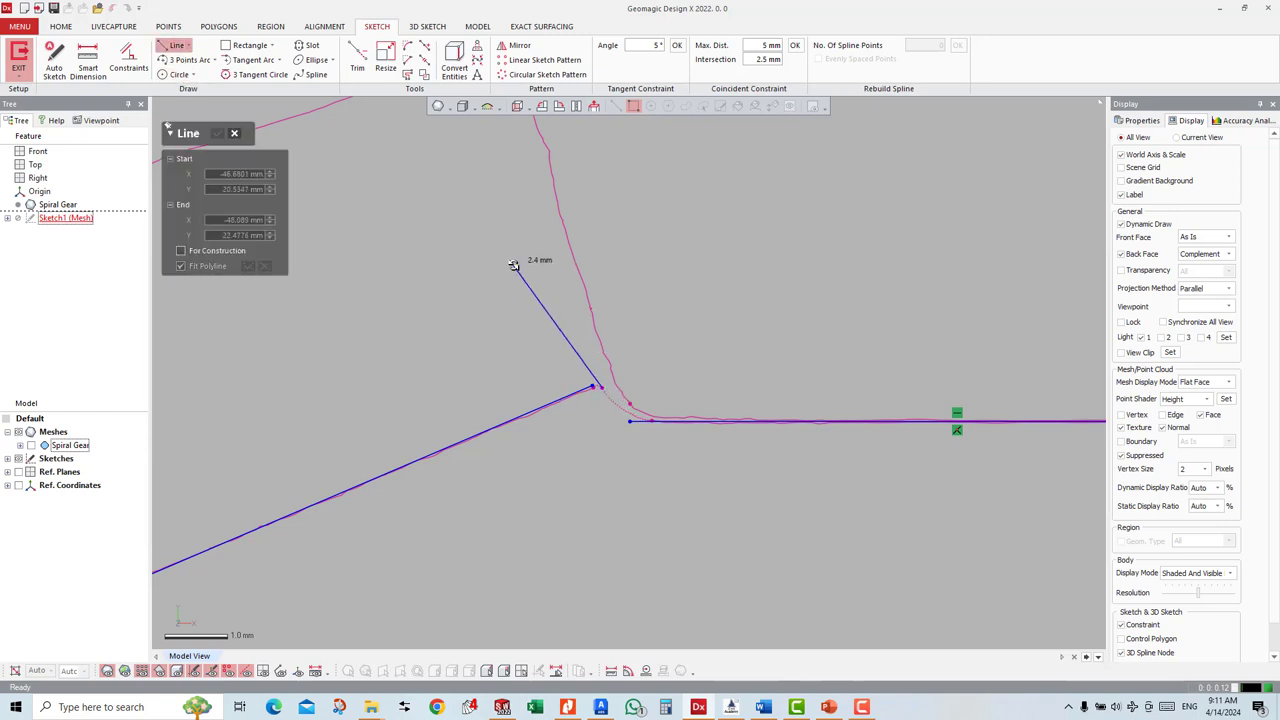
click(734, 516)
key(Escape)
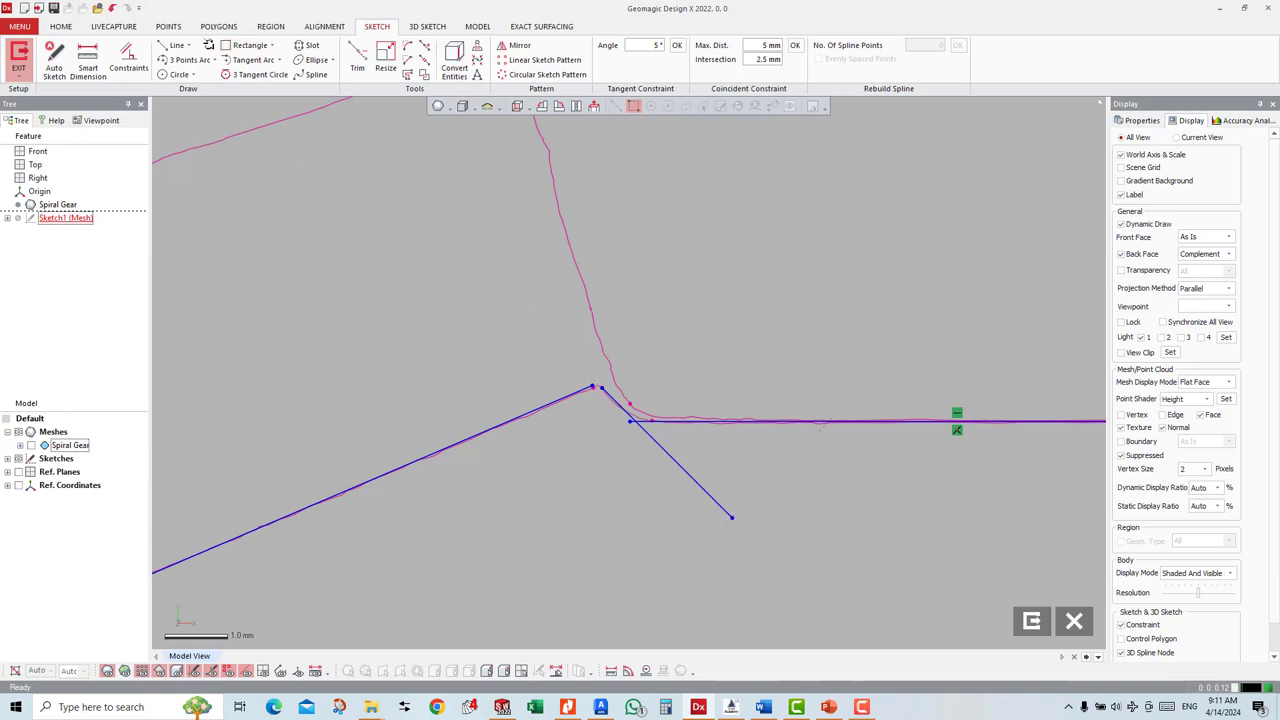
Step: Draw an upper helper line and extend the angled line up to meet it
click(174, 45)
click(414, 374)
click(680, 204)
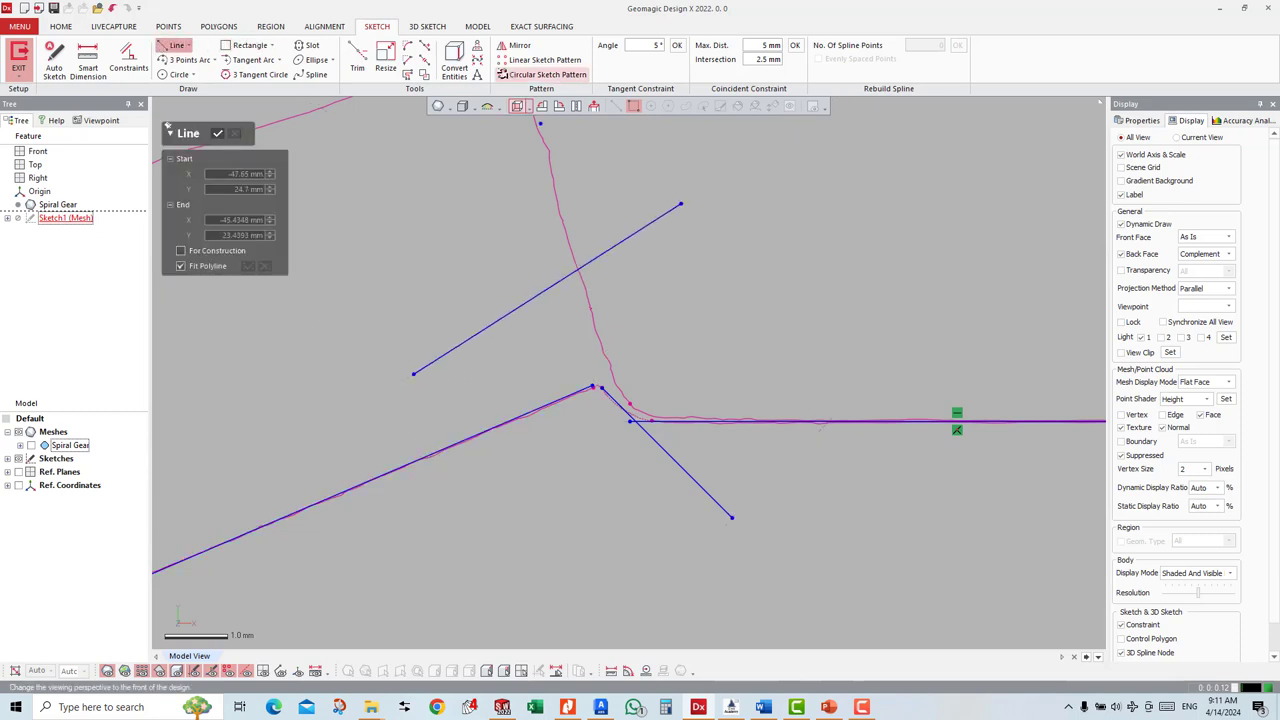
click(425, 45)
click(662, 456)
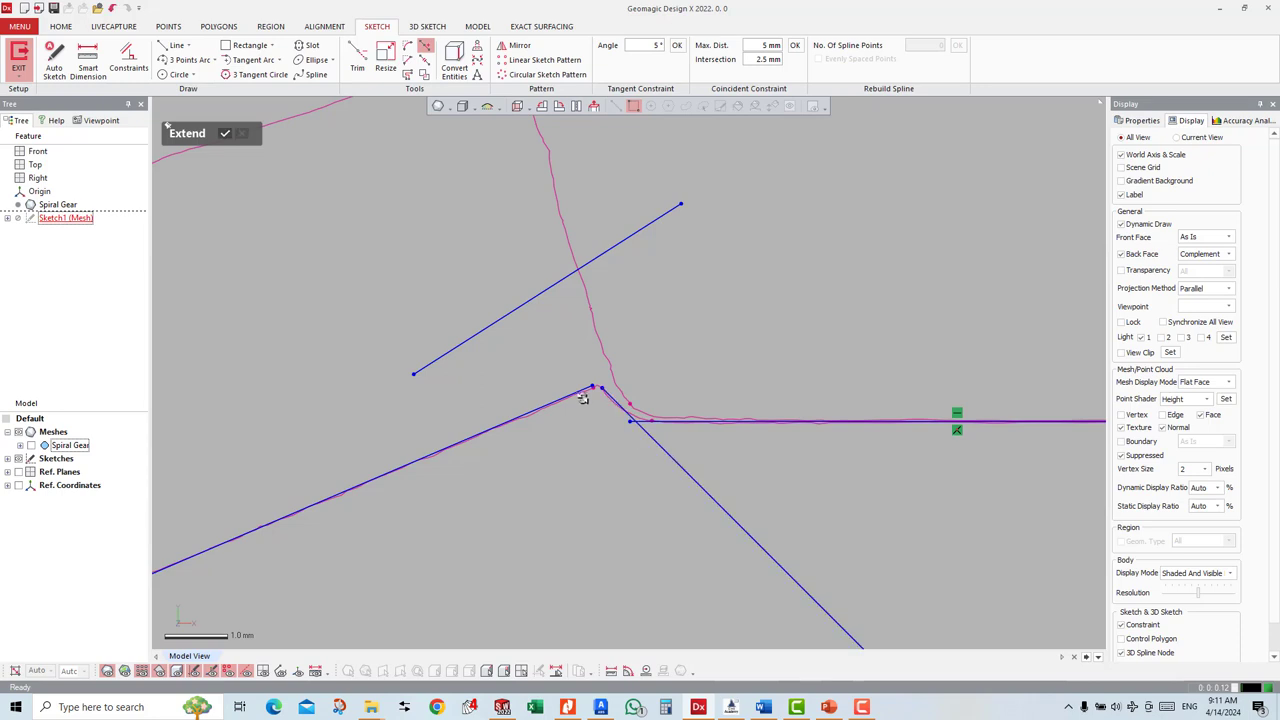
click(600, 388)
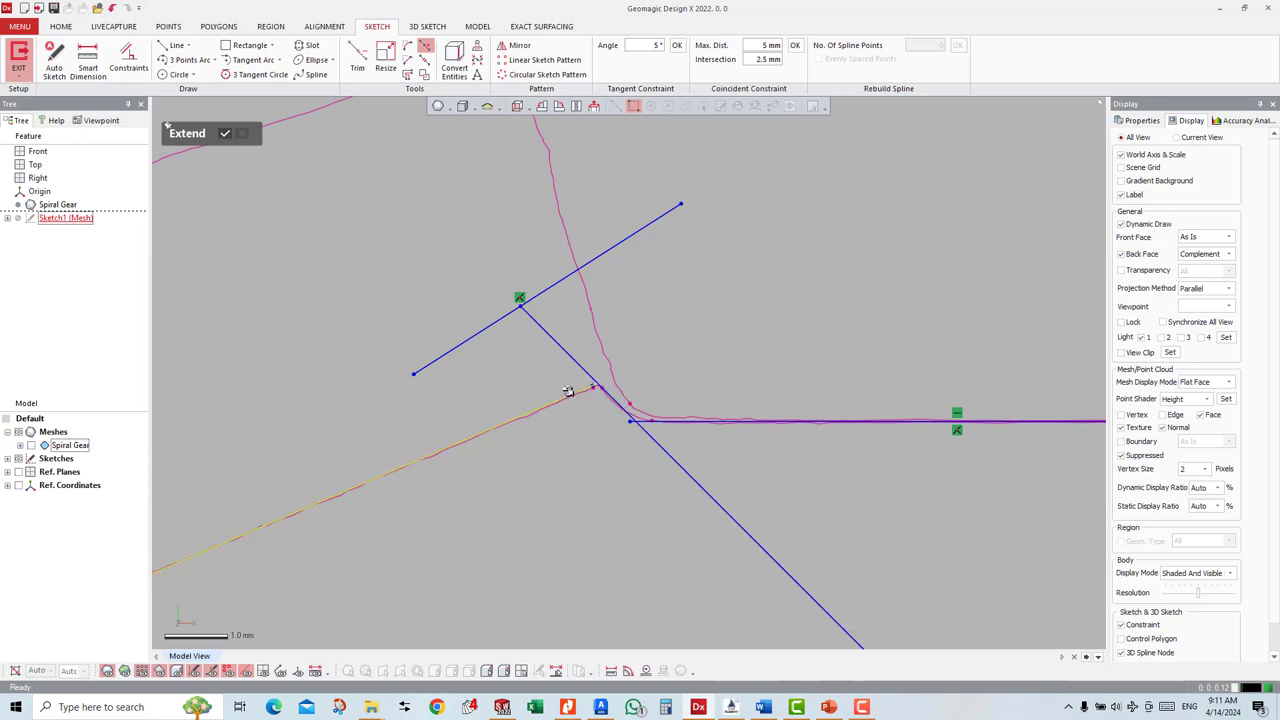
key(Escape)
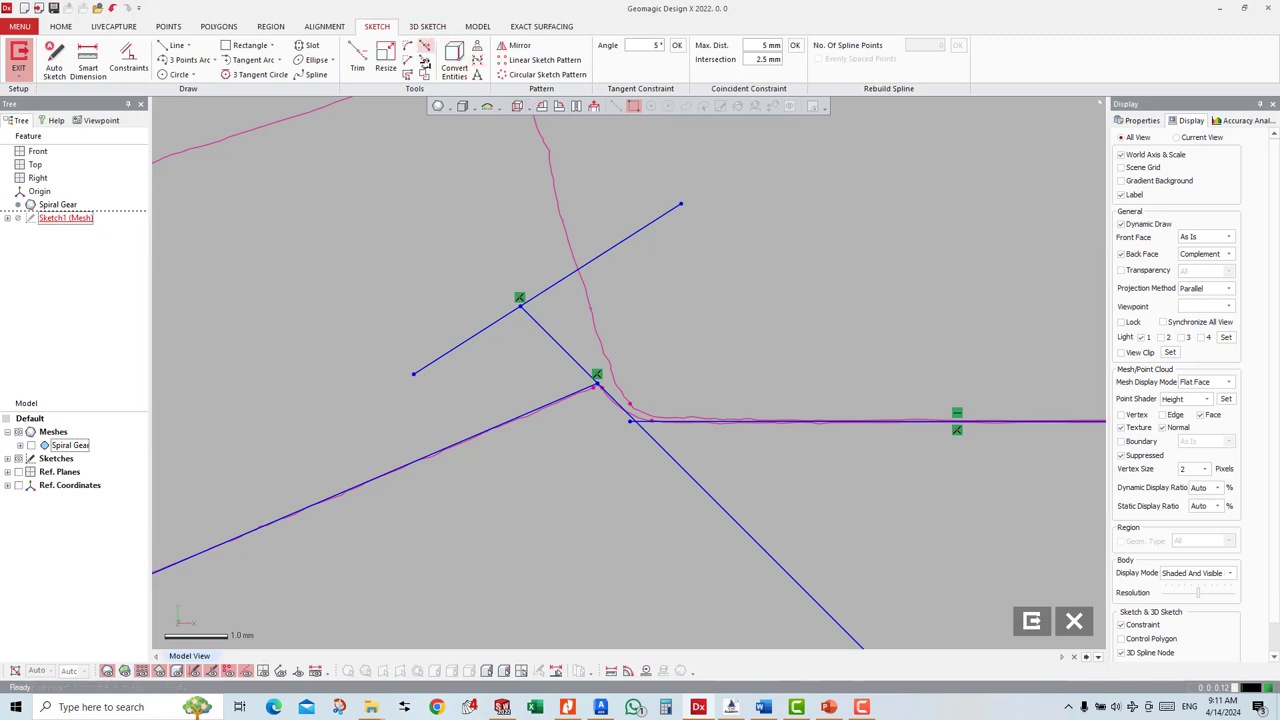
Step: Trim away the part of the angled helper line below the bottom edge
click(357, 60)
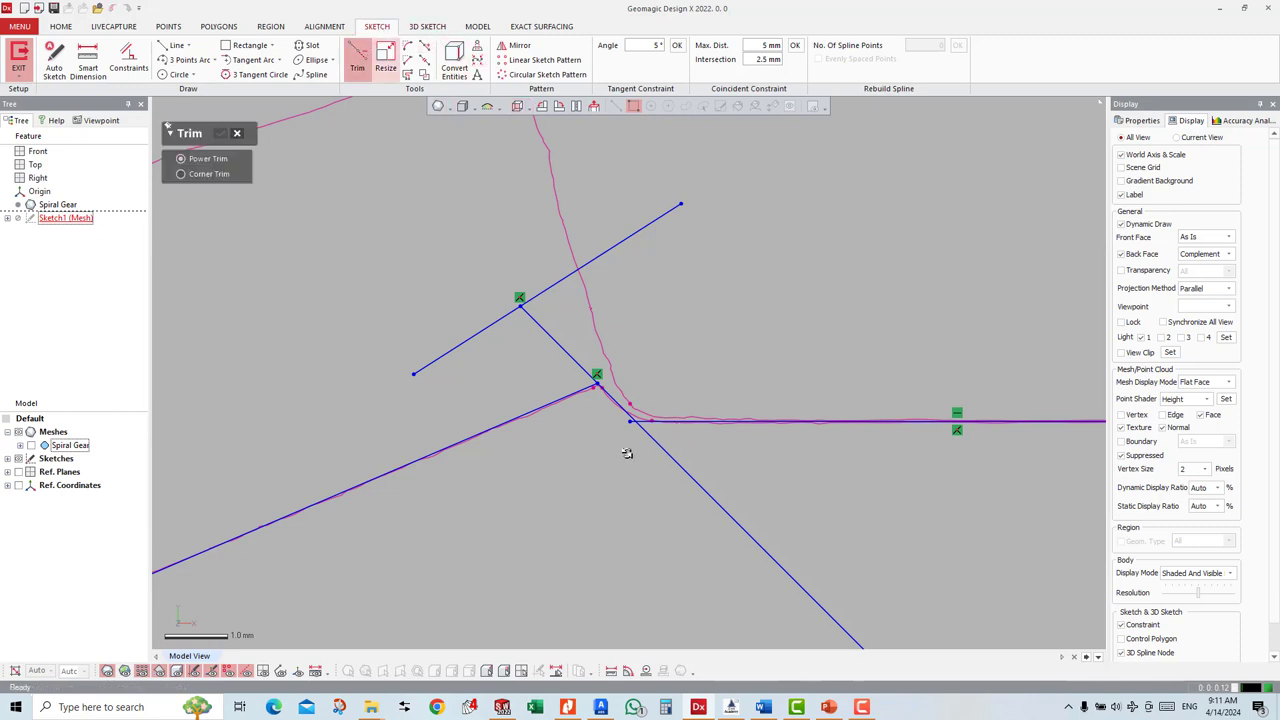
click(668, 462)
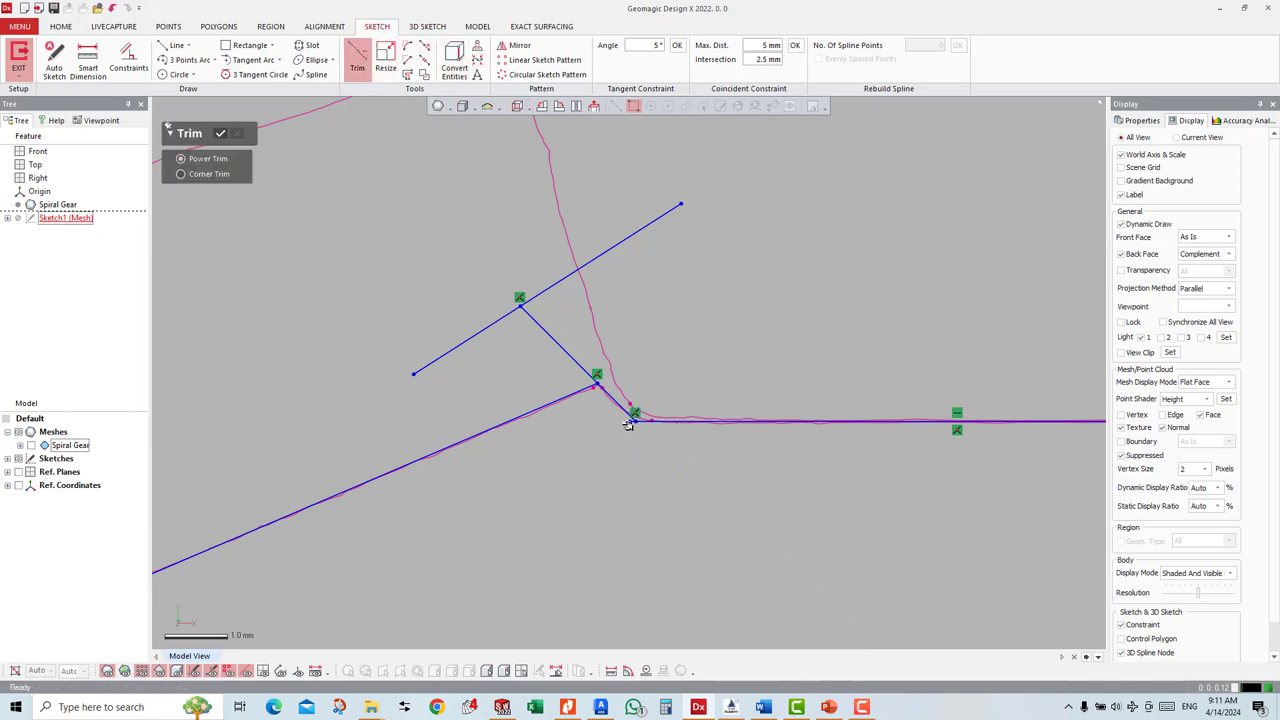
scroll(630, 420, up, 1)
scroll(634, 428, up, 1)
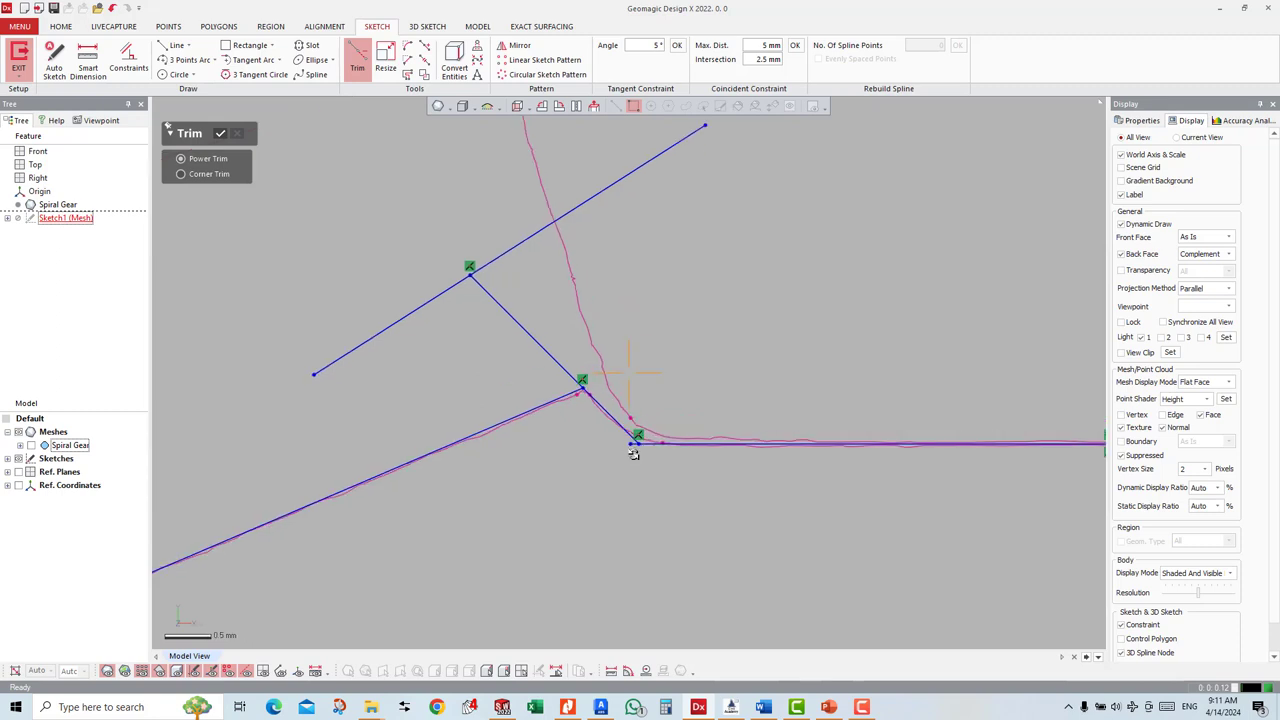
scroll(634, 449, up, 1)
key(Return)
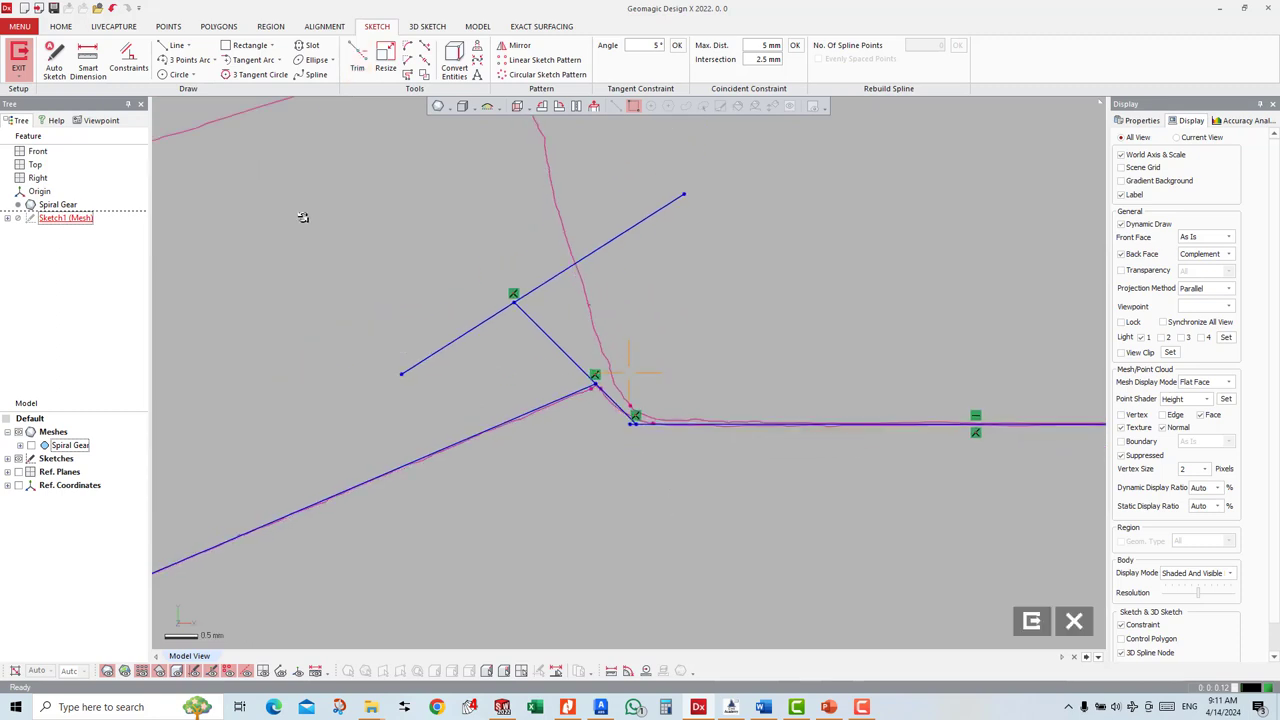
Step: Draw a vertical line up from the bottom edge and a short horizontal line from the diagonal's corner
click(176, 45)
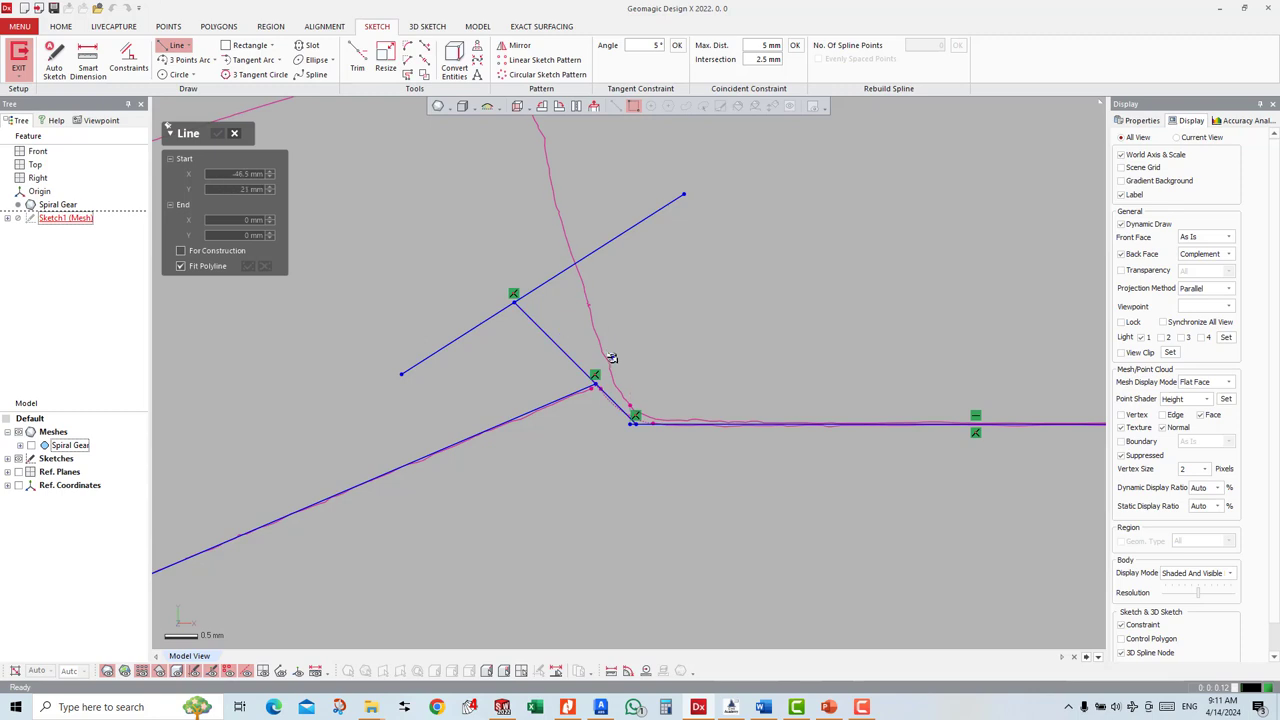
click(653, 419)
click(654, 273)
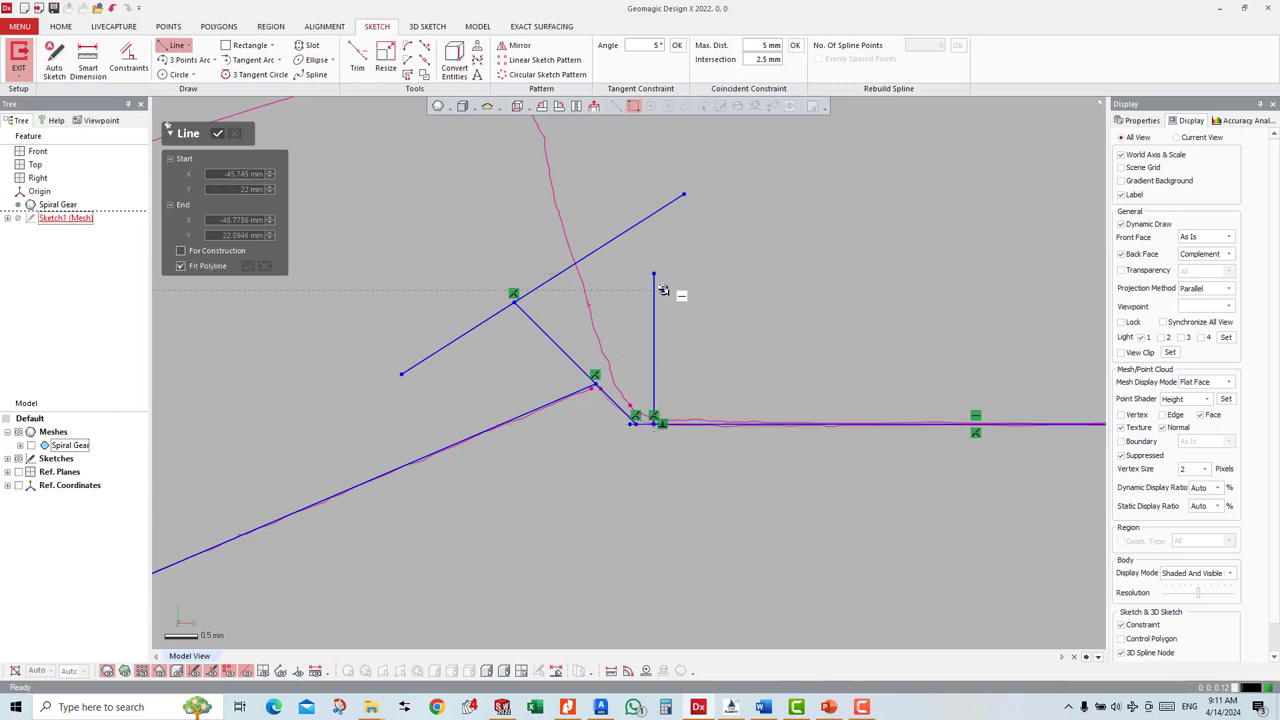
key(Return)
click(176, 45)
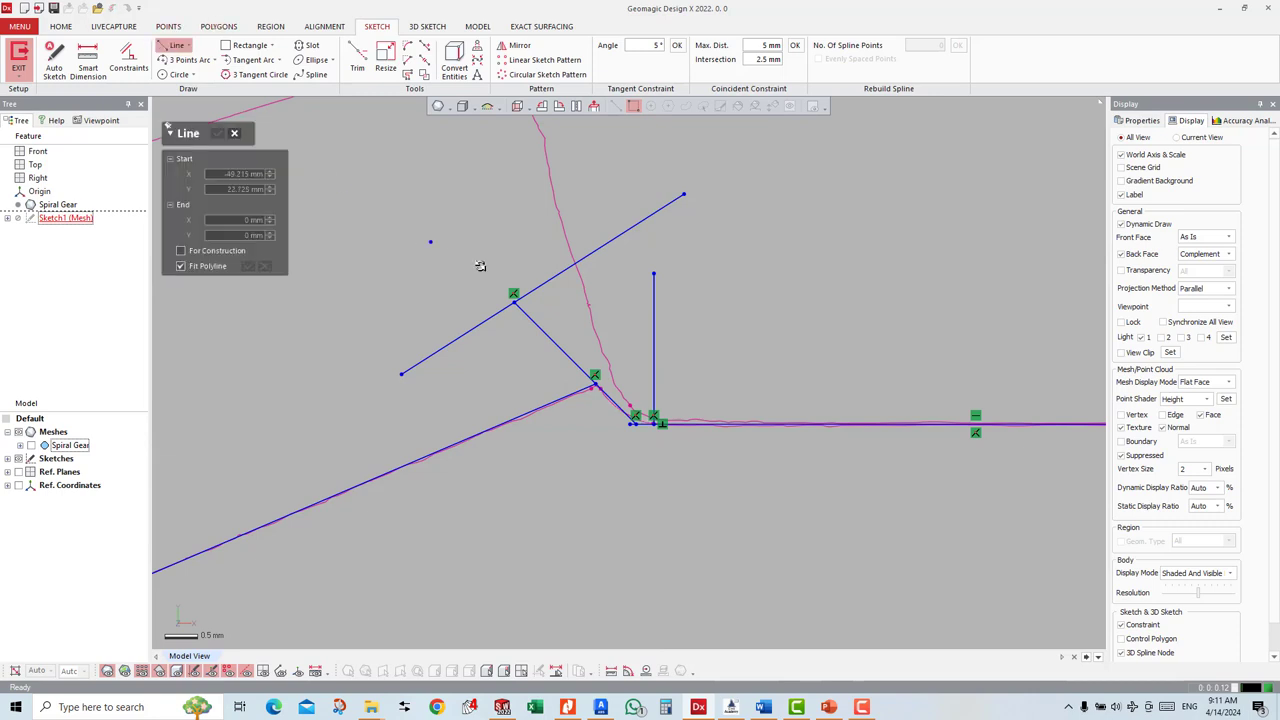
click(595, 383)
double_click(667, 384)
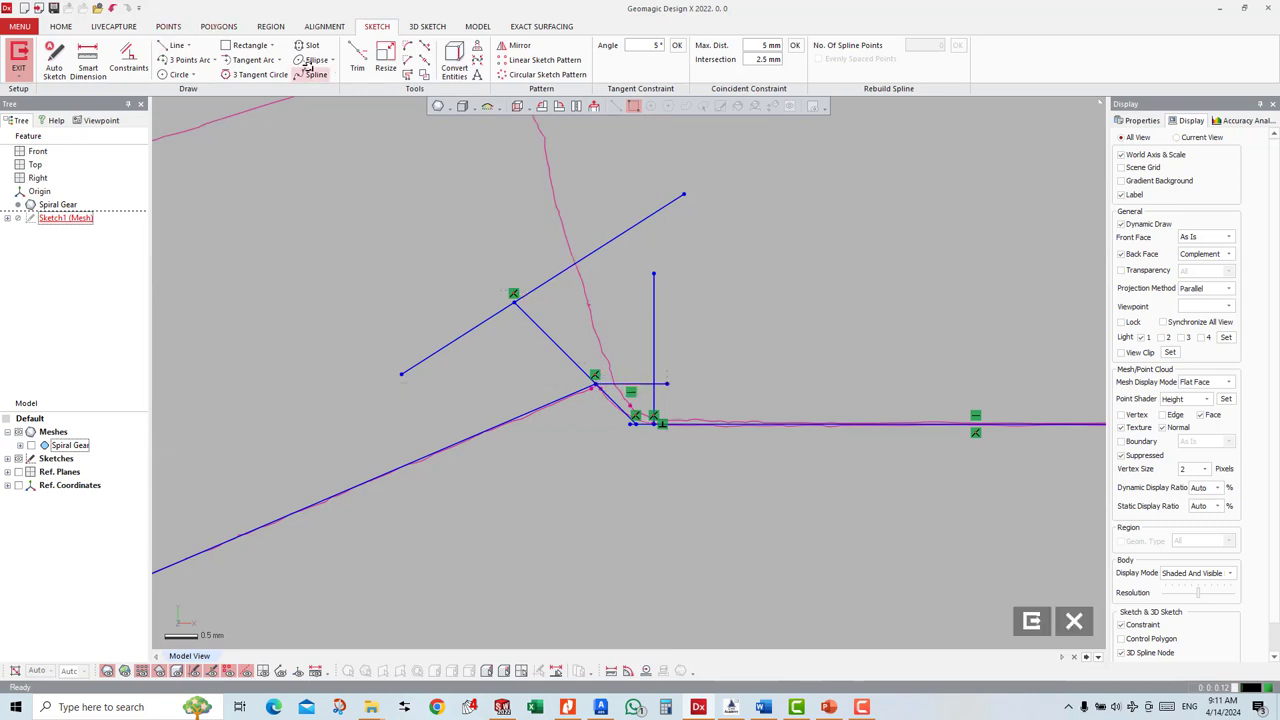
click(357, 60)
Step: Delete the long upper slanted helper line and the 135° diagonal helper line
key(Escape)
click(571, 265)
key(Delete)
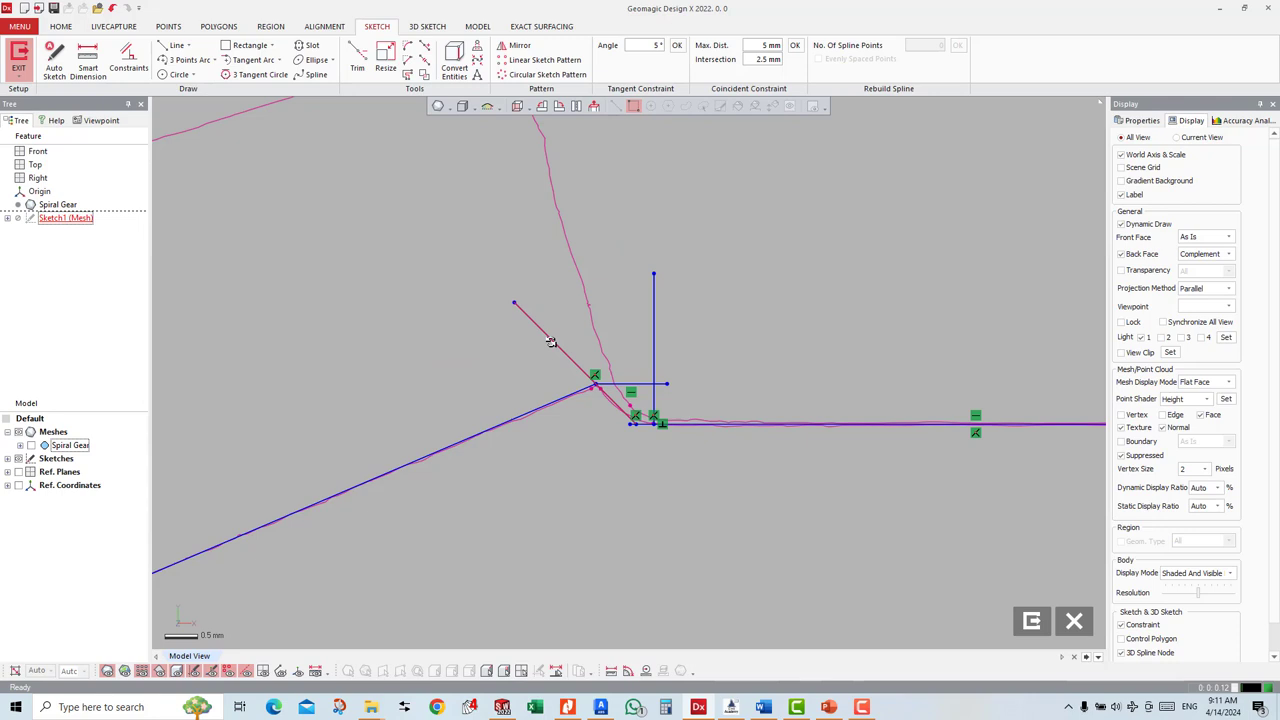
scroll(551, 342, down, 2)
scroll(551, 342, down, 2)
scroll(610, 338, up, 3)
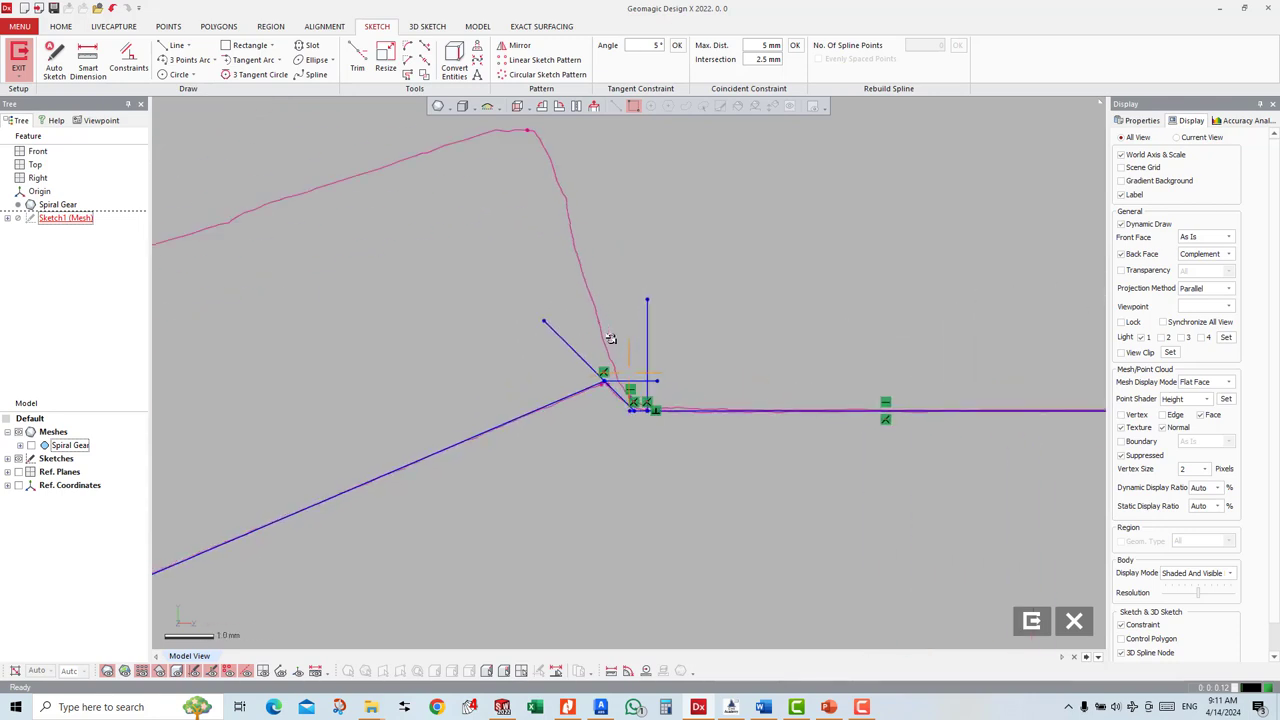
scroll(610, 338, up, 1)
scroll(610, 338, up, 1)
scroll(610, 338, down, 1)
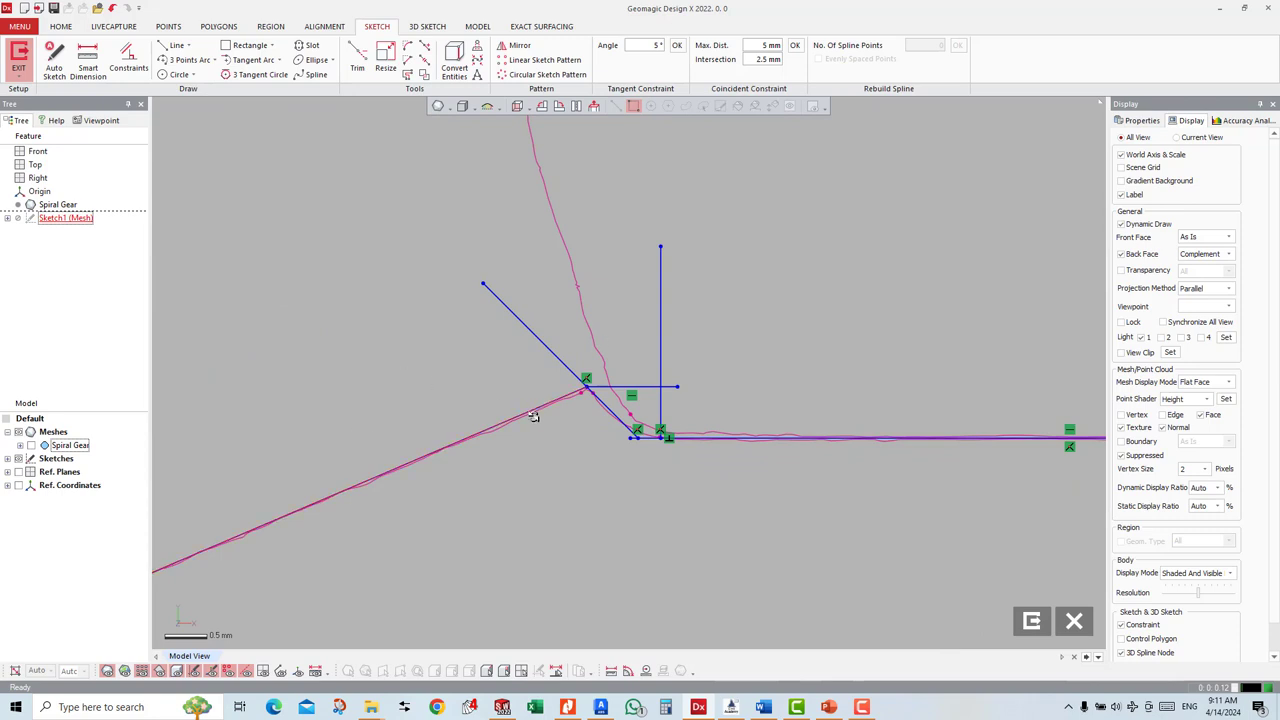
click(557, 351)
key(Delete)
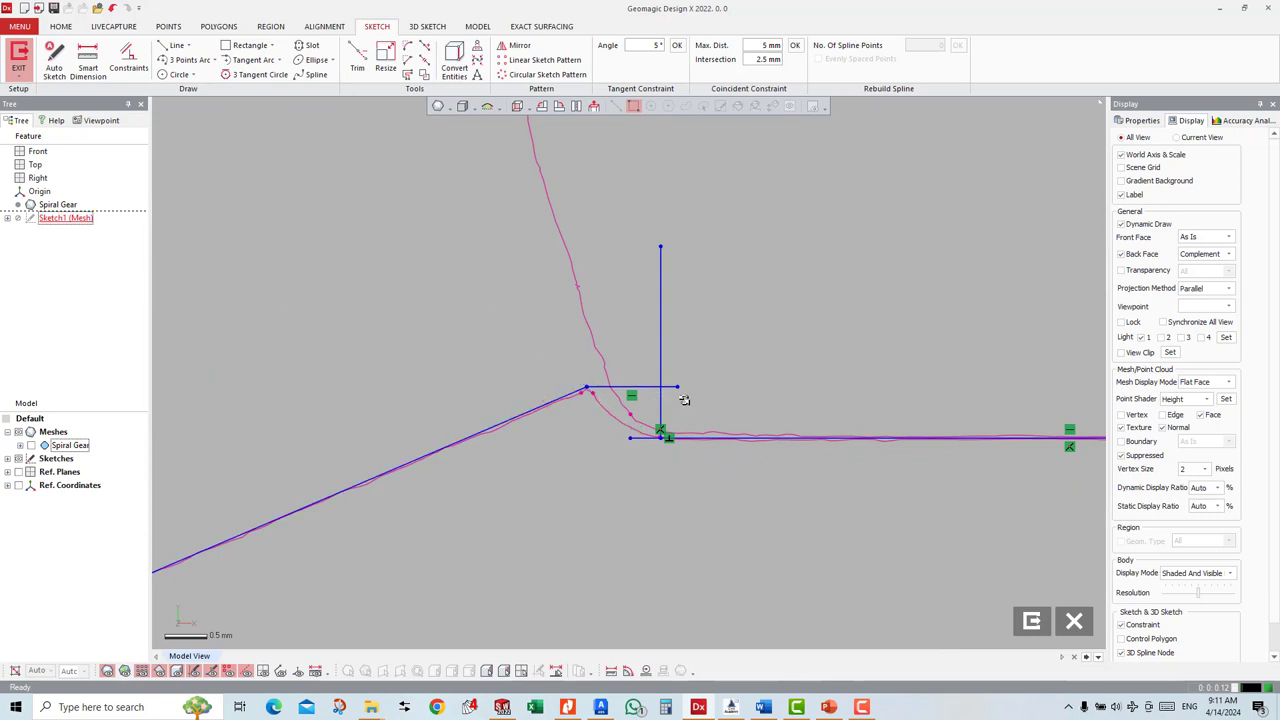
Step: Fit a three-point arc along the rounded mesh corner and make it tangent to the adjoining line
click(189, 60)
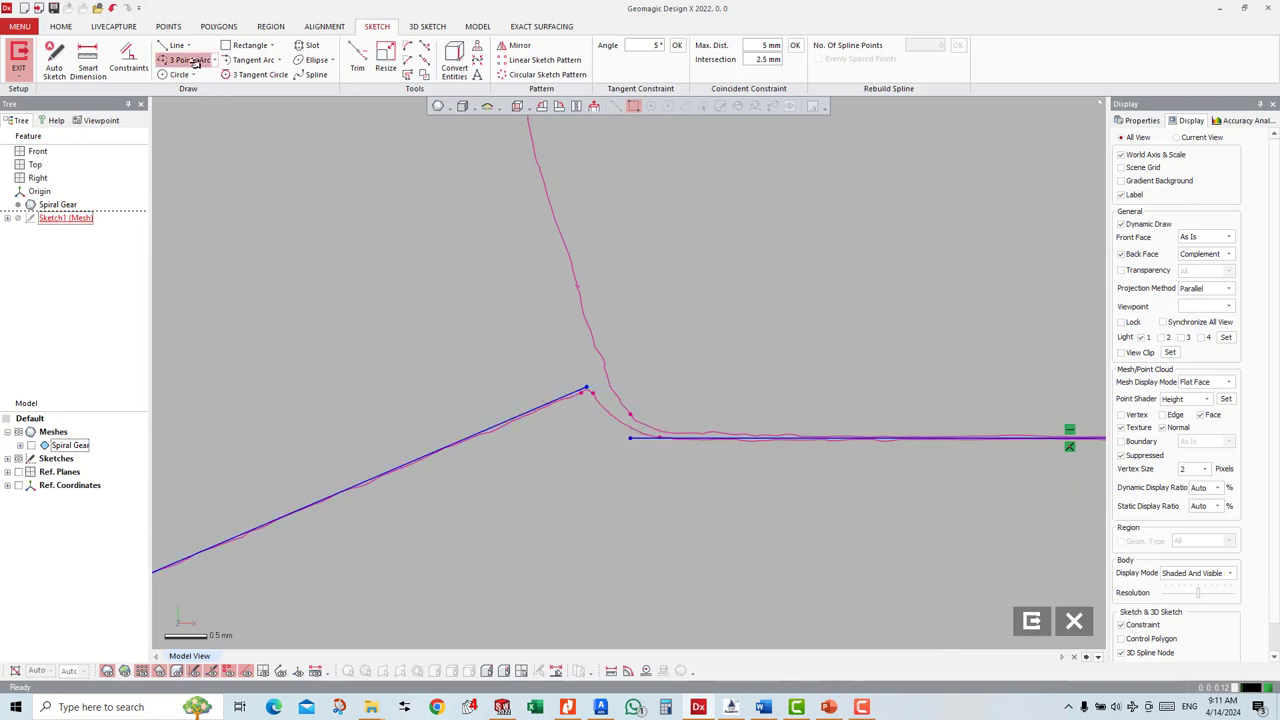
click(592, 393)
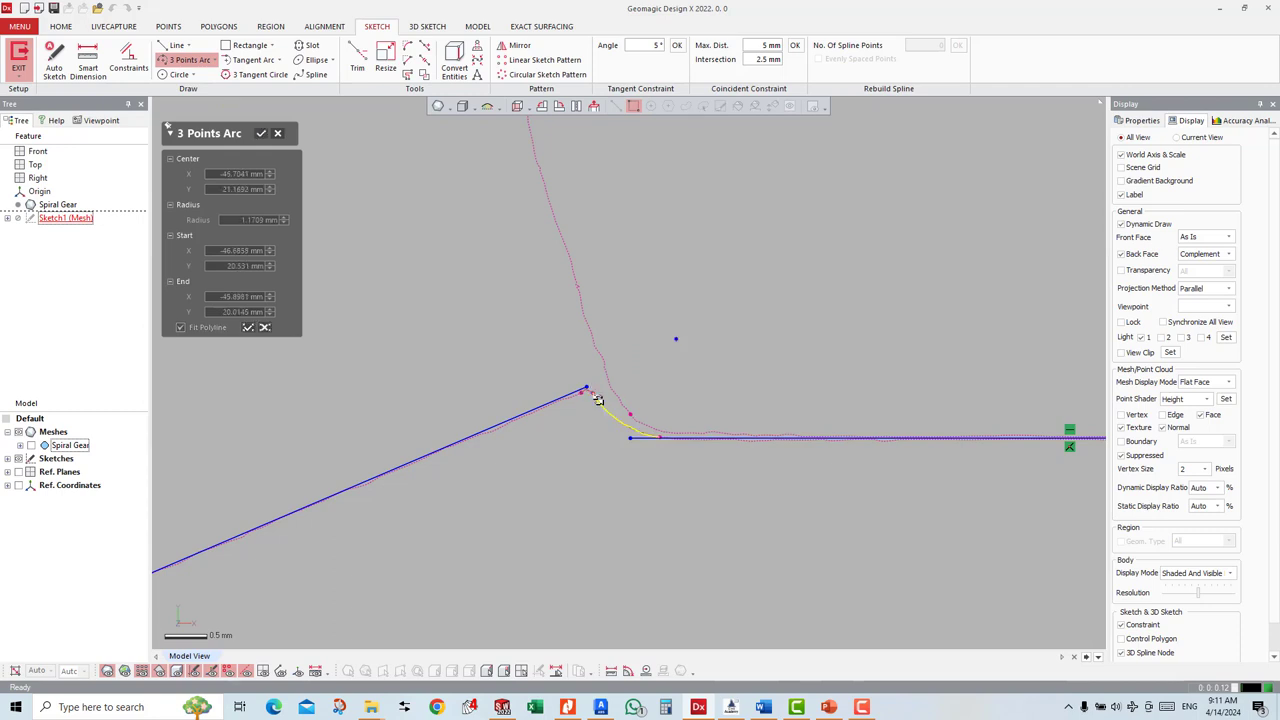
click(248, 327)
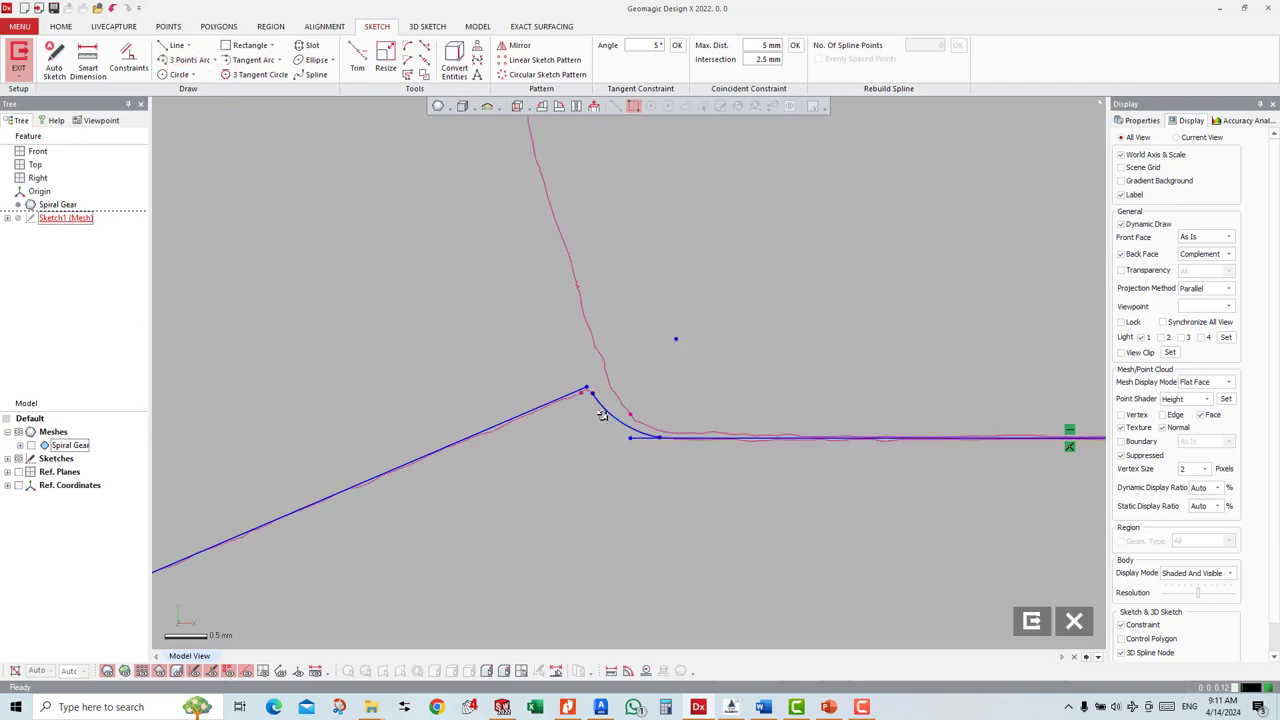
right_click(676, 438)
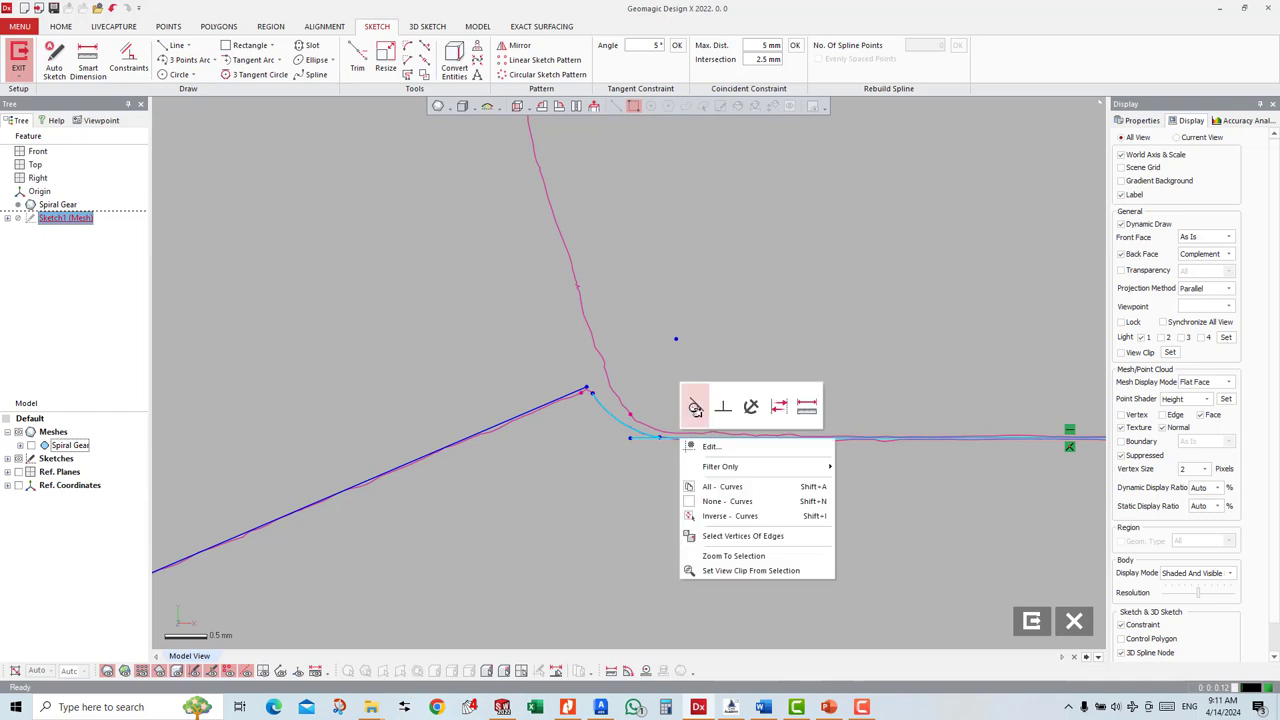
click(695, 405)
Step: Trim off the short leftover stub at the corner
click(425, 46)
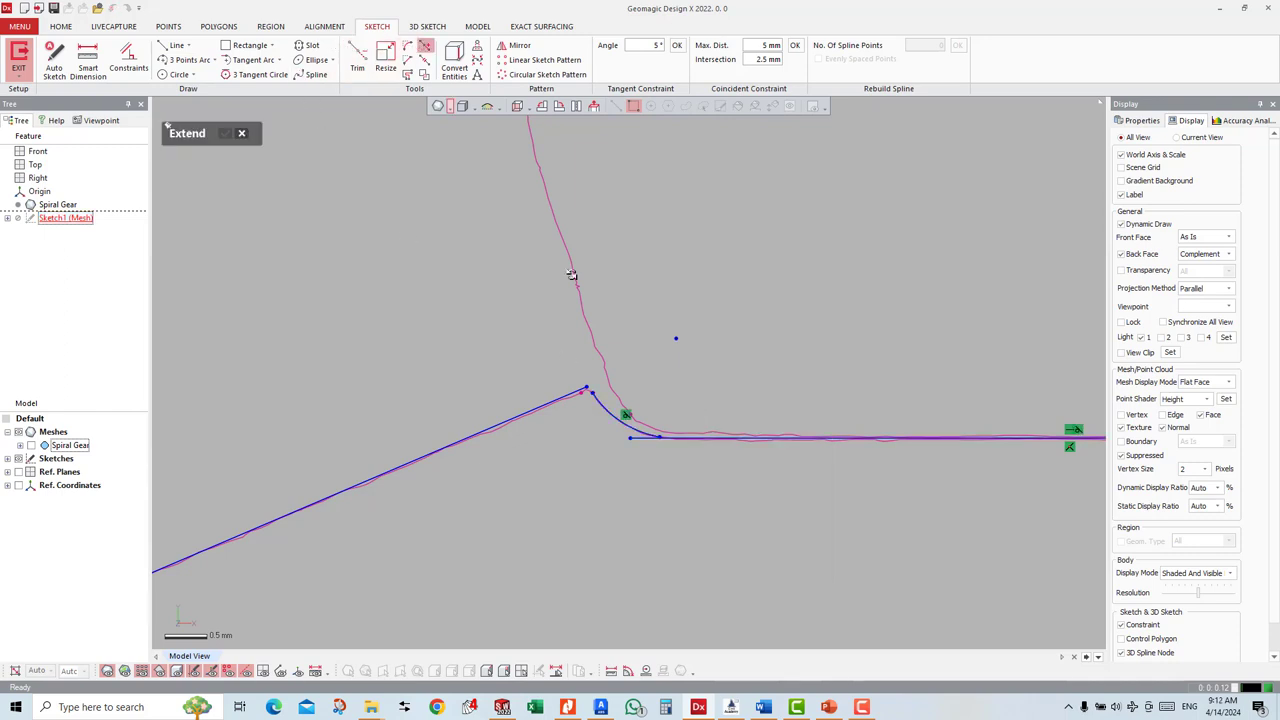
click(357, 60)
click(636, 432)
scroll(640, 434, down, 3)
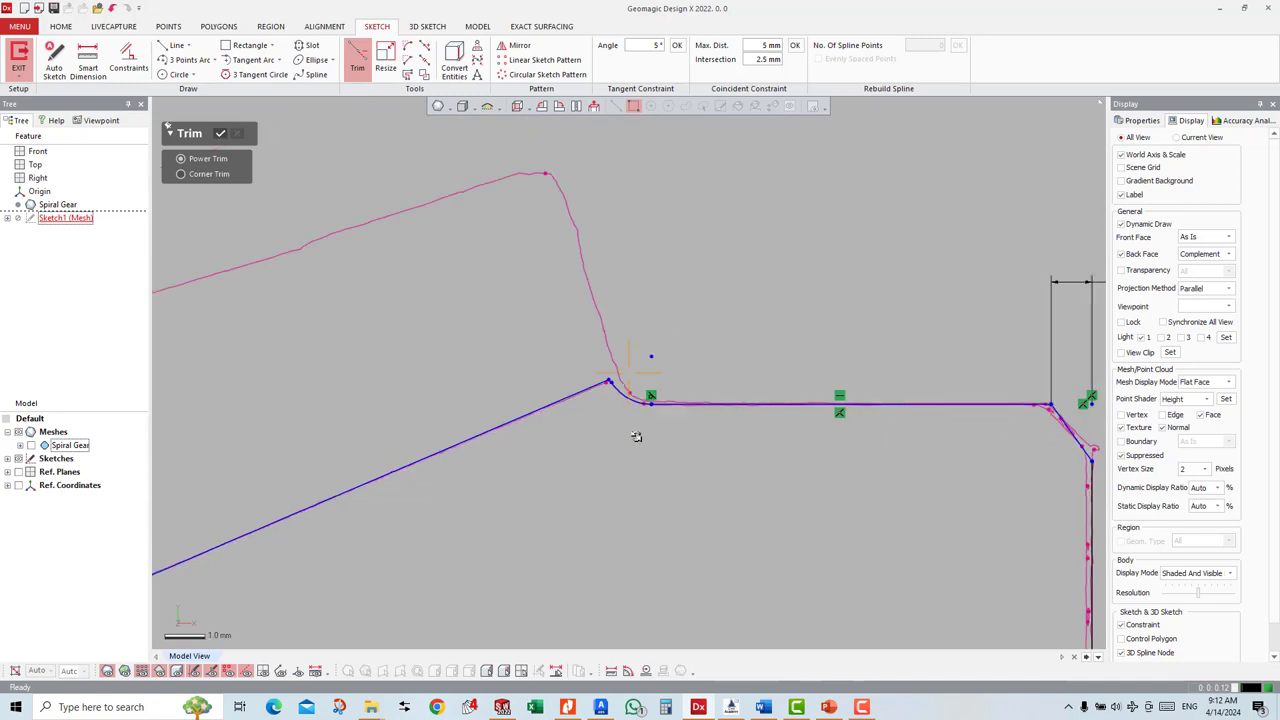
key(Escape)
Step: Add a 20 mm vertical height dimension to the profile
click(88, 62)
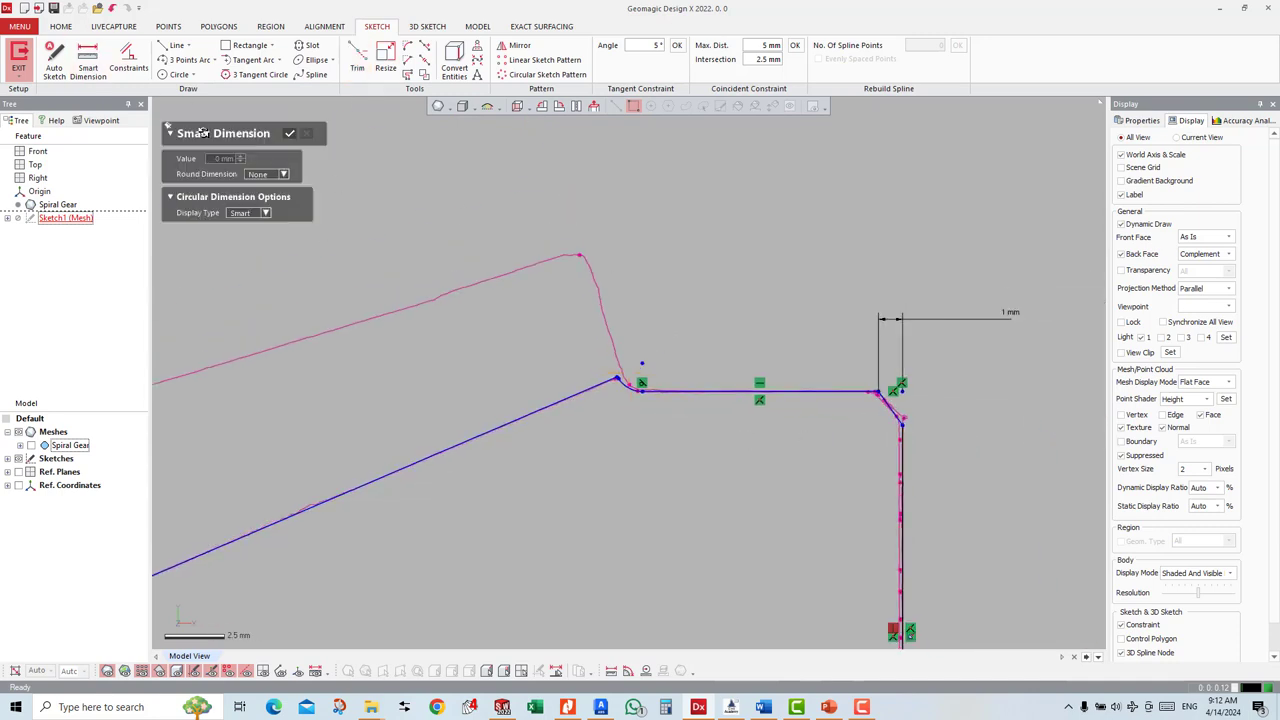
click(778, 392)
scroll(629, 586, down, 2)
scroll(700, 434, down, 2)
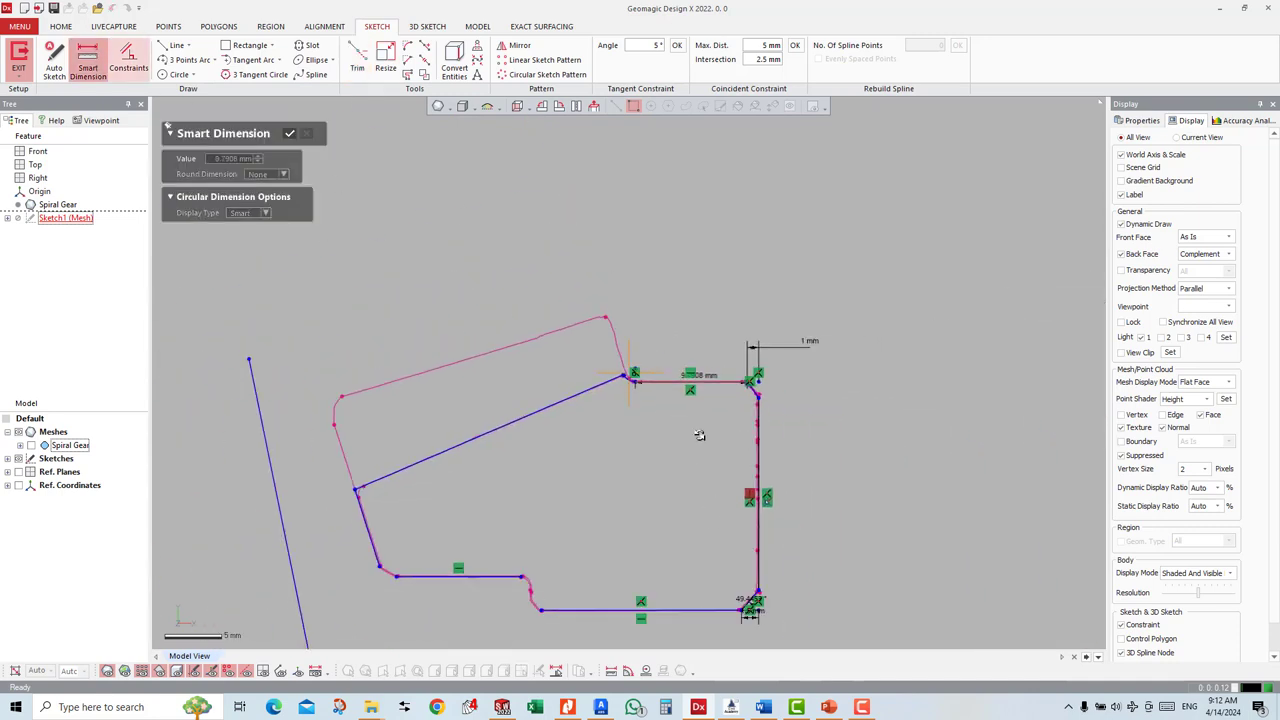
scroll(686, 520, down, 1)
click(688, 545)
click(683, 500)
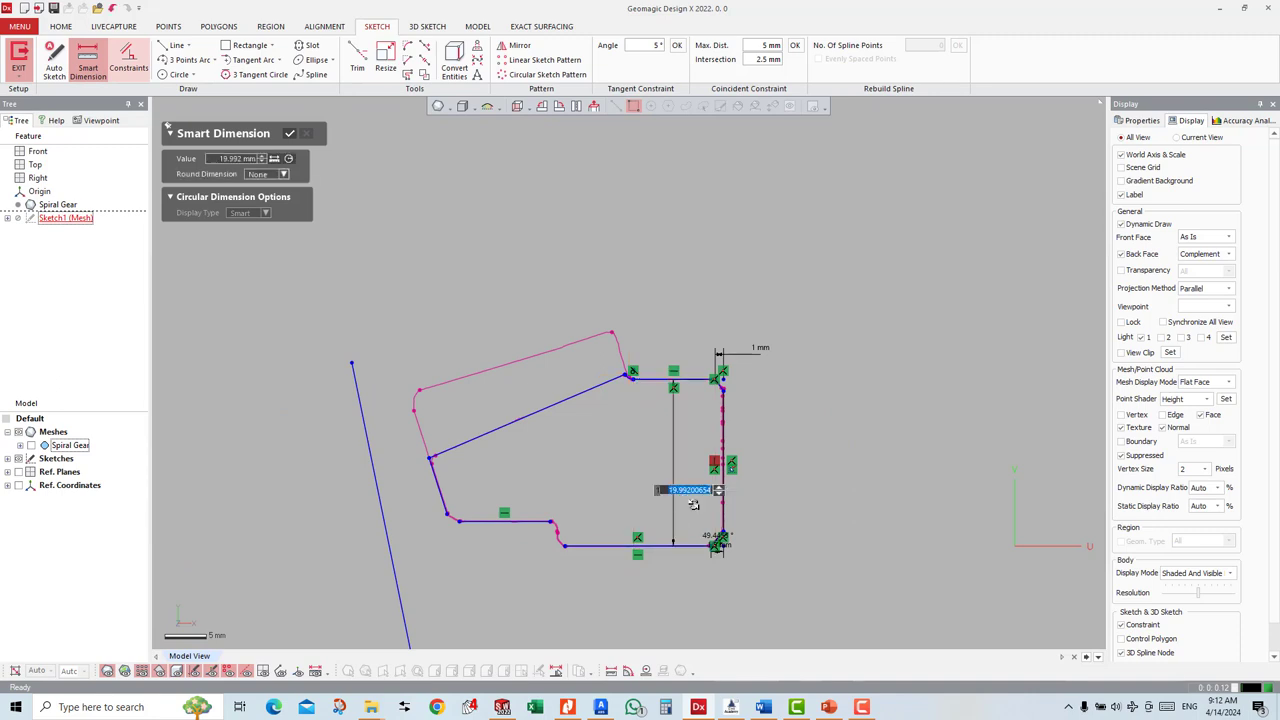
text(20)
key(Return)
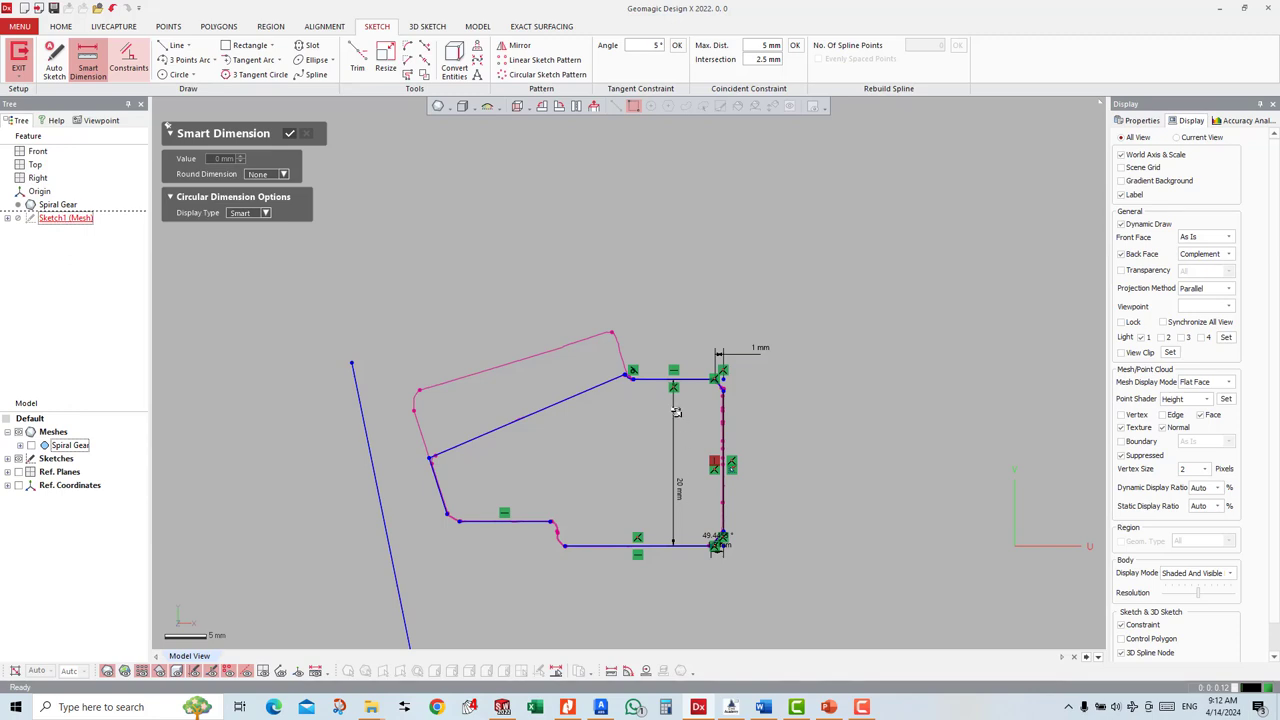
Step: Dimension the fillet arc radius at 1 mm, then change it to 1.25 mm
scroll(676, 412, up, 2)
scroll(660, 385, up, 2)
scroll(643, 360, up, 1)
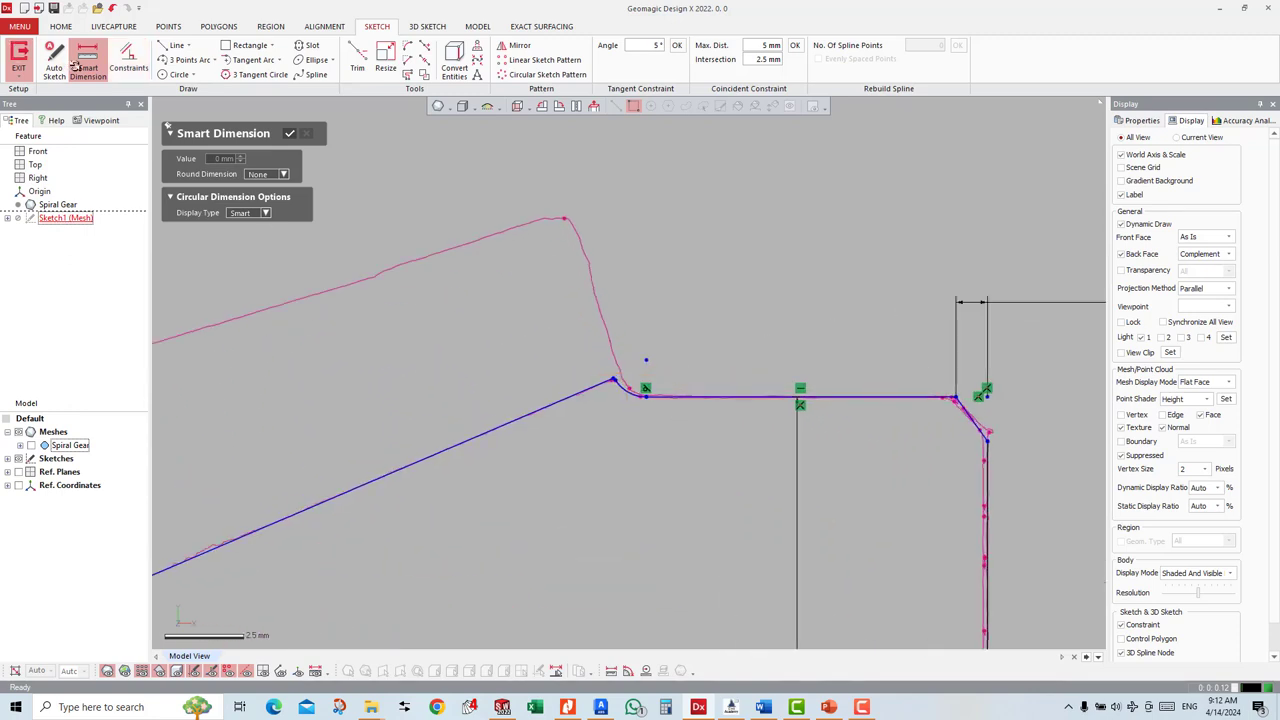
click(620, 390)
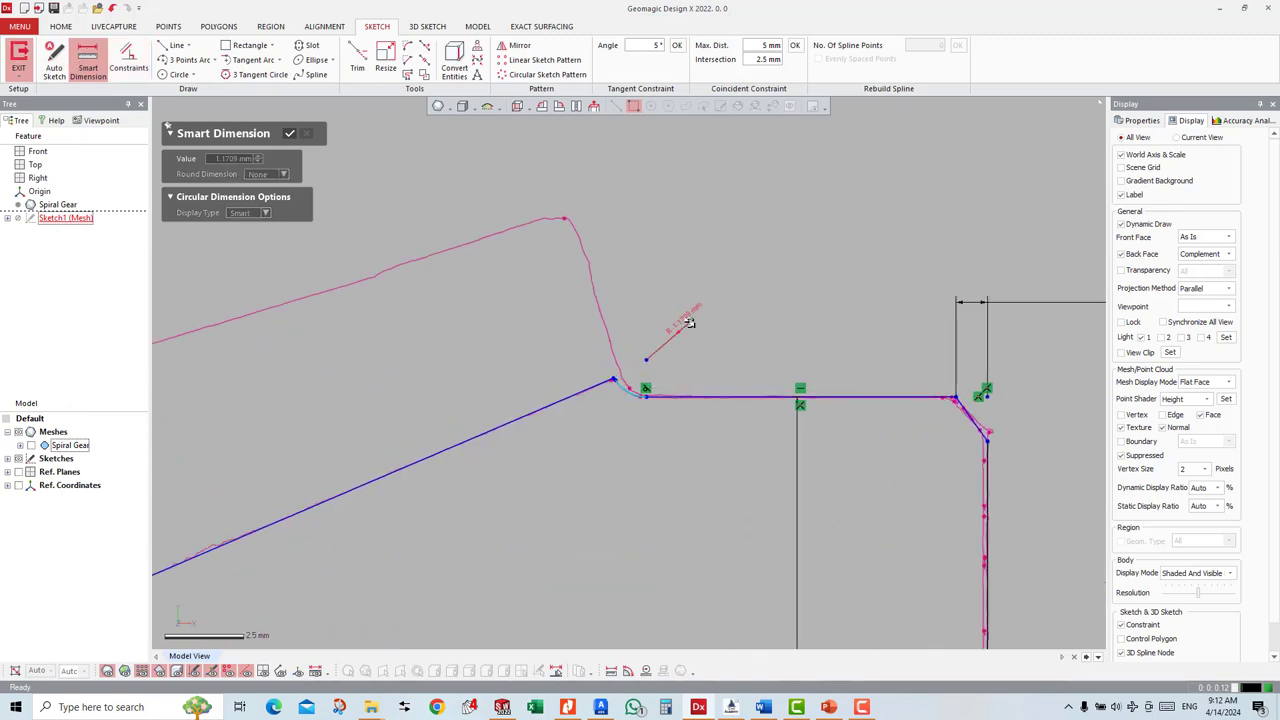
click(711, 327)
text(1)
key(Return)
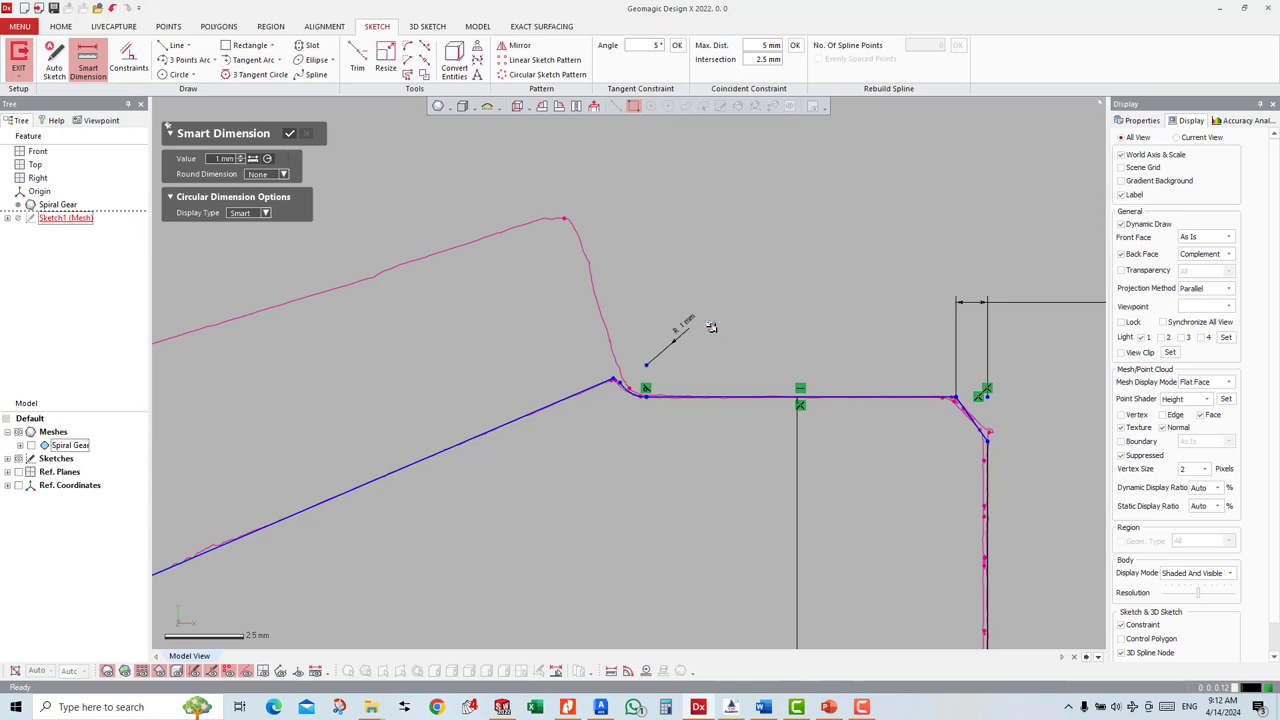
double_click(686, 330)
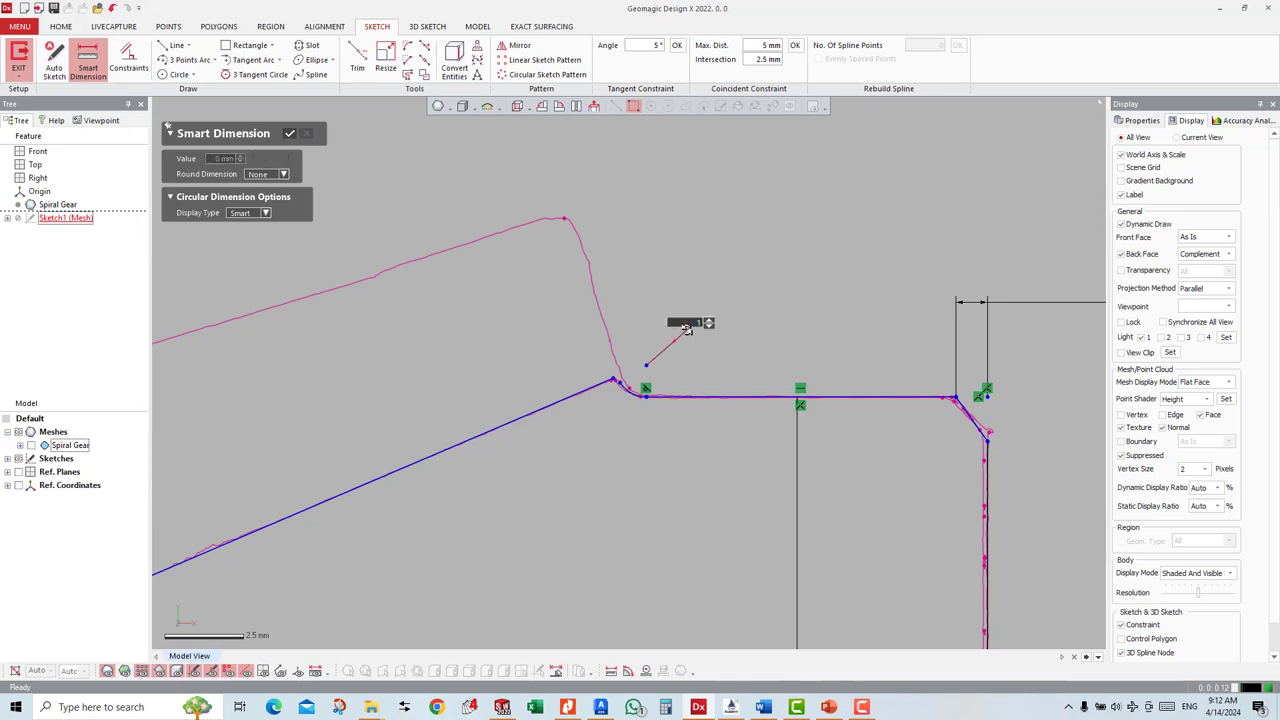
text(5)
key(Return)
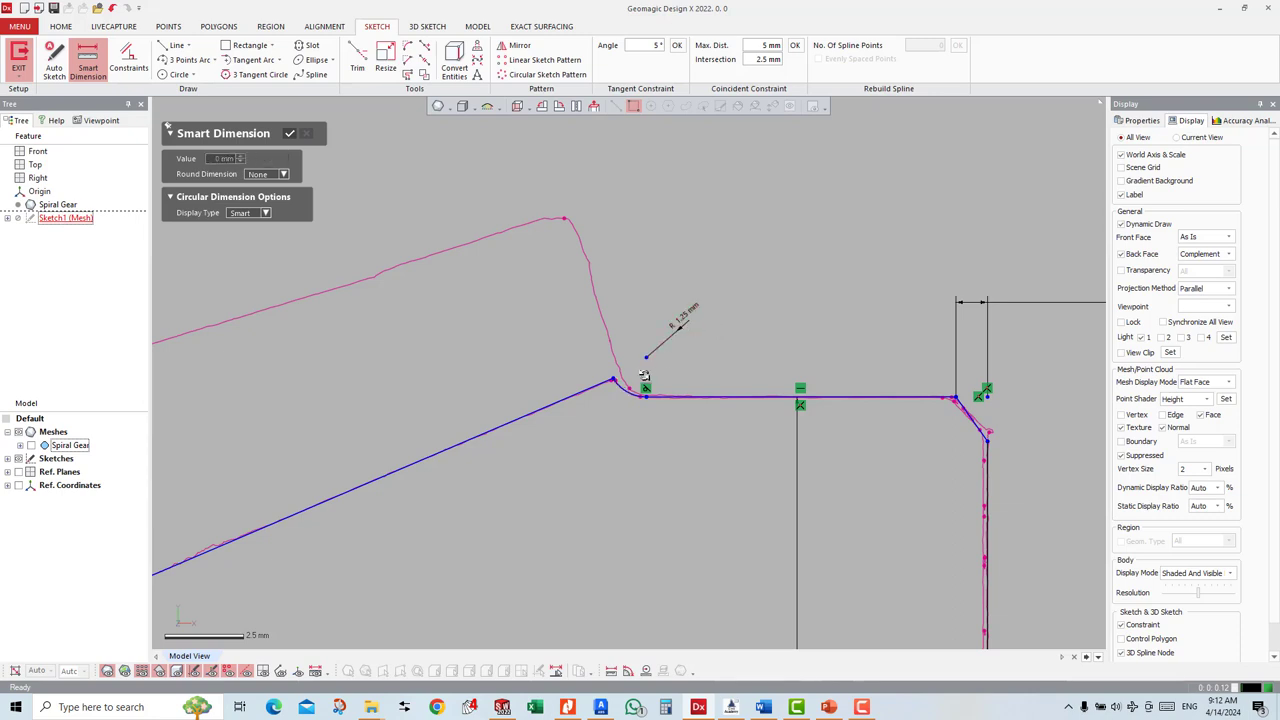
scroll(640, 375, up, 2)
scroll(610, 382, up, 2)
scroll(615, 390, up, 2)
Step: Extend the line at the fillet corner to a sharp corner and trim the excess past it
scroll(615, 390, up, 2)
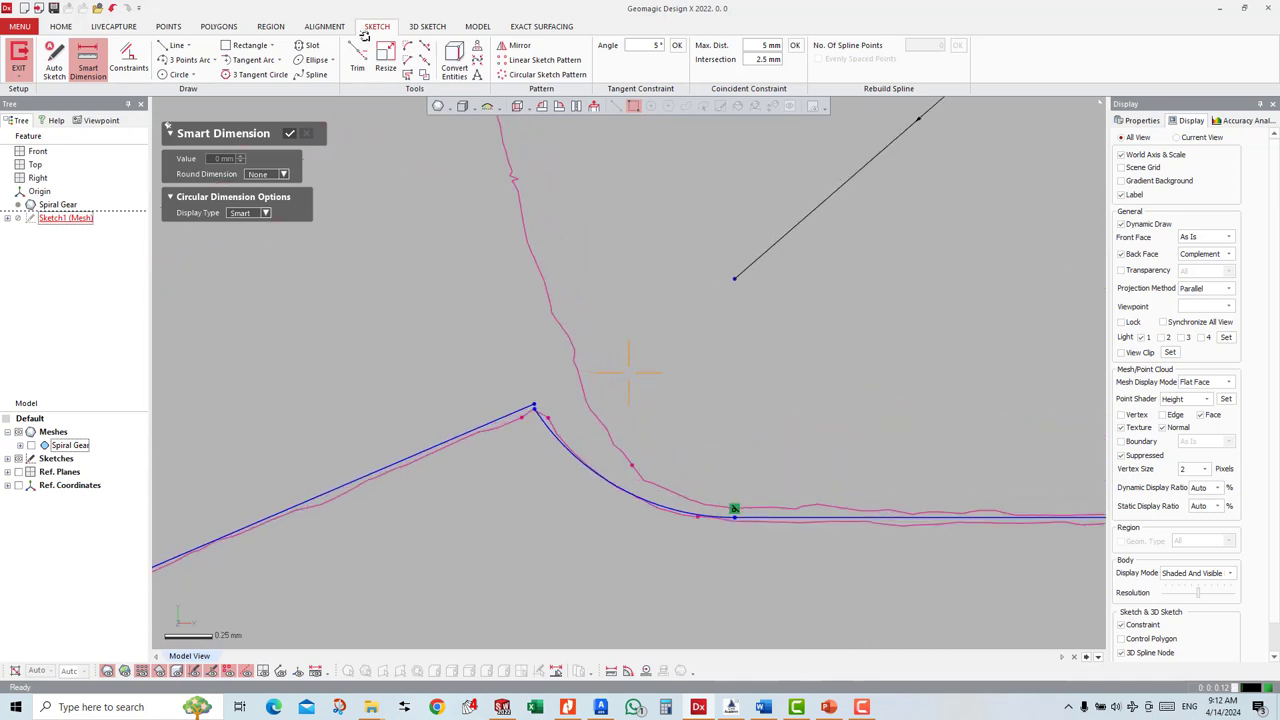
key(Escape)
click(425, 45)
click(552, 435)
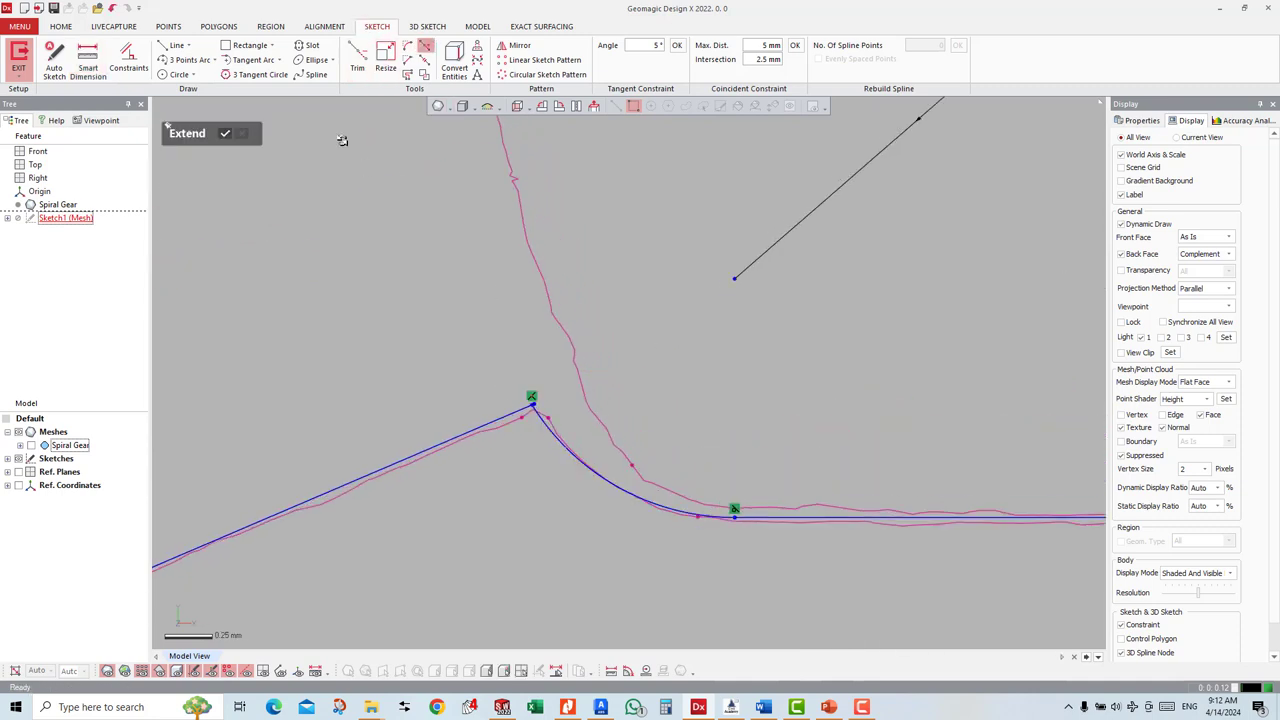
click(225, 133)
click(351, 48)
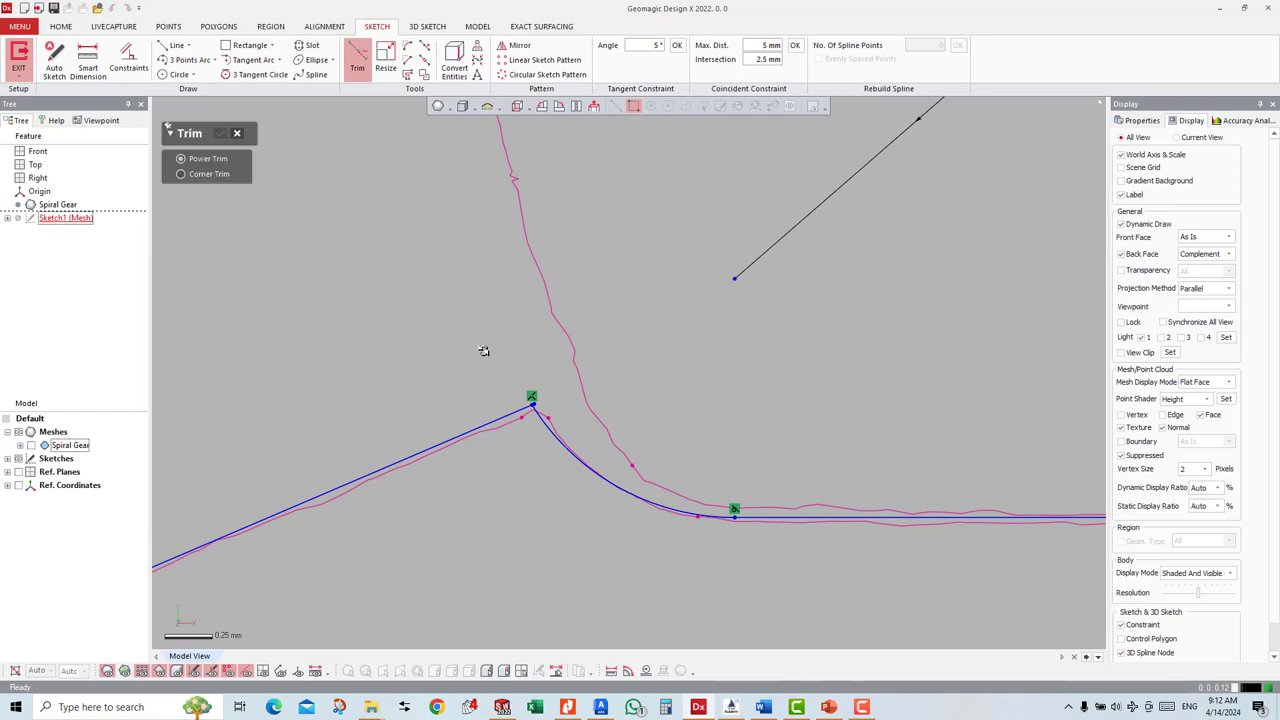
scroll(535, 400, up, 2)
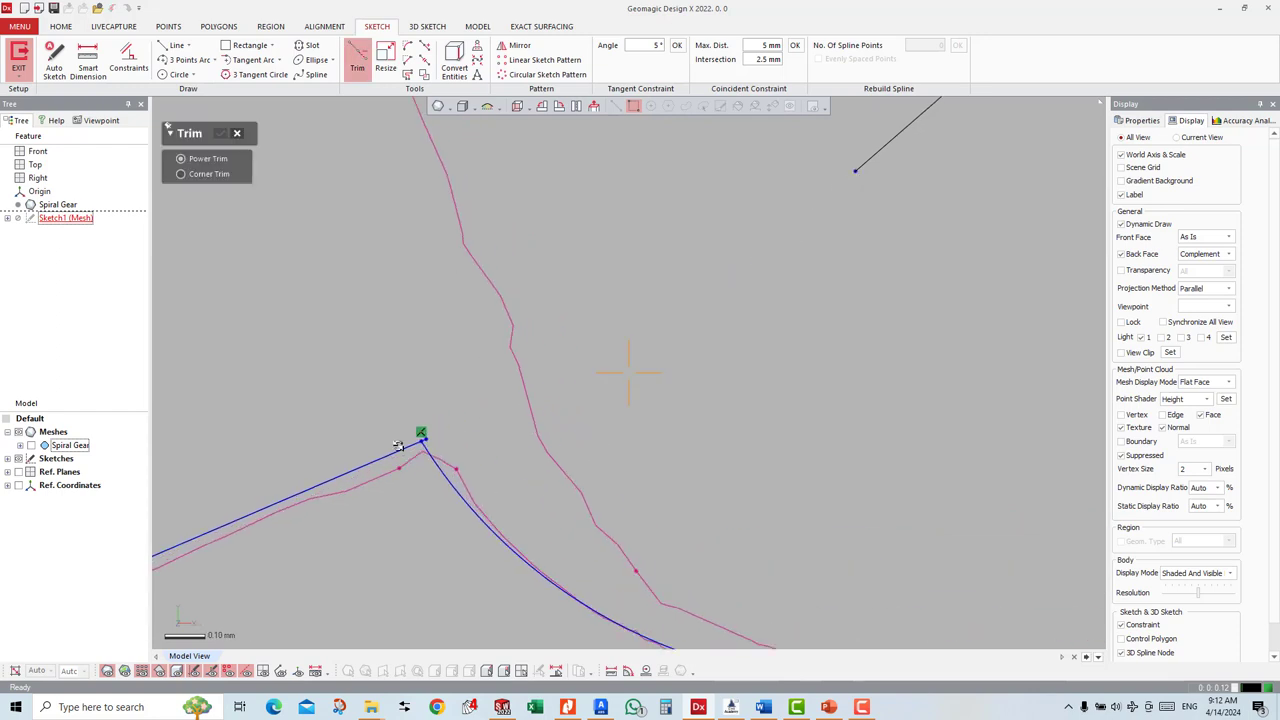
scroll(423, 440, up, 2)
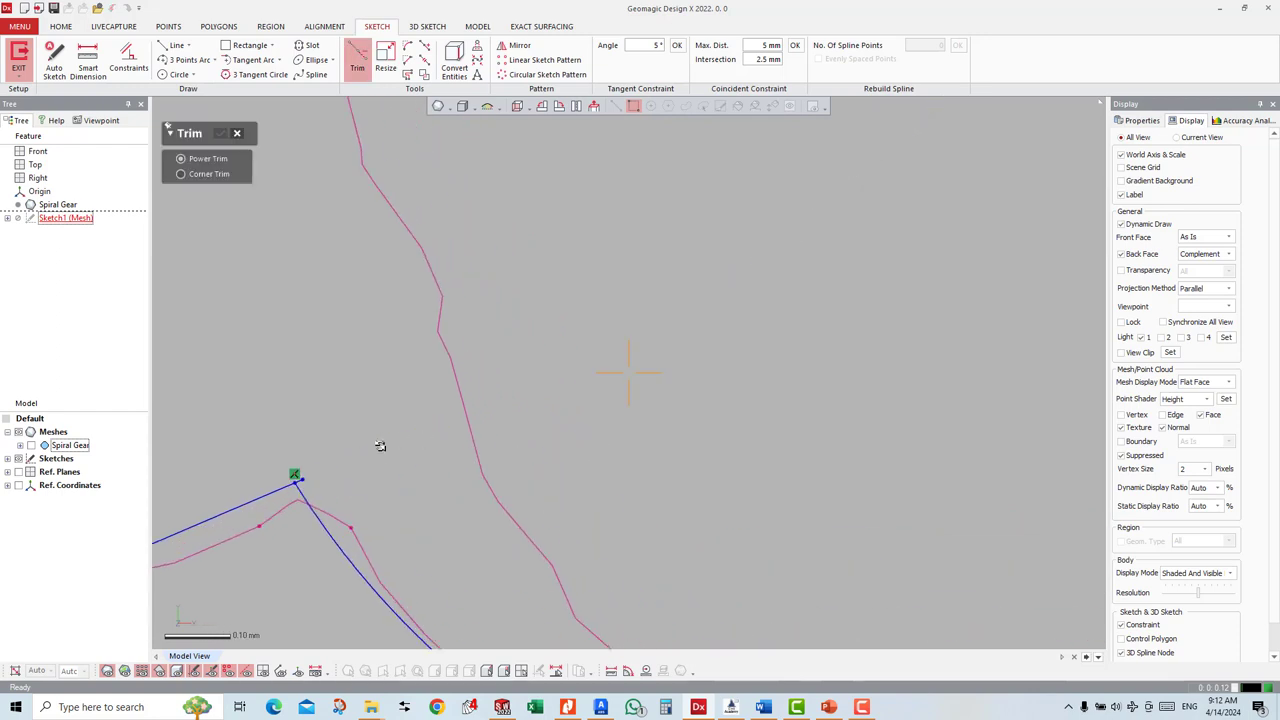
click(325, 457)
scroll(723, 383, down, 2)
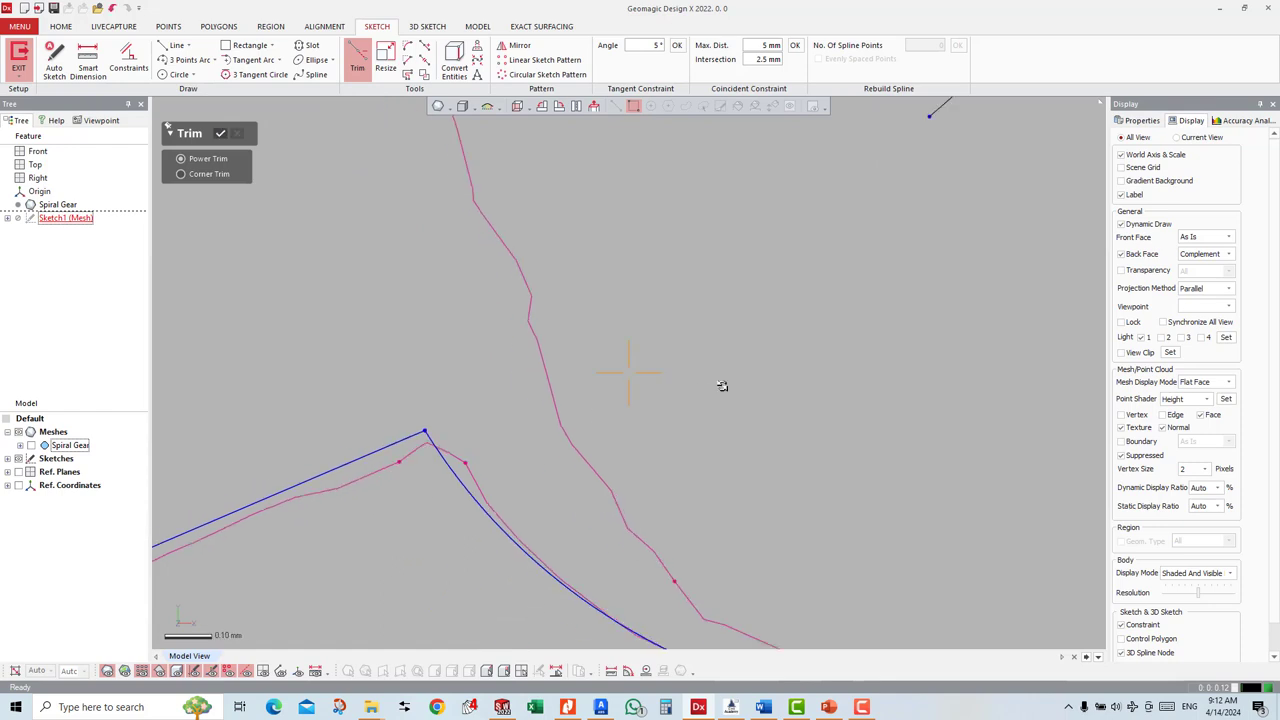
scroll(723, 383, down, 1)
scroll(723, 383, down, 1)
scroll(722, 386, down, 1)
scroll(722, 386, down, 1)
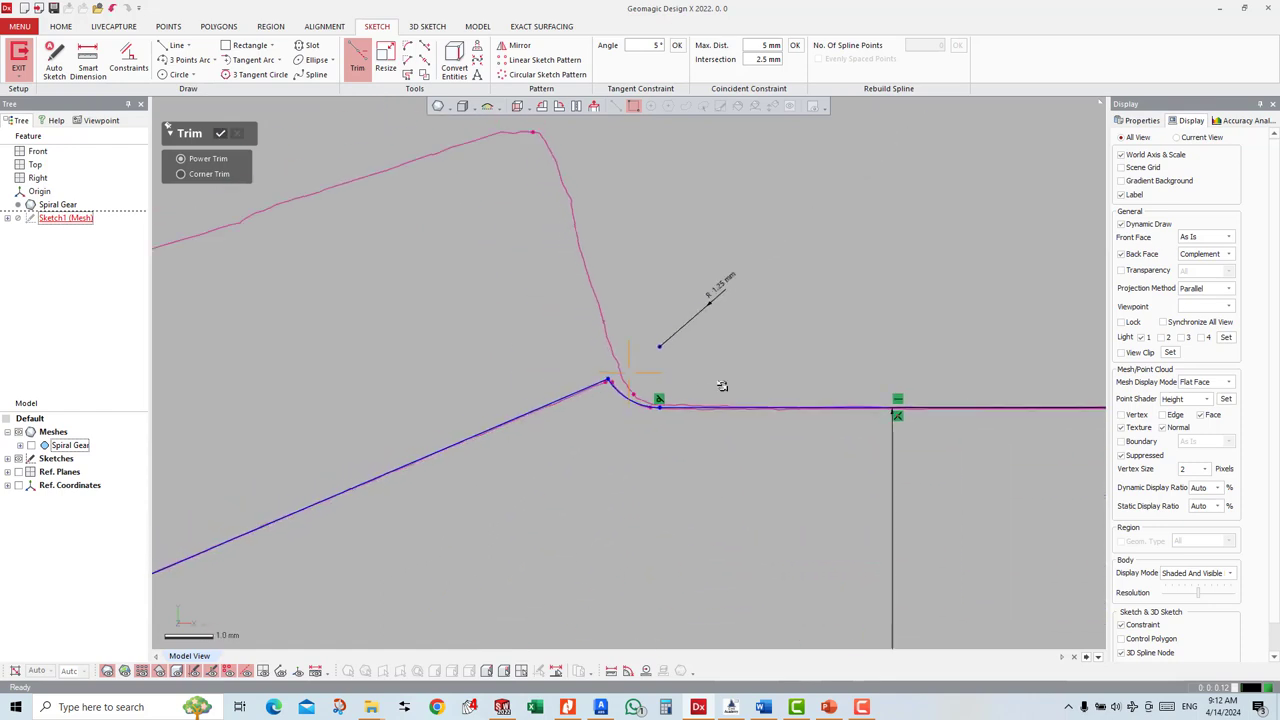
scroll(722, 386, down, 1)
scroll(722, 386, down, 1)
scroll(722, 386, down, 1)
scroll(722, 386, down, 1)
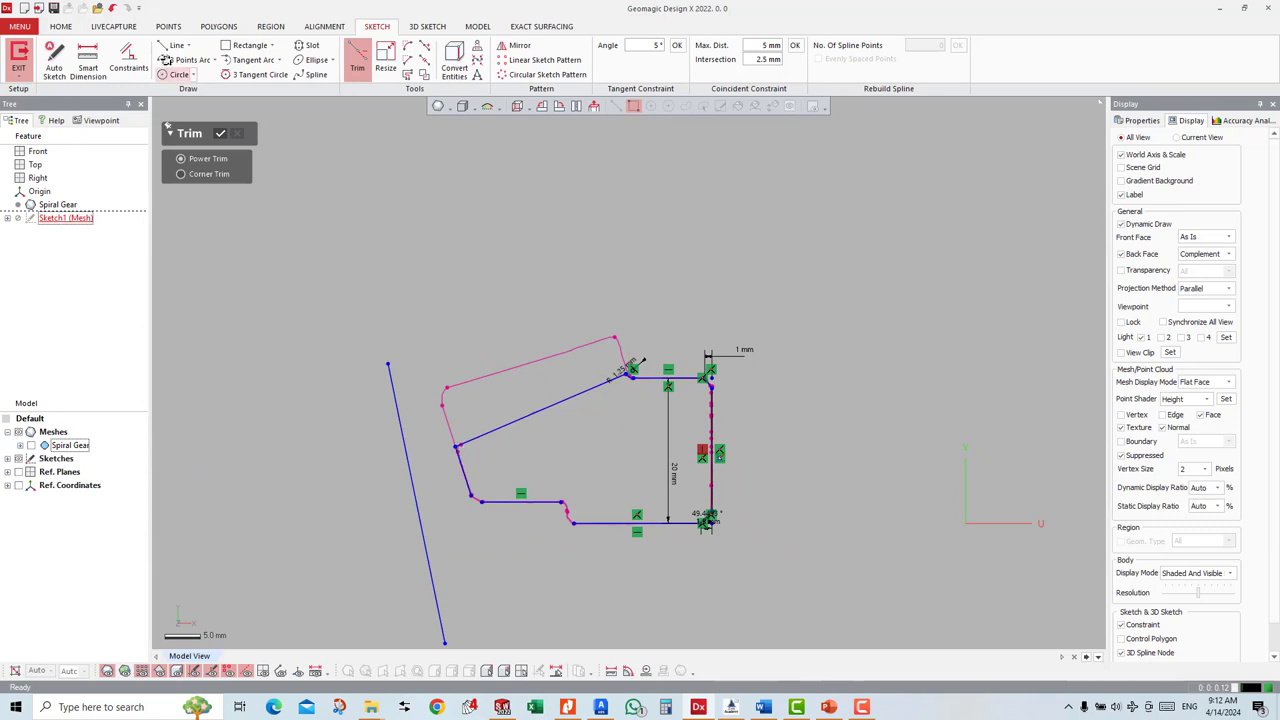
Step: Draw a short line joining the slanted edge to the horizontal step at the lower-left bend
click(176, 45)
scroll(466, 586, up, 1)
scroll(433, 582, up, 1)
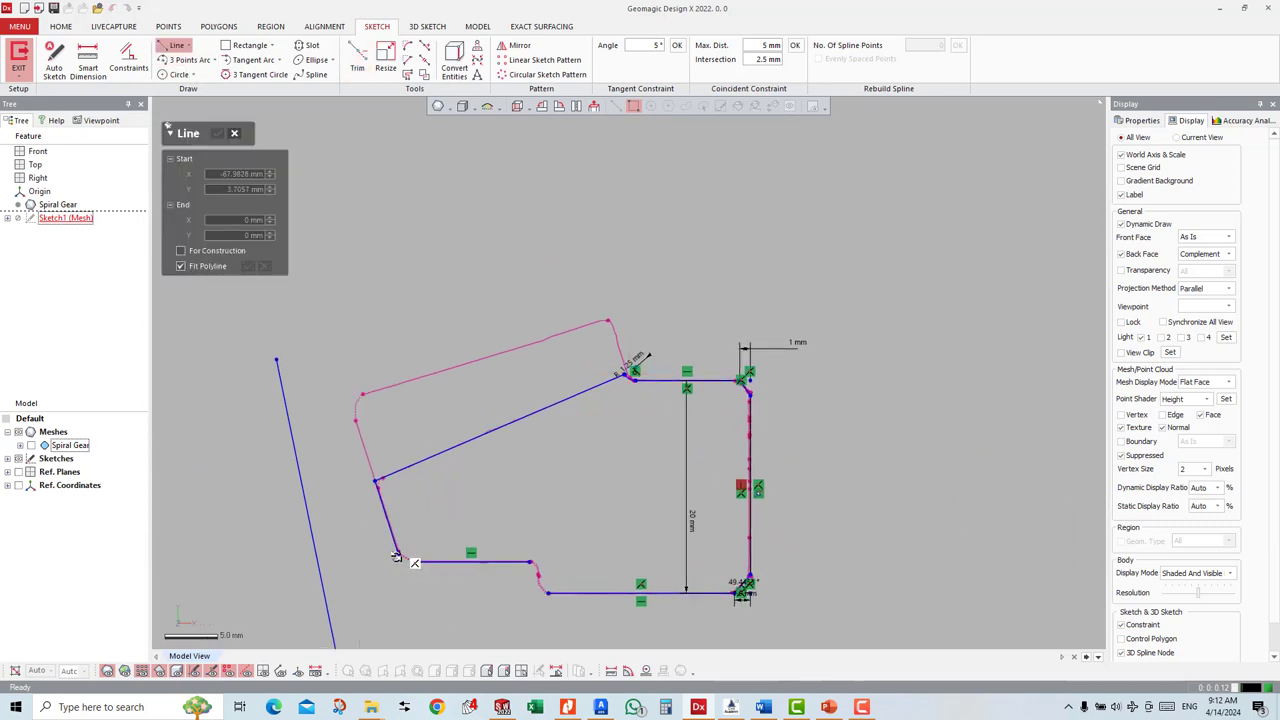
click(398, 553)
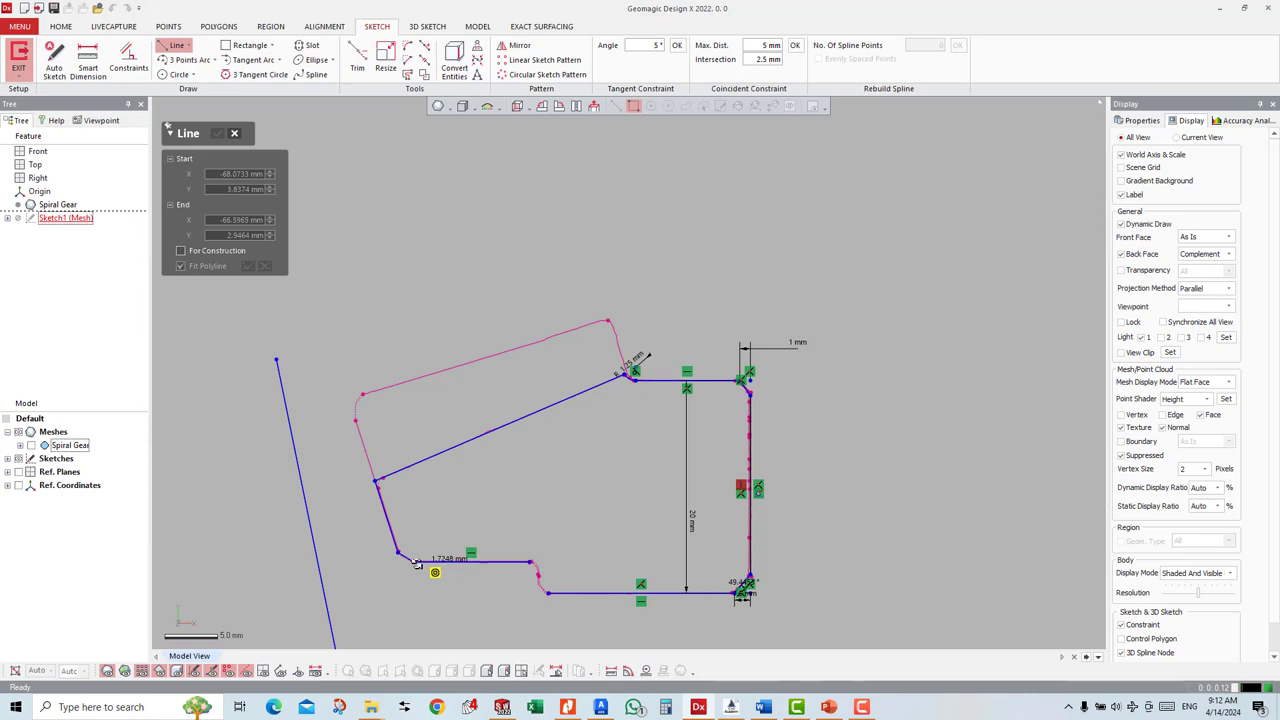
click(415, 562)
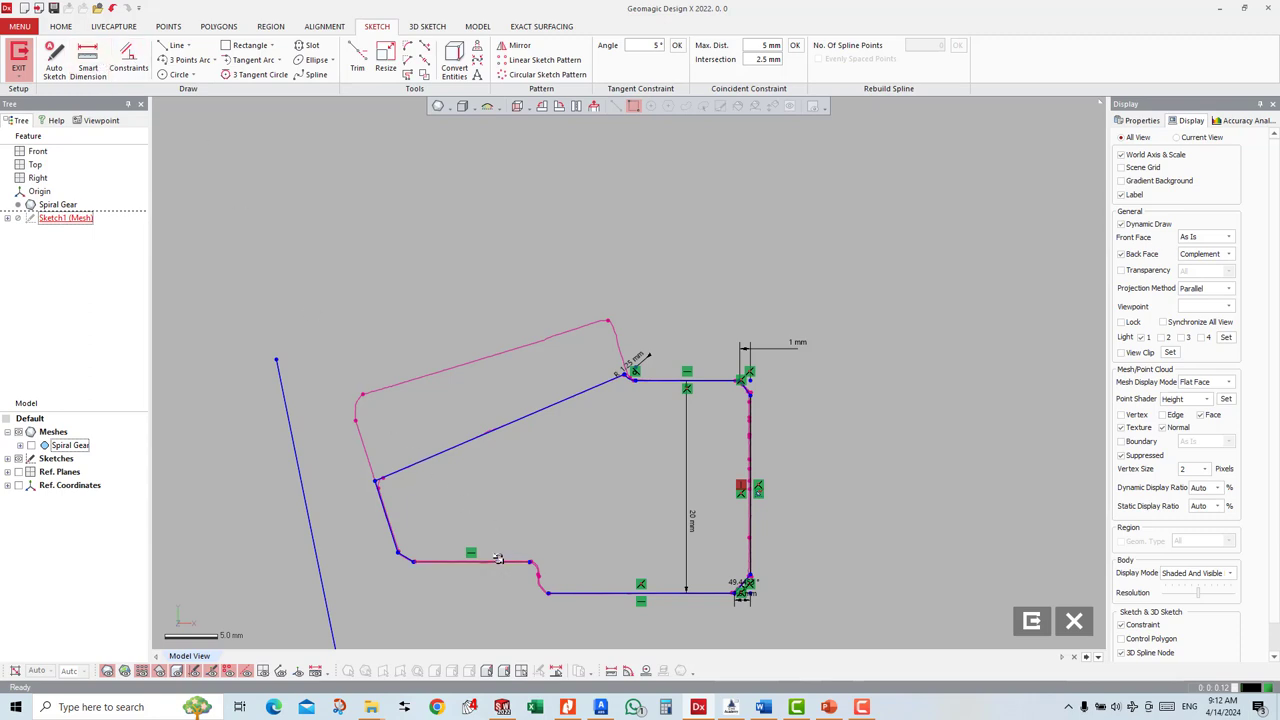
right_click(498, 415)
click(88, 62)
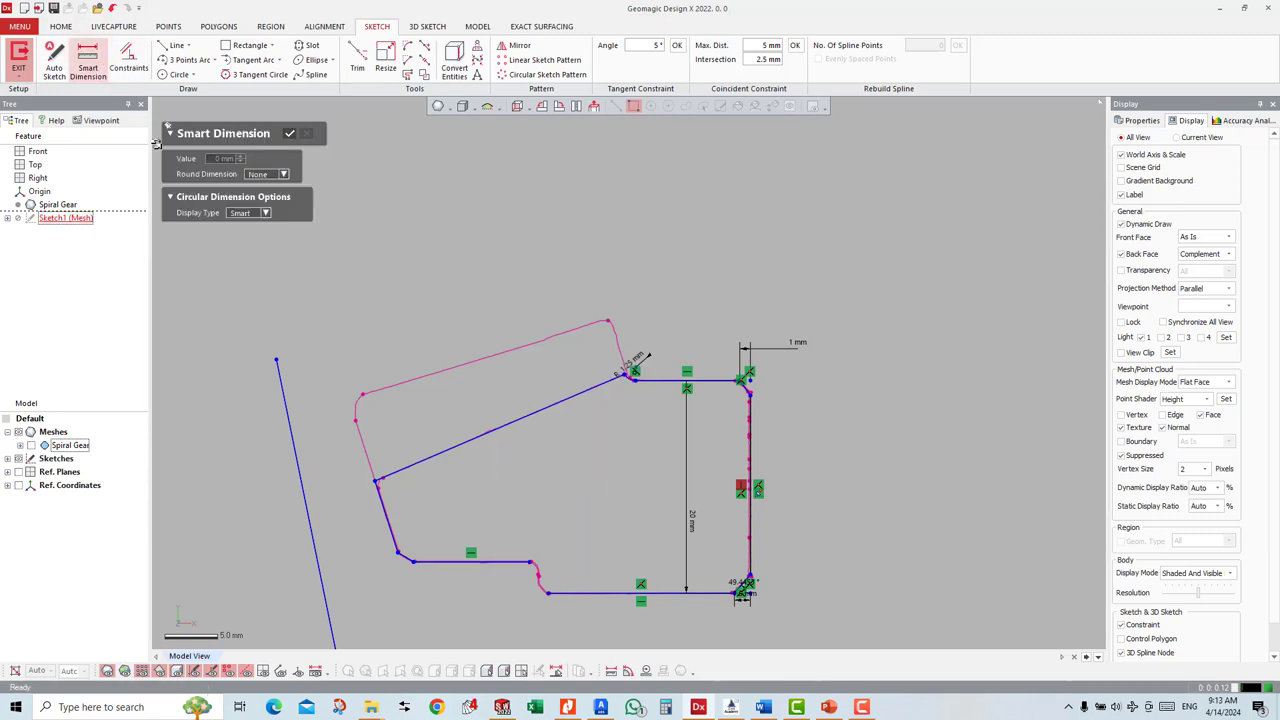
Step: Dimension the 3 mm offset between the bottom line and the upper step line
click(505, 562)
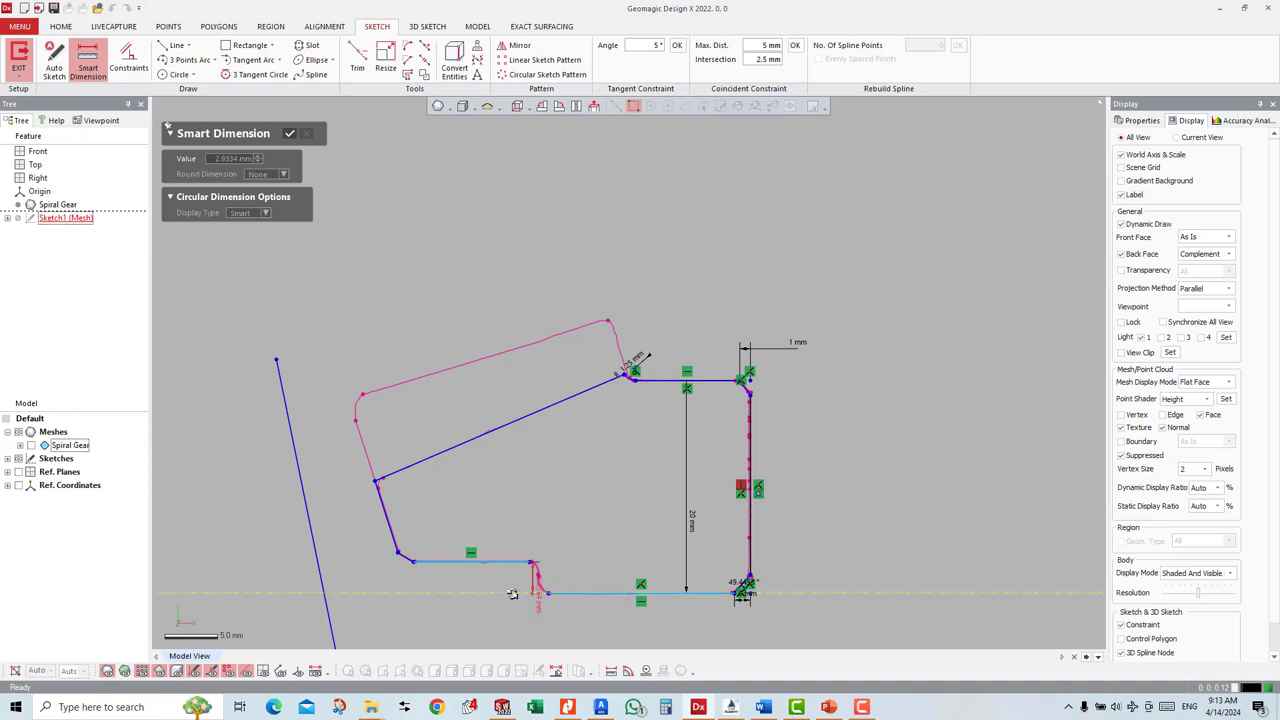
click(548, 593)
click(490, 590)
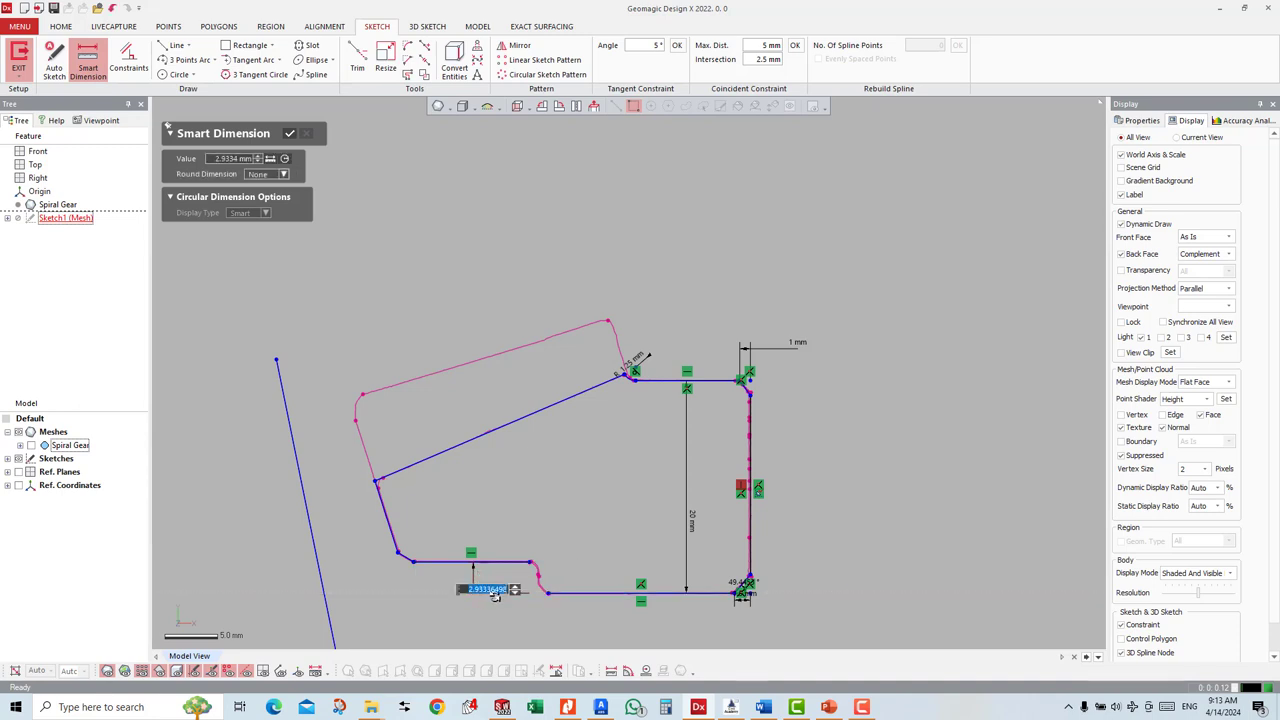
text(3)
key(Return)
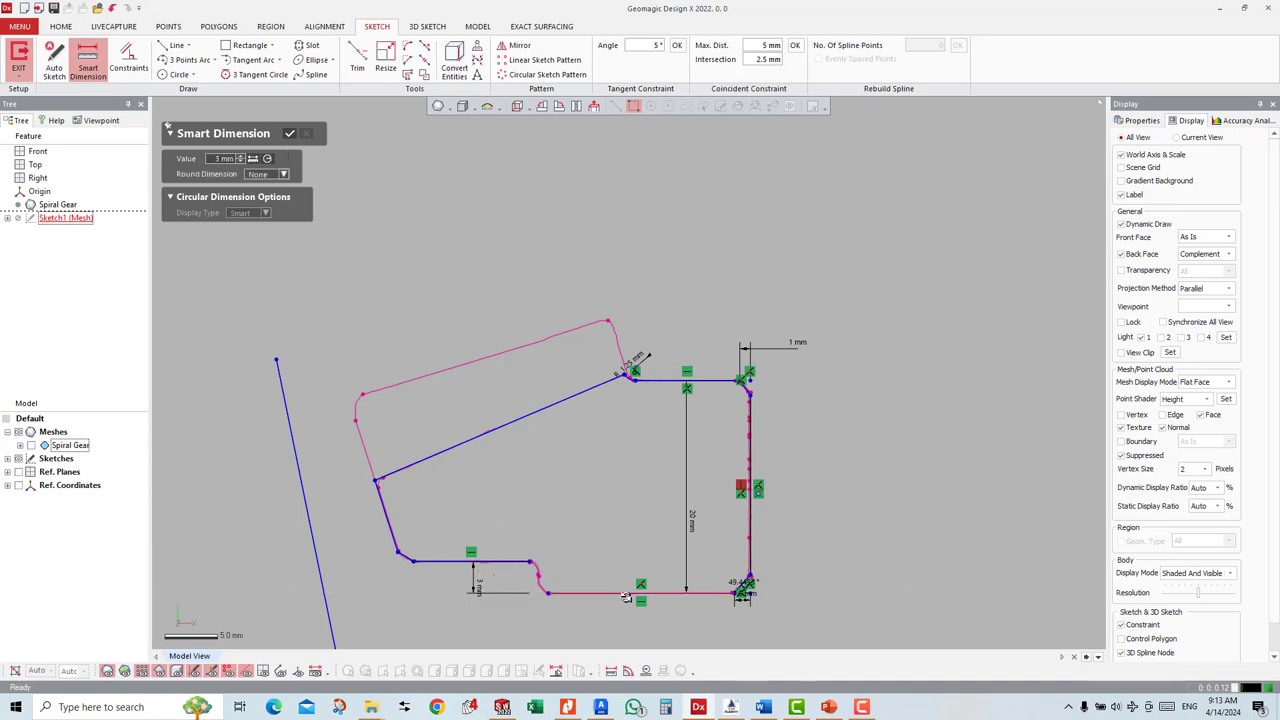
scroll(662, 513, down, 1)
scroll(662, 513, down, 1)
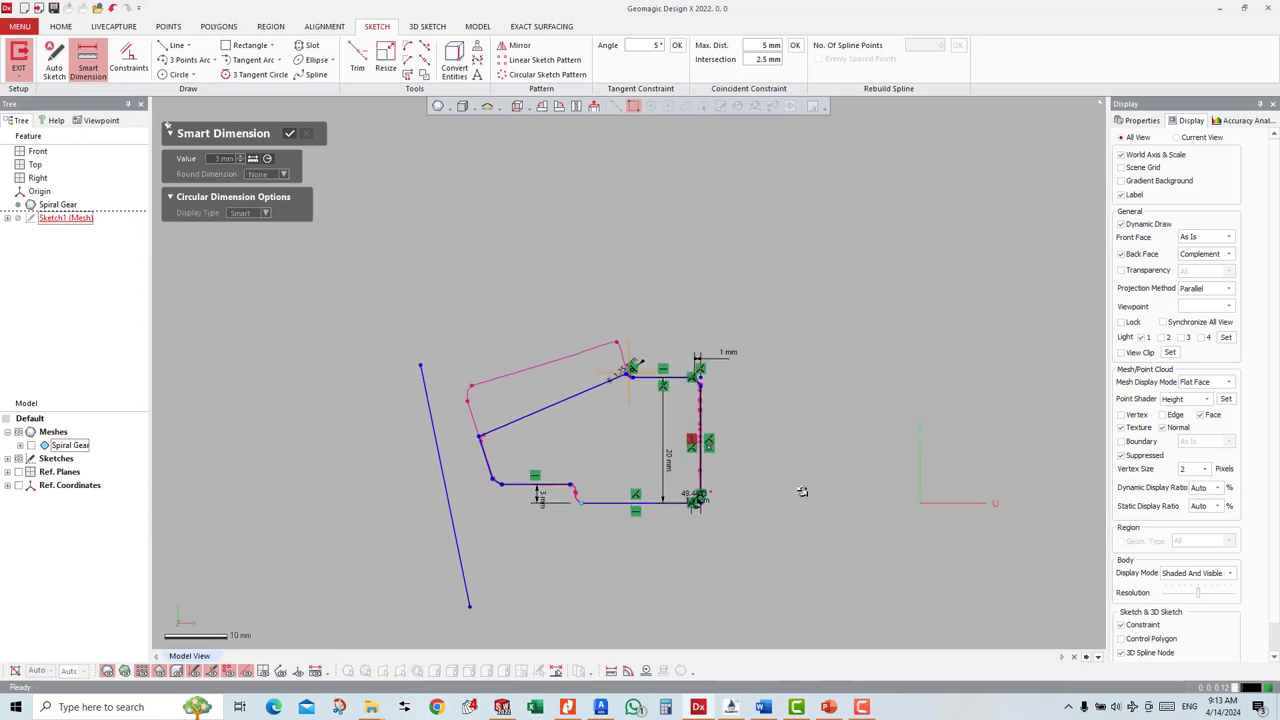
Step: Set the bottom edge's left end 54 mm from the vertical axis
click(920, 503)
click(740, 554)
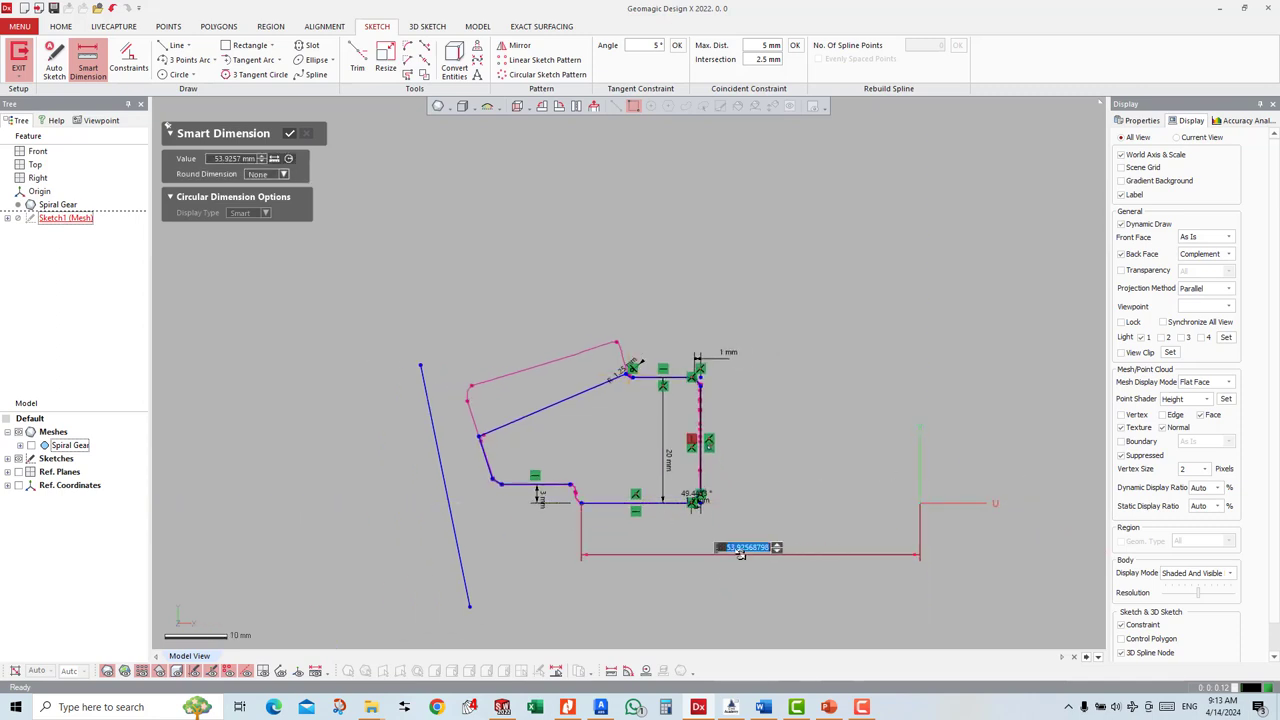
text(54)
key(Return)
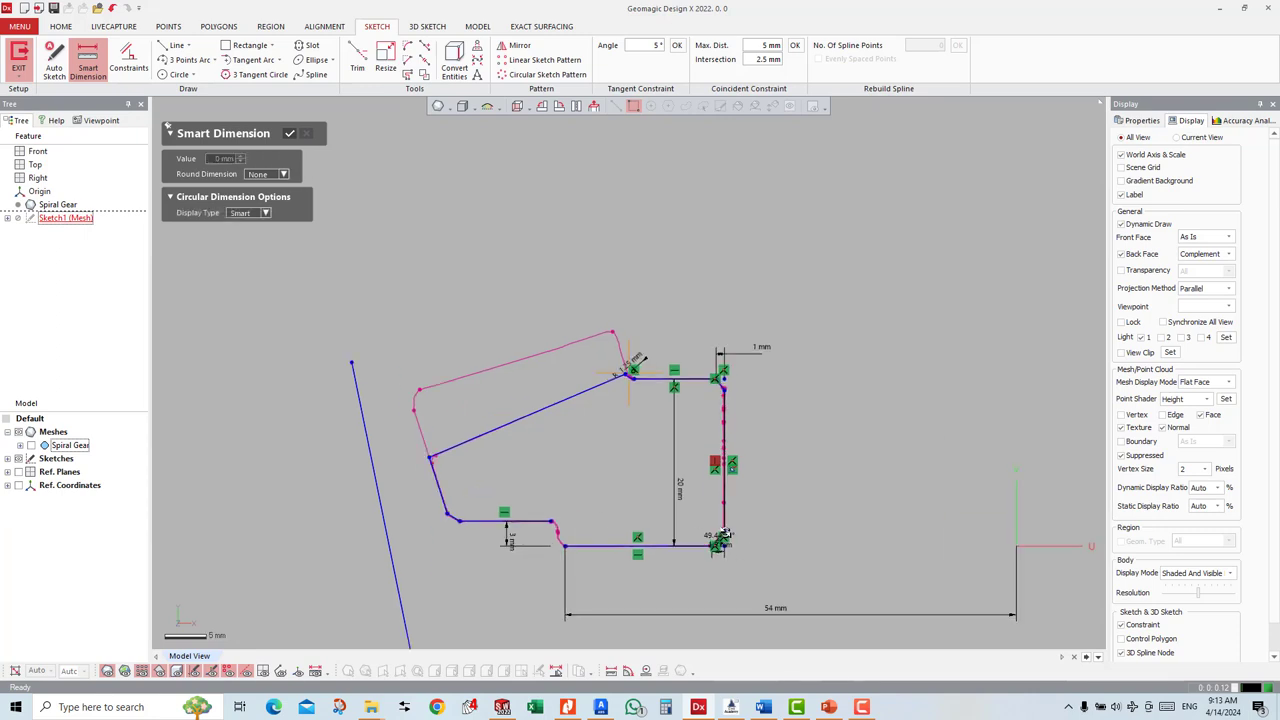
Step: Add a 34.9133 mm dimension from the right vertical edge to the axis, dismissing the overdetermined warning
scroll(723, 537, up, 1)
click(759, 442)
scroll(770, 455, down, 1)
click(903, 493)
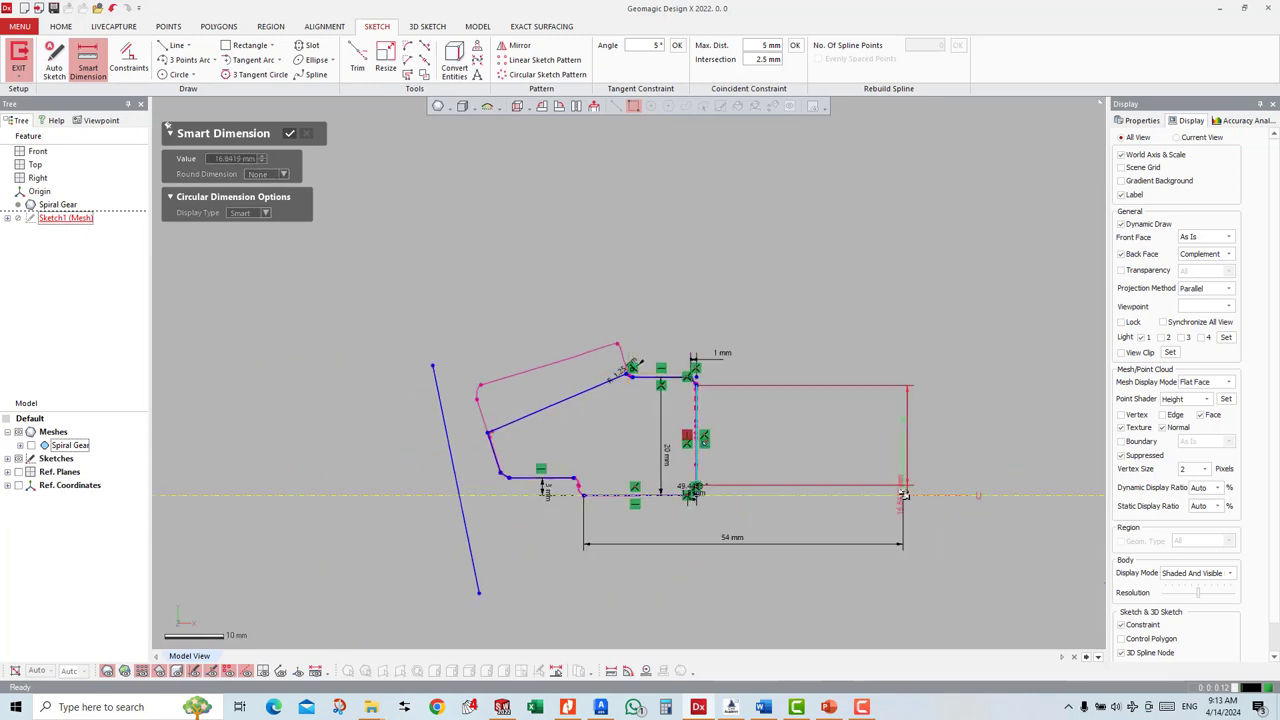
click(851, 509)
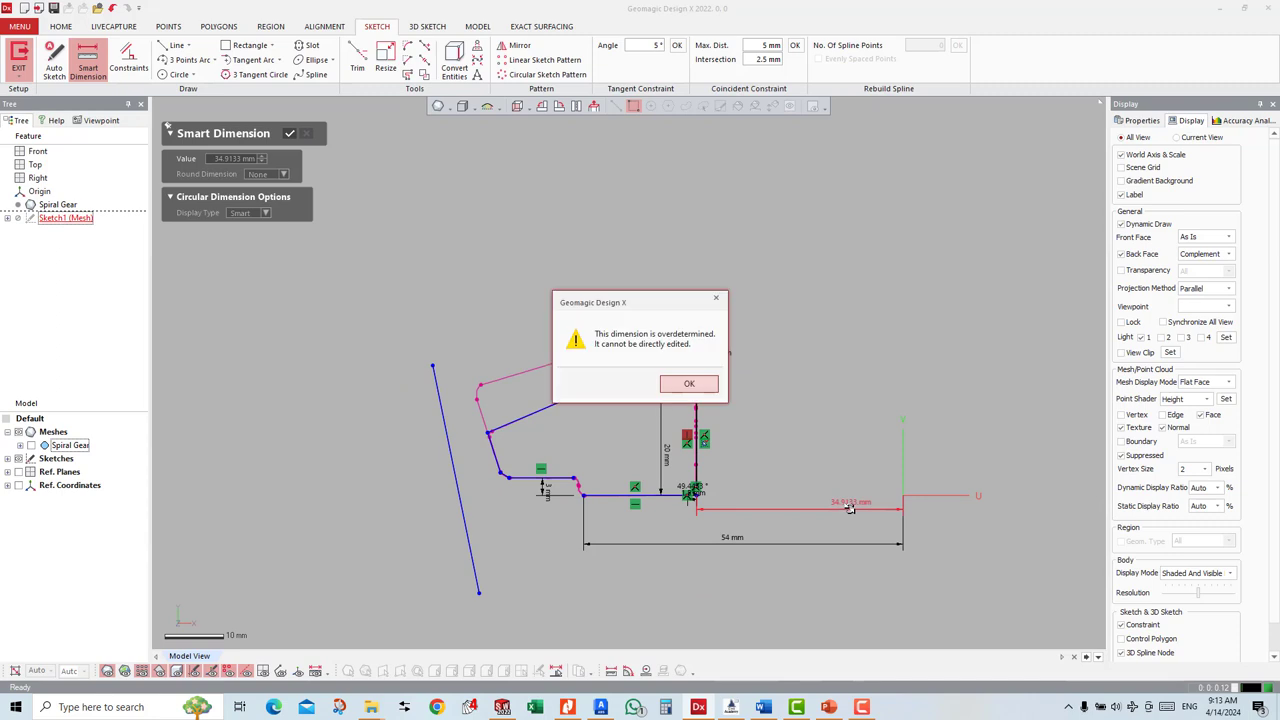
key(Return)
key(Escape)
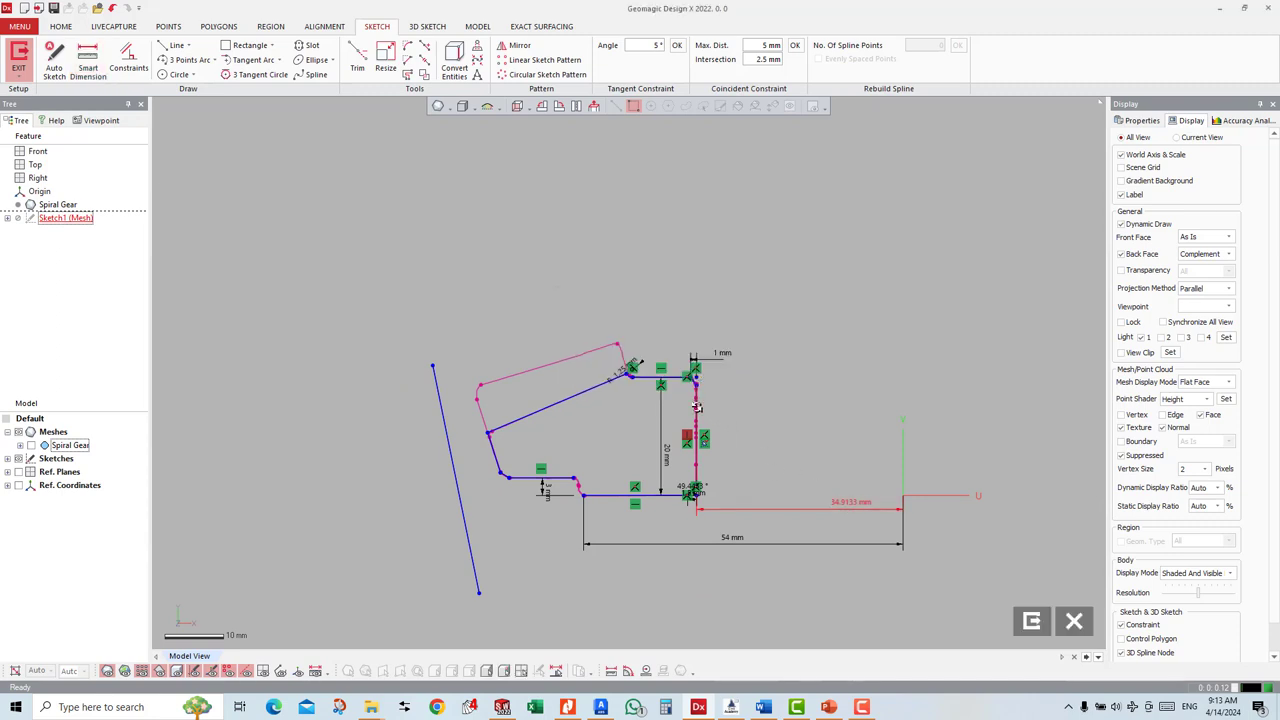
Step: Remove the Fix constraint from the right vertical edge and discard the 34.9133 mm dimension
right_click(697, 407)
click(728, 415)
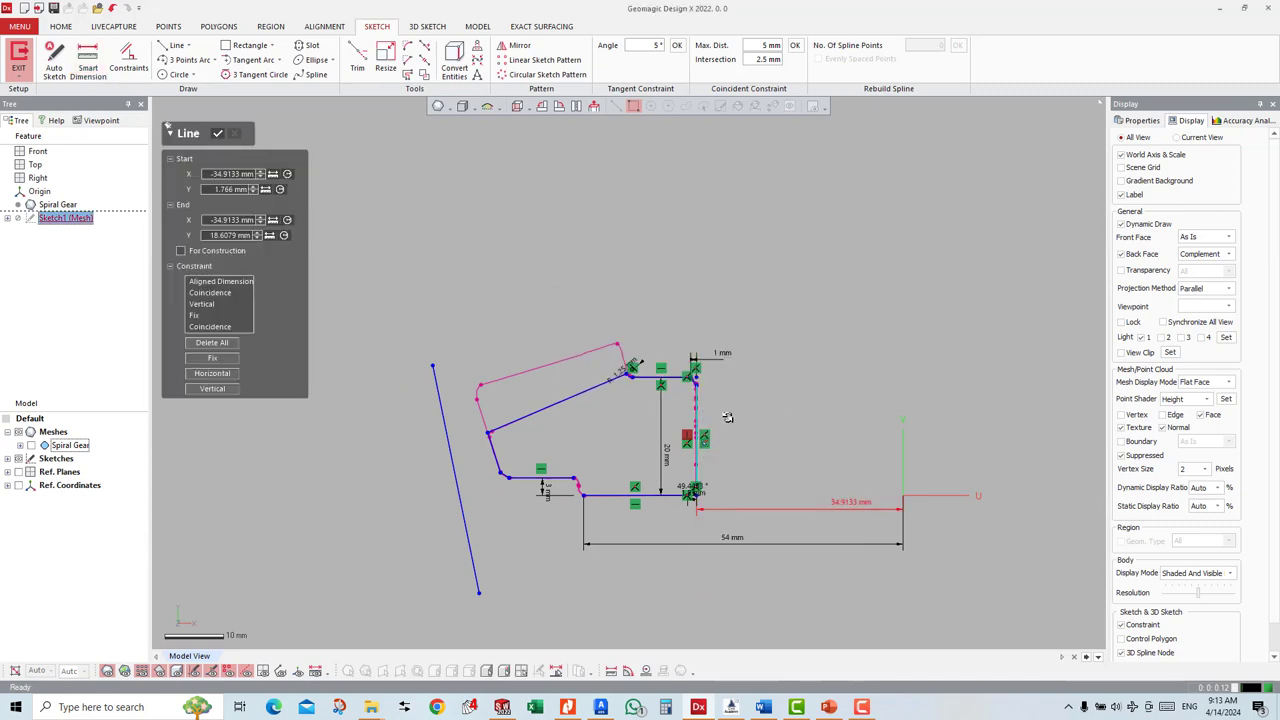
click(256, 313)
key(Escape)
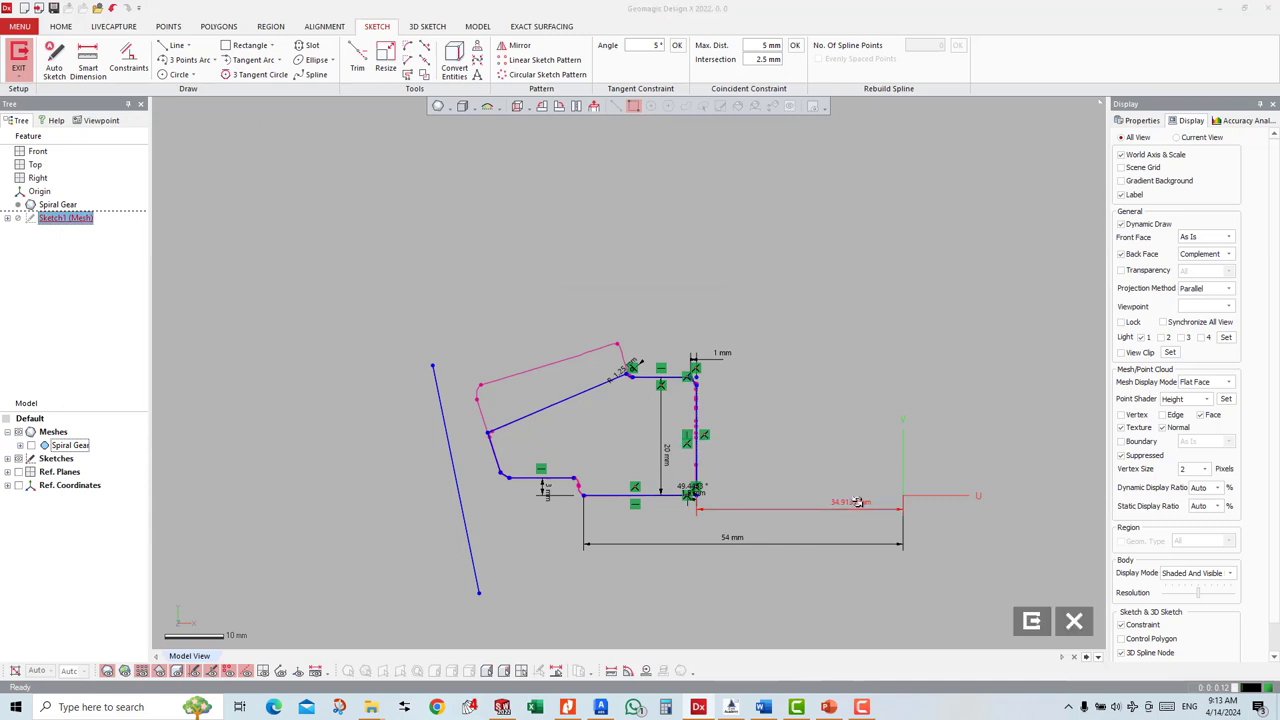
double_click(858, 502)
key(Return)
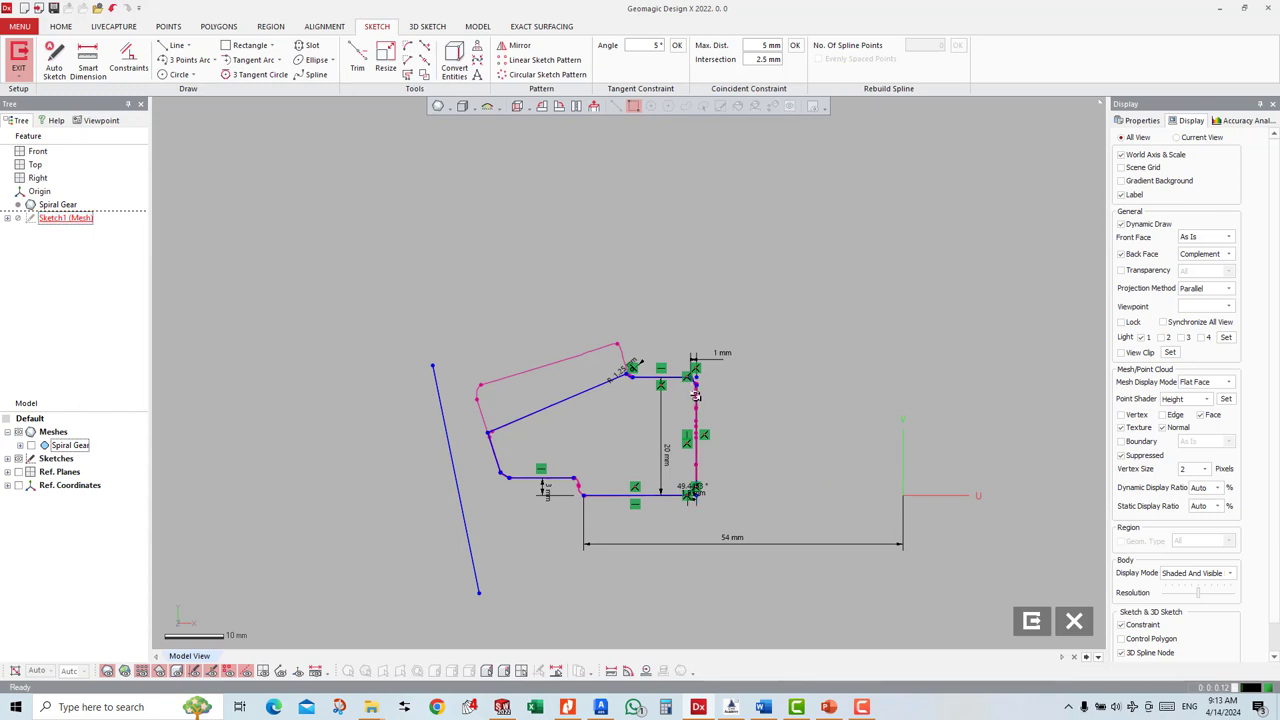
scroll(626, 368, up, 1)
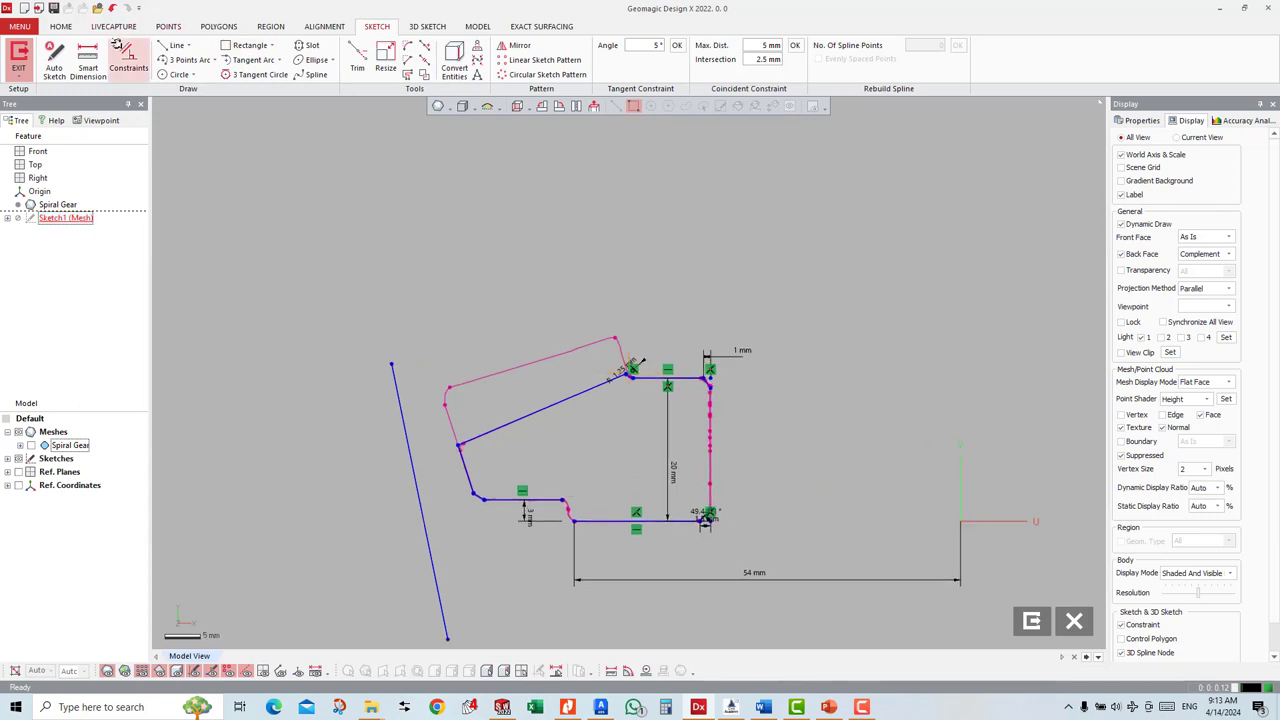
Step: Draw a short vertical line down from the profile's lower-right corner
click(175, 45)
scroll(740, 535, up, 1)
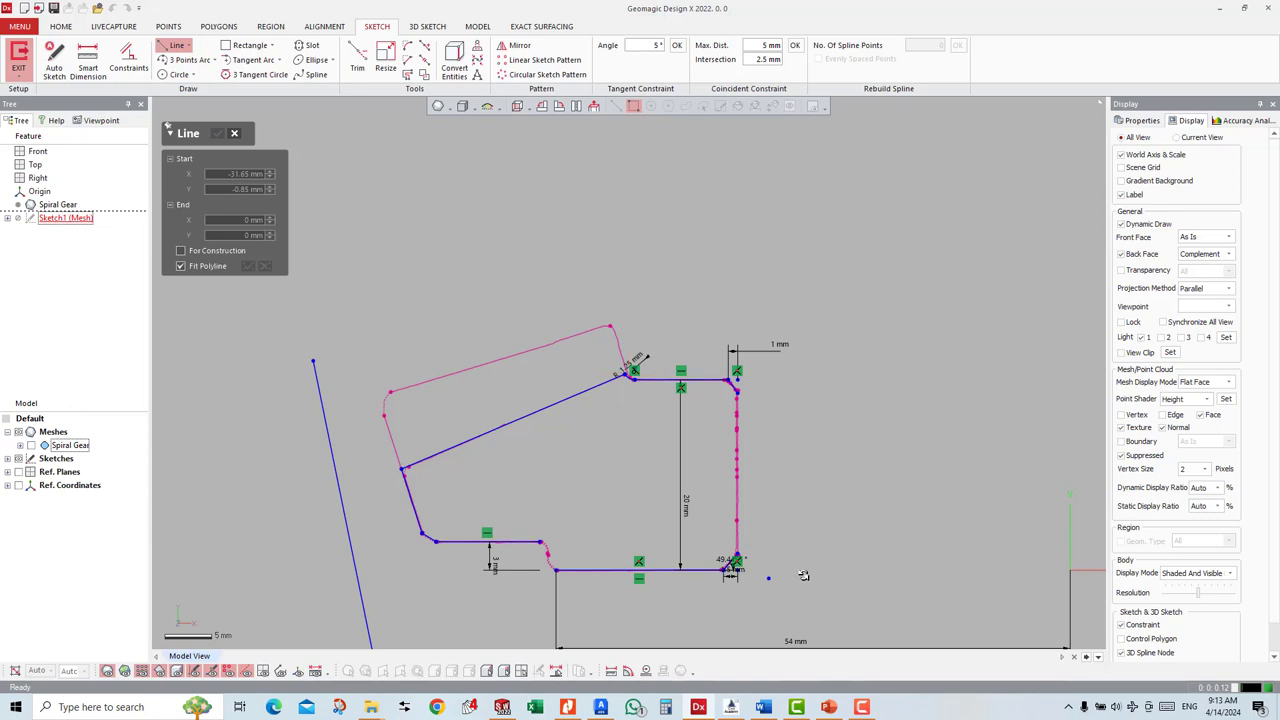
scroll(800, 482, up, 1)
scroll(773, 399, down, 1)
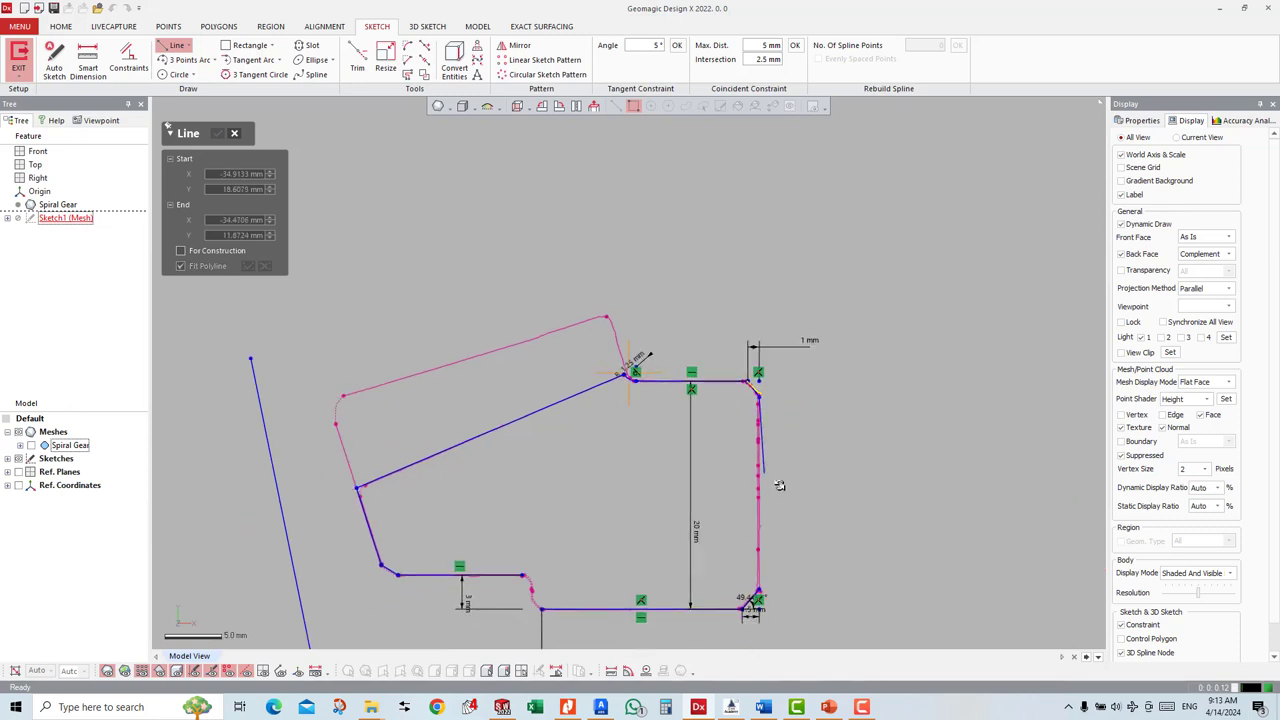
scroll(726, 537, down, 1)
click(748, 578)
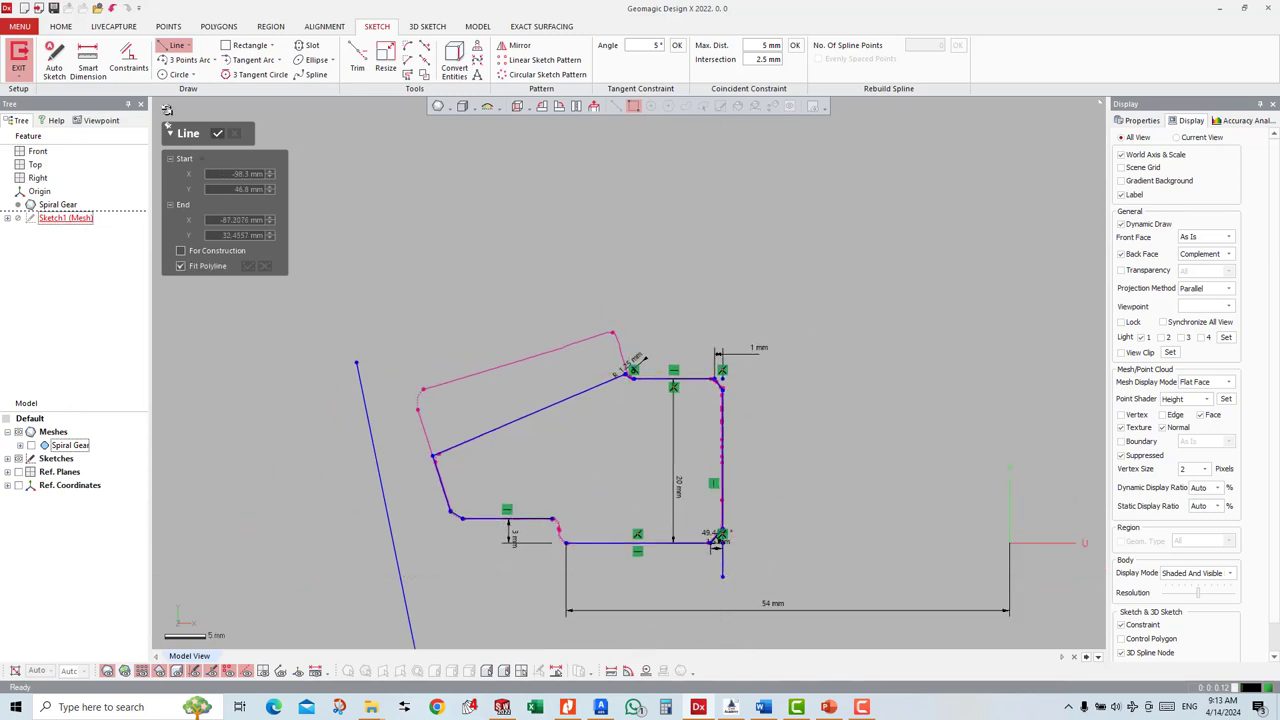
Step: Dimension the new right vertical edge 35 mm from the vertical axis
key(d)
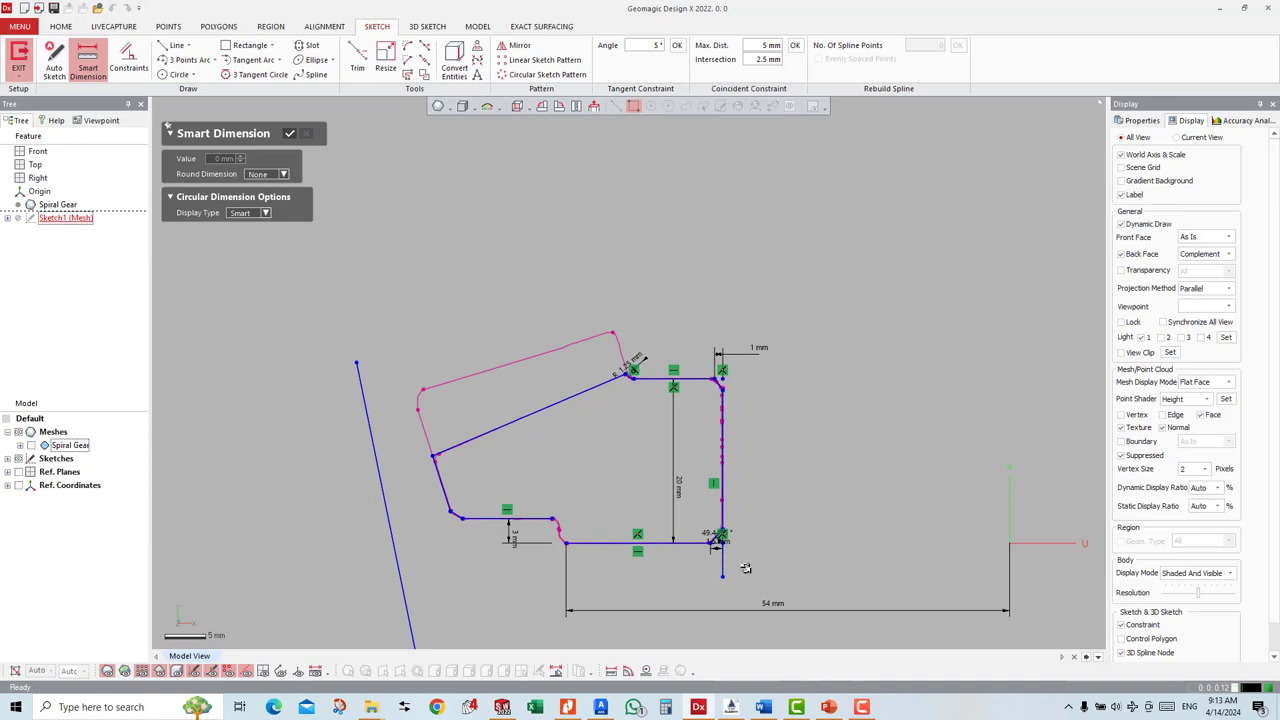
click(723, 558)
click(1009, 534)
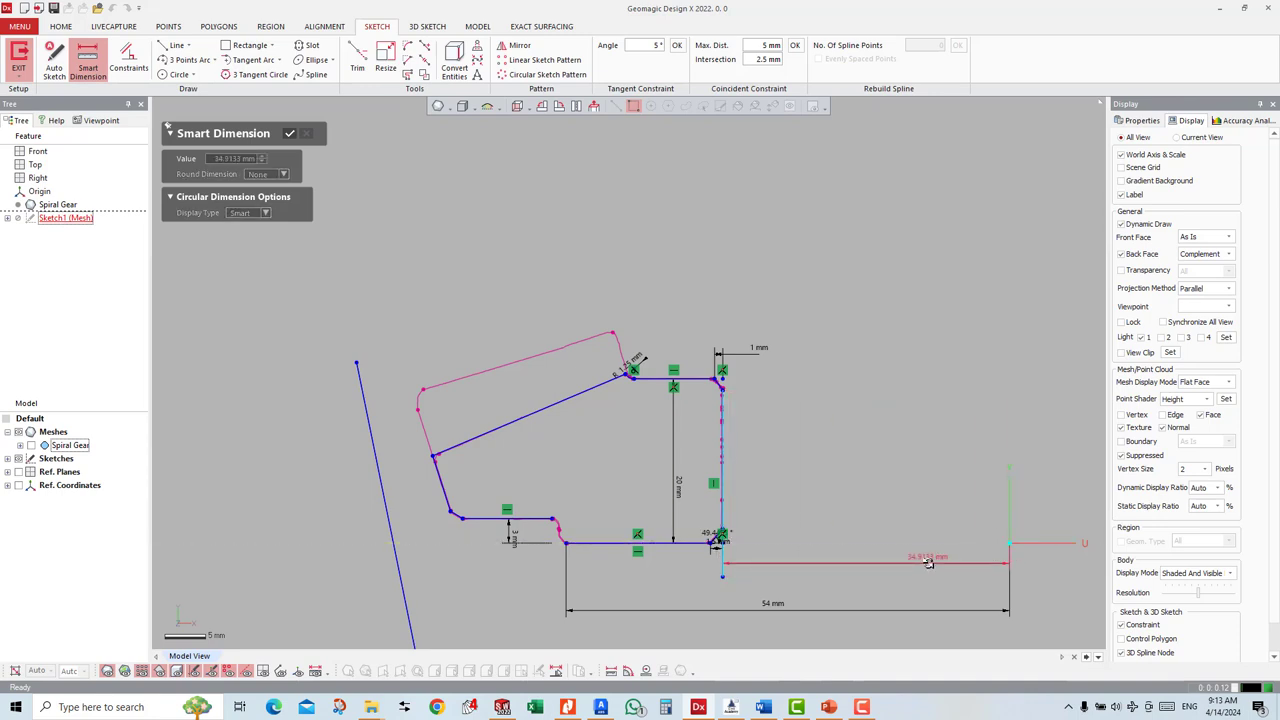
click(928, 563)
text(35)
key(Return)
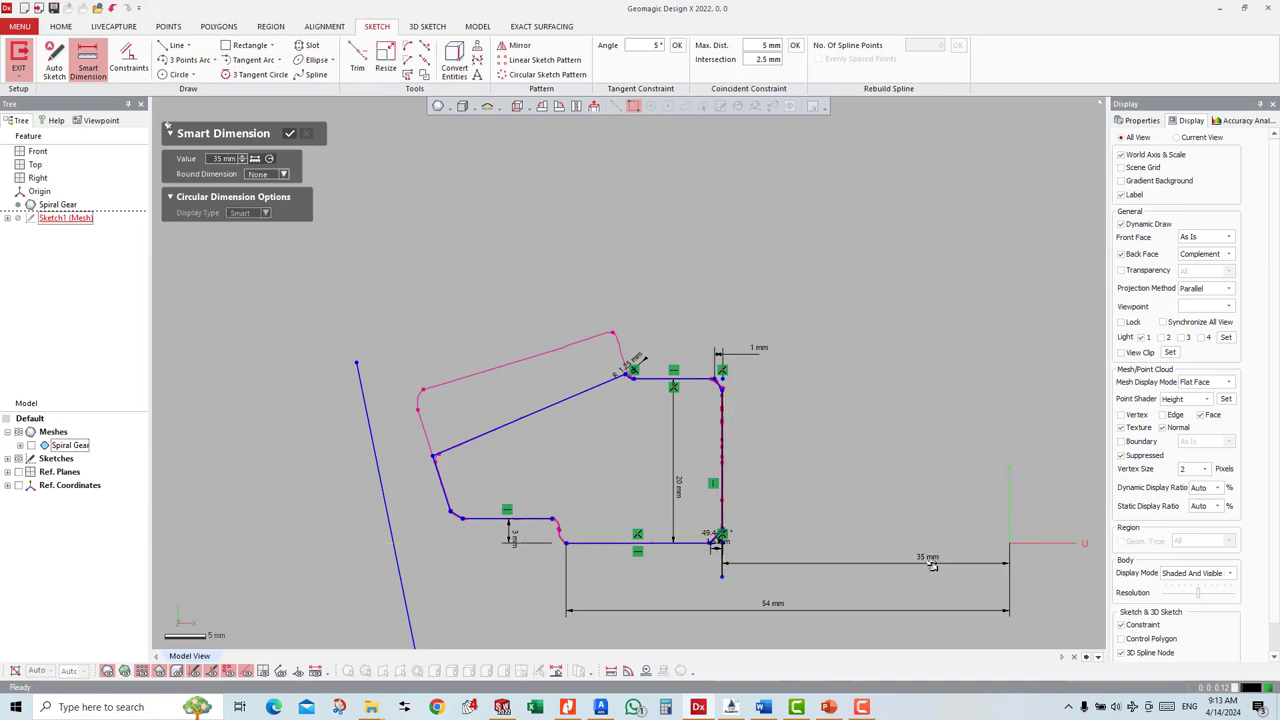
key(Escape)
Step: Zoom in and out over the profile to inspect the dimensioned lower-right corner
click(370, 40)
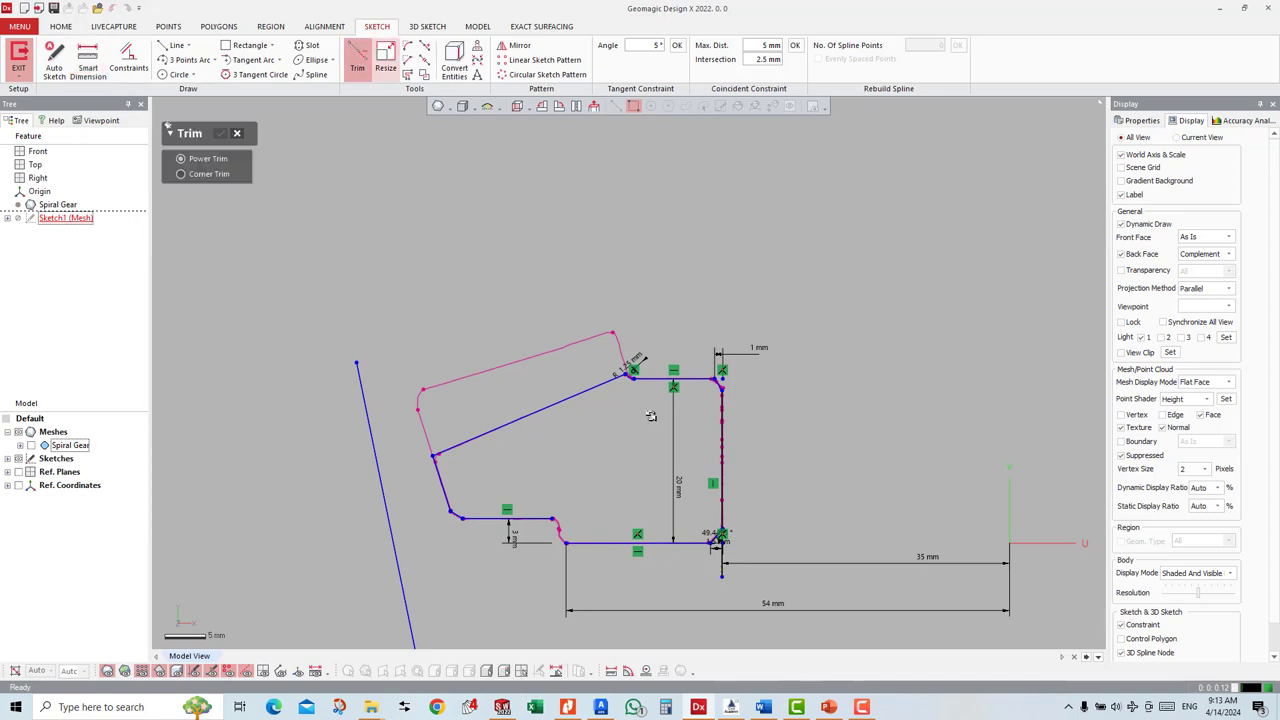
scroll(725, 525, up, 1)
scroll(760, 515, up, 1)
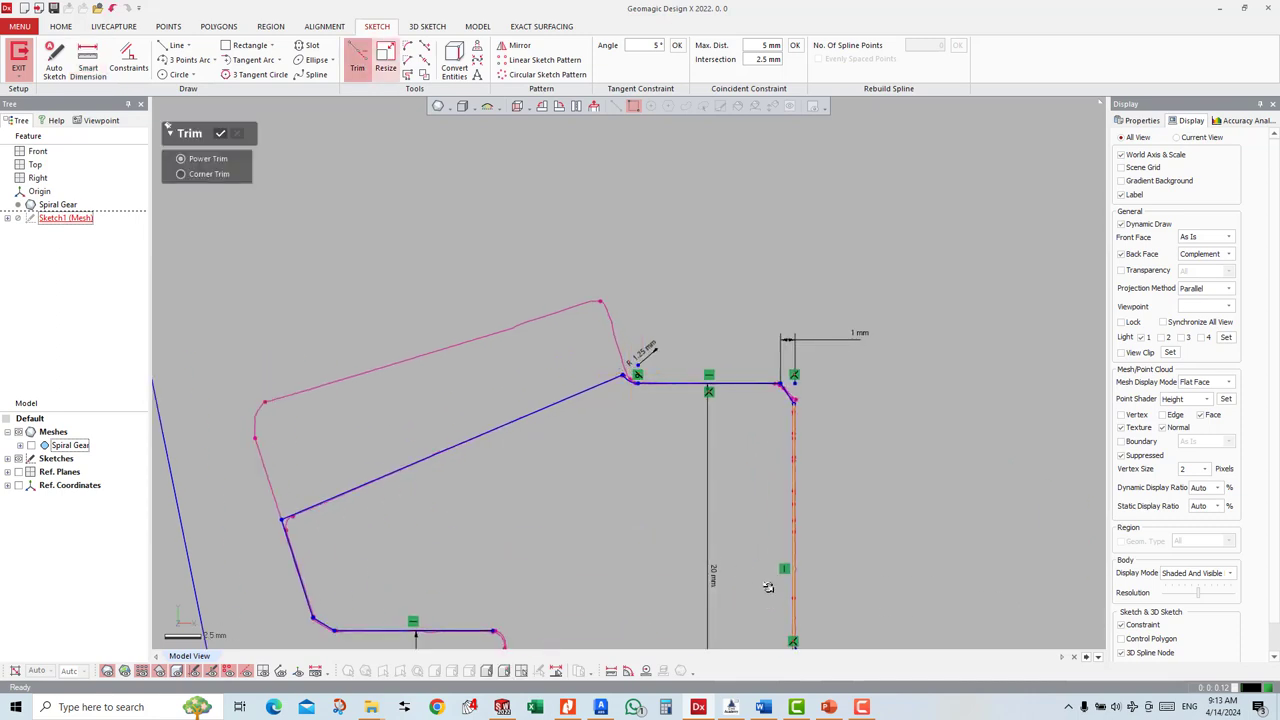
scroll(789, 521, up, 1)
scroll(789, 521, up, 1)
scroll(811, 543, up, 1)
scroll(811, 543, up, 1)
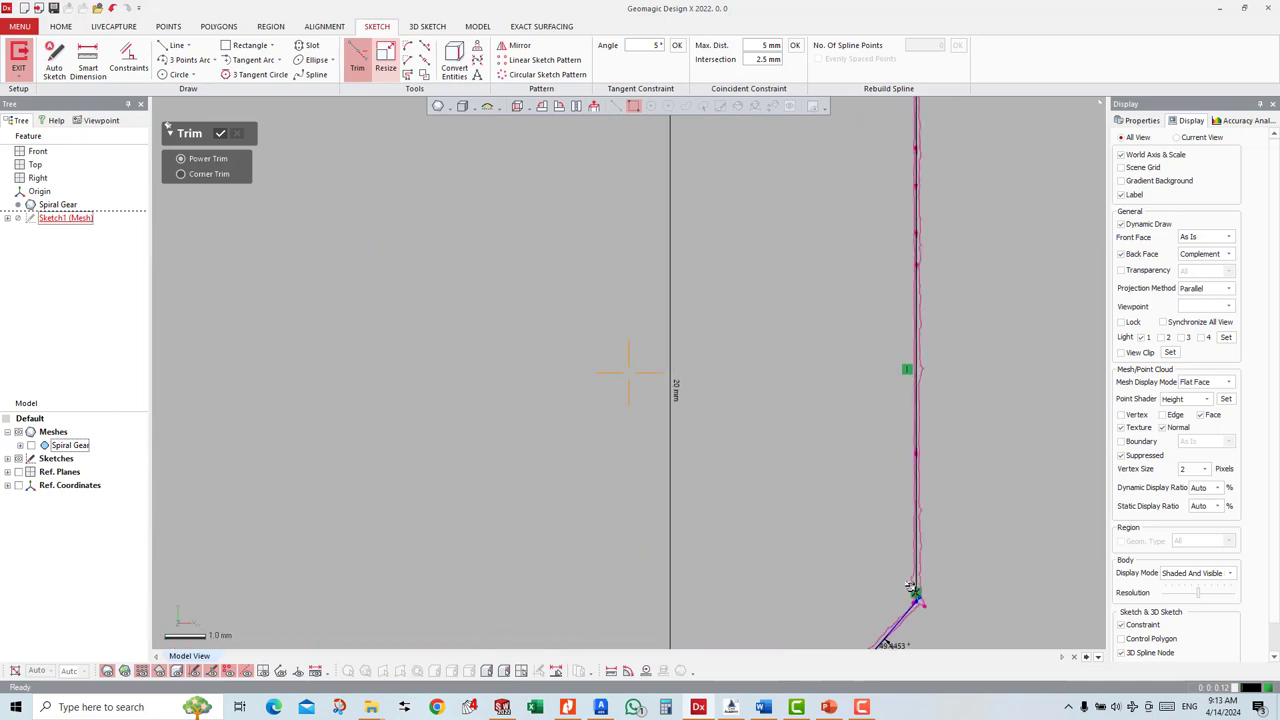
scroll(834, 523, up, 1)
scroll(834, 523, up, 1)
scroll(848, 528, up, 1)
scroll(904, 566, up, 1)
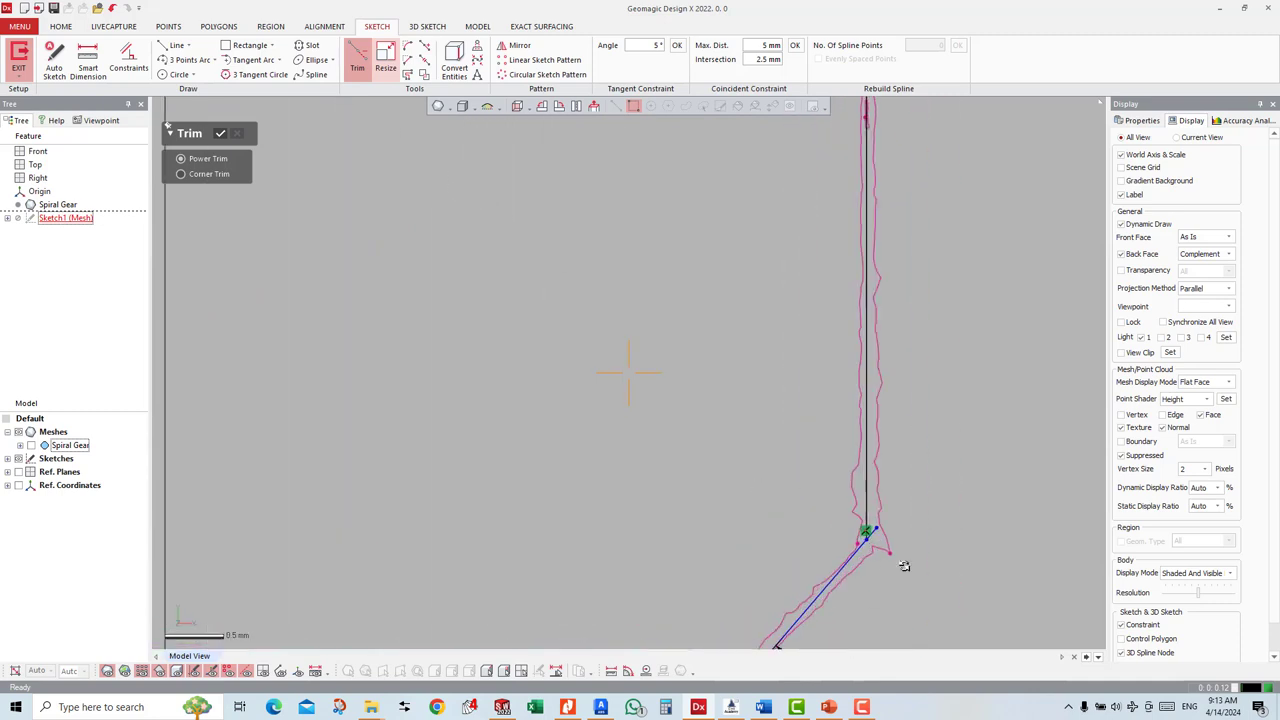
scroll(894, 577, down, 2)
scroll(851, 523, down, 3)
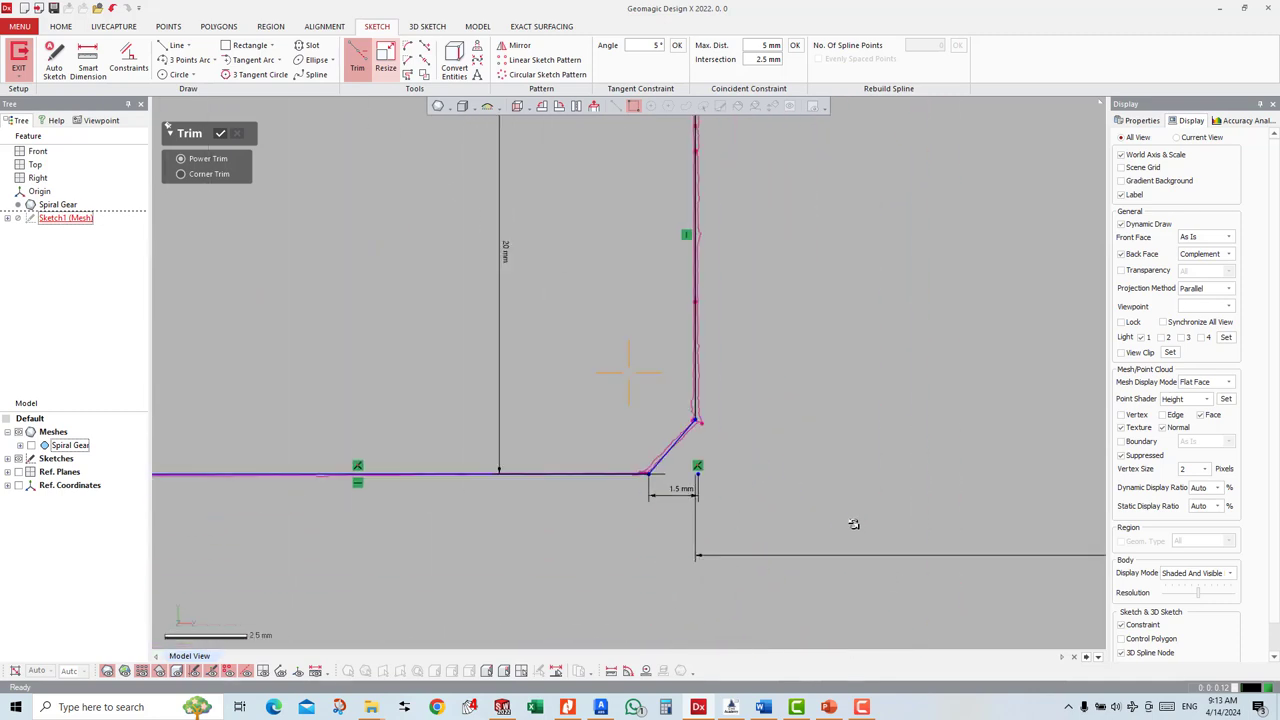
scroll(843, 491, down, 3)
scroll(843, 491, down, 2)
scroll(650, 260, up, 1)
scroll(690, 320, up, 2)
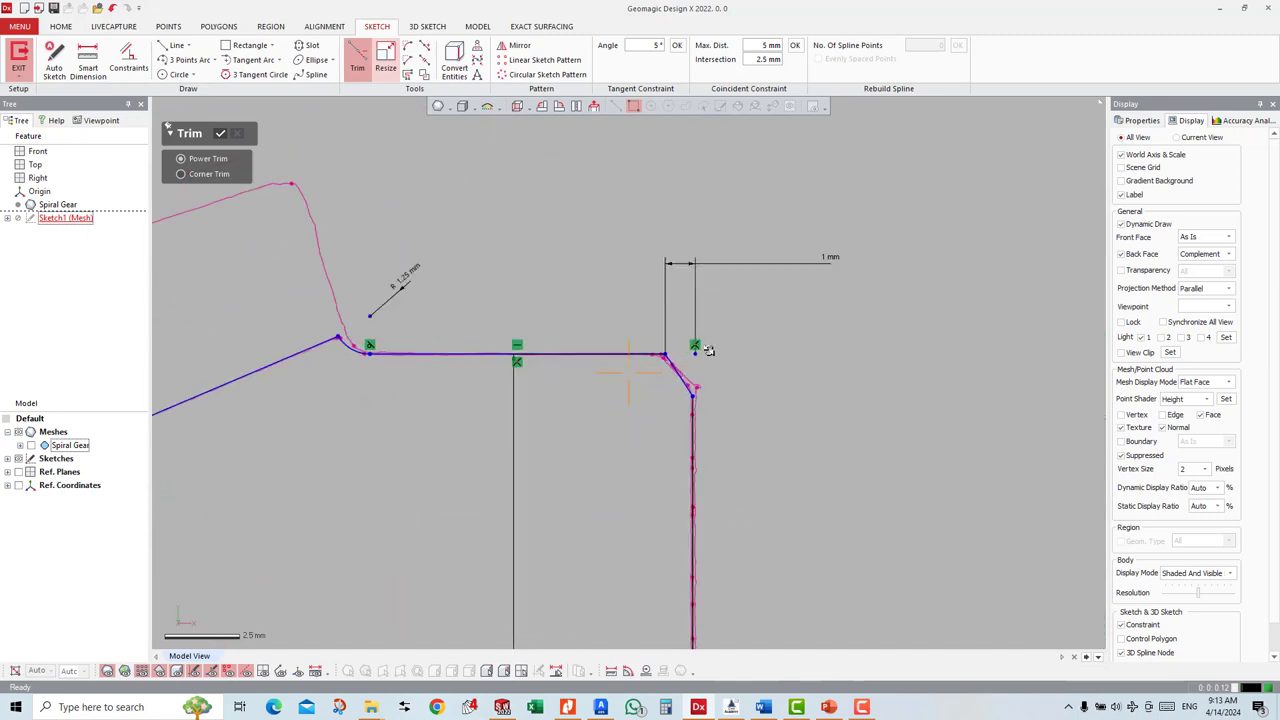
scroll(706, 348, up, 1)
scroll(706, 348, down, 2)
scroll(706, 348, down, 2)
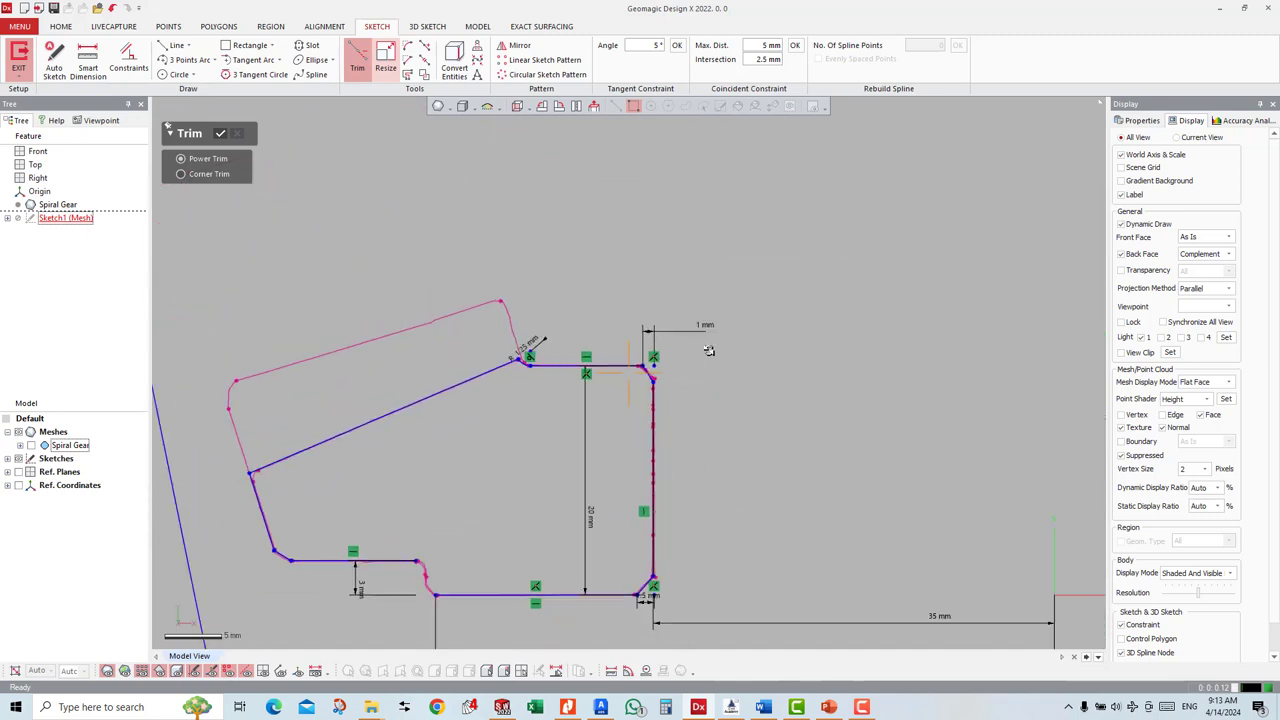
scroll(707, 349, down, 2)
scroll(708, 350, down, 1)
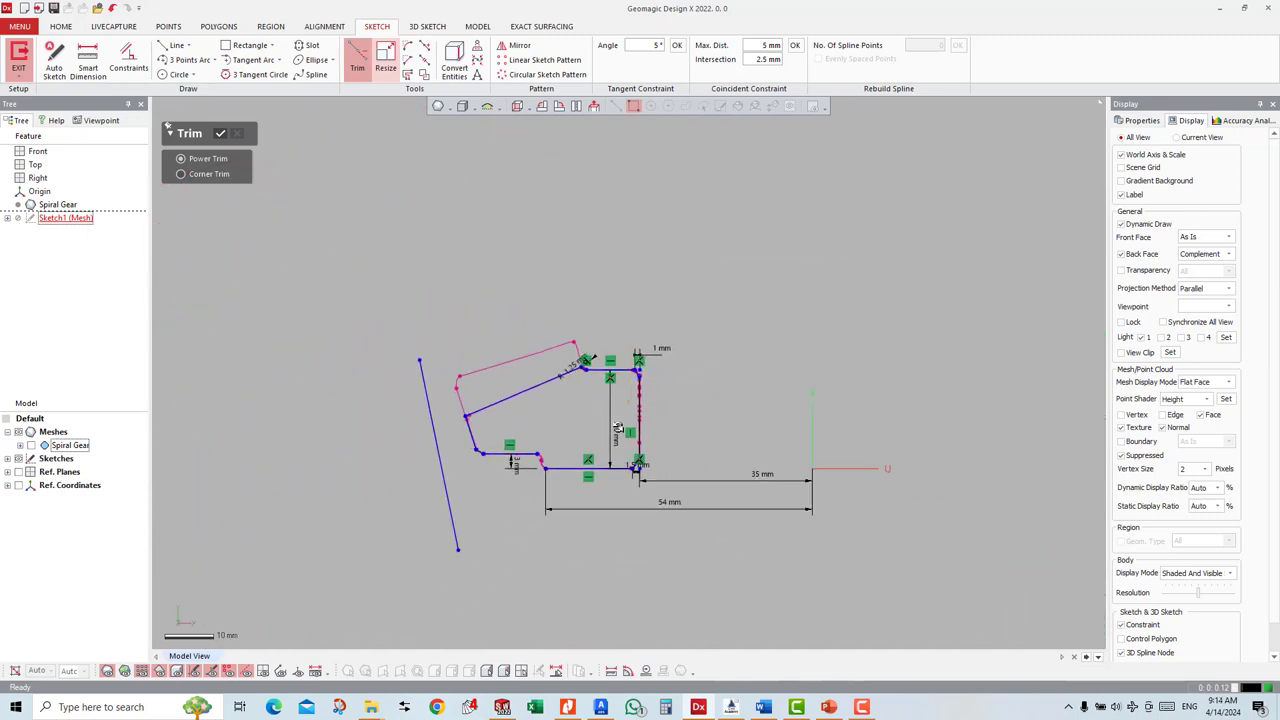
scroll(618, 430, up, 1)
scroll(530, 430, up, 1)
scroll(541, 386, up, 1)
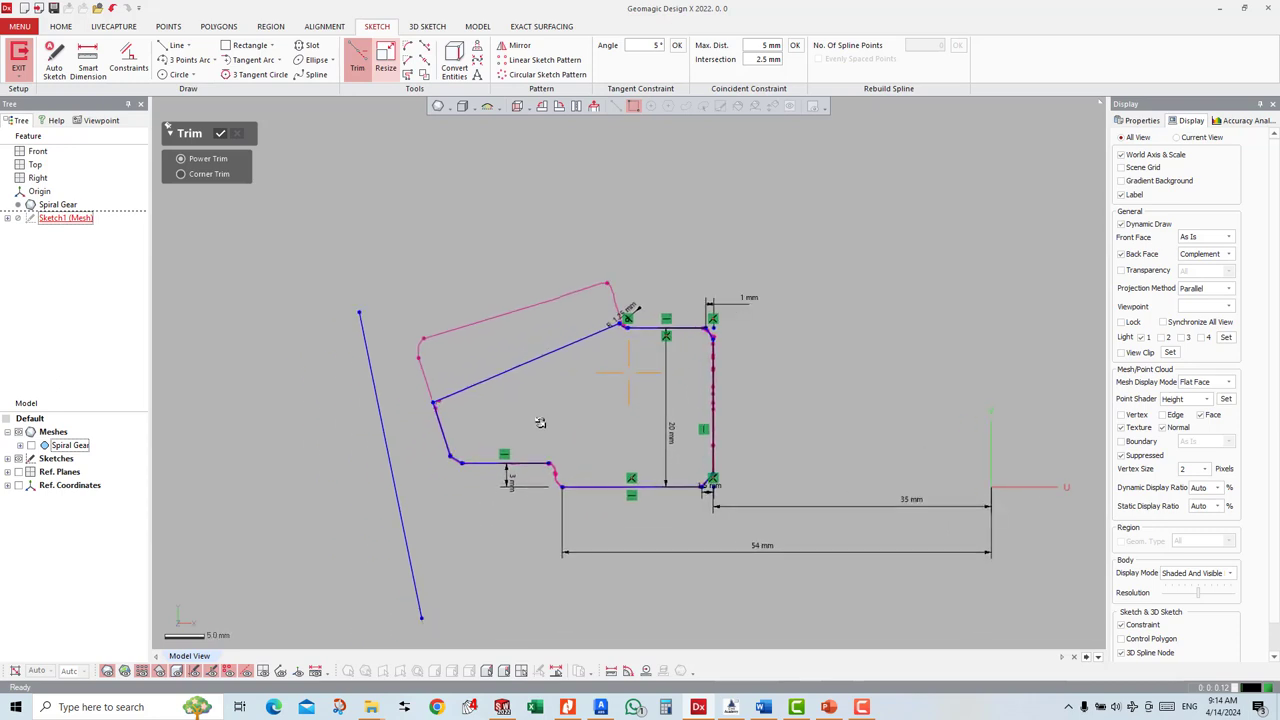
click(88, 62)
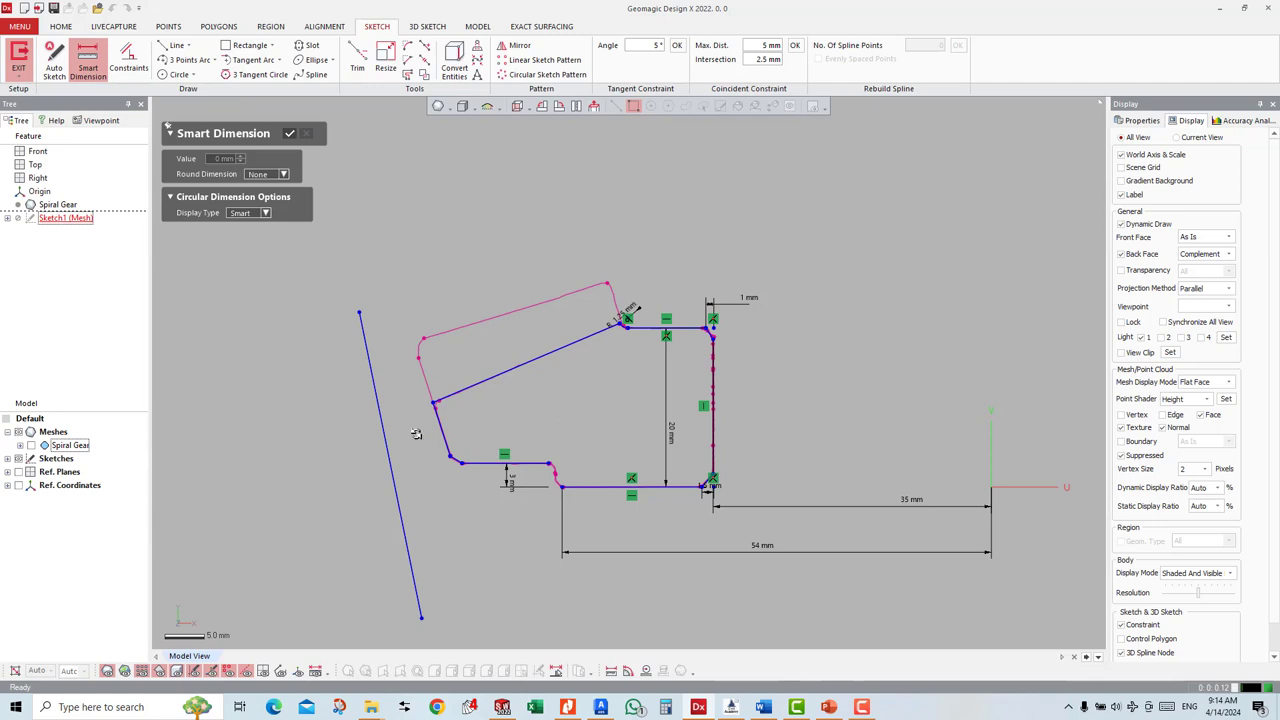
Step: Add a 70 mm dimension from the leftmost corner to the vertical axis, placed below the profile
click(433, 401)
scroll(628, 376, down, 1)
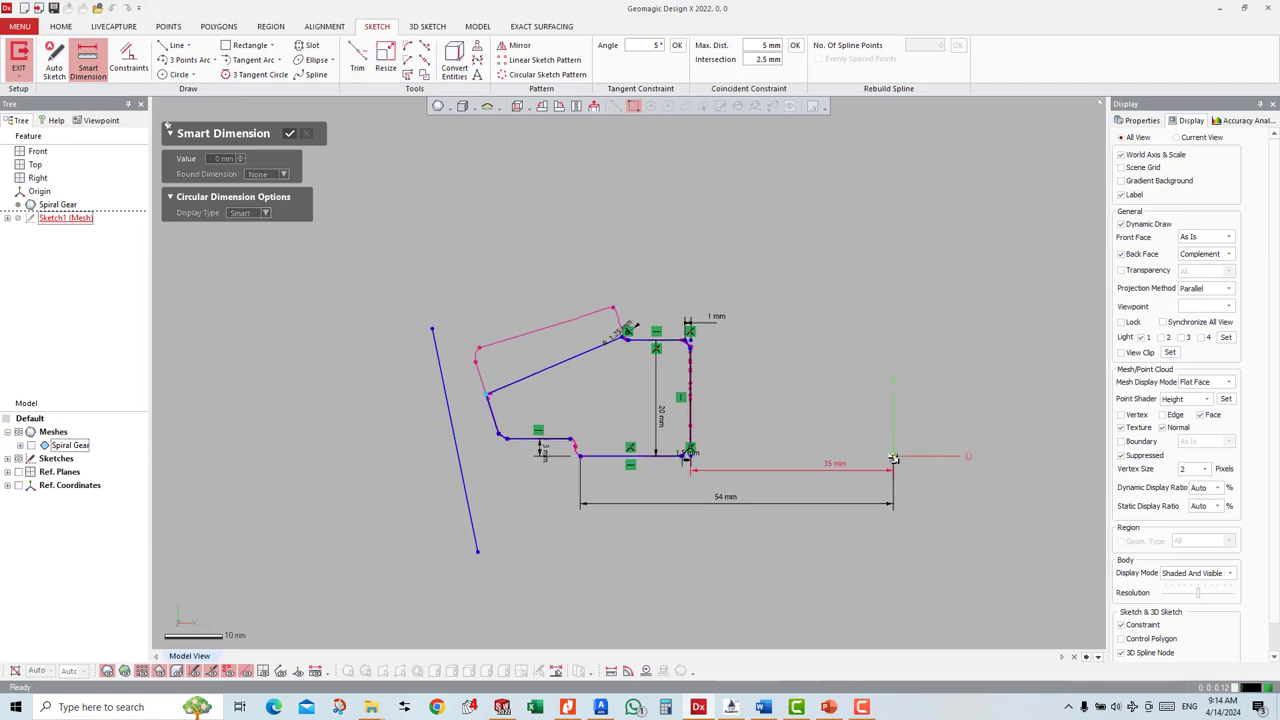
click(821, 571)
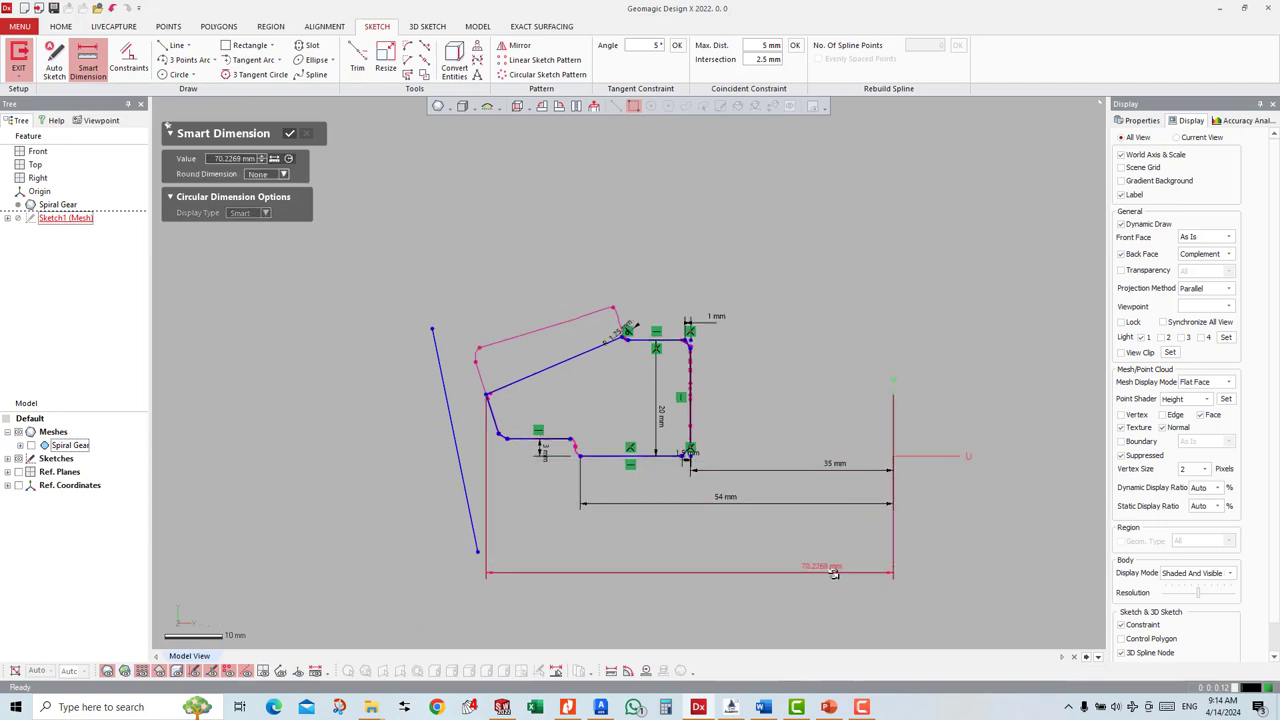
double_click(816, 567)
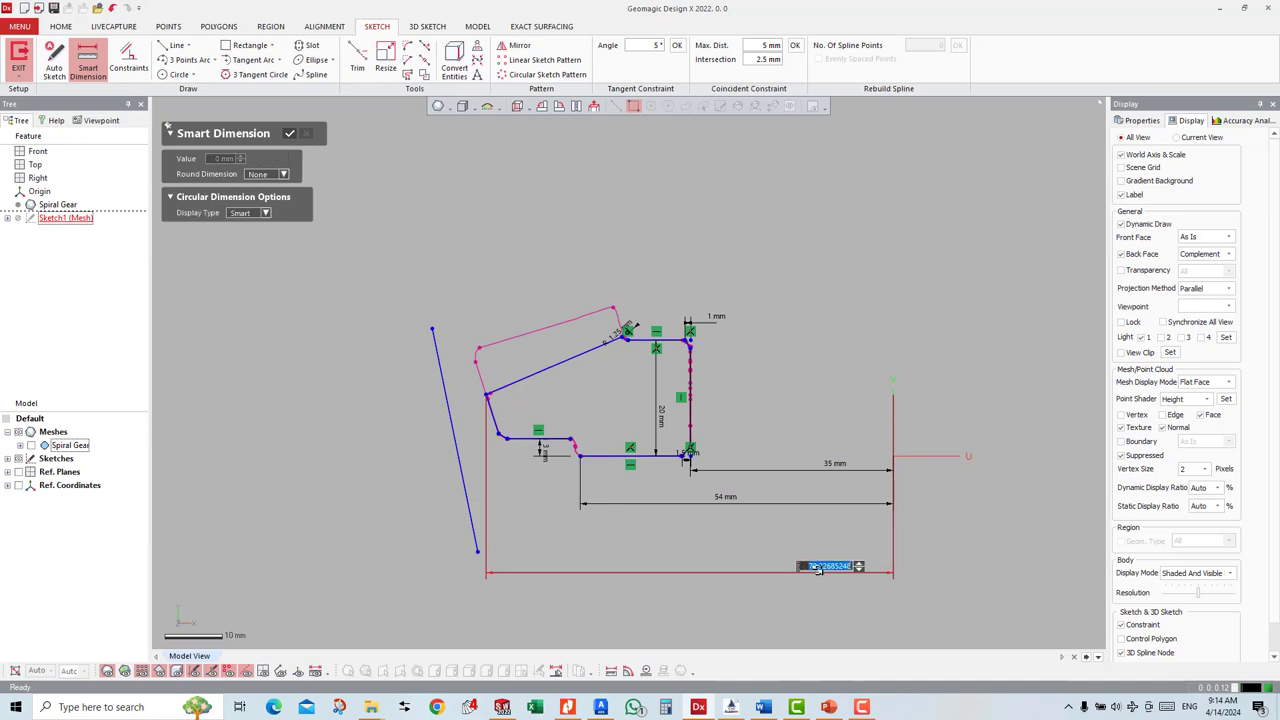
click(817, 569)
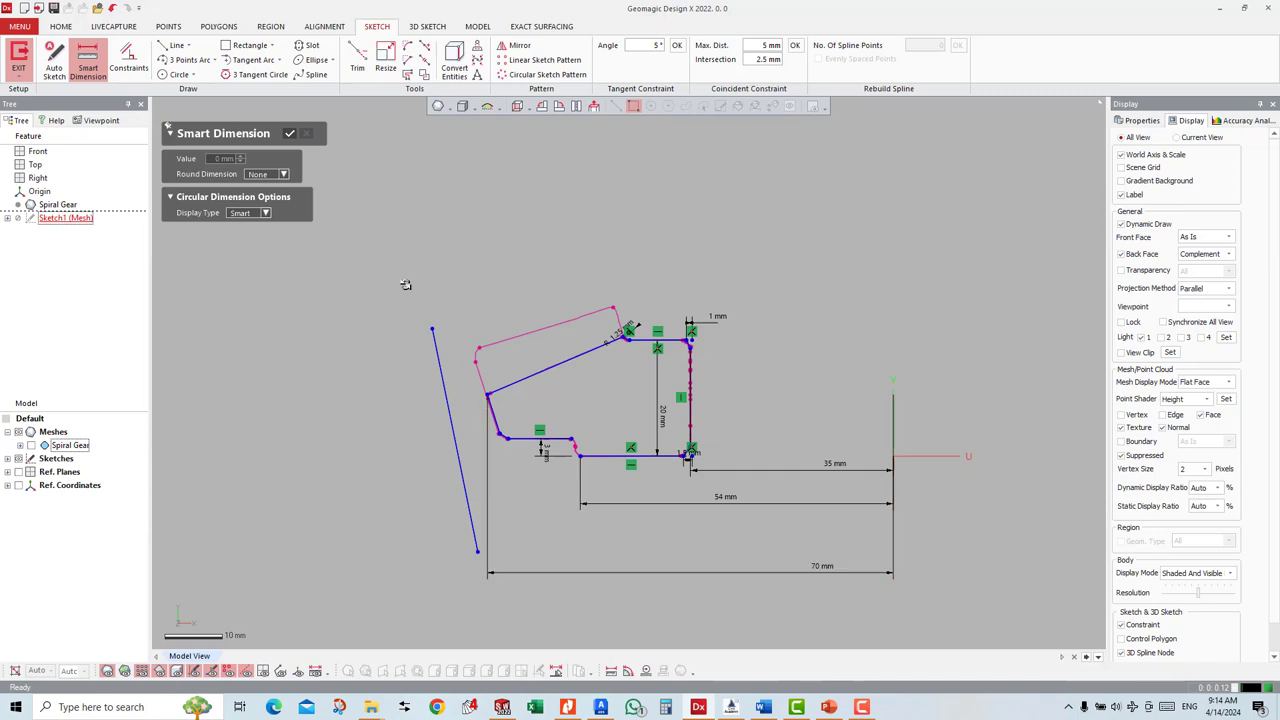
click(176, 45)
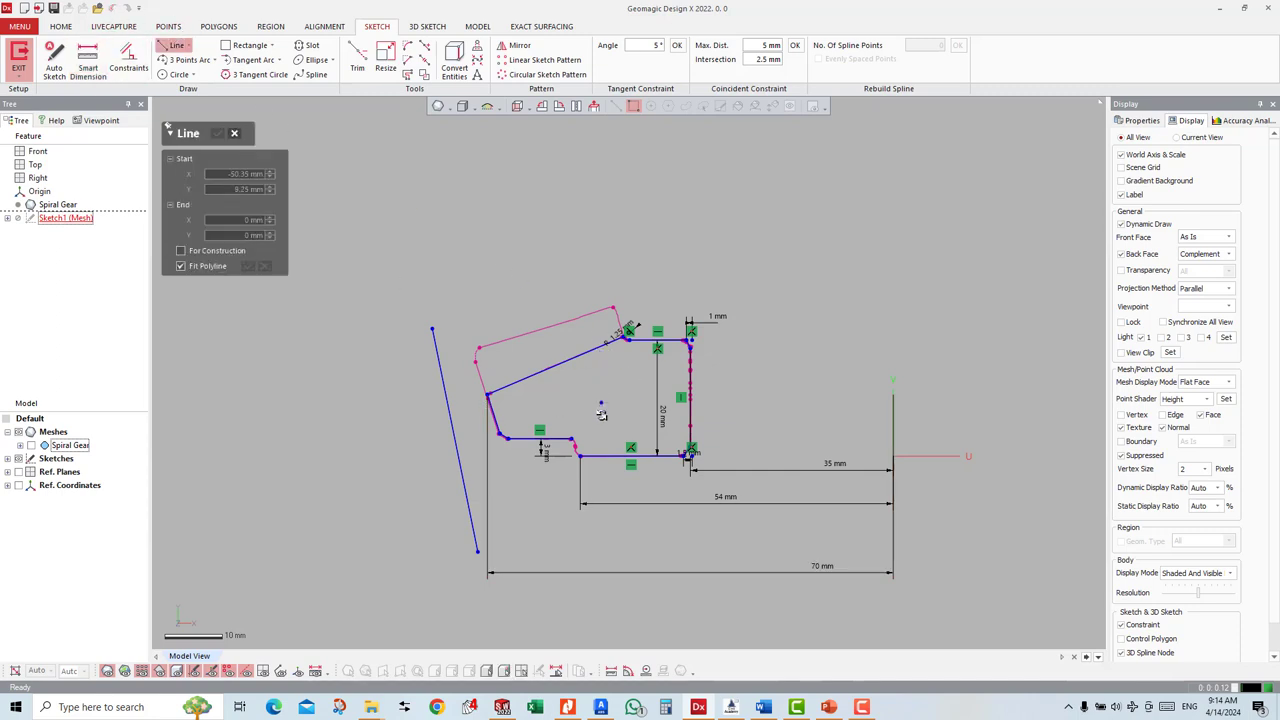
Step: Draw a vertical line rising from the bottom line's left corner, then end the Line tool
click(572, 439)
click(580, 455)
click(580, 400)
scroll(626, 370, up, 1)
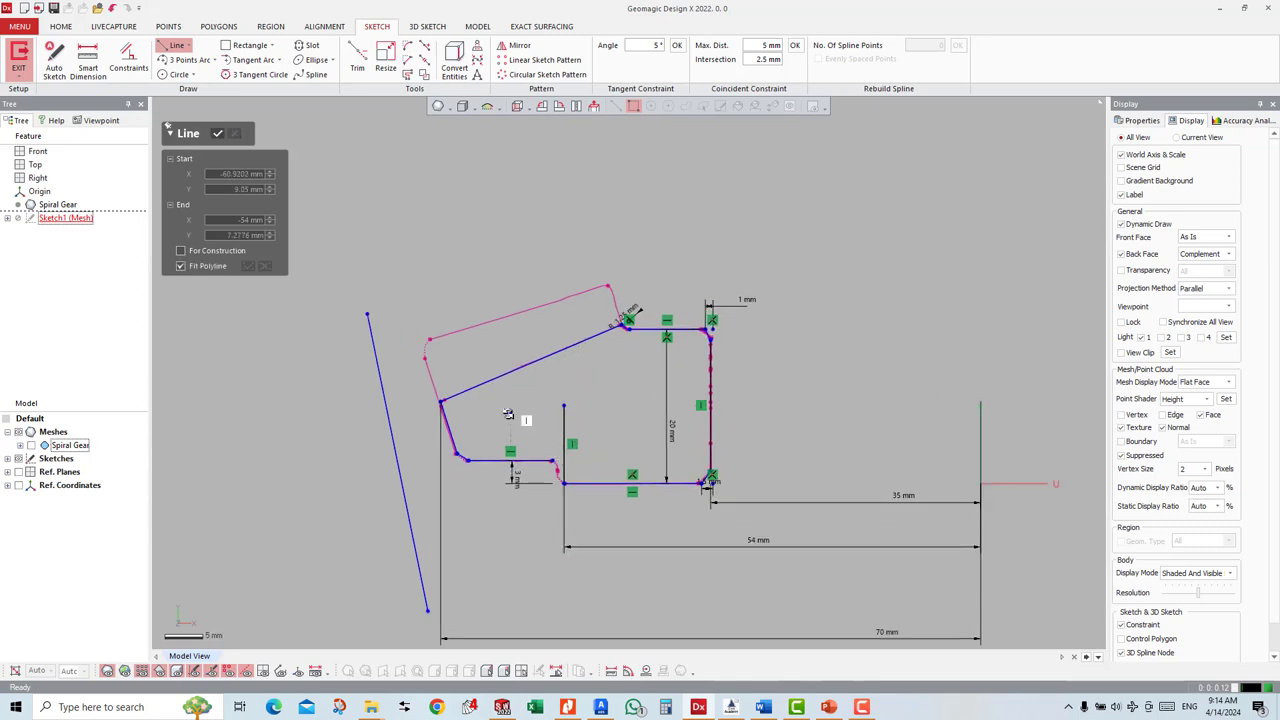
click(609, 494)
key(Escape)
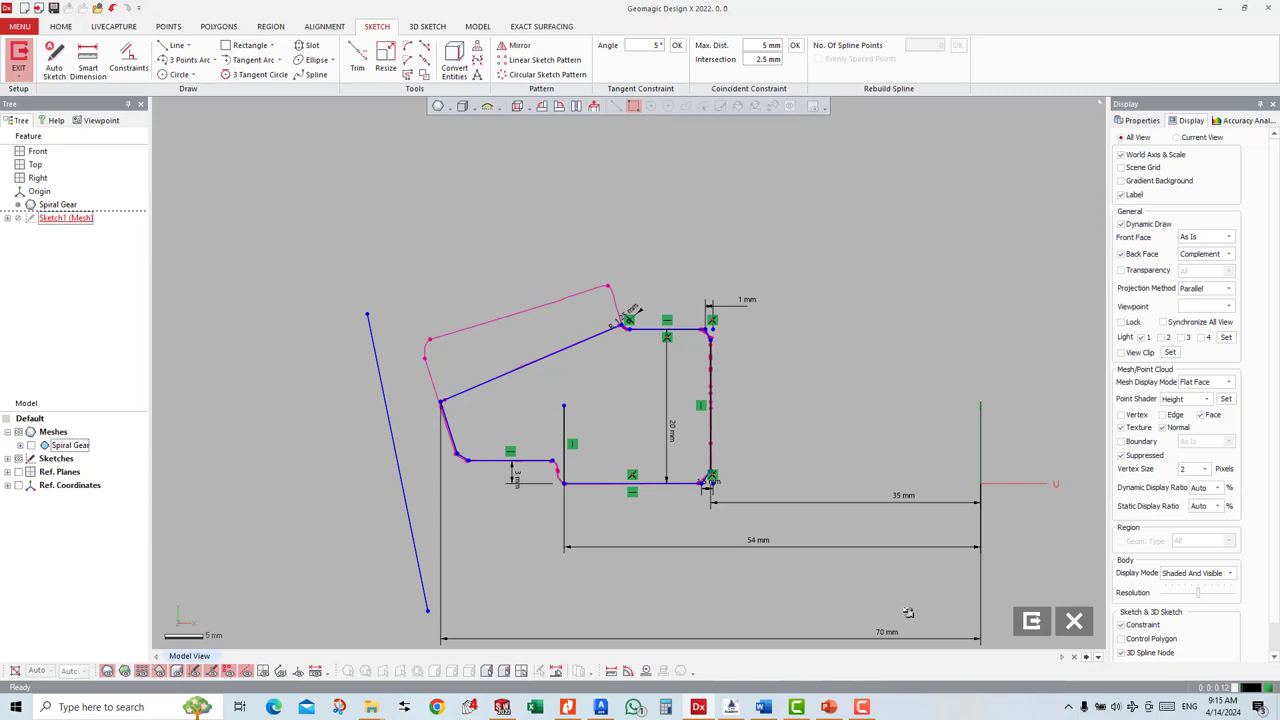
right_click(766, 327)
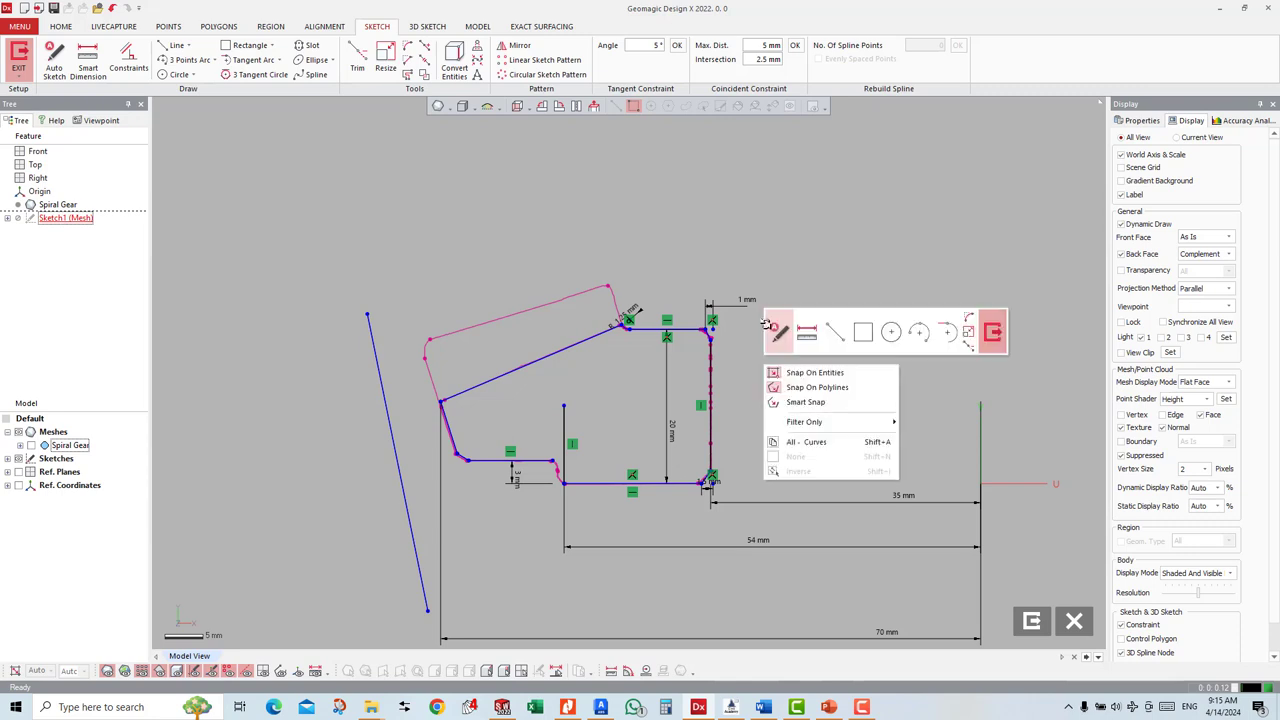
click(758, 390)
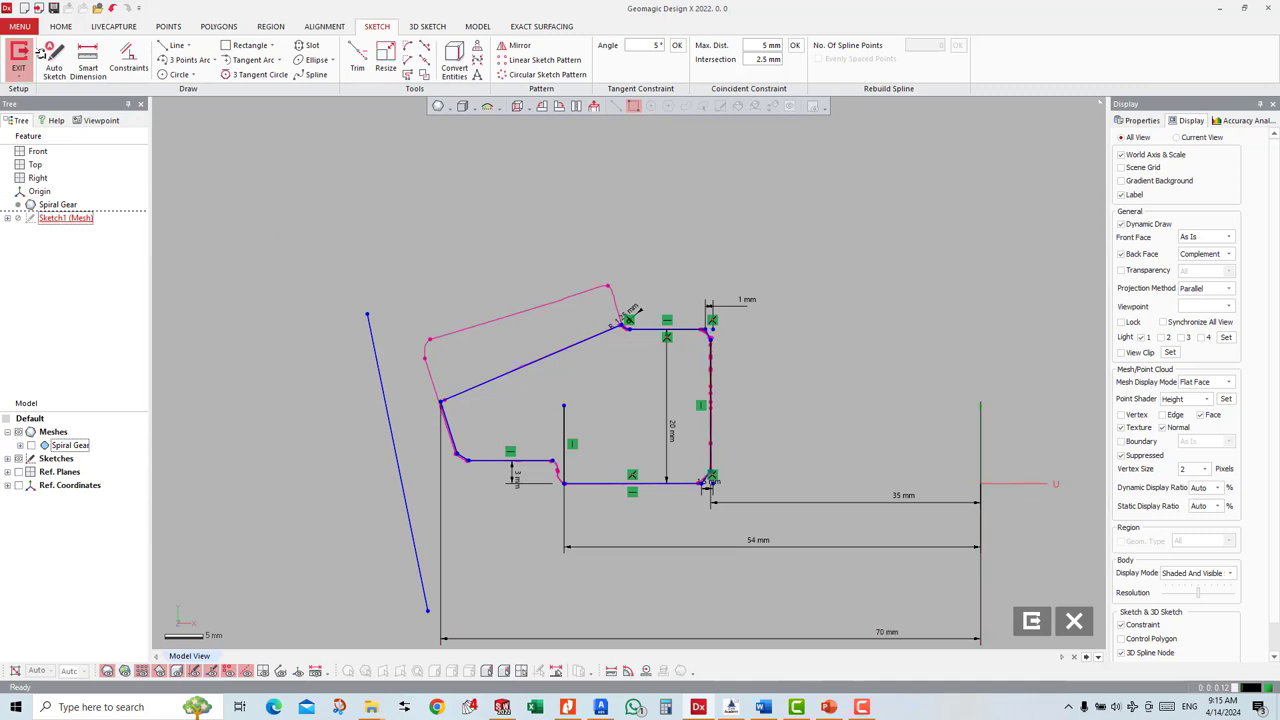
Step: Dimension the angle between the upper sloped line and the bottom line as 23°
click(88, 58)
click(618, 331)
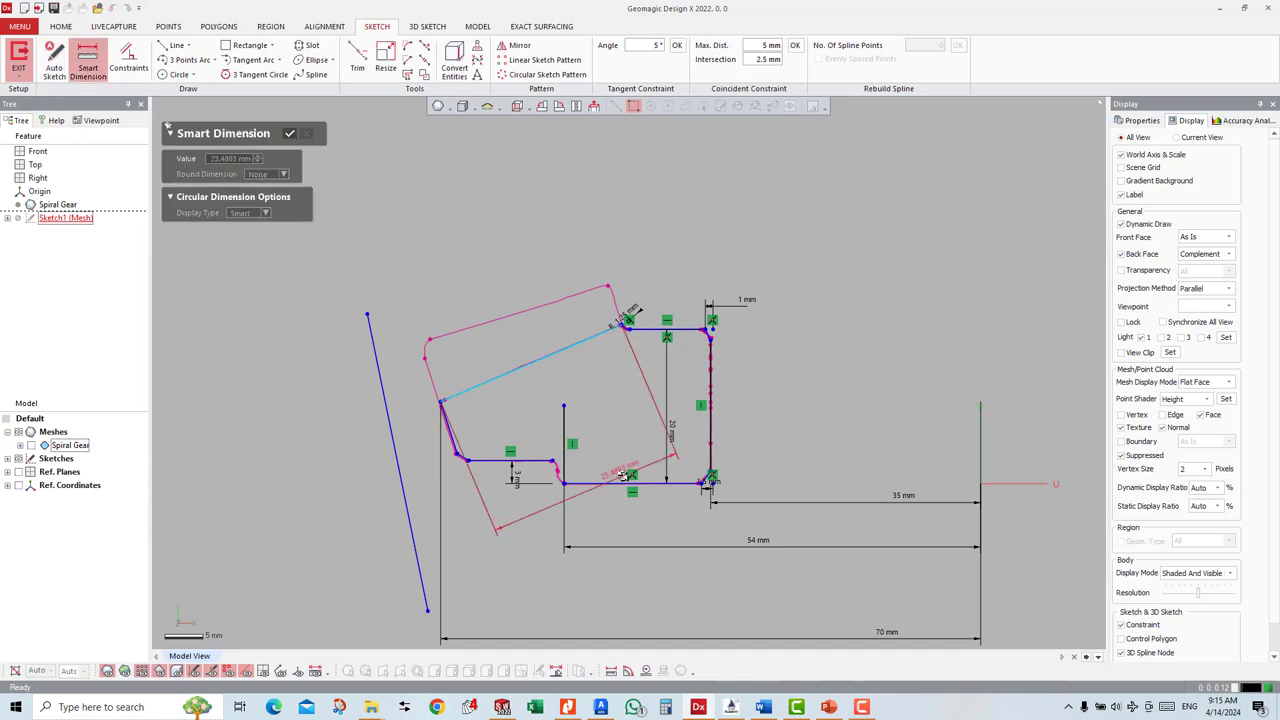
click(627, 482)
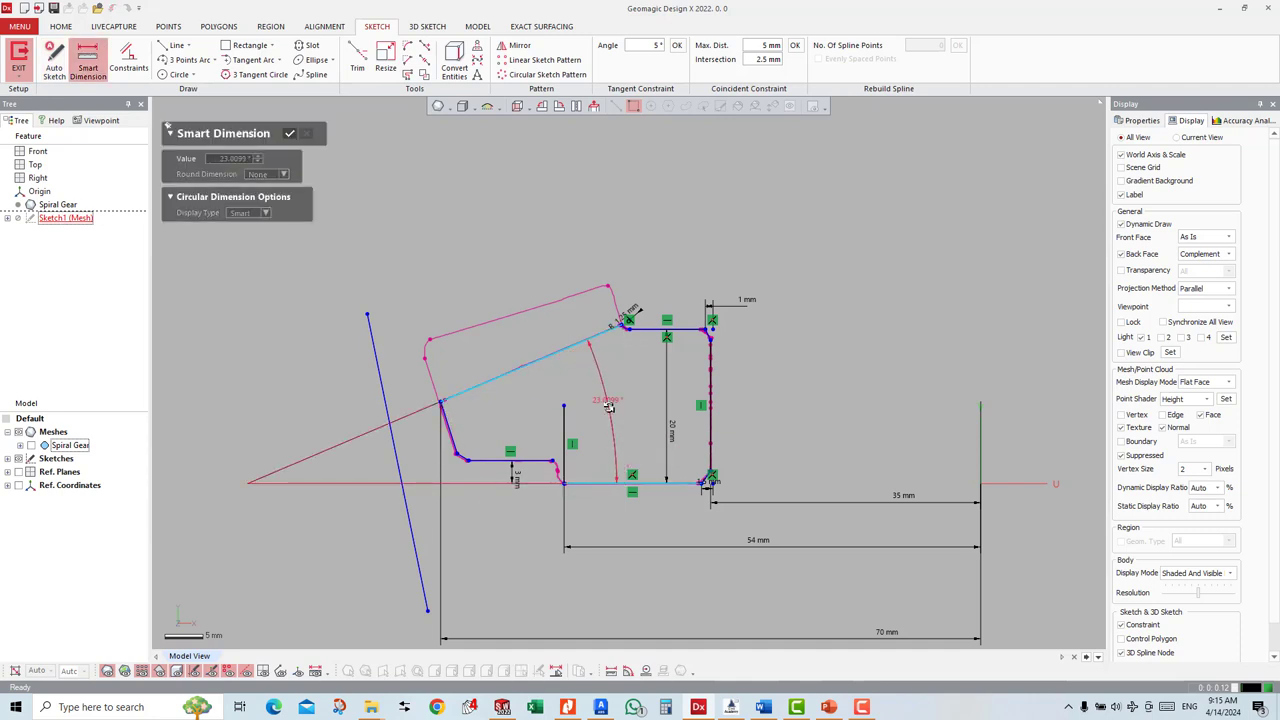
click(609, 405)
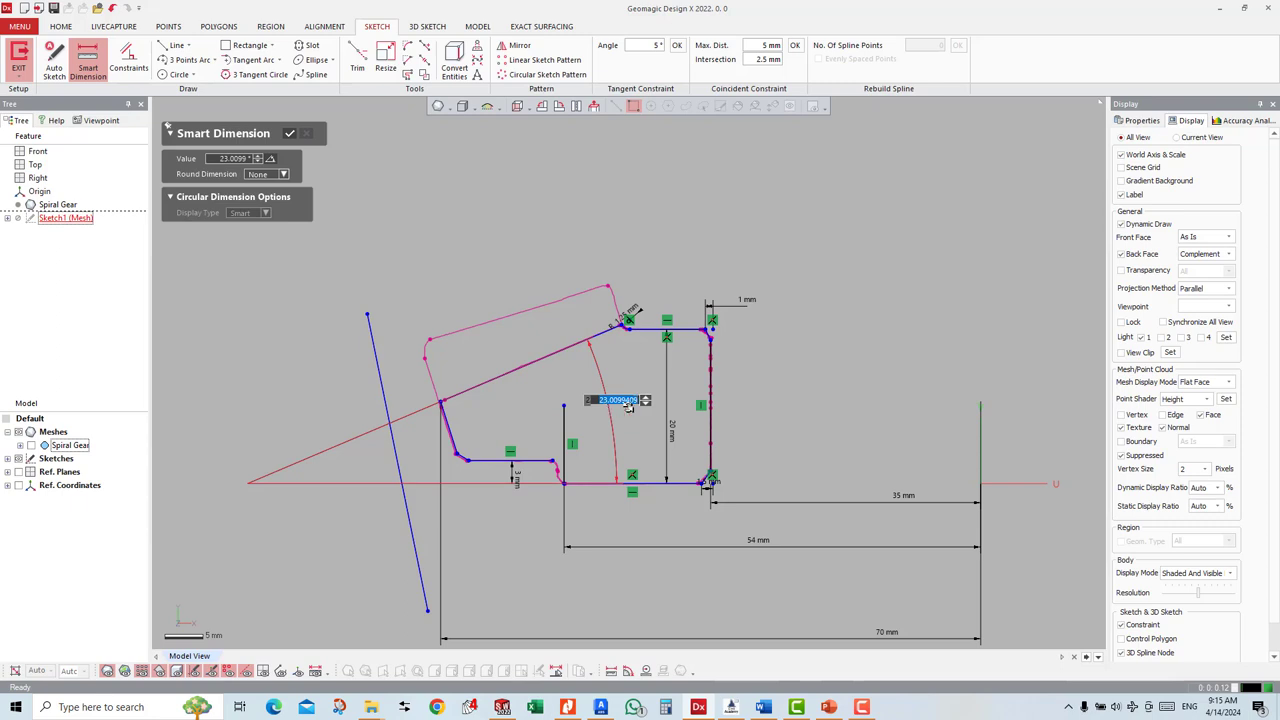
text(23)
key(Return)
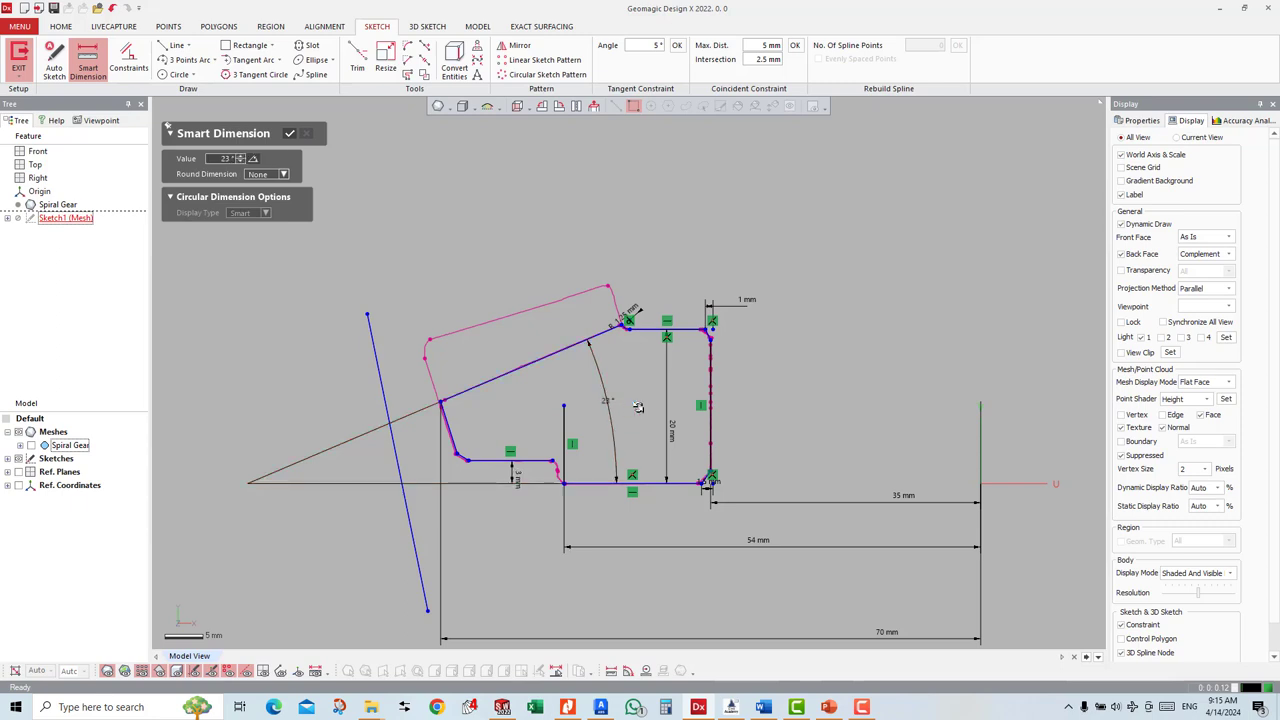
key(Escape)
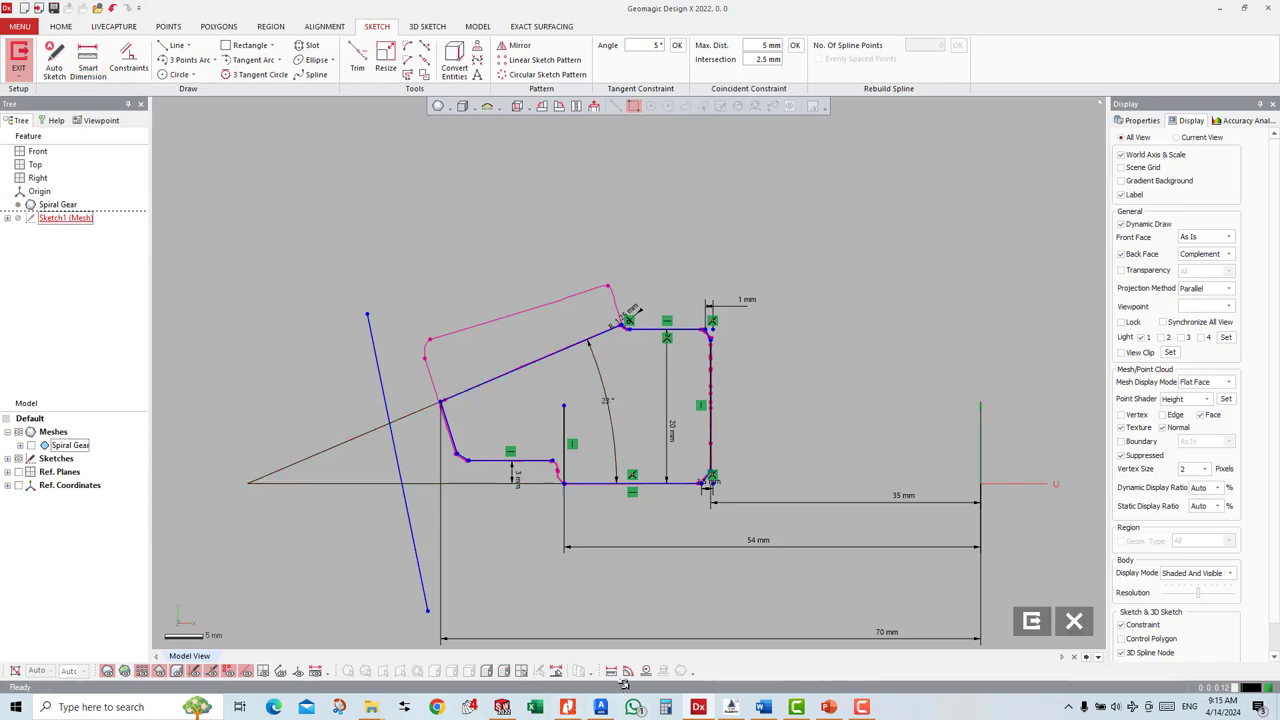
Step: Compute 90 − 23 = 67 in Windows Calculator, then return to the sketch
click(662, 707)
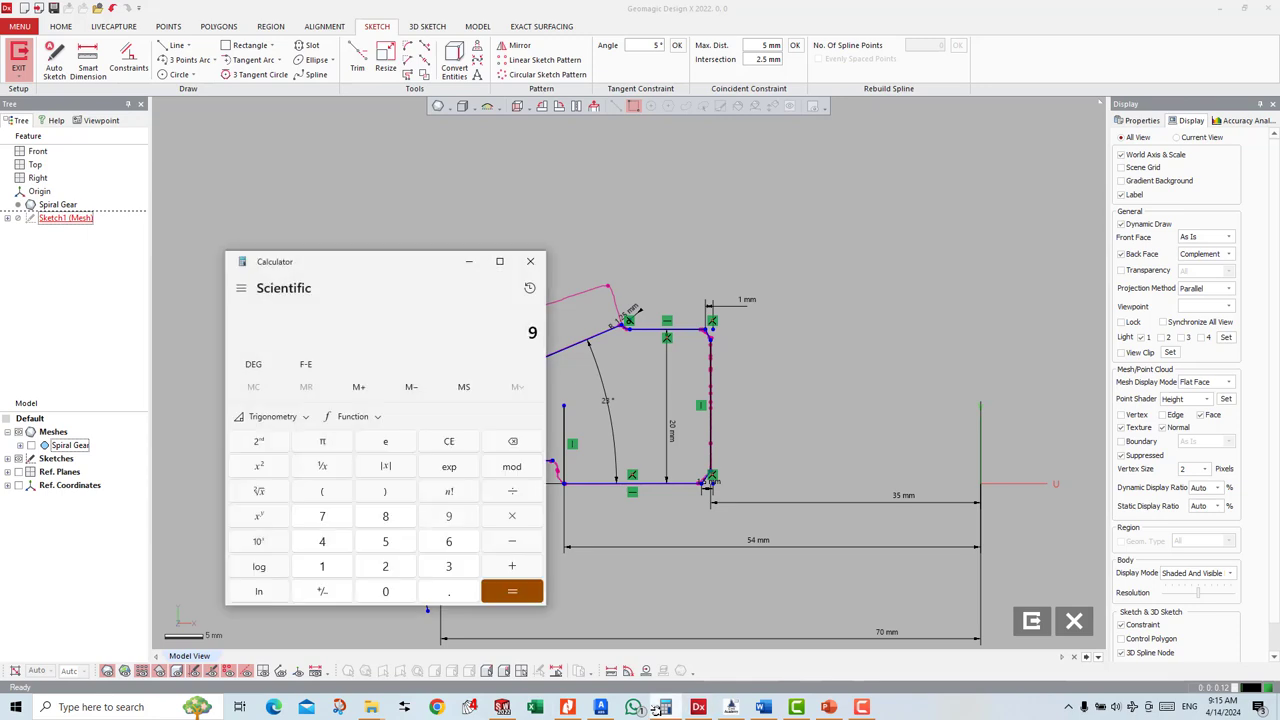
text(0)
key(BackSpace)
key(BackSpace)
text(23)
key(Return)
click(471, 264)
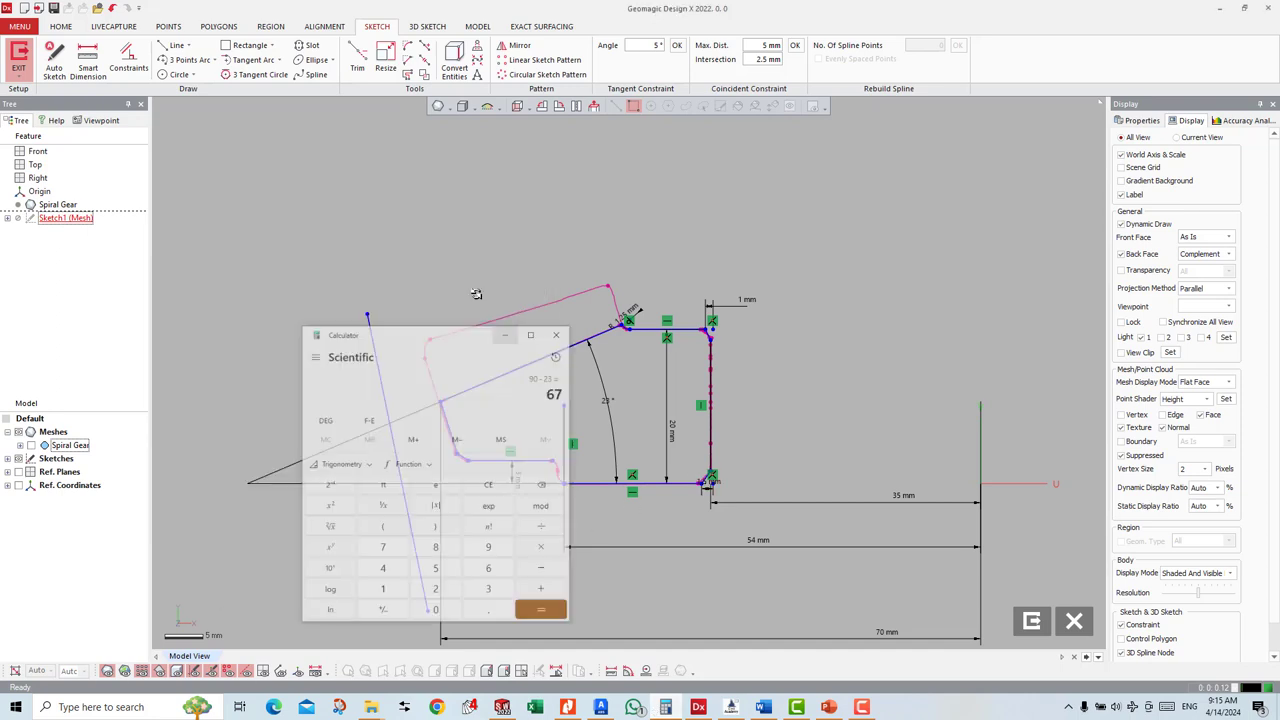
click(163, 45)
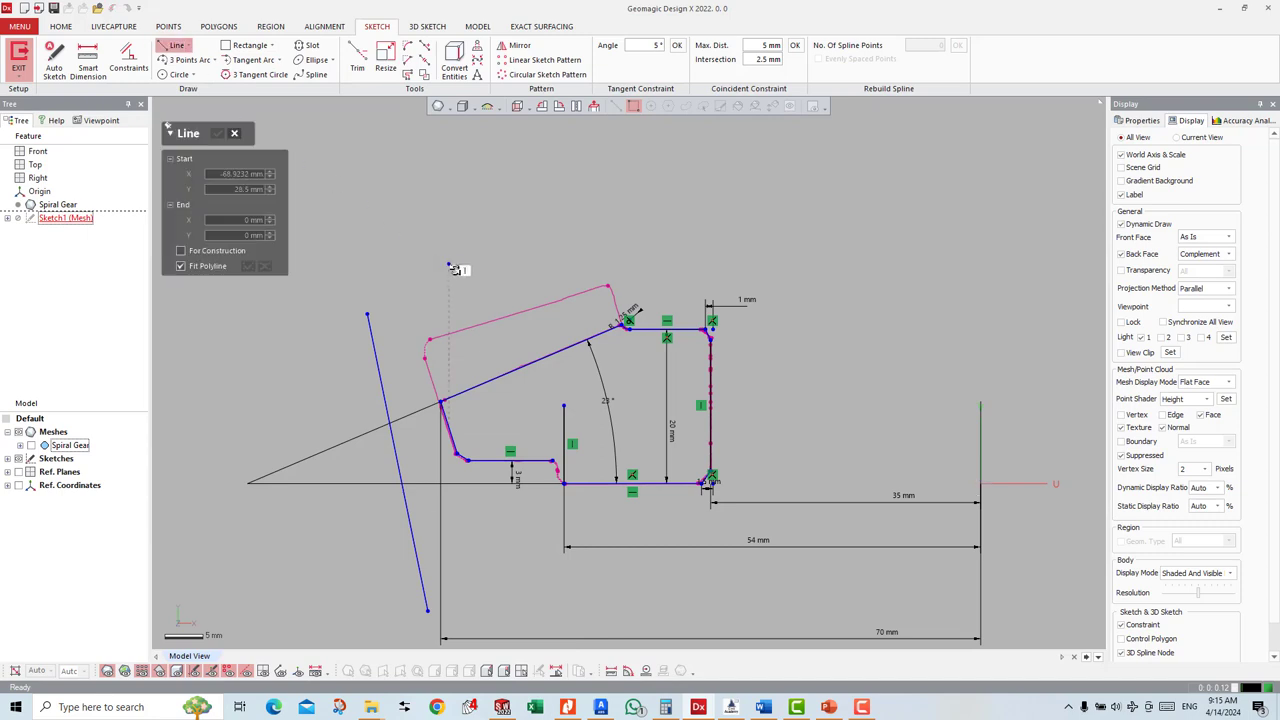
click(516, 313)
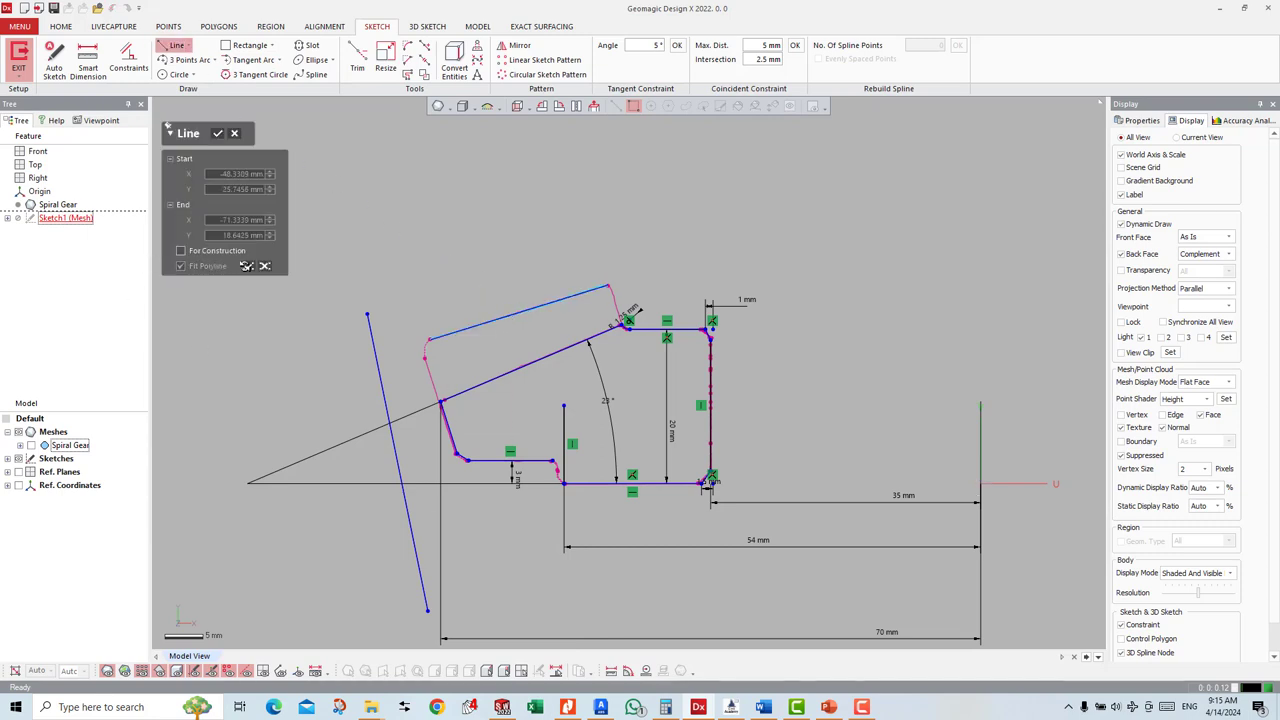
click(248, 265)
click(88, 62)
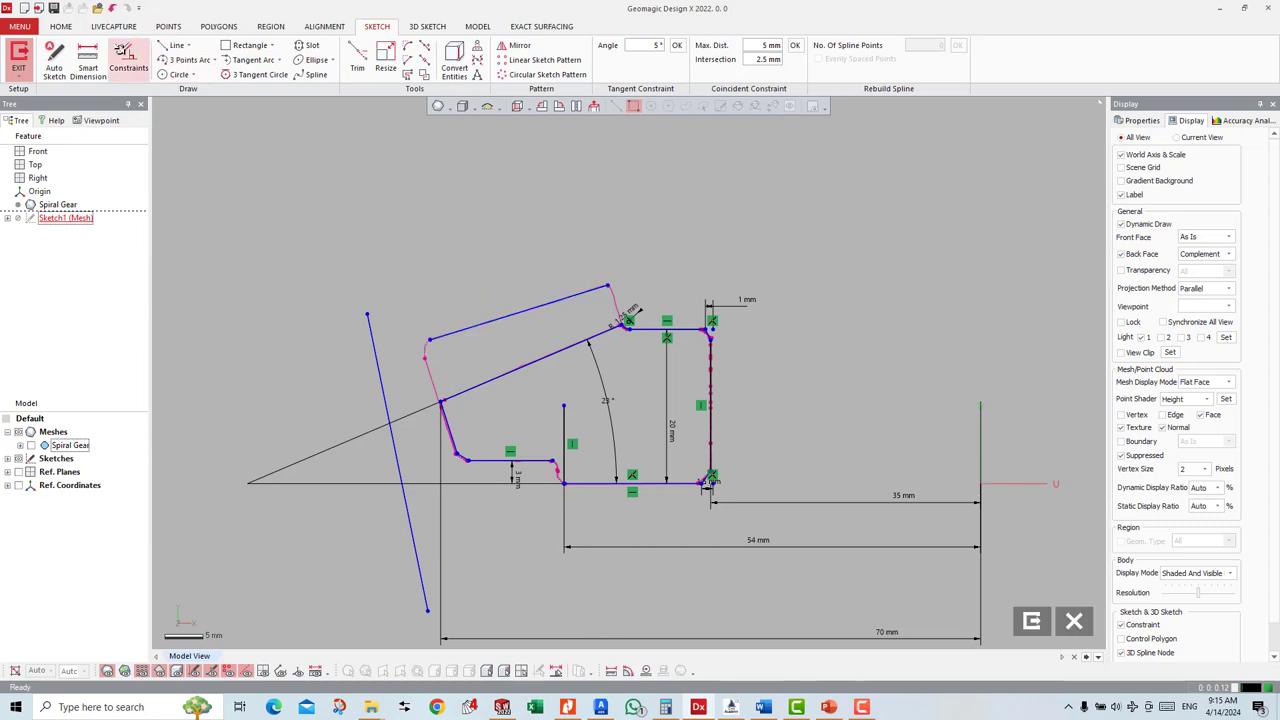
click(500, 319)
click(651, 483)
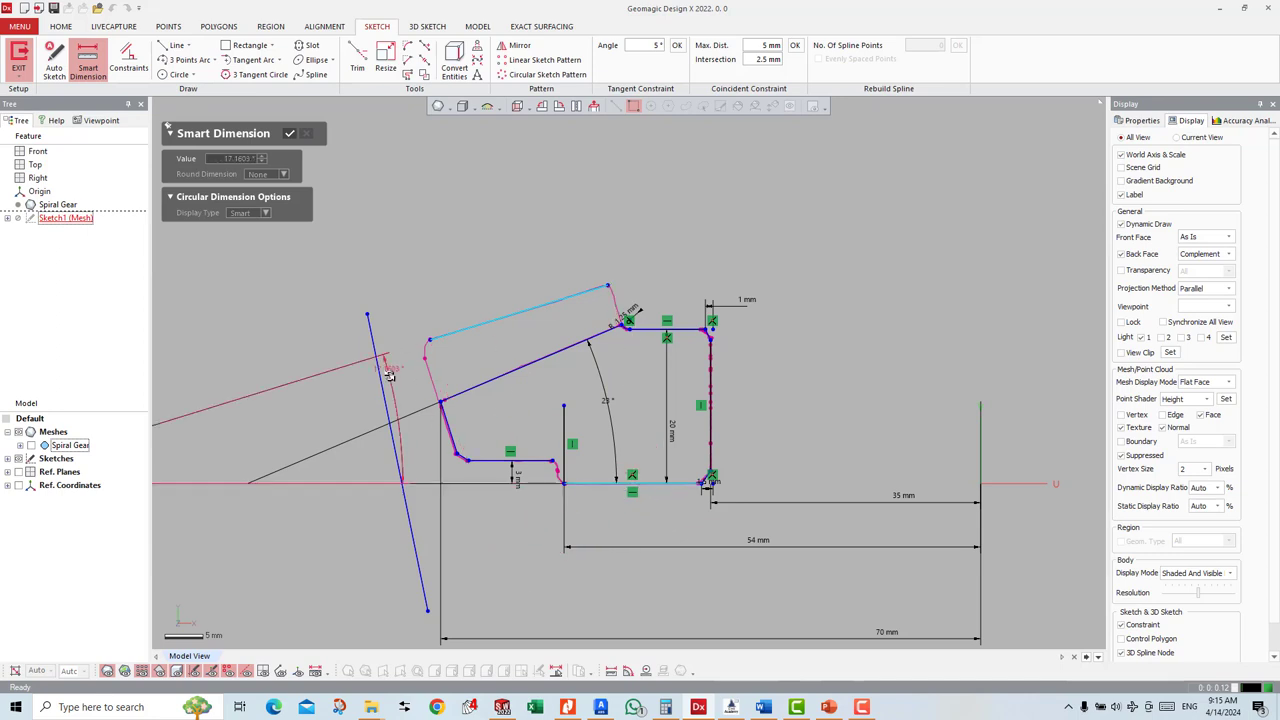
click(320, 405)
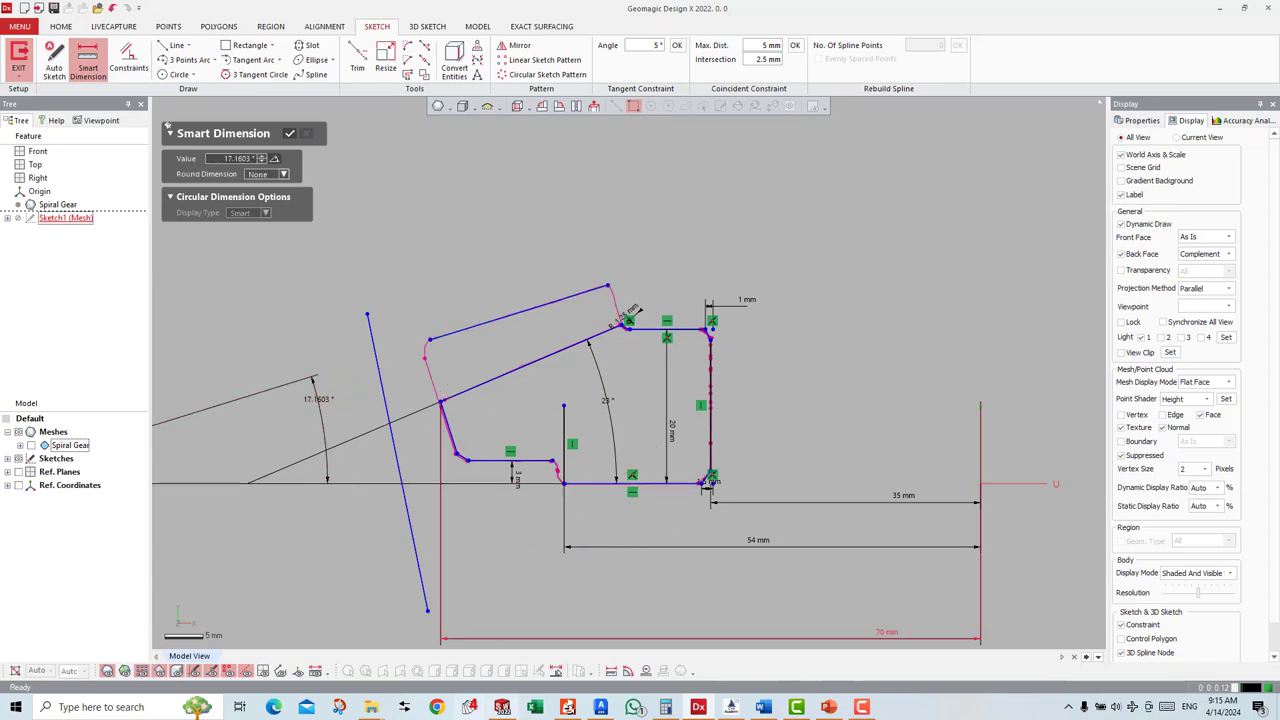
click(665, 707)
text(1)
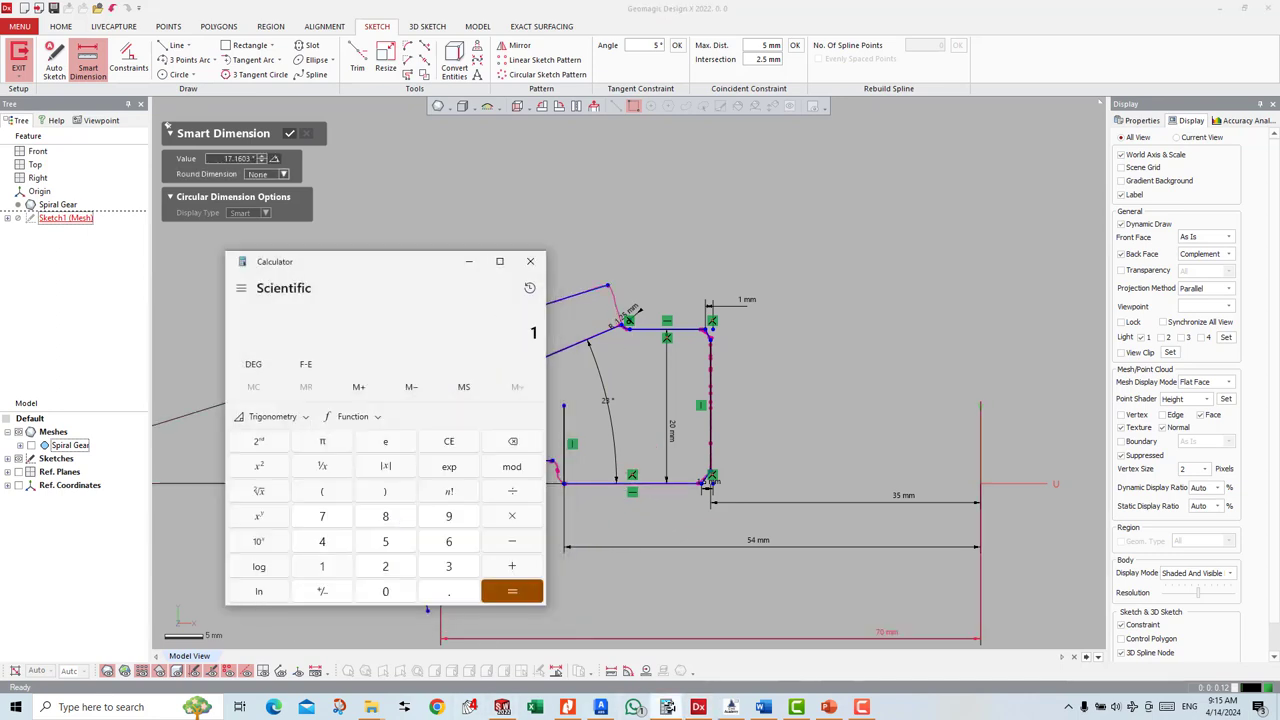
text(7)
key(Escape)
text(90 - )
text(17)
key(Return)
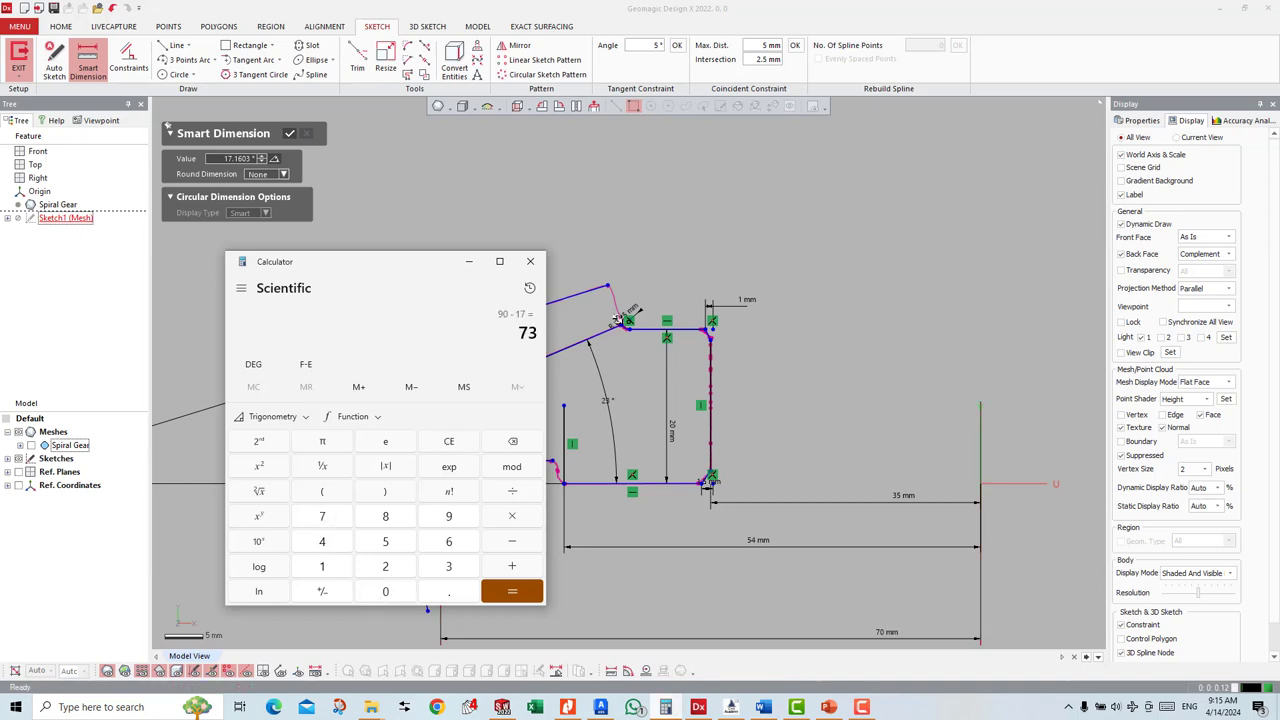
click(530, 261)
click(564, 297)
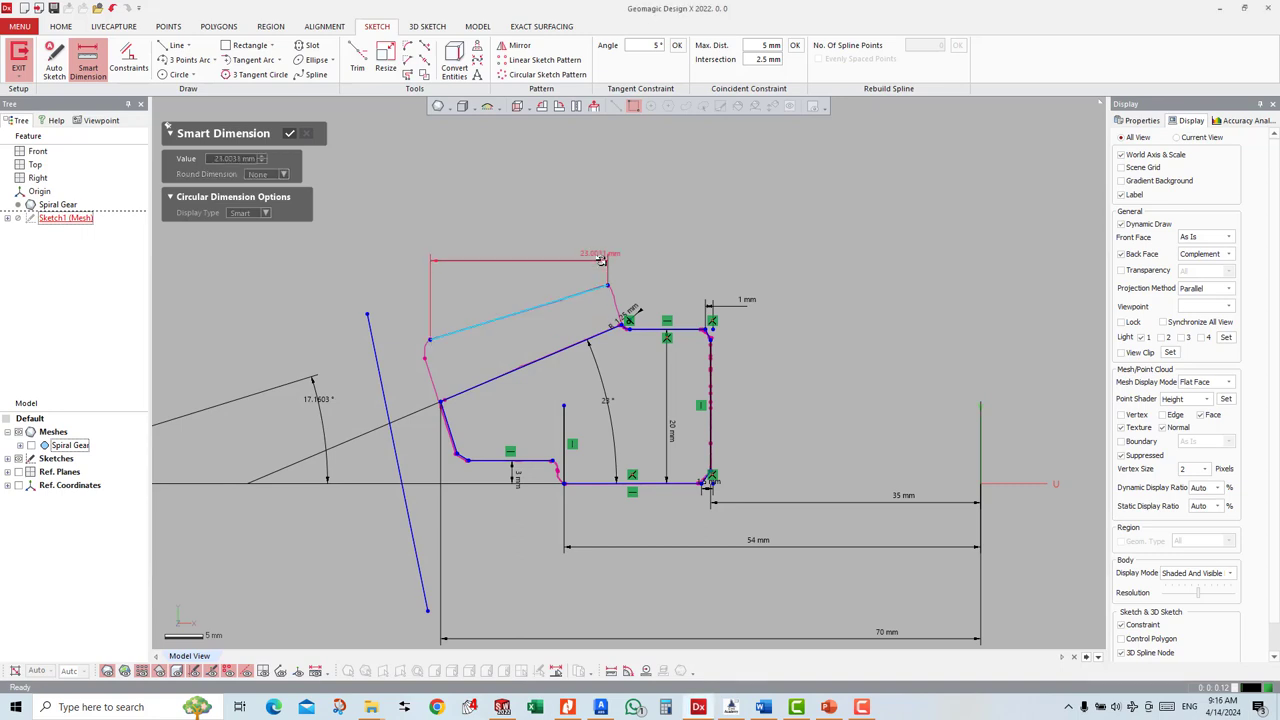
key(Escape)
key(Escape)
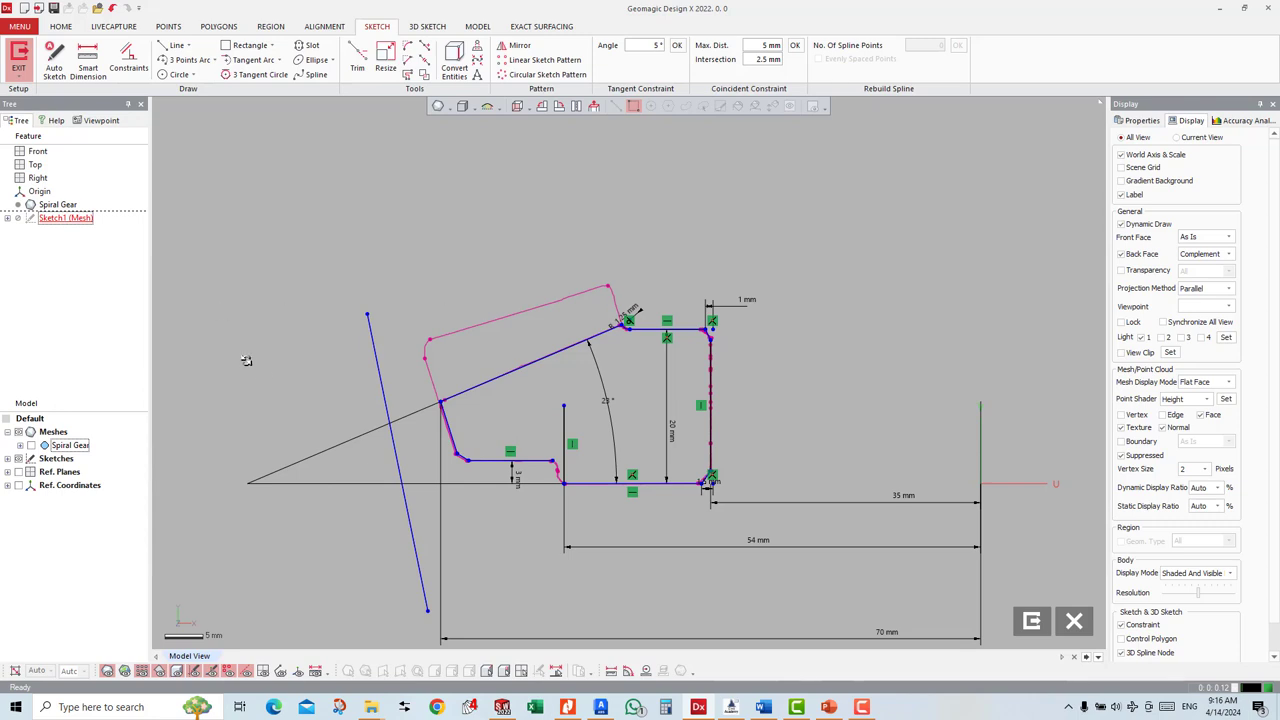
Step: Reveal the Spiral Gear mesh in an oblique 3D view and exit sketch mode
scroll(637, 399, down, 3)
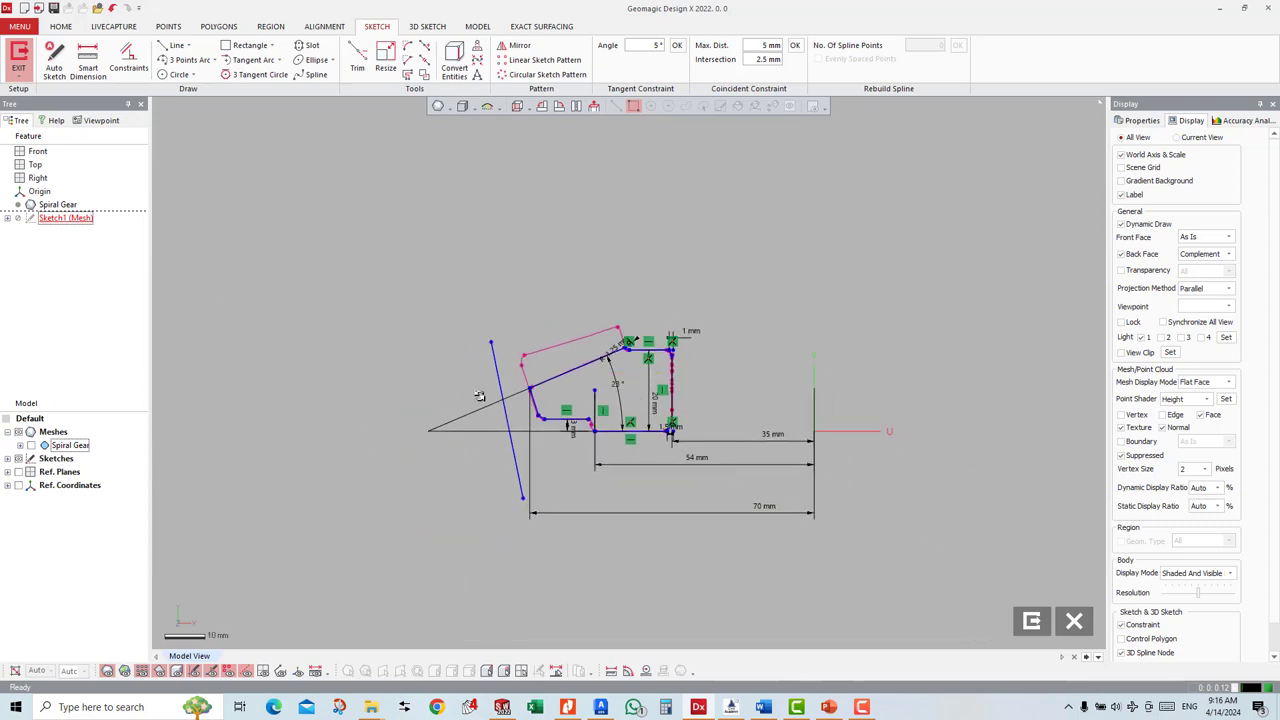
click(495, 355)
mouse_move(497, 356)
right_down()
mouse_move(675, 259)
mouse_move(463, 403)
right_up()
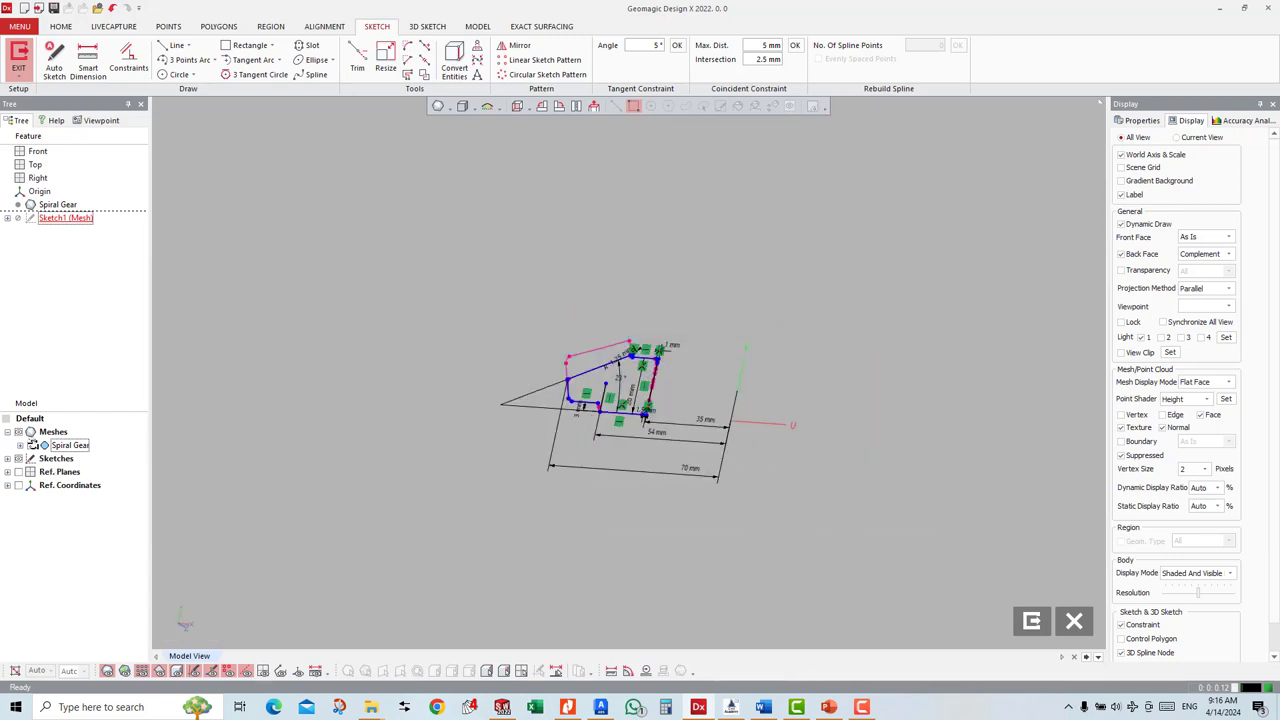
click(32, 444)
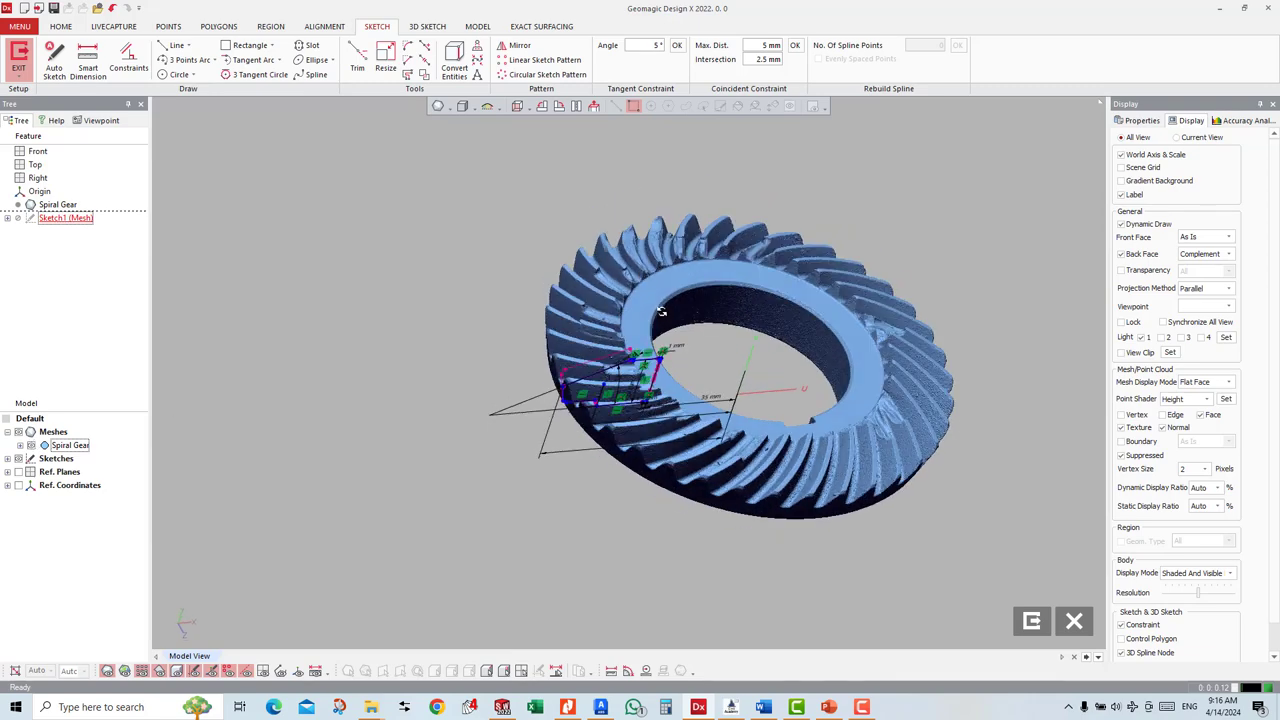
mouse_move(661, 312)
right_down()
mouse_move(526, 297)
mouse_move(526, 366)
right_up()
scroll(594, 331, up, 2)
scroll(594, 331, up, 2)
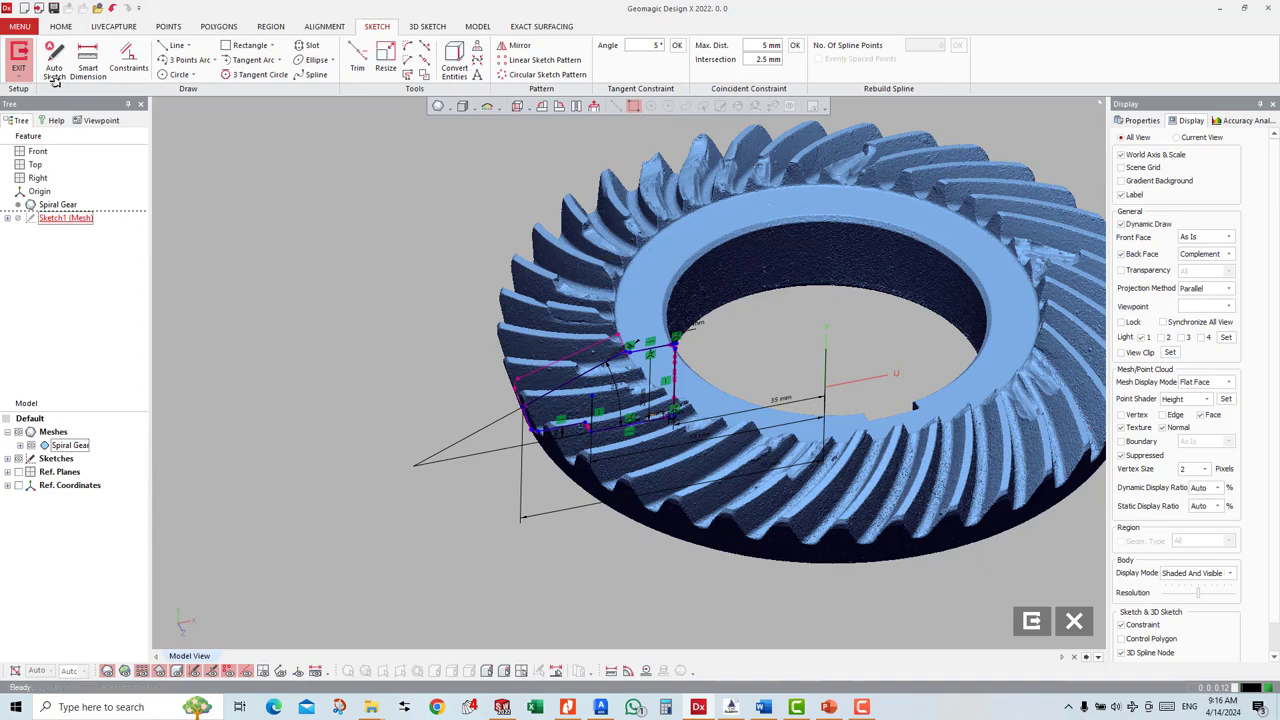
click(19, 55)
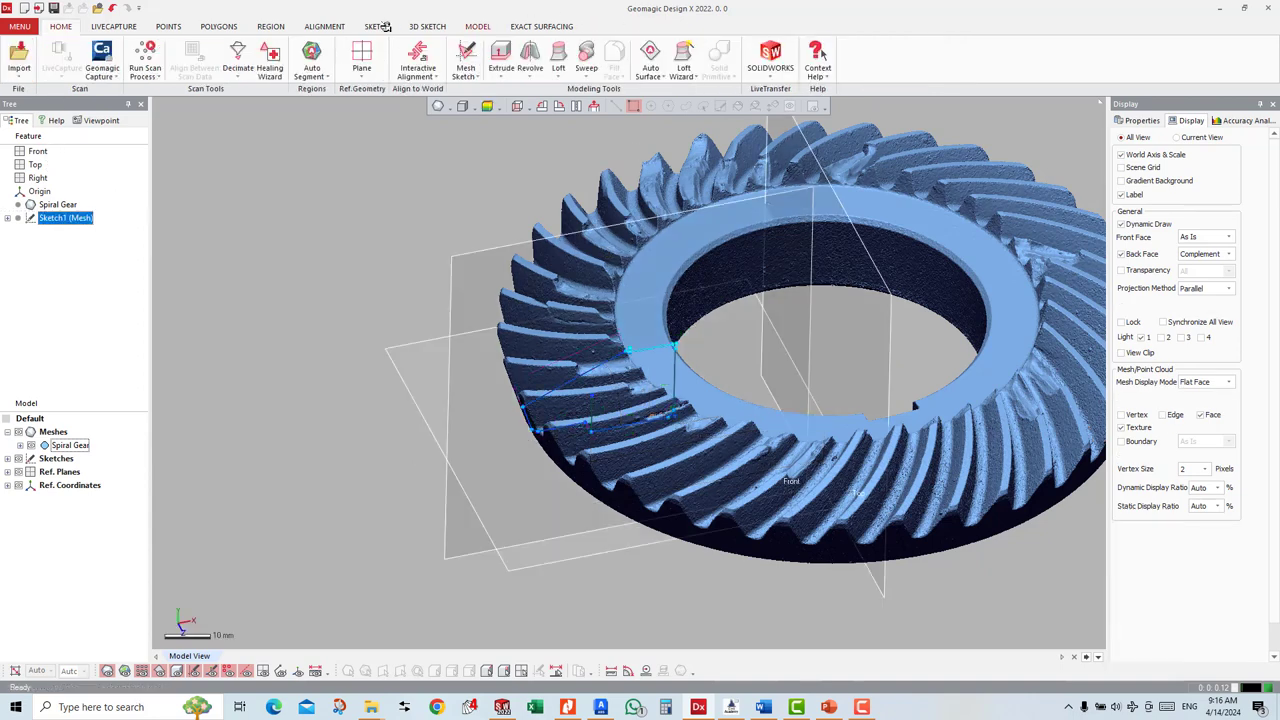
click(478, 26)
click(62, 26)
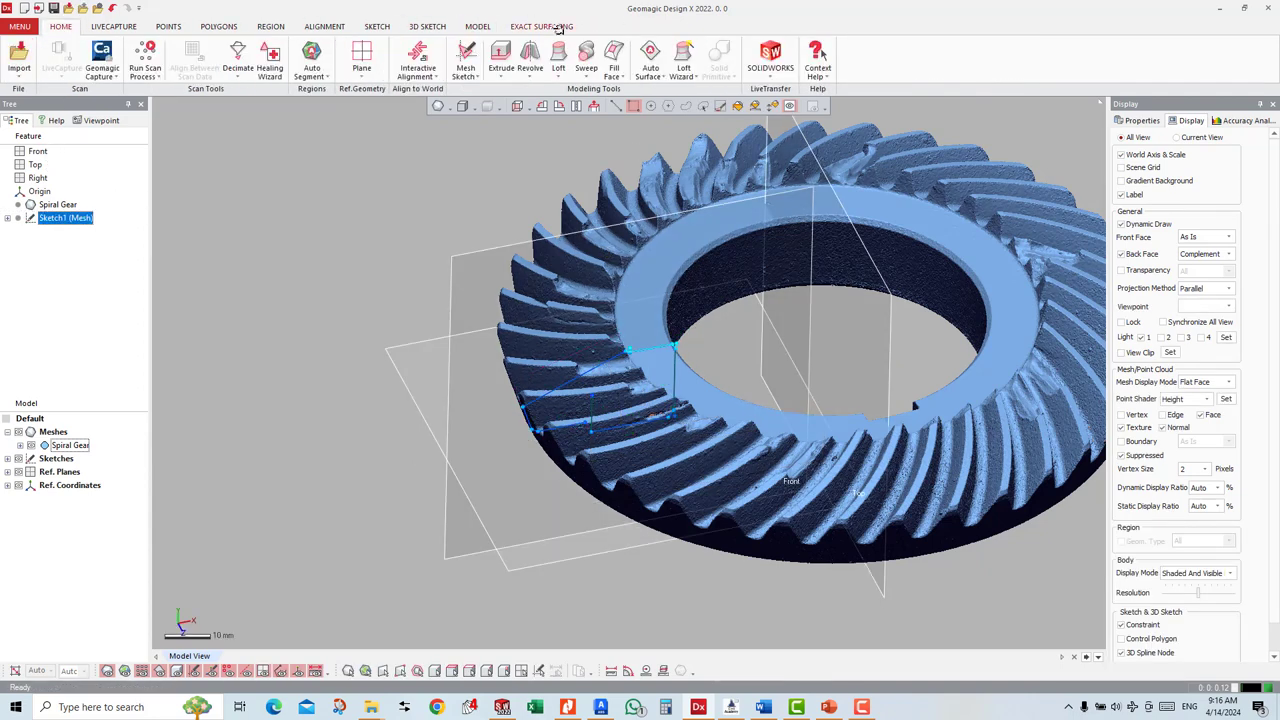
click(530, 58)
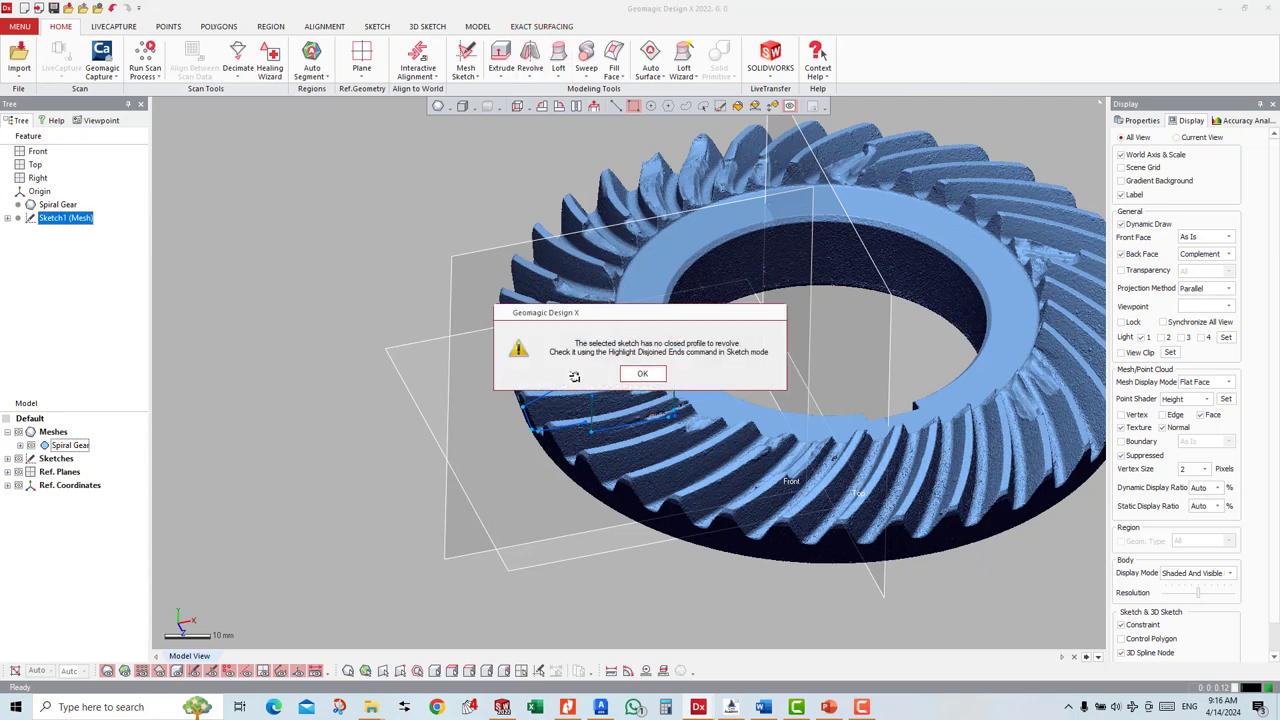
click(645, 374)
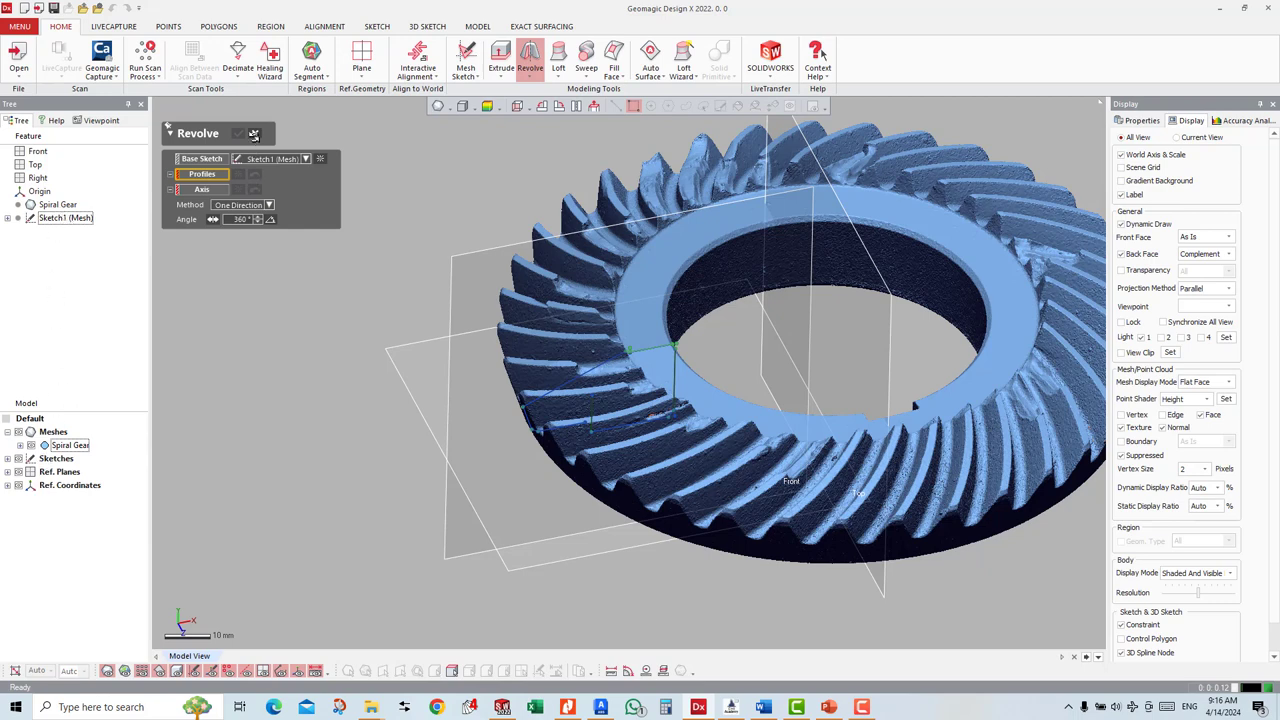
click(254, 134)
right_click(79, 216)
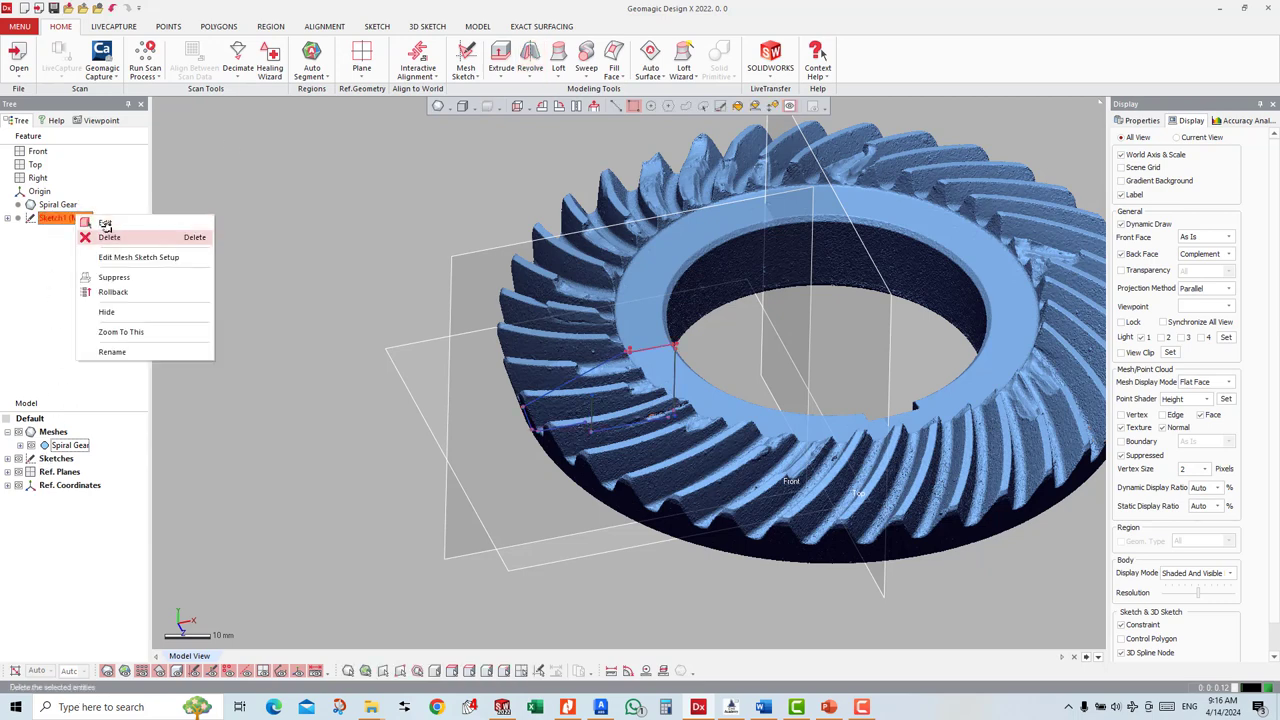
click(105, 224)
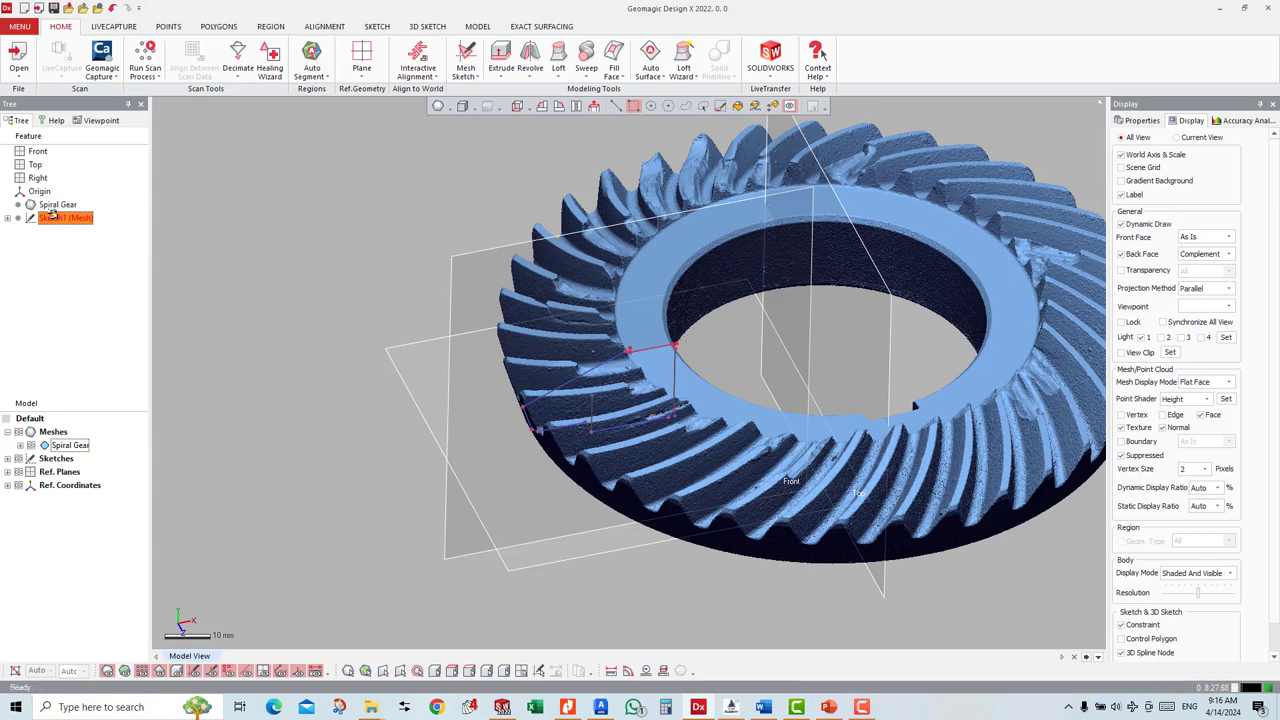
Step: Edit Sketch1 (Mesh) and enable Disjoined Ends in the Accuracy Analyzer
click(8, 458)
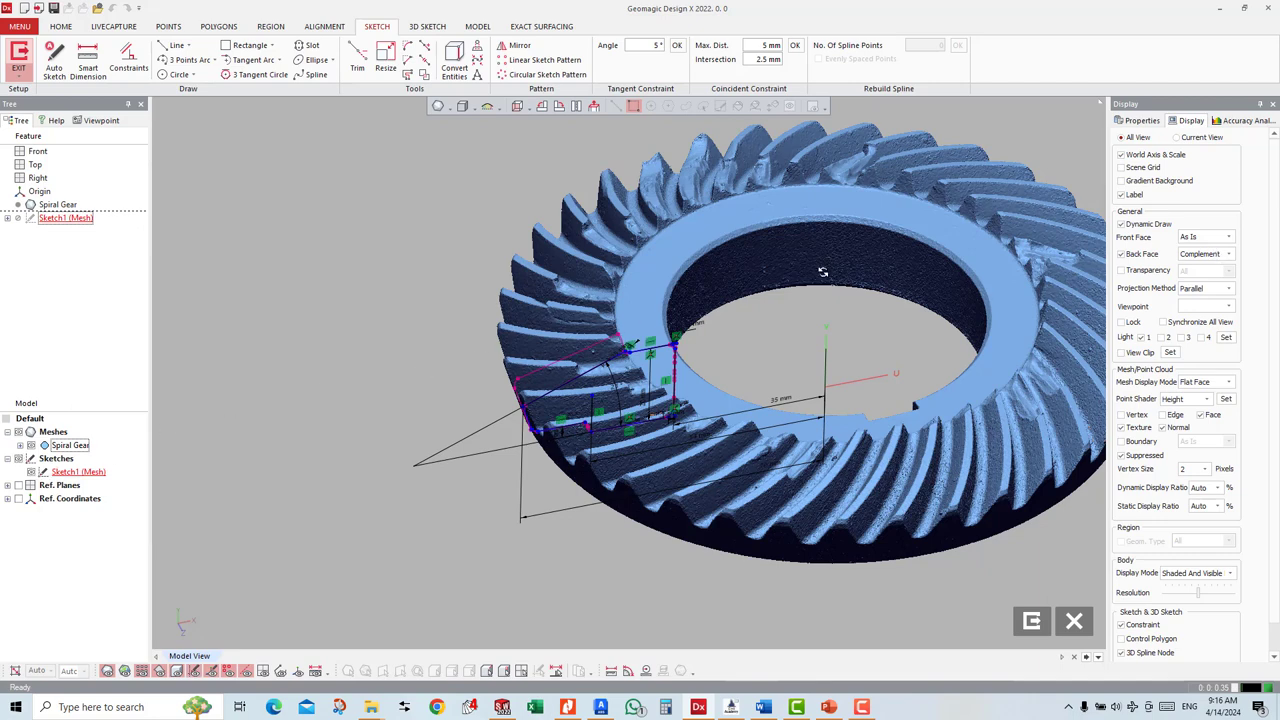
click(18, 487)
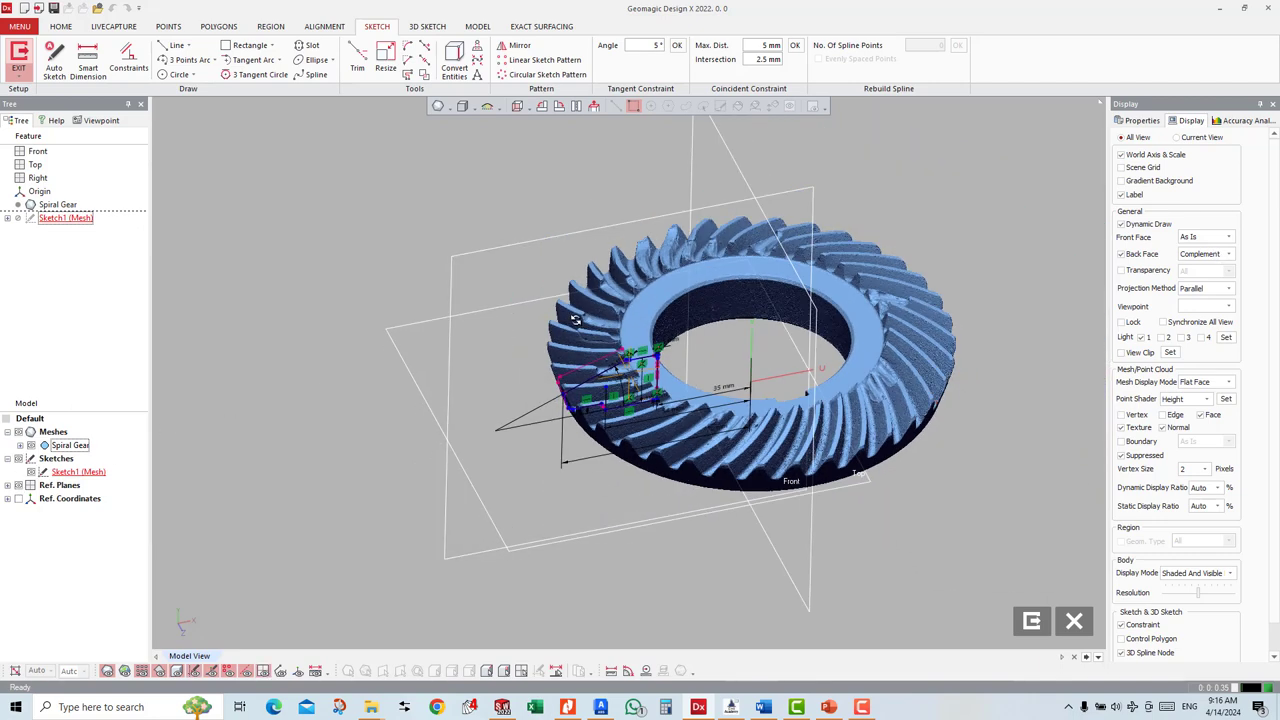
click(1237, 120)
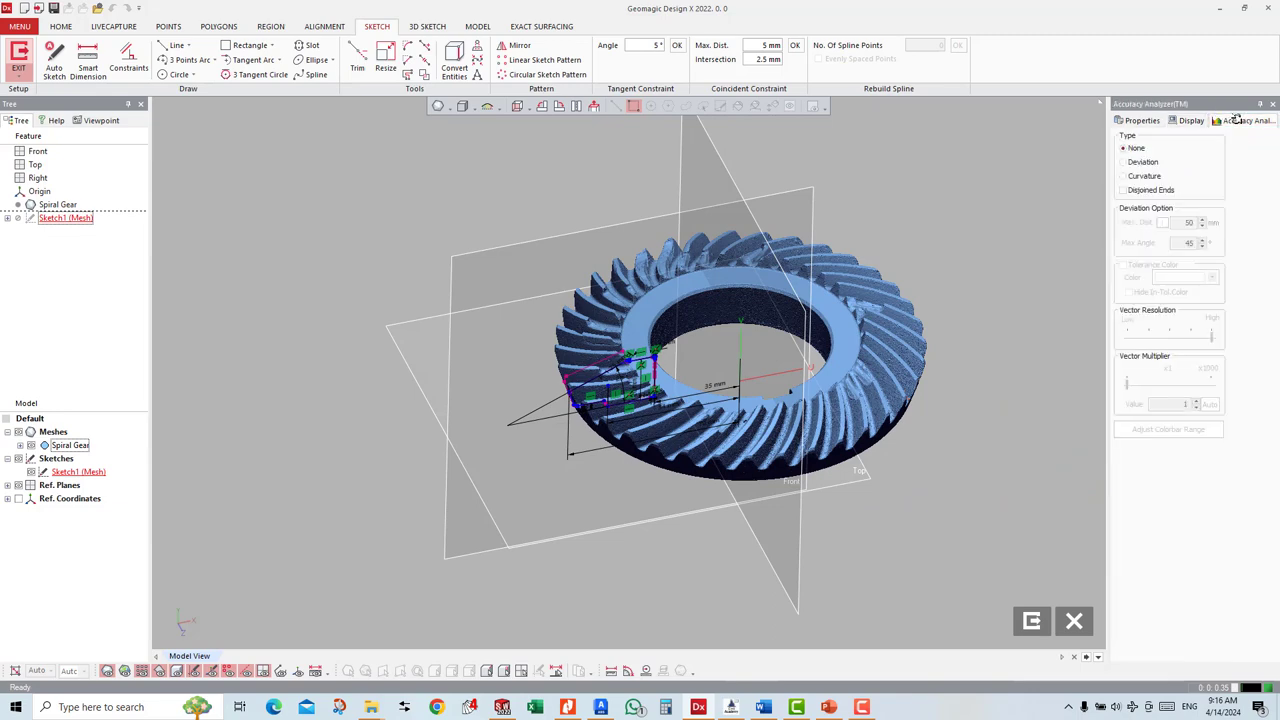
click(1165, 189)
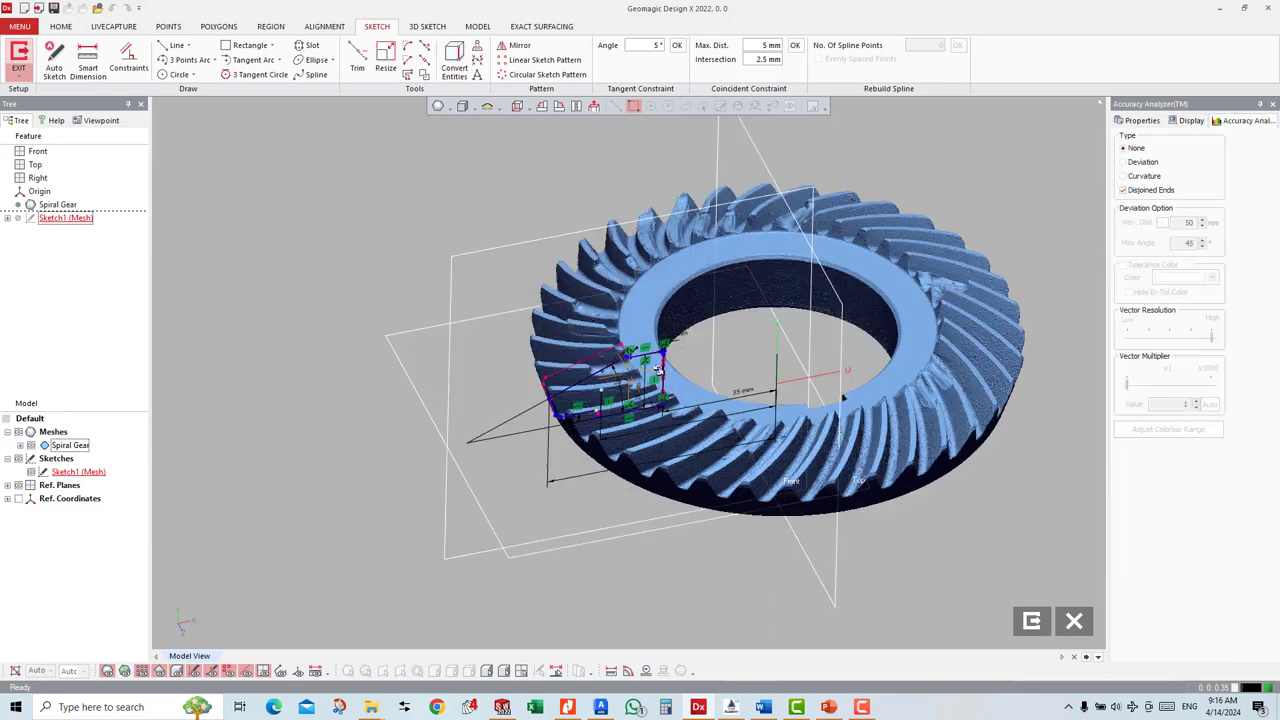
Step: Hide the gear mesh and view the sketch normal to its plane
scroll(356, 480, up, 2)
scroll(356, 480, up, 3)
scroll(356, 480, up, 2)
click(18, 431)
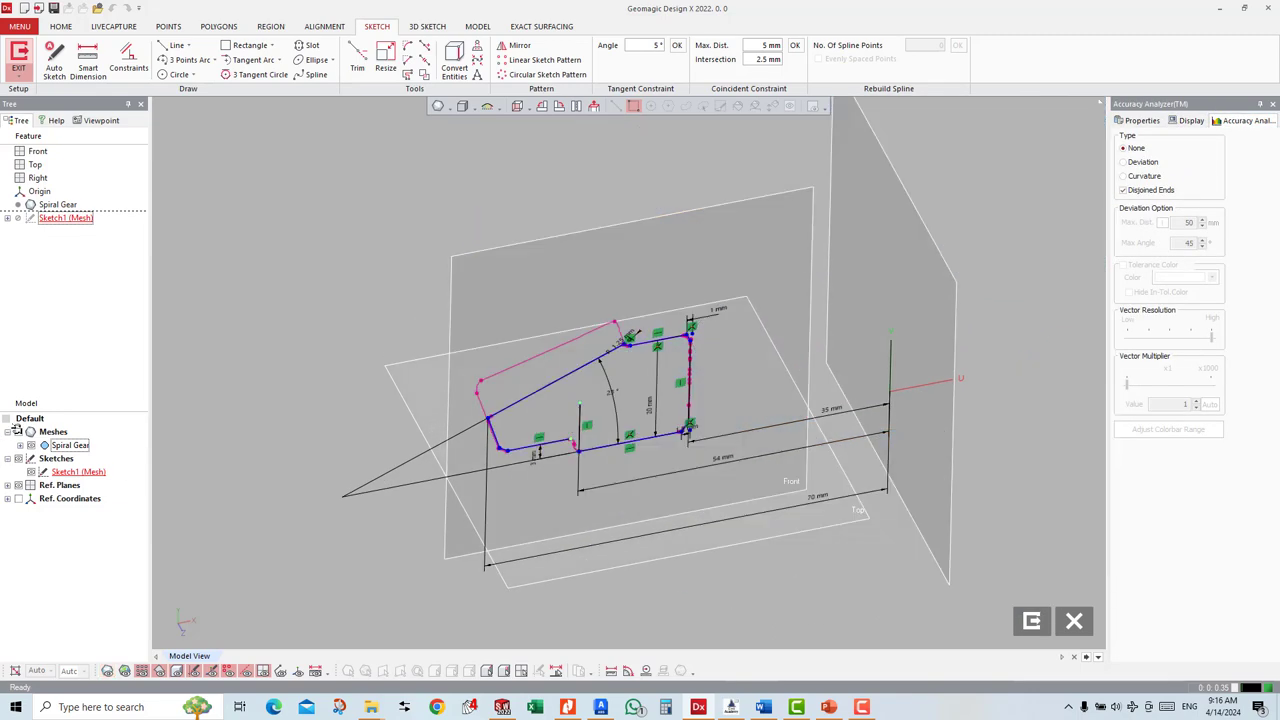
mouse_move(650, 428)
right_down()
mouse_move(594, 427)
mouse_move(560, 186)
right_up()
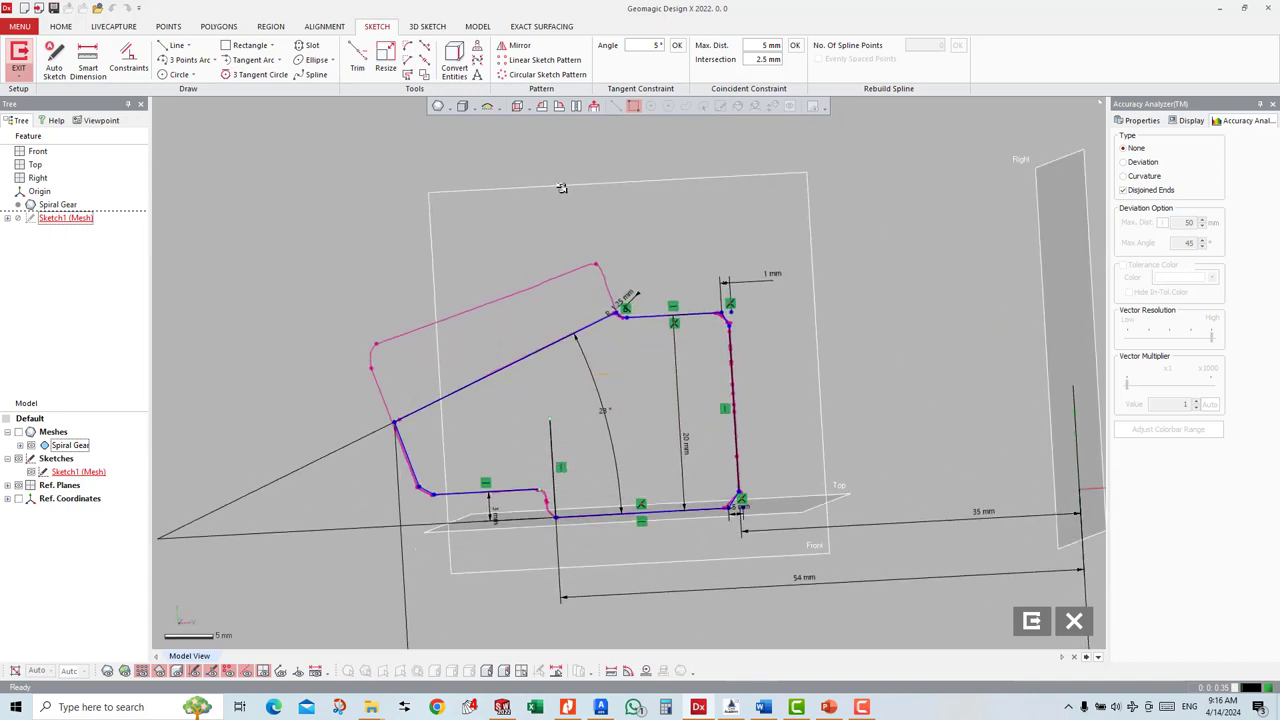
click(596, 104)
scroll(576, 547, up, 2)
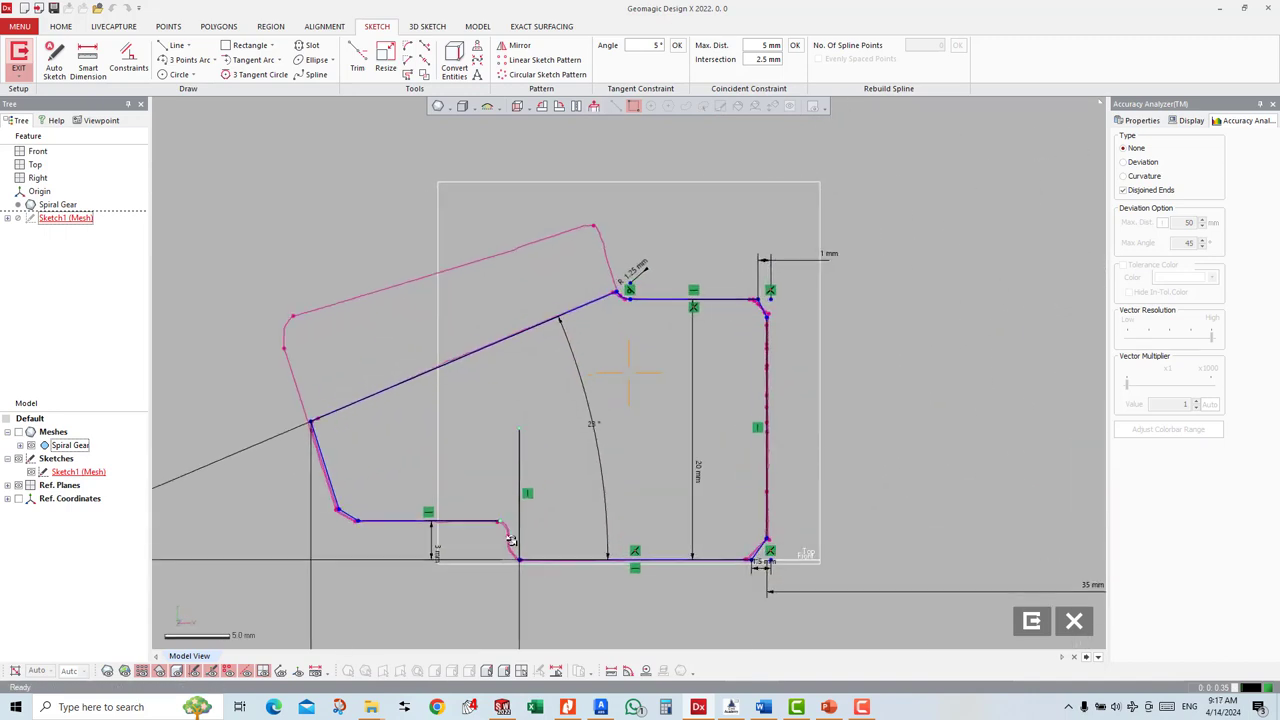
click(425, 46)
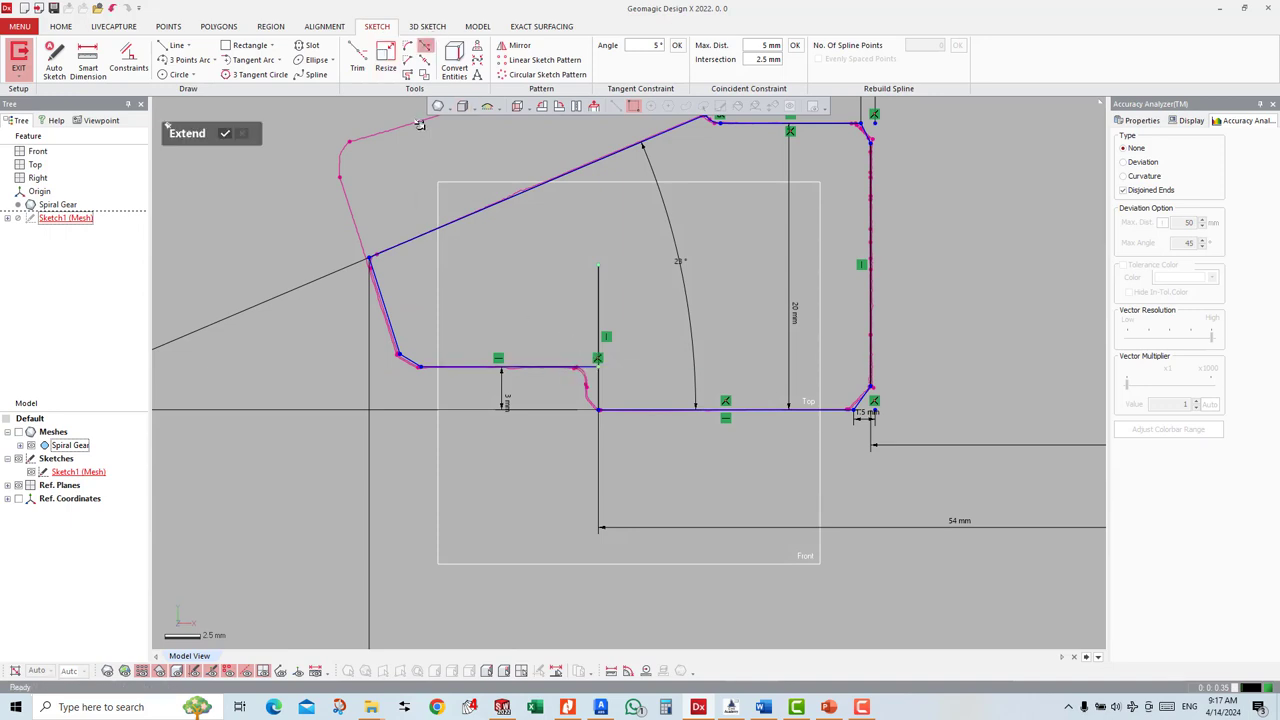
Step: Trim away the short vertical segment above the step corner
click(357, 57)
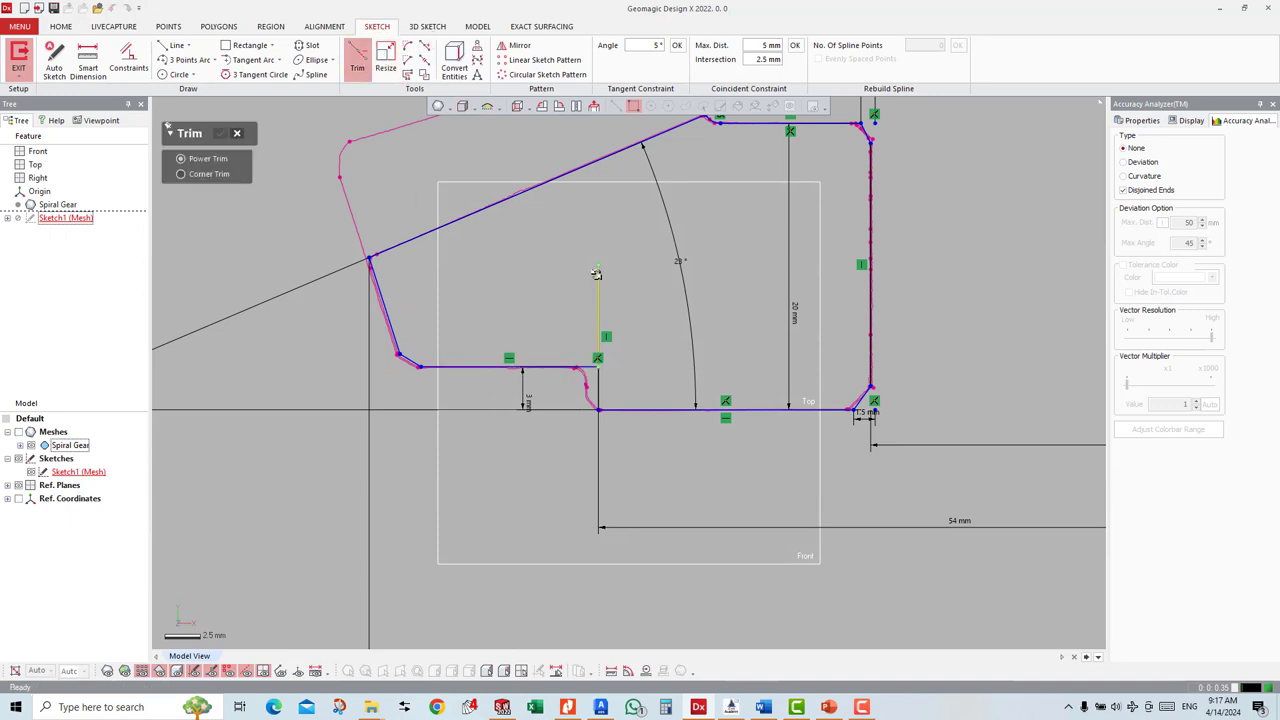
click(599, 300)
scroll(603, 333, up, 1)
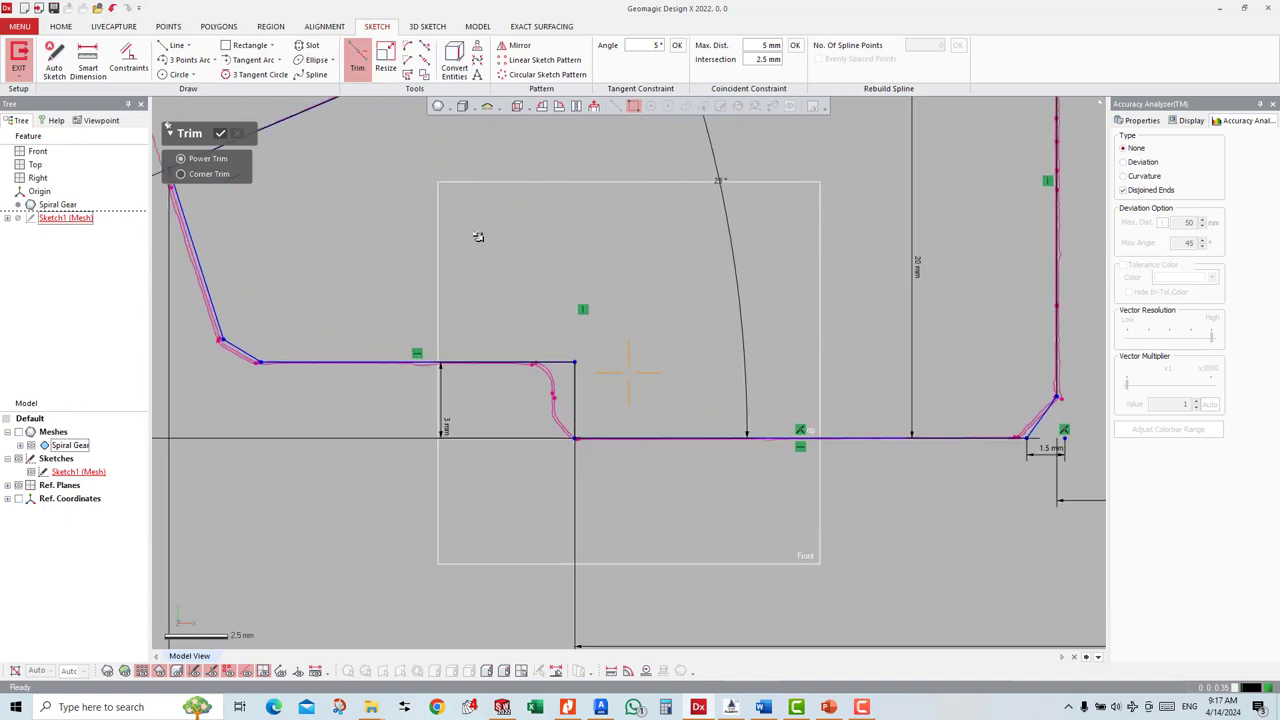
Step: Draw a 3 Points Arc across the inner step corner
click(170, 59)
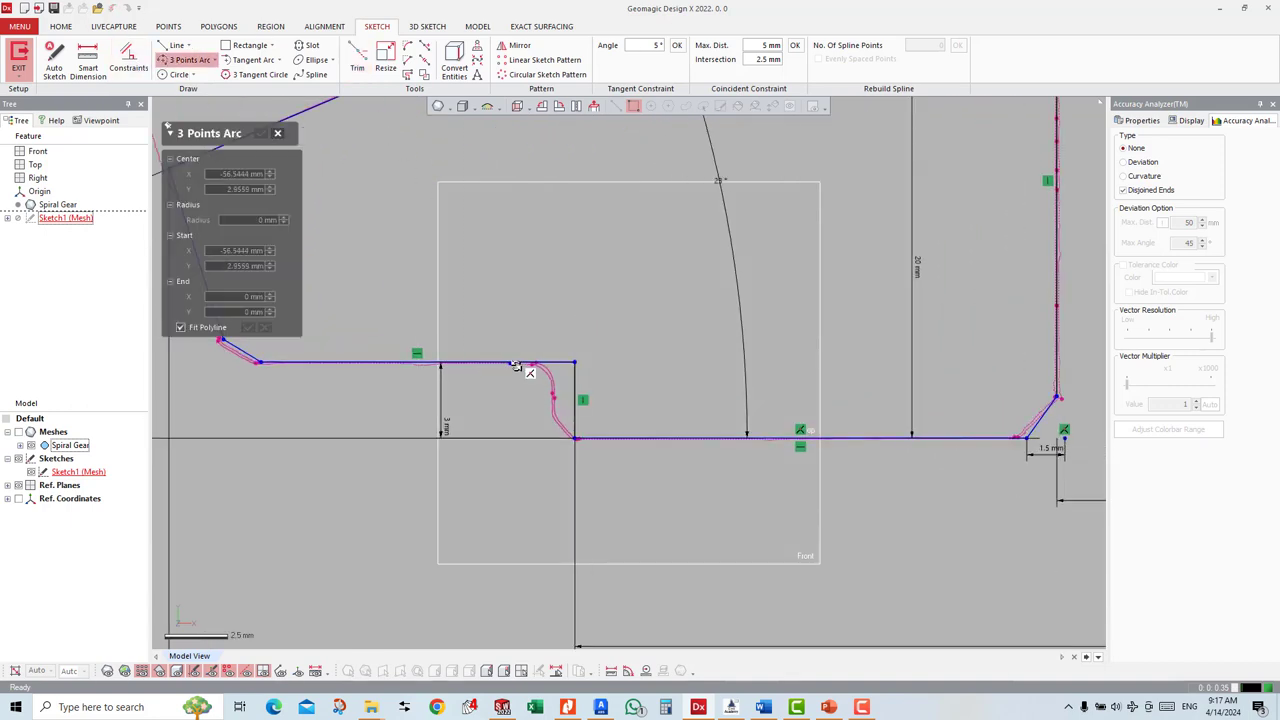
click(535, 363)
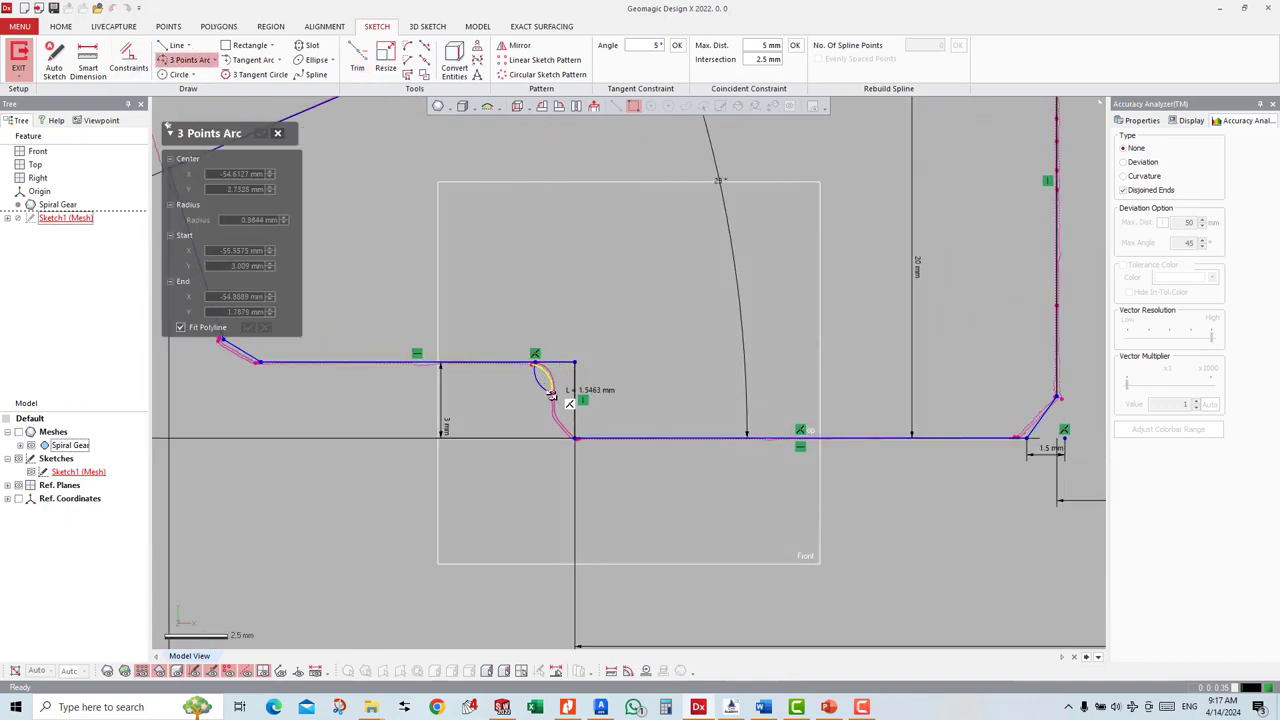
click(552, 392)
click(550, 384)
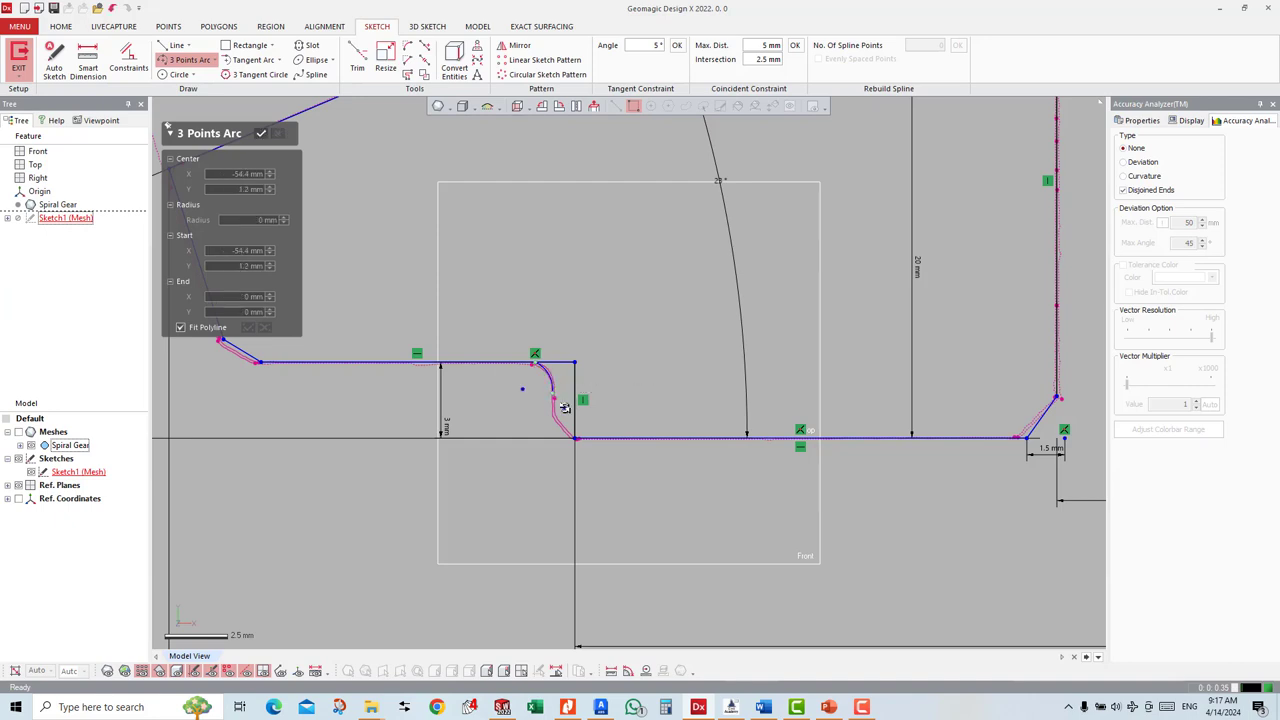
key(Escape)
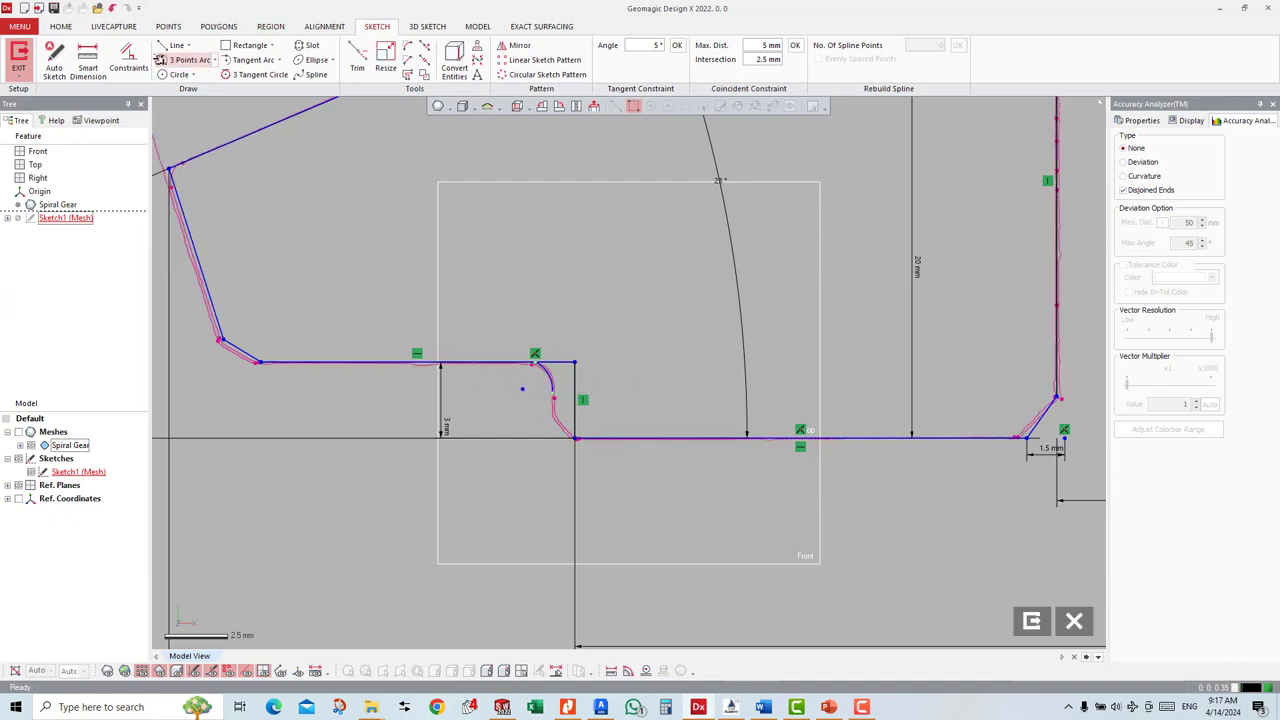
Step: Dimension the new arc's radius to 1.25 mm and adjust its constraints
click(88, 62)
click(540, 366)
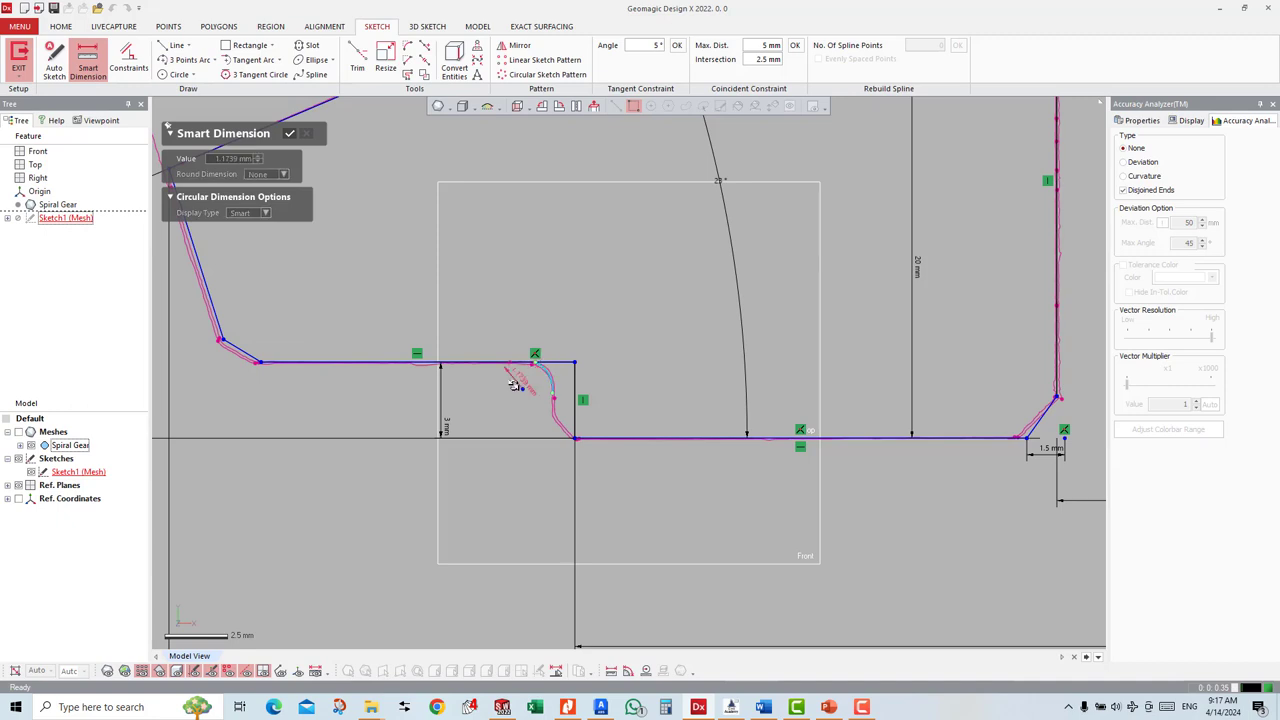
click(512, 385)
text(1.25)
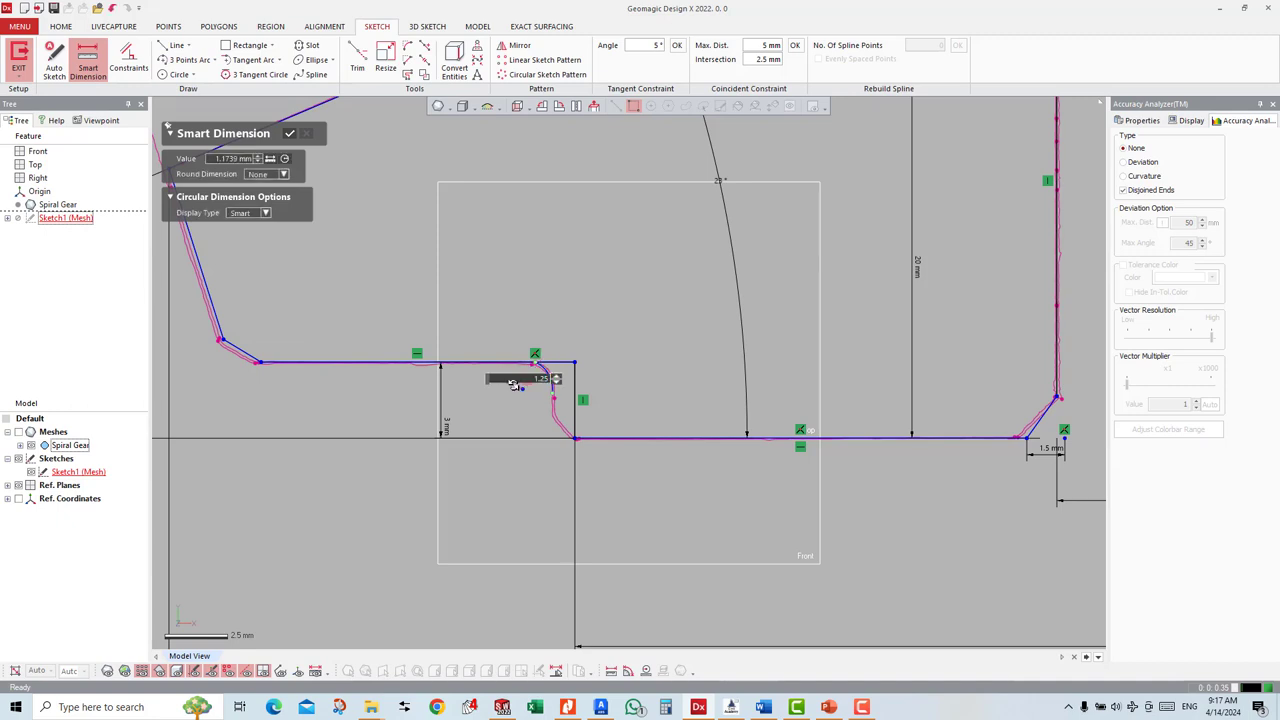
key(Return)
key(Escape)
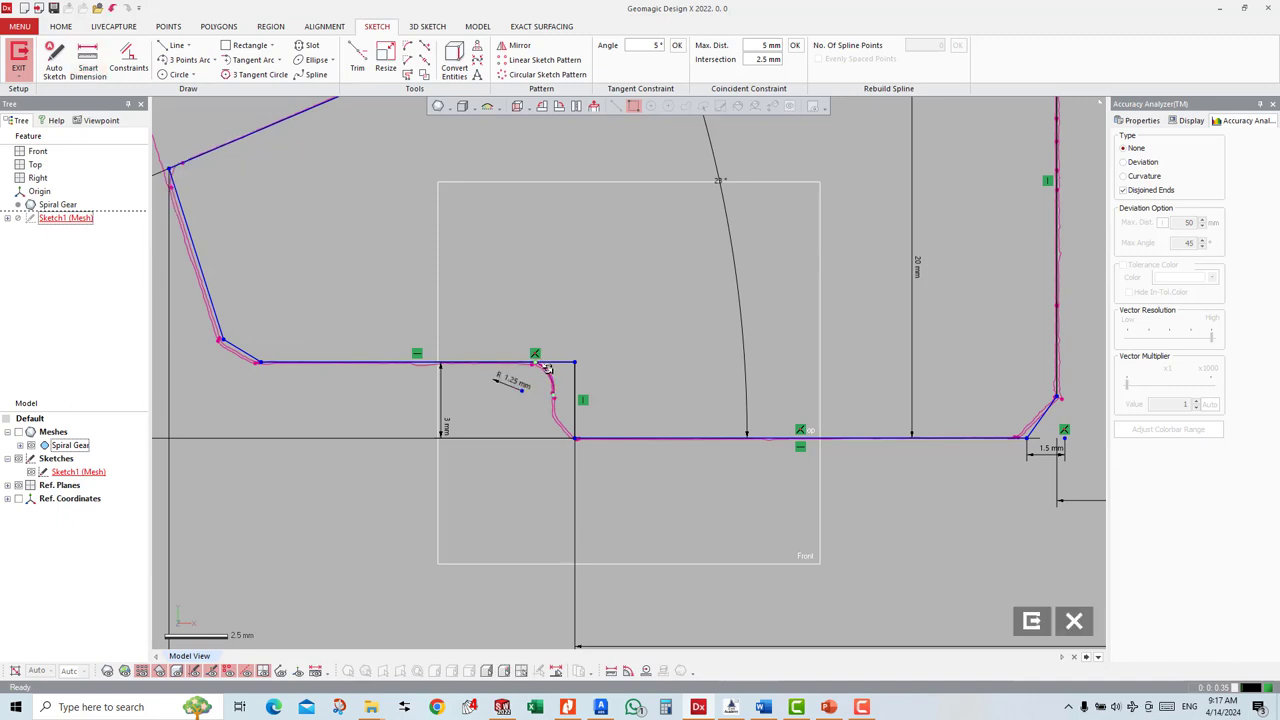
right_click(548, 362)
click(560, 331)
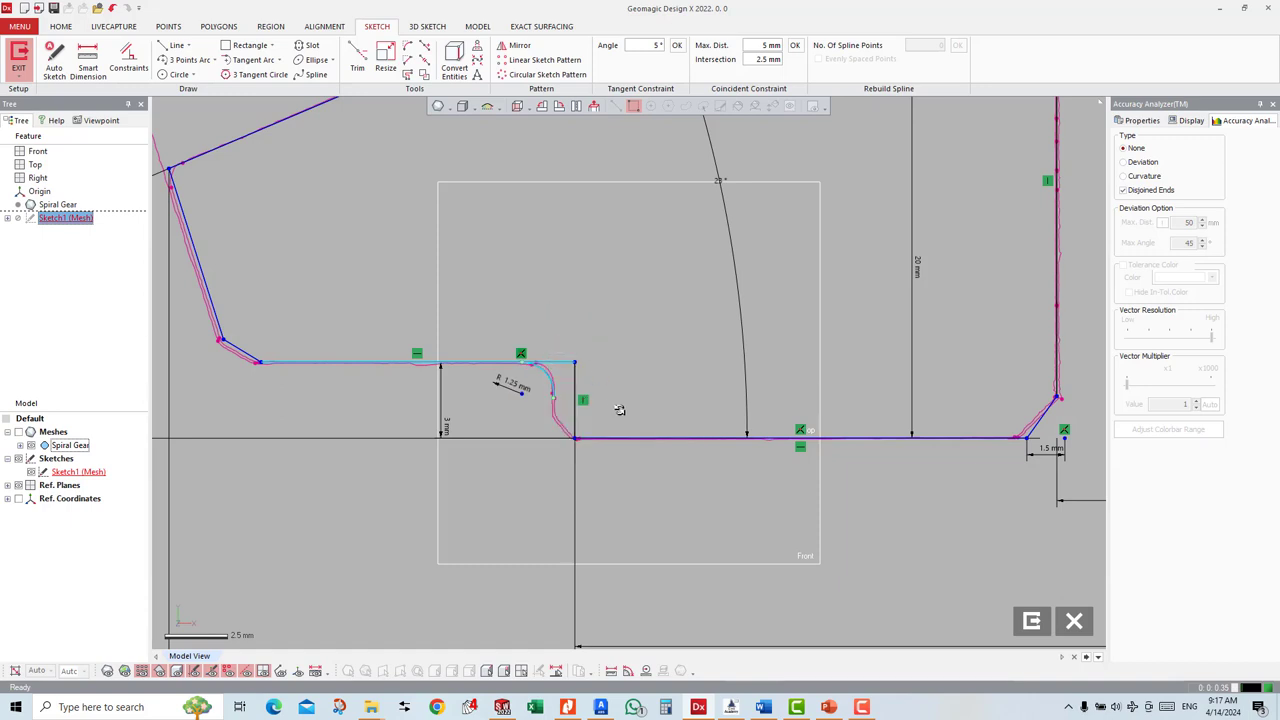
Step: Trim the leftover line pieces right of and below the arc
key(t)
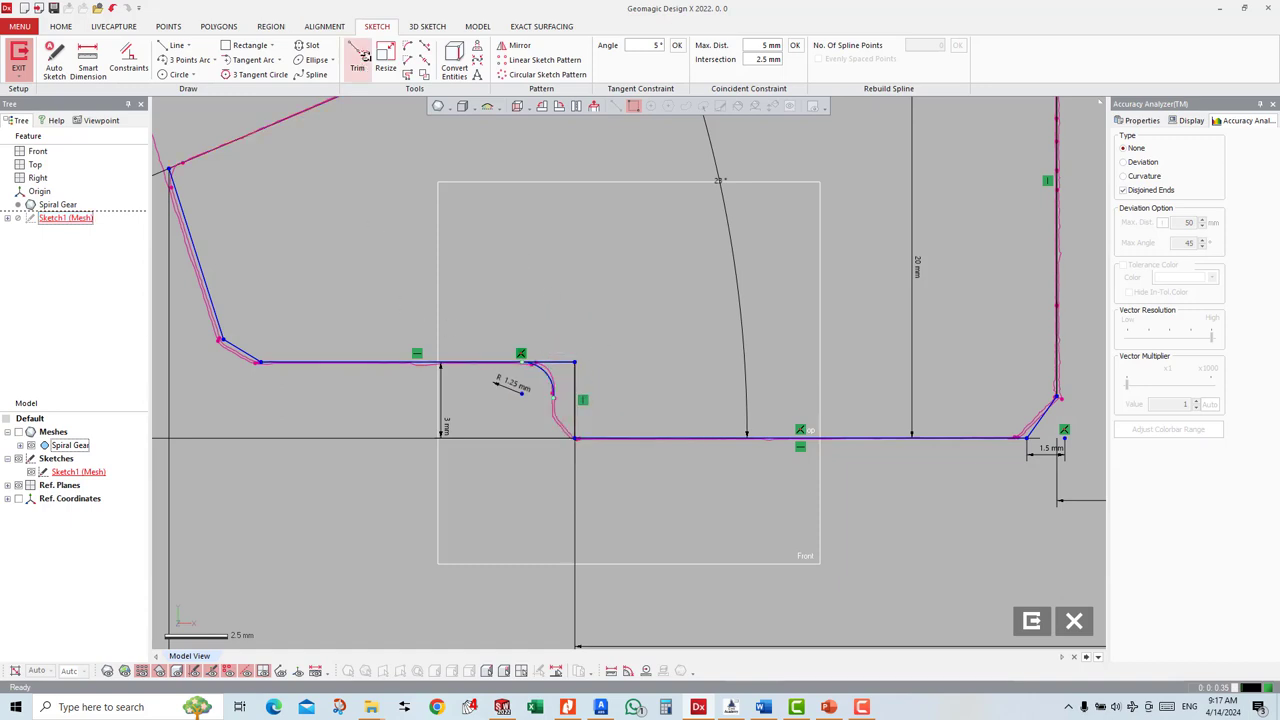
click(548, 363)
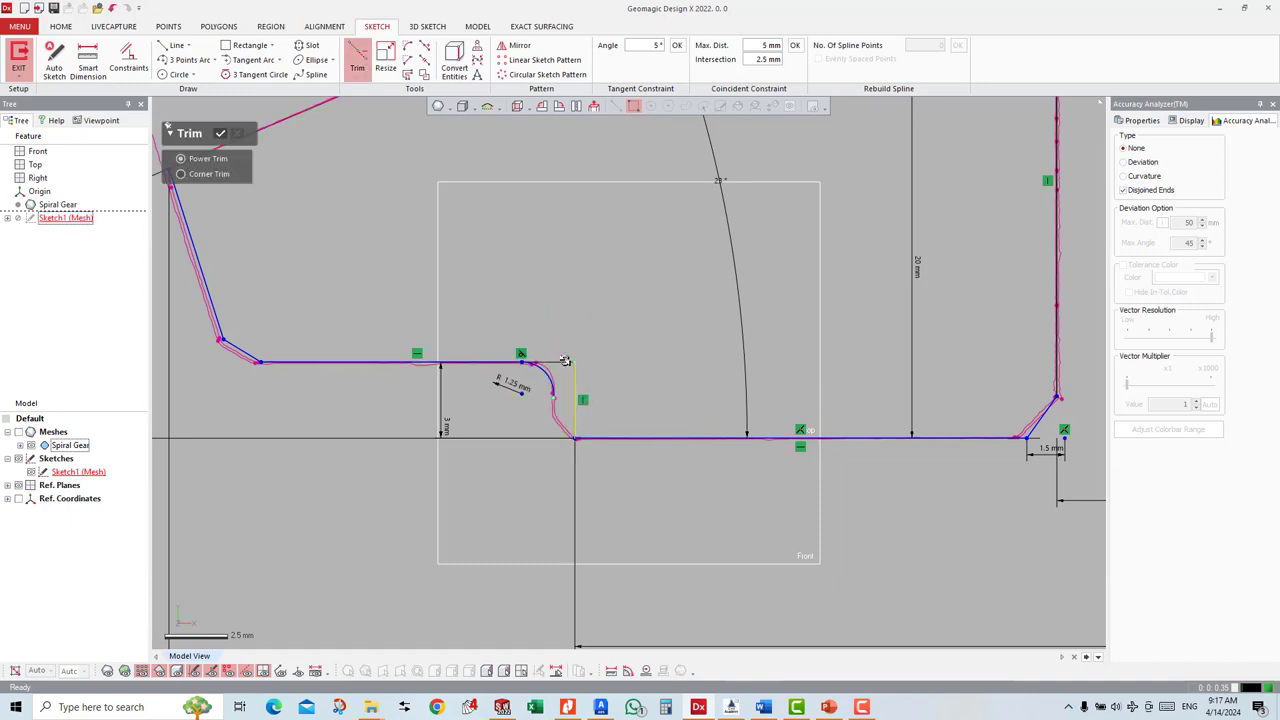
click(575, 375)
key(Escape)
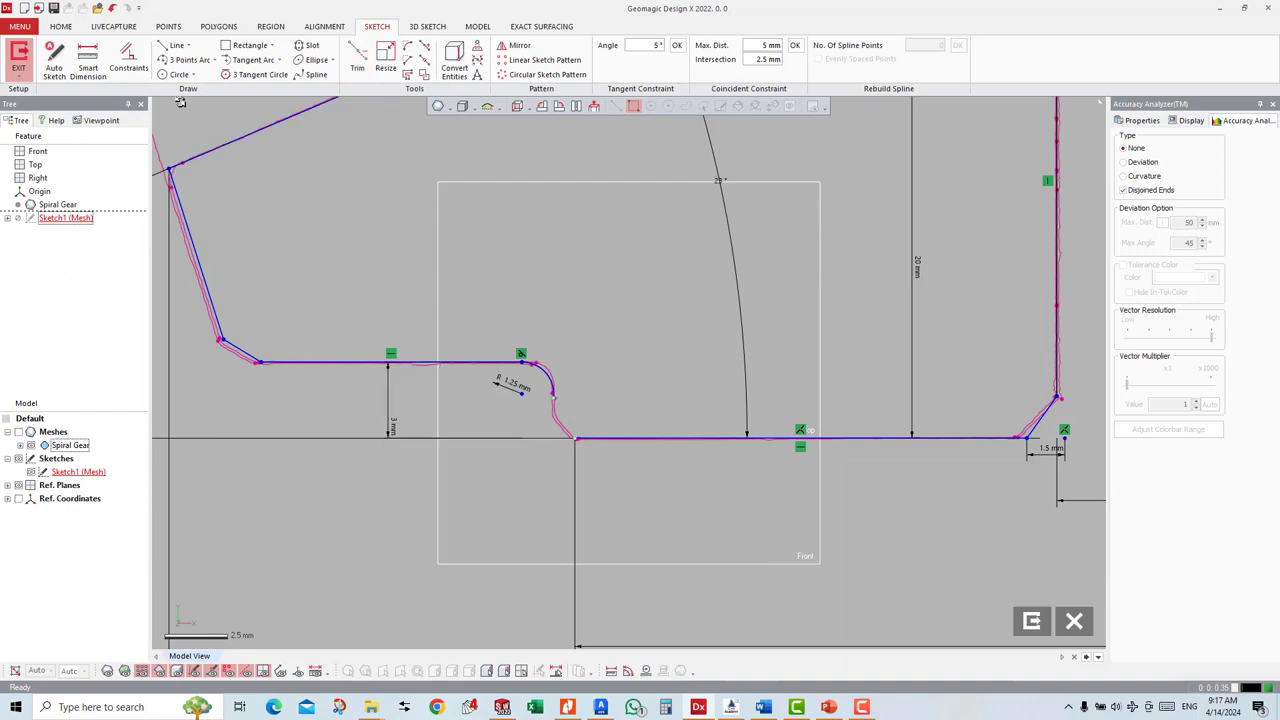
Step: Draw a second 3 Points Arc from the first arc's end to the lower step corner
click(183, 60)
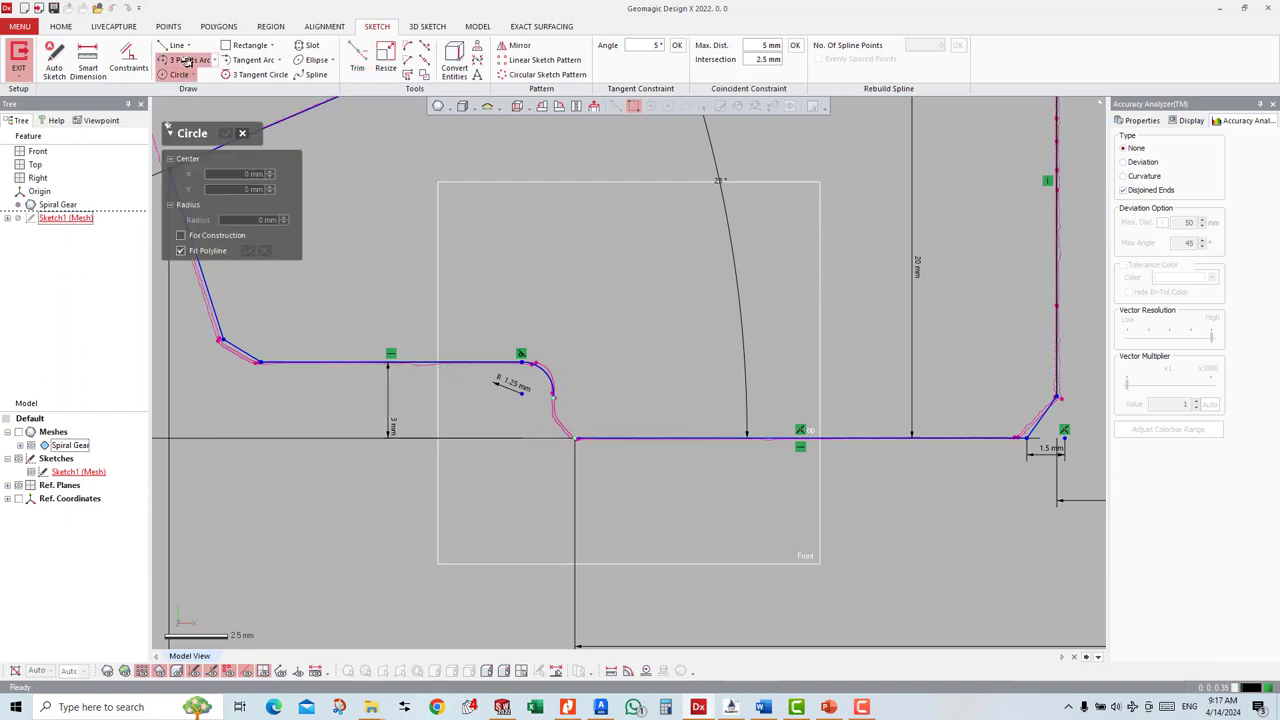
click(554, 397)
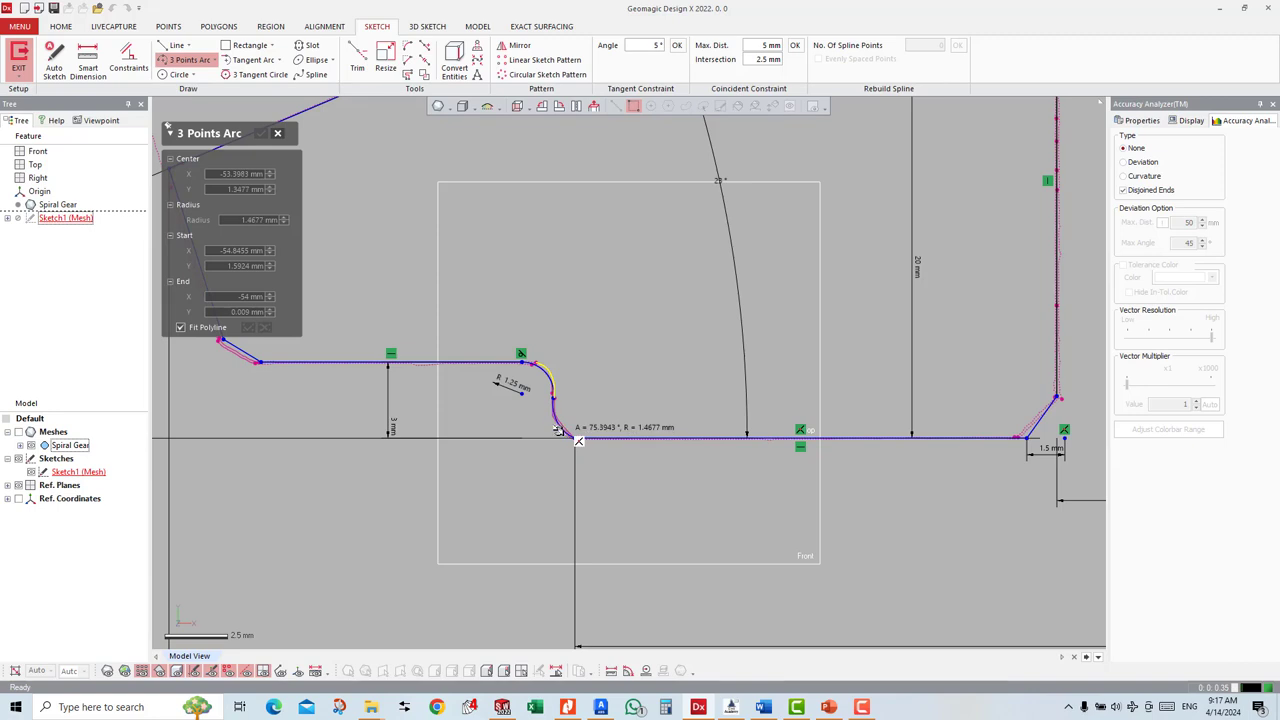
click(550, 418)
key(Escape)
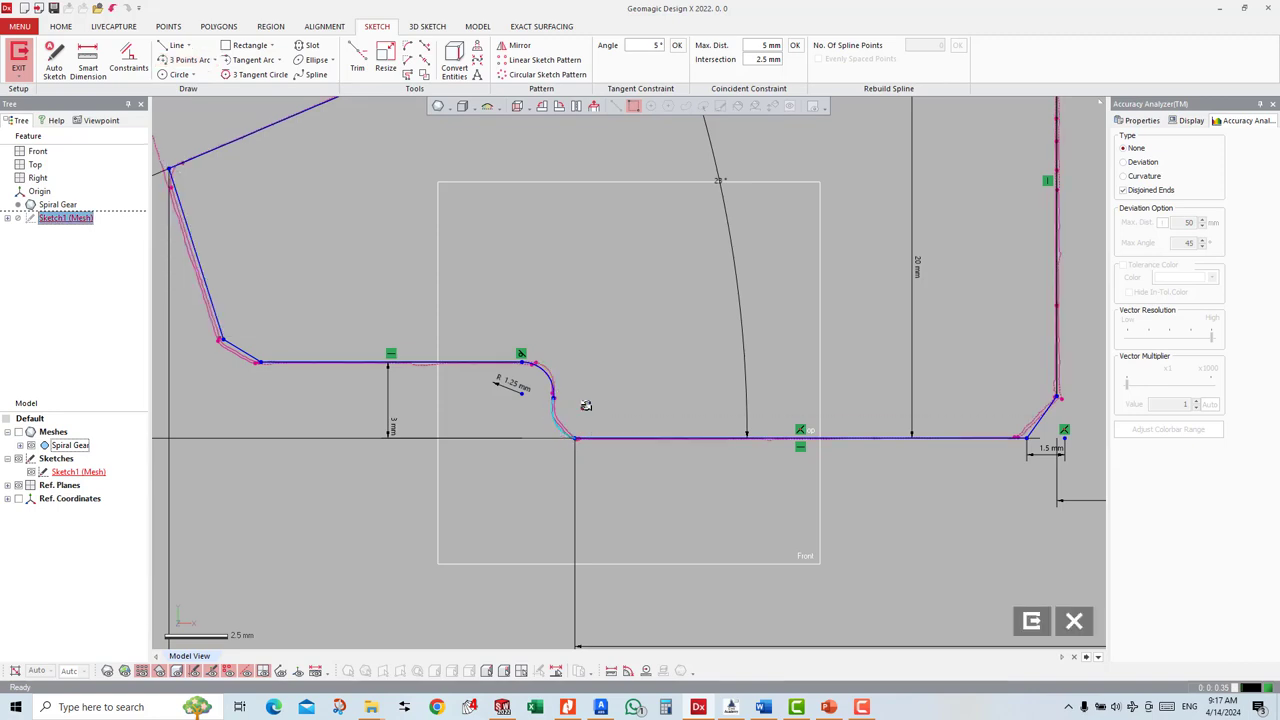
Step: Set the second arc's radius to 1.25 mm and exit the sketch
click(104, 62)
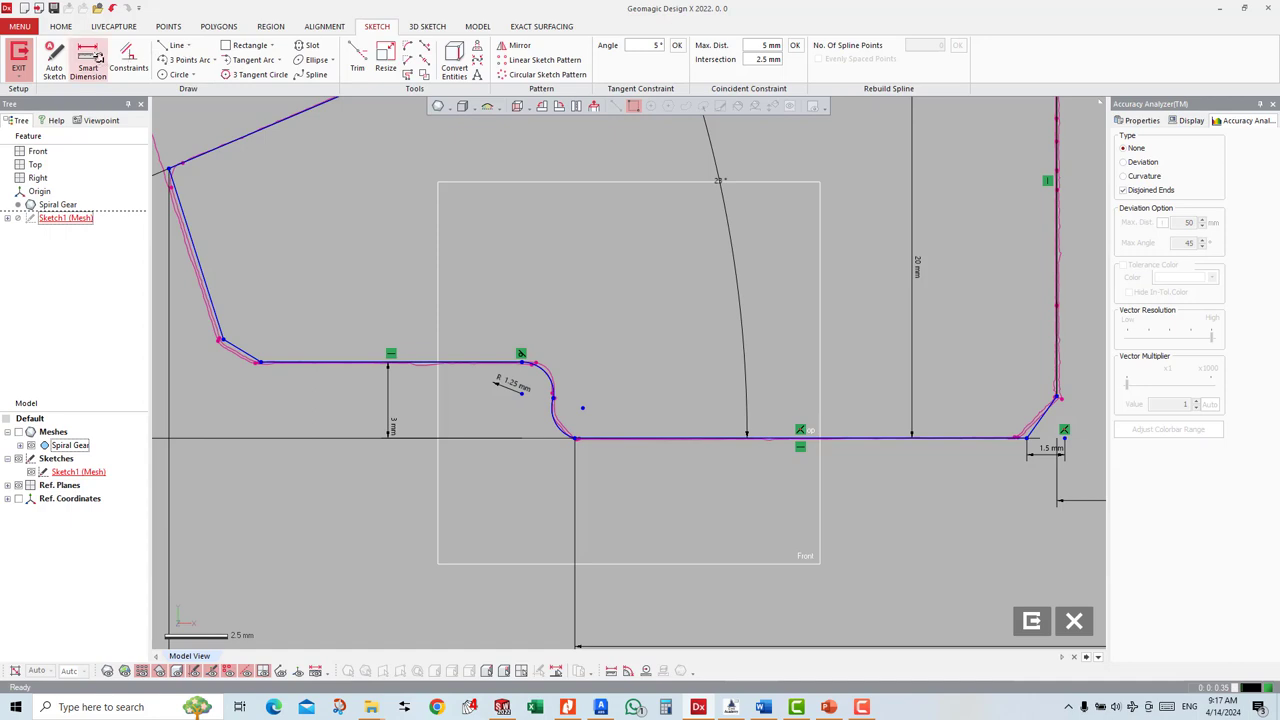
click(626, 392)
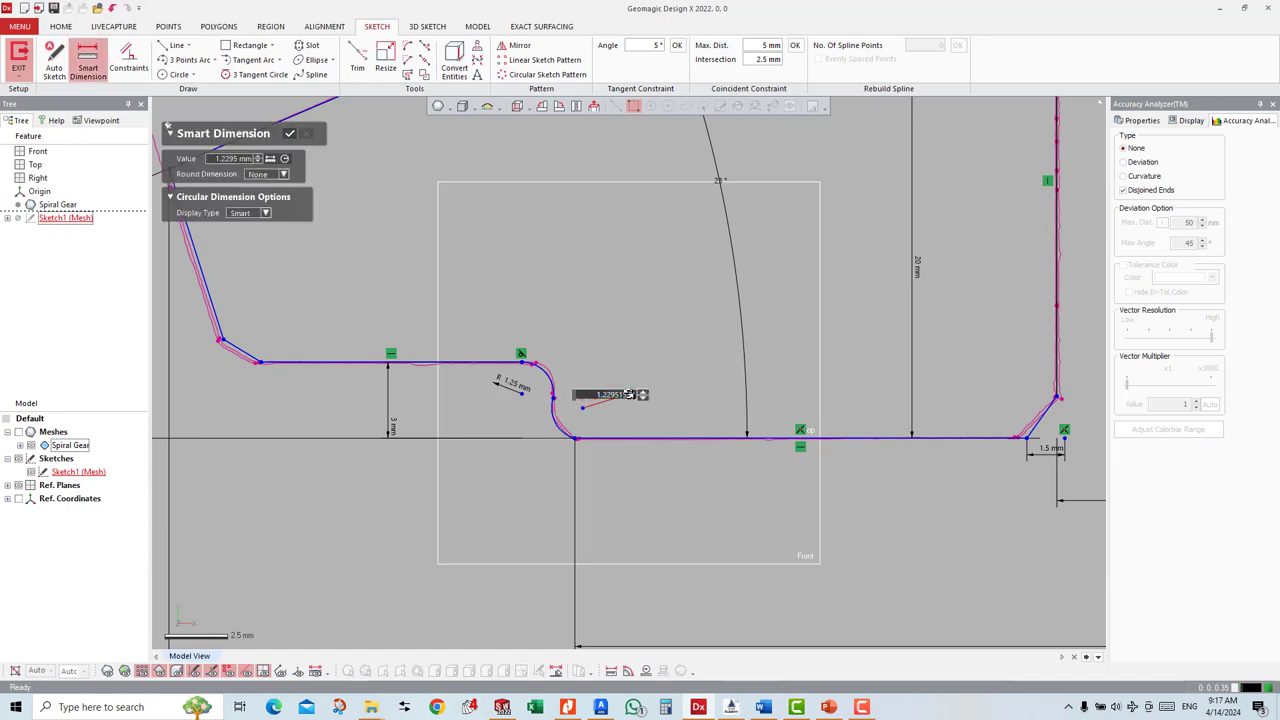
double_click(610, 394)
key(Return)
key(Escape)
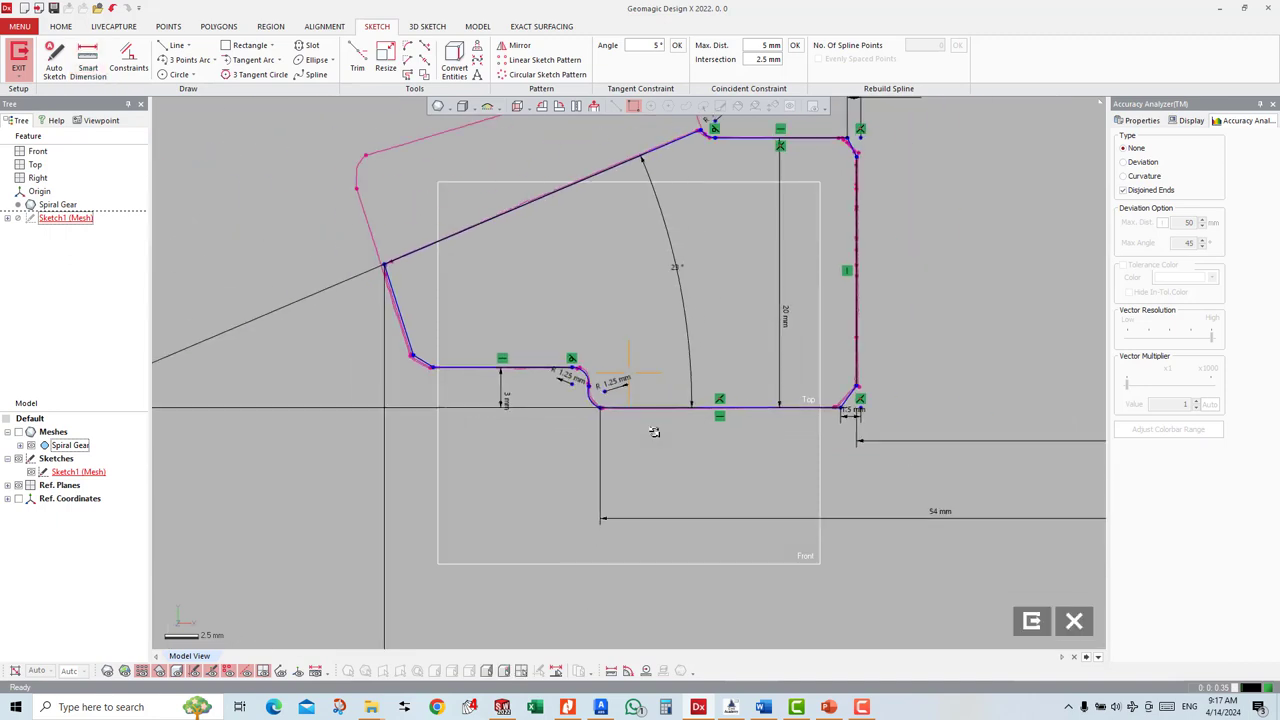
scroll(653, 432, down, 3)
click(1031, 621)
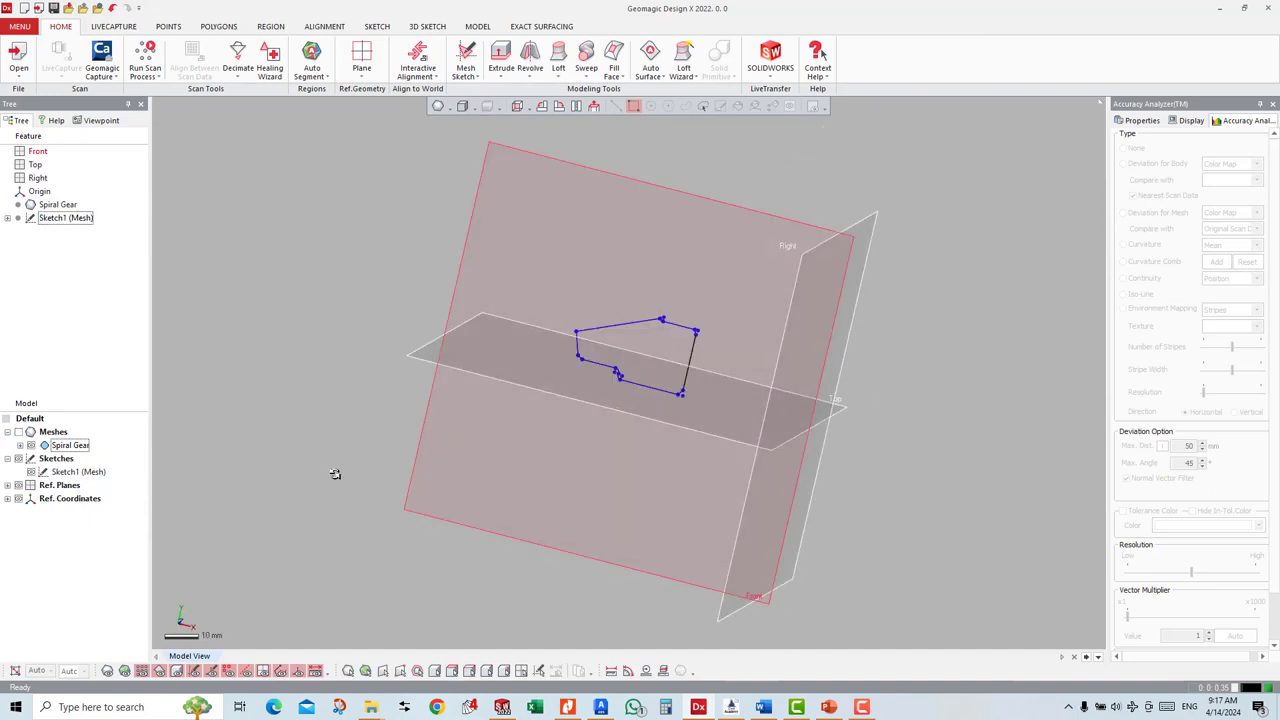
Step: Revolve Sketch1 (Mesh) one direction through 360° to create the Revolve1 solid
click(18, 458)
click(18, 458)
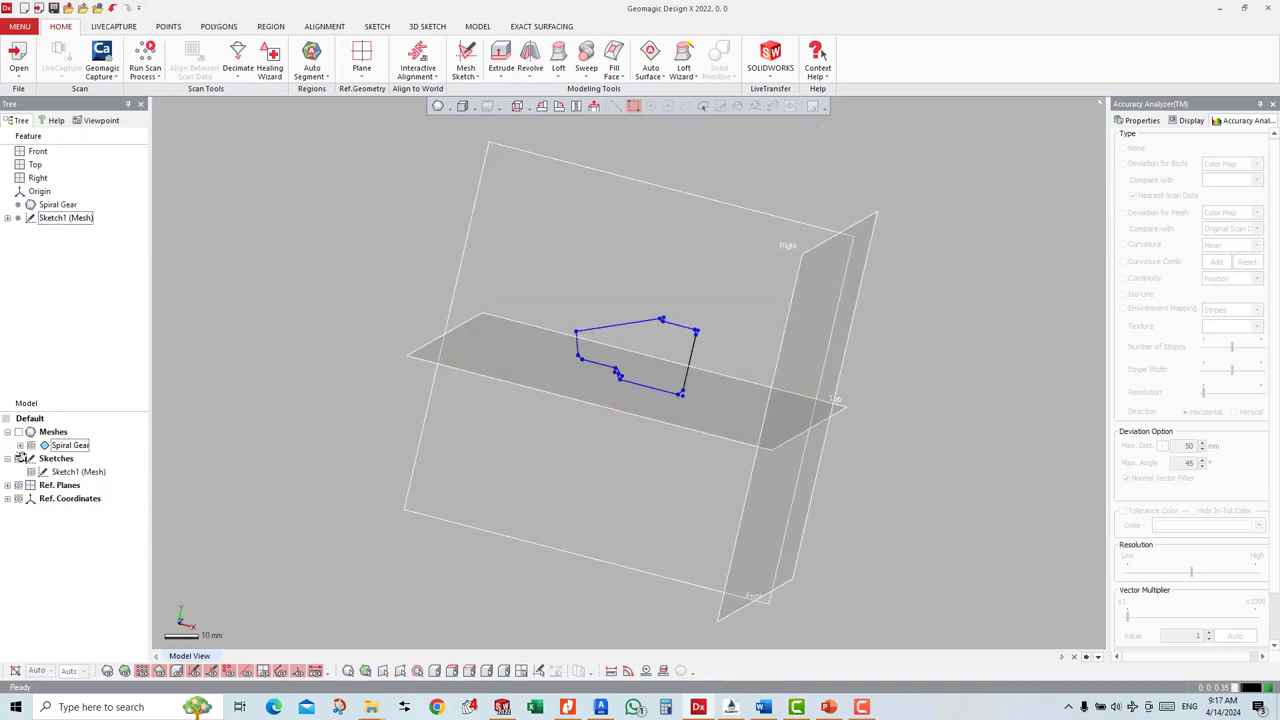
mouse_move(540, 443)
right_down()
mouse_move(737, 394)
mouse_move(791, 331)
mouse_move(505, 392)
right_up()
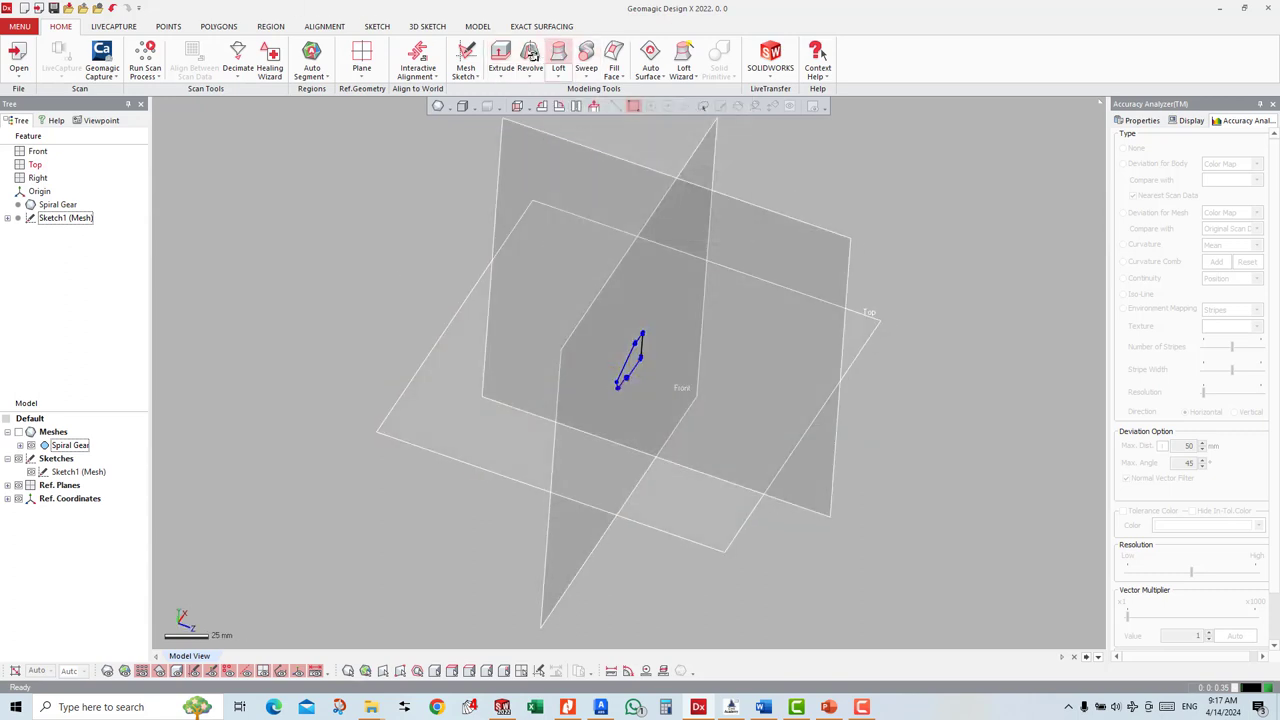
click(530, 72)
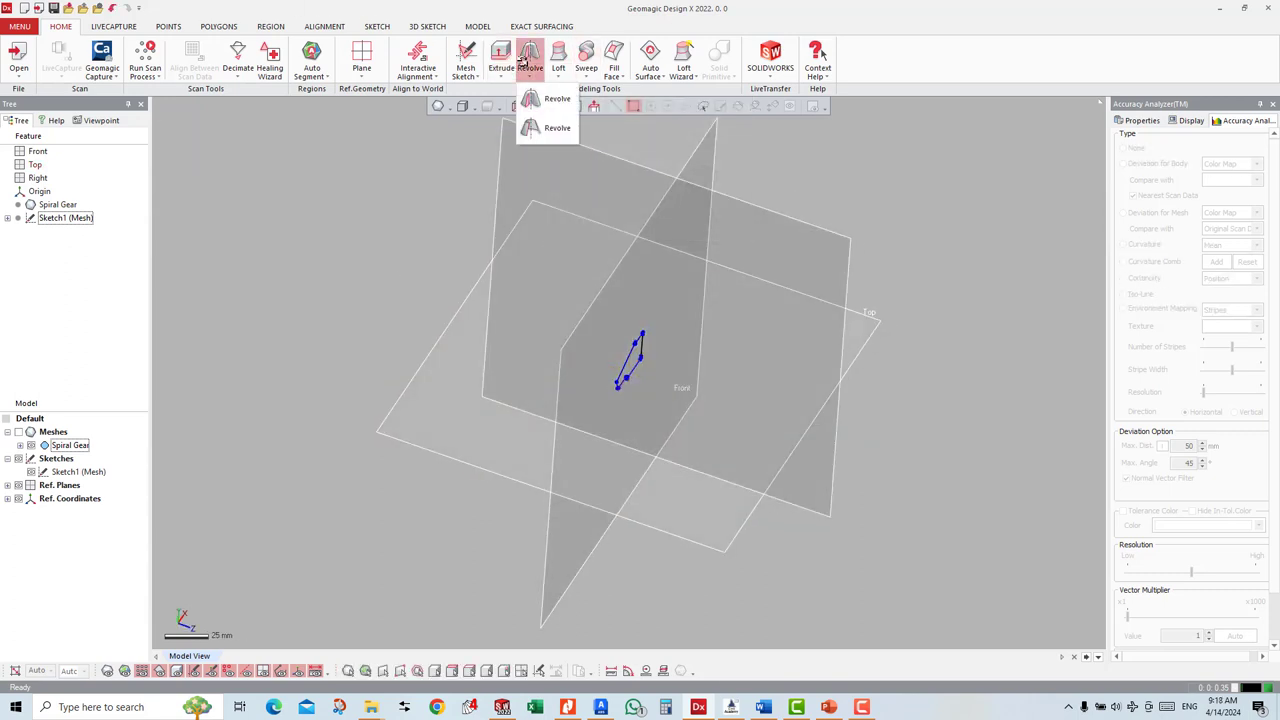
click(556, 99)
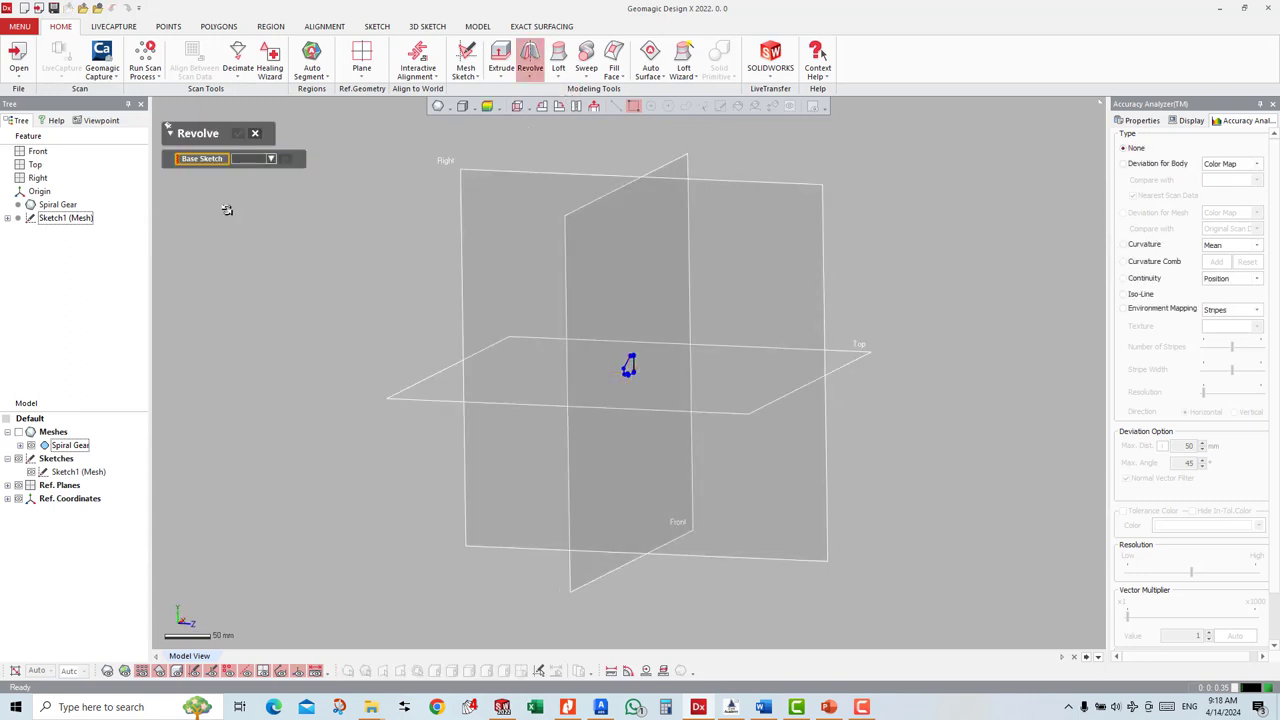
click(625, 363)
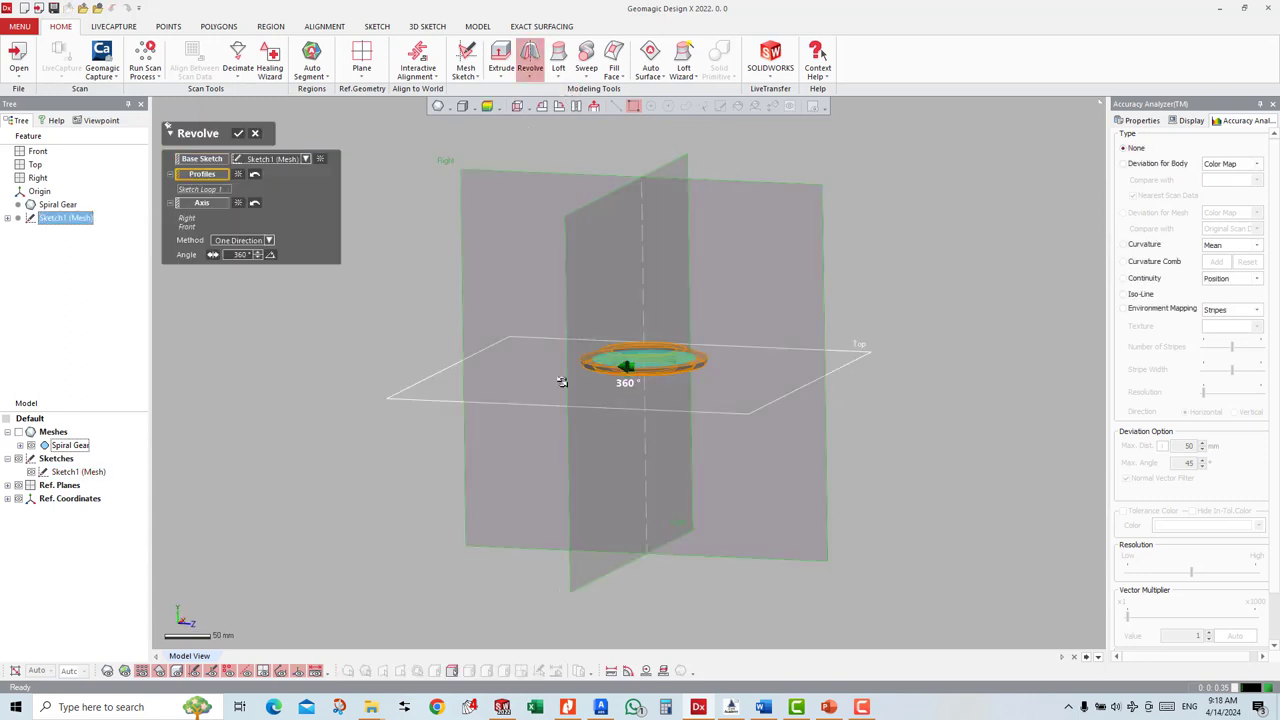
right_drag(540, 297, 722, 365)
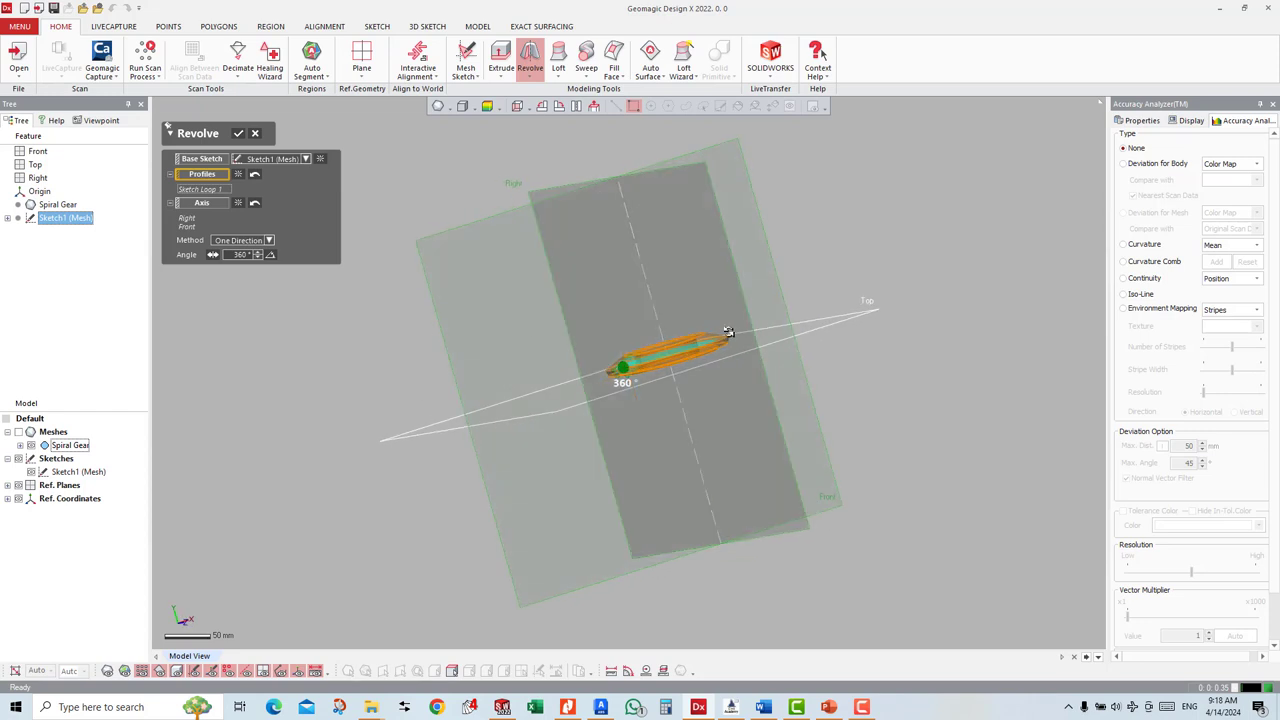
key(ctrl+7)
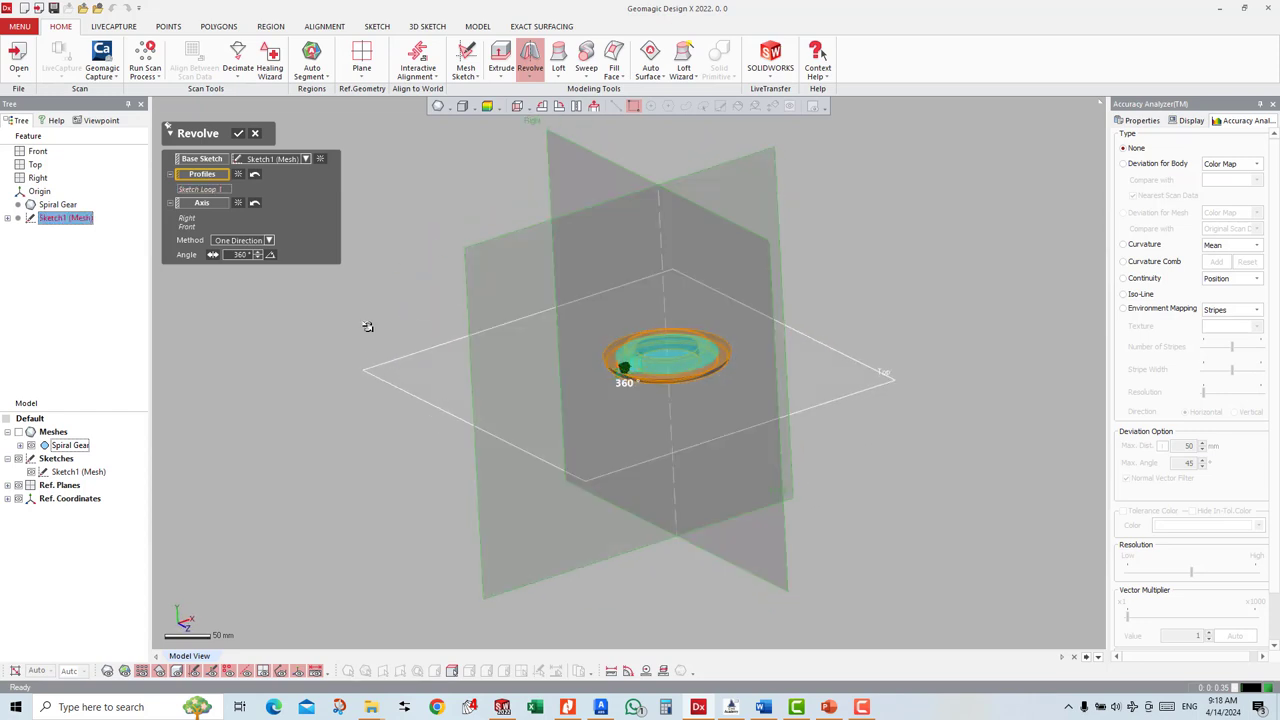
click(238, 134)
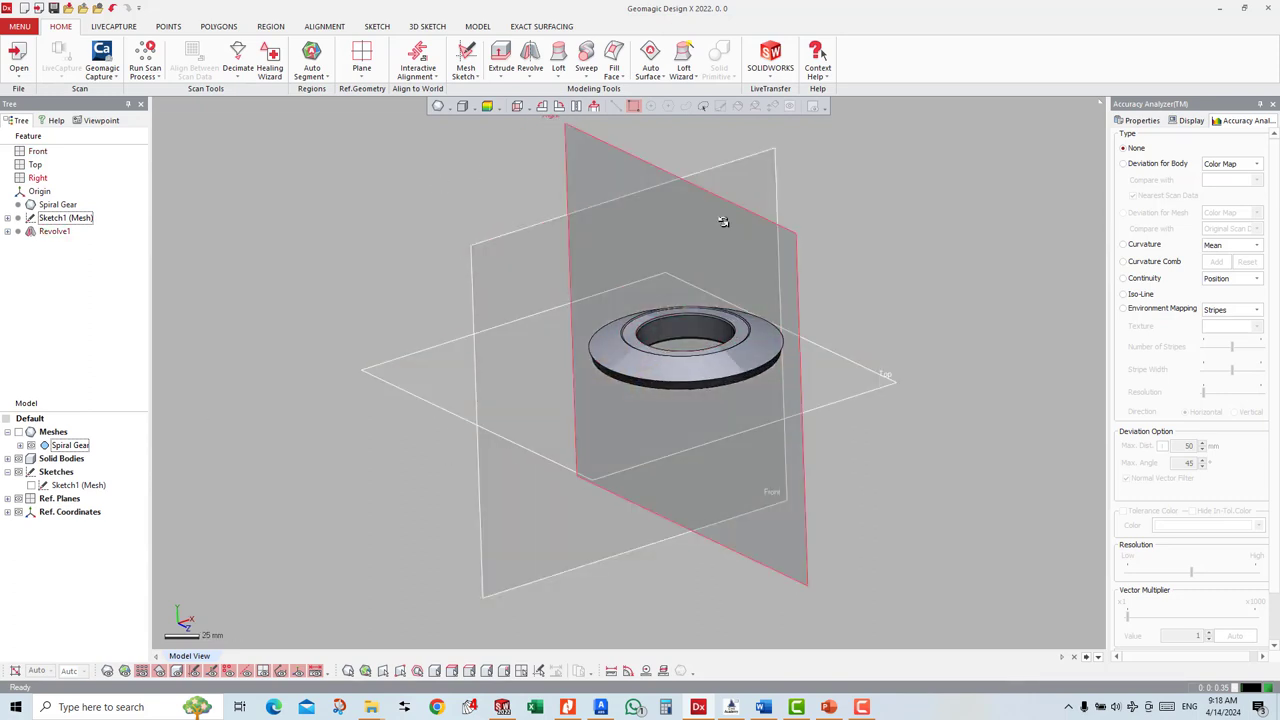
Step: Orbit around the new ring and scanned gear, clearing the Front plane selection
mouse_move(800, 337)
right_down()
mouse_move(729, 284)
mouse_move(552, 397)
right_up()
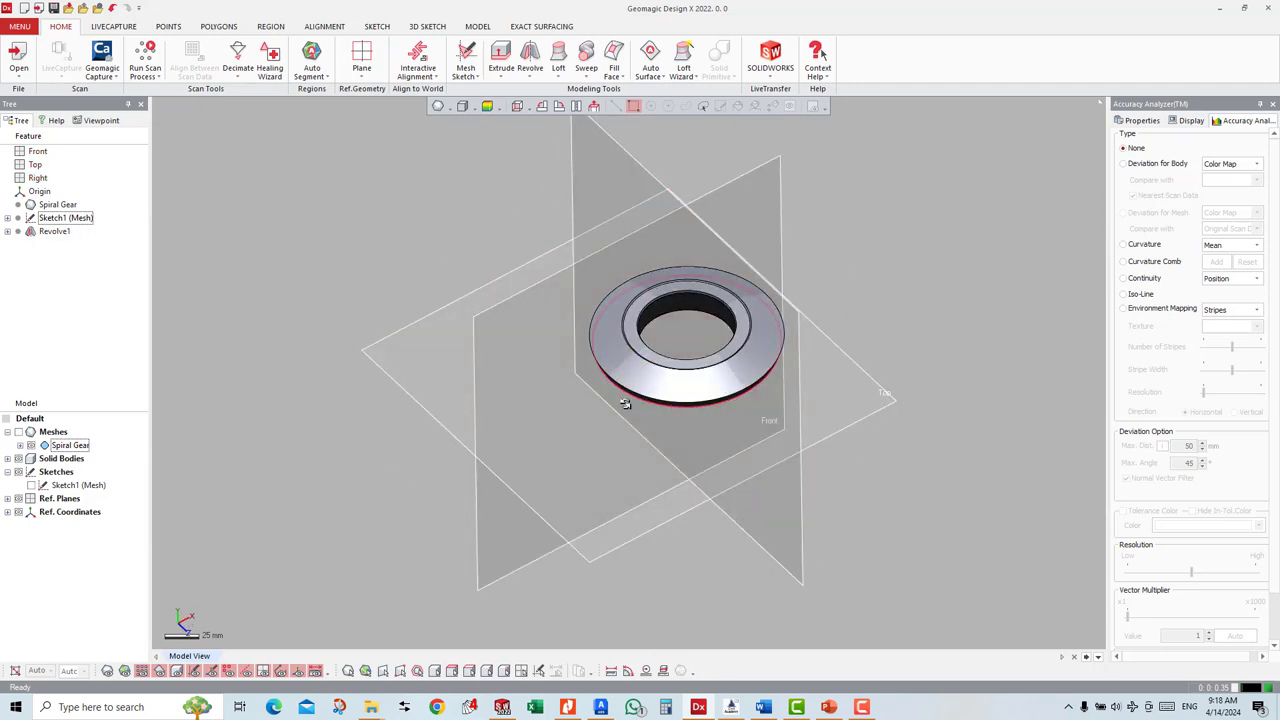
right_click(549, 397)
click(403, 231)
click(403, 231)
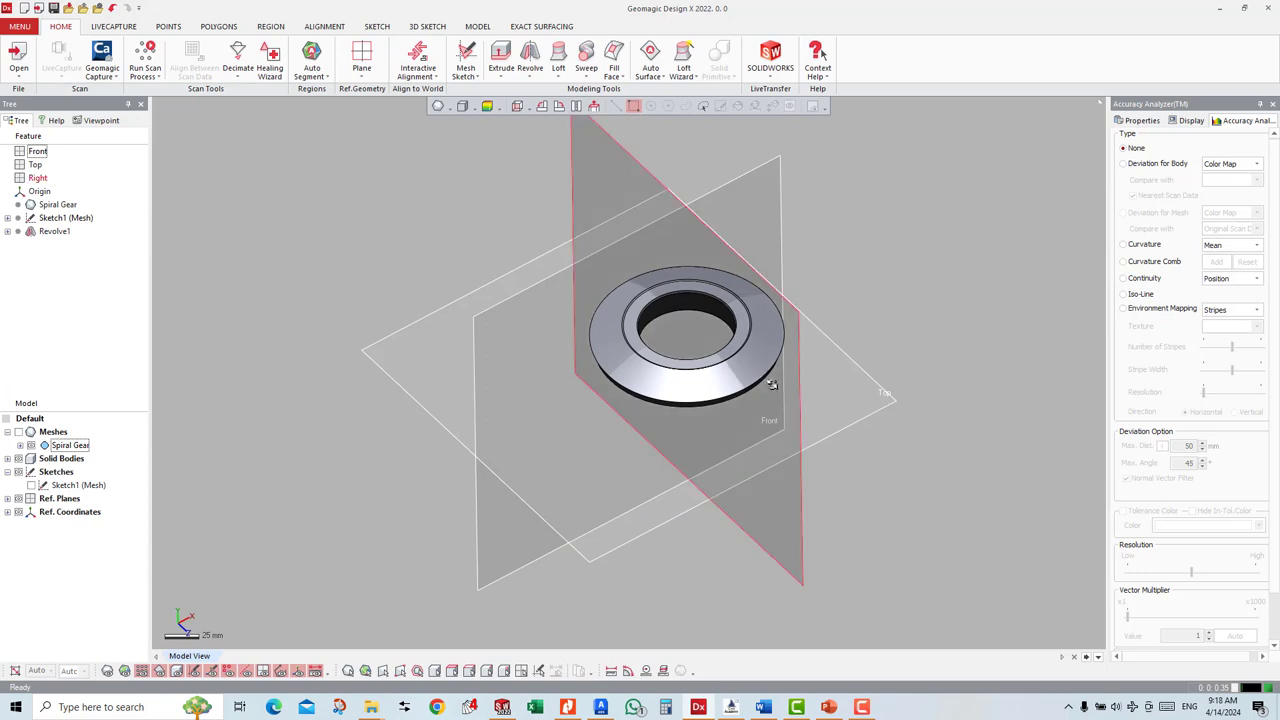
mouse_move(711, 363)
right_down()
mouse_move(689, 334)
mouse_move(751, 166)
mouse_move(311, 362)
right_up()
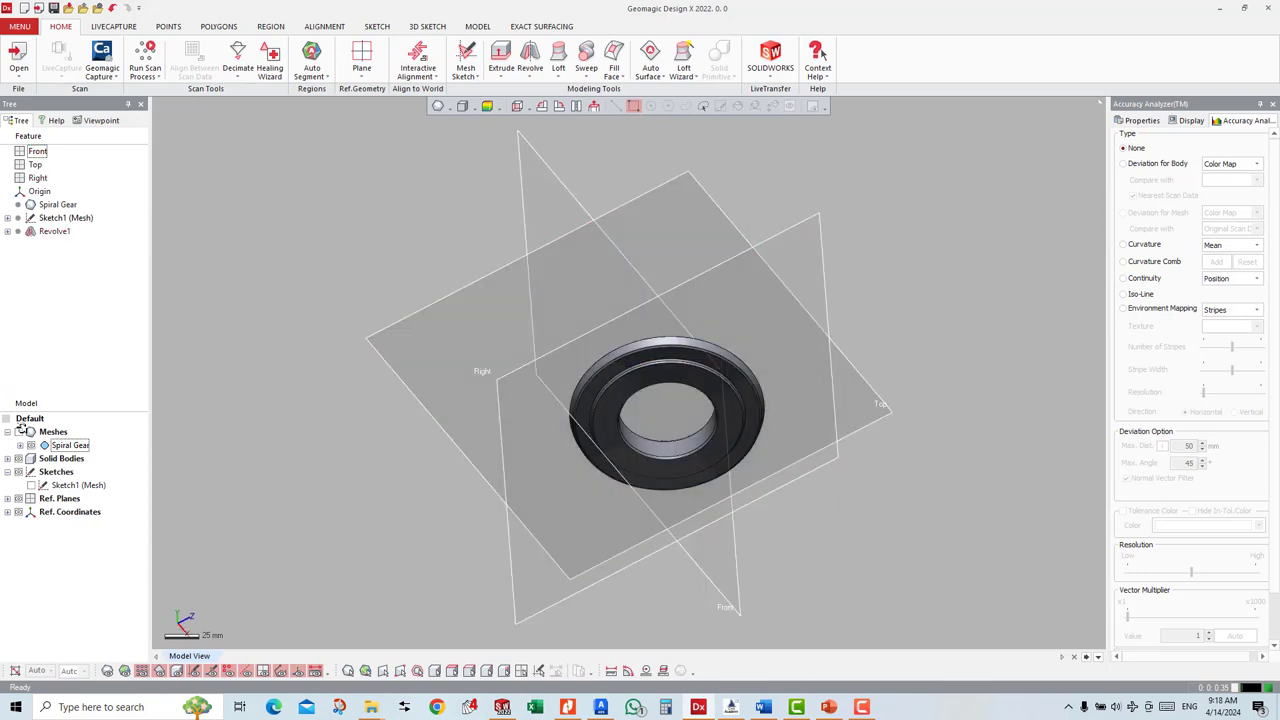
click(19, 431)
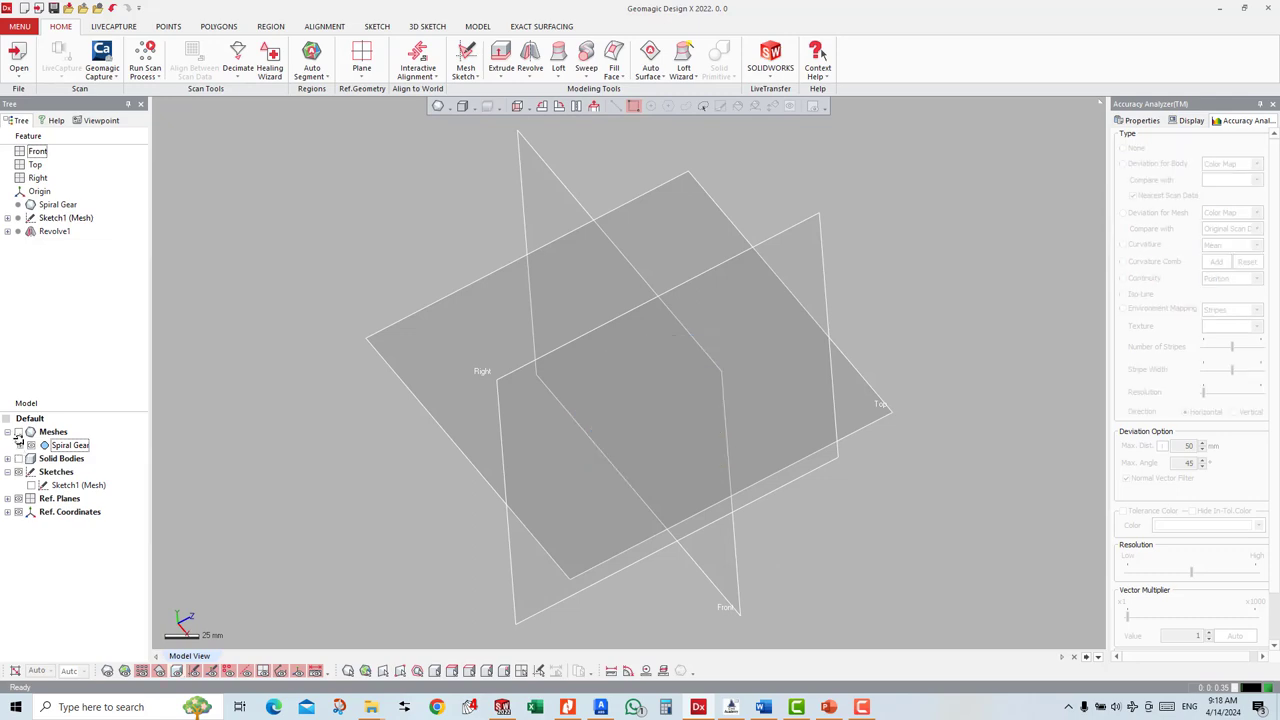
click(18, 434)
mouse_move(680, 408)
right_down()
mouse_move(662, 333)
mouse_move(671, 363)
right_up()
mouse_move(663, 414)
right_down()
mouse_move(550, 381)
mouse_move(561, 344)
right_up()
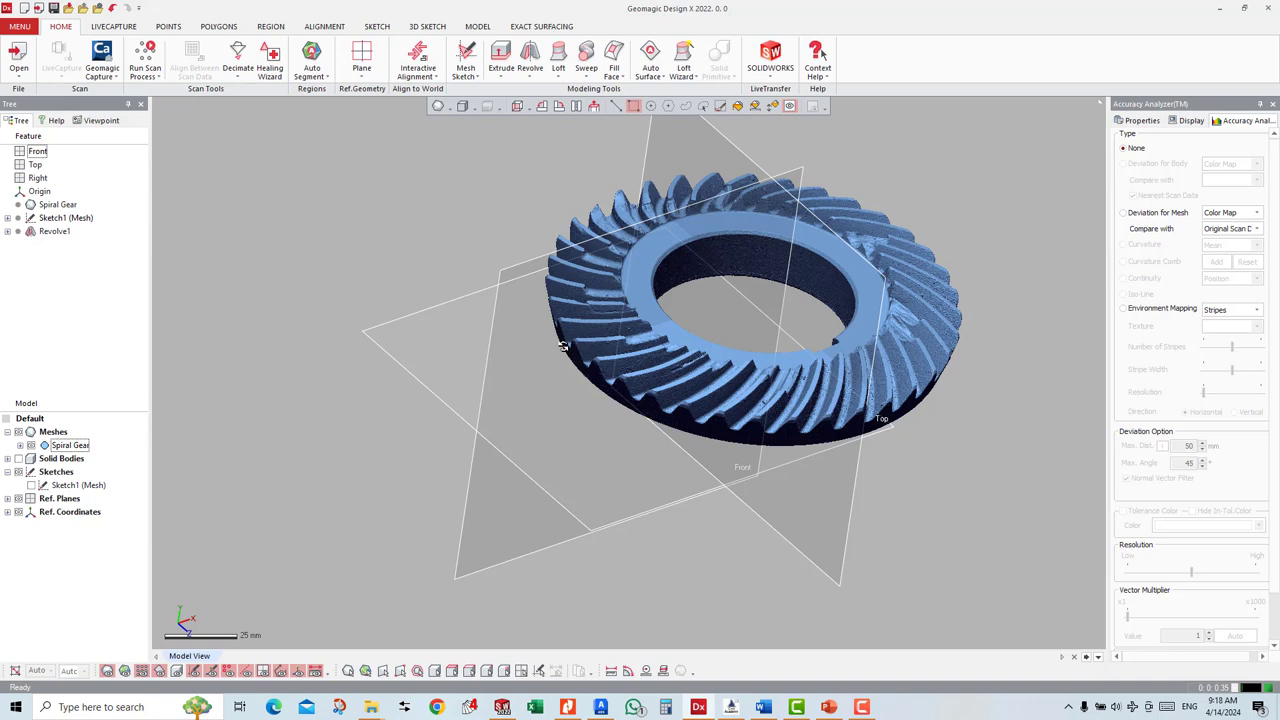
Step: Show only the solid ring with the mesh hidden and run Deviation for Body
click(17, 458)
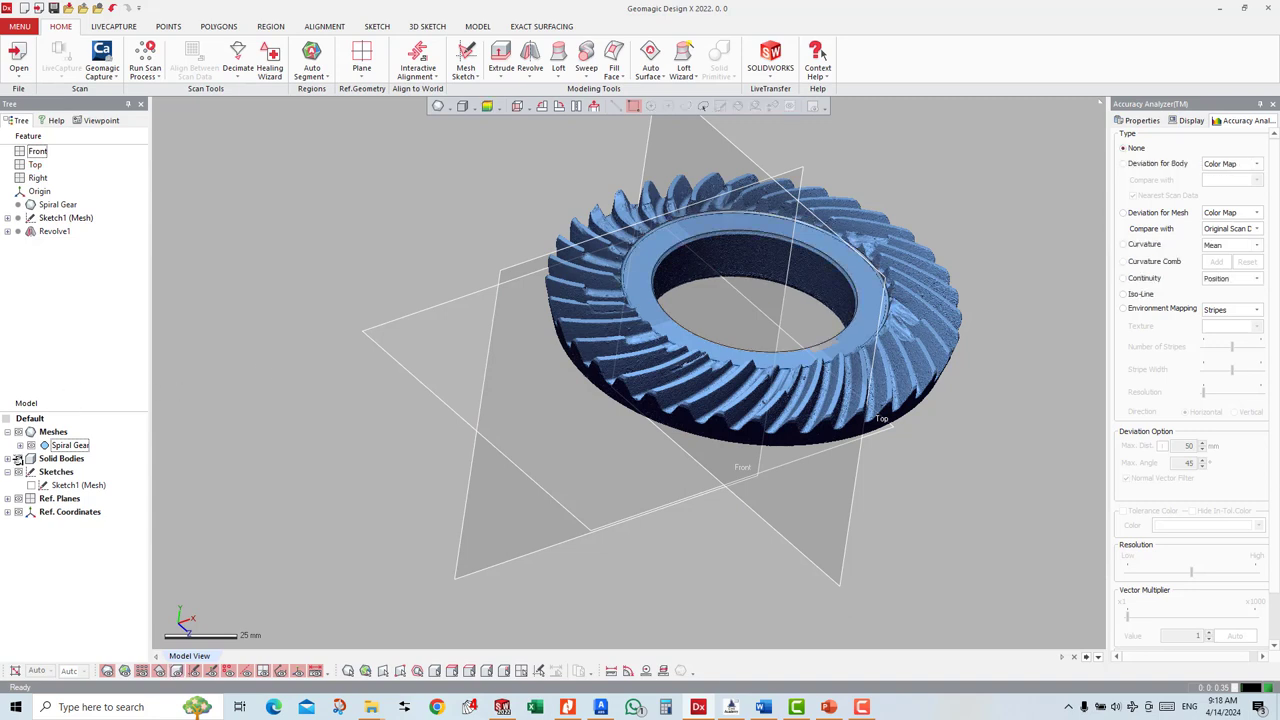
click(18, 431)
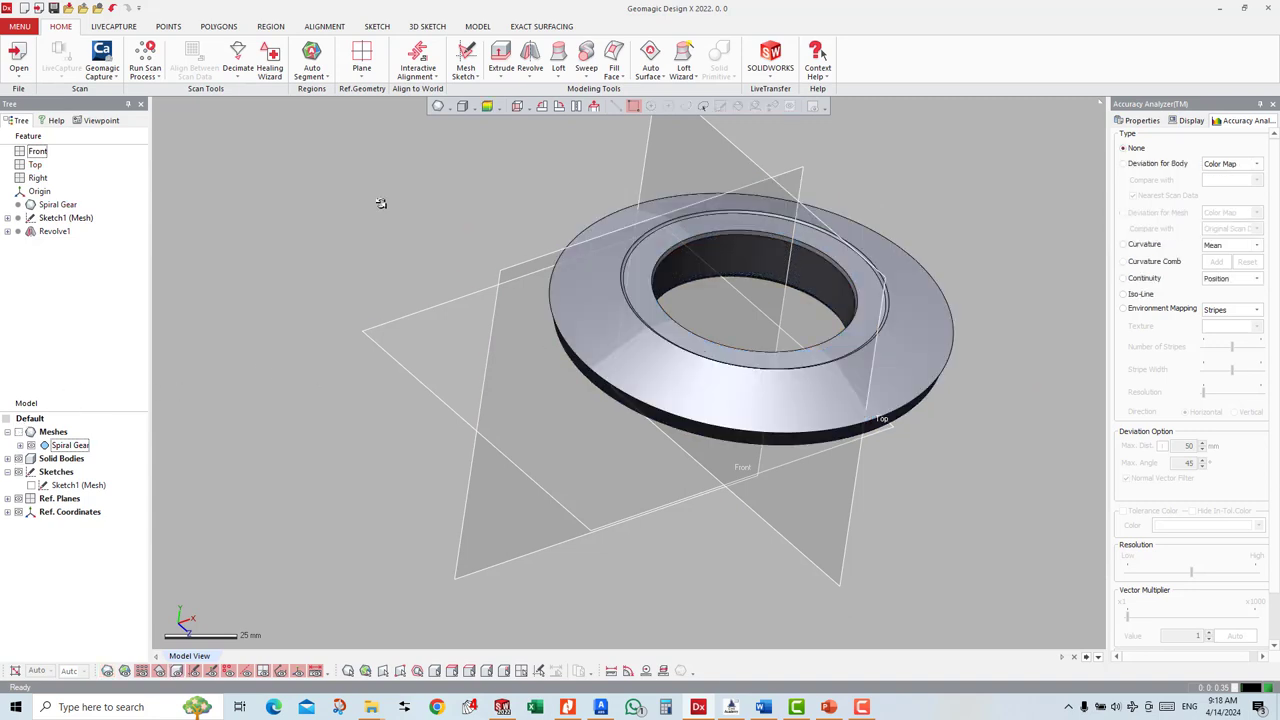
click(488, 106)
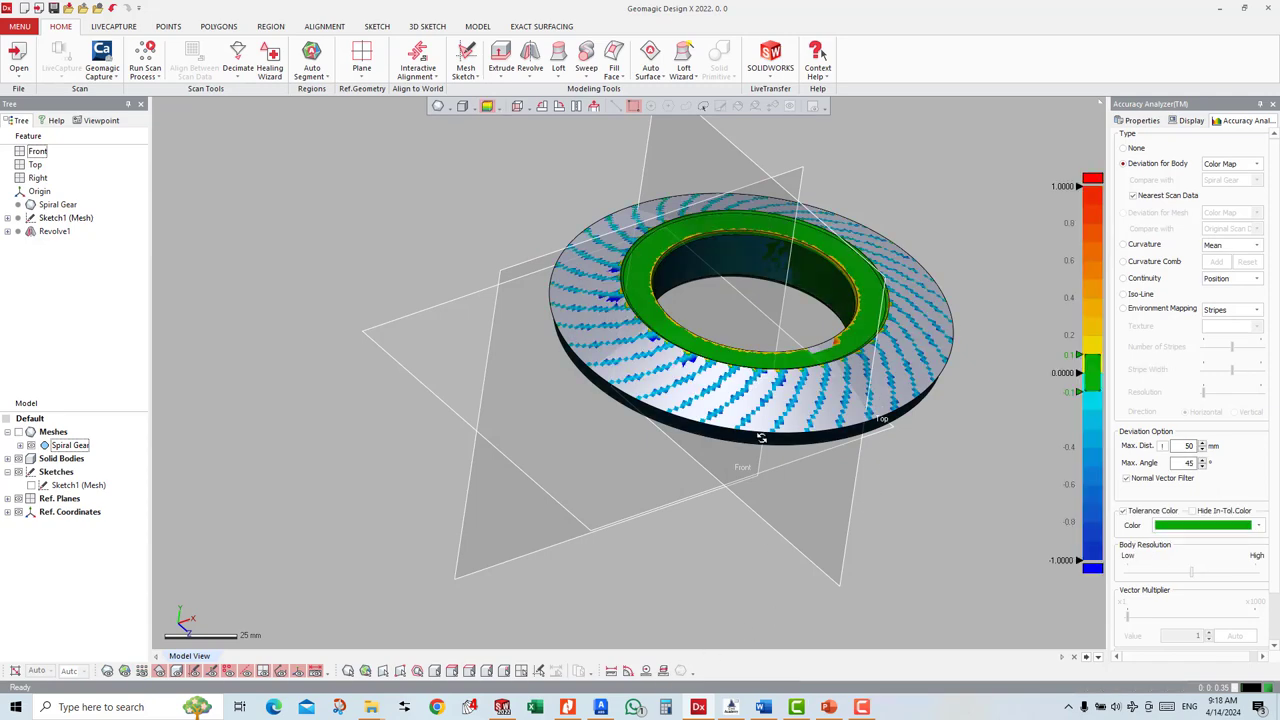
Step: Orbit the Revolve1 ring face-on, from above and nearly edge-on, then zoom in on its deviation colours
right_drag(761, 438, 540, 466)
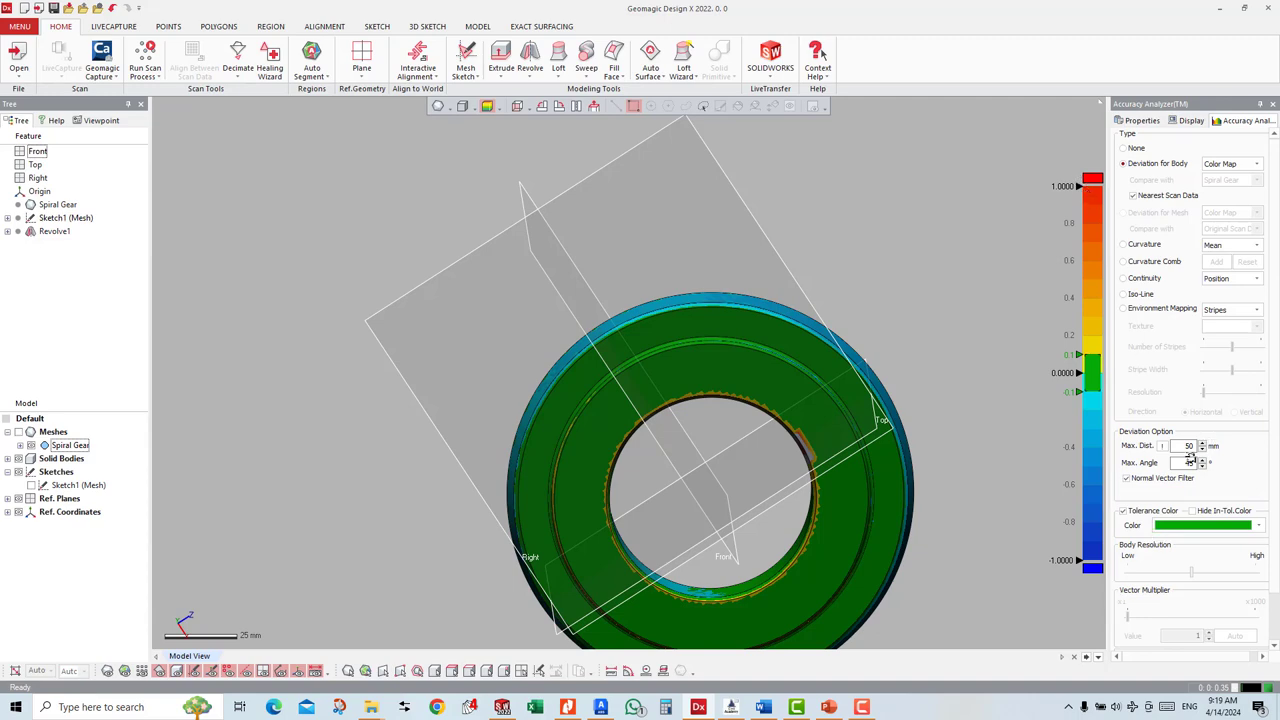
scroll(818, 456, down, 3)
mouse_move(818, 456)
right_down()
mouse_move(772, 234)
mouse_move(562, 357)
right_up()
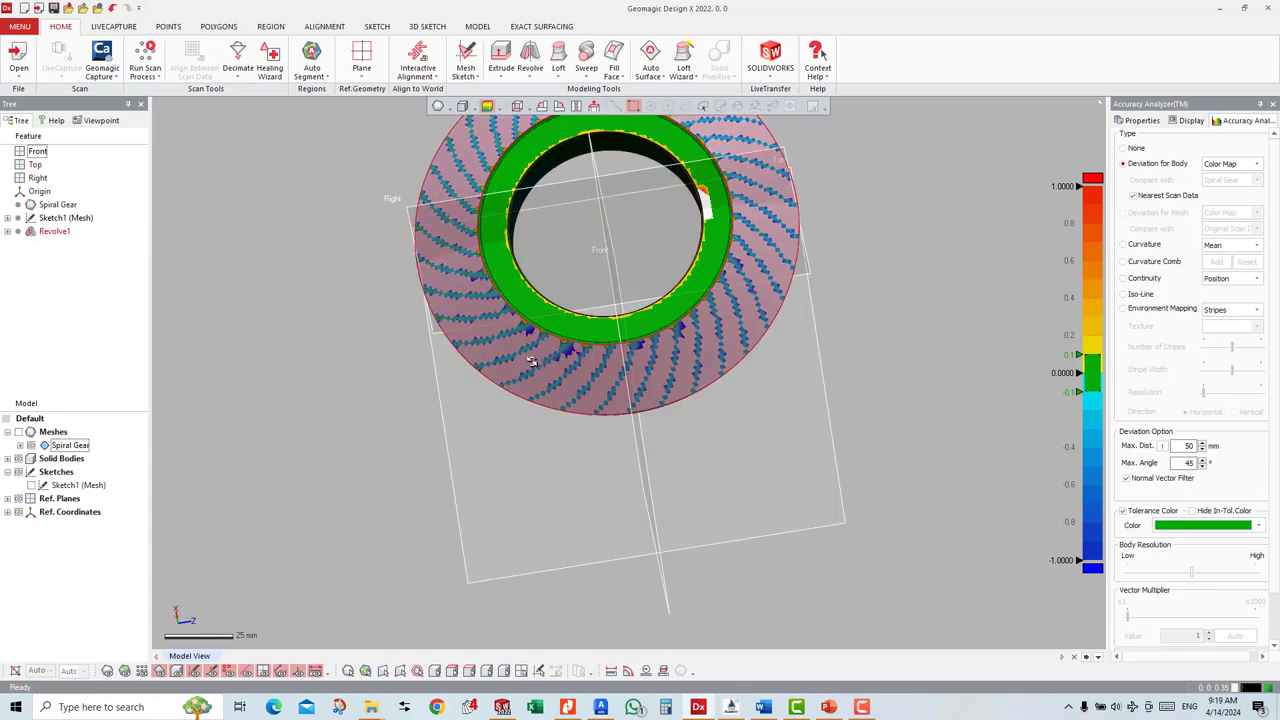
right_drag(533, 349, 617, 277)
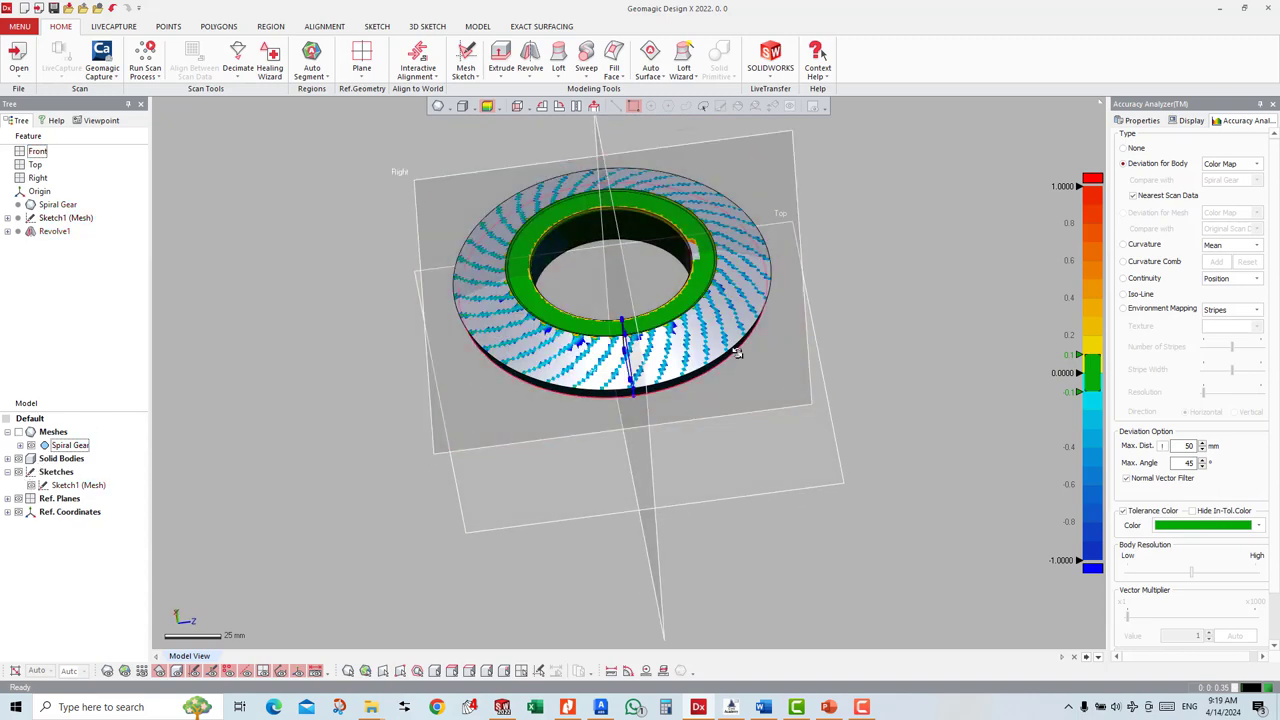
mouse_move(640, 400)
right_down()
mouse_move(798, 303)
mouse_move(636, 355)
right_up()
scroll(636, 355, up, 2)
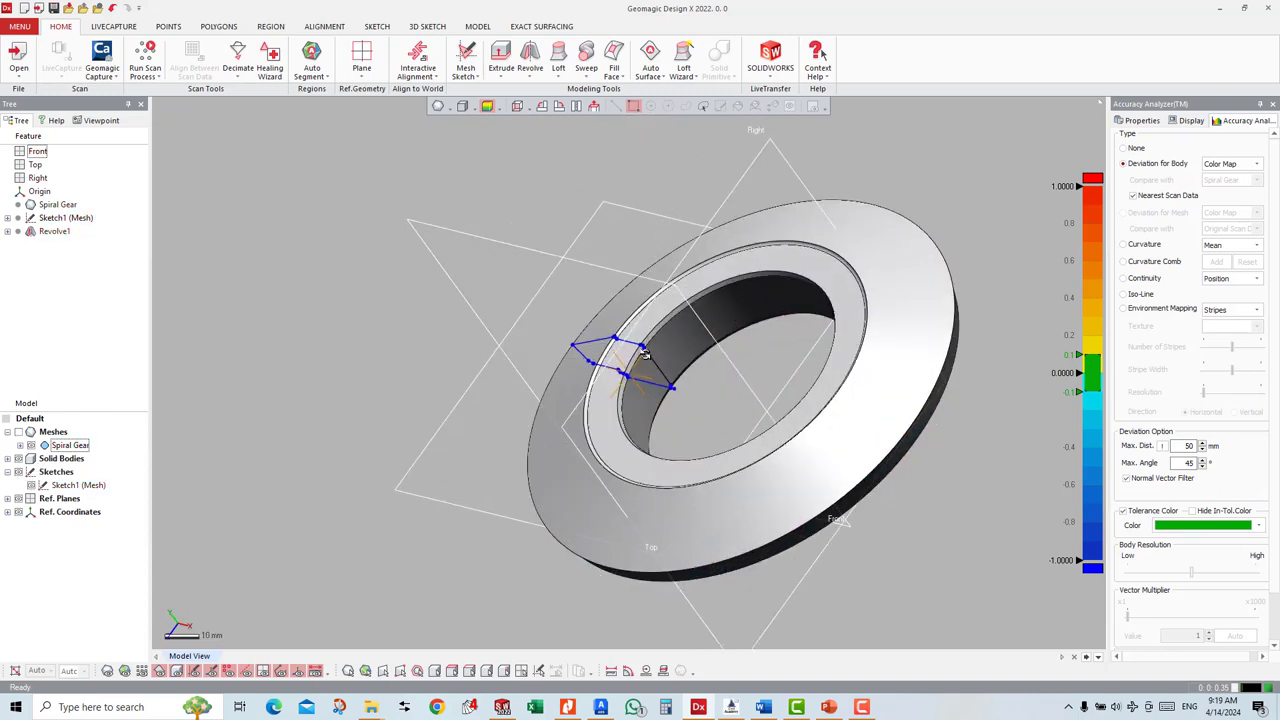
scroll(636, 355, up, 3)
scroll(636, 355, up, 3)
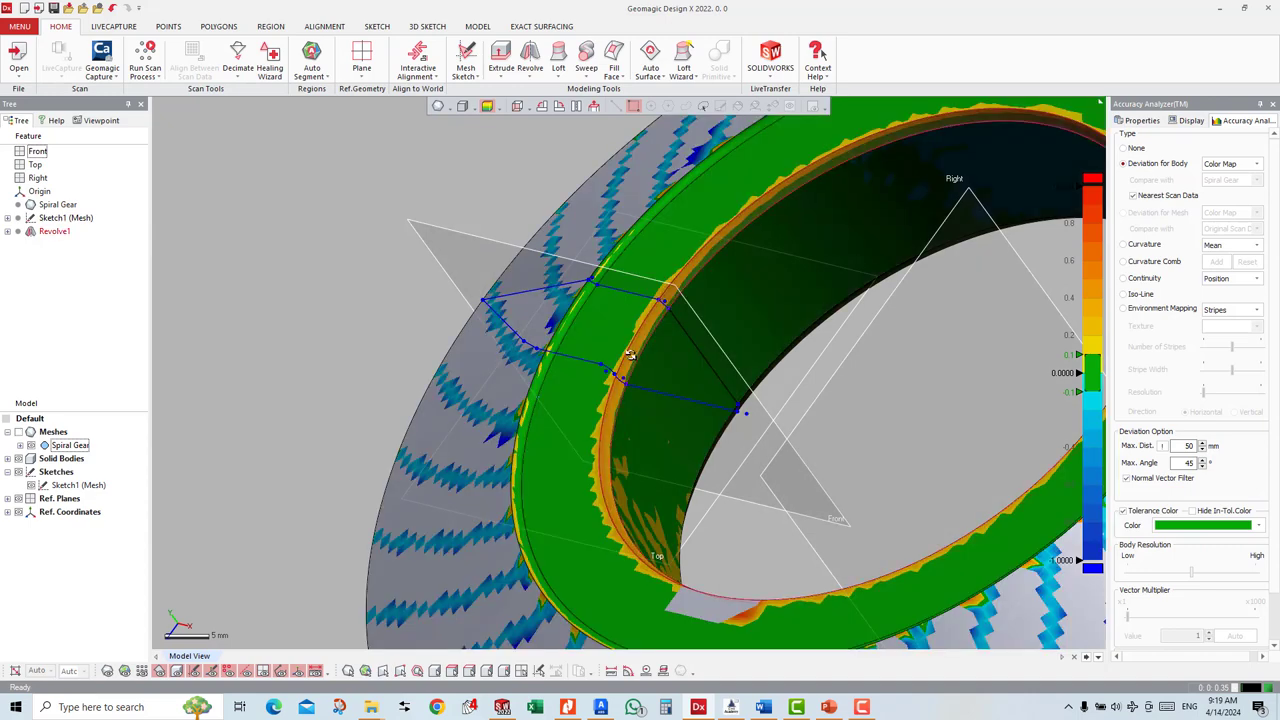
Step: Rotate around the cross-section sketch to inspect the ring's colour map from the top and tilted face-on
mouse_move(645, 357)
right_down()
mouse_move(674, 374)
mouse_move(673, 283)
mouse_move(744, 346)
right_up()
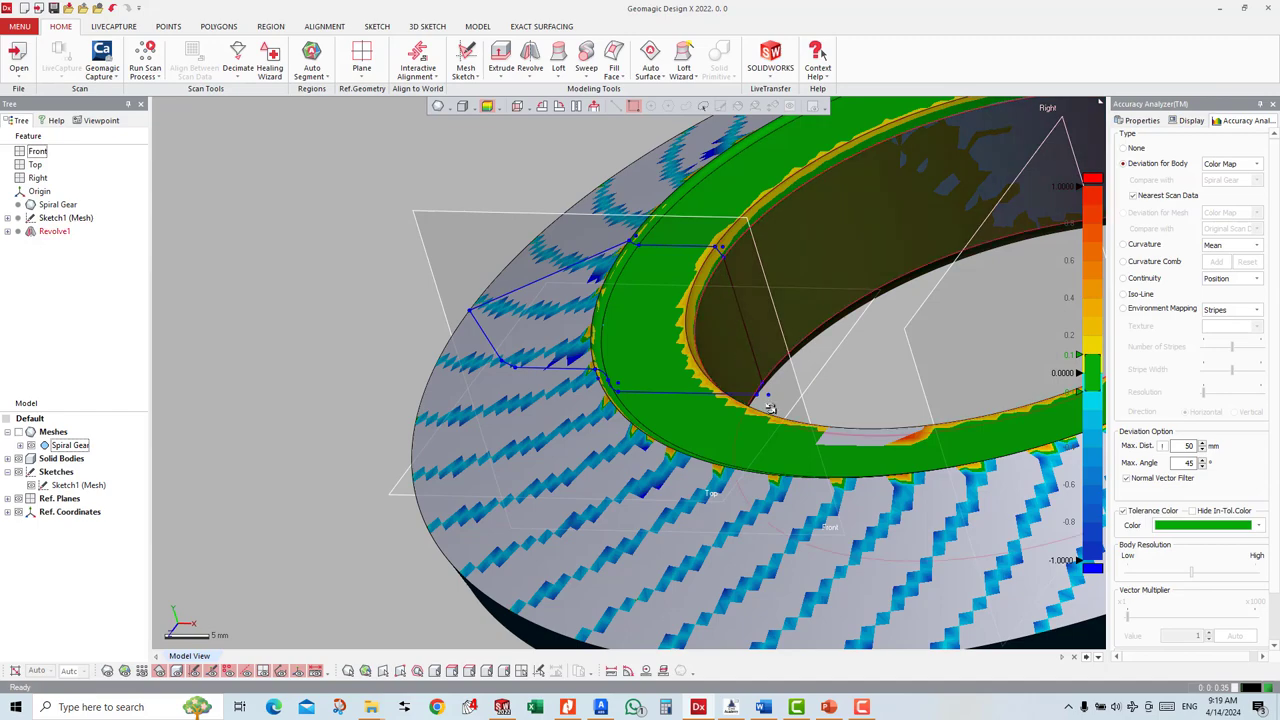
scroll(886, 331, down, 2)
mouse_move(886, 331)
right_down()
mouse_move(729, 152)
mouse_move(723, 371)
right_up()
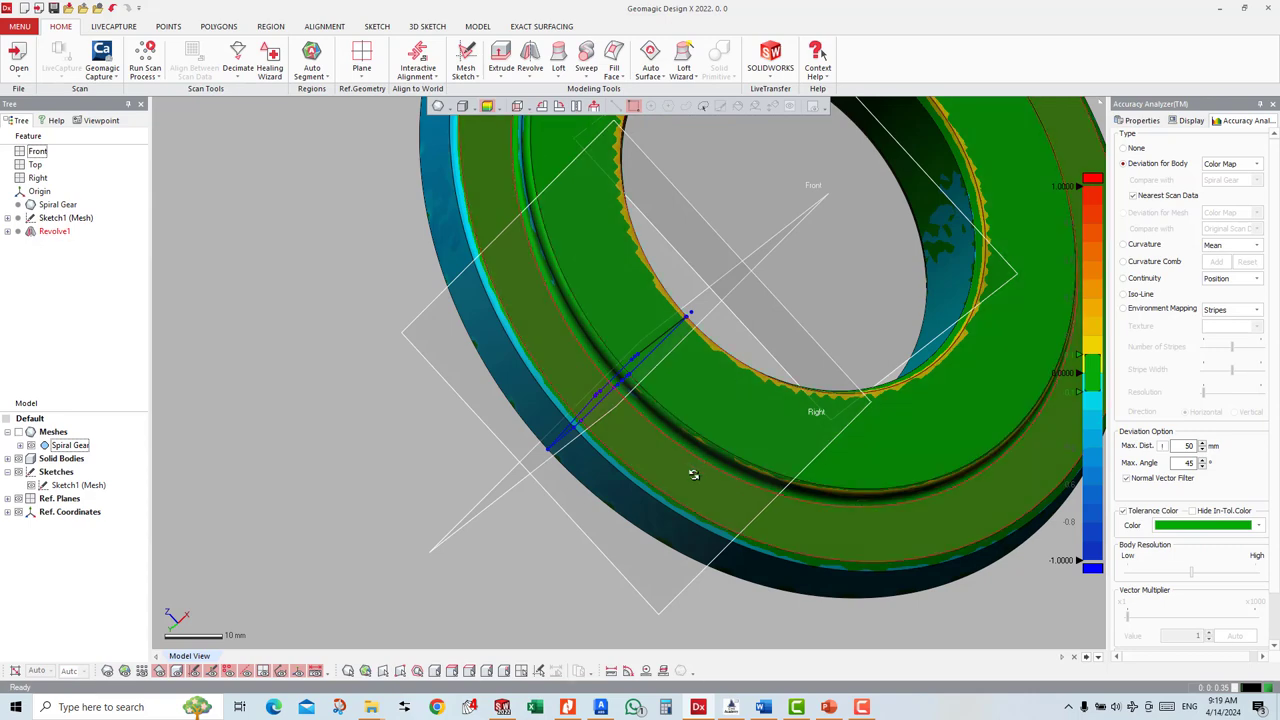
mouse_move(693, 474)
right_down()
mouse_move(638, 438)
mouse_move(717, 328)
right_up()
right_drag(722, 387, 501, 524)
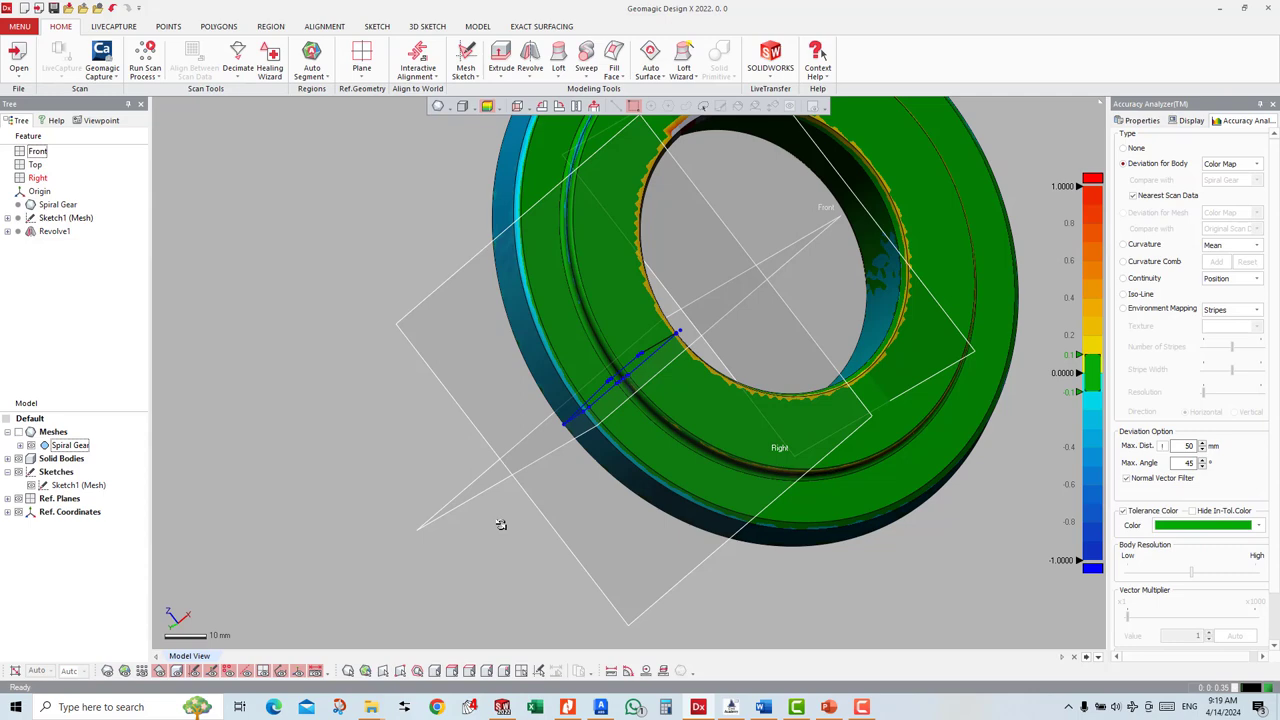
Step: Hide Sketch1 (Mesh) in the feature tree, then select the Revolve1 ring body
scroll(500, 524, down, 5)
right_drag(500, 524, 797, 342)
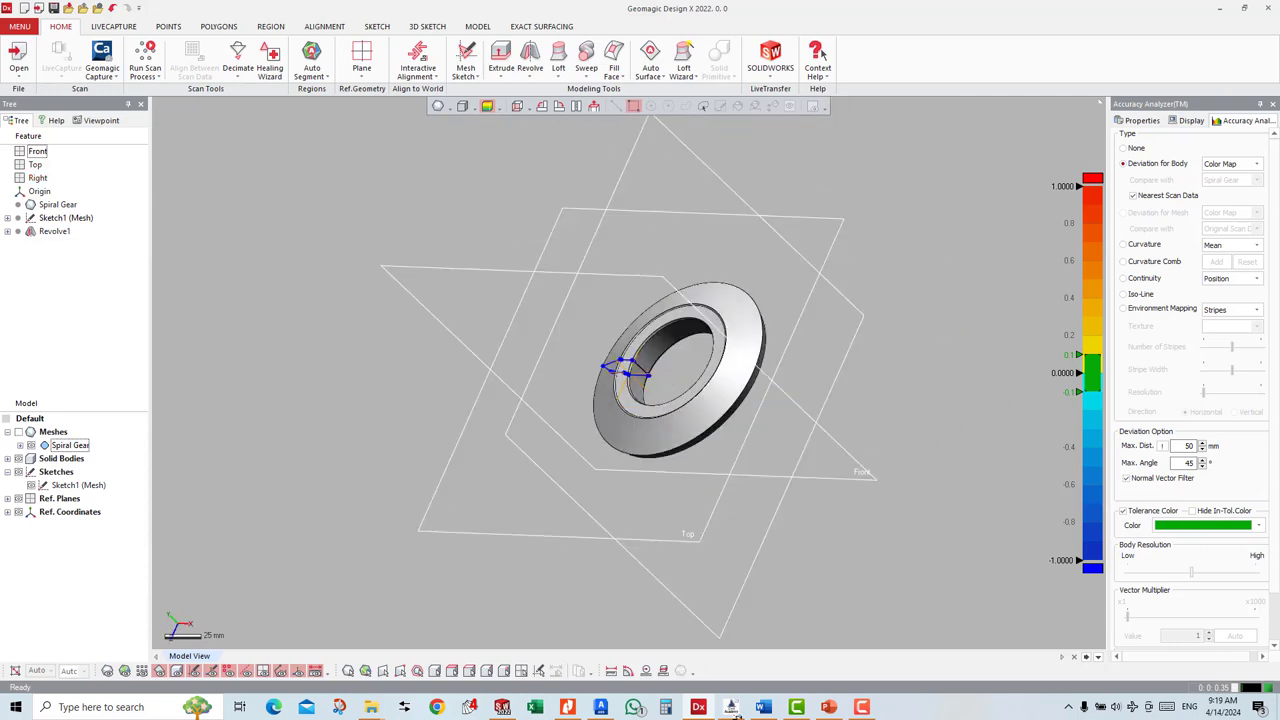
key(ctrl+1)
scroll(737, 429, up, 2)
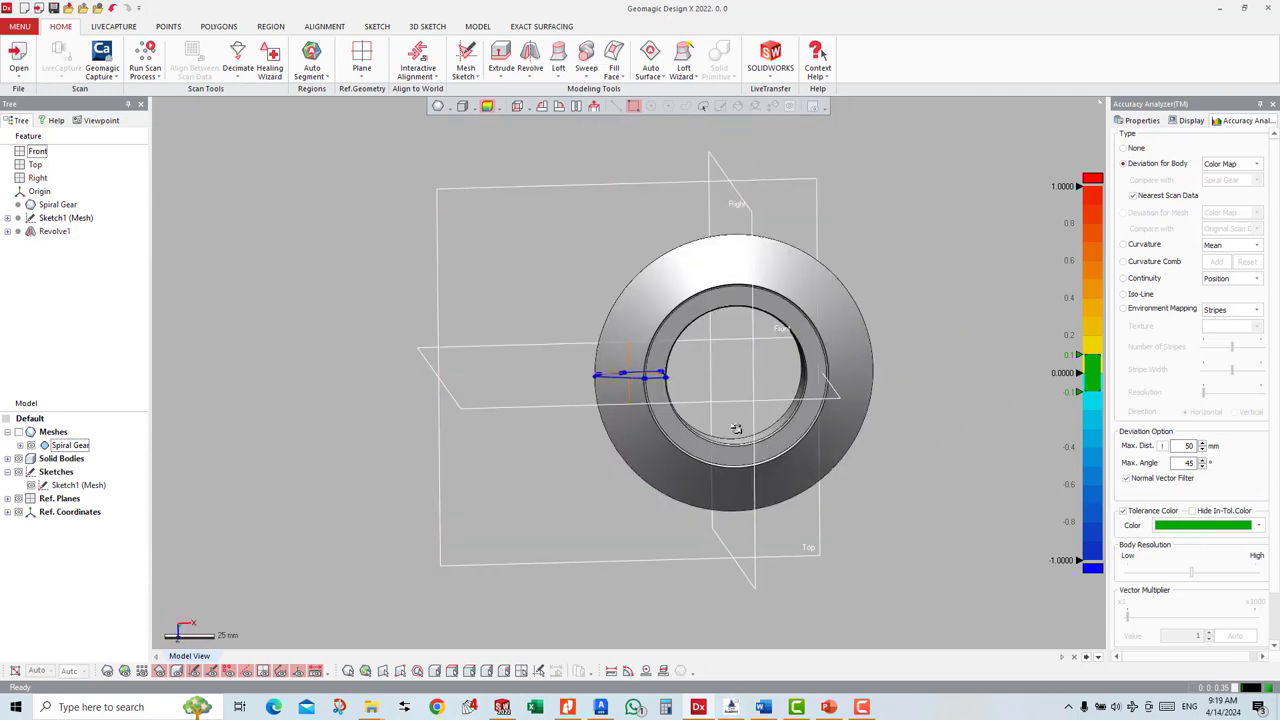
scroll(757, 457, up, 2)
scroll(771, 464, up, 2)
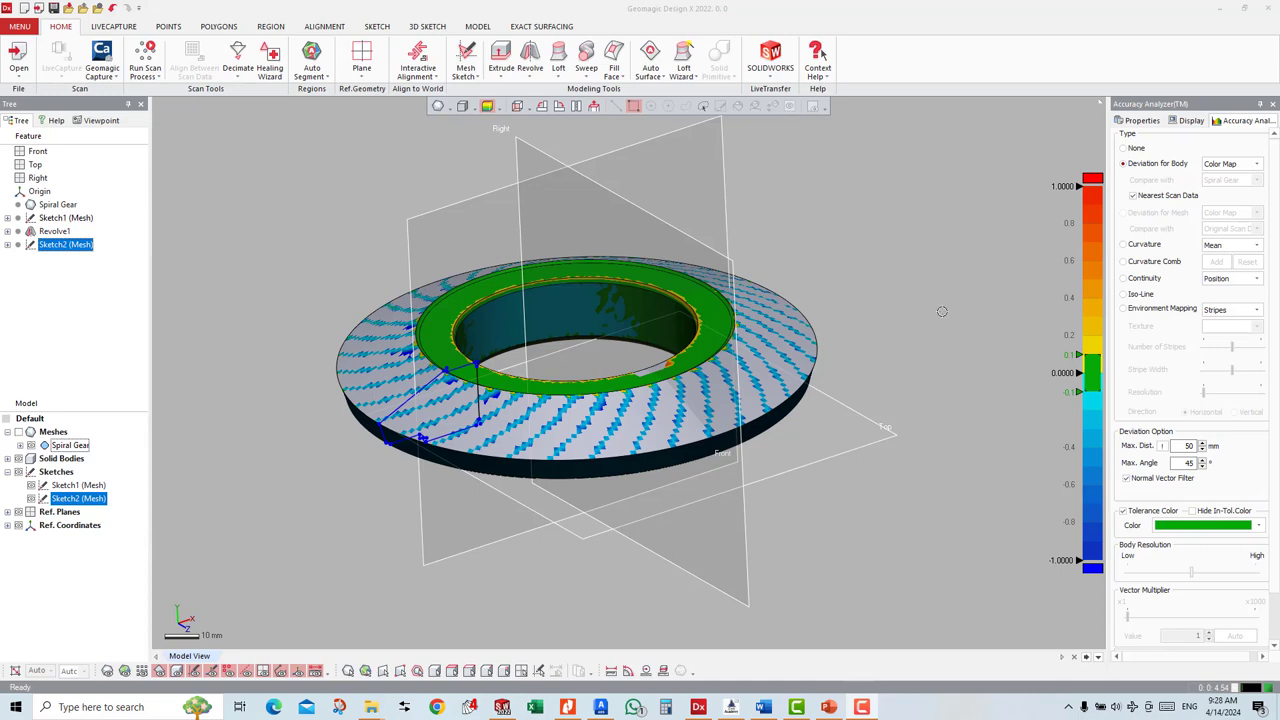
right_drag(197, 204, 620, 528)
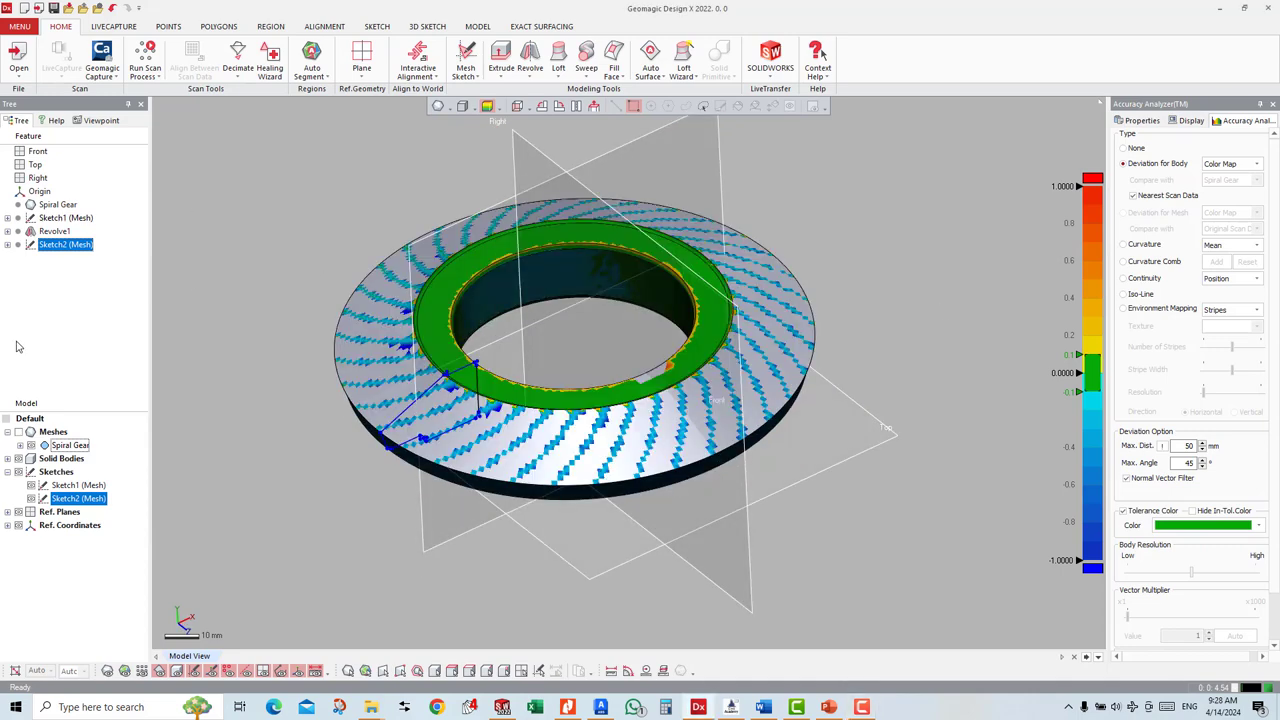
click(32, 485)
right_drag(686, 457, 679, 404)
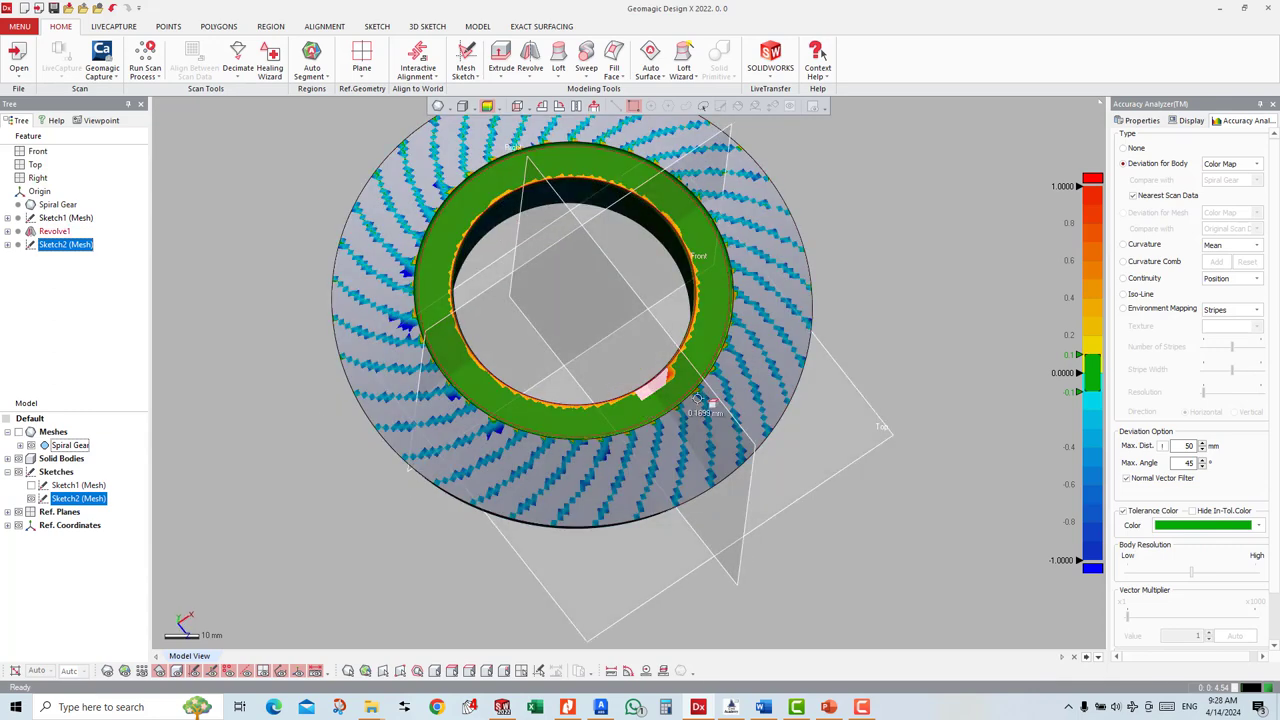
click(679, 404)
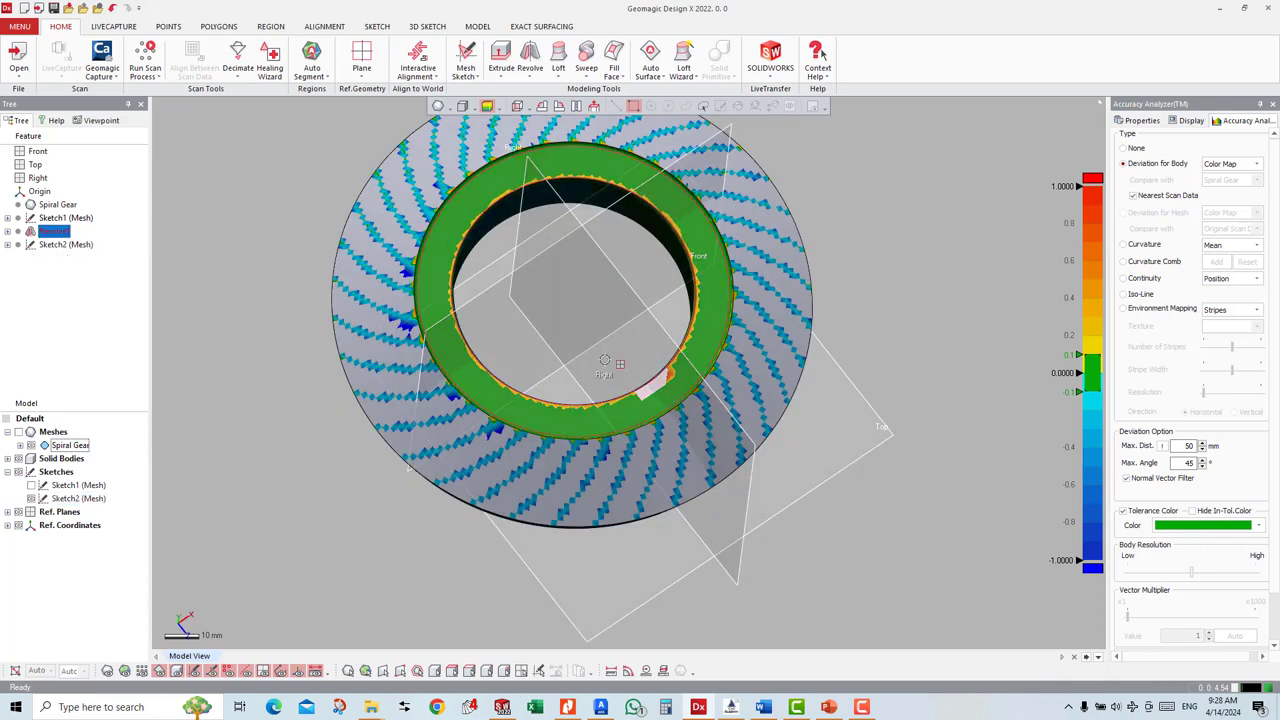
Step: Create a planar mesh sketch on Face 1 offset 3 mm to section the gear teeth
click(466, 58)
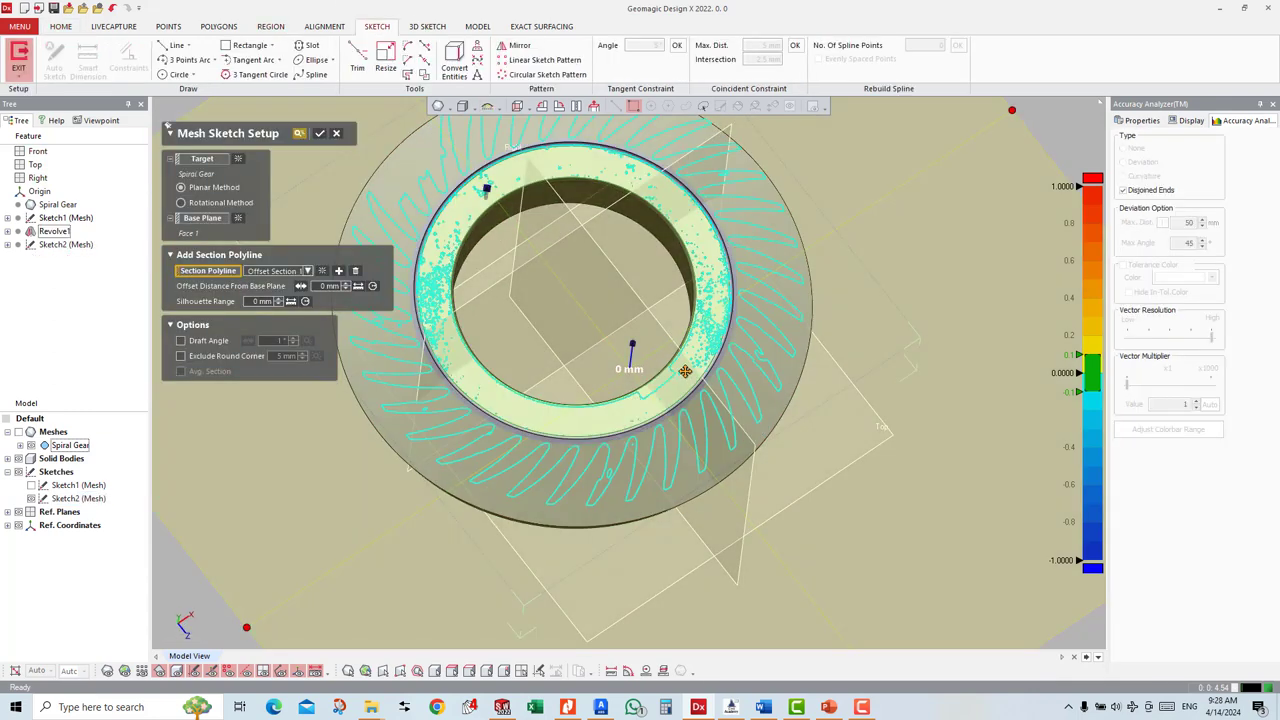
drag(630, 291, 632, 297)
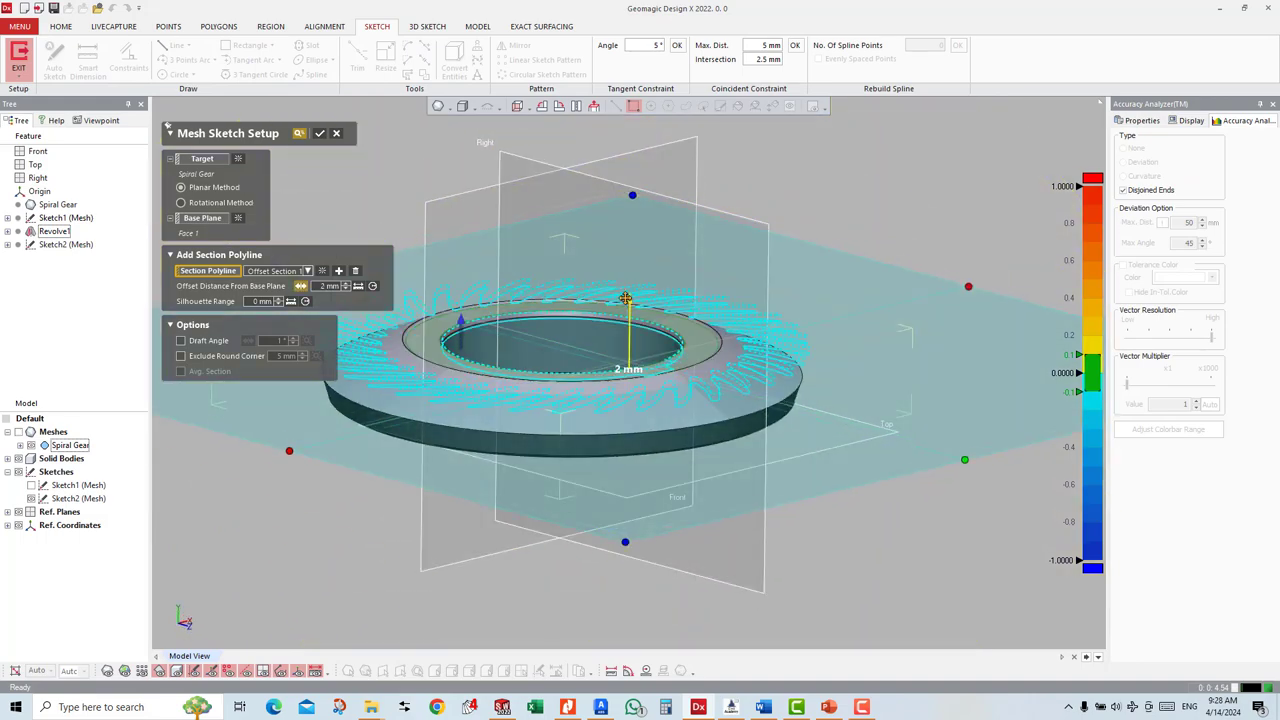
right_drag(656, 324, 686, 344)
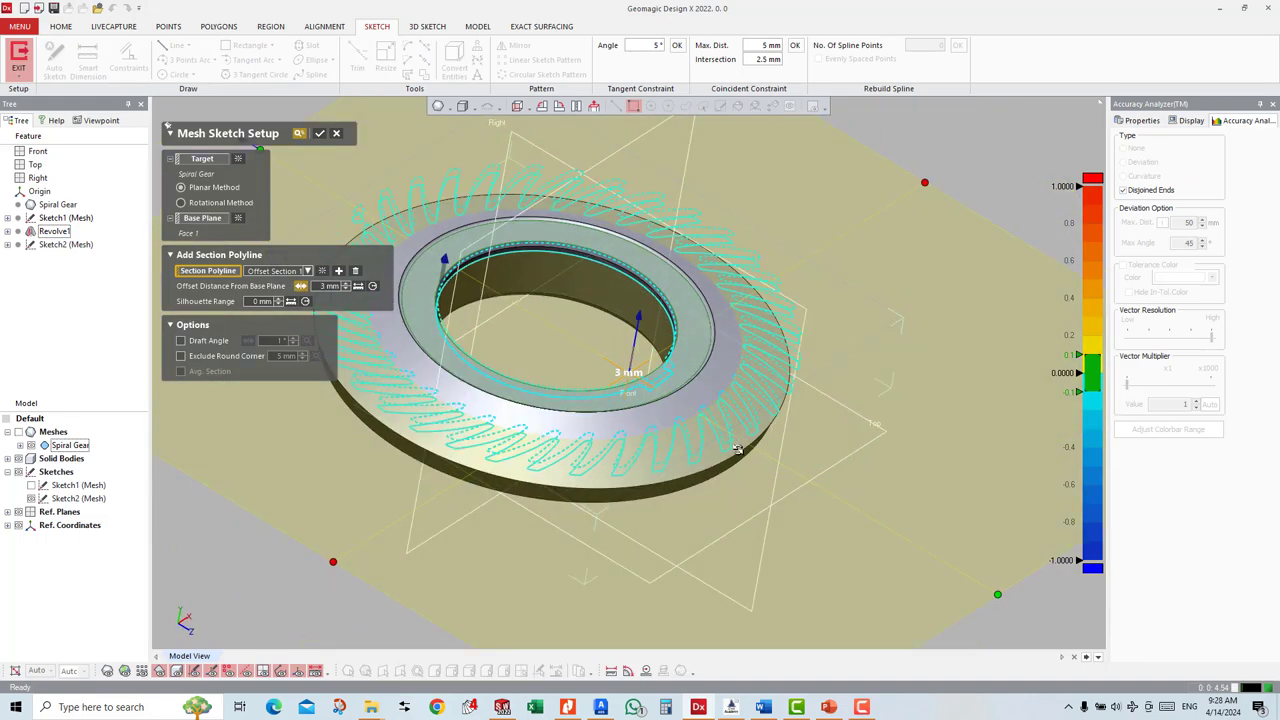
click(320, 133)
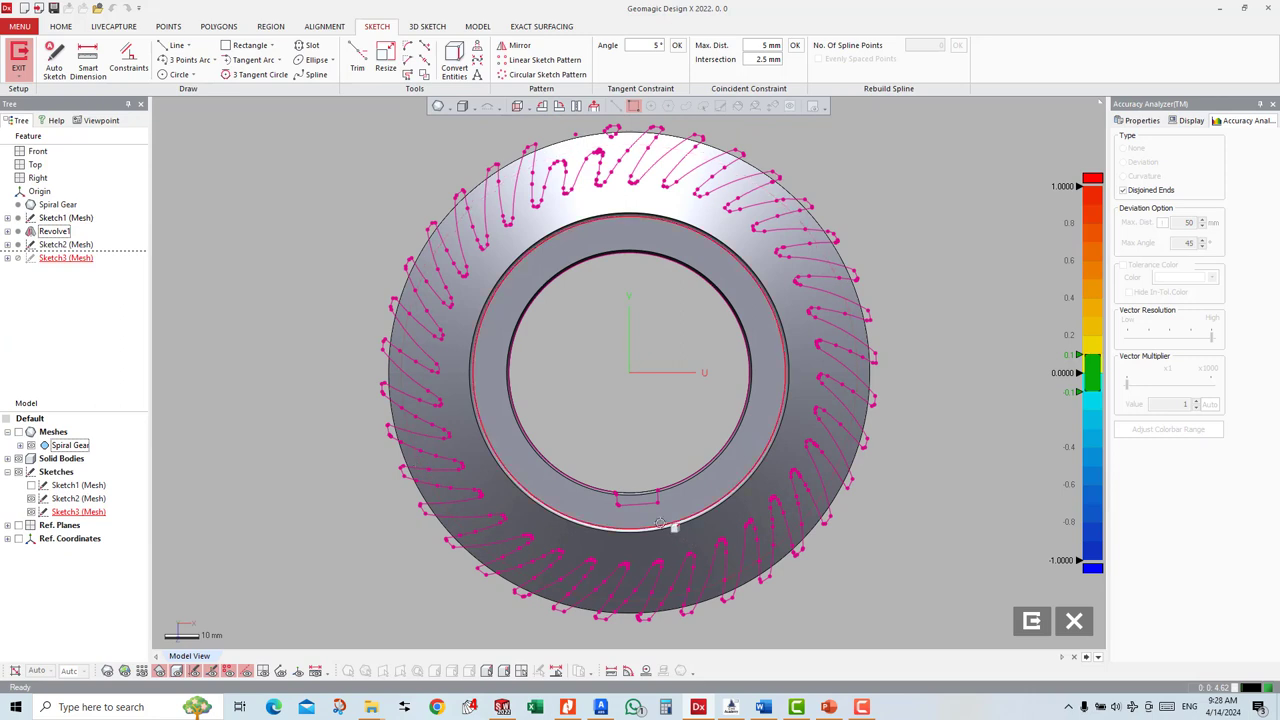
scroll(660, 522, up, 2)
scroll(655, 522, up, 2)
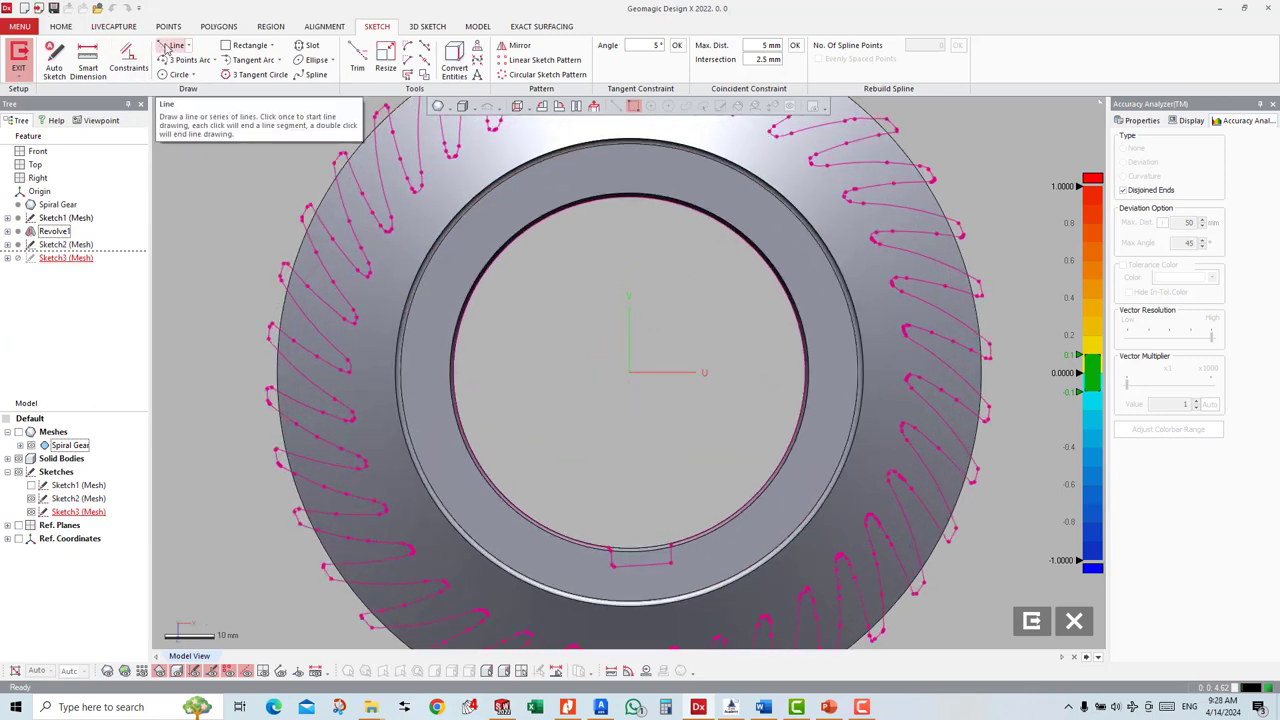
click(172, 46)
click(567, 235)
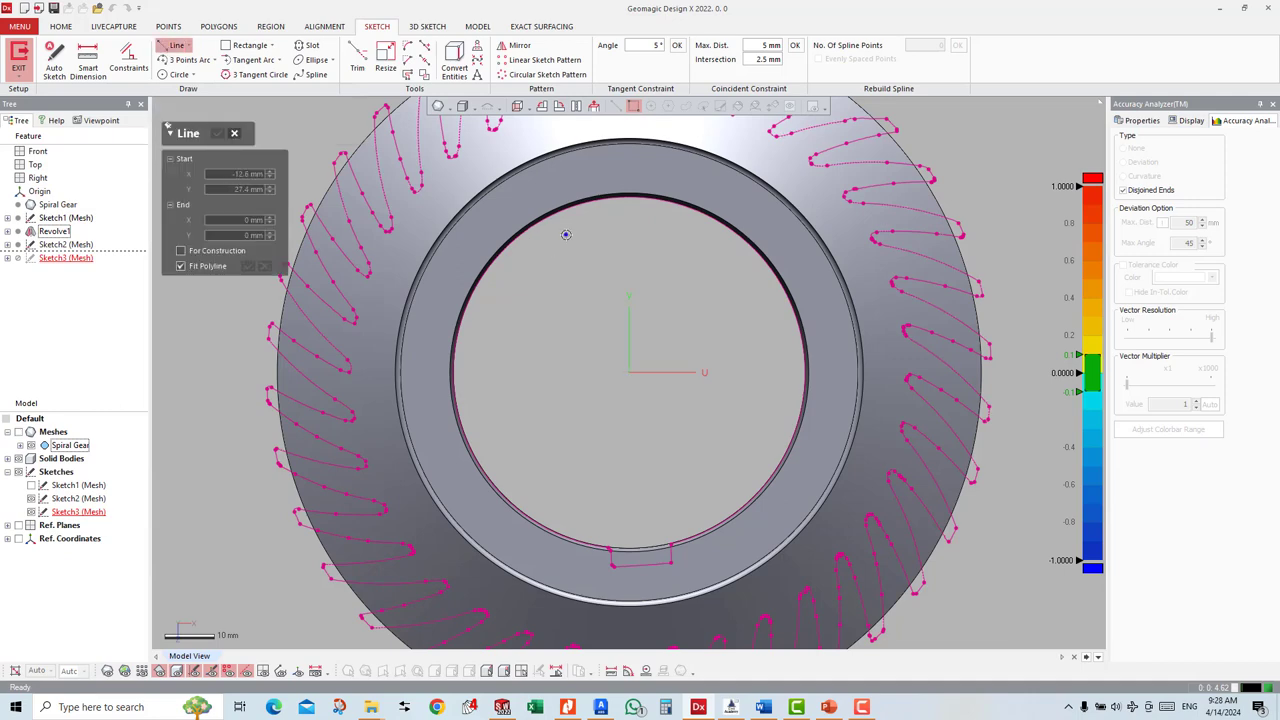
scroll(587, 360, down, 2)
click(660, 512)
click(618, 512)
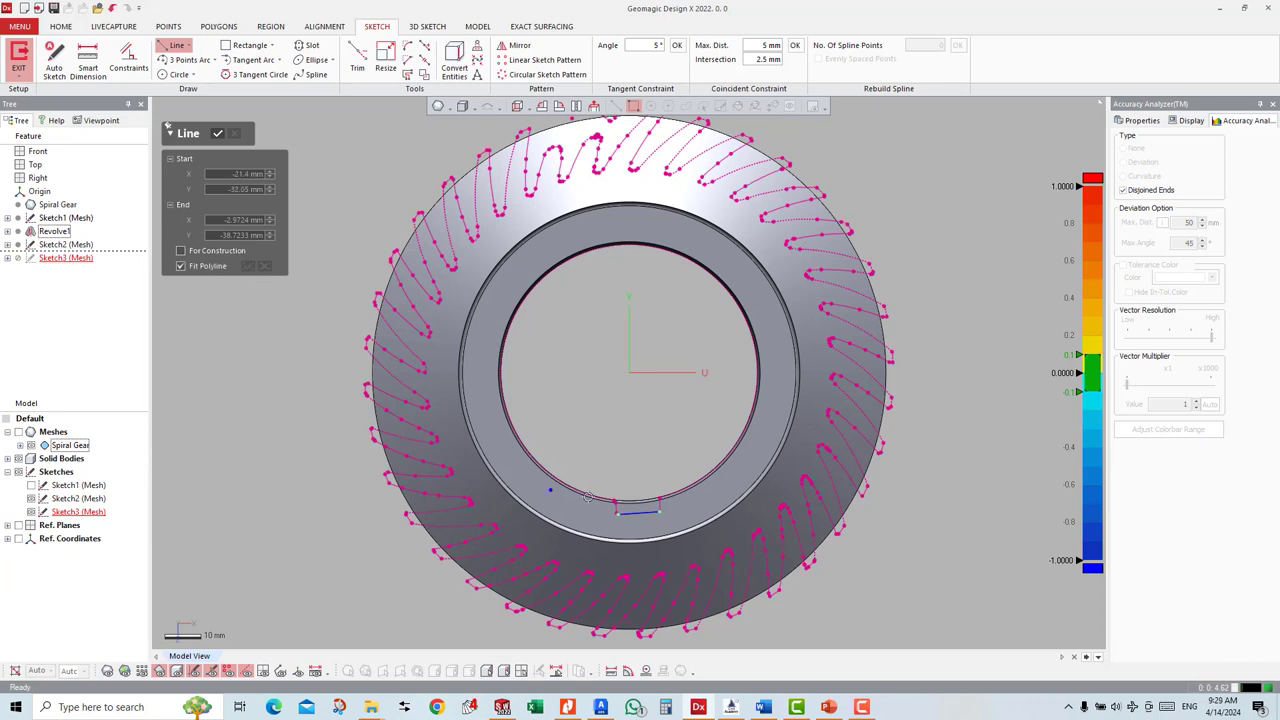
click(637, 506)
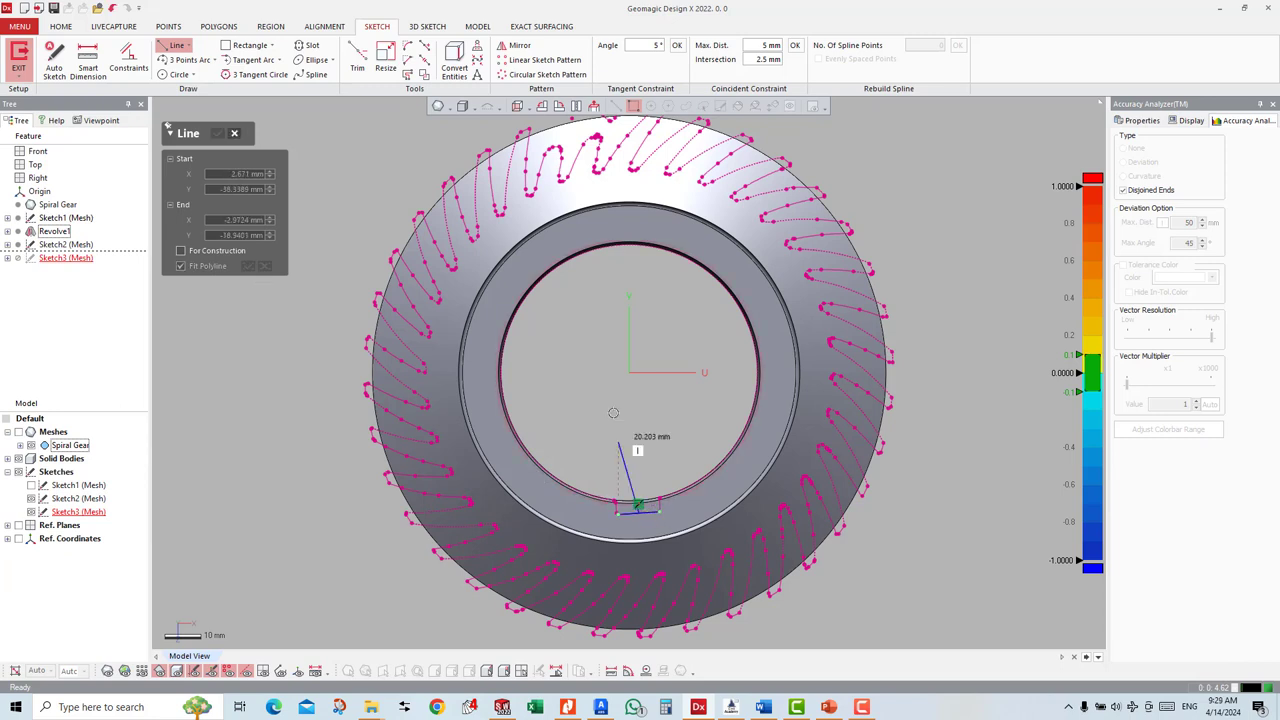
click(629, 374)
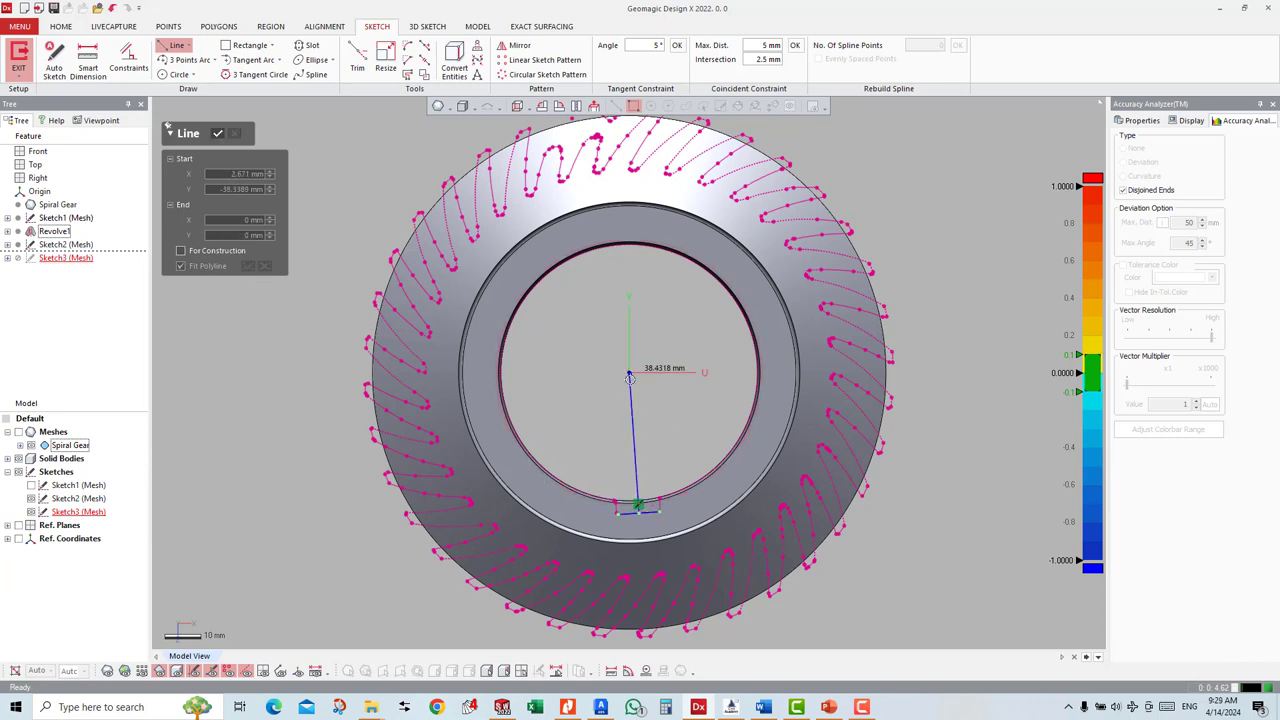
key(Escape)
scroll(661, 523, up, 2)
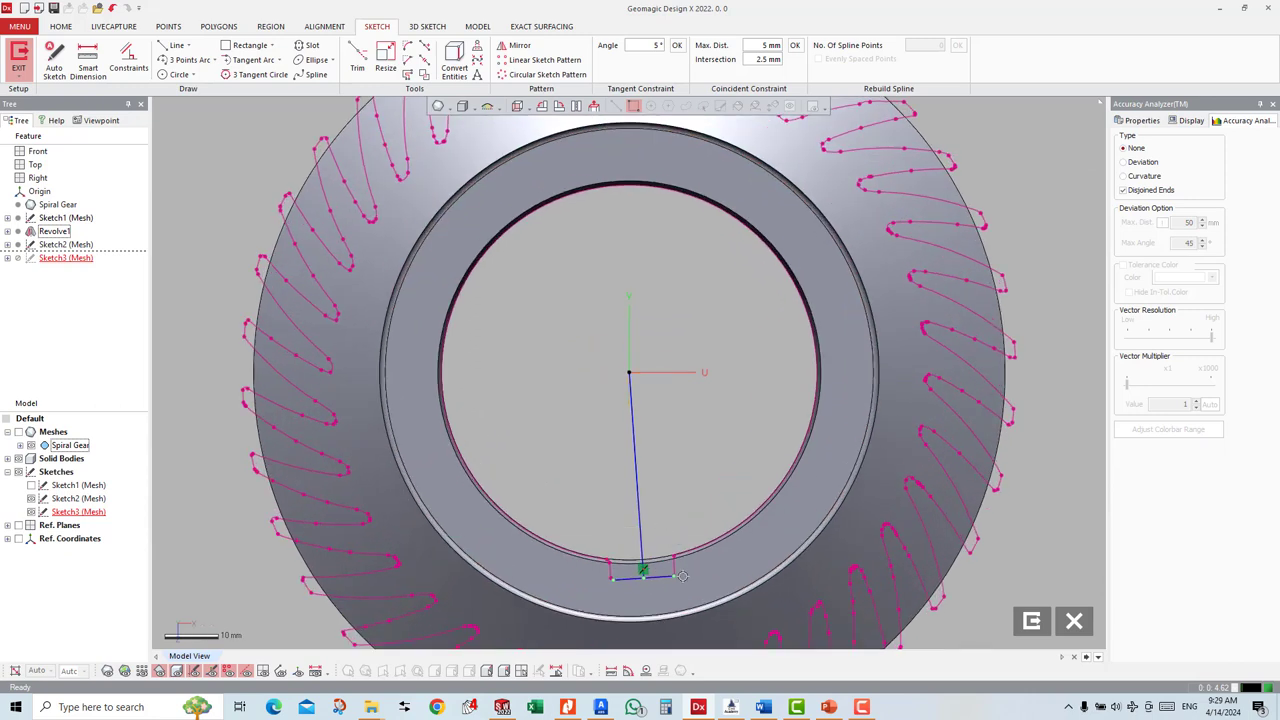
click(178, 48)
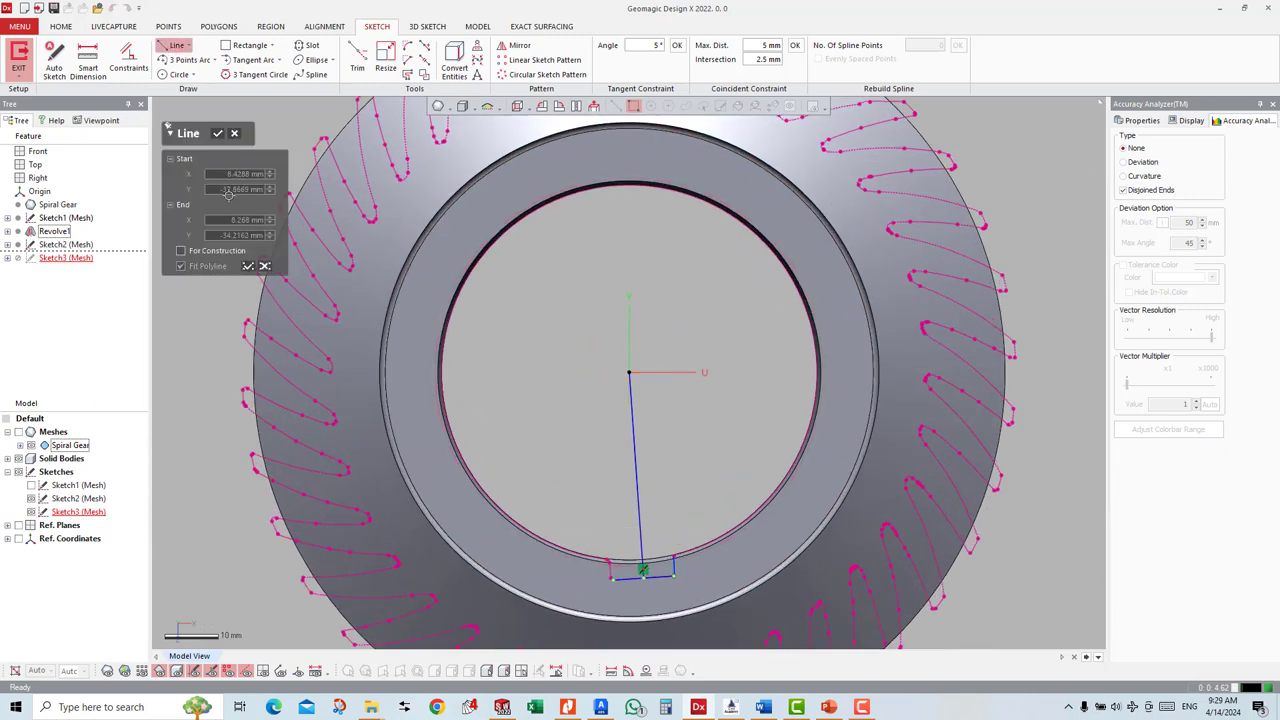
click(247, 264)
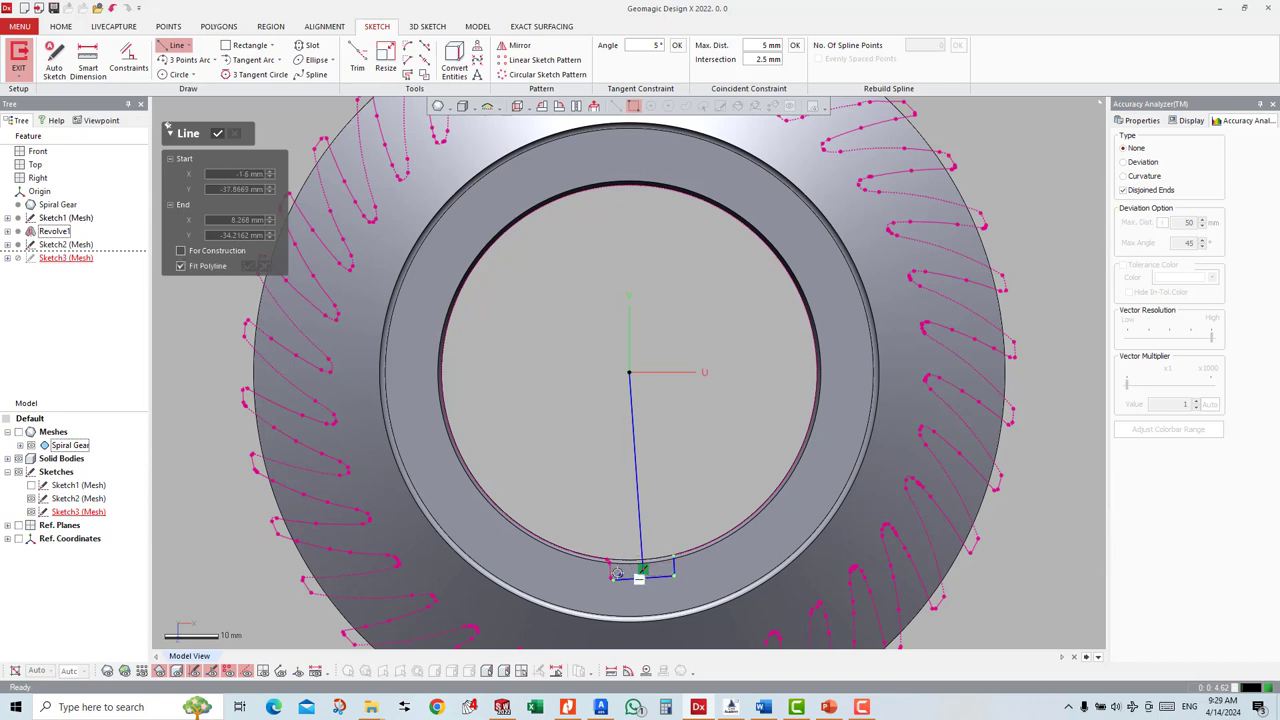
click(612, 571)
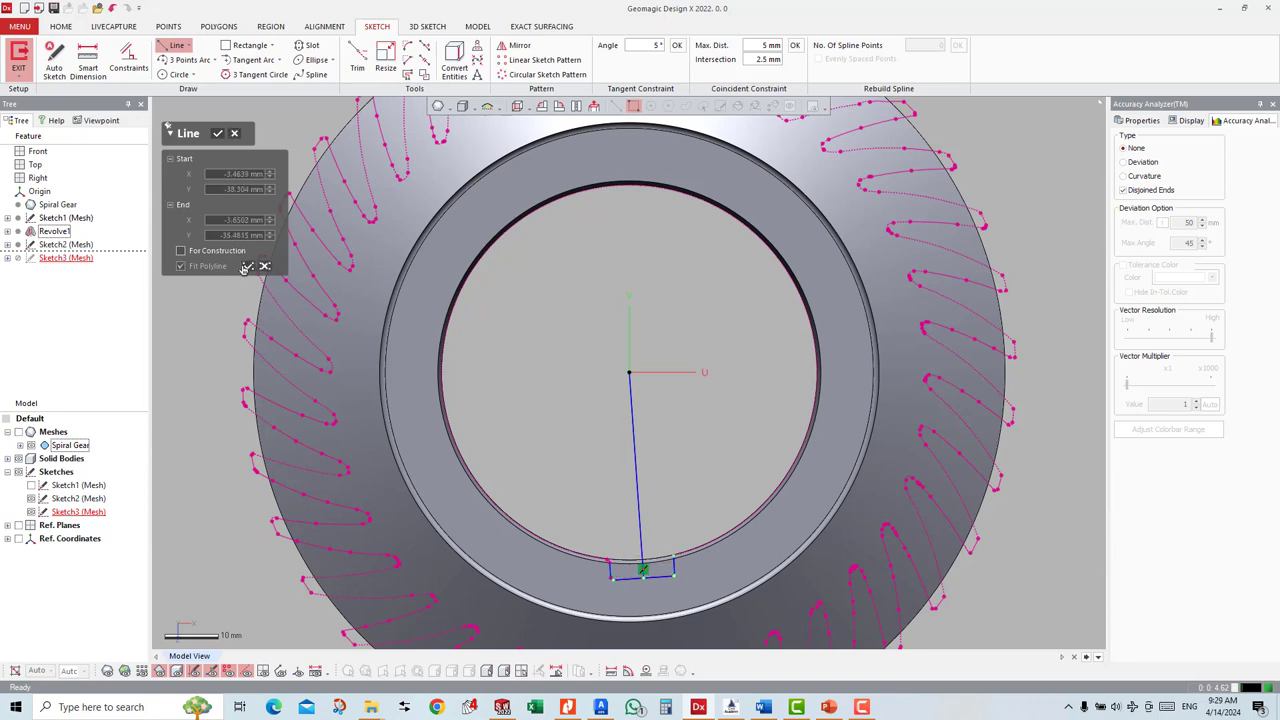
click(218, 134)
scroll(607, 392, down, 1)
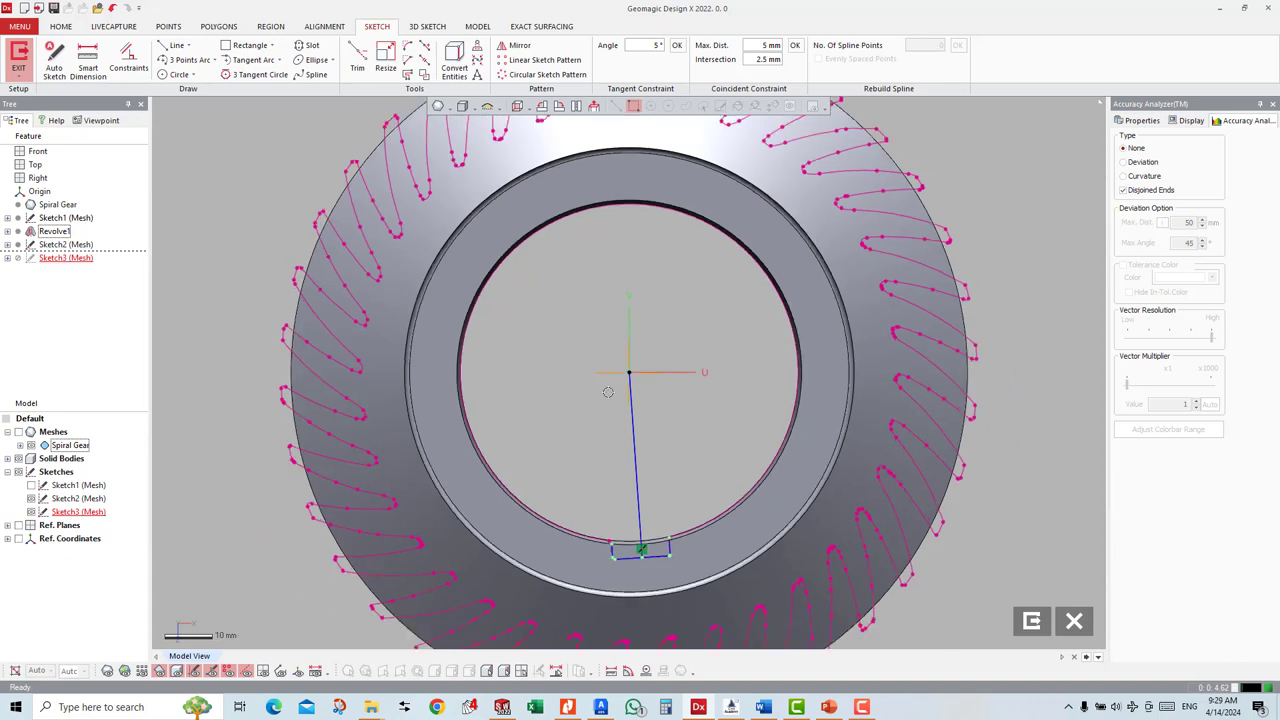
click(88, 60)
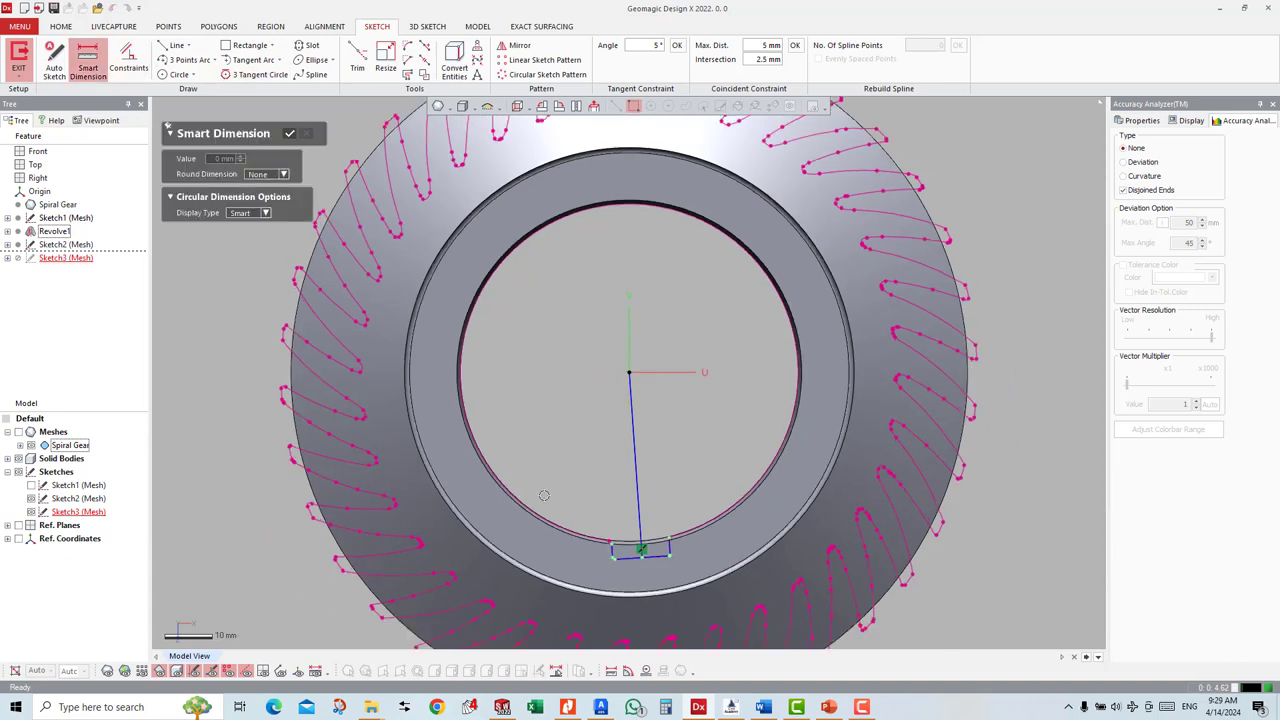
click(610, 549)
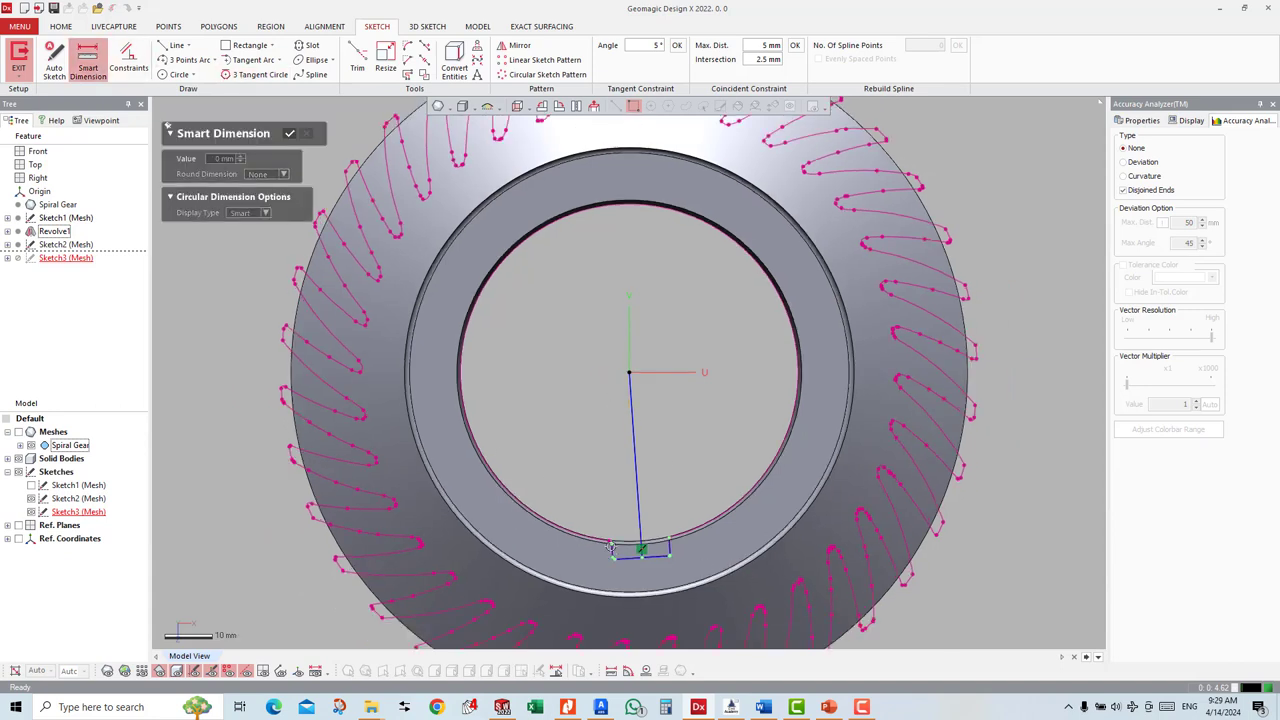
click(668, 544)
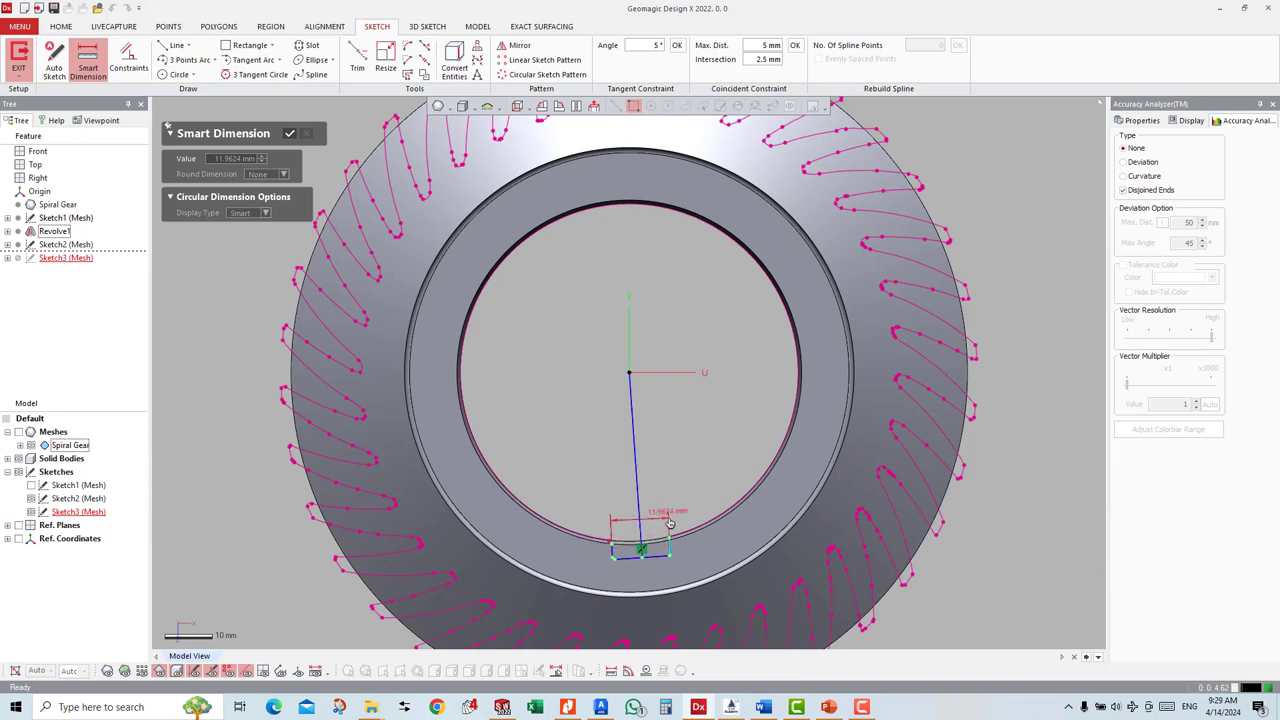
key(Escape)
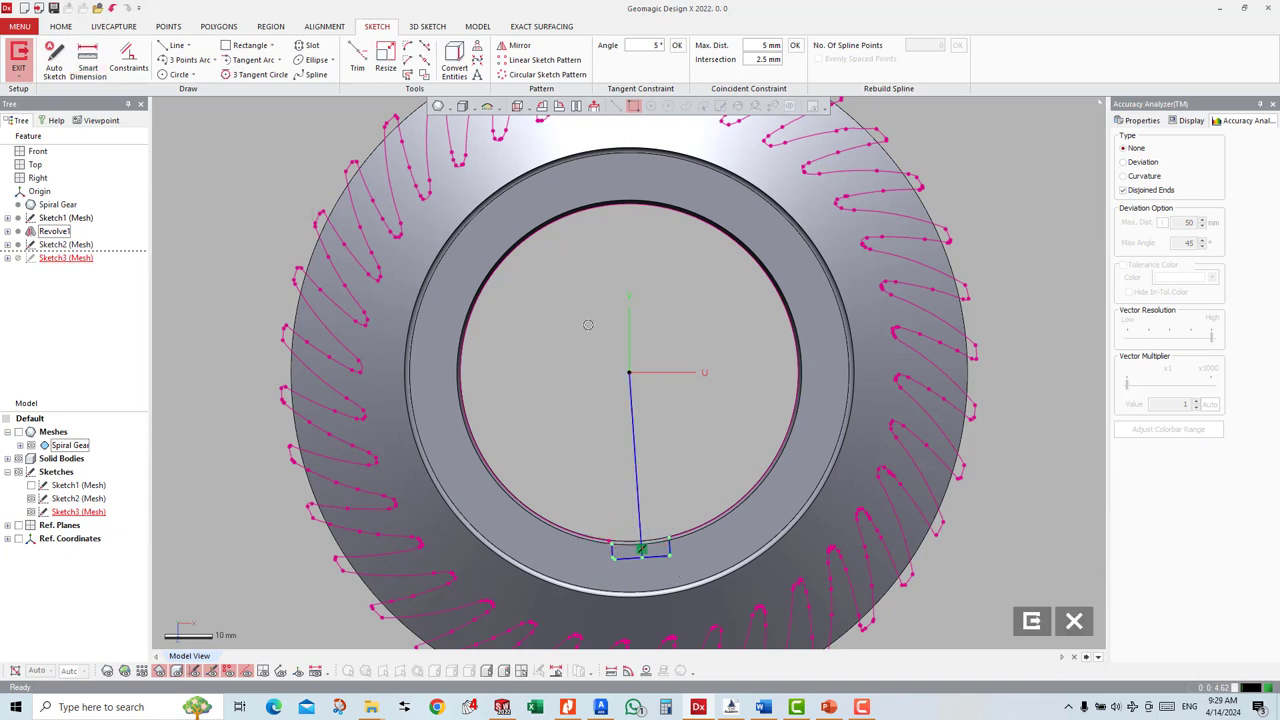
drag(587, 309, 790, 541)
Step: Delete the trial lines and draw a vertical centerline down from the sketch origin
key(Delete)
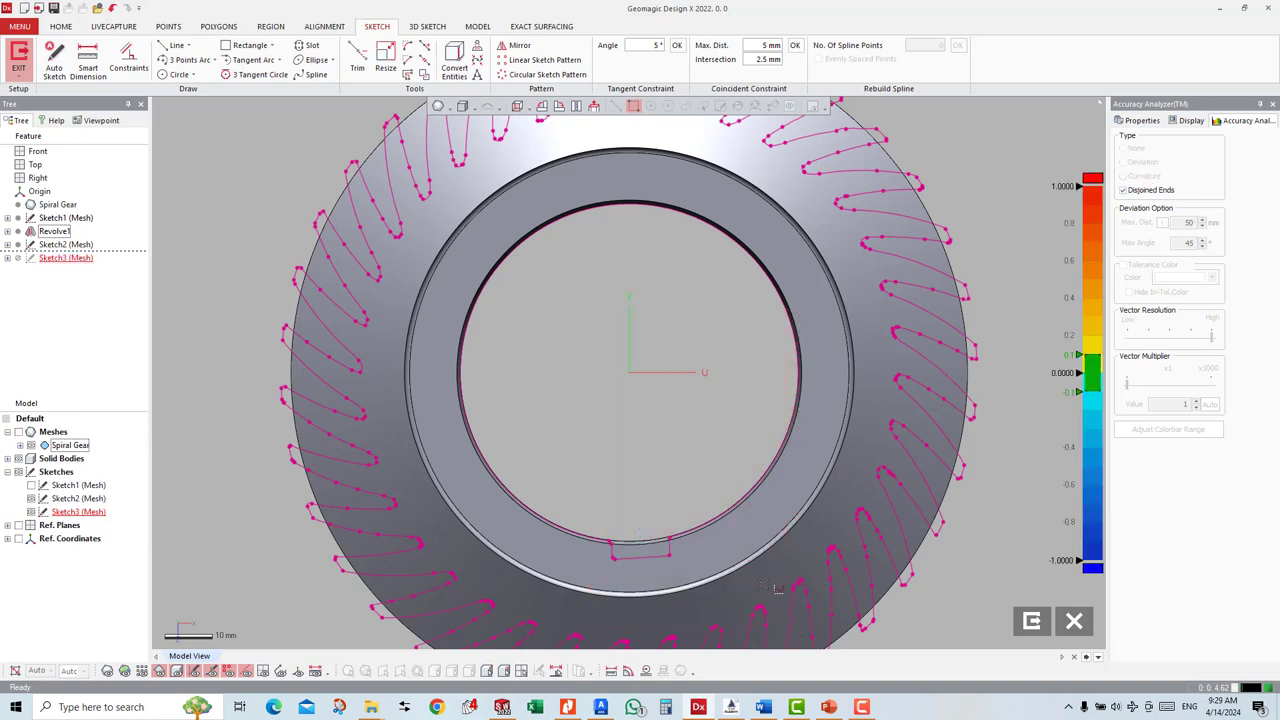
click(190, 47)
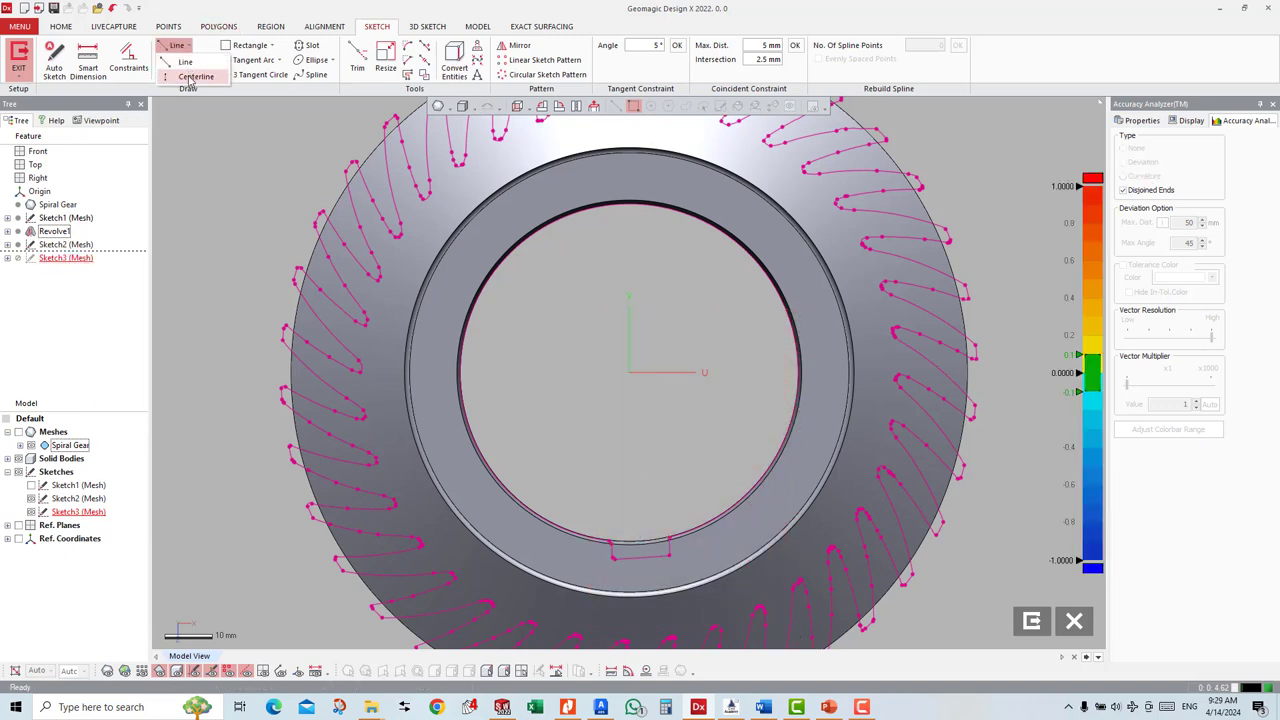
click(190, 76)
click(628, 372)
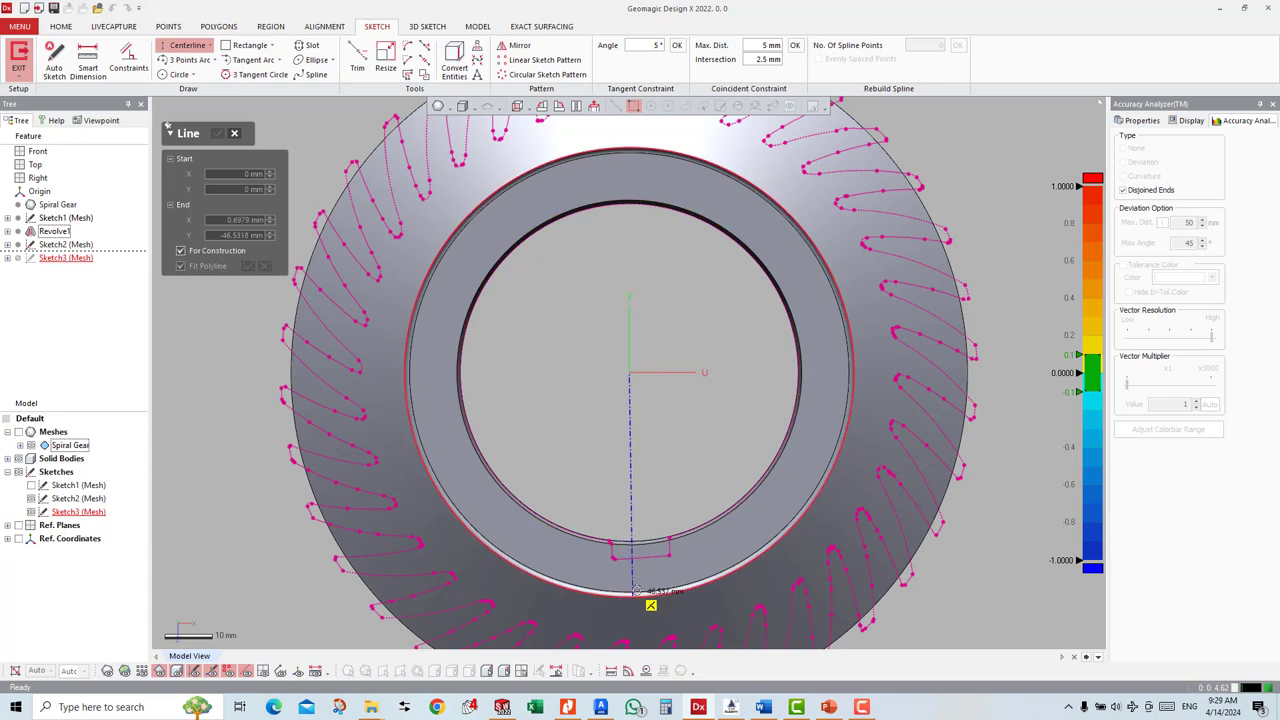
click(609, 519)
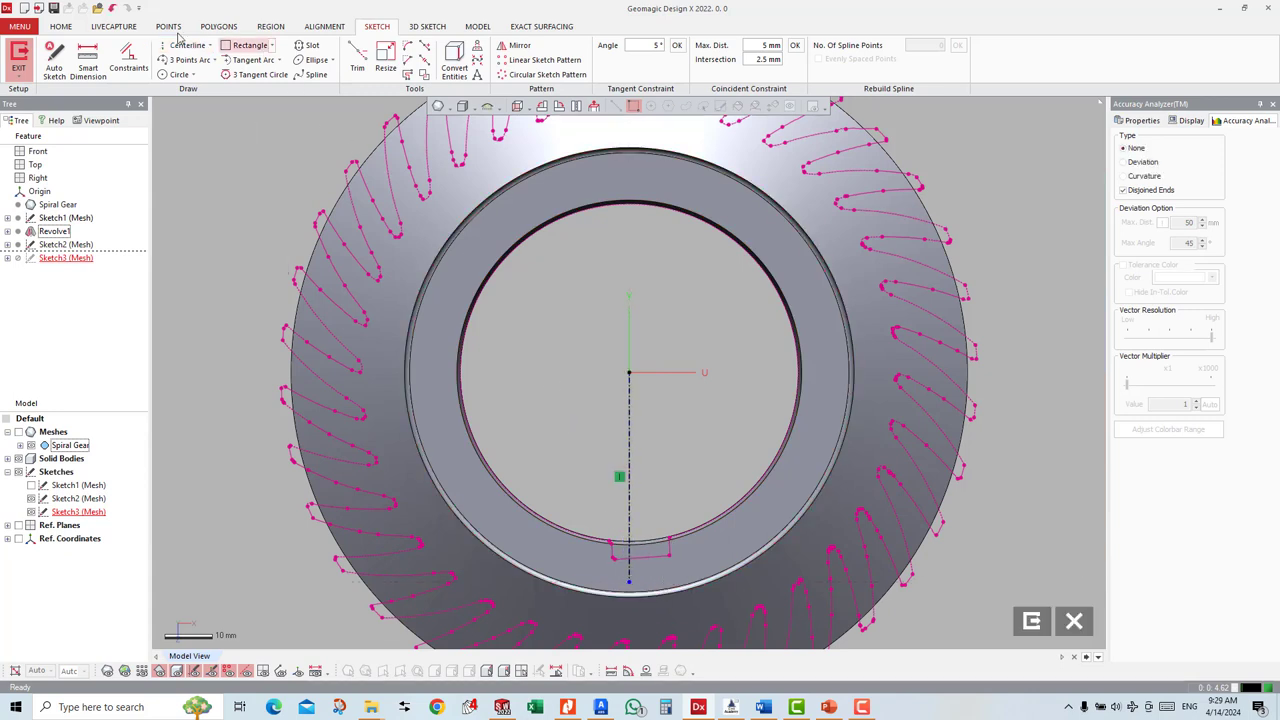
Step: Dimension the centerline's length to 38.4 mm
click(88, 62)
click(631, 421)
click(585, 420)
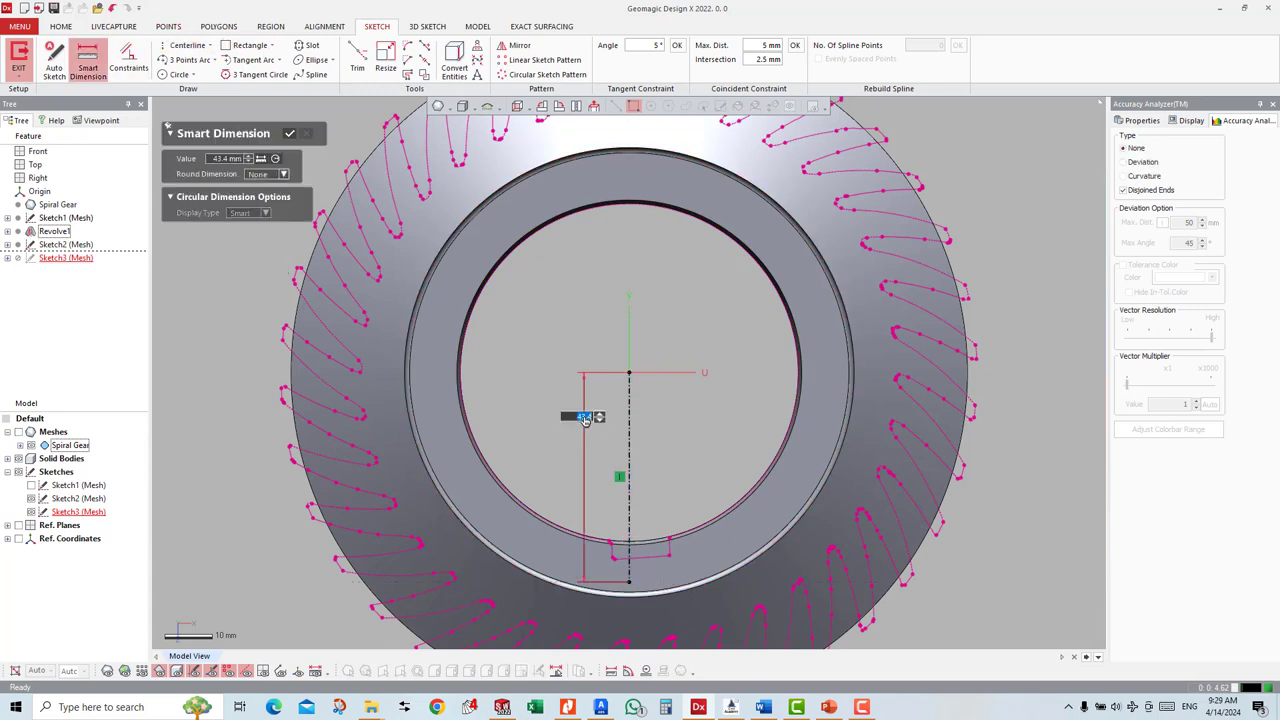
text(38.4)
key(Return)
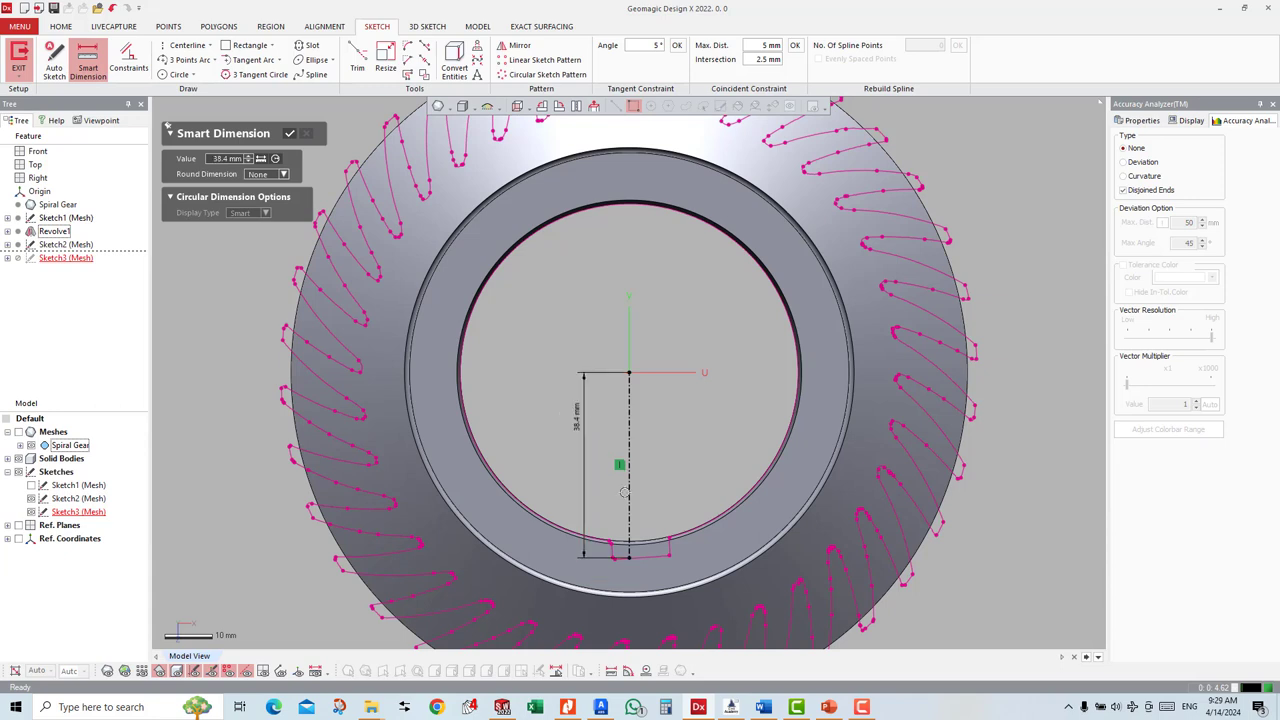
click(862, 707)
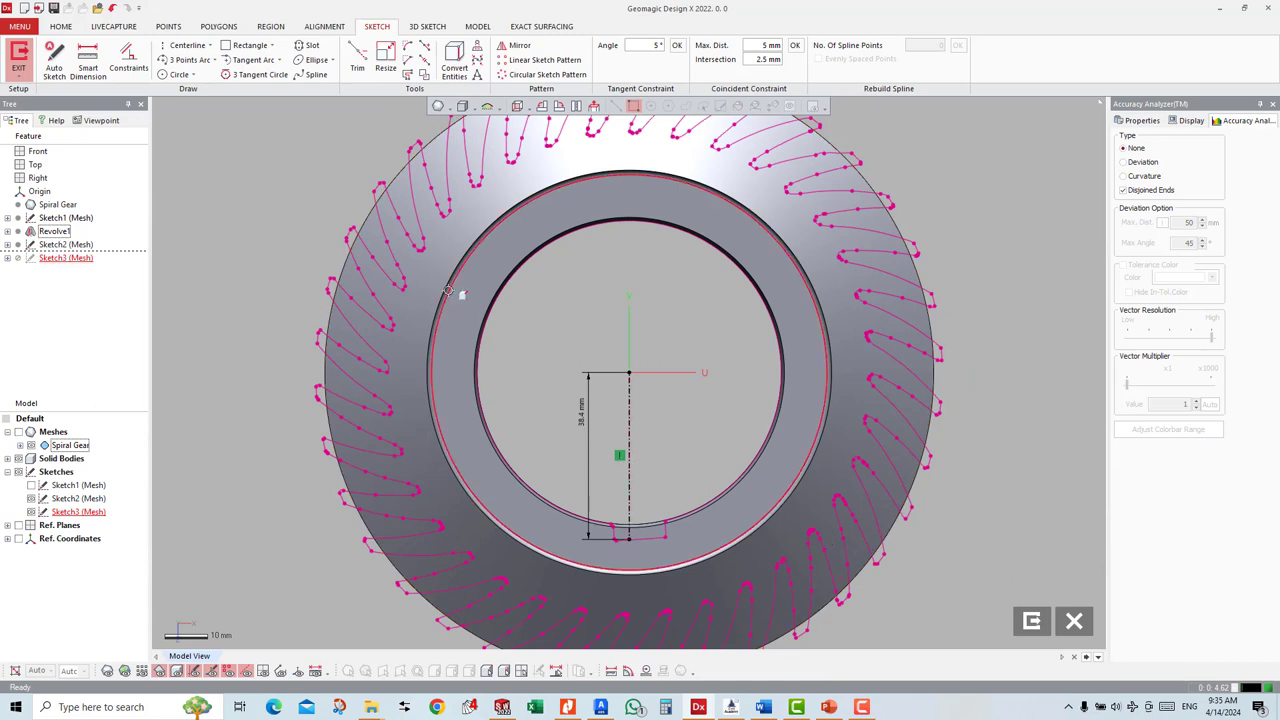
Step: Offset the centerline 6 mm in both directions, leaving Cap Ends unchecked
click(210, 45)
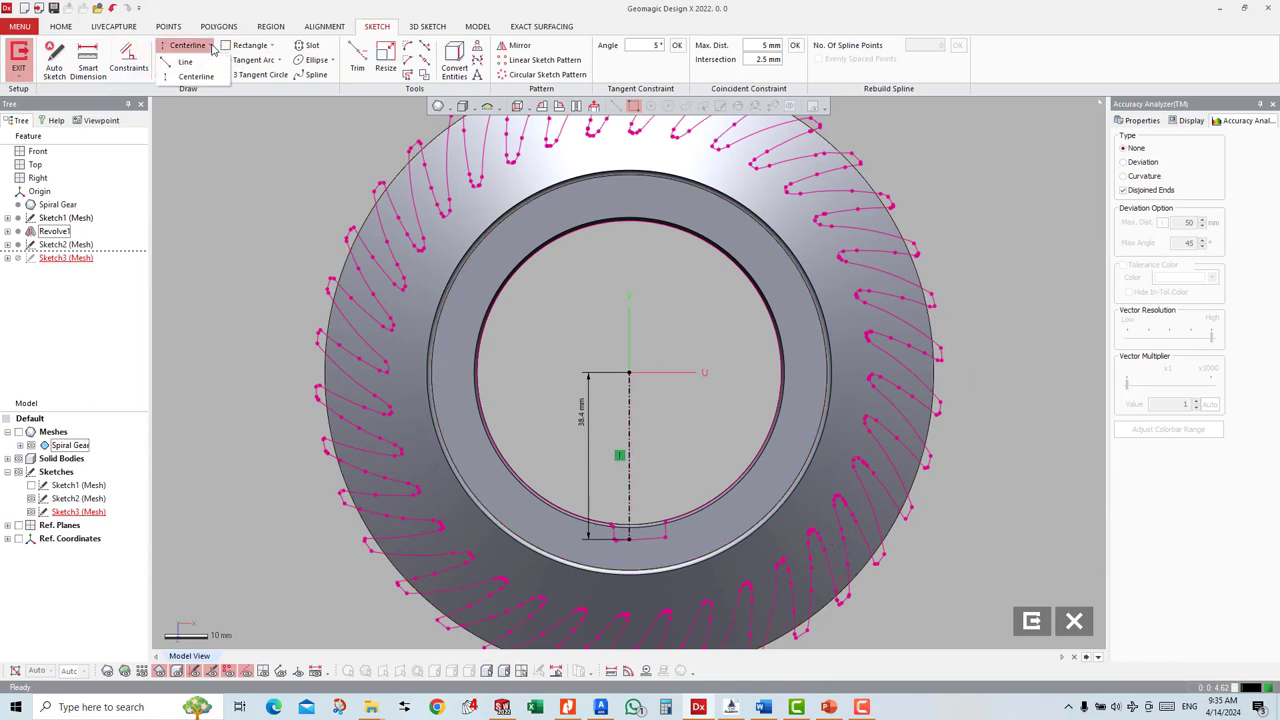
click(408, 75)
click(629, 395)
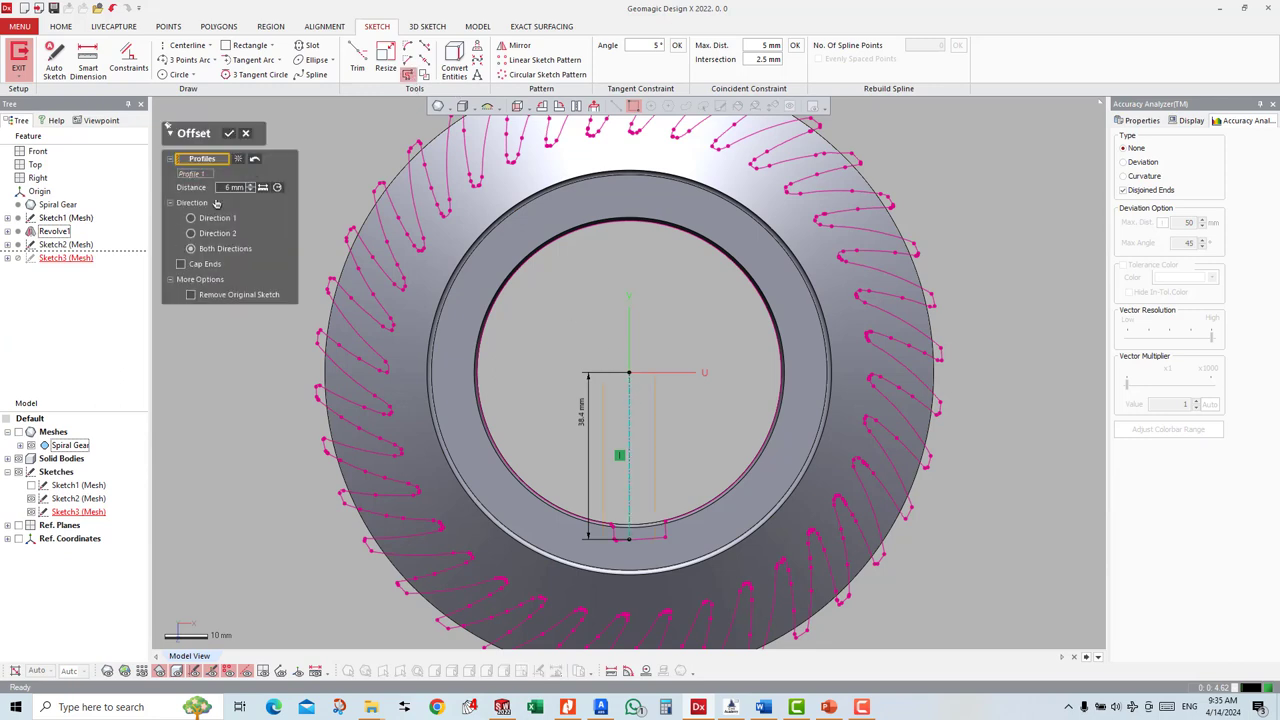
click(211, 266)
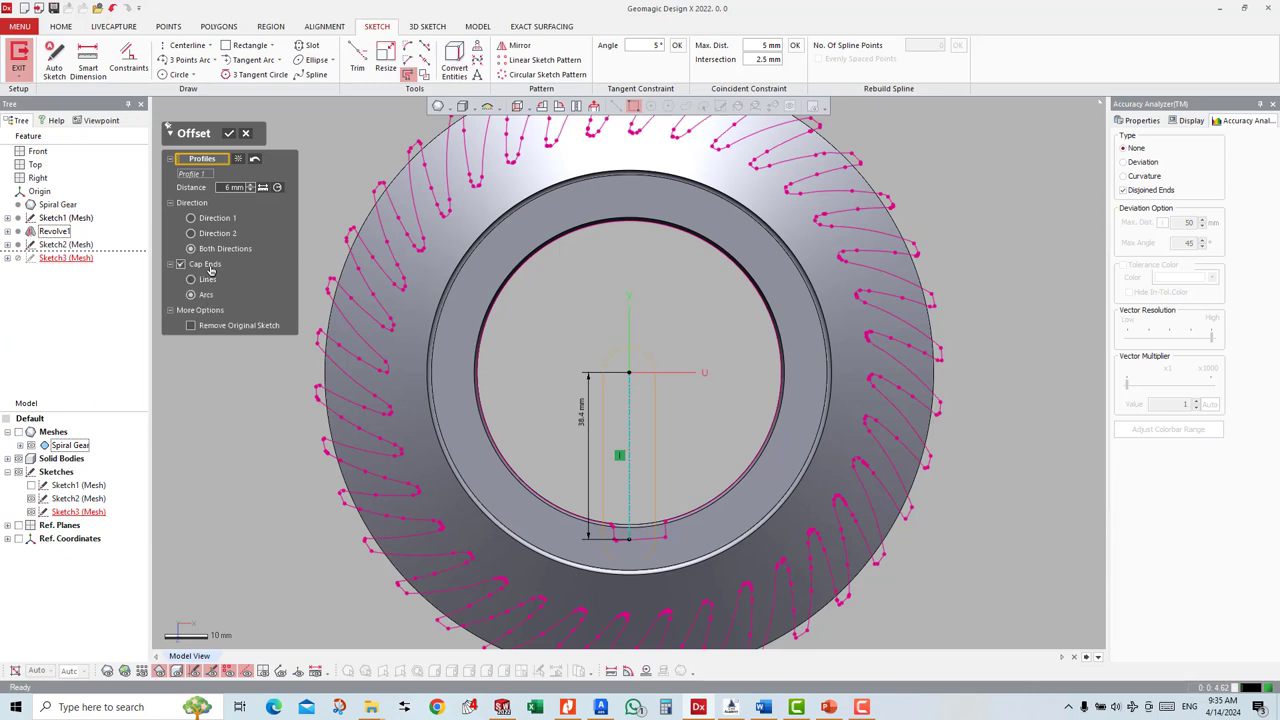
click(205, 264)
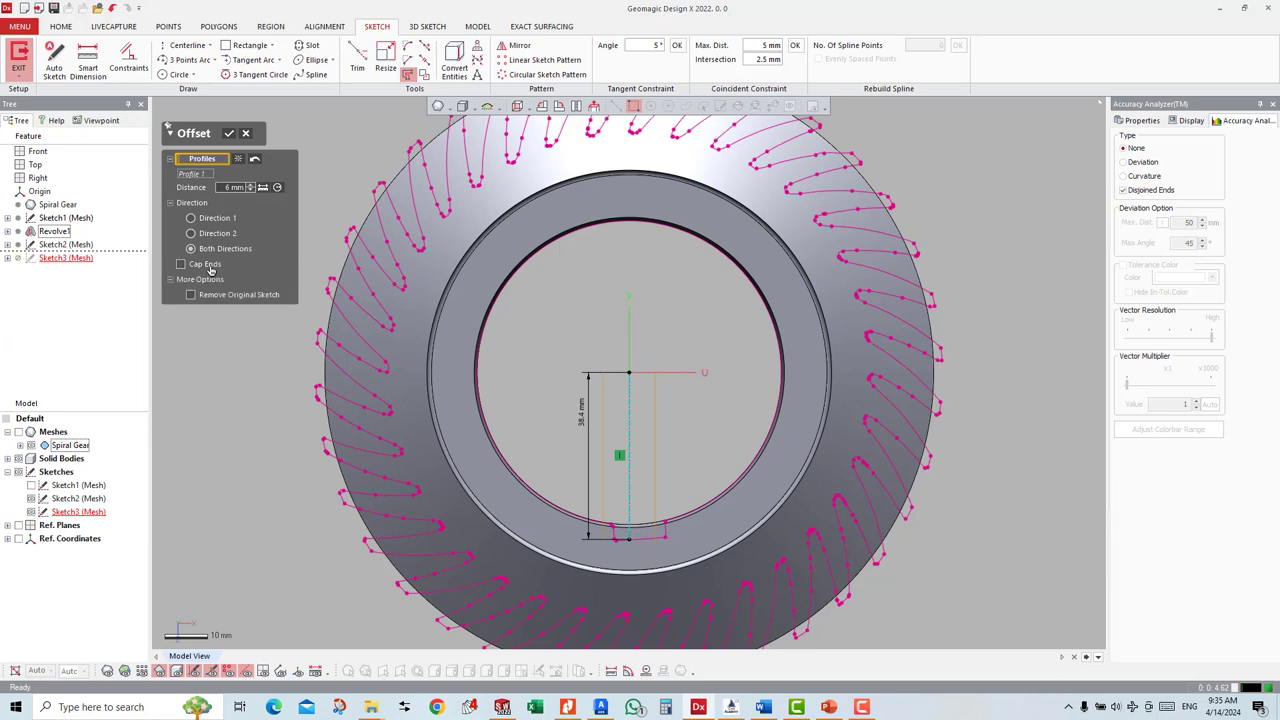
click(214, 219)
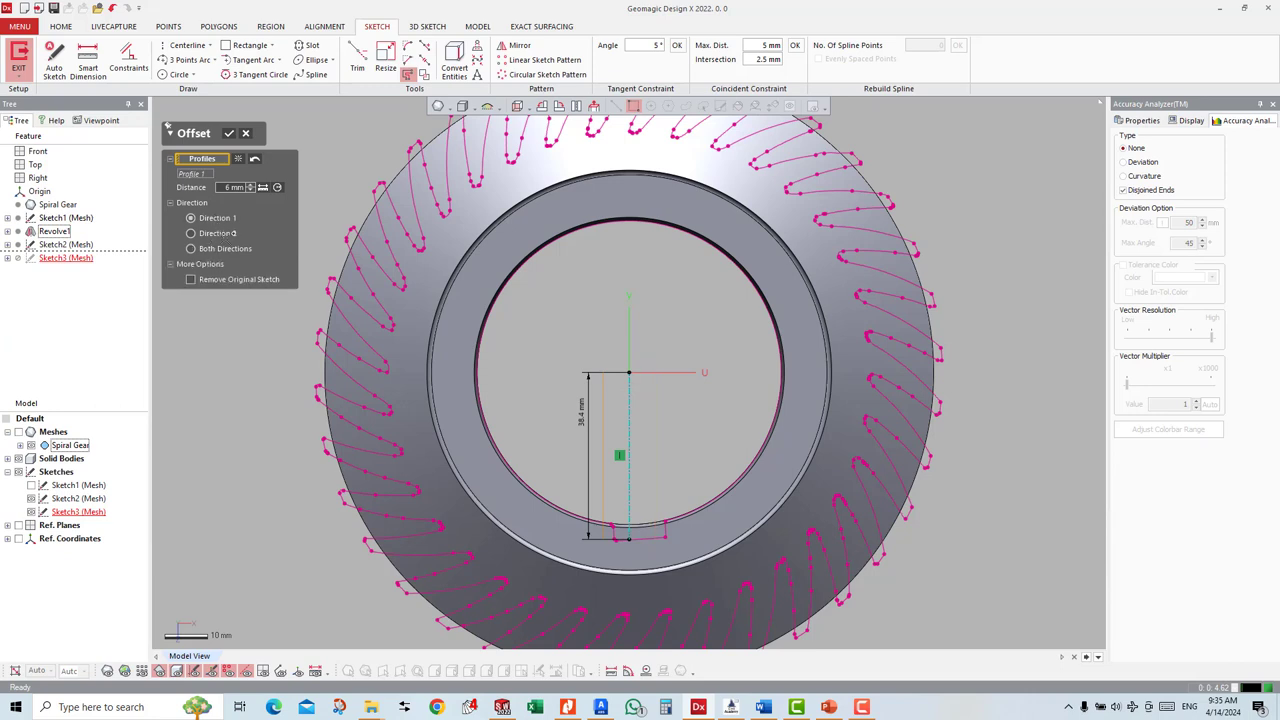
click(226, 249)
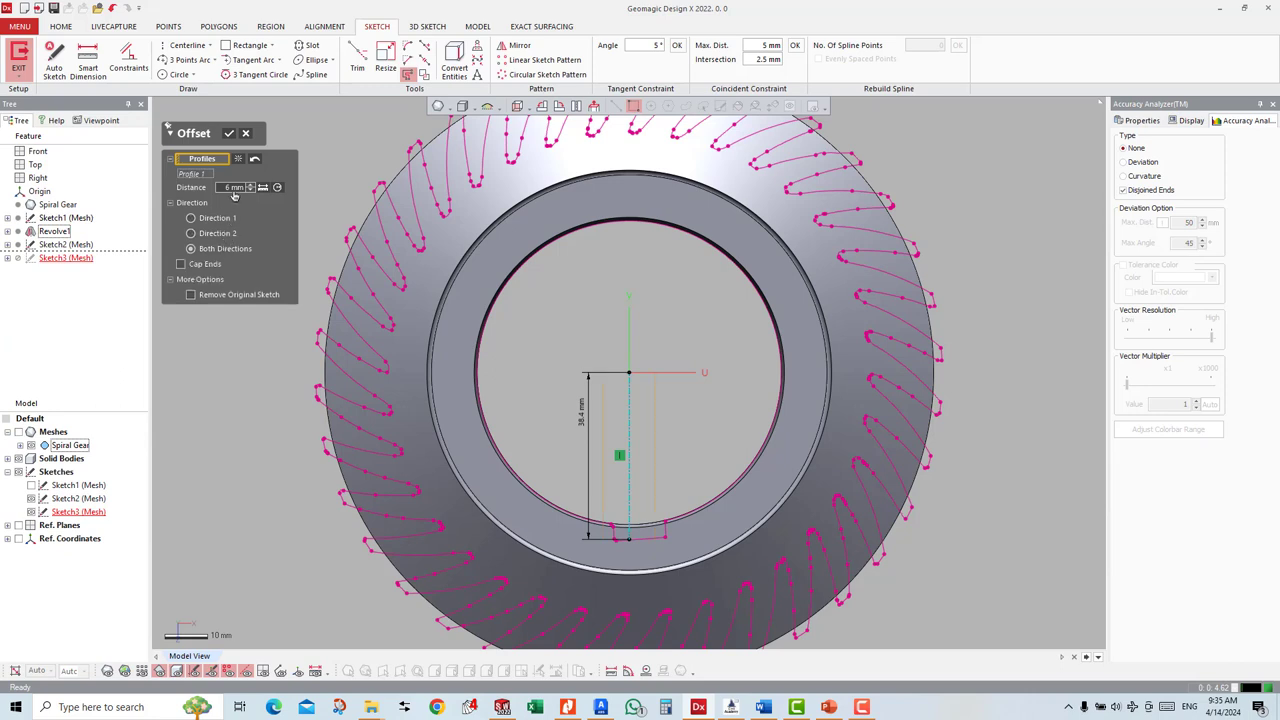
click(231, 135)
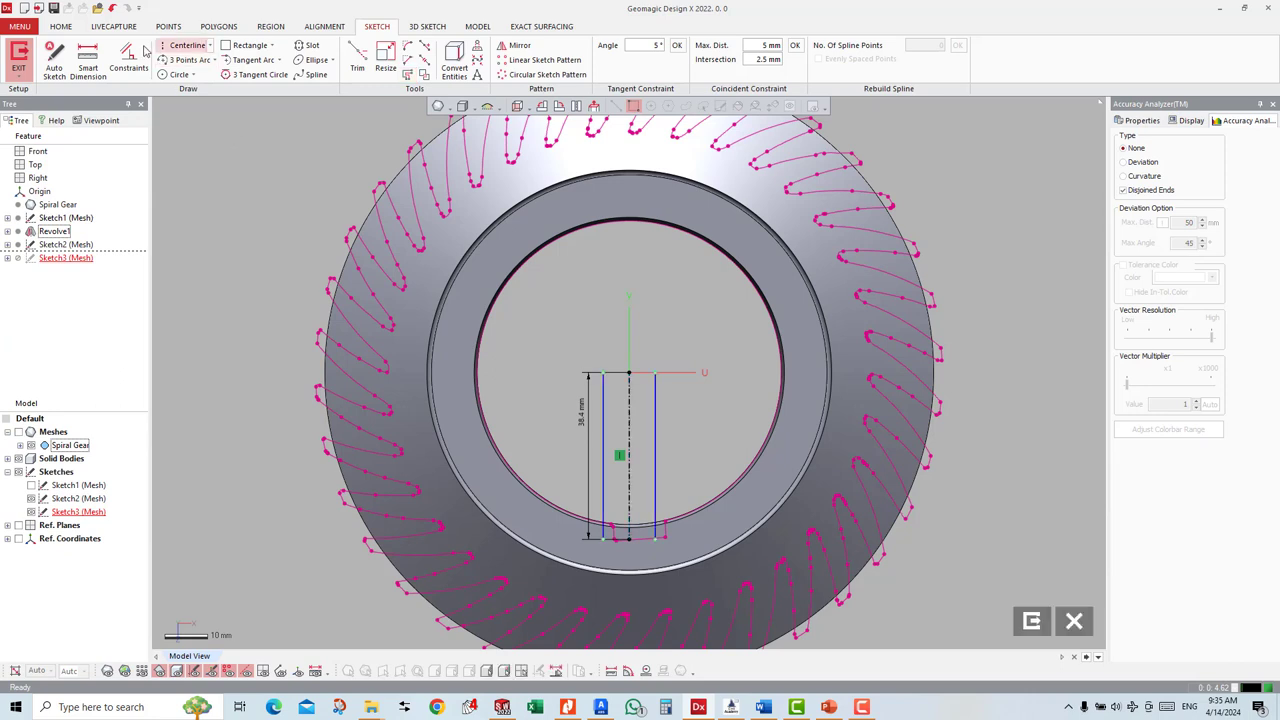
Step: Draw a bottom line joining the lower ends of the two offset lines
click(209, 45)
click(187, 62)
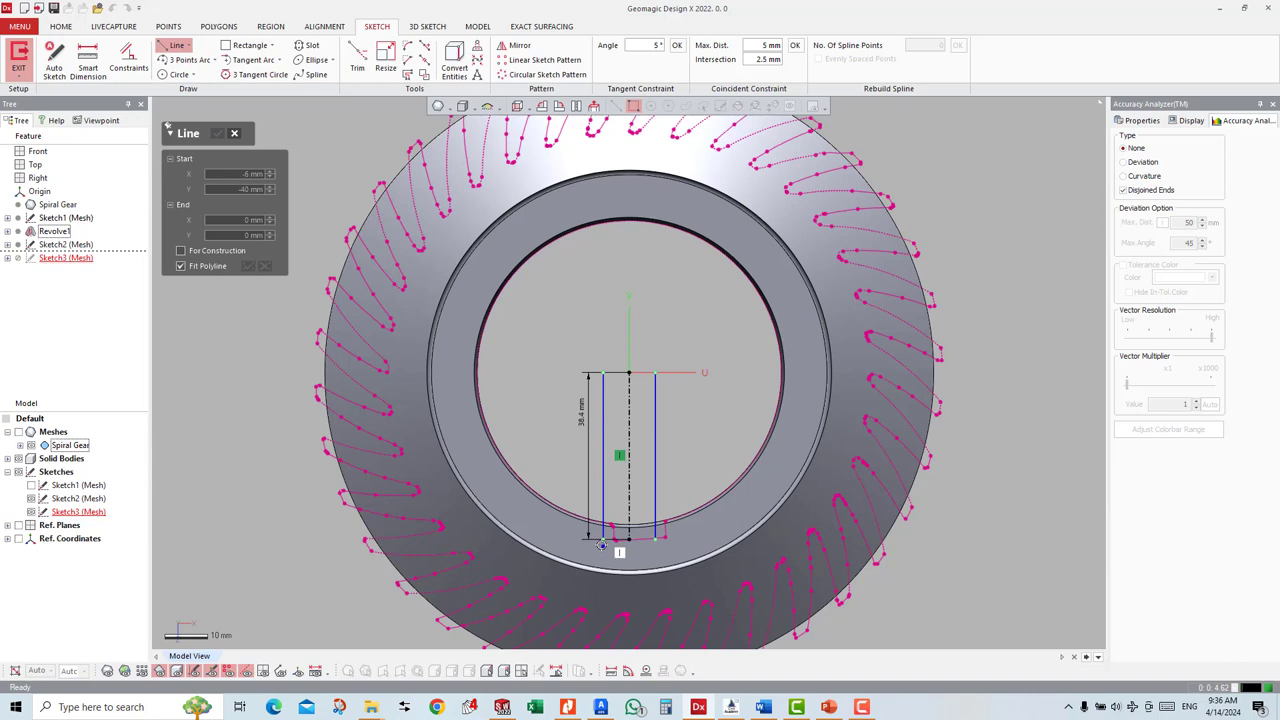
click(618, 540)
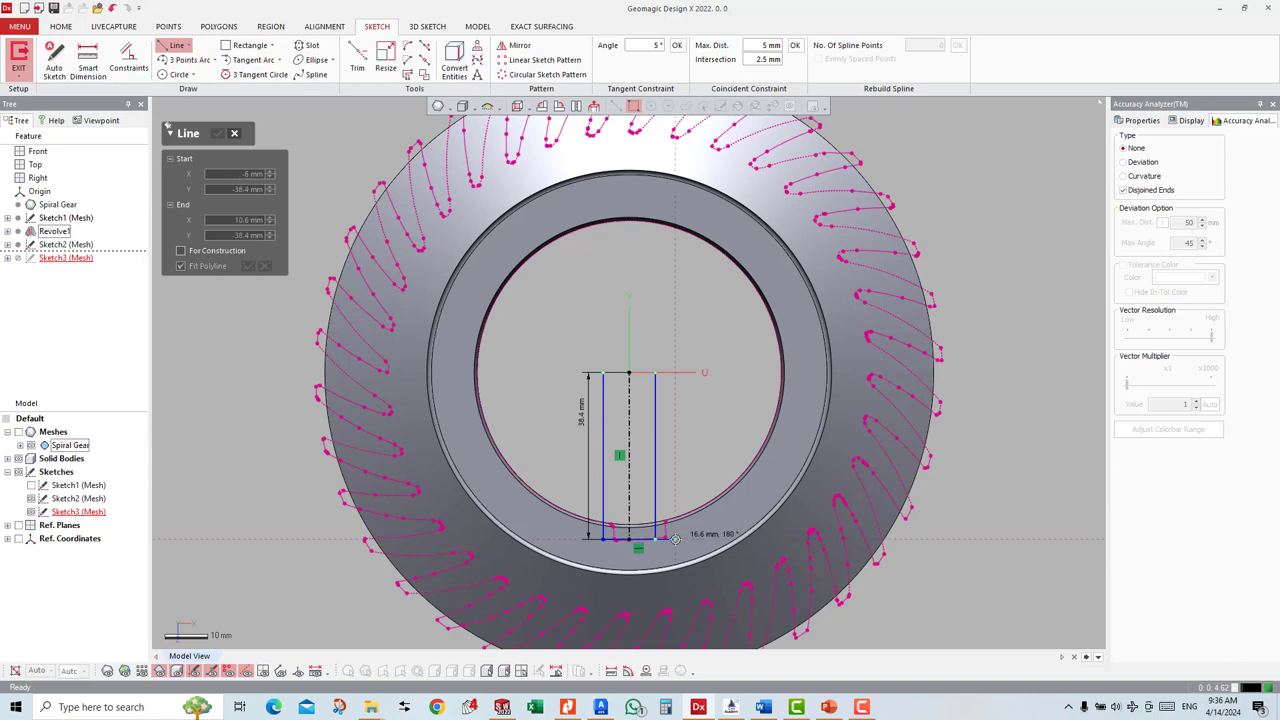
click(675, 540)
key(Escape)
Step: Try a horizontal top line across the offset lines and trim it, then undo the trim
click(425, 47)
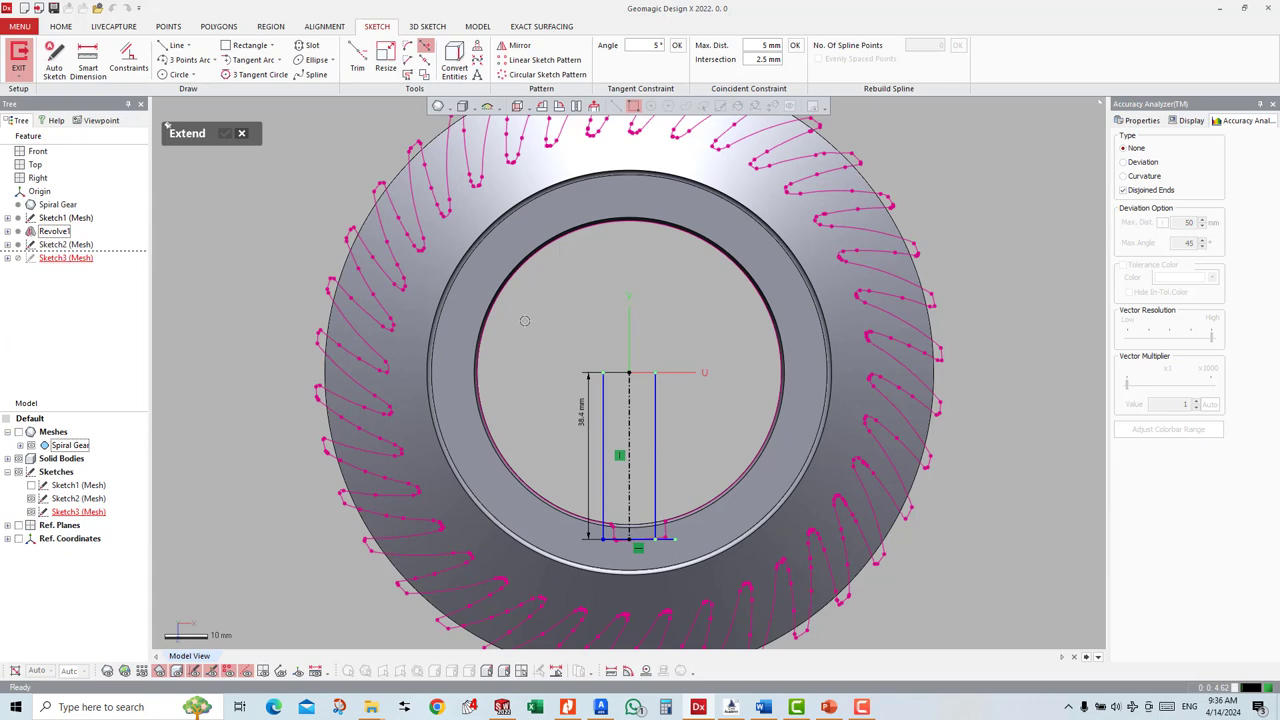
click(357, 60)
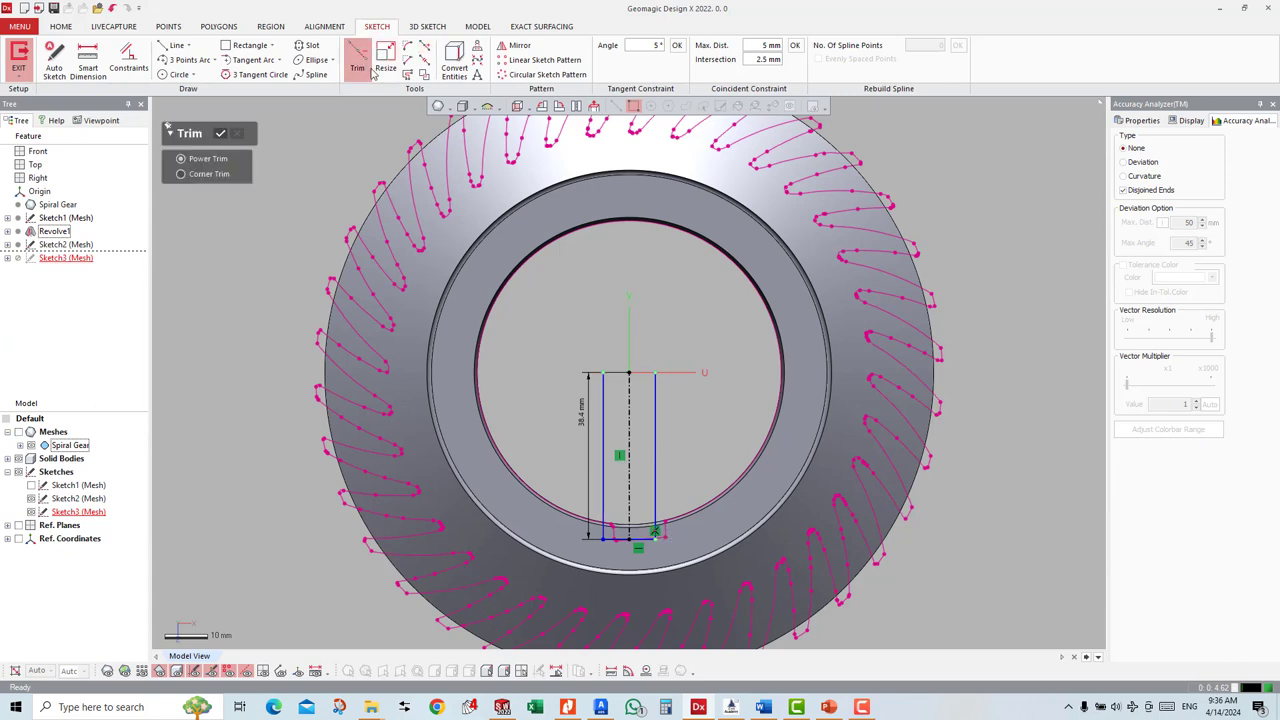
click(172, 46)
click(620, 455)
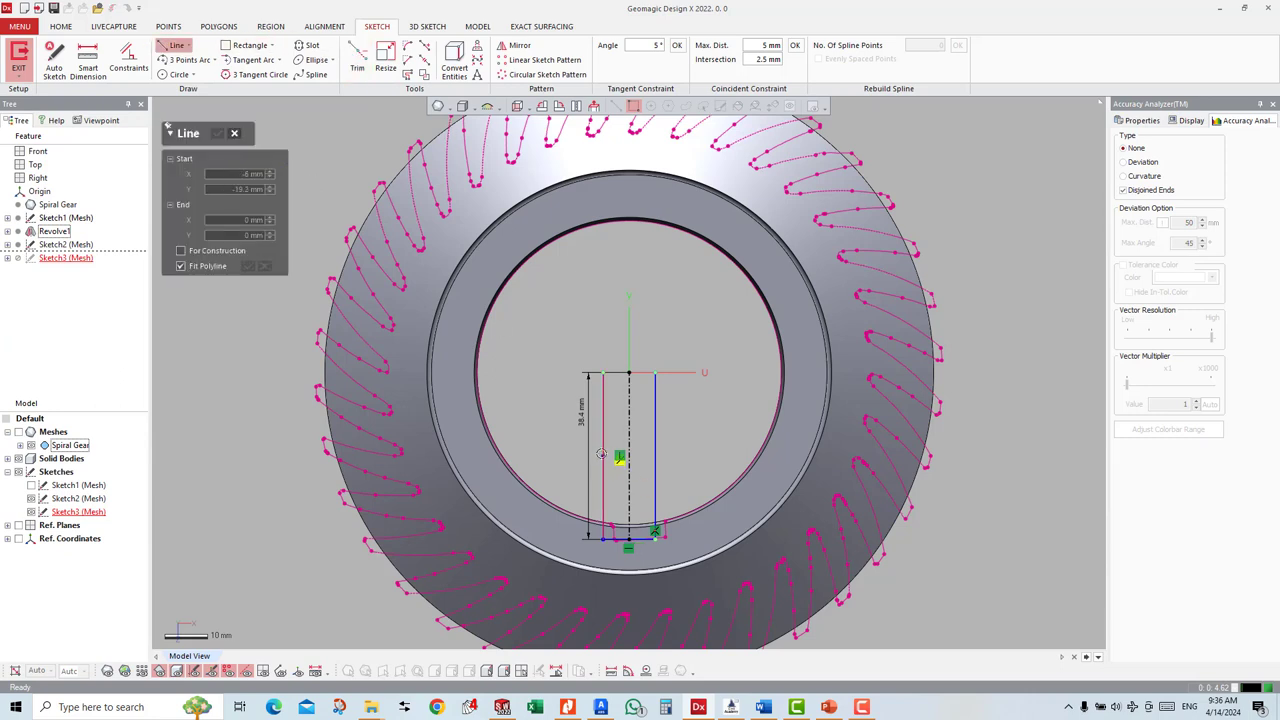
click(688, 456)
click(357, 60)
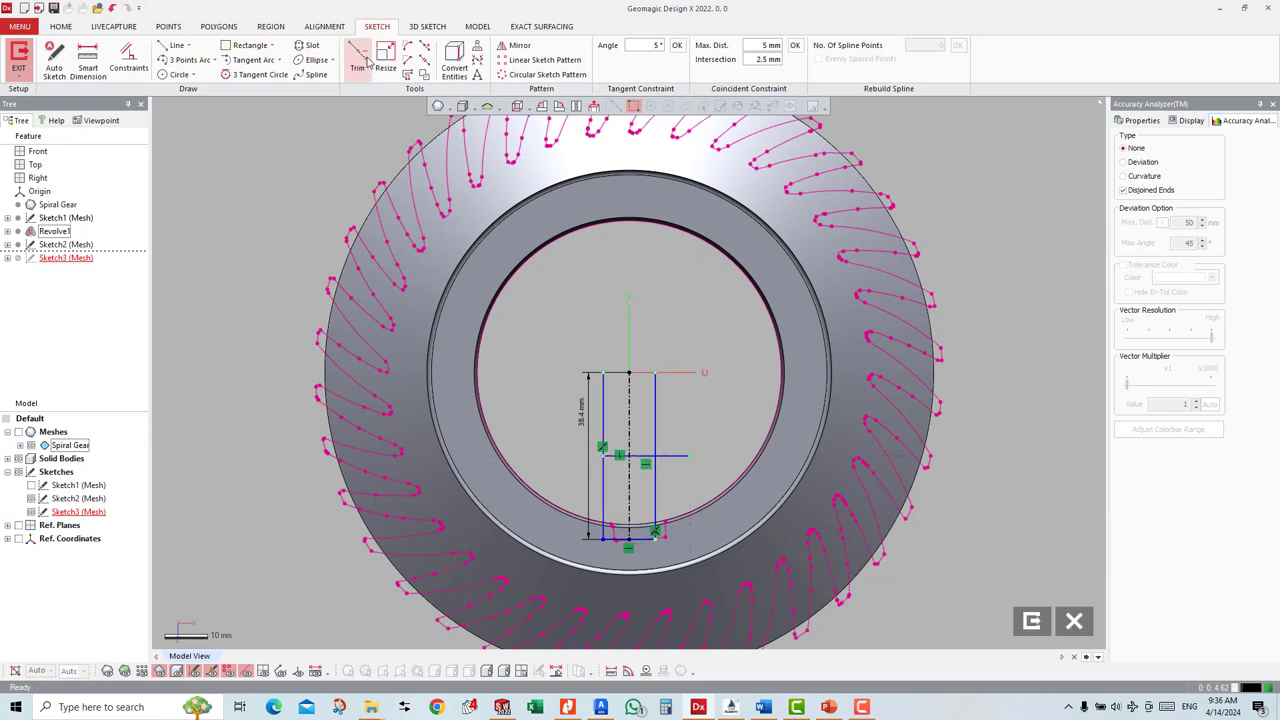
click(688, 456)
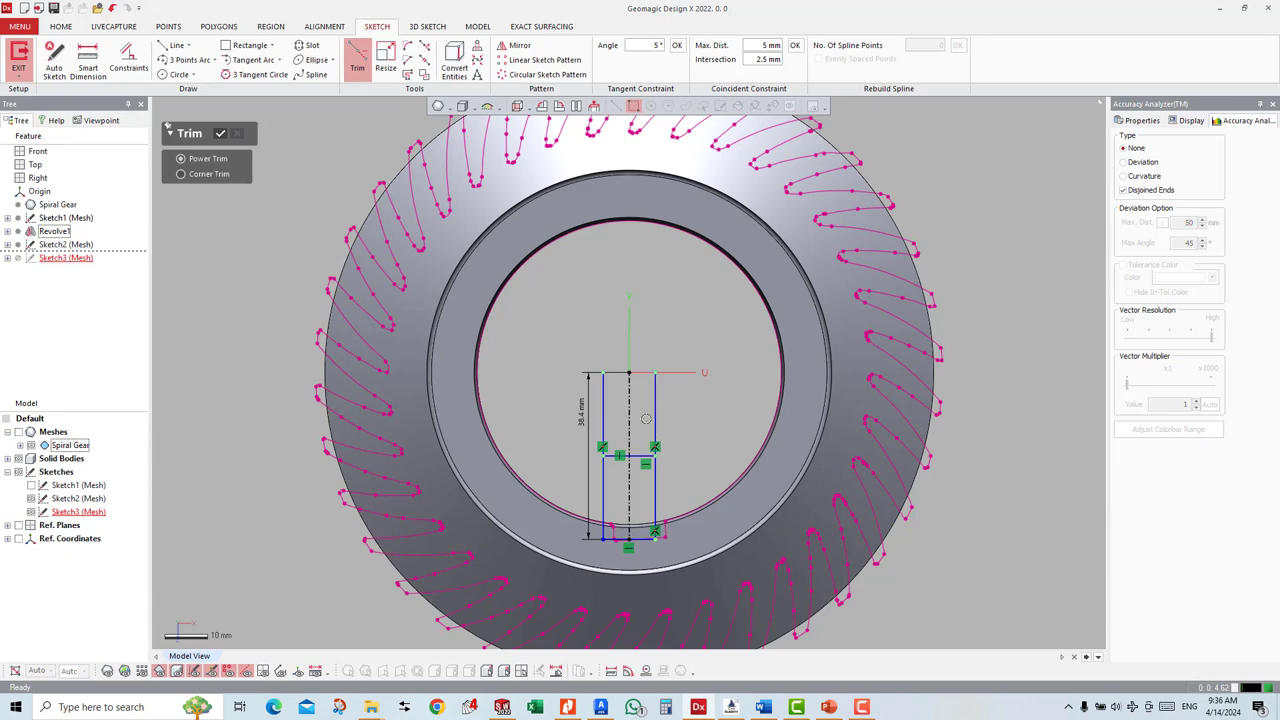
key(Escape)
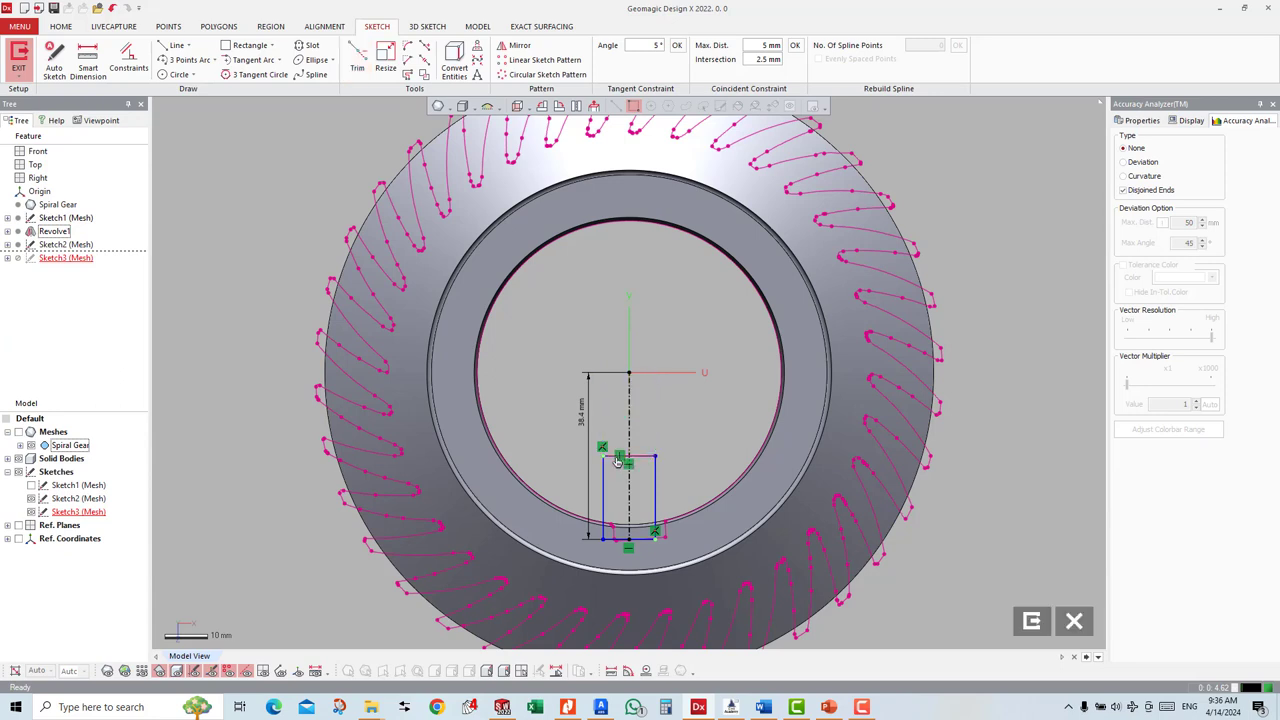
scroll(612, 430, up, 1)
key(ctrl+z)
key(ctrl+z)
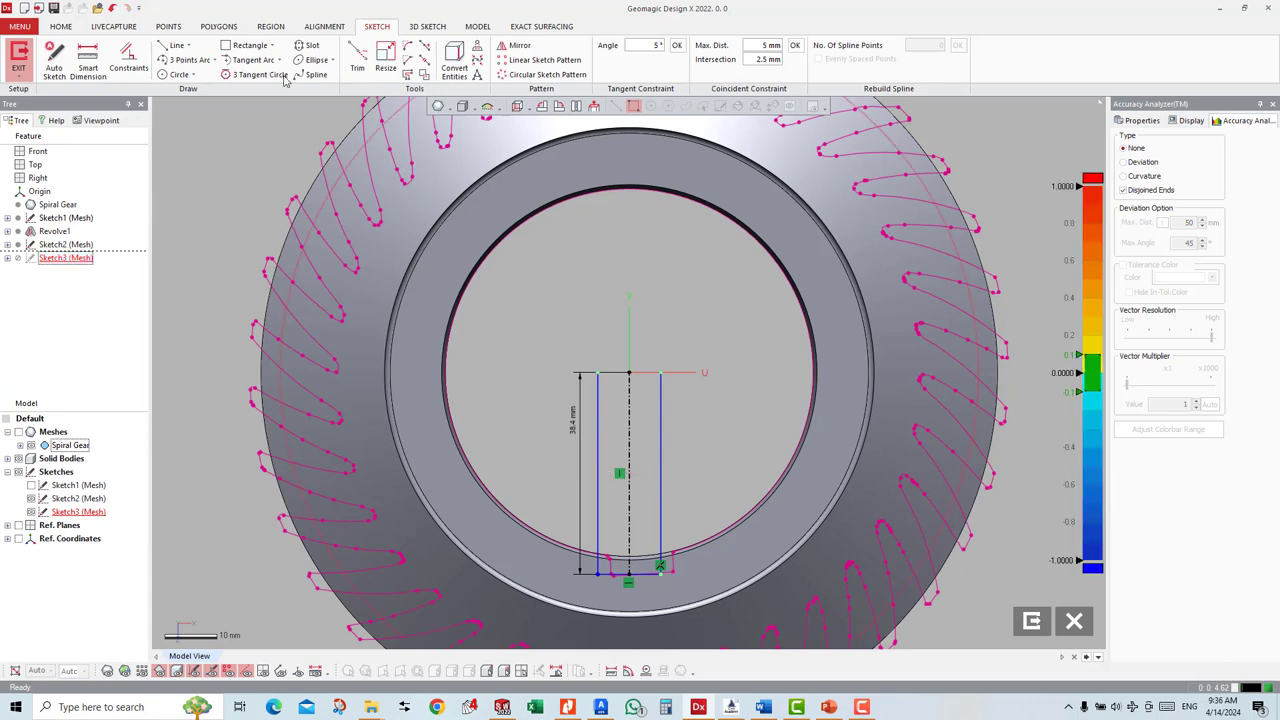
Step: Draw a cross line spanning the offset lines and trim away their excess upper parts
key(l)
click(548, 467)
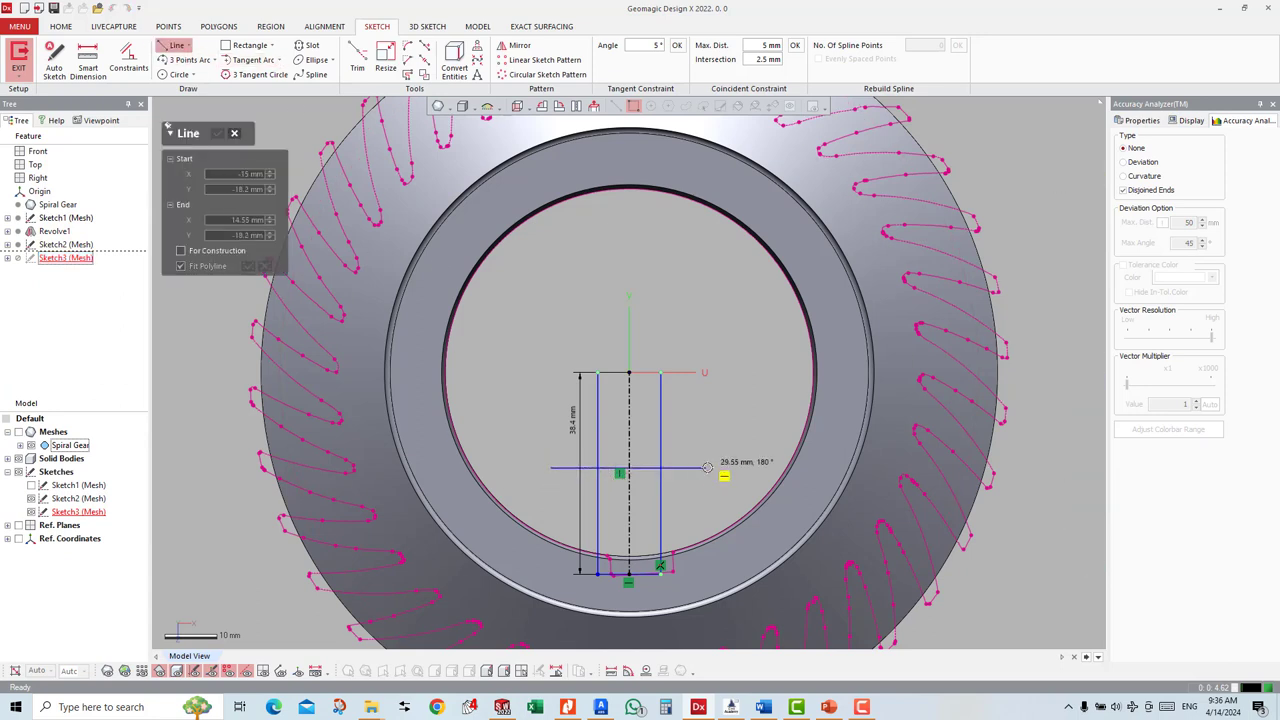
click(714, 467)
key(Escape)
click(357, 56)
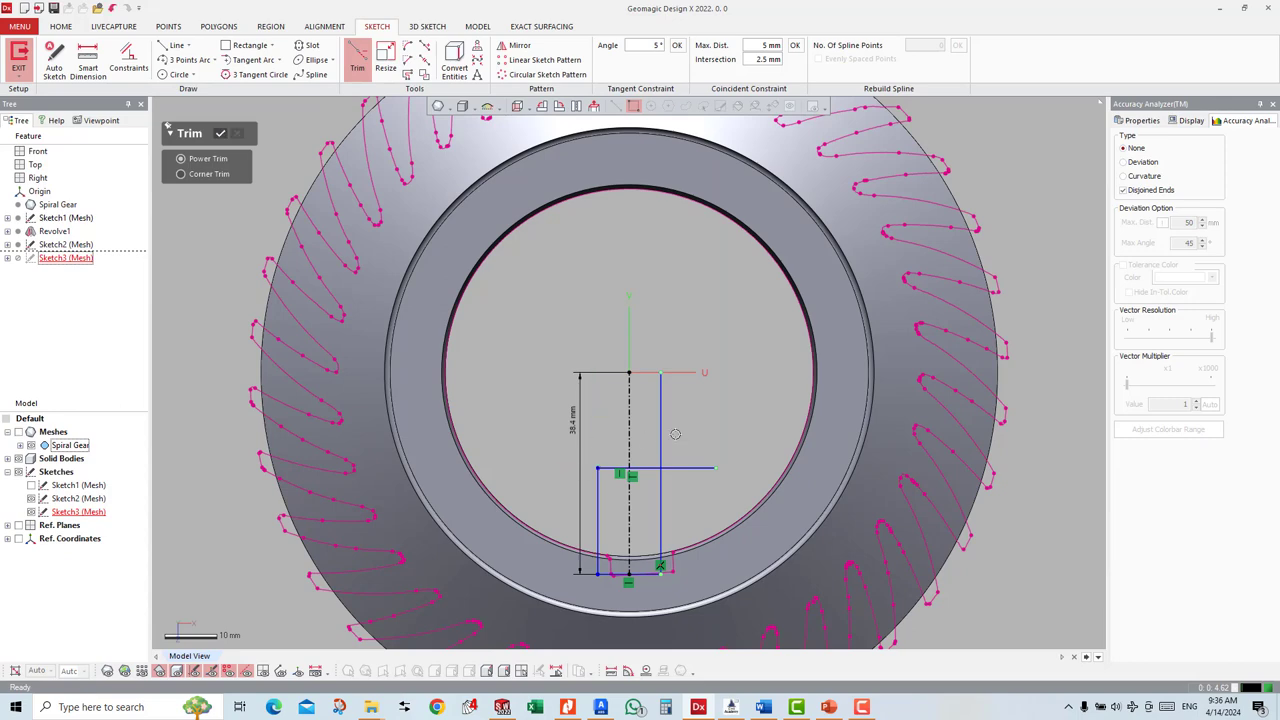
scroll(668, 560, up, 2)
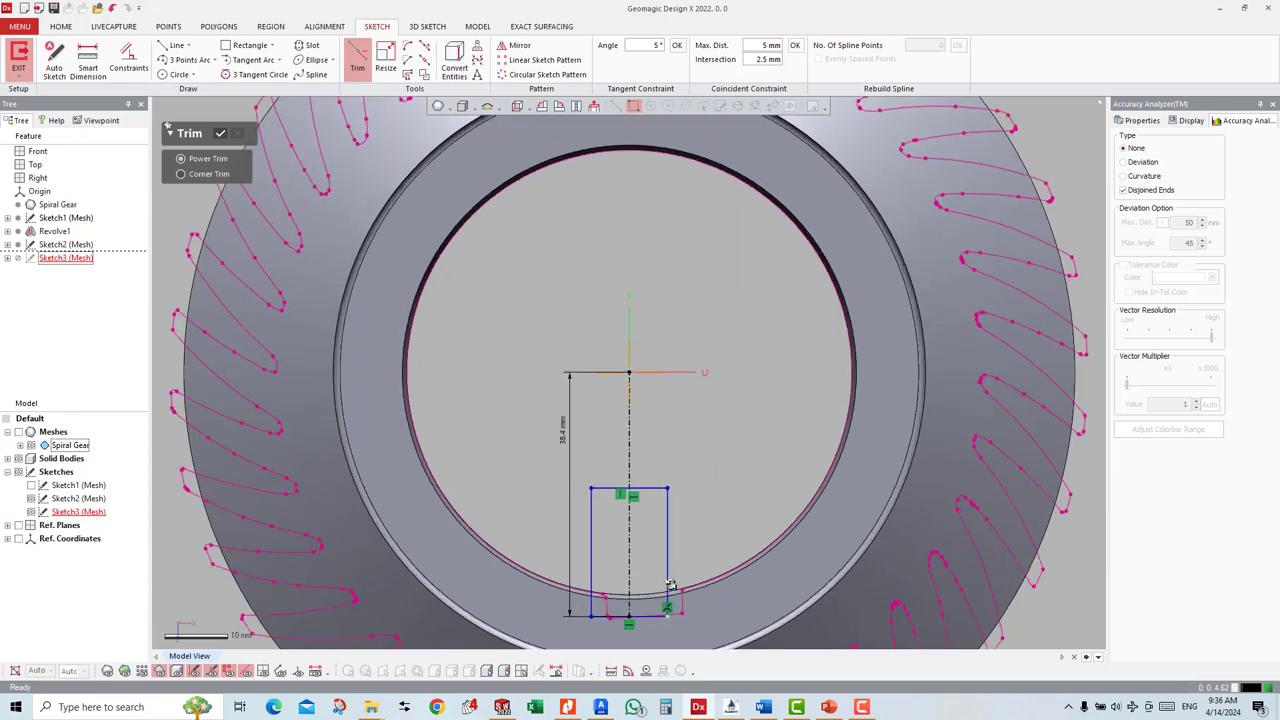
scroll(668, 560, up, 1)
scroll(672, 500, up, 2)
scroll(672, 490, up, 1)
key(Escape)
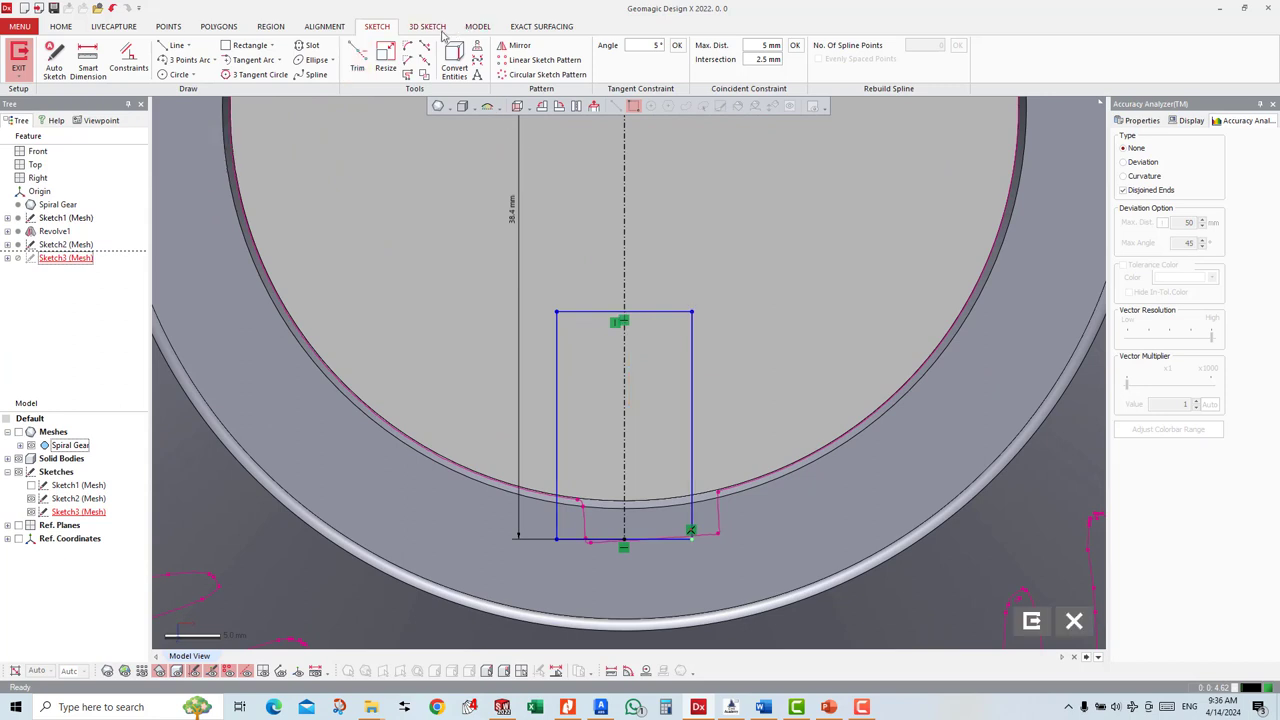
click(425, 46)
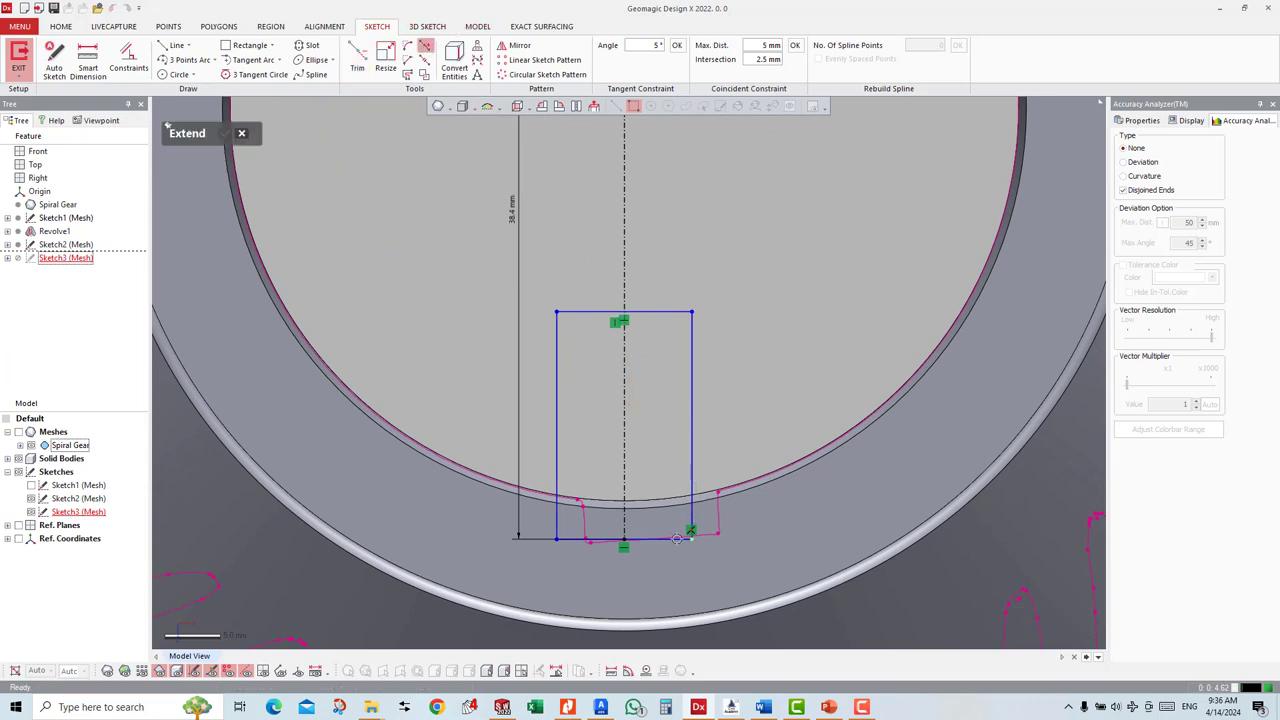
key(Escape)
Step: Draw a slanted helper line, extend the bottom line to it, and trim the excess
click(168, 47)
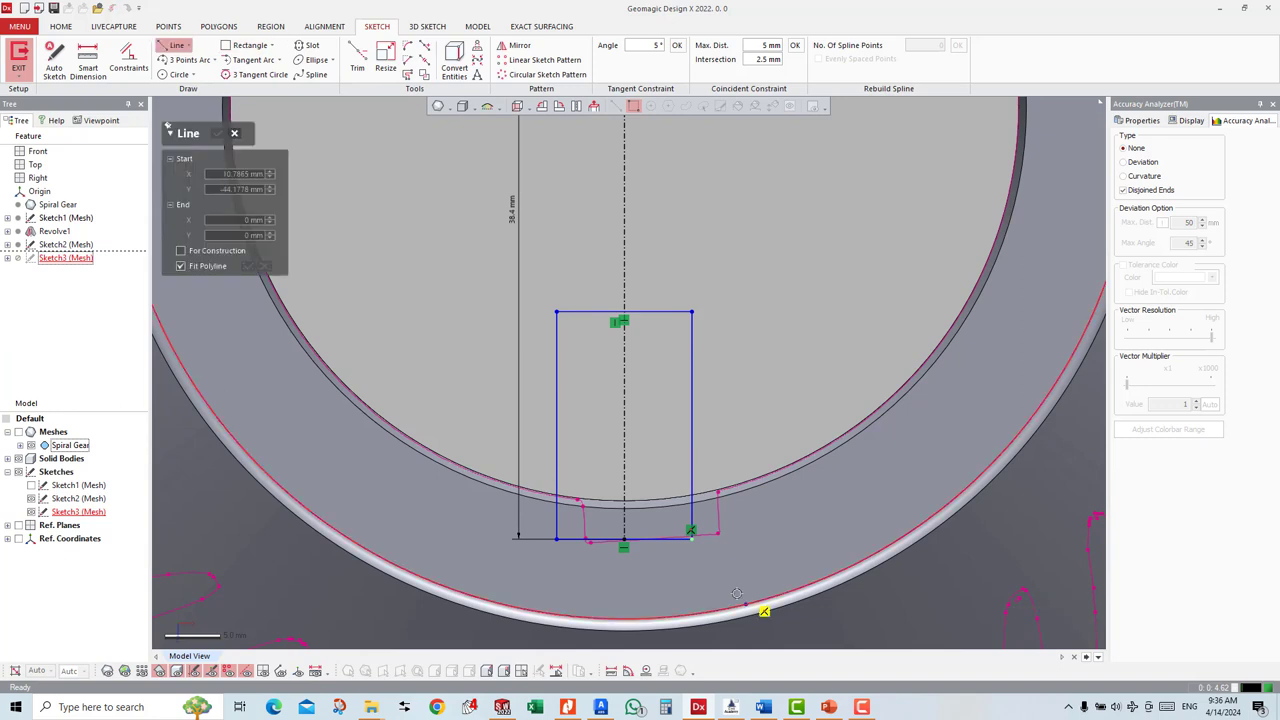
click(713, 562)
click(801, 409)
key(Escape)
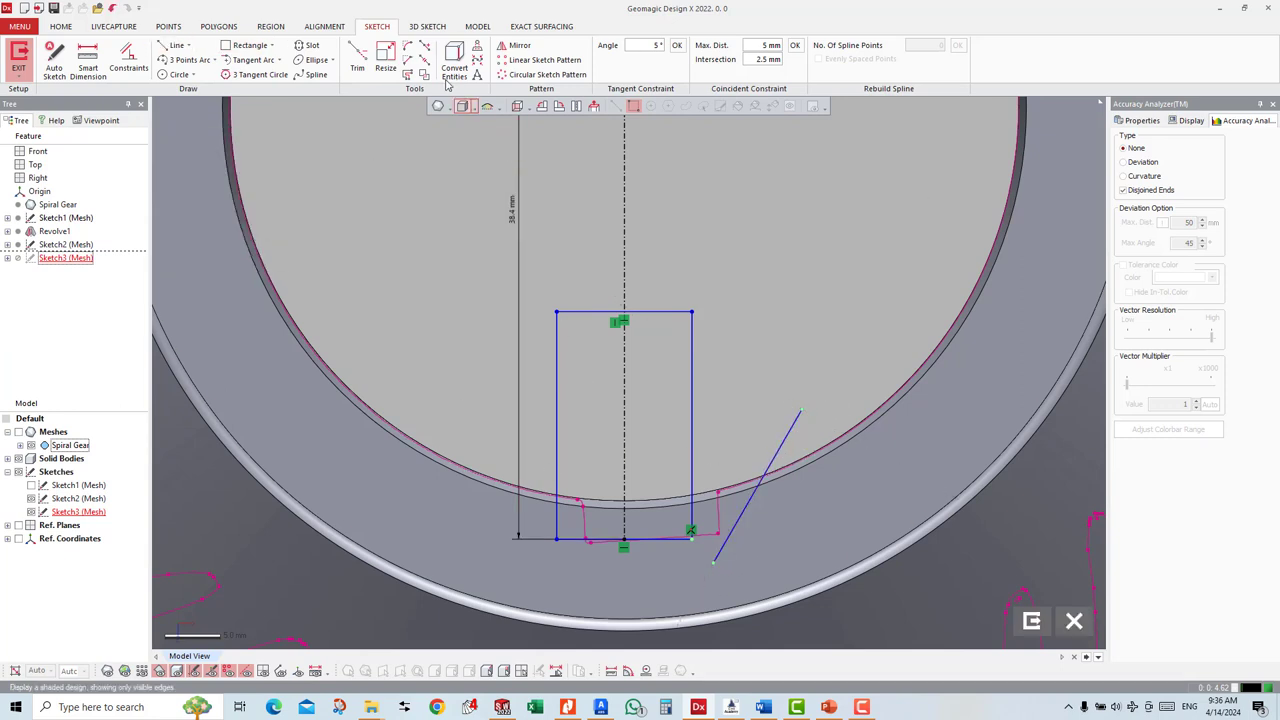
click(424, 29)
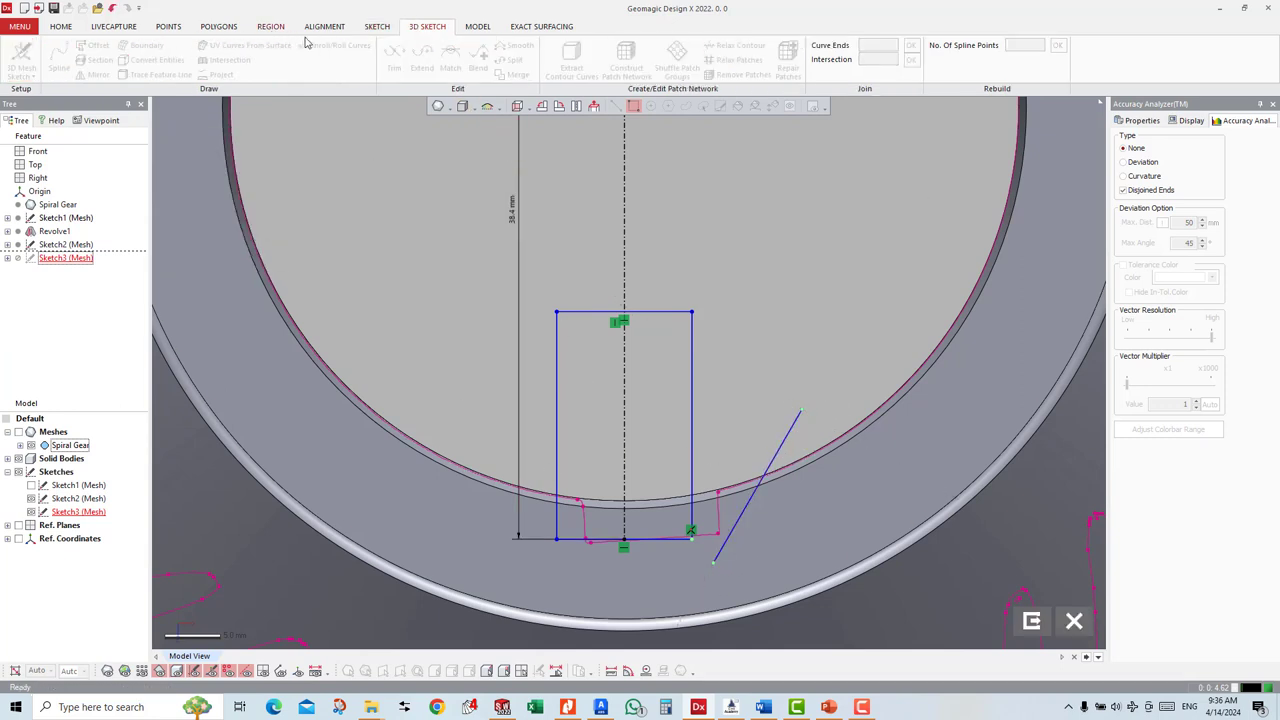
click(377, 27)
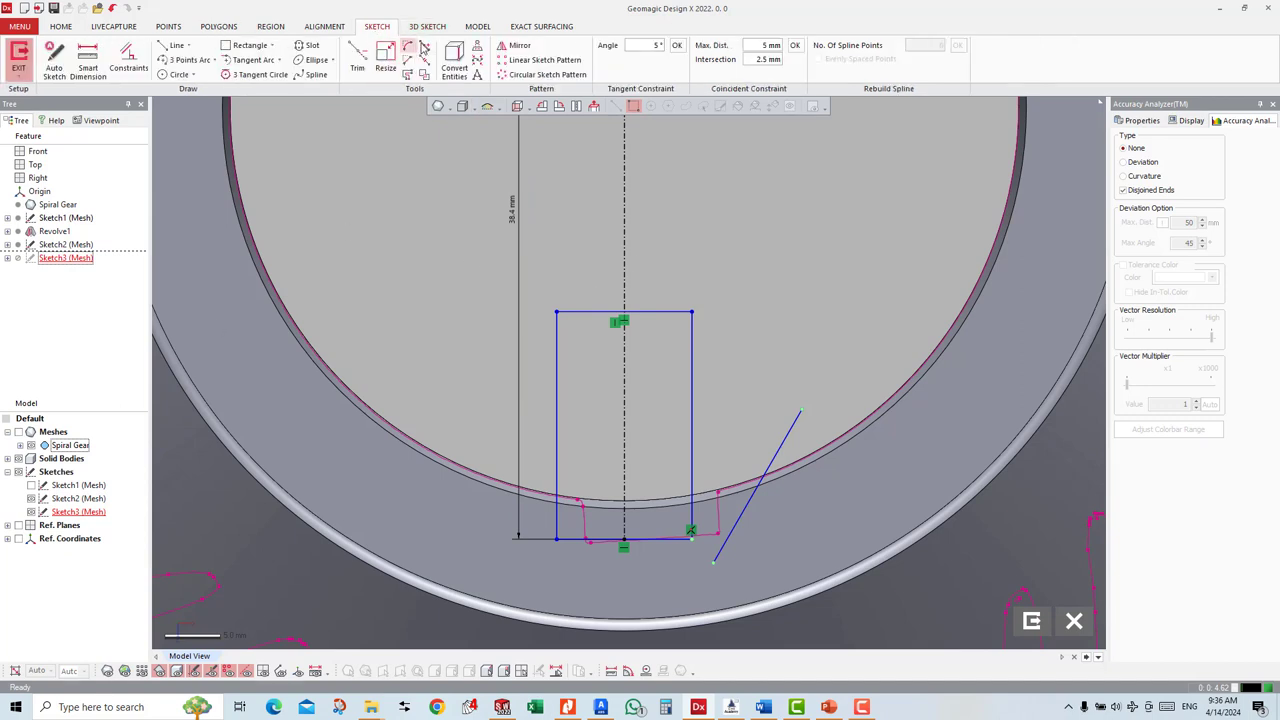
click(425, 47)
click(679, 539)
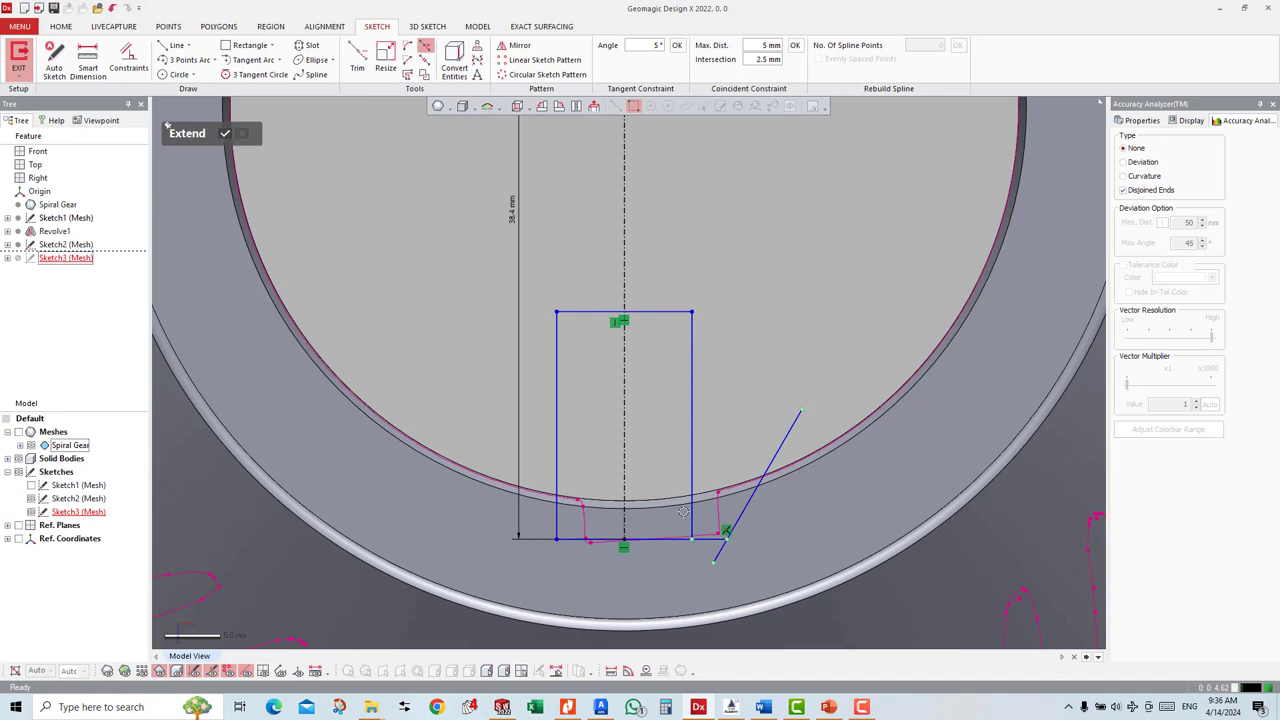
key(Return)
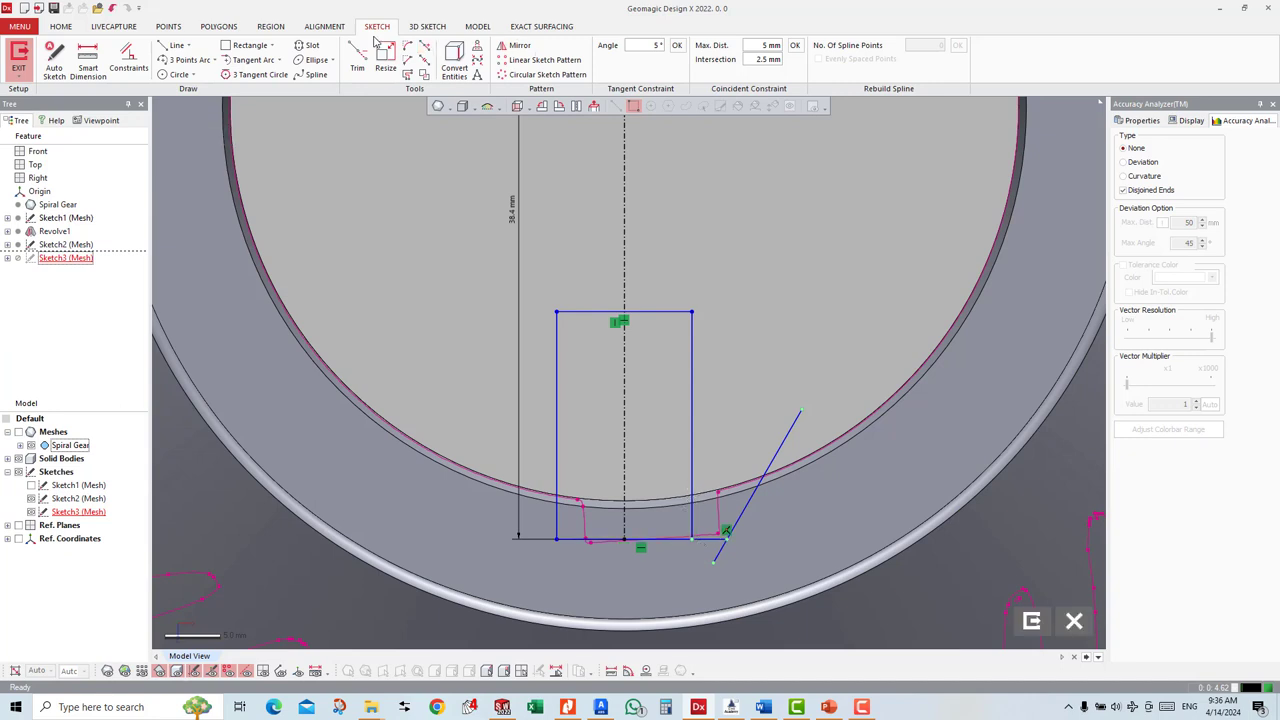
key(t)
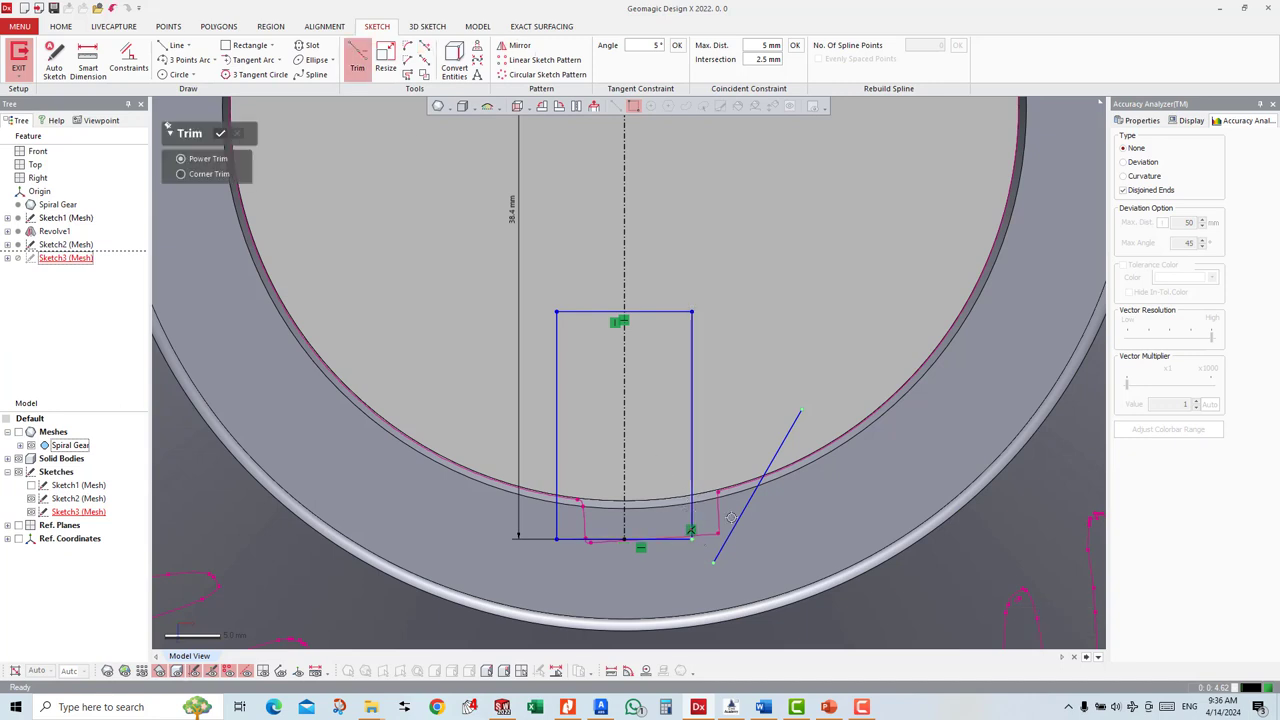
key(Return)
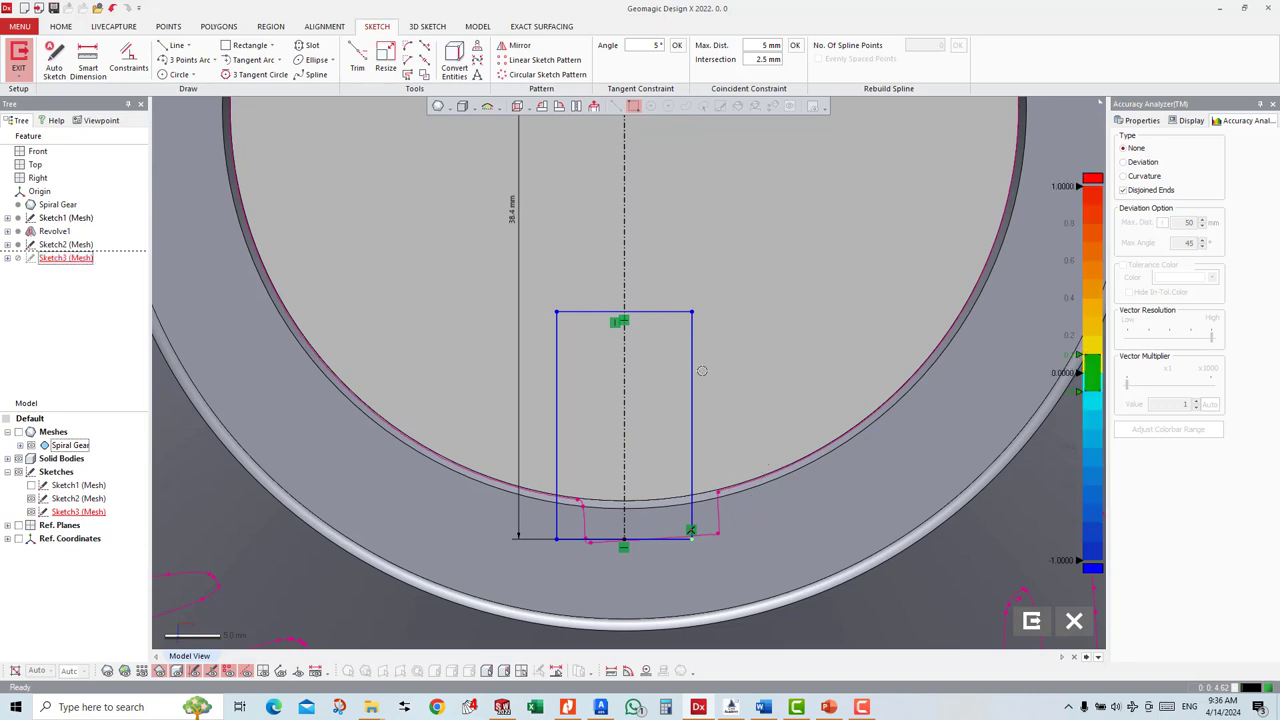
Step: Apply the Vertical constraint to the rectangle's right and left sides
right_click(690, 346)
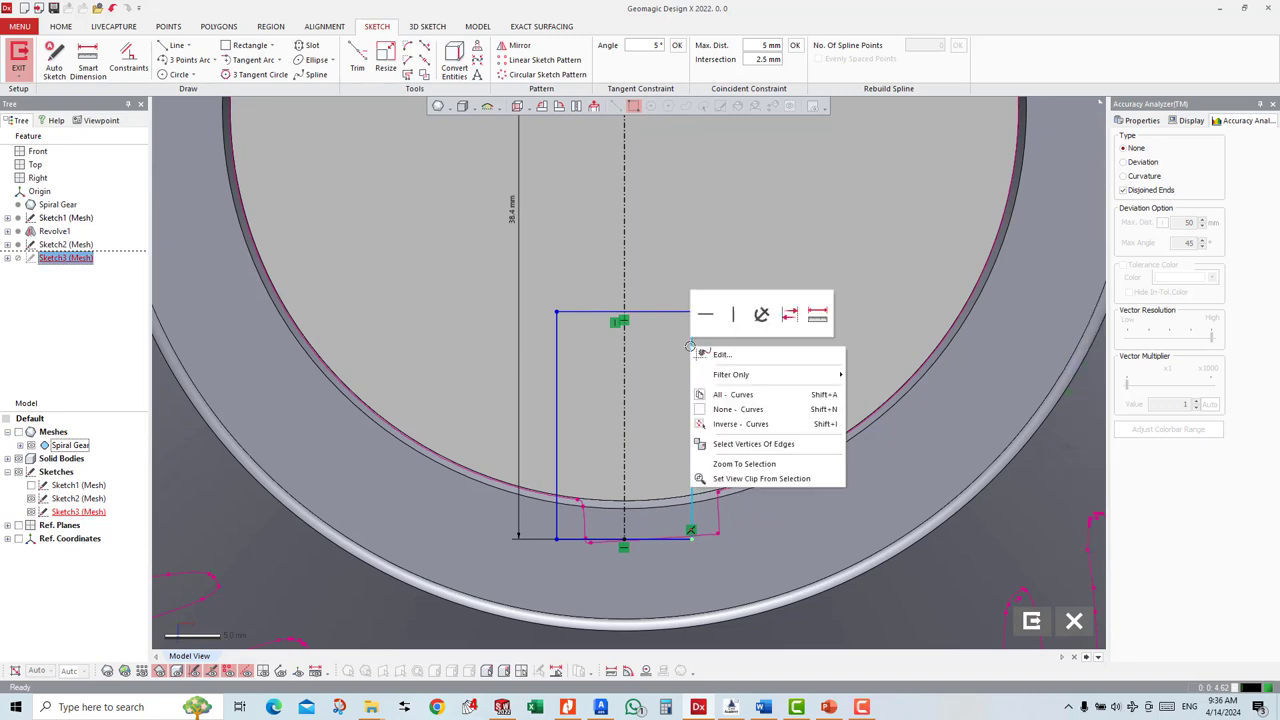
click(733, 314)
right_click(558, 349)
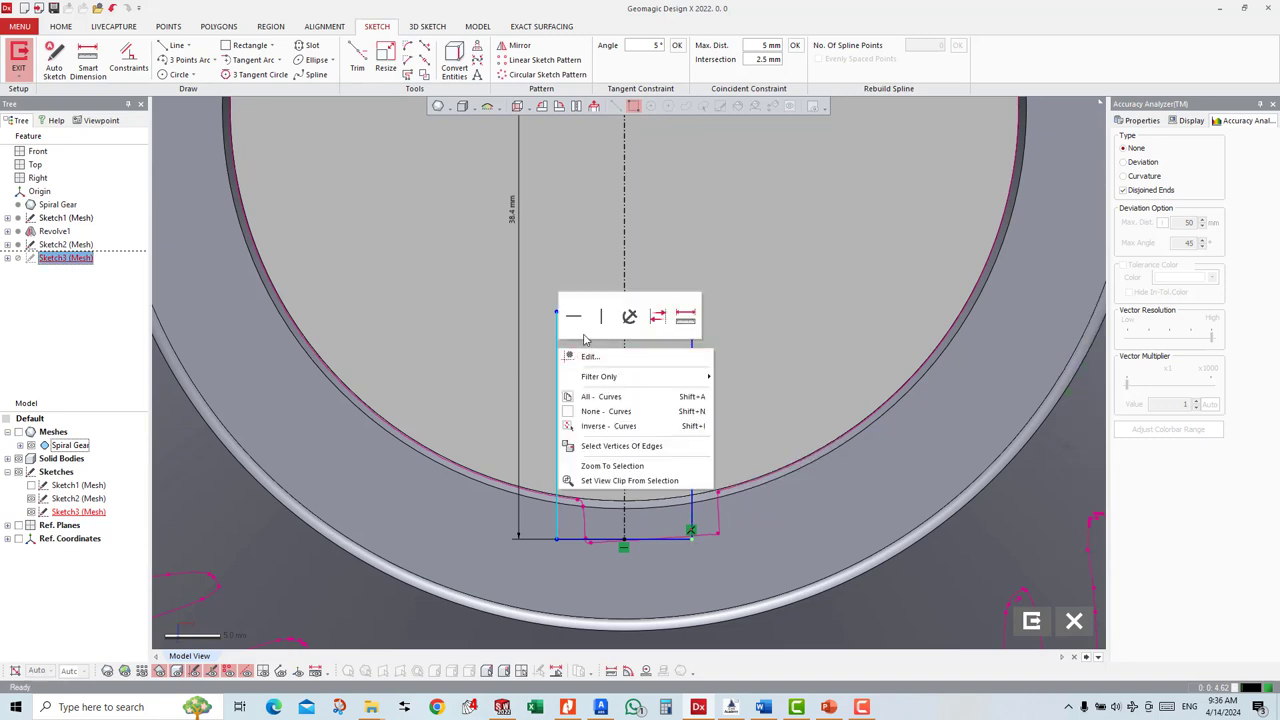
click(599, 318)
scroll(634, 357, down, 3)
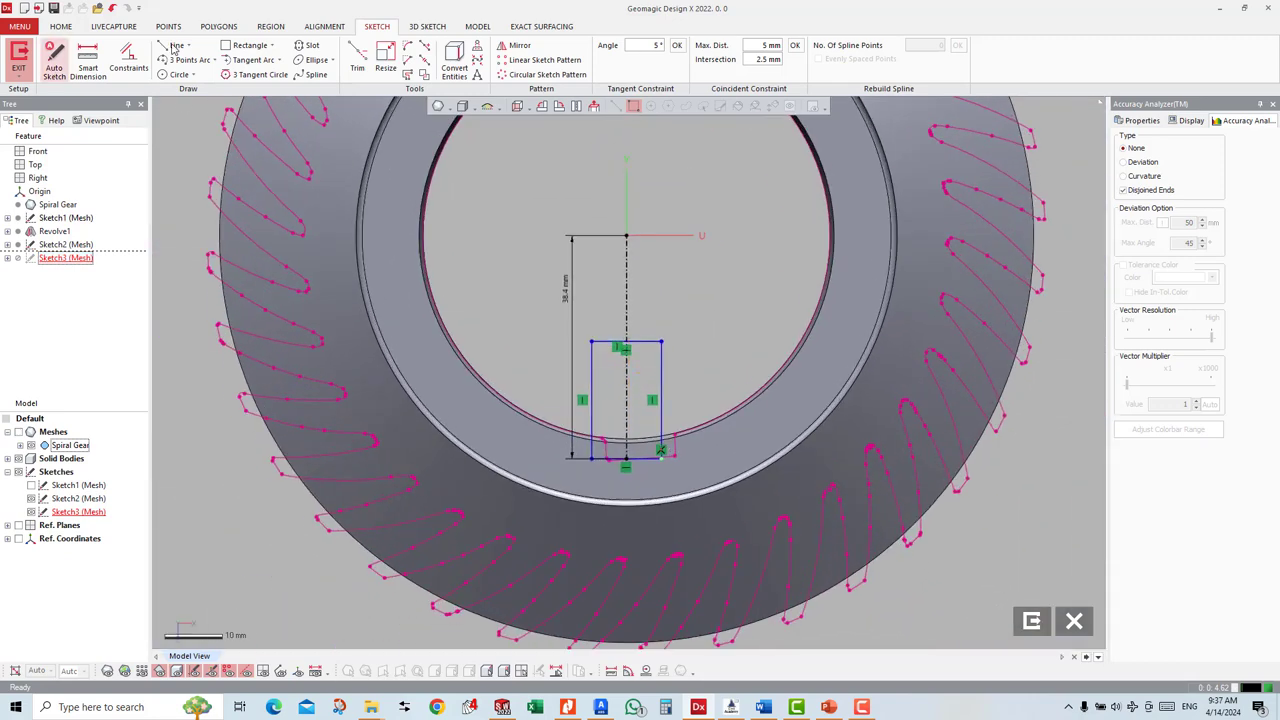
Step: Exit the keyway sketch and return to the model tools
click(477, 27)
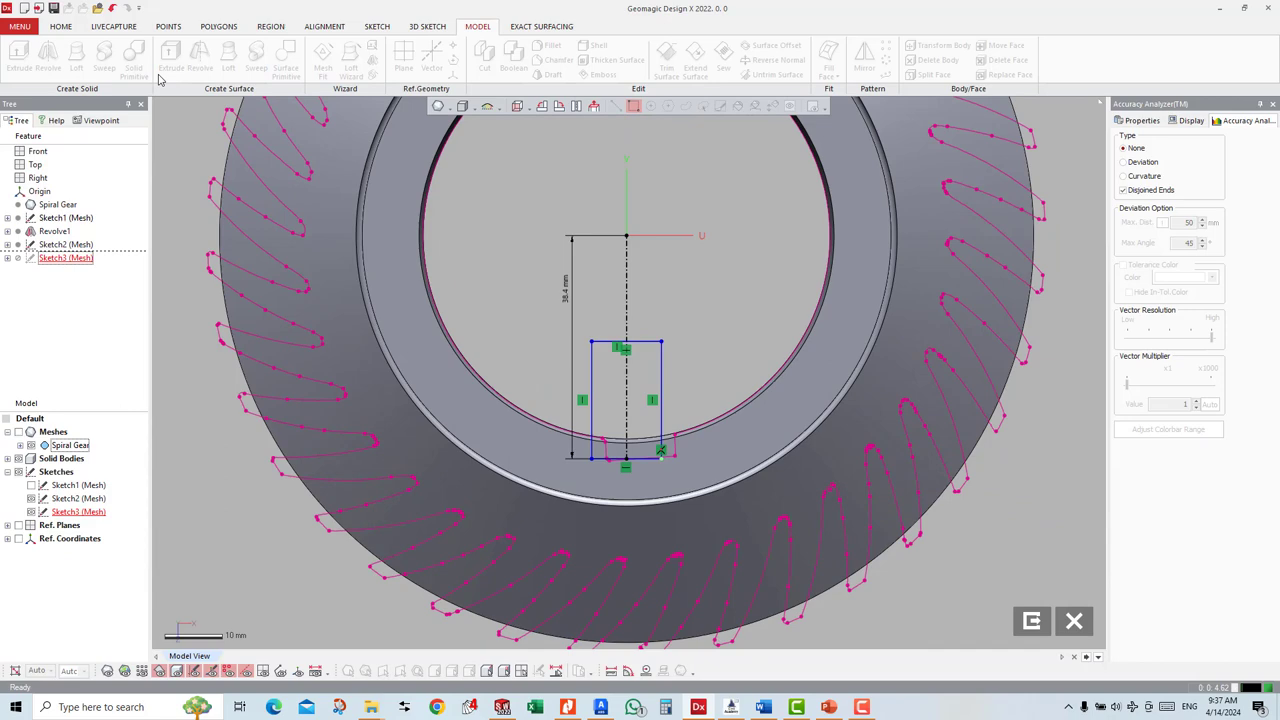
click(60, 27)
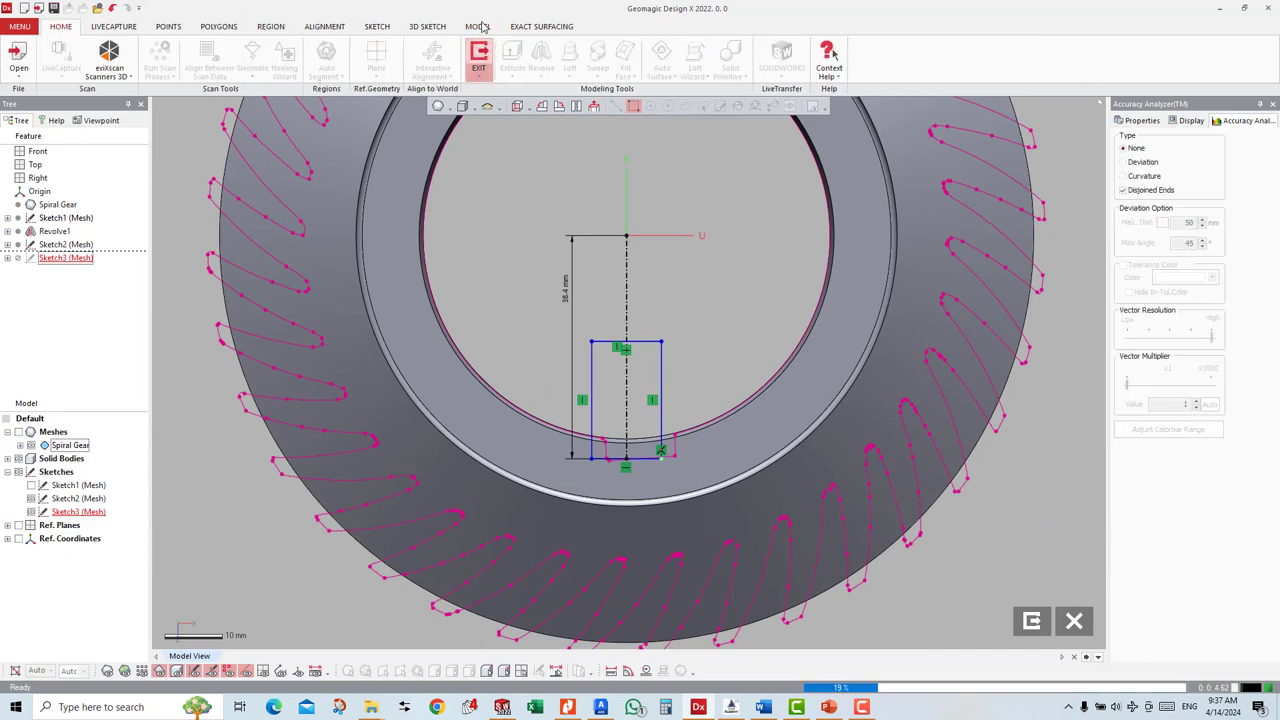
click(479, 57)
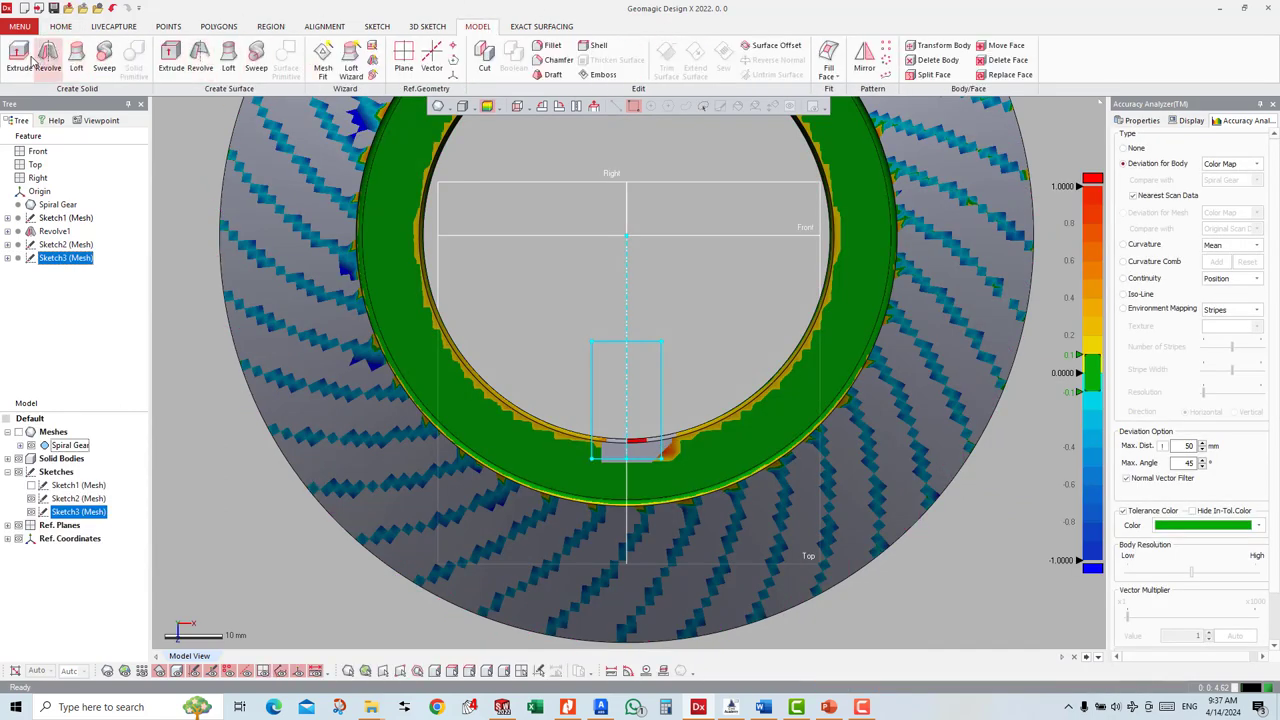
Step: Extrude the keyway rectangle as a Cut, -69 mm deep into the ring
click(19, 57)
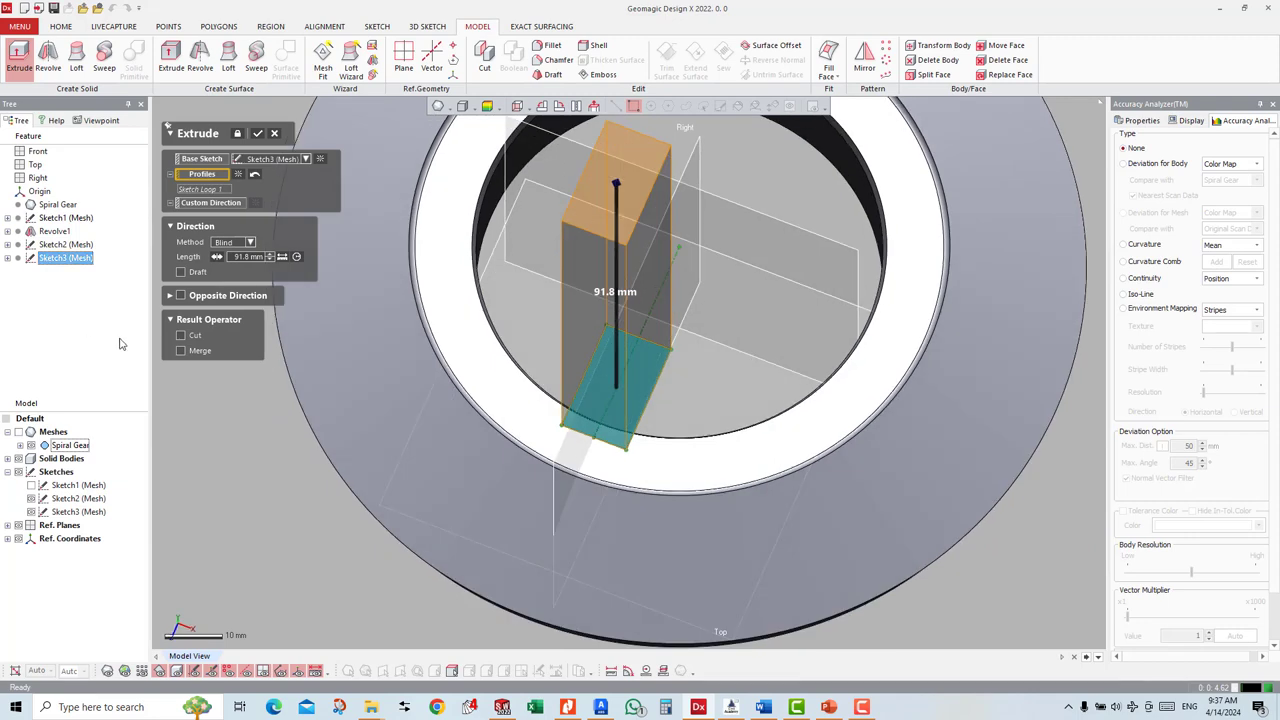
click(180, 336)
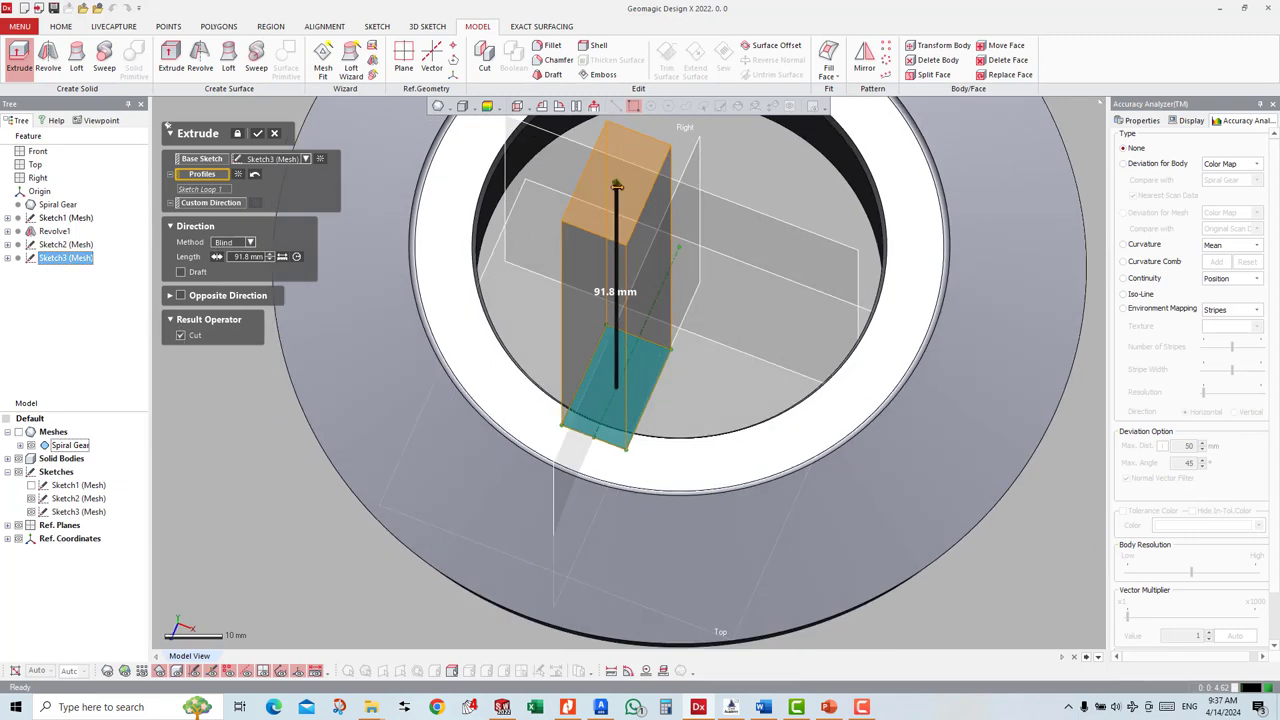
drag(617, 186, 612, 520)
right_drag(612, 520, 697, 188)
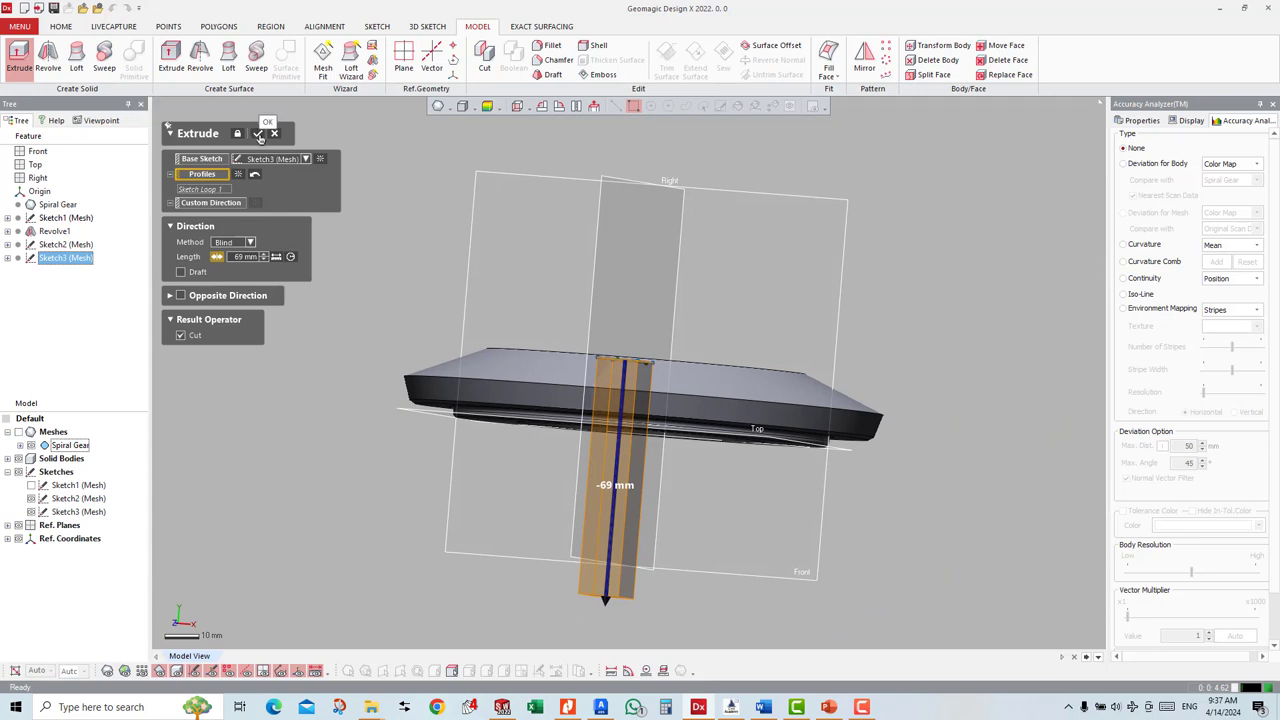
click(242, 243)
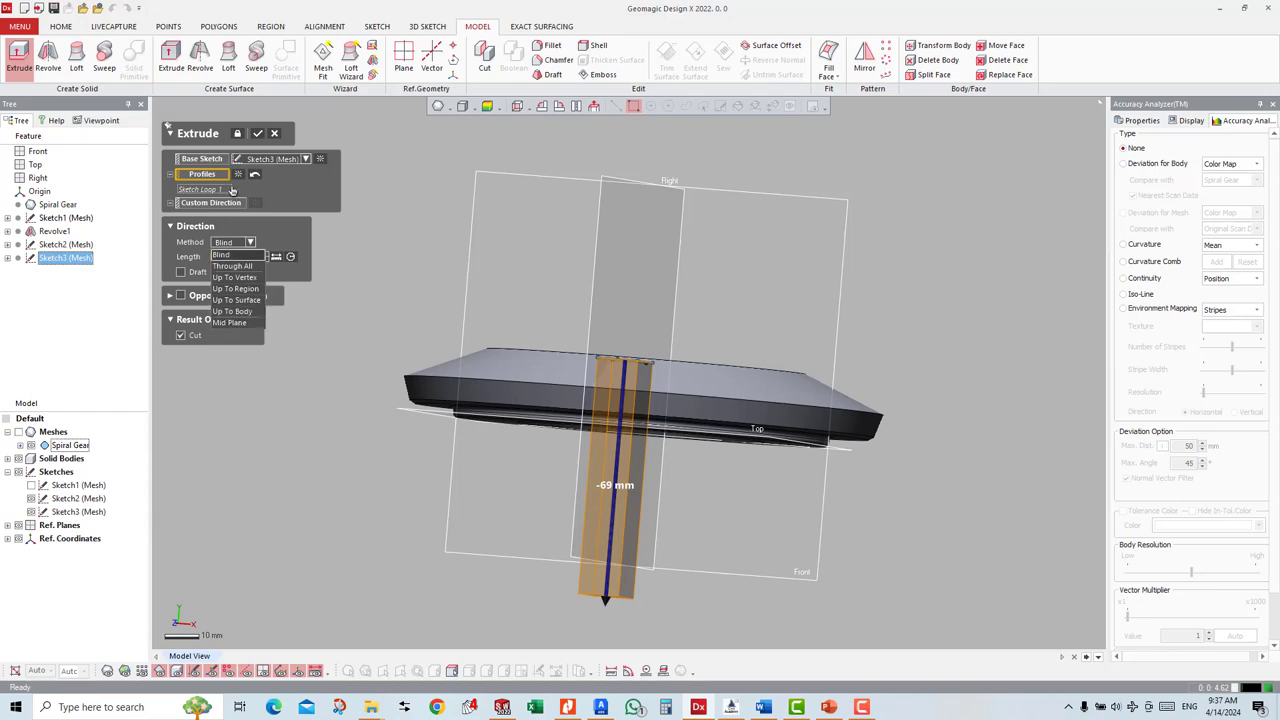
click(257, 135)
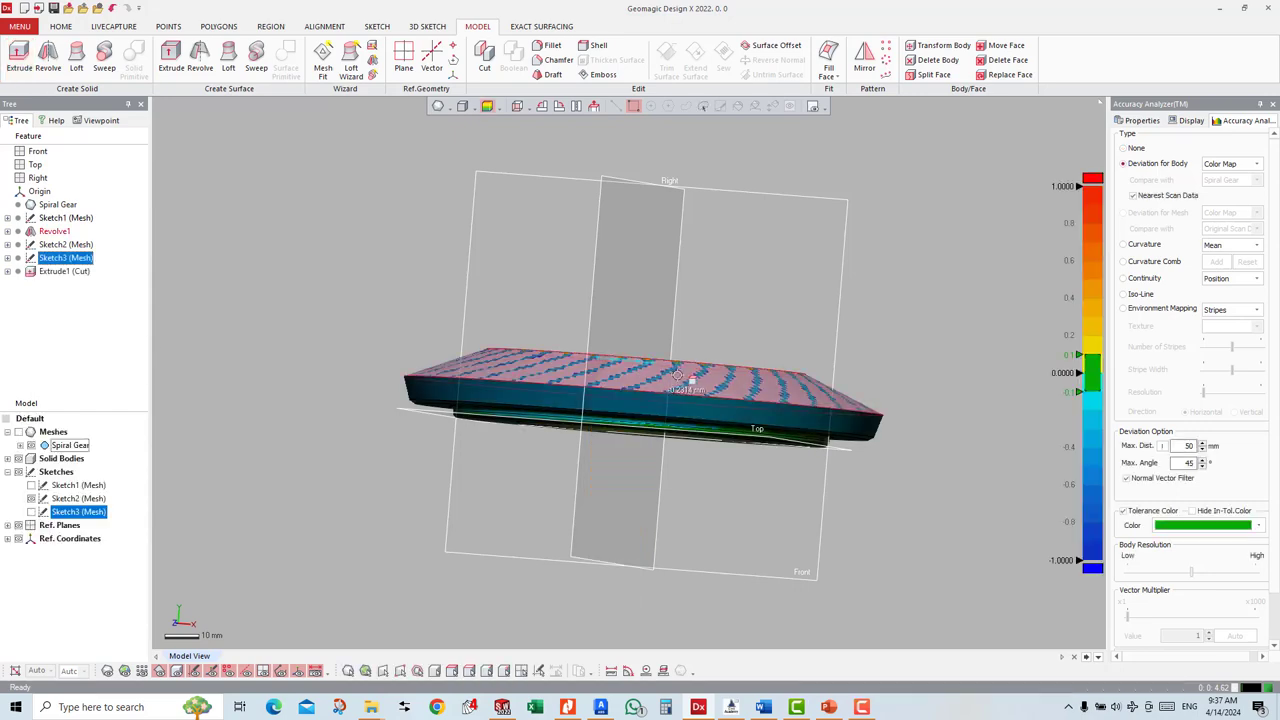
mouse_move(480, 340)
right_down()
mouse_move(498, 511)
mouse_move(623, 403)
mouse_move(673, 289)
mouse_move(688, 443)
mouse_move(631, 417)
right_up()
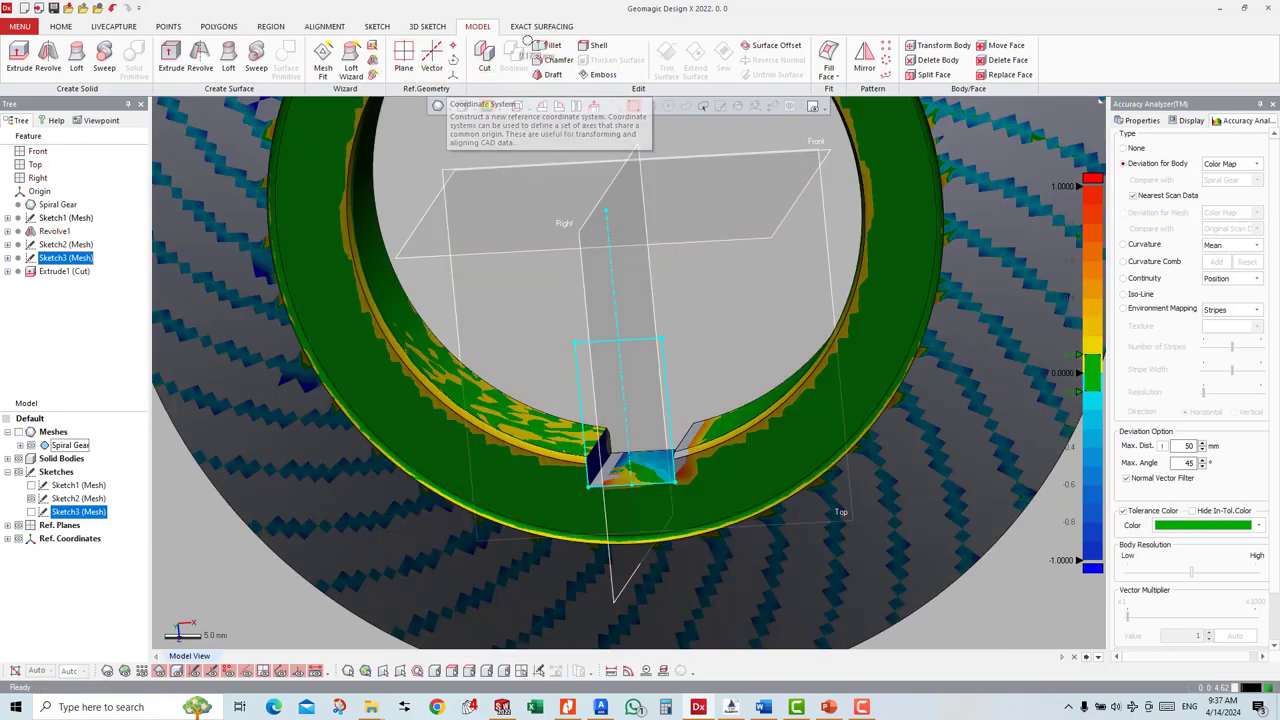
Step: Chamfer two keyway notch edges using Angle And Distance at 0.5 mm and 45°
click(555, 61)
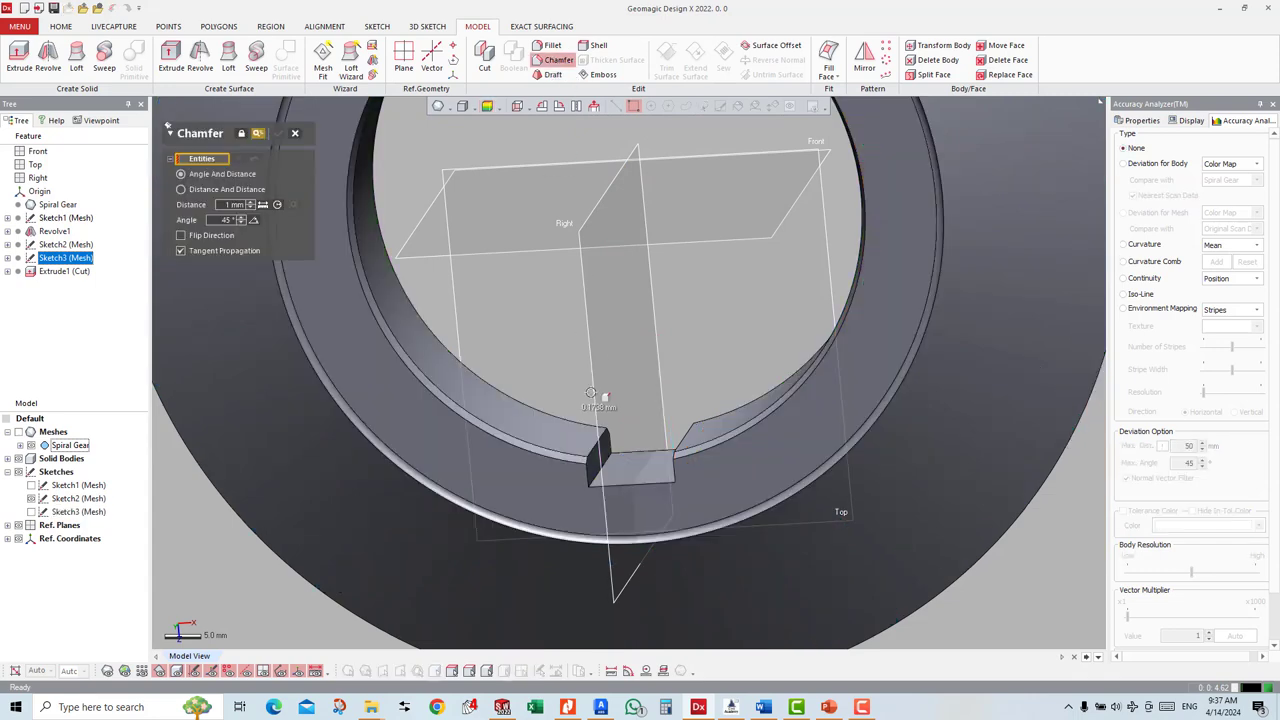
click(400, 258)
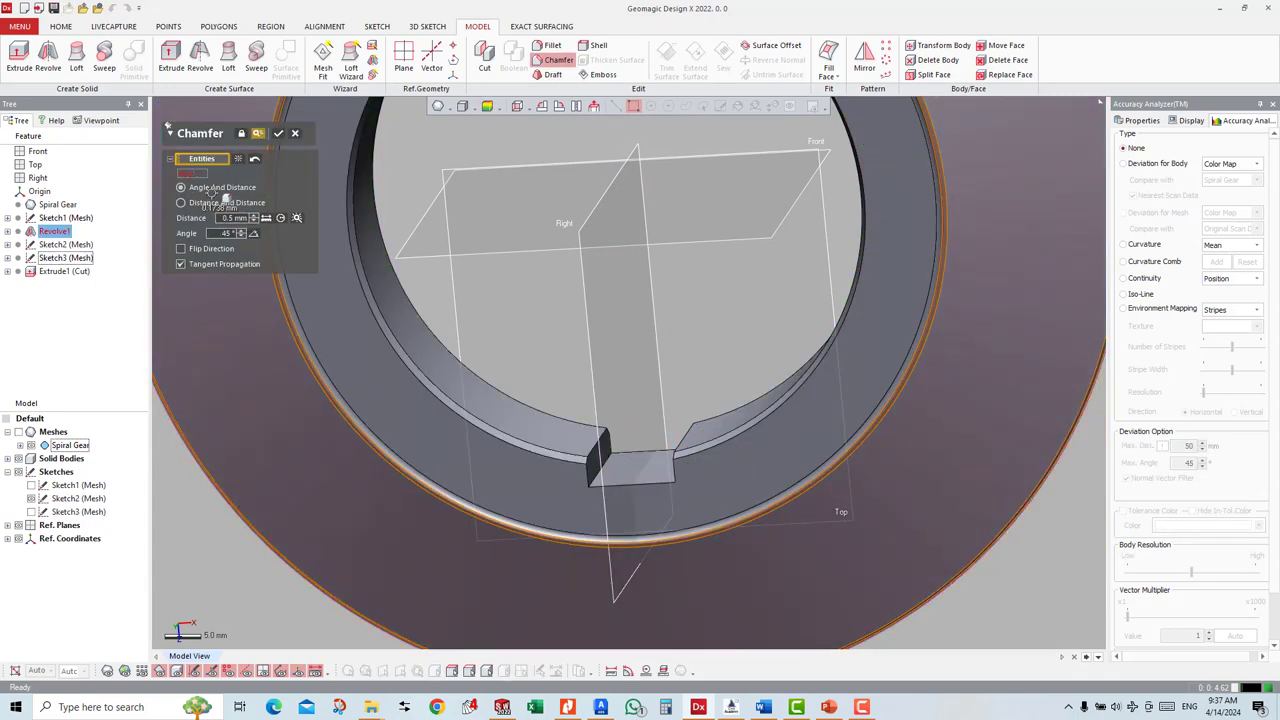
click(250, 203)
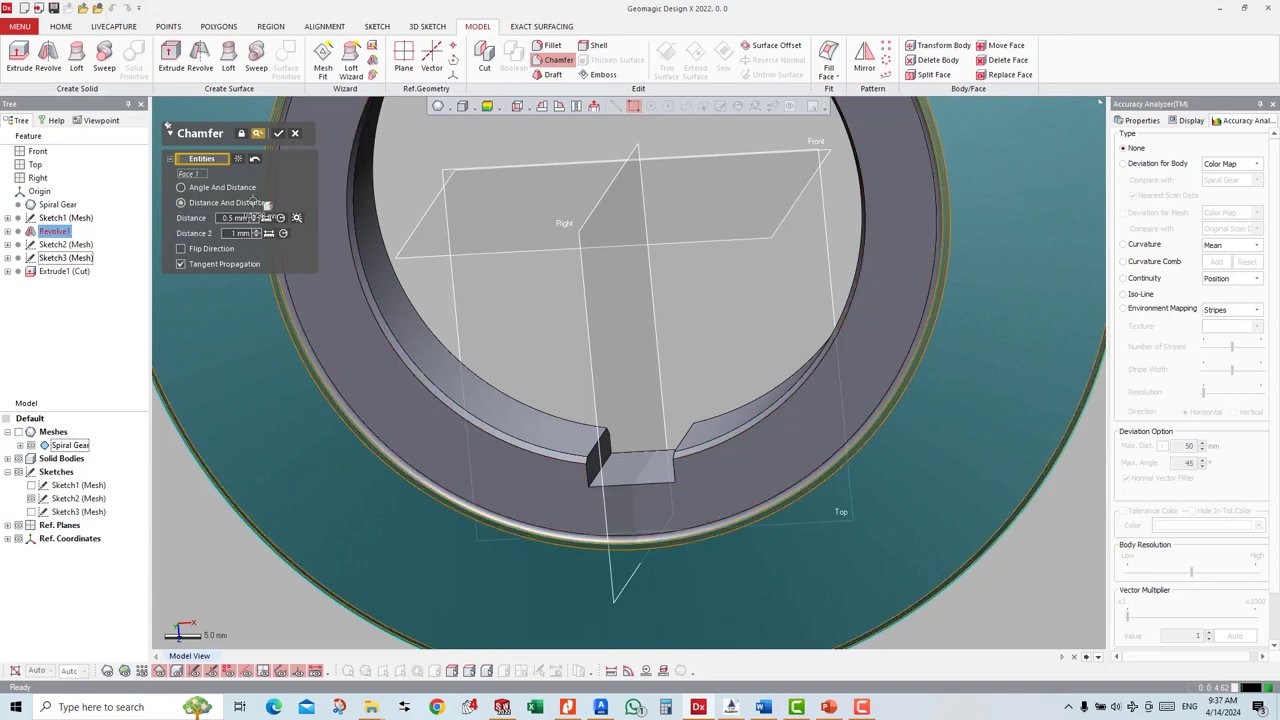
click(194, 187)
click(598, 442)
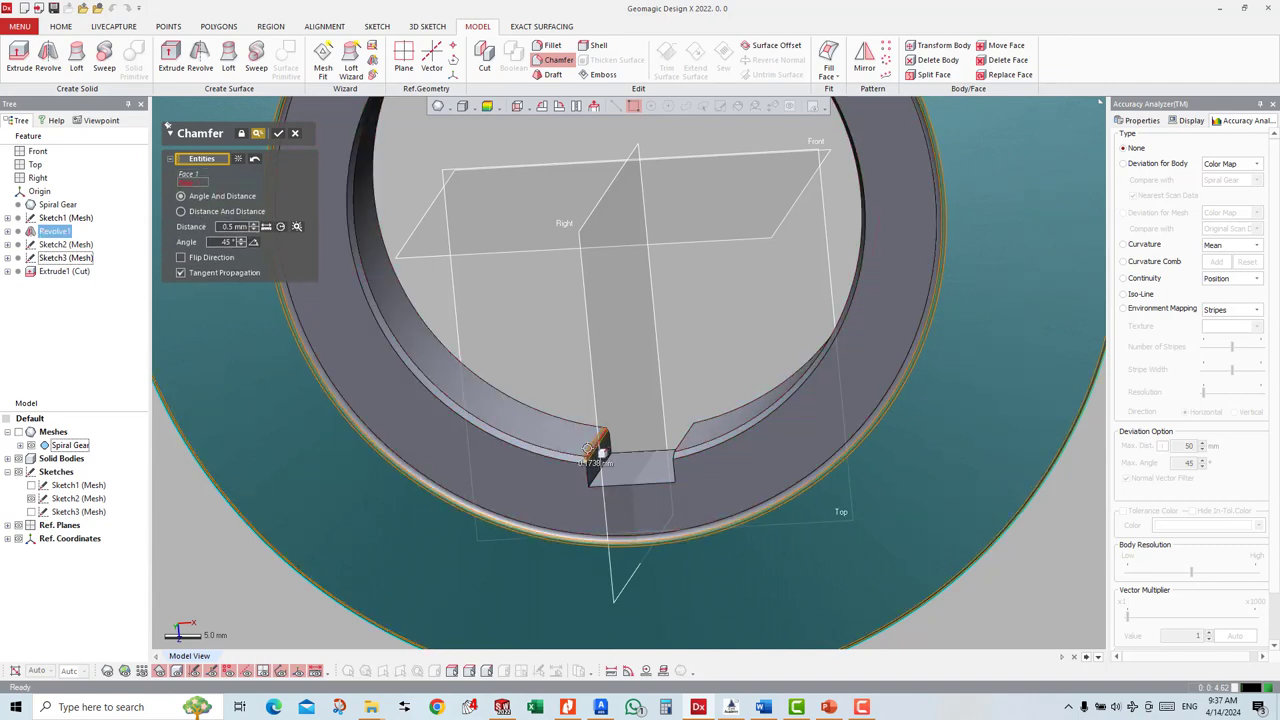
click(680, 441)
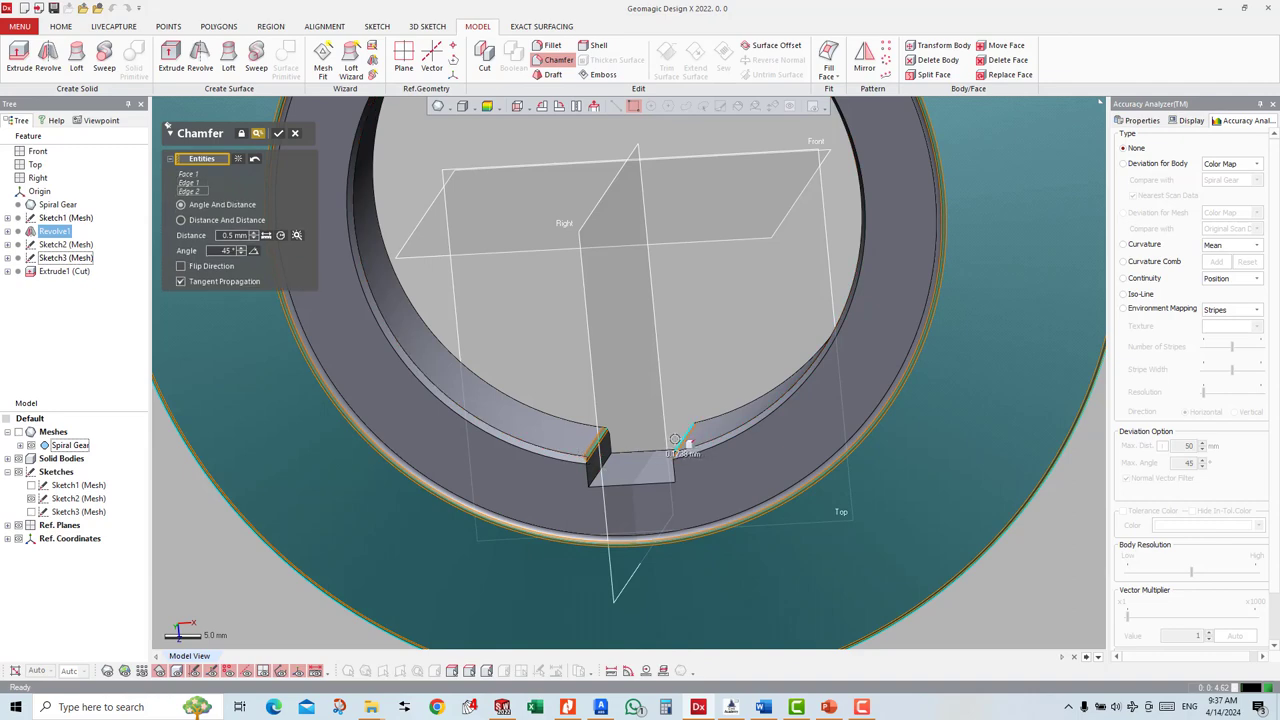
right_drag(686, 443, 675, 396)
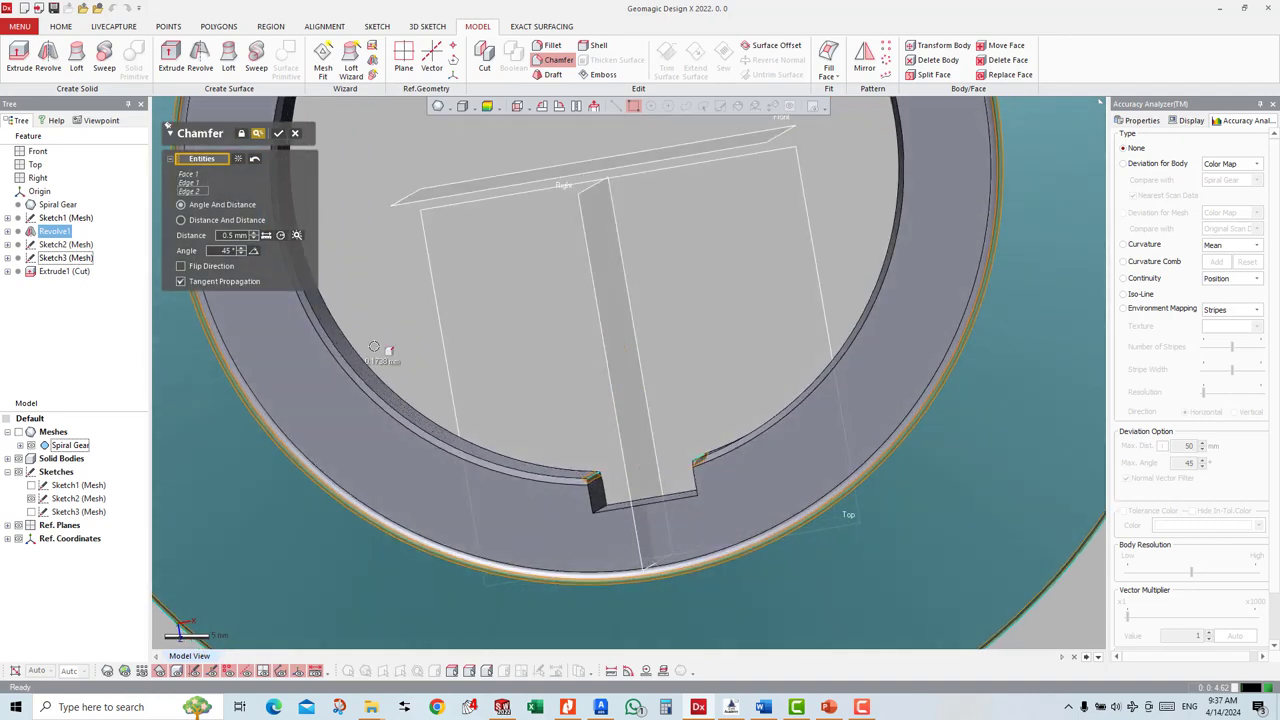
click(278, 133)
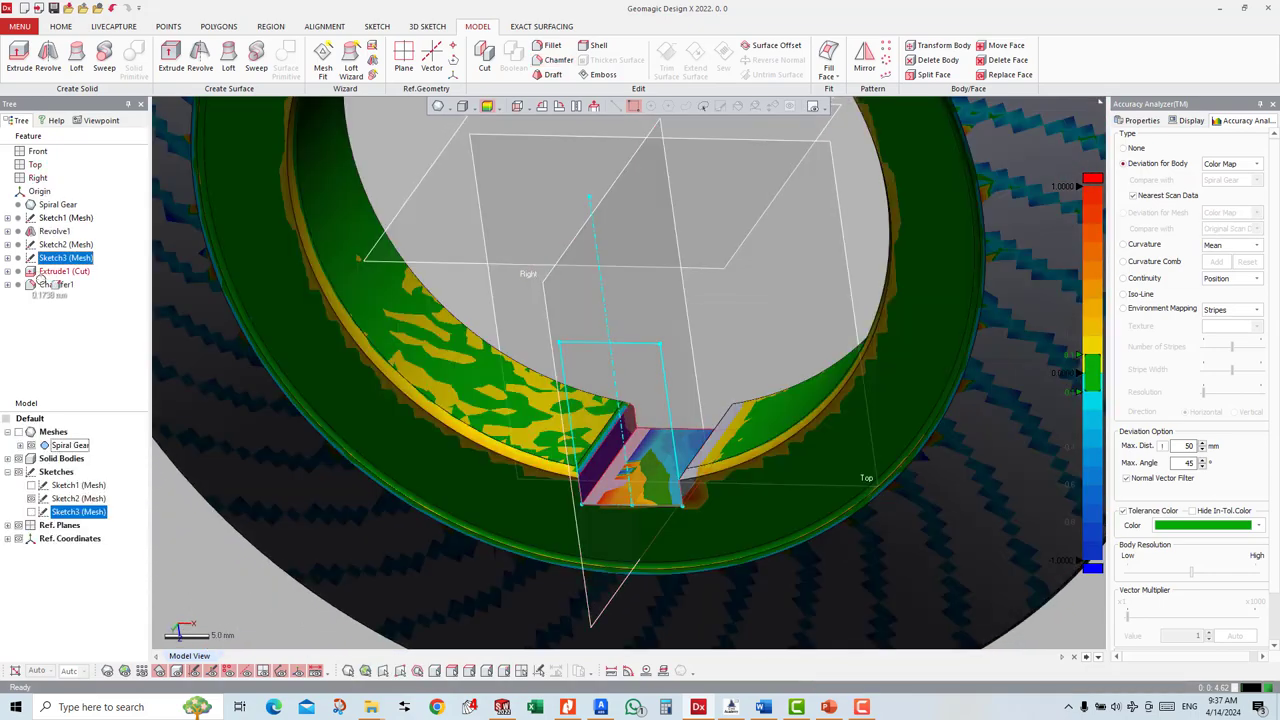
Step: Edit Chamfer1 to add the notch's third and fourth edges, Edge 3 and Edge 4
right_click(50, 284)
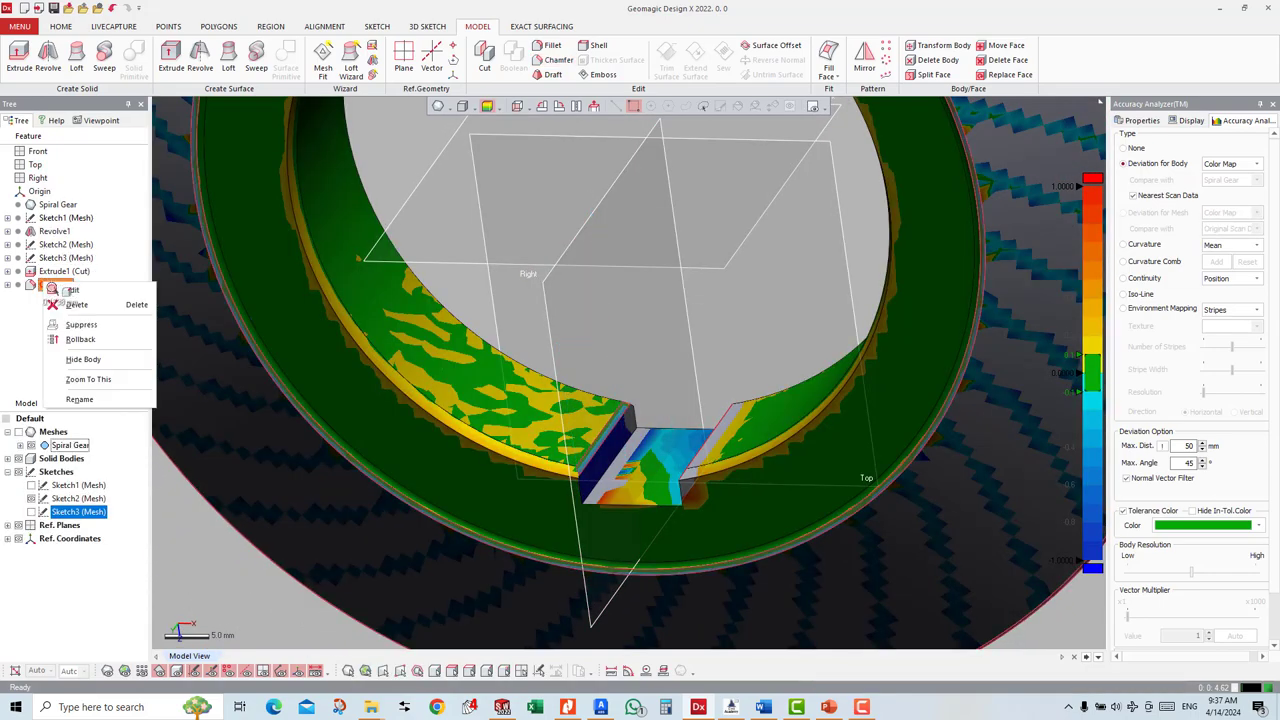
click(75, 298)
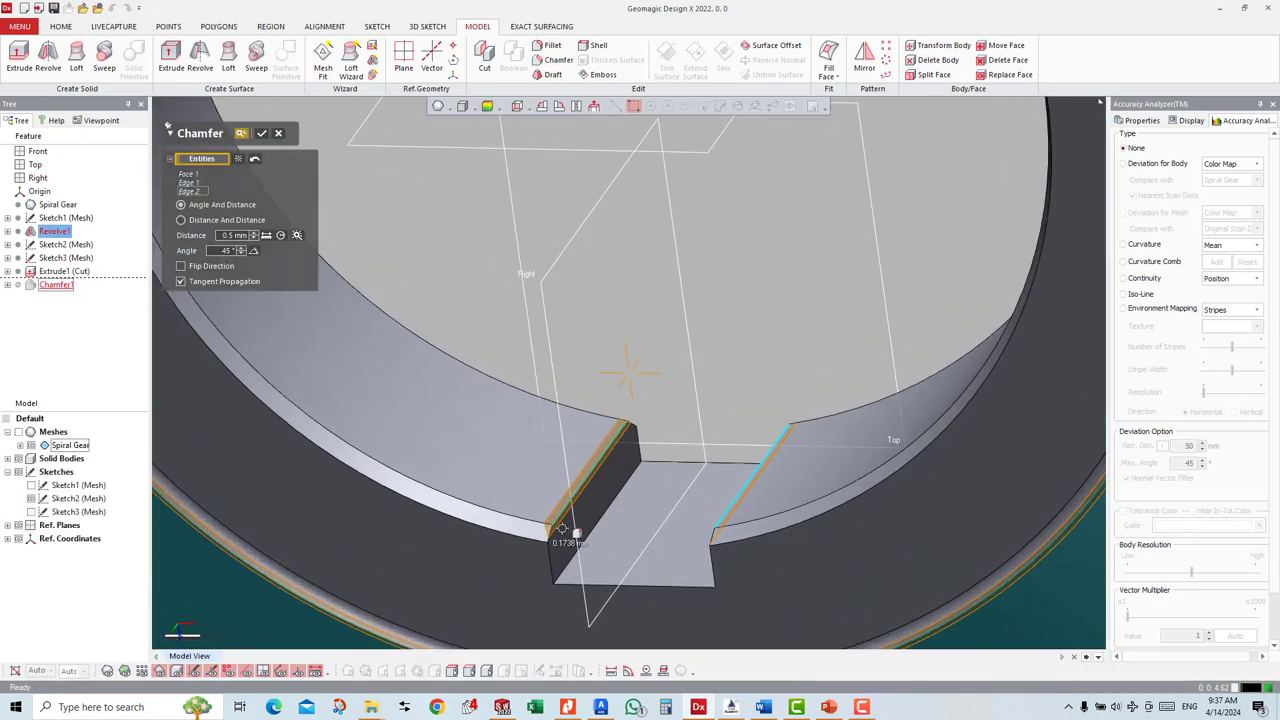
click(565, 534)
right_drag(887, 500, 786, 480)
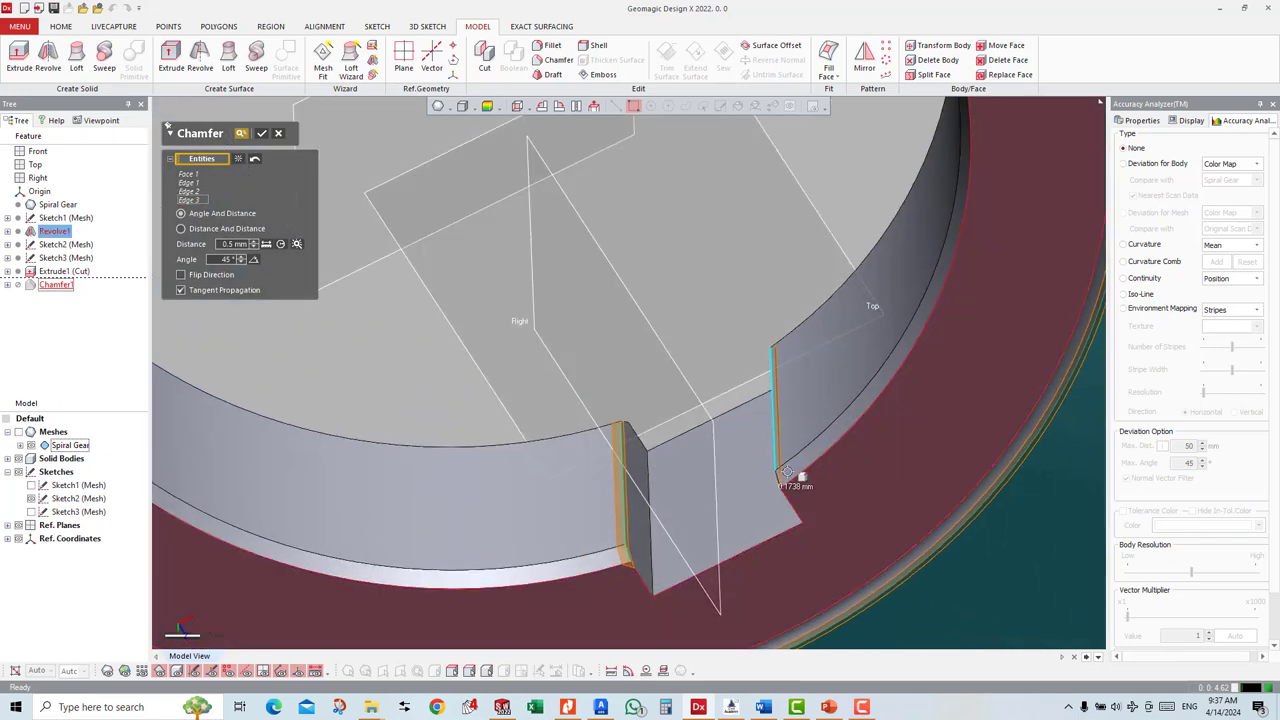
click(780, 484)
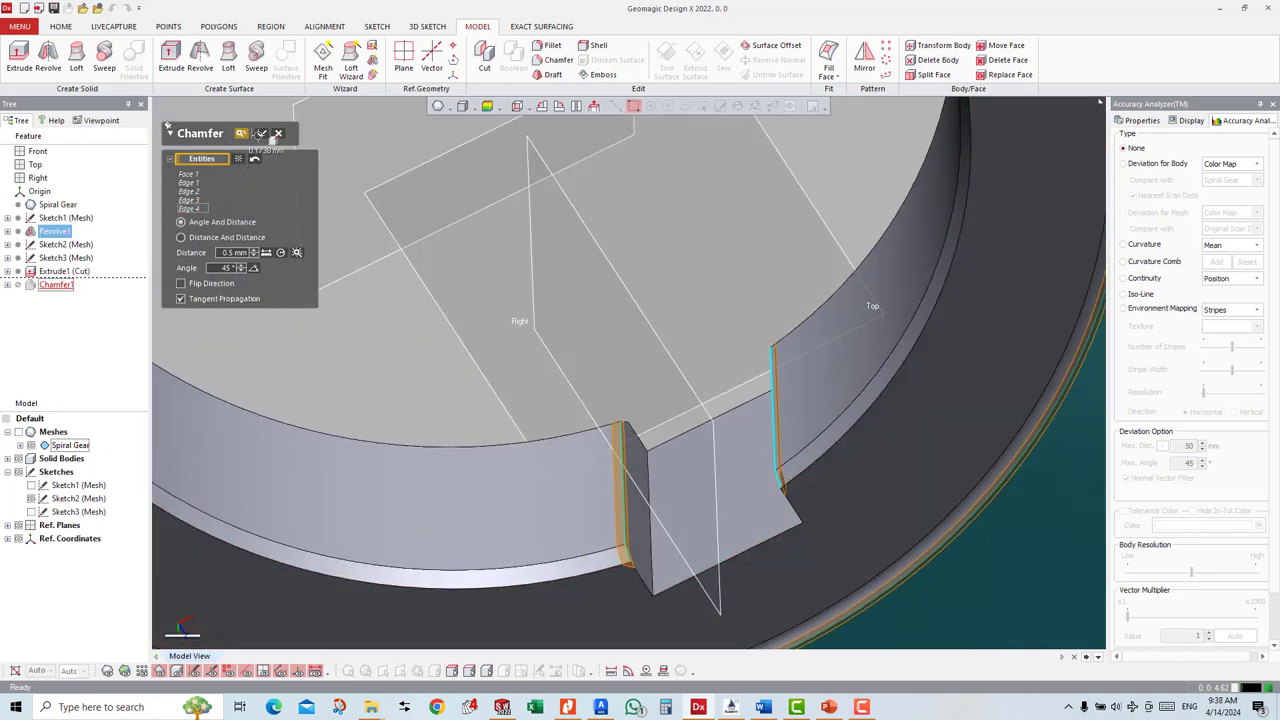
click(261, 133)
mouse_move(694, 380)
right_down()
mouse_move(771, 283)
mouse_move(743, 415)
mouse_move(540, 447)
right_up()
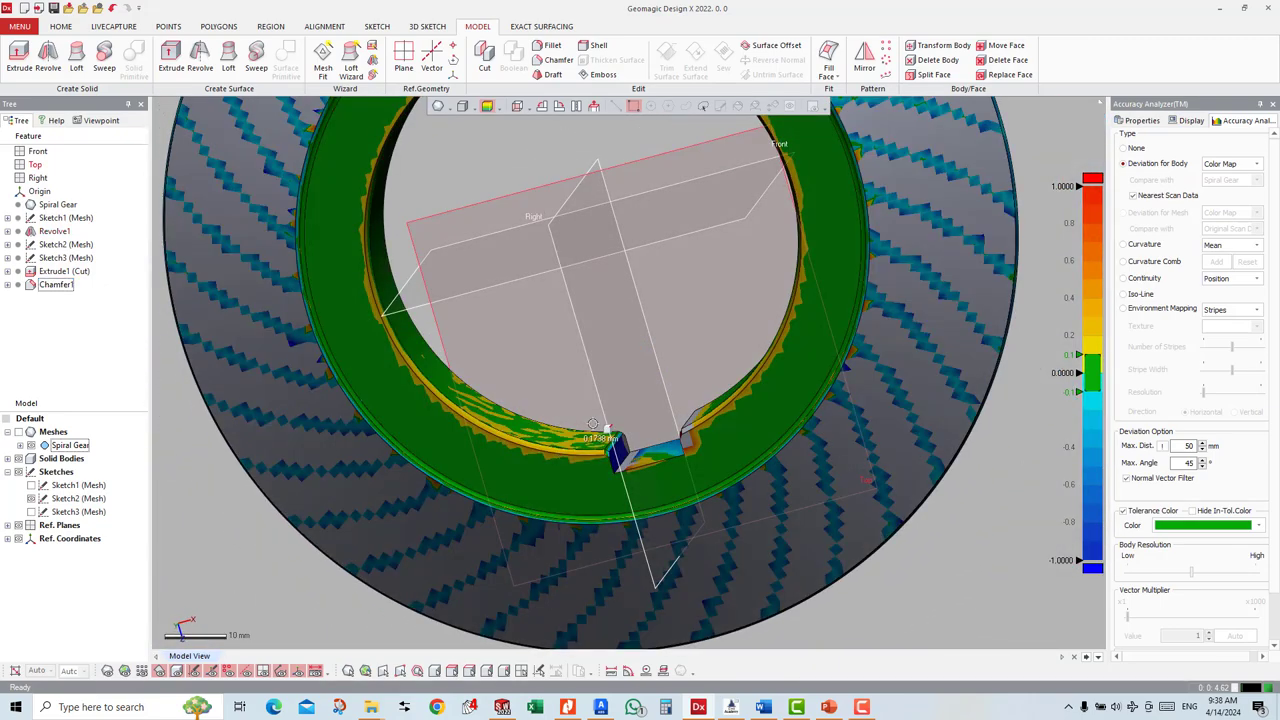
mouse_move(540, 447)
right_down()
mouse_move(727, 372)
mouse_move(734, 429)
mouse_move(700, 451)
mouse_move(806, 276)
mouse_move(819, 518)
right_up()
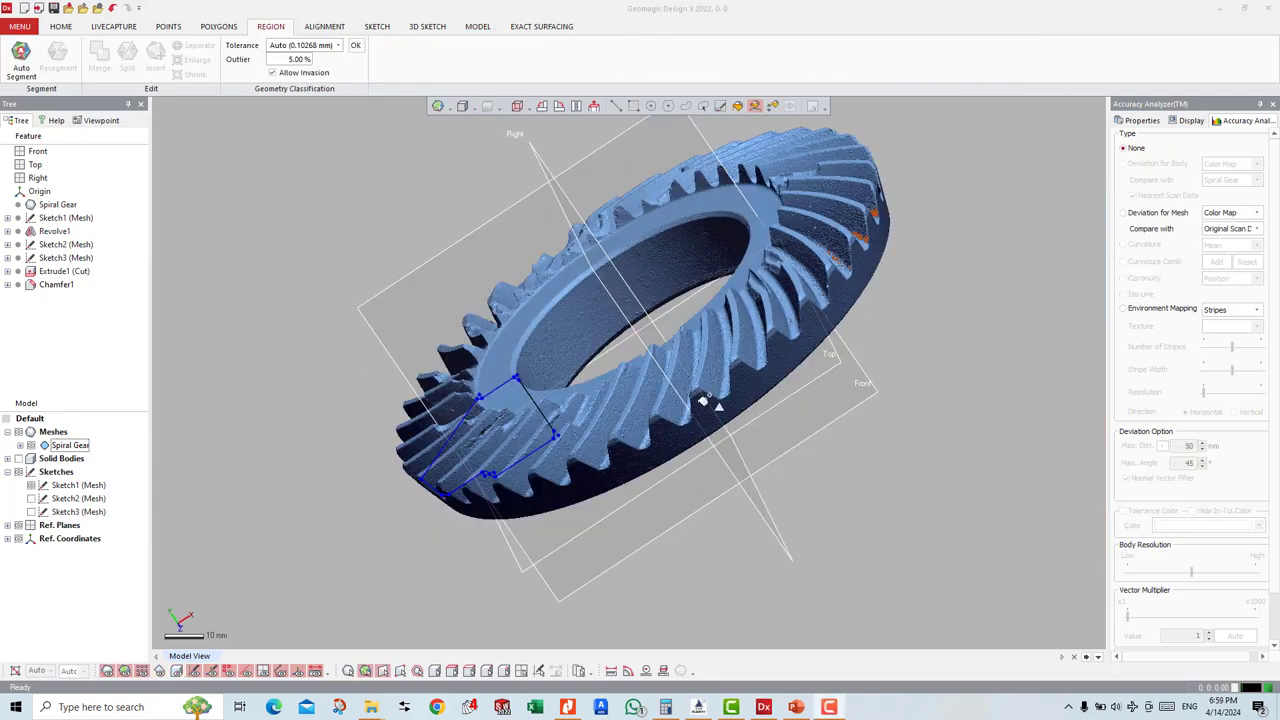
mouse_move(705, 400)
right_down()
mouse_move(814, 477)
mouse_move(714, 443)
mouse_move(749, 508)
mouse_move(680, 380)
mouse_move(664, 378)
mouse_move(863, 394)
mouse_move(745, 370)
right_up()
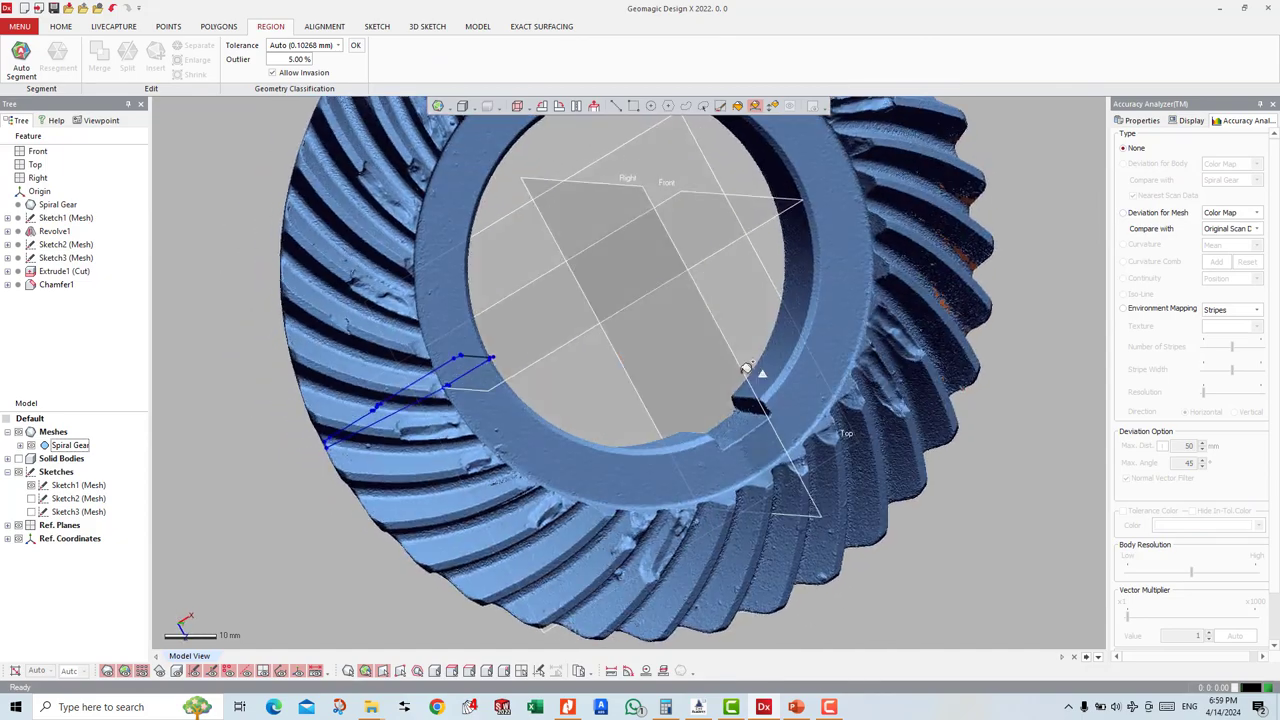
scroll(745, 370, down, 3)
mouse_move(672, 222)
right_down()
mouse_move(654, 251)
mouse_move(668, 152)
right_up()
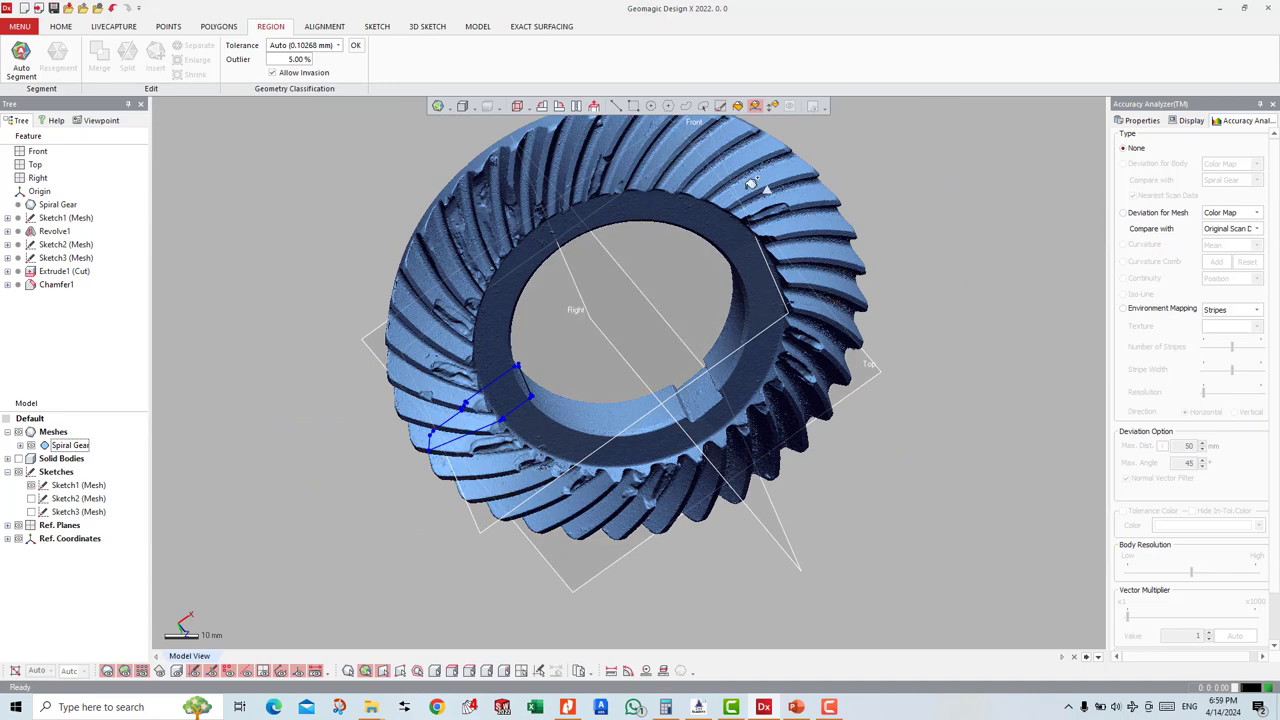
mouse_move(758, 318)
right_down()
mouse_move(750, 362)
mouse_move(686, 251)
mouse_move(641, 454)
right_up()
right_drag(720, 468, 700, 451)
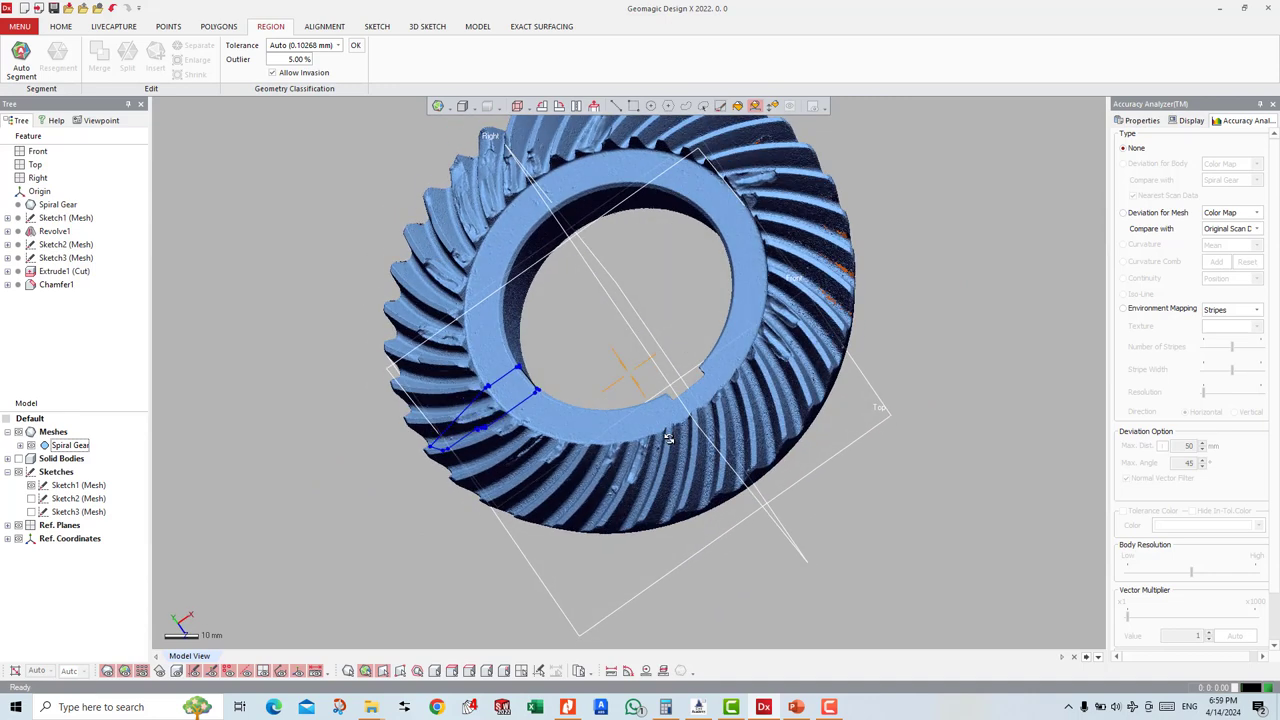
scroll(701, 462, up, 2)
scroll(703, 480, up, 2)
right_drag(696, 498, 712, 463)
mouse_move(716, 534)
right_down()
mouse_move(737, 418)
mouse_move(767, 392)
right_up()
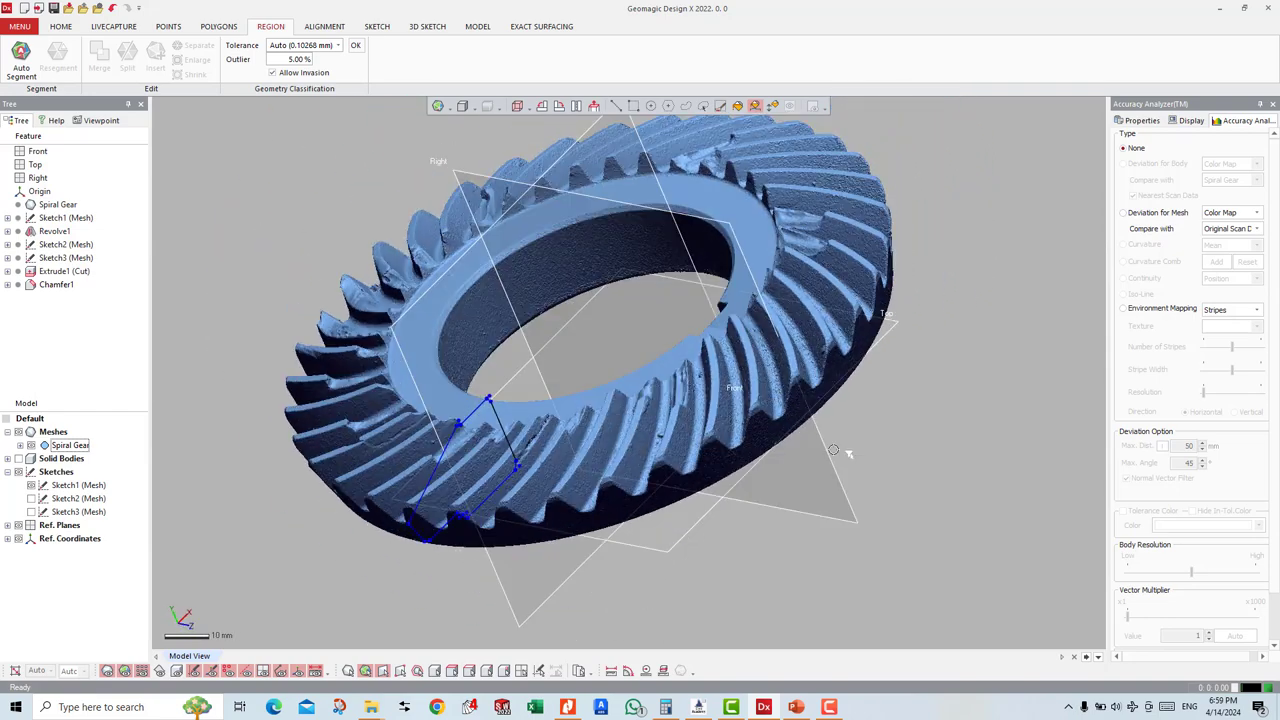
mouse_move(820, 453)
right_down()
mouse_move(737, 330)
mouse_move(450, 335)
right_up()
mouse_move(737, 355)
right_down()
mouse_move(800, 405)
mouse_move(785, 421)
right_up()
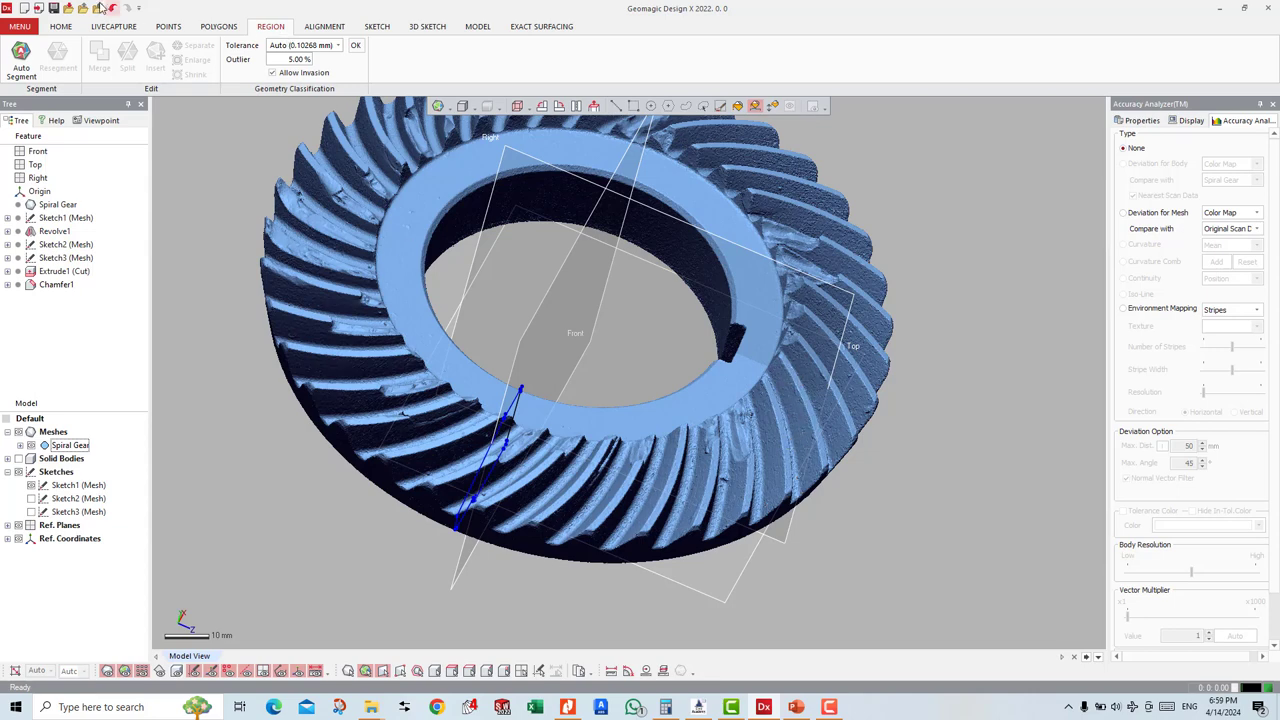
Step: Add Plane1 using Pick Multiple Points, fitted to three points on a gear tooth flank
click(60, 27)
click(375, 77)
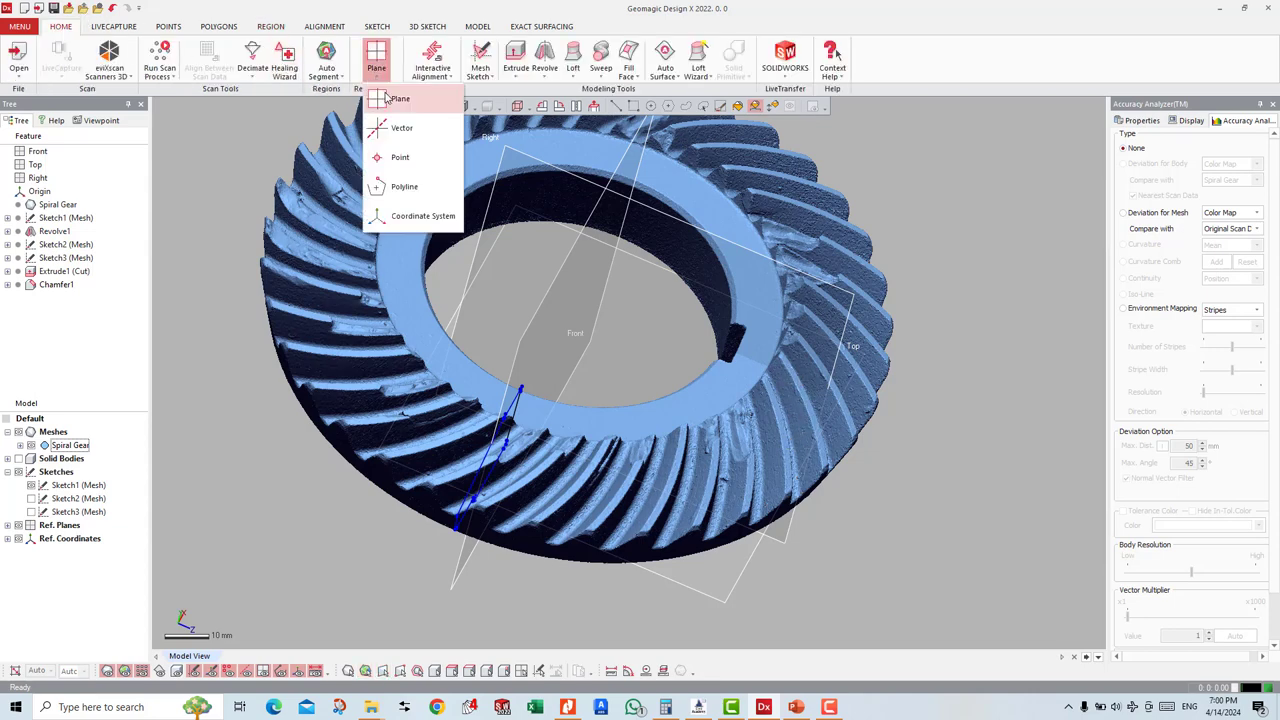
click(400, 97)
scroll(920, 407, up, 2)
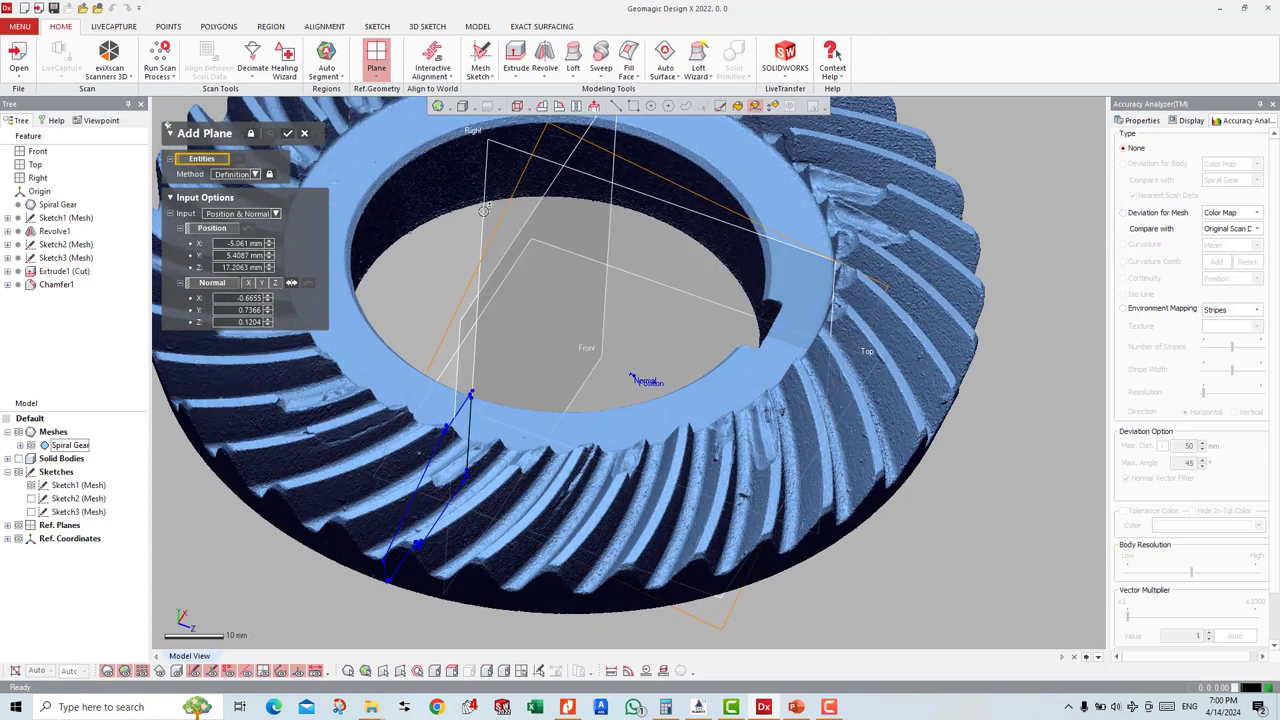
click(257, 175)
click(259, 221)
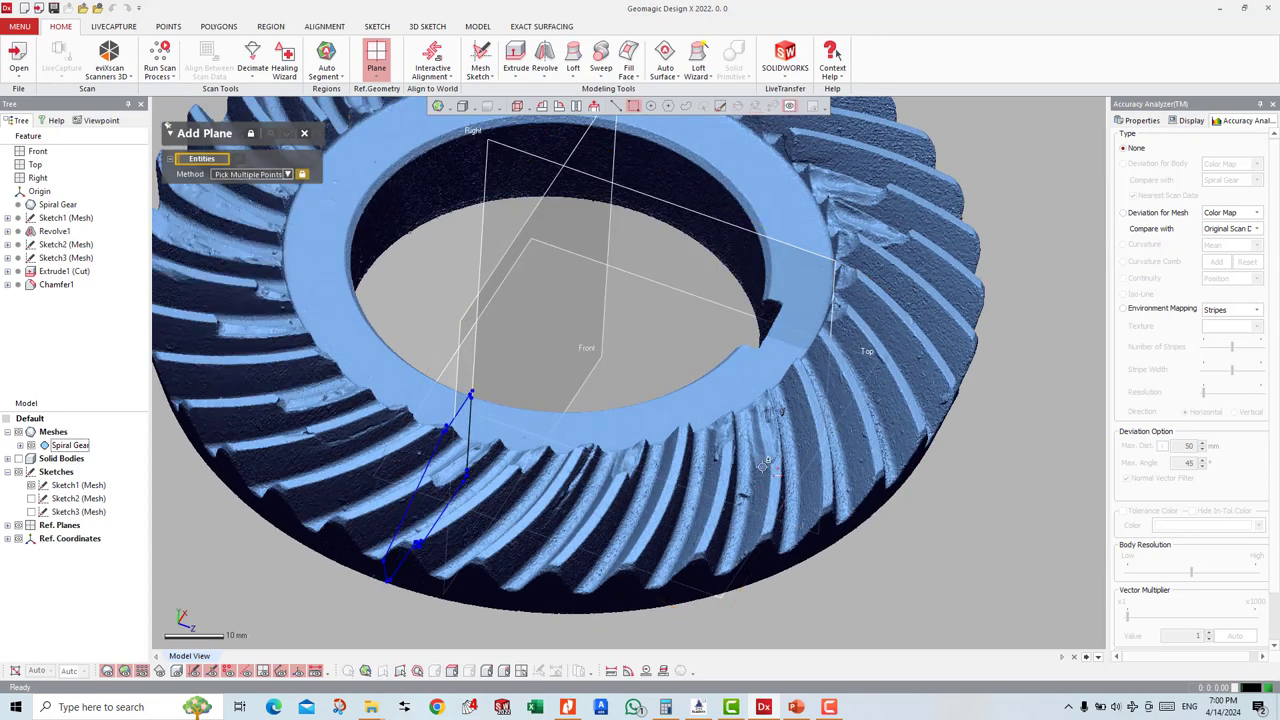
click(812, 384)
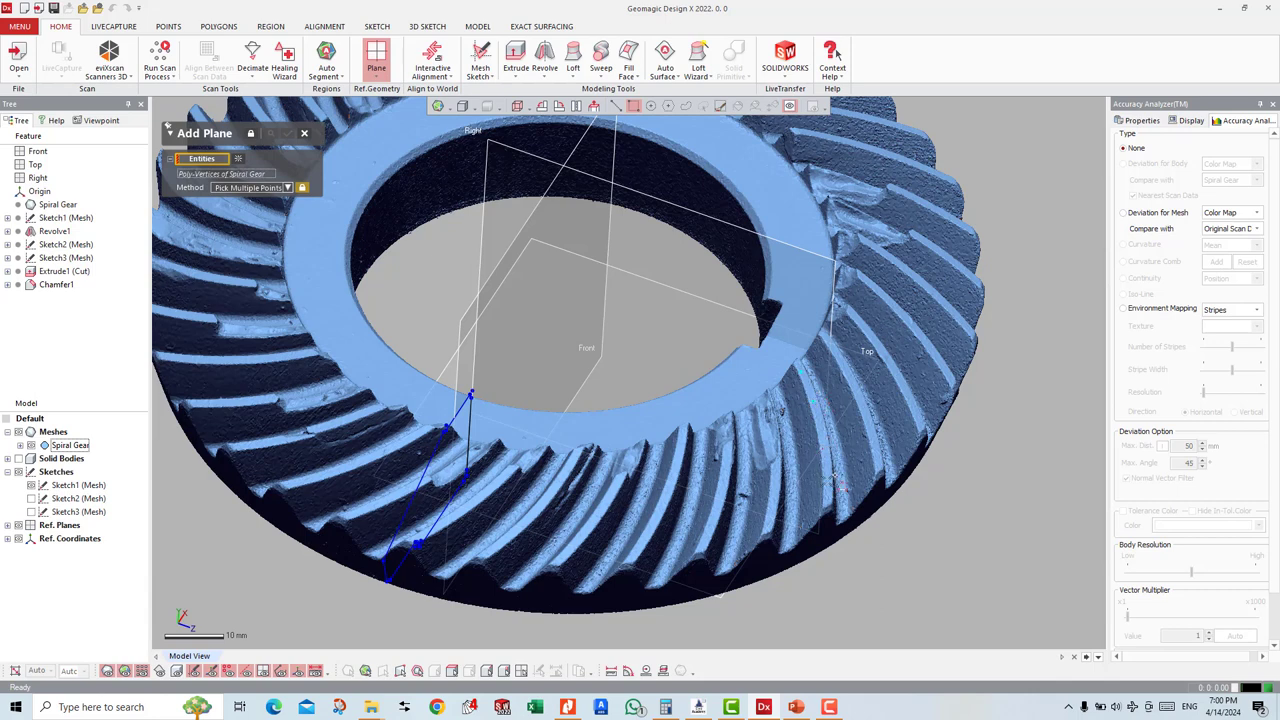
click(829, 480)
click(846, 528)
click(287, 135)
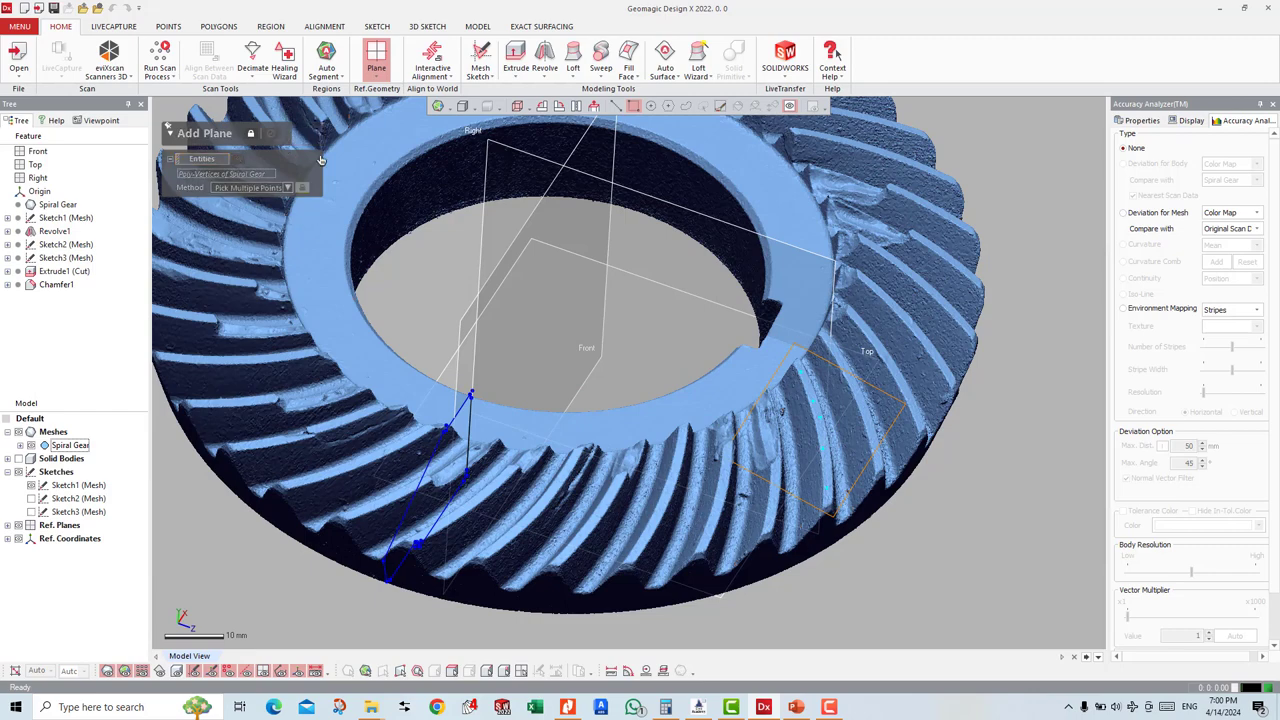
mouse_move(884, 497)
right_down()
mouse_move(740, 530)
mouse_move(786, 430)
right_up()
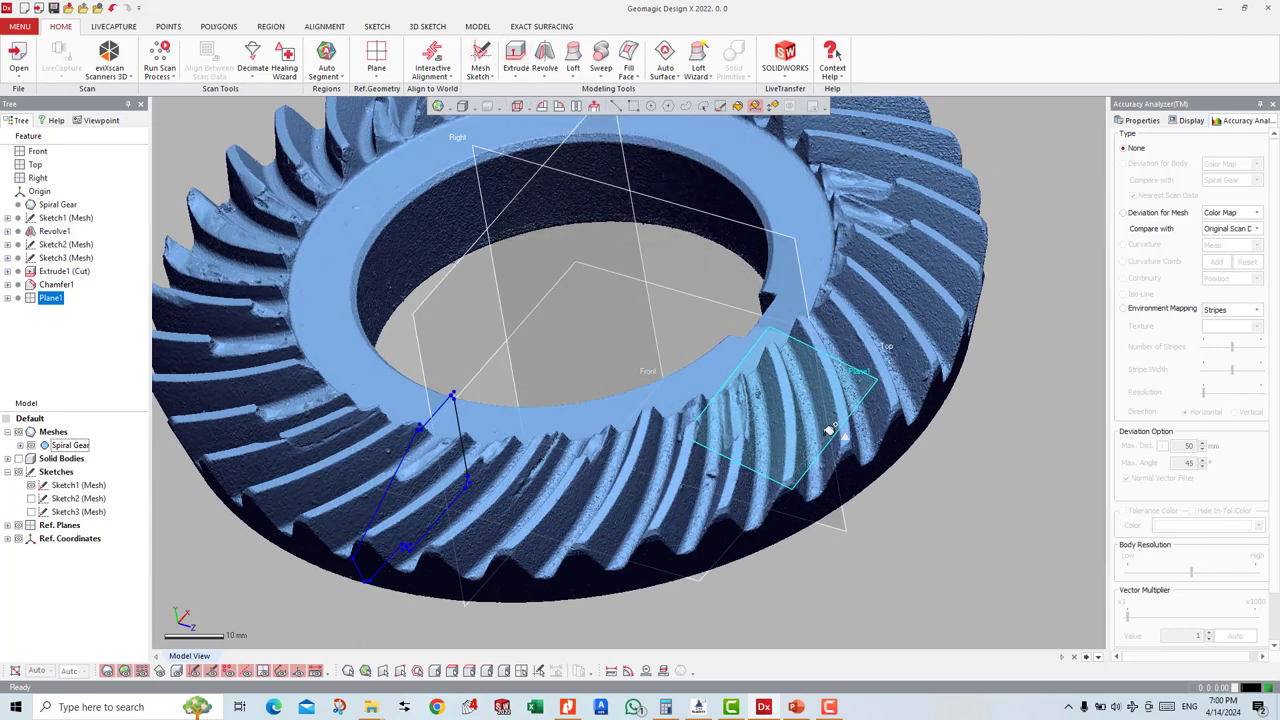
Step: Orbit to an edge-on view of the gear and paint a selection onto the tooth inside Plane1
right_drag(848, 508, 793, 445)
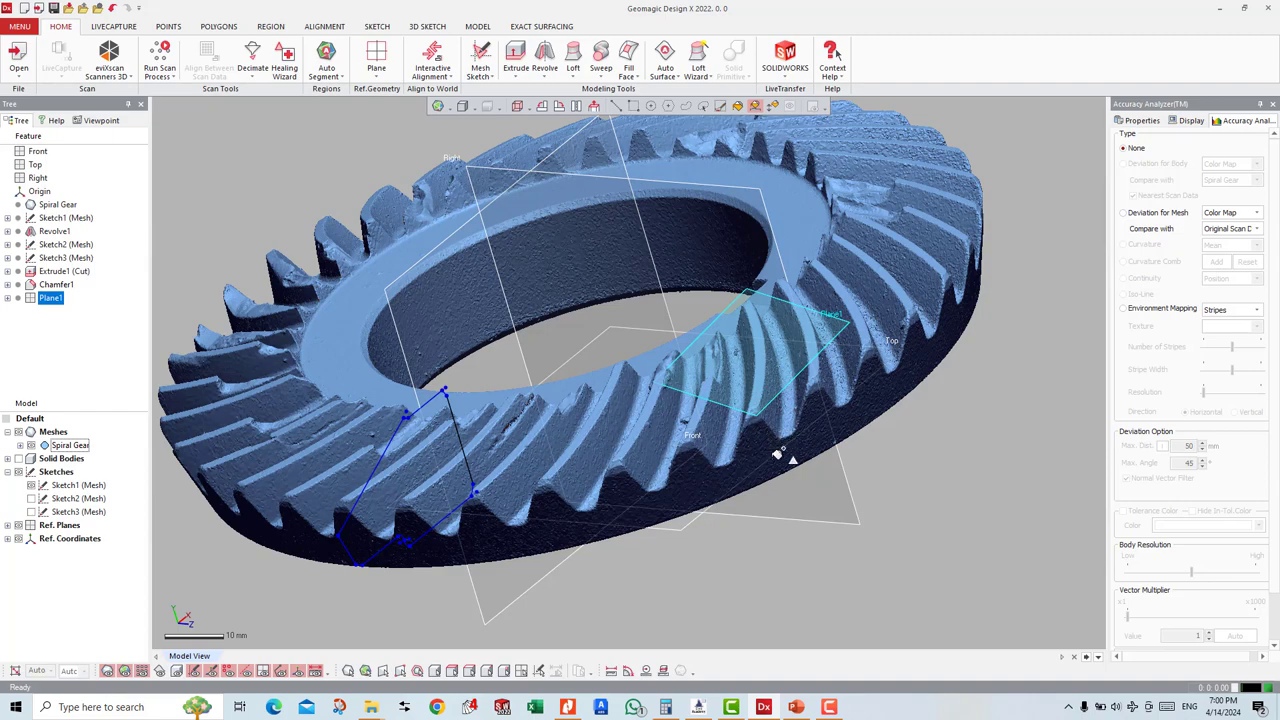
right_drag(766, 430, 740, 420)
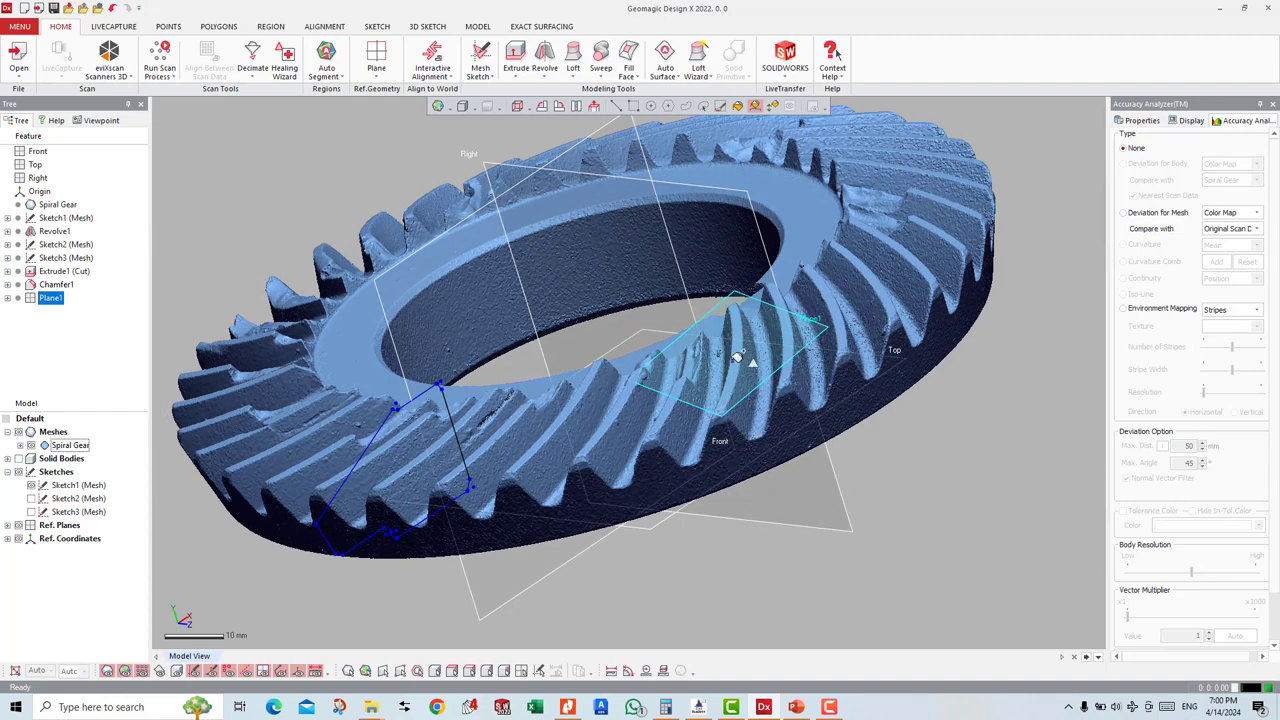
right_drag(737, 357, 746, 320)
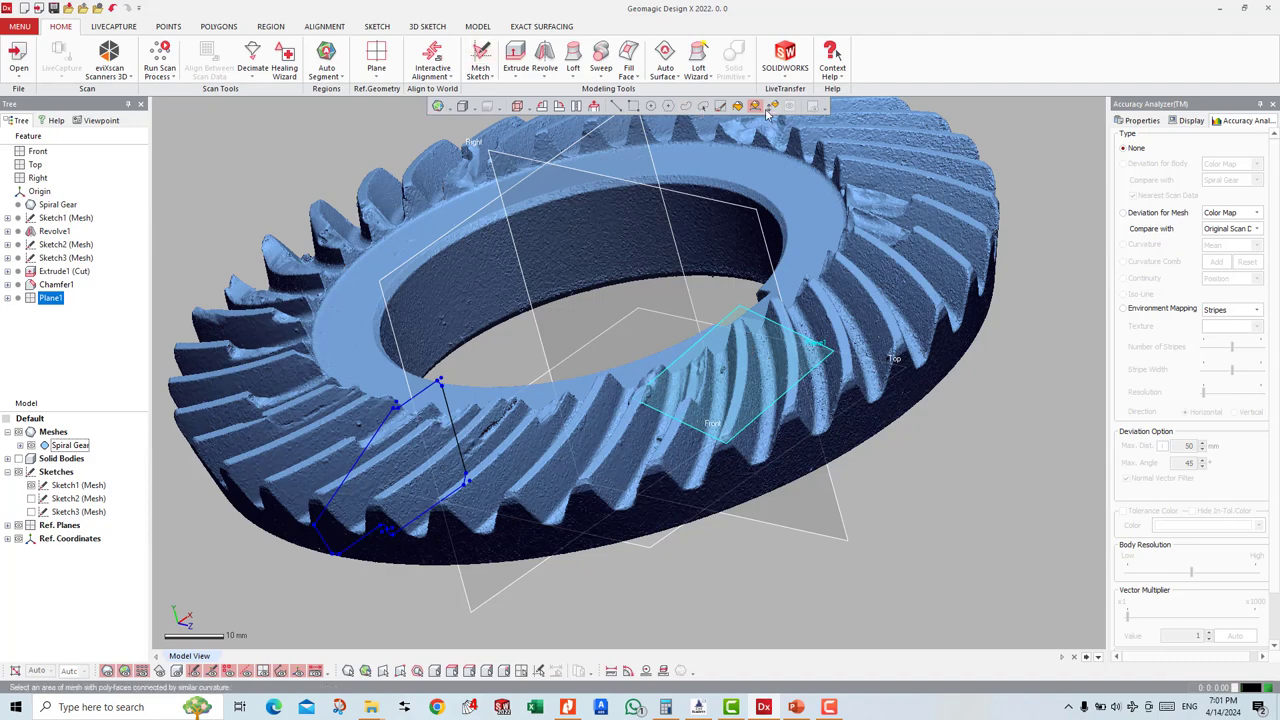
right_drag(760, 415, 705, 365)
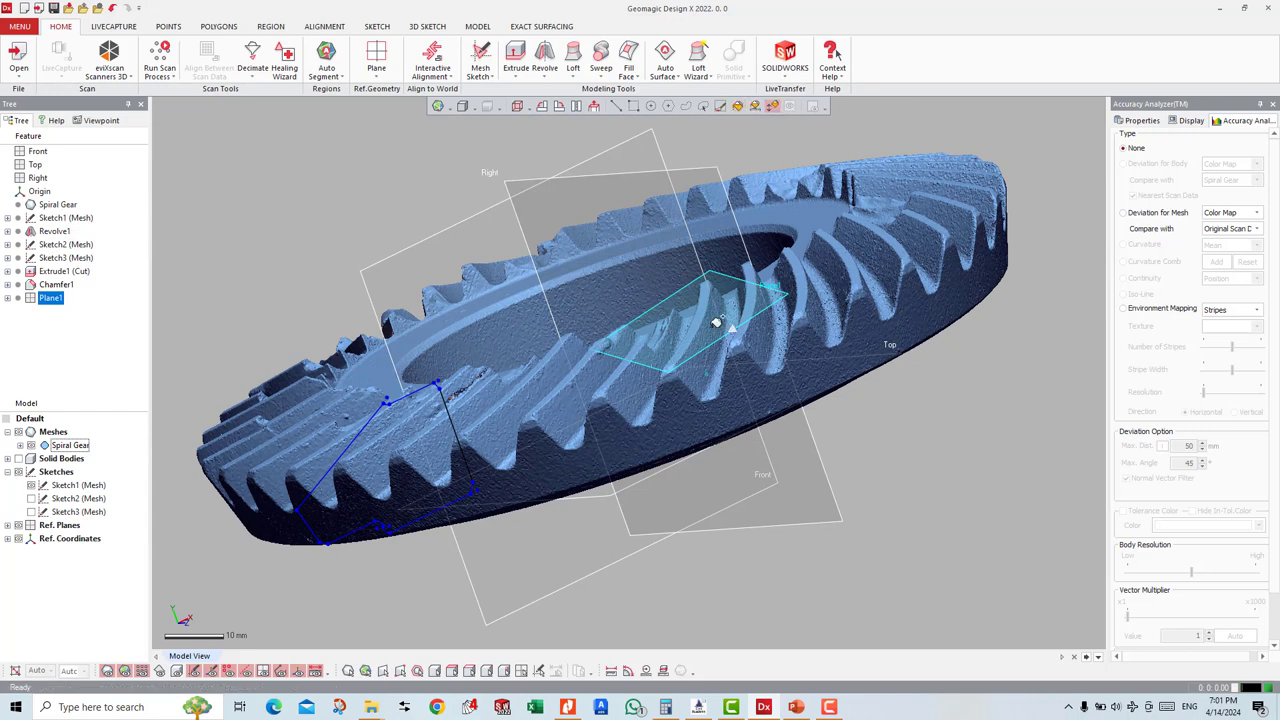
drag(718, 314, 704, 366)
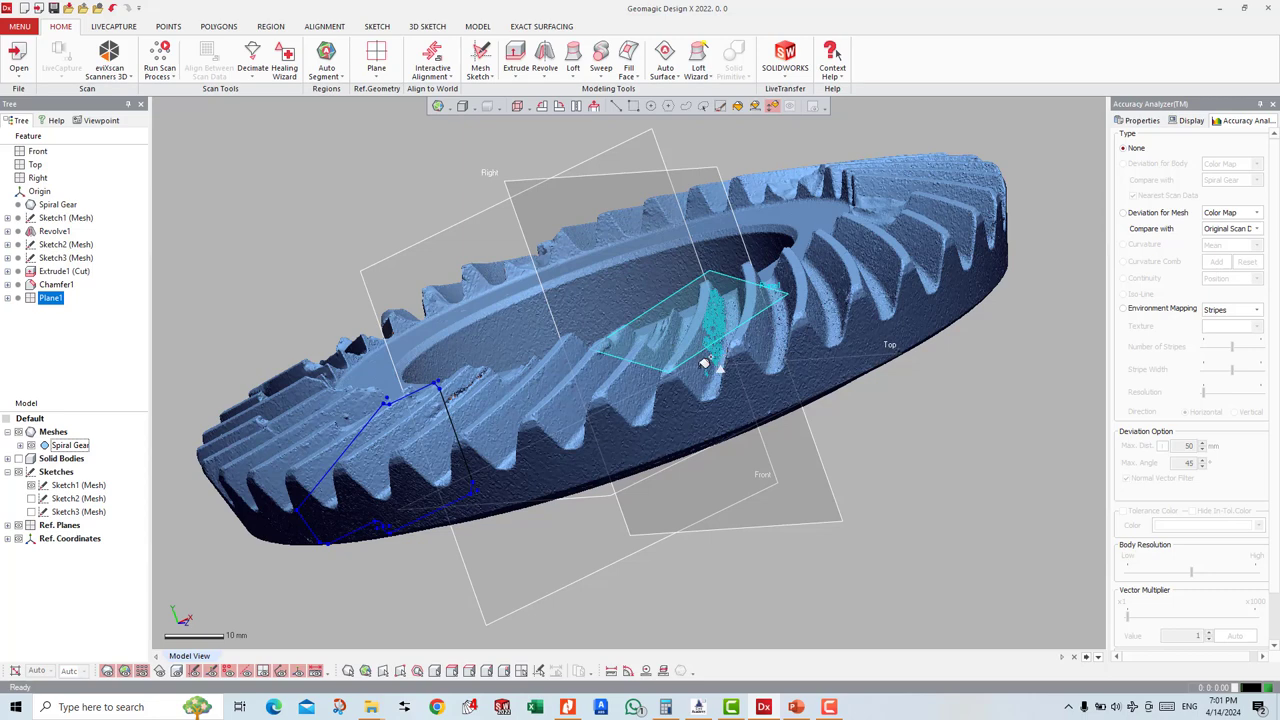
Step: Zoom in, clear that selection, and repaint a patch down one gear tooth
scroll(704, 366, up, 2)
scroll(720, 362, up, 2)
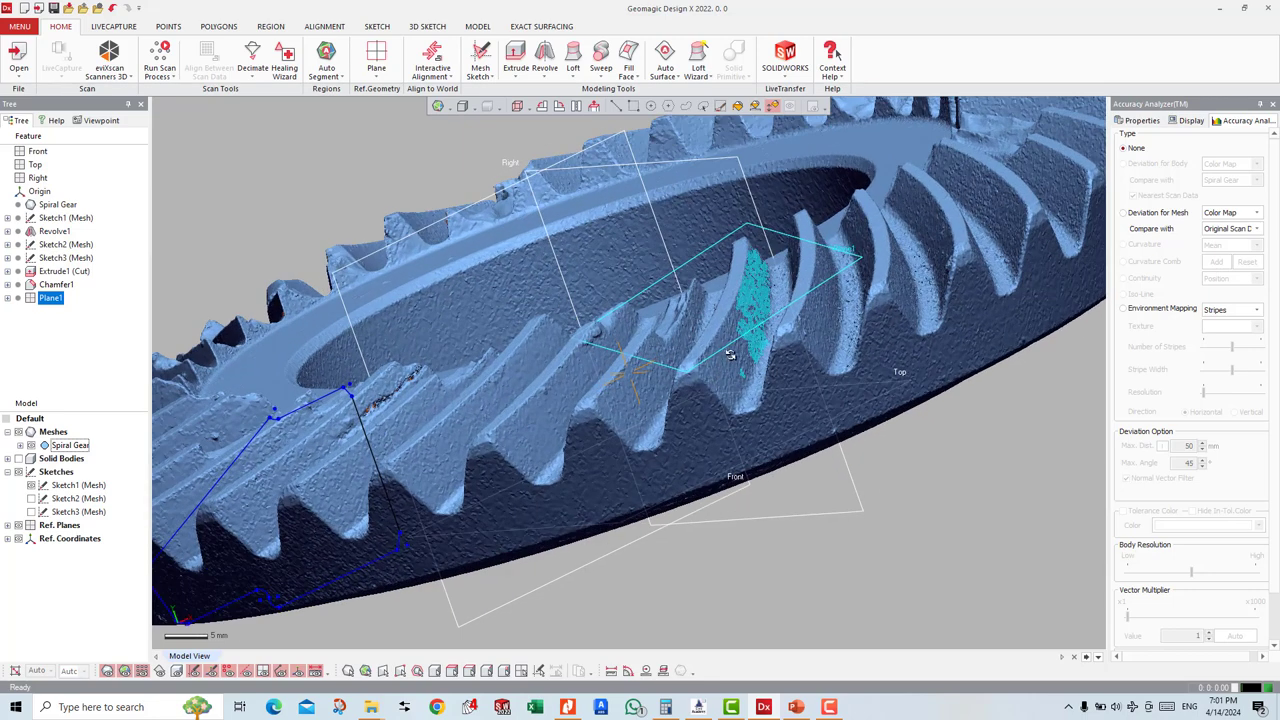
click(735, 348)
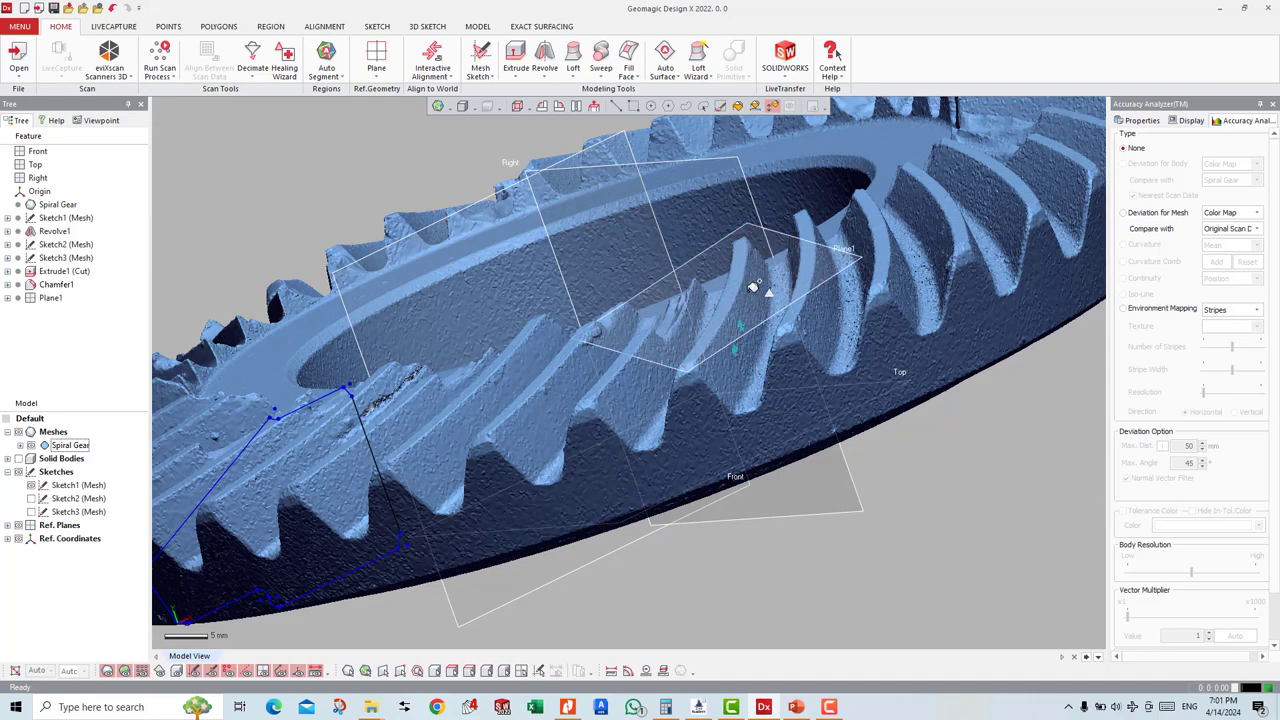
drag(752, 282, 738, 372)
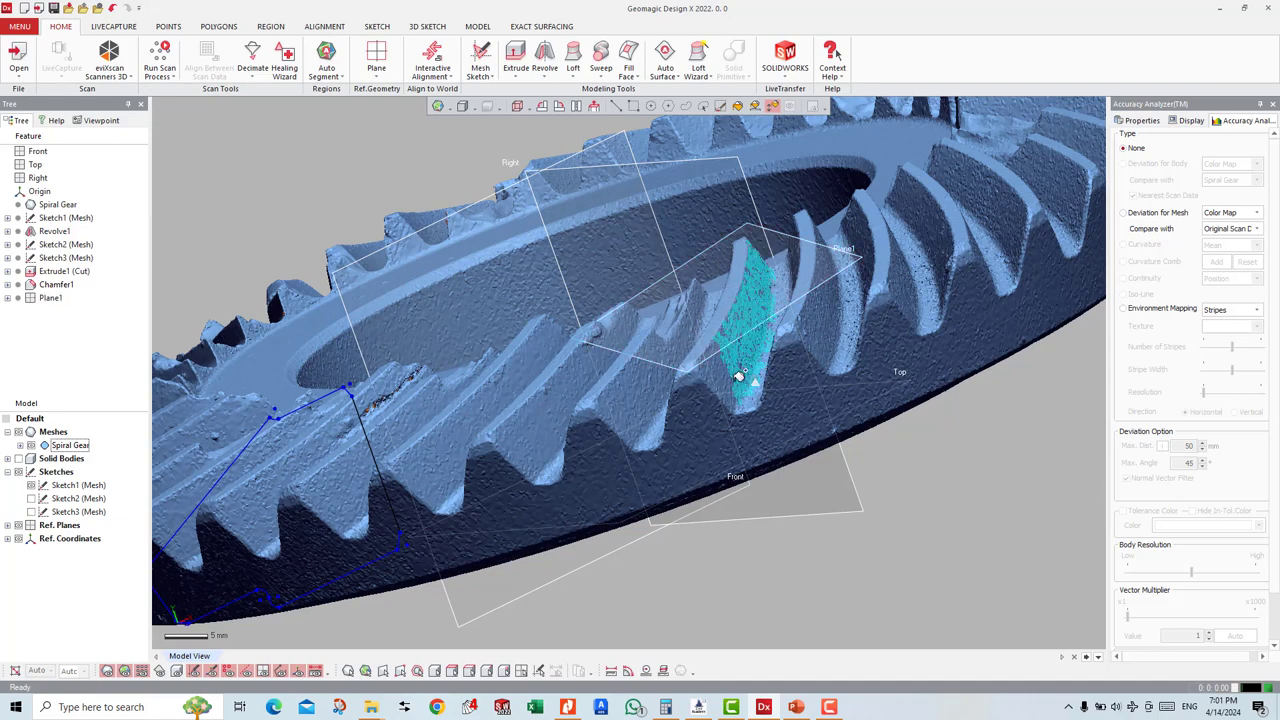
right_drag(738, 372, 780, 437)
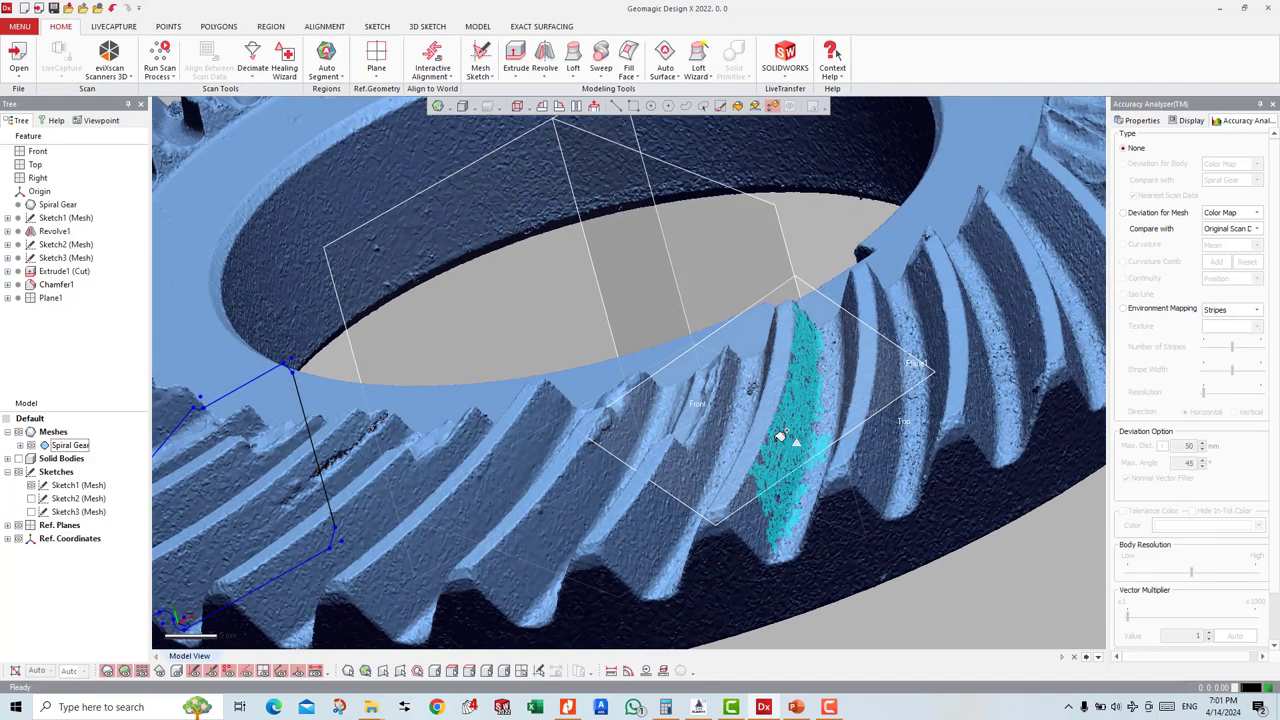
Step: Clear the painted tooth patch, wait out the Not Responding hang, and zoom onto the gear
click(780, 437)
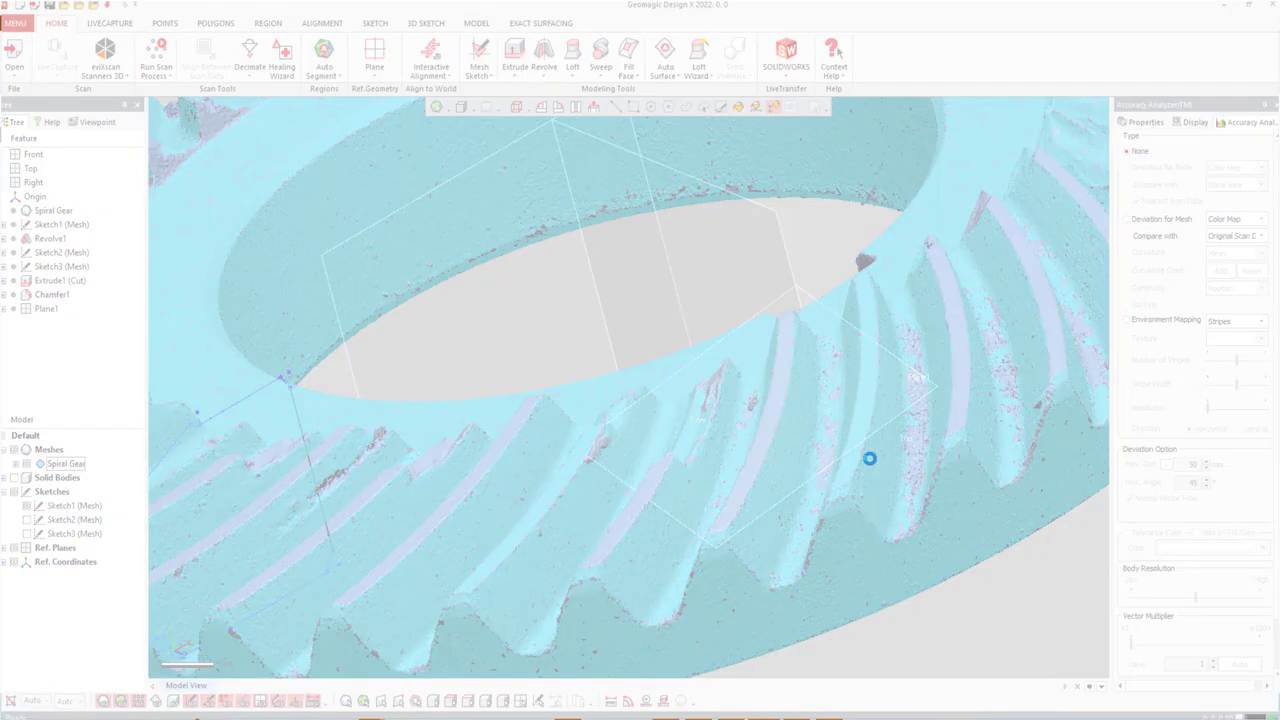
click(870, 457)
click(664, 411)
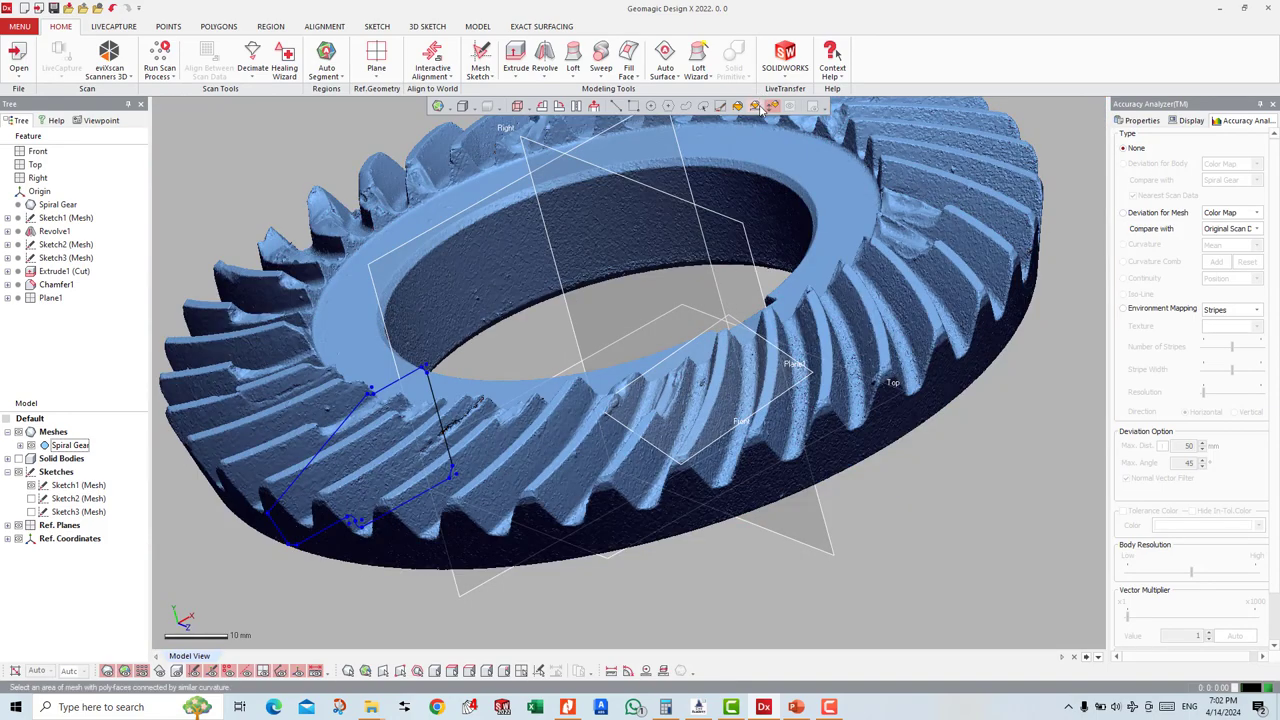
scroll(760, 356, up, 2)
scroll(750, 370, up, 2)
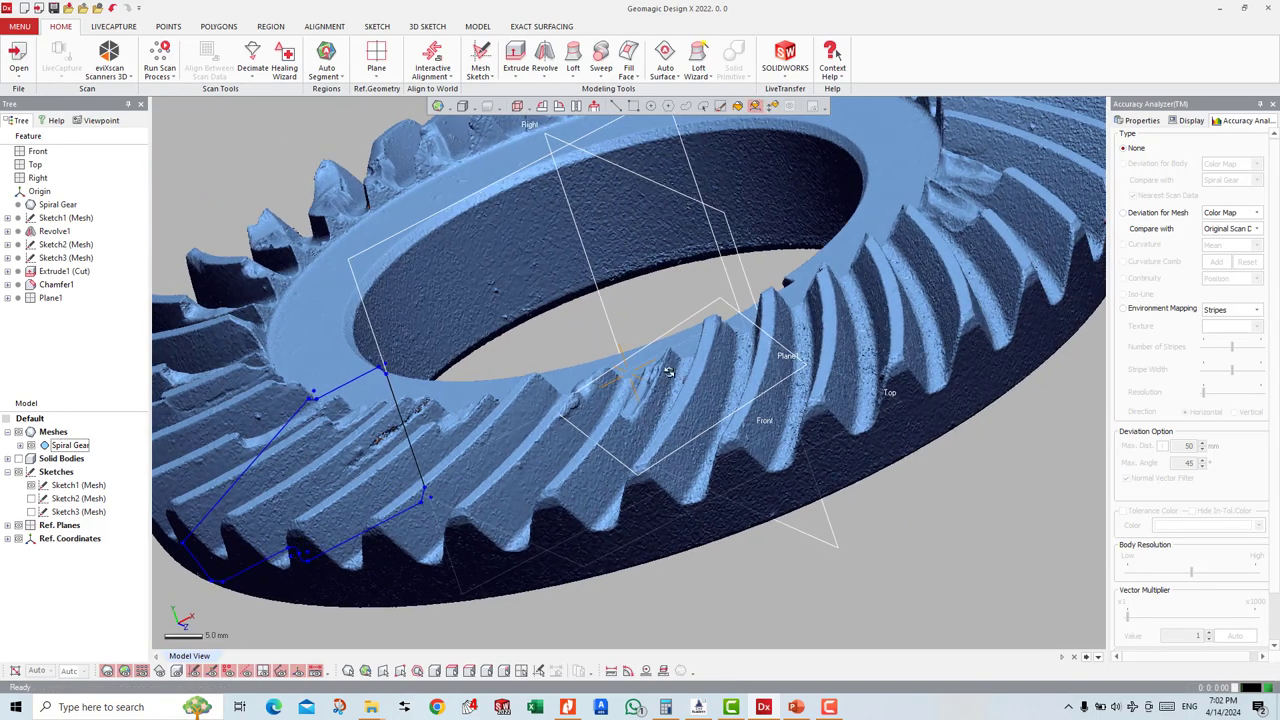
scroll(740, 385, up, 2)
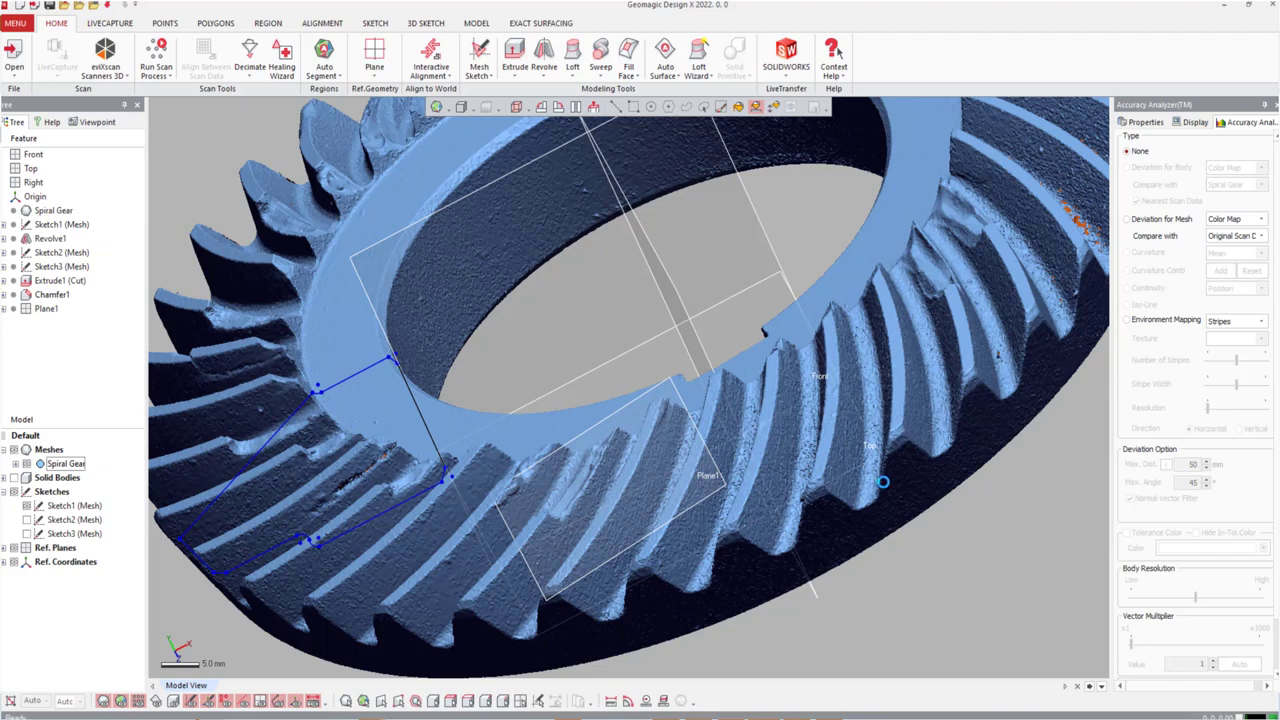
Step: Orbit and click the tooth flank below Plane1 to select it, waiting through the program hang
key(alt+Tab)
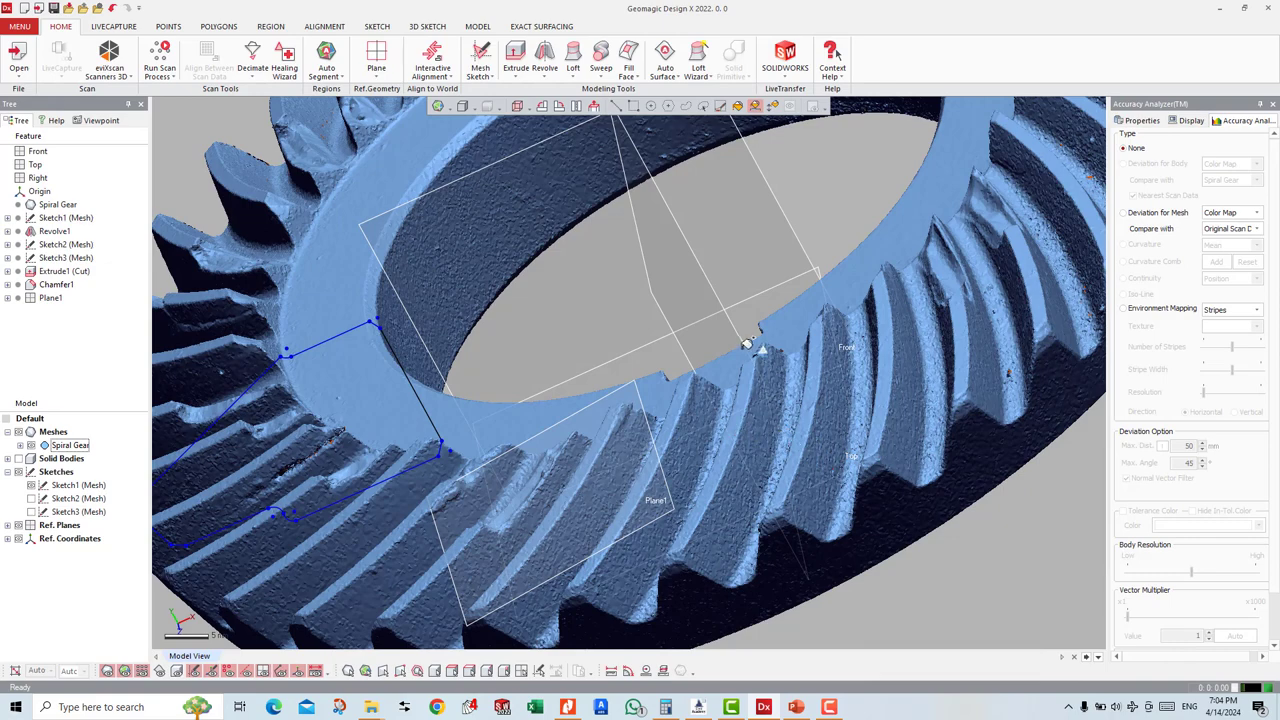
right_drag(747, 343, 688, 415)
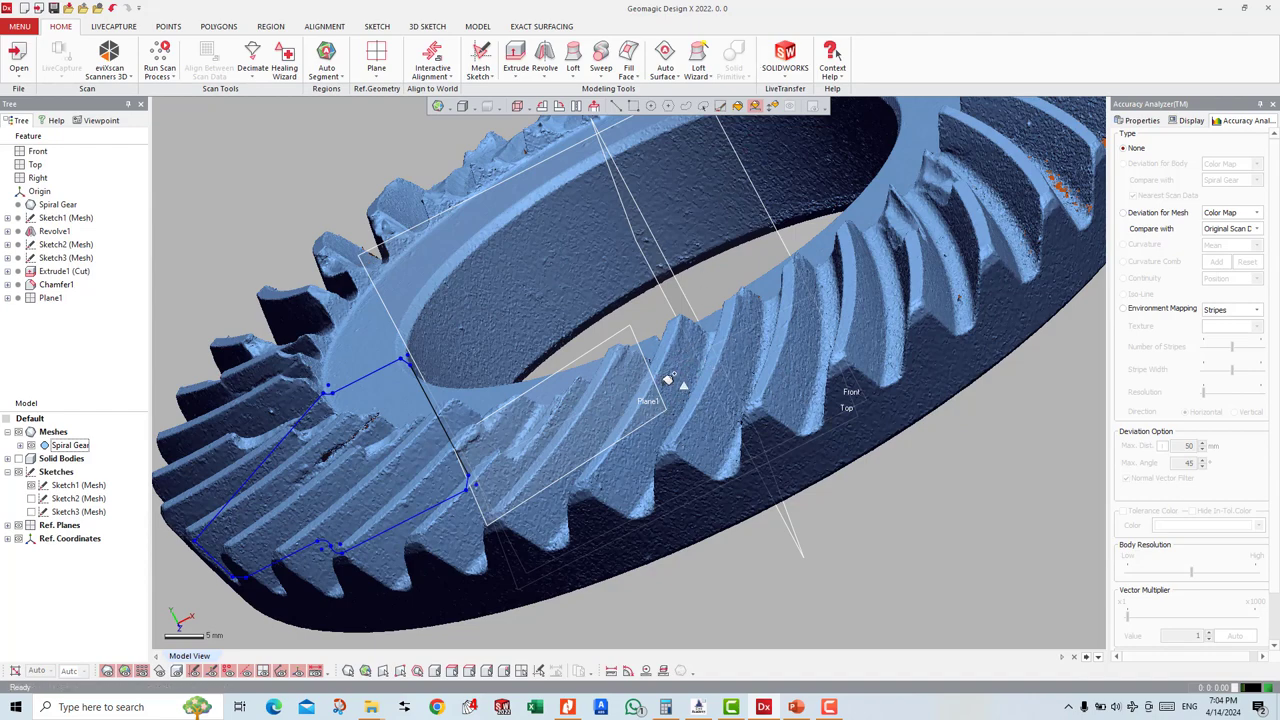
click(700, 372)
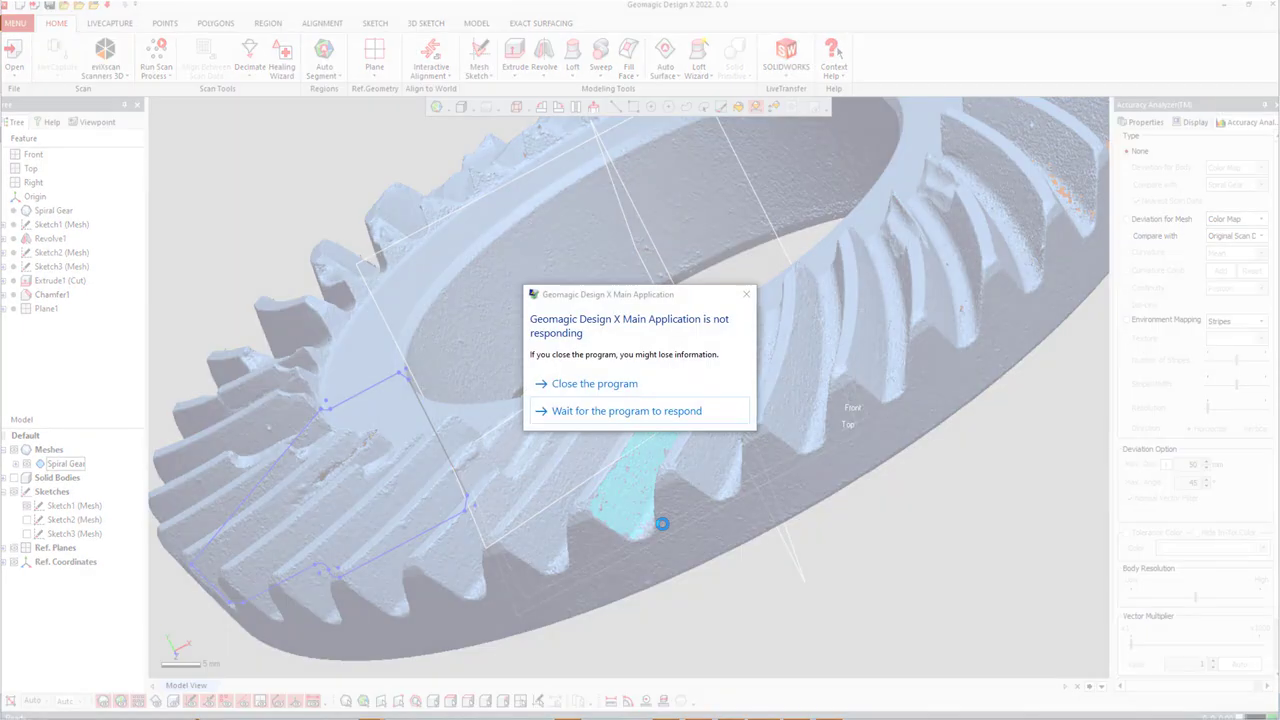
click(657, 417)
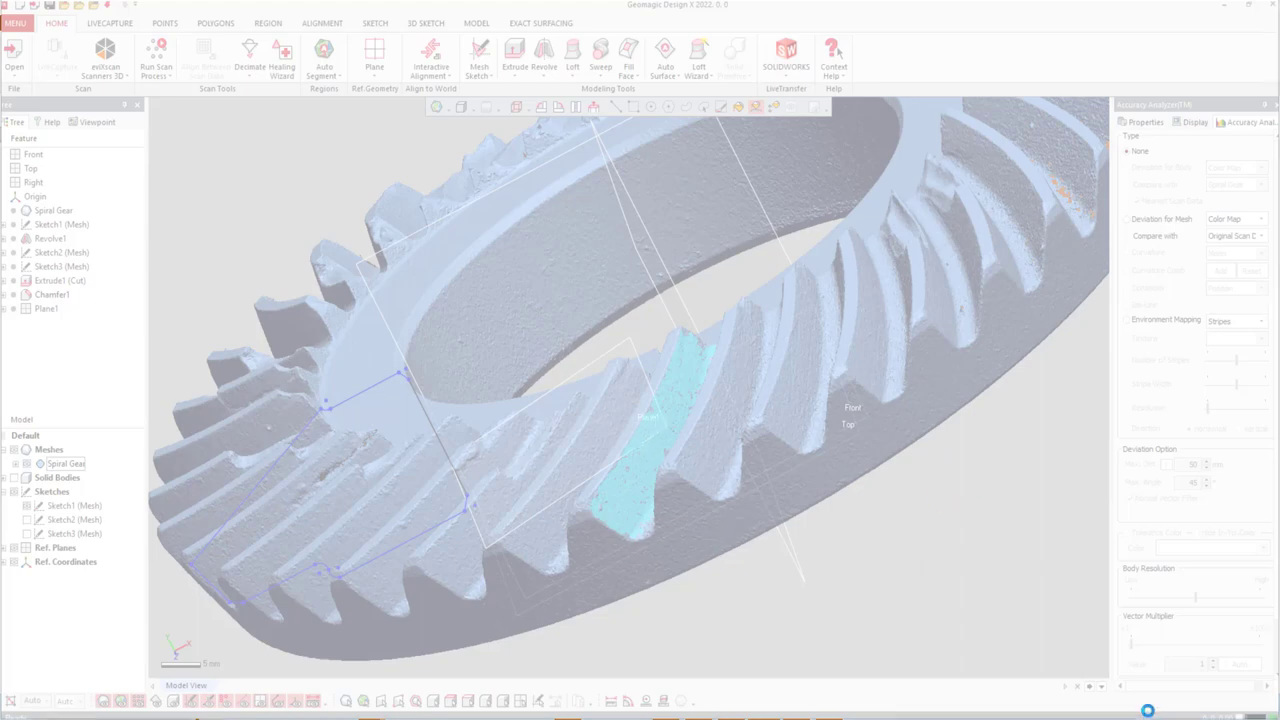
key(alt+Tab)
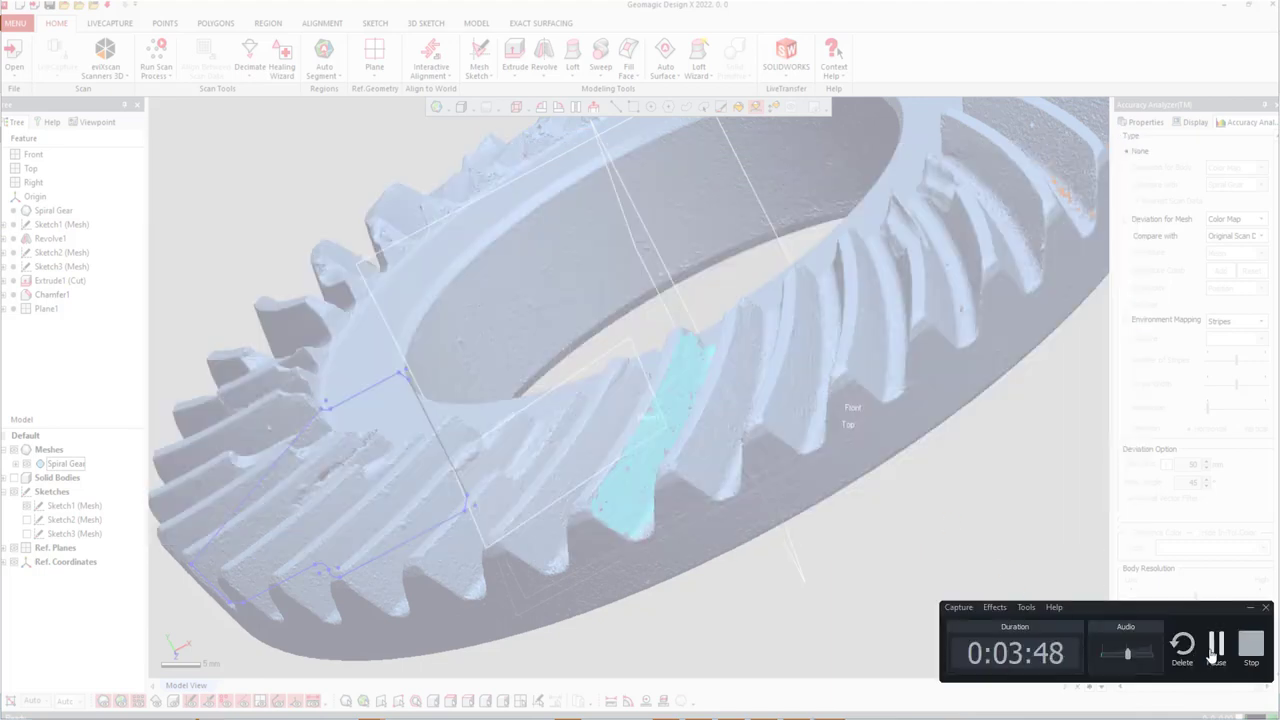
click(948, 516)
Step: Switch to stroke selection and paint the first strokes and blocks onto the lower tooth flank
right_drag(709, 285, 786, 278)
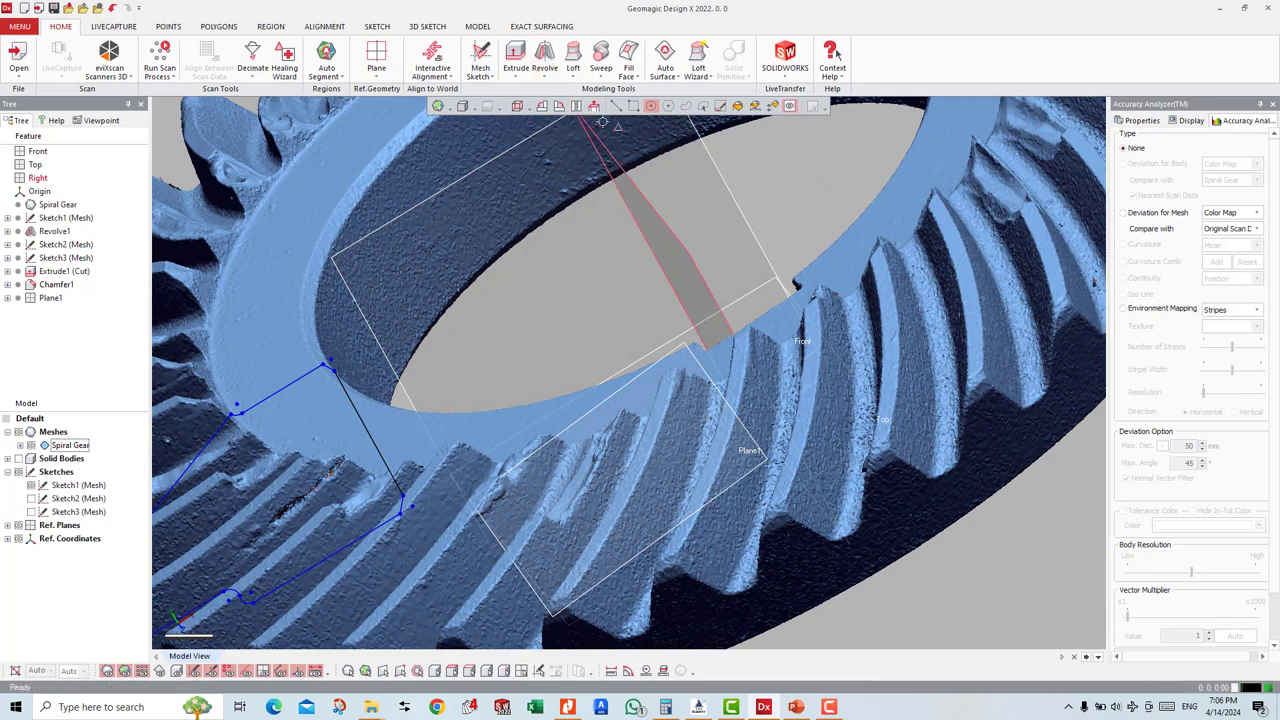
click(617, 106)
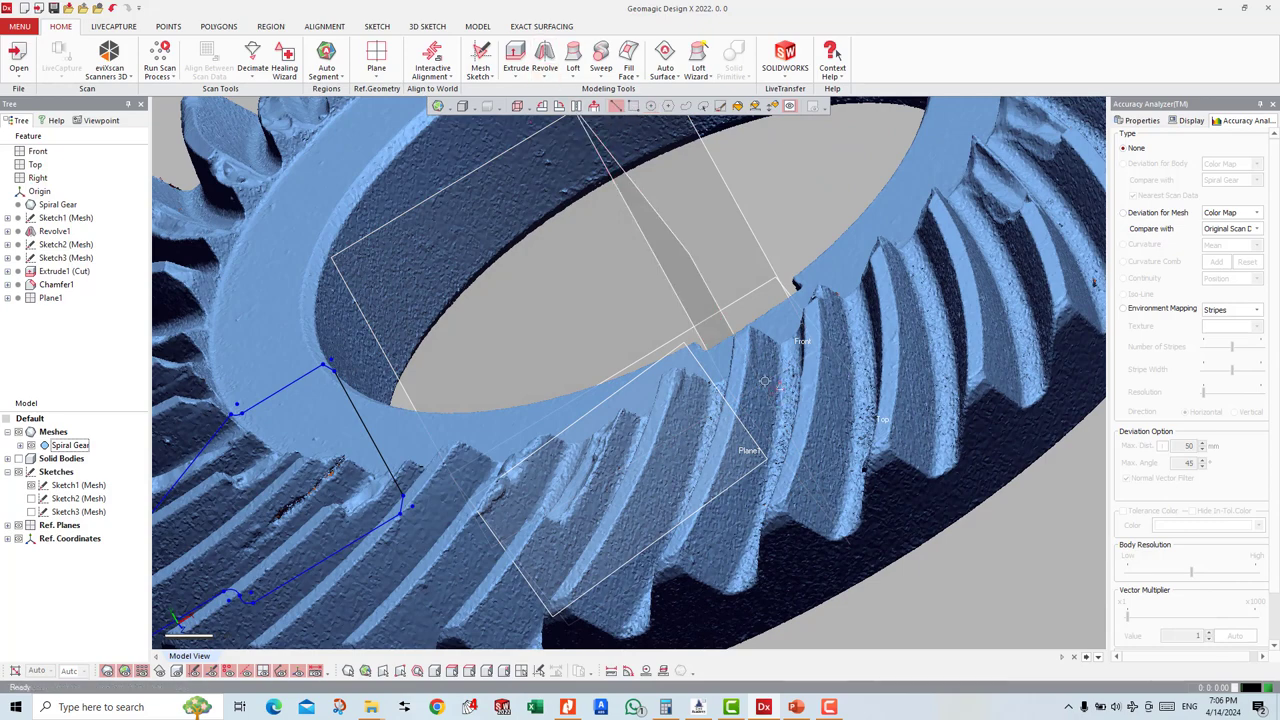
right_drag(770, 445, 751, 430)
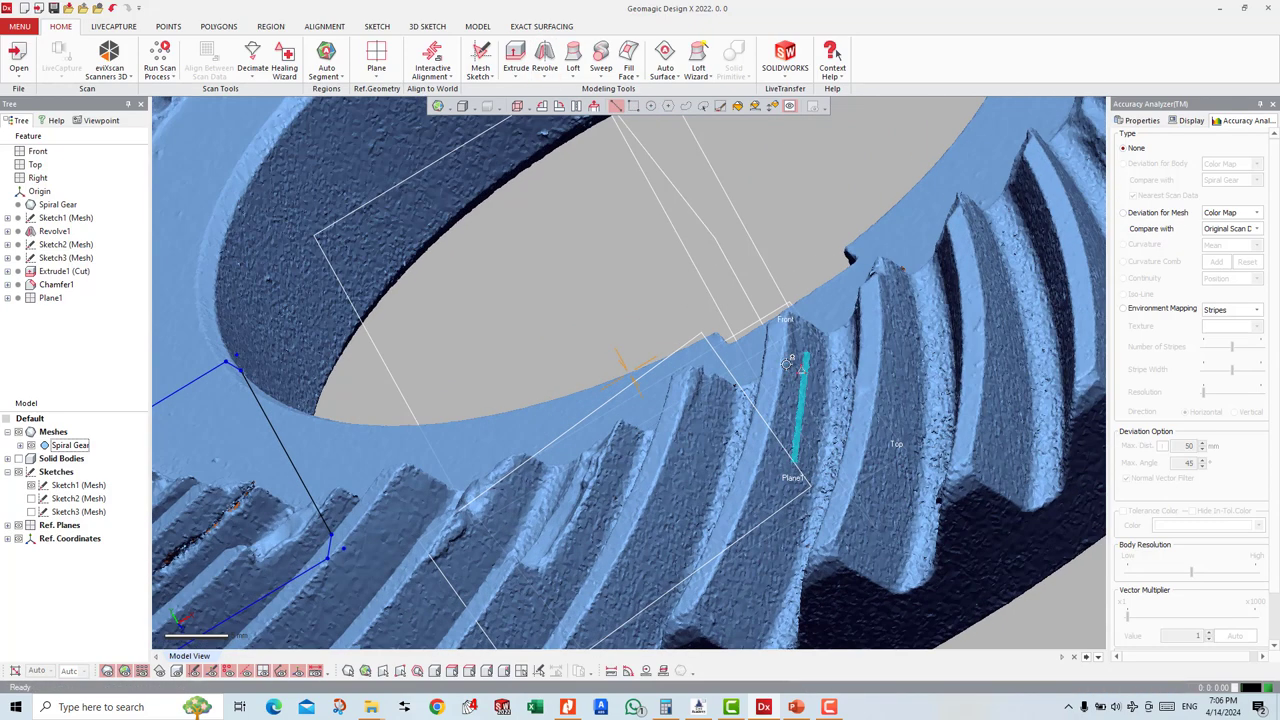
drag(740, 457, 724, 564)
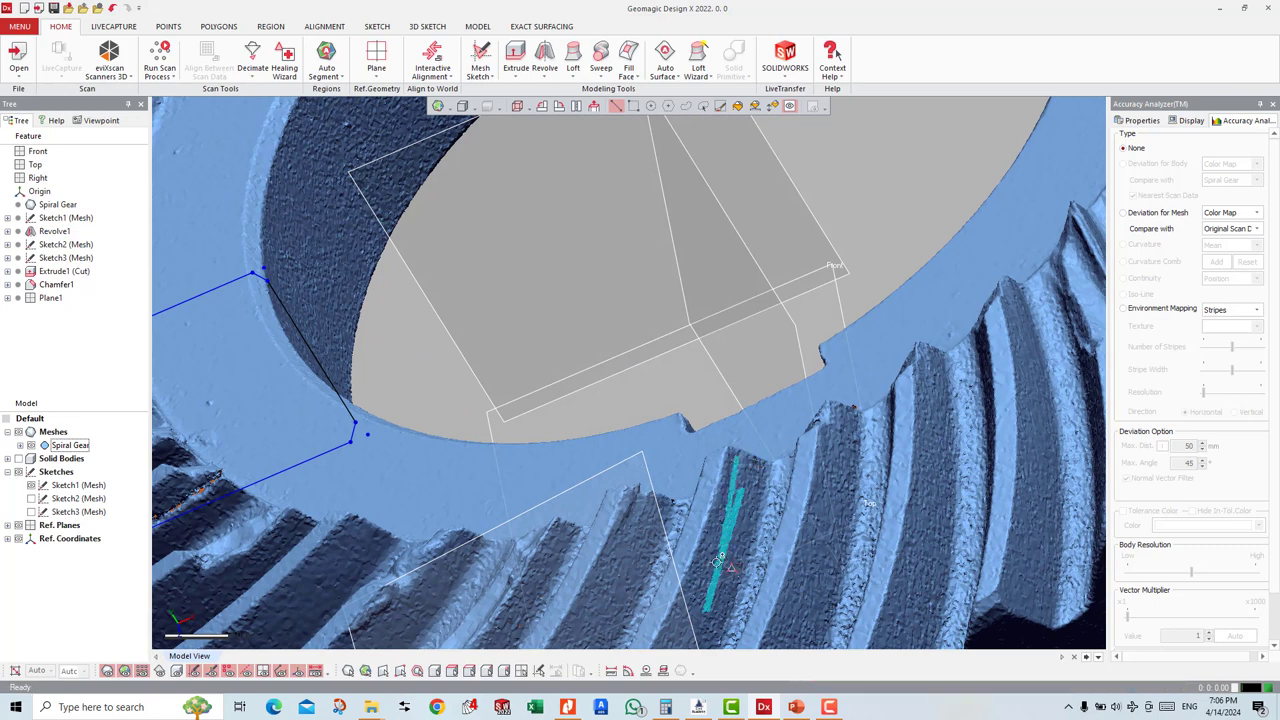
drag(728, 487, 710, 576)
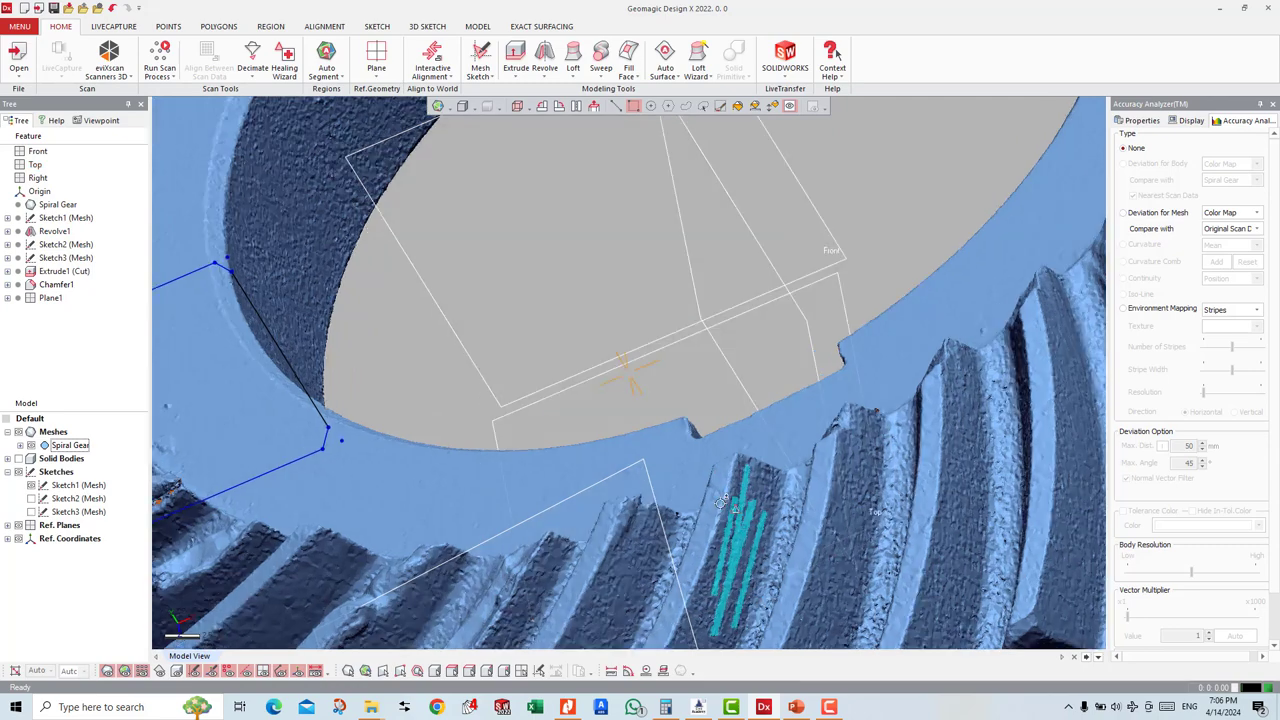
mouse_move(650, 300)
right_down()
mouse_move(785, 503)
mouse_move(806, 512)
right_up()
drag(815, 510, 788, 578)
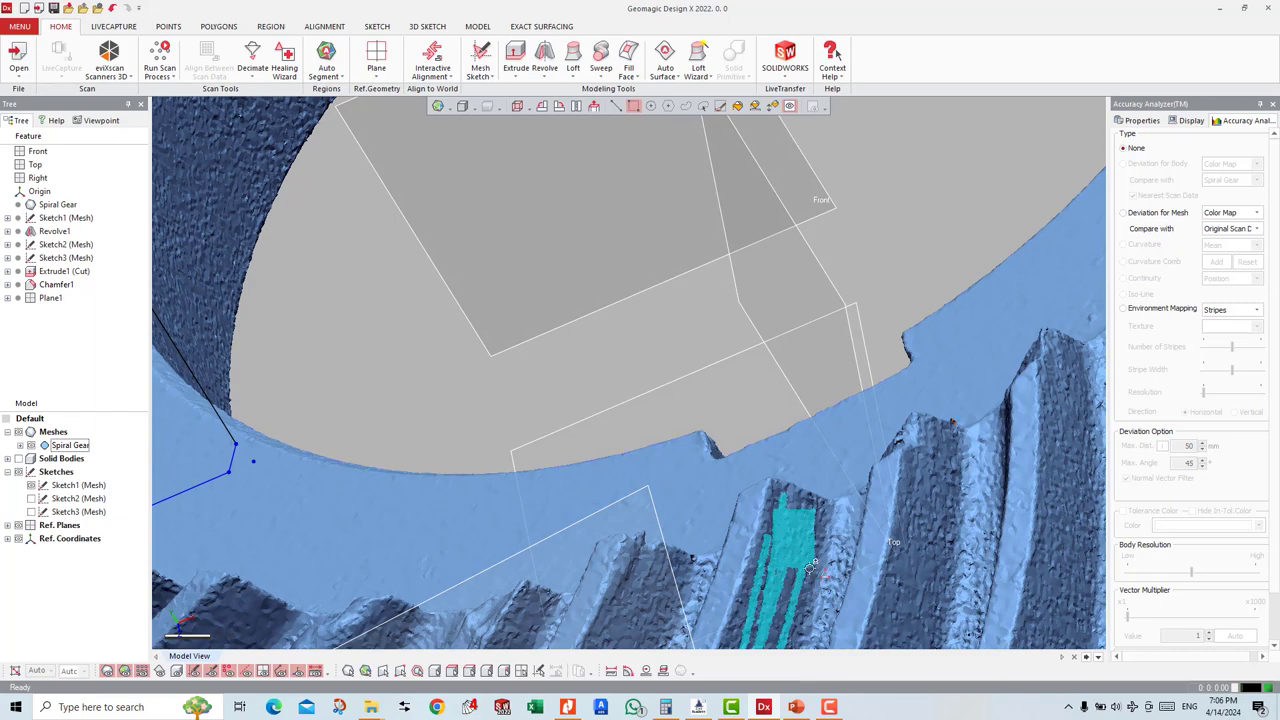
drag(810, 565, 778, 588)
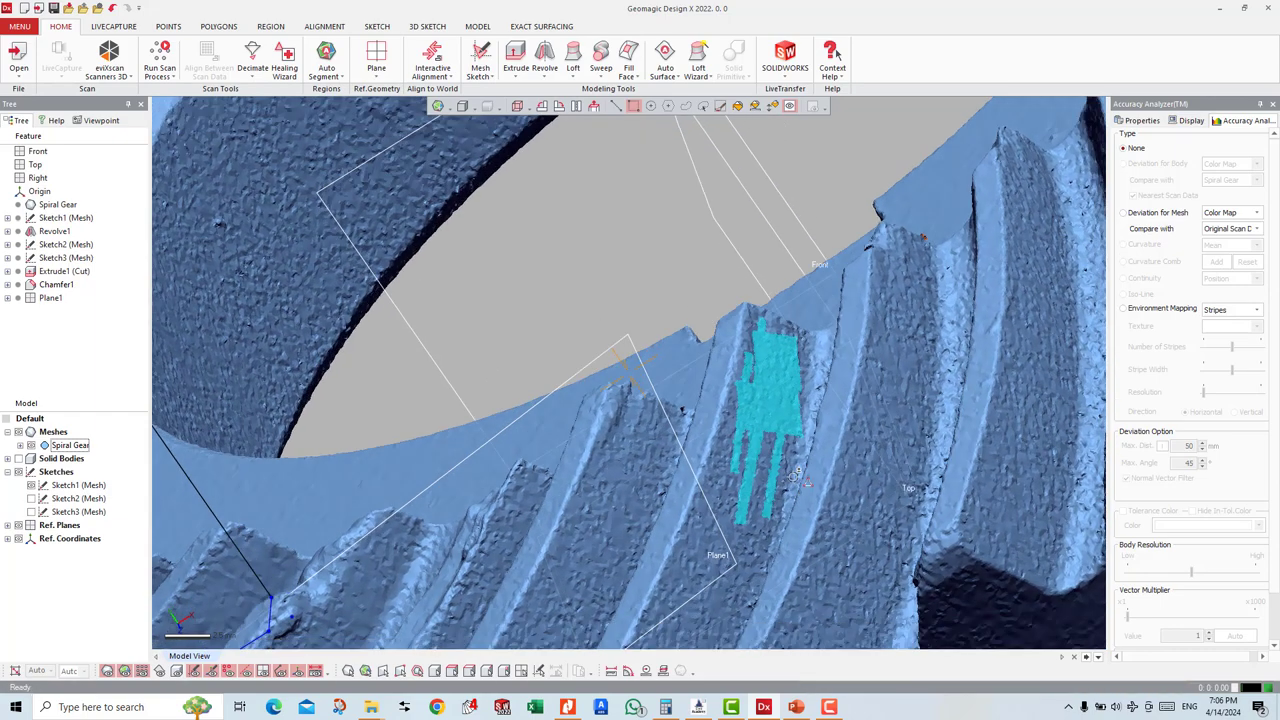
right_drag(778, 588, 812, 325)
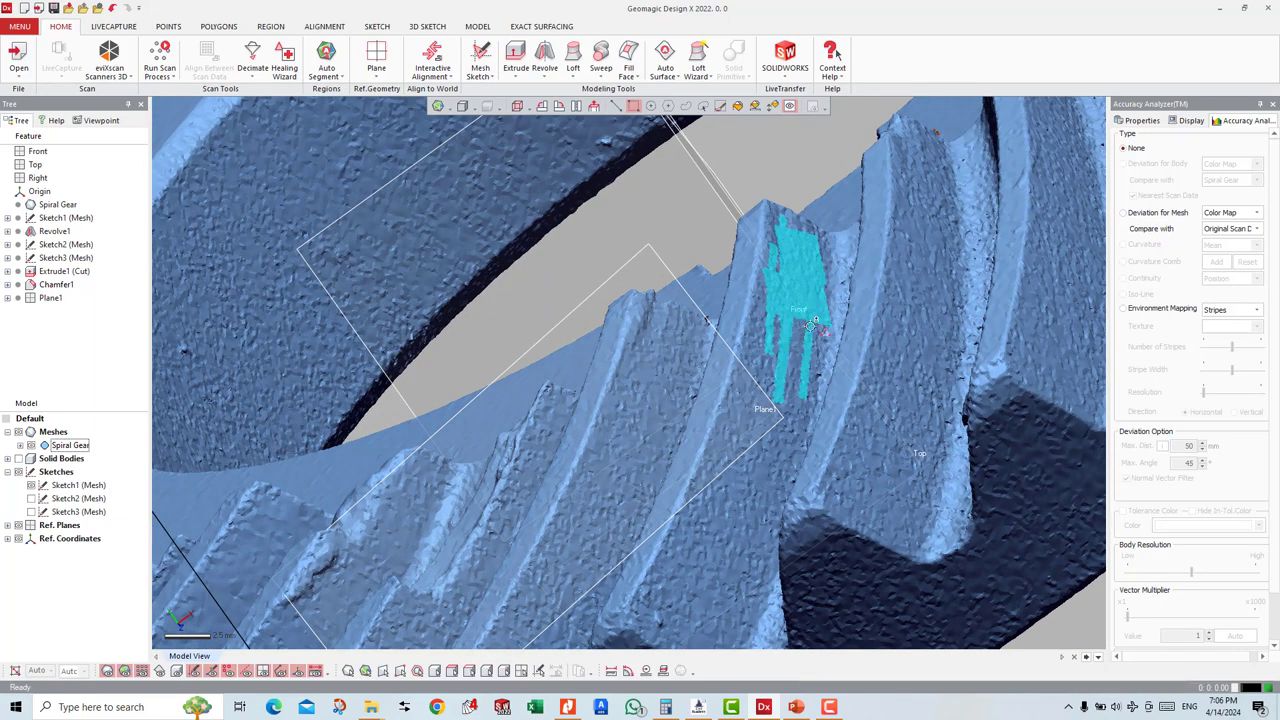
drag(826, 322, 766, 428)
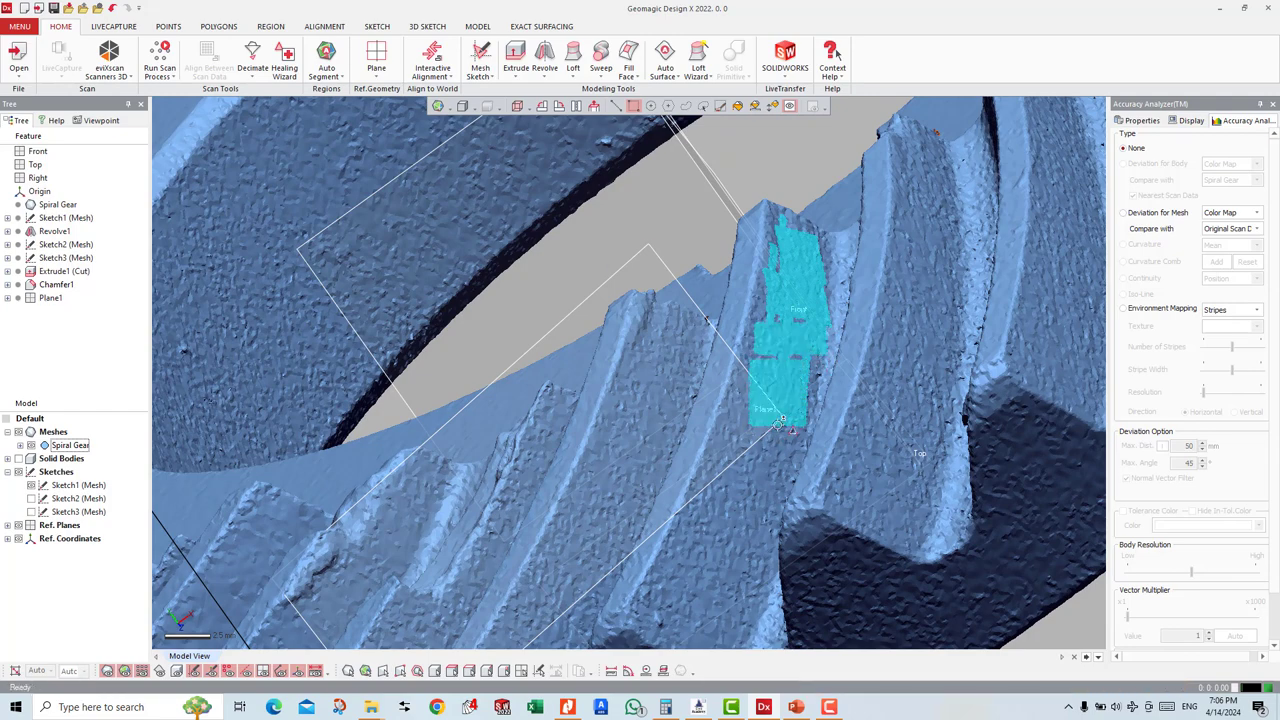
right_drag(740, 545, 755, 484)
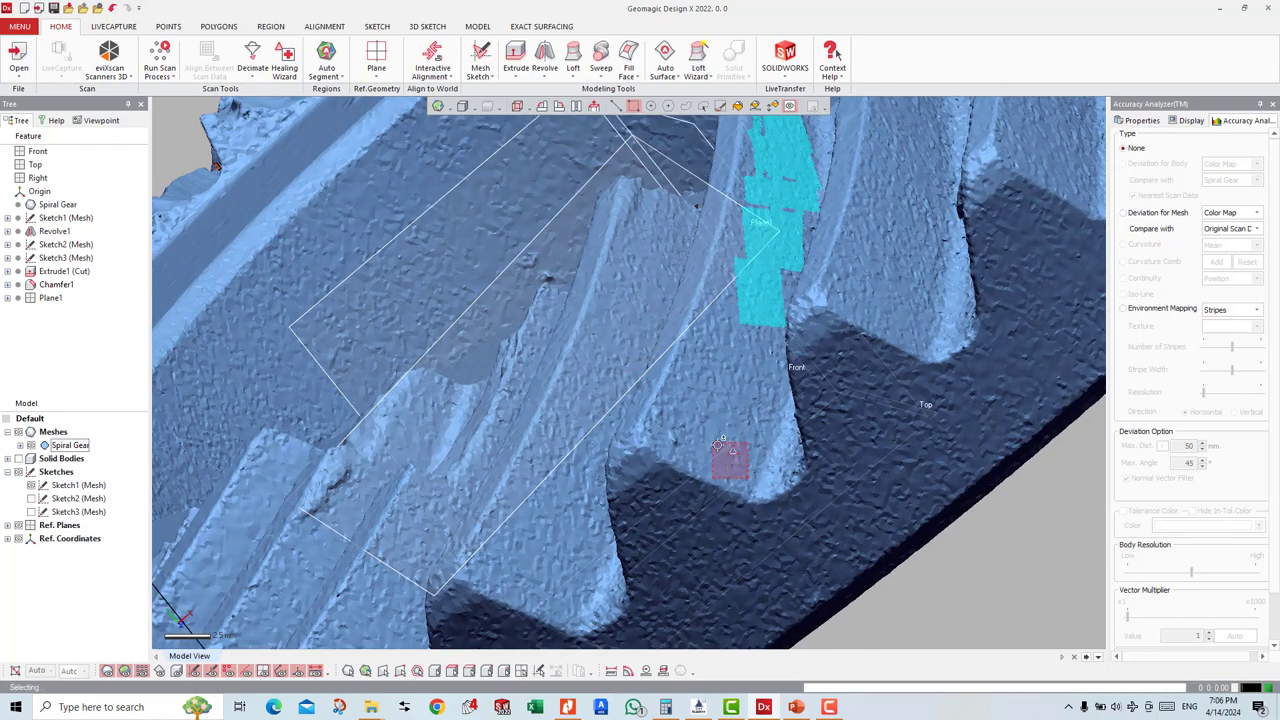
click(714, 438)
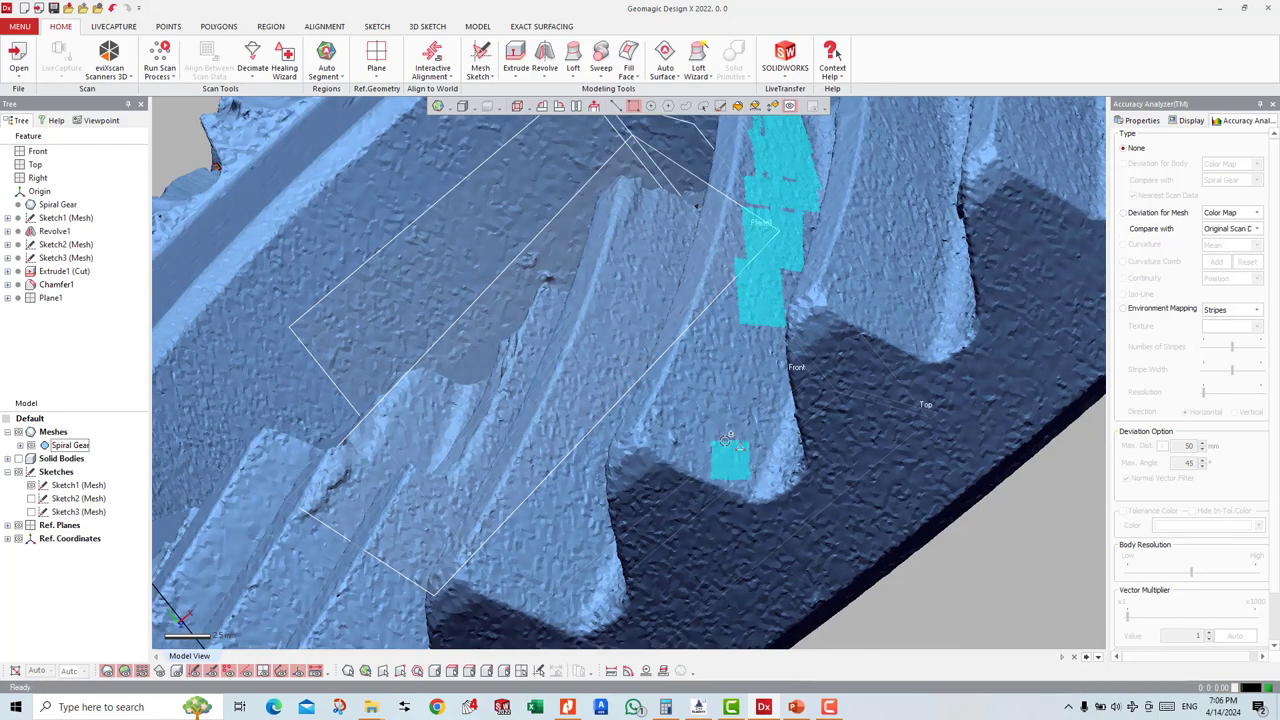
click(666, 396)
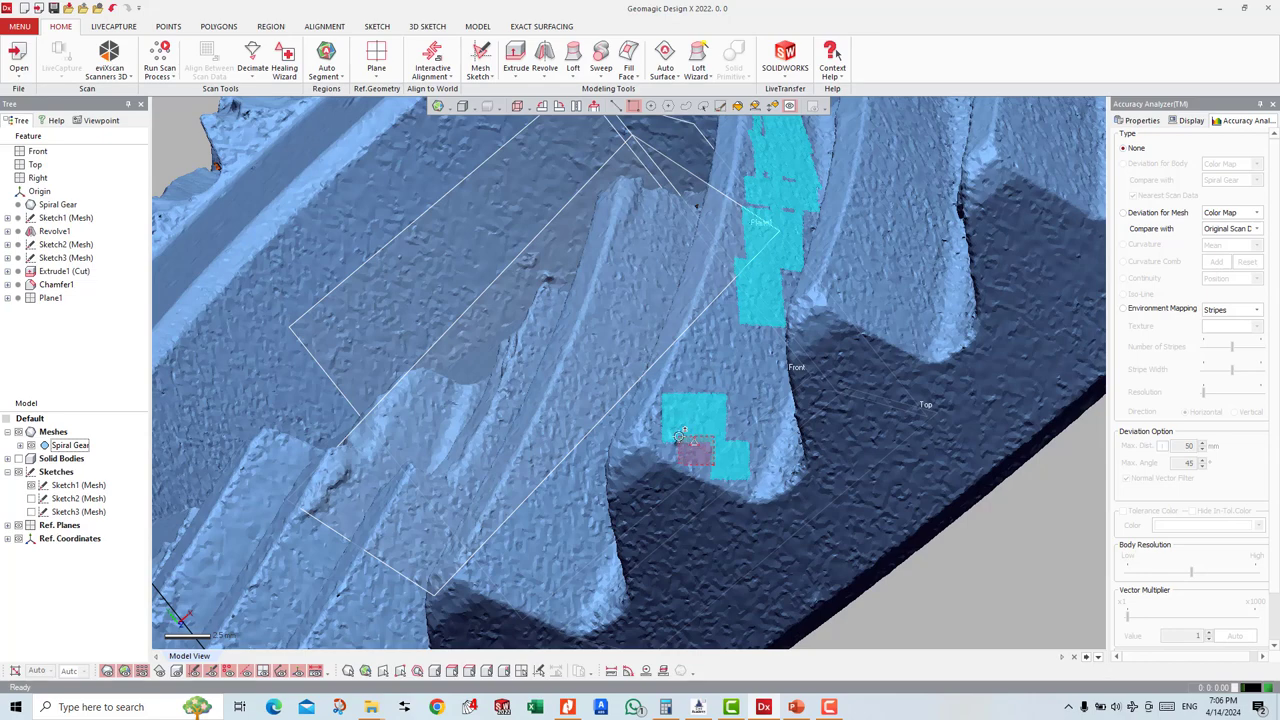
click(676, 432)
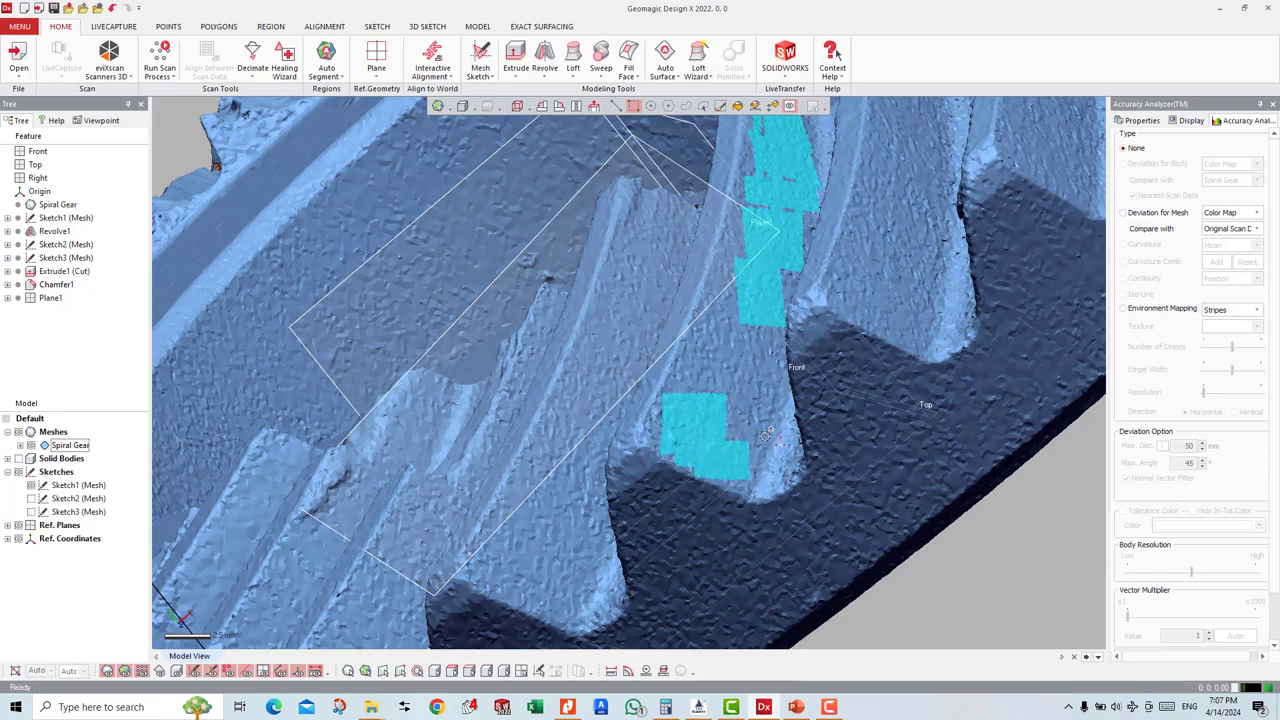
Step: Extend the painted selection over the rest of the flank up to its top, then zoom out
drag(766, 434, 680, 354)
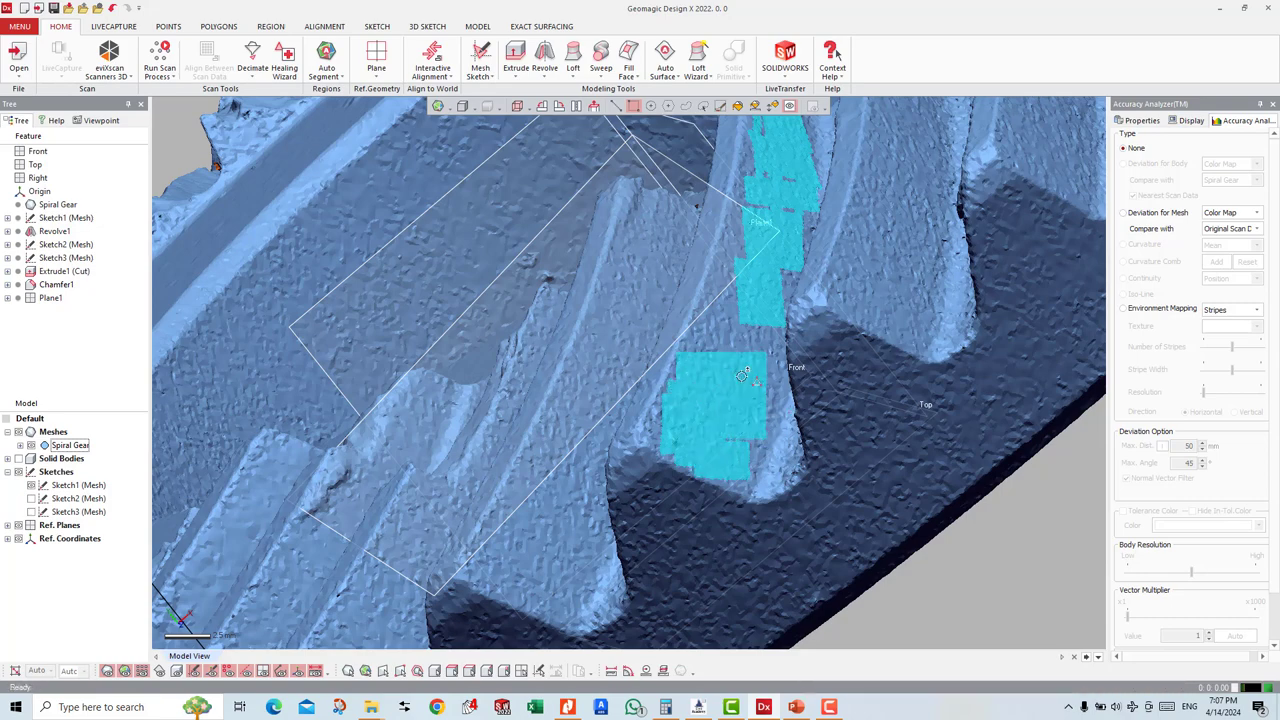
right_drag(723, 378, 777, 441)
drag(793, 493, 728, 371)
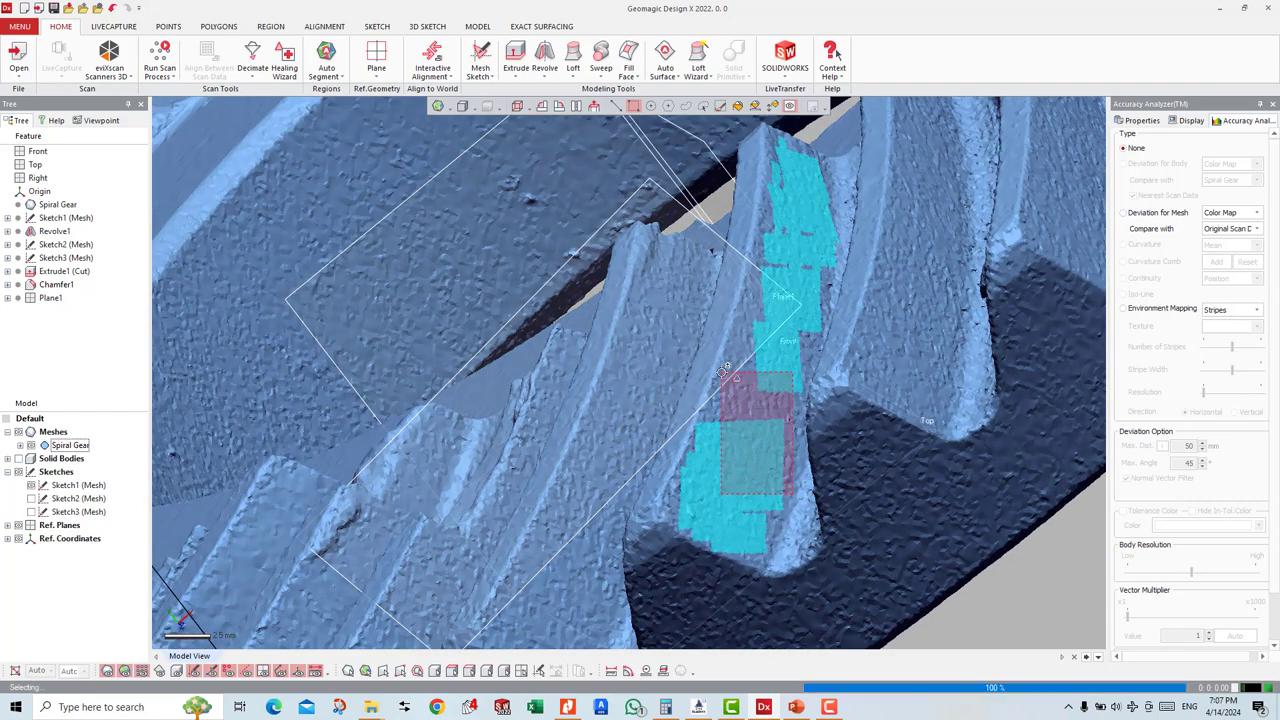
right_drag(776, 390, 864, 541)
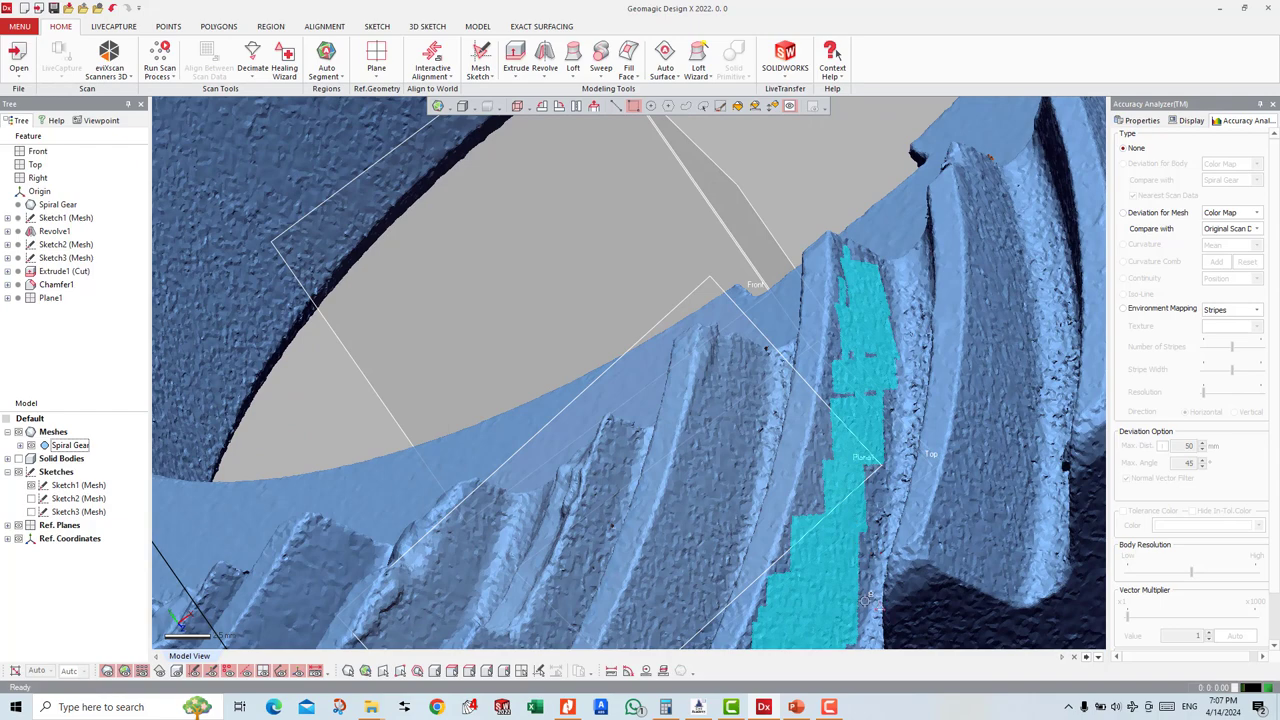
drag(849, 543, 863, 563)
drag(873, 510, 842, 445)
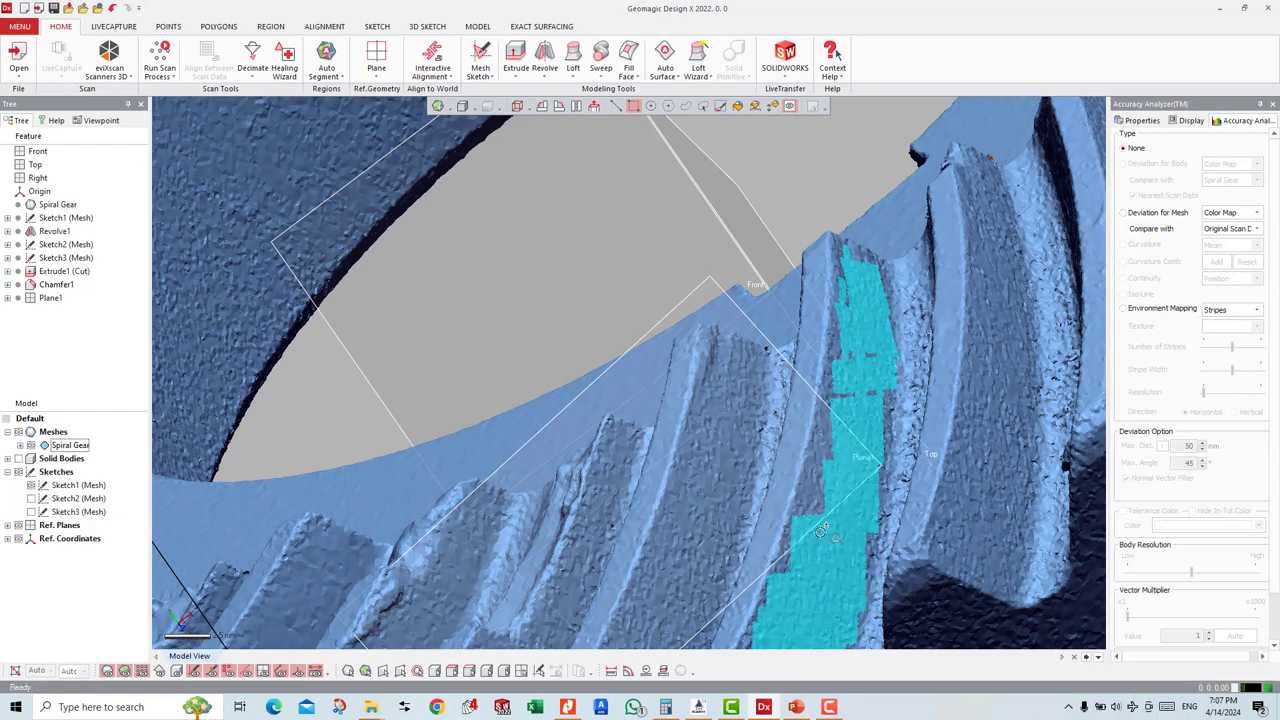
mouse_move(822, 532)
mouse_down()
mouse_move(810, 491)
mouse_move(842, 398)
mouse_up()
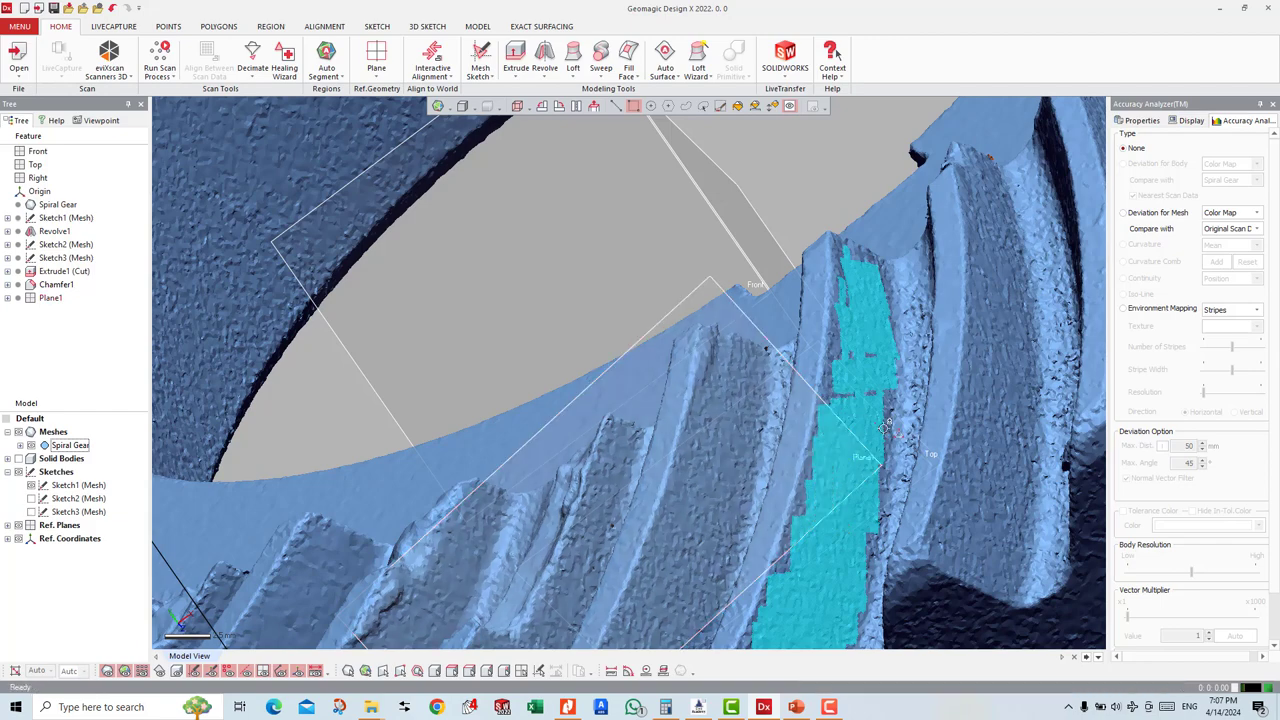
drag(885, 445, 862, 372)
drag(845, 370, 841, 326)
right_drag(845, 290, 845, 515)
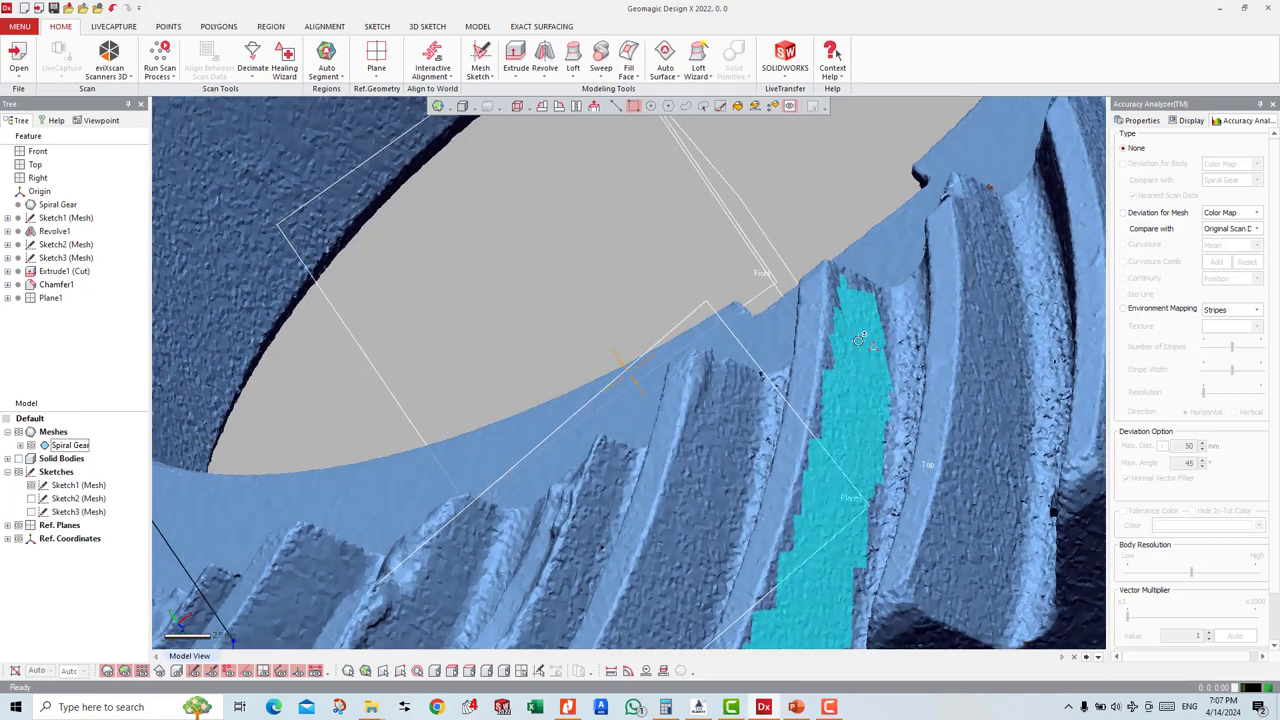
drag(848, 566, 820, 530)
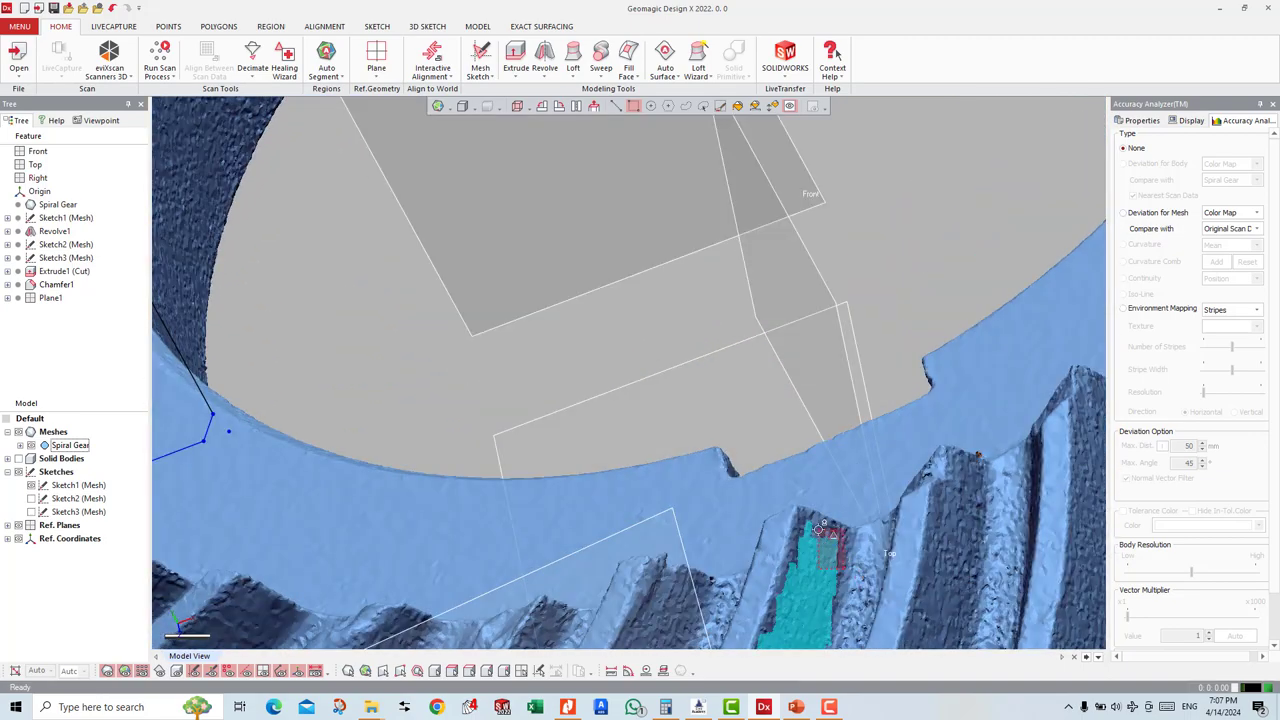
scroll(820, 530, down, 4)
scroll(825, 460, down, 2)
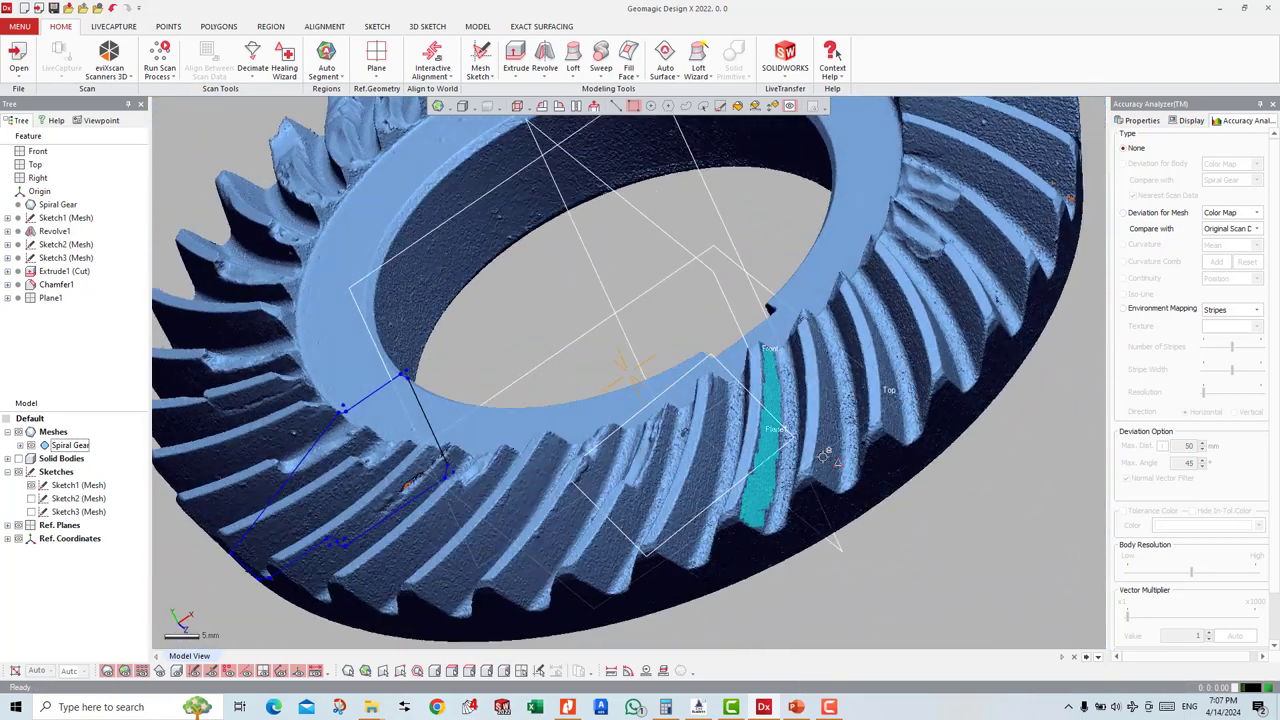
Step: On the REGION tab, orbit to show the inner bore and activate brush selection on the flank
click(328, 55)
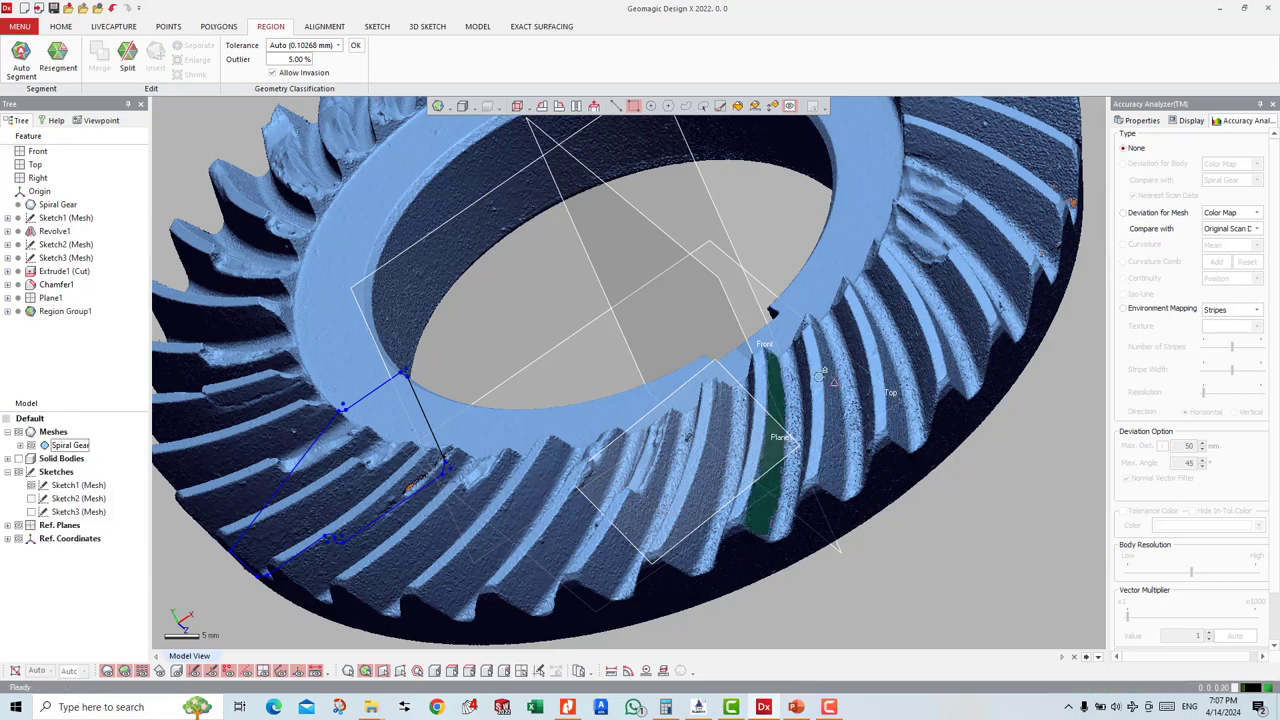
mouse_move(680, 360)
right_down()
mouse_move(513, 377)
mouse_move(608, 405)
right_up()
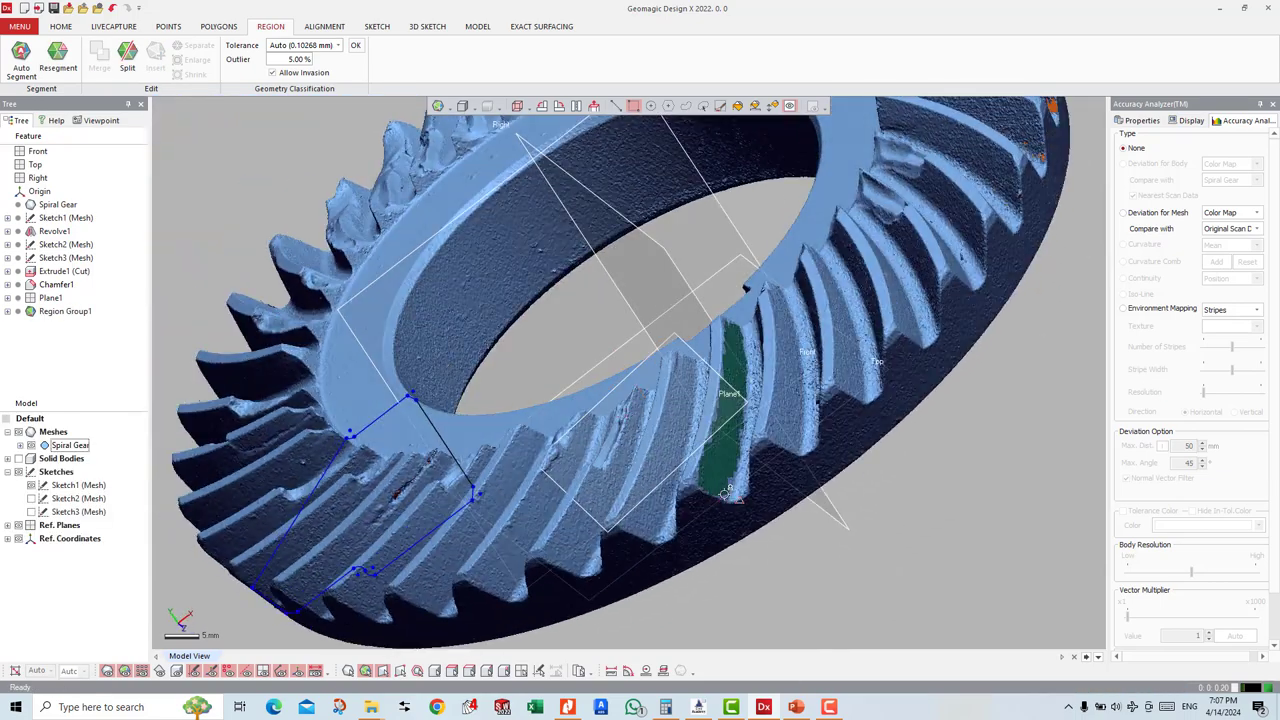
mouse_move(726, 492)
right_down()
mouse_move(922, 252)
mouse_move(828, 350)
right_up()
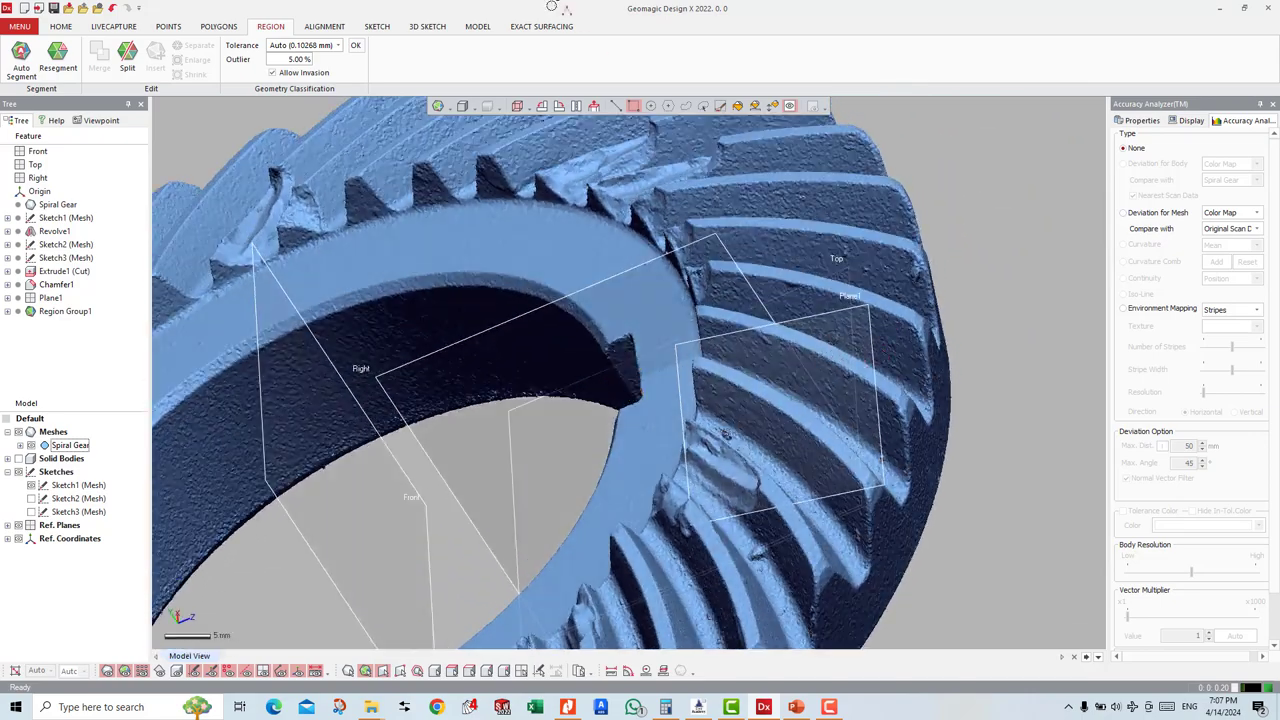
click(753, 106)
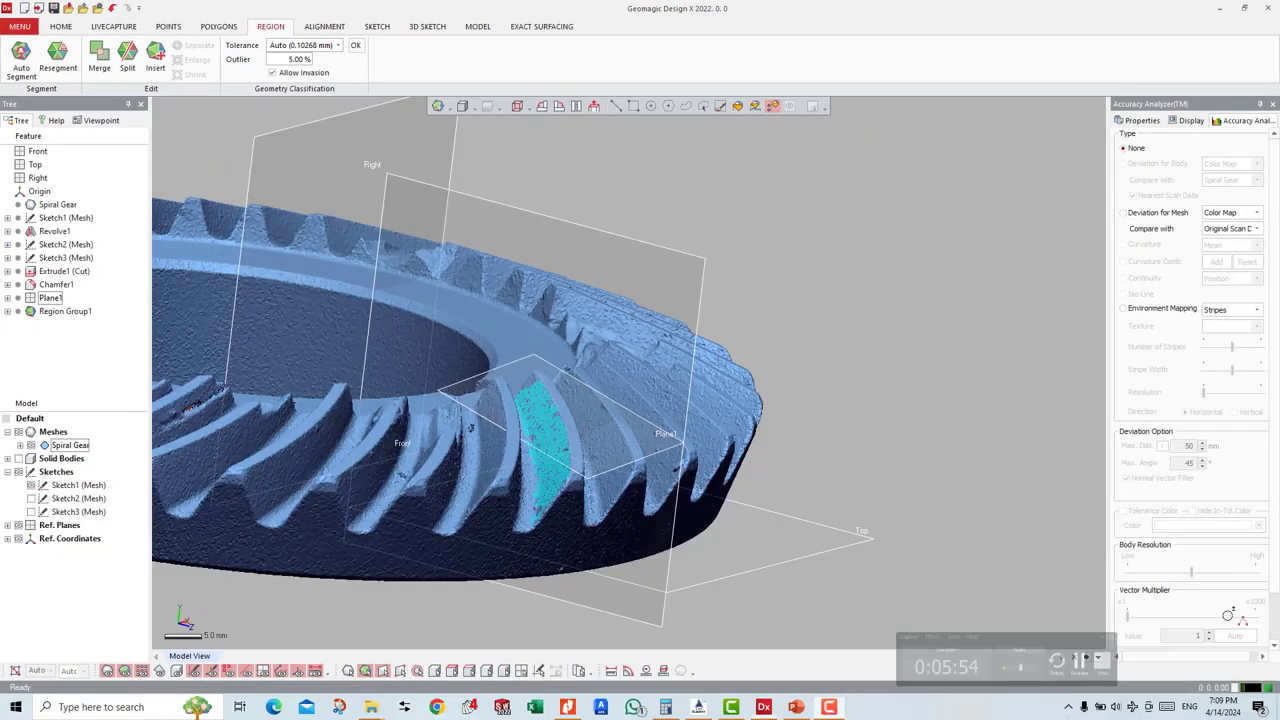
Step: Insert the selected flank faces as a new green region under Region Group1 and check it
mouse_move(600, 382)
right_down()
mouse_move(531, 412)
mouse_move(333, 103)
right_up()
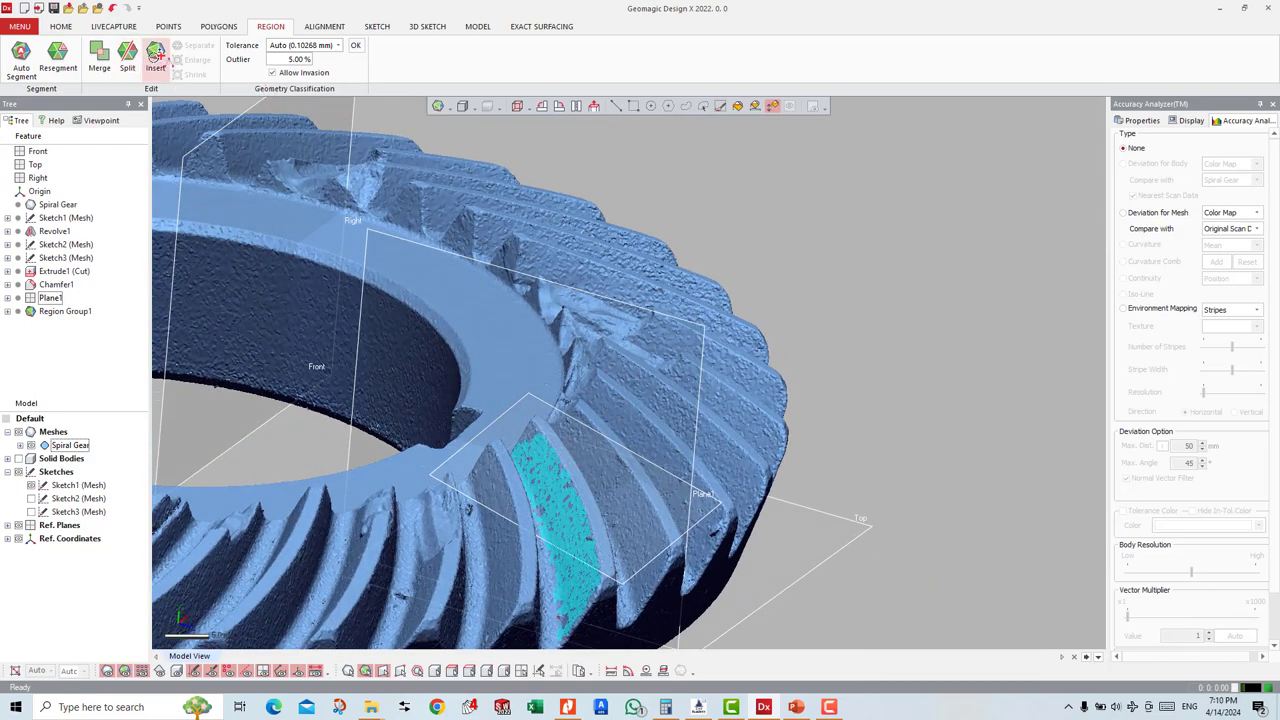
click(155, 57)
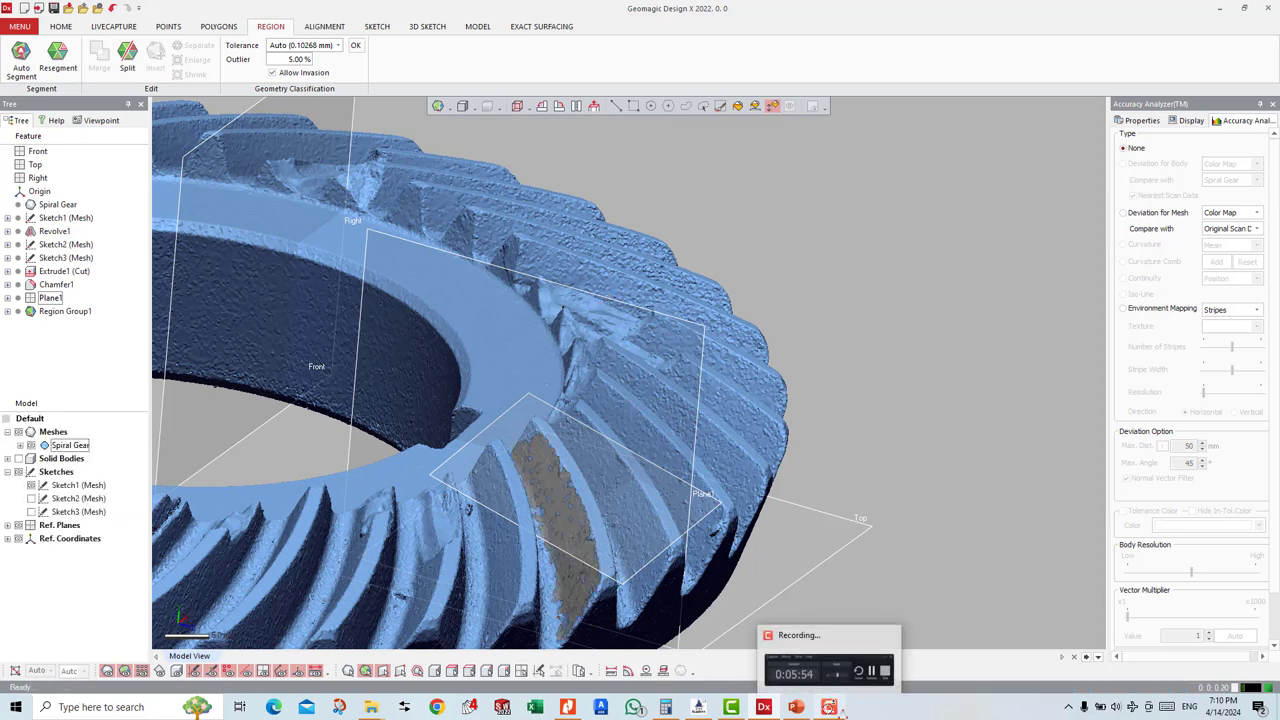
mouse_move(345, 307)
right_down()
mouse_move(450, 412)
mouse_move(626, 421)
mouse_move(702, 468)
right_up()
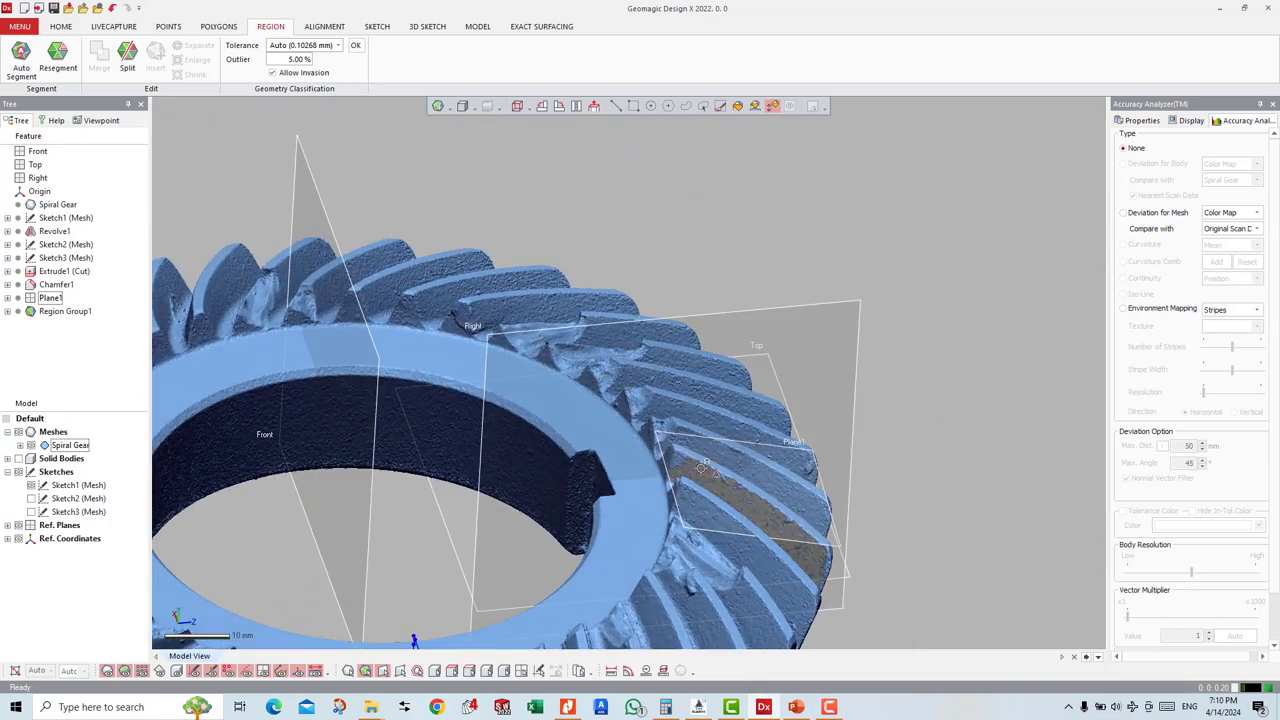
right_drag(724, 481, 323, 337)
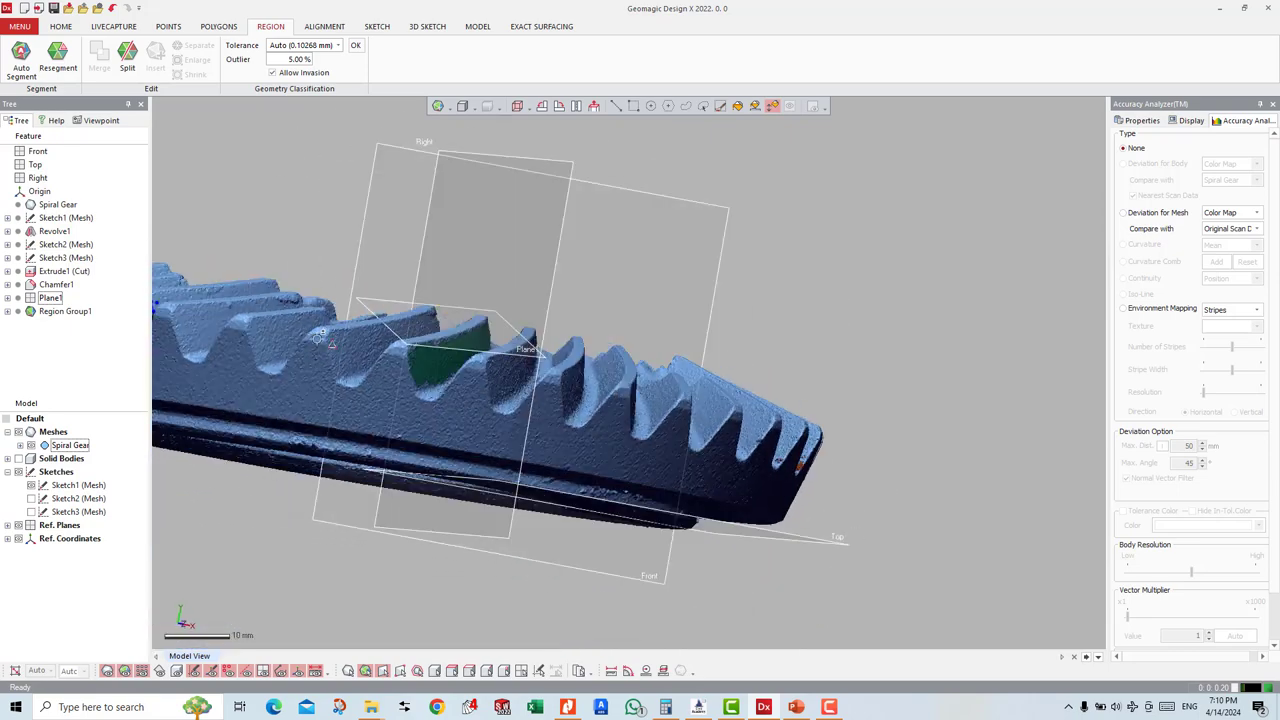
mouse_move(390, 382)
right_down()
mouse_move(480, 408)
mouse_move(330, 150)
right_up()
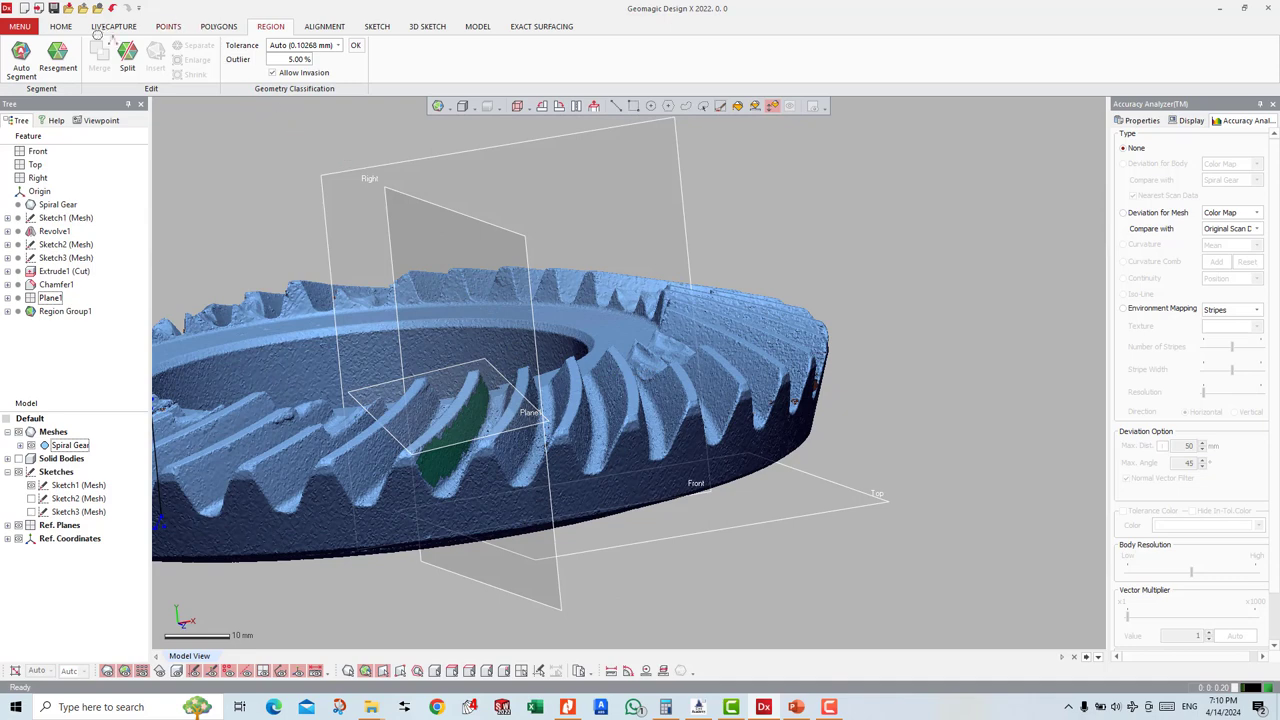
click(78, 26)
Step: Fit Mesh Fit1 to the tooth-flank region with Linear extension of 20 %
click(478, 26)
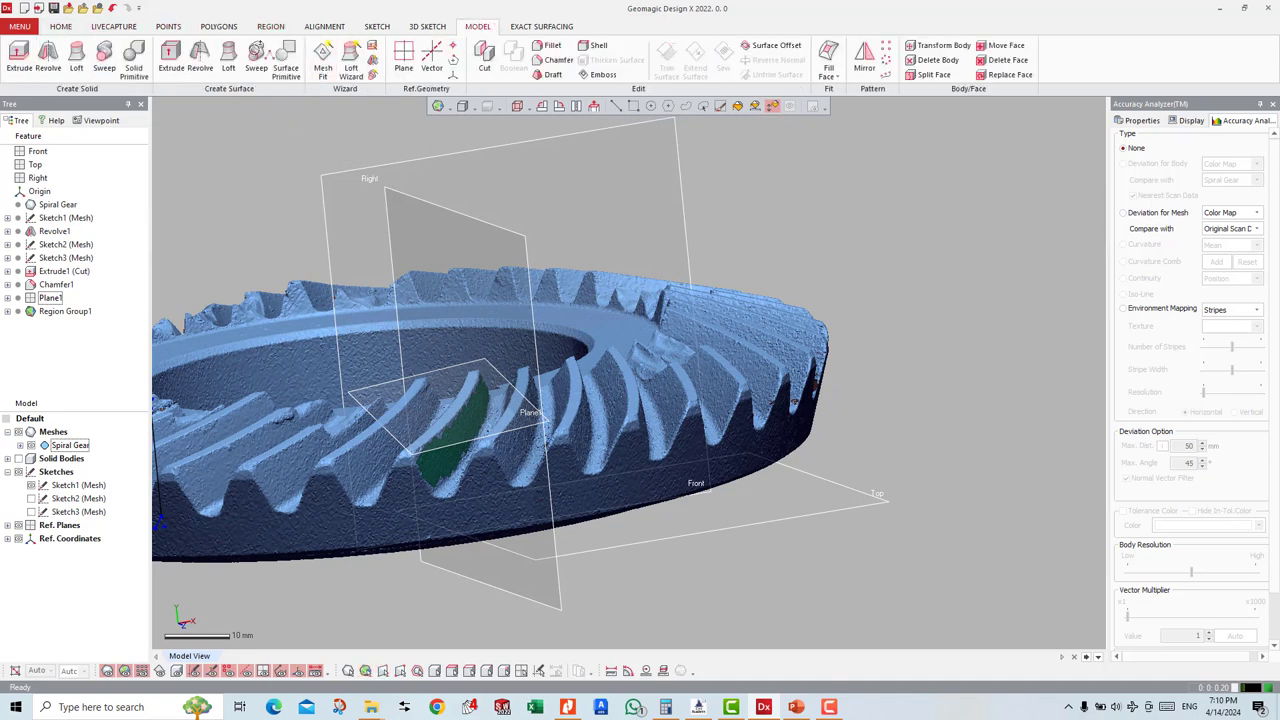
click(327, 57)
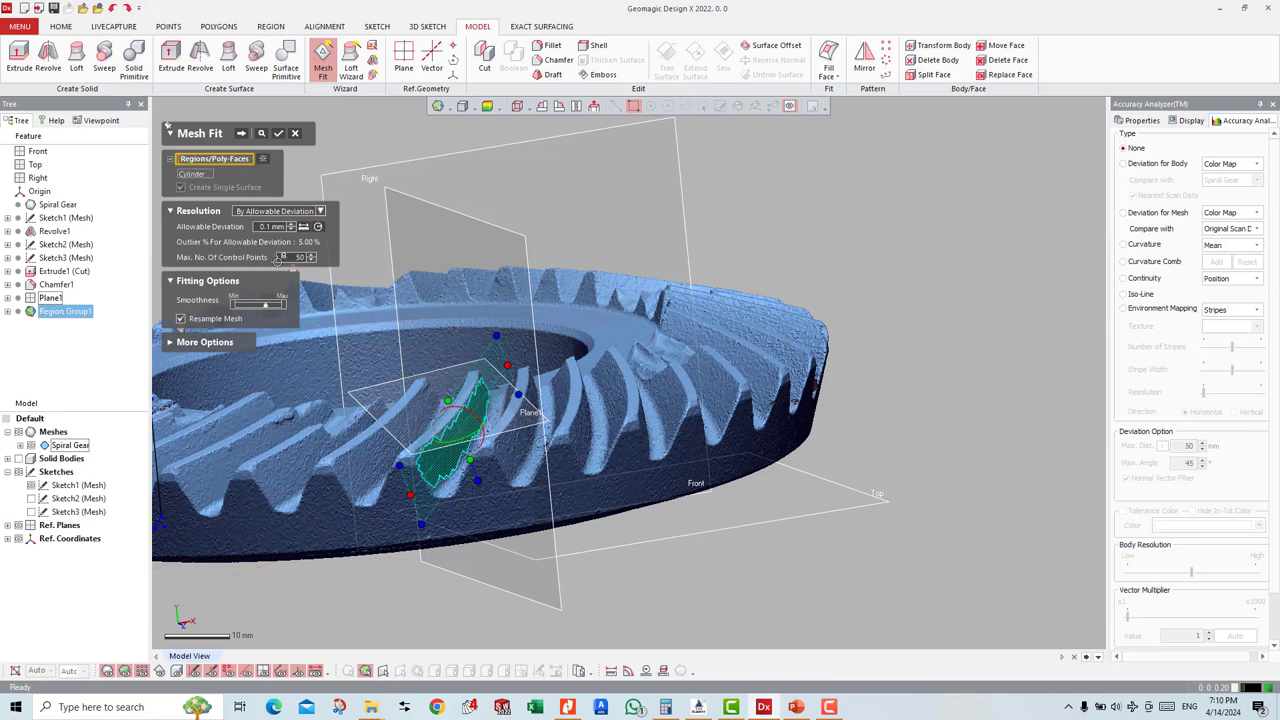
click(185, 346)
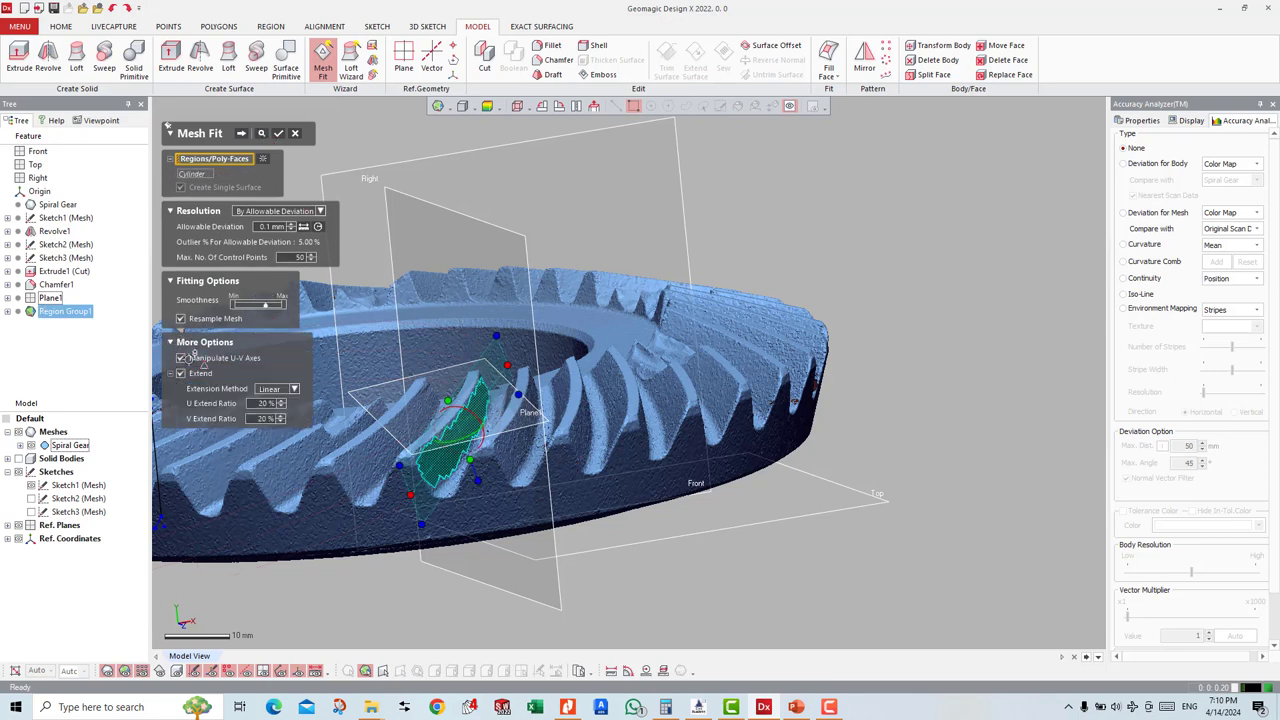
click(278, 386)
click(278, 384)
click(243, 133)
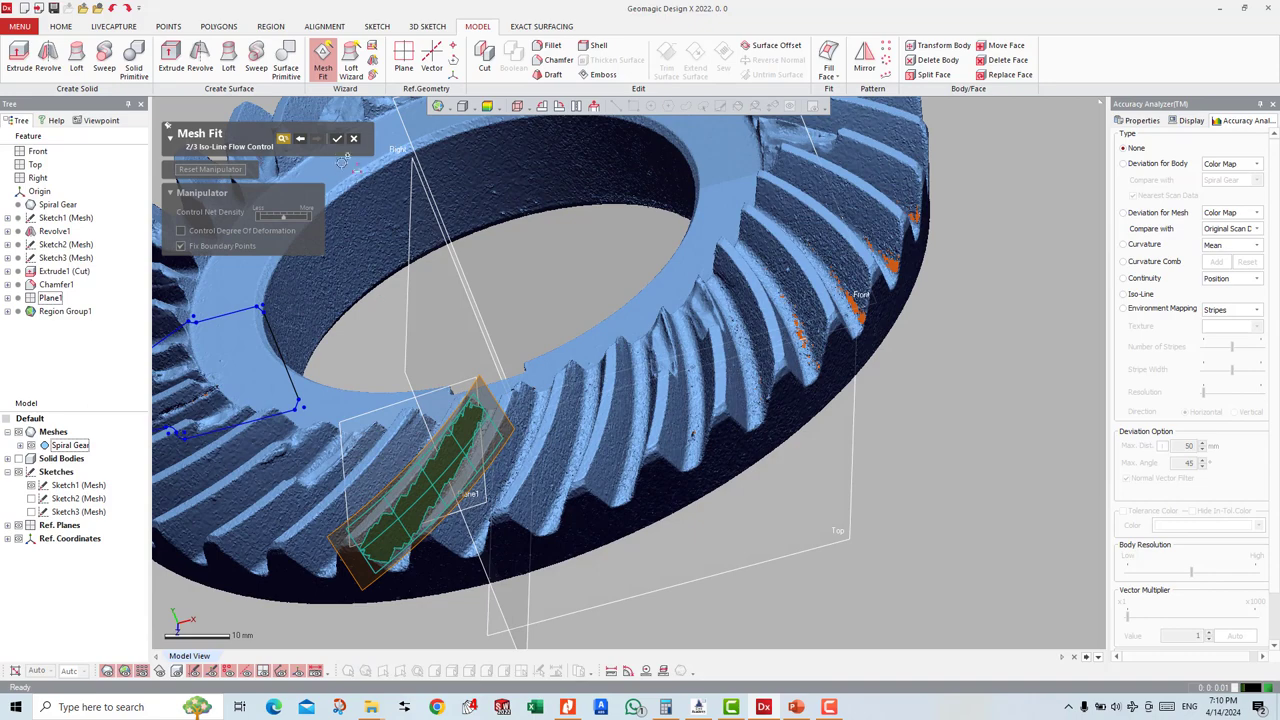
click(338, 137)
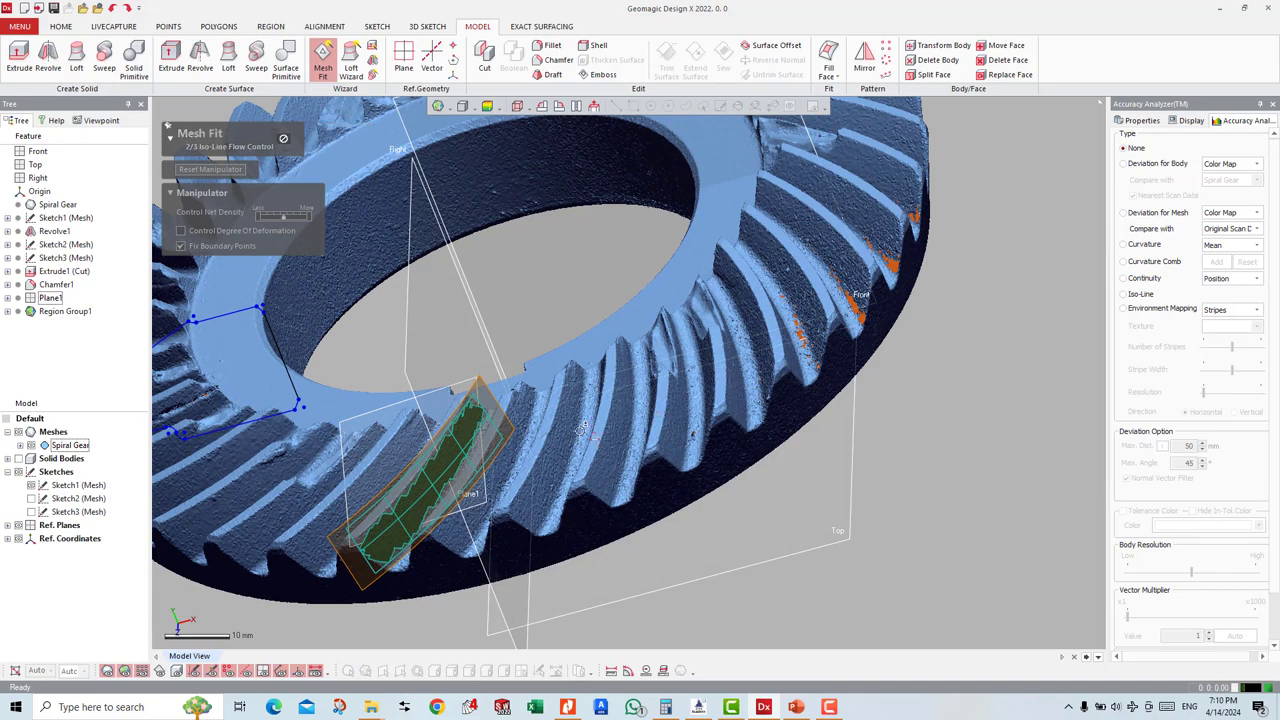
right_drag(565, 425, 540, 340)
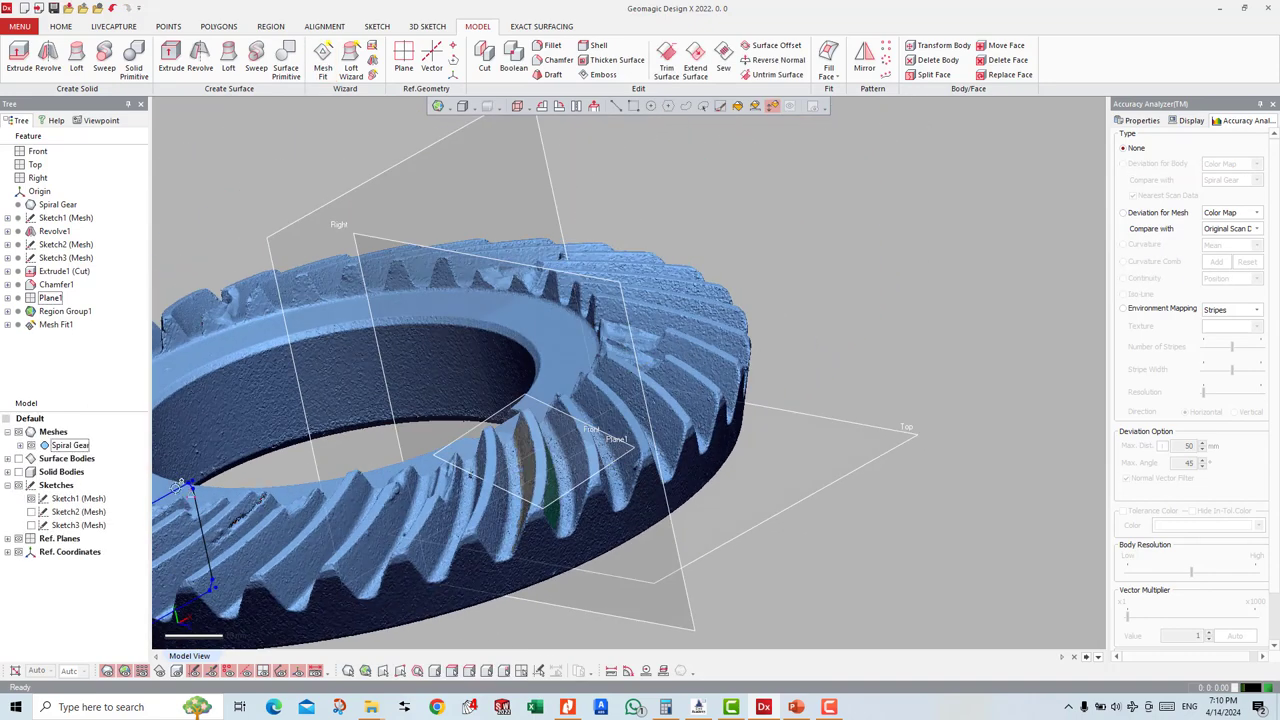
click(8, 458)
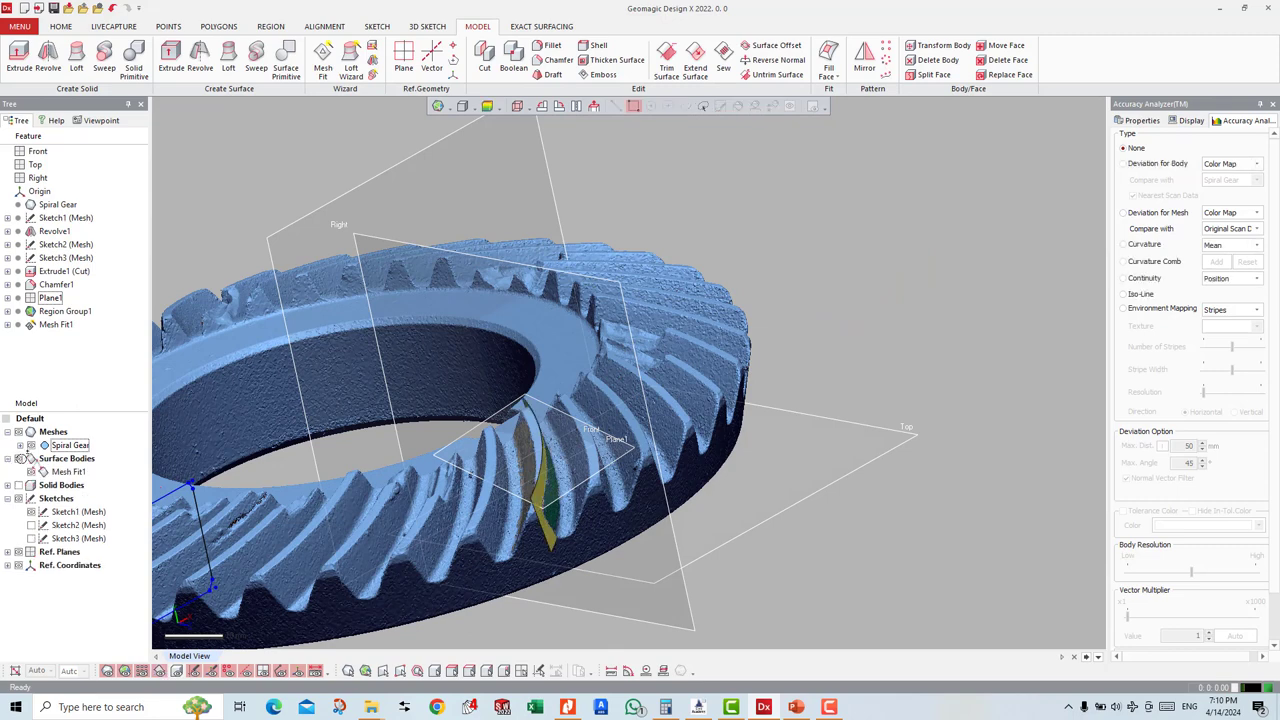
right_drag(520, 457, 576, 303)
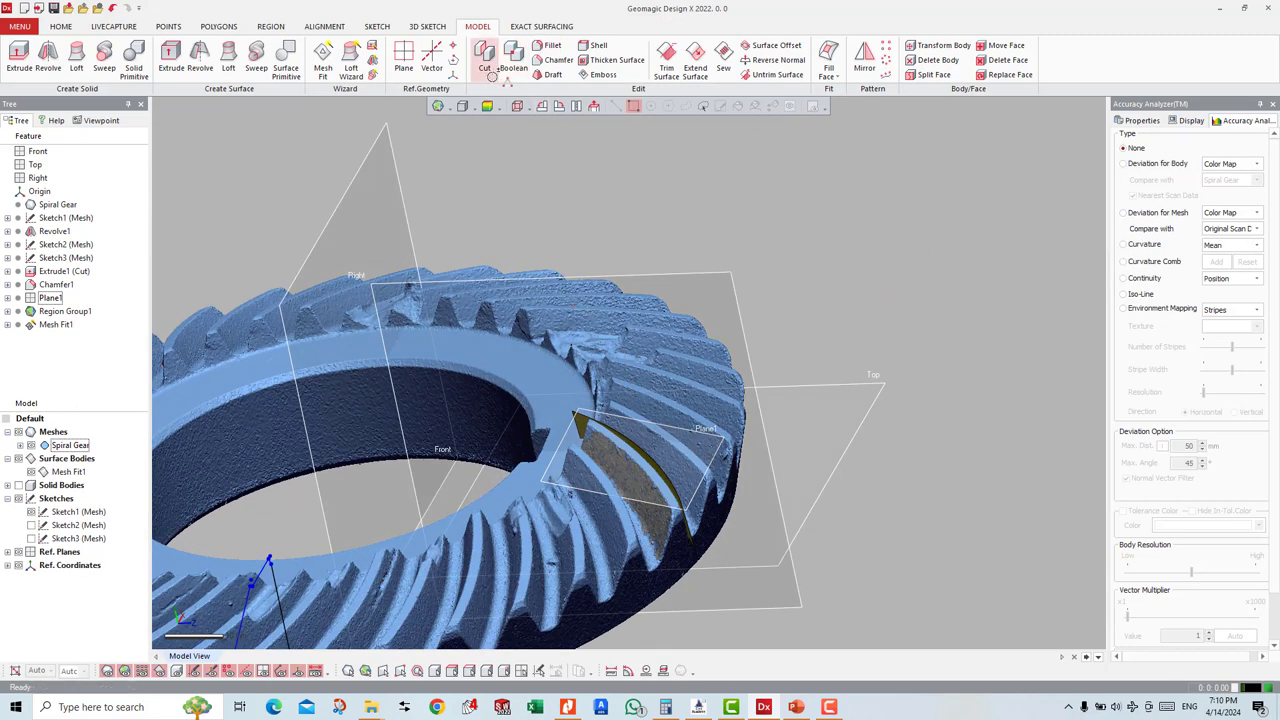
Step: Fit Mesh Fit2 to the other tooth-flank region
click(323, 60)
click(625, 472)
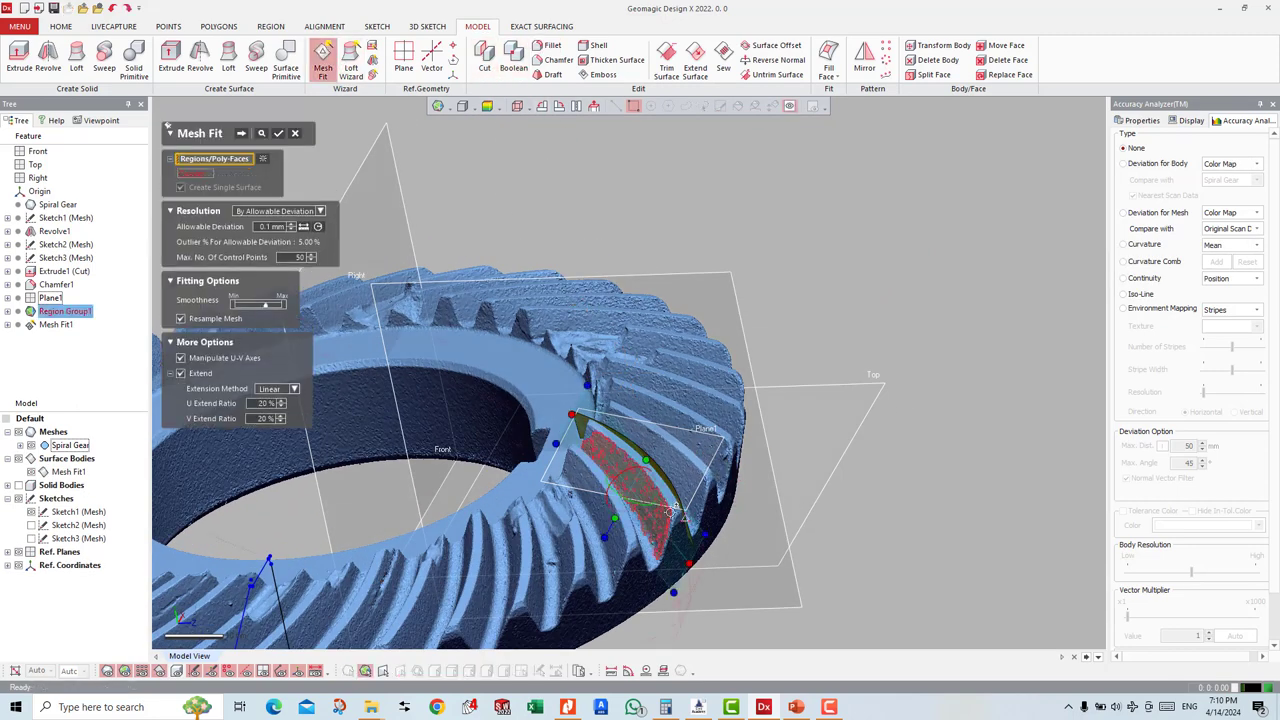
click(279, 133)
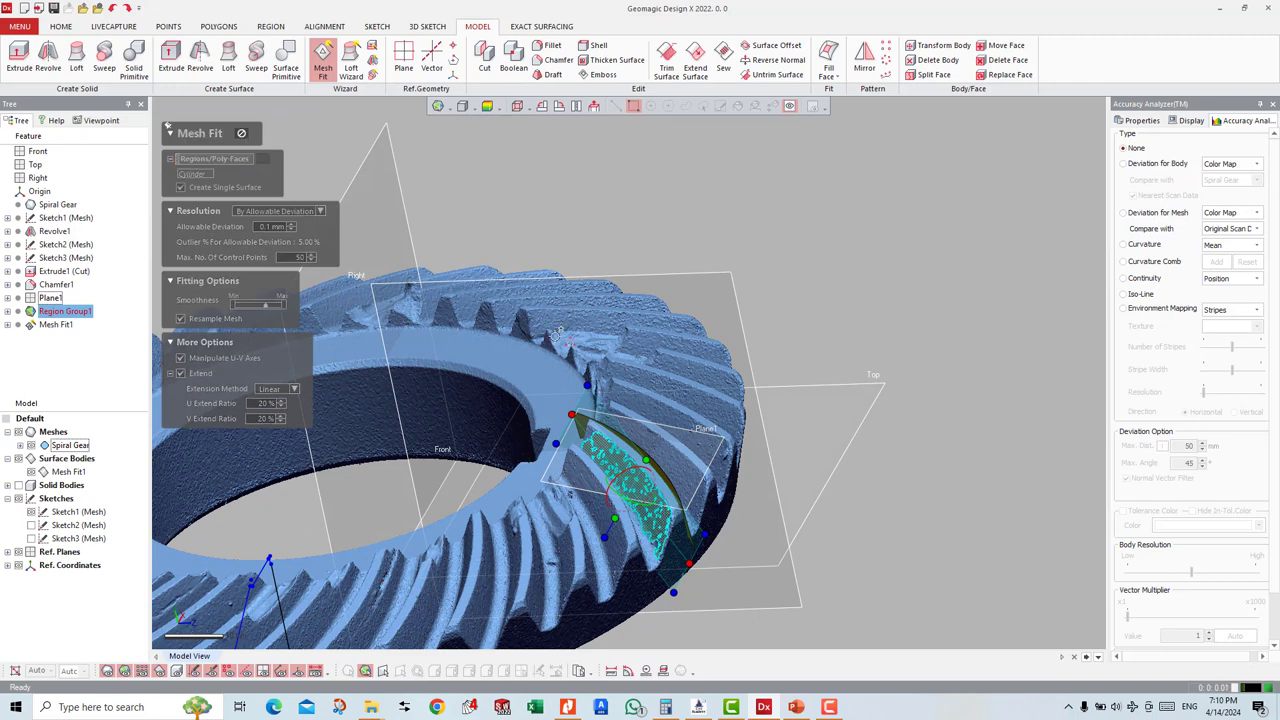
right_drag(557, 335, 533, 137)
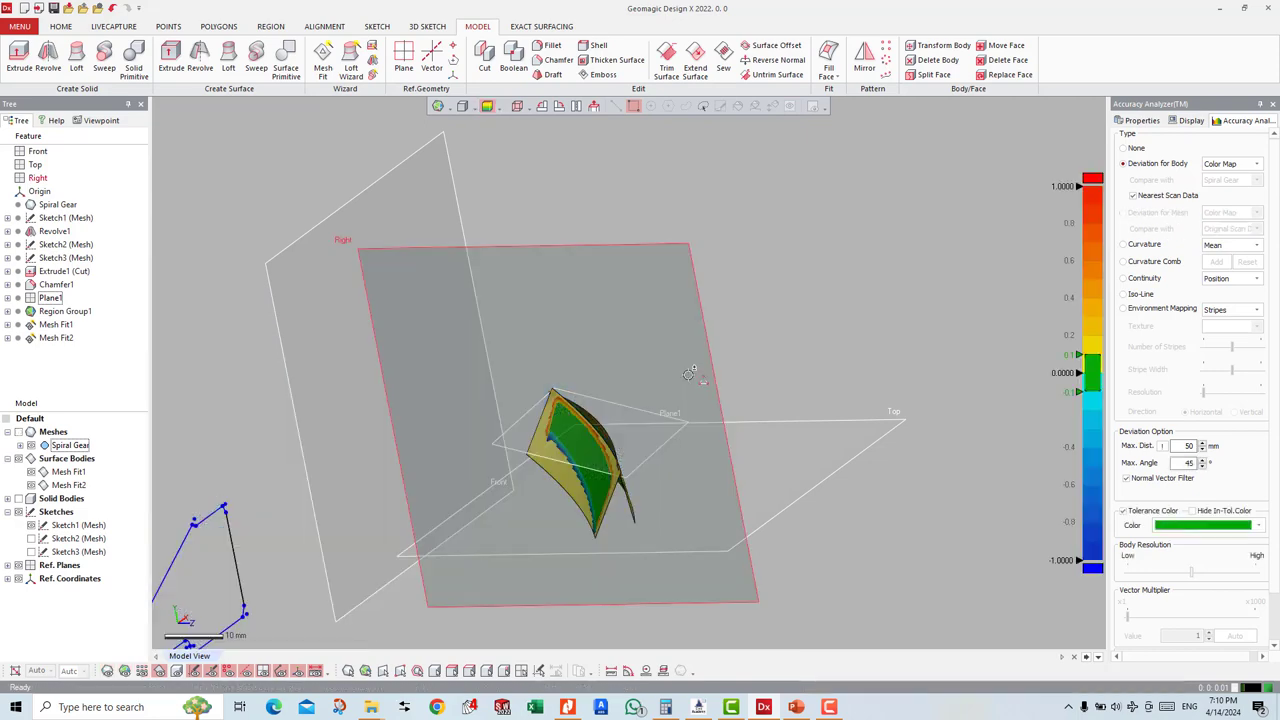
Step: Inspect Mesh Fit2's Deviation for Body map, then set the Accuracy Analyzer to None
right_drag(598, 425, 537, 440)
click(537, 440)
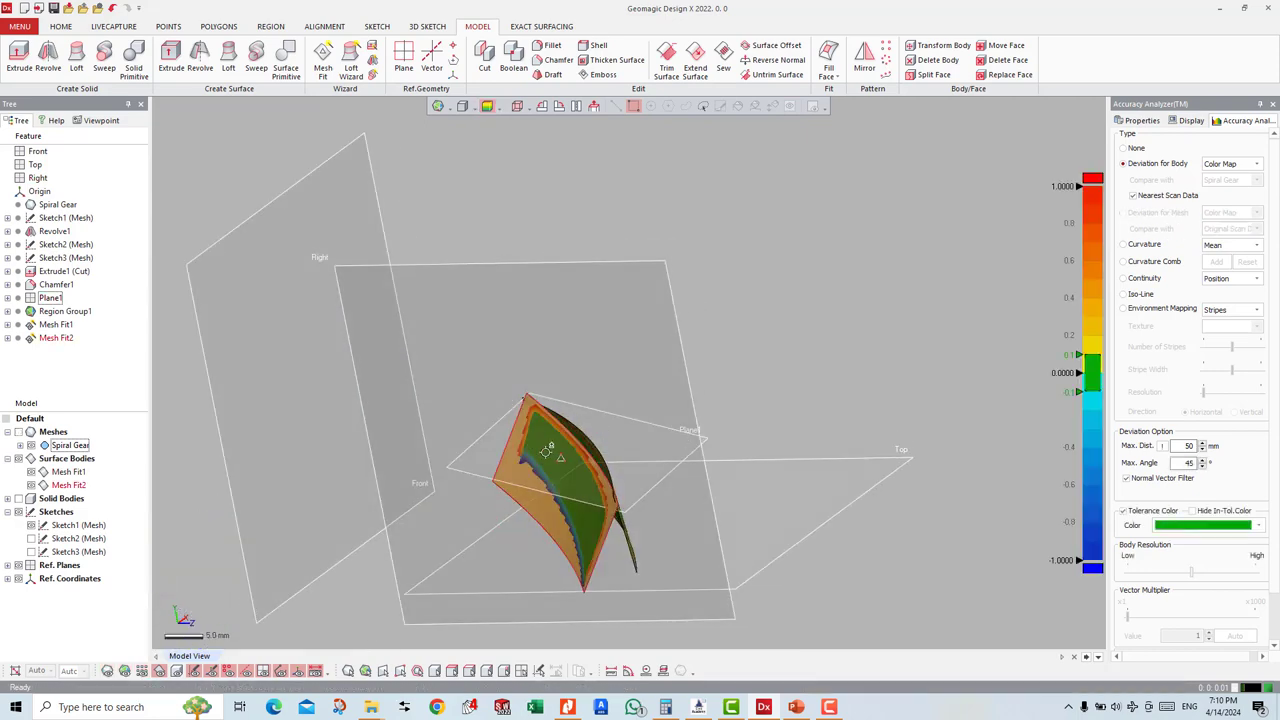
mouse_move(605, 505)
right_down()
mouse_move(234, 496)
mouse_move(414, 415)
right_up()
right_drag(392, 495, 395, 438)
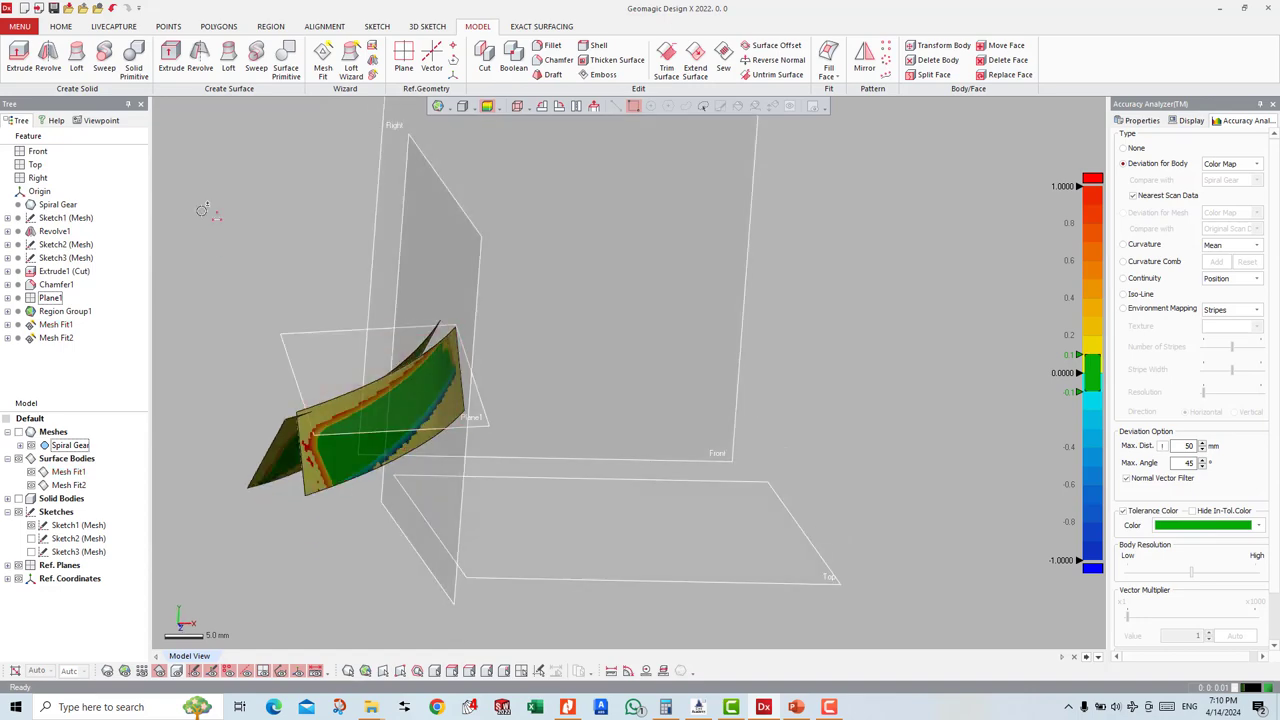
click(487, 106)
mouse_move(430, 420)
right_down()
mouse_move(400, 447)
mouse_move(460, 472)
mouse_move(235, 500)
right_up()
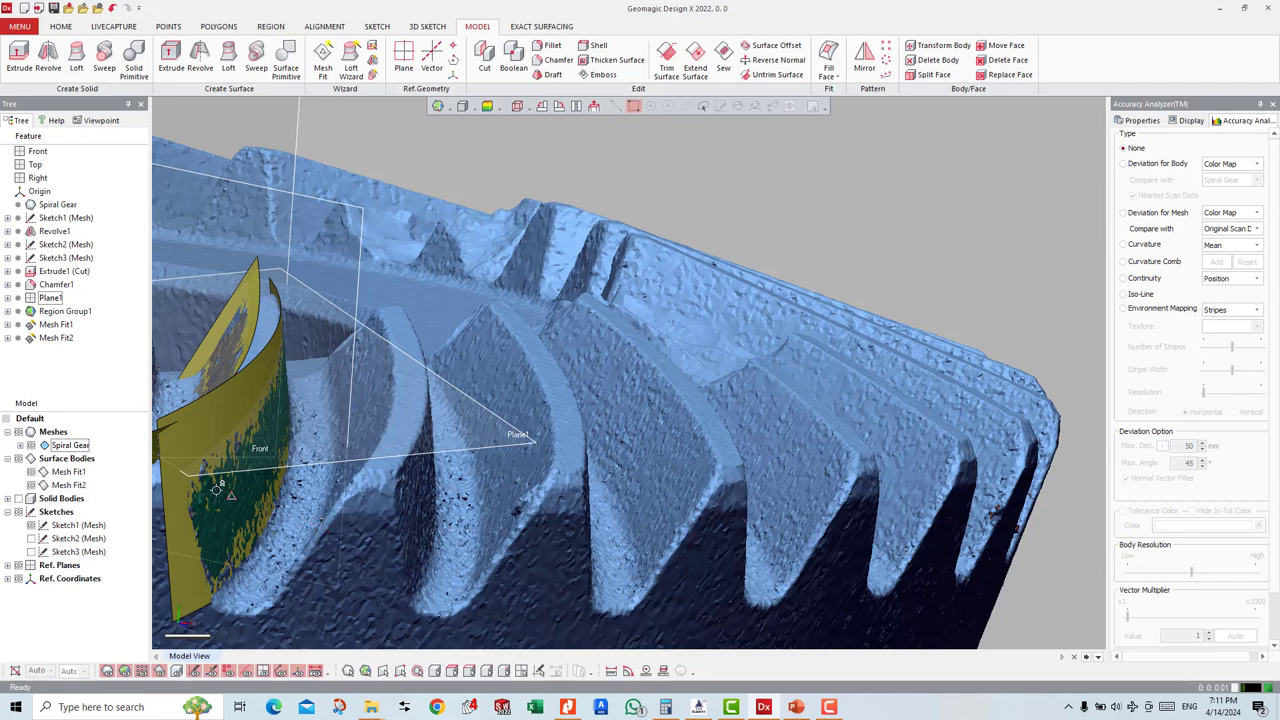
Step: Orbit and zoom around the gear to inspect the yellow fitted surface against the teeth
right_drag(392, 490, 630, 475)
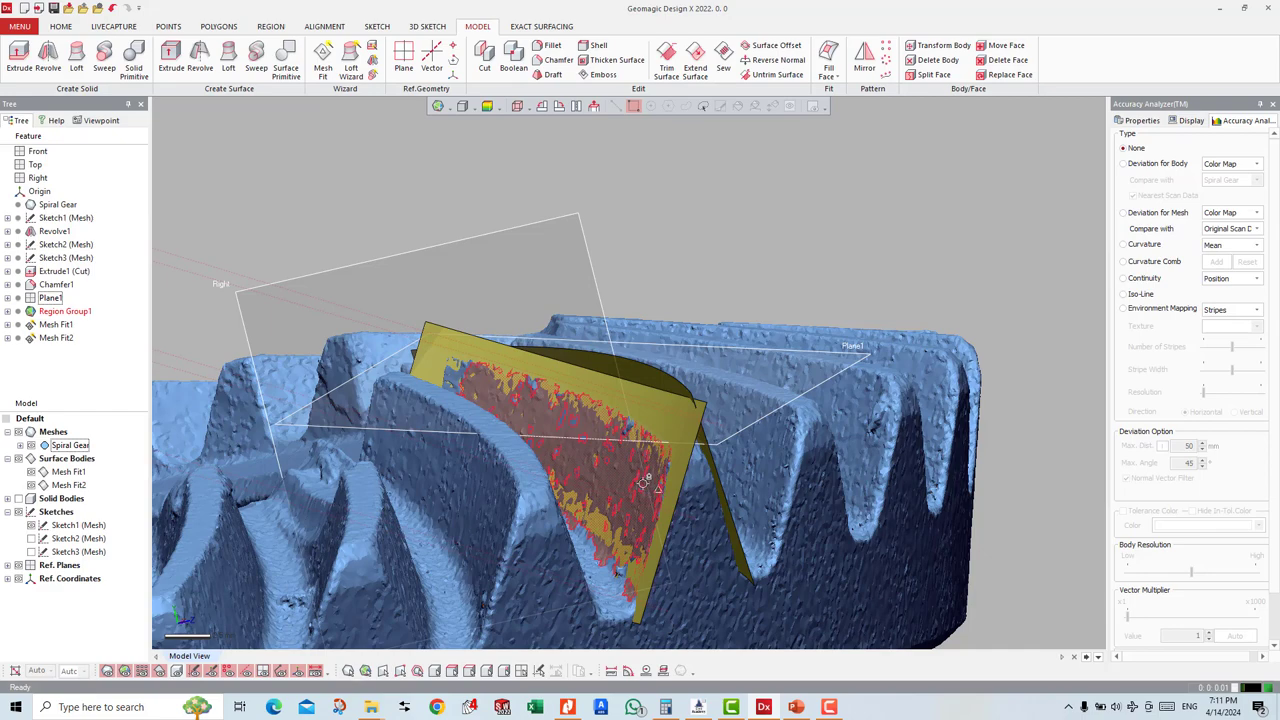
mouse_move(645, 482)
right_down()
mouse_move(632, 425)
mouse_move(640, 505)
right_up()
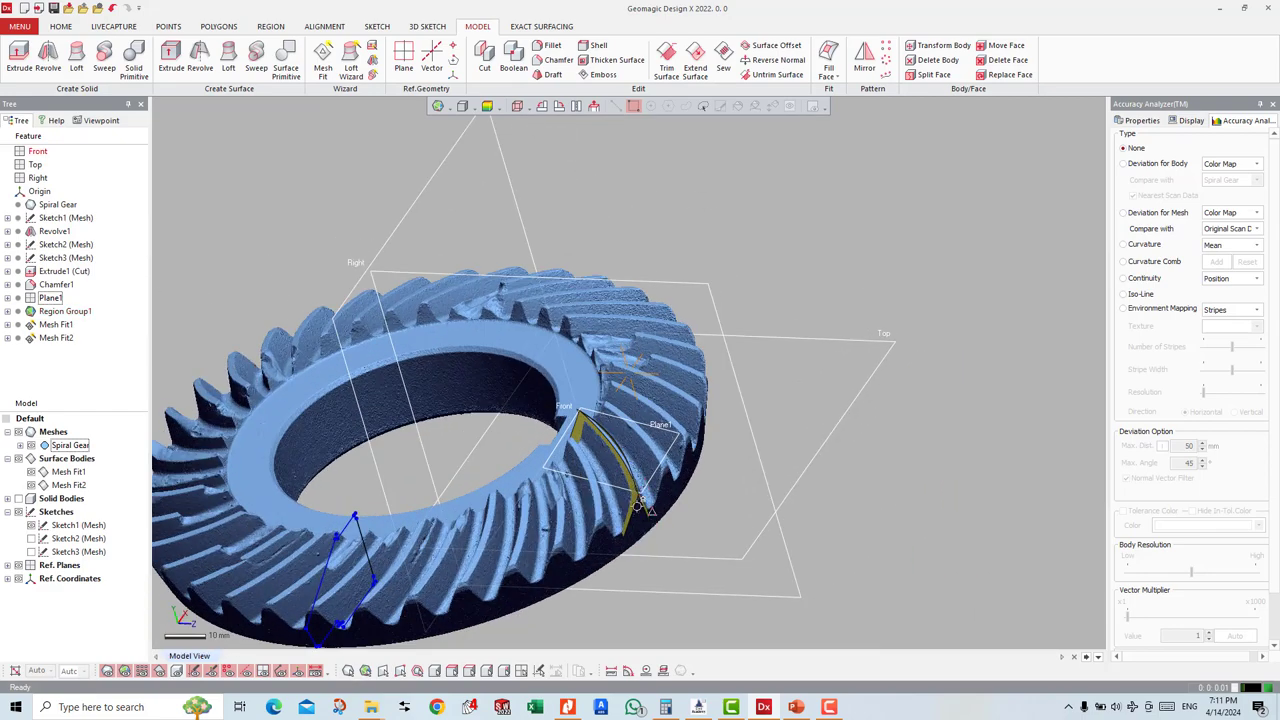
scroll(637, 506, up, 1)
scroll(634, 493, up, 1)
scroll(630, 480, up, 1)
scroll(625, 455, up, 1)
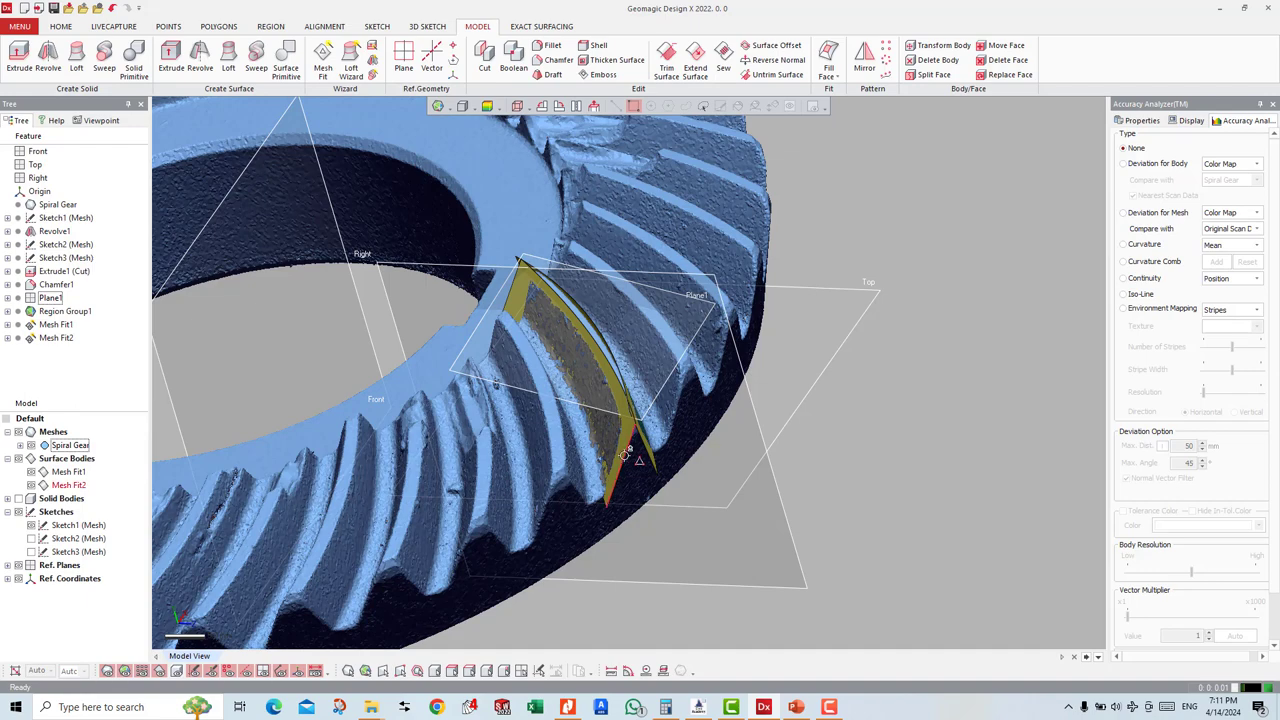
right_drag(625, 452, 645, 380)
scroll(645, 375, up, 1)
scroll(648, 366, up, 1)
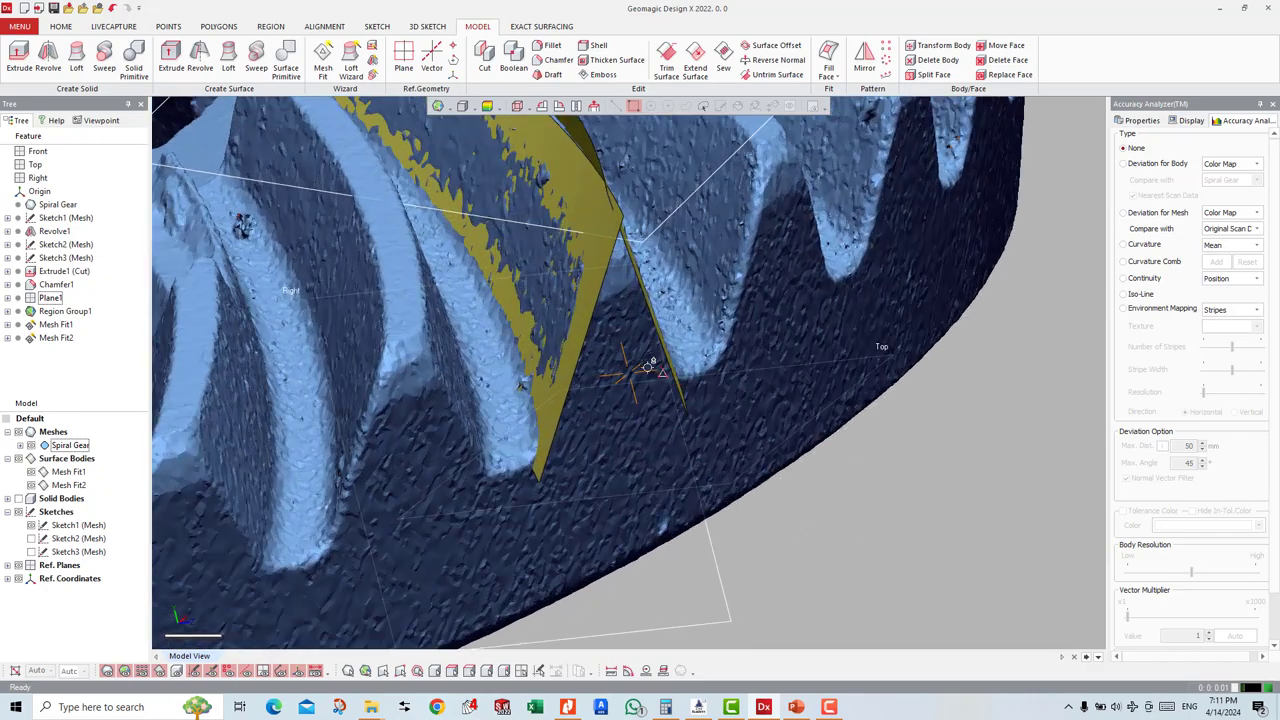
scroll(648, 366, down, 3)
mouse_move(648, 350)
right_down()
mouse_move(620, 232)
mouse_move(580, 314)
mouse_move(725, 370)
mouse_move(342, 237)
mouse_move(679, 337)
right_up()
scroll(578, 314, up, 1)
scroll(578, 314, up, 1)
scroll(731, 375, up, 1)
scroll(342, 237, down, 1)
scroll(342, 237, down, 2)
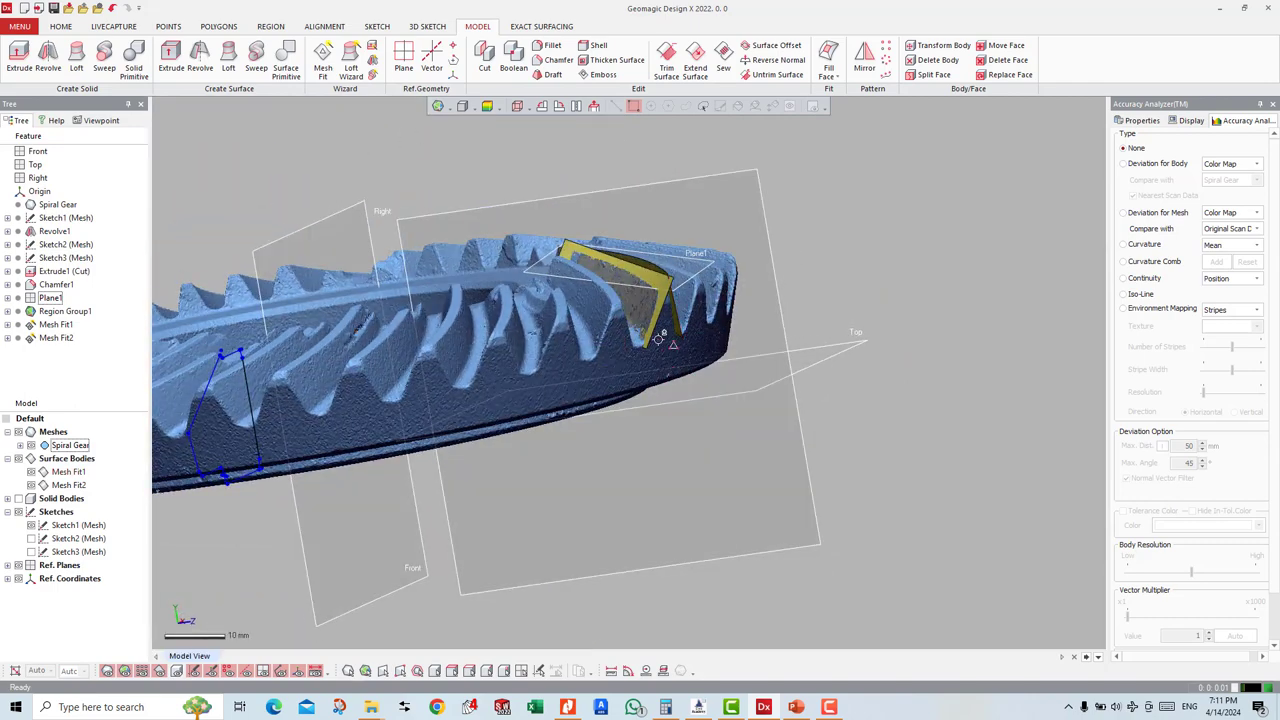
right_drag(660, 338, 680, 350)
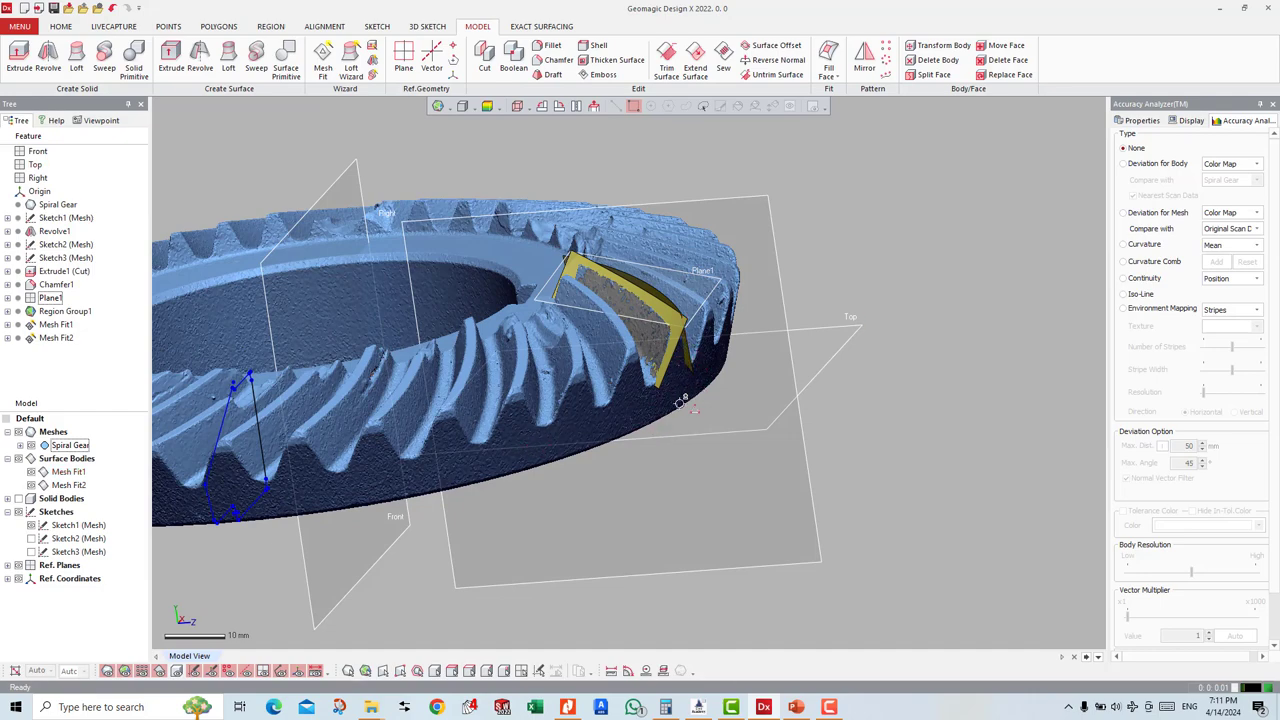
right_drag(679, 388, 600, 371)
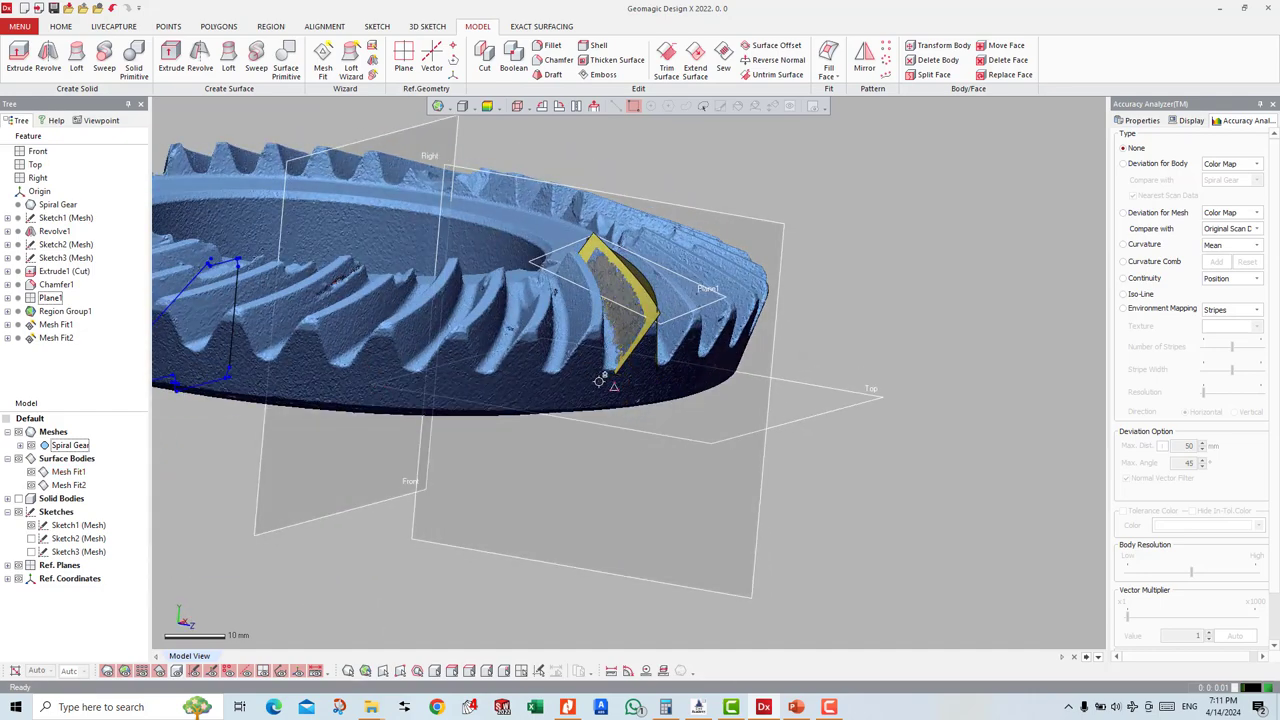
scroll(443, 404, down, 2)
right_drag(443, 404, 396, 420)
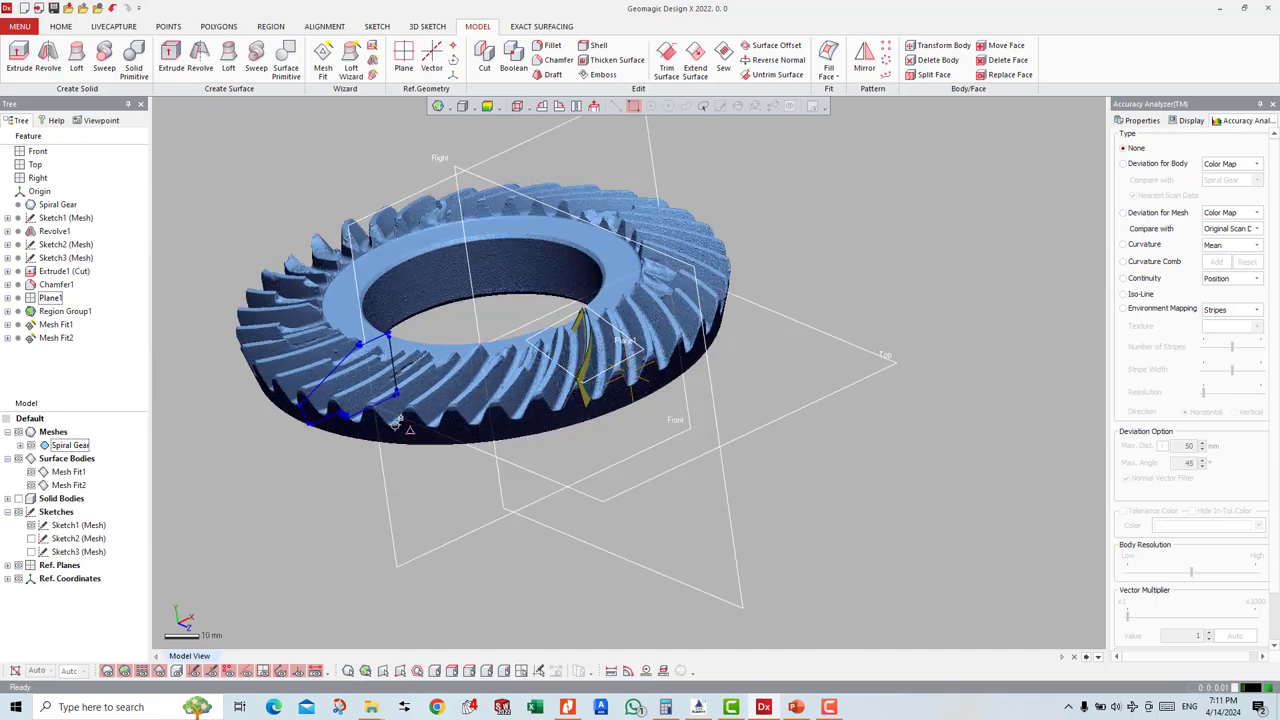
Step: Show the solid bodies and hide Meshes in the Model tree to reveal the grey solid gear
click(21, 498)
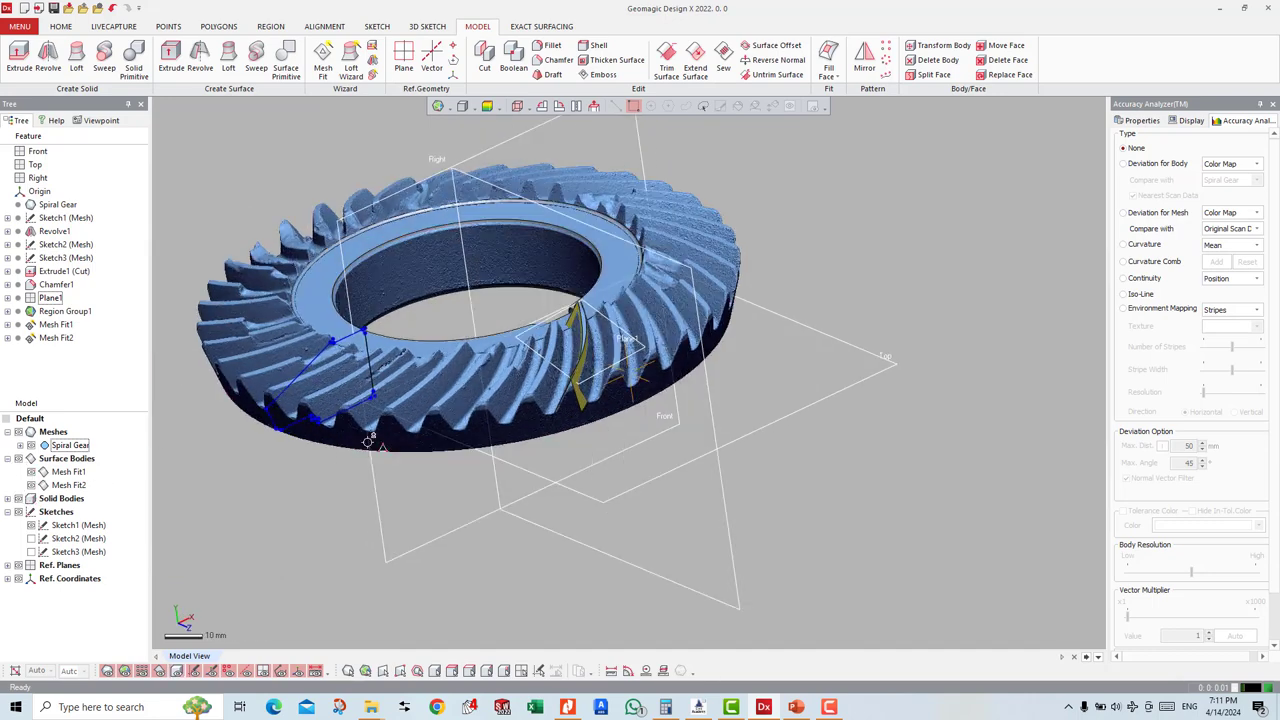
right_drag(220, 500, 129, 512)
click(20, 432)
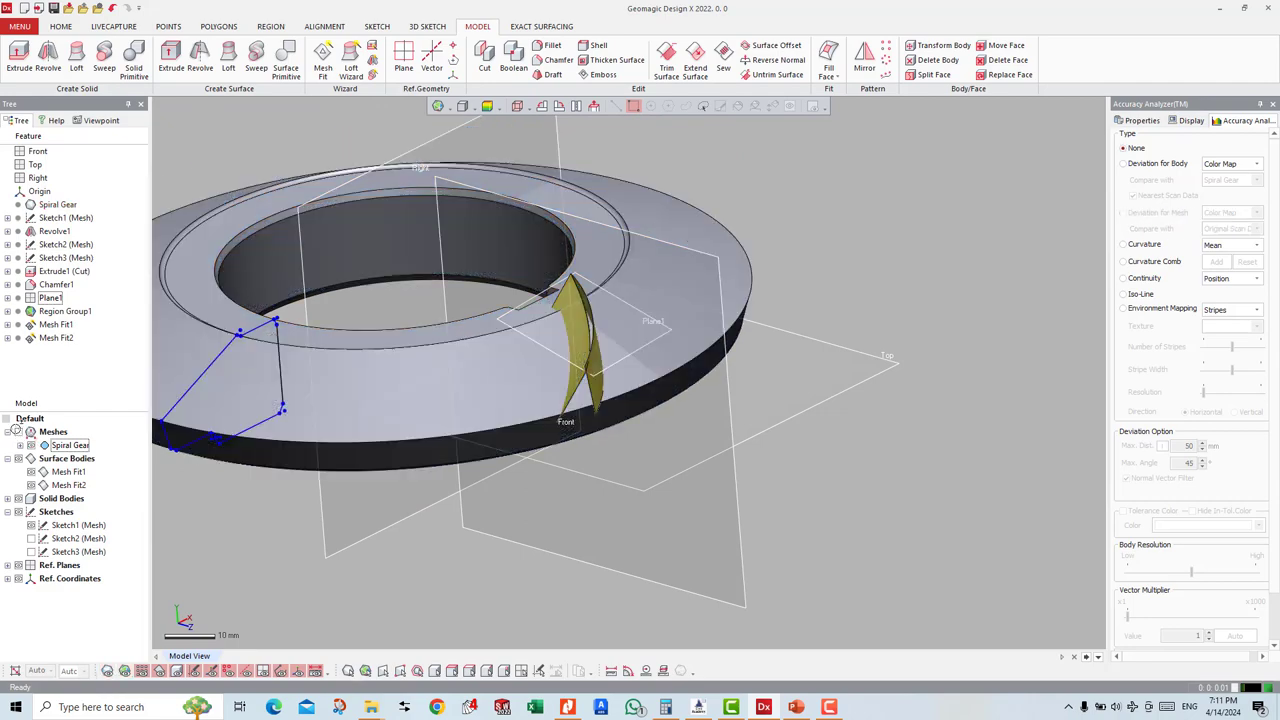
mouse_move(620, 320)
right_down()
mouse_move(647, 378)
mouse_move(318, 374)
mouse_move(300, 385)
right_up()
scroll(318, 374, down, 3)
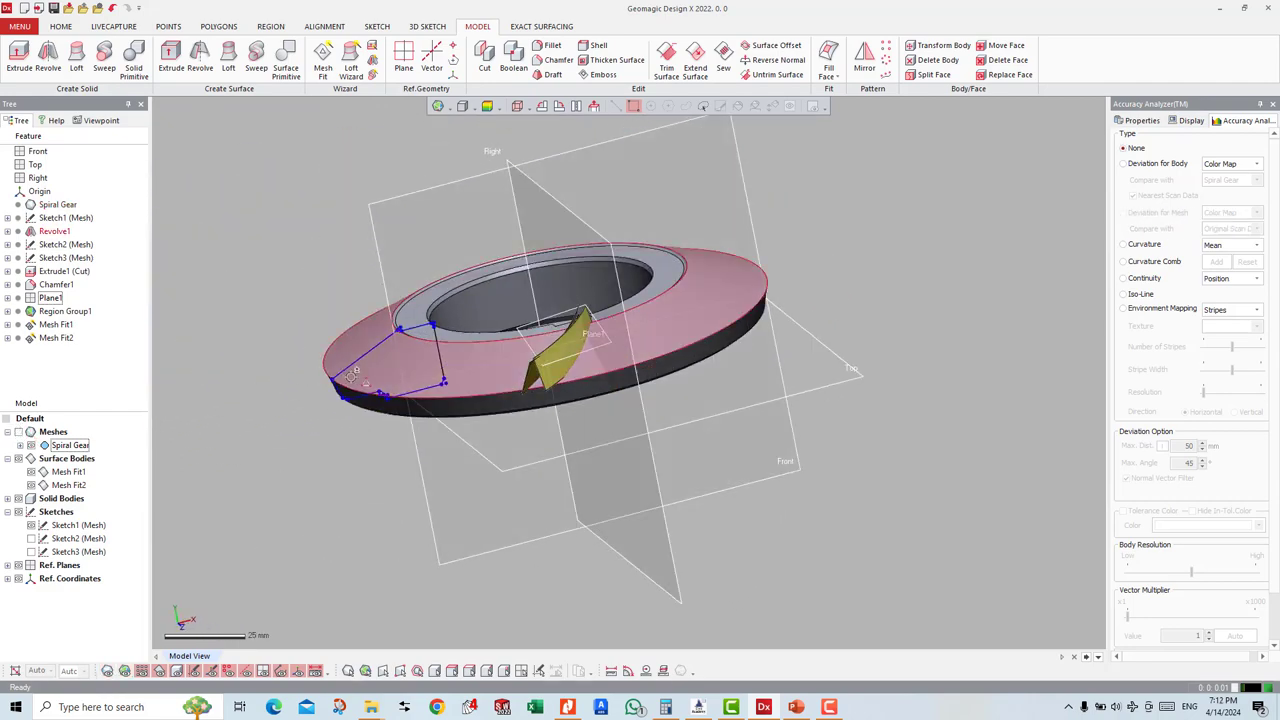
scroll(300, 385, up, 3)
Step: Select the Front plane, view it normal, and start a new sketch on it
click(198, 391)
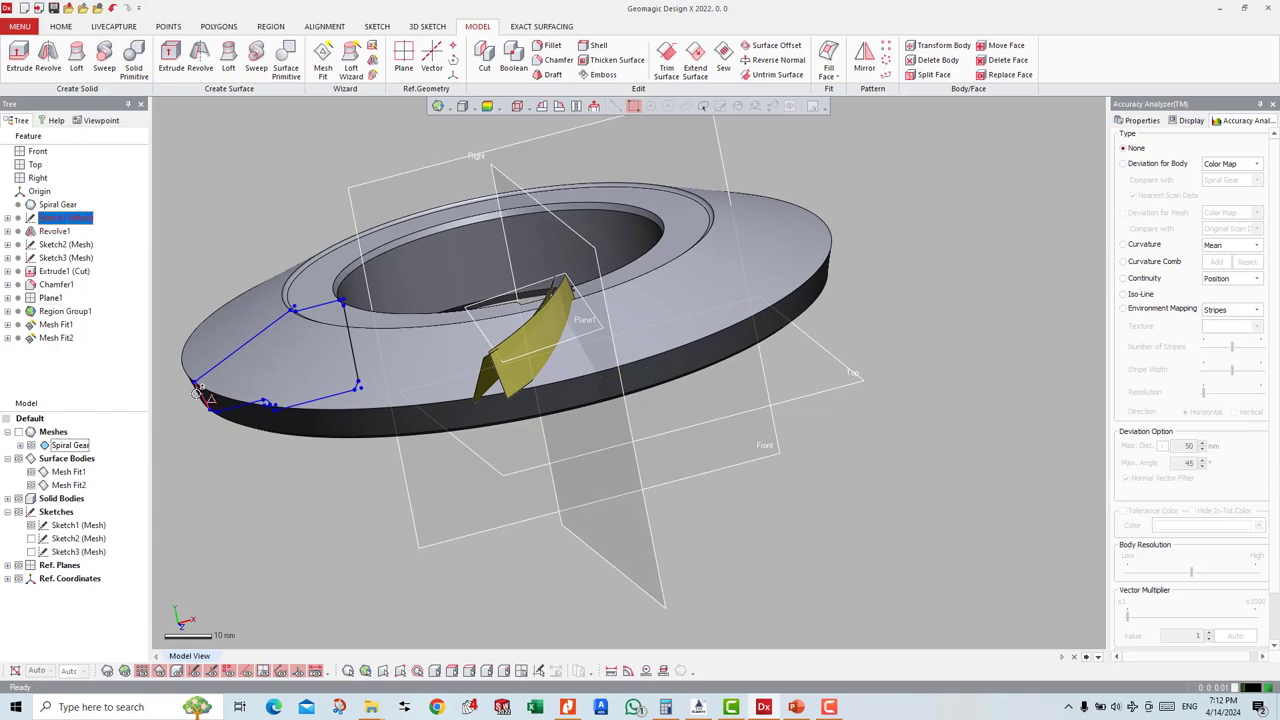
click(412, 187)
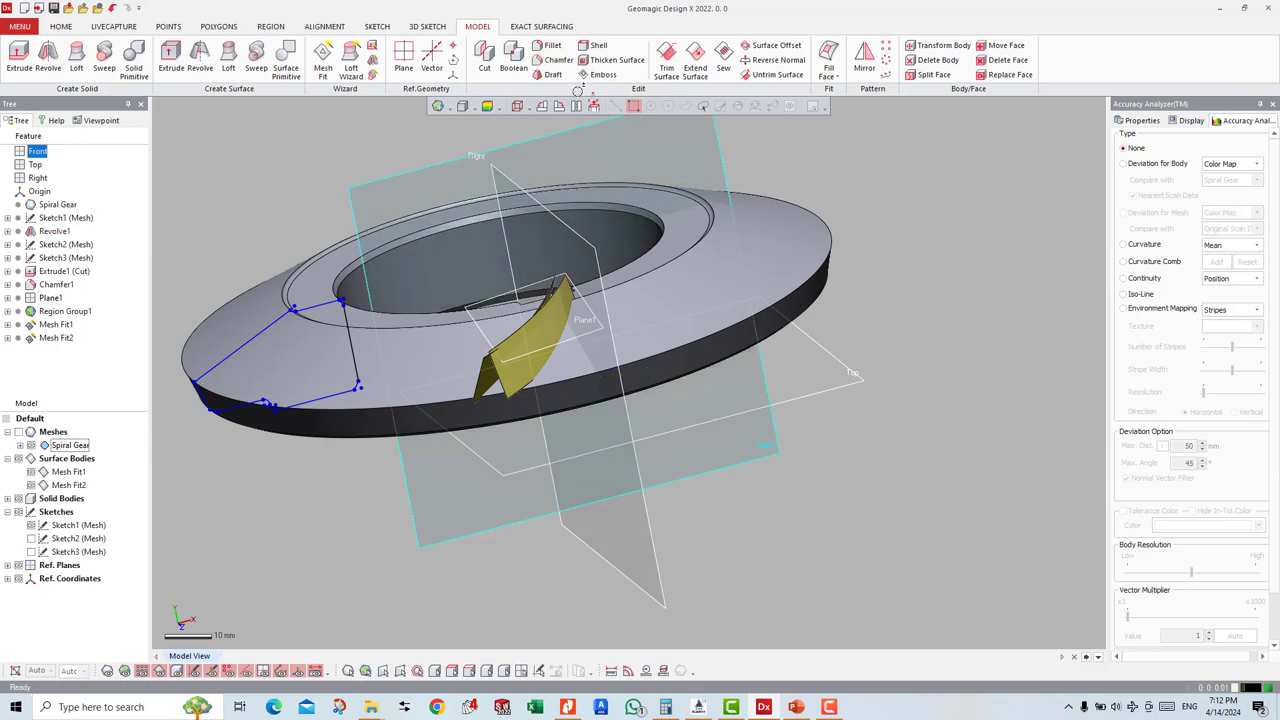
click(594, 105)
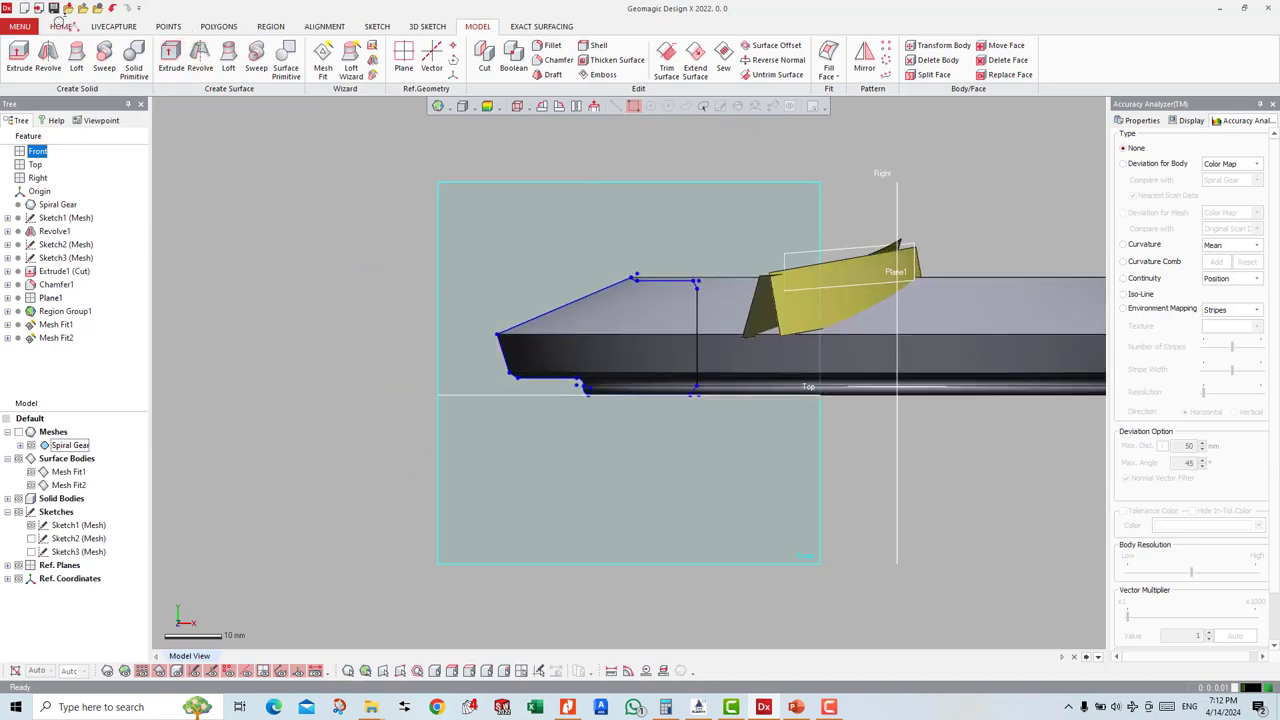
click(377, 26)
Step: Draw a slanted line rising from the profile's outer corner, hiding the solid body for clarity
click(19, 58)
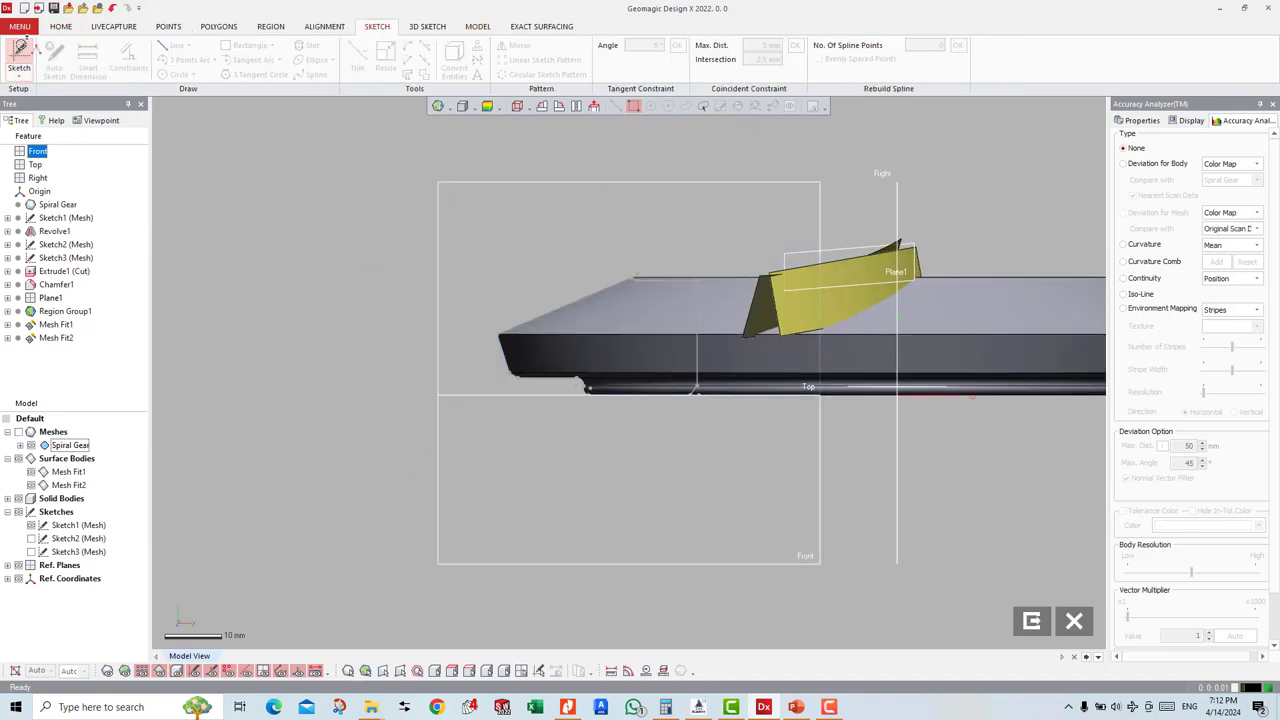
click(175, 46)
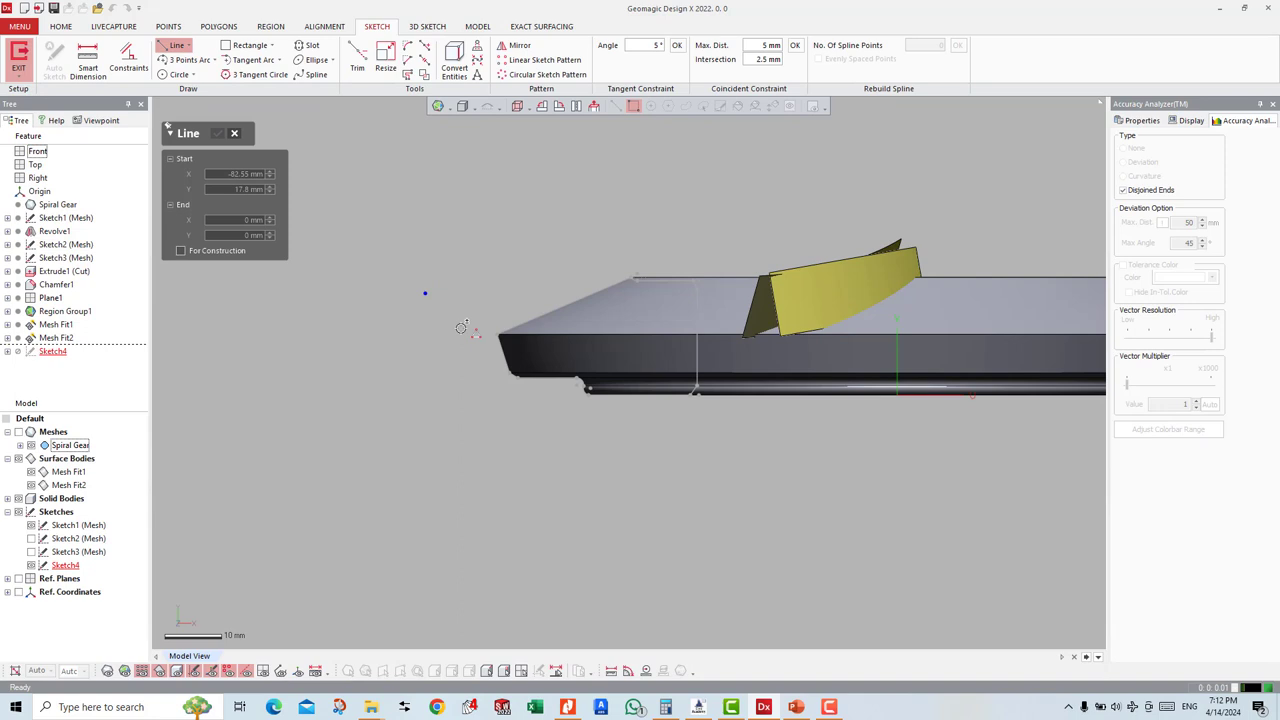
click(505, 352)
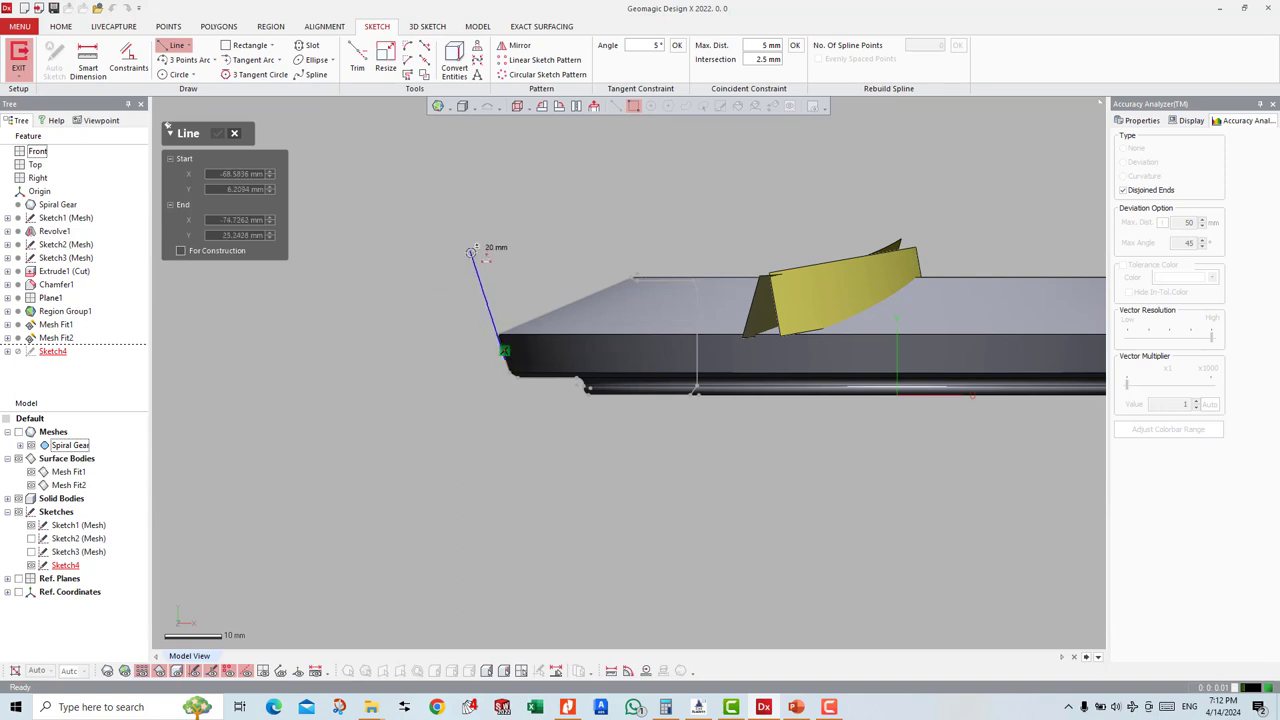
scroll(476, 318, up, 2)
scroll(560, 420, up, 2)
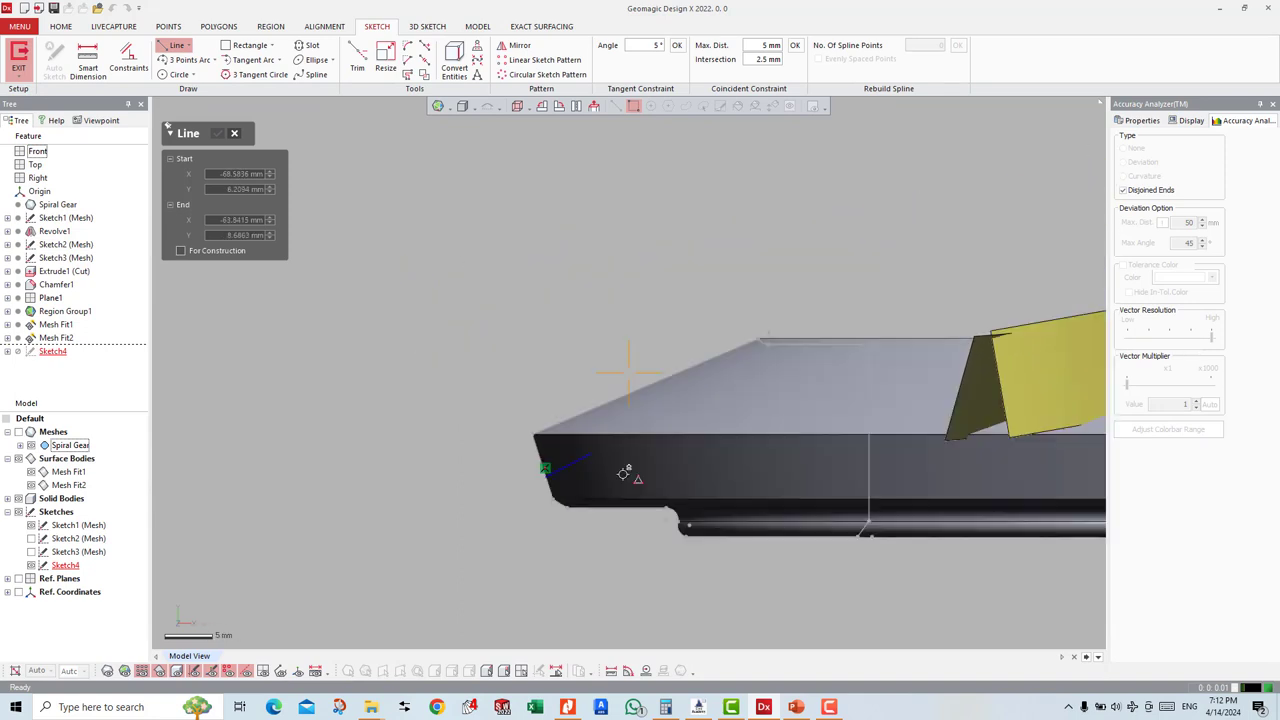
scroll(624, 472, up, 3)
scroll(568, 416, down, 2)
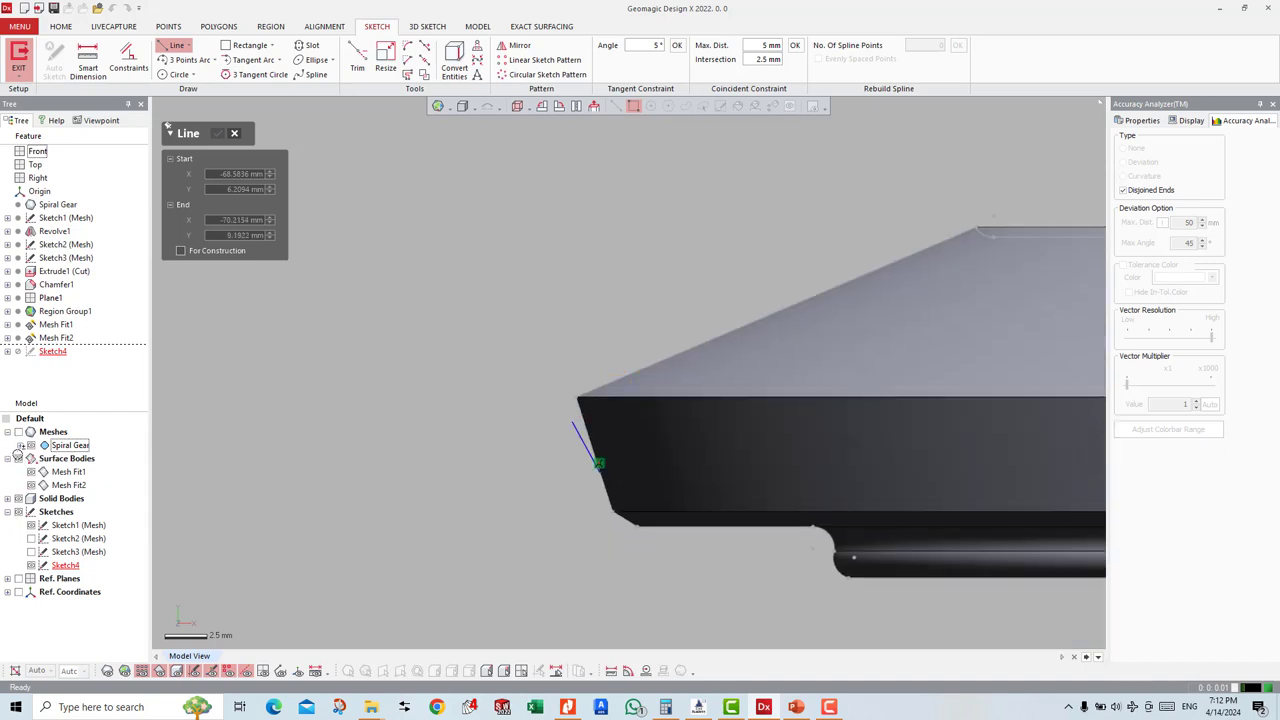
click(24, 486)
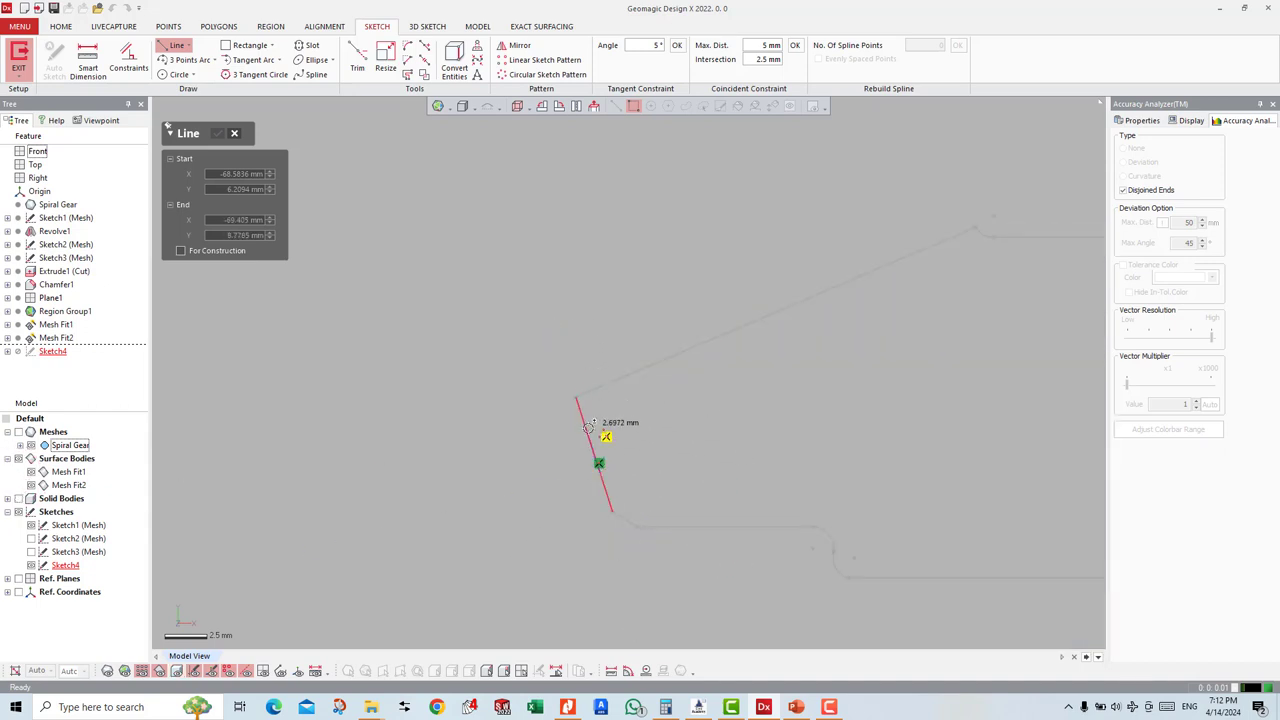
click(585, 419)
scroll(568, 275, down, 3)
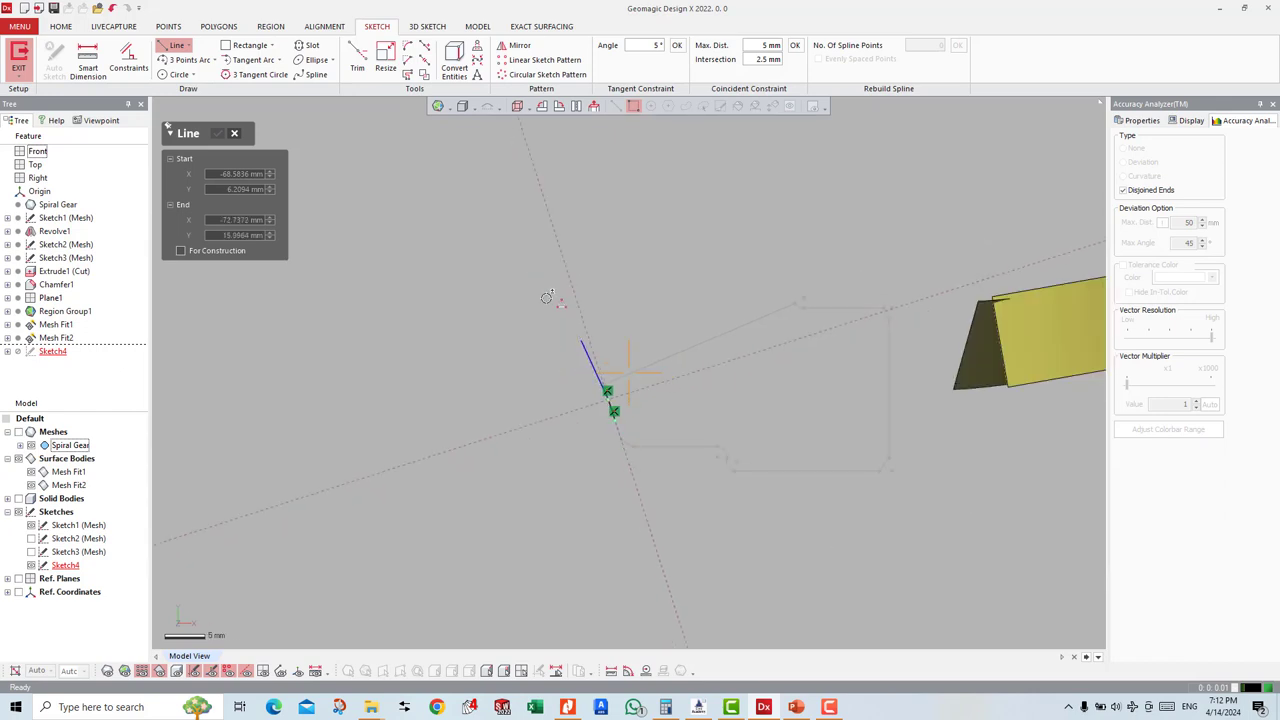
click(562, 230)
key(Escape)
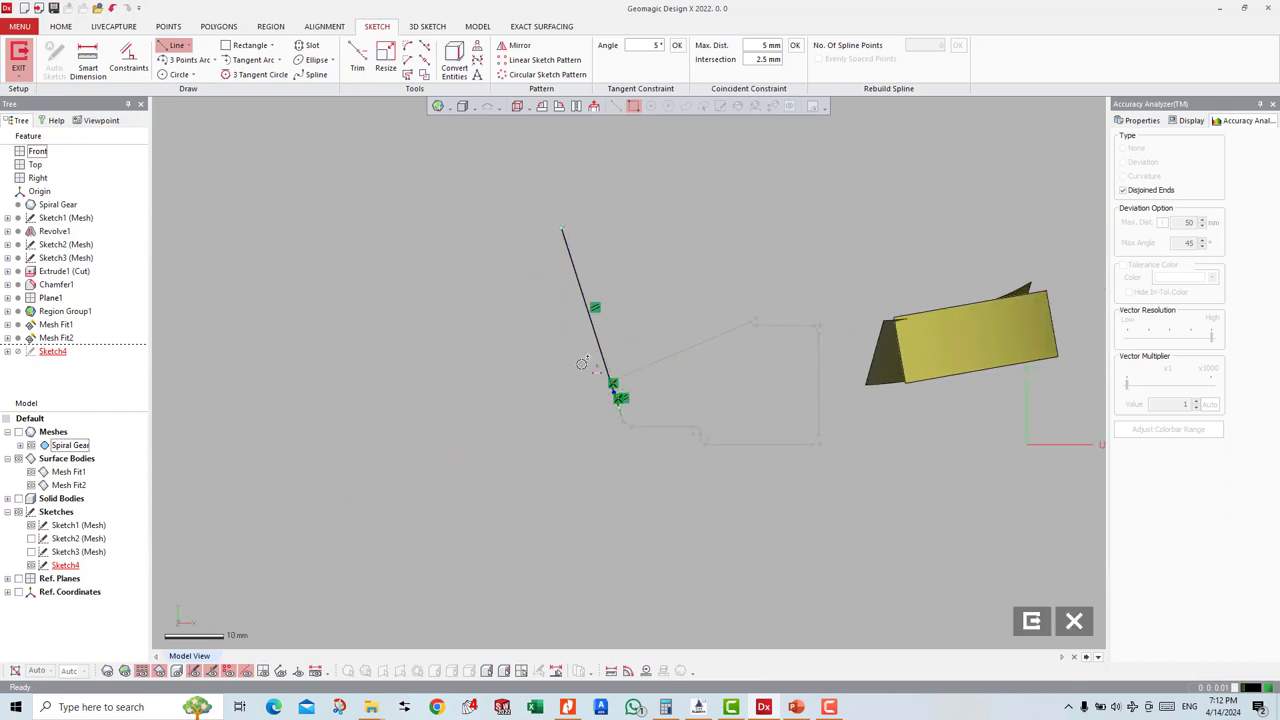
Step: Try deleting Sketch1 (Mesh), dismiss the warning, and finish the sketch as Sketch4
scroll(615, 422, up, 2)
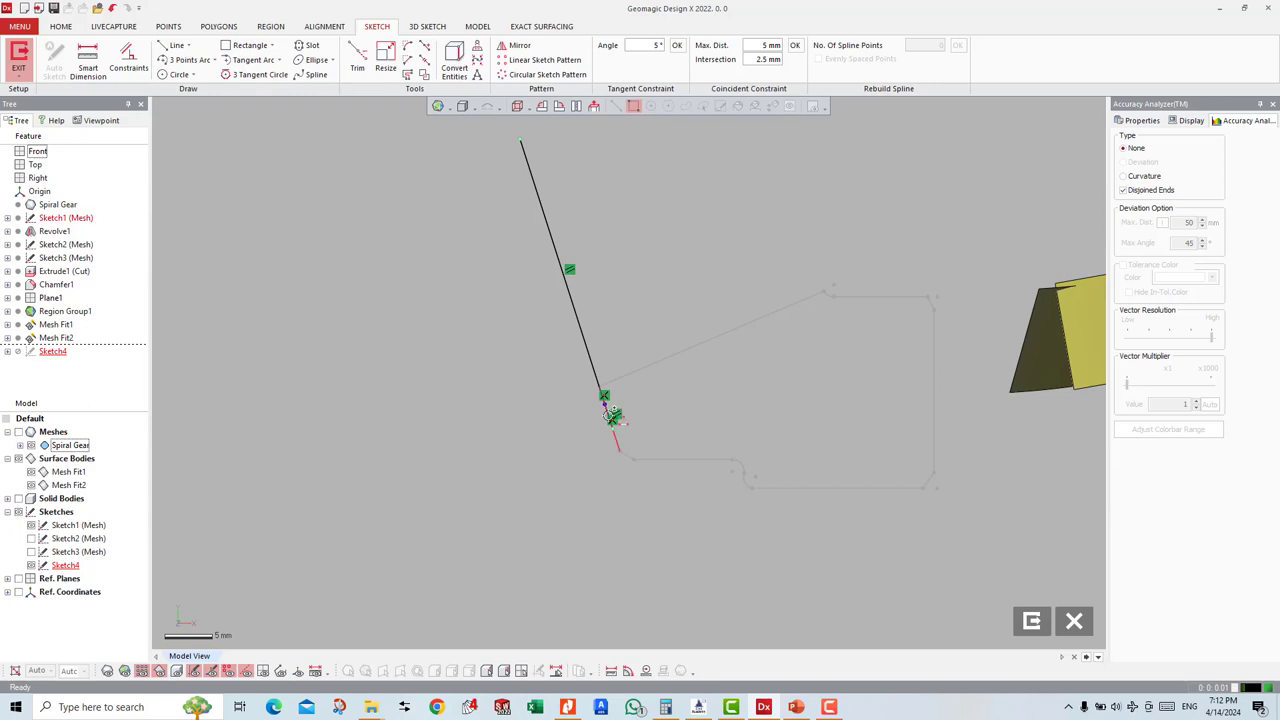
click(613, 417)
key(Delete)
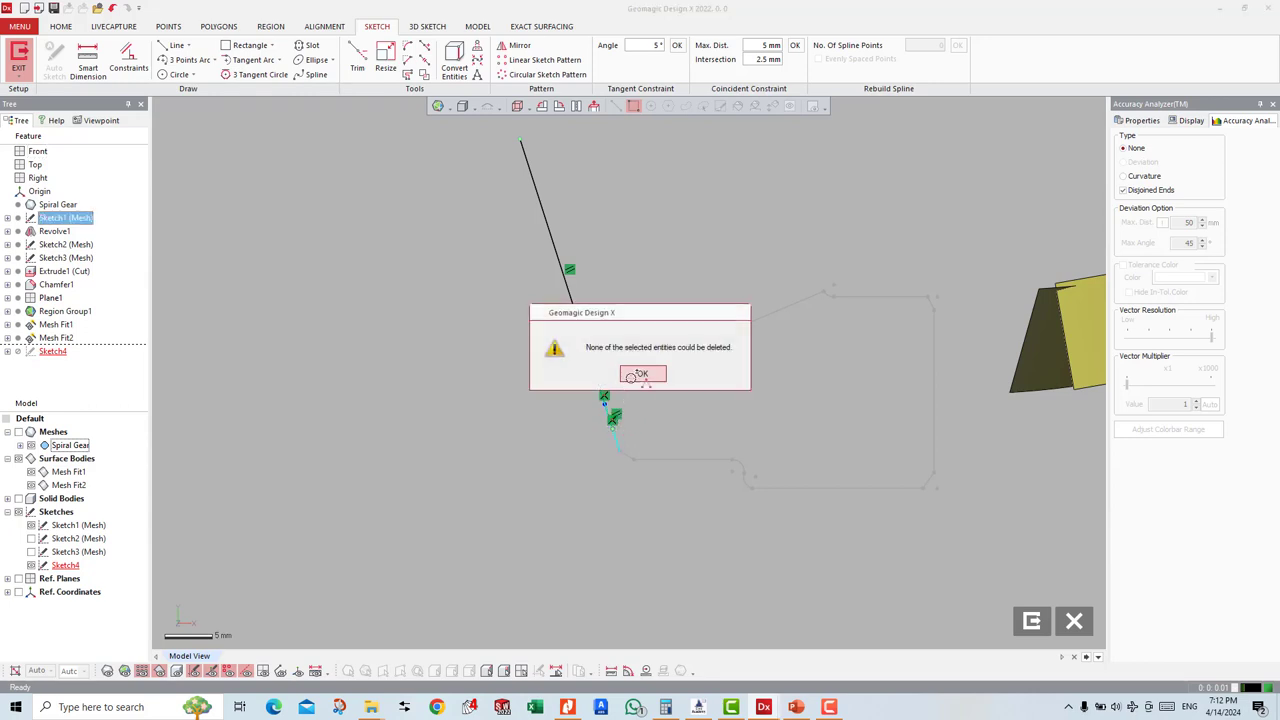
key(Return)
scroll(620, 424, up, 2)
right_drag(620, 424, 577, 470)
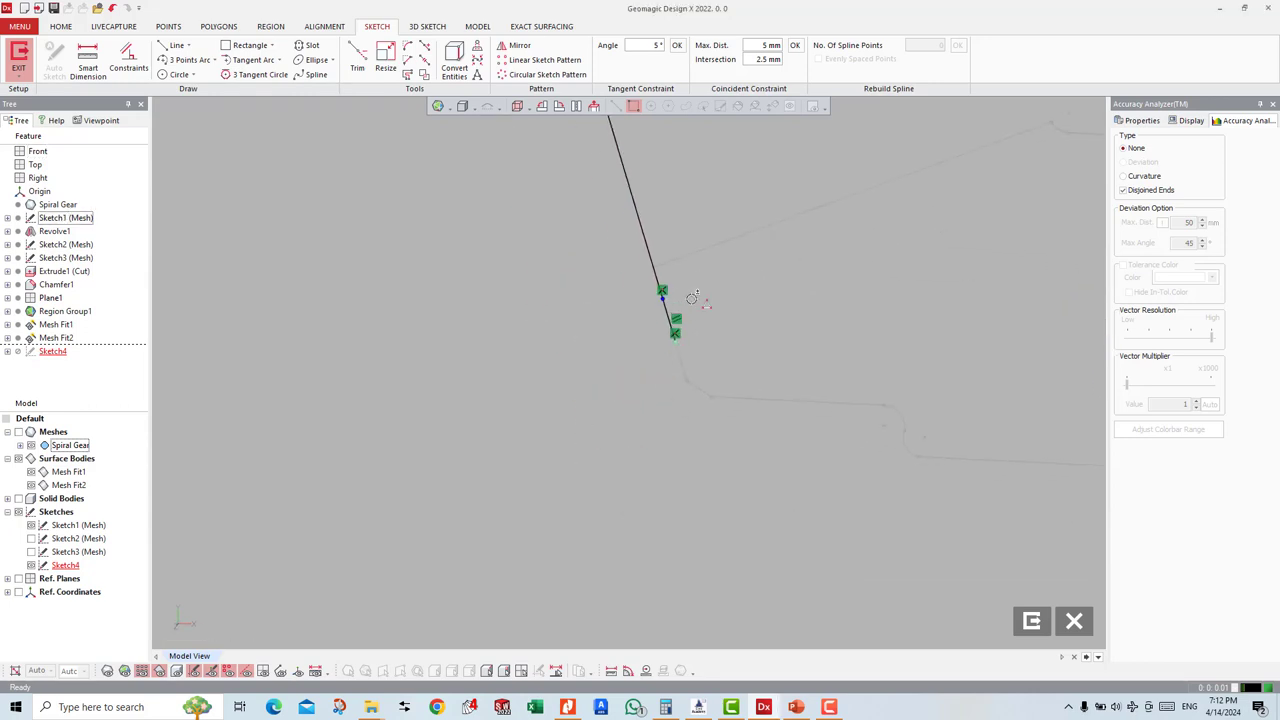
right_drag(692, 298, 988, 620)
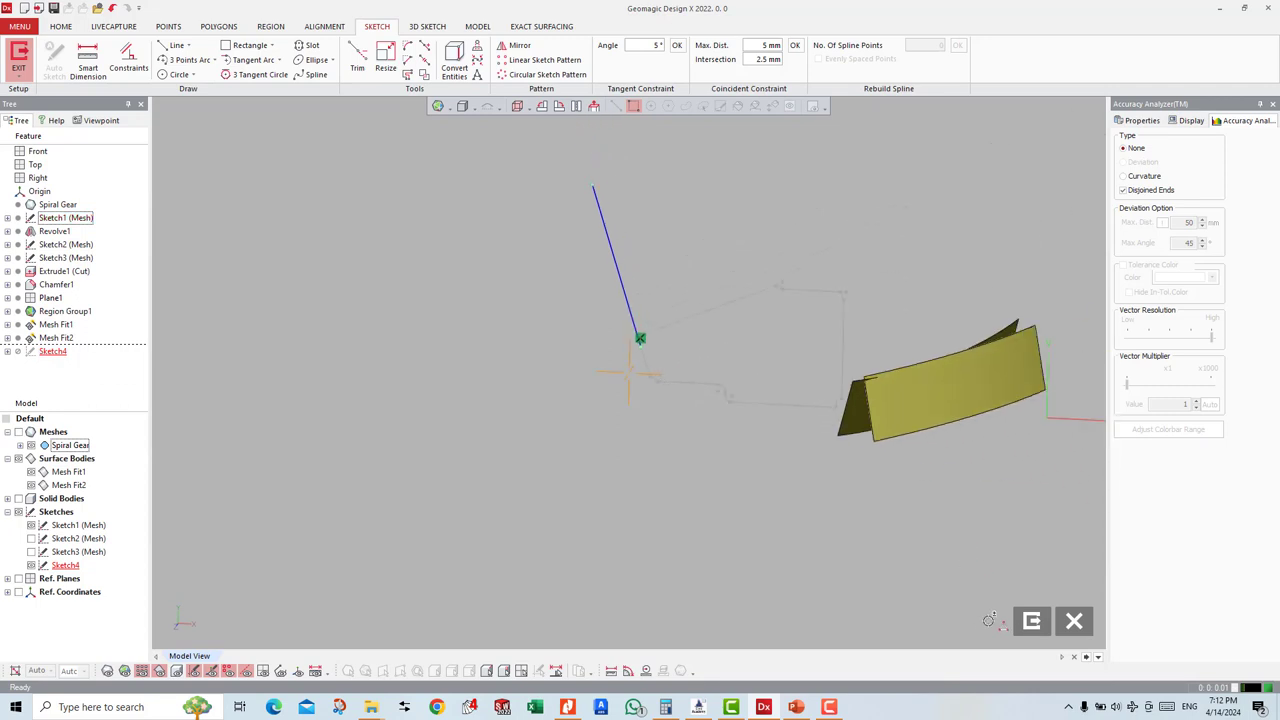
click(1032, 621)
right_drag(760, 480, 550, 333)
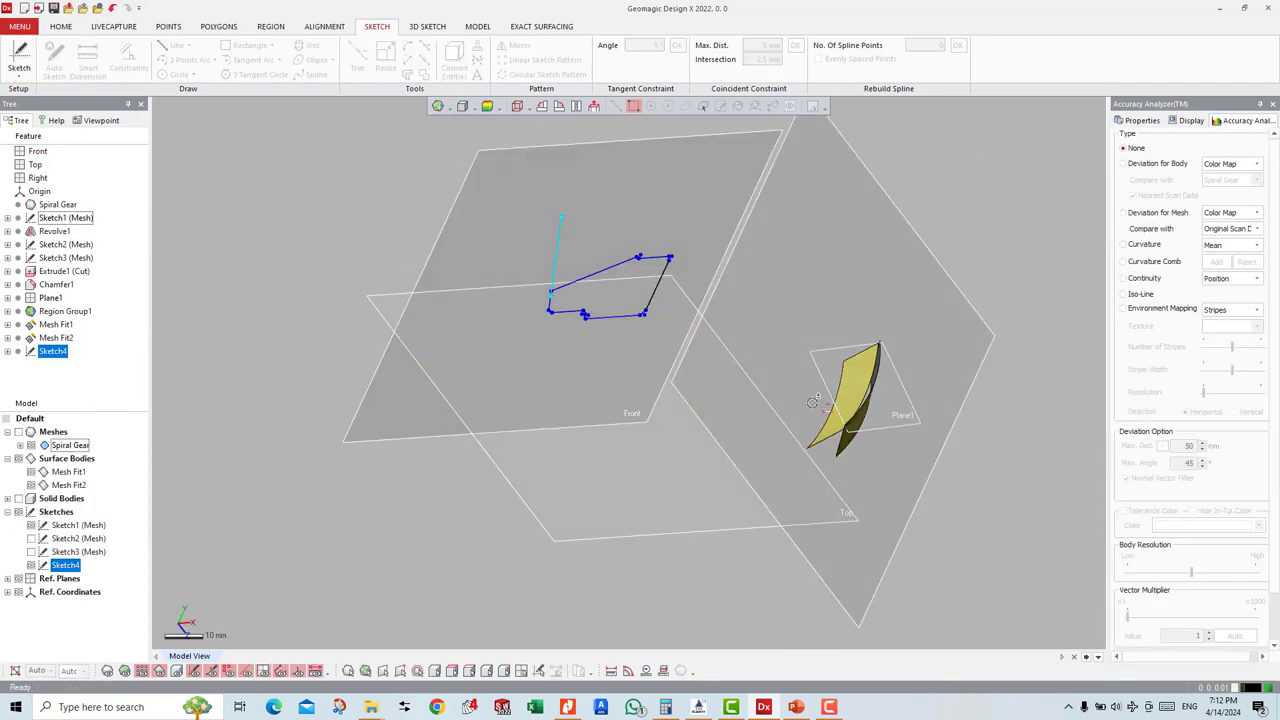
Step: Show the Spiral Gear mesh again and orbit out to see the whole gear beside Sketch4's line
click(31, 430)
mouse_move(703, 375)
right_down()
mouse_move(528, 389)
mouse_move(785, 227)
mouse_move(663, 300)
mouse_move(766, 216)
mouse_move(766, 201)
mouse_move(808, 237)
right_up()
scroll(663, 300, up, 3)
scroll(766, 216, up, 2)
scroll(766, 216, up, 2)
scroll(766, 190, down, 2)
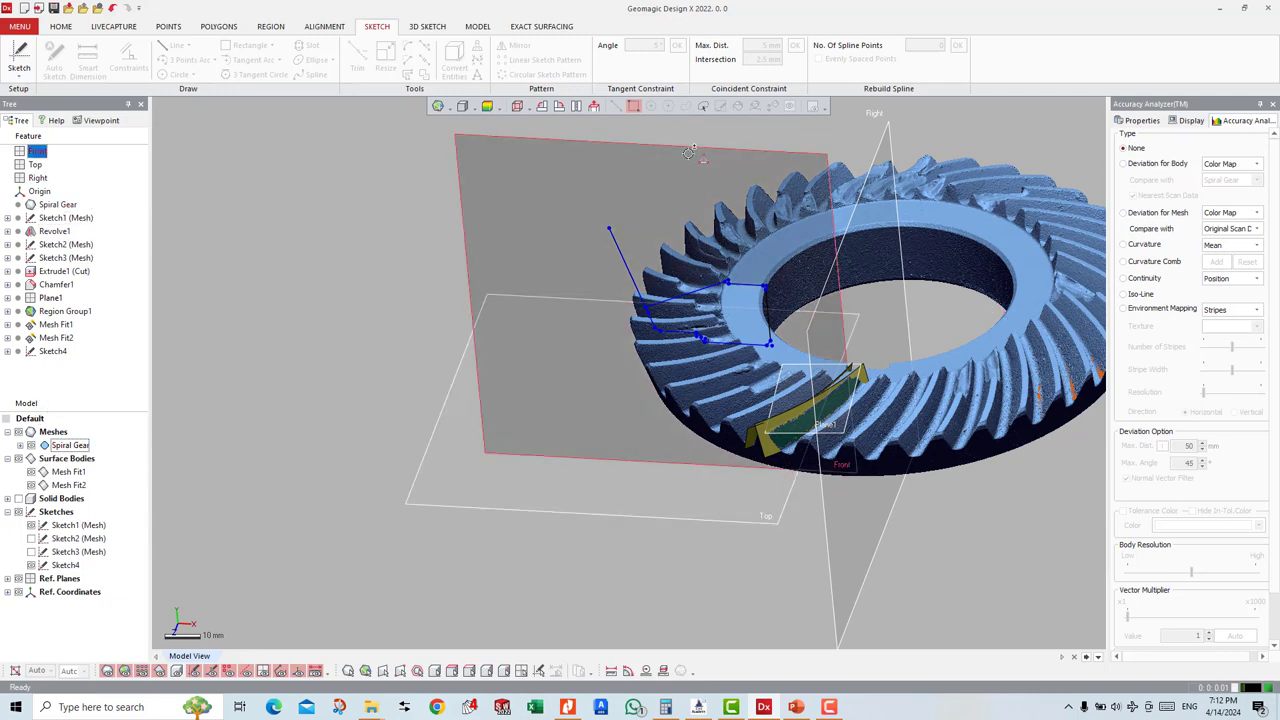
right_drag(689, 152, 350, 50)
Step: Revolve Sketch4's line 100° about the Right plane axis
click(478, 26)
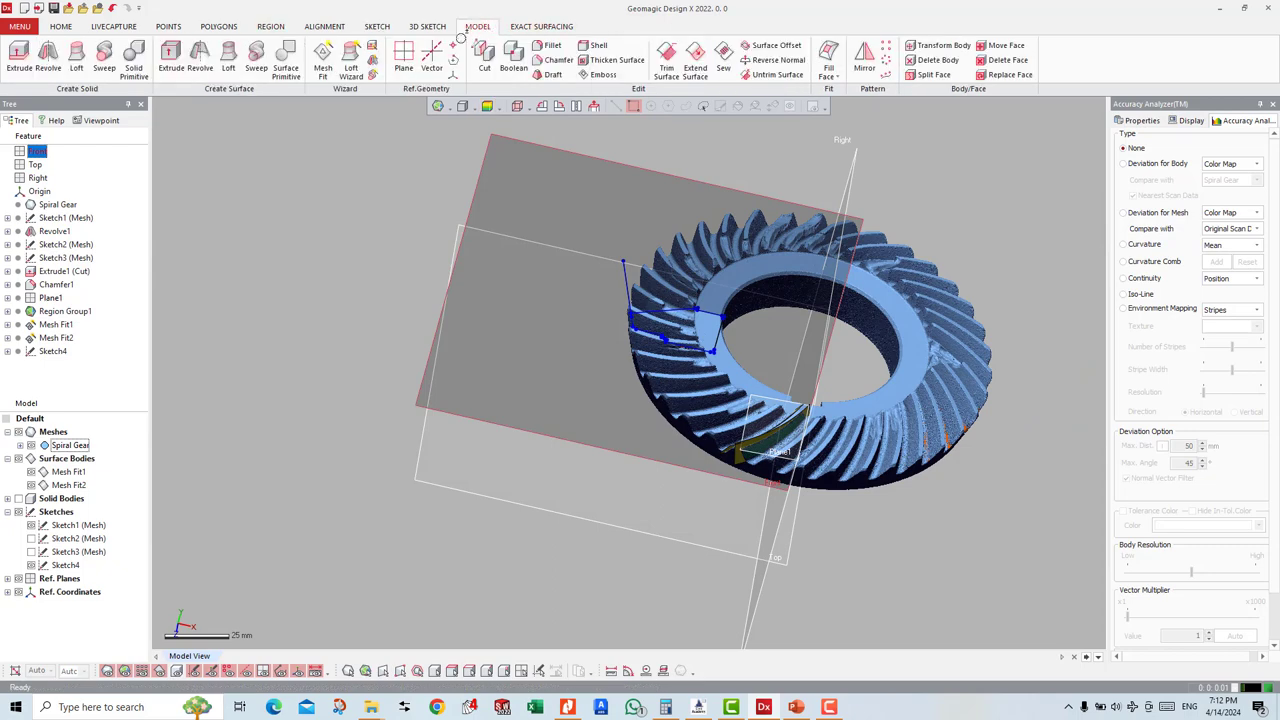
click(200, 60)
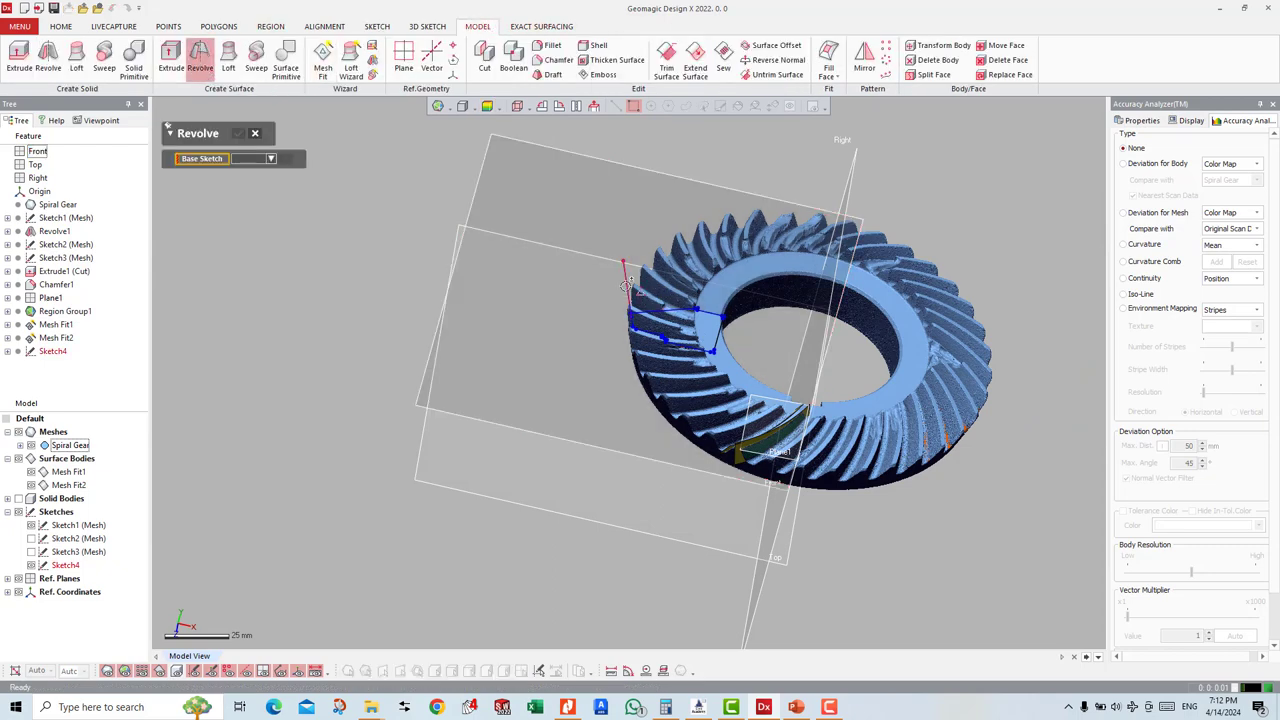
click(627, 289)
click(210, 205)
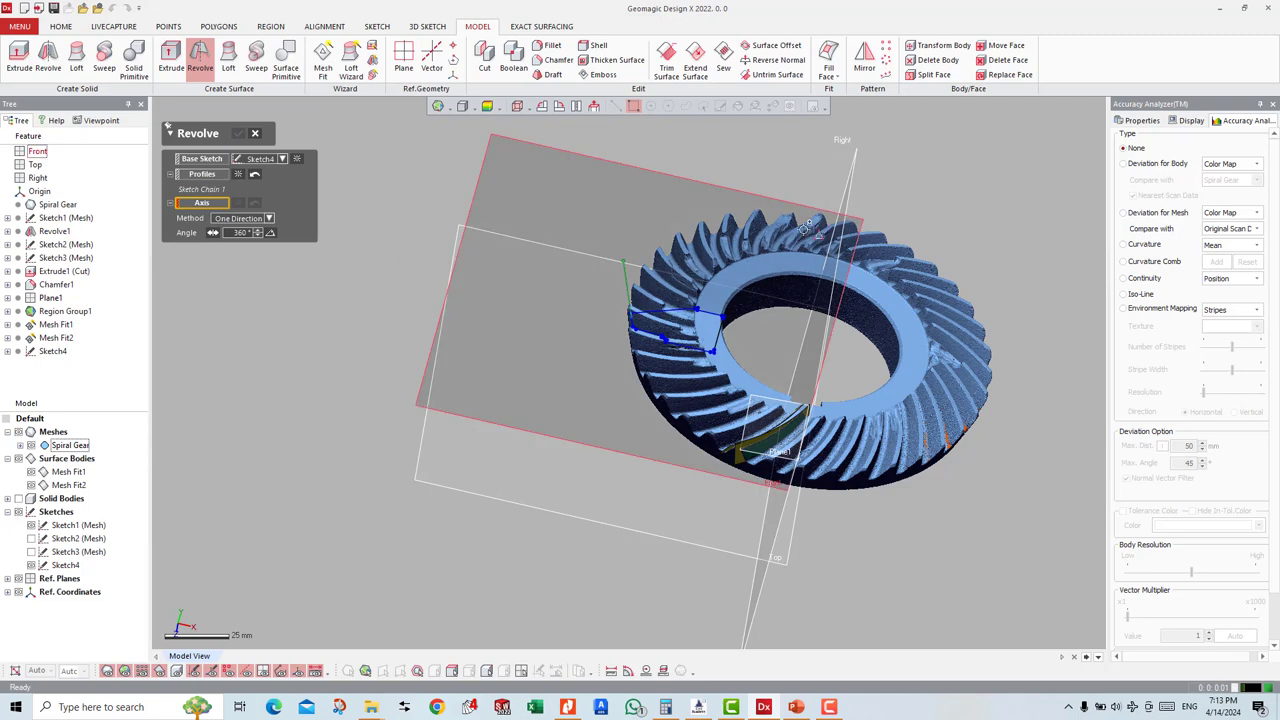
click(810, 228)
click(828, 242)
click(836, 305)
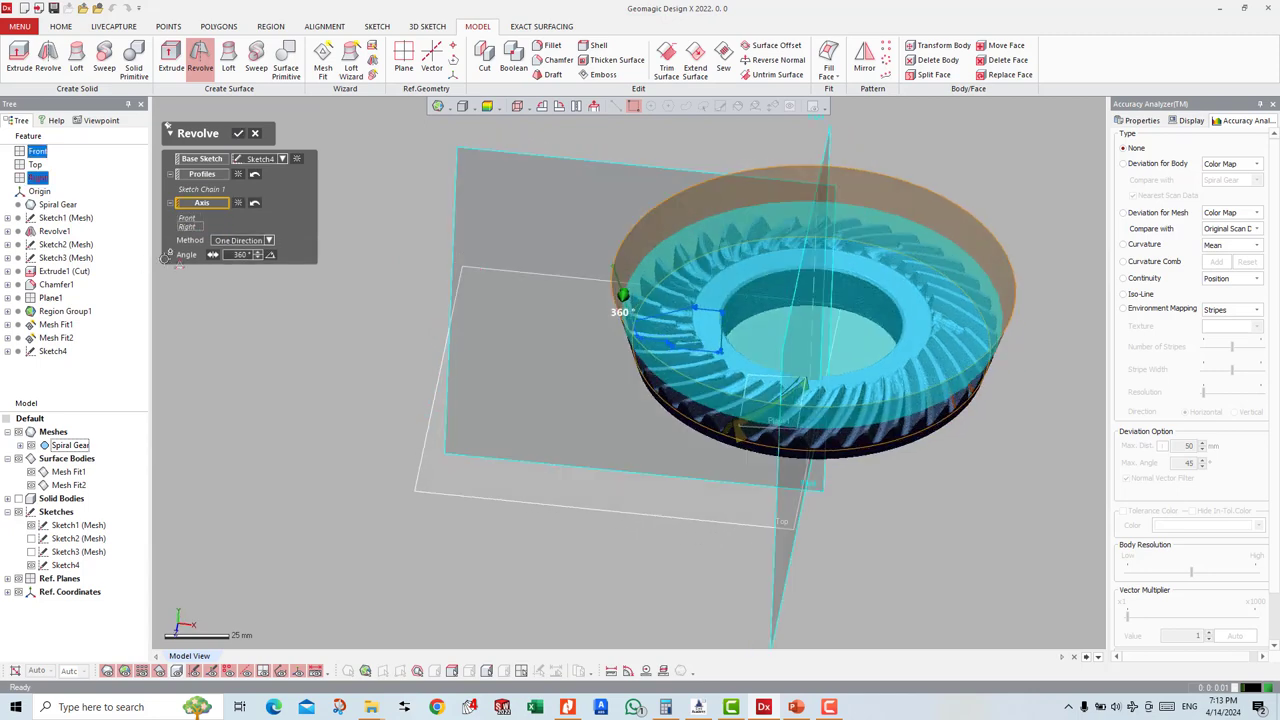
mouse_move(704, 318)
mouse_down()
mouse_move(715, 414)
mouse_move(800, 430)
mouse_up()
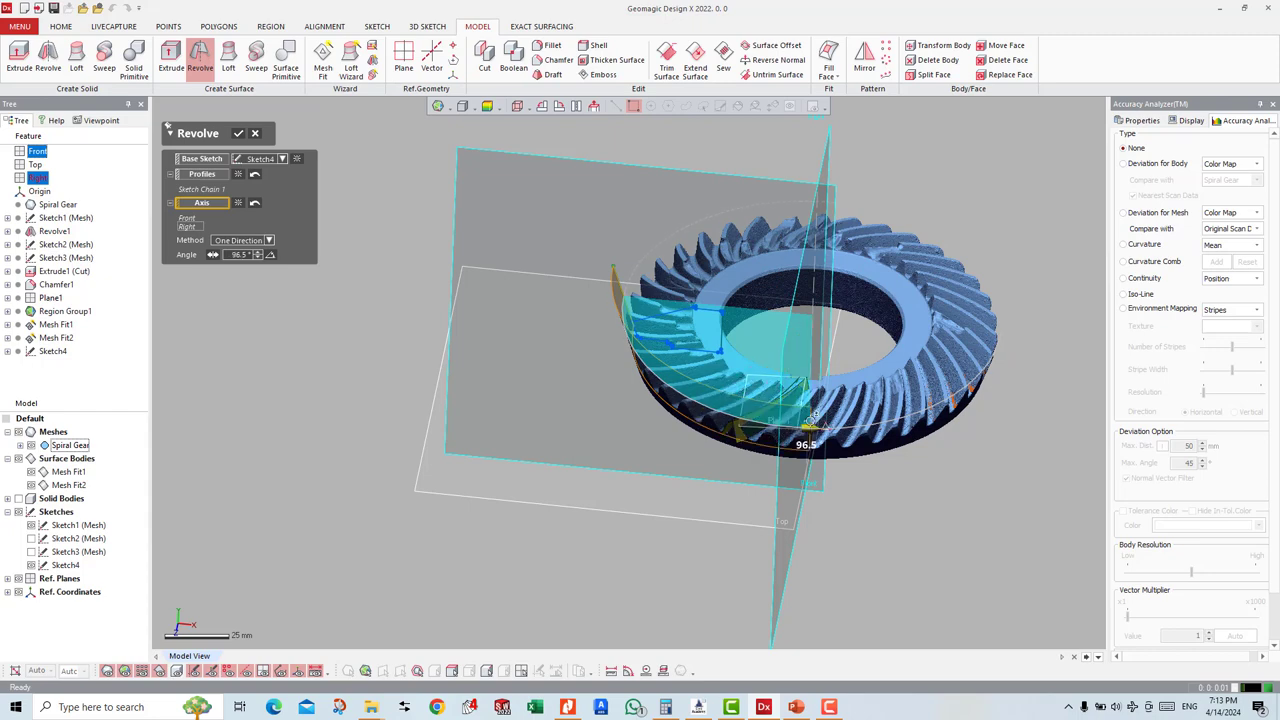
mouse_move(800, 430)
right_down()
mouse_move(717, 416)
mouse_move(745, 483)
right_up()
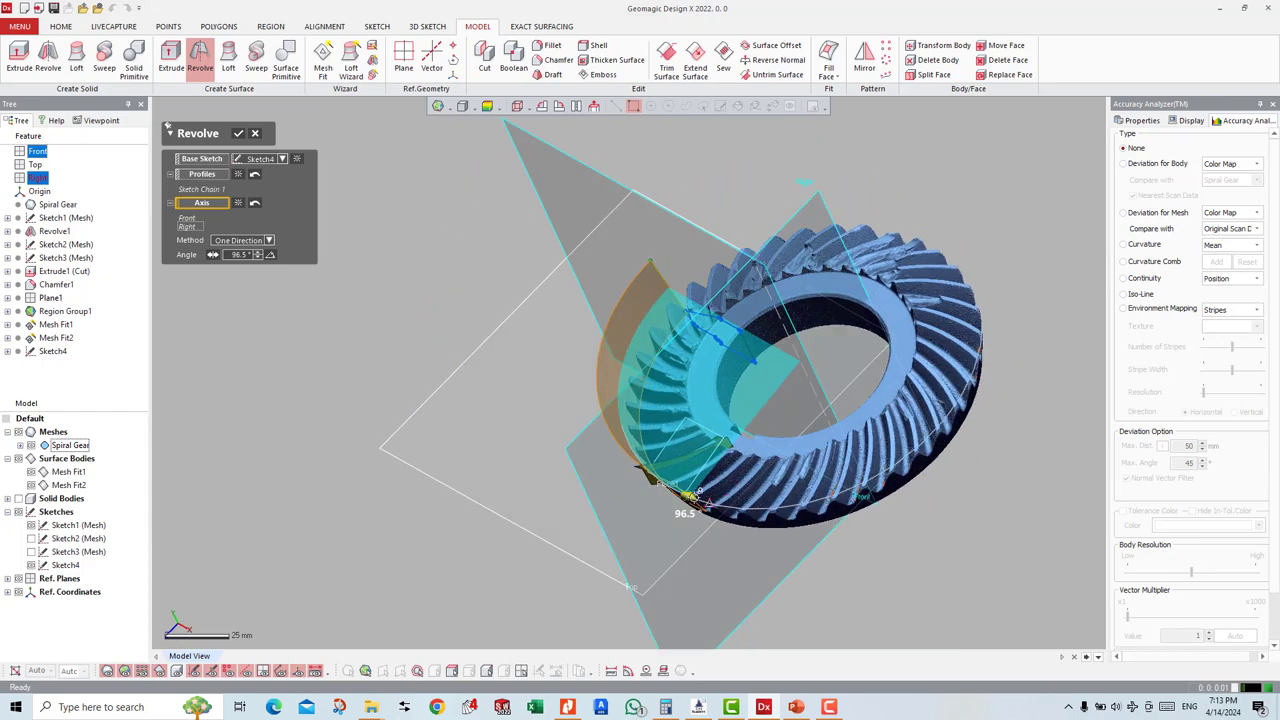
drag(703, 497, 697, 503)
click(241, 133)
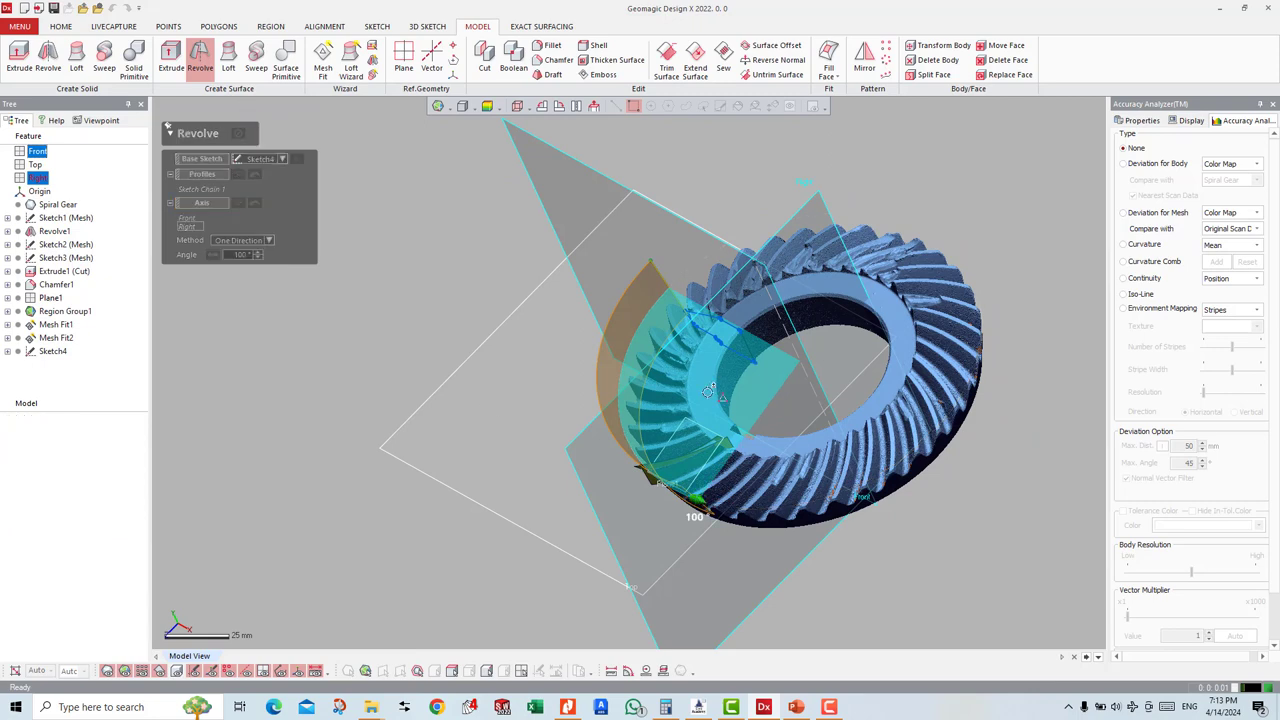
Step: Tilt and zoom the view of the gear, then select the Right plane for a new sketch
right_drag(869, 372, 789, 384)
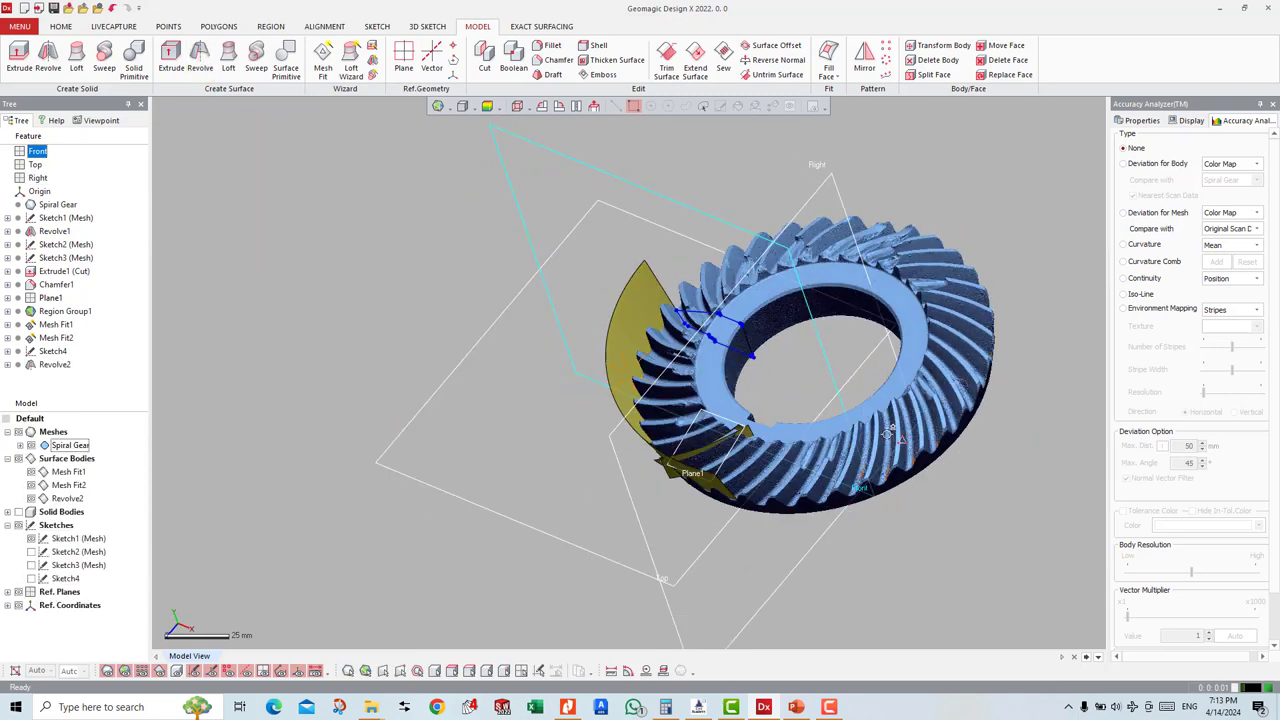
scroll(789, 384, up, 5)
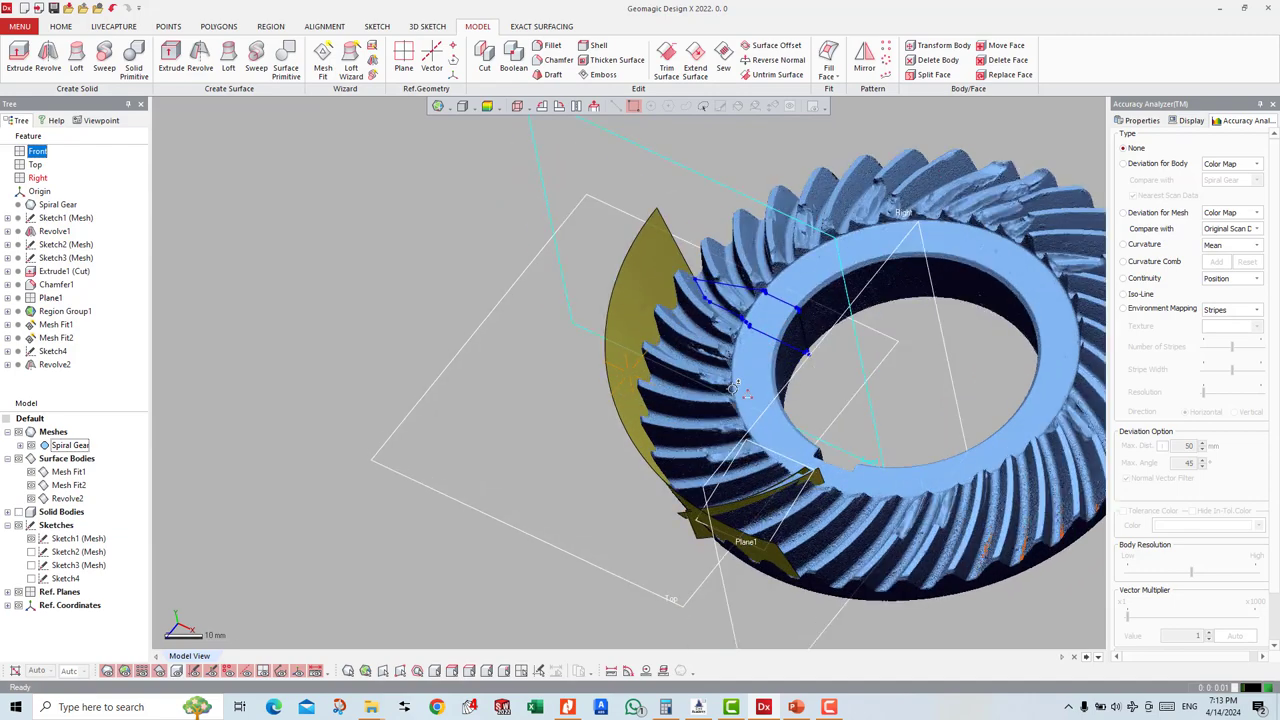
mouse_move(789, 384)
right_down()
mouse_move(459, 440)
mouse_move(511, 472)
right_up()
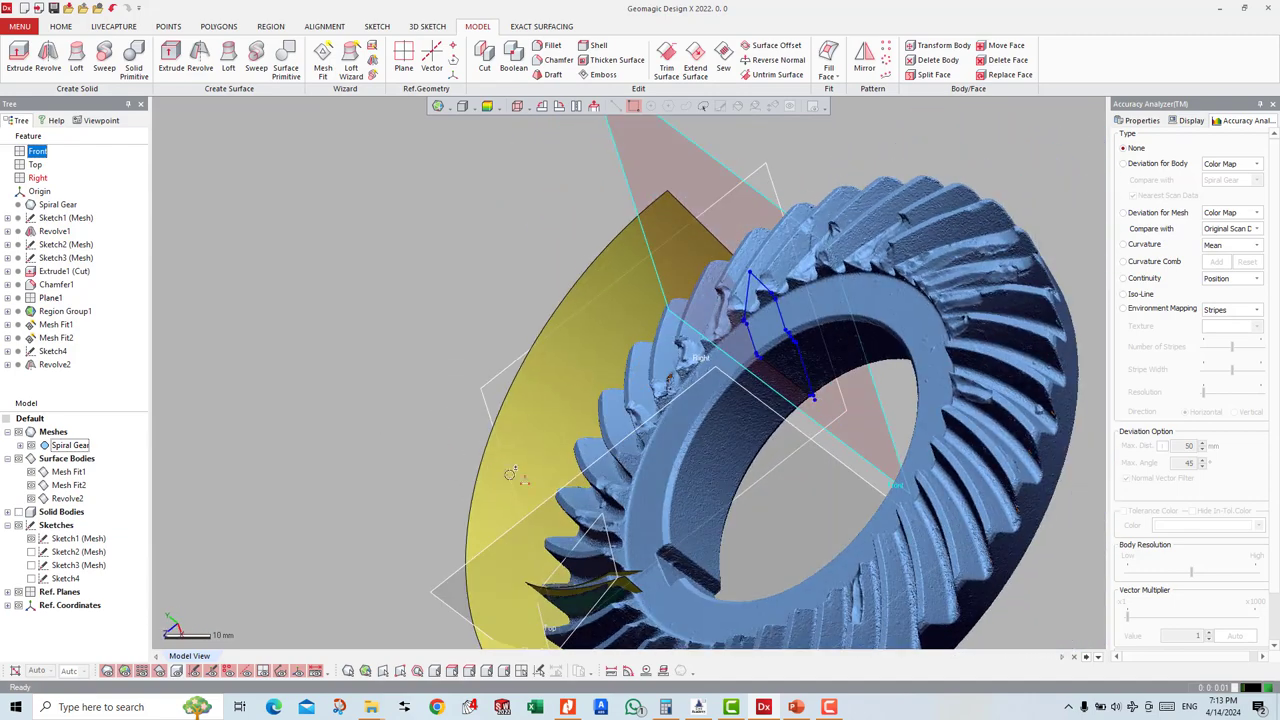
mouse_move(590, 514)
right_down()
mouse_move(694, 410)
mouse_move(781, 437)
right_up()
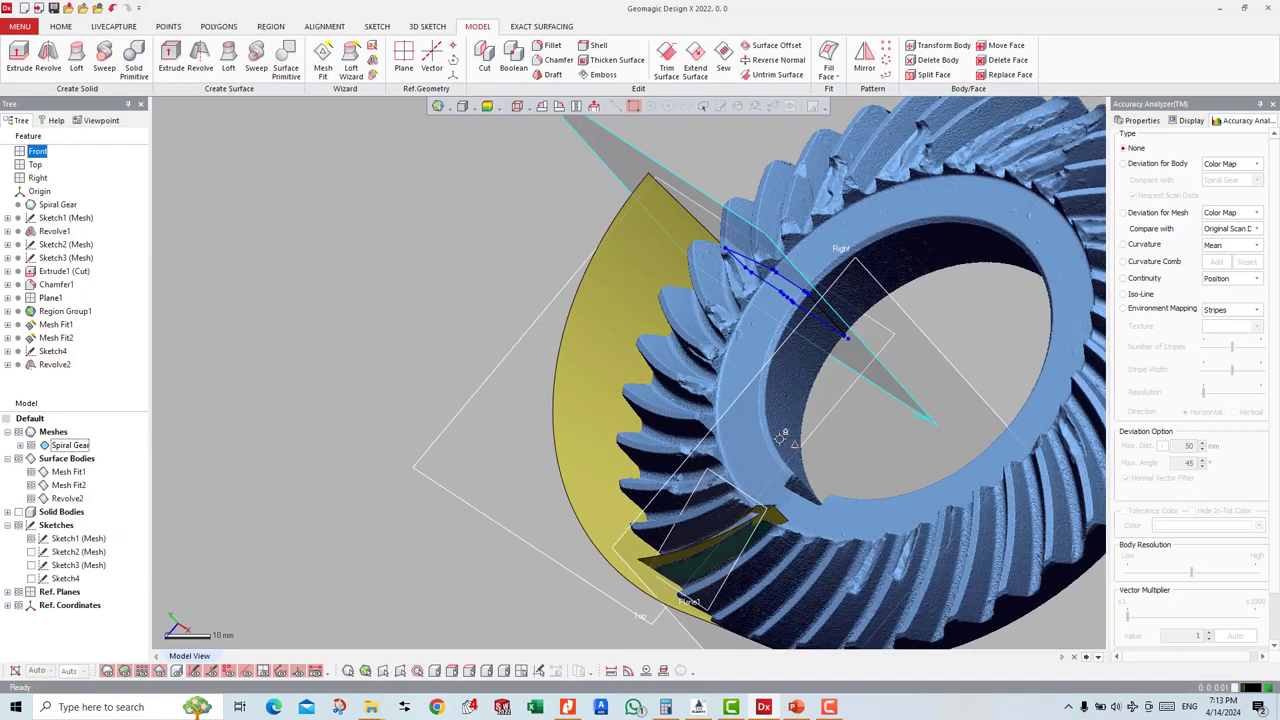
click(779, 364)
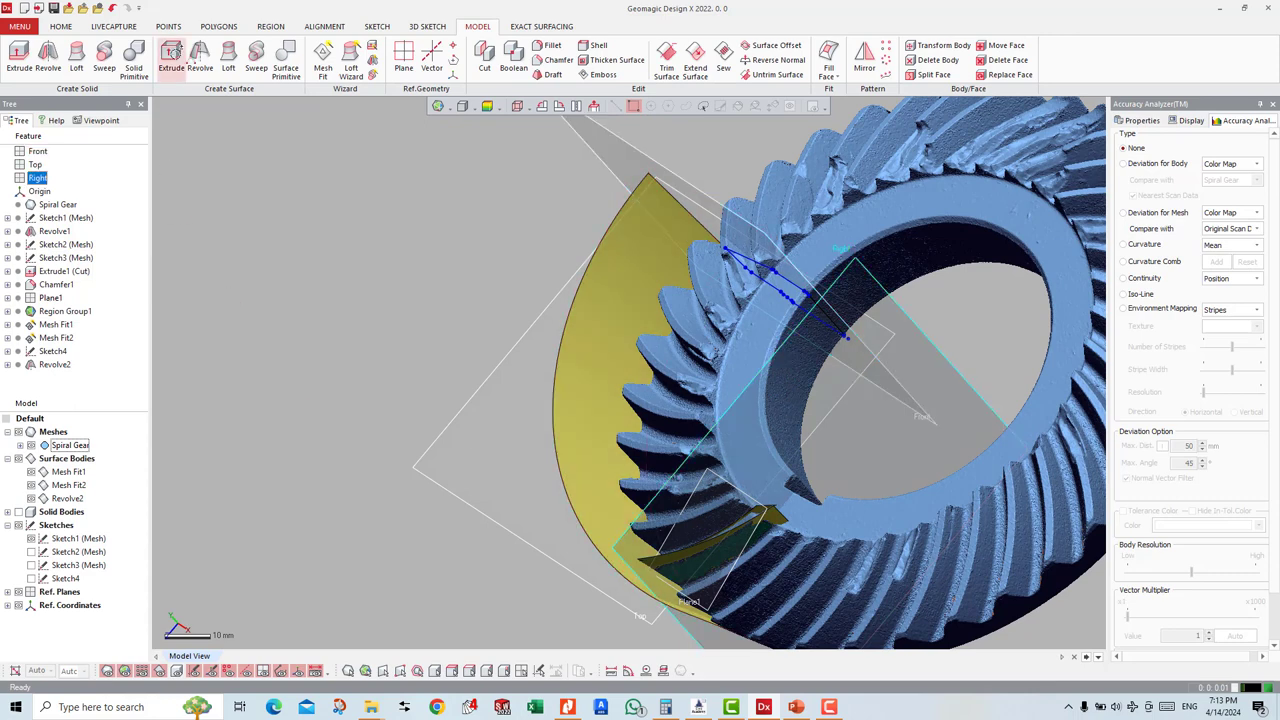
click(376, 27)
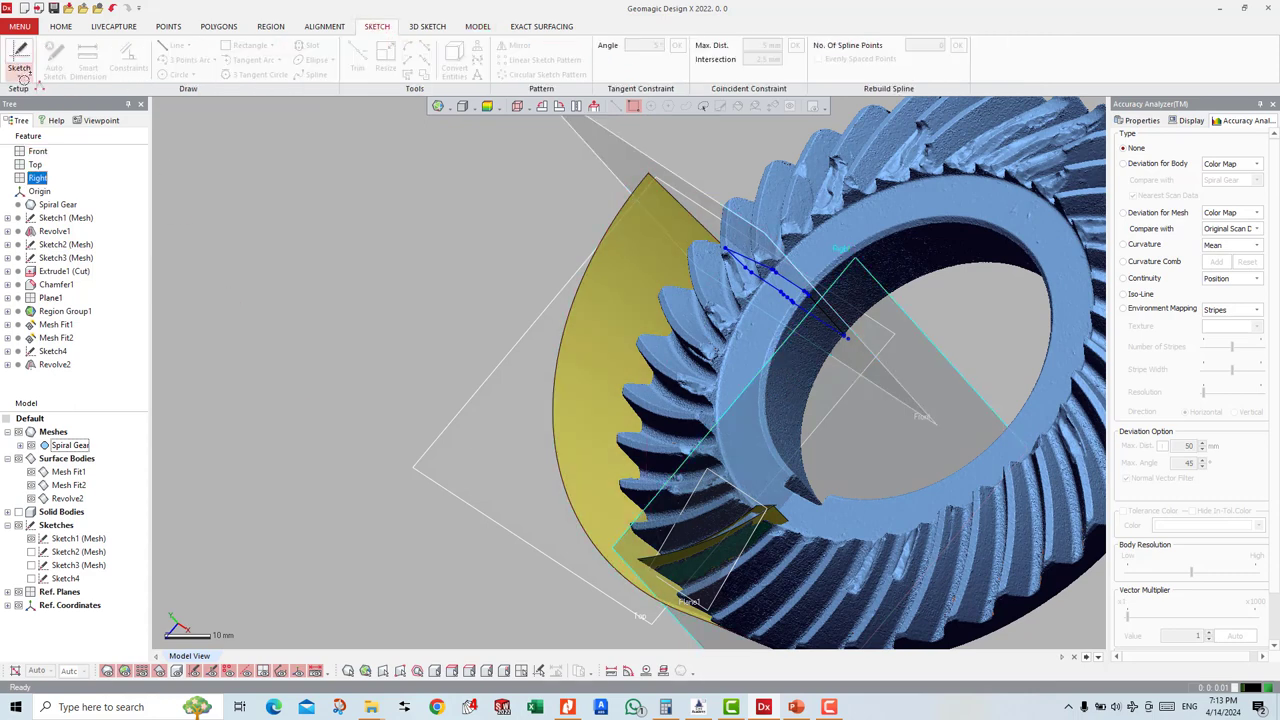
Step: Start mesh sketch Sketch5 on the Right plane and zoom to the section's left end
click(20, 60)
click(50, 98)
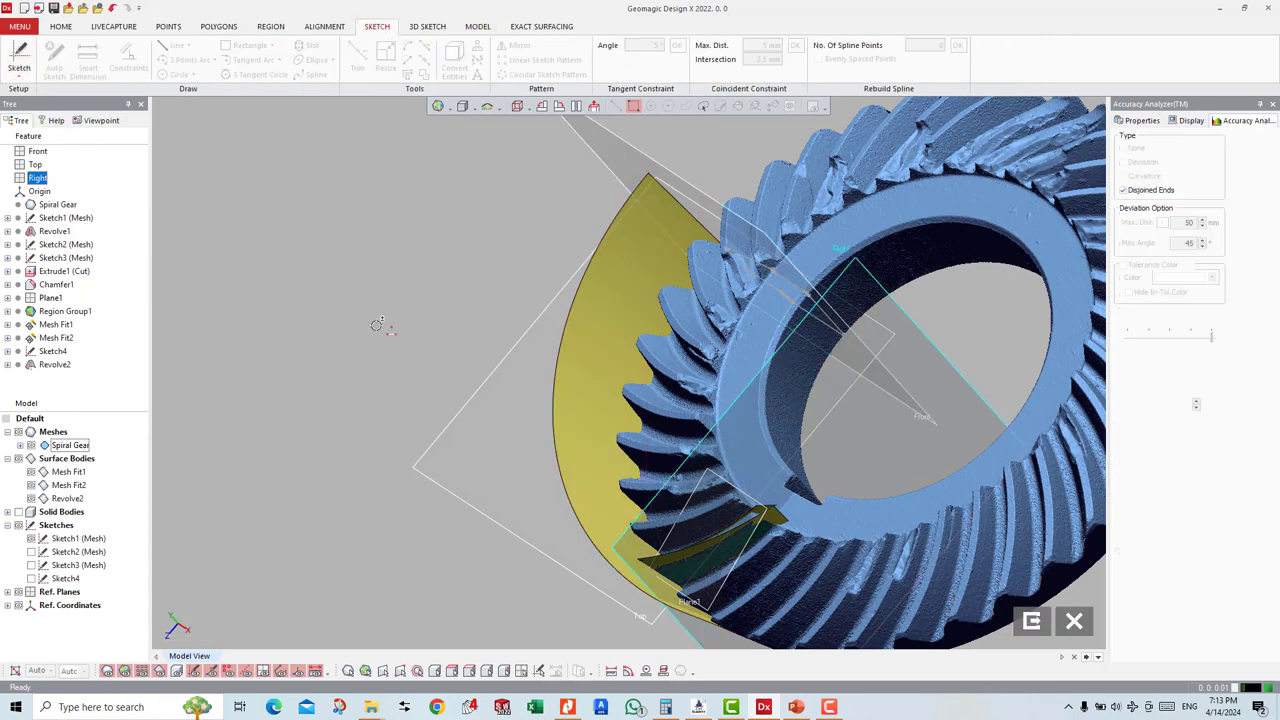
mouse_move(377, 325)
right_down()
mouse_move(431, 521)
mouse_move(526, 540)
mouse_move(612, 452)
right_up()
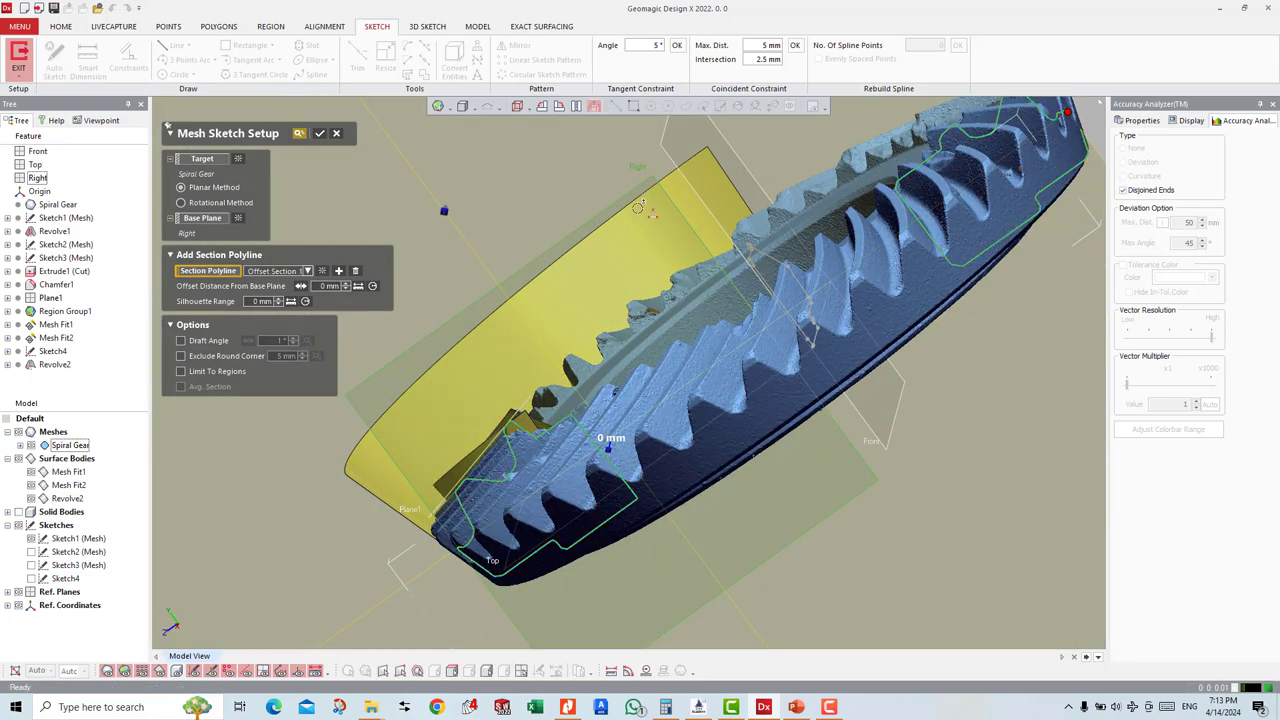
click(322, 133)
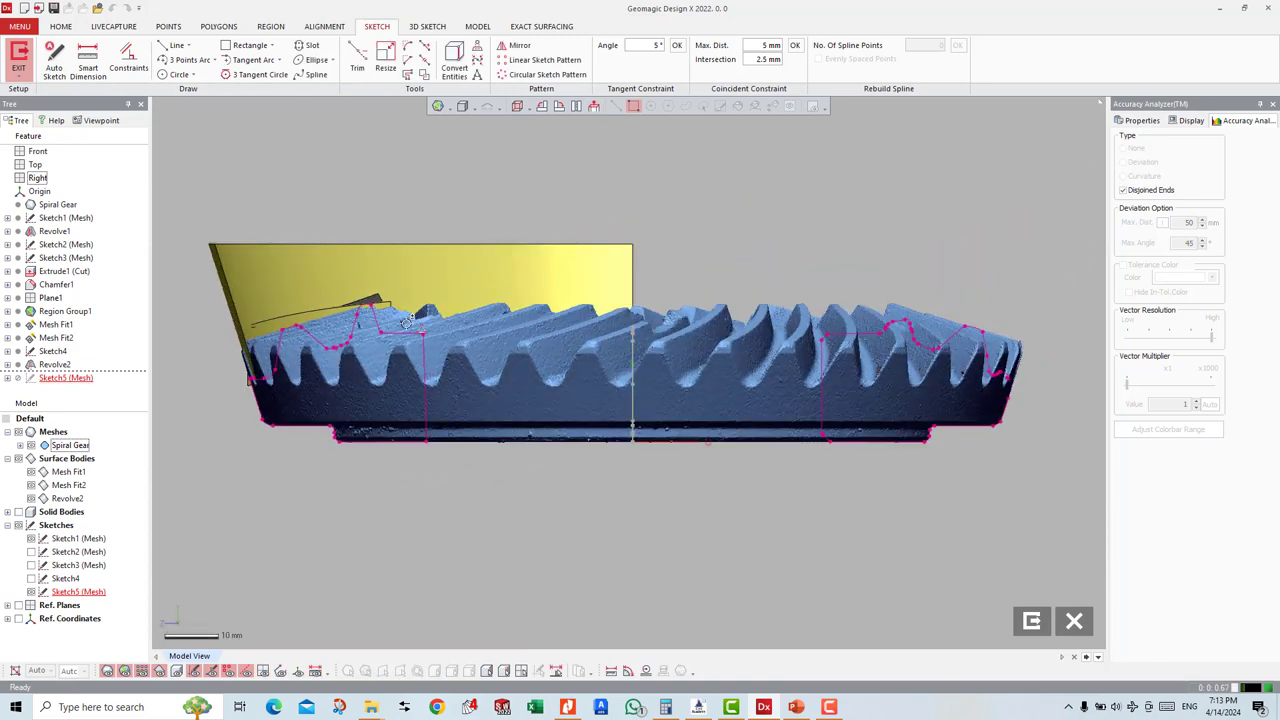
middle_drag(407, 318, 630, 380)
scroll(630, 380, up, 3)
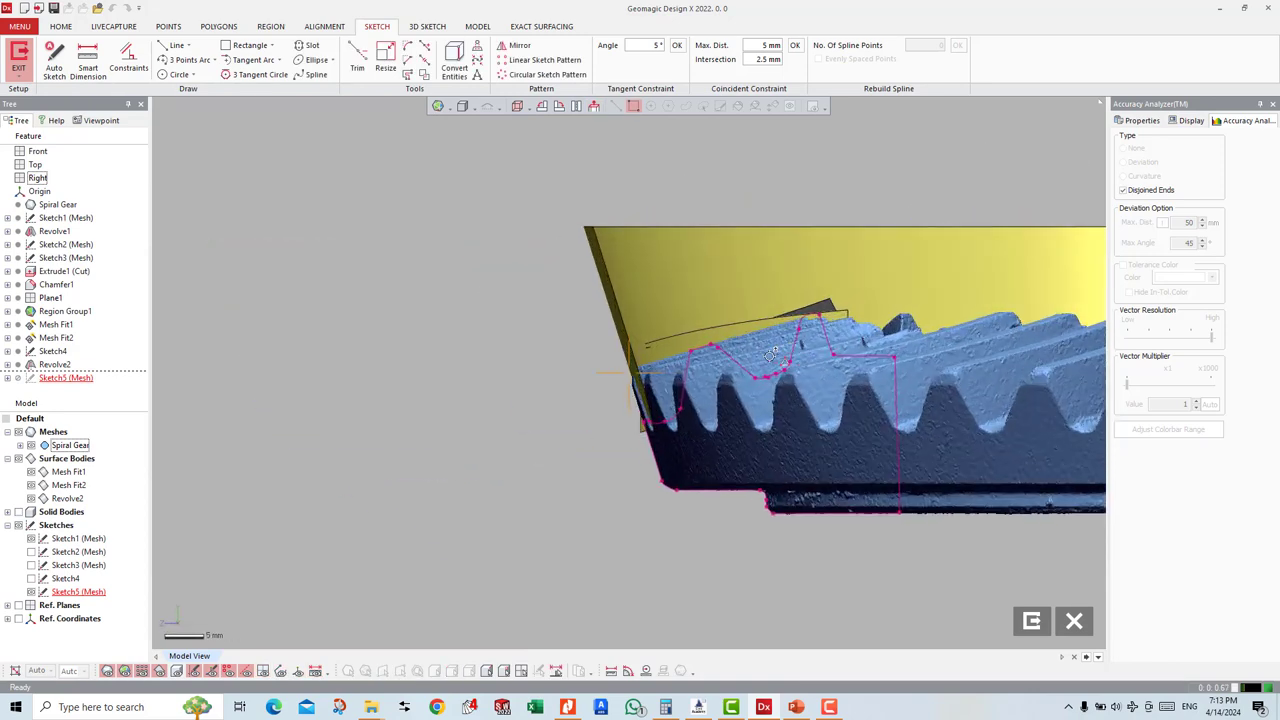
Step: Fit a line to a section segment and chain guide lines around the tooth section
click(172, 46)
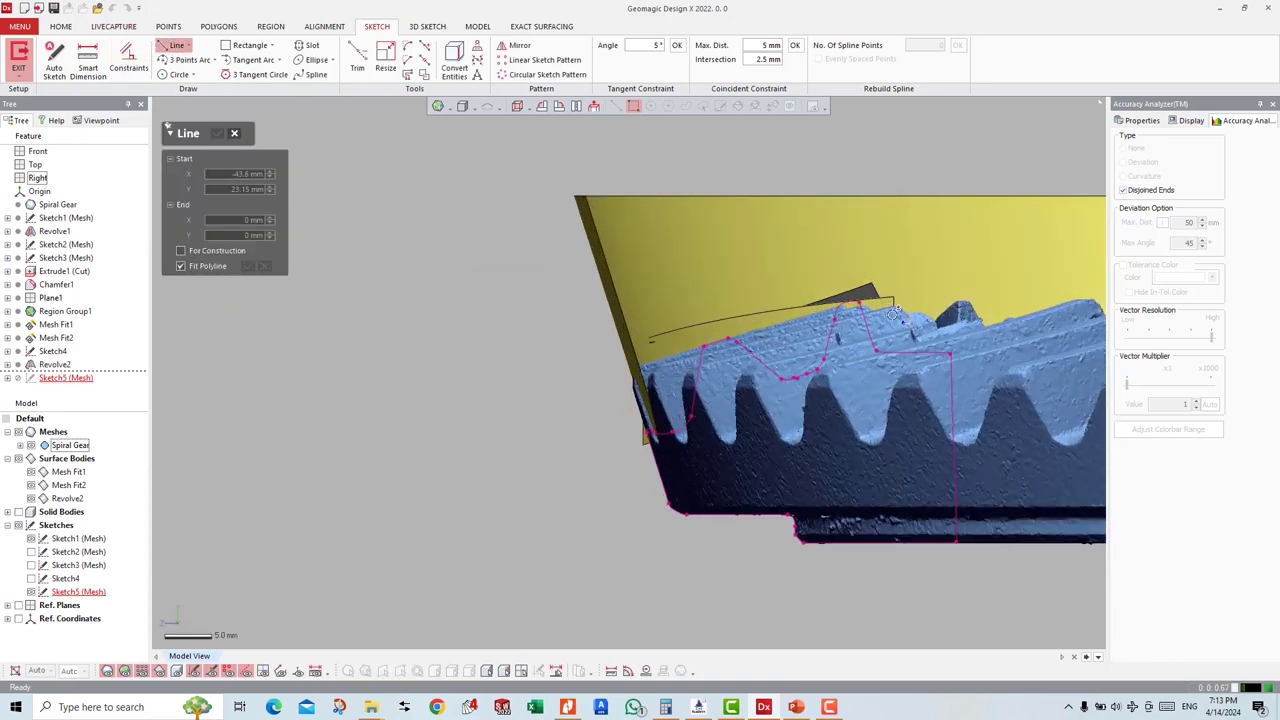
click(862, 313)
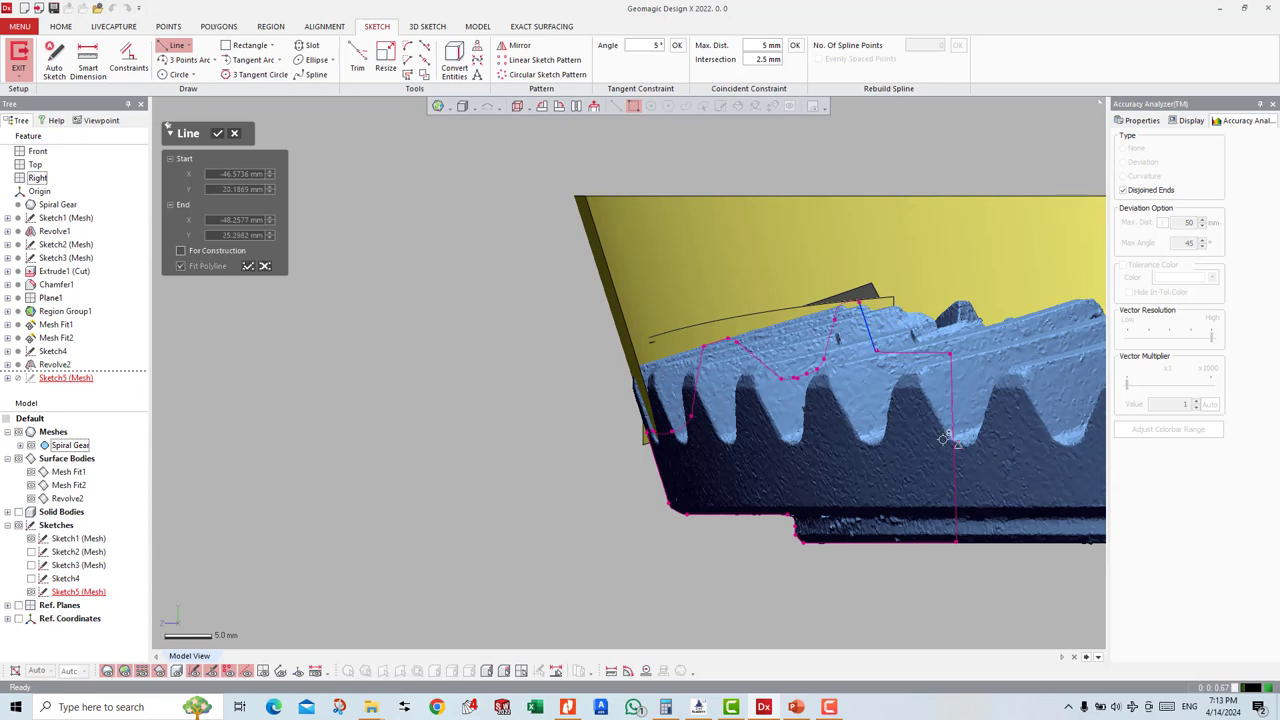
click(248, 264)
click(488, 301)
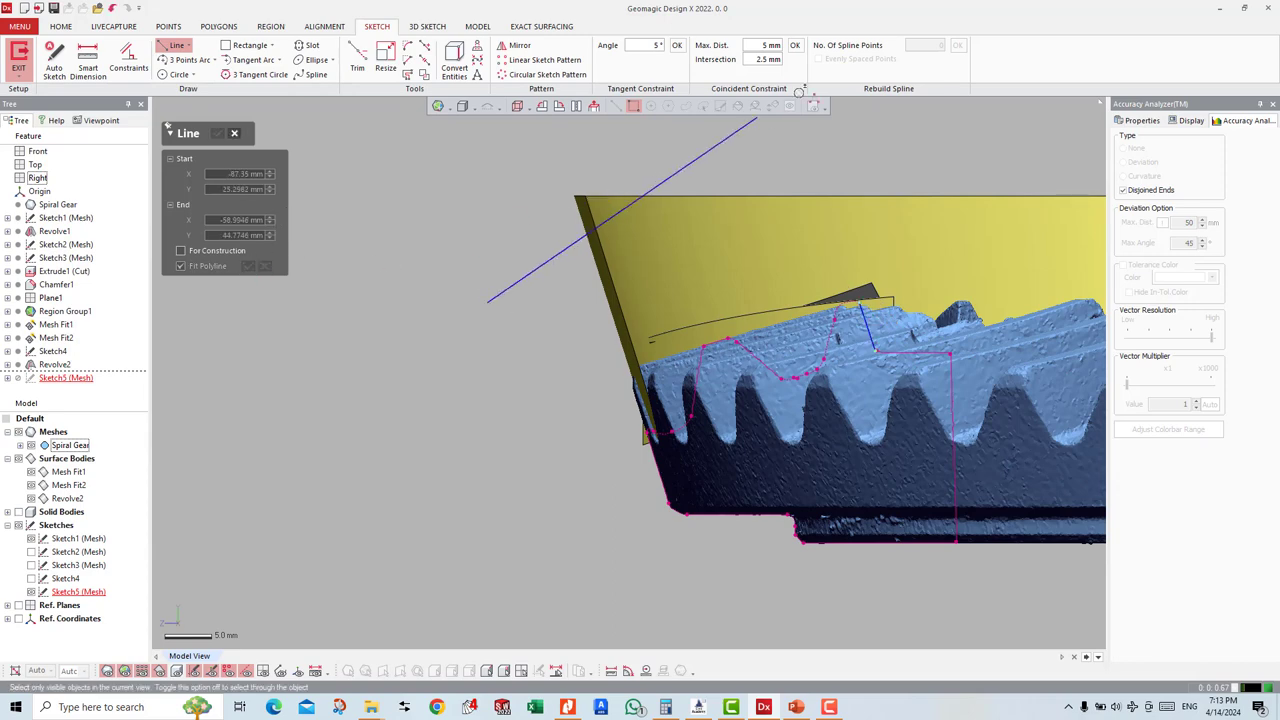
click(920, 141)
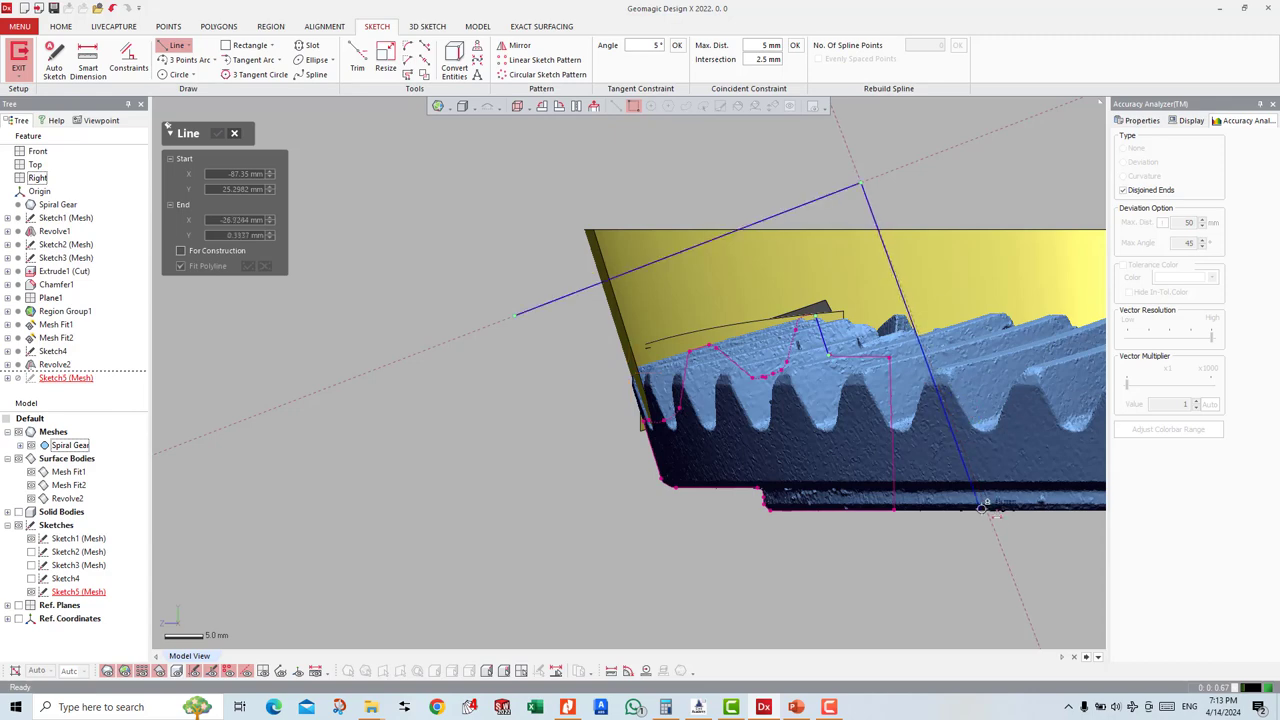
click(980, 510)
click(565, 617)
Step: Extend the short line to the bottom line and remove the unwanted side and bottom lines
key(e)
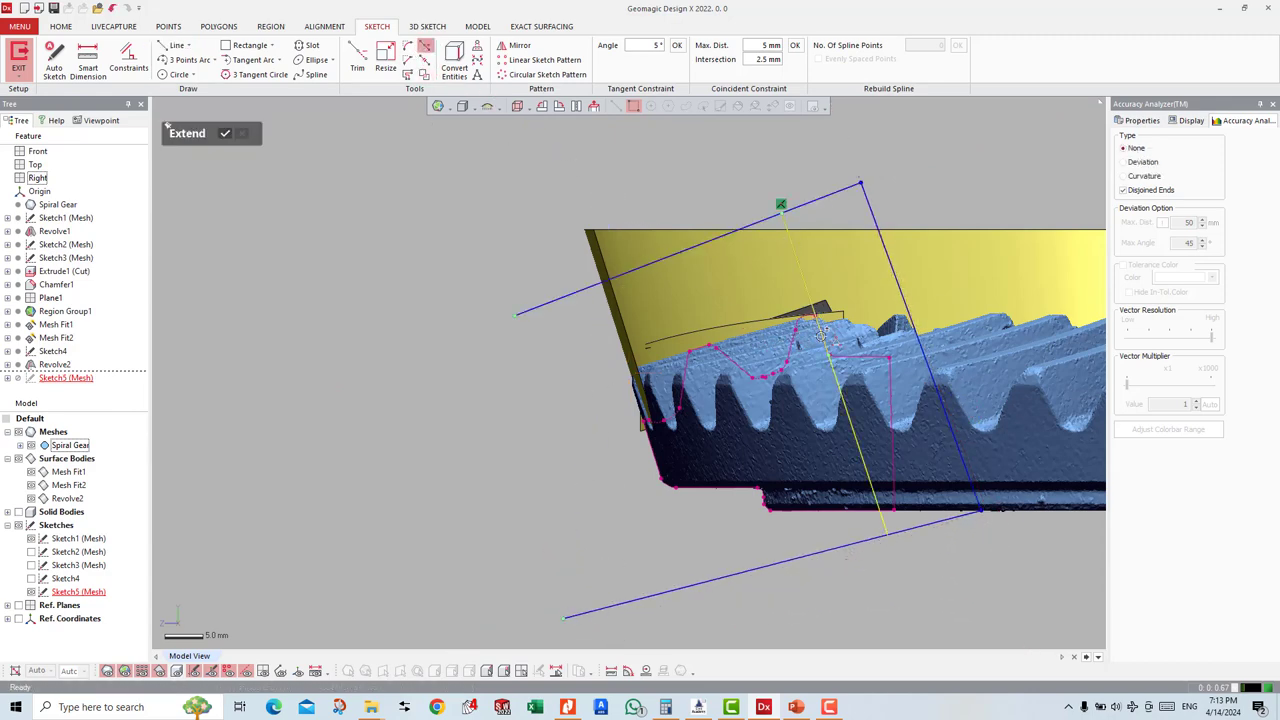
click(818, 320)
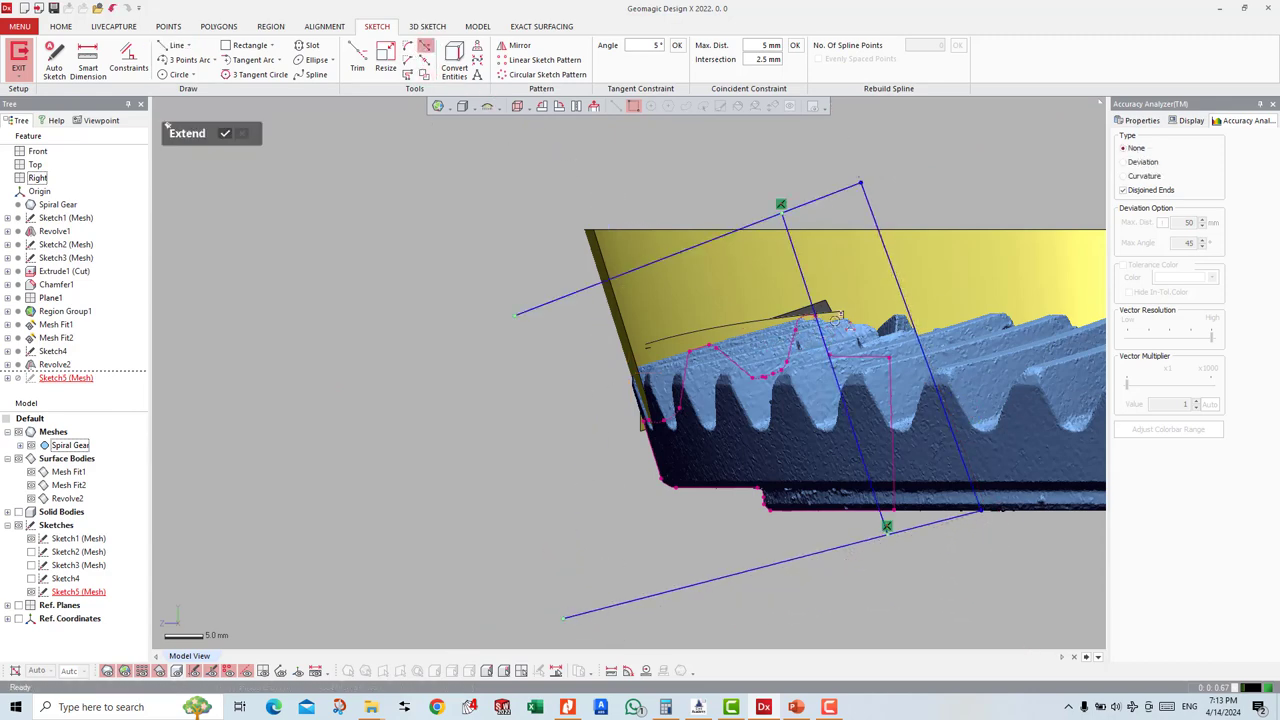
click(885, 247)
click(890, 531)
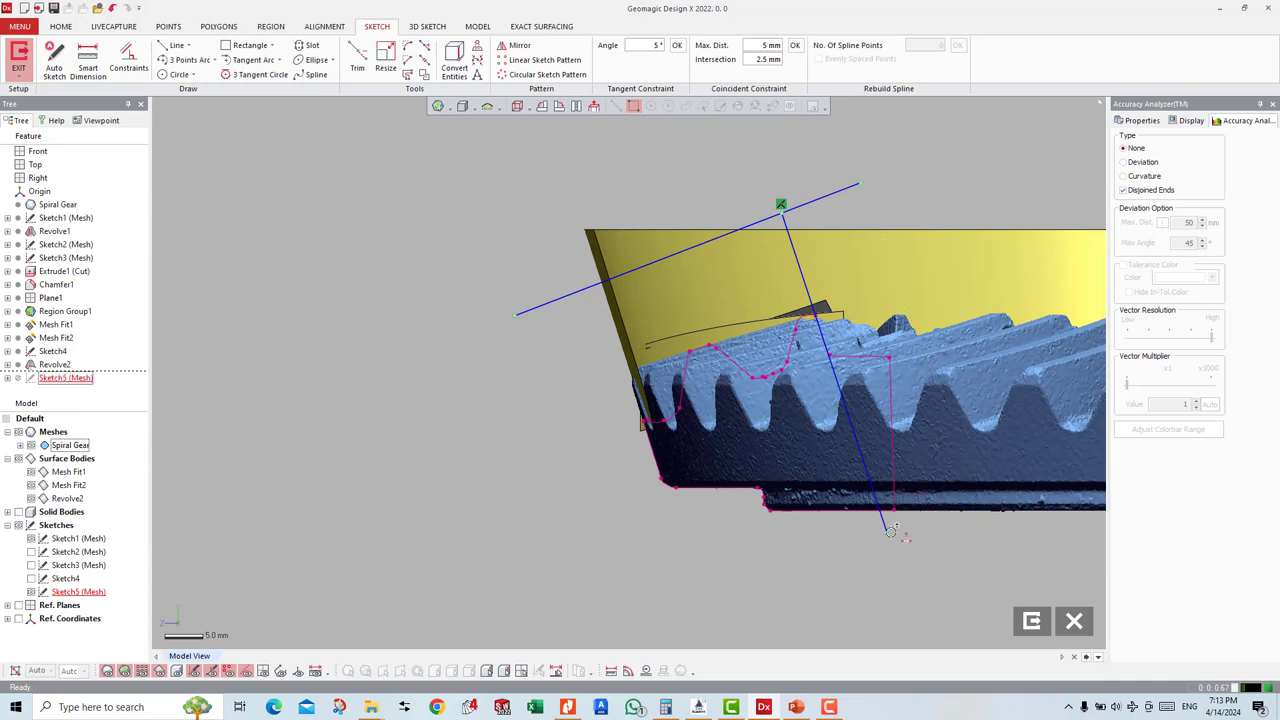
drag(890, 531, 845, 395)
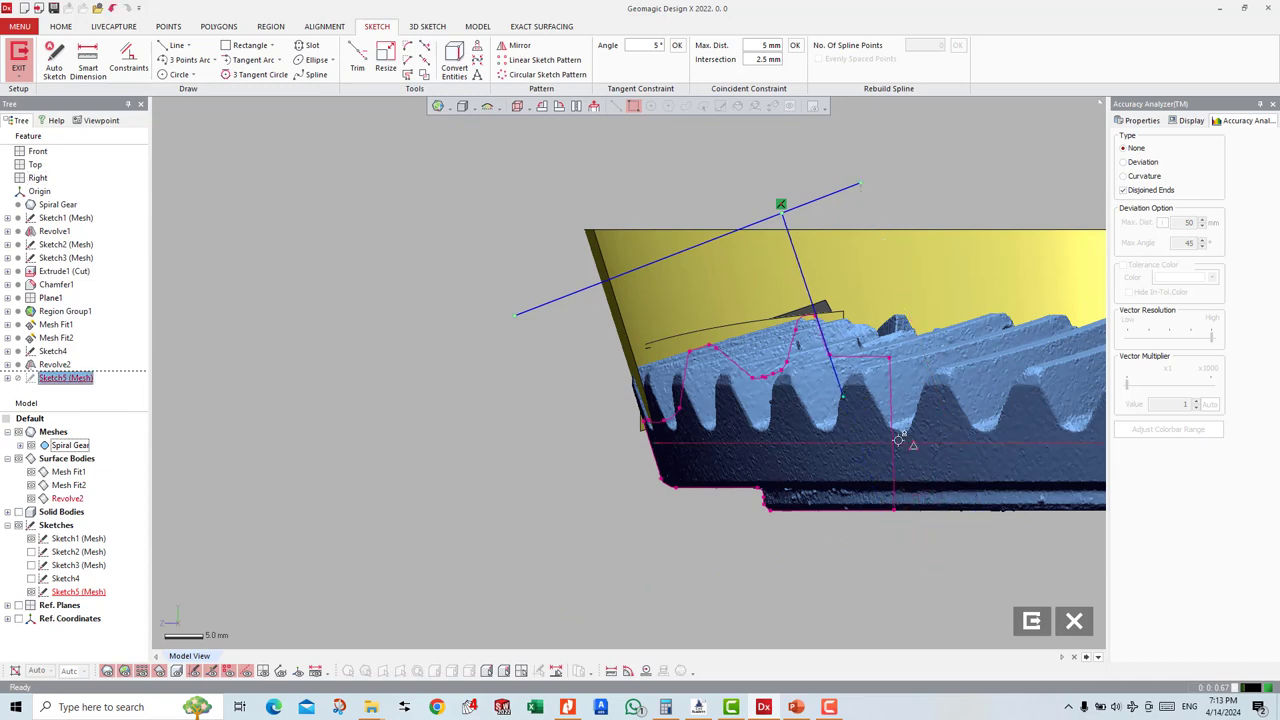
key(ctrl+z)
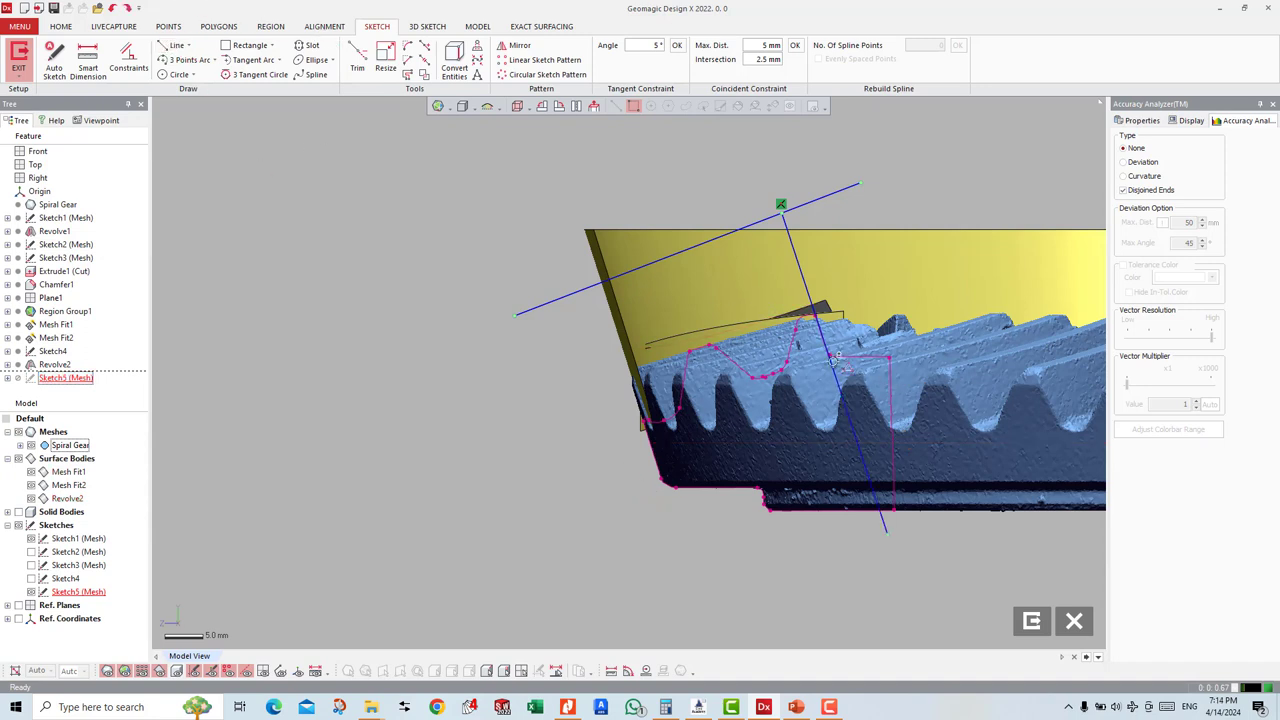
Step: Draw a line across the tooth section and trim the vertical line below the intersection
click(174, 45)
click(593, 441)
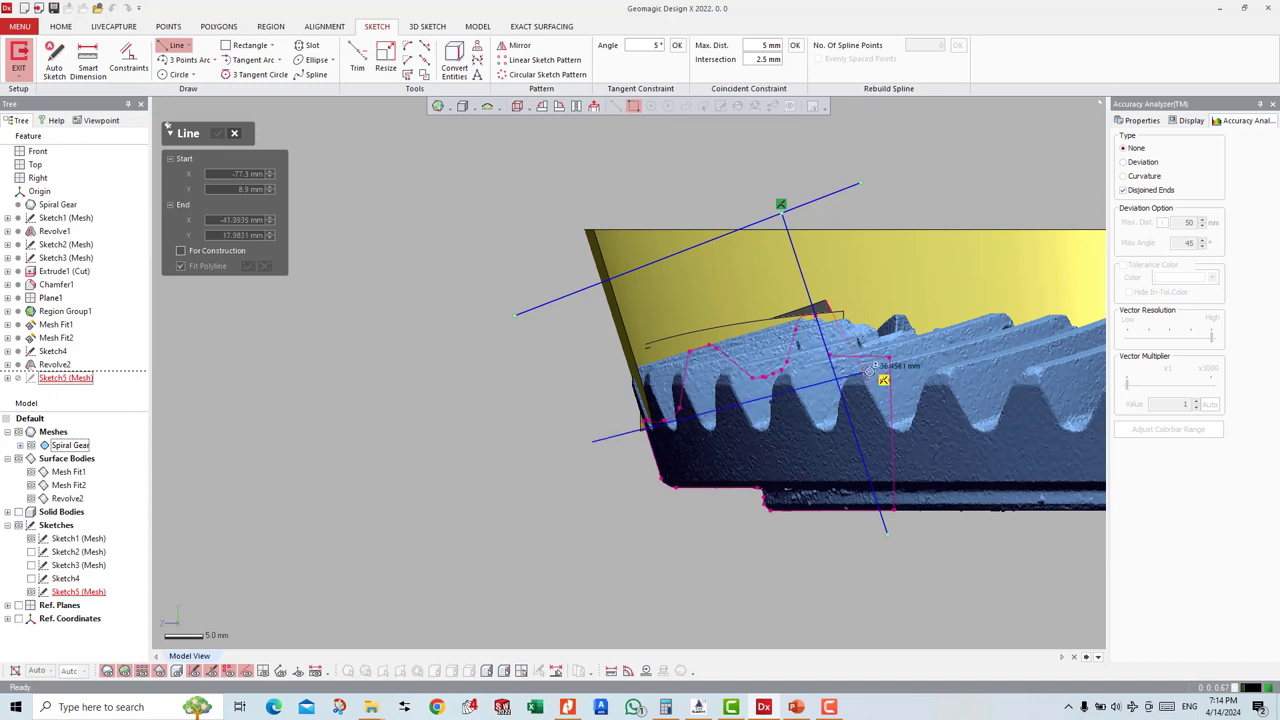
click(913, 366)
key(Escape)
click(357, 57)
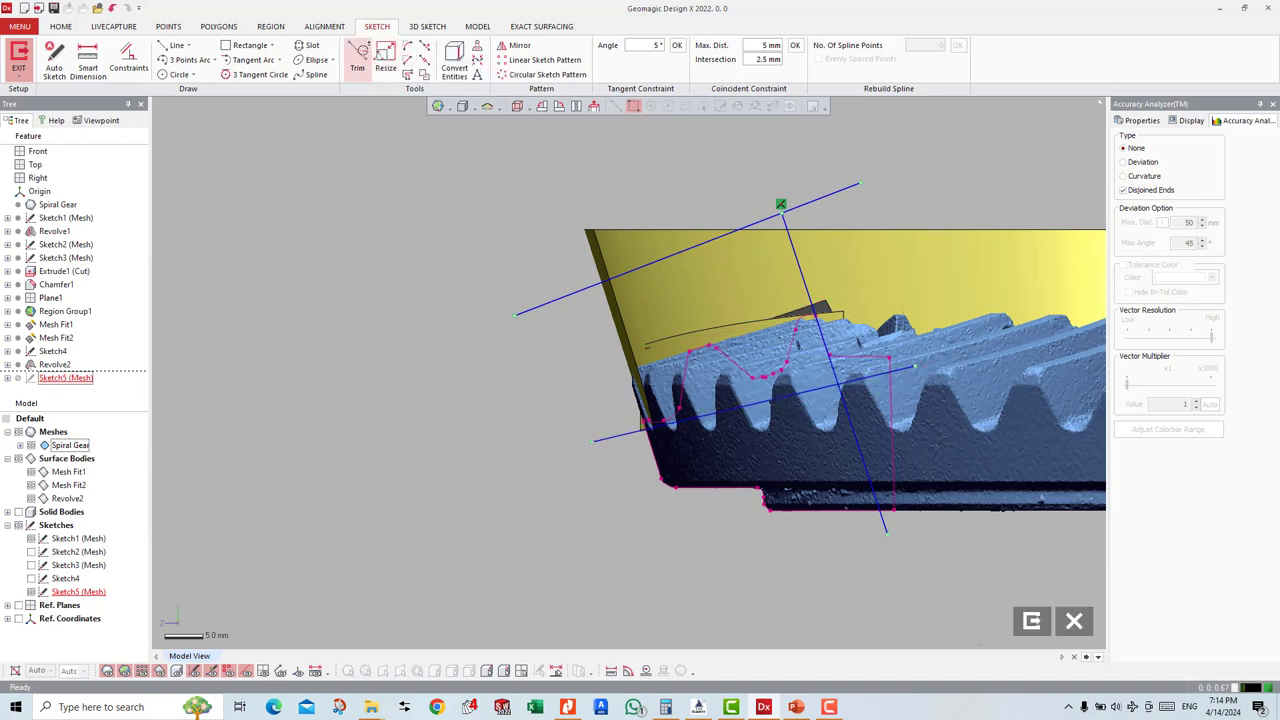
click(841, 400)
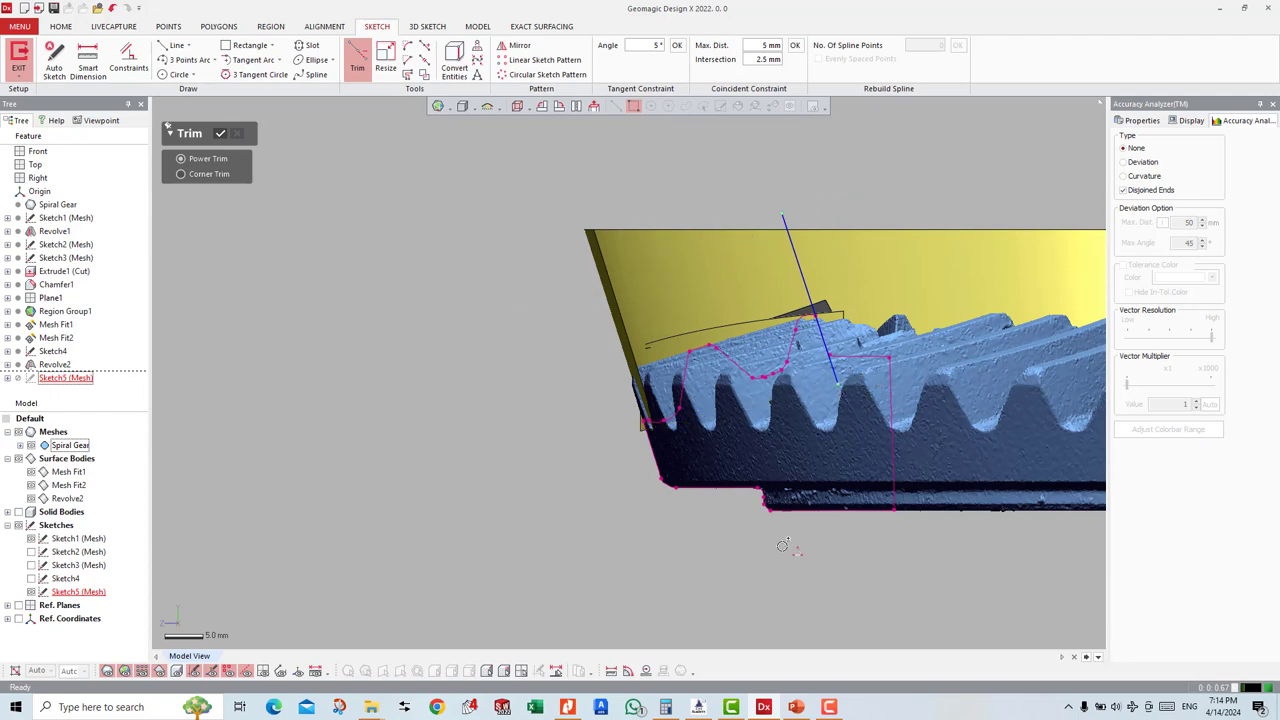
key(Escape)
right_drag(783, 546, 1035, 605)
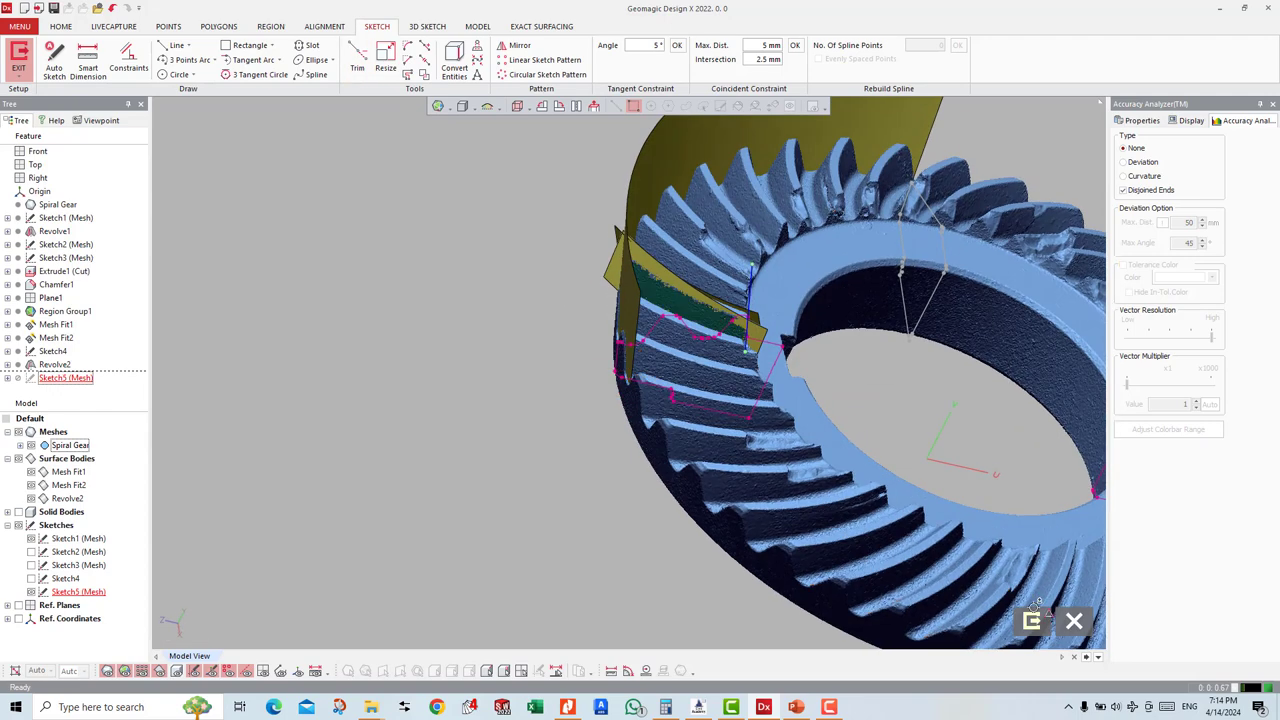
key(Escape)
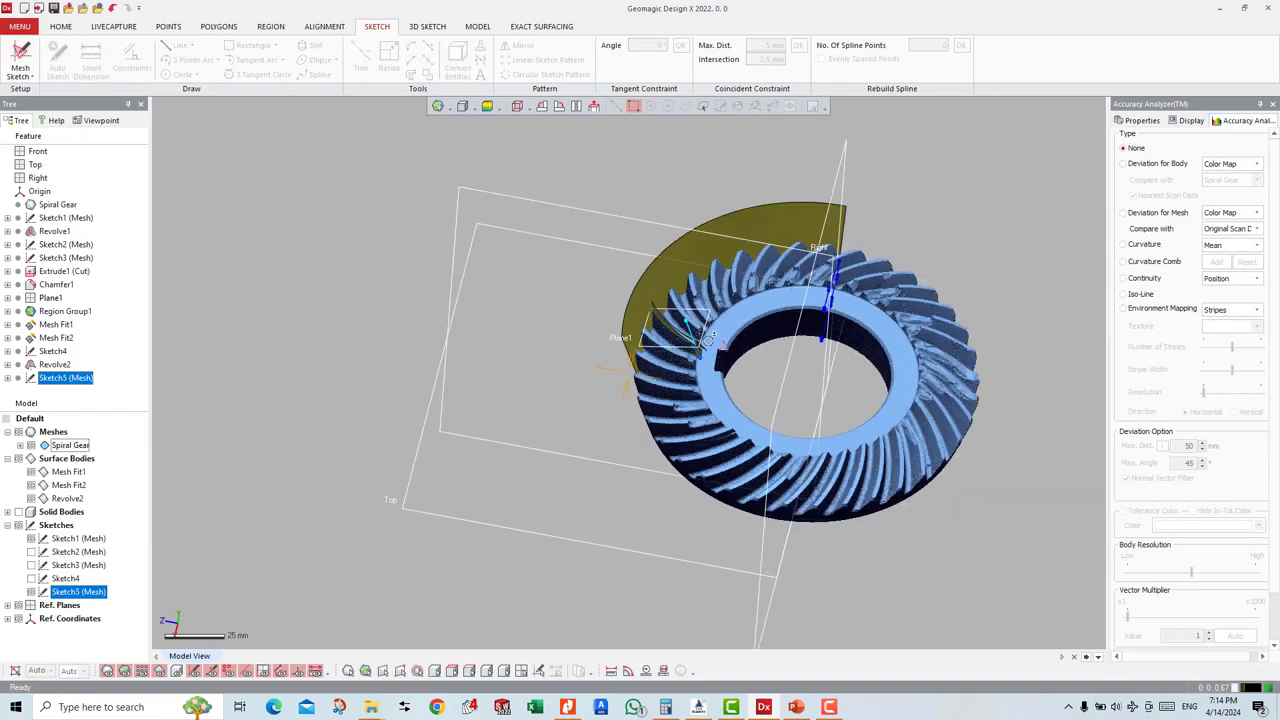
right_drag(617, 370, 327, 40)
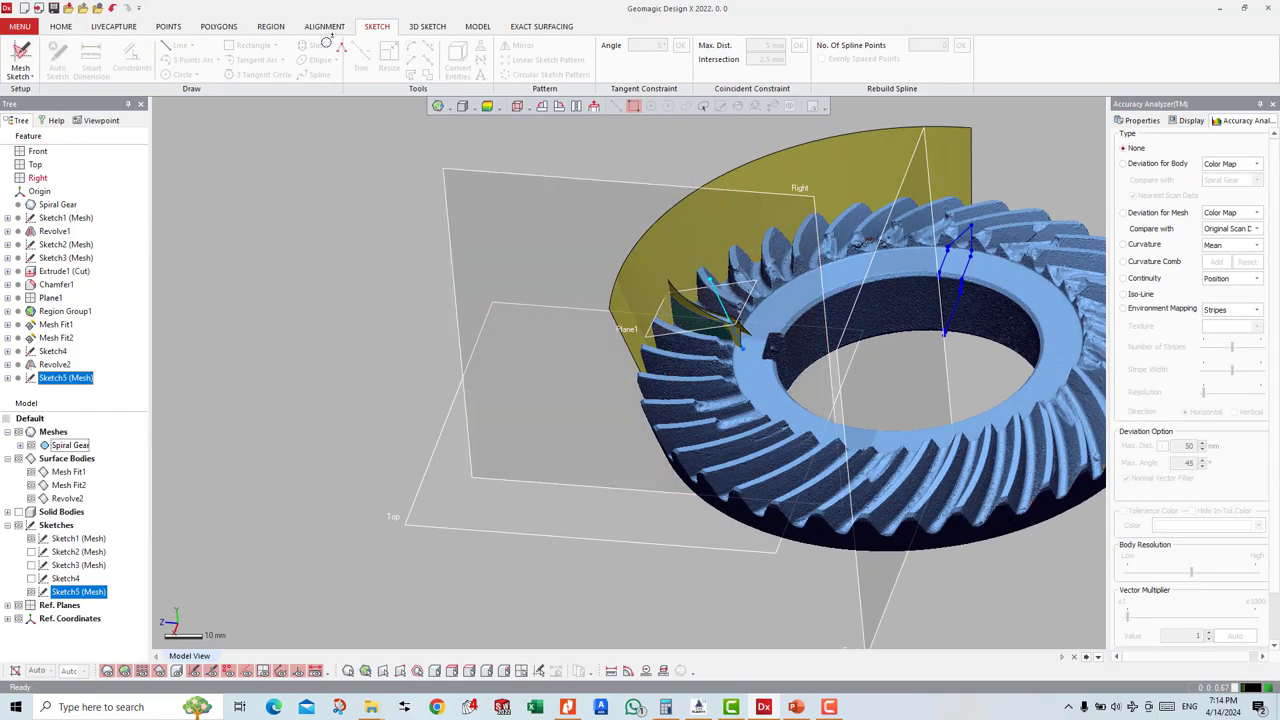
click(20, 55)
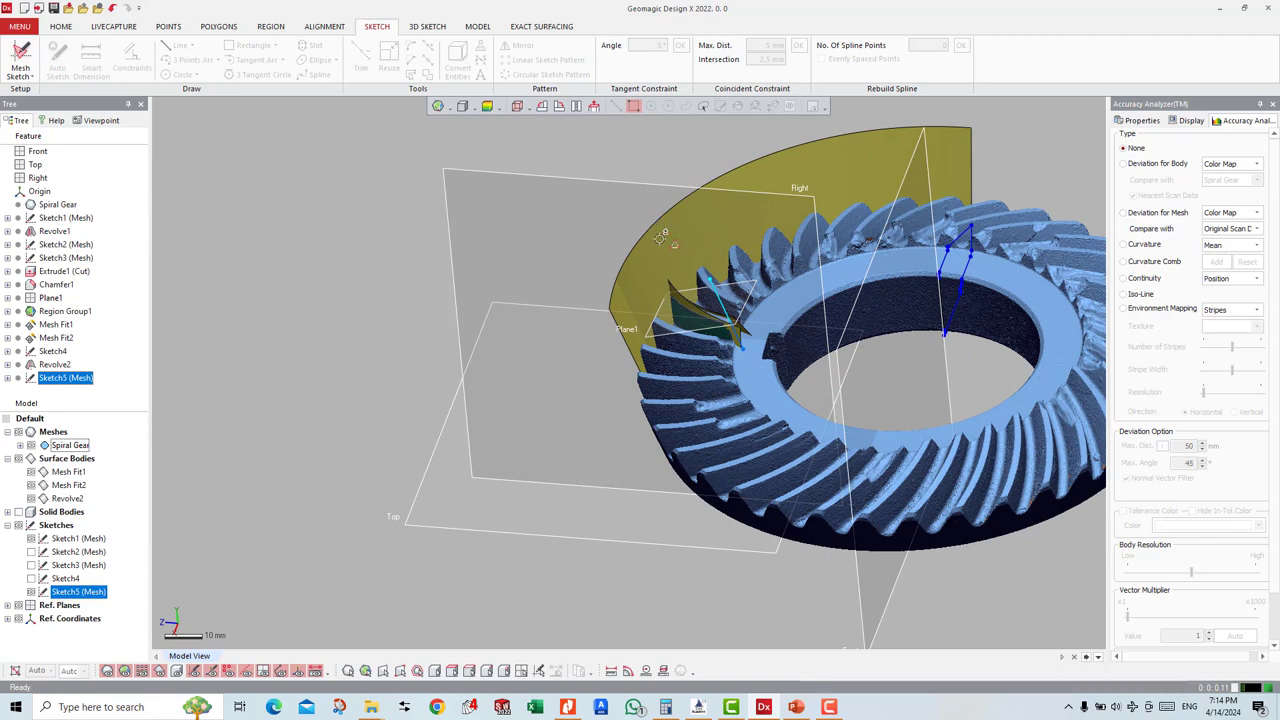
click(1031, 621)
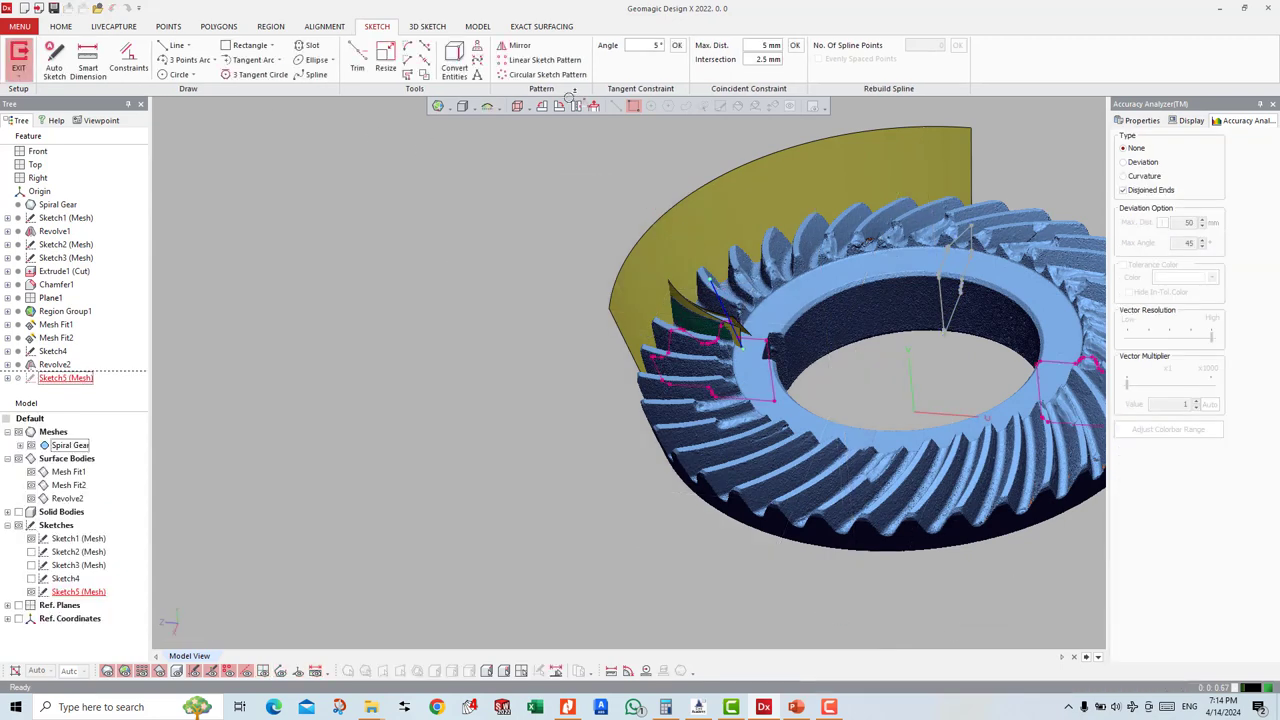
click(477, 26)
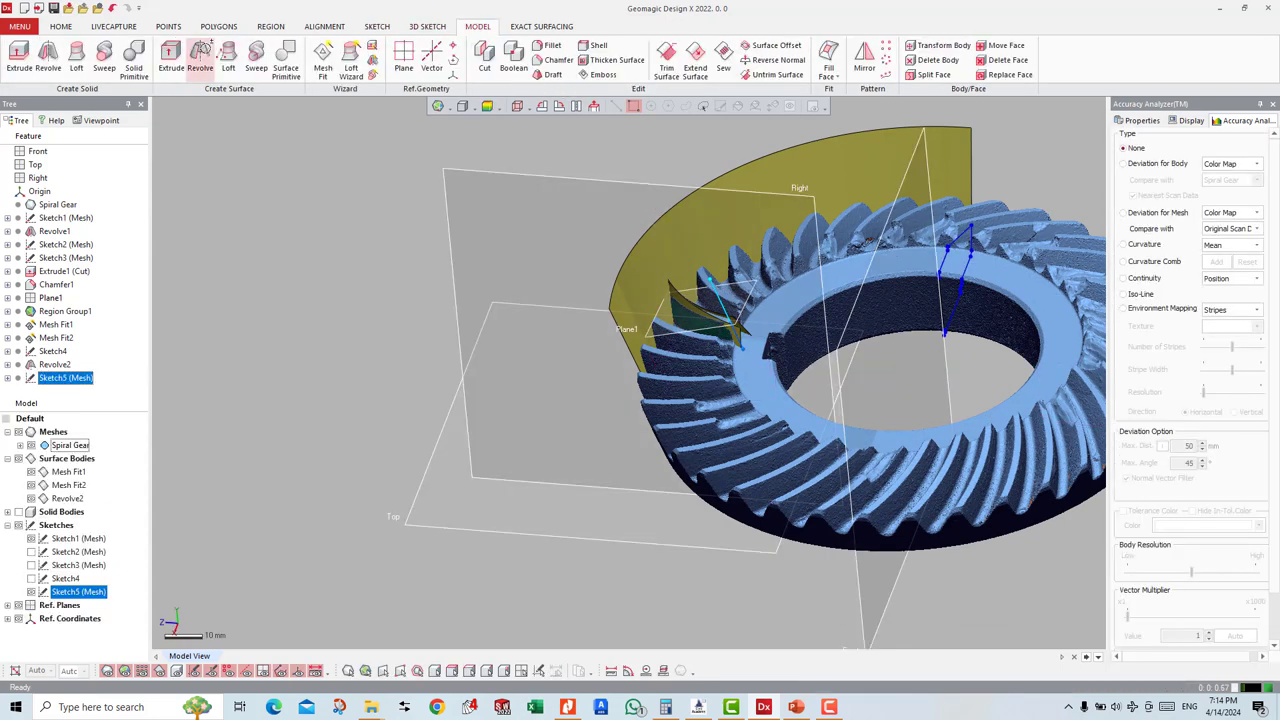
Step: Start a revolve of Sketch5 with the Right and Front planes defining the axis
click(202, 55)
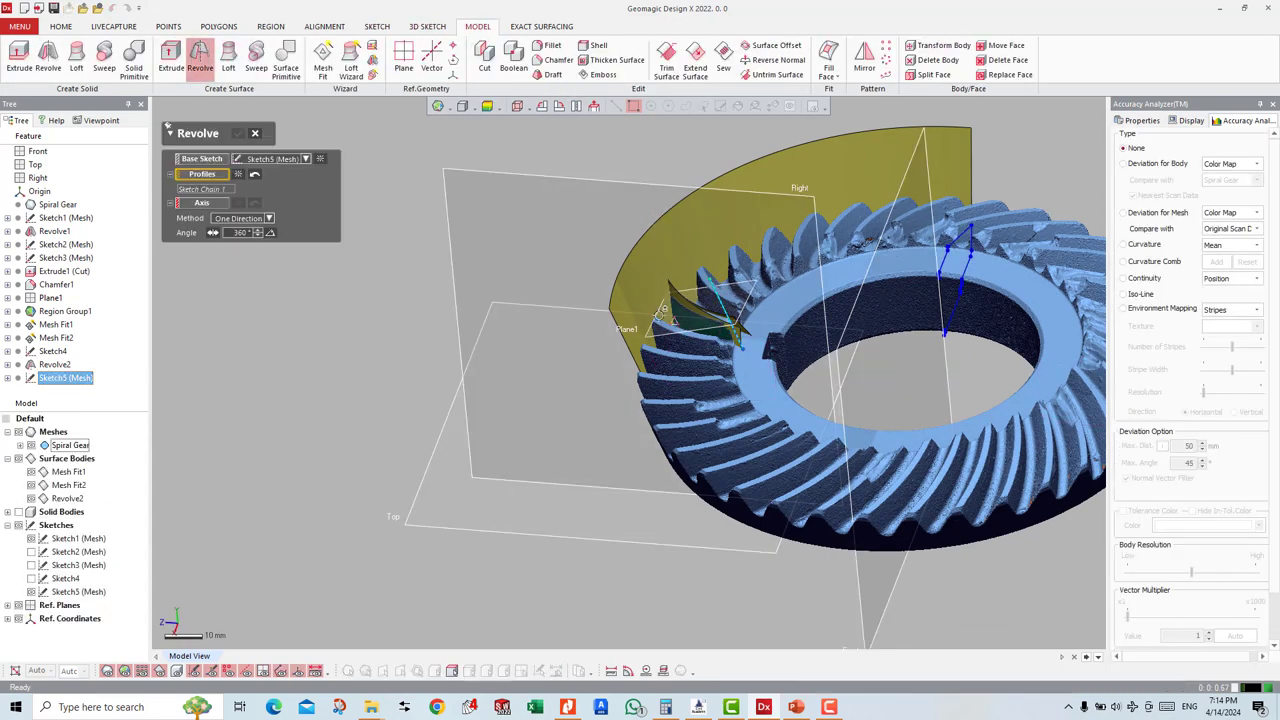
click(196, 202)
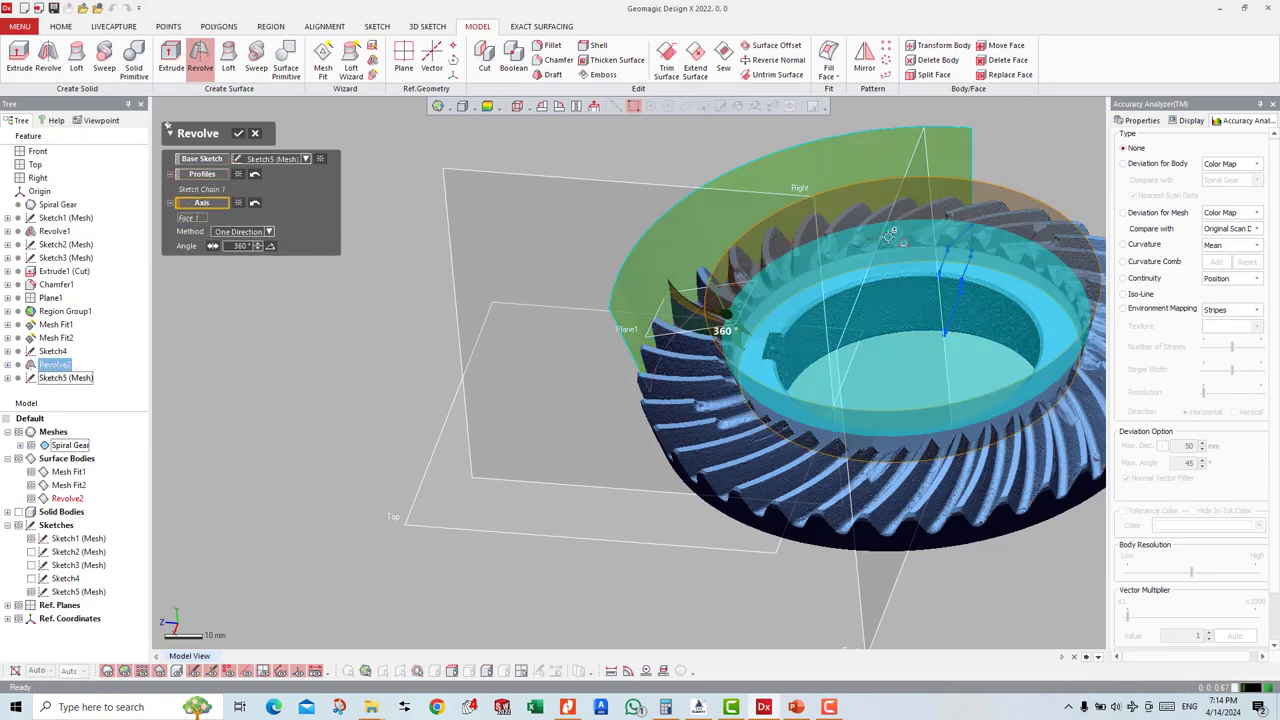
click(887, 236)
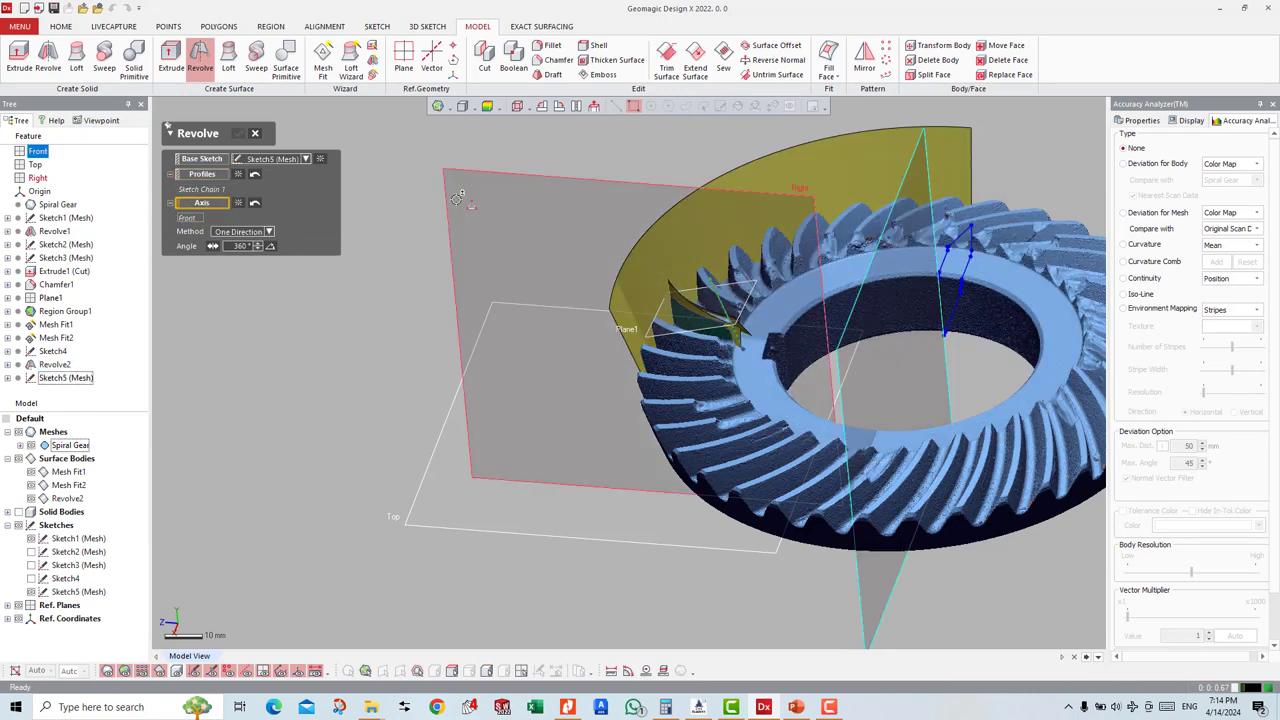
click(593, 180)
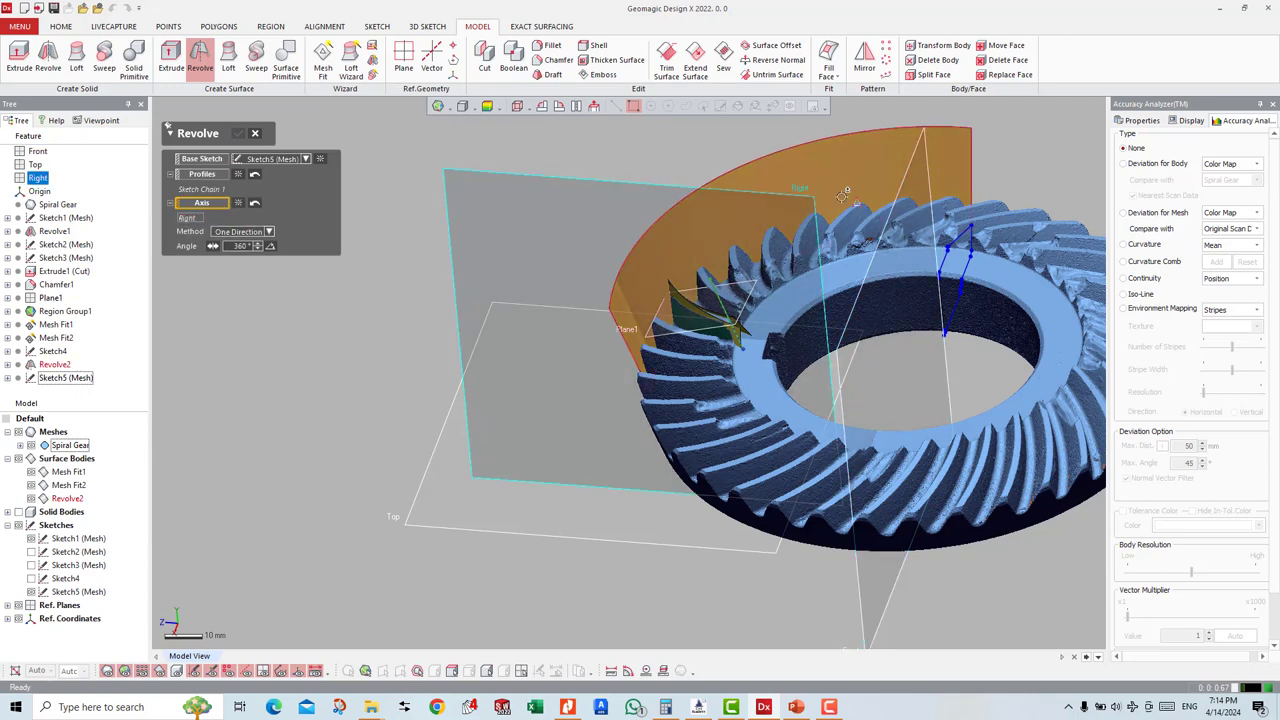
click(895, 204)
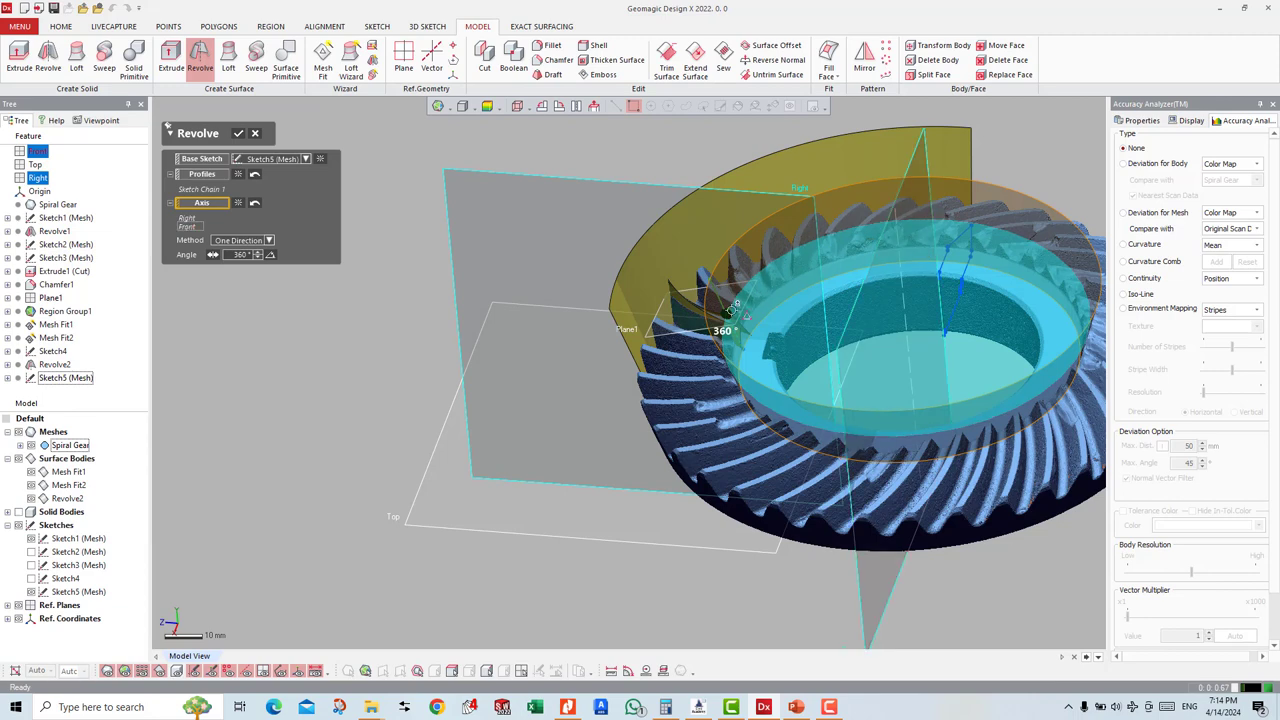
Step: Set the revolve to Mid Plane at 40° and confirm, creating Revolve3
mouse_move(746, 301)
mouse_down()
mouse_move(744, 372)
mouse_move(785, 420)
mouse_up()
right_drag(785, 420, 785, 453)
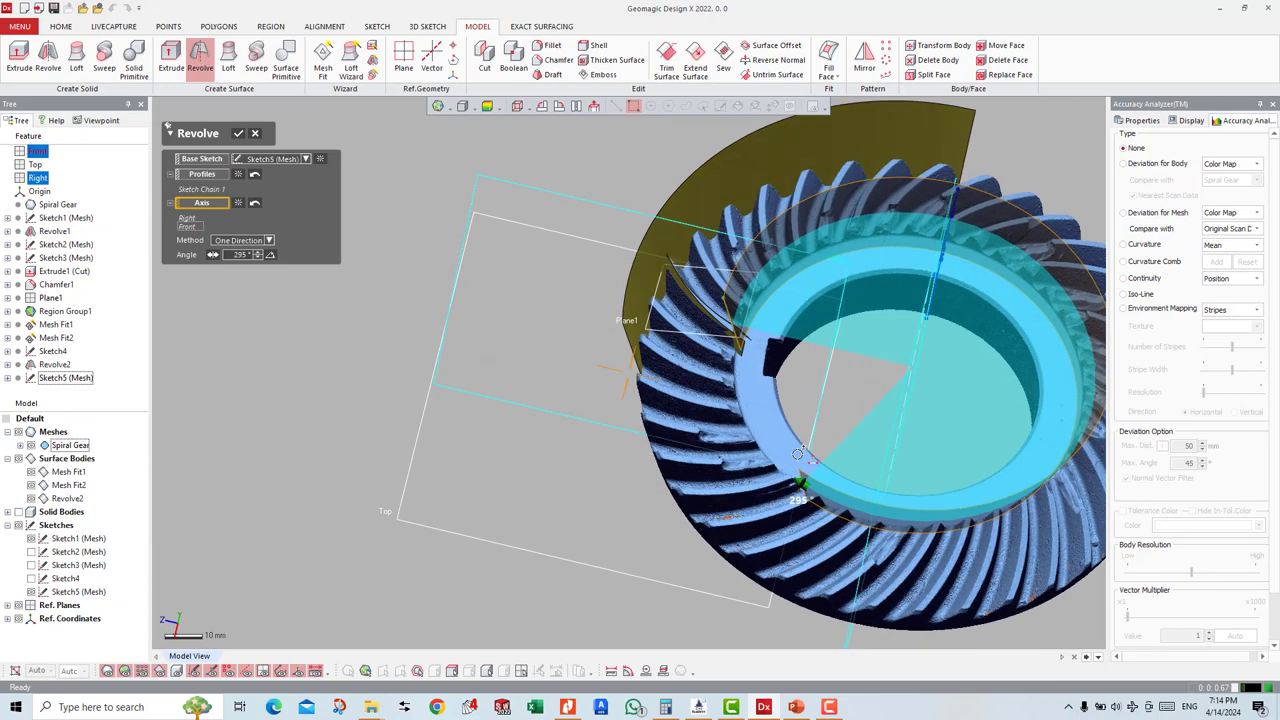
click(270, 240)
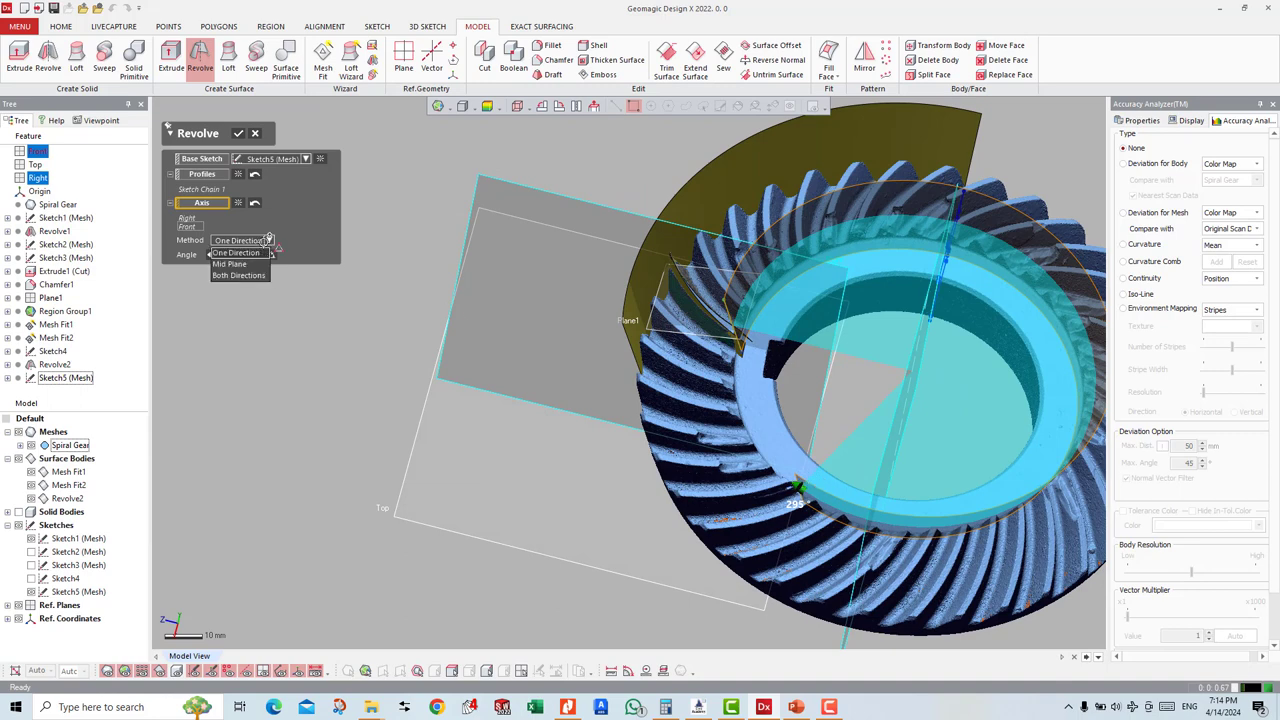
click(240, 266)
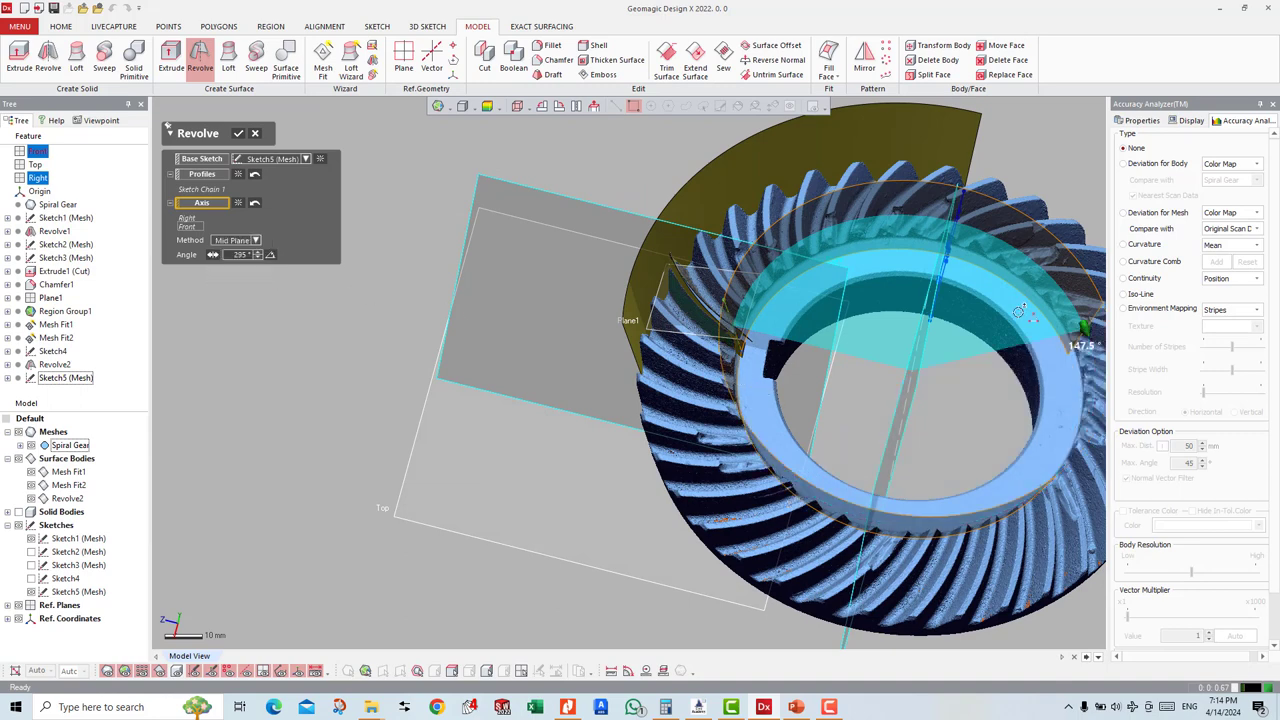
mouse_move(1082, 322)
mouse_down()
mouse_move(762, 242)
mouse_move(752, 266)
mouse_up()
right_drag(752, 266, 583, 316)
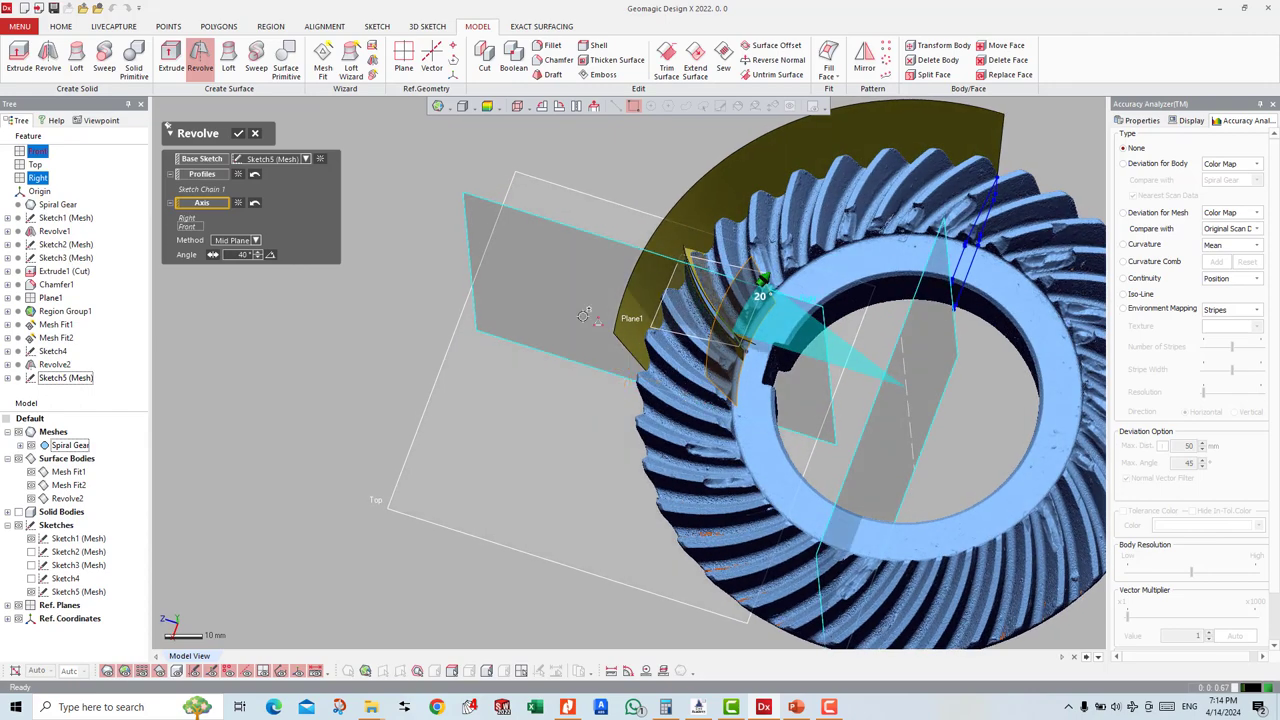
click(240, 133)
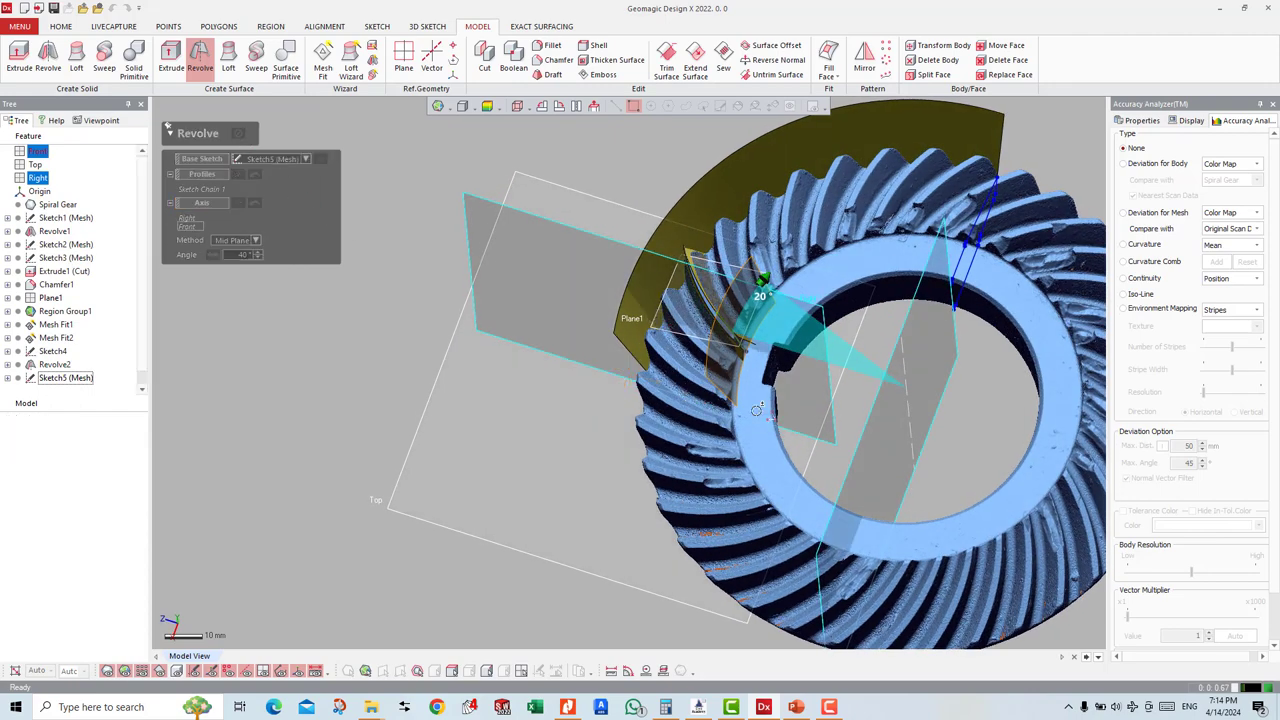
mouse_move(560, 140)
right_down()
mouse_move(843, 126)
mouse_move(780, 387)
mouse_move(750, 345)
mouse_move(1092, 347)
mouse_move(663, 257)
right_up()
click(31, 445)
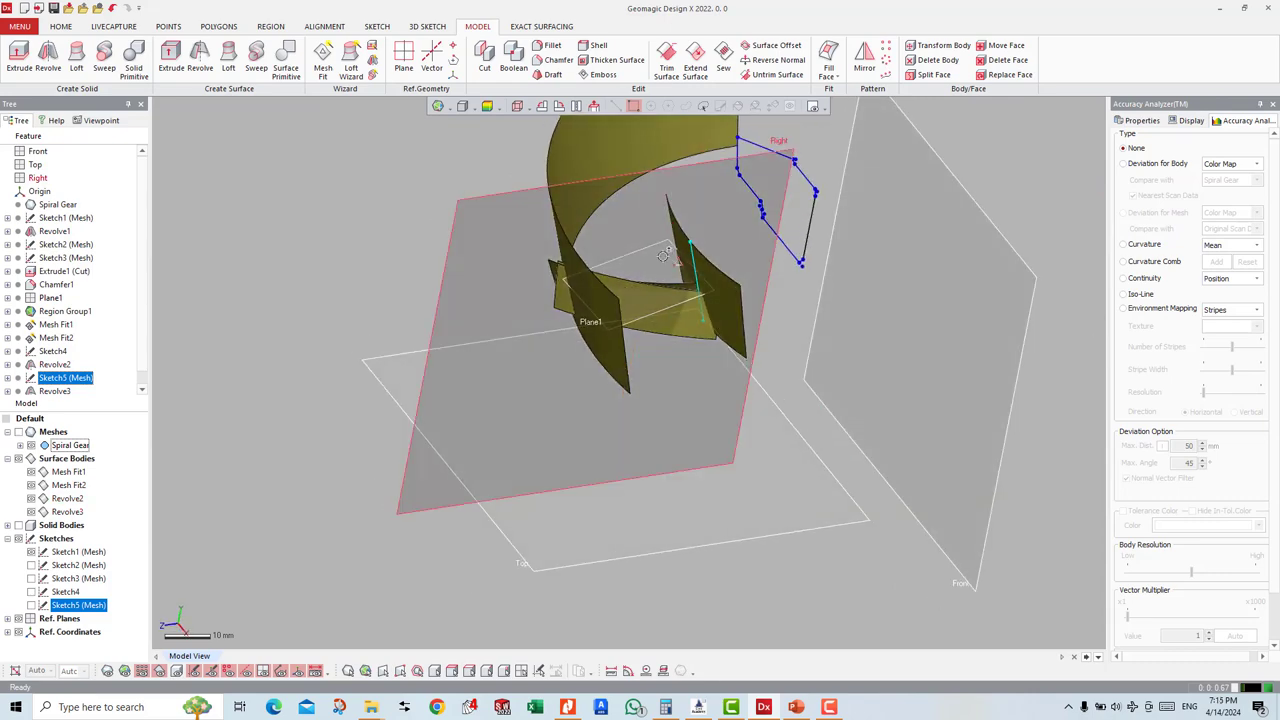
click(625, 276)
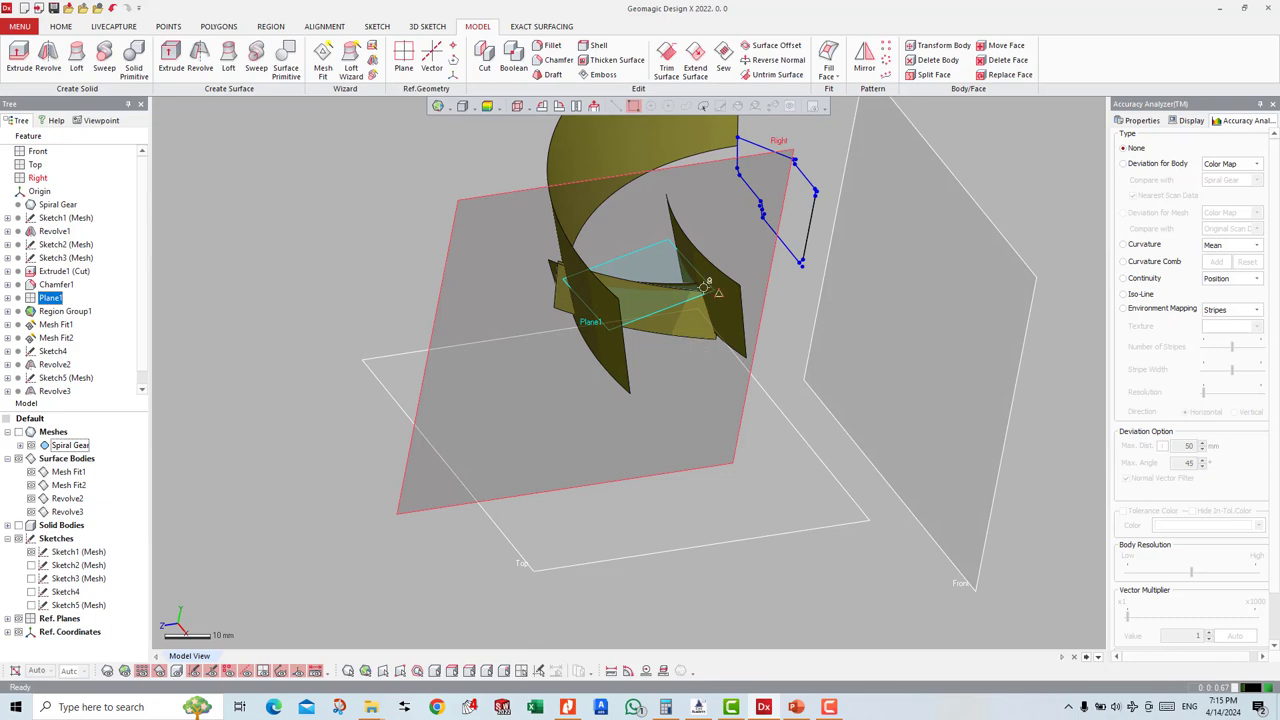
mouse_move(705, 285)
right_down()
mouse_move(628, 330)
mouse_move(665, 300)
right_up()
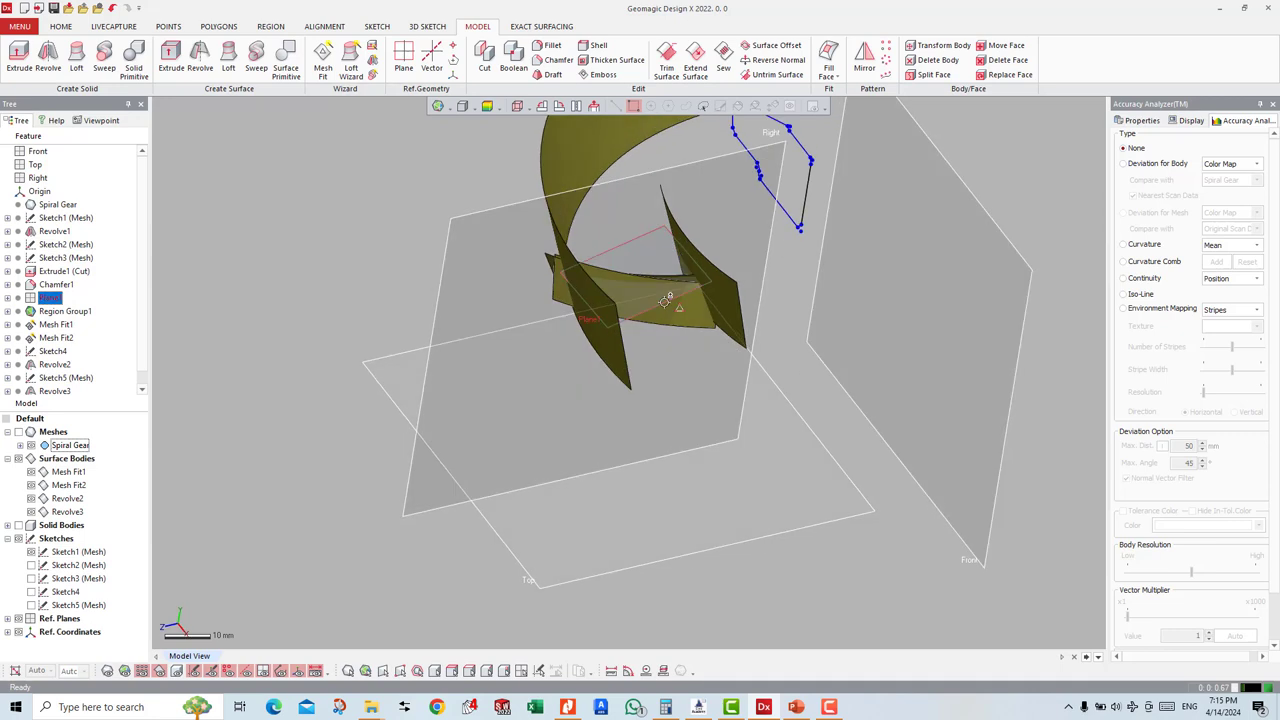
click(685, 295)
click(31, 431)
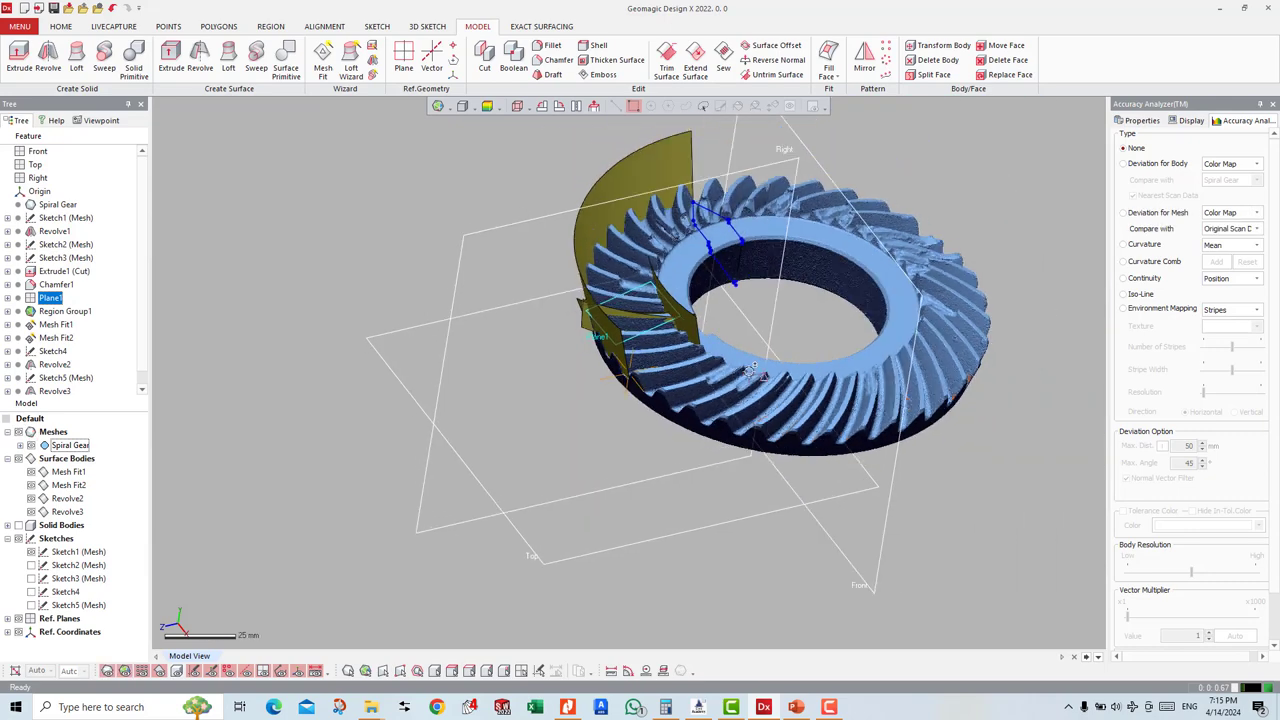
mouse_move(560, 380)
right_down()
mouse_move(528, 391)
mouse_move(608, 400)
mouse_move(678, 352)
right_up()
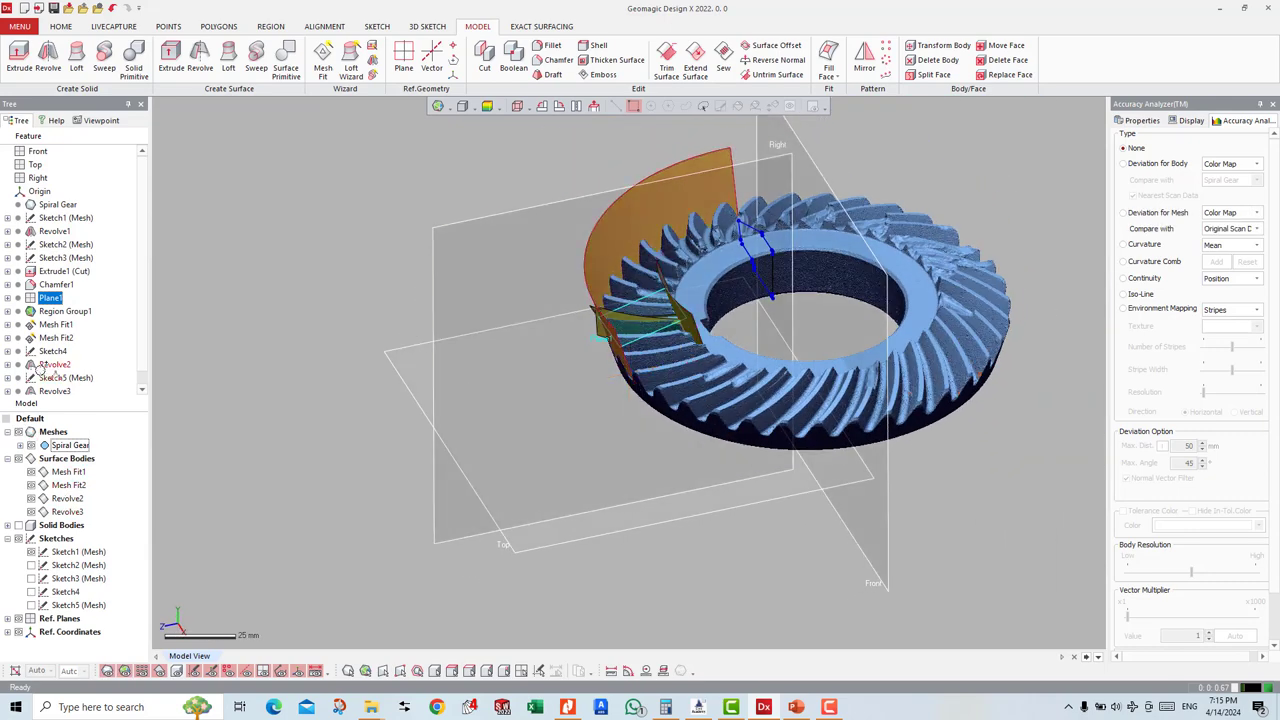
scroll(55, 378, down, 1)
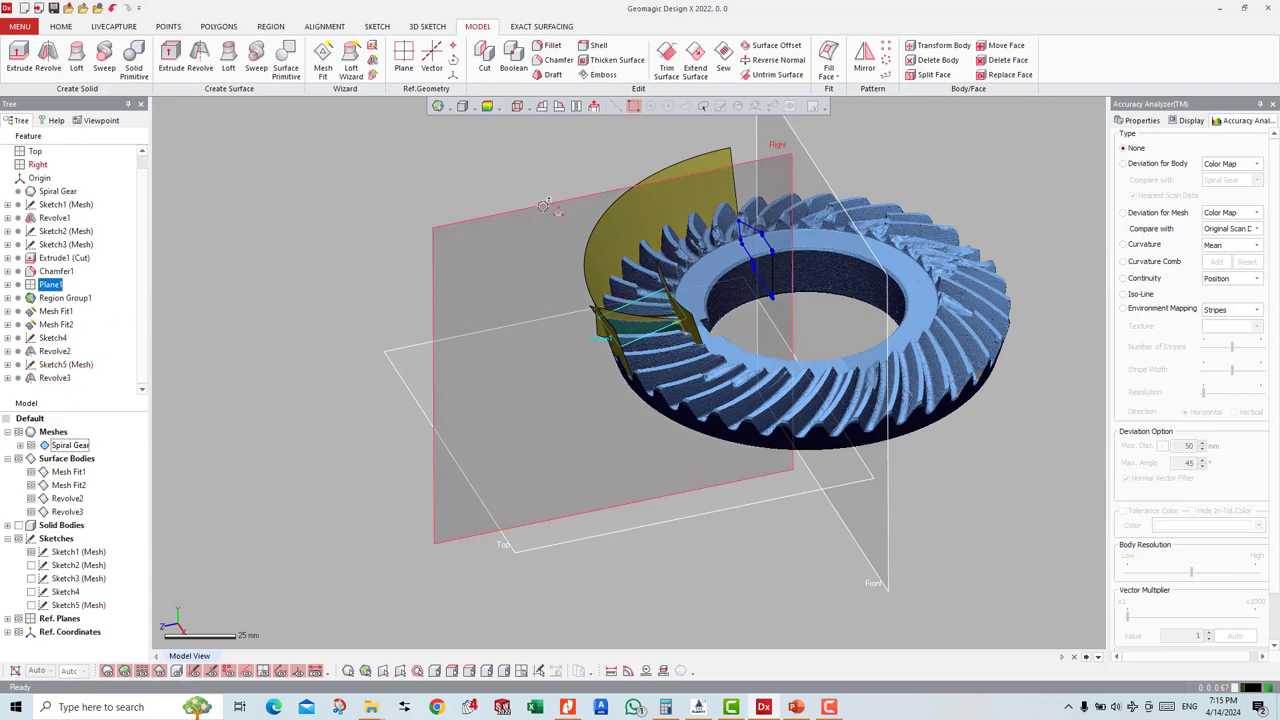
click(550, 205)
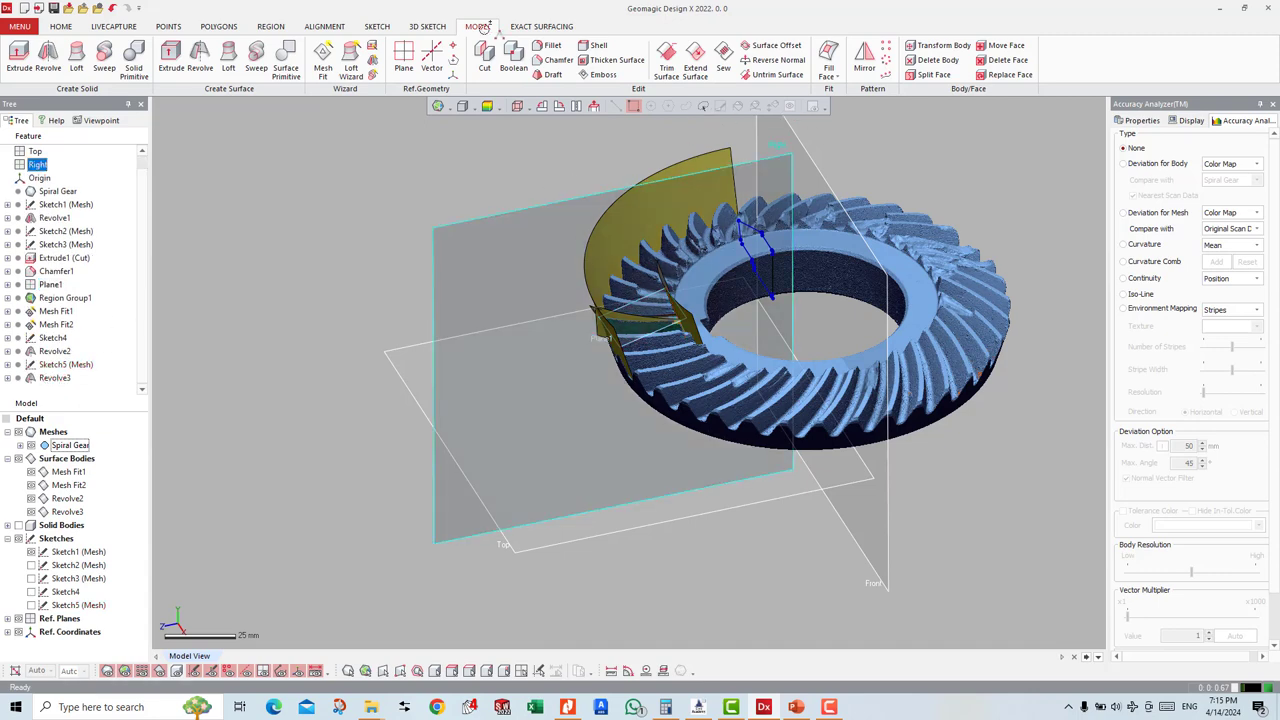
click(377, 26)
Step: Set up a Rotational mesh sketch with Right and Front planes as central axis, Right as base plane
click(19, 58)
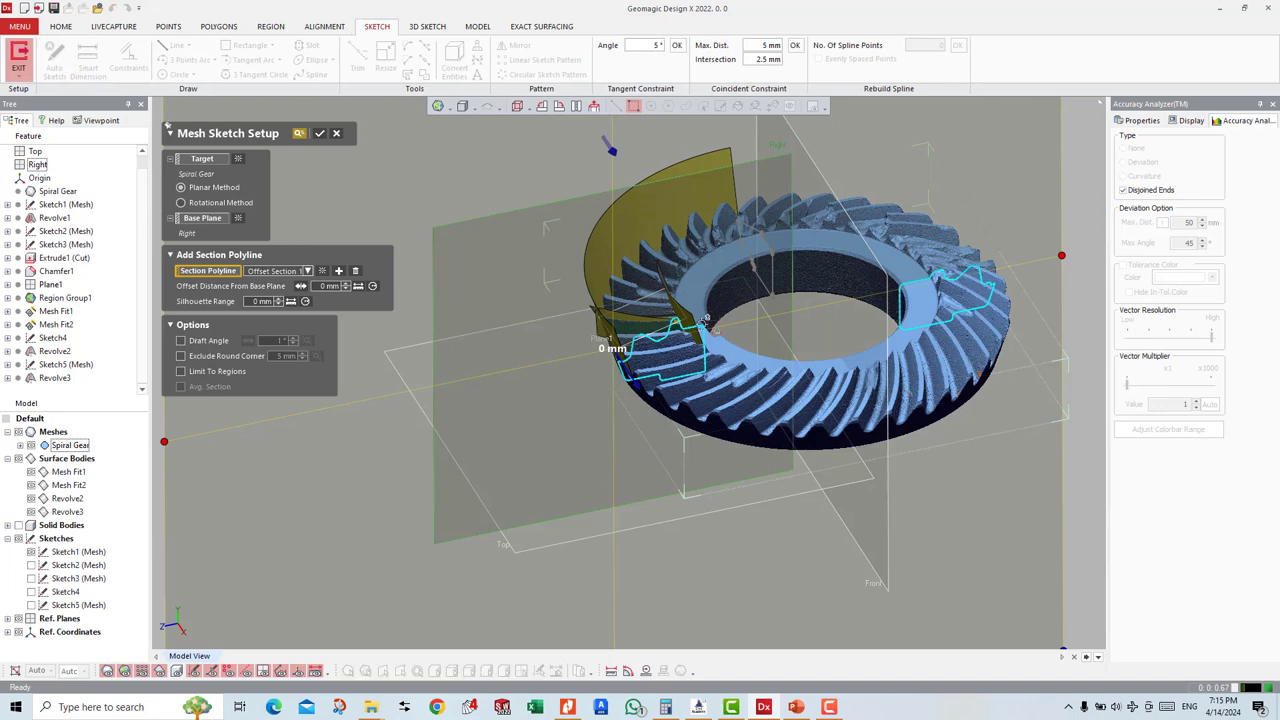
right_drag(707, 318, 383, 327)
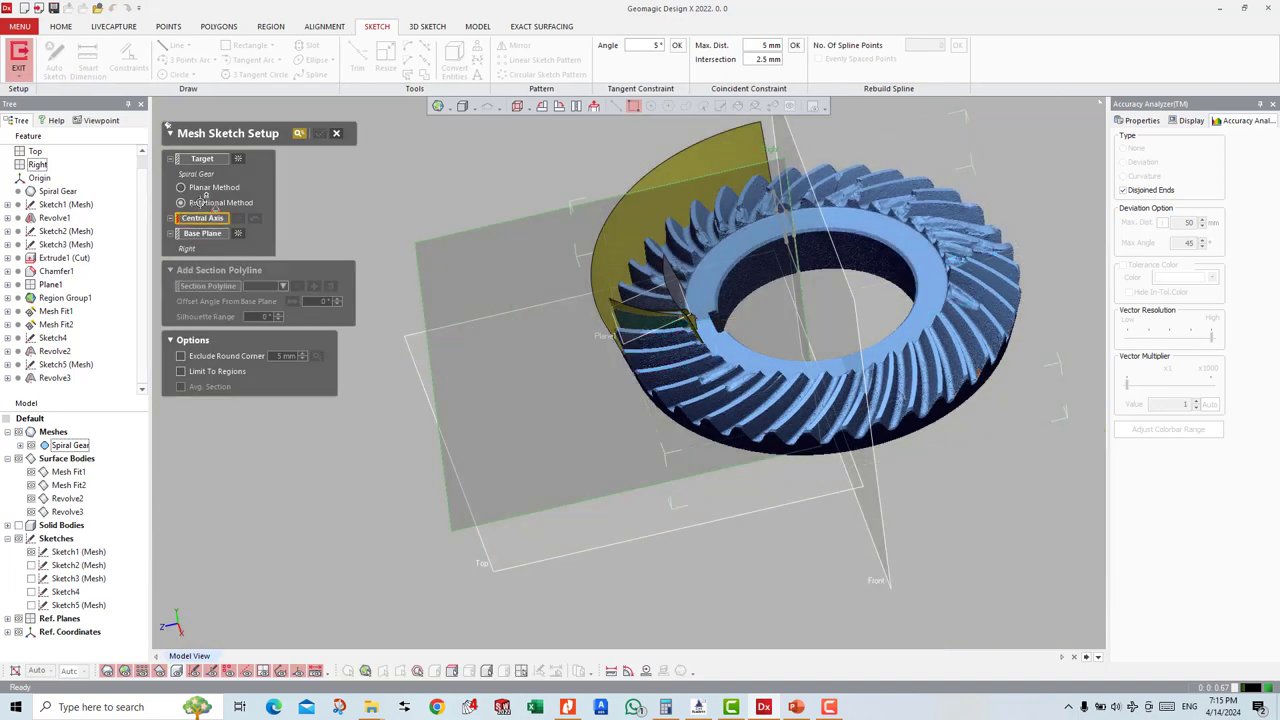
click(182, 202)
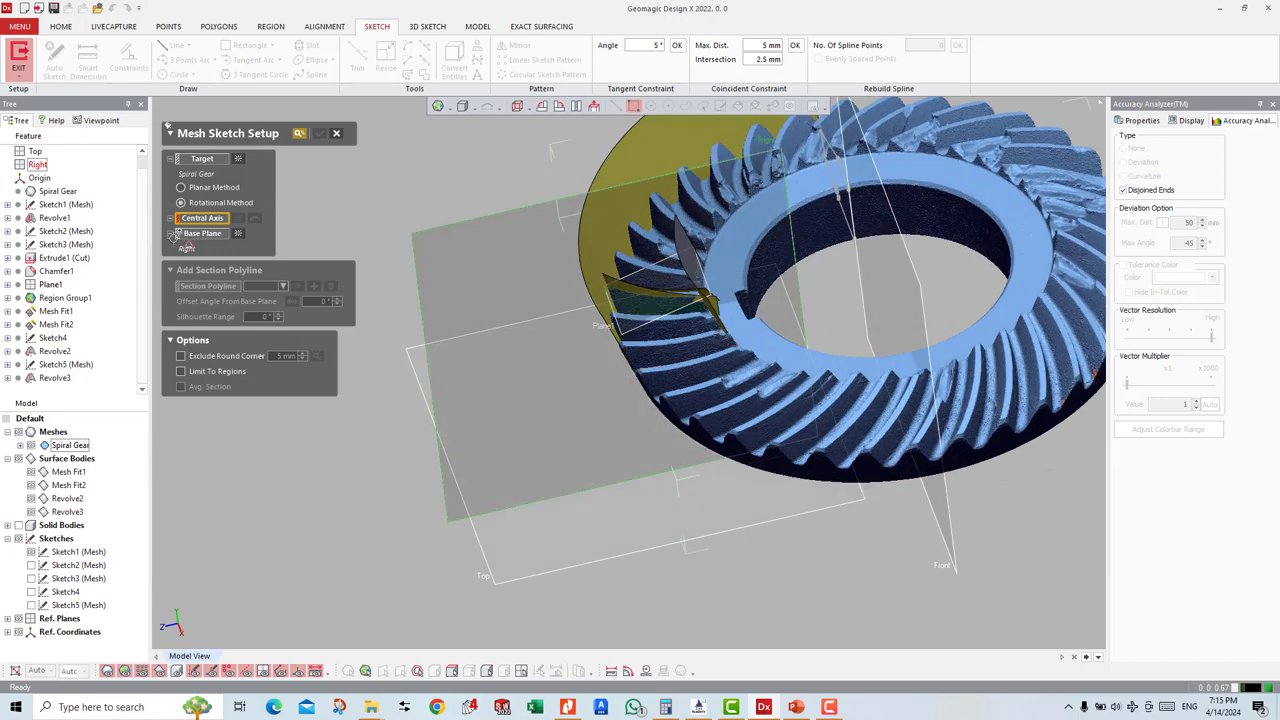
click(785, 258)
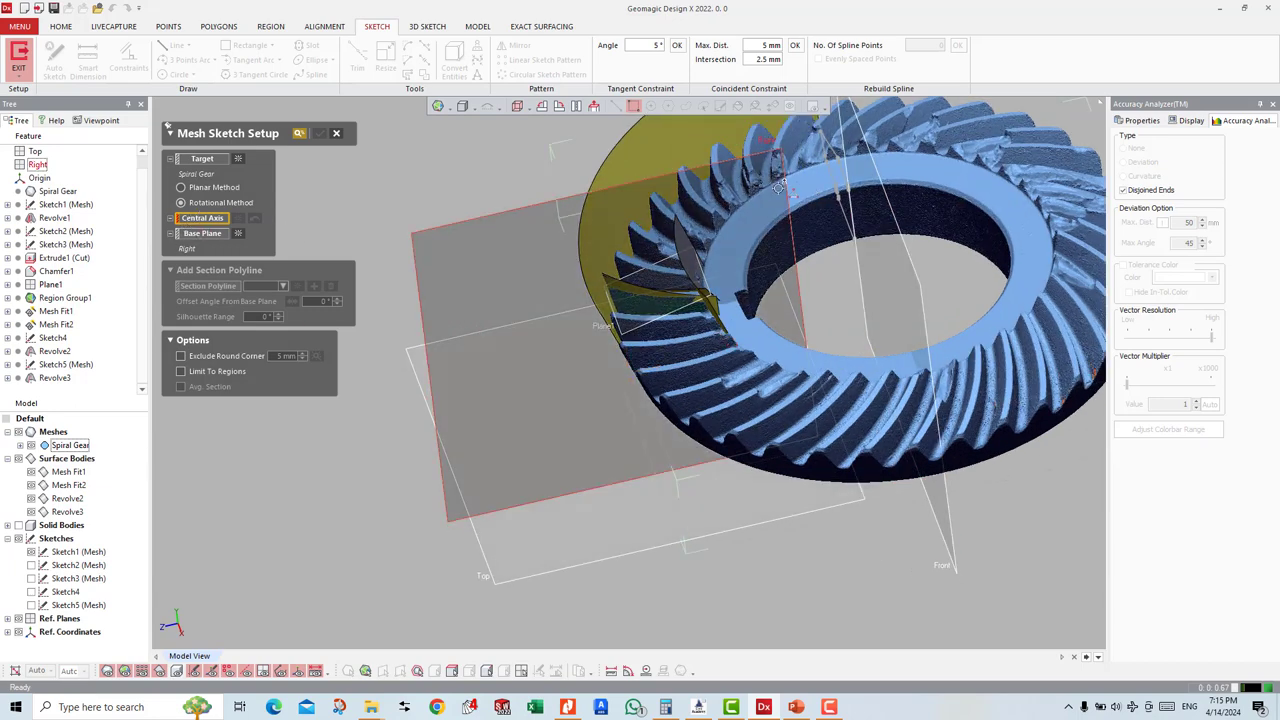
click(897, 242)
scroll(626, 375, down, 3)
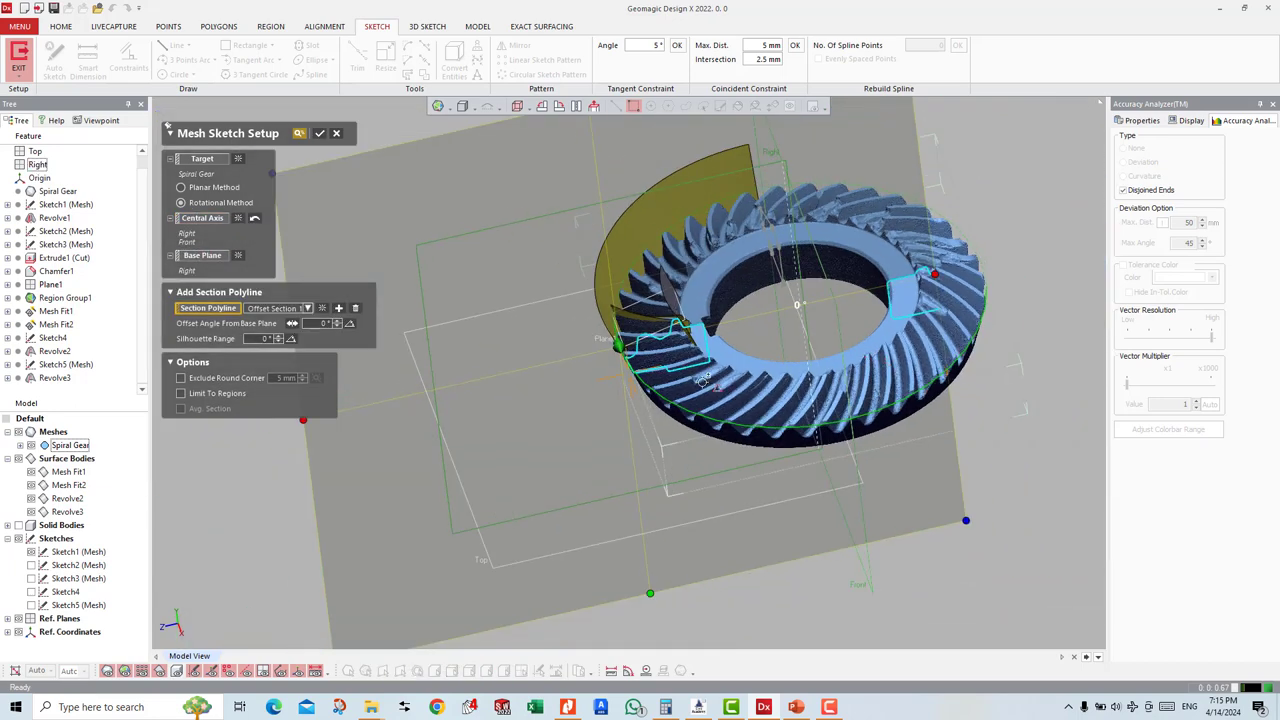
double_click(268, 338)
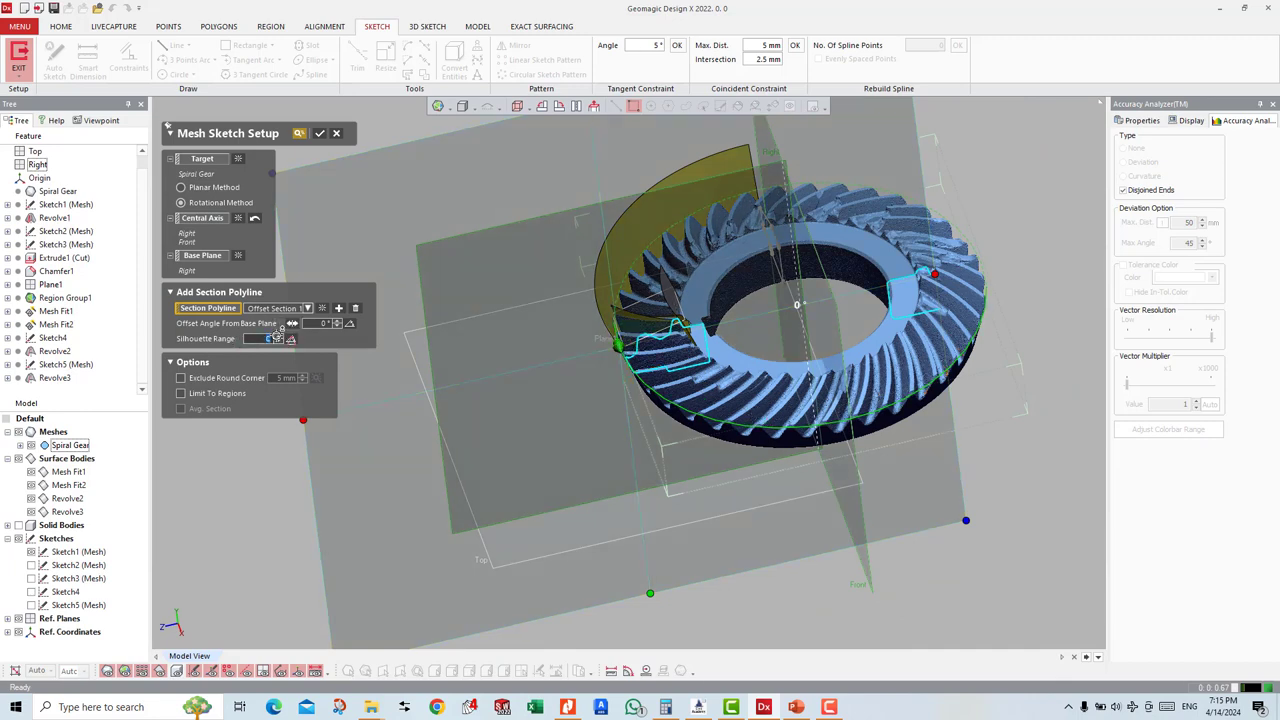
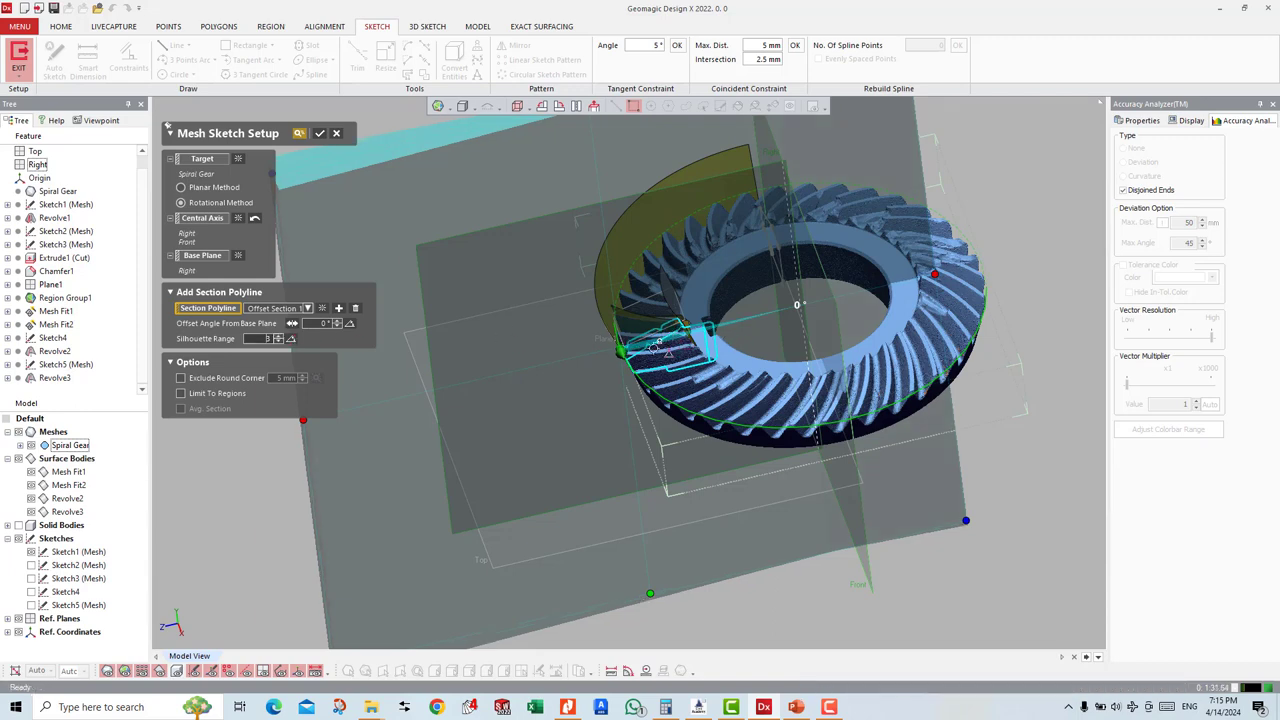
Step: Create Sketch6 (Mesh) using the Rotational method, Right/Front axis and Right base plane
scroll(640, 358, up, 1)
scroll(640, 358, up, 2)
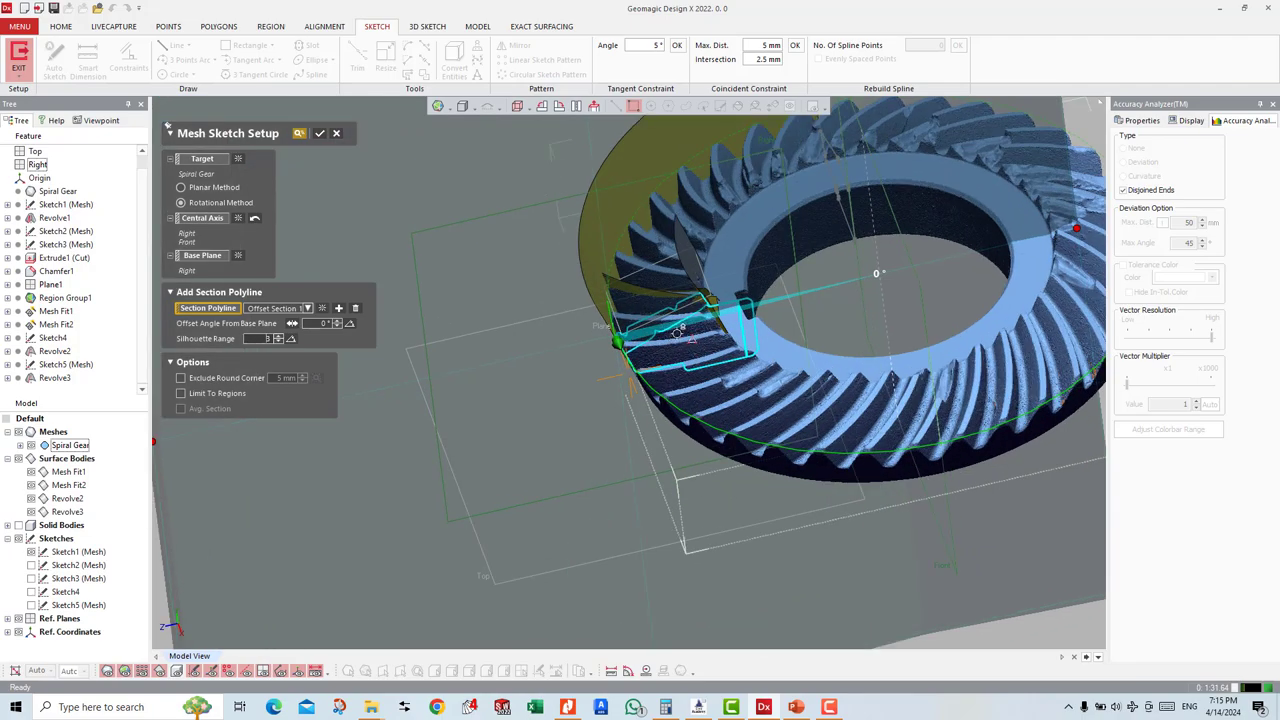
scroll(640, 358, up, 2)
mouse_move(779, 276)
right_down()
mouse_move(1072, 172)
mouse_move(612, 230)
right_up()
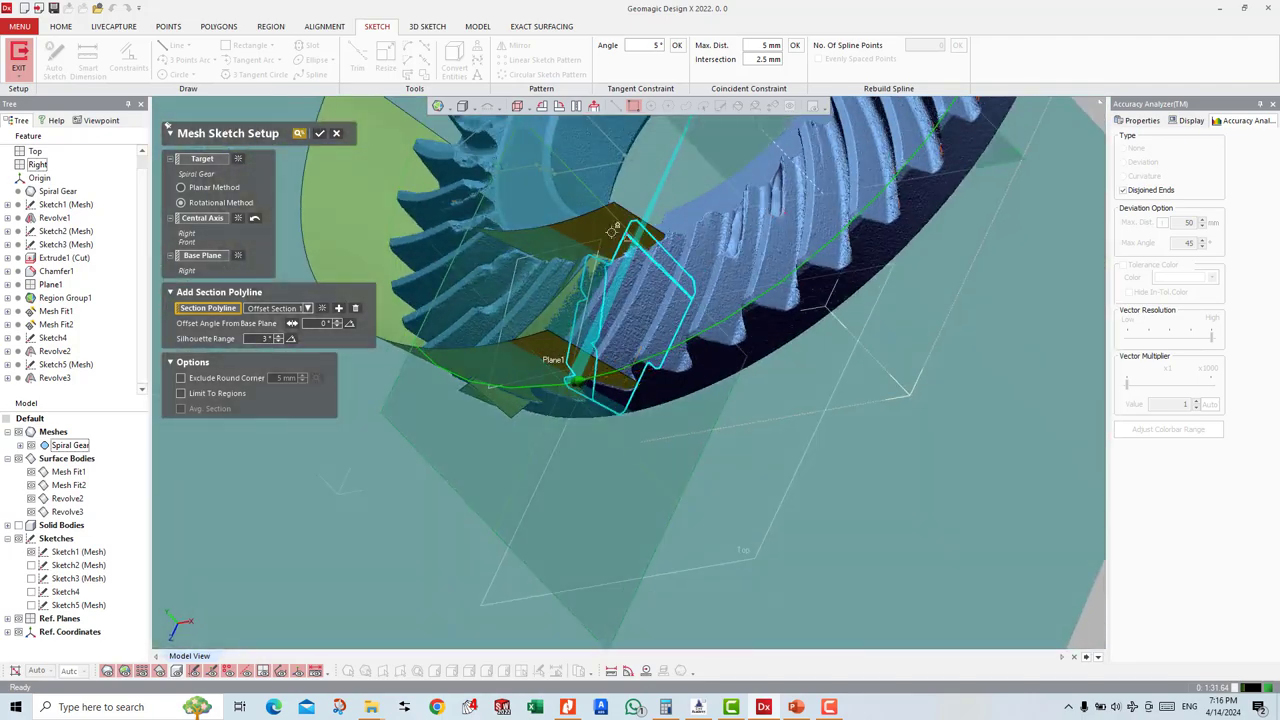
click(318, 132)
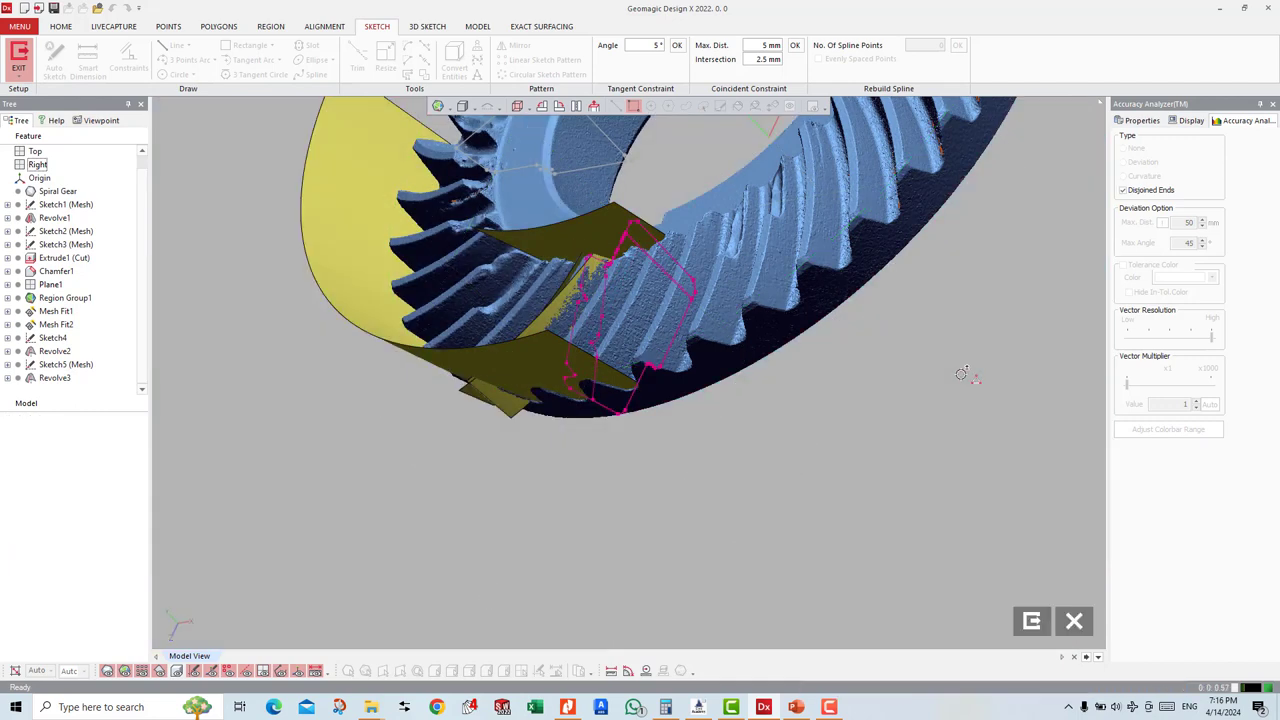
scroll(595, 393, up, 2)
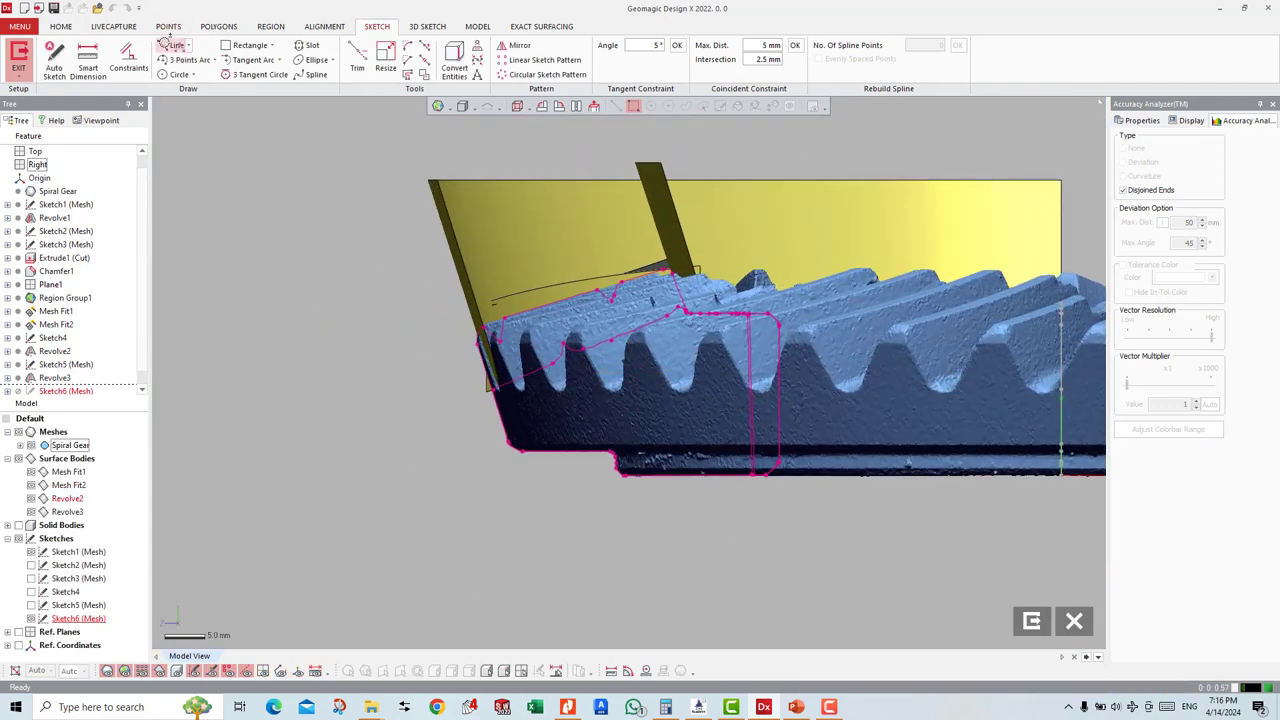
Step: Draw a straight line across the tooth section
click(176, 45)
click(517, 382)
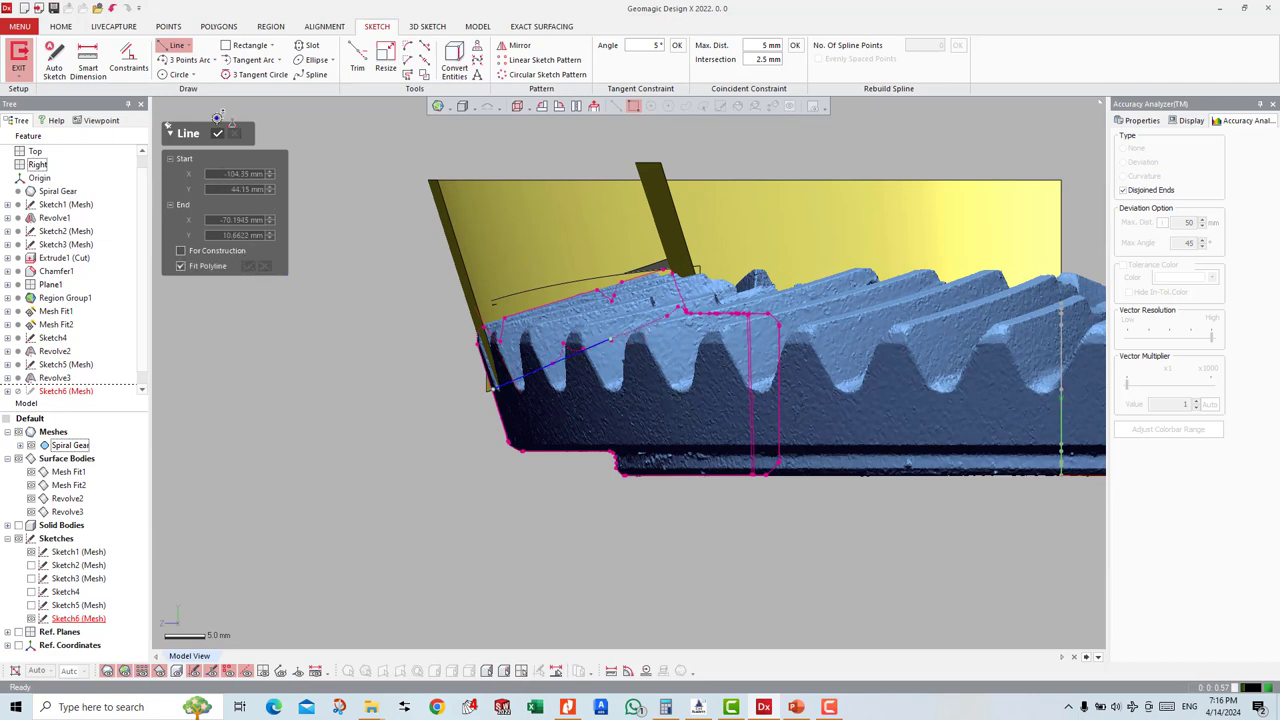
click(217, 132)
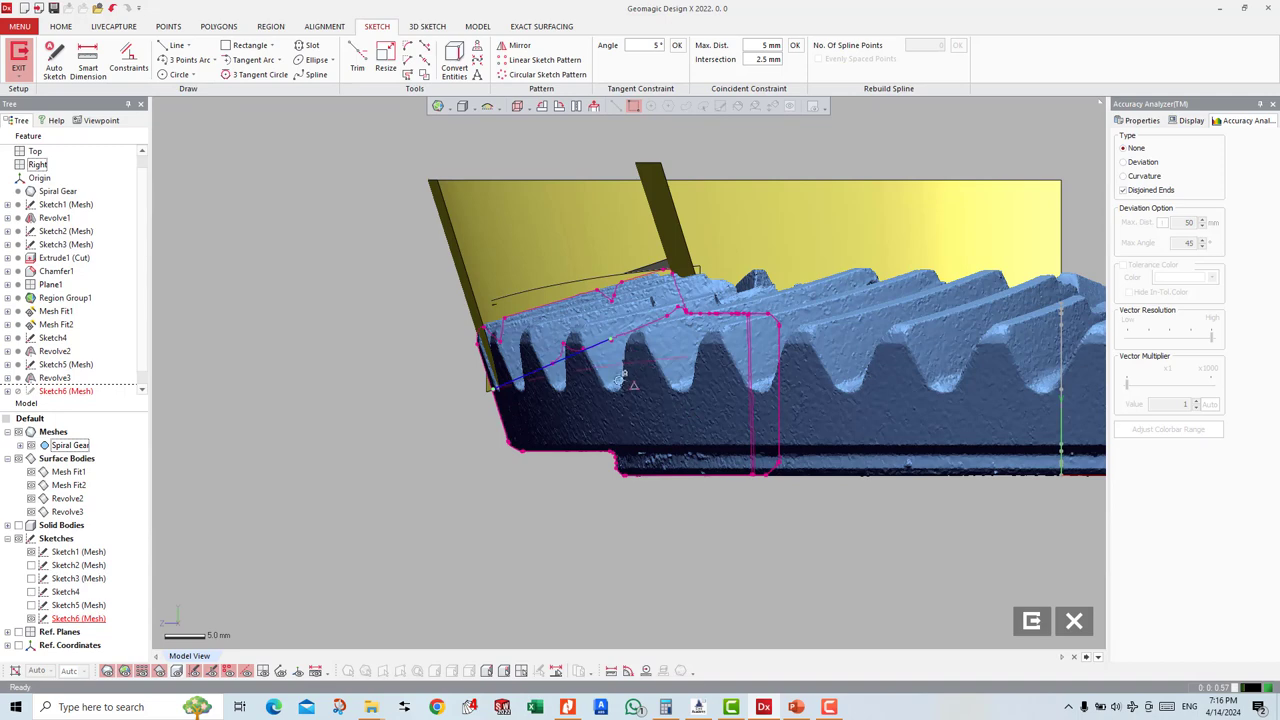
click(598, 342)
Step: Offset that line by 1 mm in Direction 2 to make a parallel copy
click(408, 74)
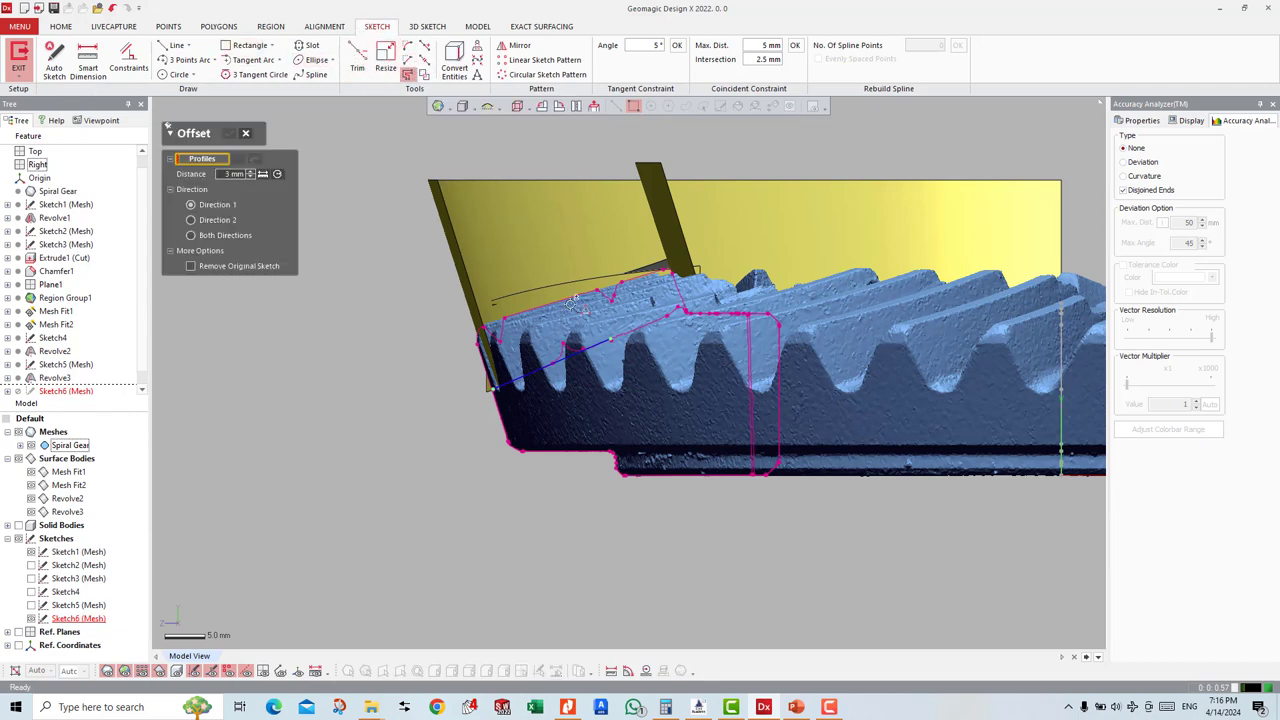
click(597, 343)
click(590, 343)
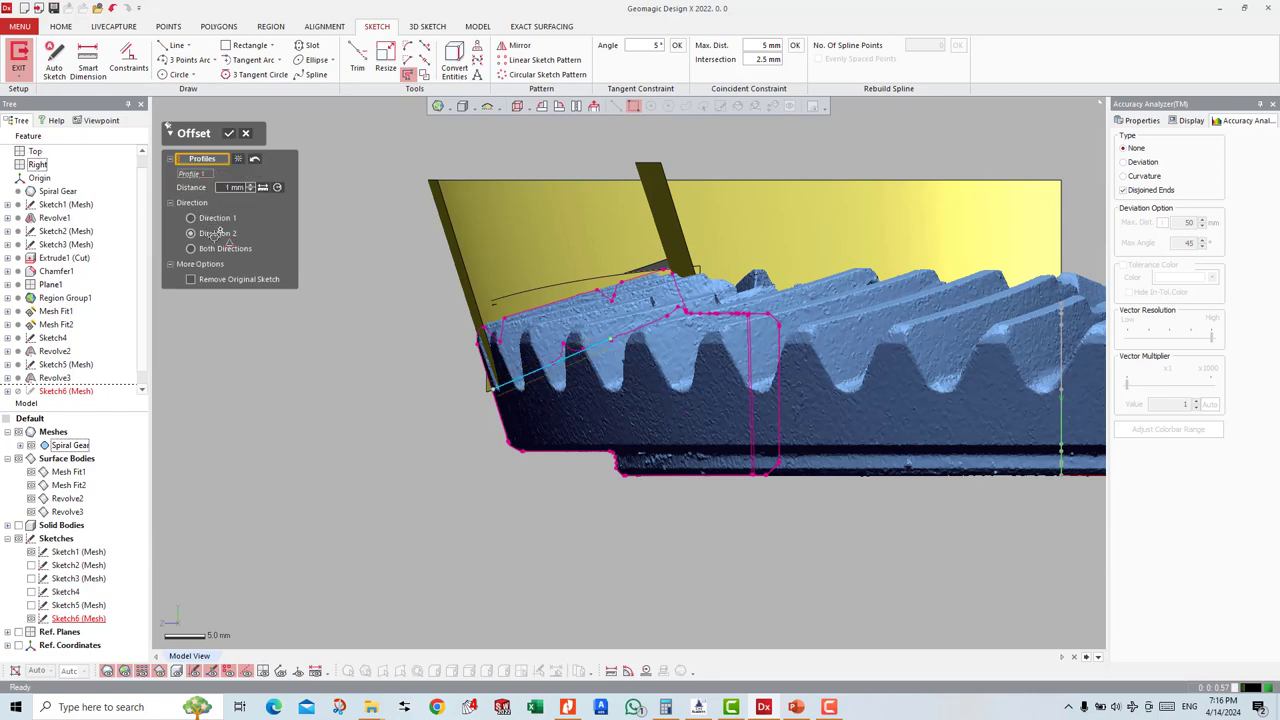
click(227, 133)
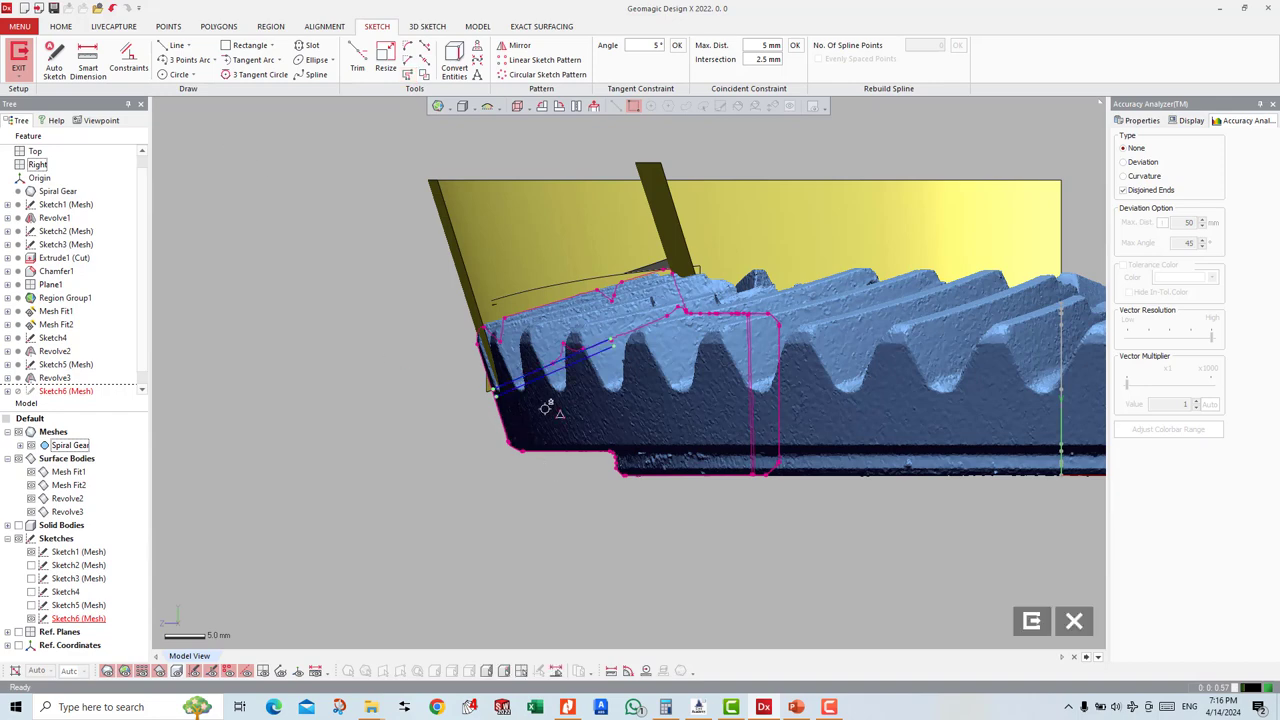
Step: Adjust a sketch line, then draw and delete a stray trial line below the tooth
right_click(555, 357)
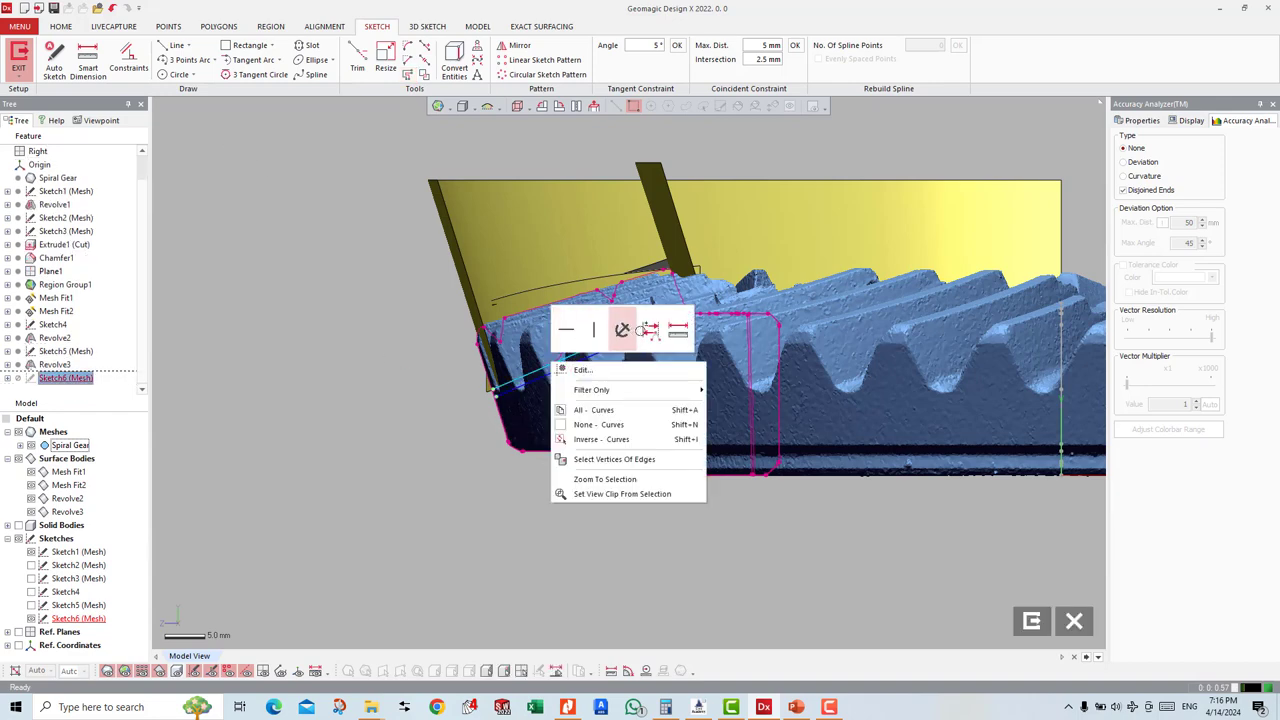
click(623, 330)
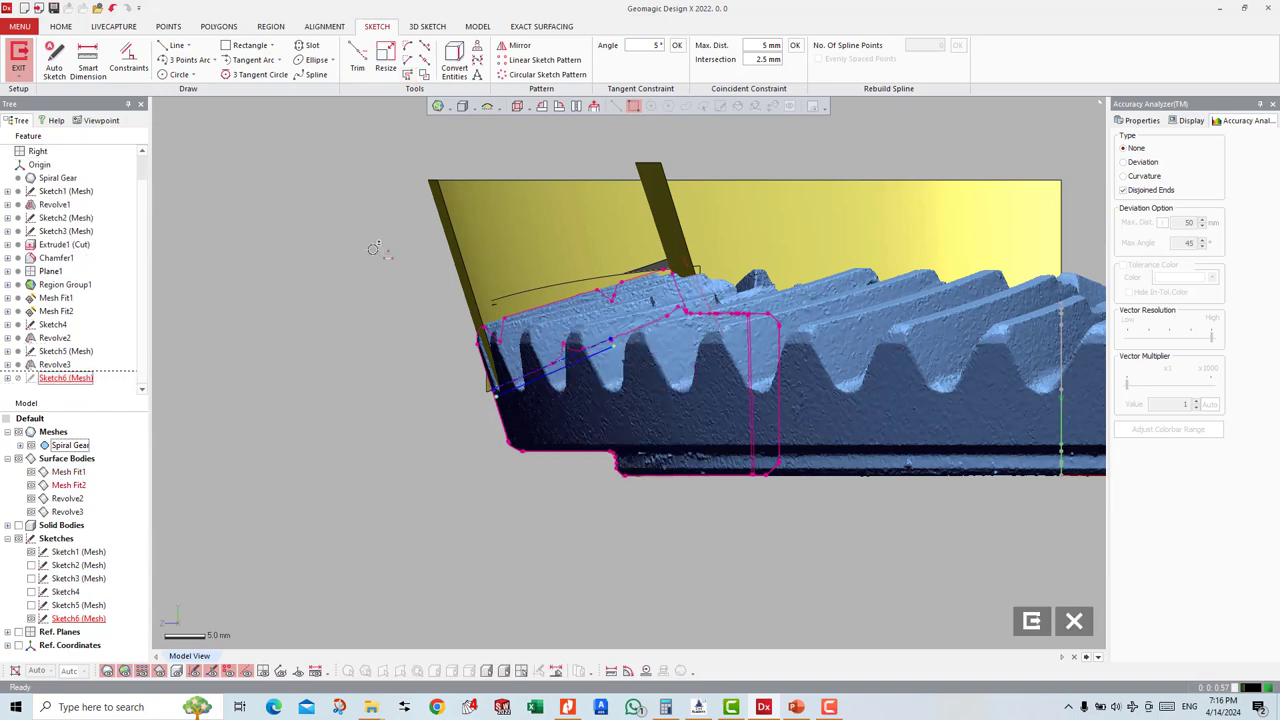
click(175, 45)
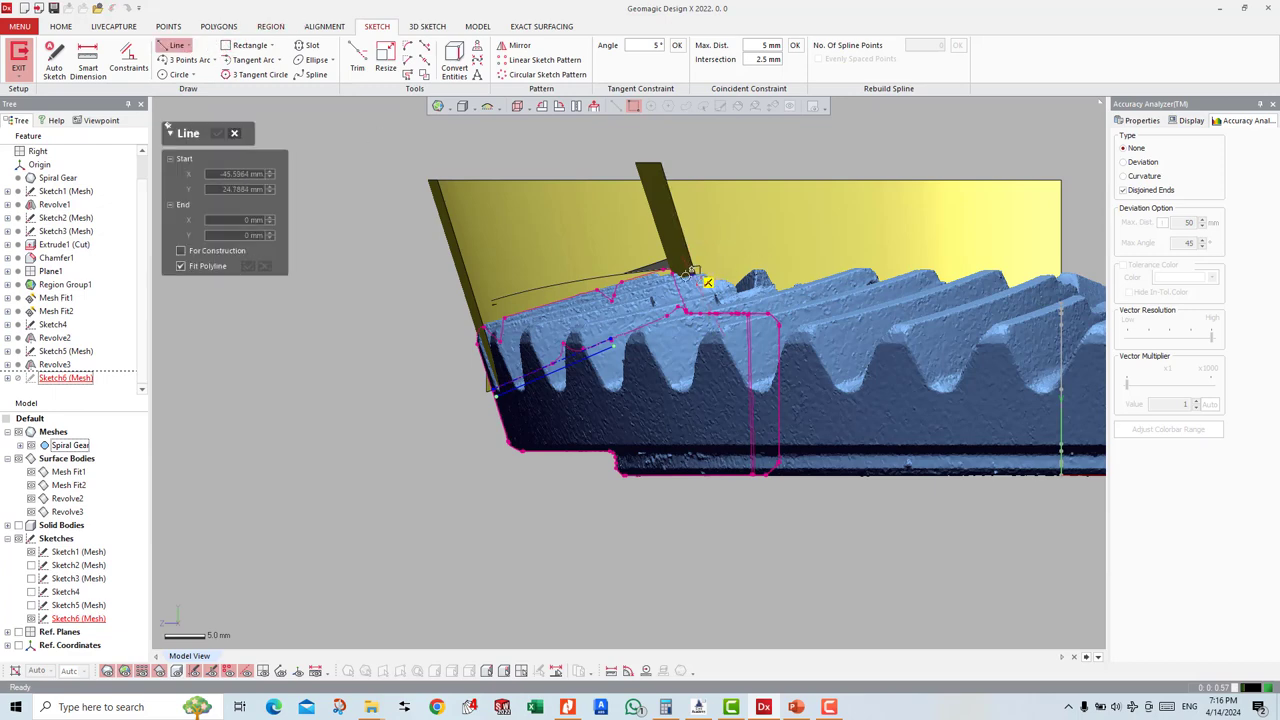
click(681, 270)
click(696, 274)
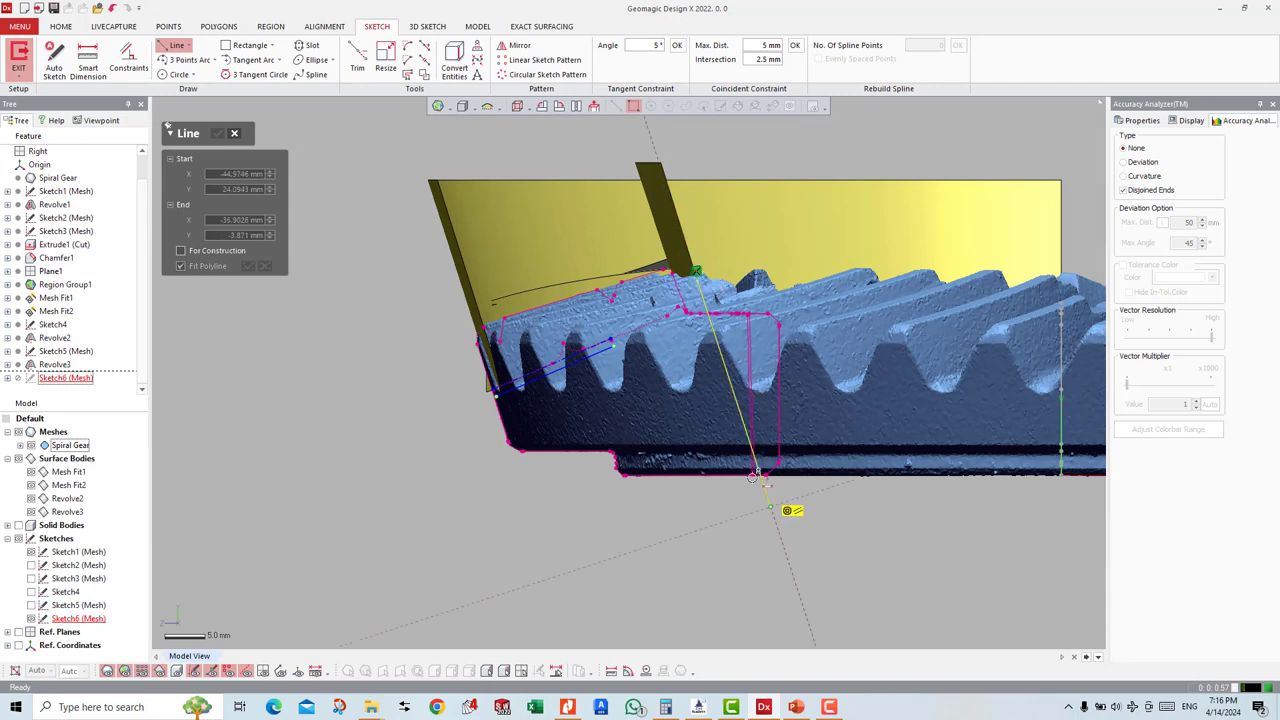
click(768, 503)
key(Escape)
click(425, 46)
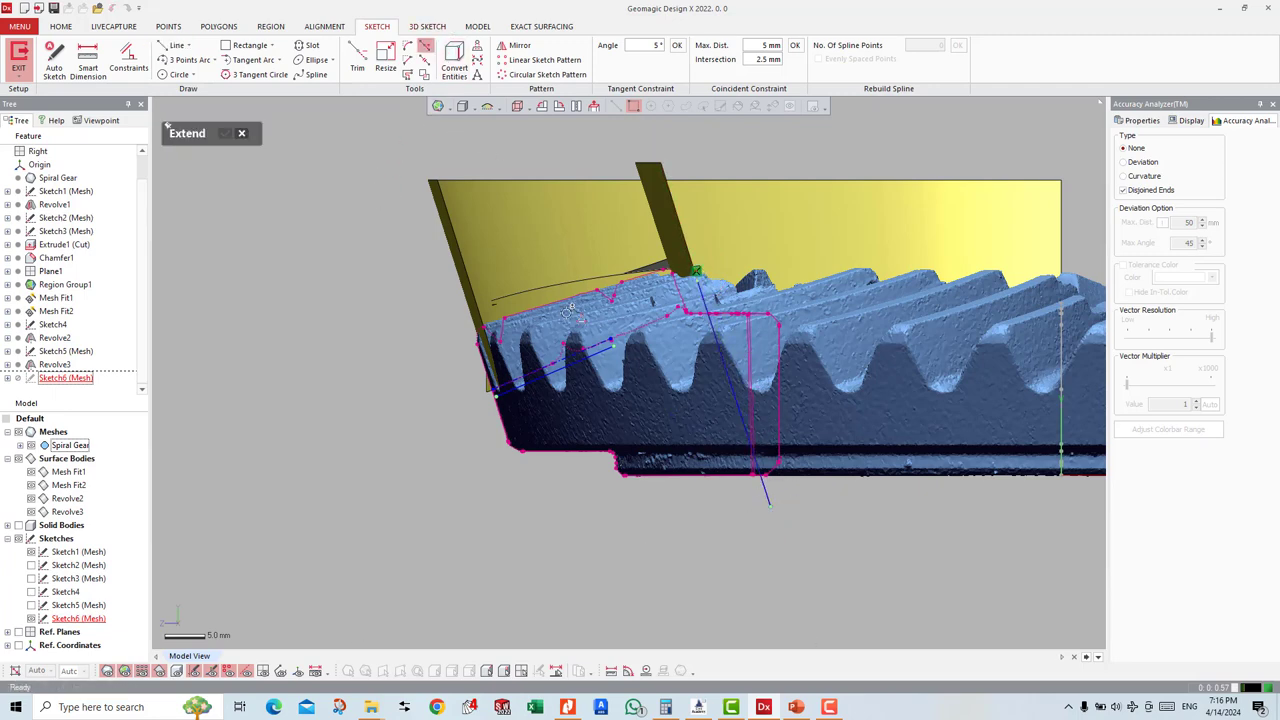
key(Escape)
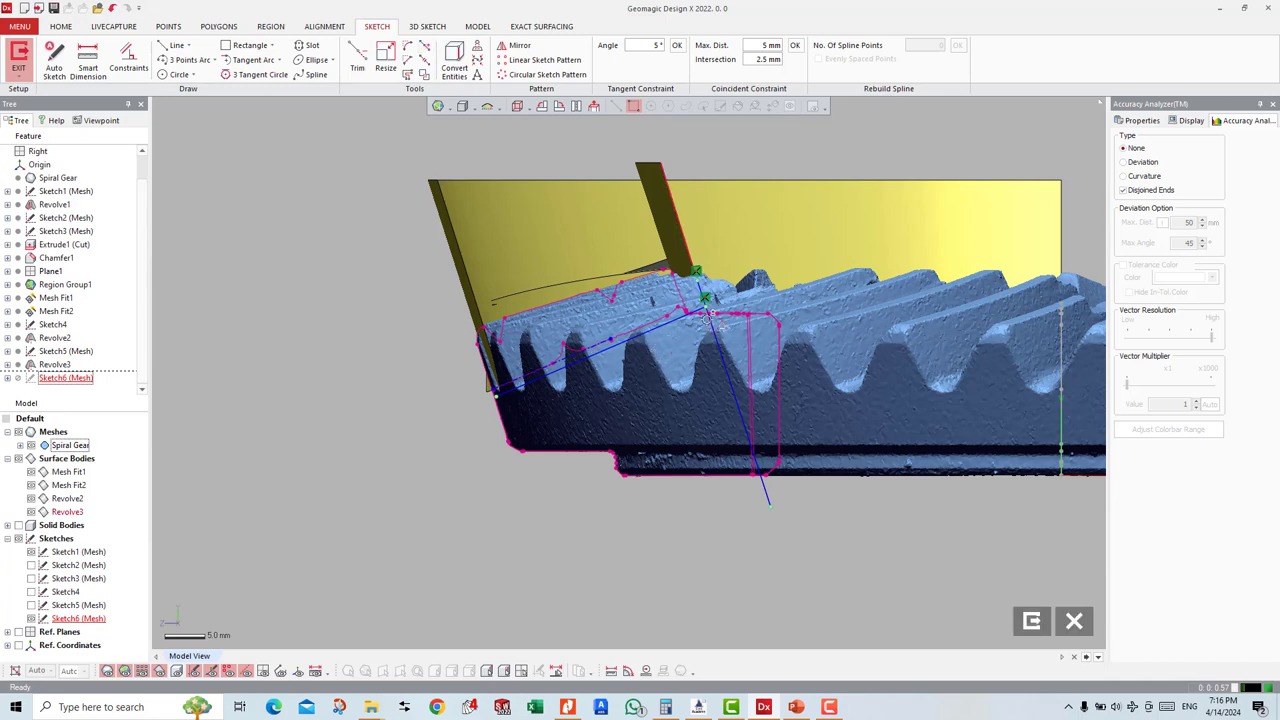
click(712, 318)
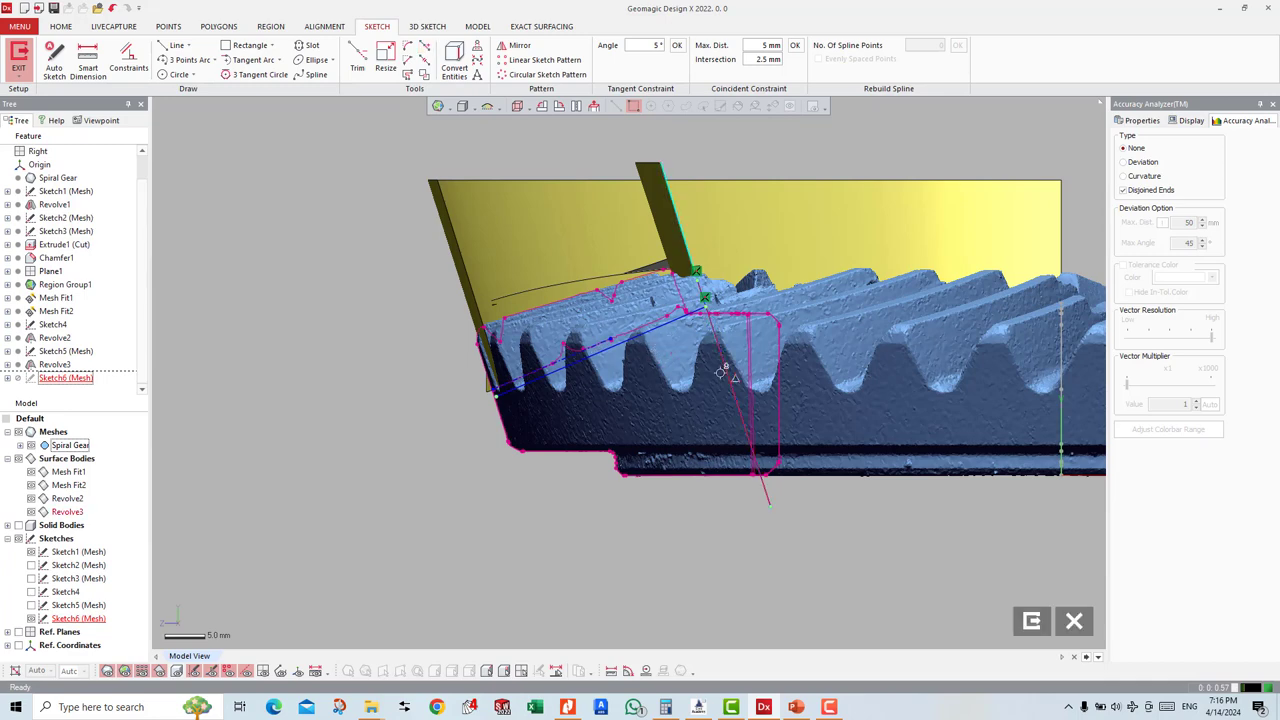
key(Delete)
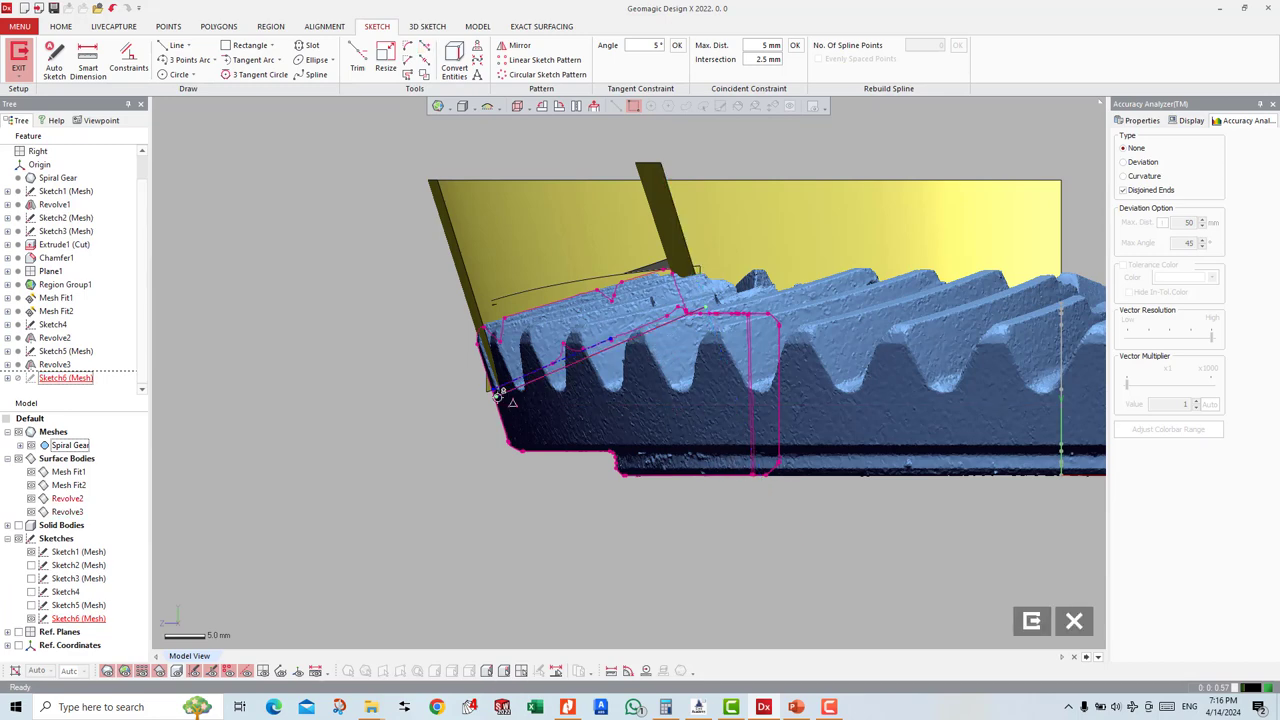
Step: Draw a line past the tooth's outer end and extend the section line to meet it
click(172, 45)
click(172, 45)
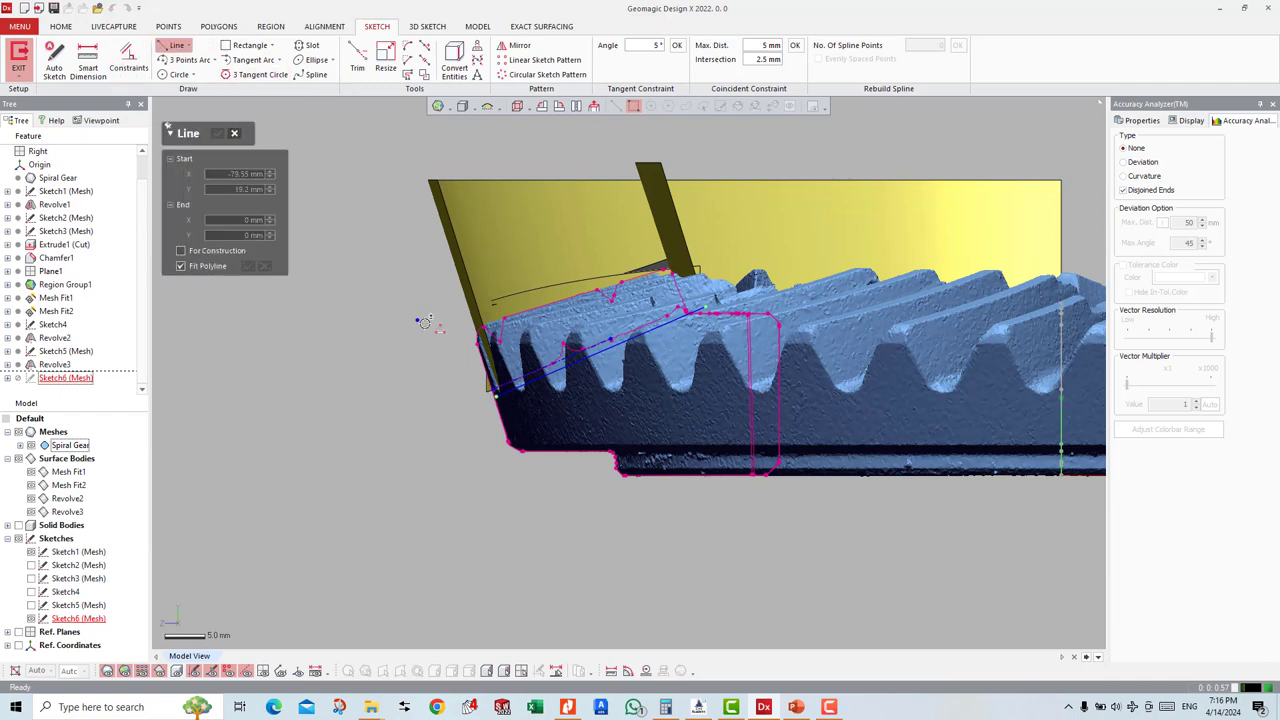
click(528, 508)
click(425, 47)
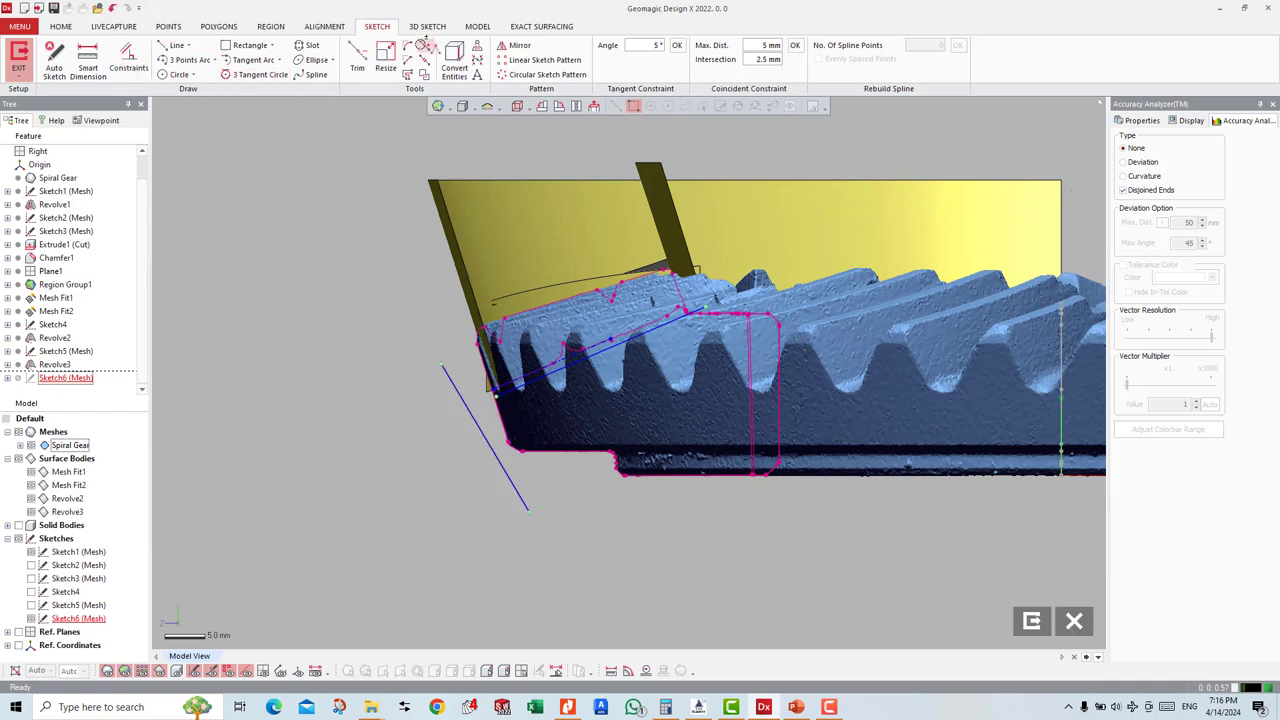
click(500, 390)
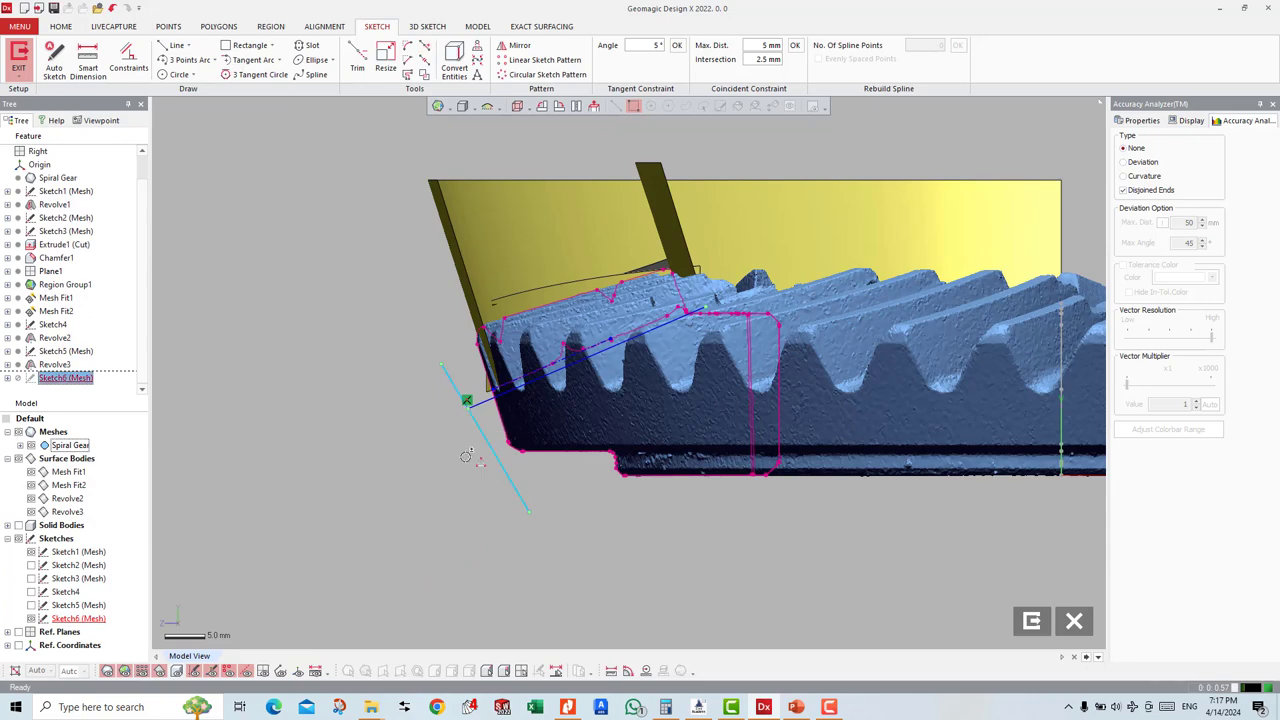
mouse_move(466, 455)
right_down()
mouse_move(605, 437)
mouse_move(706, 318)
right_up()
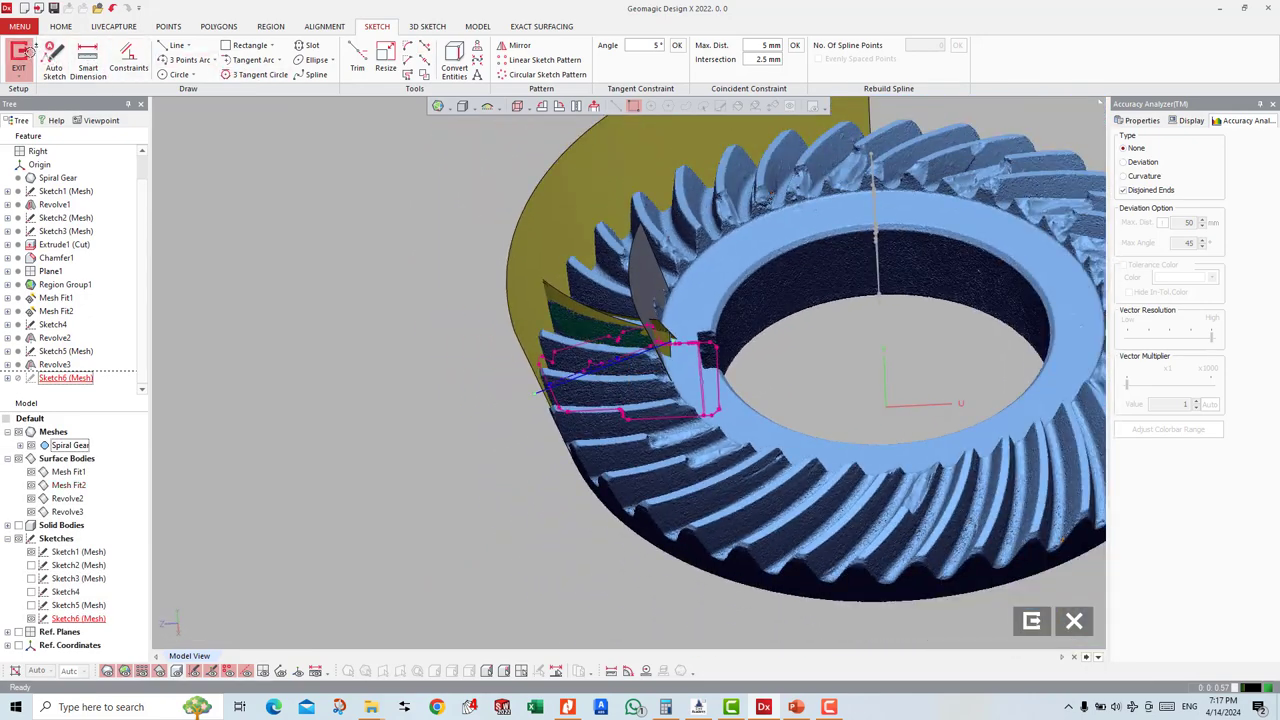
Step: Revolve Sketch6 (Mesh) 60° Mid Plane about the Right/Front plane axis into Revolve4
key(Escape)
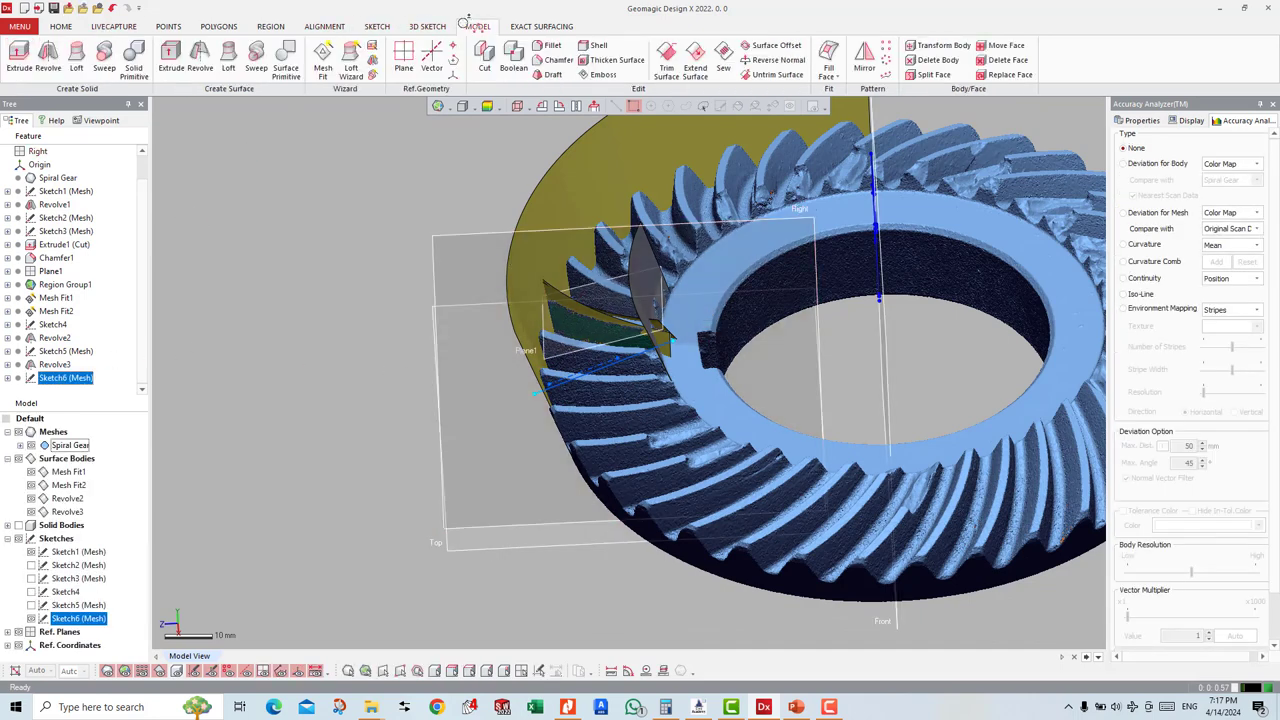
click(477, 26)
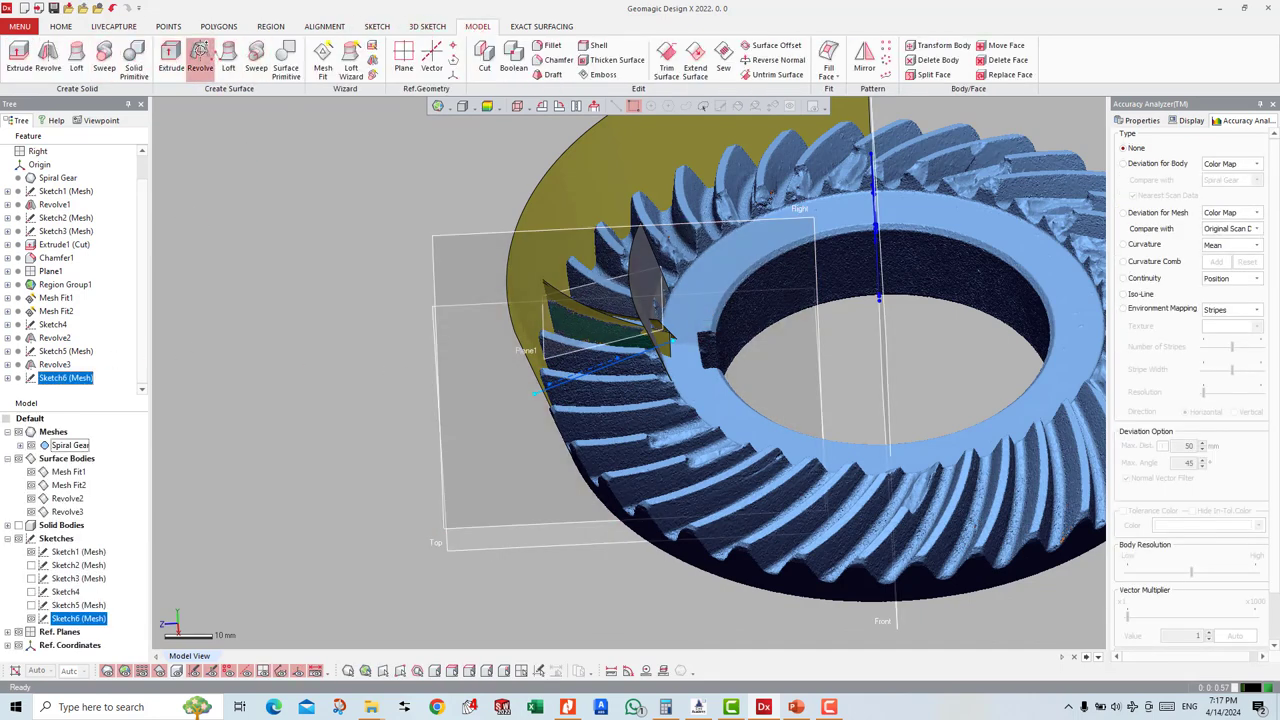
click(200, 60)
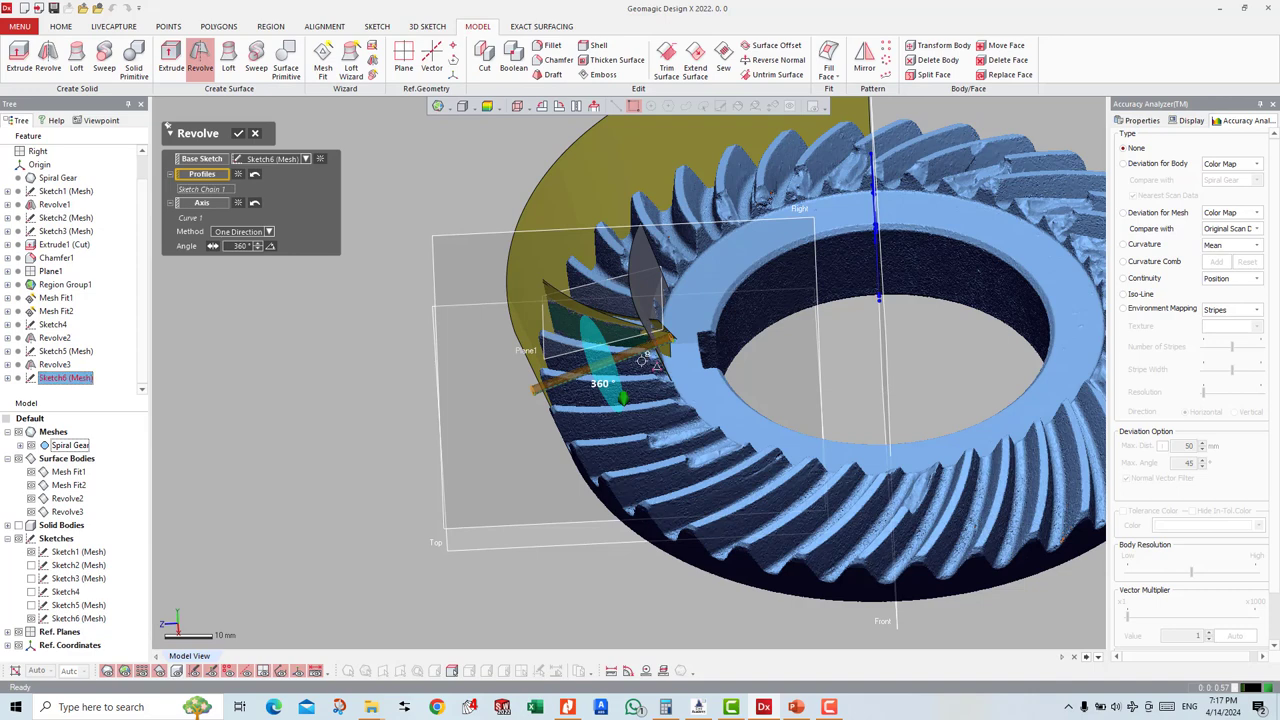
click(203, 203)
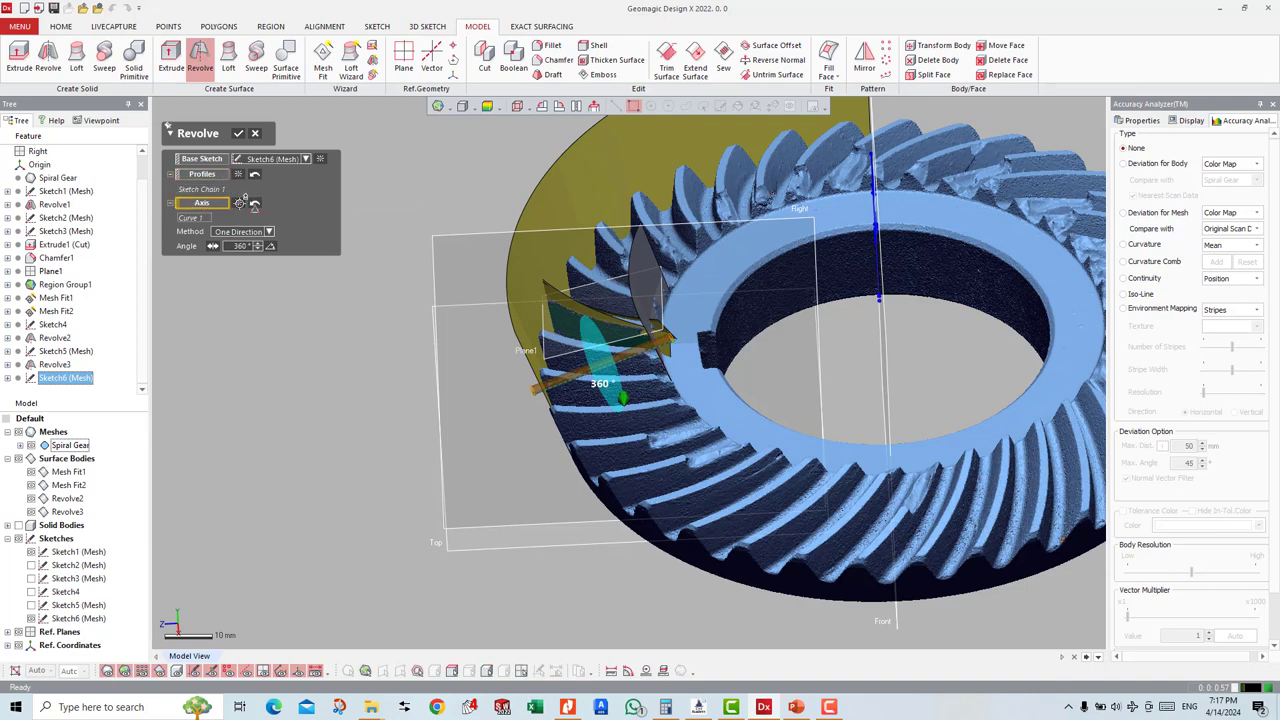
mouse_move(700, 300)
right_down()
mouse_move(788, 252)
mouse_move(493, 216)
mouse_move(388, 236)
right_up()
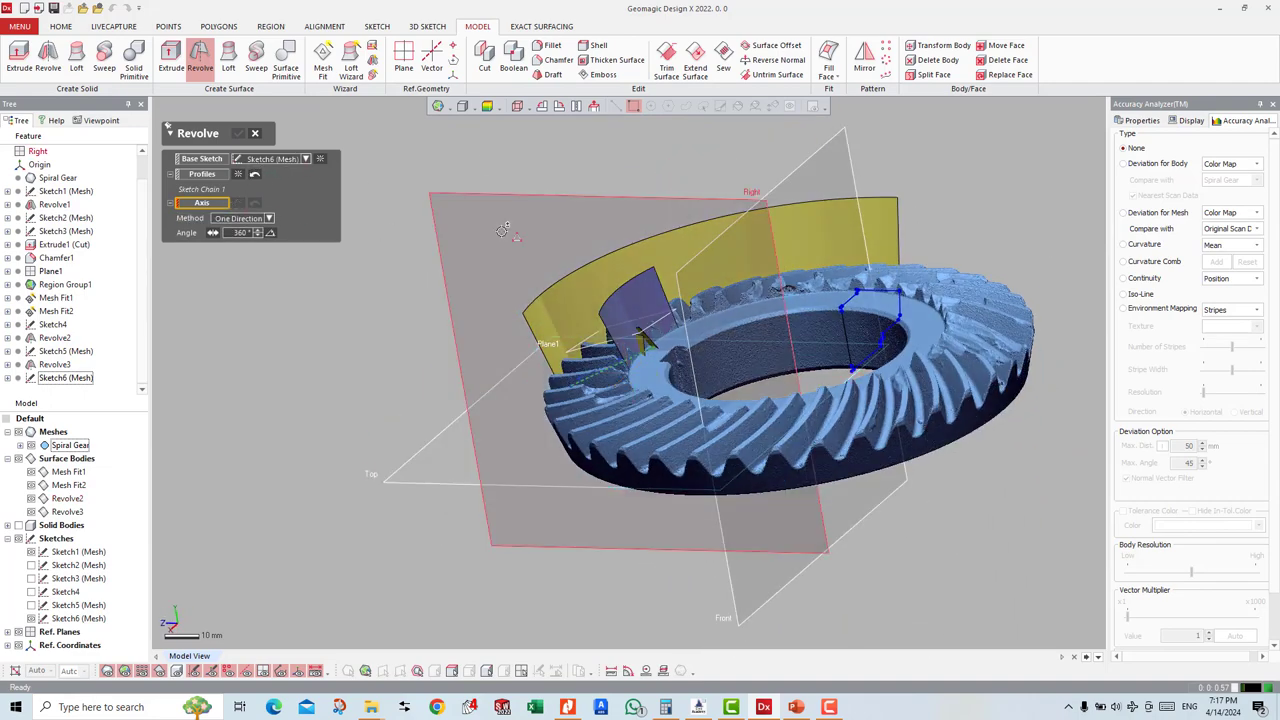
click(508, 234)
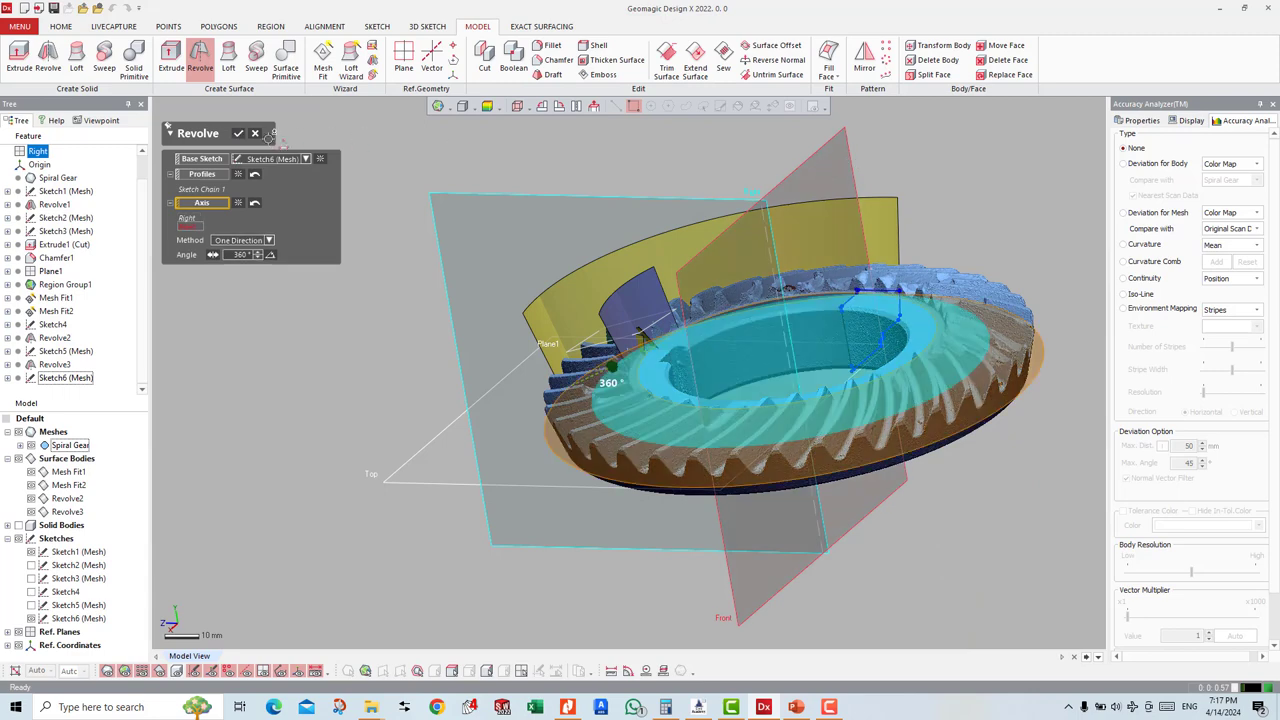
click(766, 236)
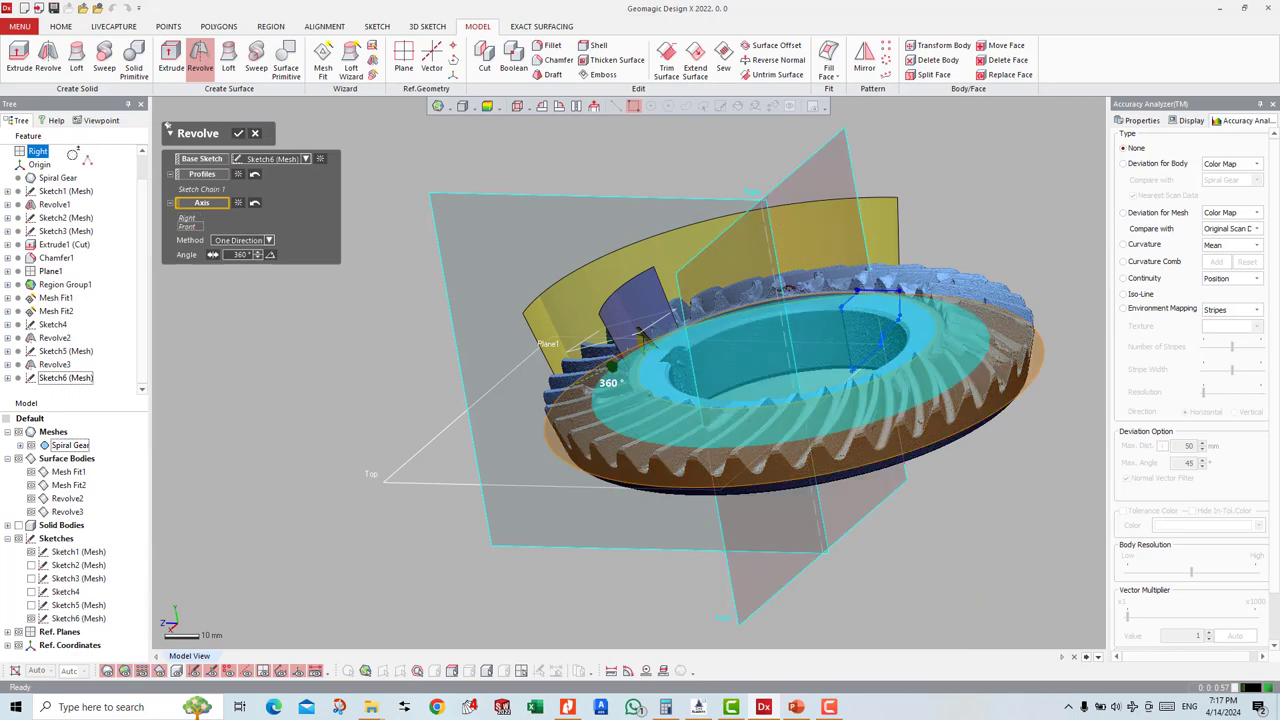
right_drag(808, 347, 624, 377)
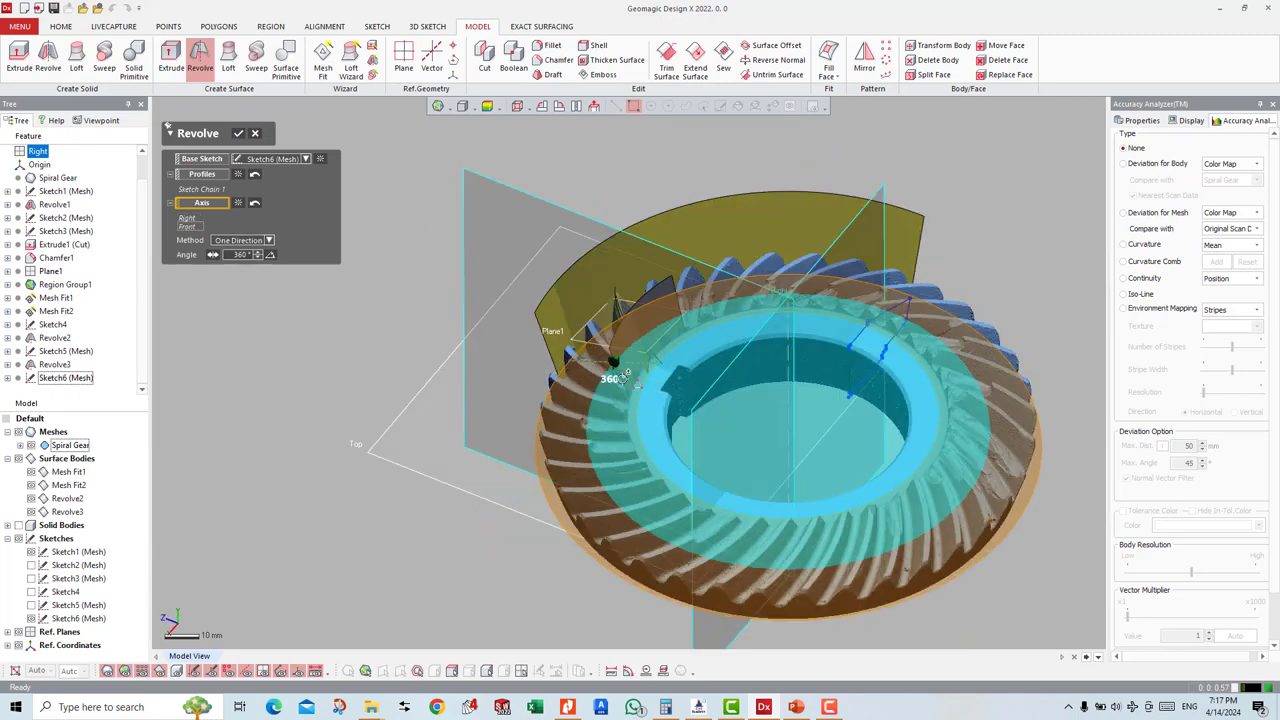
click(257, 239)
click(238, 264)
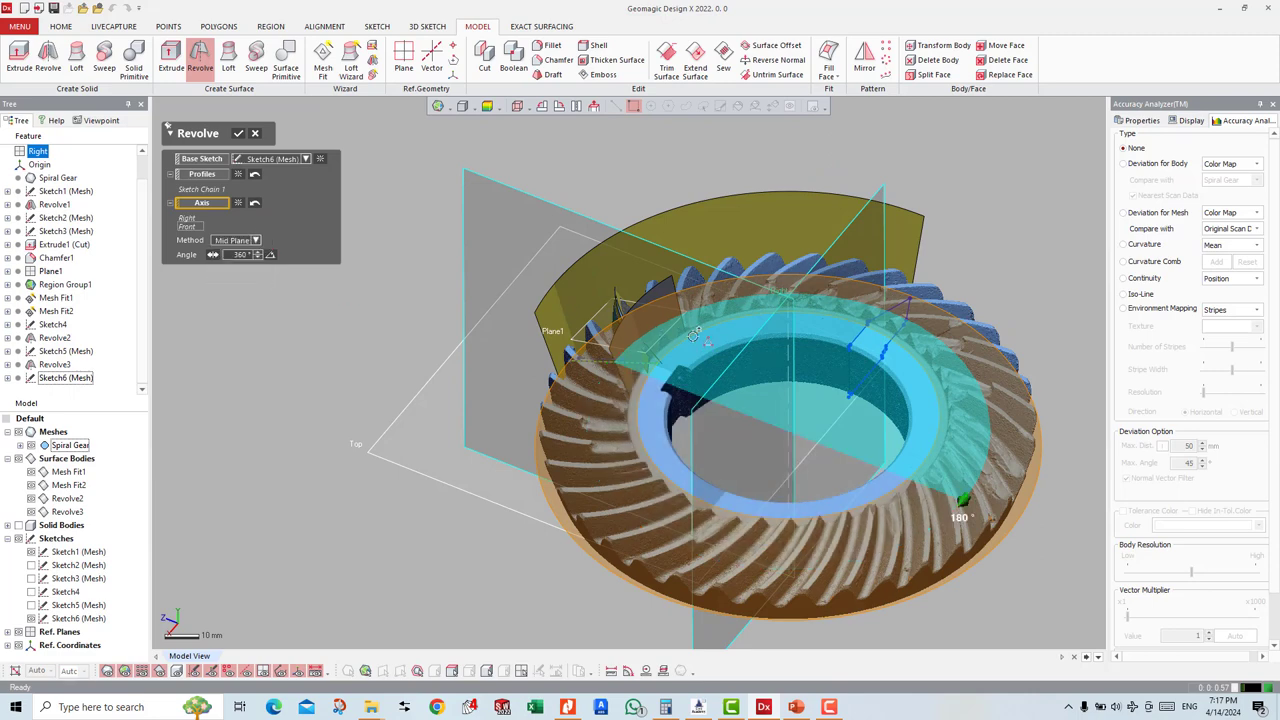
drag(962, 500, 689, 305)
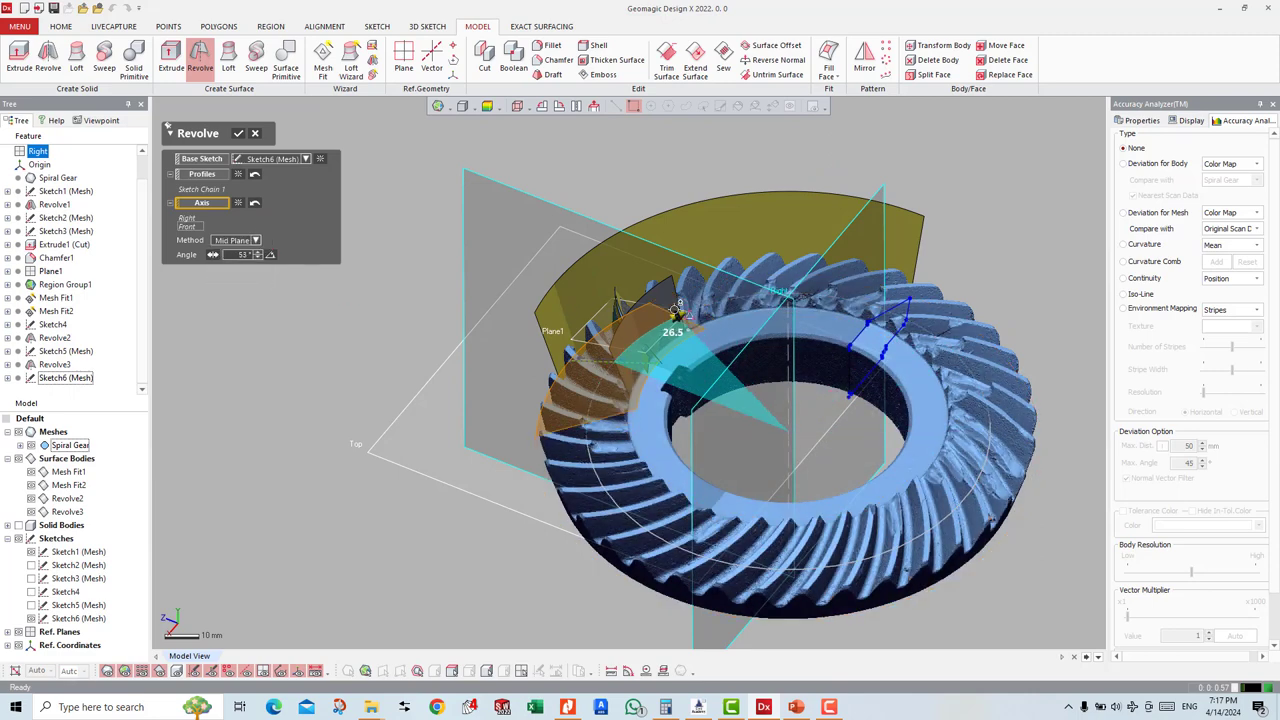
right_drag(689, 305, 352, 268)
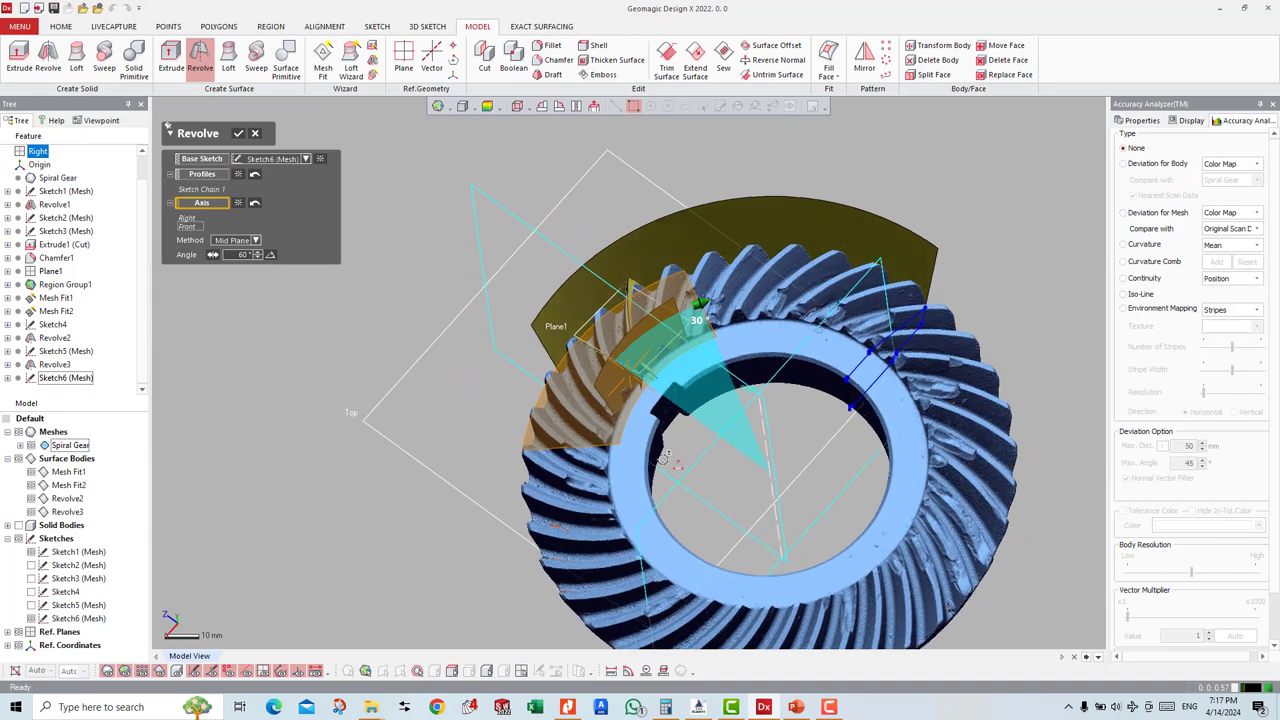
click(239, 133)
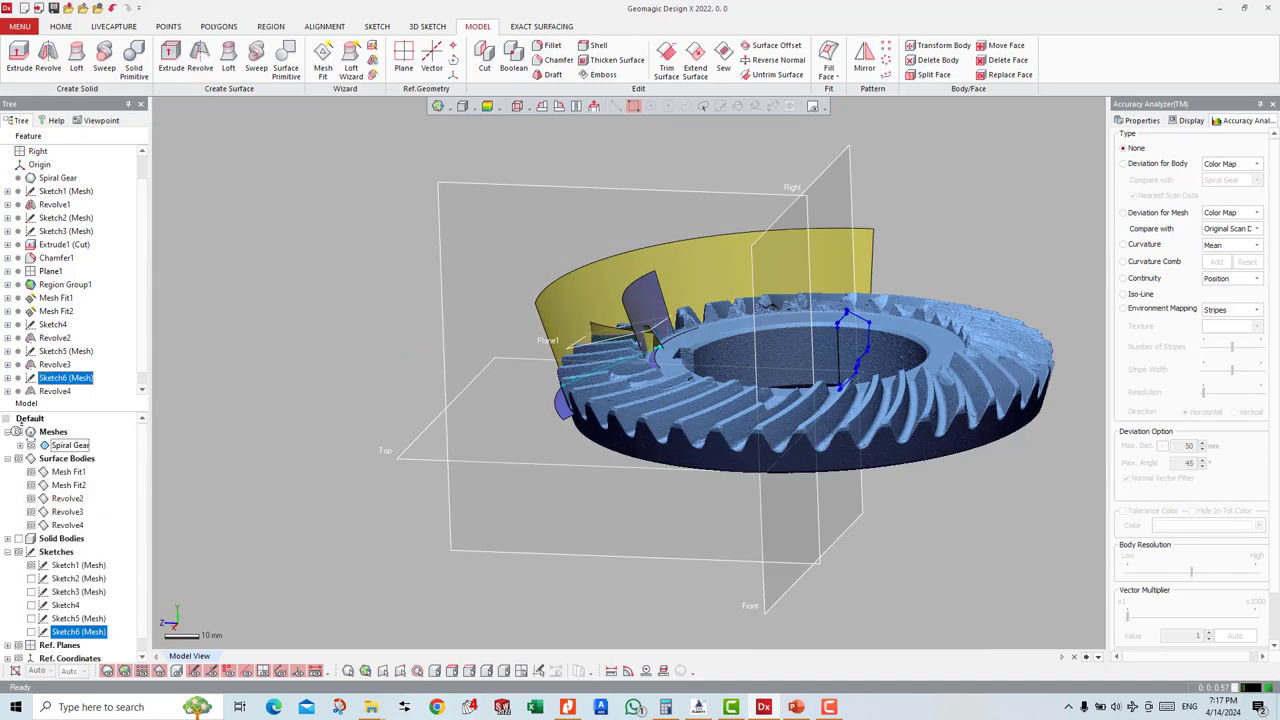
Step: Hide the scan mesh and extend two tooth surface edges by 5 mm each, Linear
click(16, 431)
mouse_move(520, 380)
right_down()
mouse_move(640, 397)
mouse_move(573, 318)
mouse_move(553, 179)
mouse_move(572, 334)
right_up()
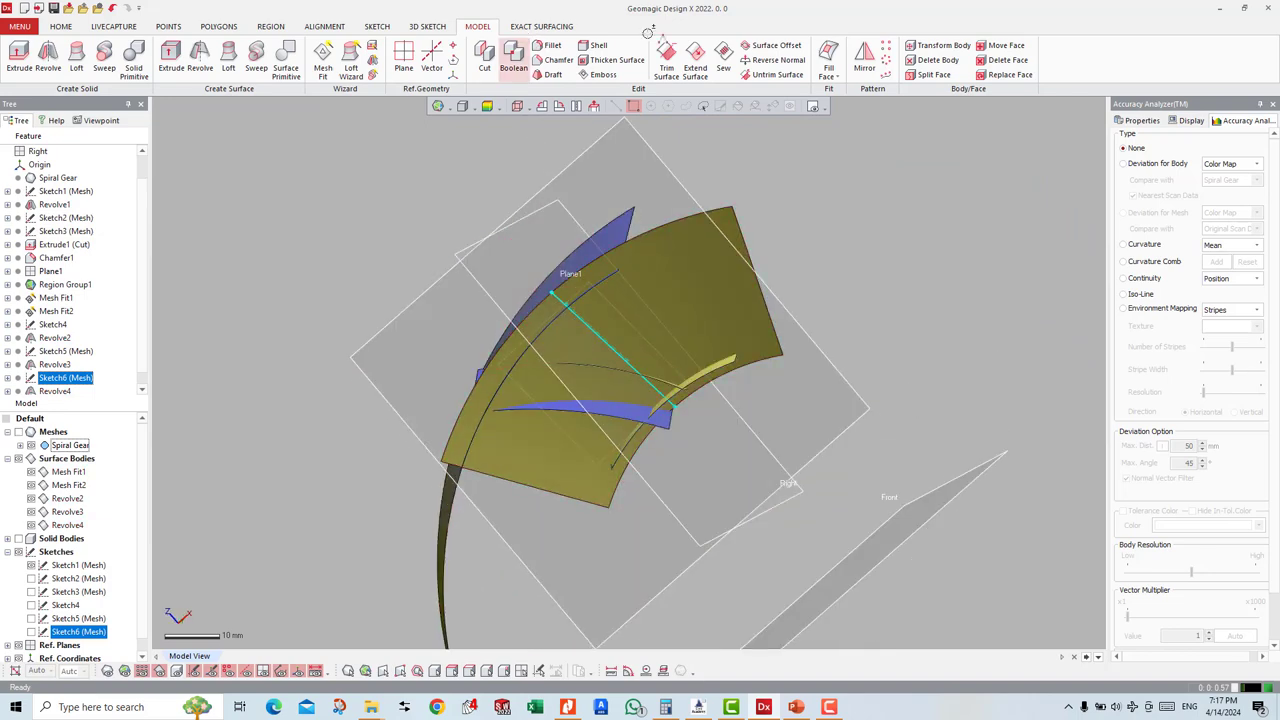
click(695, 60)
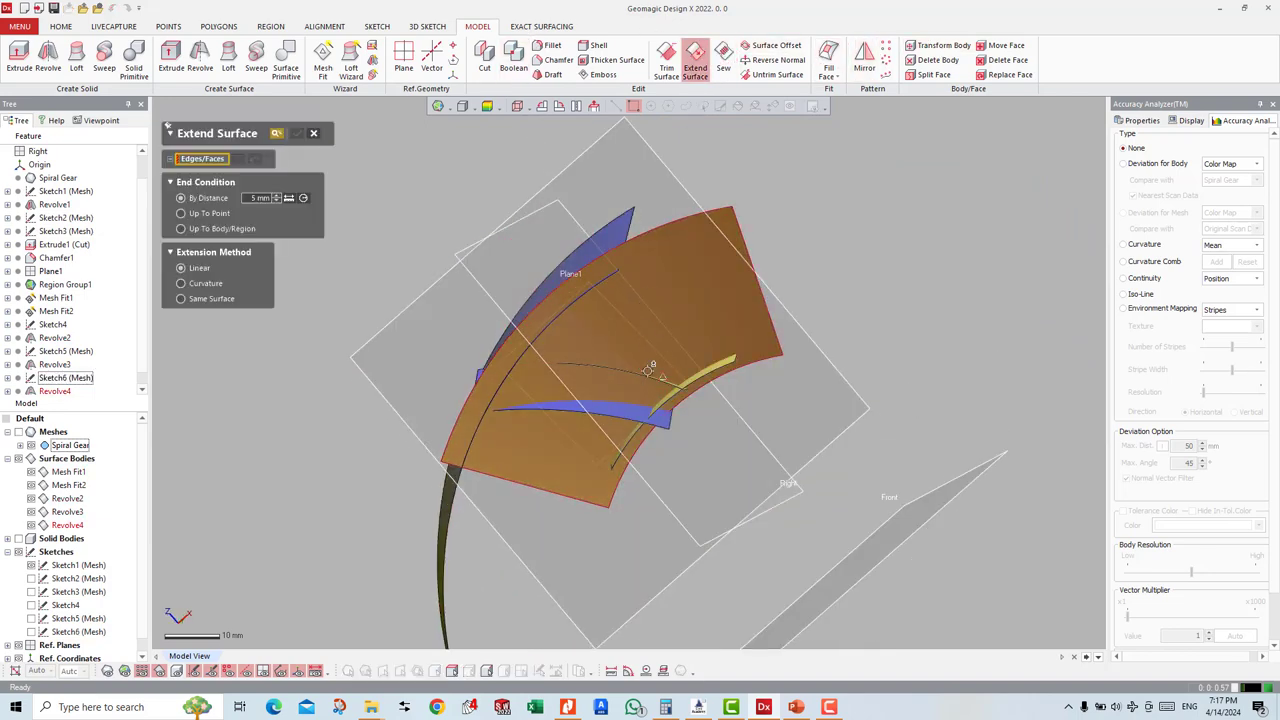
click(628, 371)
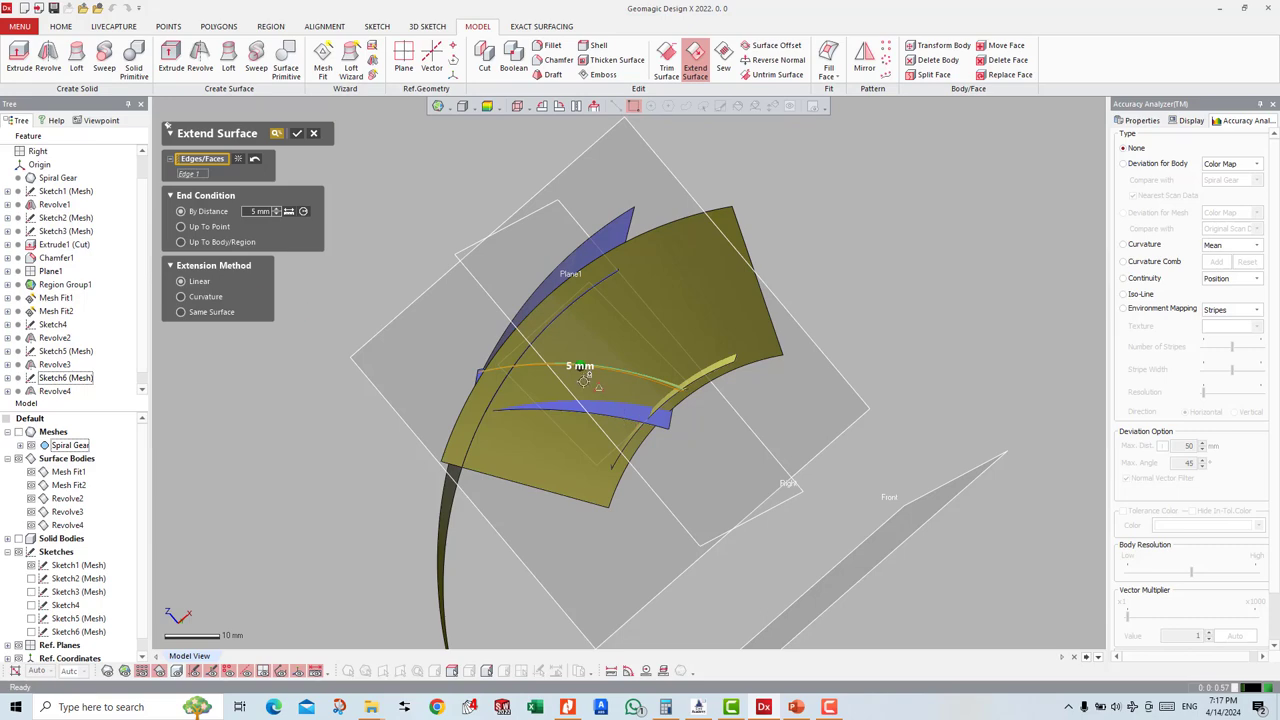
right_drag(584, 380, 430, 300)
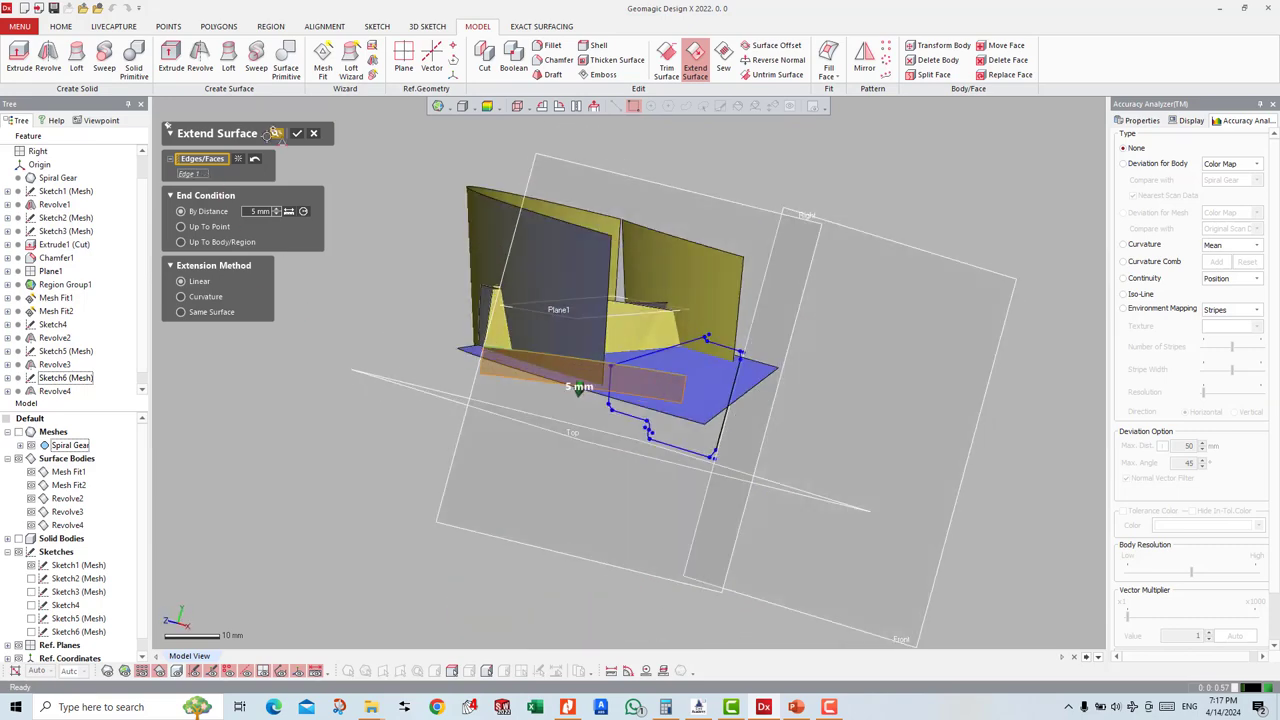
click(296, 133)
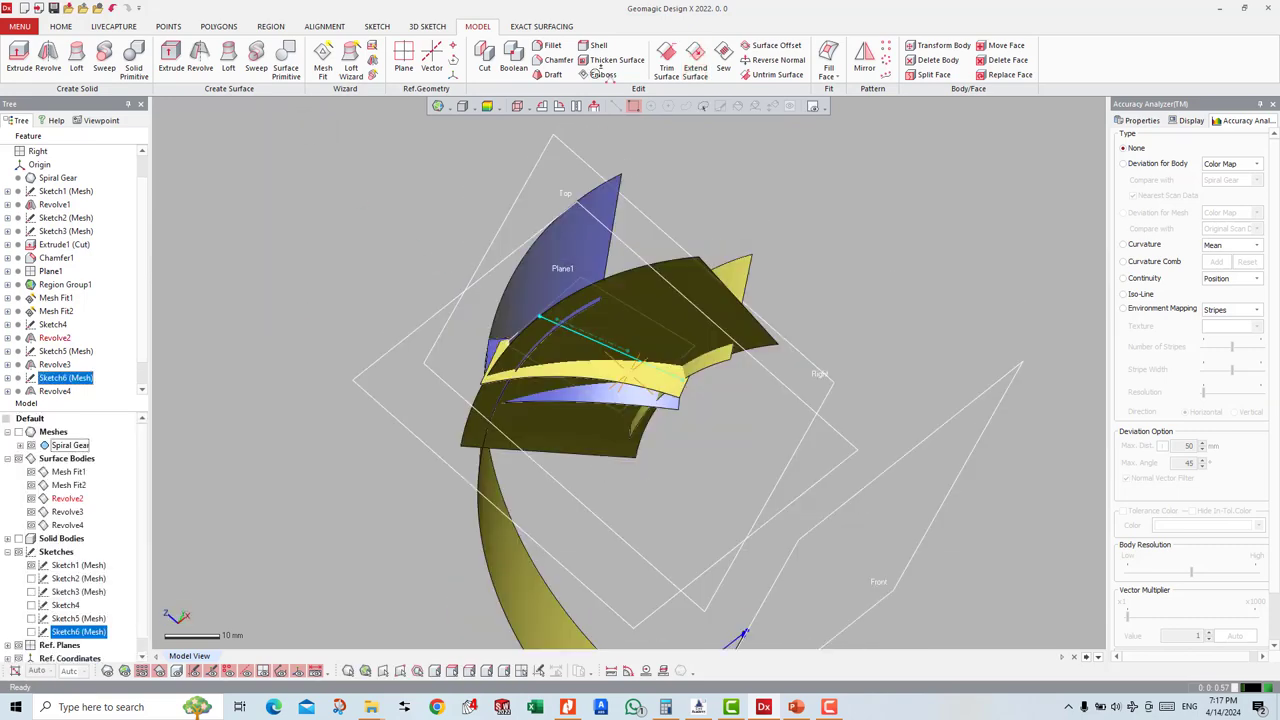
right_drag(600, 380, 940, 57)
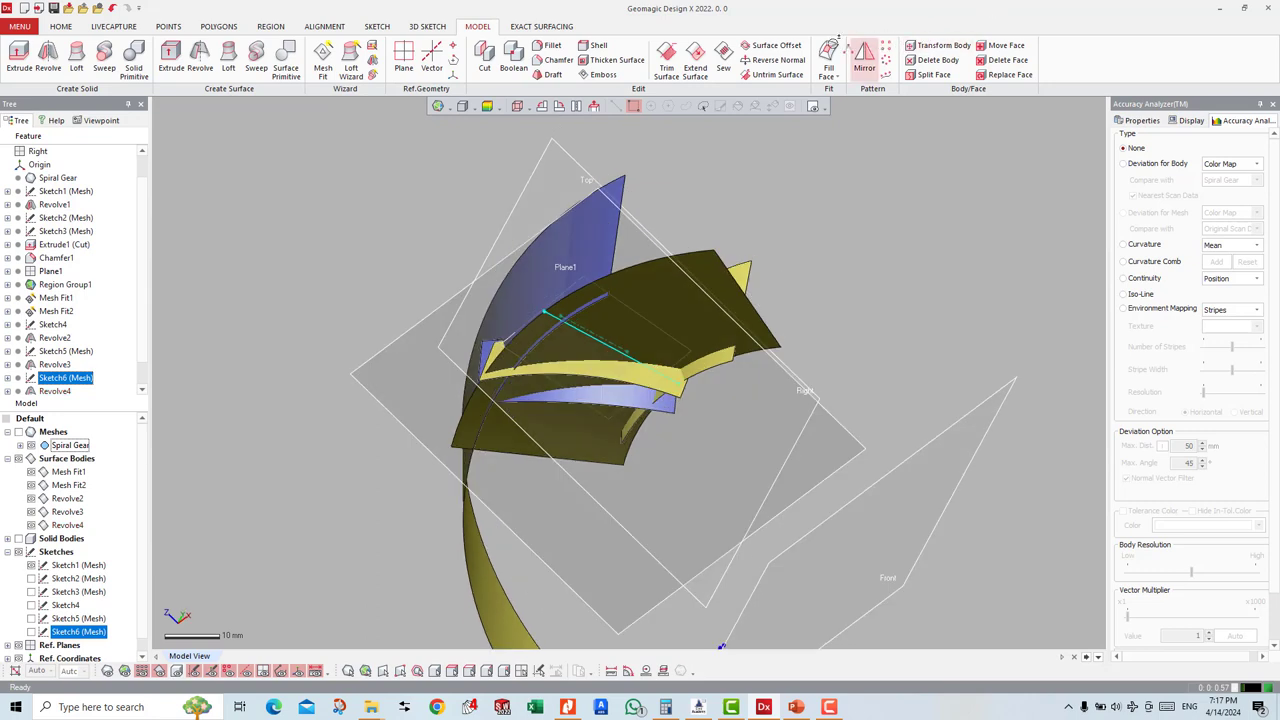
click(695, 60)
click(537, 405)
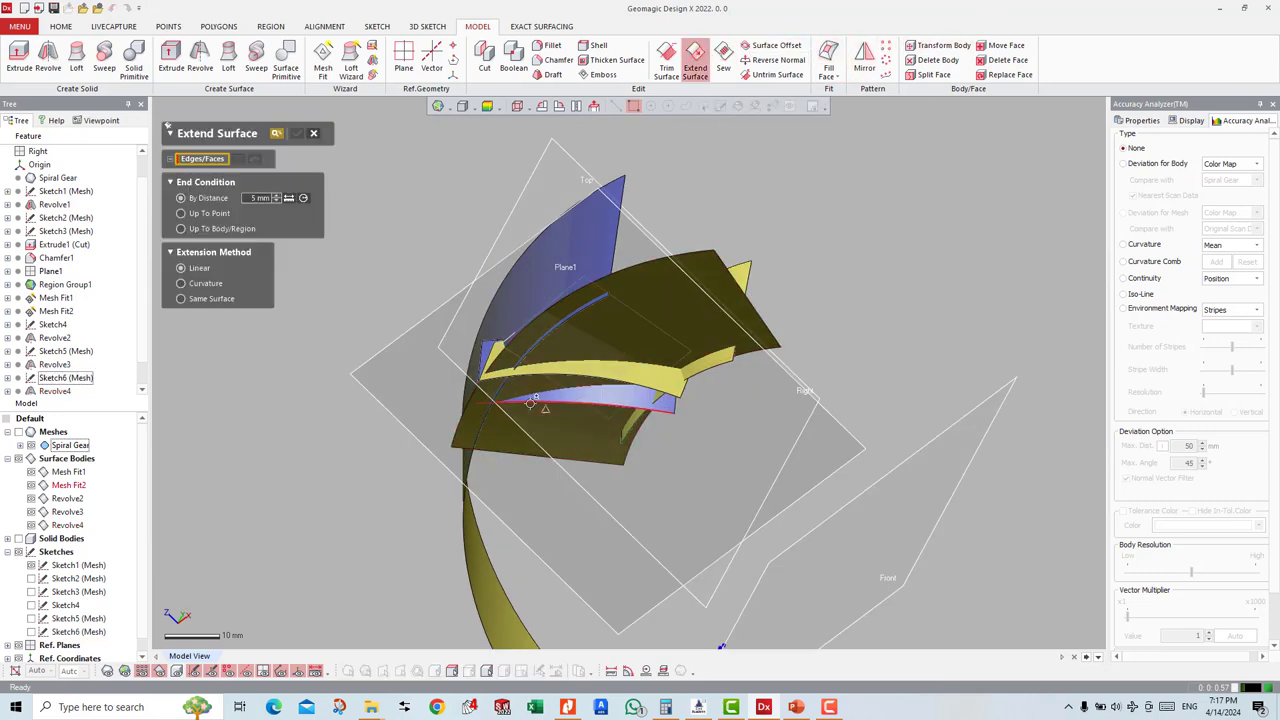
click(296, 133)
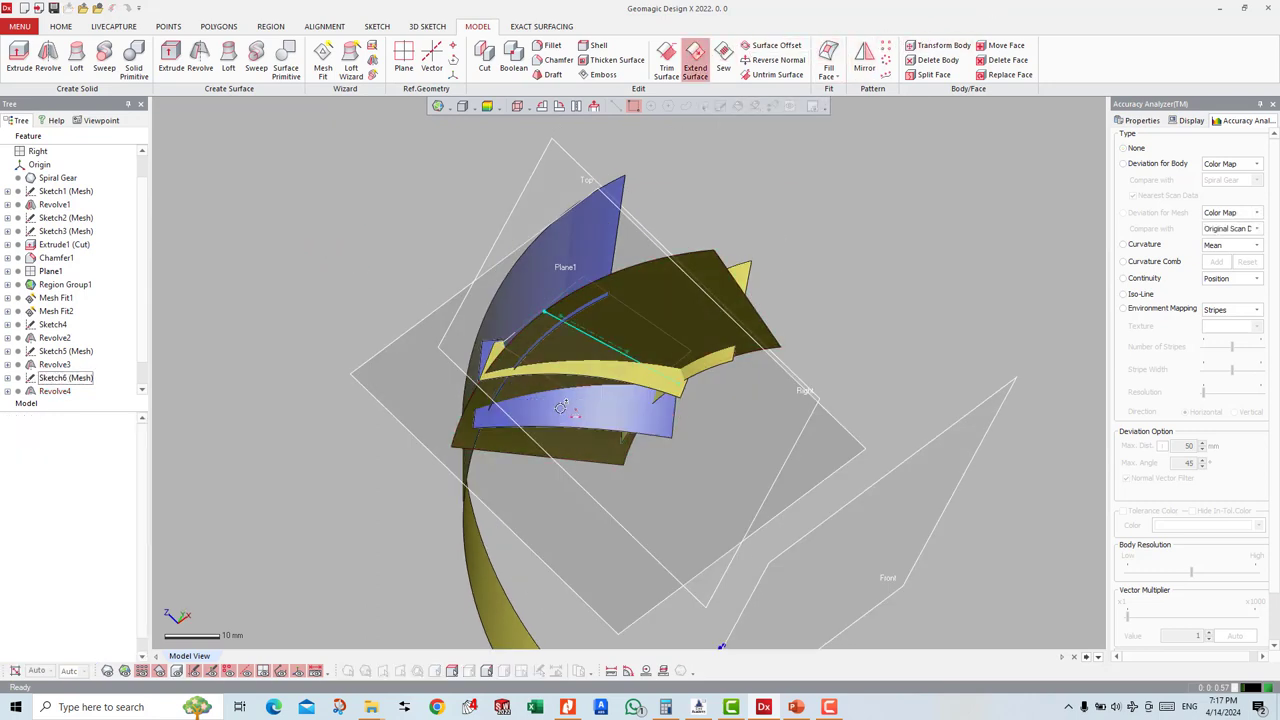
mouse_move(400, 300)
right_down()
mouse_move(628, 498)
mouse_move(720, 470)
mouse_move(757, 512)
mouse_move(665, 352)
mouse_move(754, 372)
mouse_move(673, 397)
mouse_move(634, 370)
right_up()
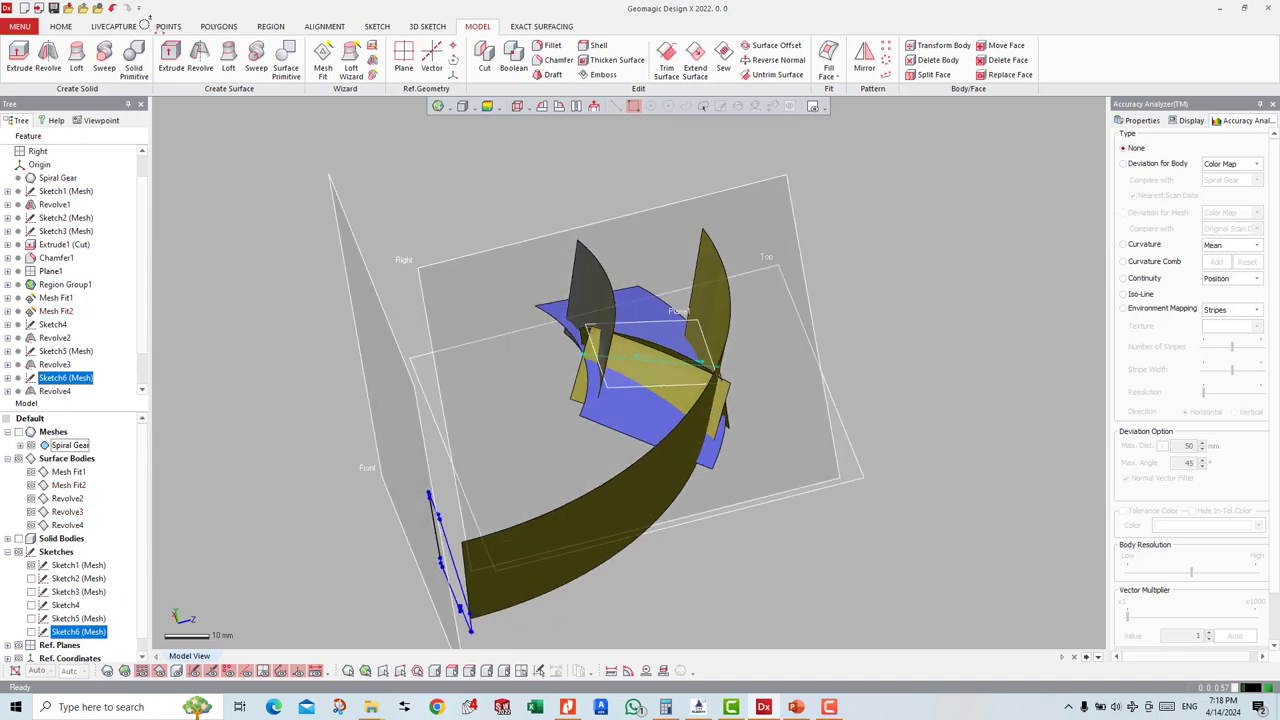
Step: Multi-select Plane1, Revolve2, Revolve3, Revolve4 and Mesh Fit2 around the tooth
click(648, 315)
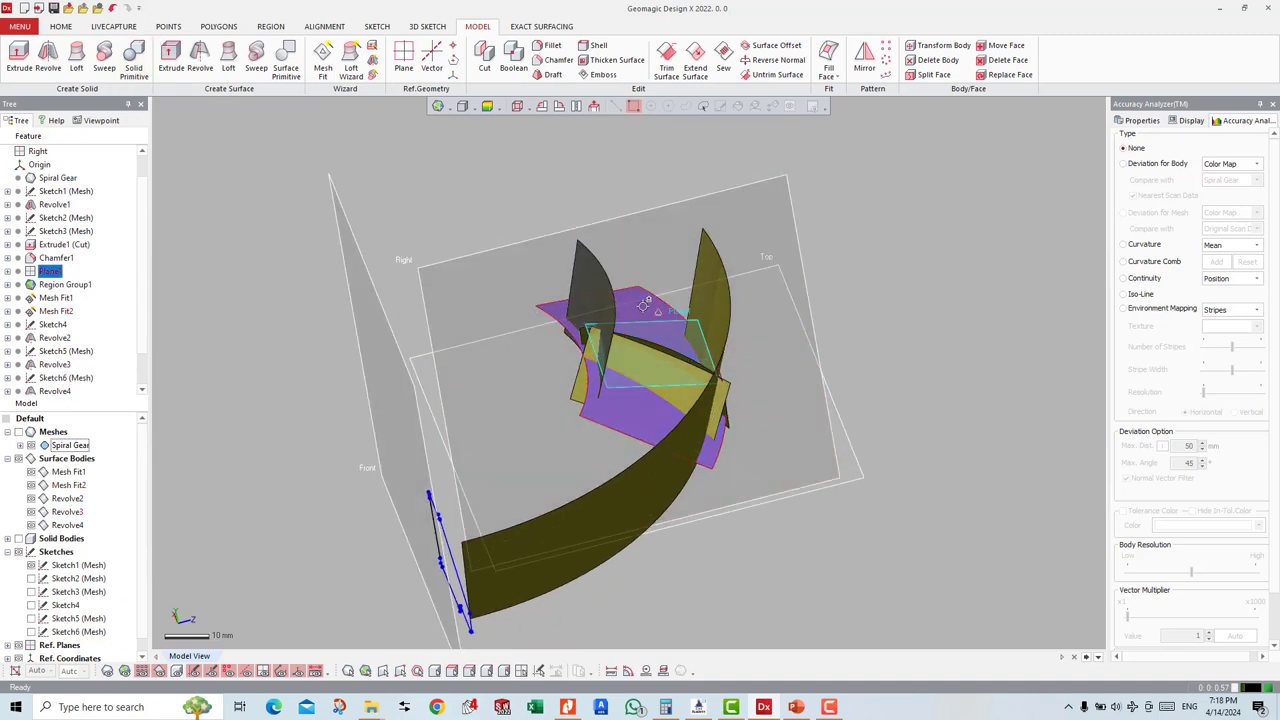
click(690, 300)
click(705, 285)
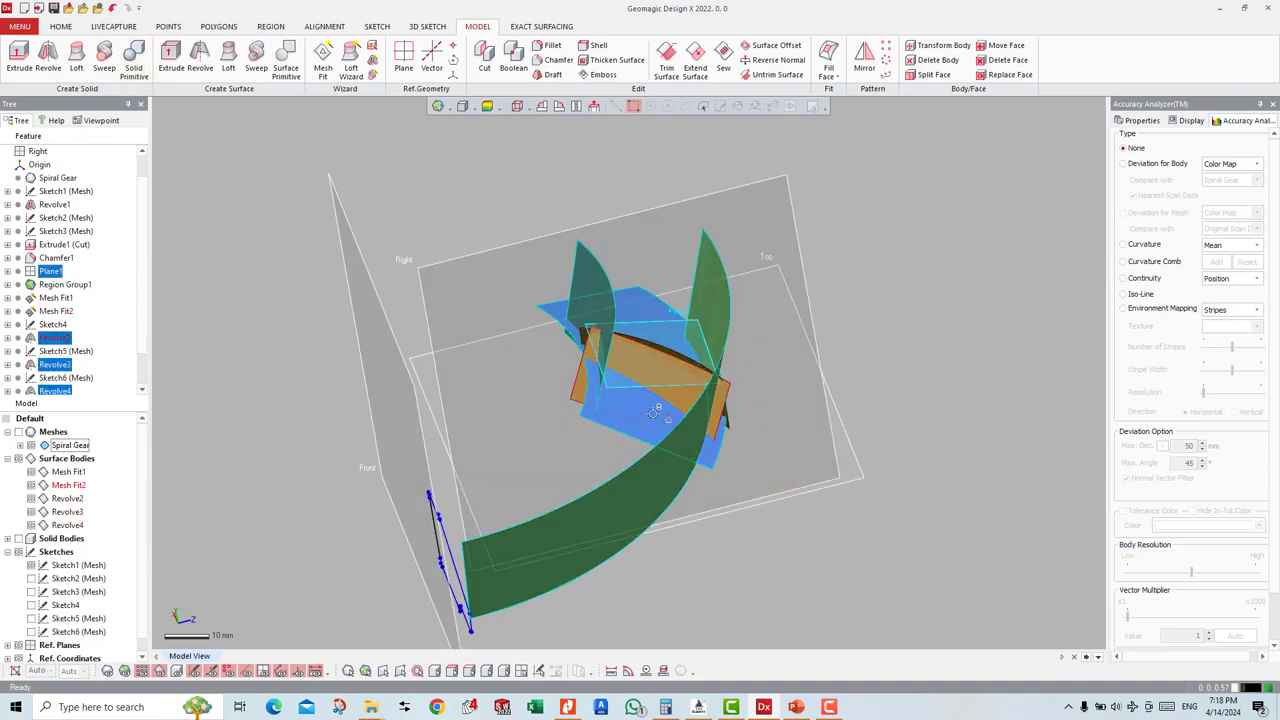
click(655, 340)
right_drag(655, 340, 592, 343)
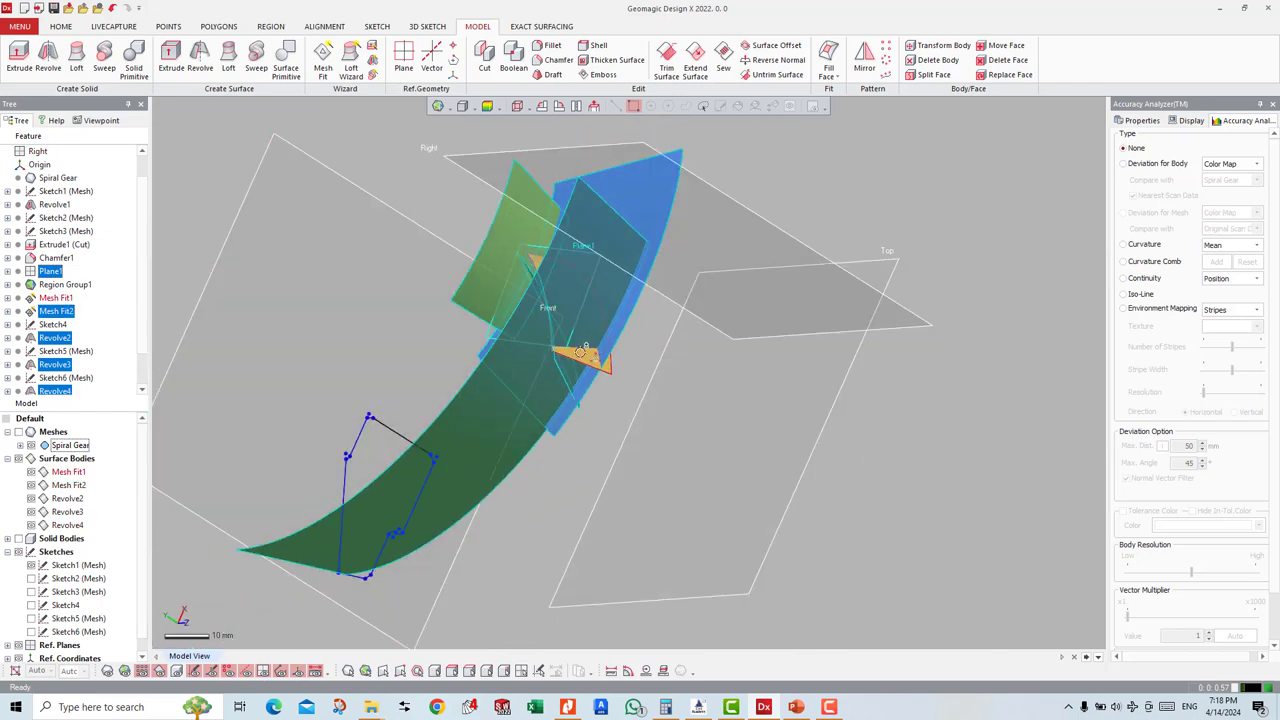
click(592, 343)
mouse_move(592, 343)
right_down()
mouse_move(754, 351)
mouse_move(740, 345)
right_up()
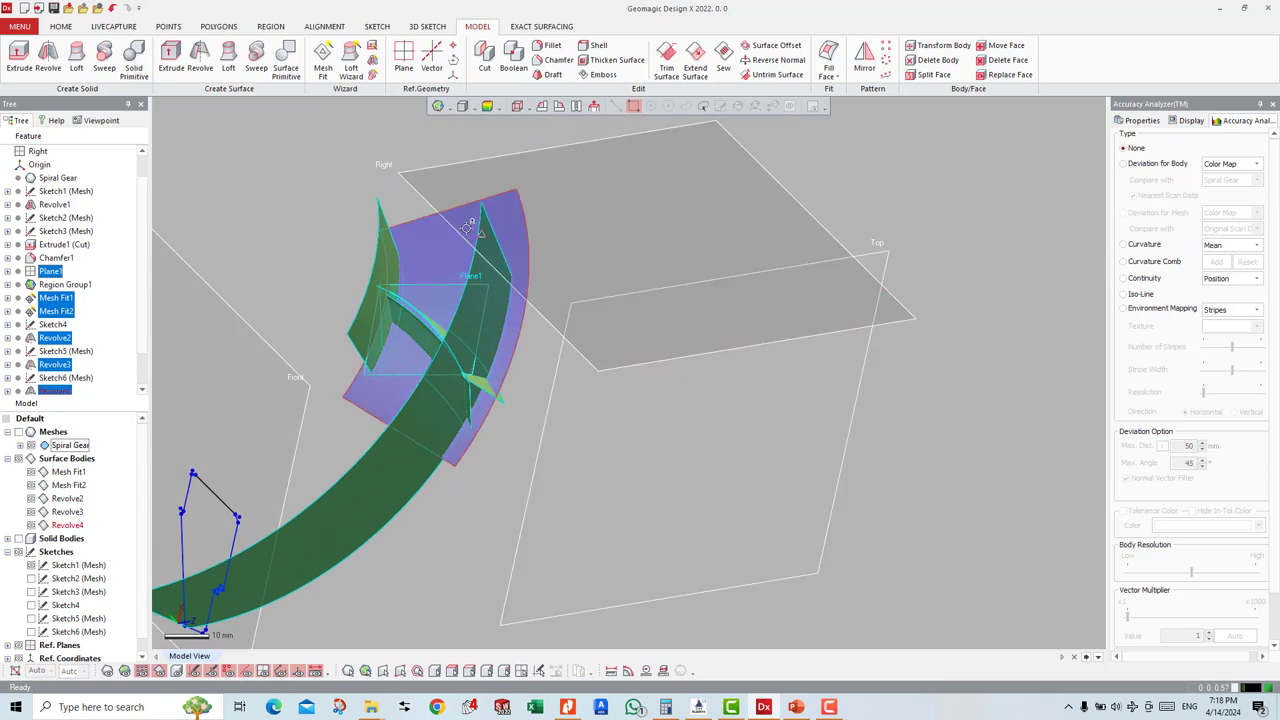
click(18, 18)
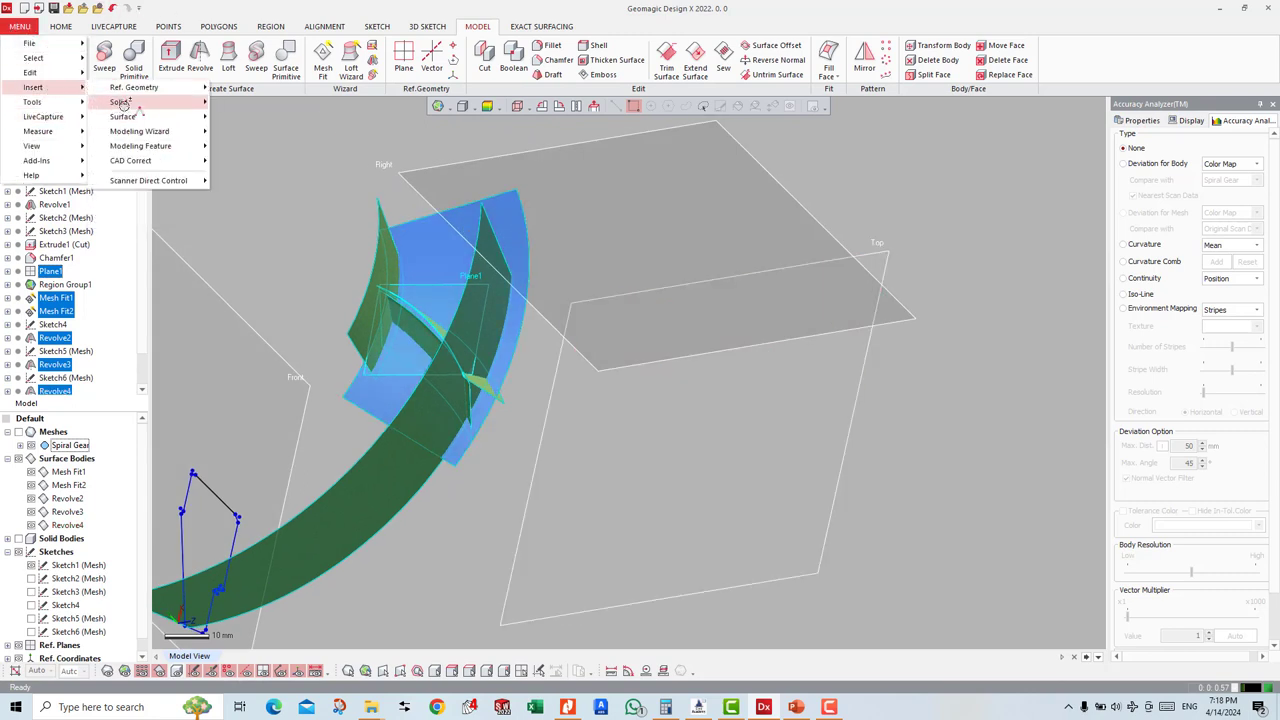
mouse_move(123, 116)
mouse_move(34, 87)
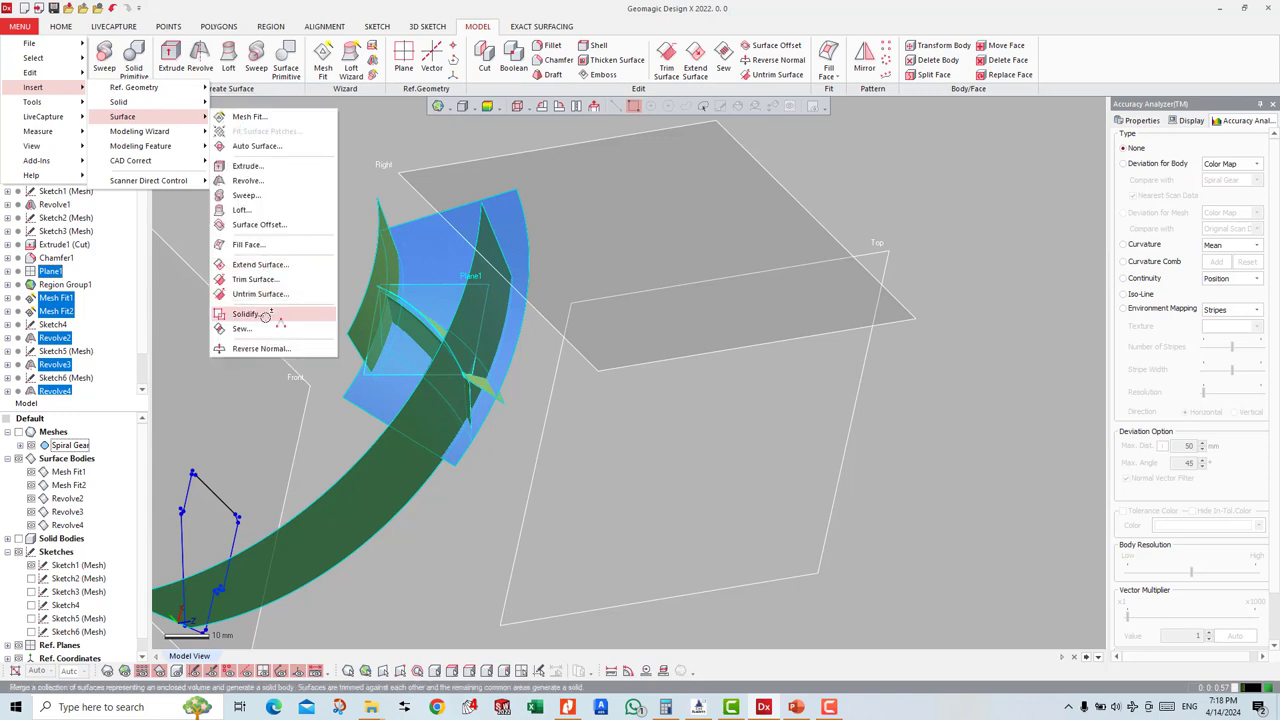
click(268, 316)
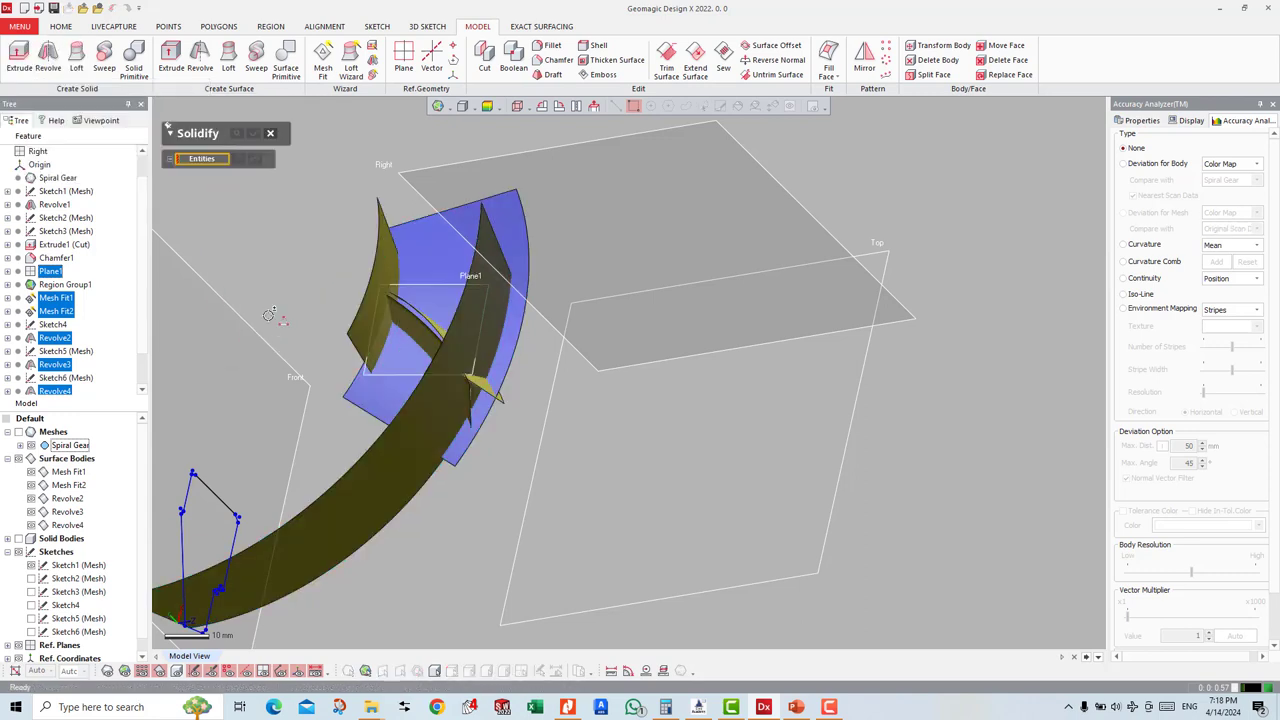
click(437, 285)
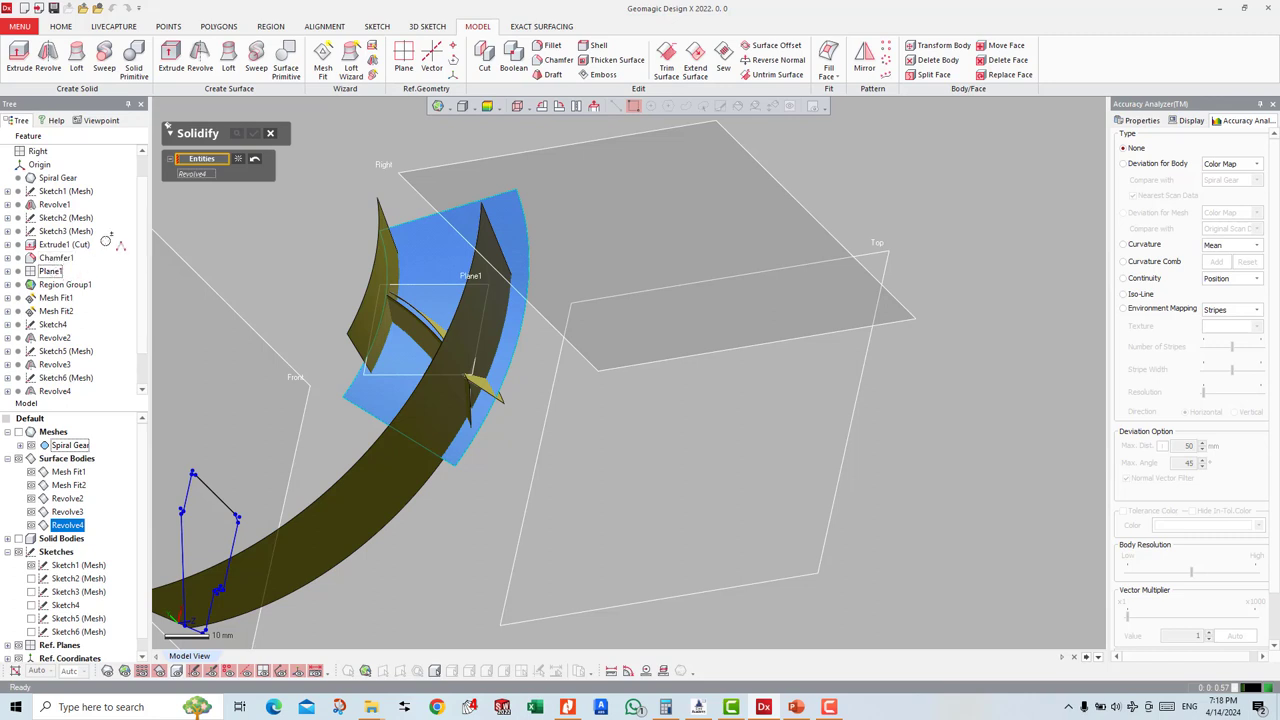
click(268, 134)
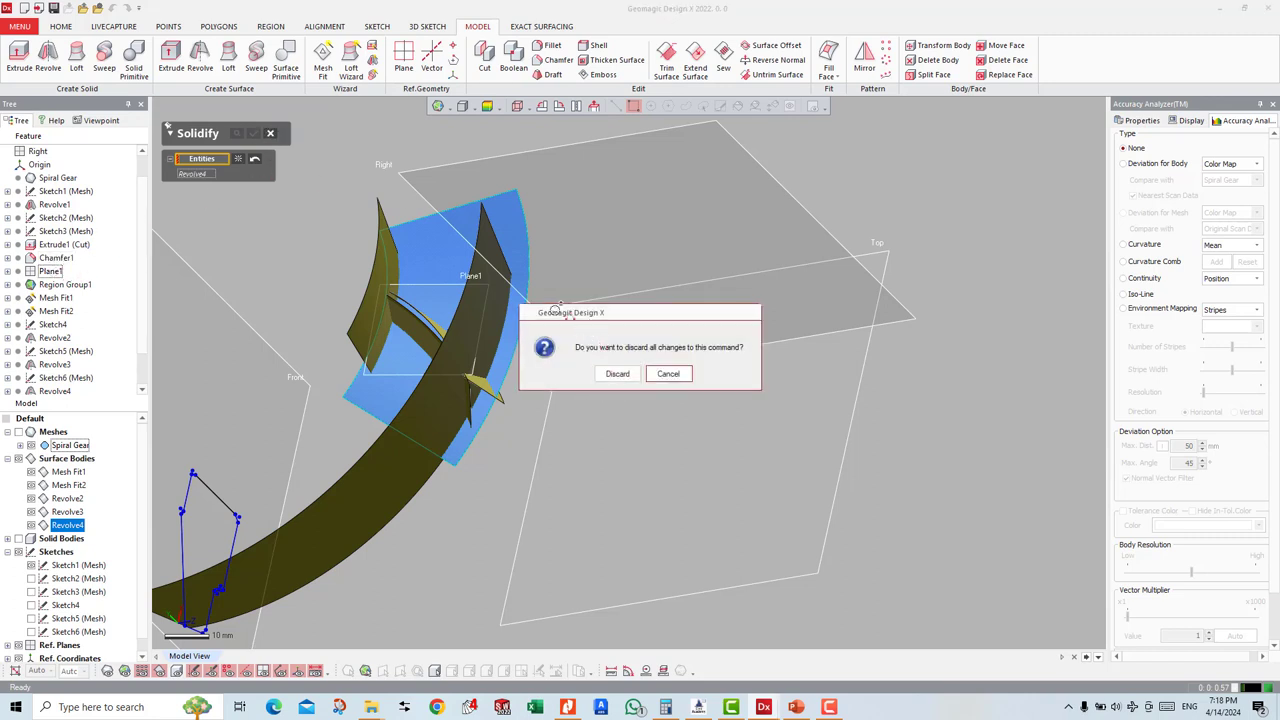
click(617, 374)
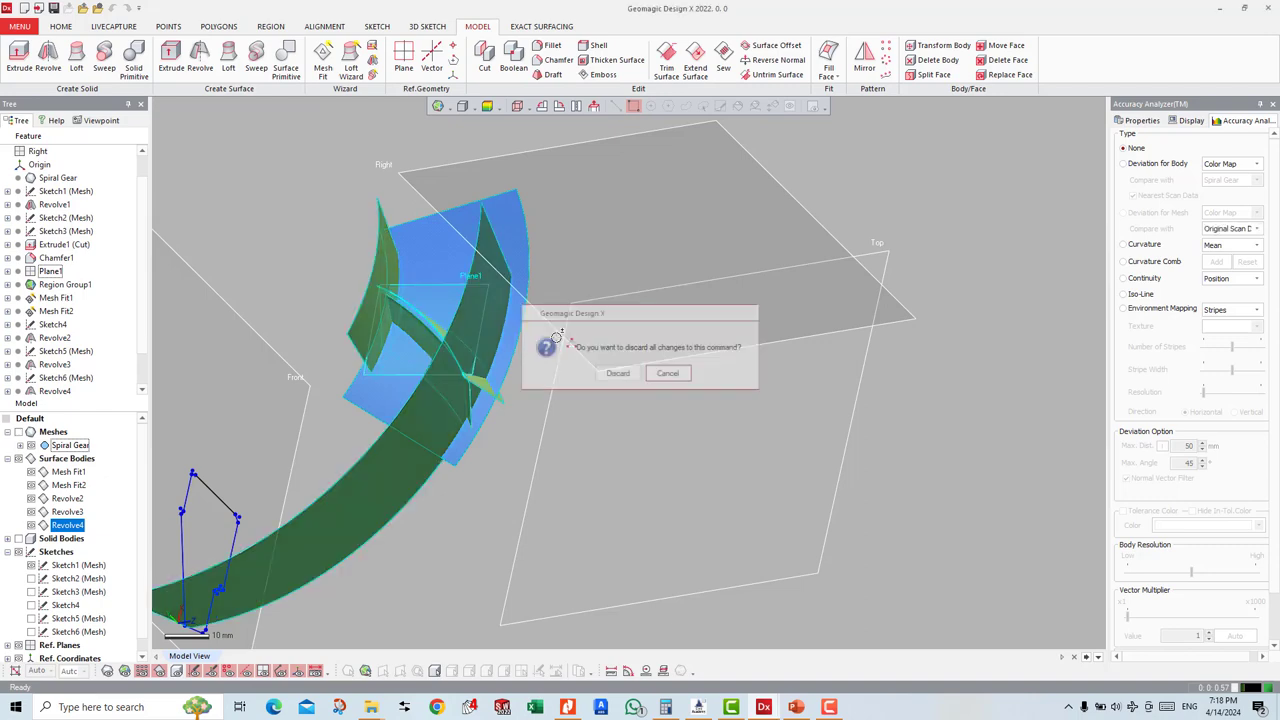
mouse_move(600, 400)
right_down()
mouse_move(395, 422)
mouse_move(369, 455)
right_up()
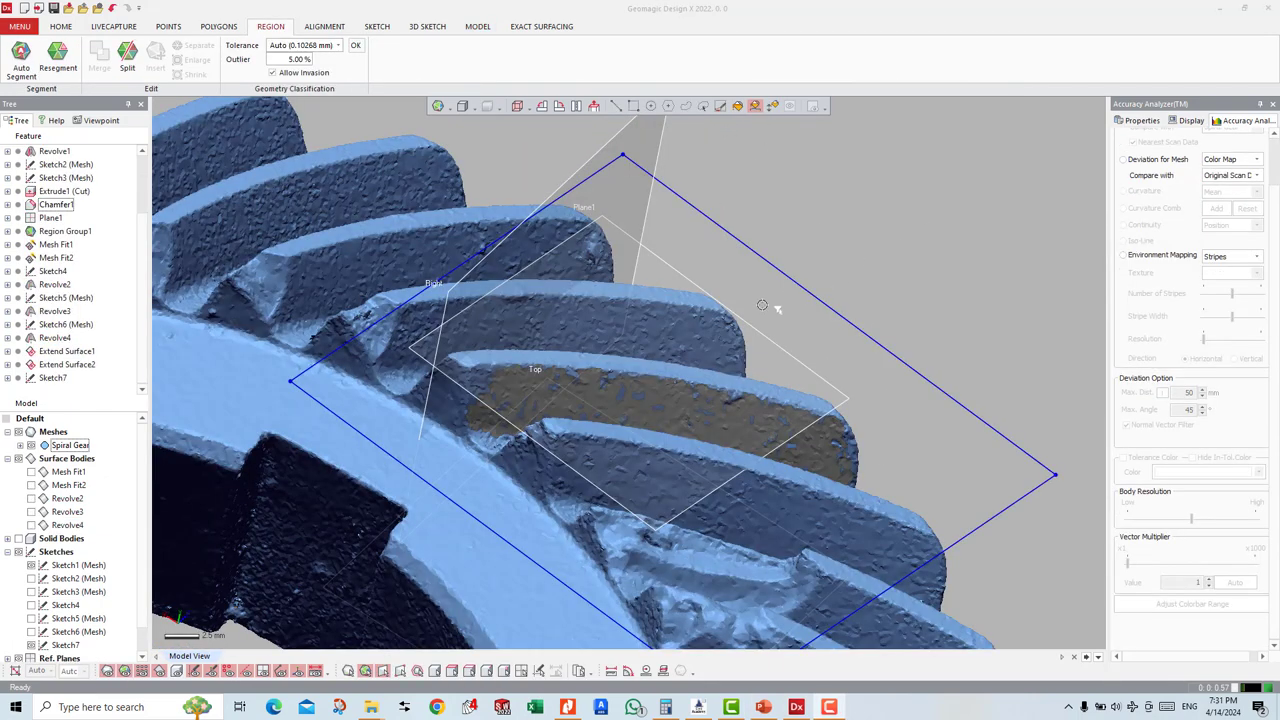
Step: Paint a narrow strip along one tooth's top edge and insert it as a new region
right_drag(526, 347, 735, 149)
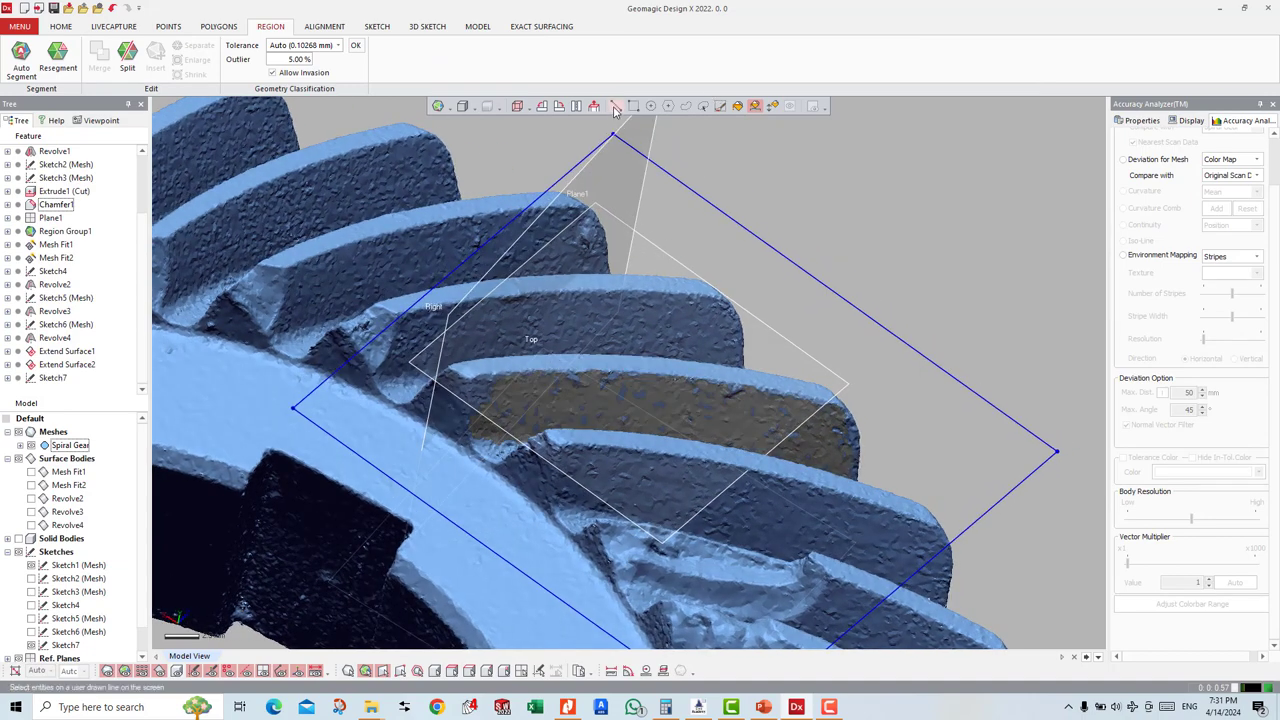
right_drag(679, 365, 487, 391)
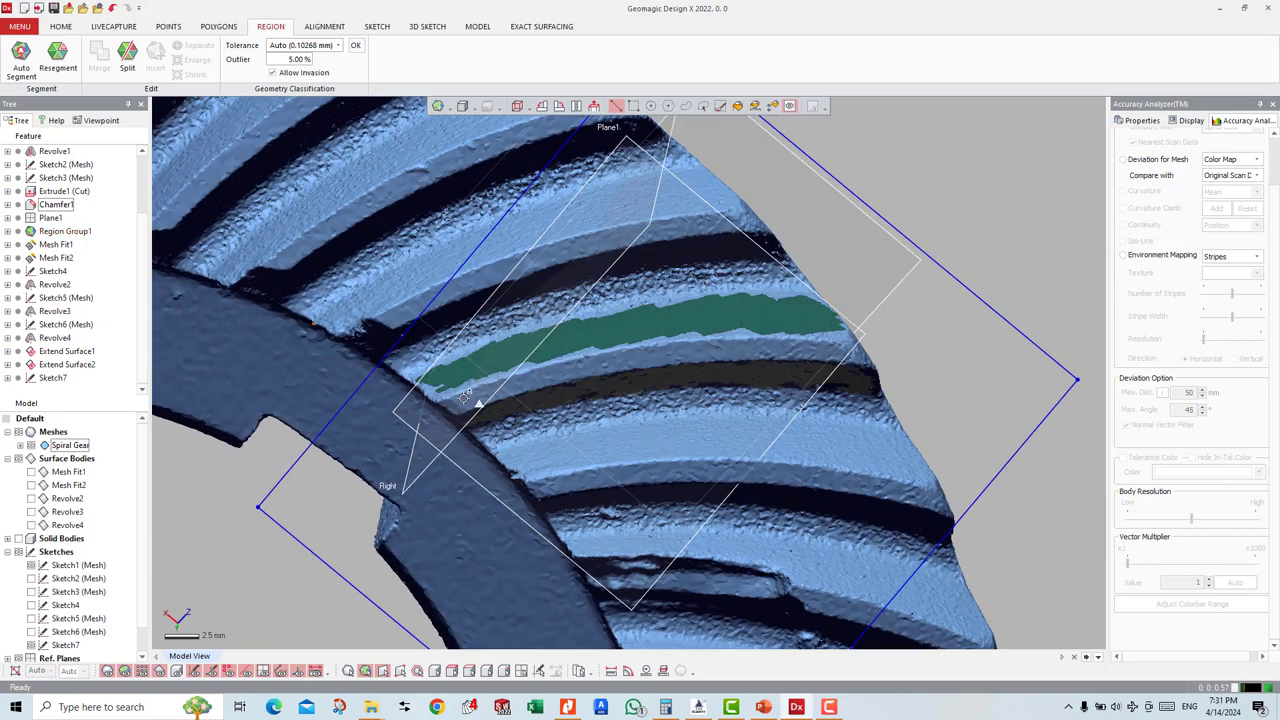
click(538, 381)
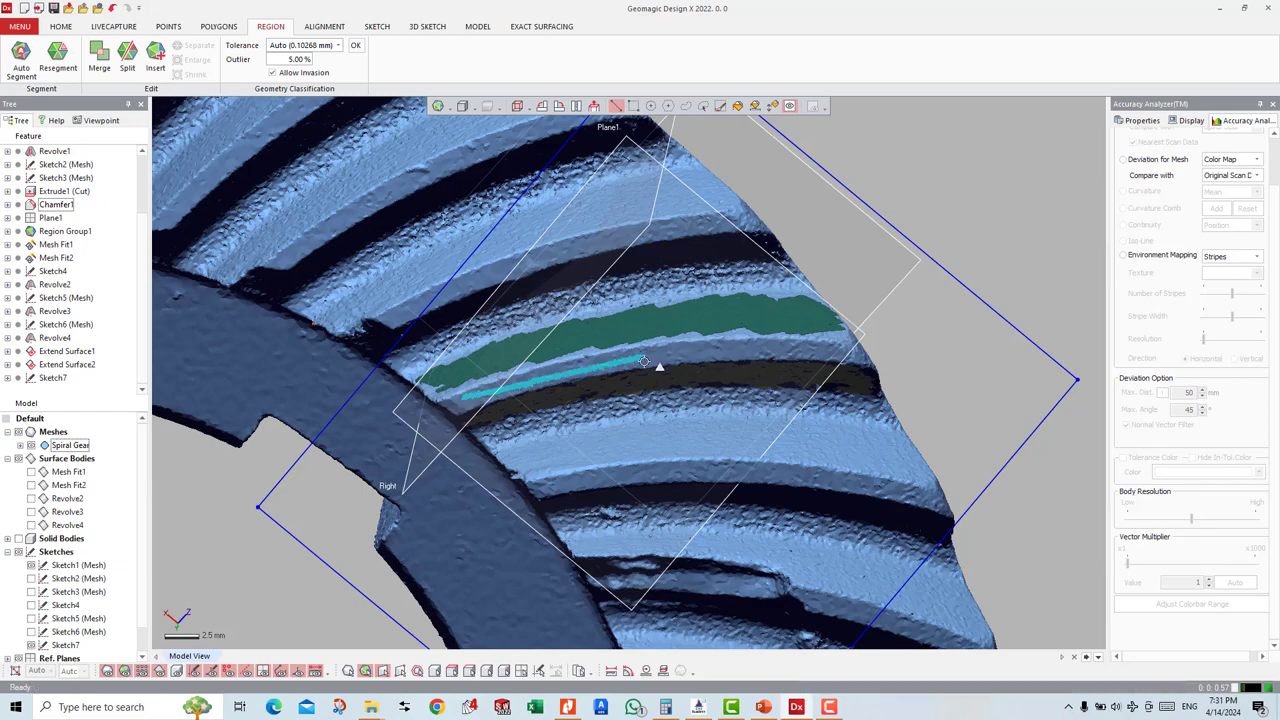
click(826, 360)
right_drag(826, 360, 790, 355)
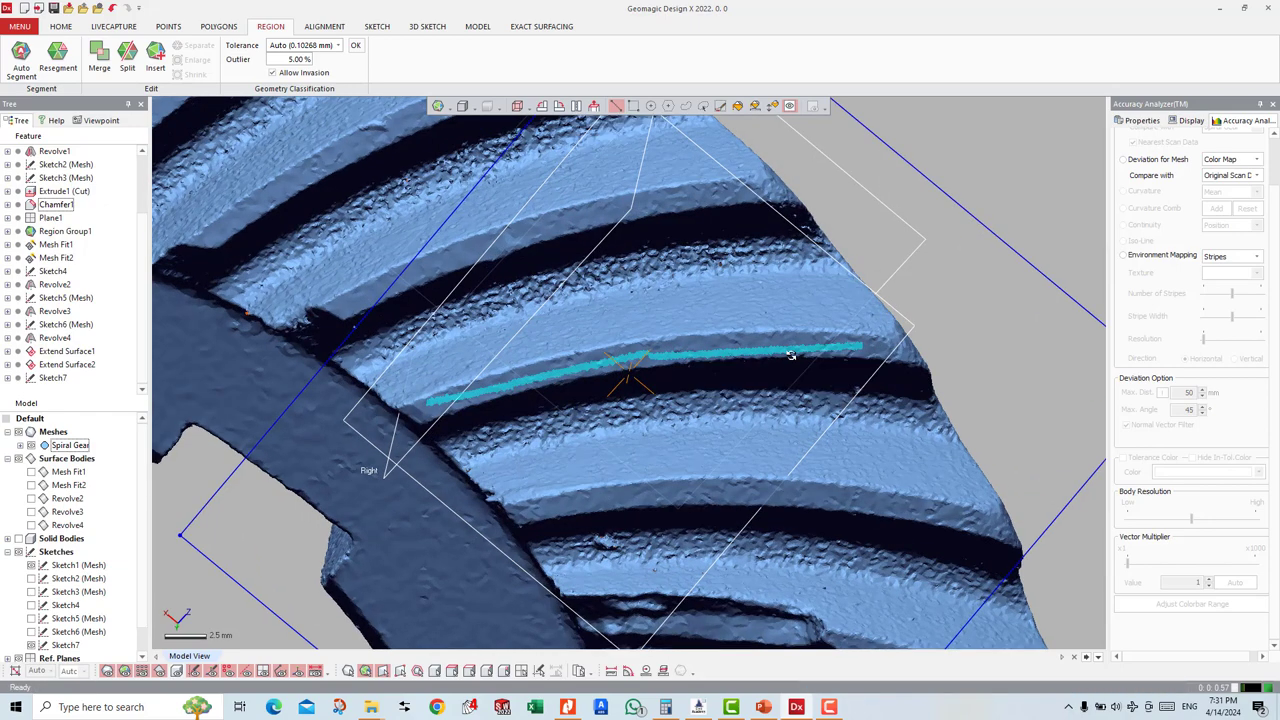
scroll(790, 355, up, 3)
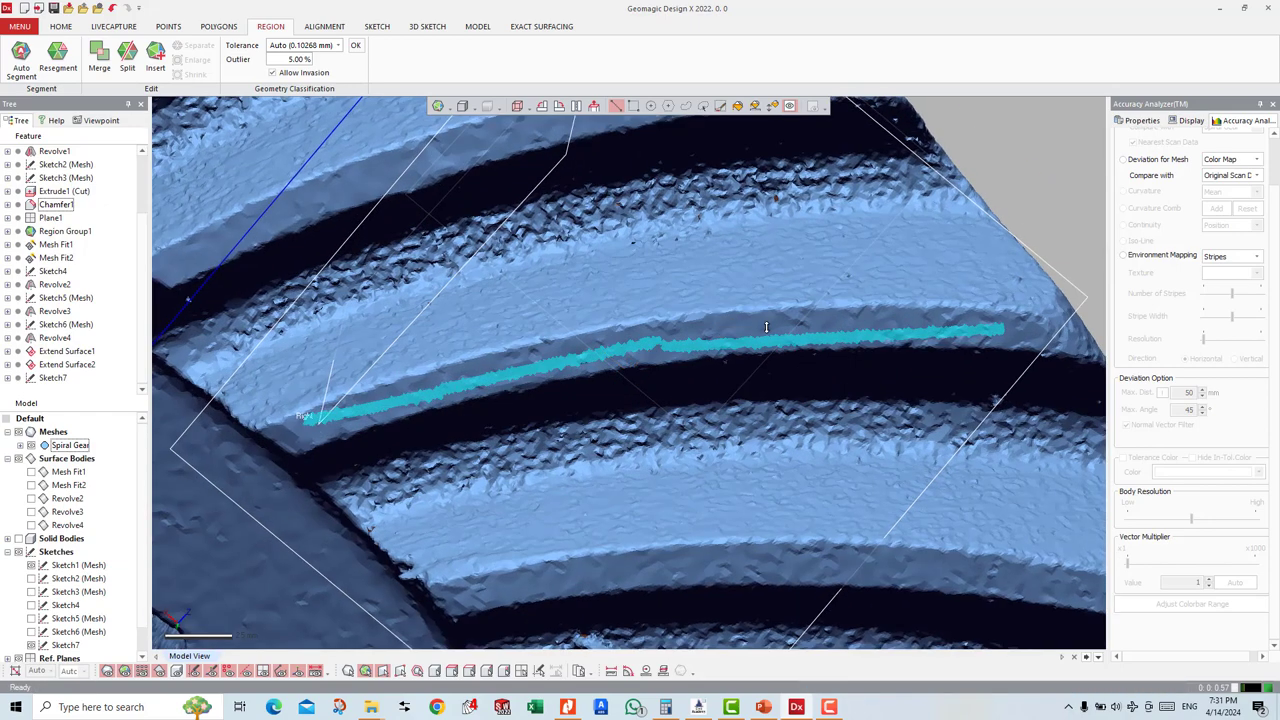
drag(742, 327, 813, 327)
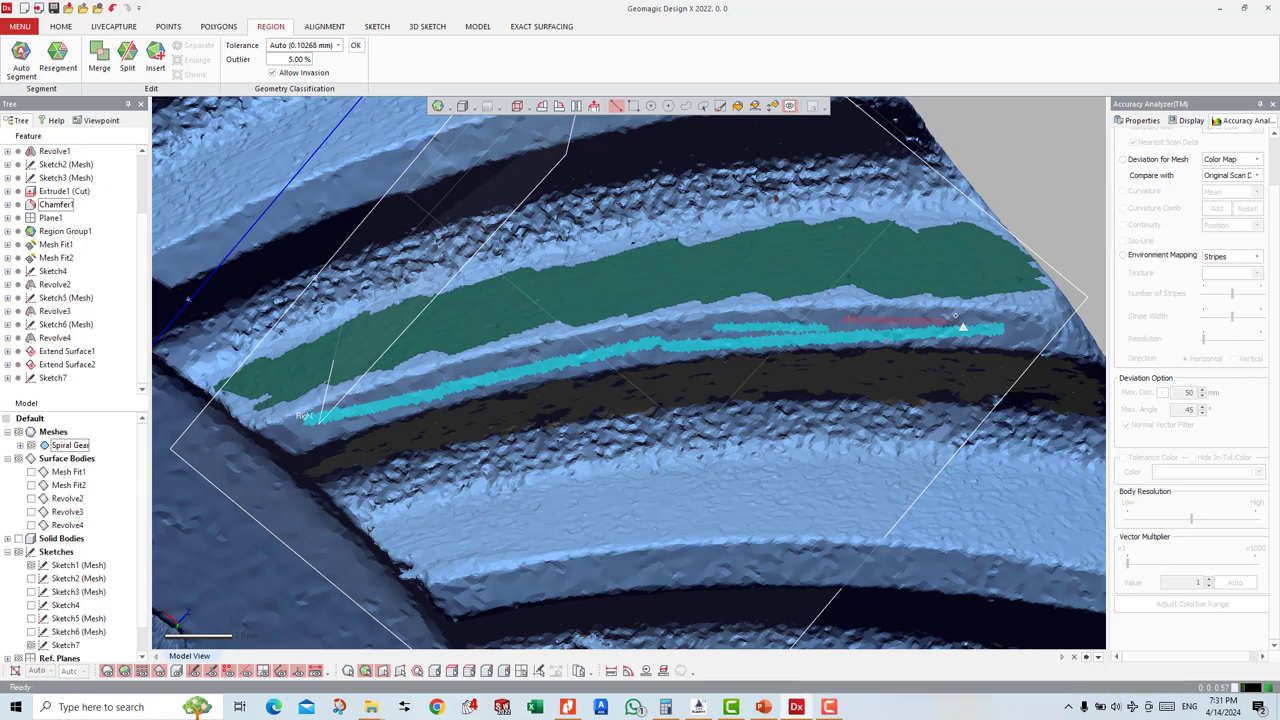
drag(987, 328, 996, 336)
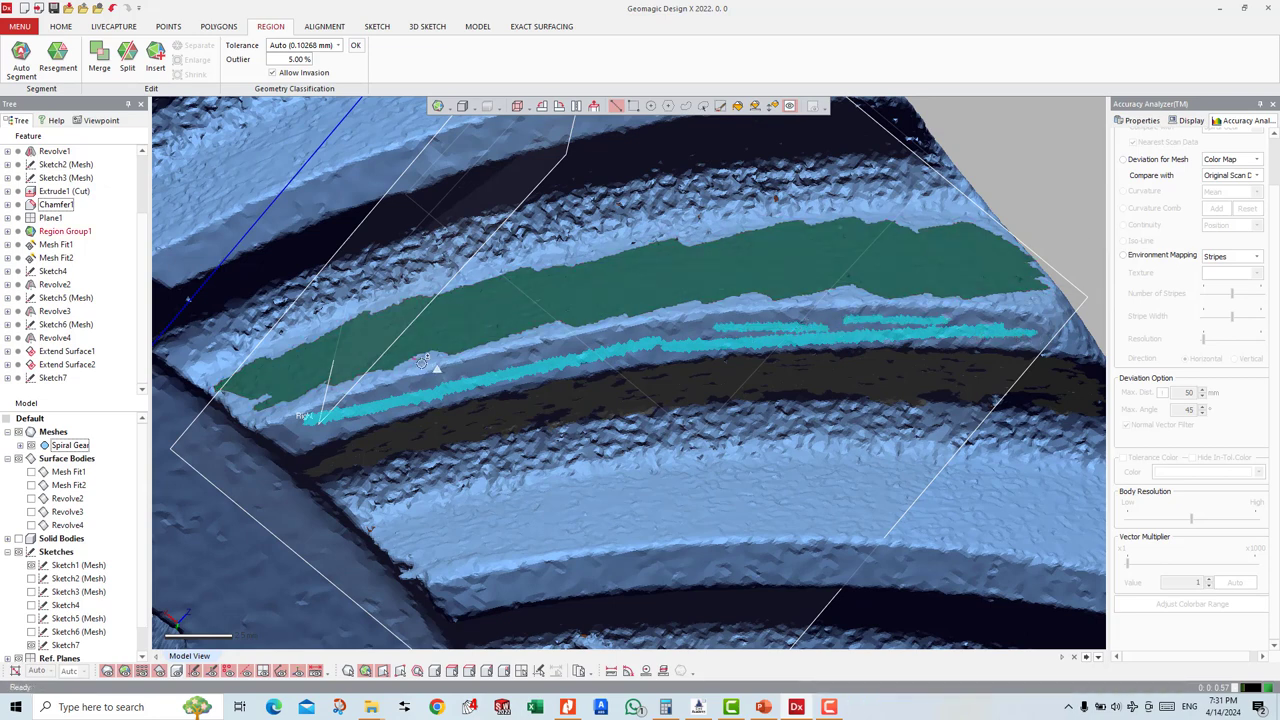
drag(537, 358, 418, 386)
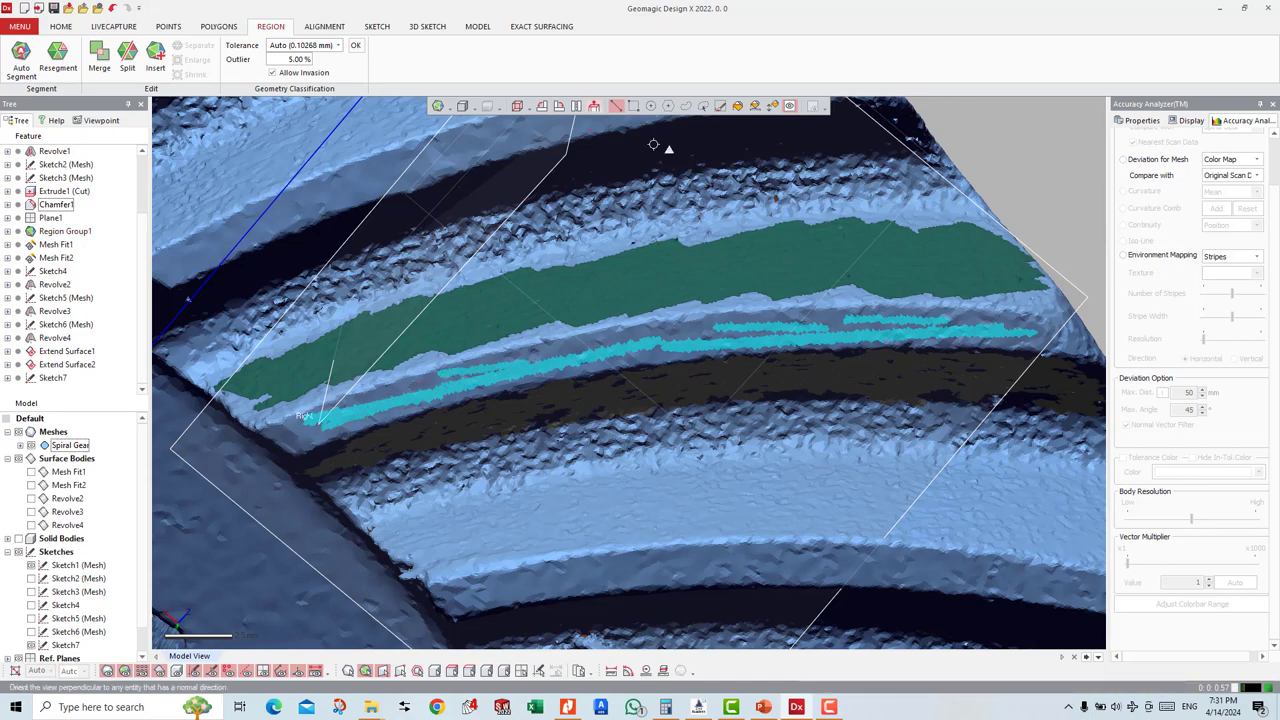
right_drag(653, 145, 560, 190)
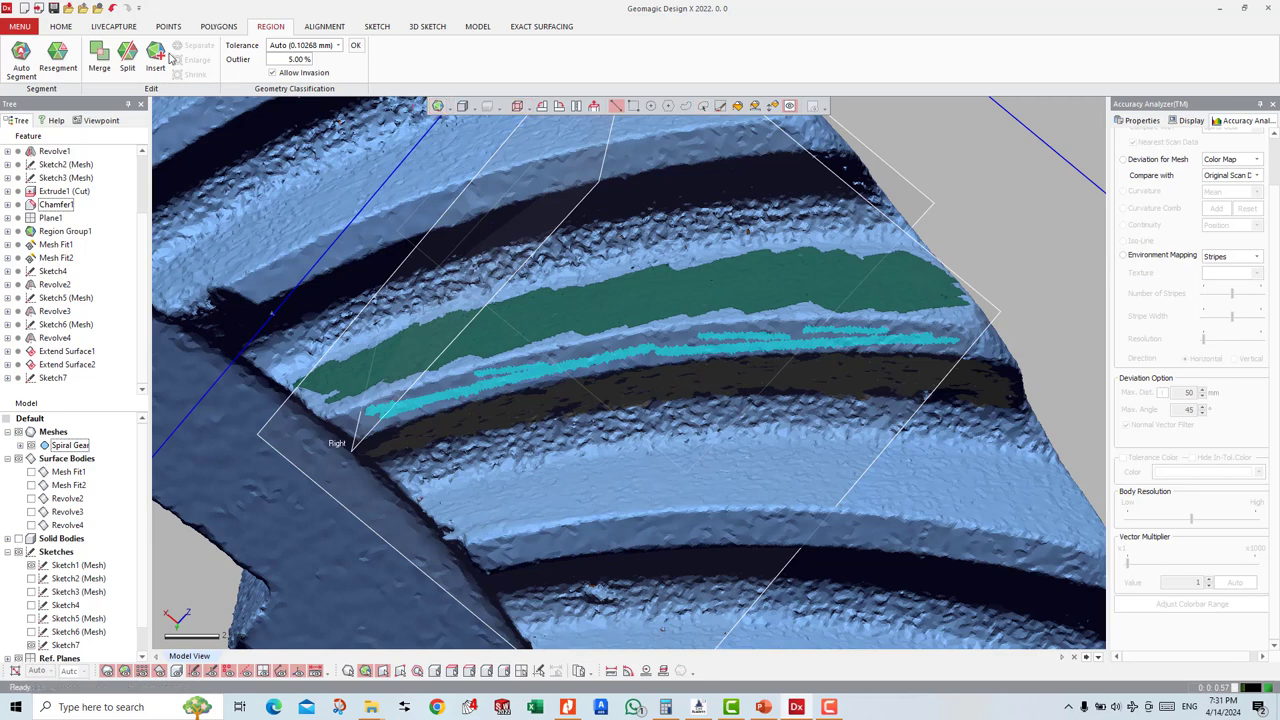
click(165, 56)
mouse_move(631, 340)
right_down()
mouse_move(698, 285)
mouse_move(600, 200)
right_up()
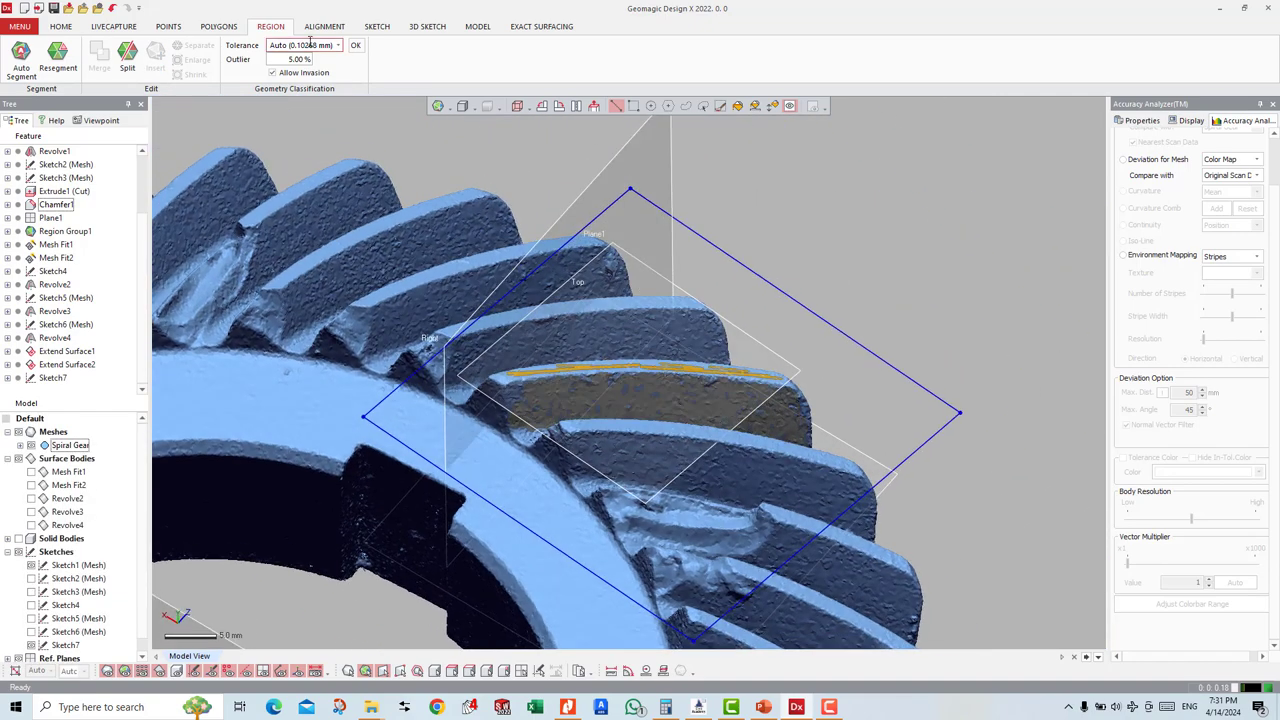
Step: Fit Surface Plane1 to the chamfer strip region using Surface Primitive's automatic Plane extraction
click(441, 30)
click(477, 28)
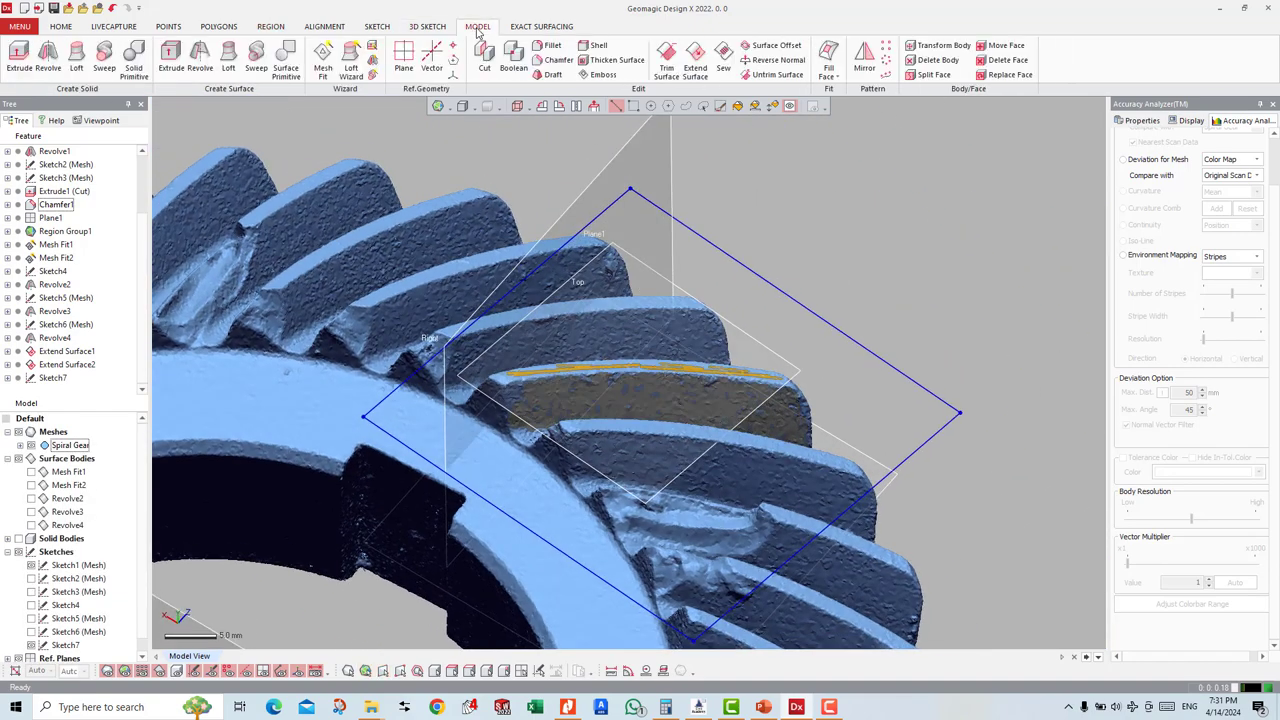
click(280, 68)
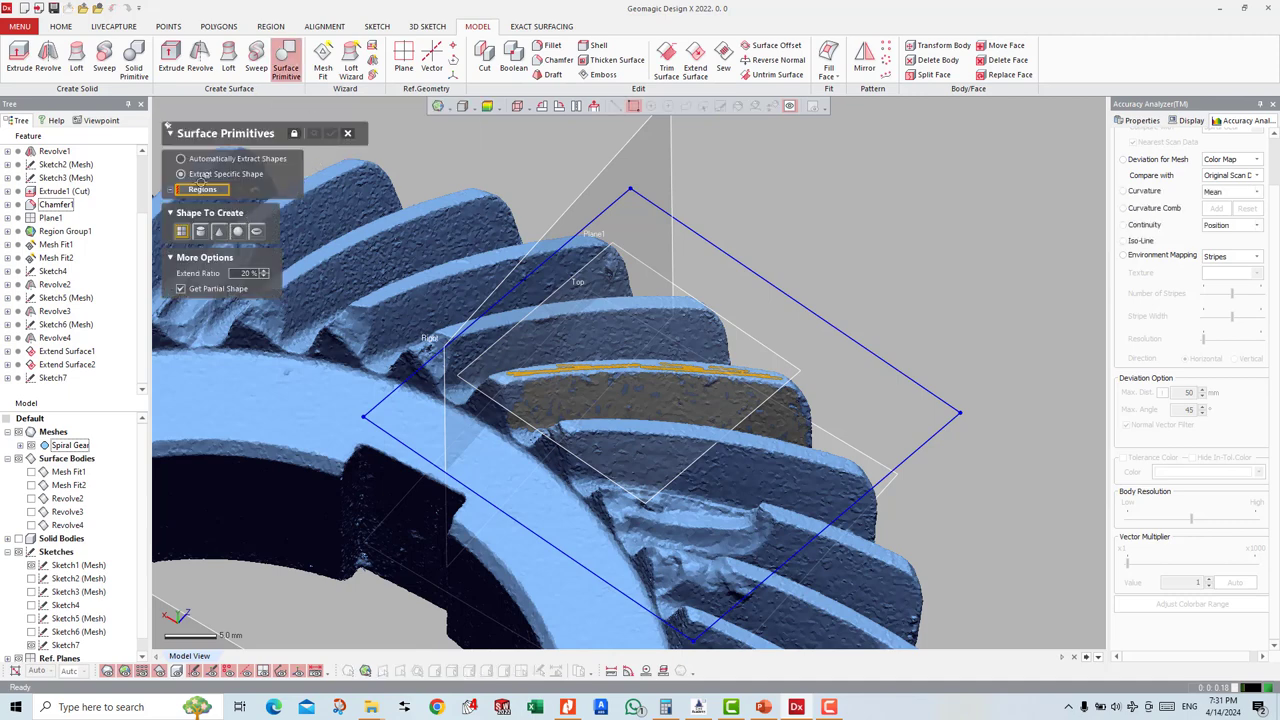
click(225, 160)
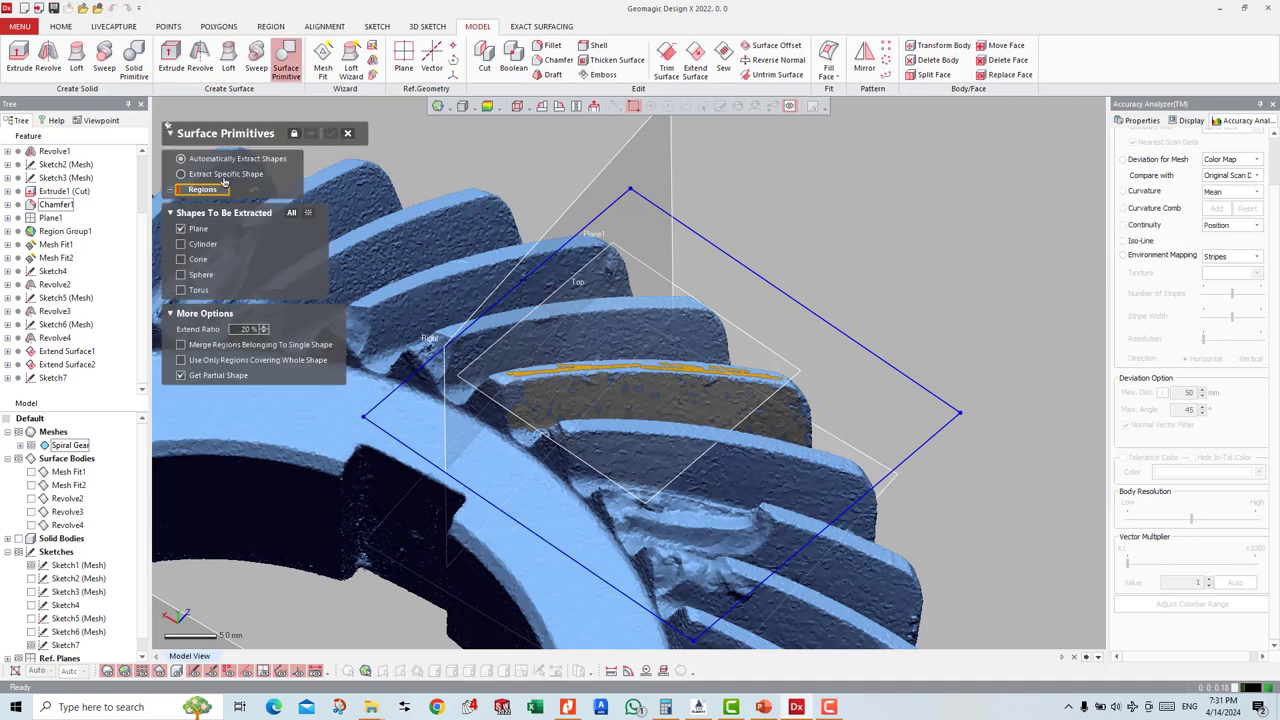
click(607, 380)
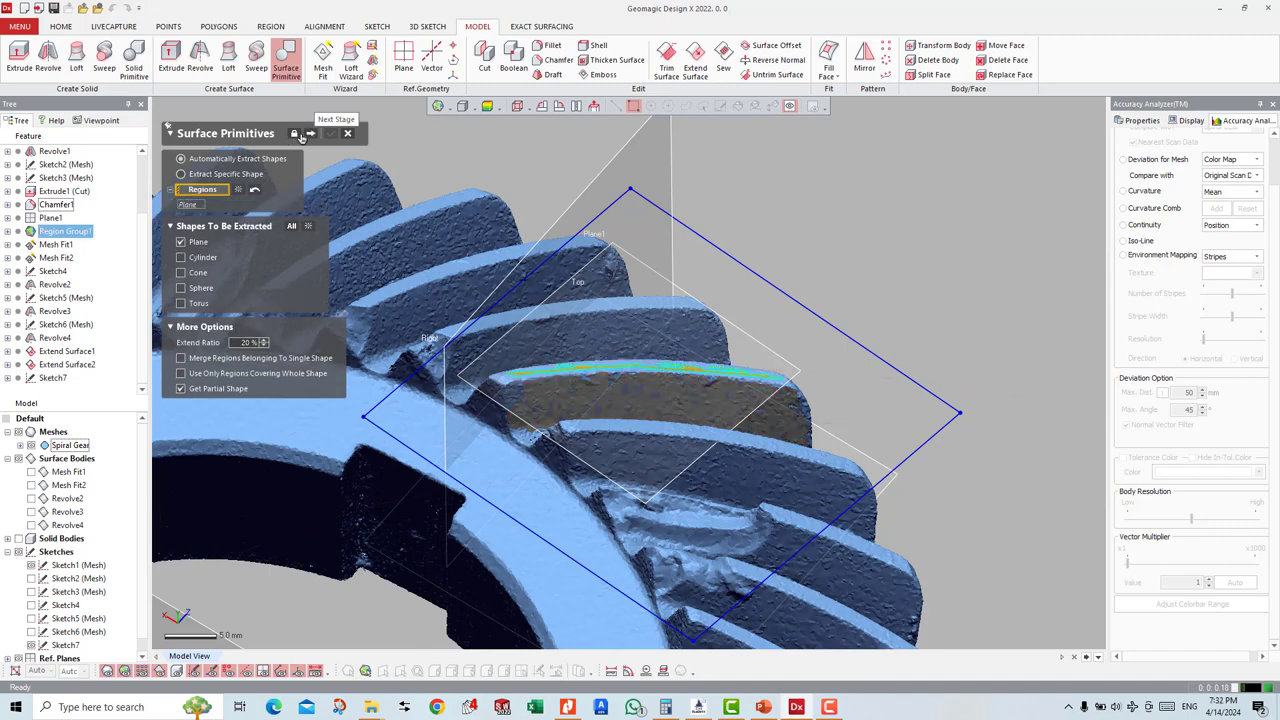
click(311, 135)
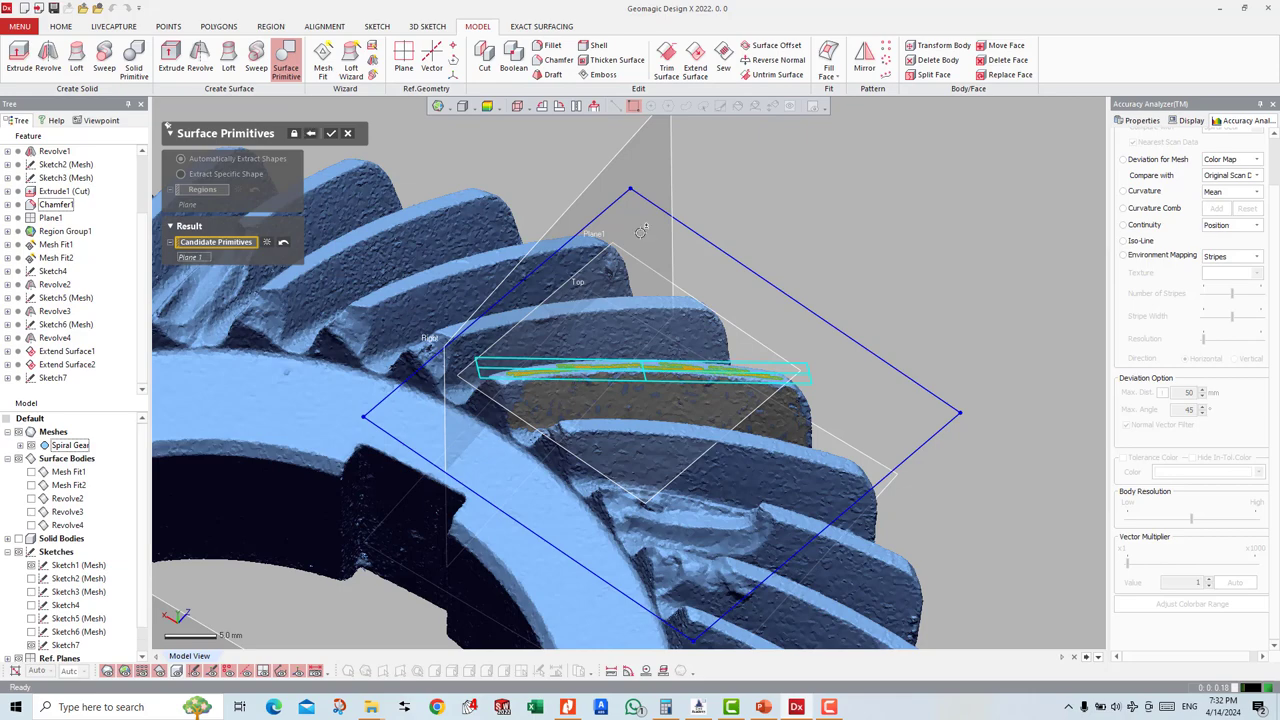
right_drag(492, 341, 463, 367)
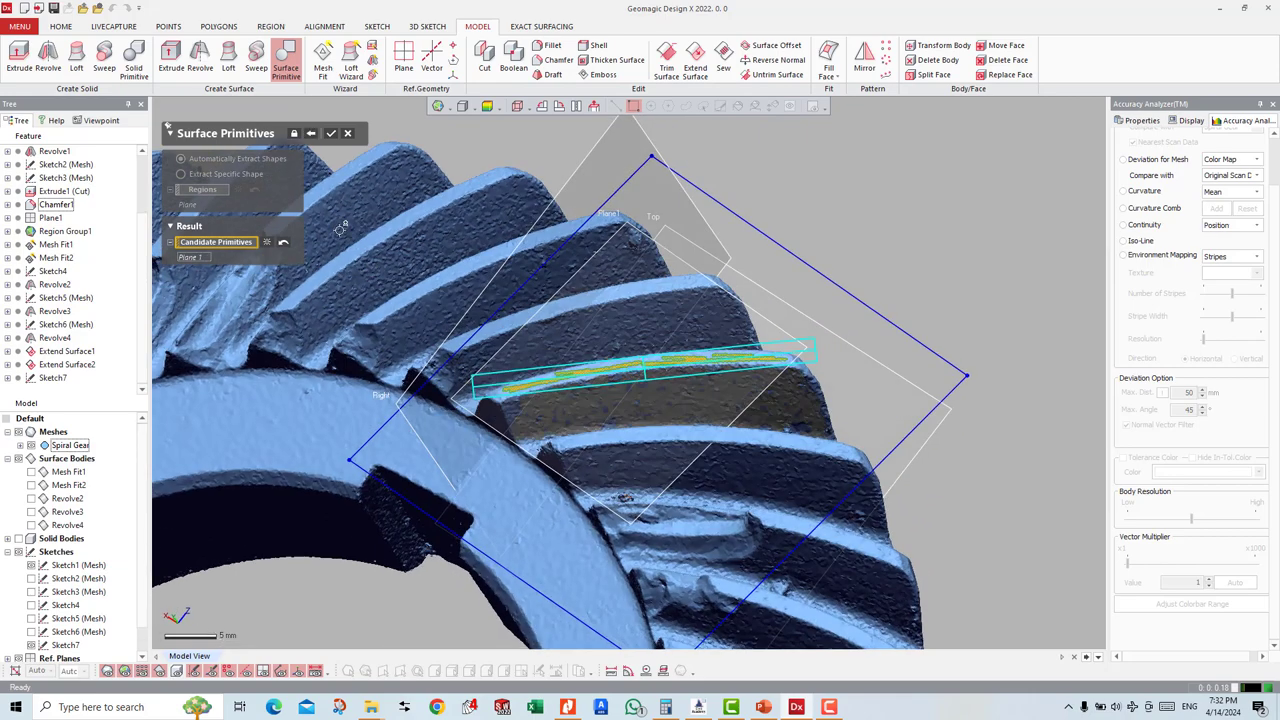
click(311, 134)
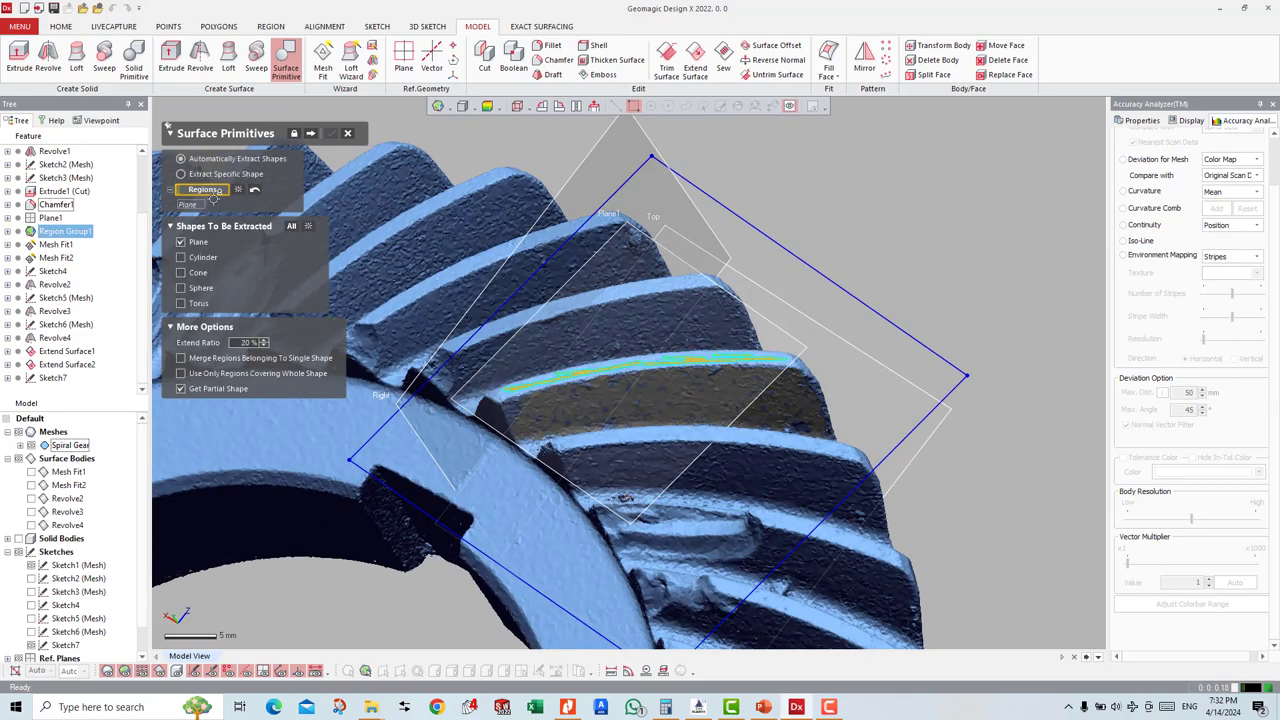
click(205, 176)
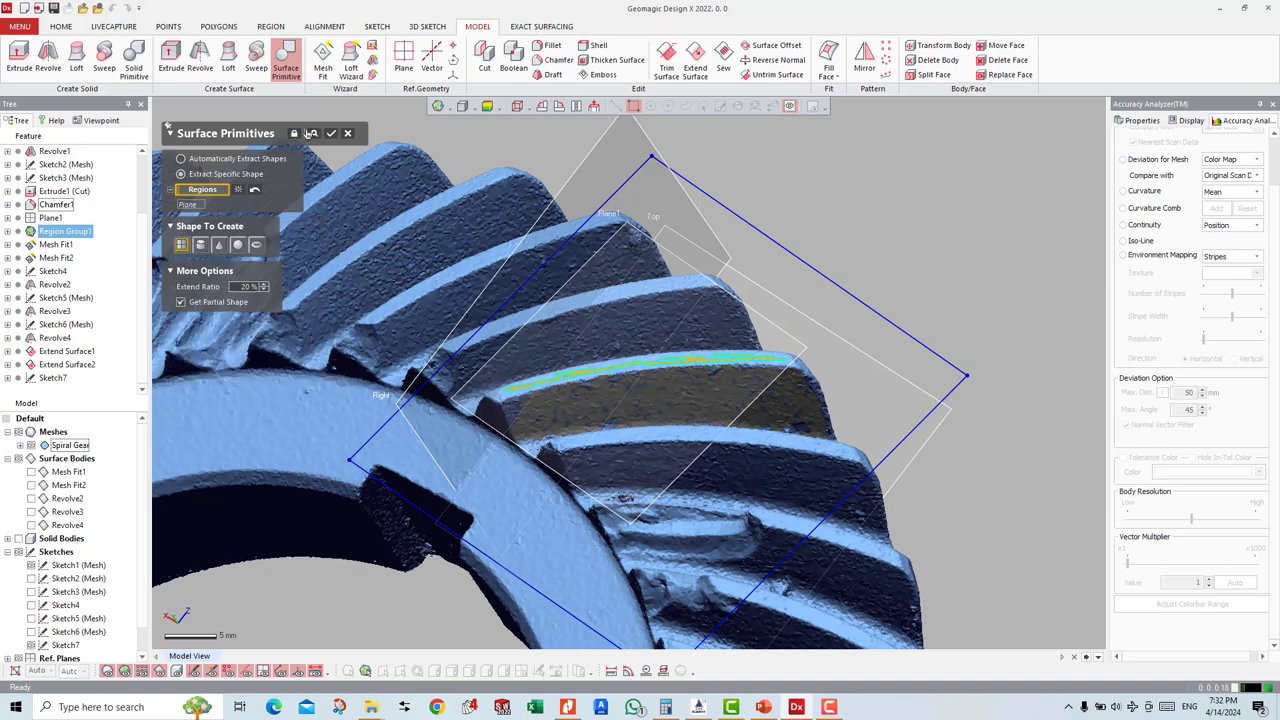
click(213, 160)
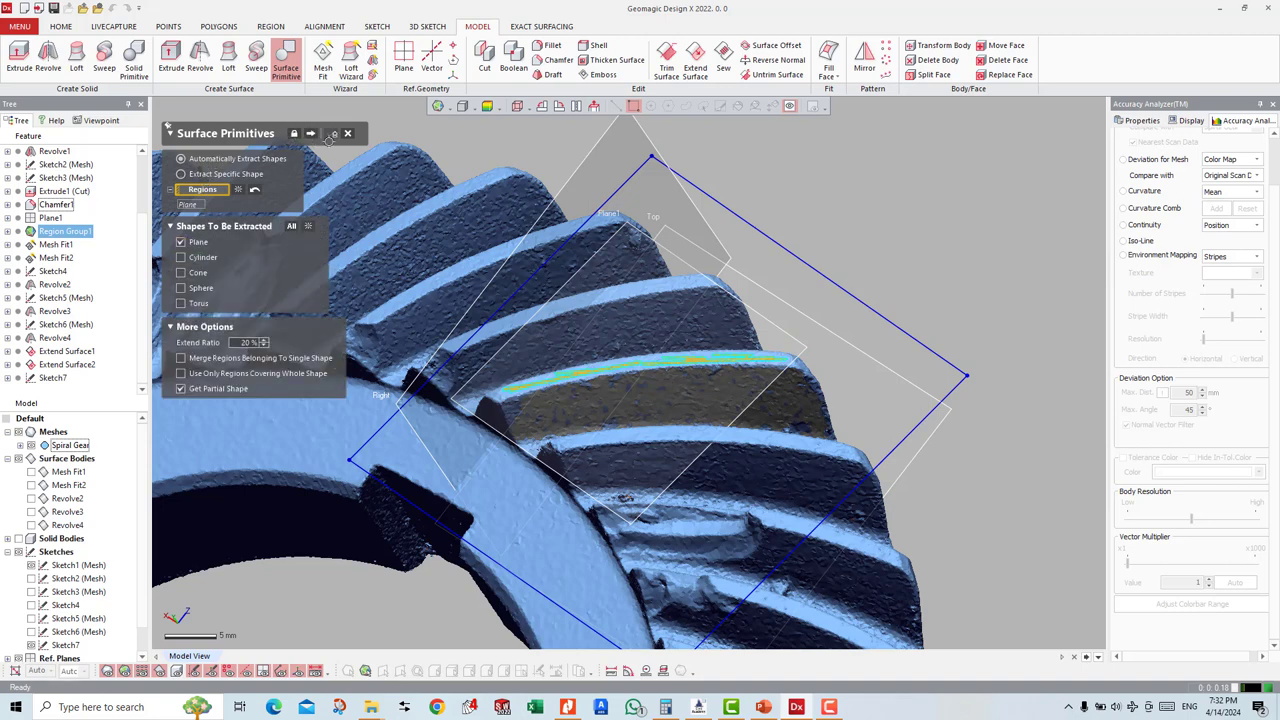
click(314, 134)
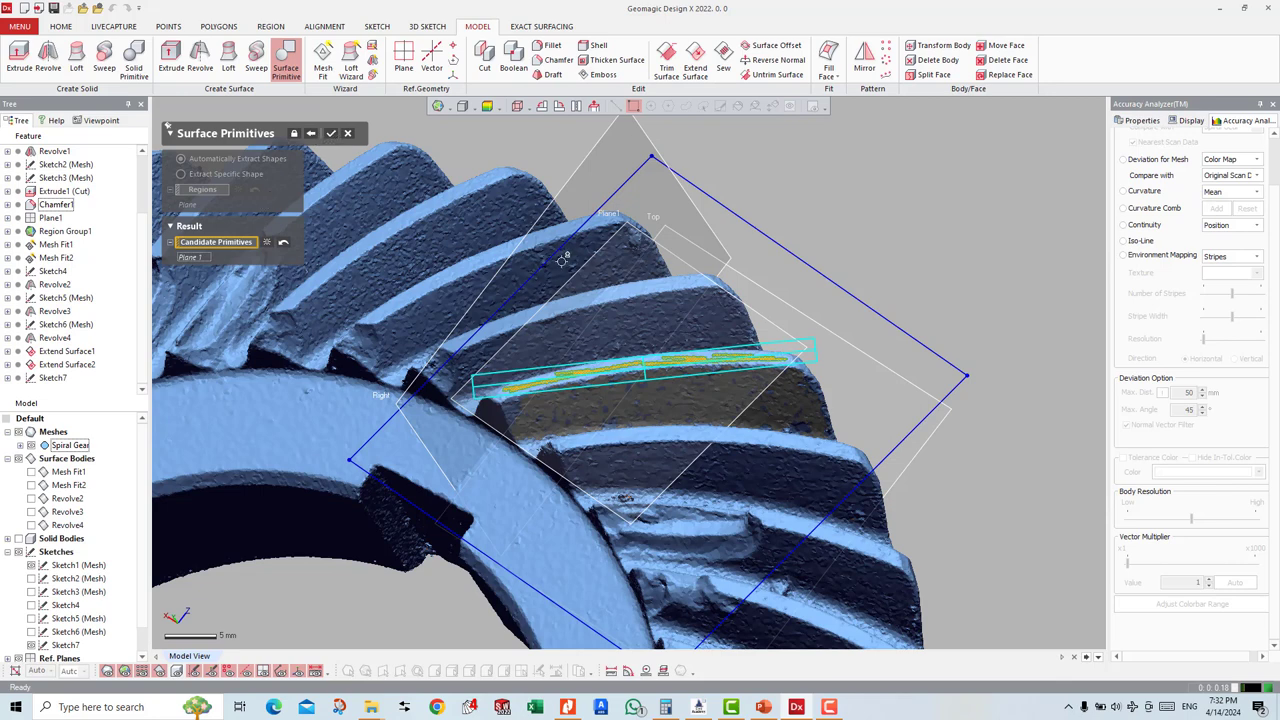
click(331, 133)
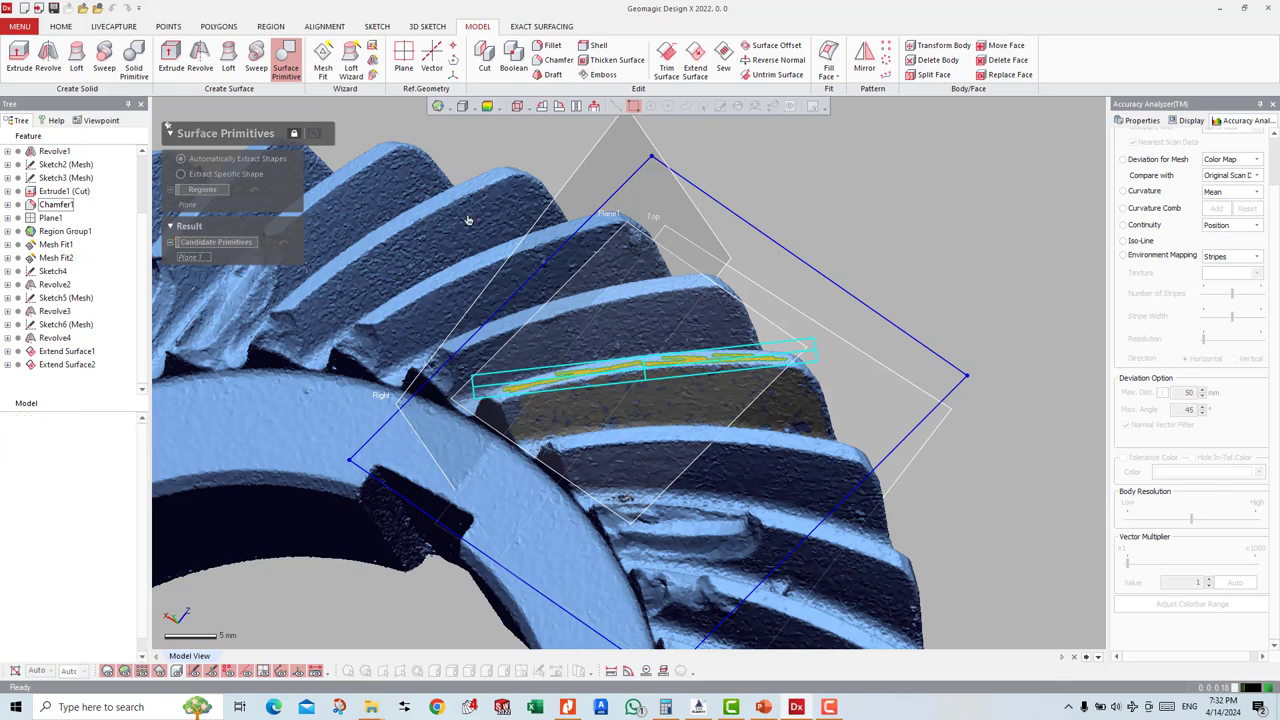
scroll(802, 276, up, 3)
Step: Extend Surface Plane1 by 5 mm, Linear, producing Extend Surface3
mouse_move(700, 260)
right_down()
mouse_move(802, 276)
mouse_move(820, 335)
right_up()
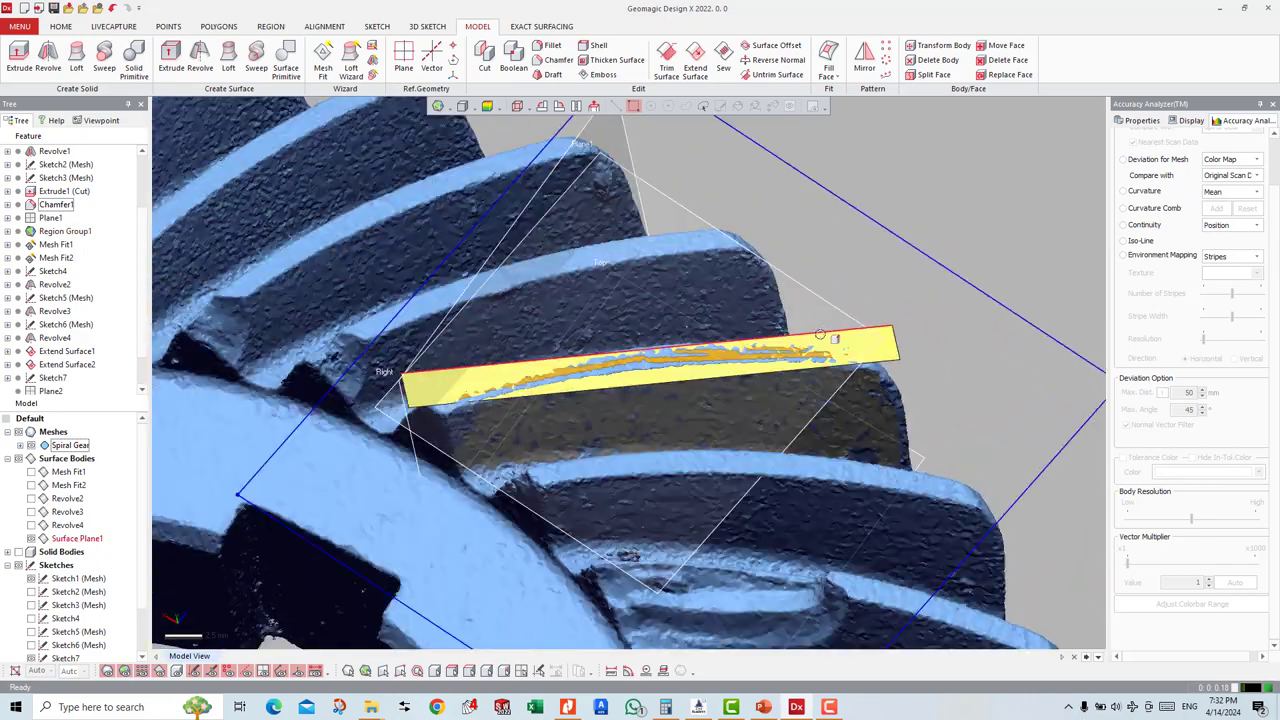
click(857, 342)
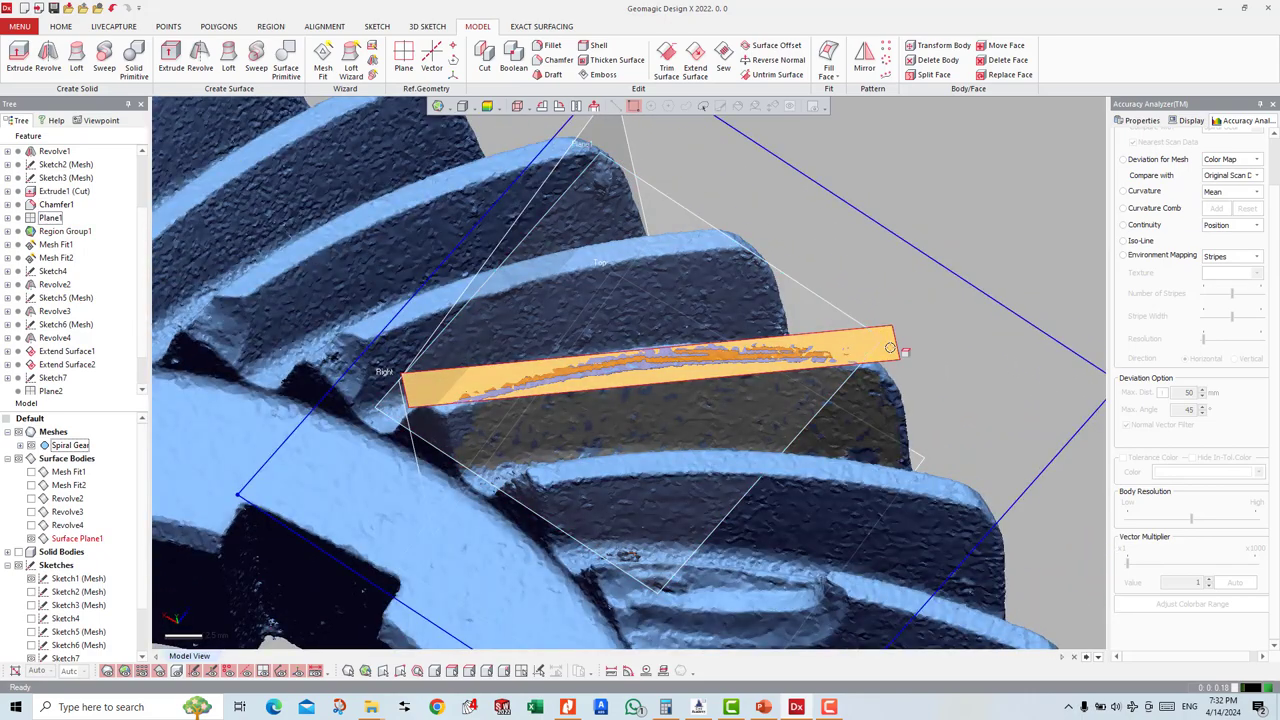
click(886, 348)
click(66, 380)
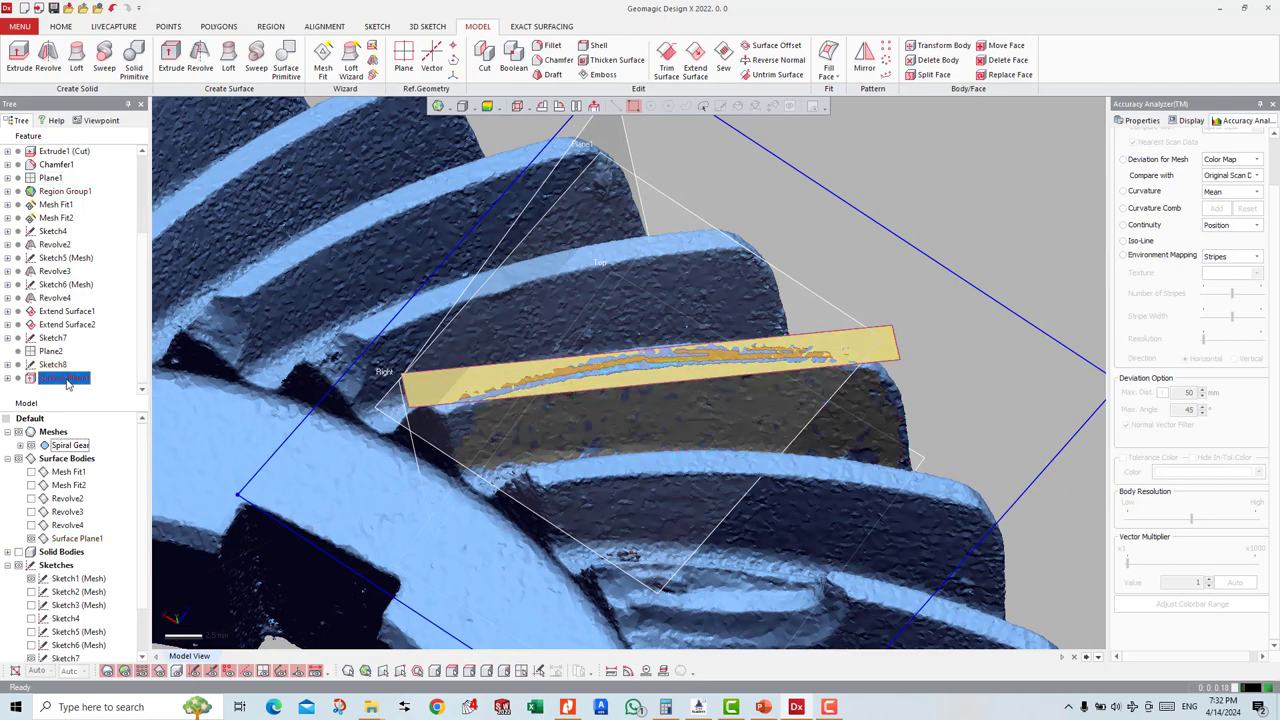
right_drag(600, 450, 700, 300)
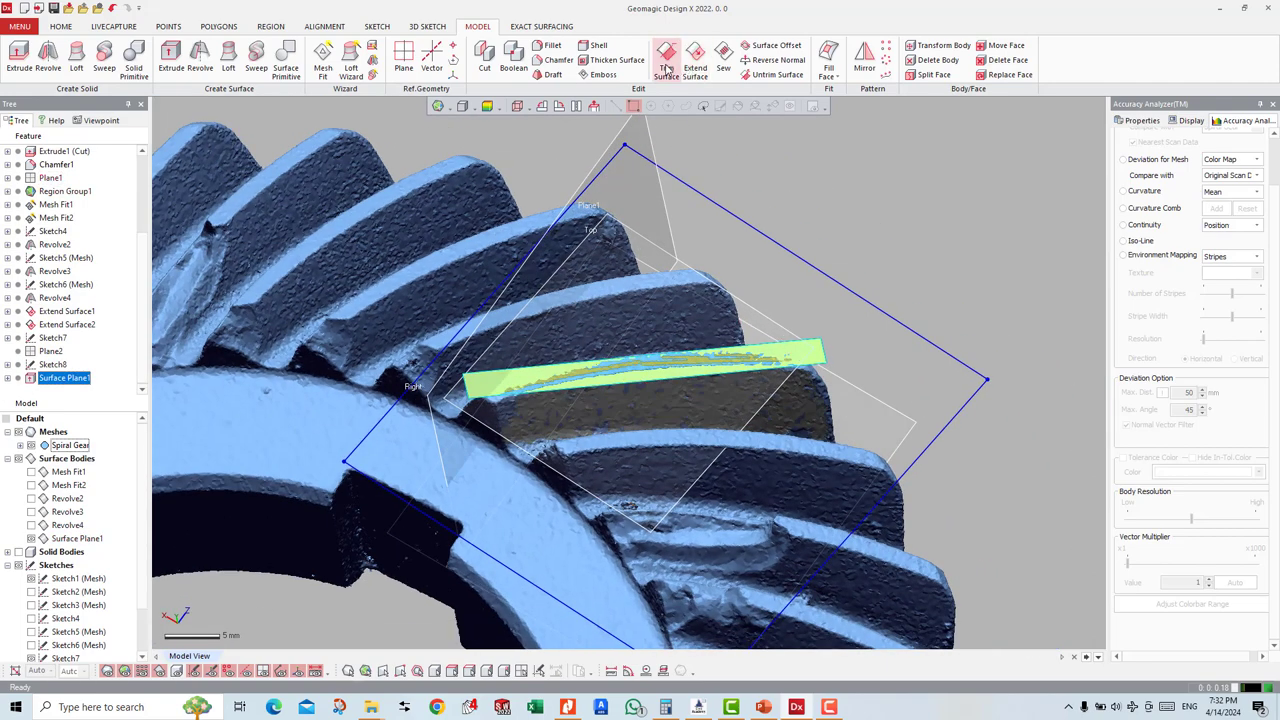
click(695, 60)
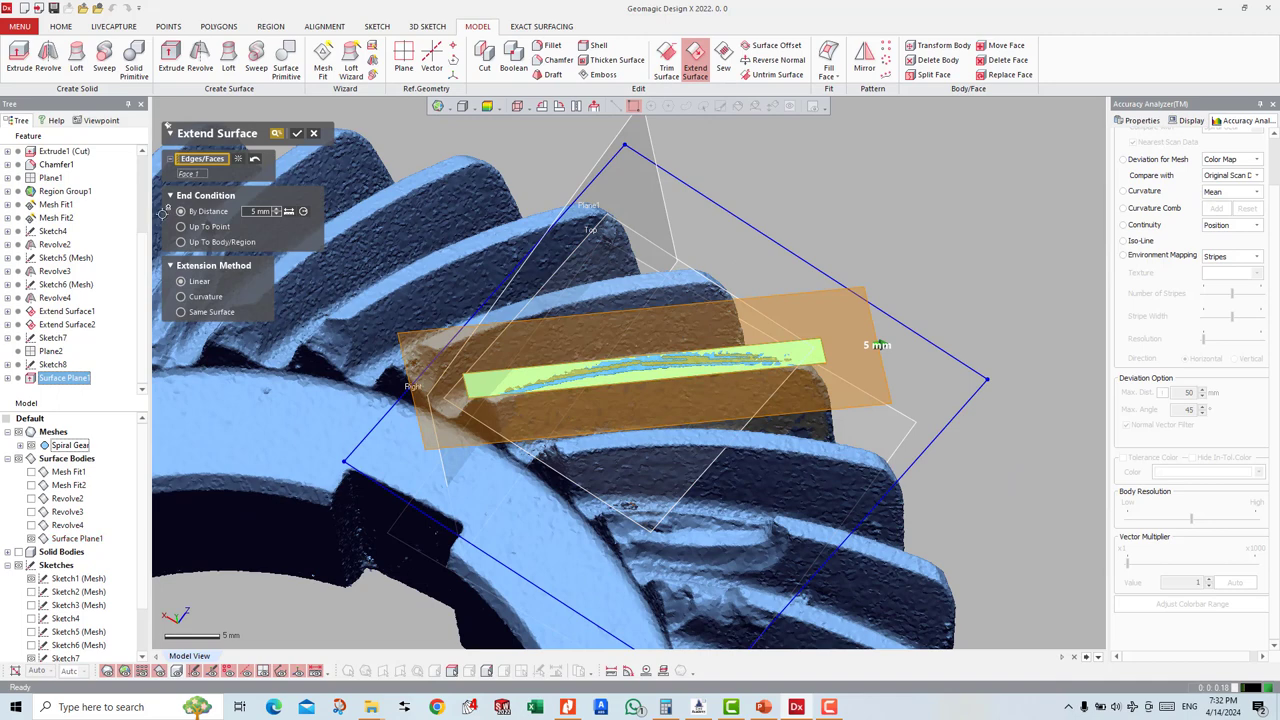
key(Return)
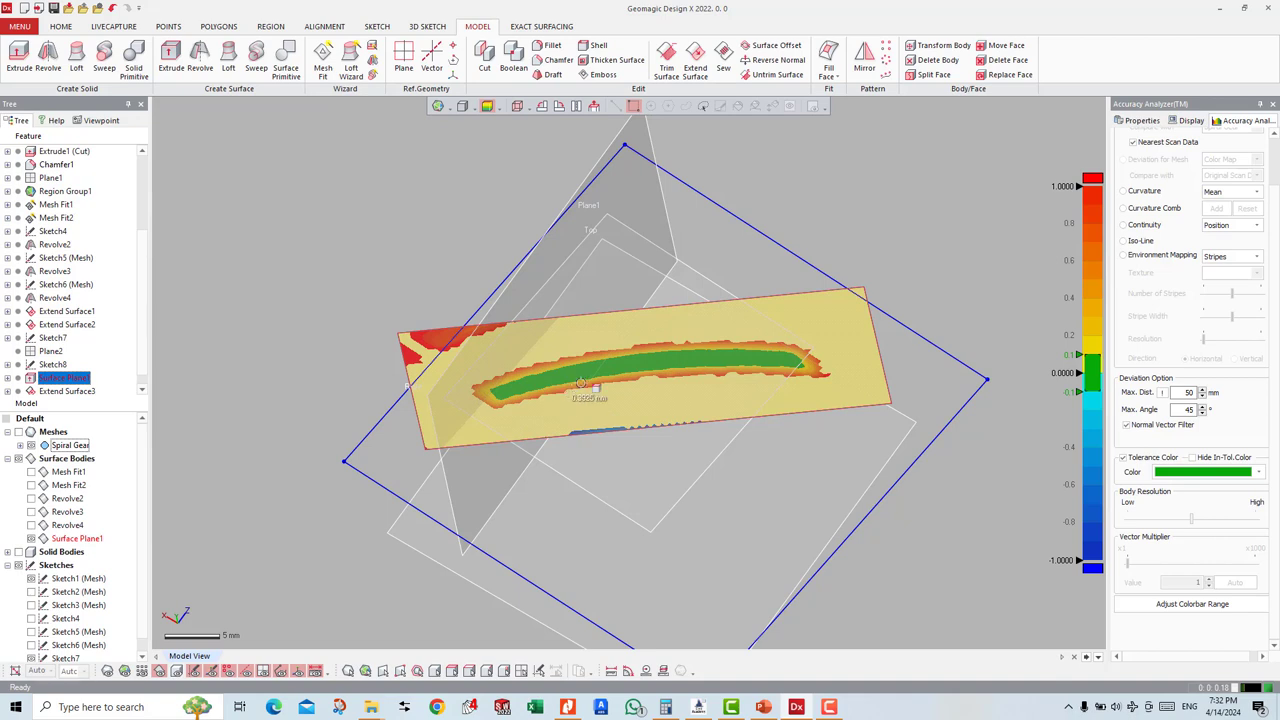
click(568, 390)
scroll(52, 370, down, 1)
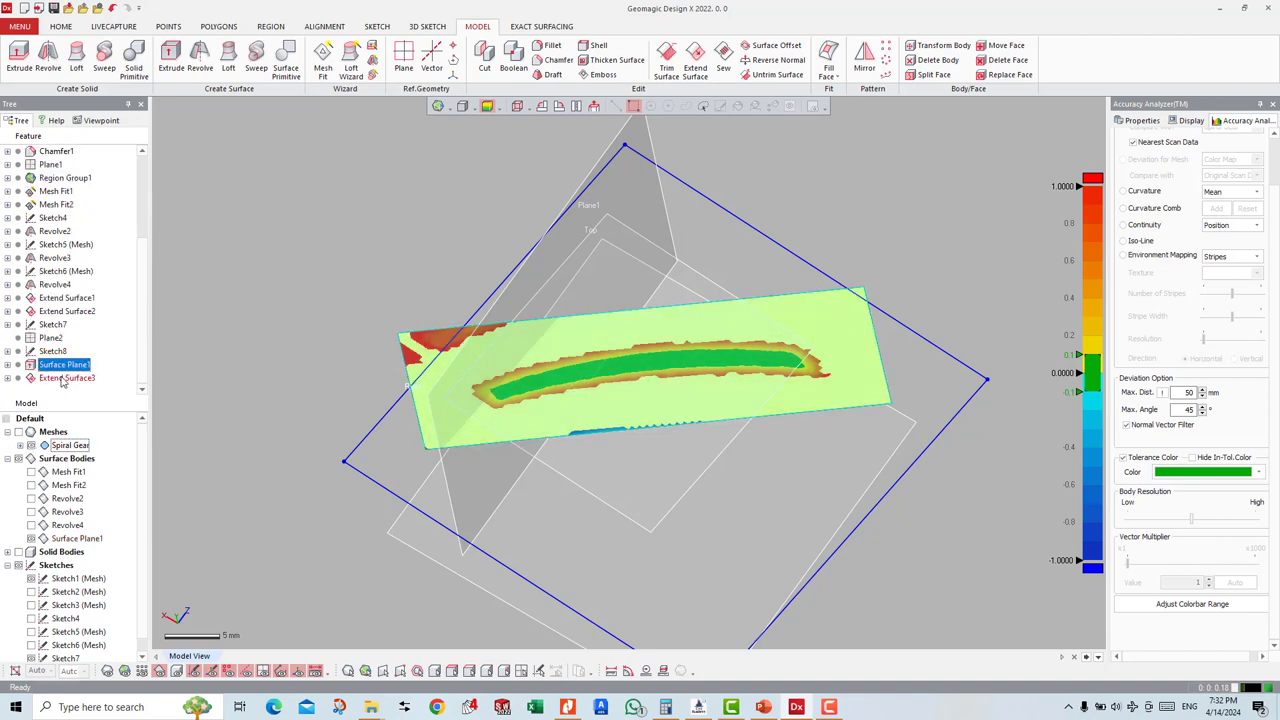
click(62, 380)
click(487, 106)
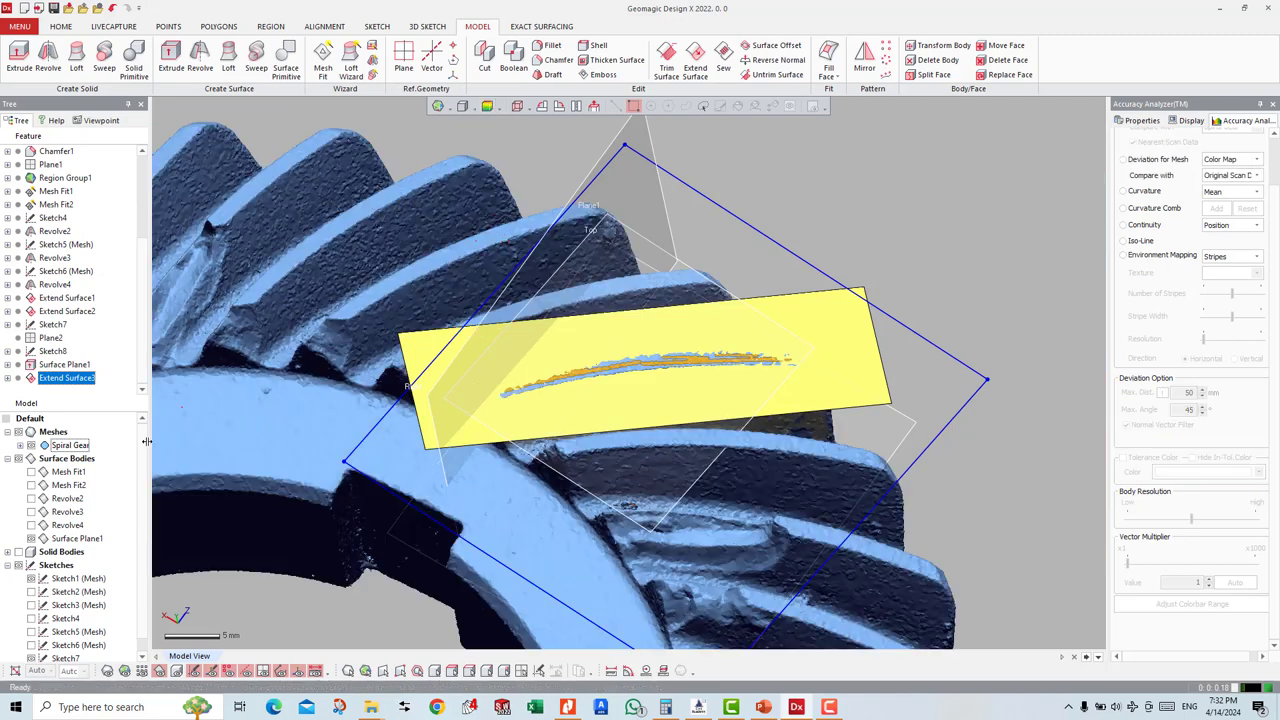
Step: Turn on the four Mesh Fit and Revolve surface bodies and hide the gear scan mesh
click(31, 485)
click(31, 498)
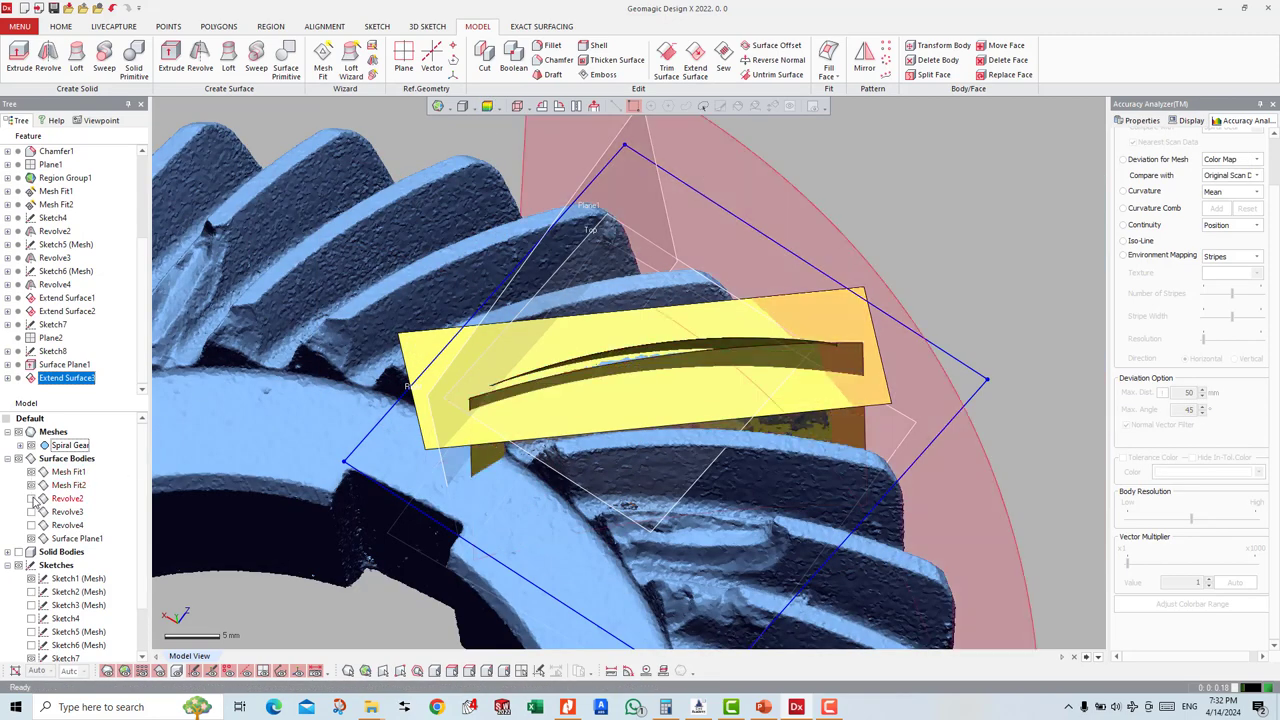
click(31, 511)
click(31, 525)
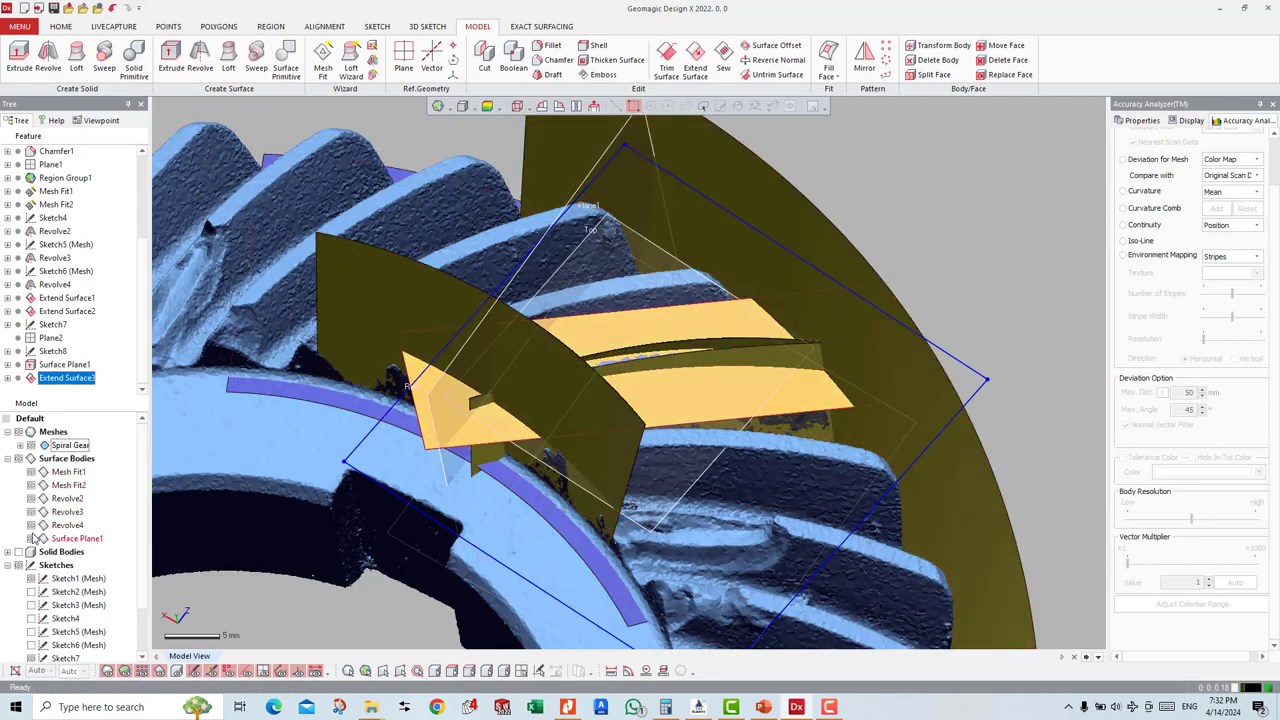
click(18, 431)
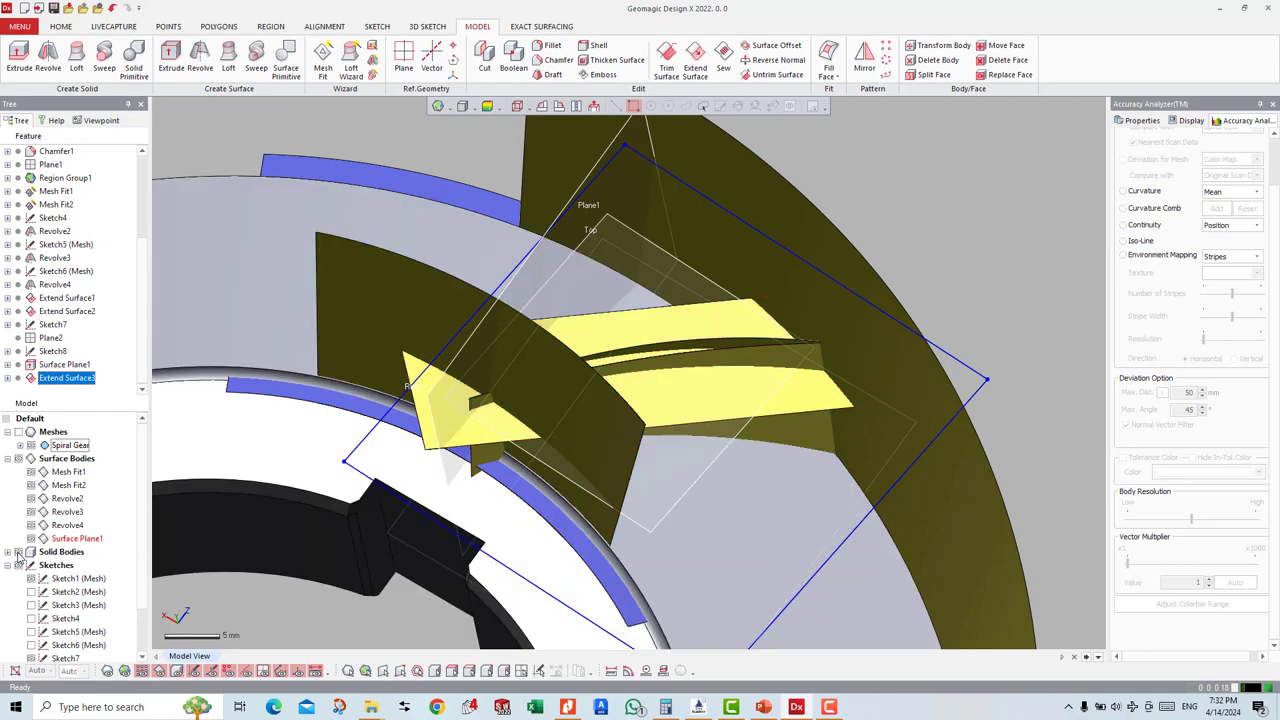
scroll(537, 342, down, 3)
mouse_move(480, 330)
right_down()
mouse_move(537, 342)
mouse_move(584, 490)
mouse_move(438, 506)
right_up()
scroll(537, 342, up, 3)
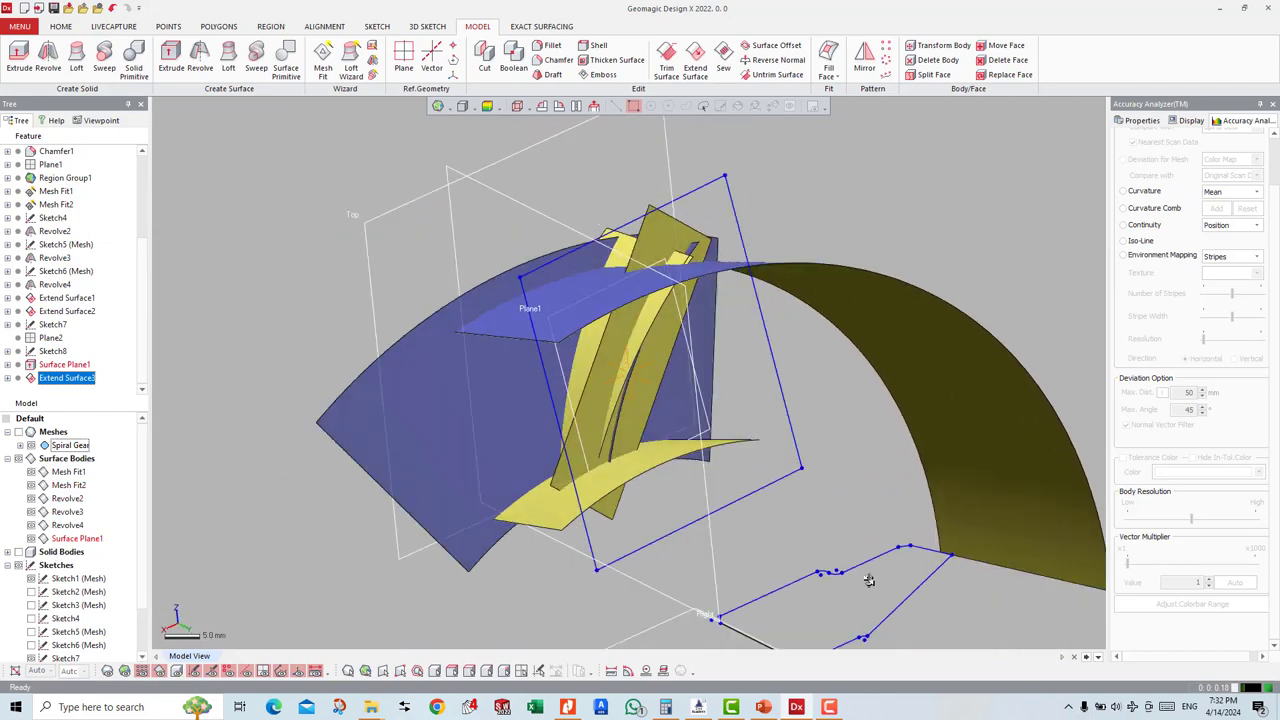
scroll(523, 446, up, 2)
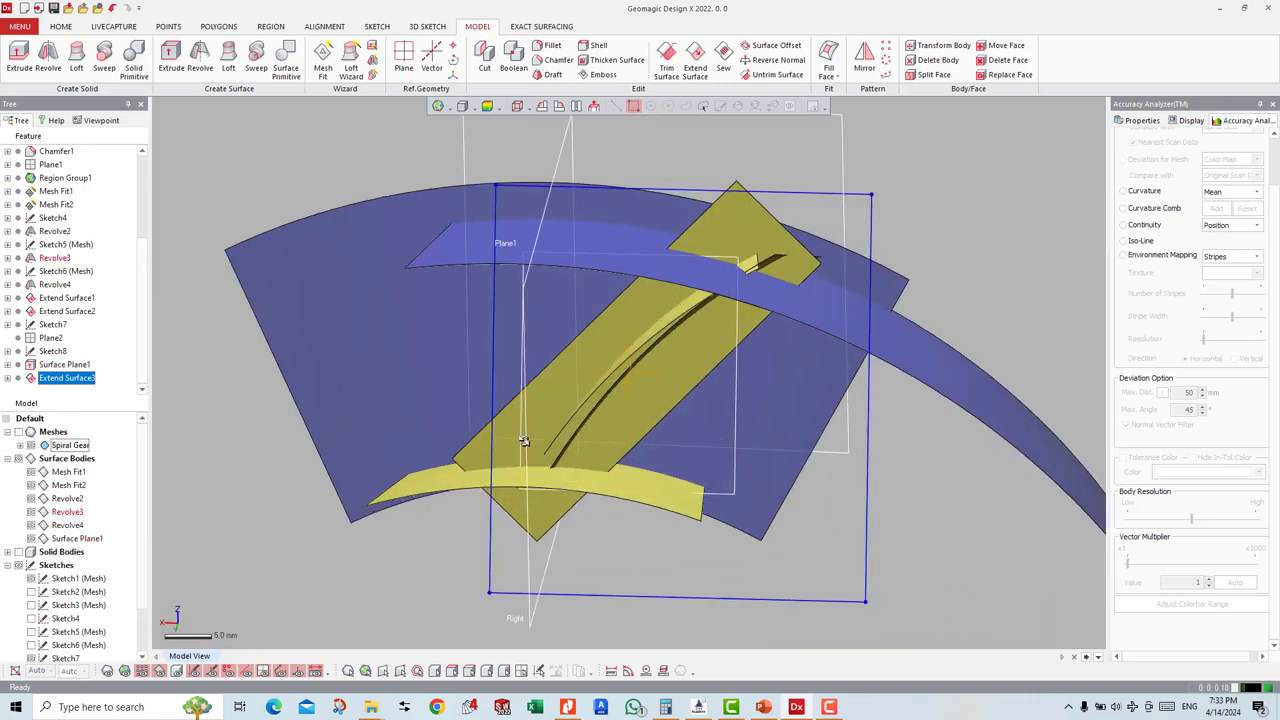
scroll(543, 451, up, 2)
scroll(510, 402, up, 1)
right_drag(510, 402, 560, 420)
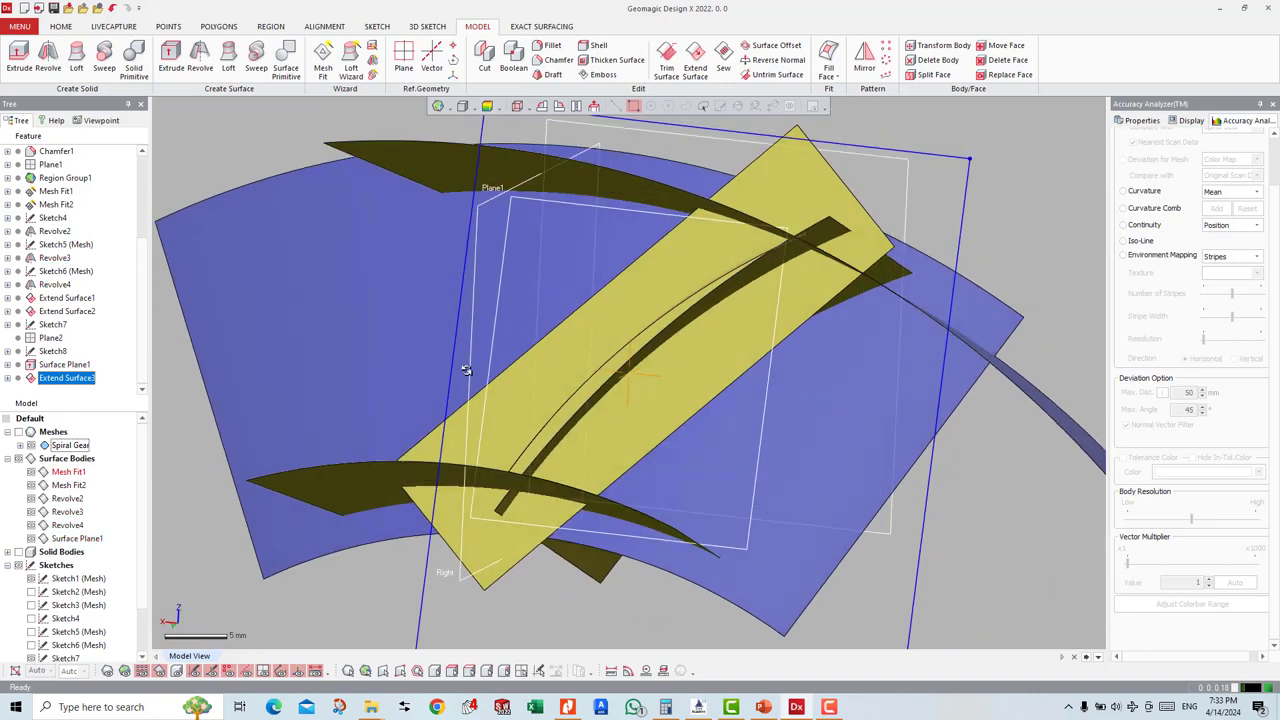
Step: Extend the plane edge by 2 mm as a new surface extension
click(695, 60)
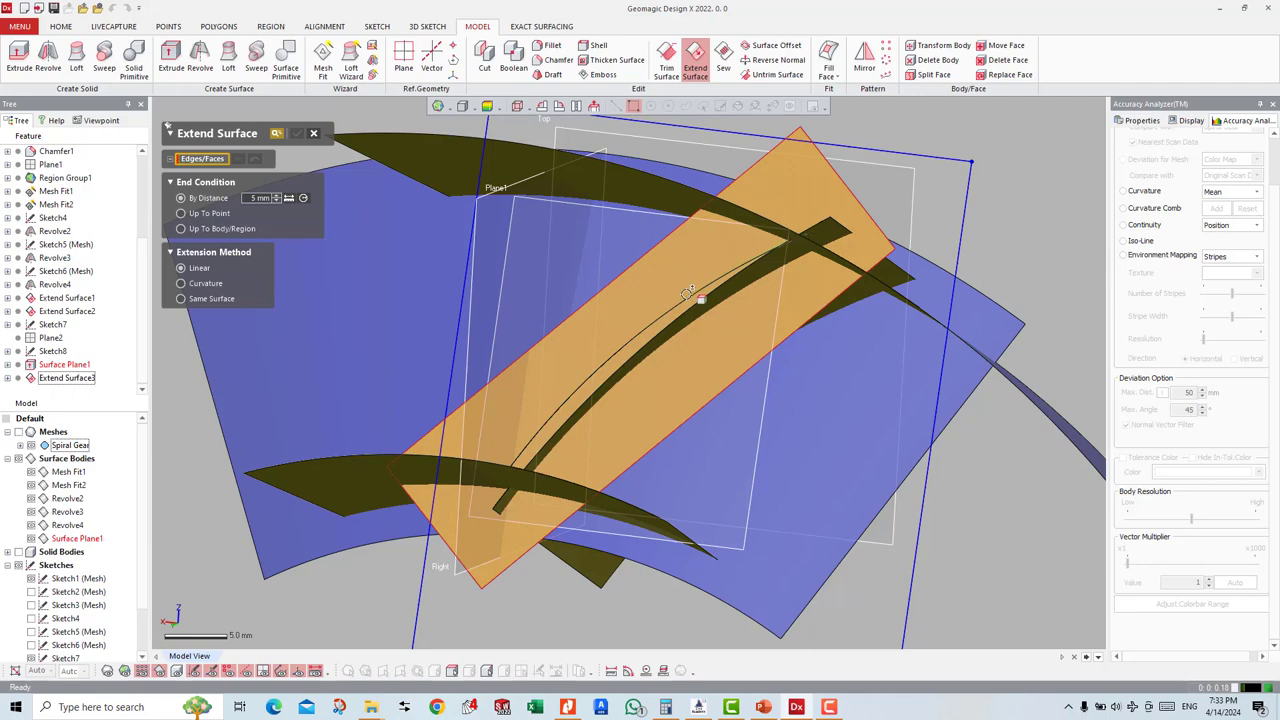
click(688, 292)
right_drag(560, 377, 586, 286)
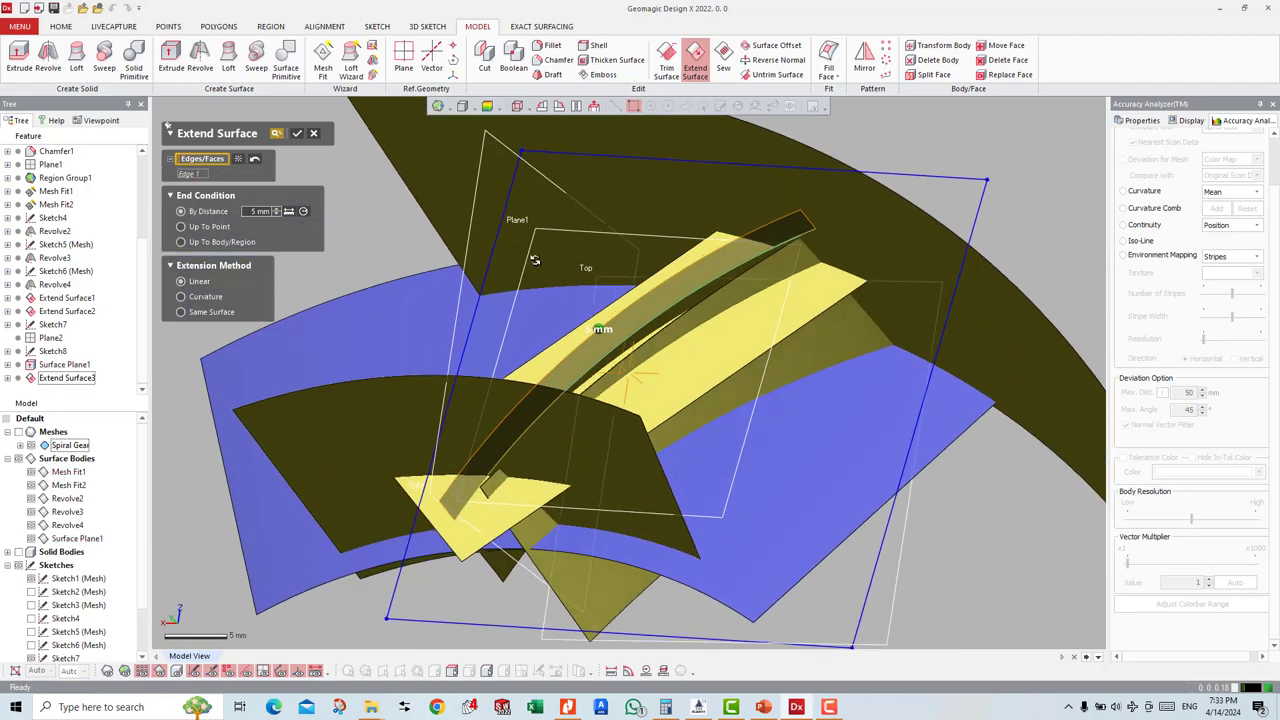
mouse_move(580, 343)
right_down()
mouse_move(716, 322)
mouse_move(657, 314)
right_up()
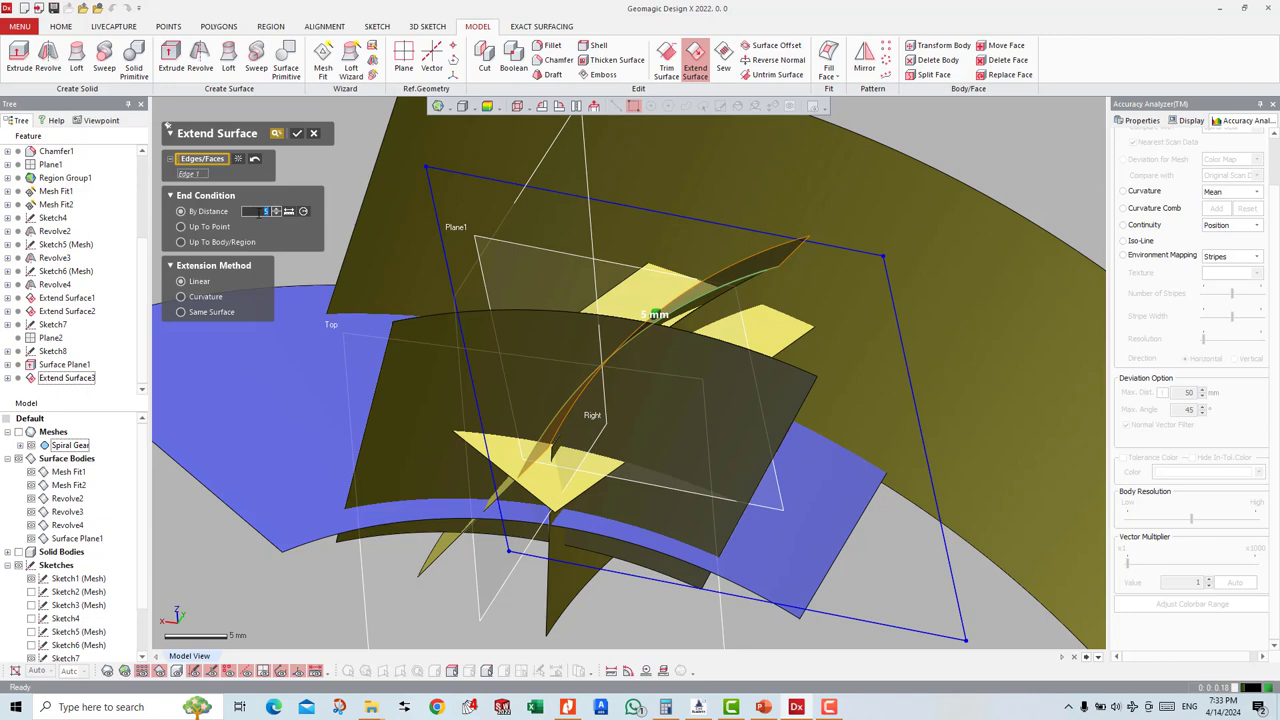
text(2)
key(Return)
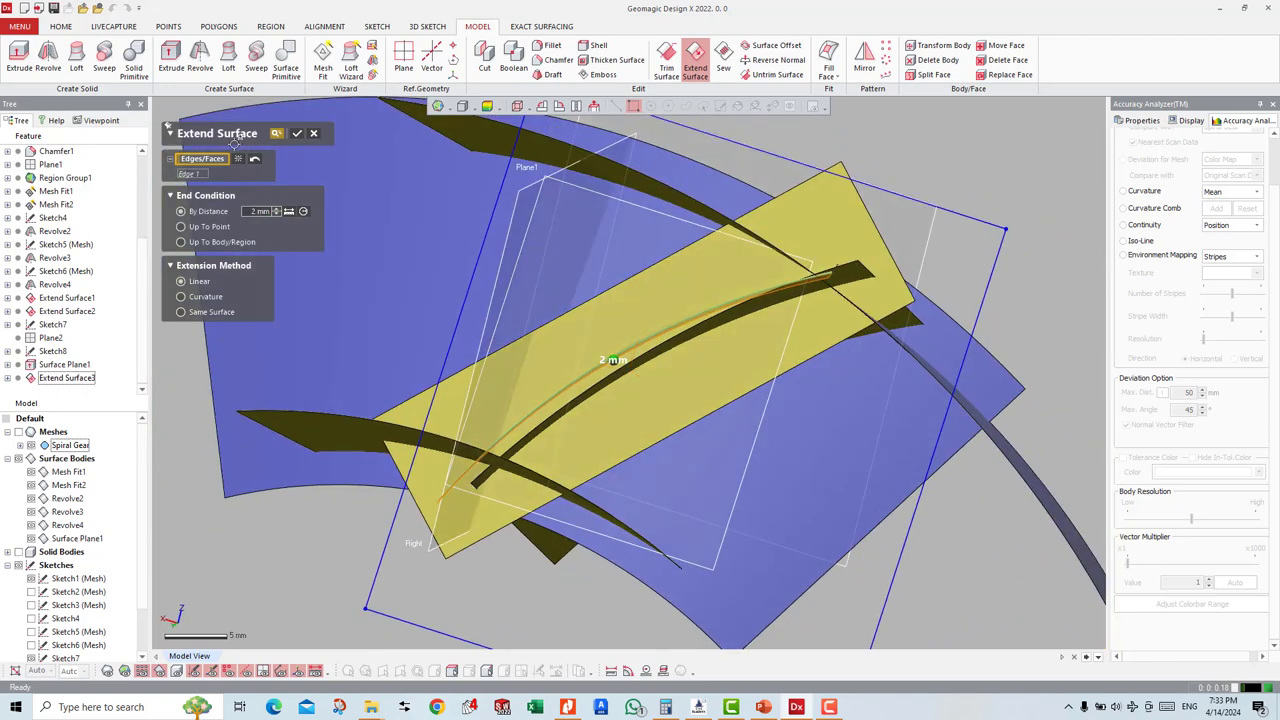
click(297, 133)
mouse_move(908, 208)
right_down()
mouse_move(851, 217)
mouse_move(757, 371)
mouse_move(300, 222)
right_up()
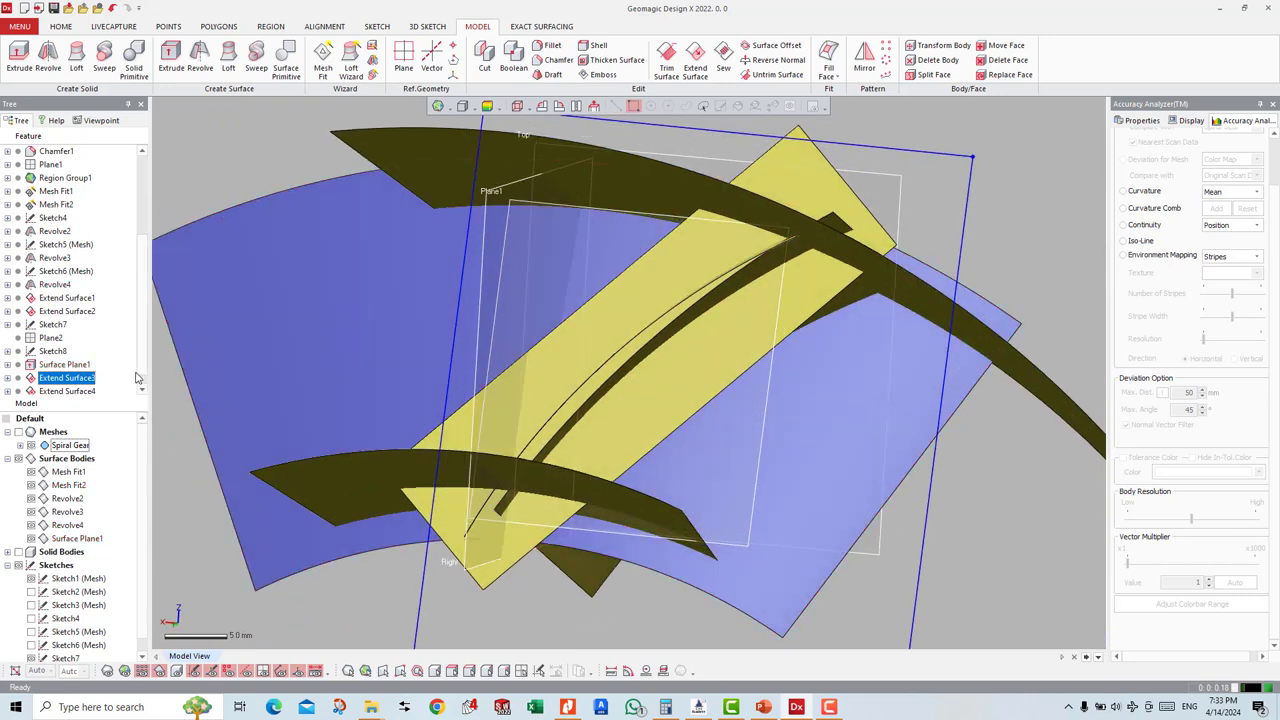
Step: Revise Extend Surface4 to a 1 mm edge extension
click(75, 390)
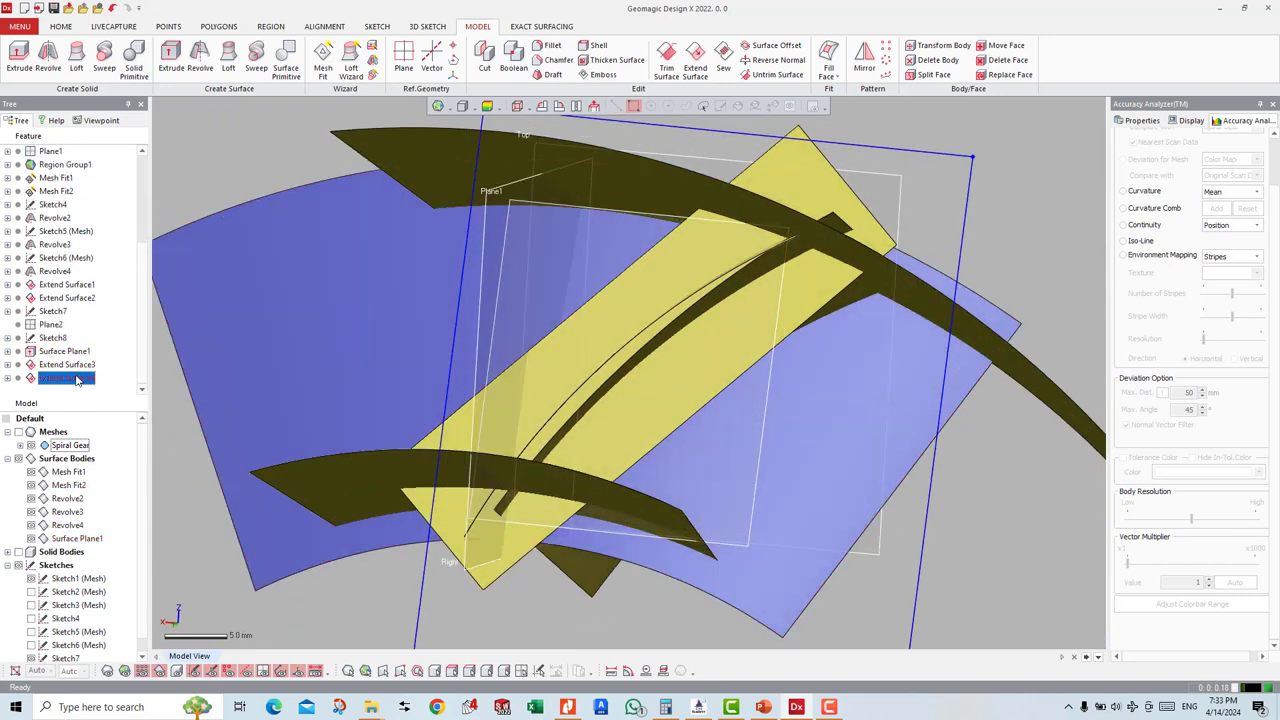
right_click(76, 380)
click(100, 388)
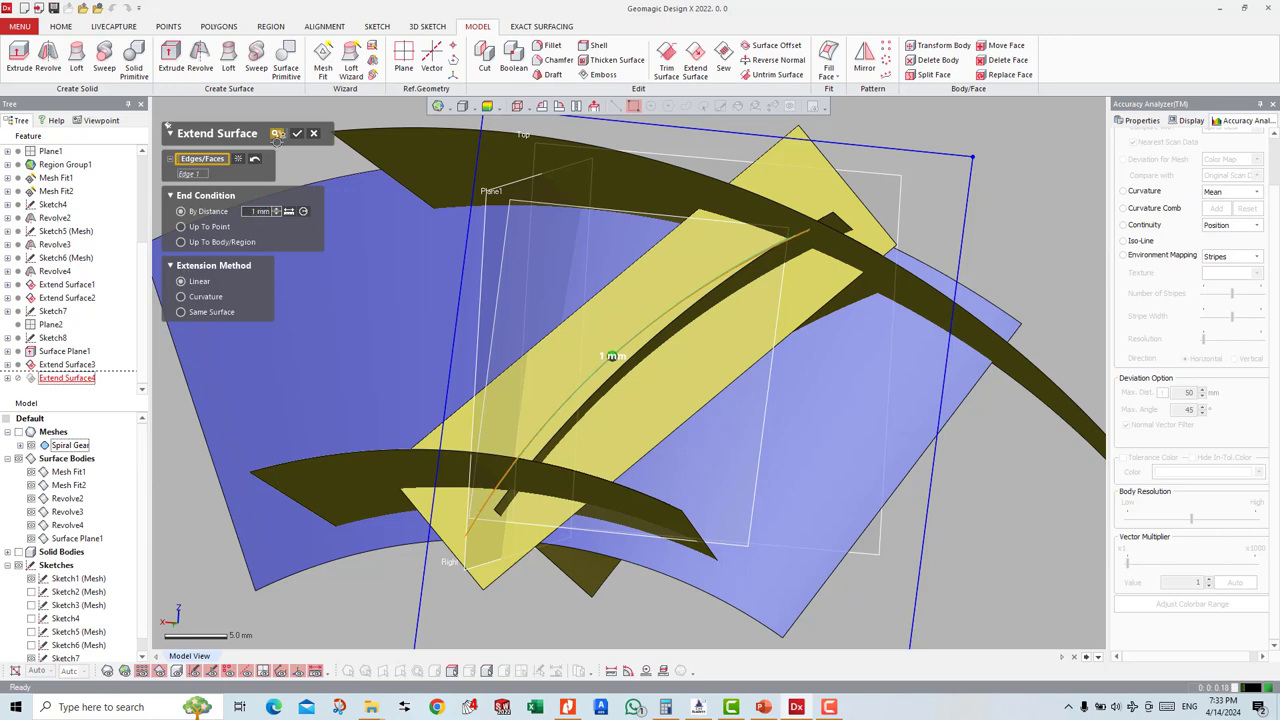
click(296, 137)
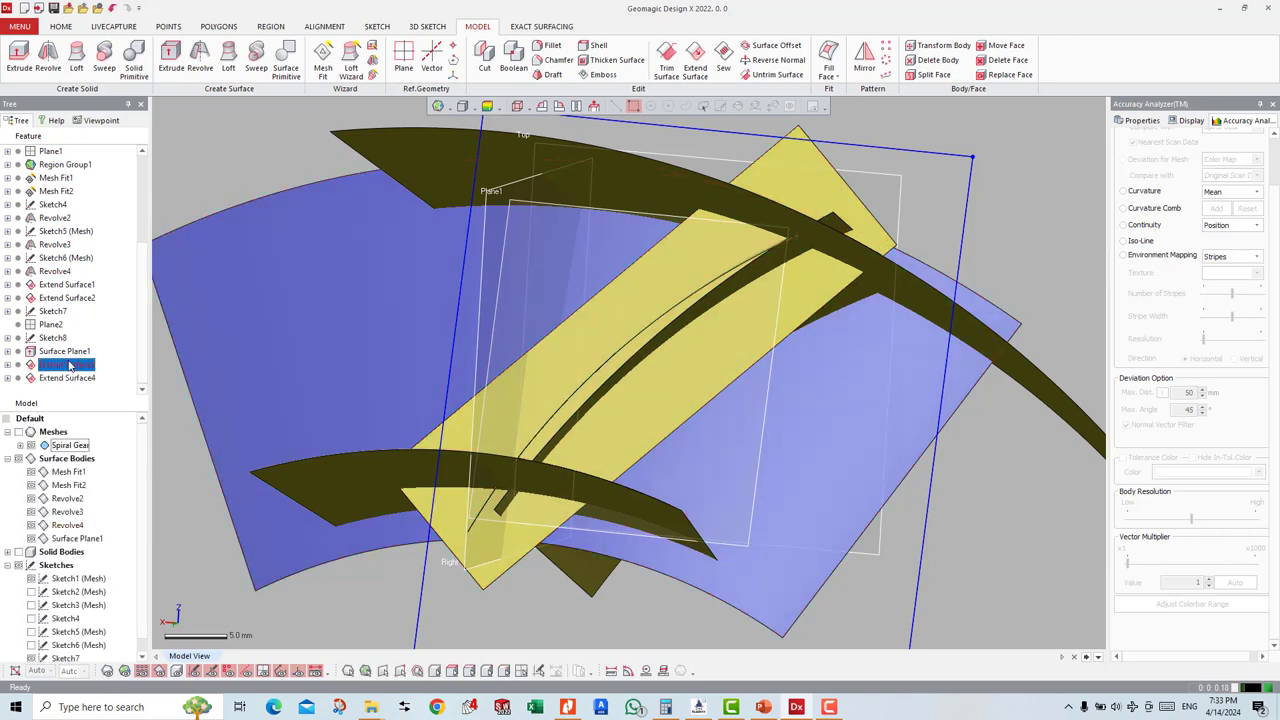
Step: Reopen the 5 mm Extend Surface1 extension for editing
right_drag(920, 170, 800, 250)
click(56, 191)
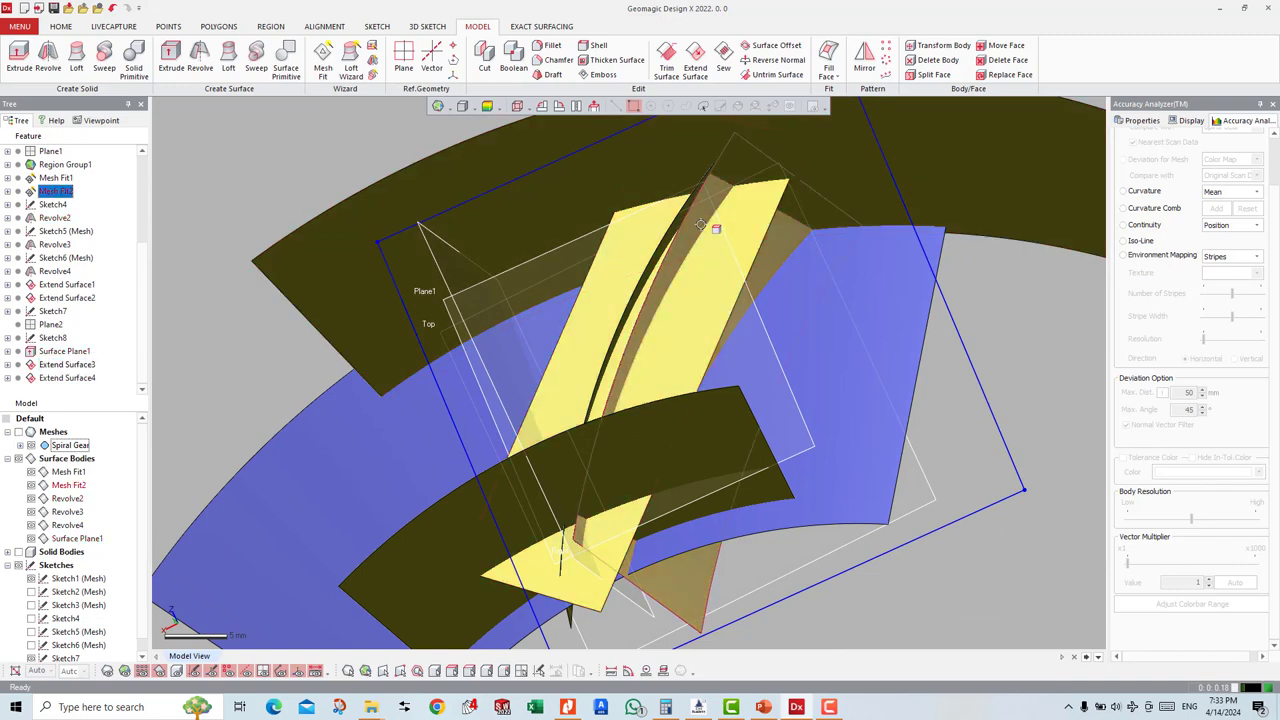
click(73, 285)
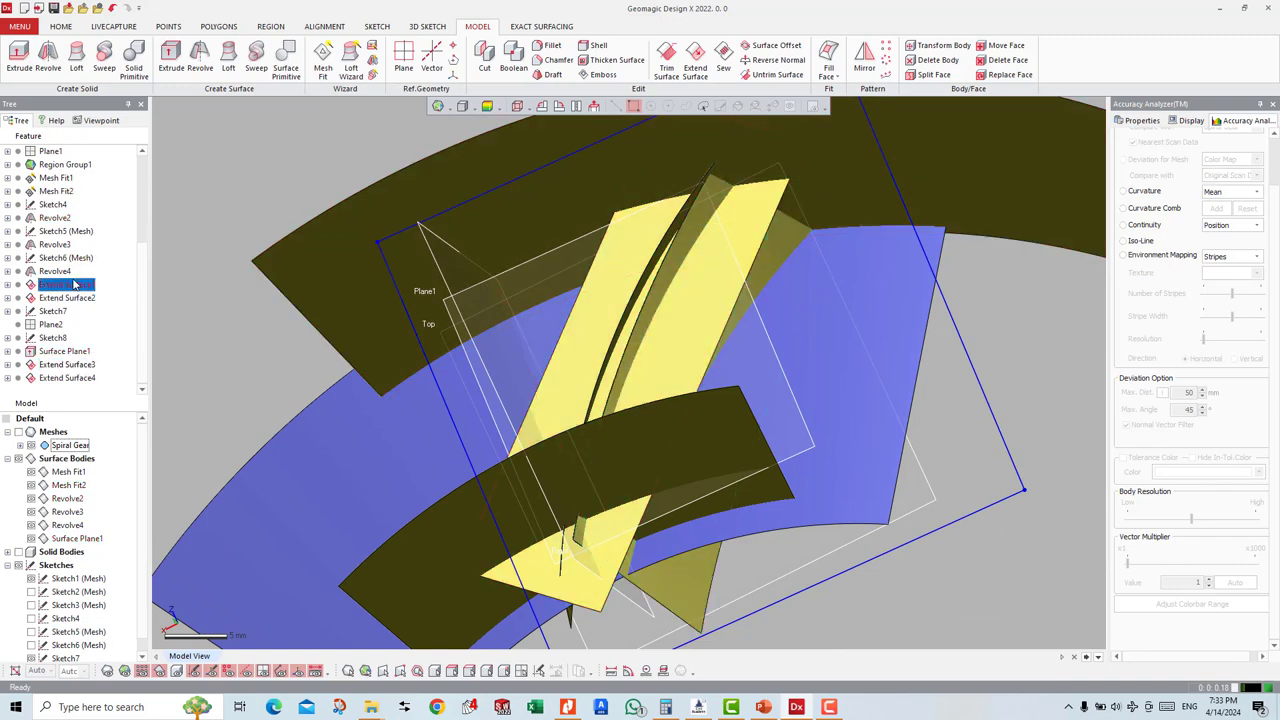
right_click(73, 285)
click(92, 289)
Step: Reapply the Extend Surface1 edit, then reopen and reapply Extend Surface2
mouse_move(640, 300)
right_down()
mouse_move(684, 258)
mouse_move(666, 234)
right_up()
click(299, 134)
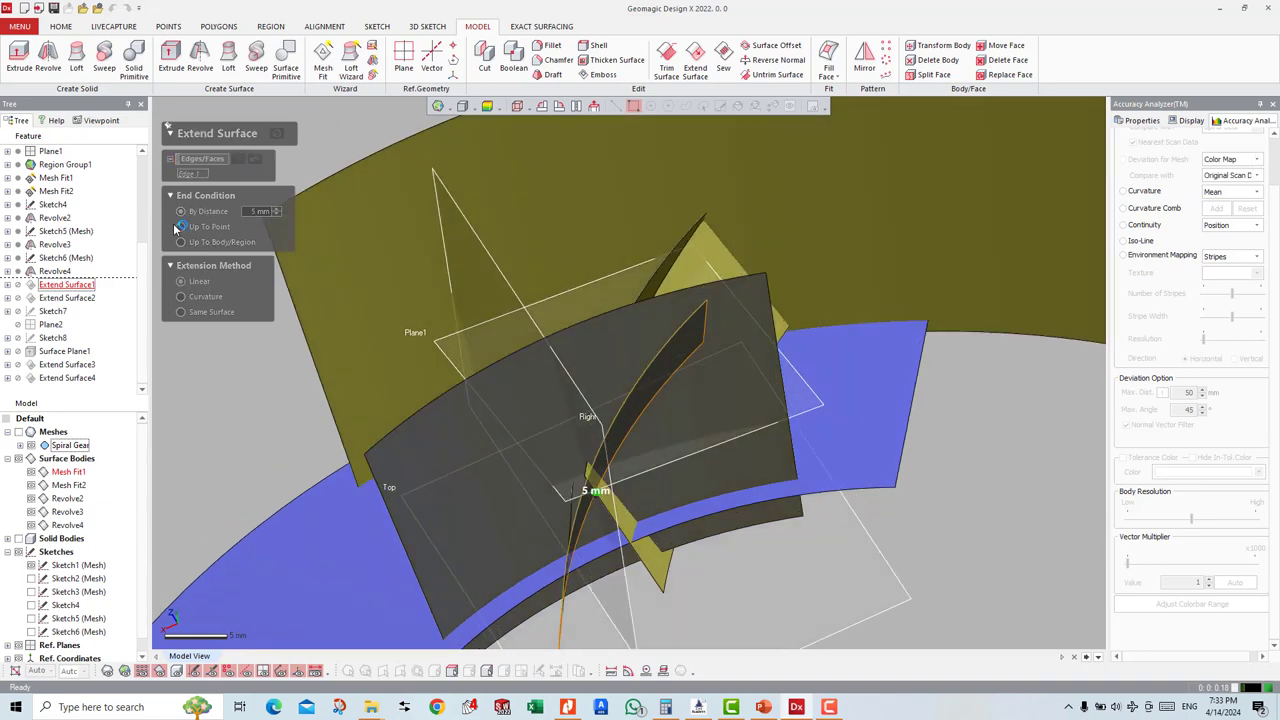
click(70, 298)
right_click(72, 298)
click(103, 304)
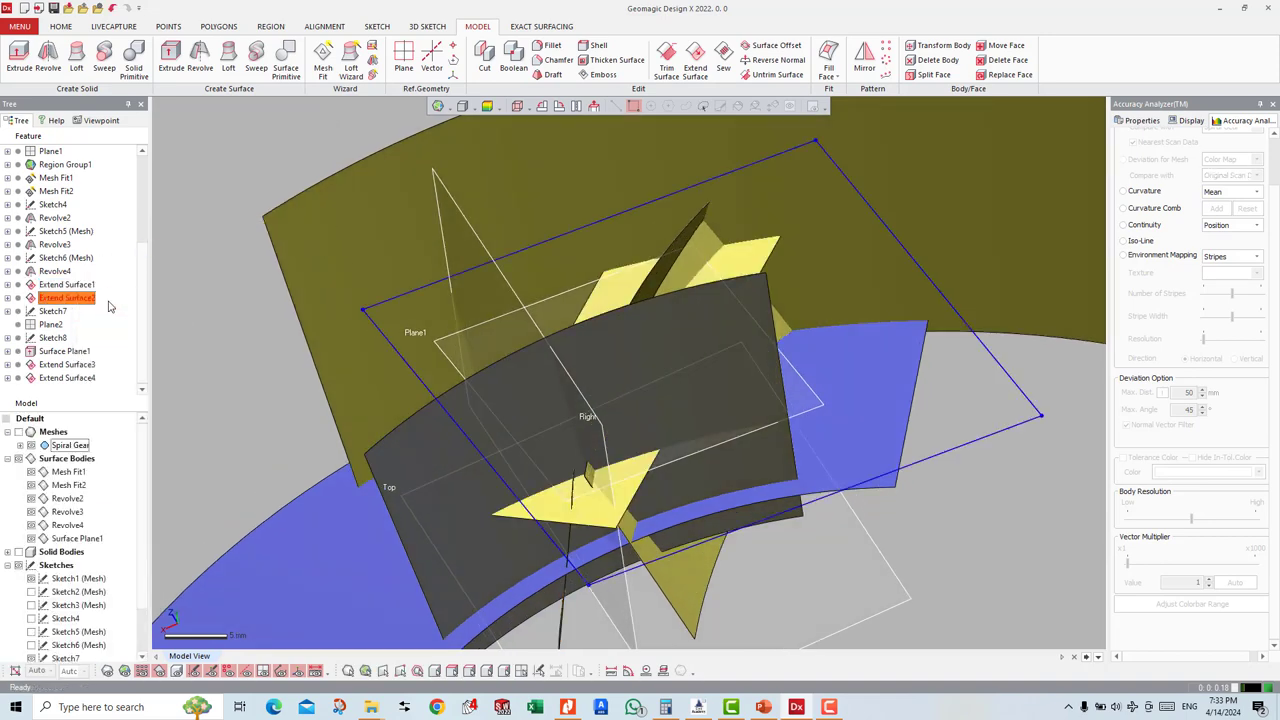
click(298, 134)
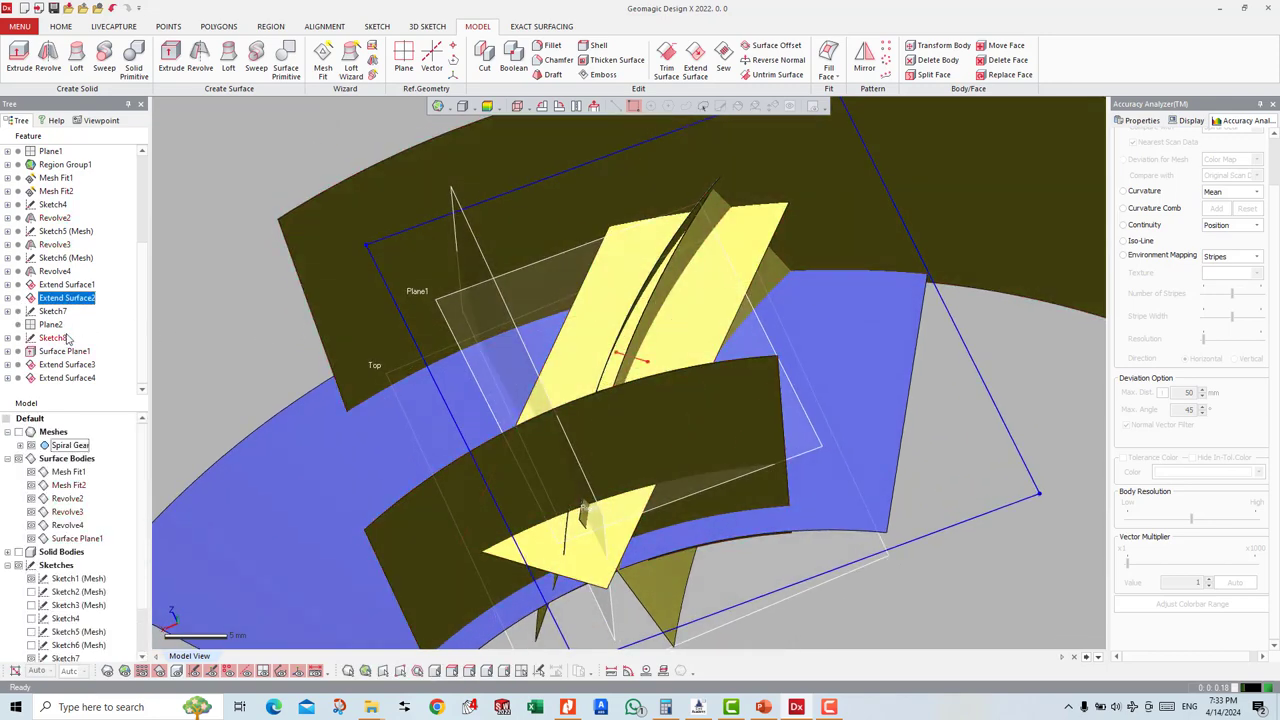
Step: Select Extend Surface3 and orbit around the regenerated surfaces
click(66, 364)
mouse_move(795, 528)
right_down()
mouse_move(757, 421)
mouse_move(397, 514)
mouse_move(703, 266)
right_up()
mouse_move(648, 391)
right_down()
mouse_move(766, 534)
mouse_move(771, 434)
mouse_move(953, 428)
right_up()
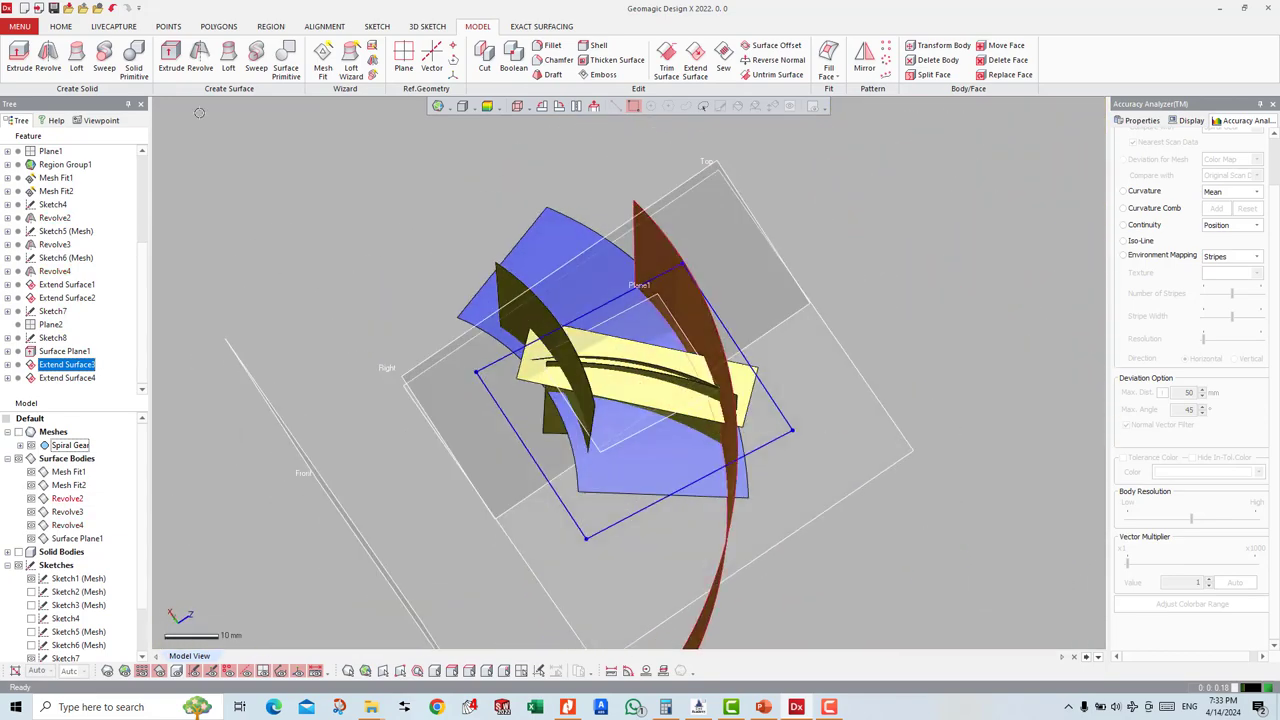
Step: Solidify Mesh Fit1, Mesh Fit2, Revolve2–4 and Surface Plane1 into one body
click(19, 25)
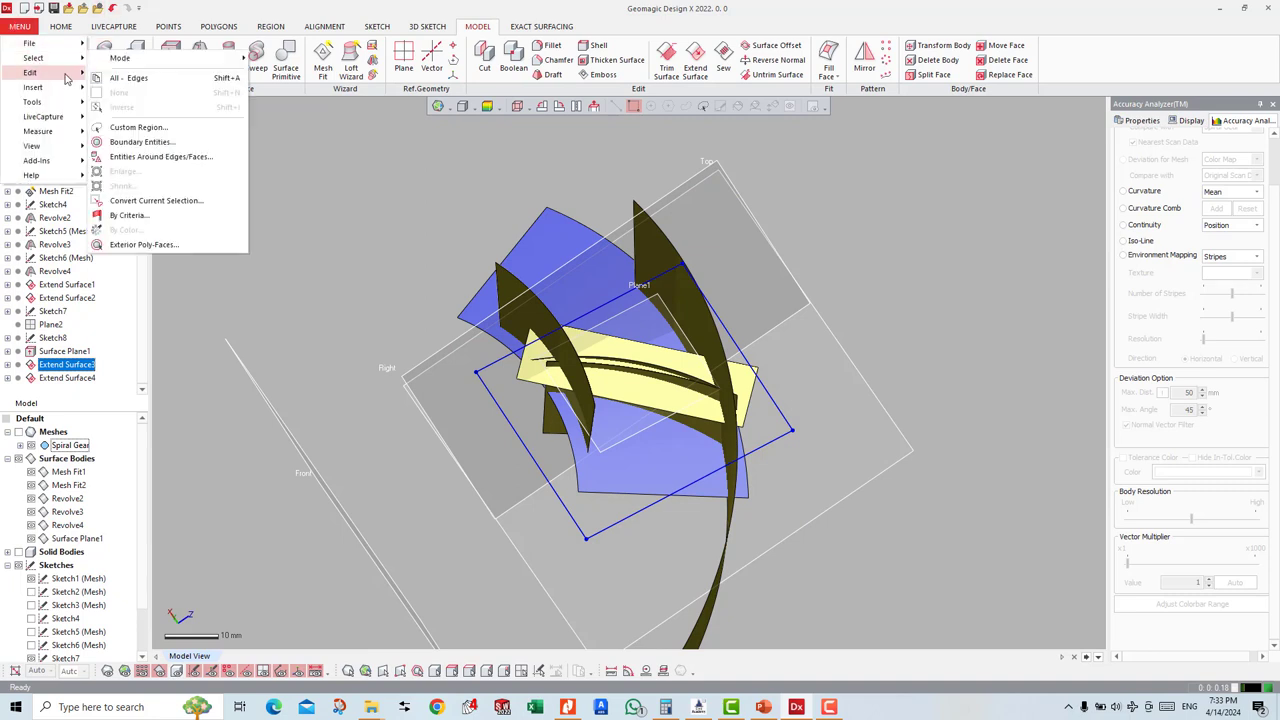
mouse_move(33, 87)
mouse_move(123, 116)
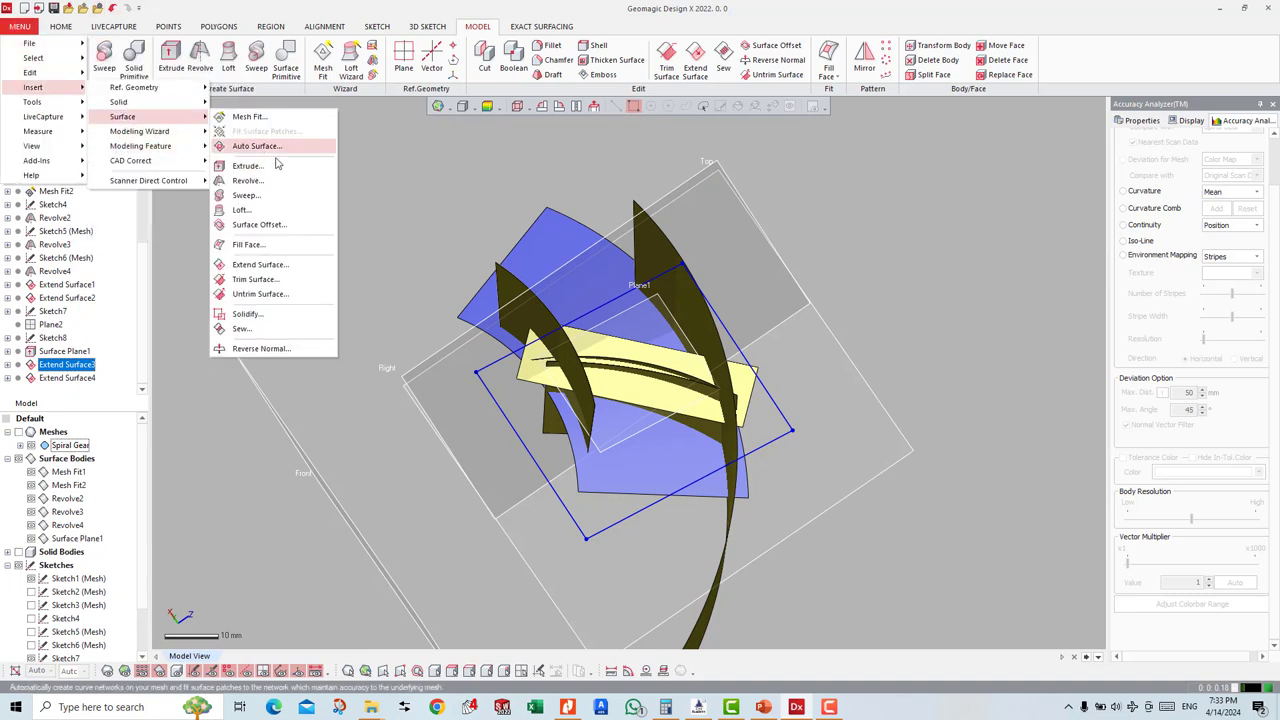
click(300, 317)
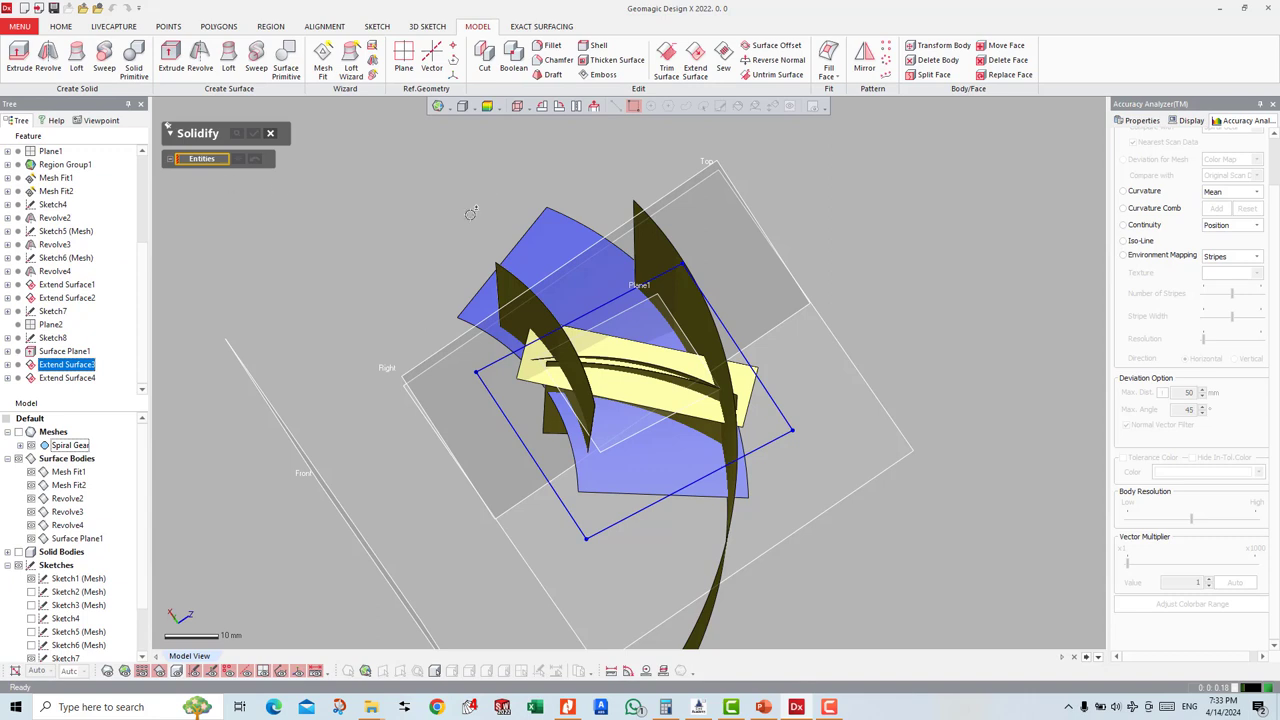
key(ctrl+a)
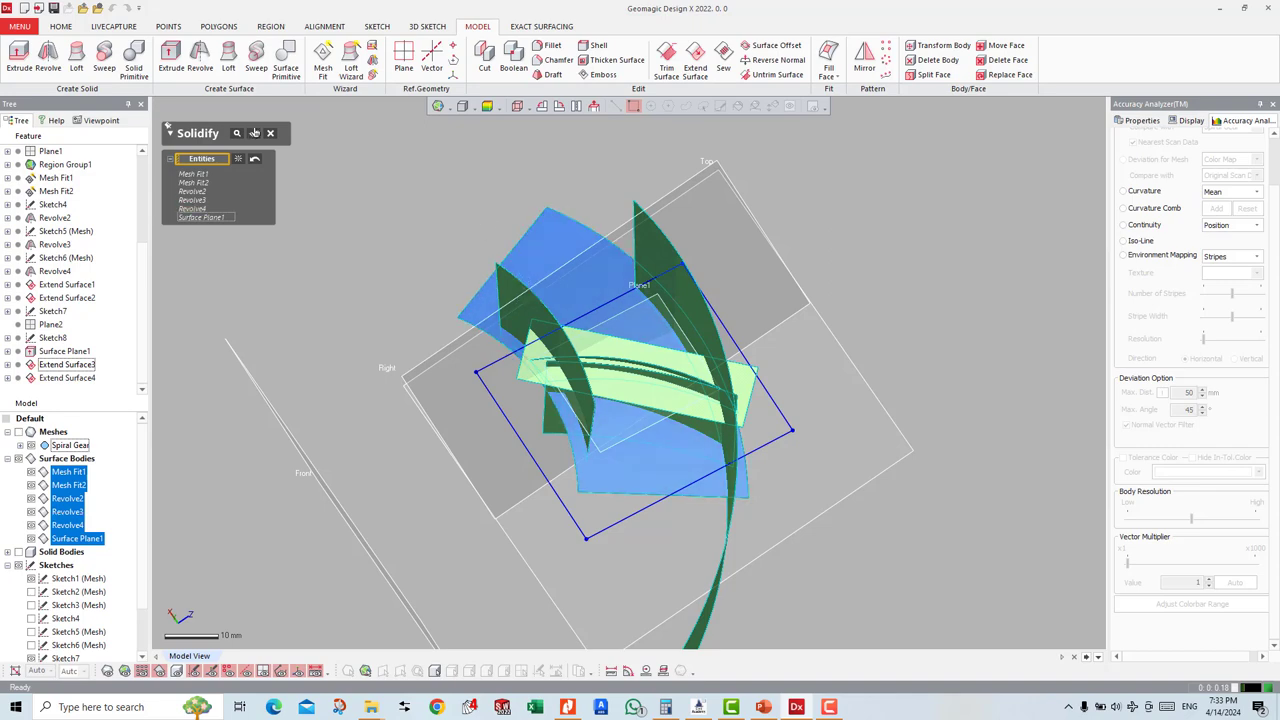
click(254, 132)
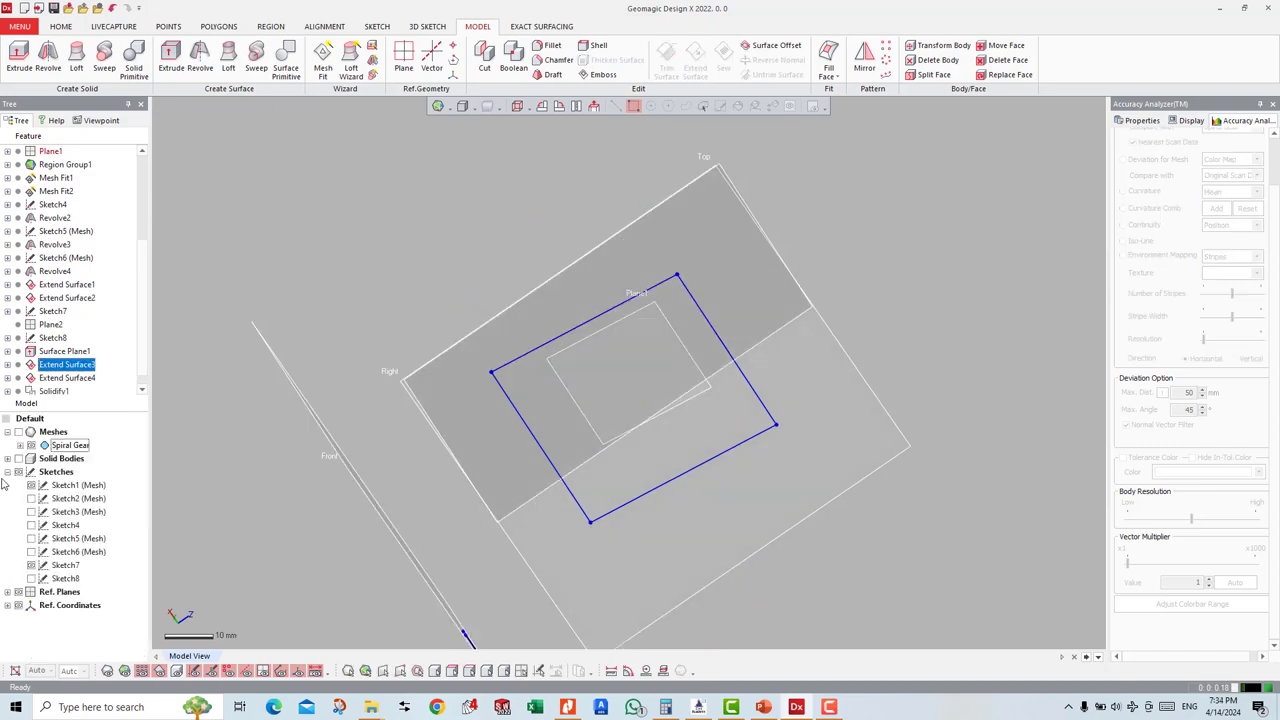
Step: Show the new solid tooth body and inspect it from several angles
click(19, 460)
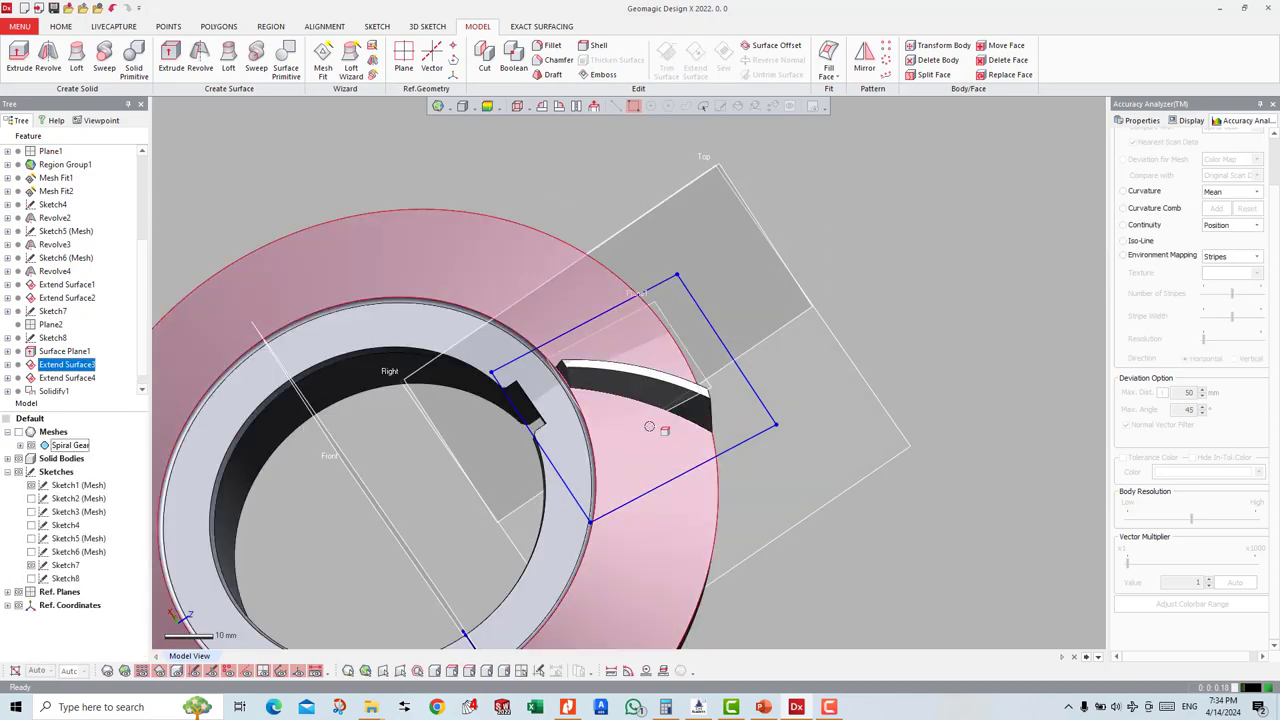
mouse_move(660, 430)
right_down()
mouse_move(678, 377)
mouse_move(510, 425)
mouse_move(757, 400)
mouse_move(831, 473)
right_up()
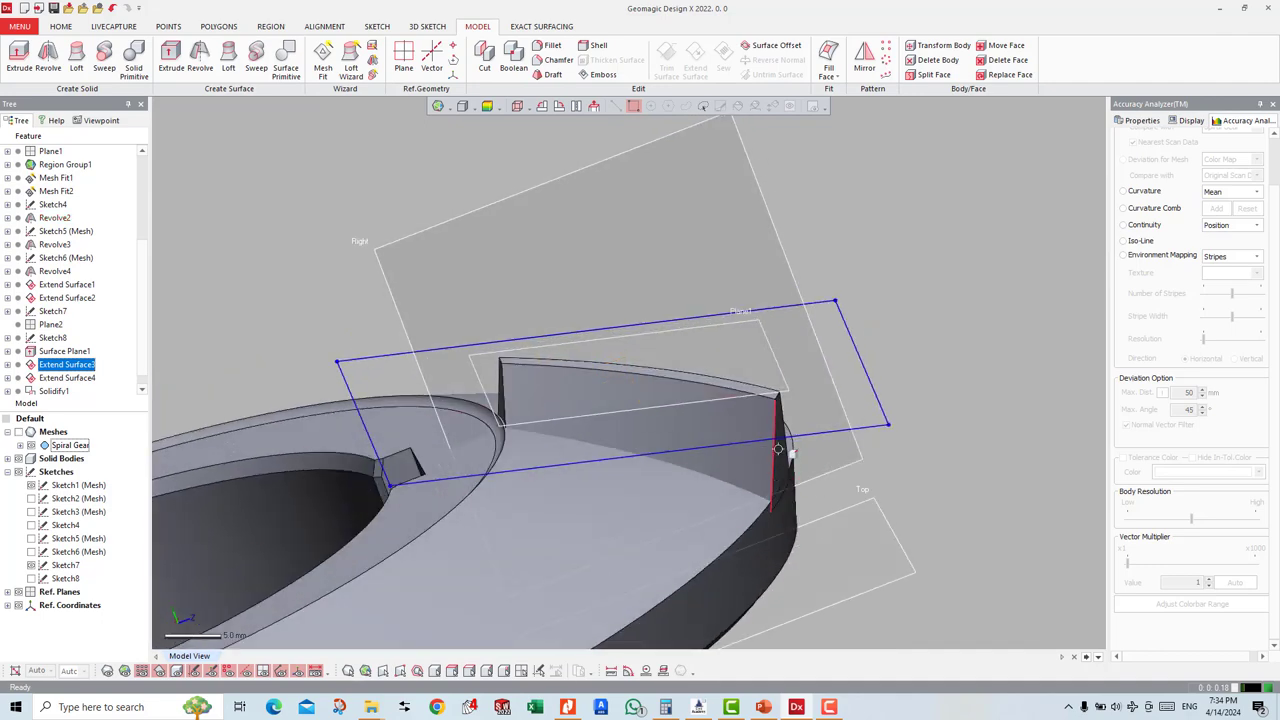
right_drag(797, 493, 806, 494)
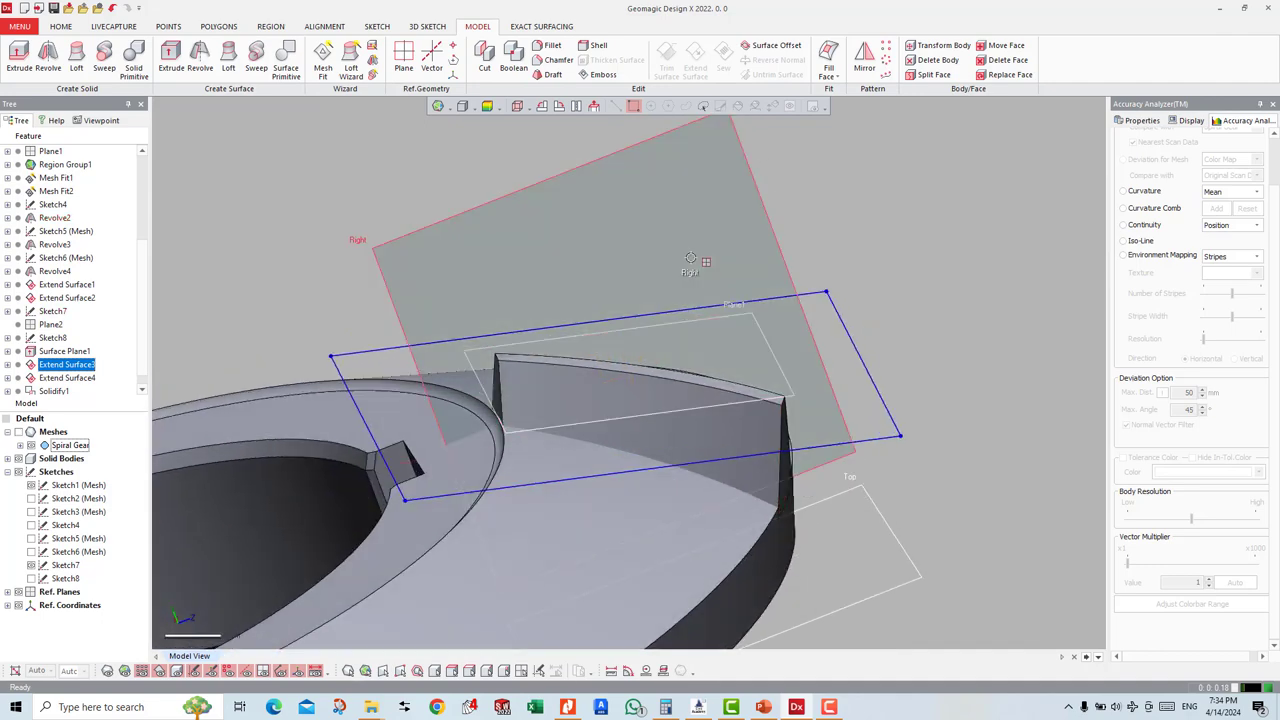
right_drag(690, 258, 560, 126)
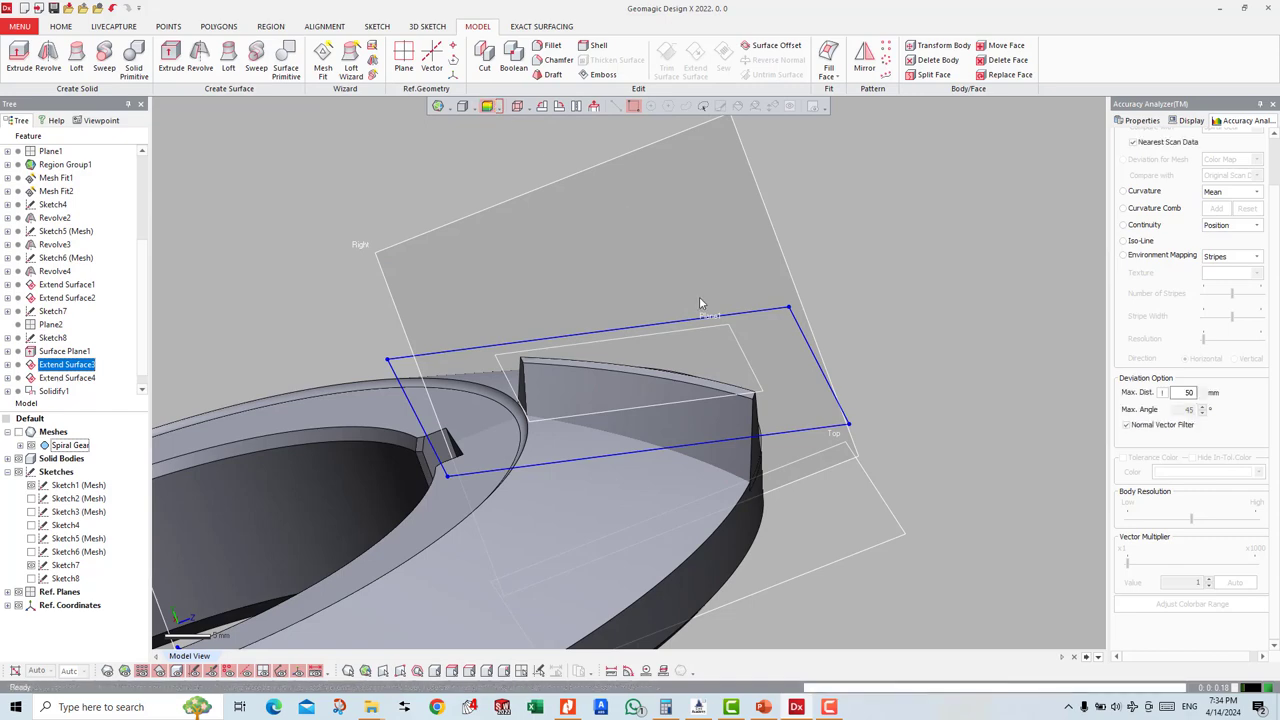
right_drag(719, 348, 620, 185)
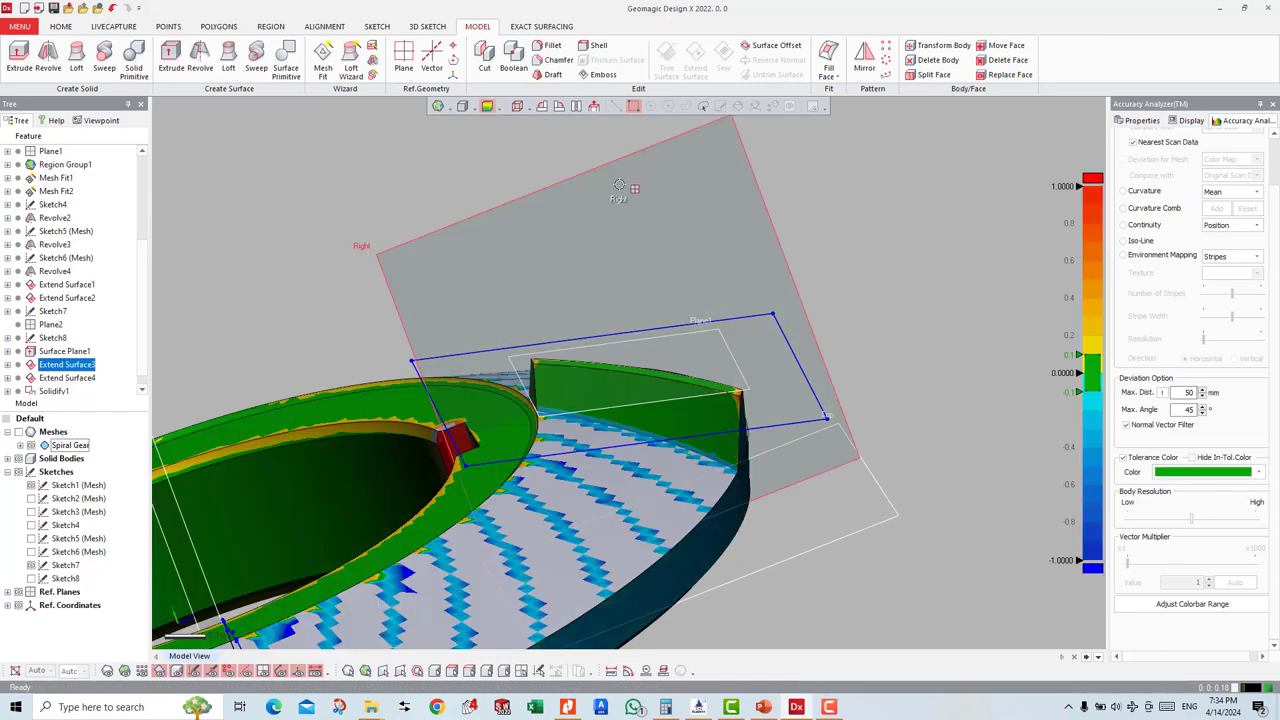
right_drag(891, 417, 706, 392)
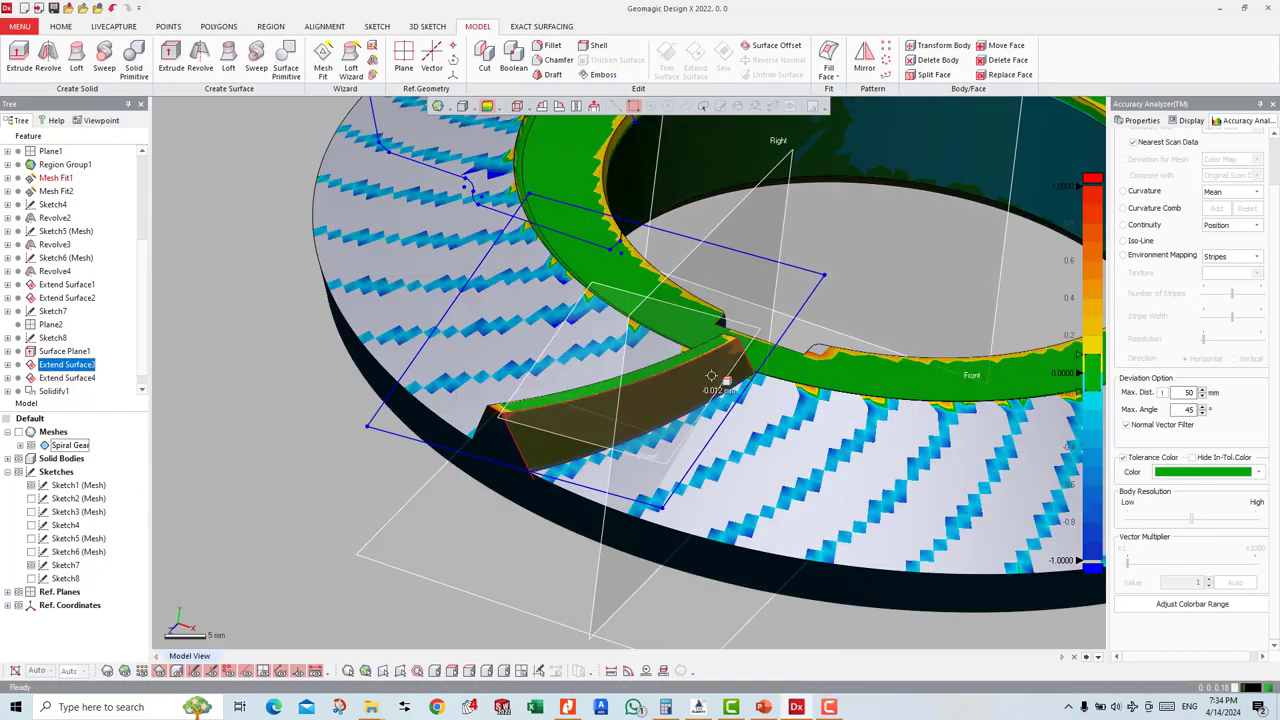
scroll(711, 376, up, 3)
scroll(740, 390, up, 3)
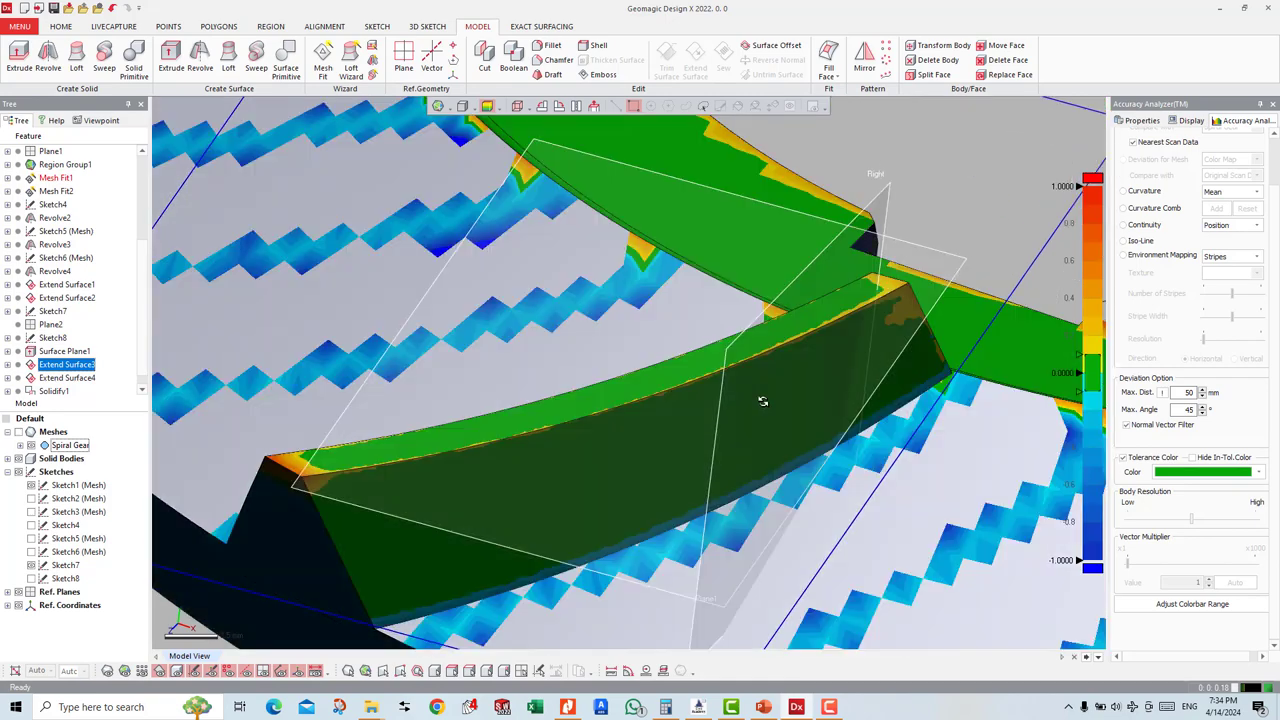
right_drag(614, 452, 684, 437)
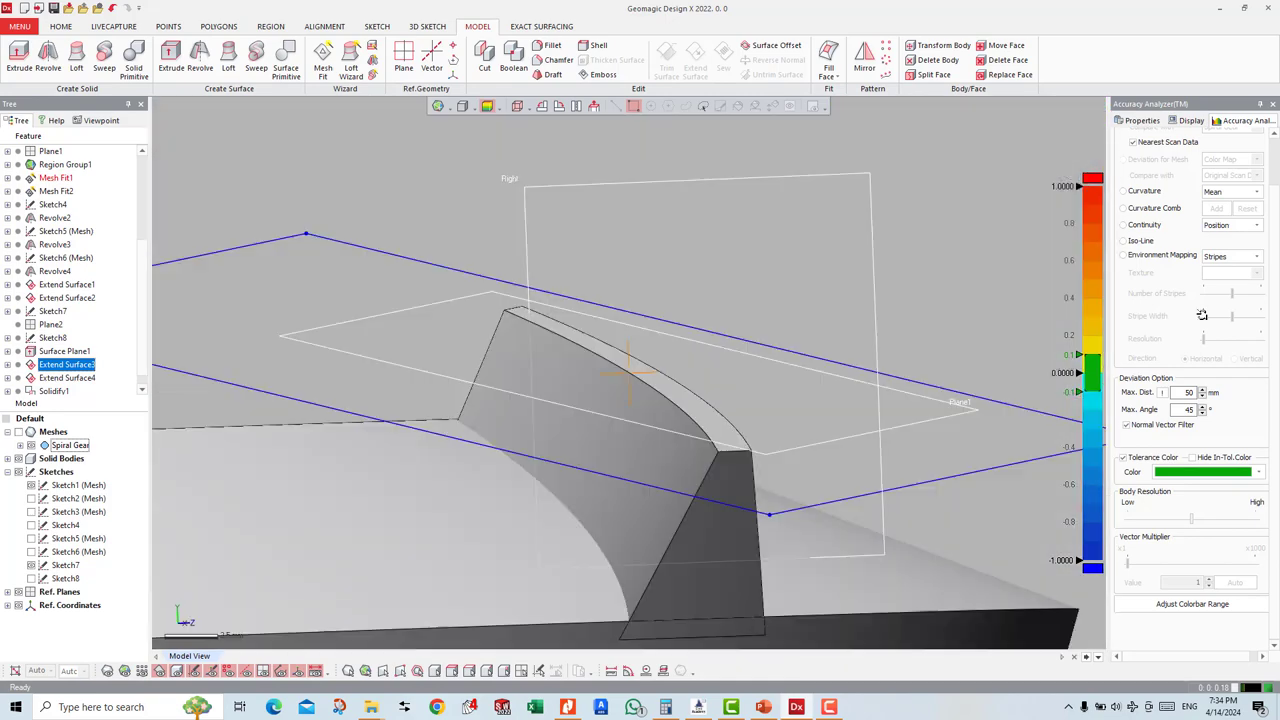
mouse_move(491, 380)
right_down()
mouse_move(1045, 379)
mouse_move(760, 397)
mouse_move(580, 526)
right_up()
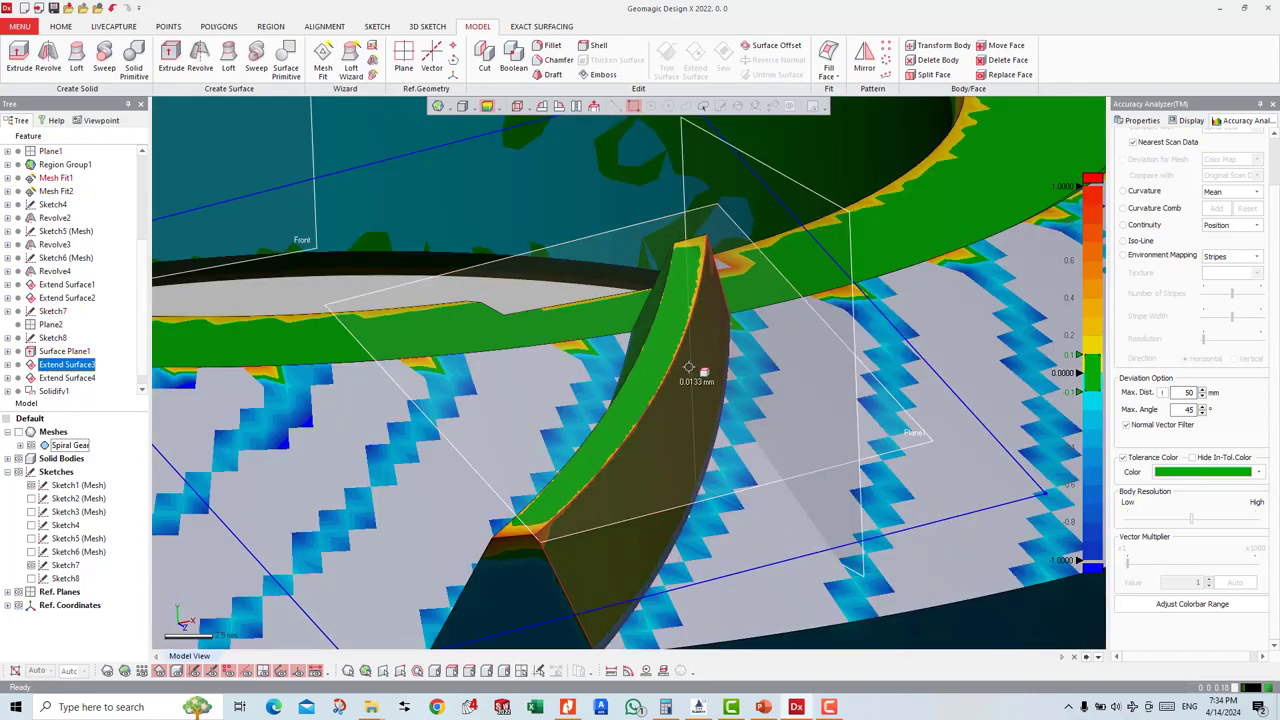
Step: Compare the tooth against the Spiral Gear scan, then hide the scan and deviation colours
click(25, 431)
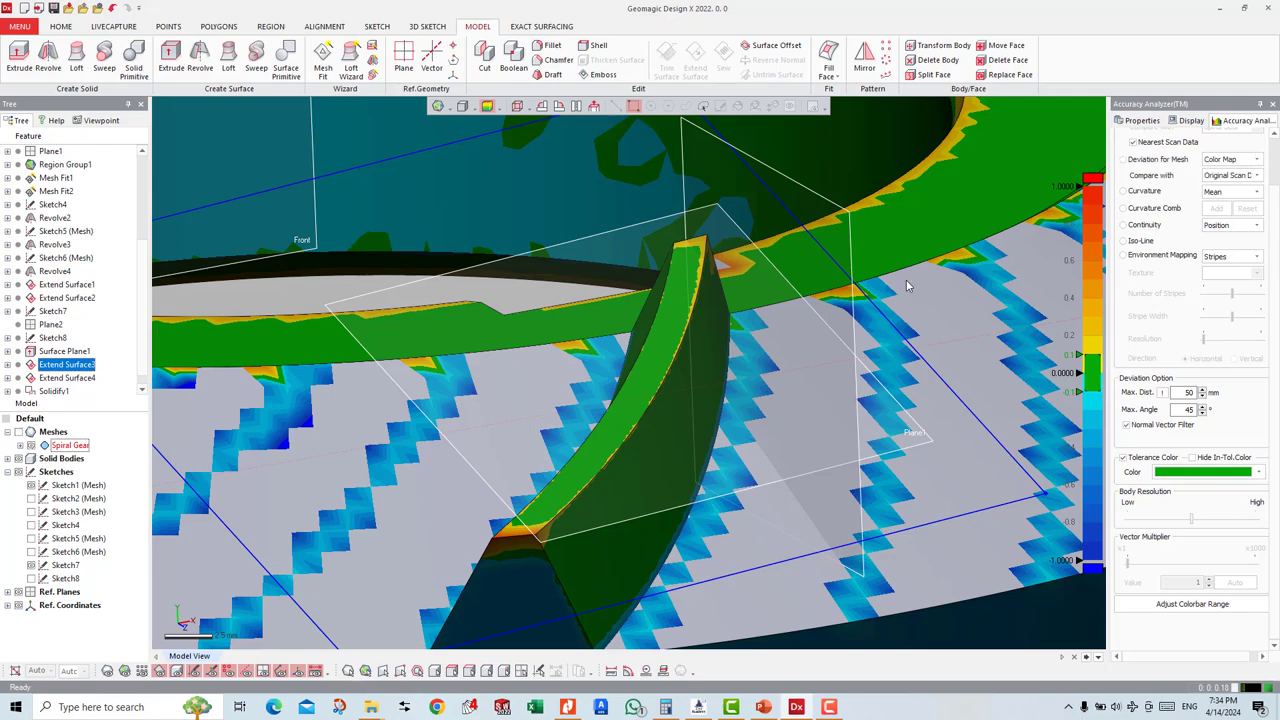
right_drag(757, 418, 610, 508)
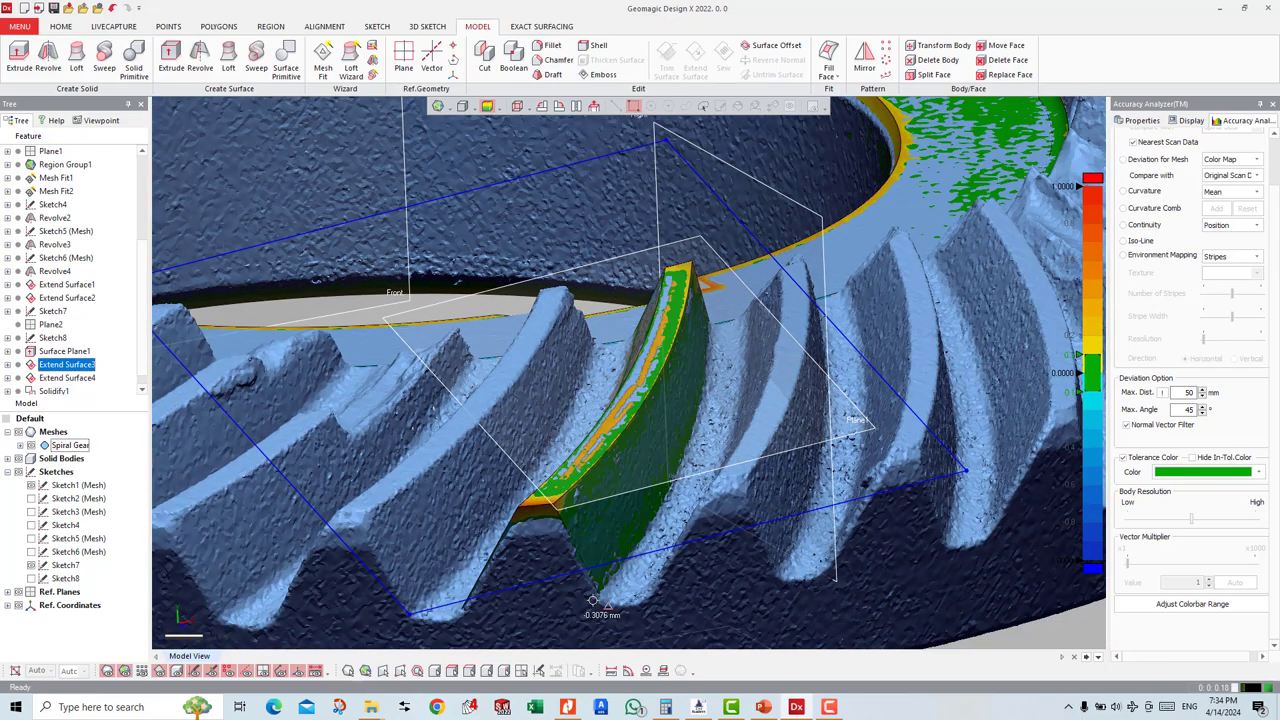
right_drag(600, 560, 330, 586)
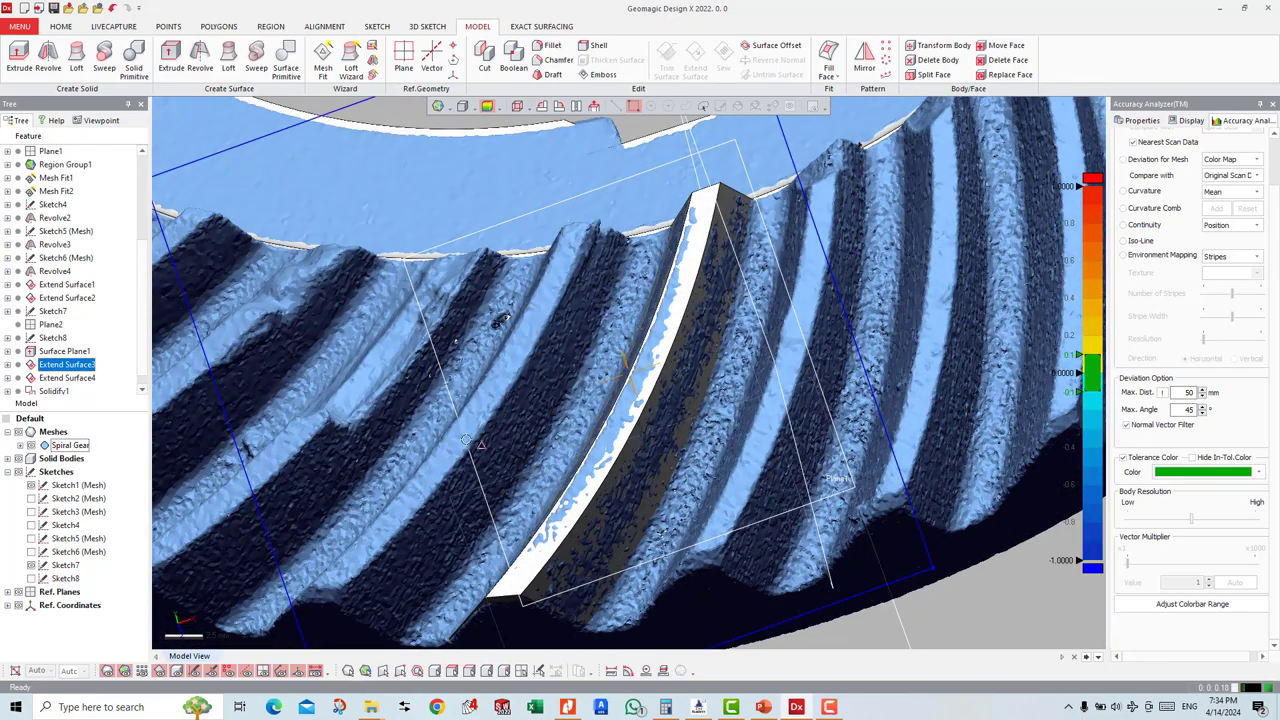
mouse_move(716, 467)
right_down()
mouse_move(682, 480)
mouse_move(1040, 418)
mouse_move(845, 420)
right_up()
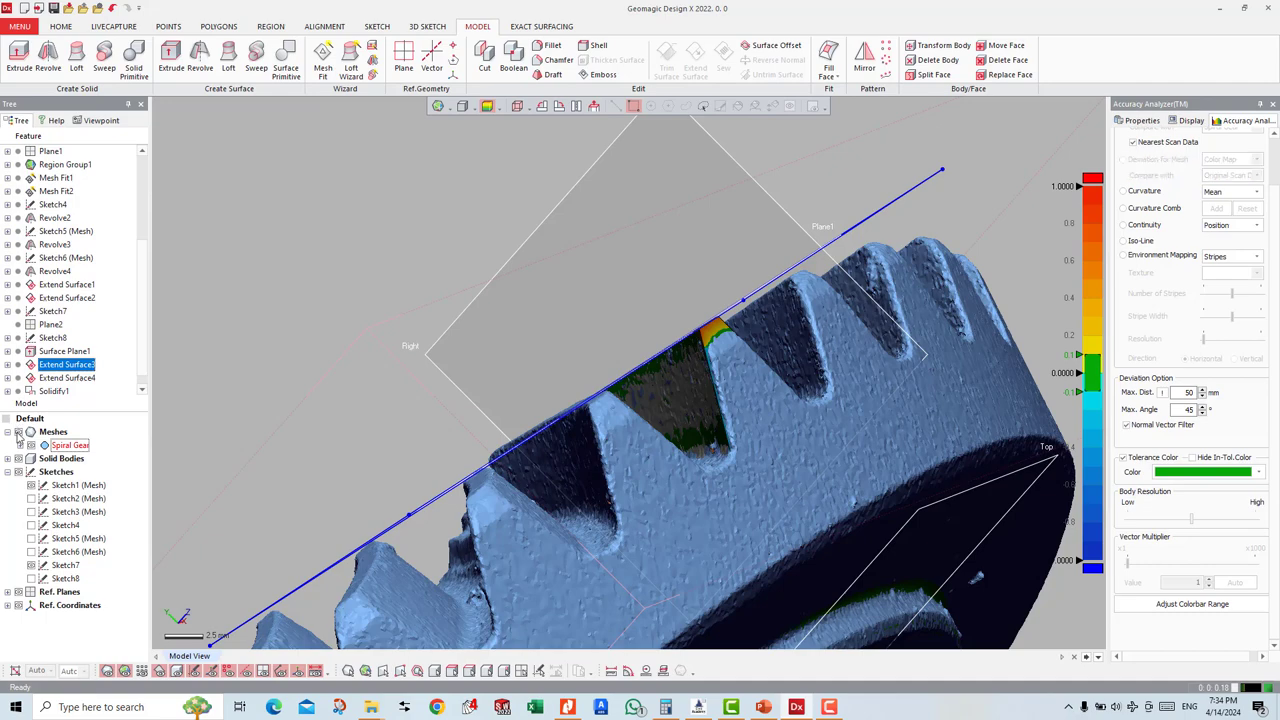
click(30, 431)
right_drag(877, 423, 520, 120)
click(510, 108)
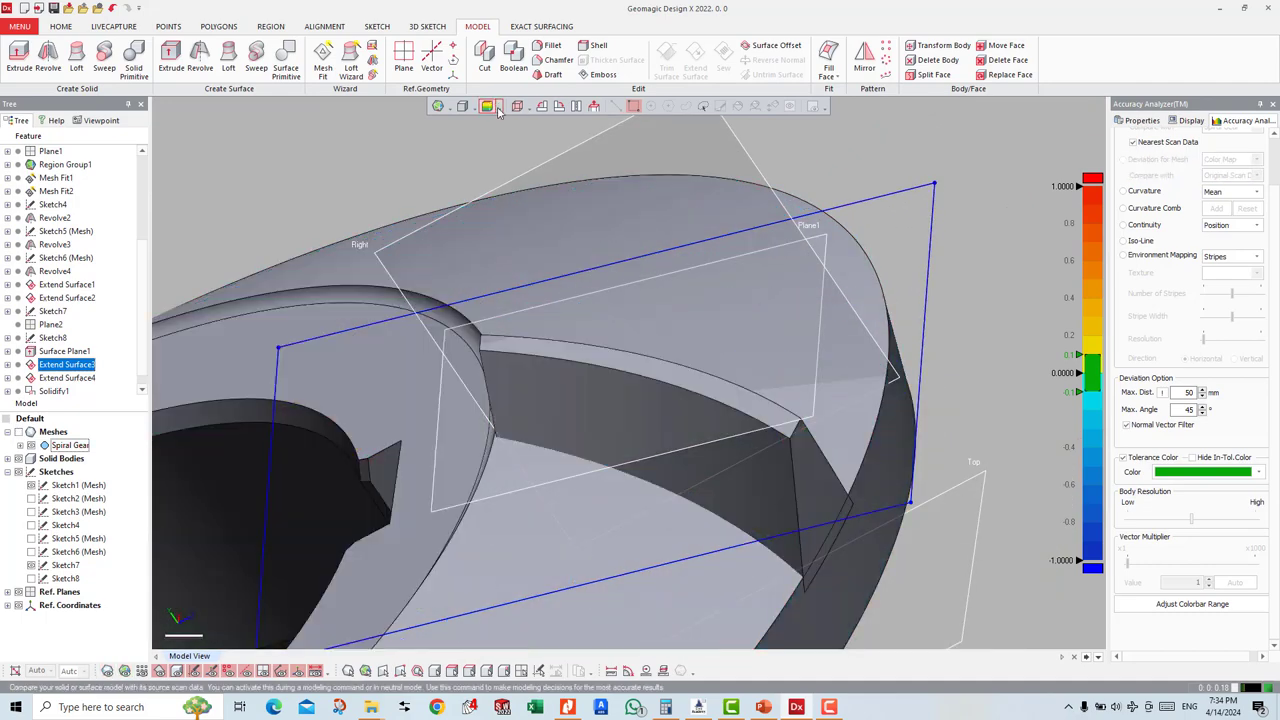
mouse_move(1023, 394)
right_down()
mouse_move(957, 443)
mouse_move(833, 360)
mouse_move(903, 449)
mouse_move(970, 432)
right_up()
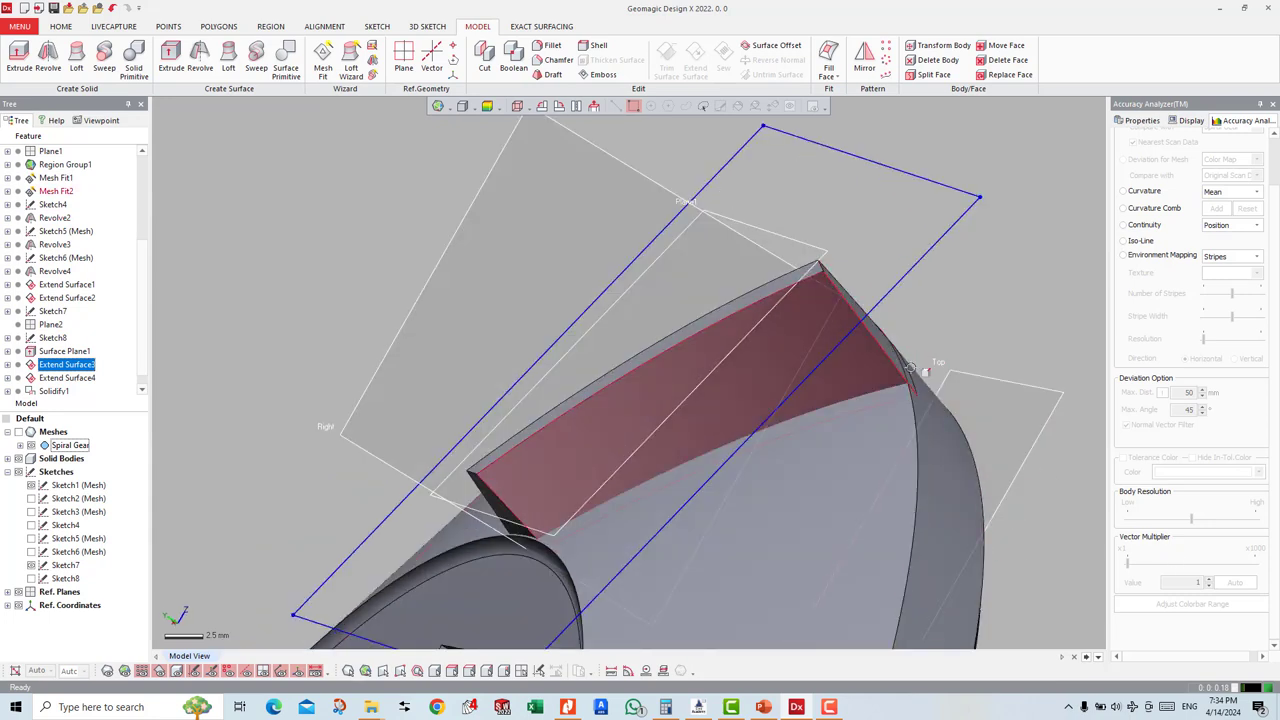
mouse_move(886, 357)
right_down()
mouse_move(857, 380)
mouse_move(865, 90)
right_up()
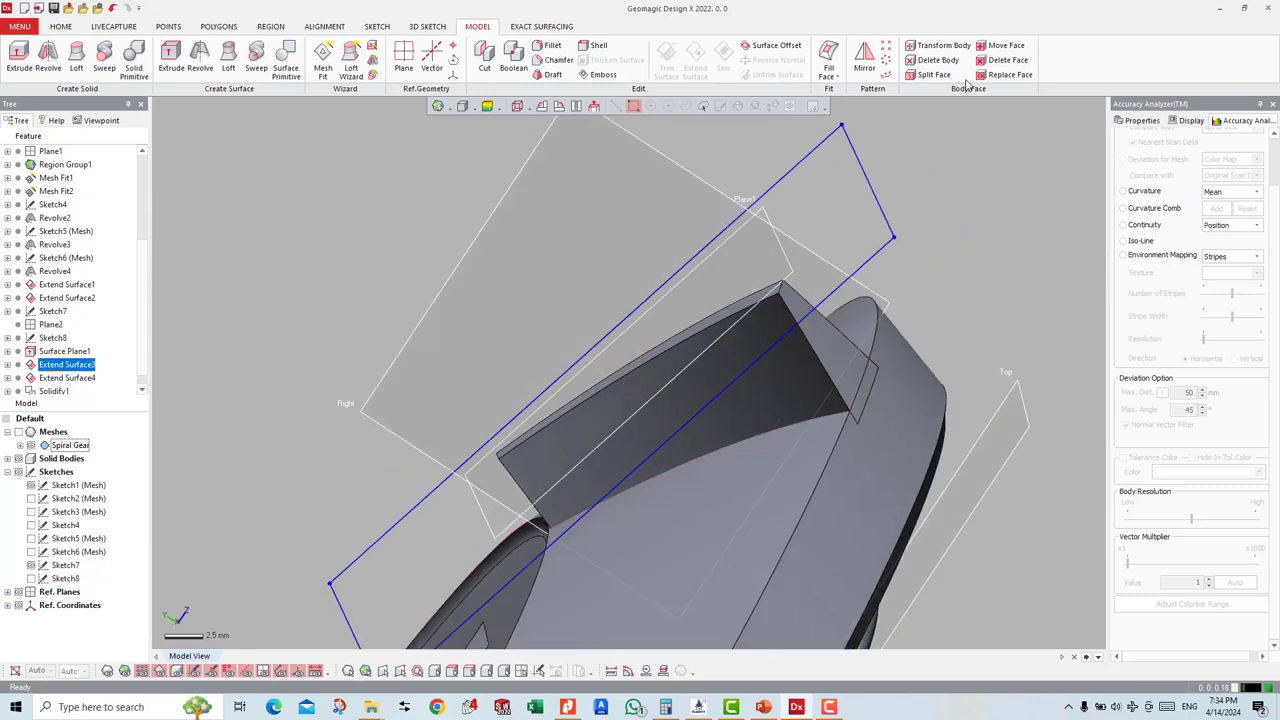
Step: Boolean-merge Surface Plane1 and Chamfer1 into one body
click(513, 60)
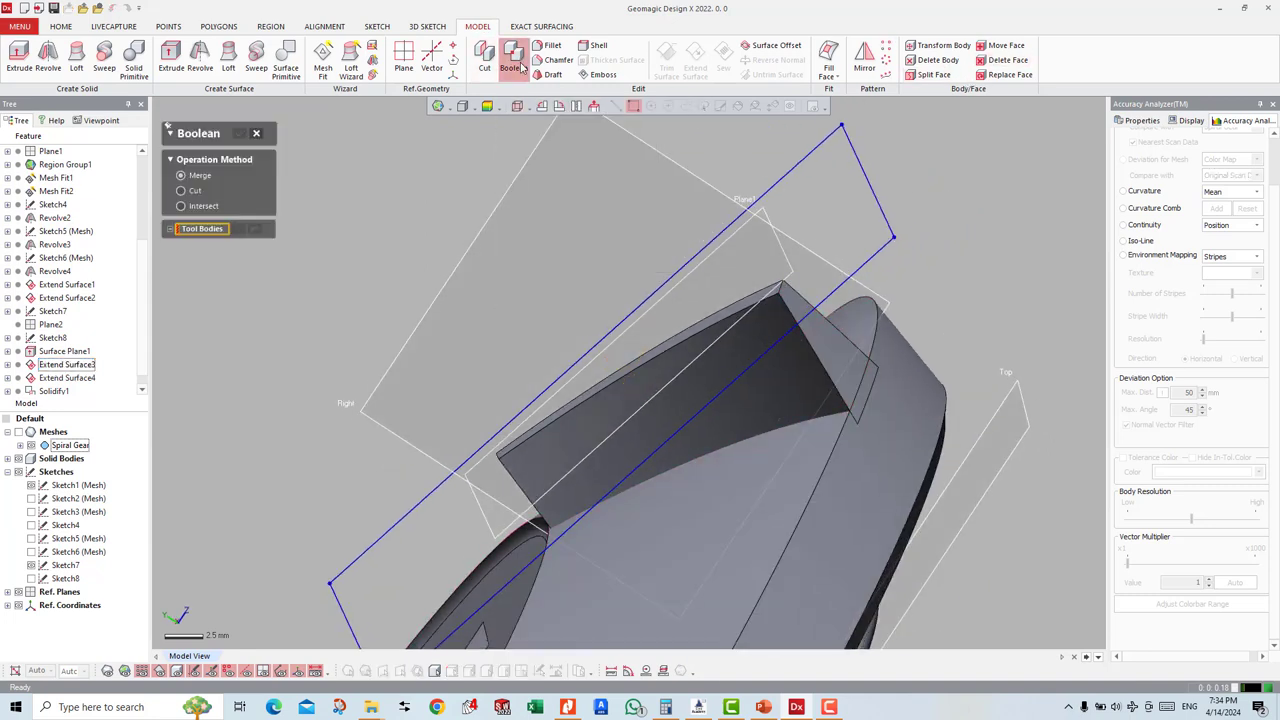
click(845, 375)
click(935, 455)
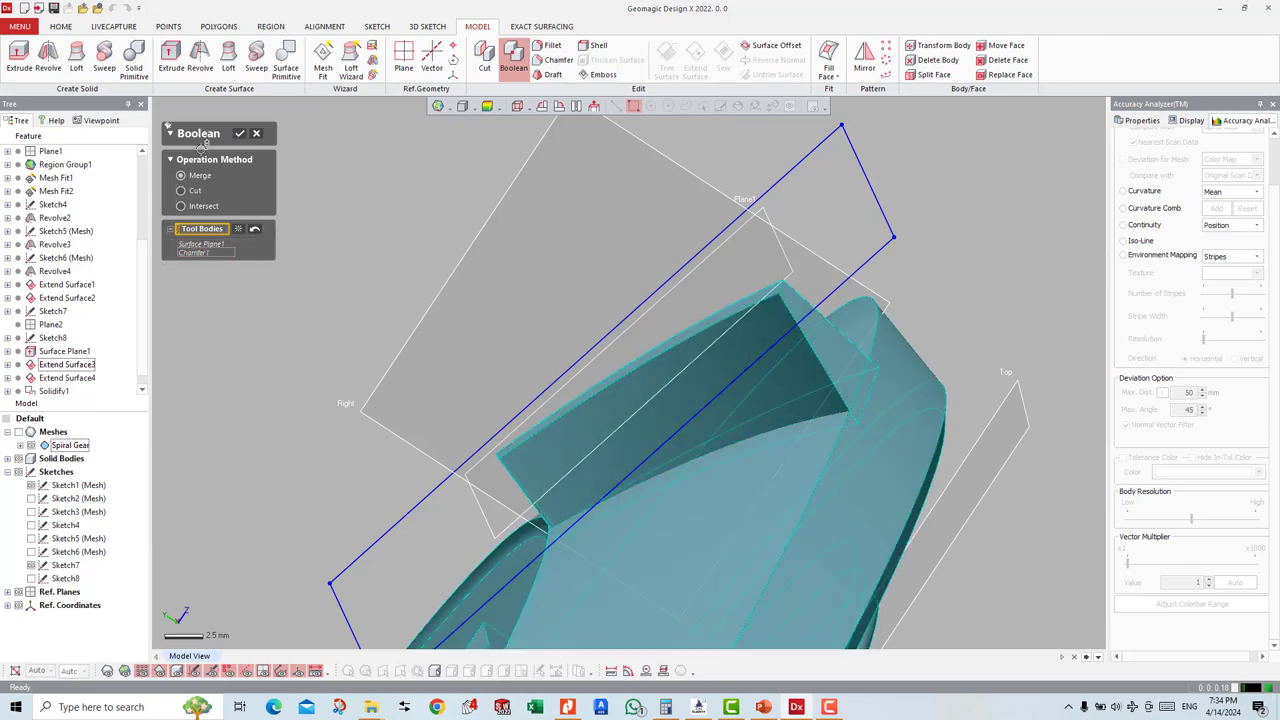
click(239, 133)
mouse_move(1000, 349)
right_down()
mouse_move(826, 374)
mouse_move(771, 354)
mouse_move(780, 420)
right_up()
Step: Delete the Boolean1 (Merge) feature and show the Spiral Gear scan mesh
scroll(80, 330, down, 1)
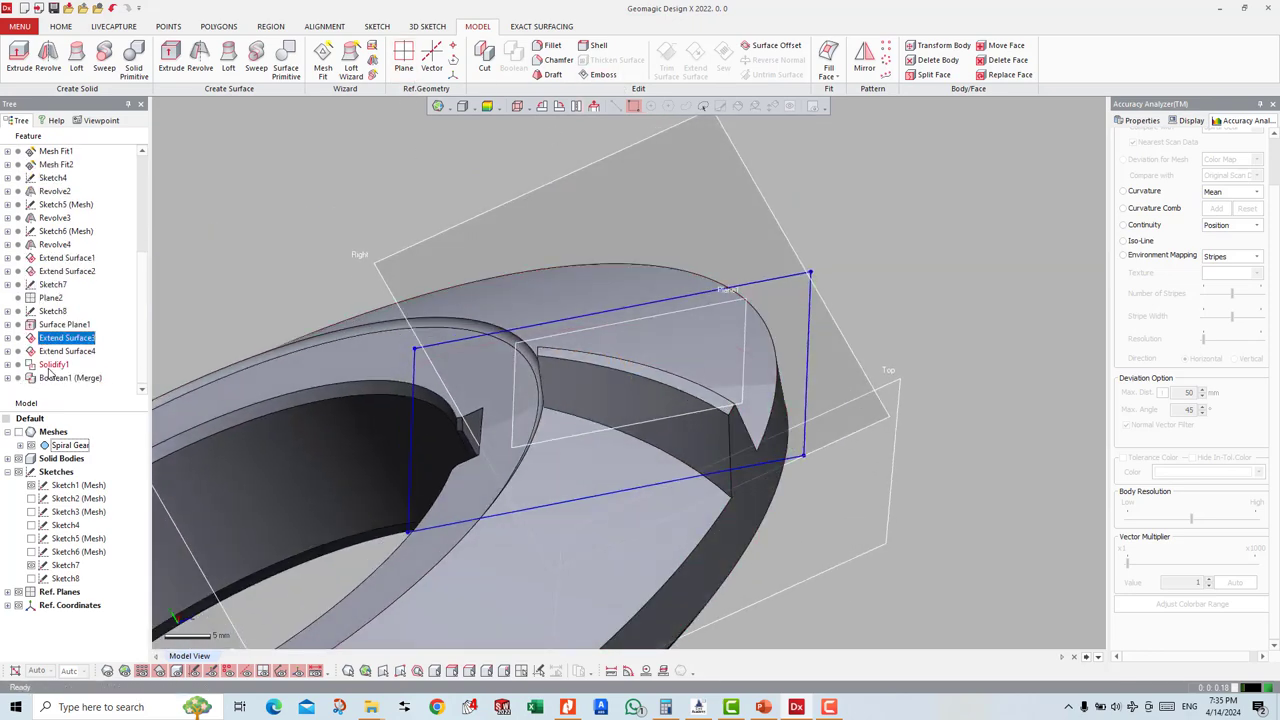
right_click(56, 378)
click(89, 401)
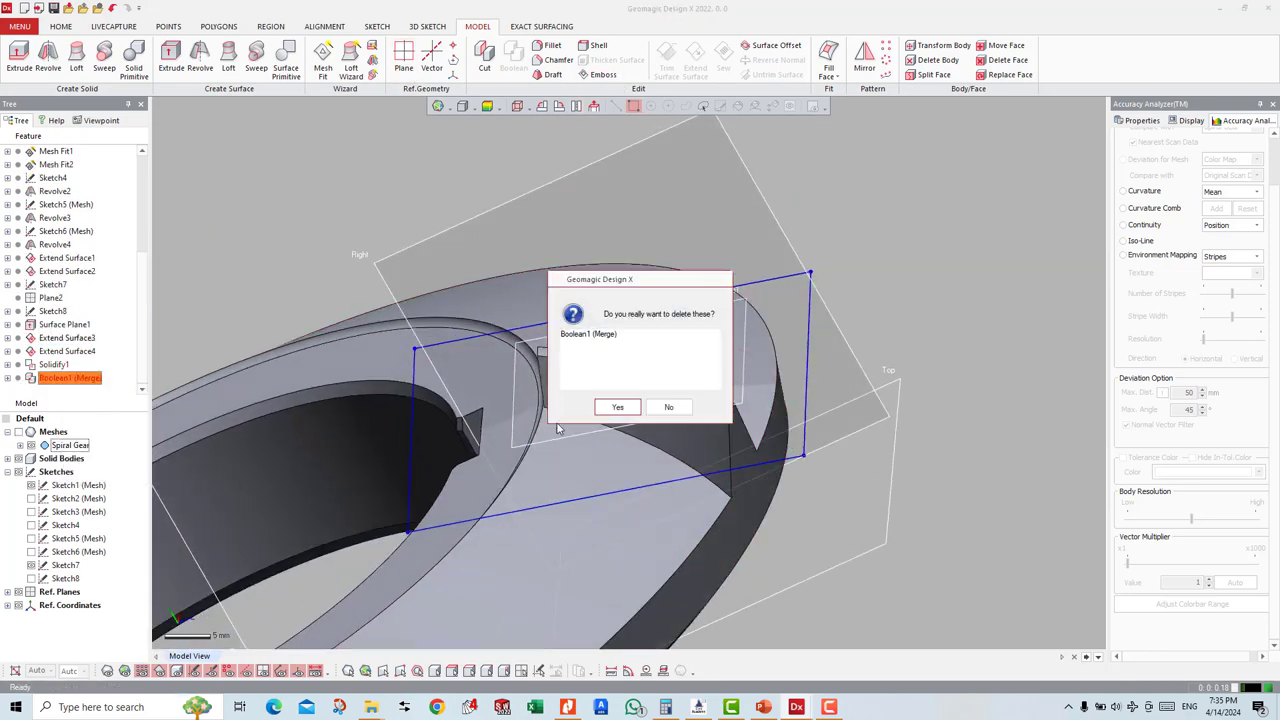
click(627, 407)
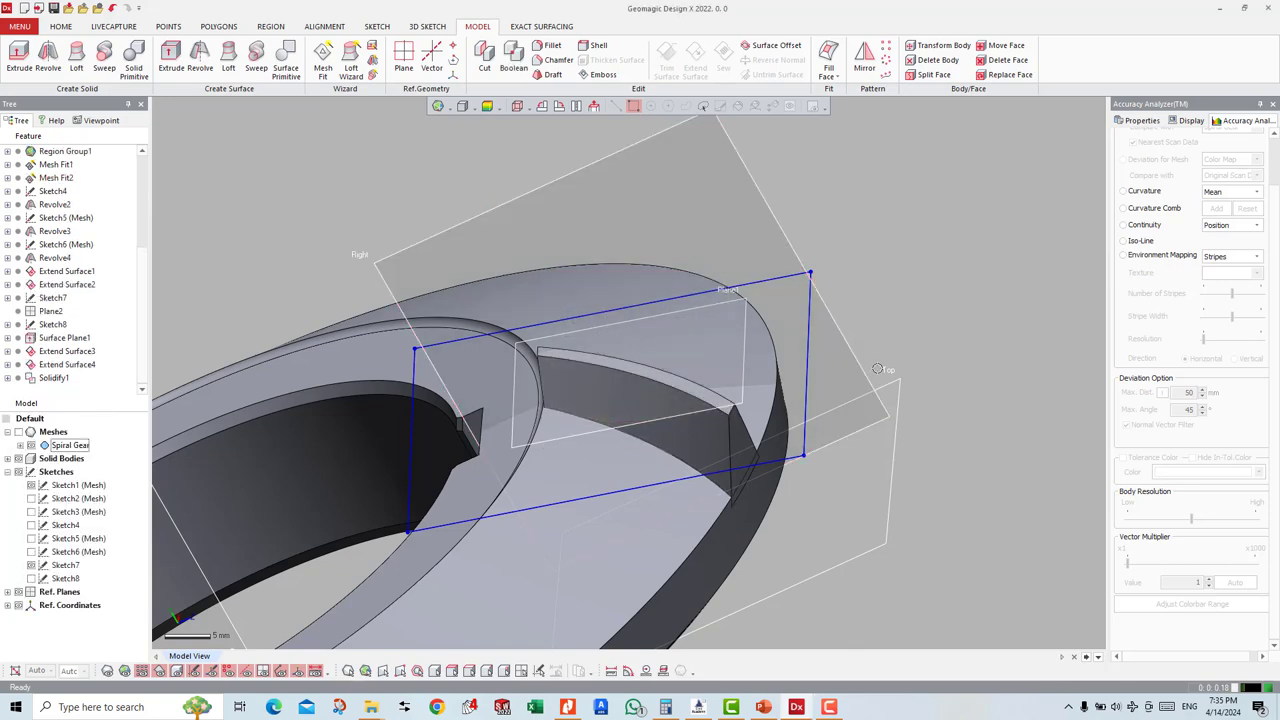
click(24, 431)
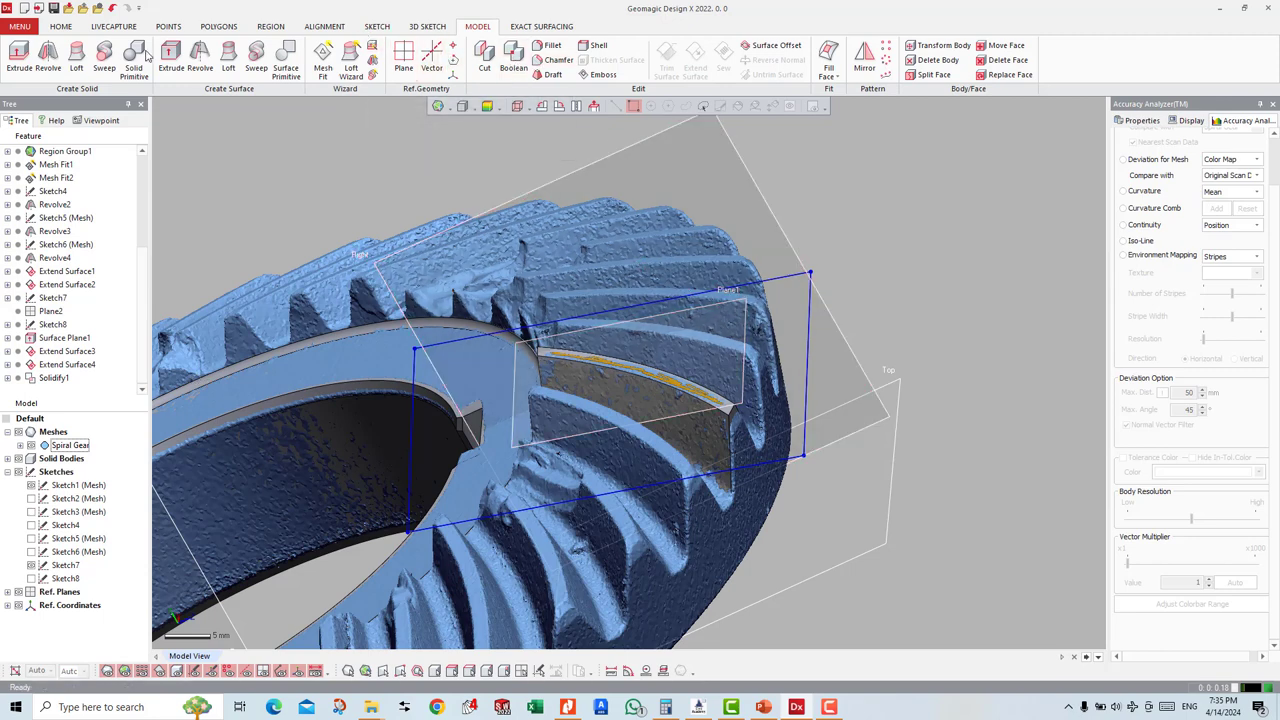
Step: Trial a 1 mm chamfer on the tooth's top edge in Distance And Distance mode
click(555, 62)
right_drag(804, 450, 788, 429)
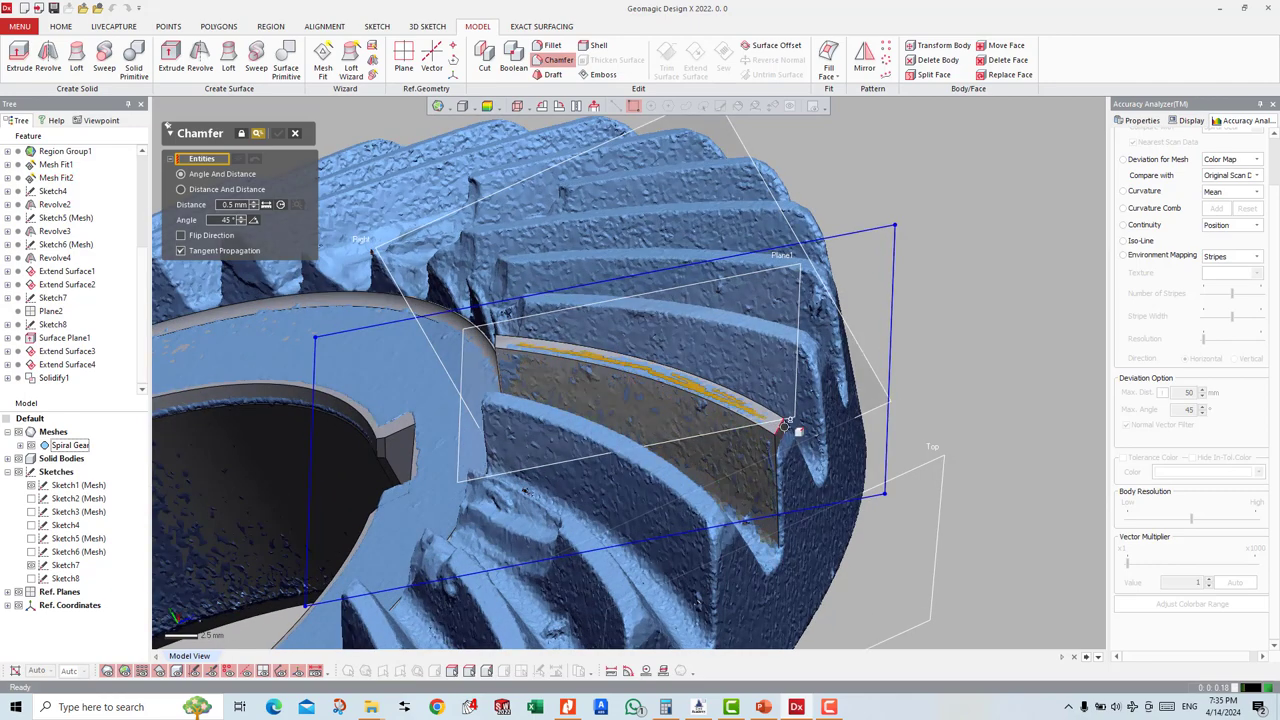
click(782, 428)
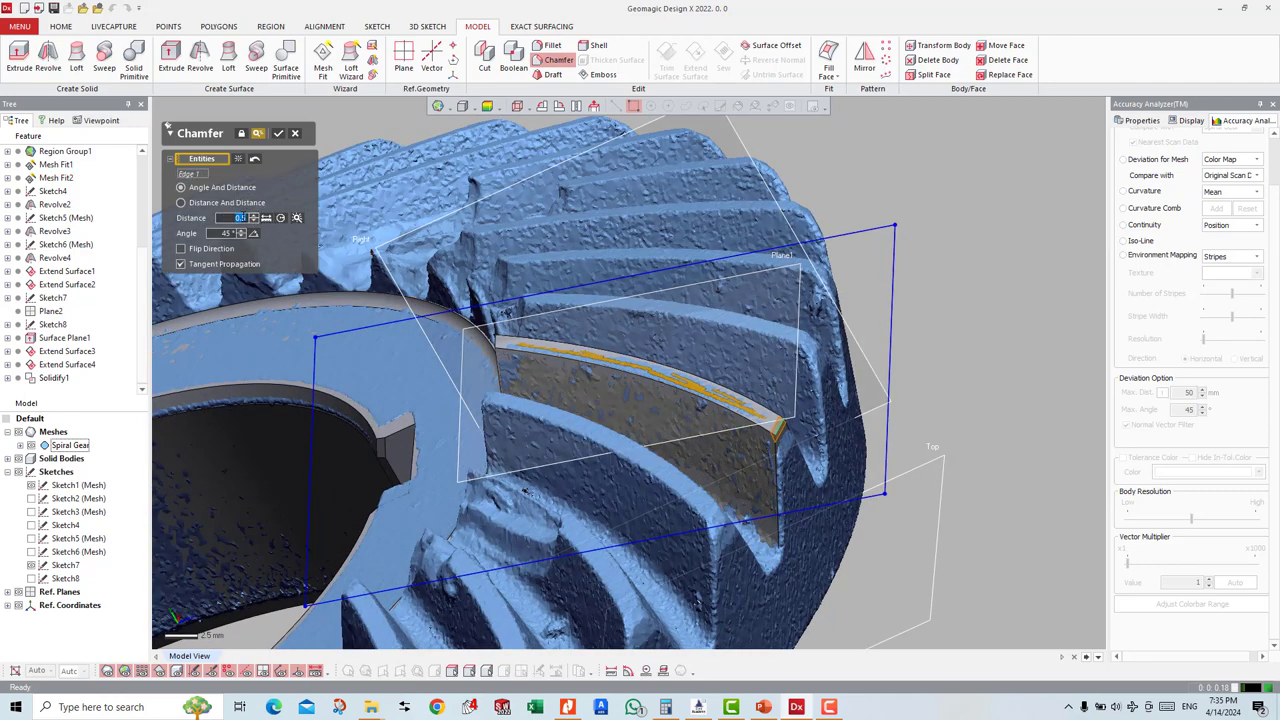
text(1)
key(Return)
scroll(790, 398, up, 3)
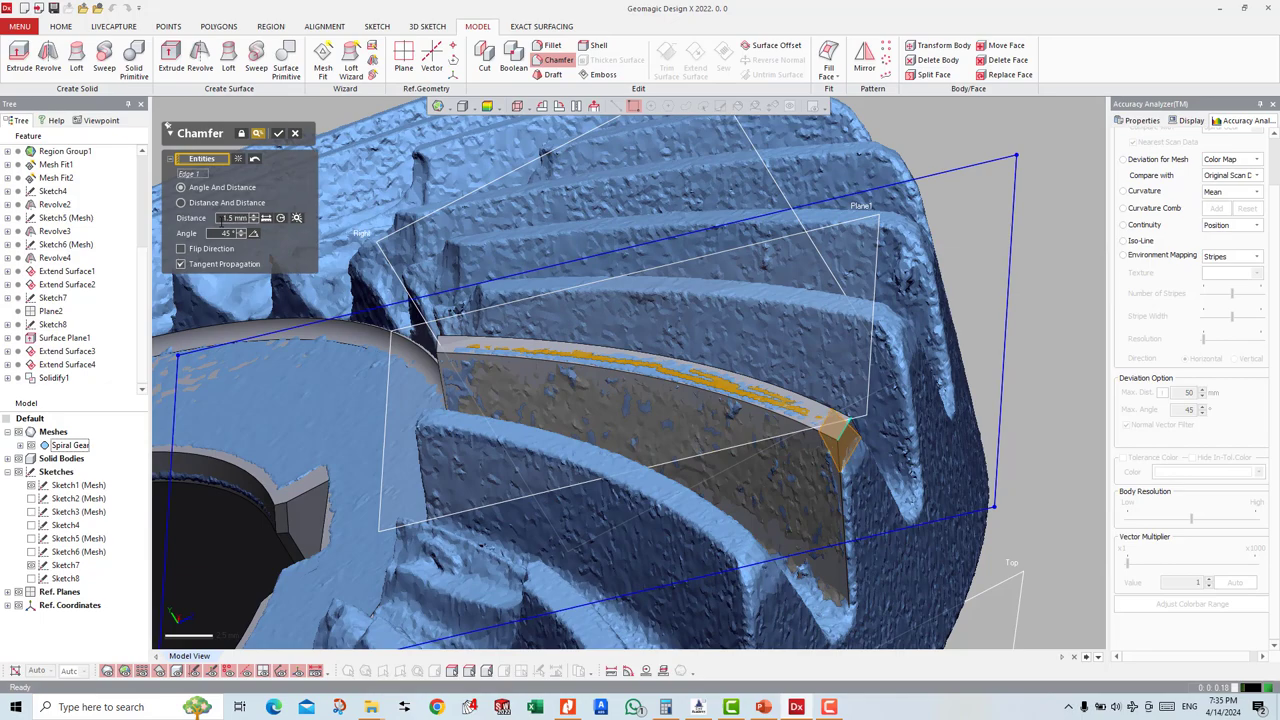
mouse_move(935, 460)
right_down()
mouse_move(978, 484)
mouse_move(925, 335)
mouse_move(873, 378)
right_up()
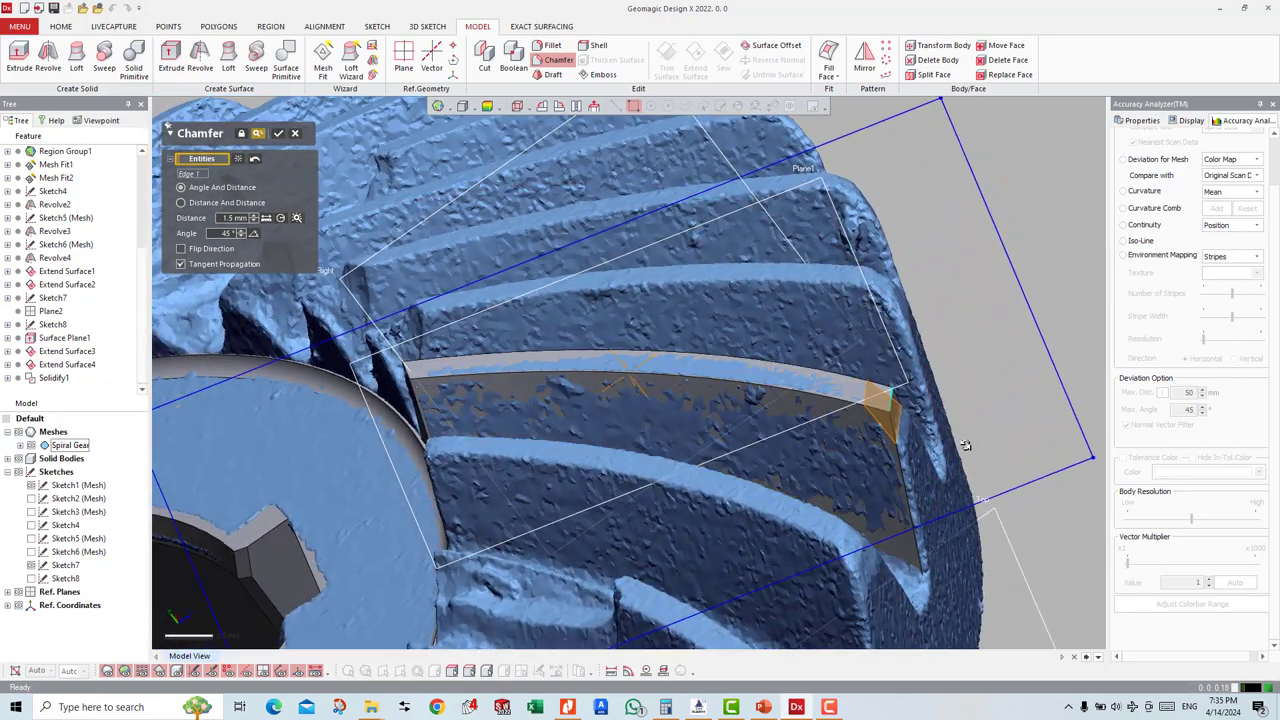
click(199, 204)
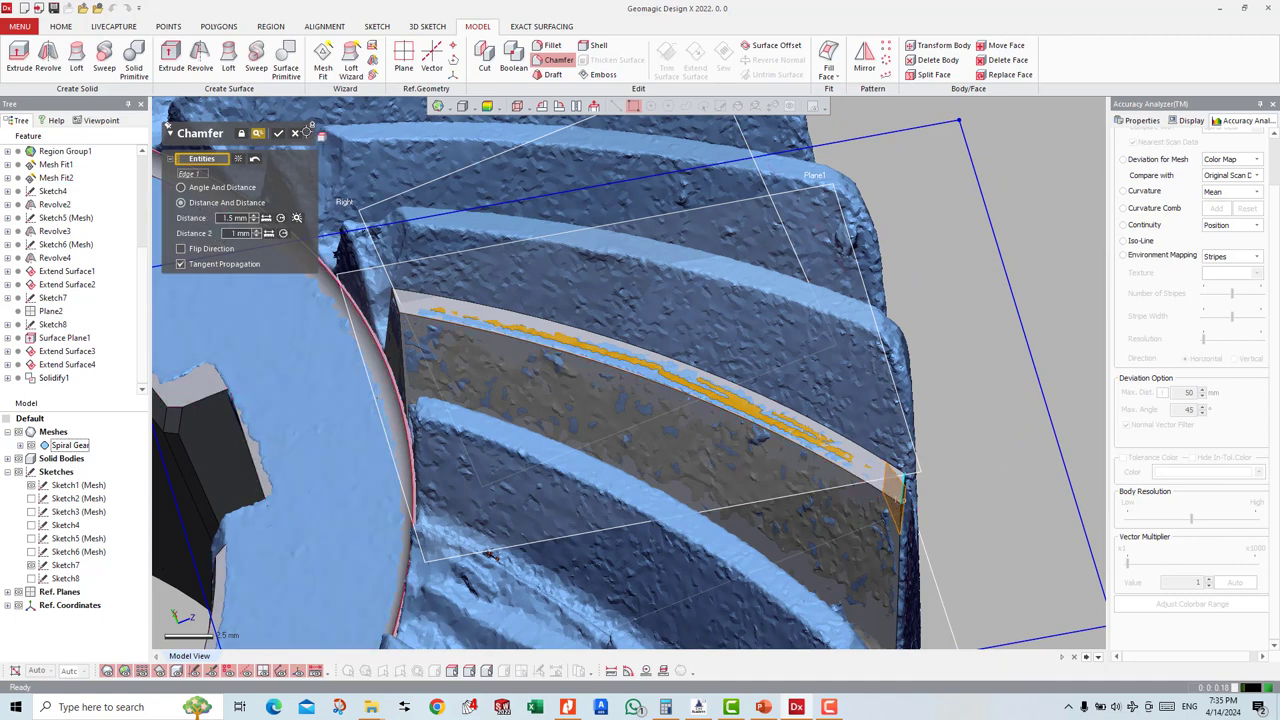
Step: Cancel the chamfer and discard its unapplied changes
click(295, 134)
click(617, 373)
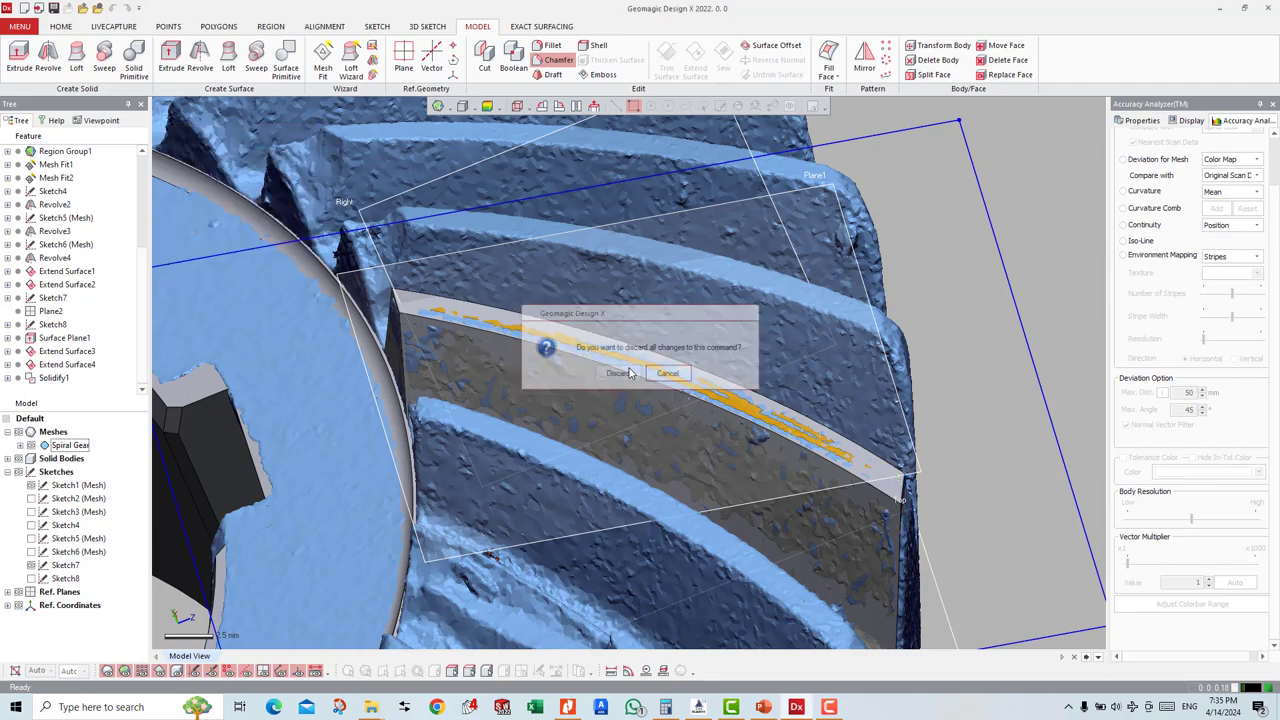
mouse_move(618, 358)
right_down()
mouse_move(686, 388)
mouse_move(478, 323)
right_up()
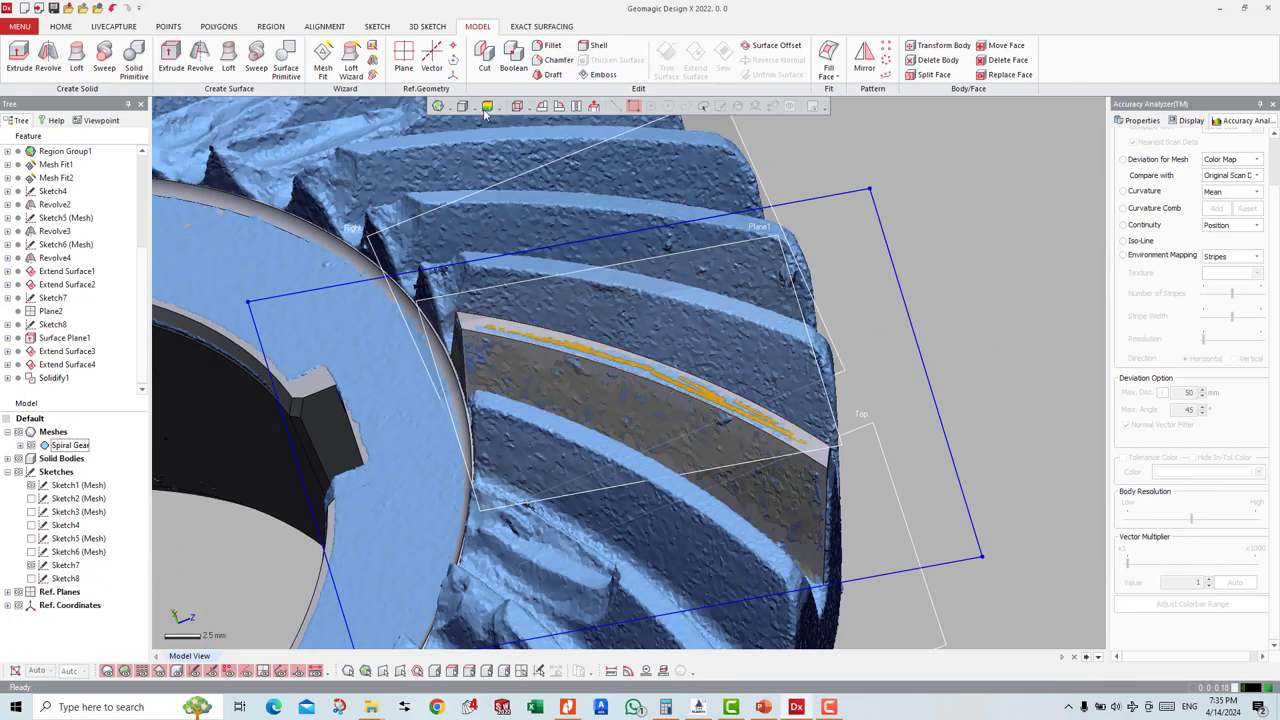
click(541, 26)
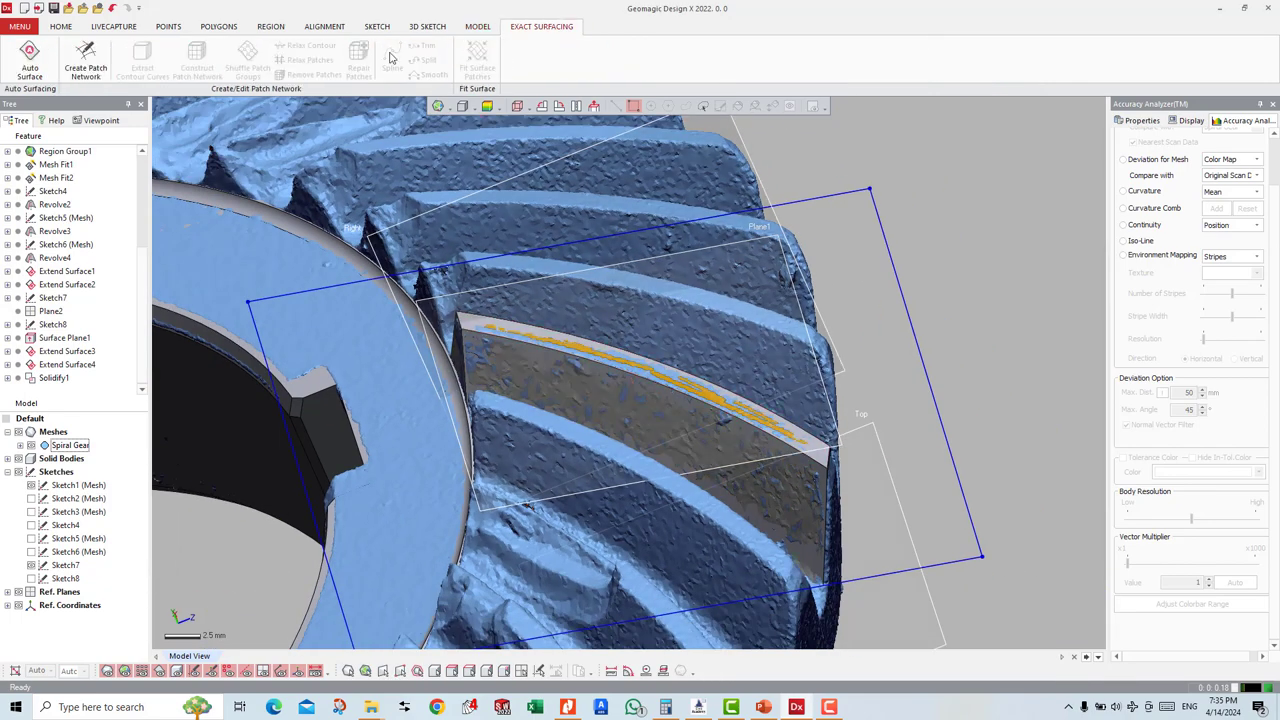
Step: Fillet the tooth's top edge with a 0.25 mm constant radius
click(477, 26)
click(548, 45)
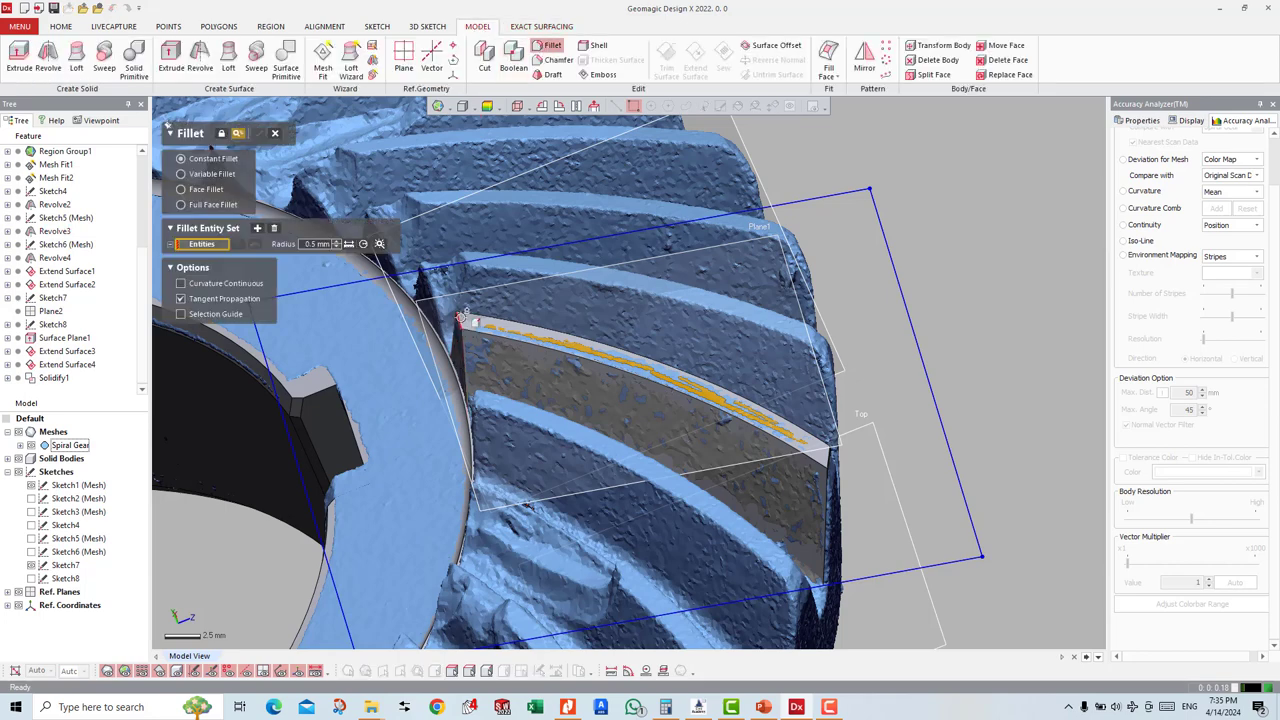
click(461, 316)
text(1.25)
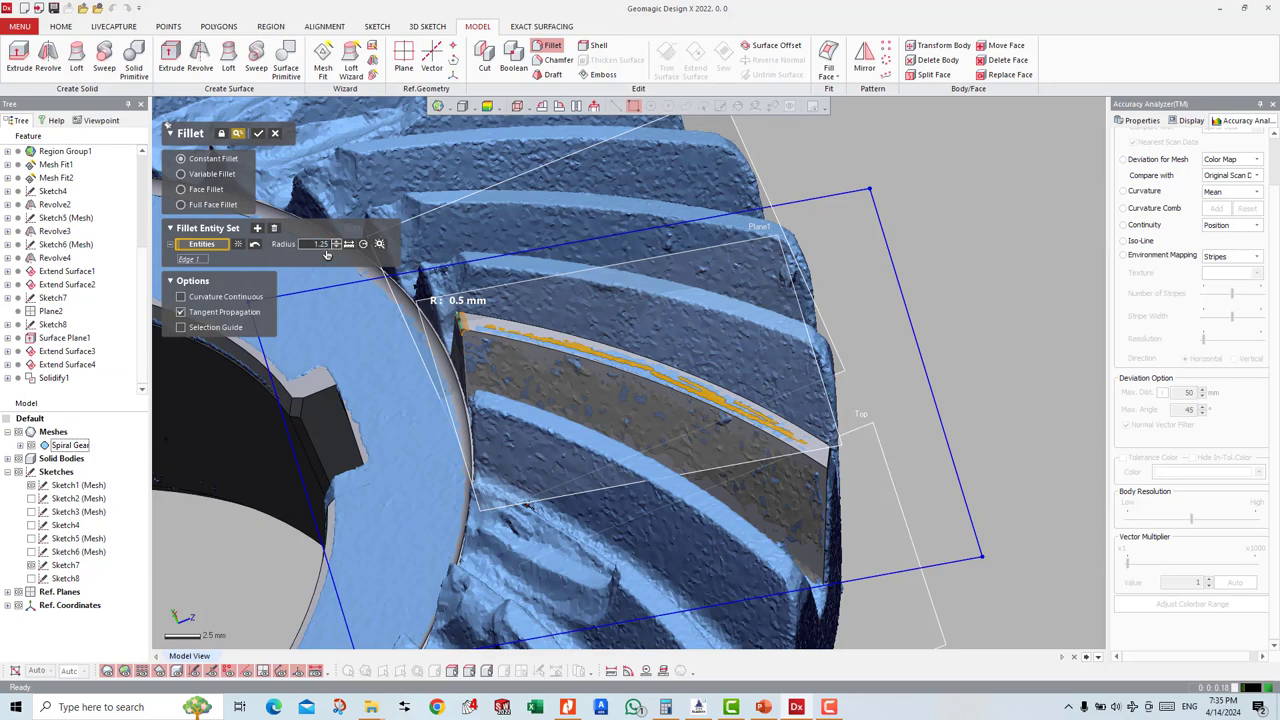
key(Return)
scroll(522, 345, up, 3)
scroll(522, 345, up, 3)
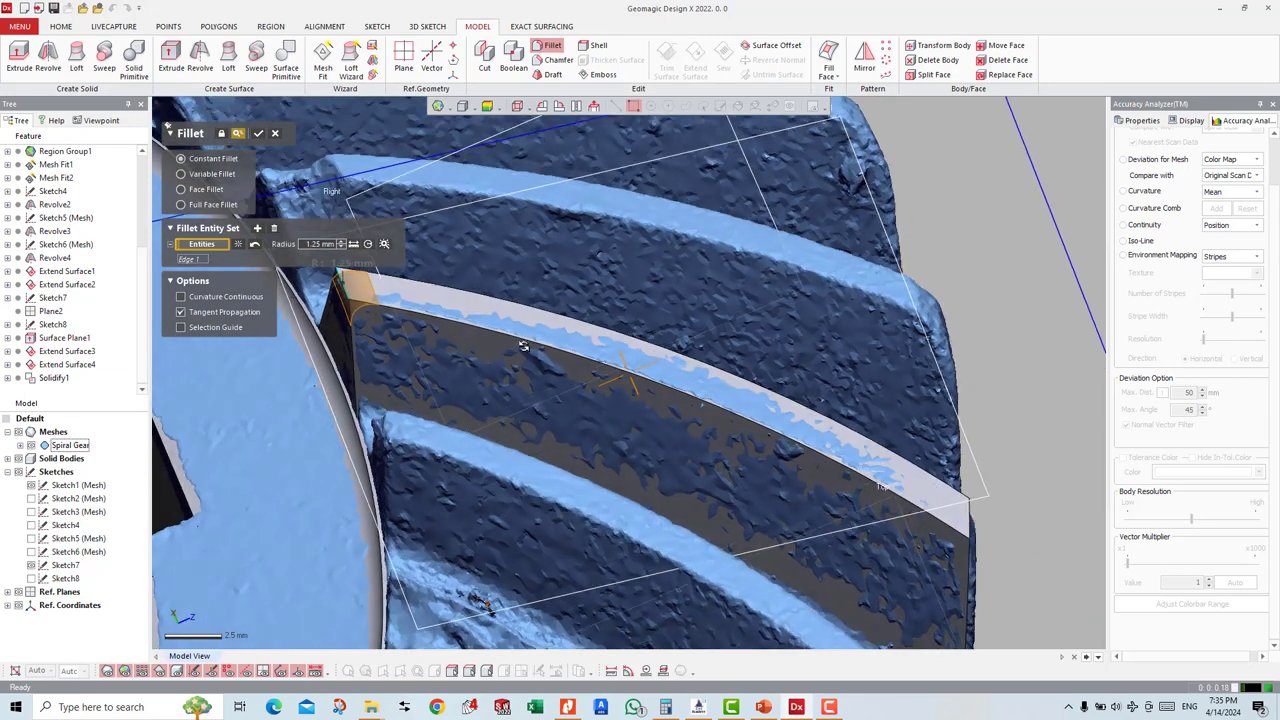
right_drag(522, 345, 310, 260)
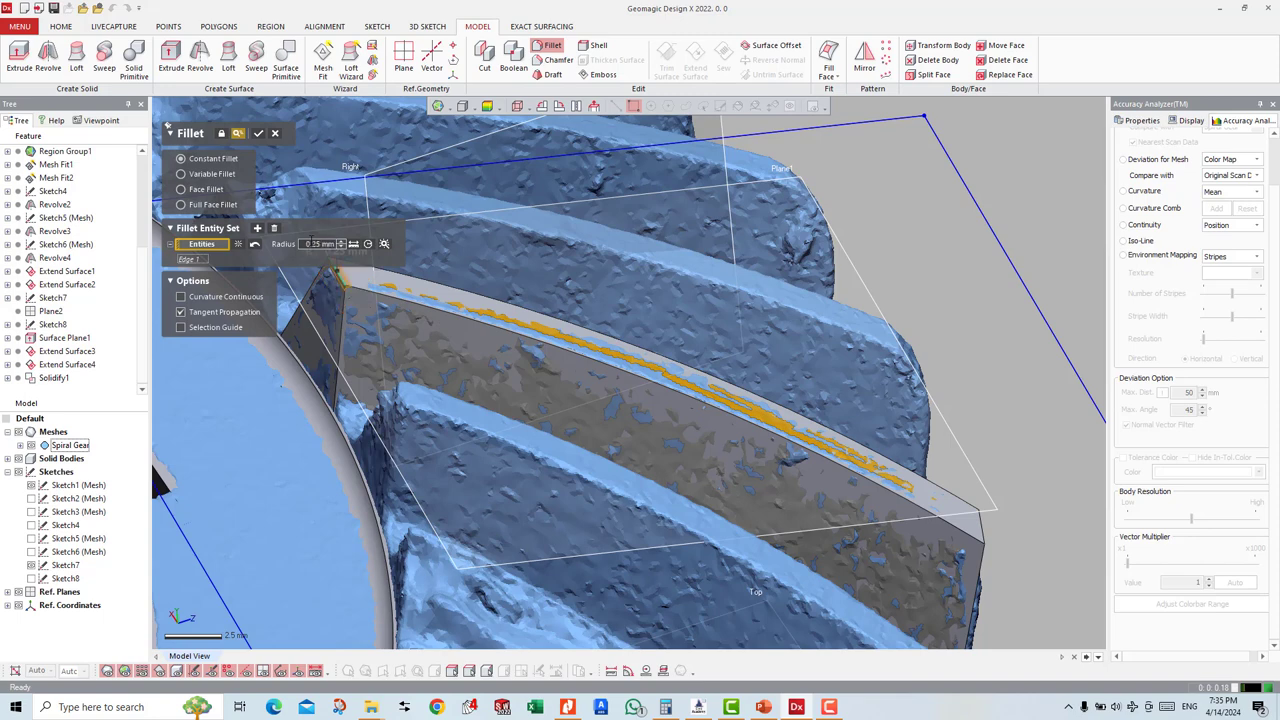
click(259, 134)
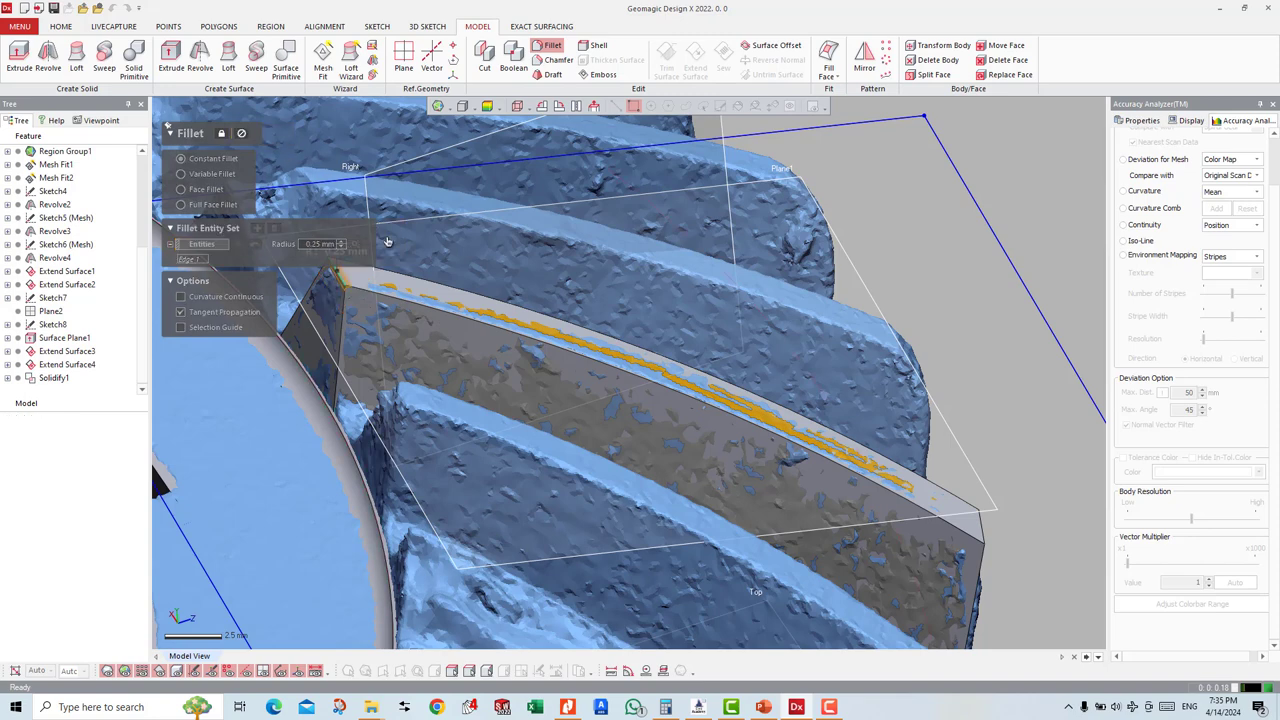
mouse_move(425, 310)
right_down()
mouse_move(337, 357)
mouse_move(371, 320)
mouse_move(443, 472)
mouse_move(689, 462)
mouse_move(1085, 305)
right_up()
right_drag(991, 277, 990, 362)
Step: Zoom and orbit around the gear to inspect the filleted rim and teeth
scroll(991, 362, up, 2)
scroll(960, 375, up, 1)
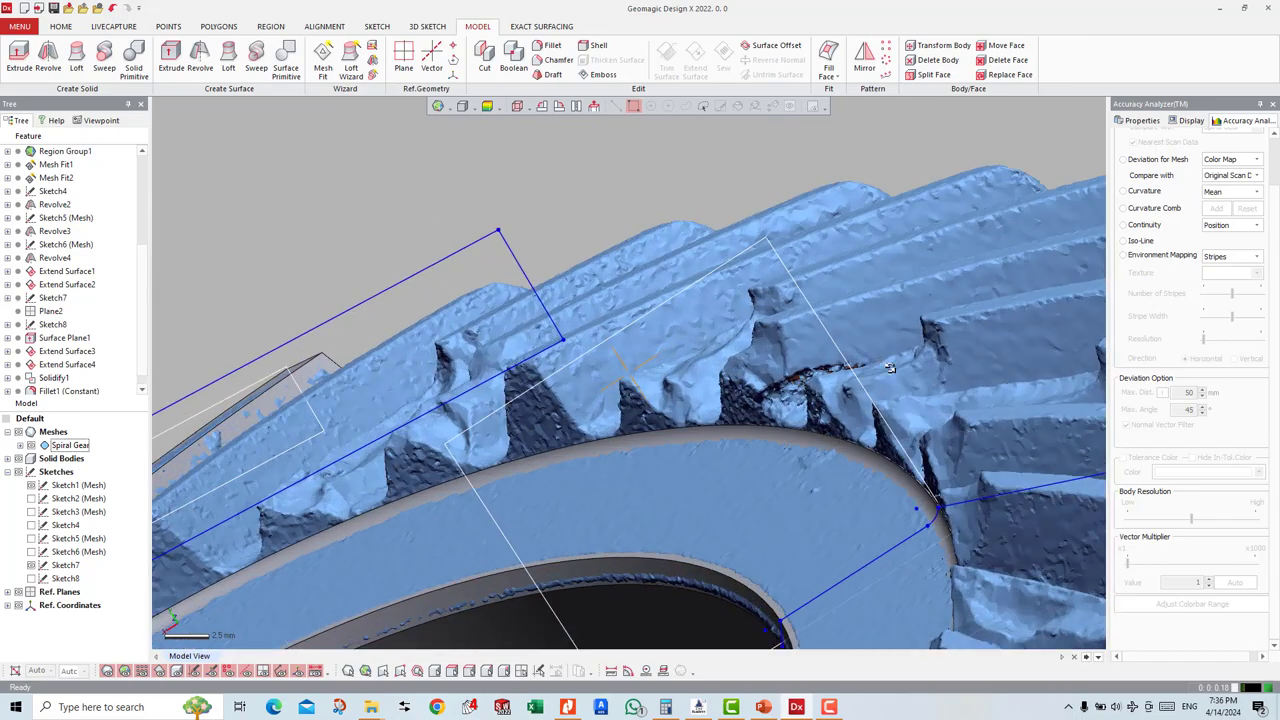
scroll(920, 390, up, 2)
scroll(873, 408, up, 2)
scroll(873, 408, down, 5)
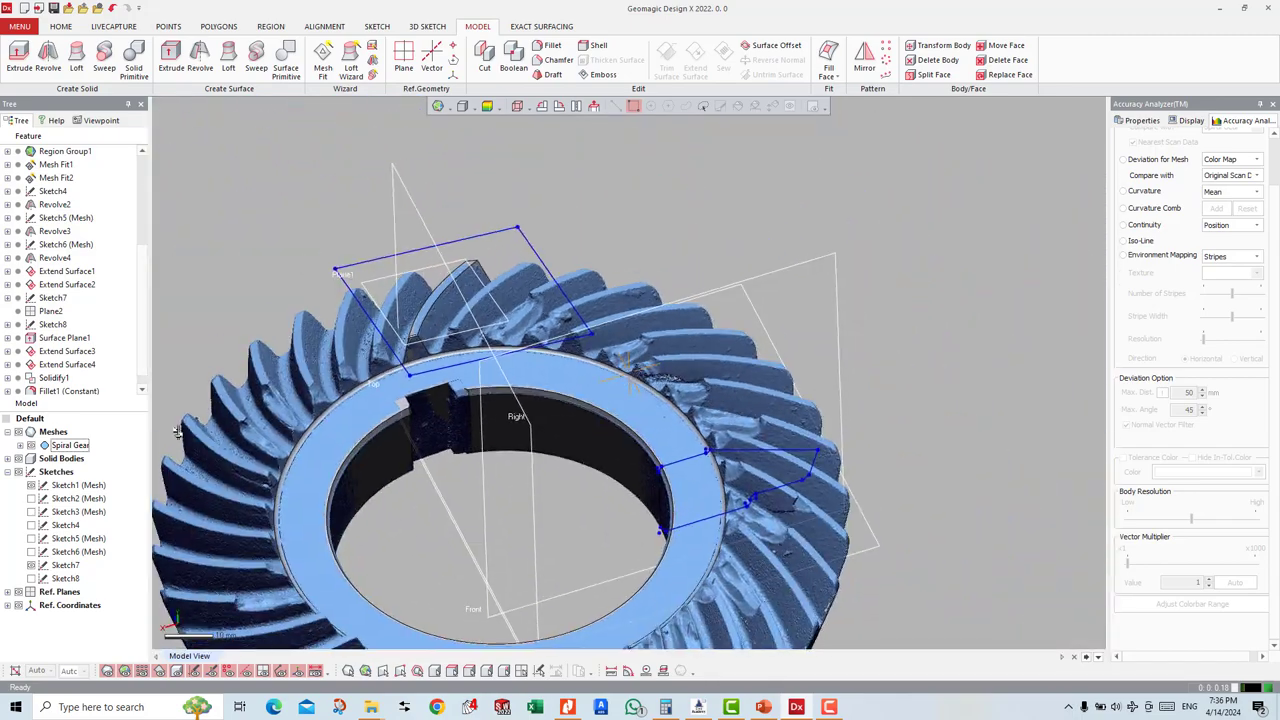
mouse_move(600, 420)
right_down()
mouse_move(242, 481)
mouse_move(420, 429)
mouse_move(374, 366)
right_up()
scroll(242, 481, up, 3)
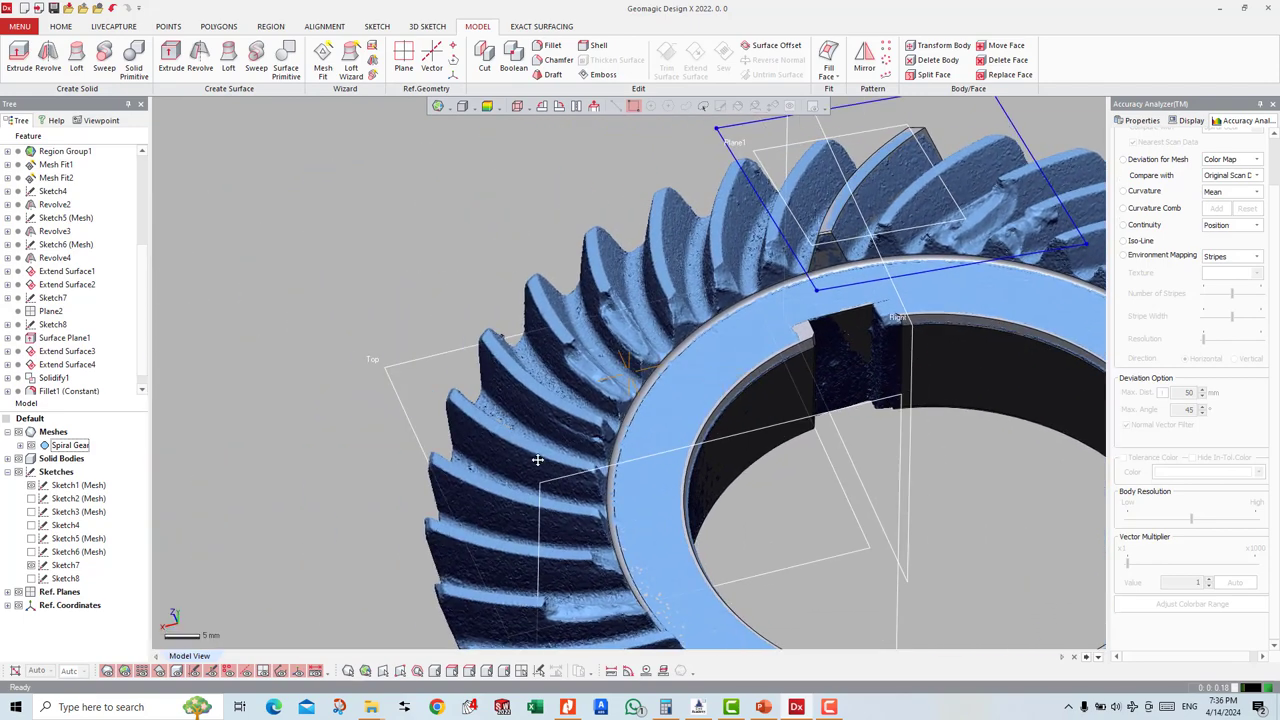
scroll(569, 466, up, 2)
scroll(581, 495, up, 2)
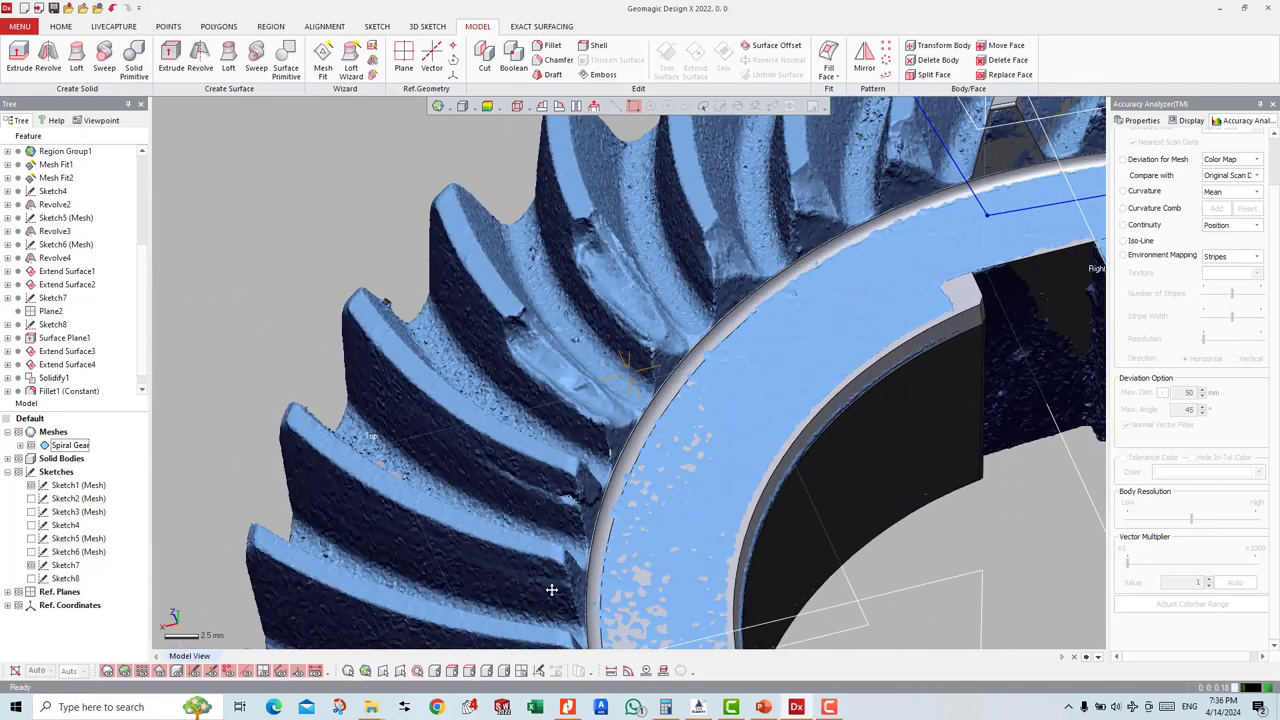
mouse_move(584, 467)
right_down()
mouse_move(481, 484)
mouse_move(465, 525)
mouse_move(476, 559)
right_up()
scroll(476, 559, down, 3)
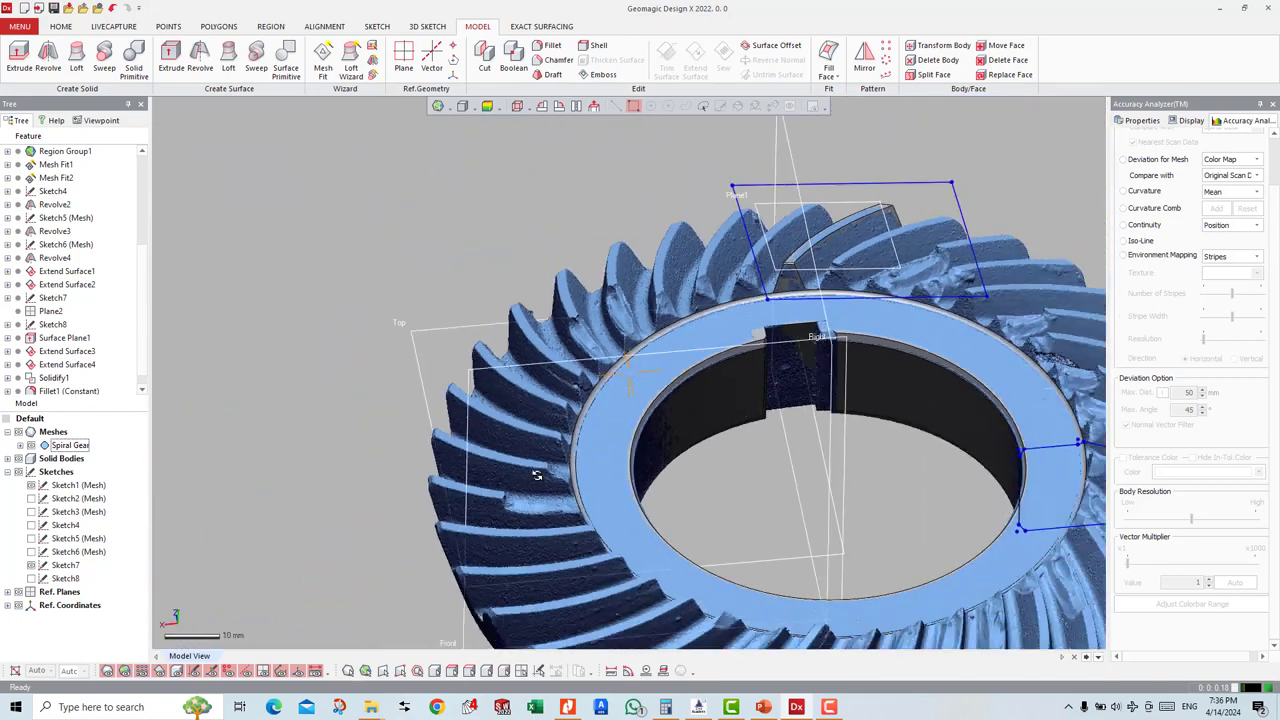
scroll(1006, 263, up, 1)
scroll(171, 437, down, 2)
scroll(40, 370, down, 1)
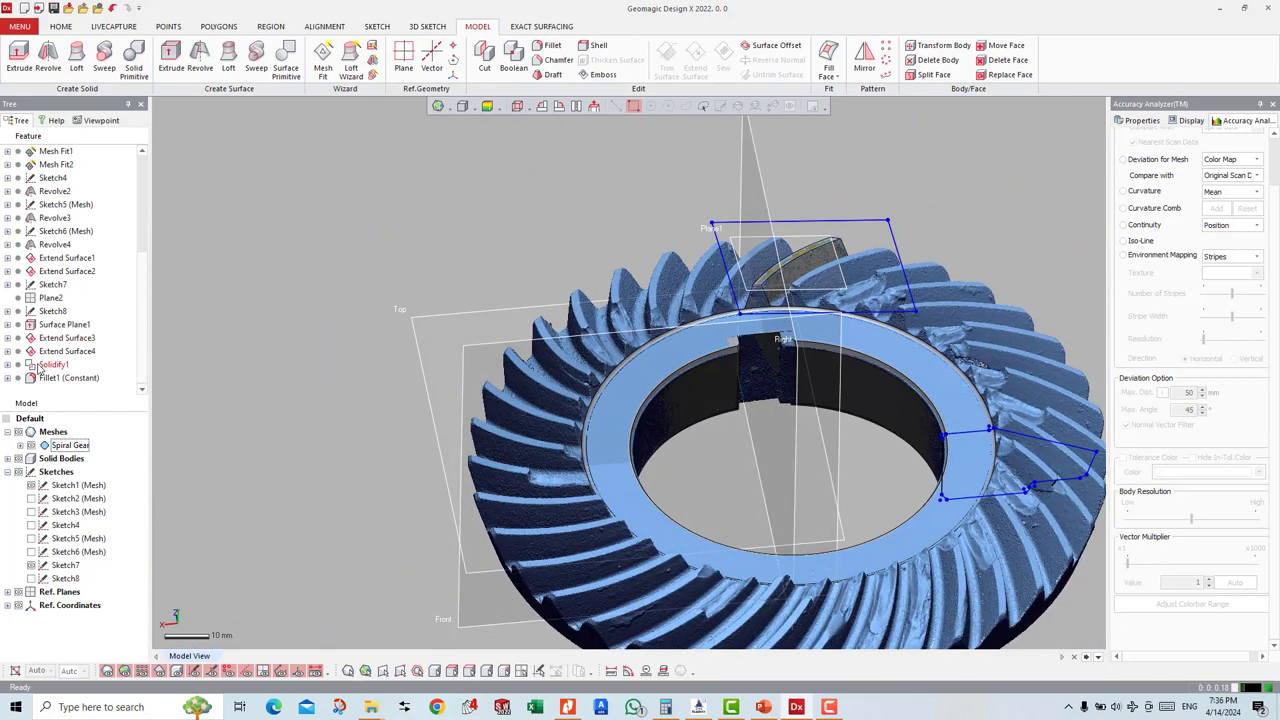
Step: Undo Fillet1 (Constant) and view the unrounded teeth side-on
double_click(57, 378)
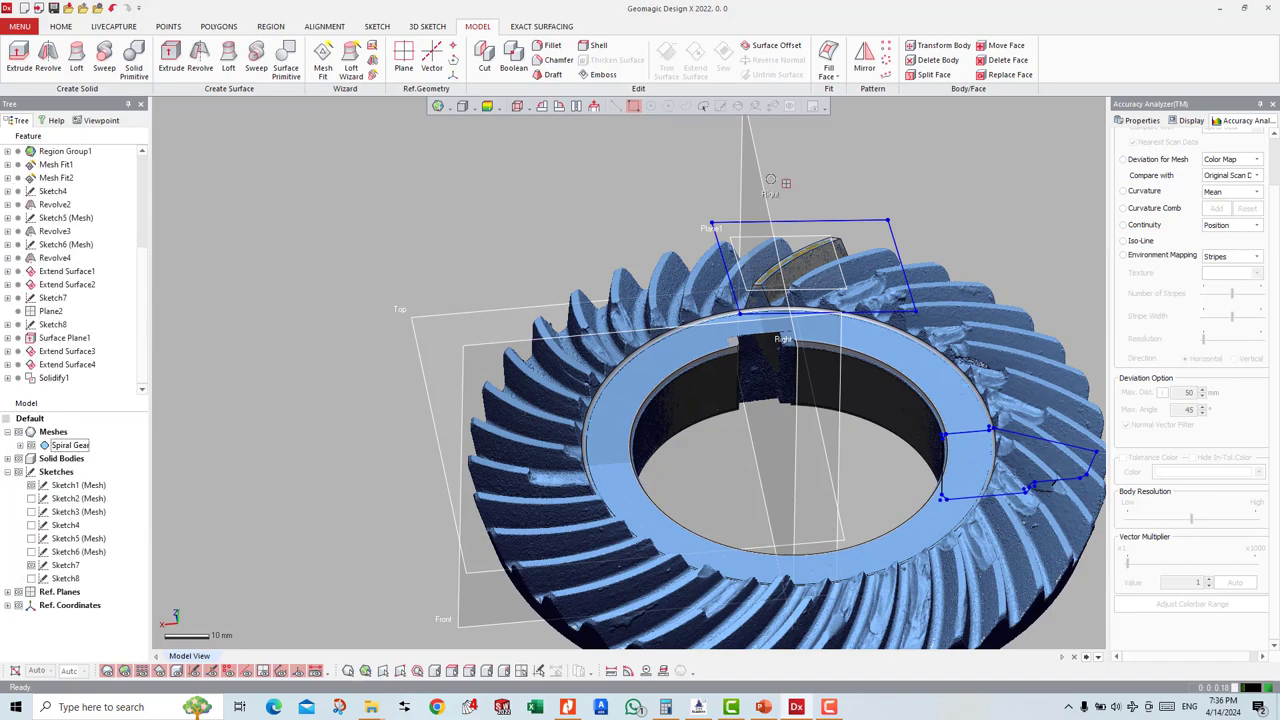
scroll(953, 204, up, 3)
scroll(953, 204, up, 2)
right_drag(953, 204, 455, 500)
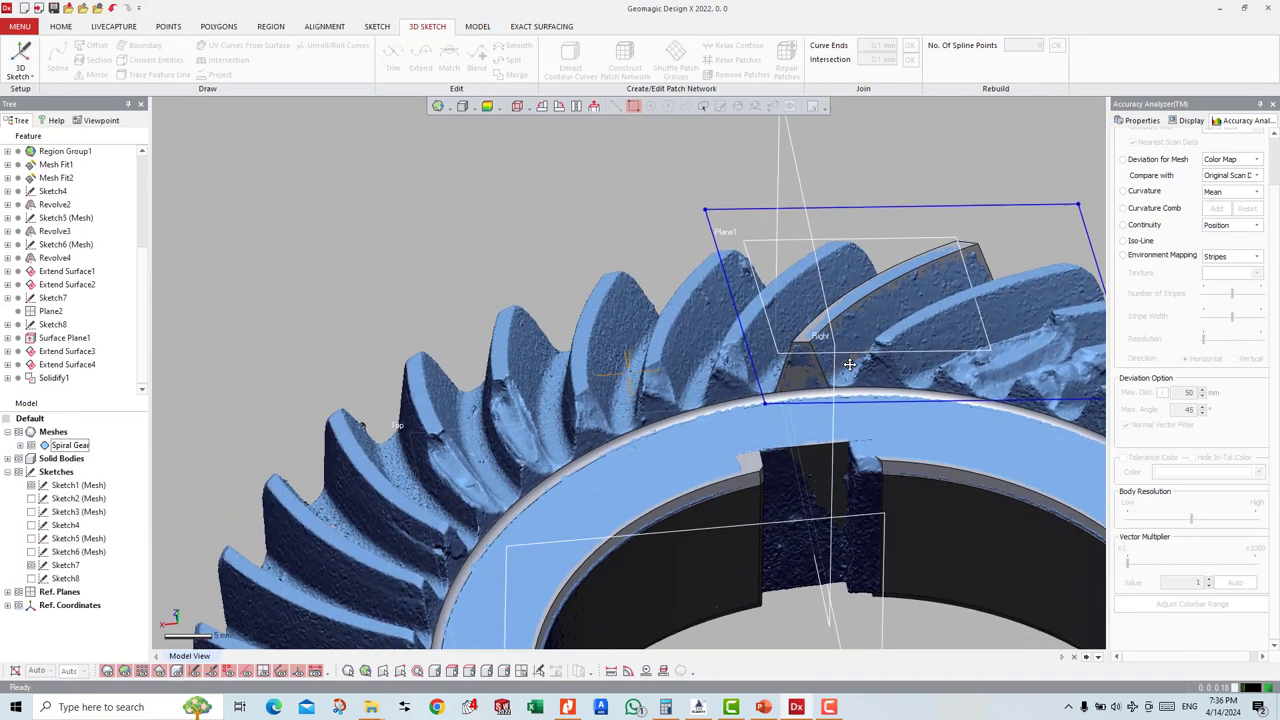
scroll(345, 488, up, 3)
click(478, 27)
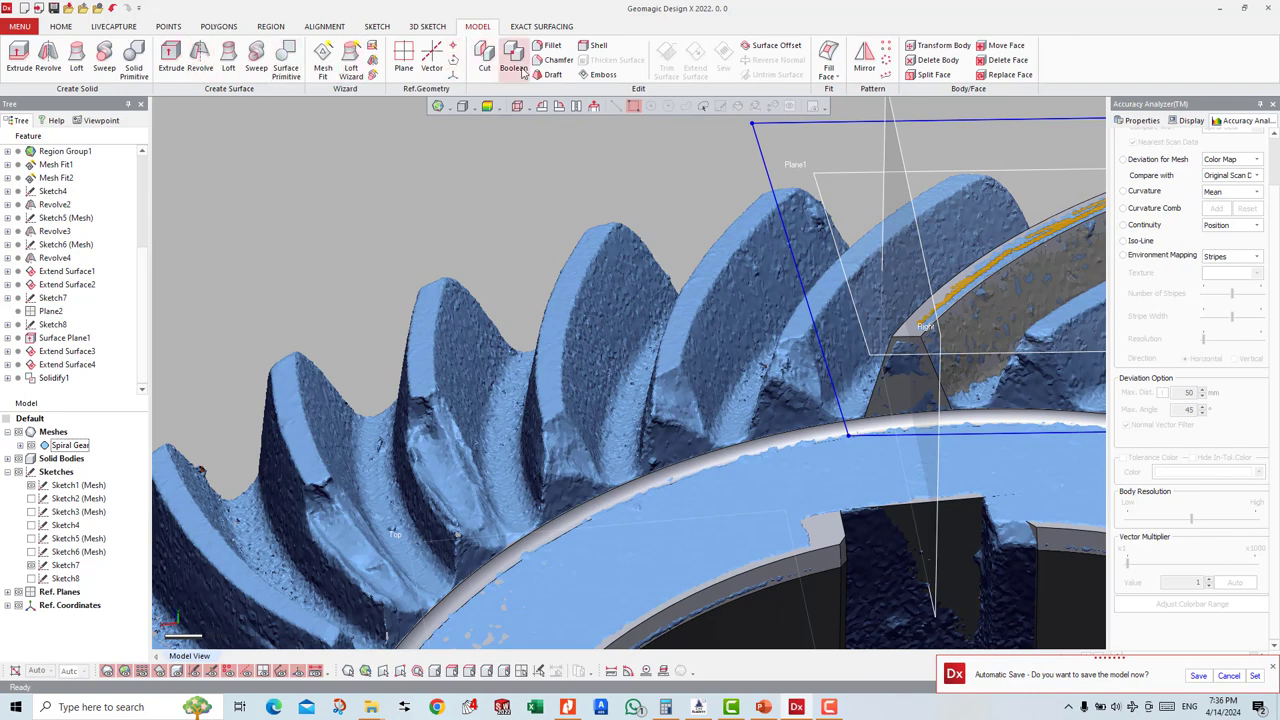
Step: Chamfer the edge at the tooth's end at 0.25 mm and 45°
click(553, 60)
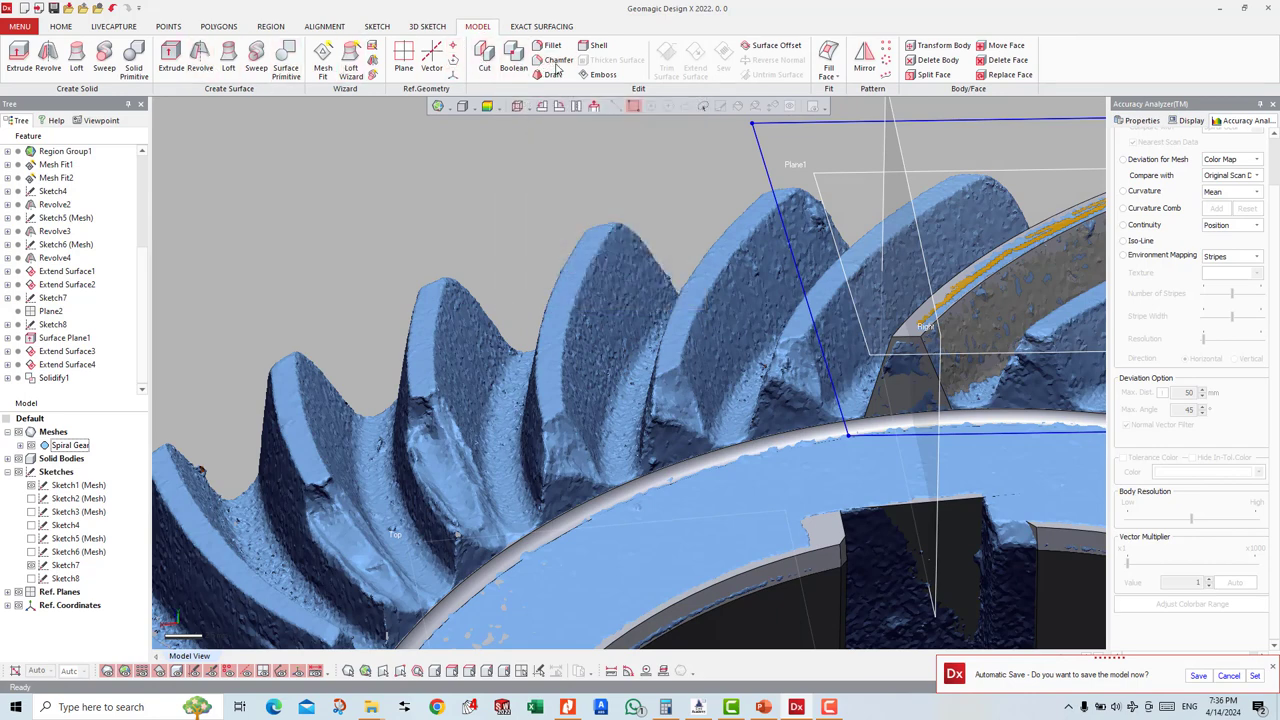
click(903, 340)
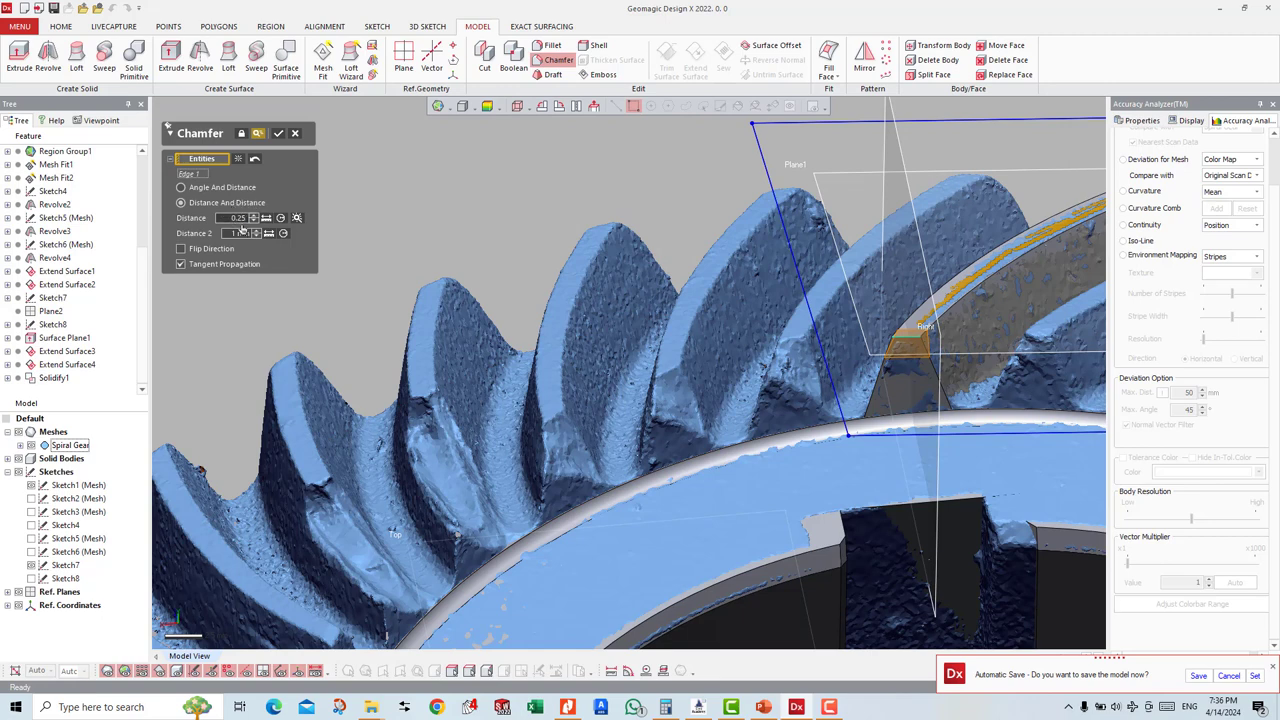
click(245, 232)
text(0.)
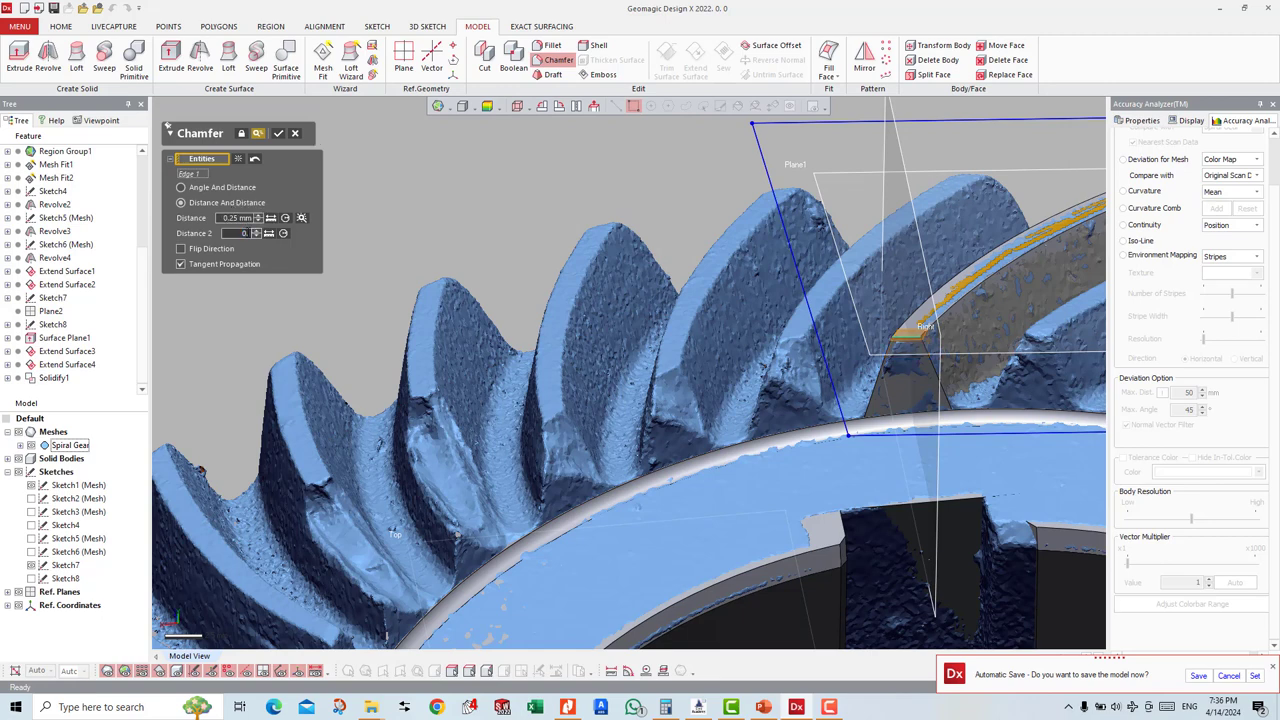
key(Return)
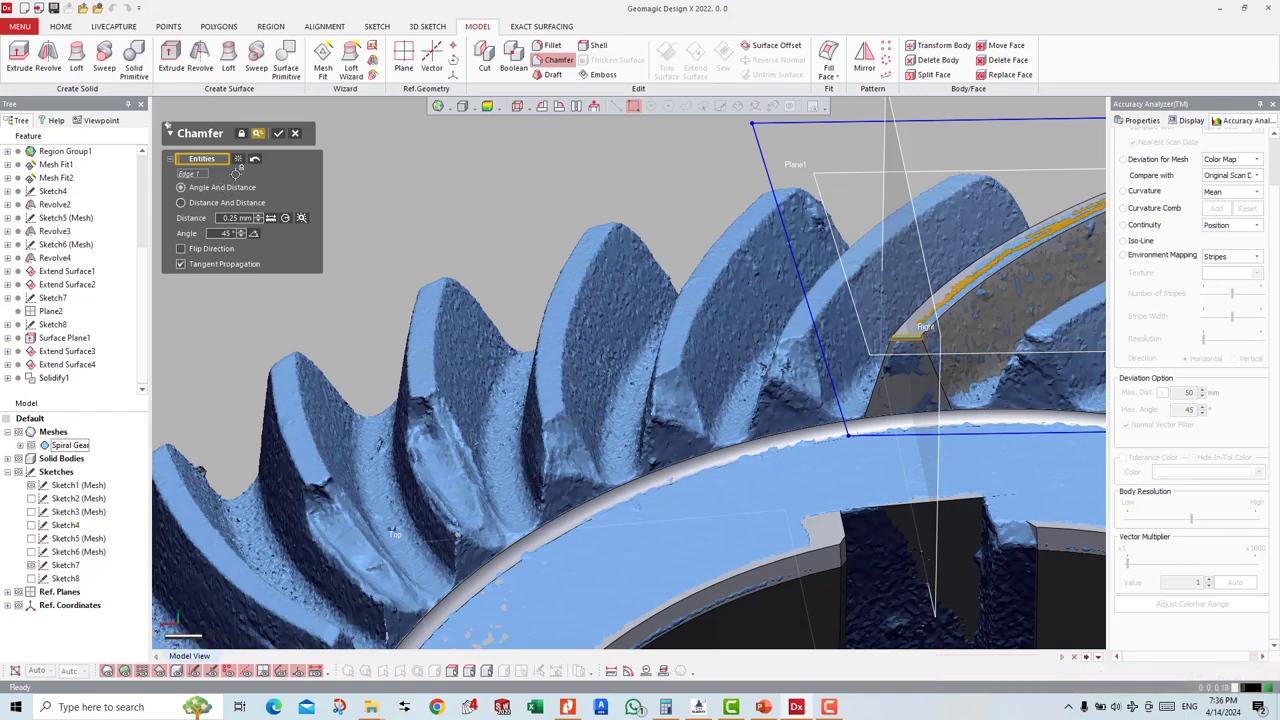
click(278, 133)
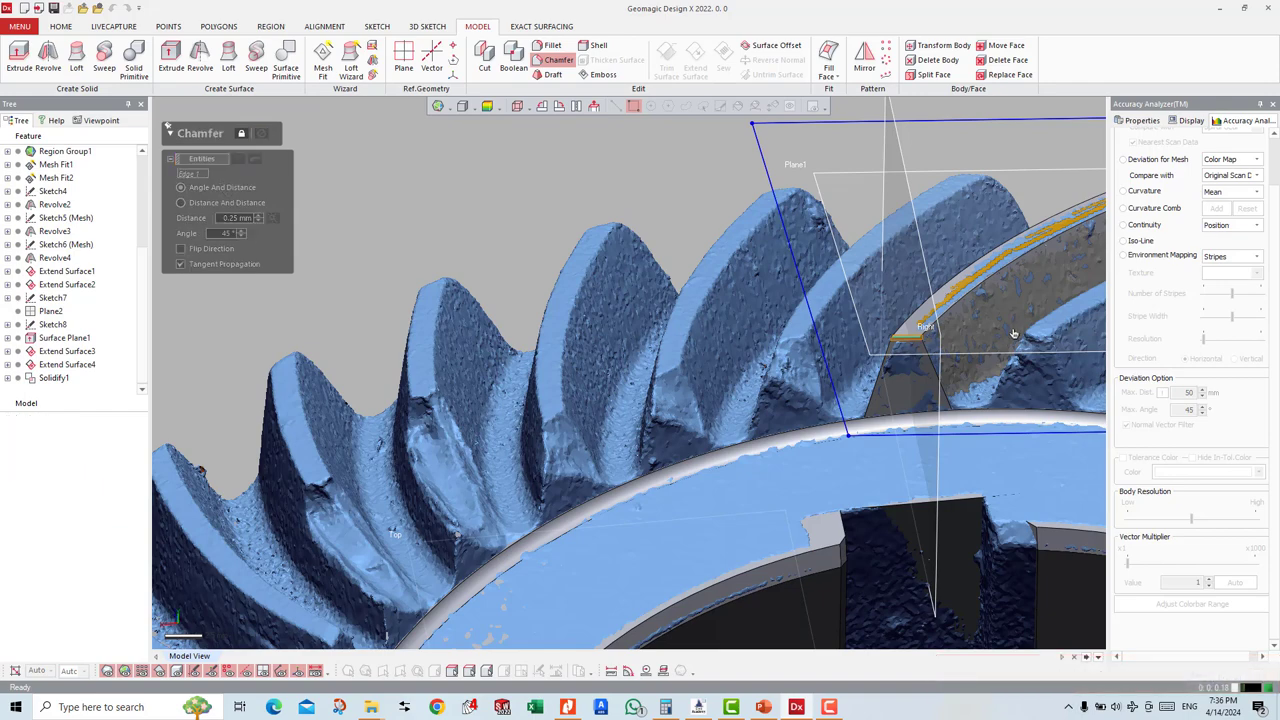
right_drag(1013, 333, 810, 333)
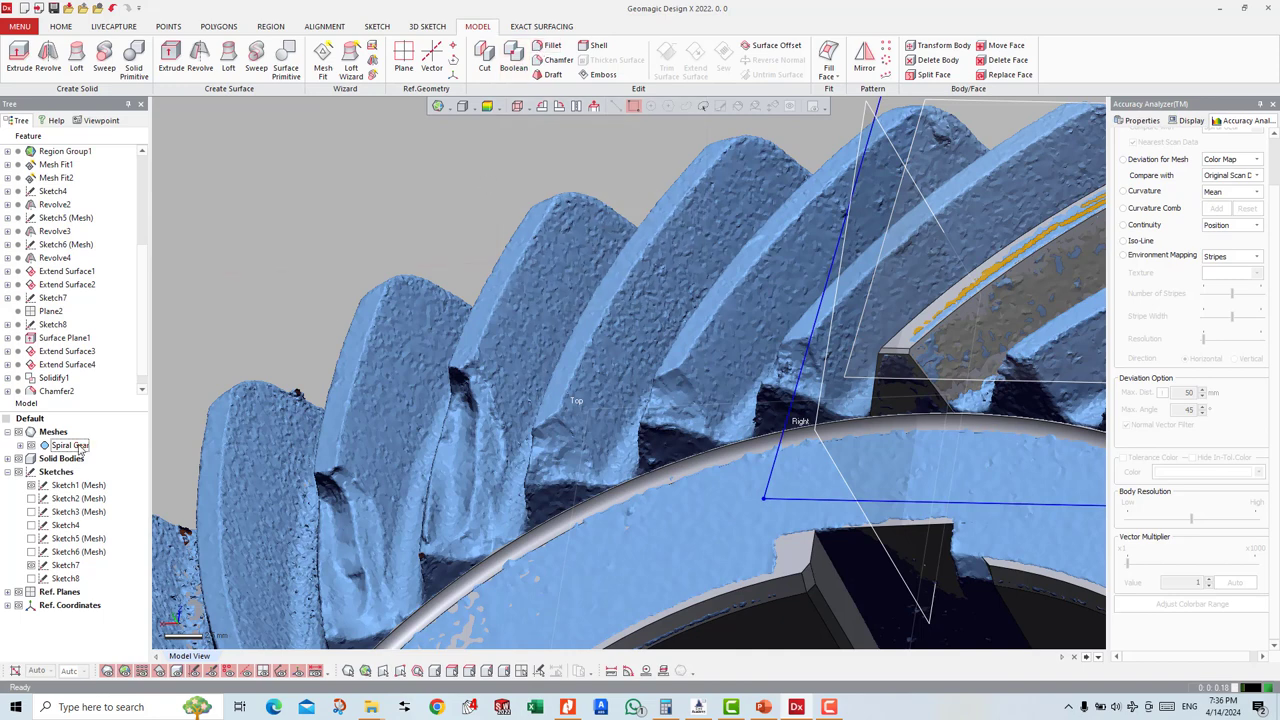
Step: Edit Chamfer2 to include two more tooth edges, three in total
scroll(60, 385, down, 1)
right_click(57, 378)
click(104, 387)
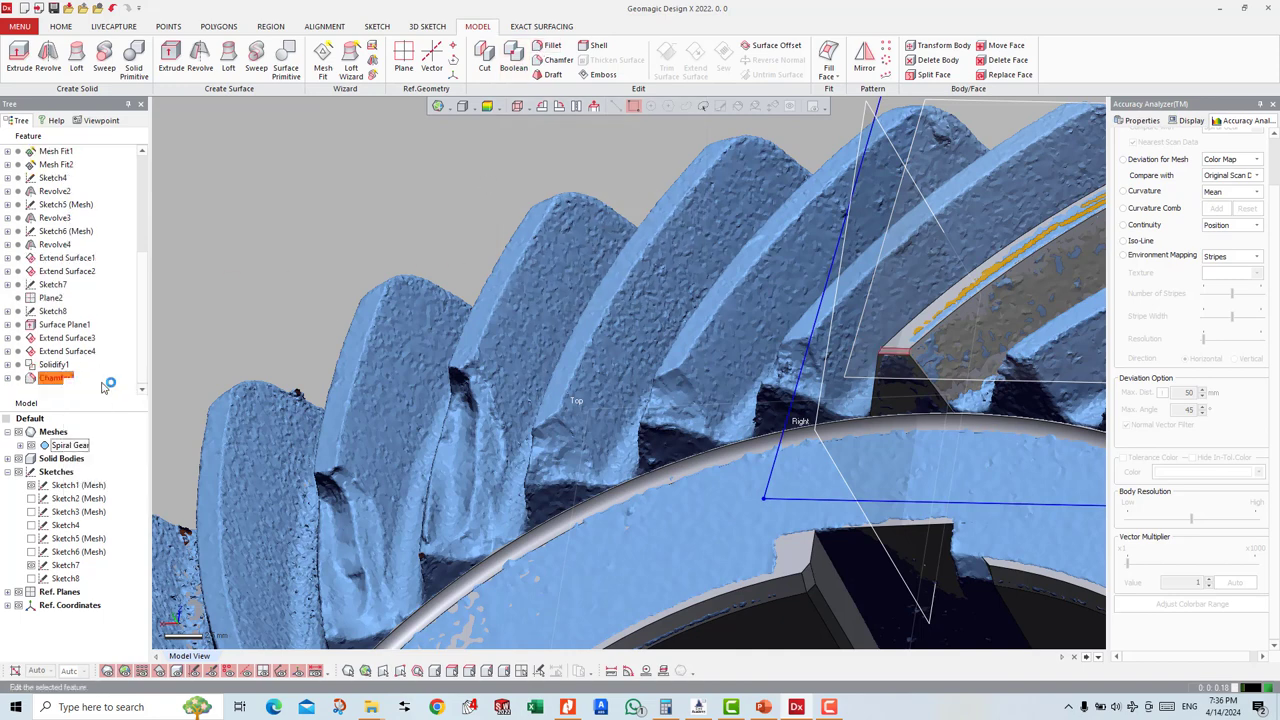
click(880, 360)
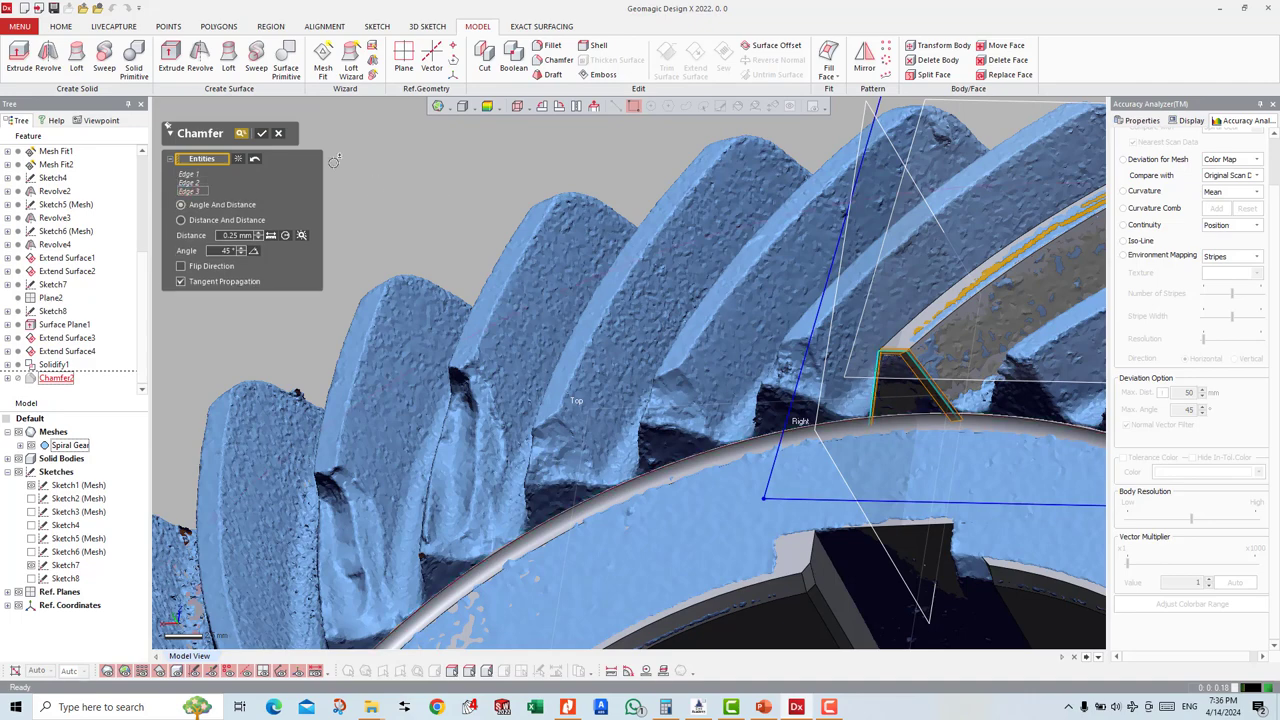
click(262, 133)
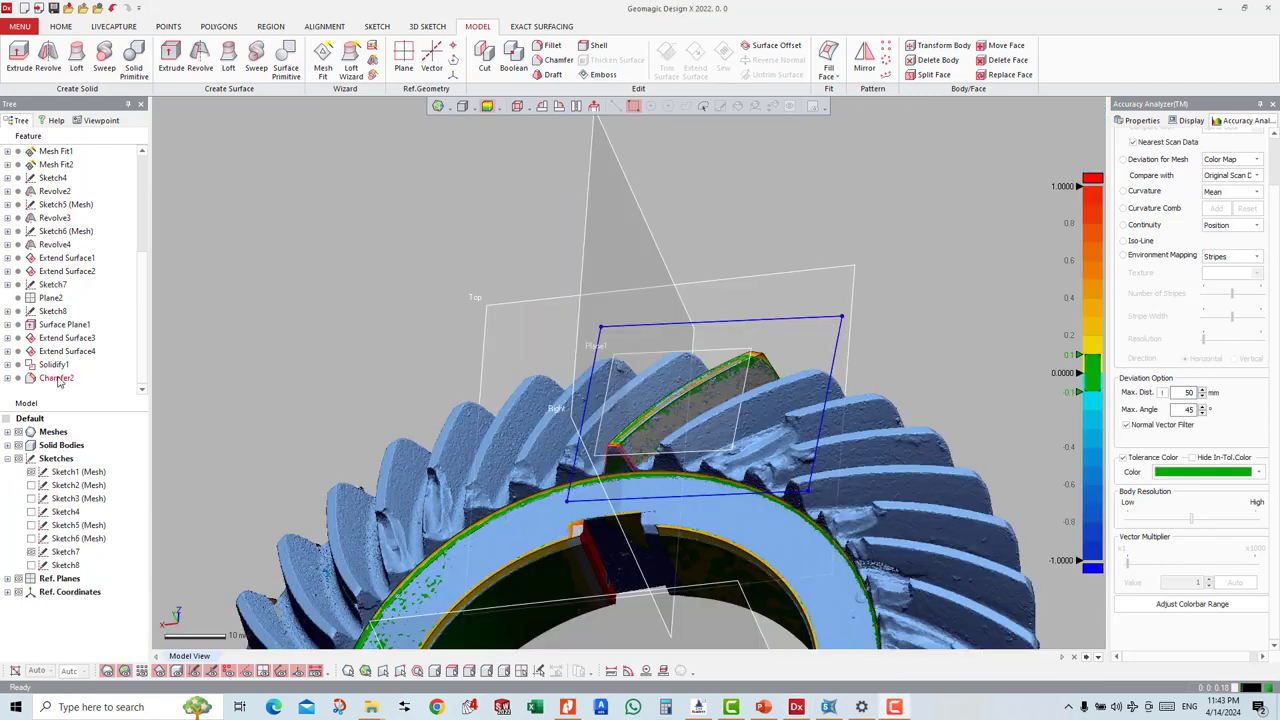
Step: Delete Chamfer2 and orbit in on the unchamfered tooth
right_click(59, 381)
click(91, 400)
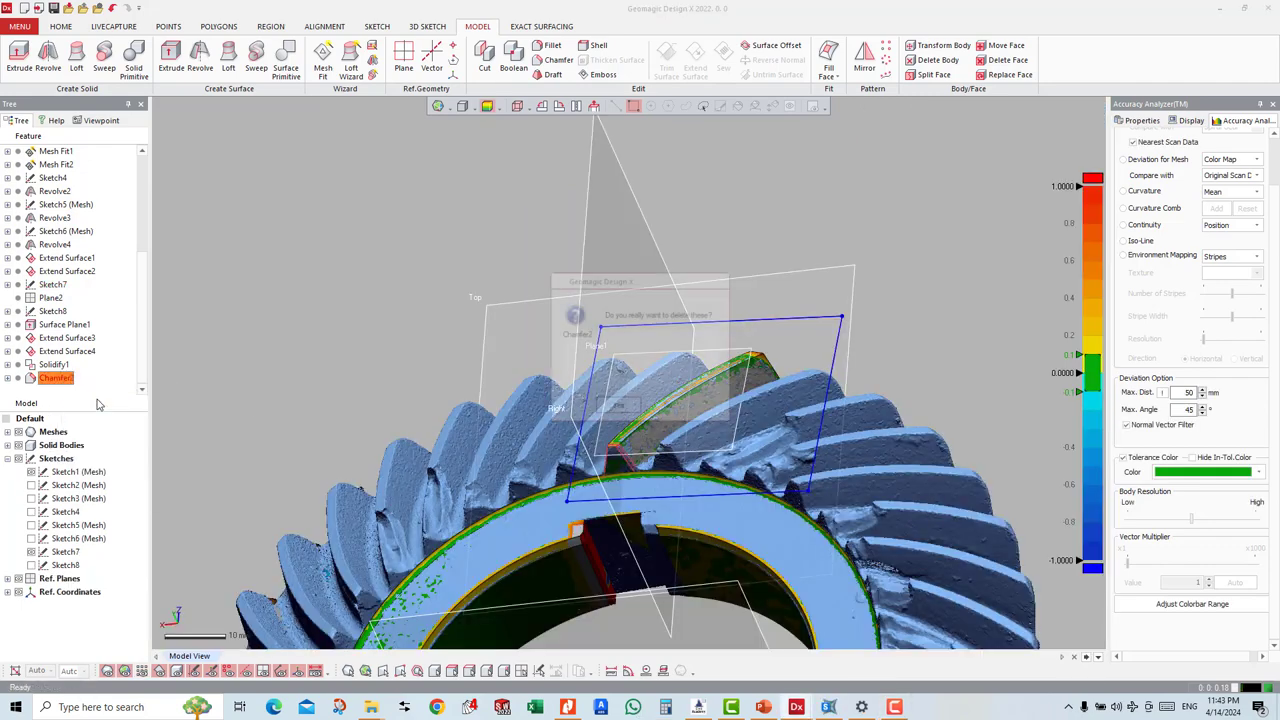
click(616, 407)
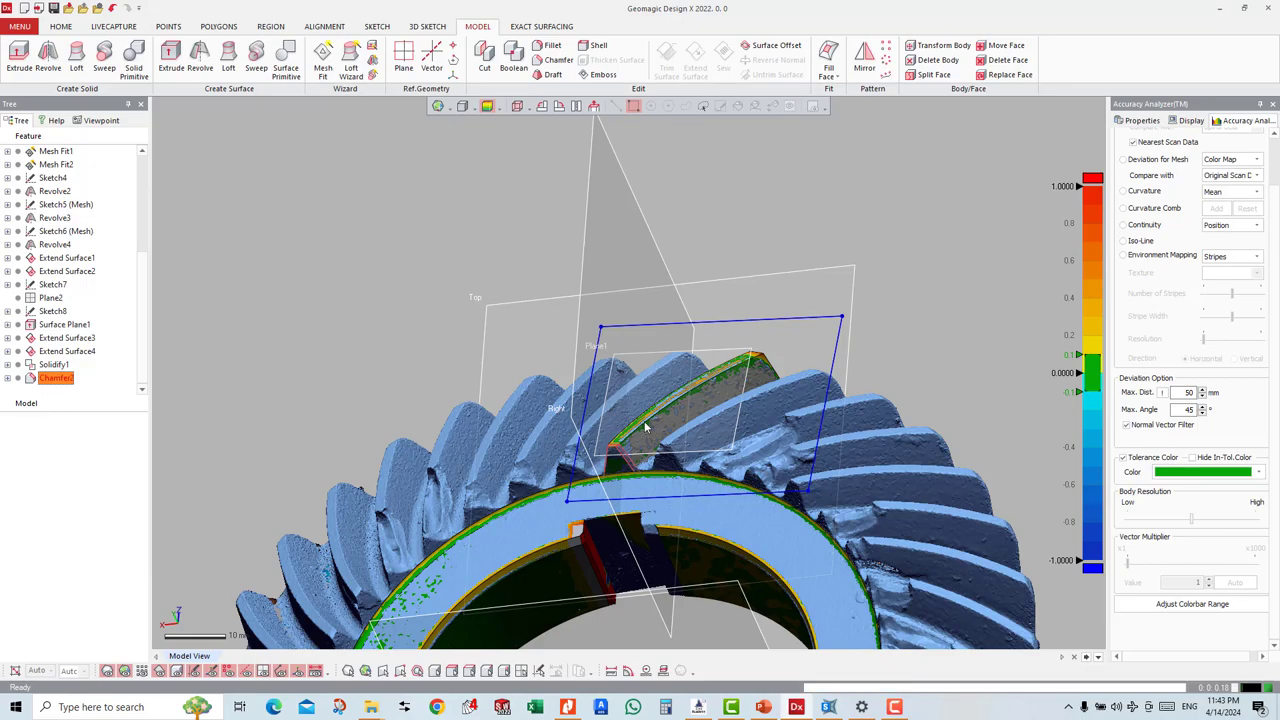
mouse_move(650, 452)
right_down()
mouse_move(670, 473)
mouse_move(694, 455)
right_up()
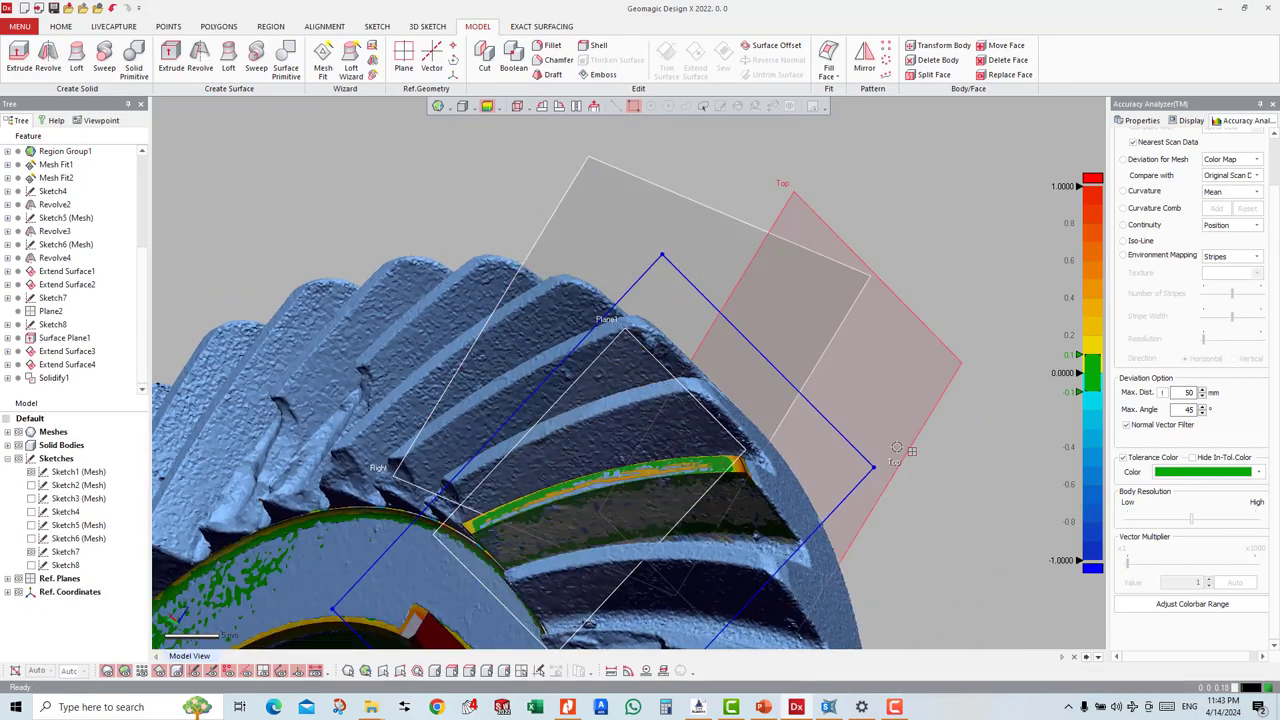
right_drag(630, 470, 680, 466)
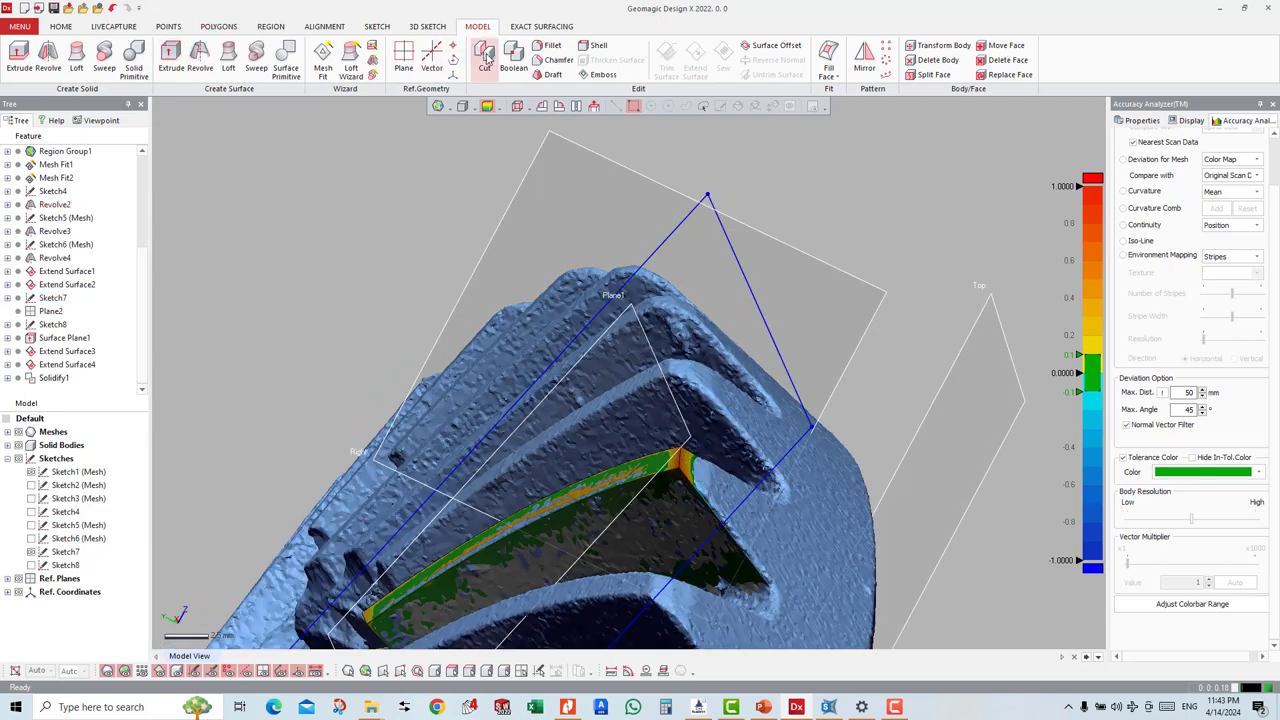
Step: Add a Distance and Distance chamfer on the tooth's end edge
click(553, 61)
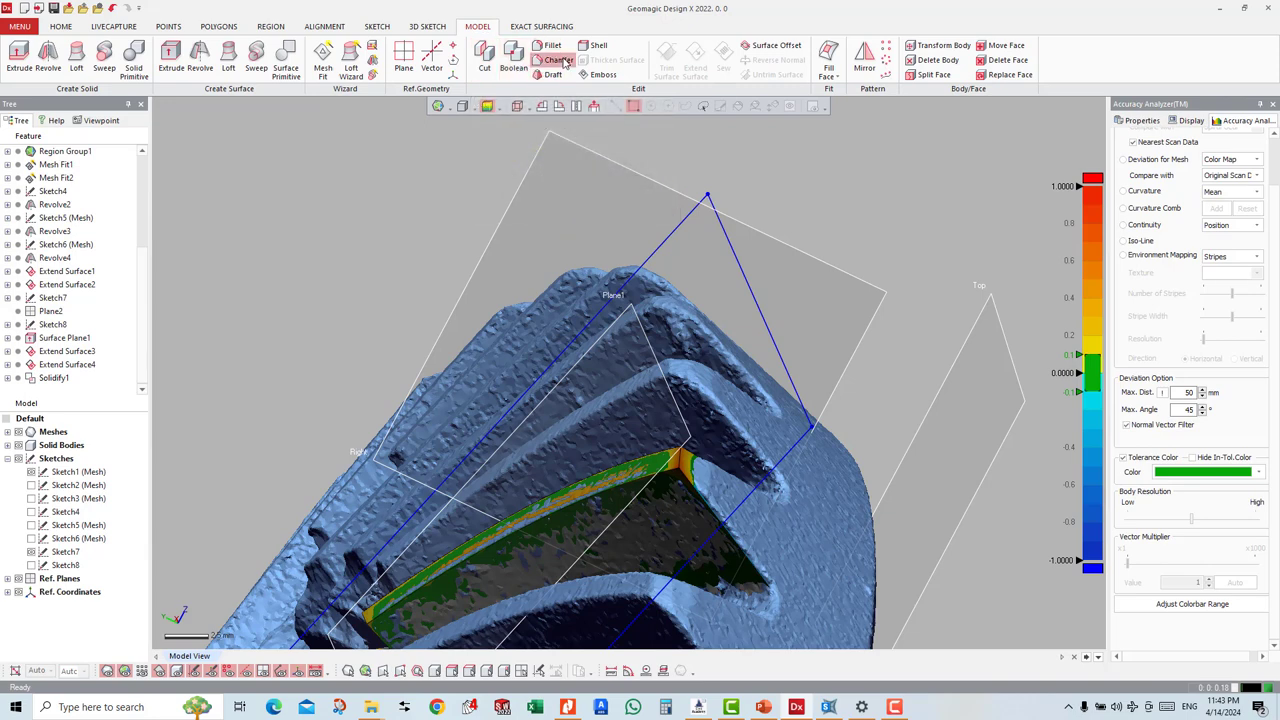
click(683, 452)
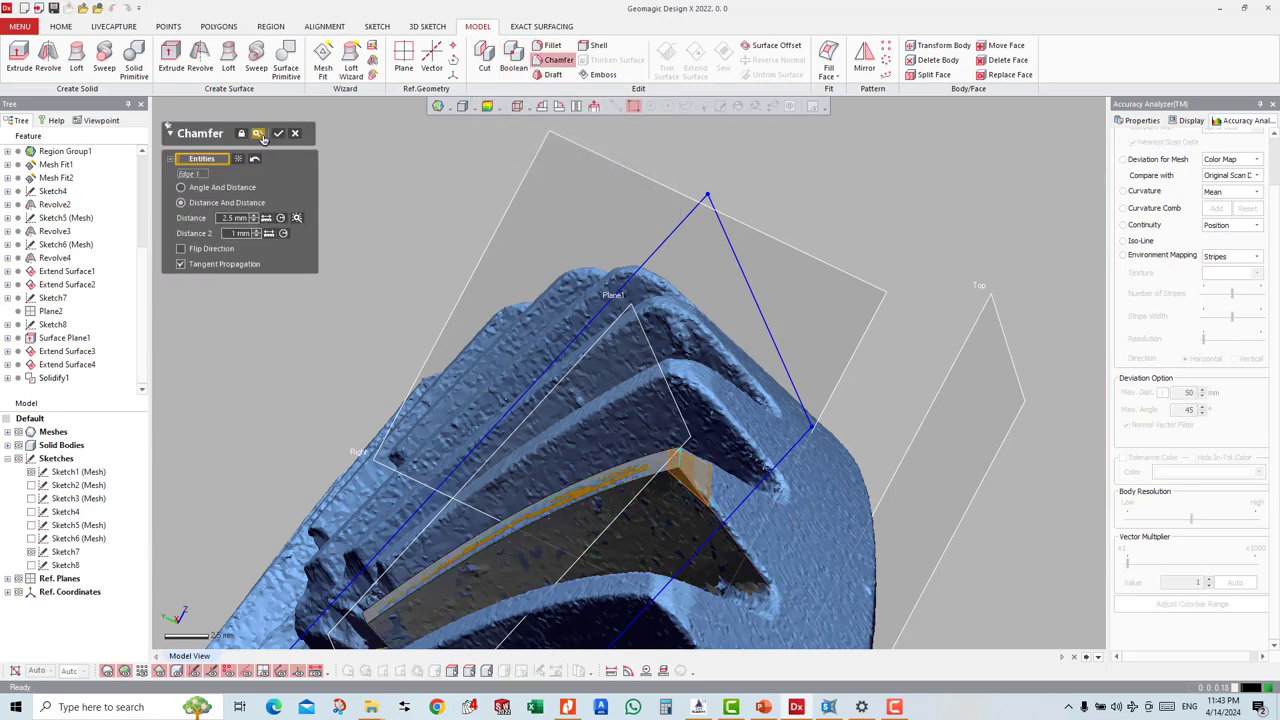
click(278, 133)
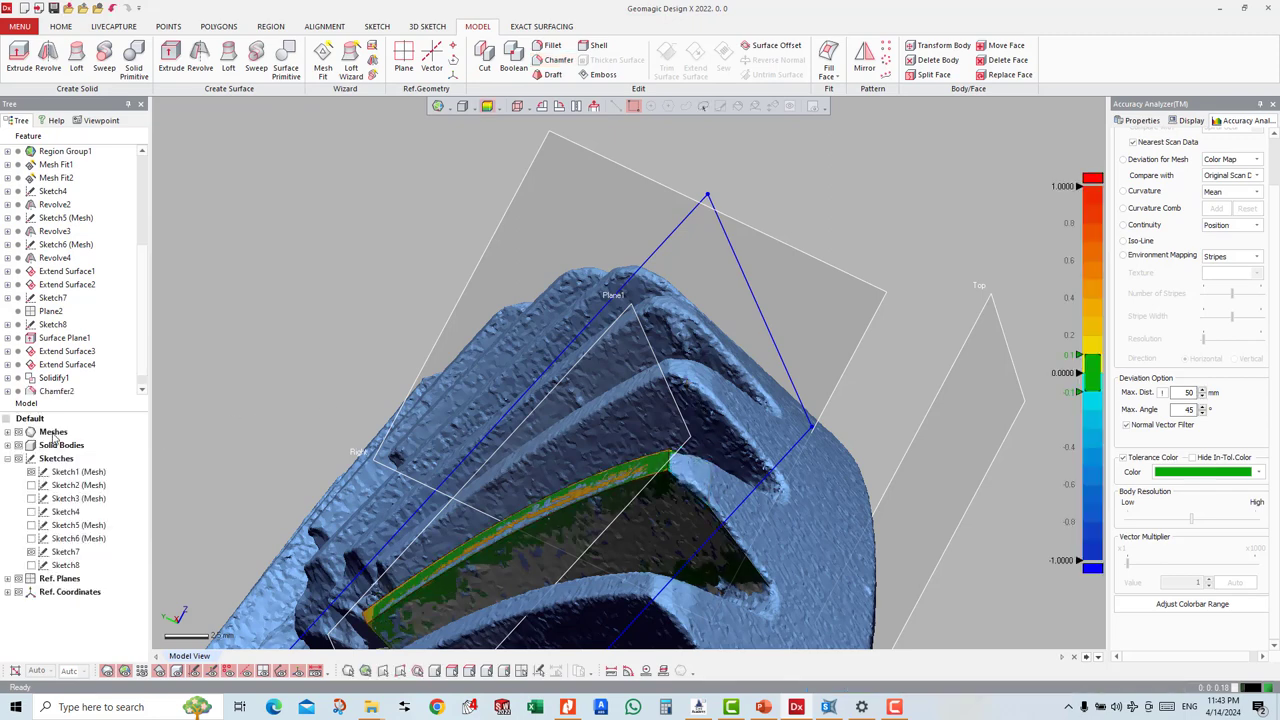
Step: Hide the scan mesh and edit Chamfer2 to distances of 2 mm and 0.75 mm
click(19, 432)
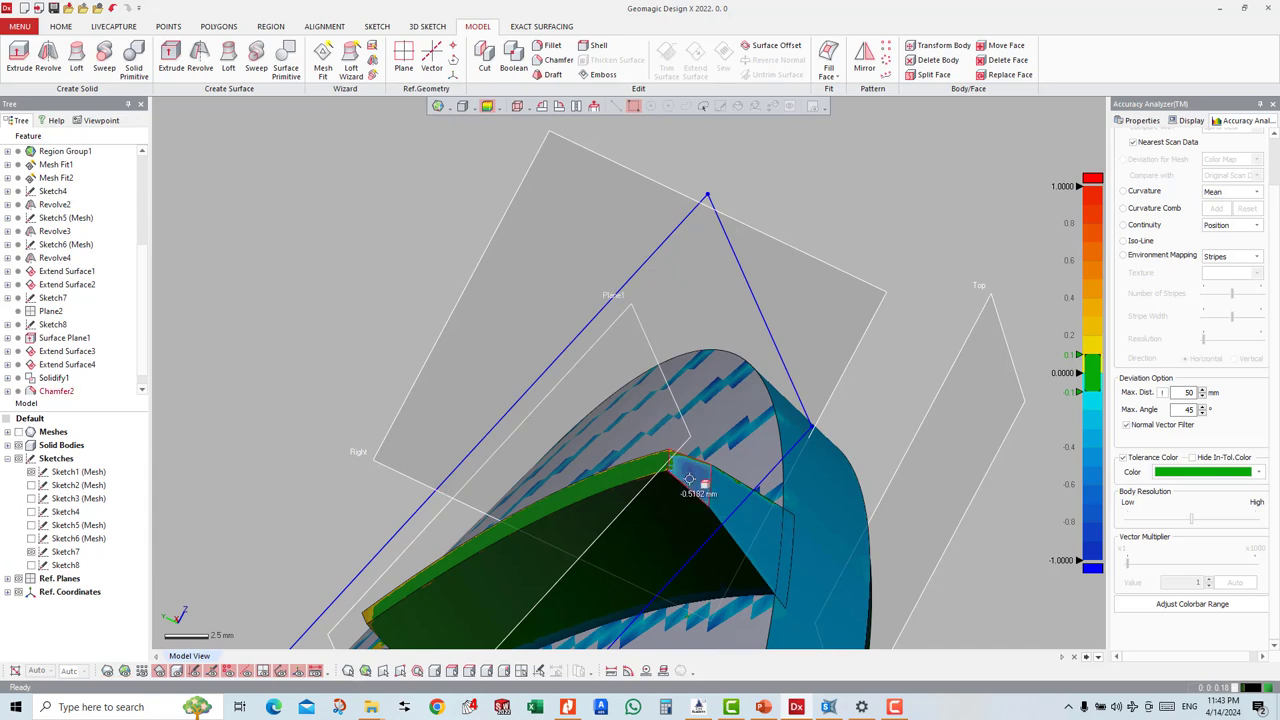
scroll(50, 396, down, 1)
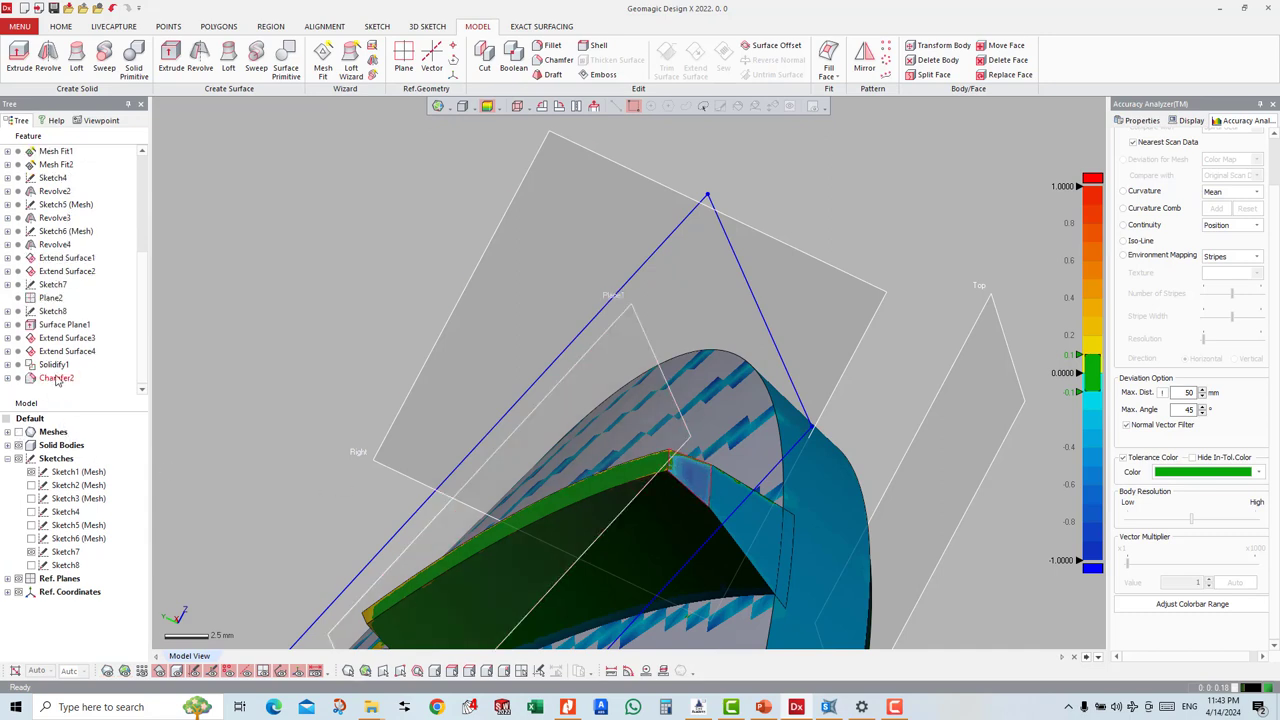
right_click(55, 378)
click(80, 490)
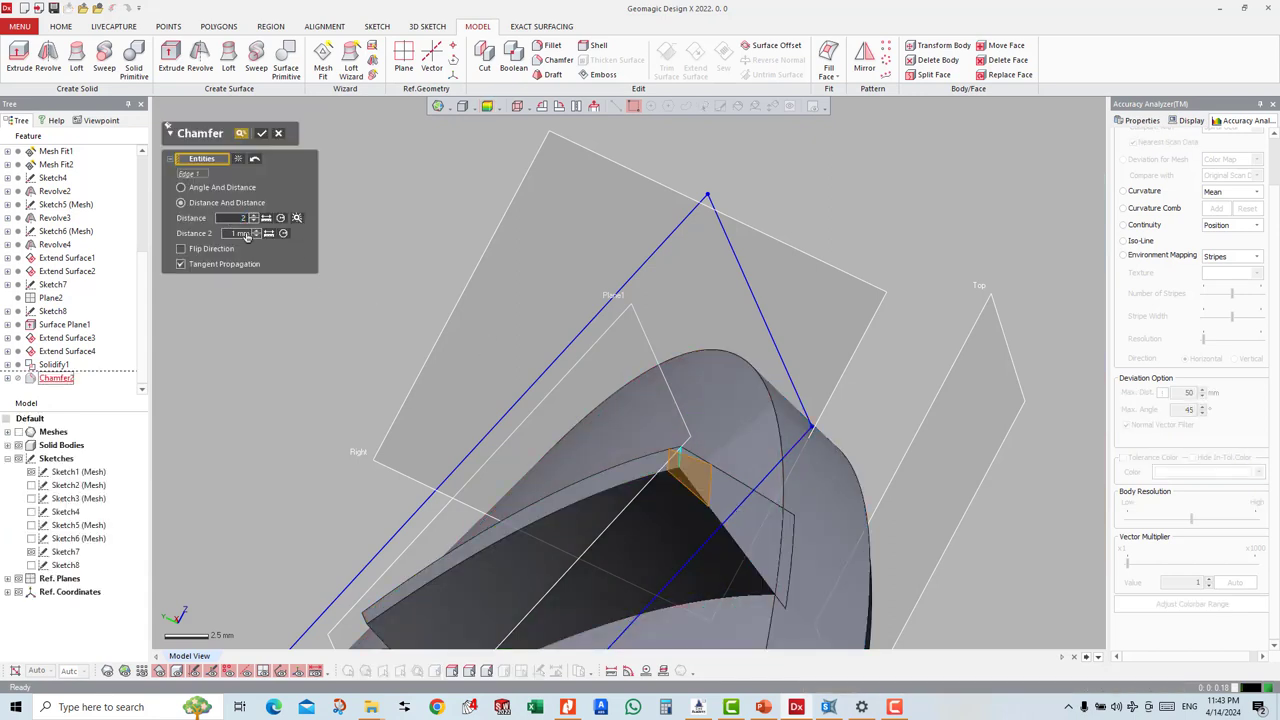
double_click(242, 235)
text(5)
key(Return)
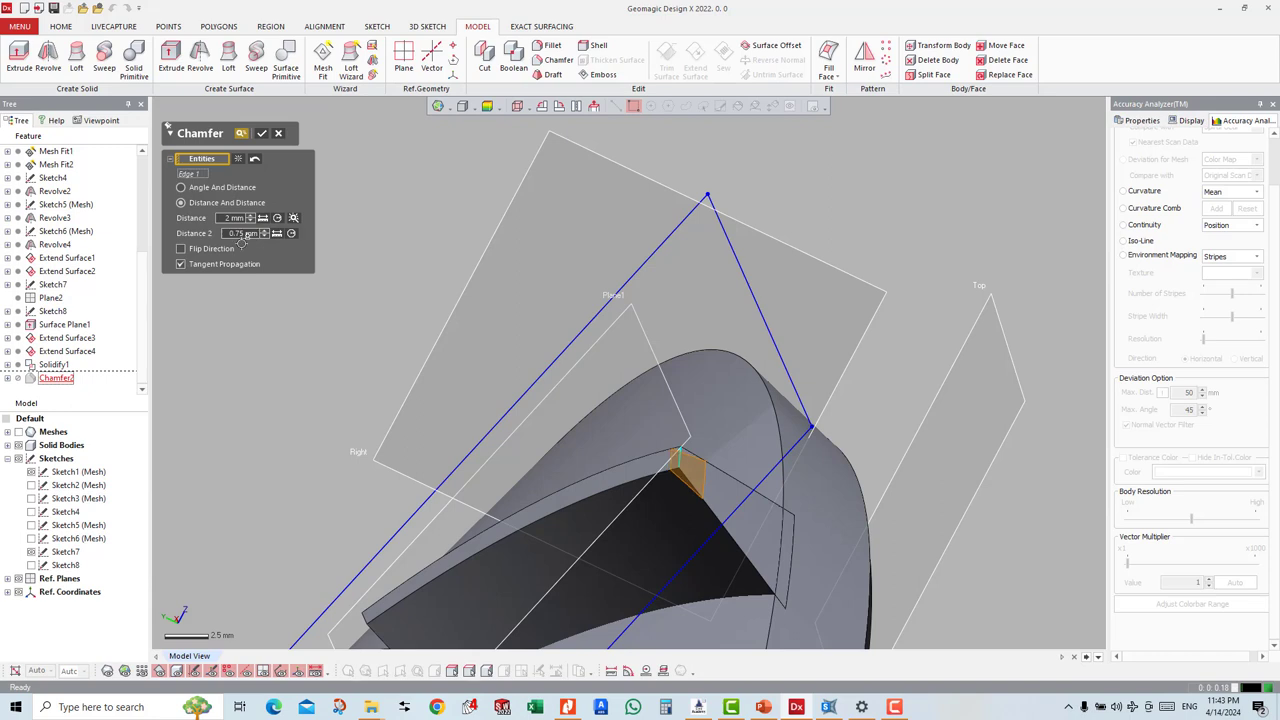
click(262, 133)
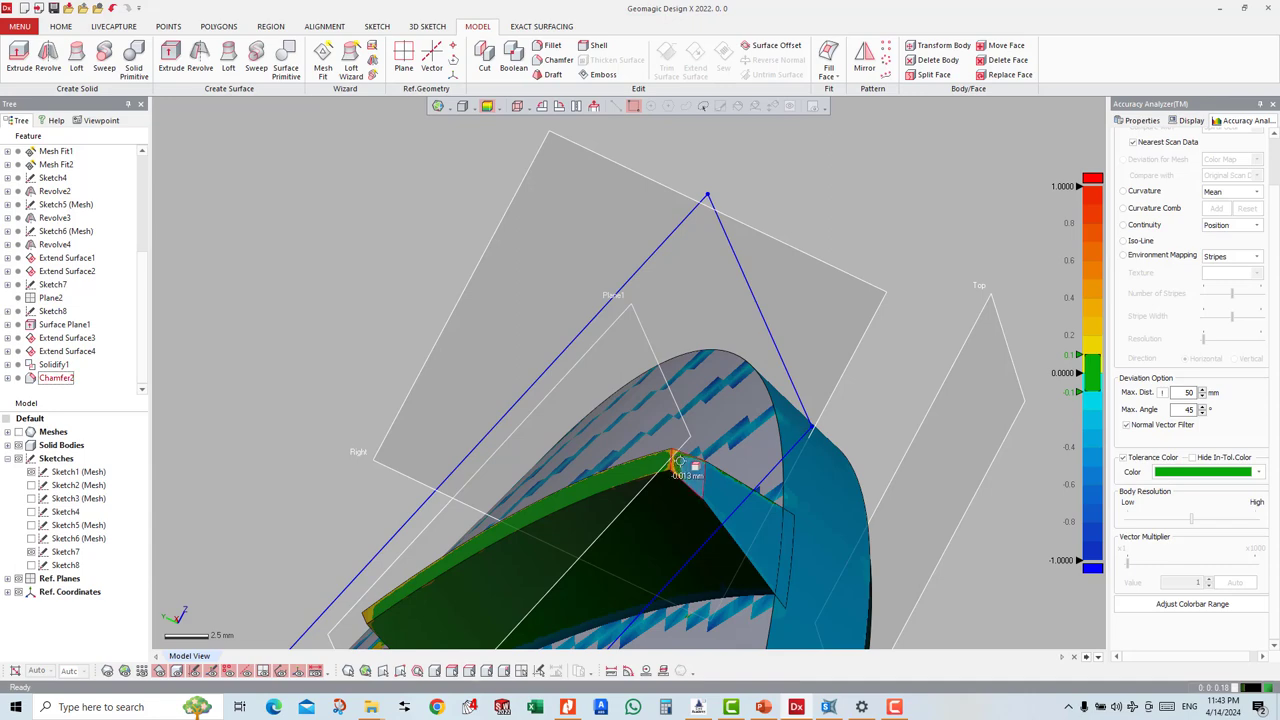
scroll(680, 458, up, 3)
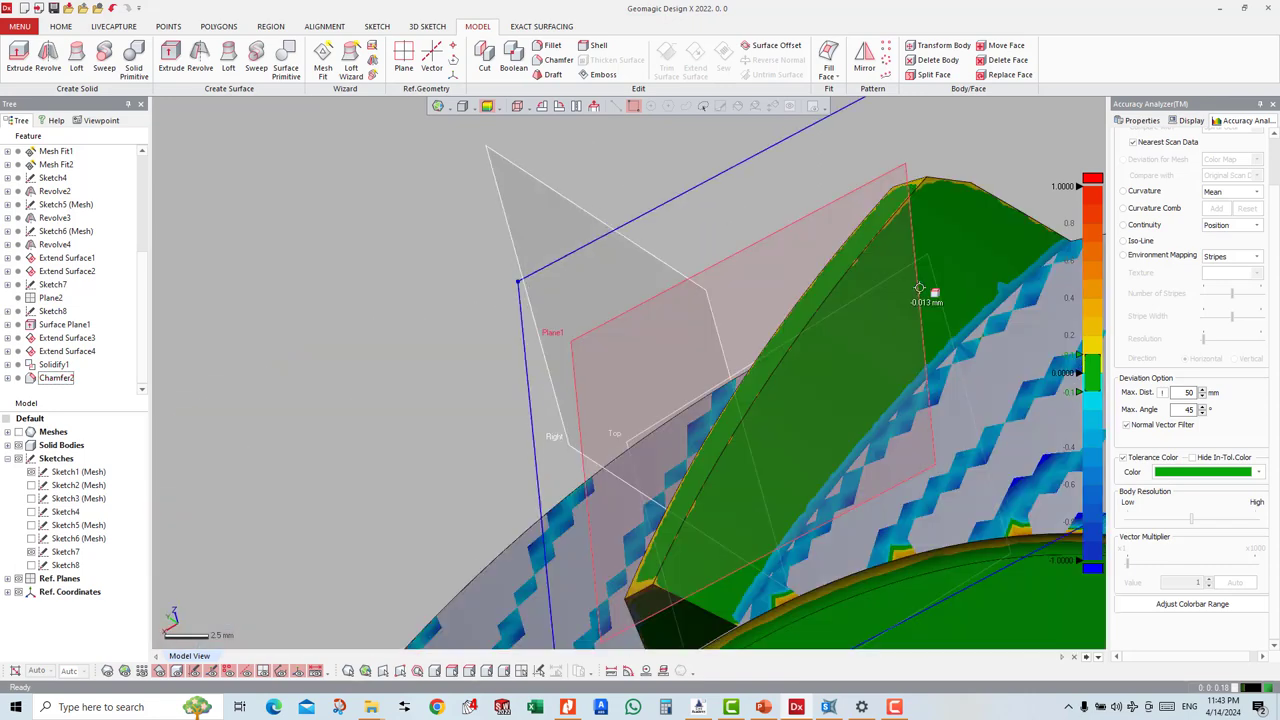
Step: Orbit around the chamfered tooth and turn off the deviation colour map
mouse_move(630, 368)
right_down()
mouse_move(867, 357)
mouse_move(665, 495)
mouse_move(487, 537)
mouse_move(571, 451)
mouse_move(680, 457)
mouse_move(794, 364)
right_up()
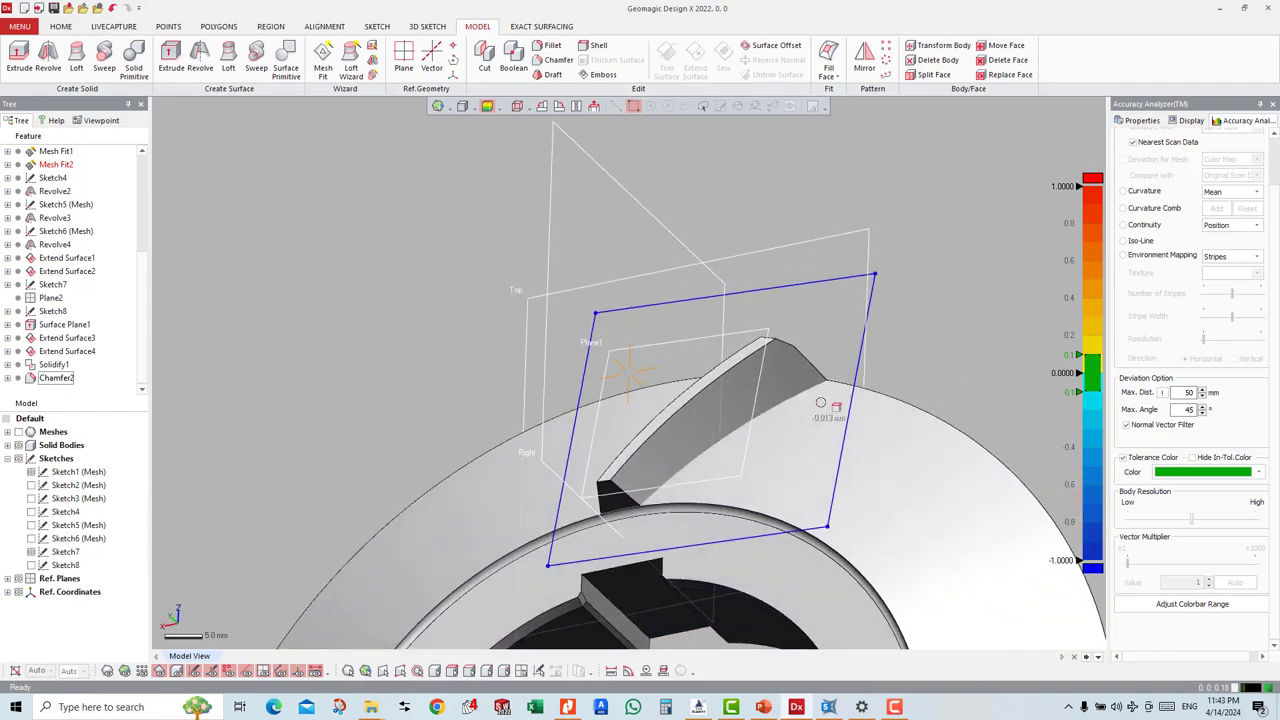
mouse_move(801, 364)
right_down()
mouse_move(762, 416)
mouse_move(651, 451)
mouse_move(523, 463)
mouse_move(523, 529)
mouse_move(559, 534)
mouse_move(640, 400)
mouse_move(751, 429)
mouse_move(709, 370)
mouse_move(686, 400)
mouse_move(552, 420)
mouse_move(543, 443)
mouse_move(586, 425)
right_up()
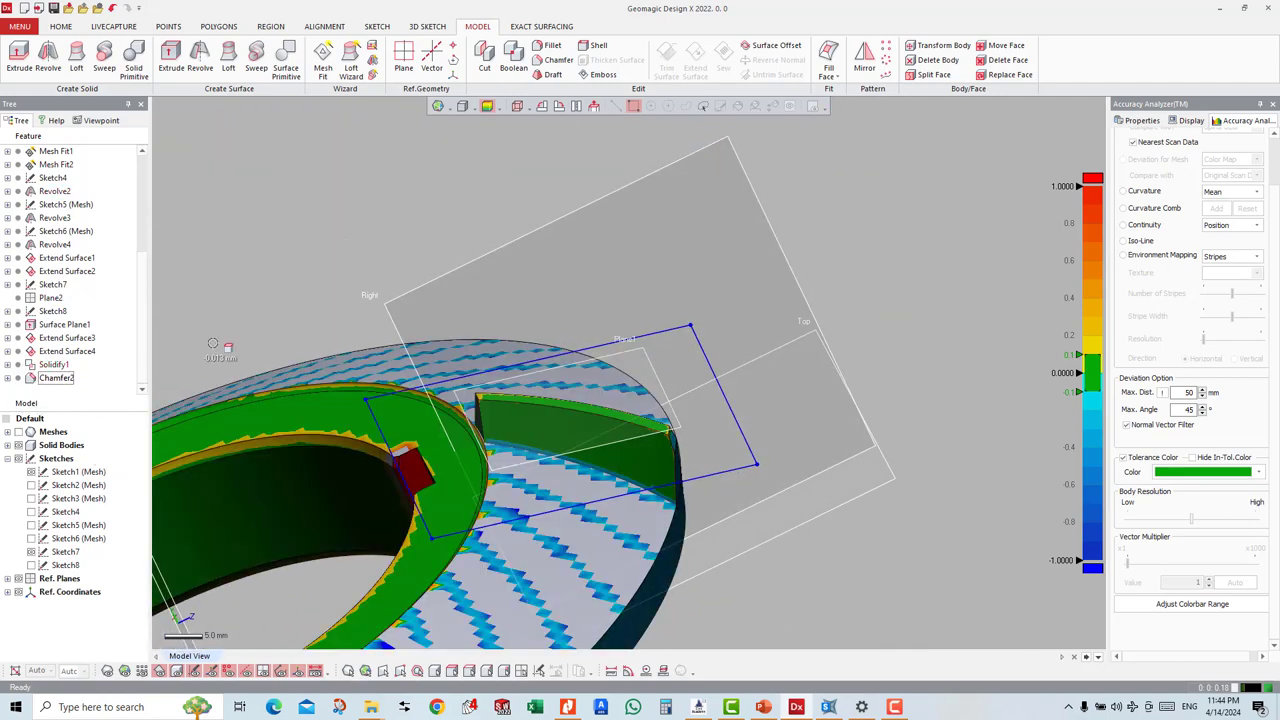
click(487, 105)
mouse_move(795, 272)
right_down()
mouse_move(517, 455)
mouse_move(734, 429)
mouse_move(699, 462)
right_up()
Step: Show the scan mesh to view the whole gear, hide it again, and open Circular Pattern
click(17, 431)
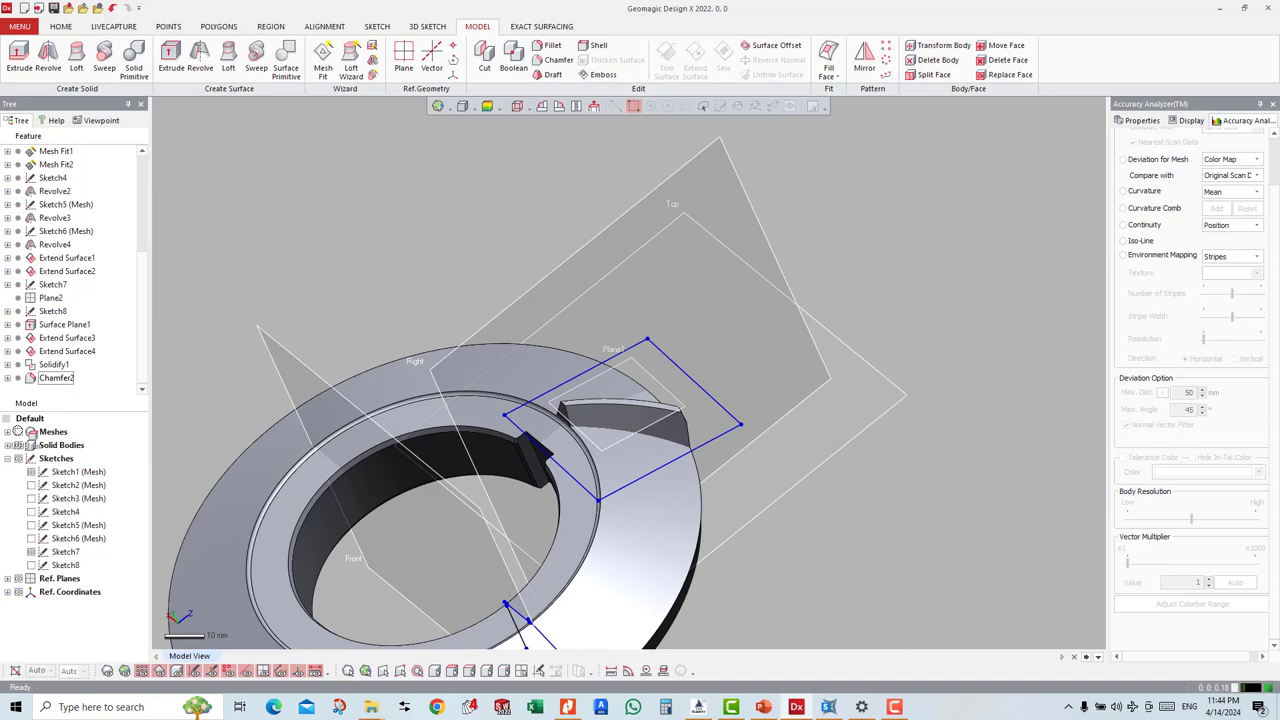
scroll(622, 375, down, 3)
right_drag(622, 380, 632, 402)
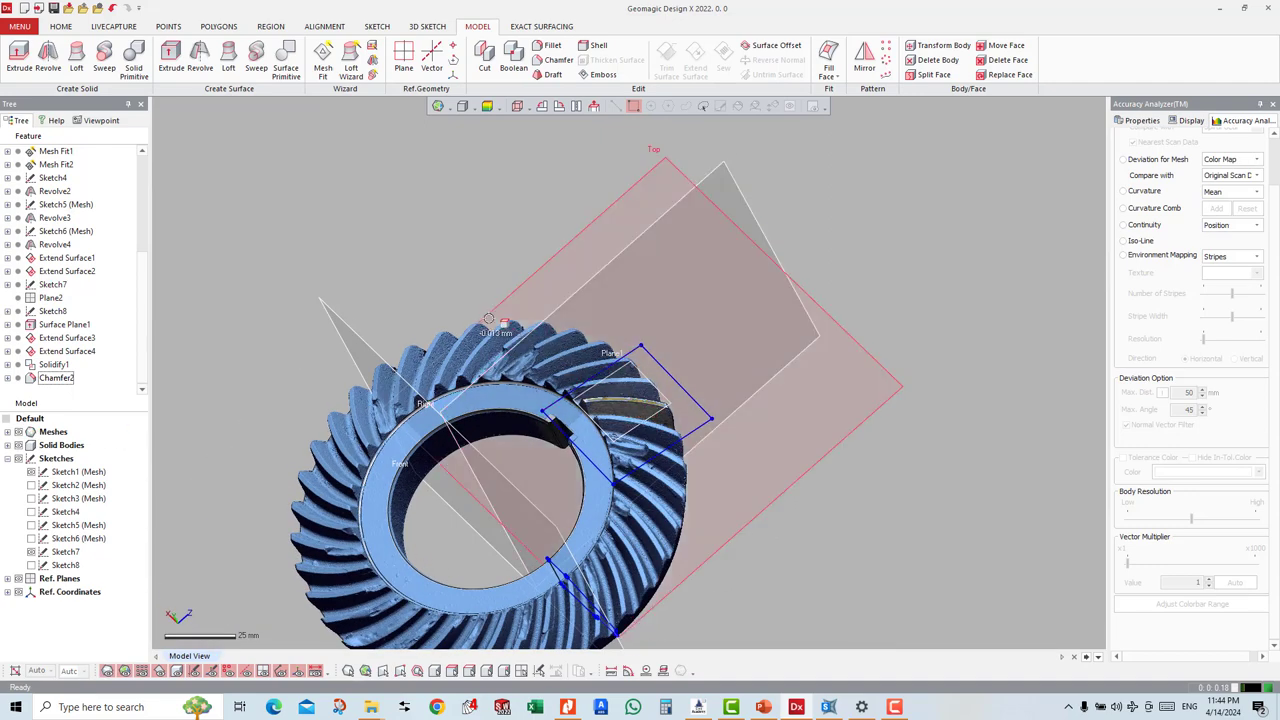
click(30, 431)
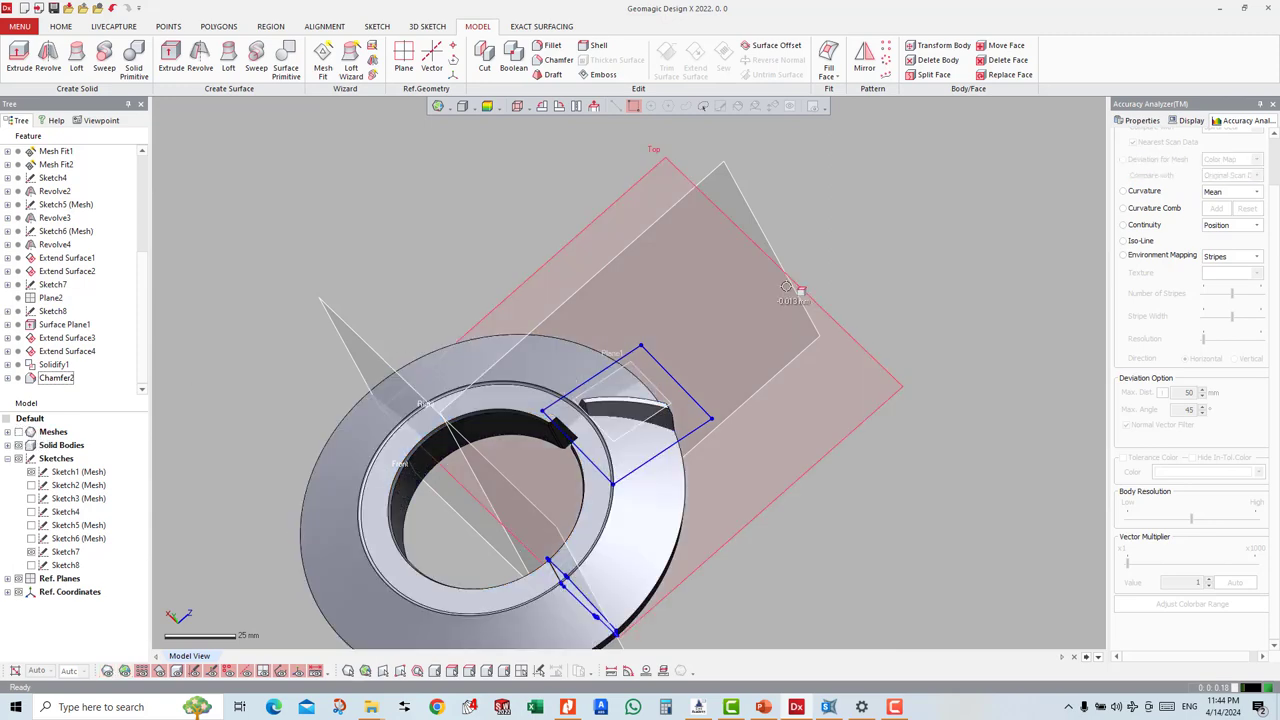
click(886, 60)
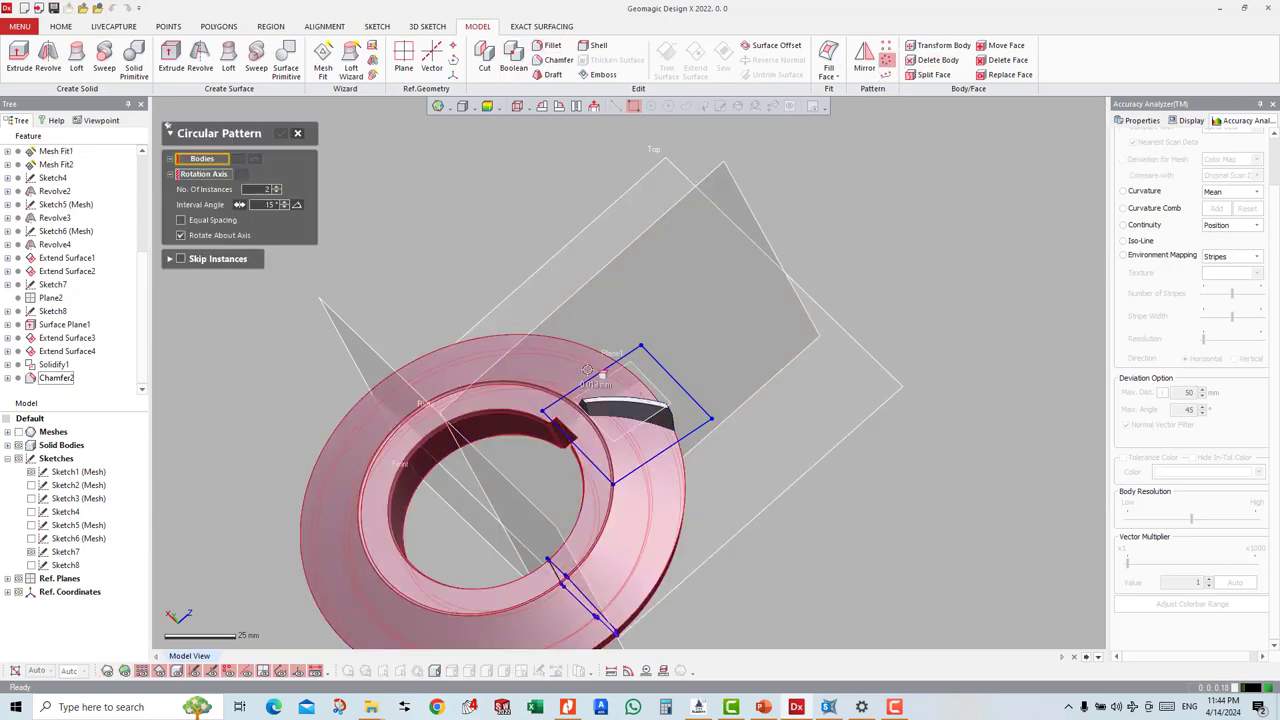
Step: Pick the chamfered tooth body for the circular pattern, then cancel and discard the pattern
click(609, 423)
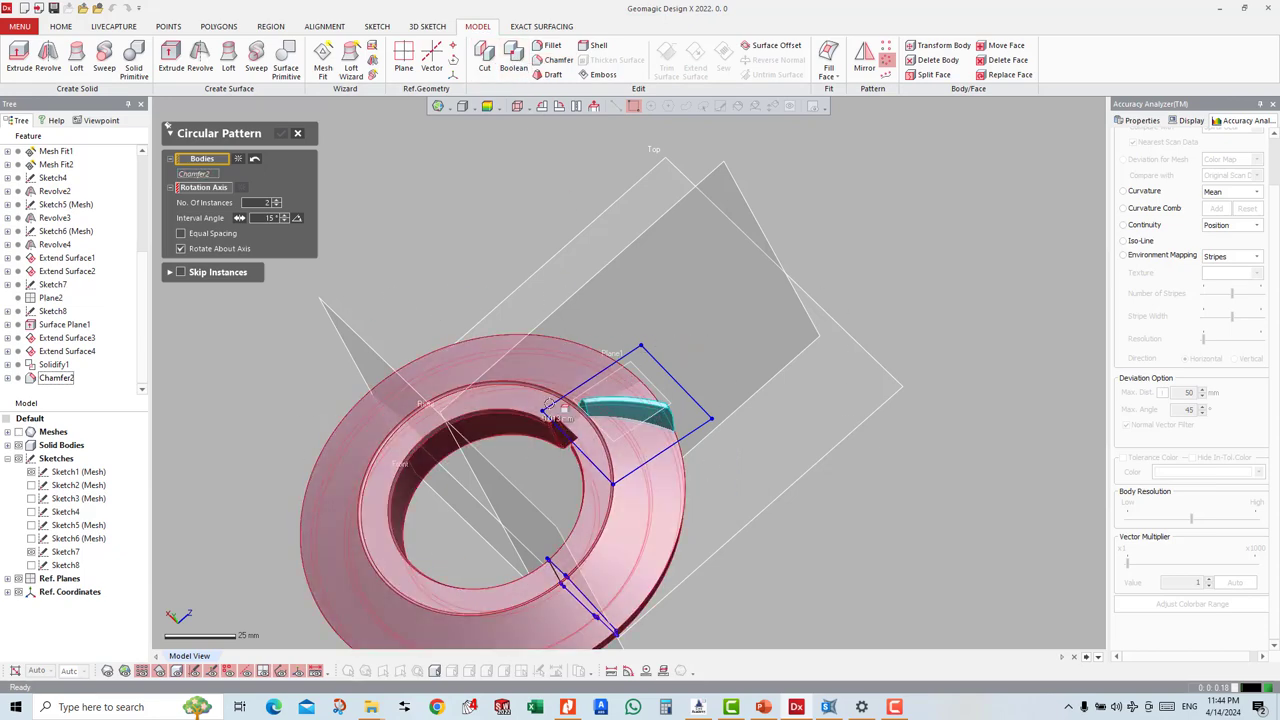
click(621, 409)
click(205, 188)
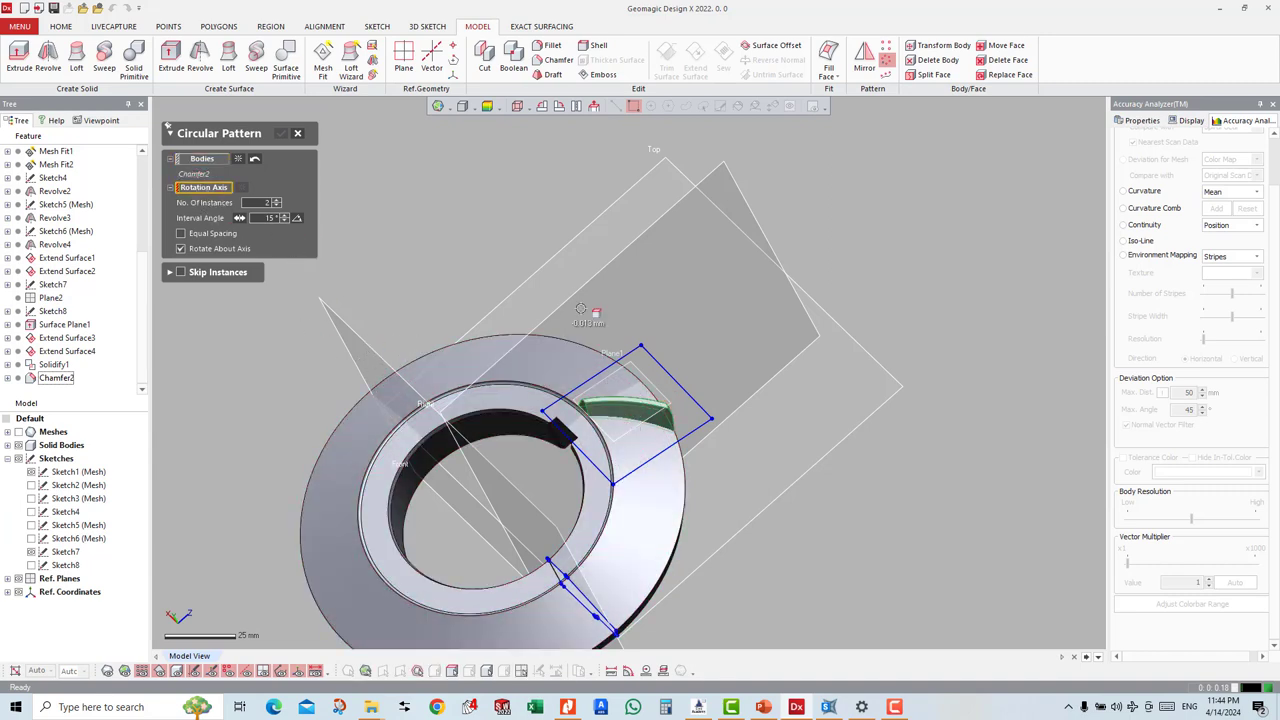
right_drag(567, 299, 690, 179)
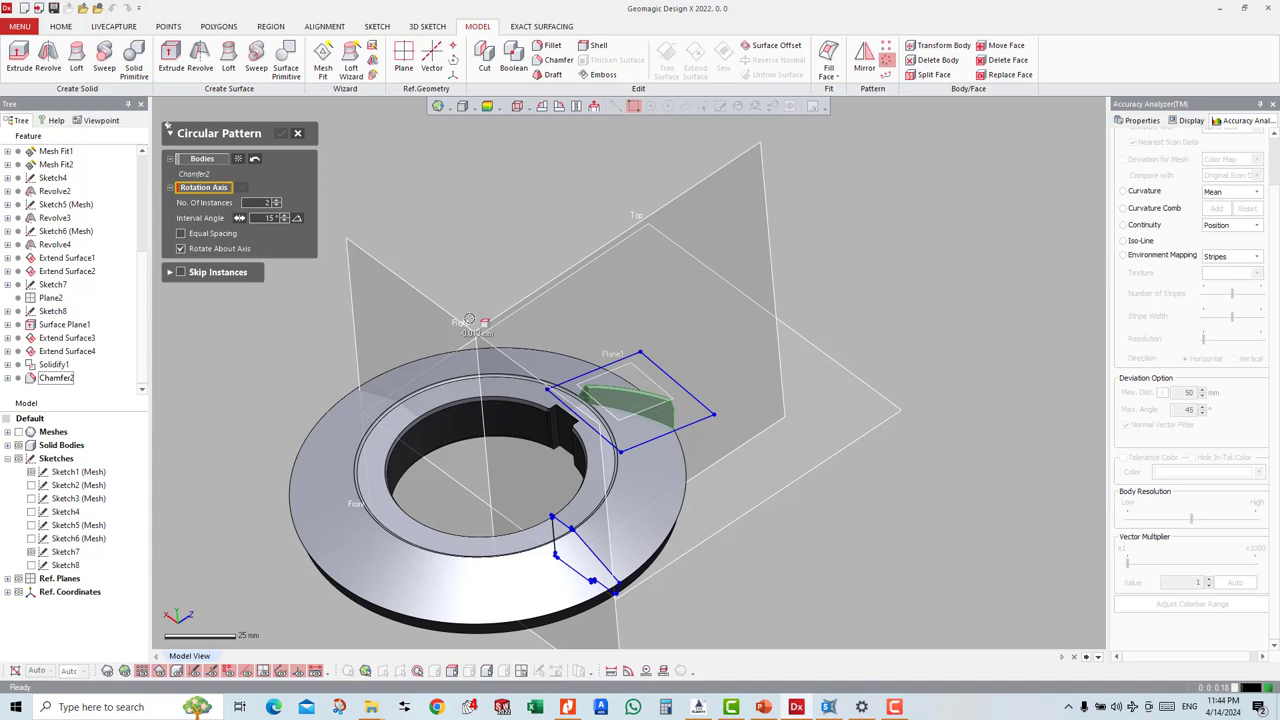
right_drag(638, 235, 621, 270)
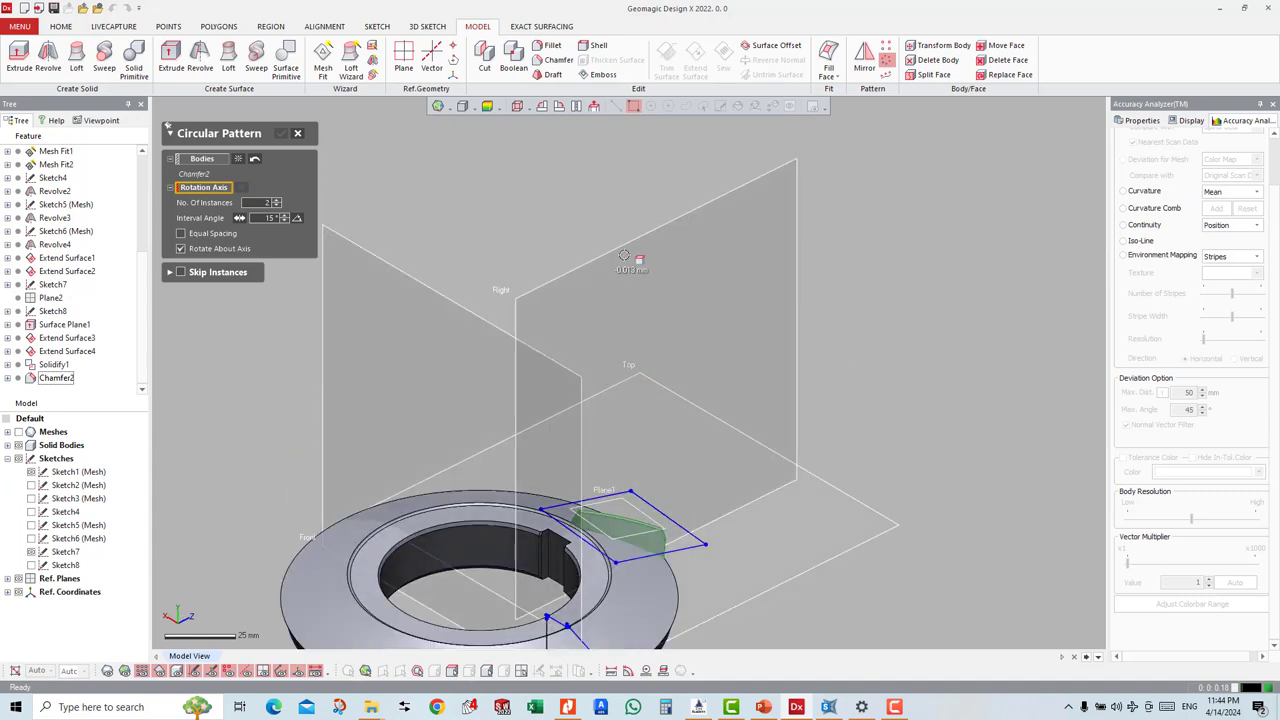
scroll(624, 256, down, 3)
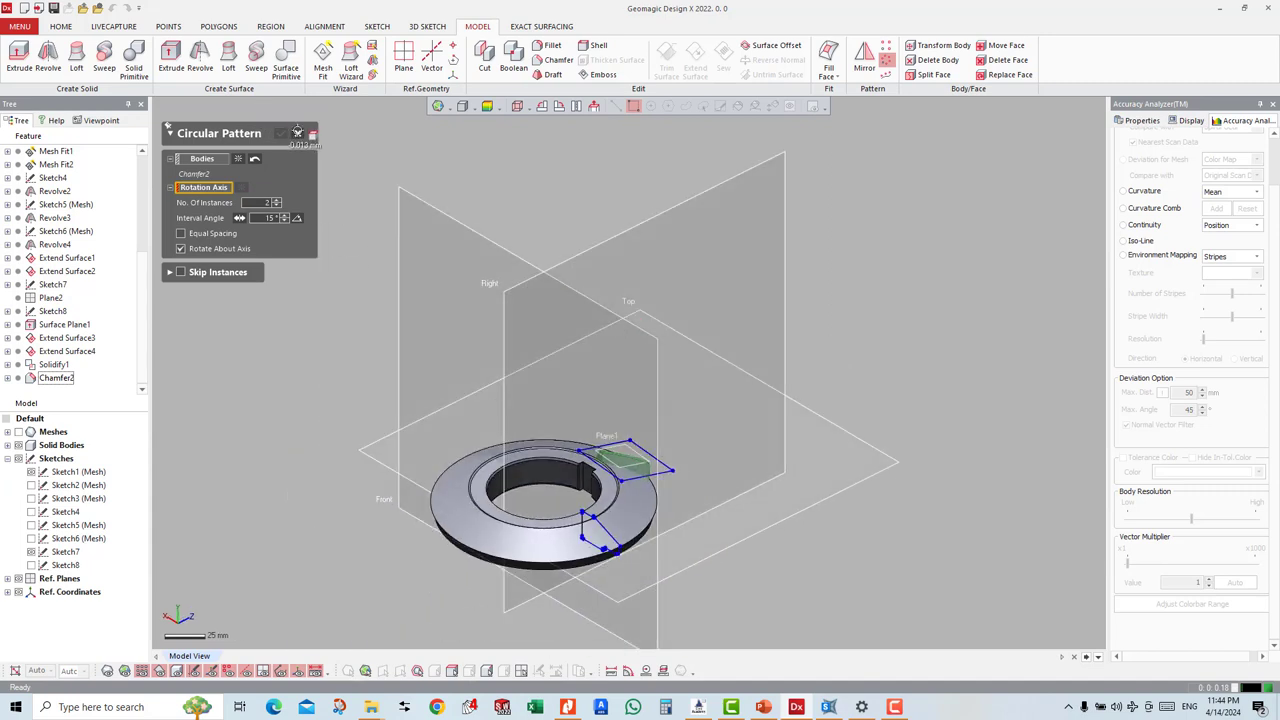
click(297, 132)
click(617, 375)
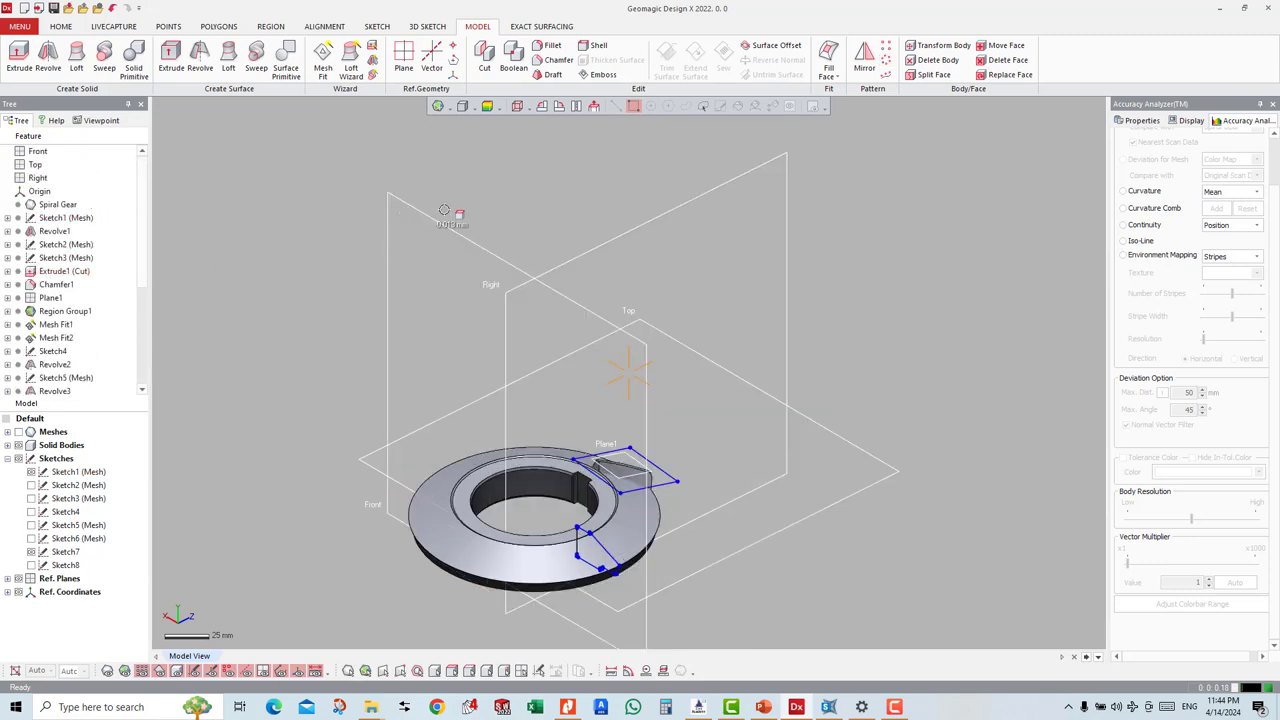
Step: Select the Right plane and hide Sketch7 next to Plane1 in the Model tree
click(597, 280)
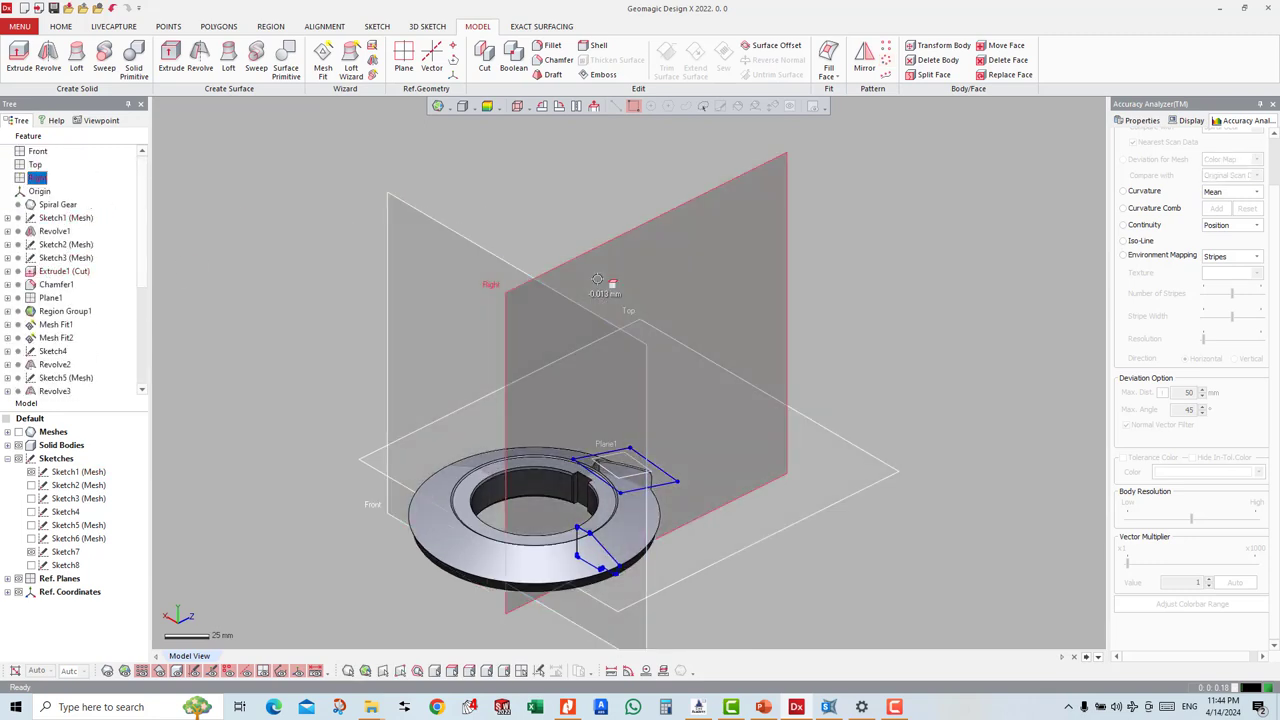
click(7, 578)
click(7, 578)
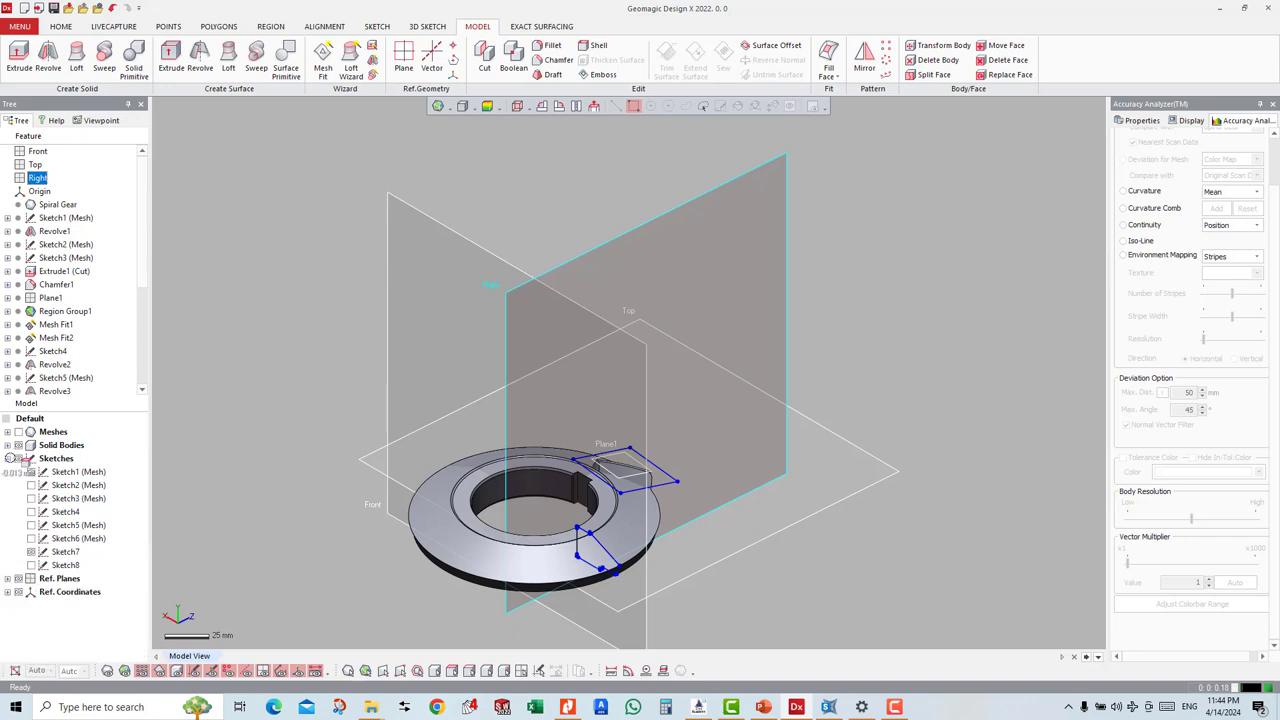
click(31, 551)
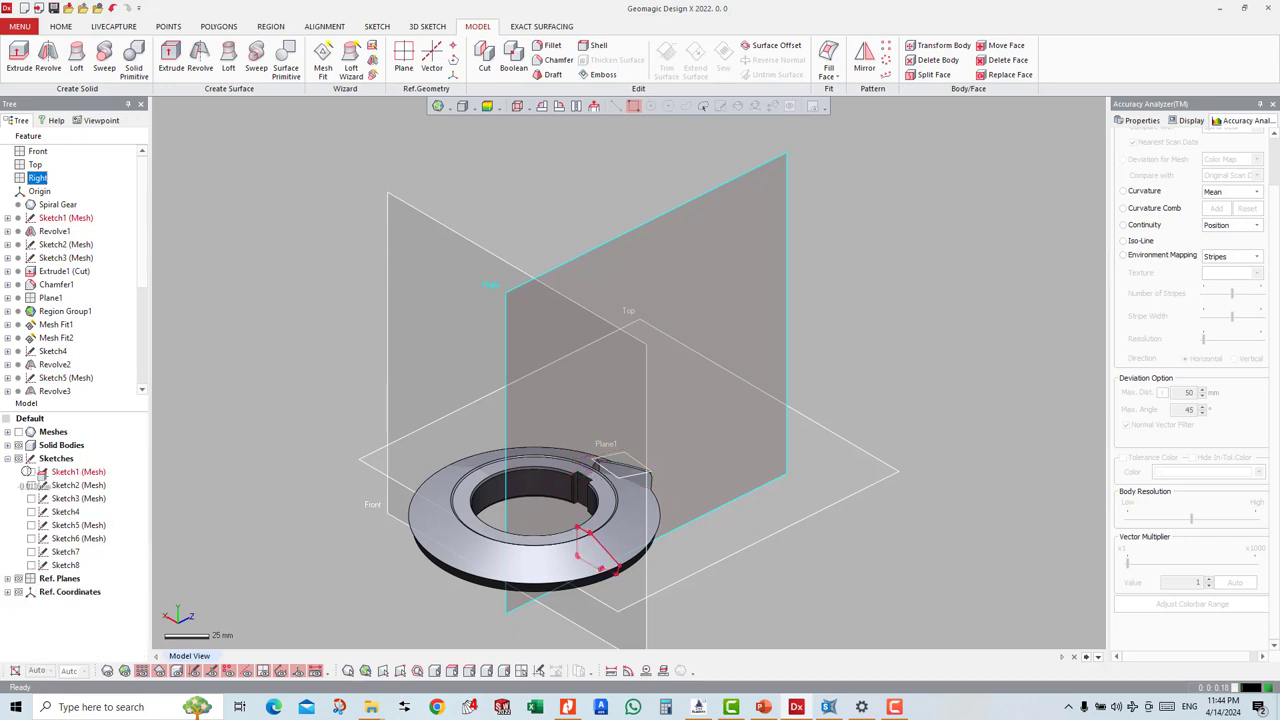
click(7, 458)
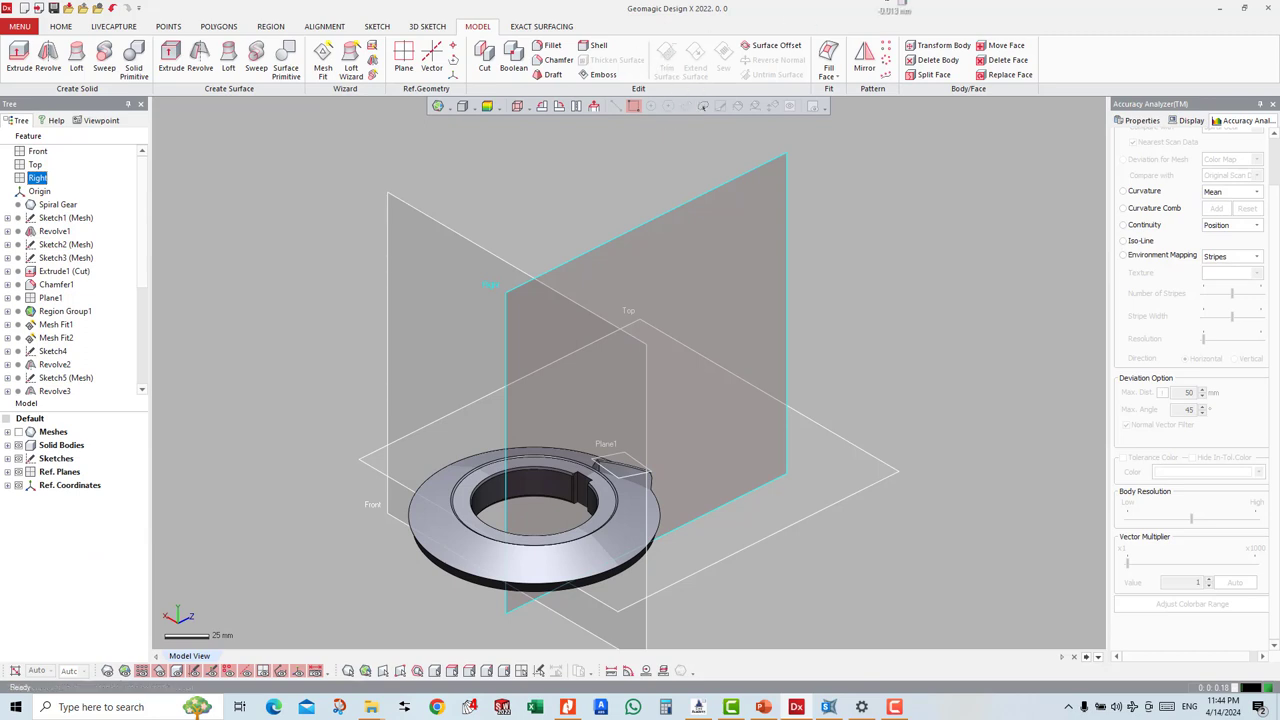
right_click(895, 6)
Step: In a new Circular Pattern, select Chamfer2 as the body and the ring's inner face as rotation axis
click(888, 55)
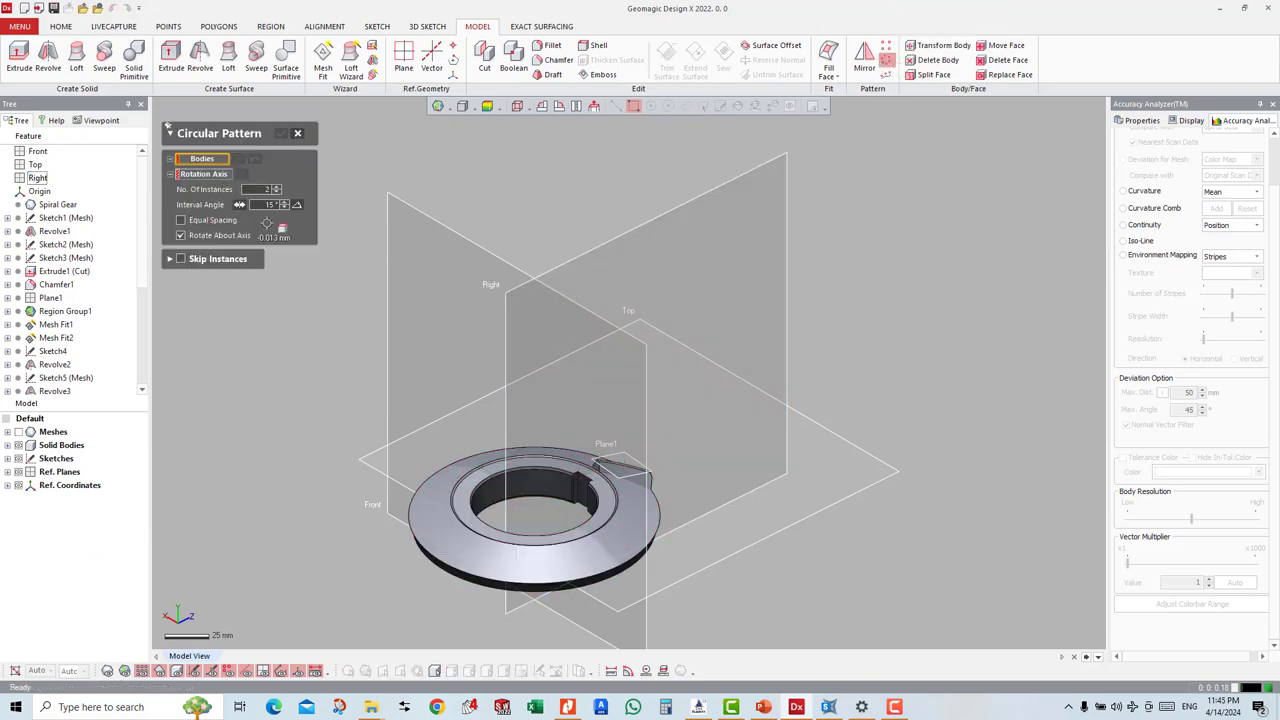
click(215, 177)
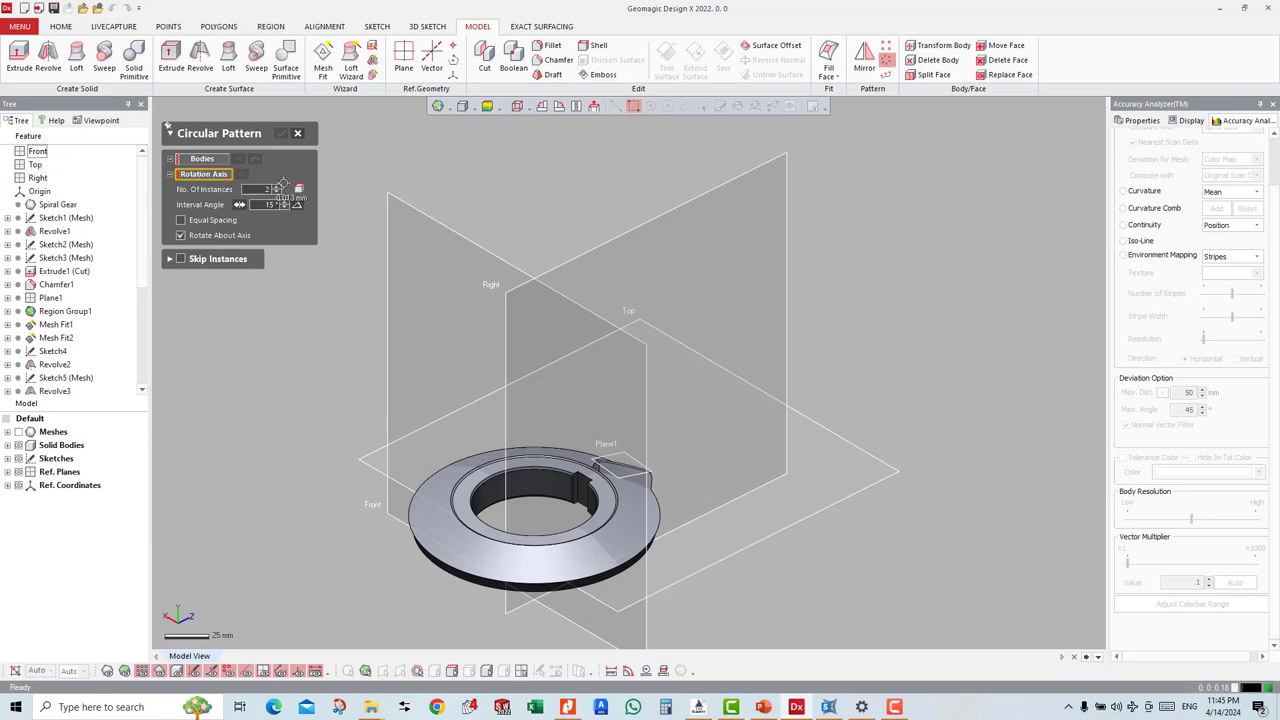
click(215, 161)
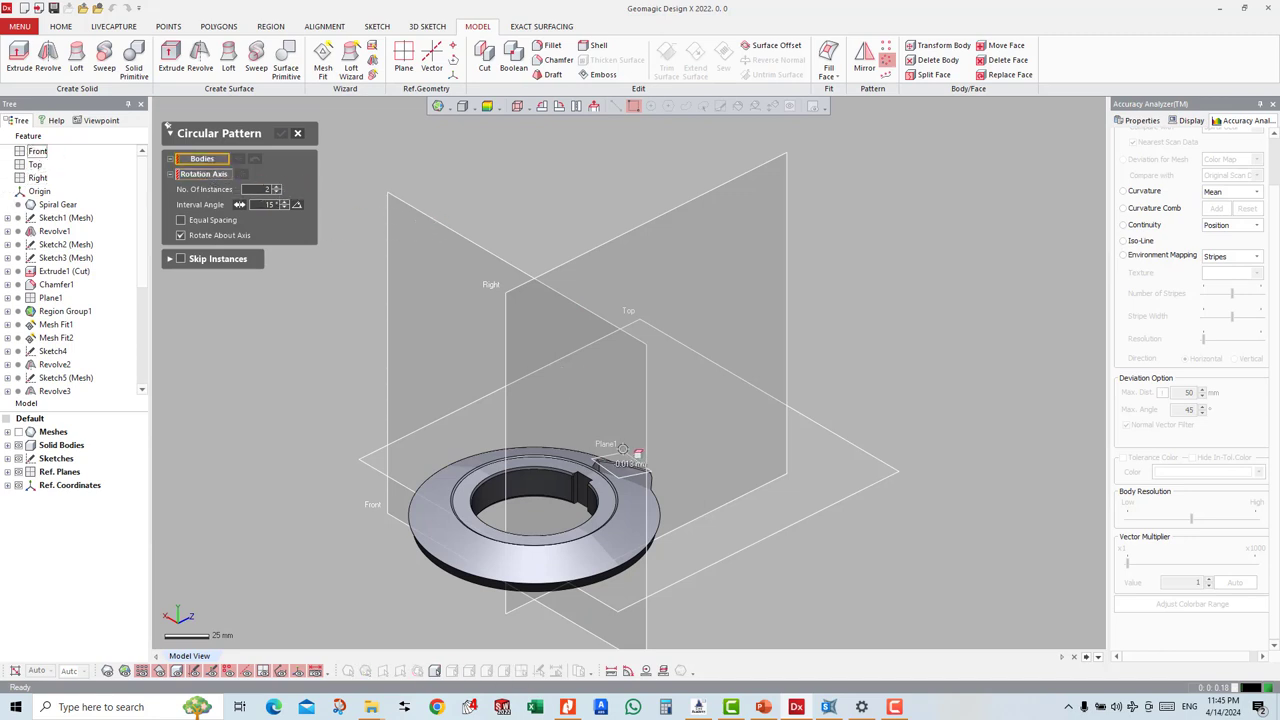
scroll(622, 450, up, 1)
scroll(622, 450, up, 2)
scroll(622, 450, up, 1)
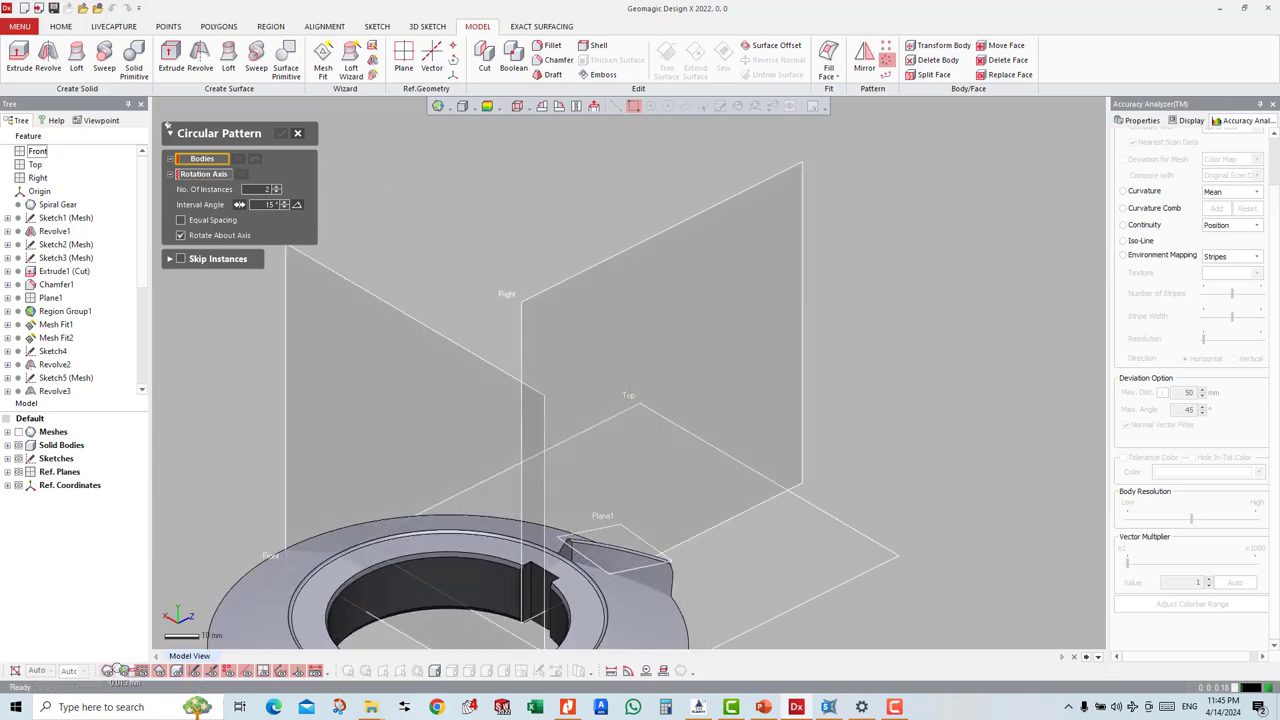
click(612, 553)
scroll(503, 344, down, 4)
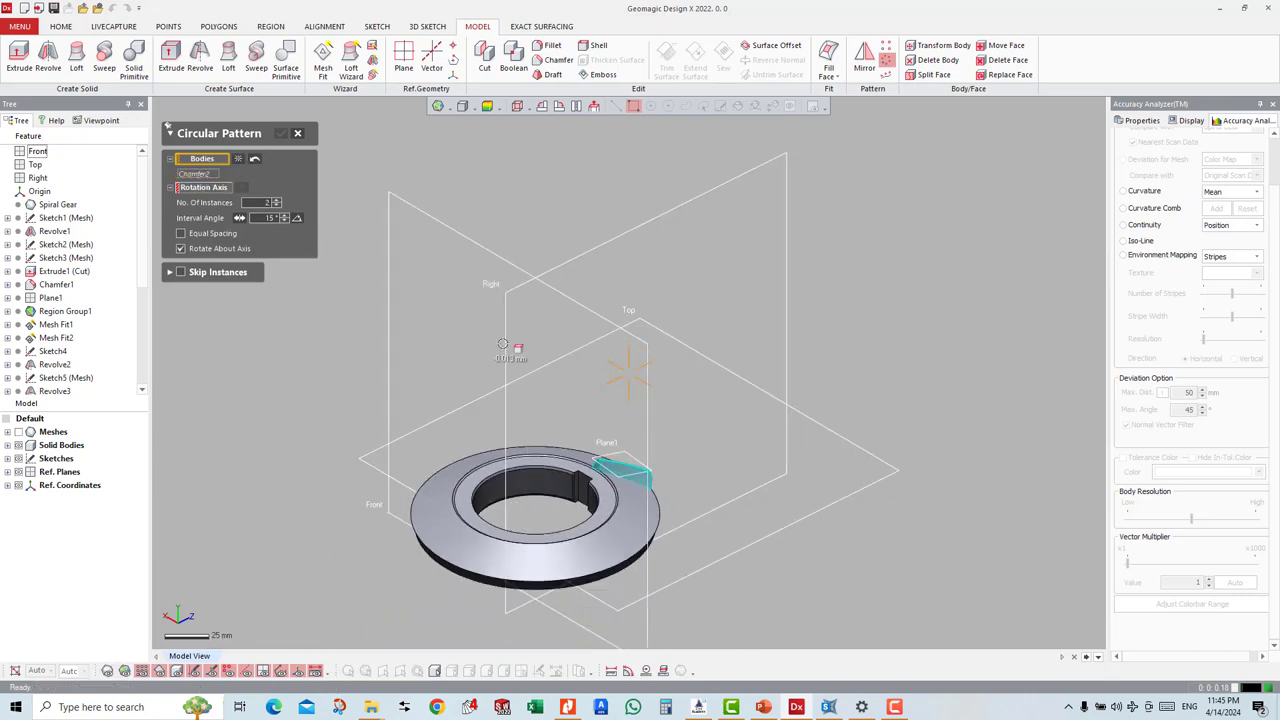
click(204, 187)
click(590, 495)
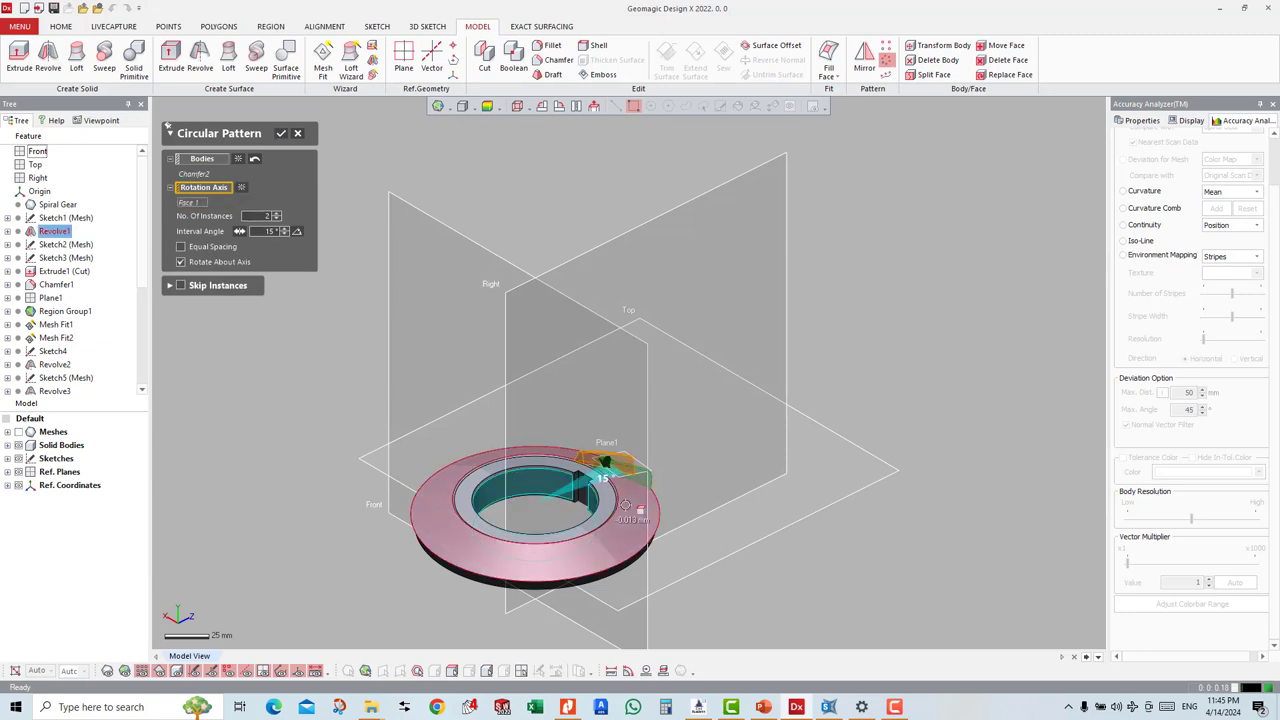
Step: Set 36 instances with Equal Spacing over 360° and apply the pattern
right_drag(625, 505, 328, 250)
text(36)
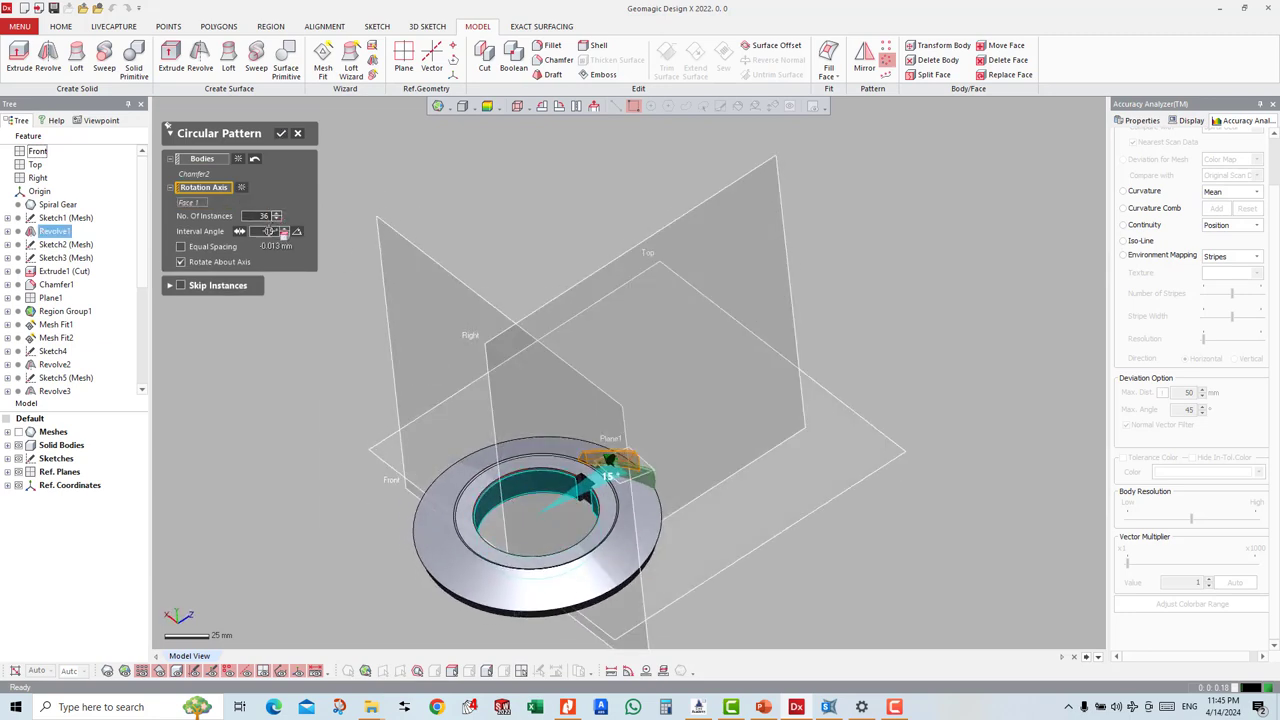
text(10)
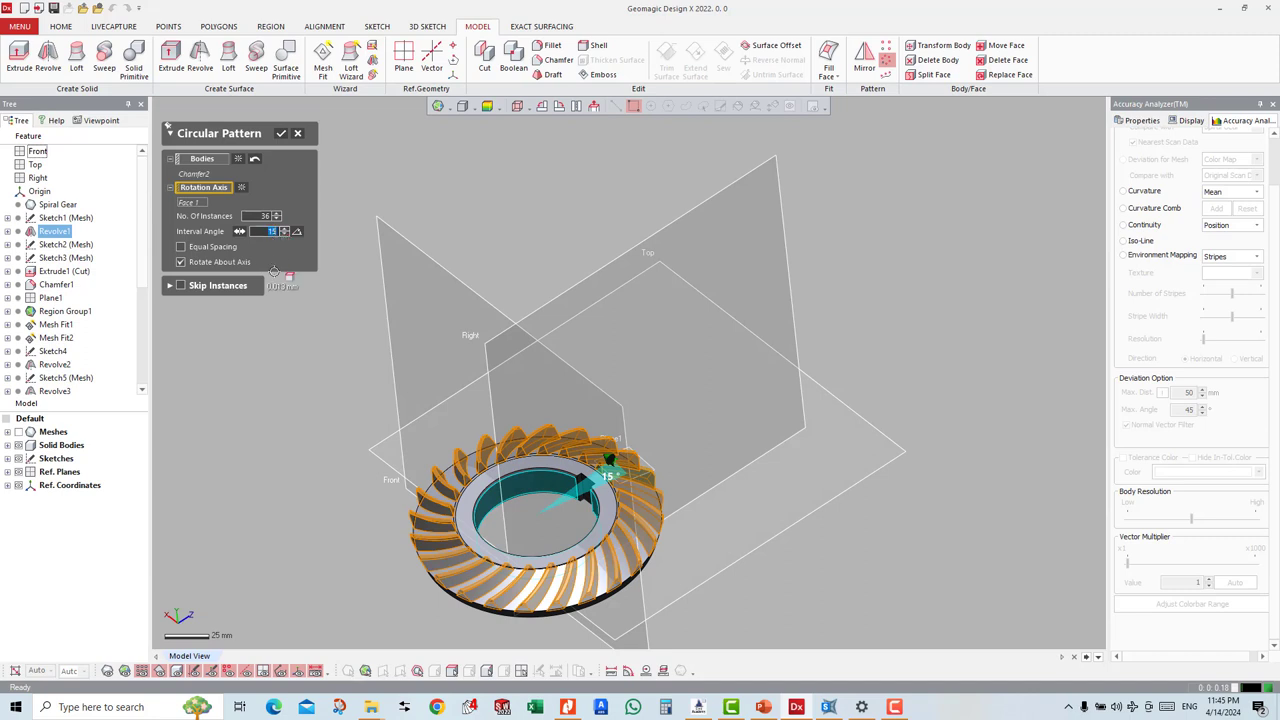
text(360)
click(192, 246)
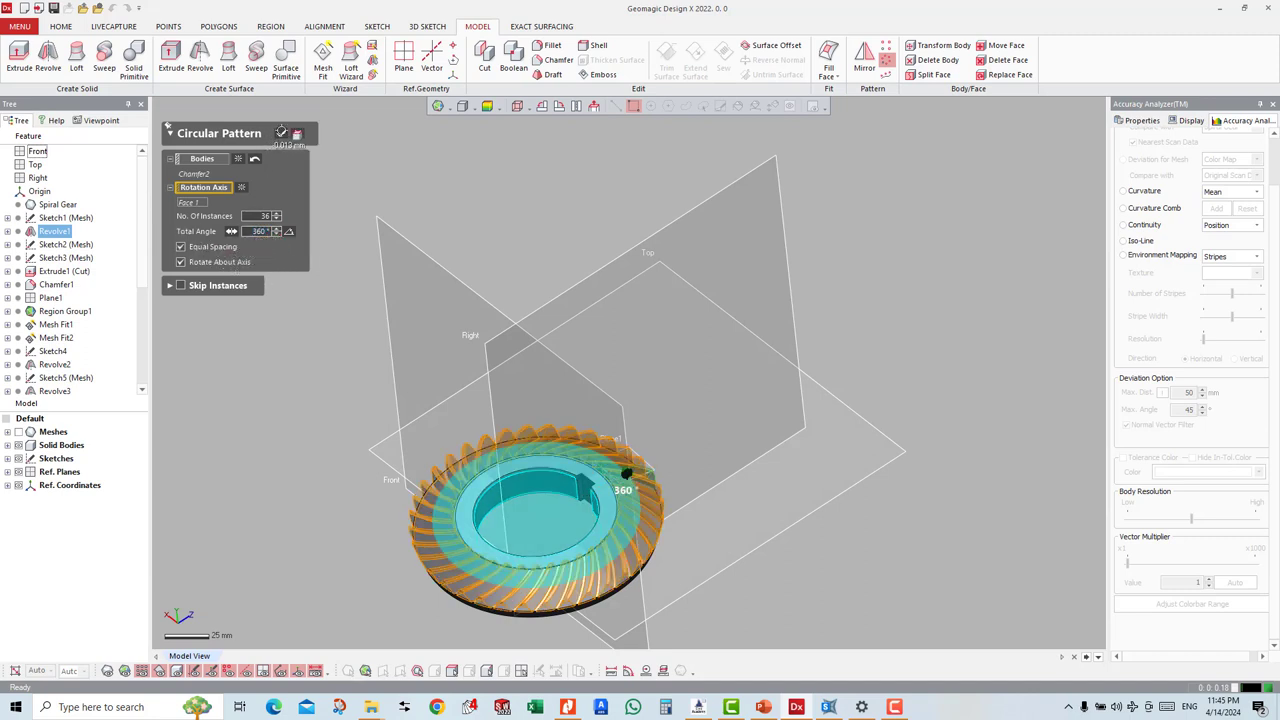
click(283, 133)
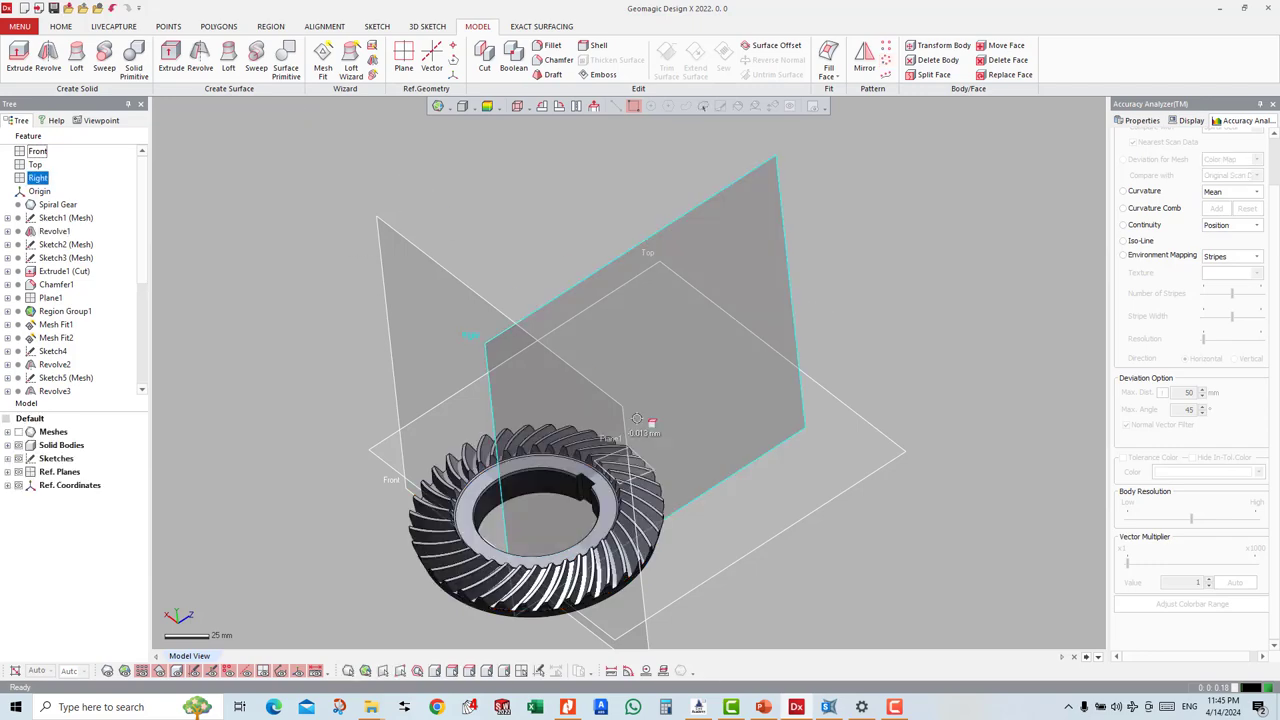
Step: Orbit the patterned gear face-on and start a Boolean operation
mouse_move(651, 423)
right_down()
mouse_move(657, 582)
mouse_move(378, 541)
mouse_move(594, 137)
right_up()
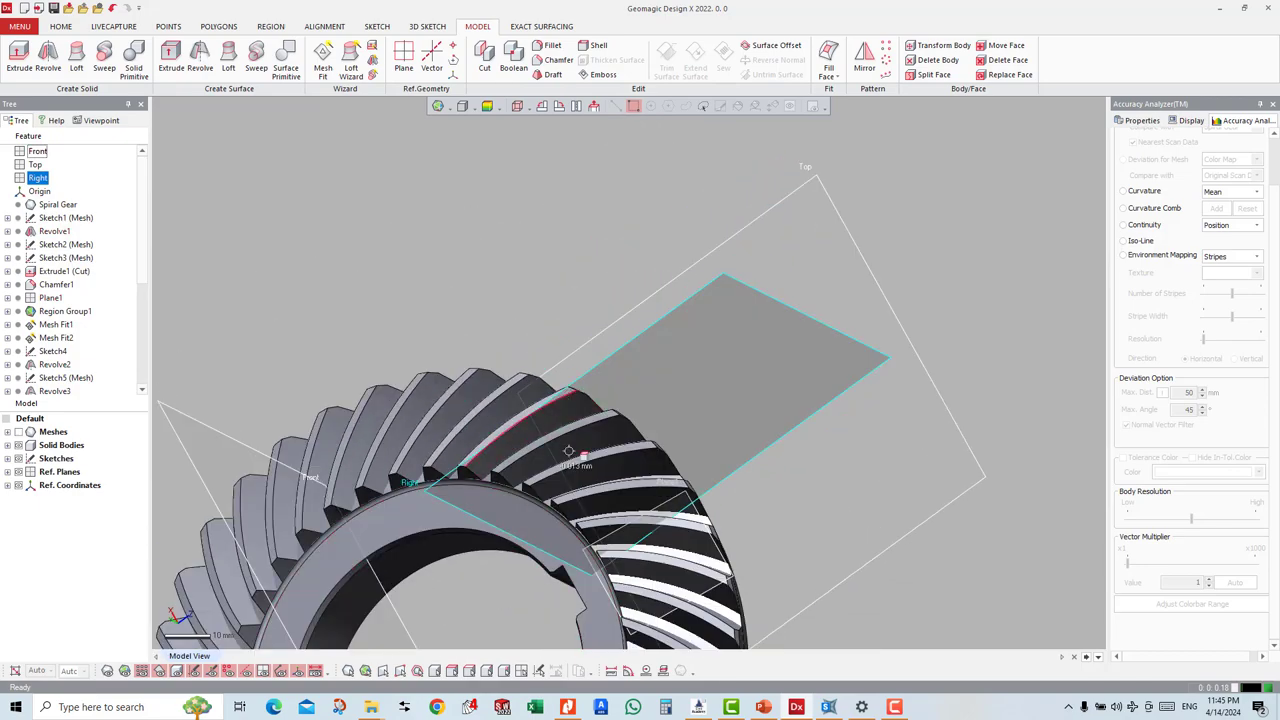
scroll(614, 214, down, 4)
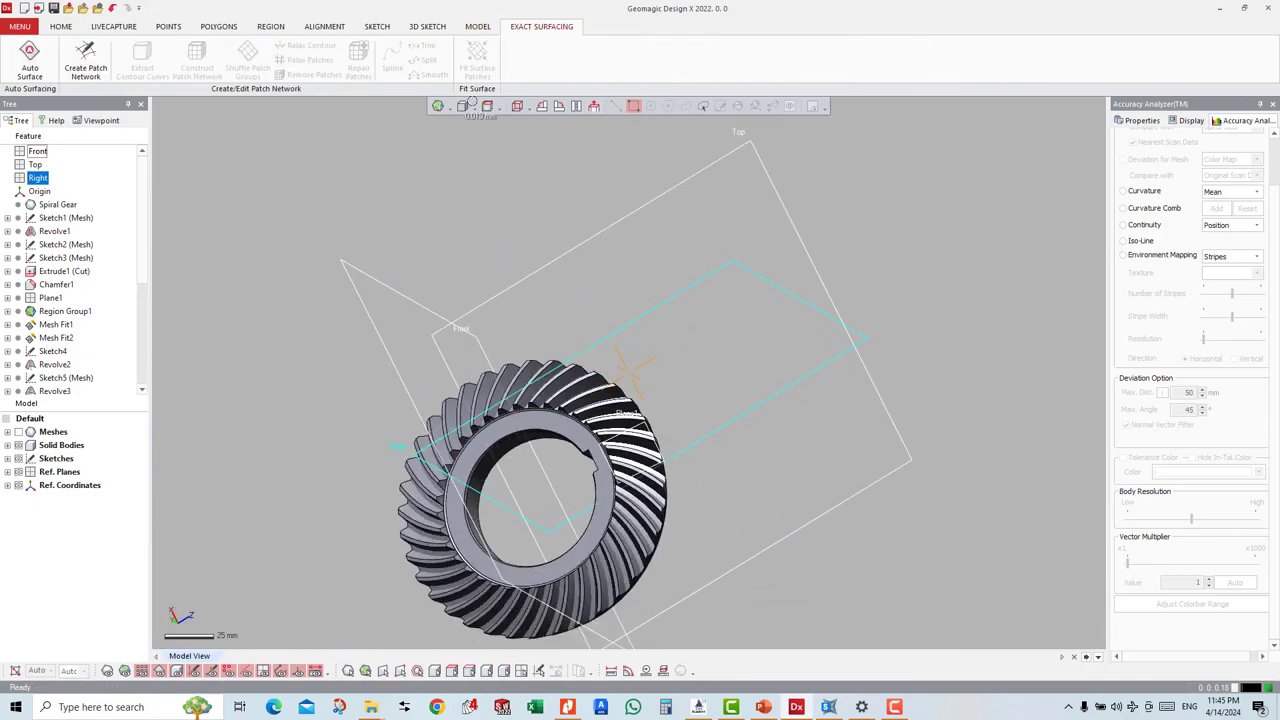
click(480, 27)
mouse_move(482, 40)
mouse_down()
mouse_move(504, 92)
mouse_move(517, 74)
mouse_up()
click(517, 72)
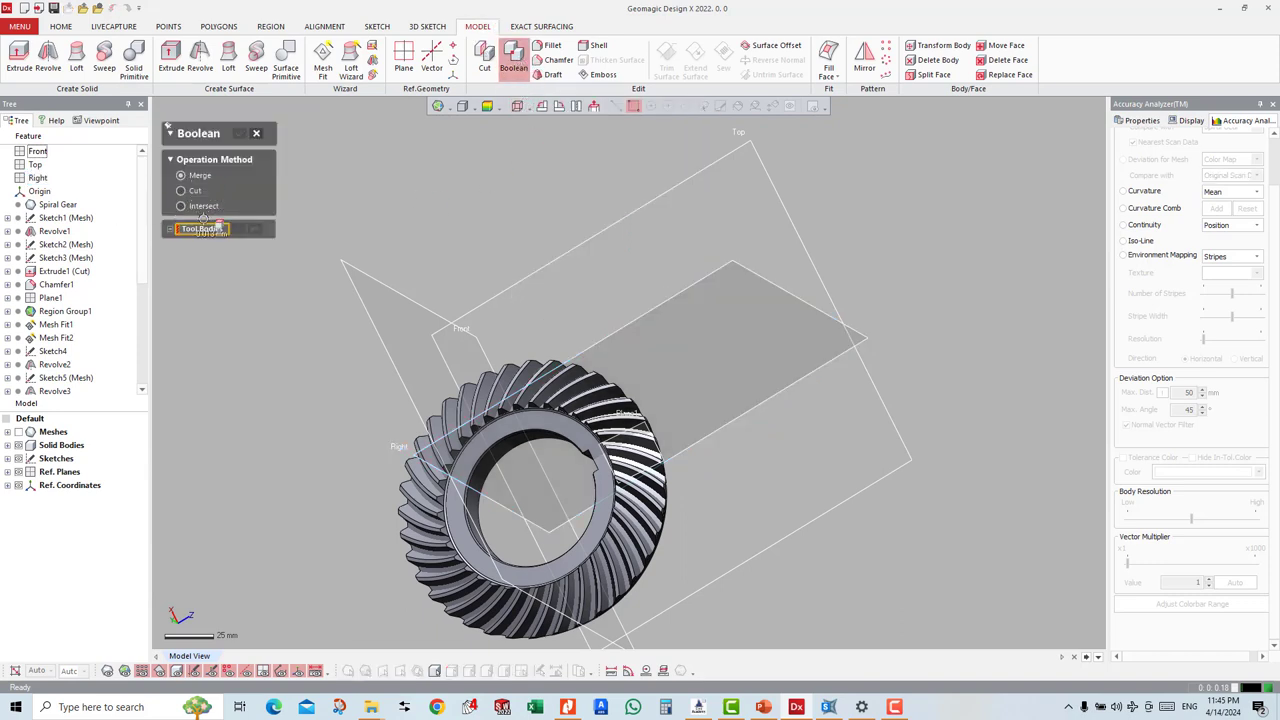
Step: Window-select the hub and every patterned tooth as tool bodies and Merge them into one solid
right_drag(396, 443, 679, 481)
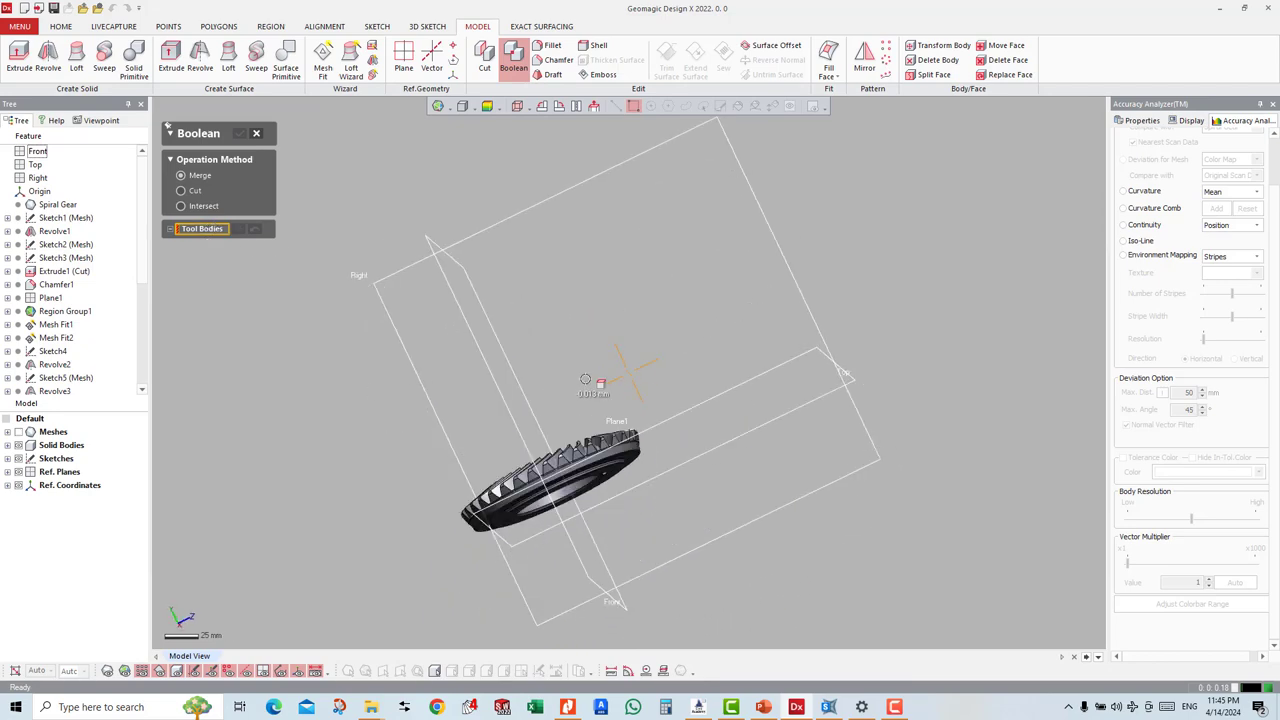
right_drag(676, 503, 703, 540)
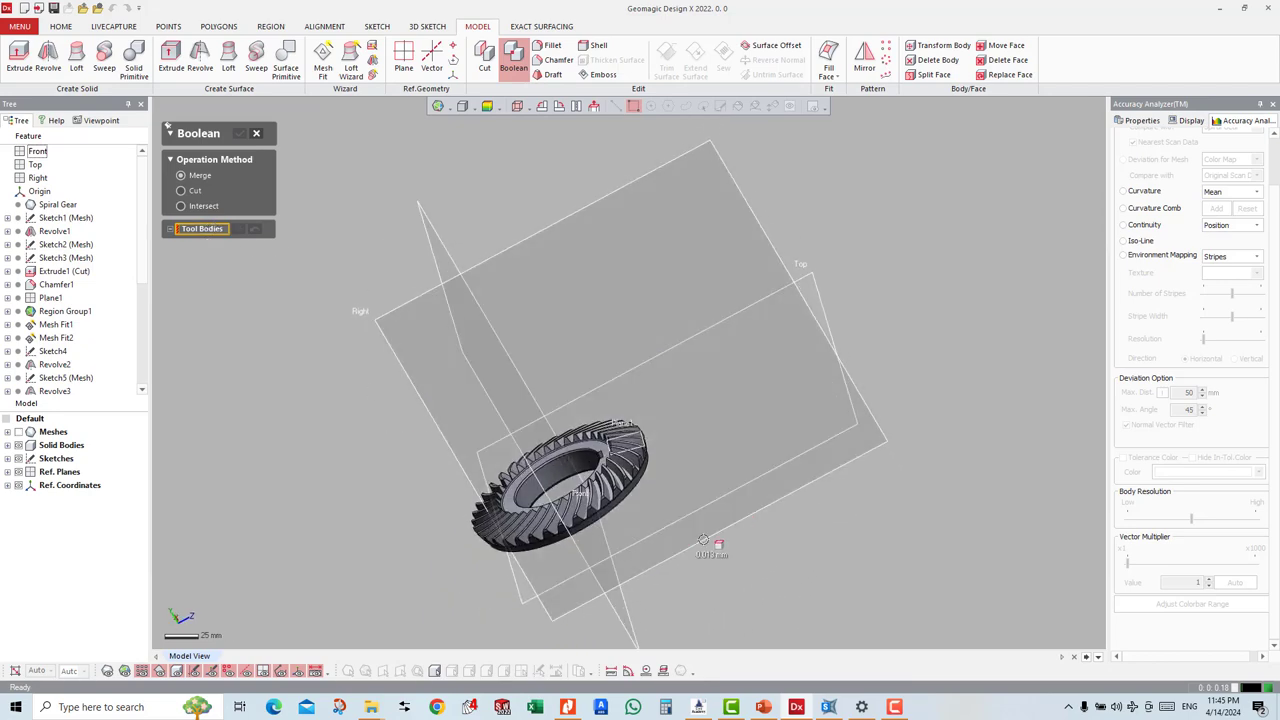
drag(721, 594, 433, 330)
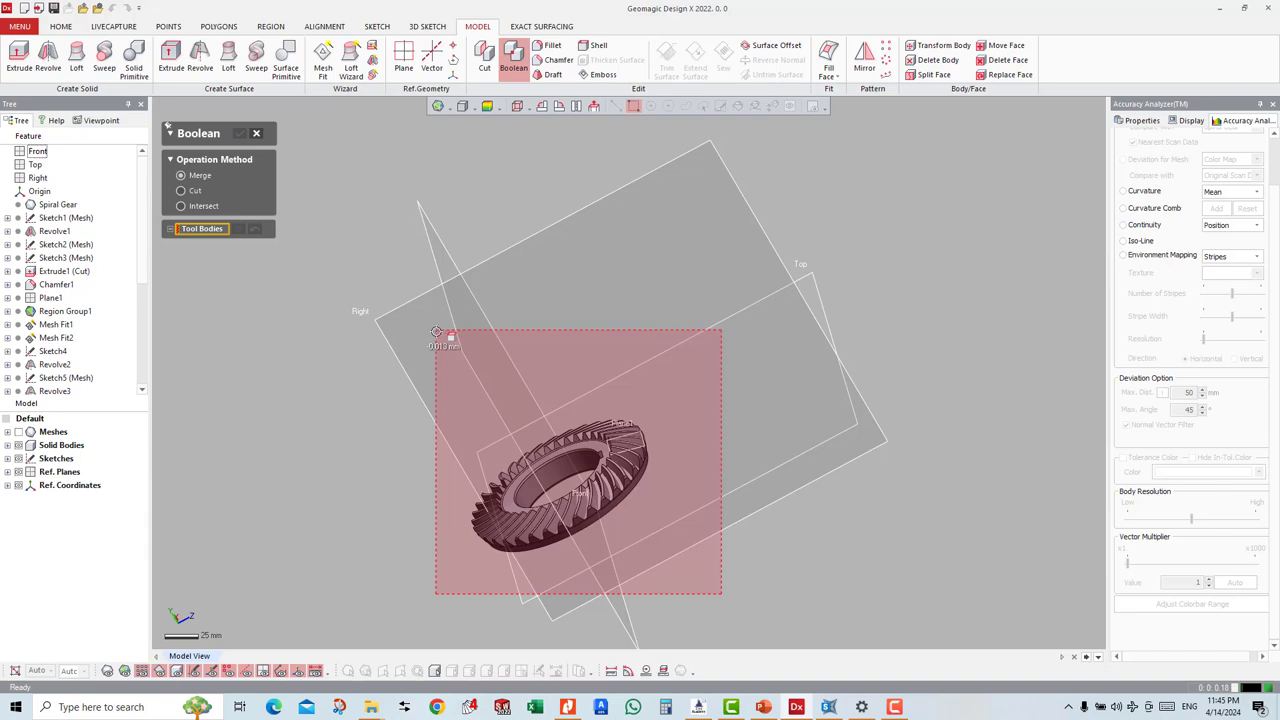
click(591, 451)
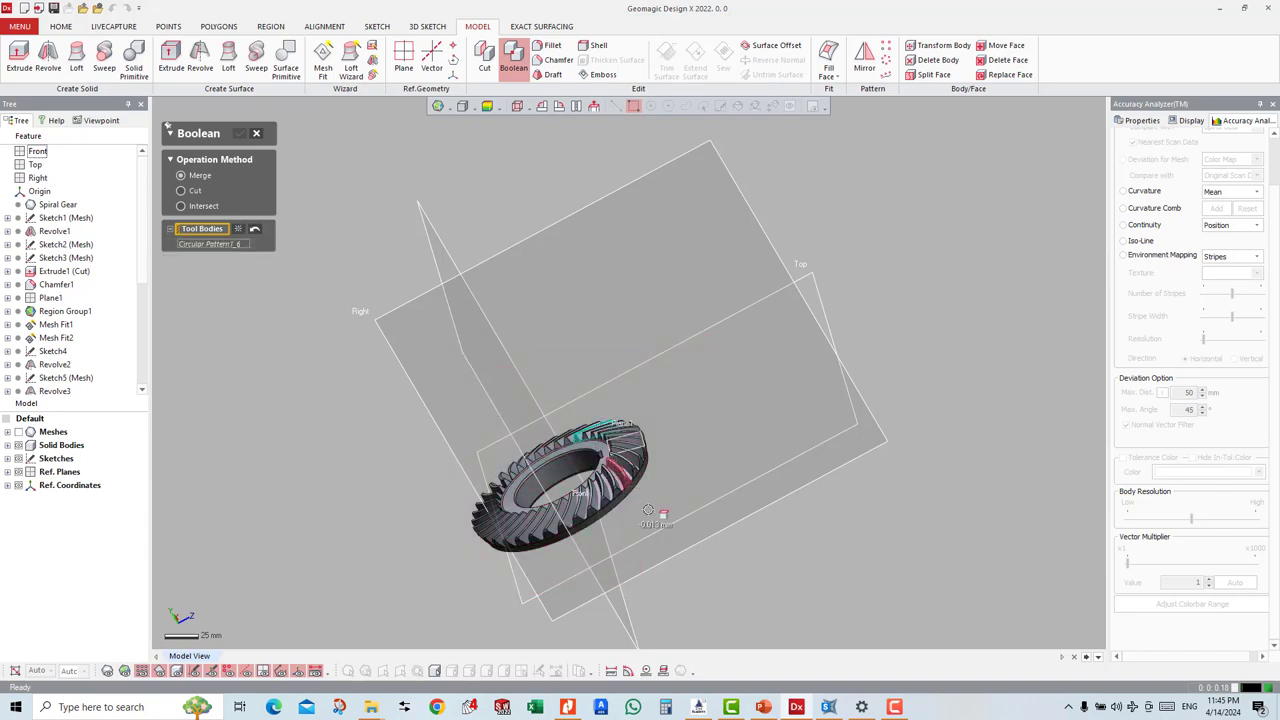
drag(651, 514, 466, 408)
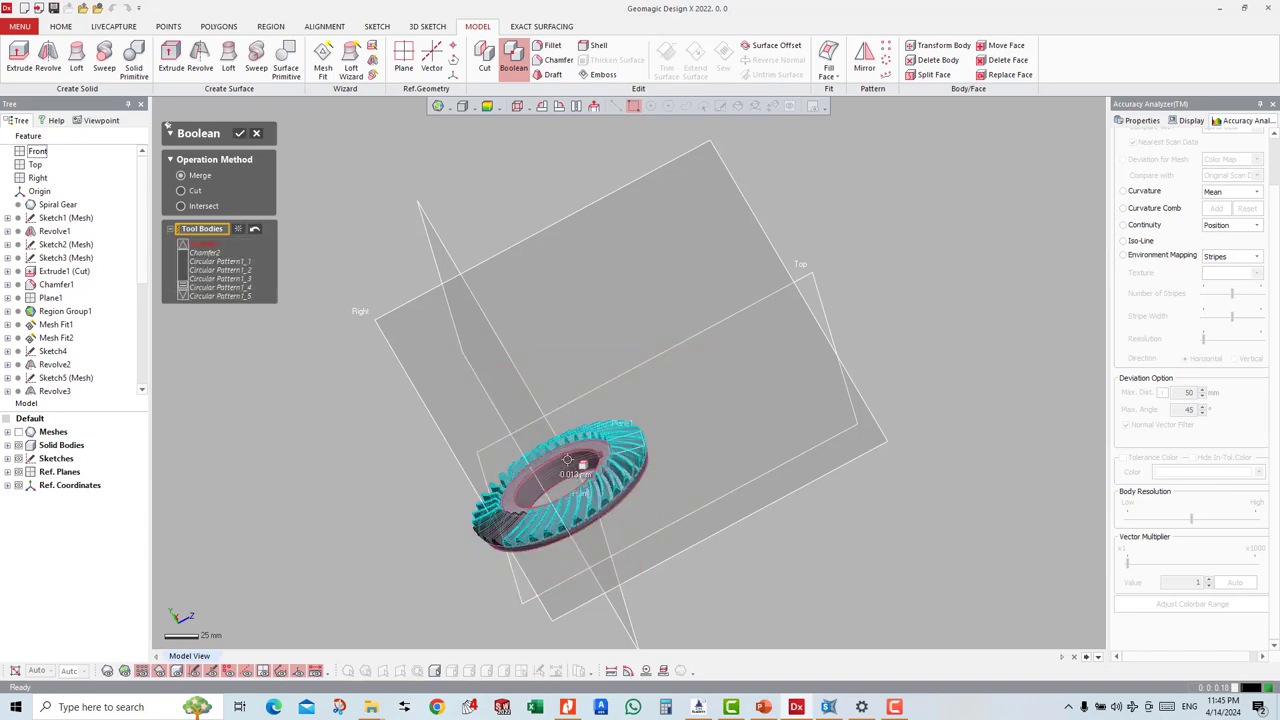
click(567, 459)
drag(688, 616, 390, 378)
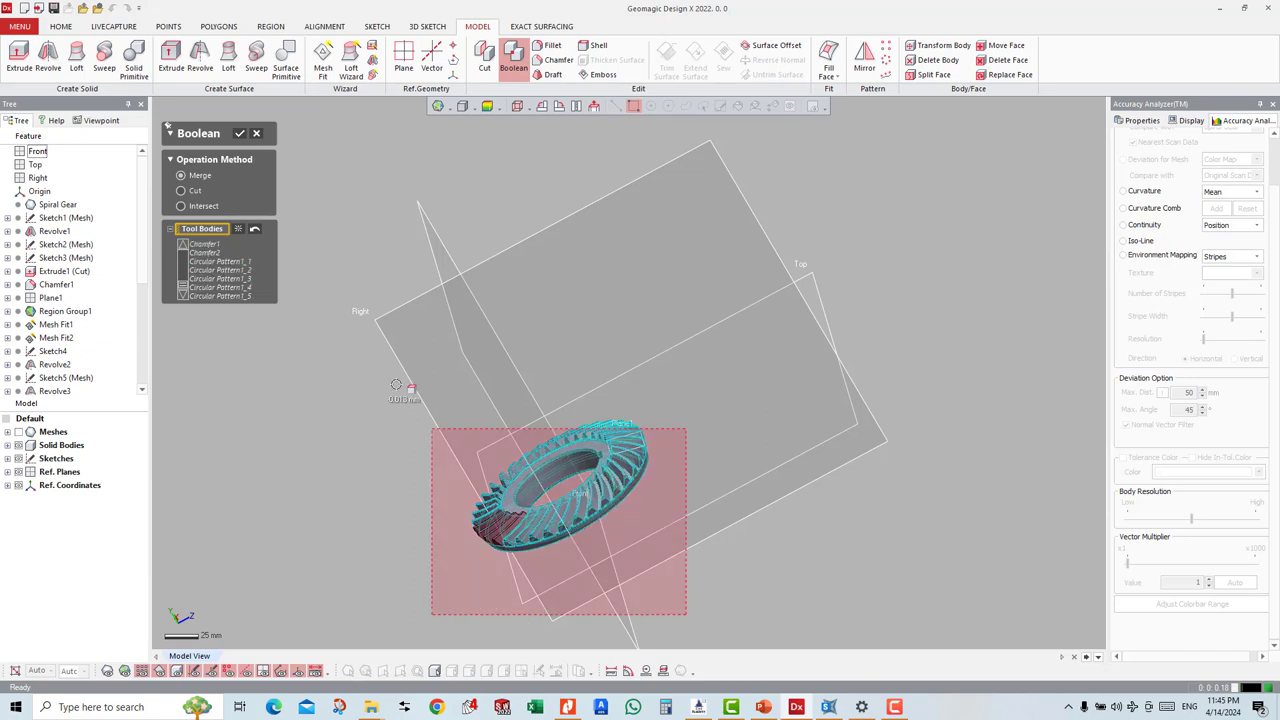
mouse_move(543, 462)
right_down()
mouse_move(723, 514)
mouse_move(634, 511)
mouse_move(386, 263)
right_up()
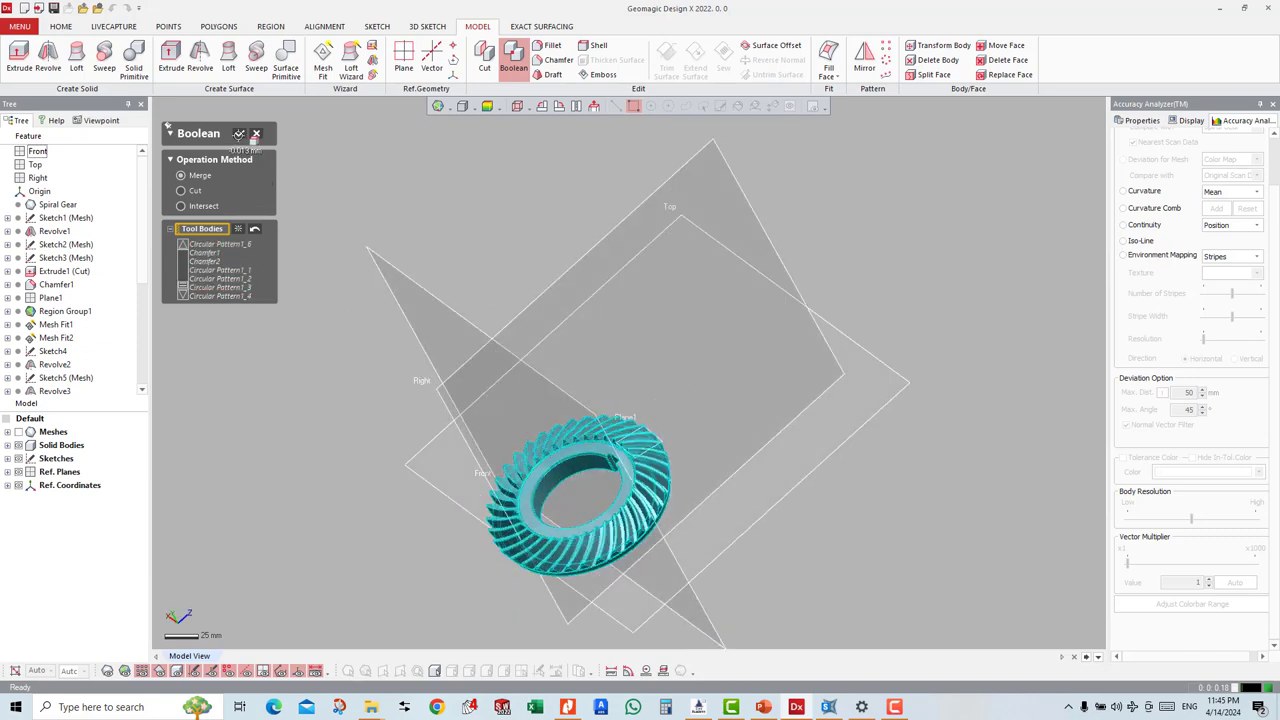
click(240, 133)
mouse_move(710, 500)
right_down()
mouse_move(473, 432)
mouse_move(737, 551)
mouse_move(570, 545)
right_up()
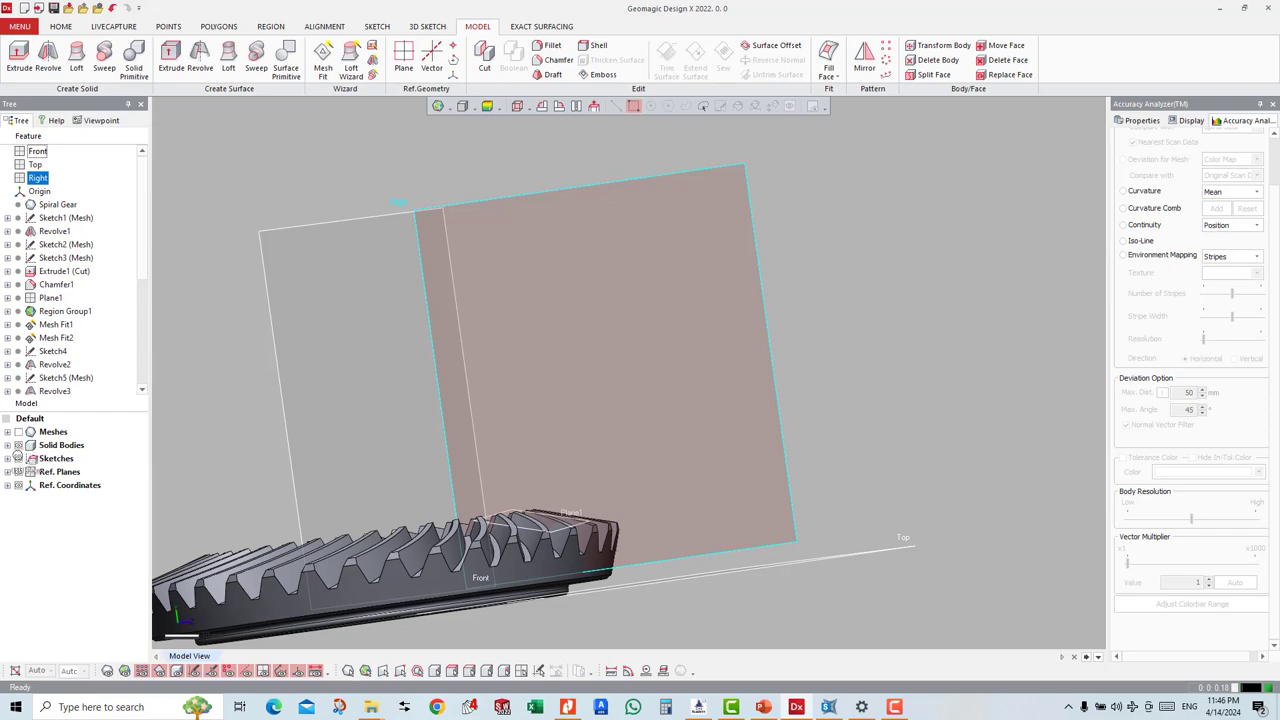
Step: Orbit the gear face-on, switch to the HOME tab, and launch SOLIDWORKS
click(7, 471)
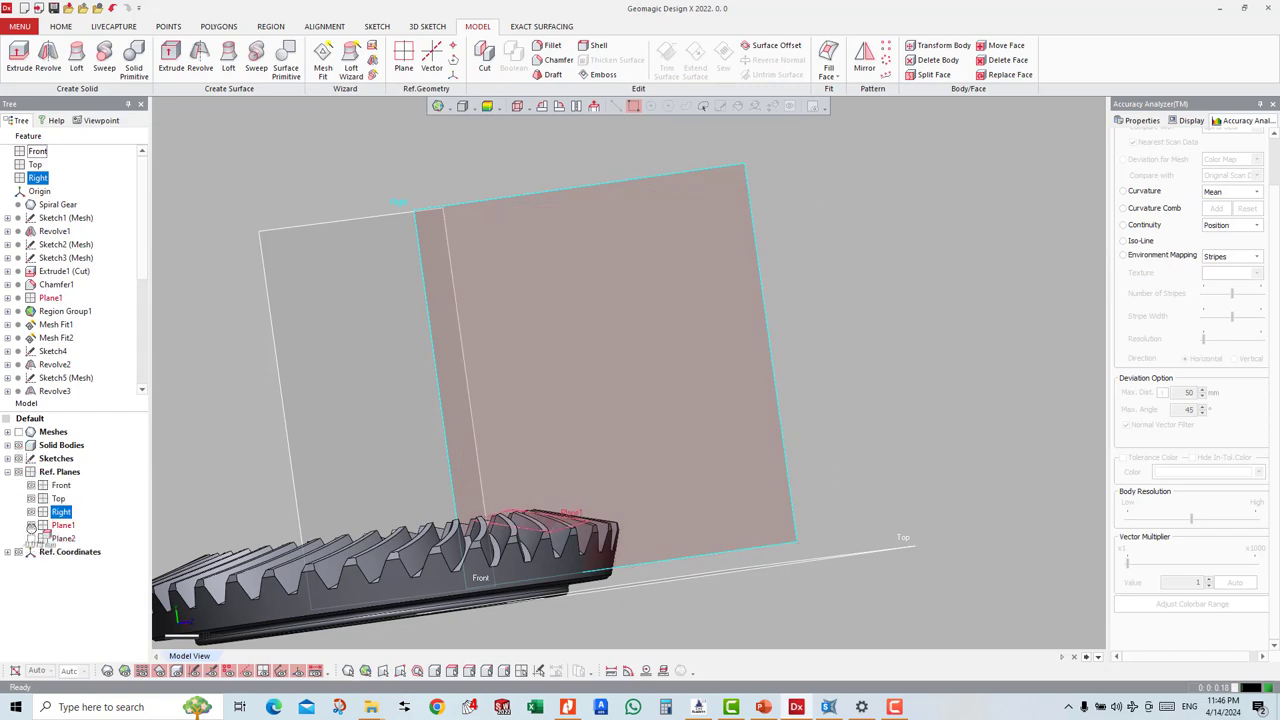
click(7, 471)
mouse_move(560, 520)
right_down()
mouse_move(687, 576)
mouse_move(742, 491)
mouse_move(565, 407)
mouse_move(579, 522)
mouse_move(545, 440)
right_up()
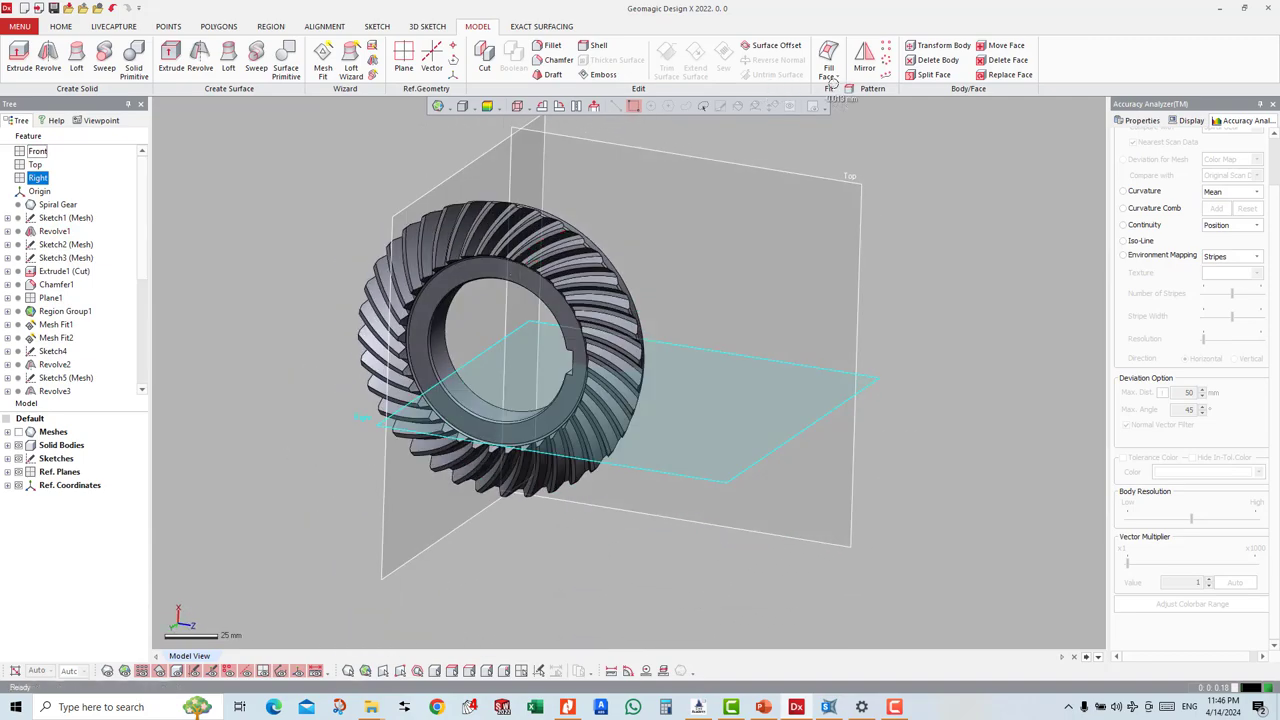
click(61, 26)
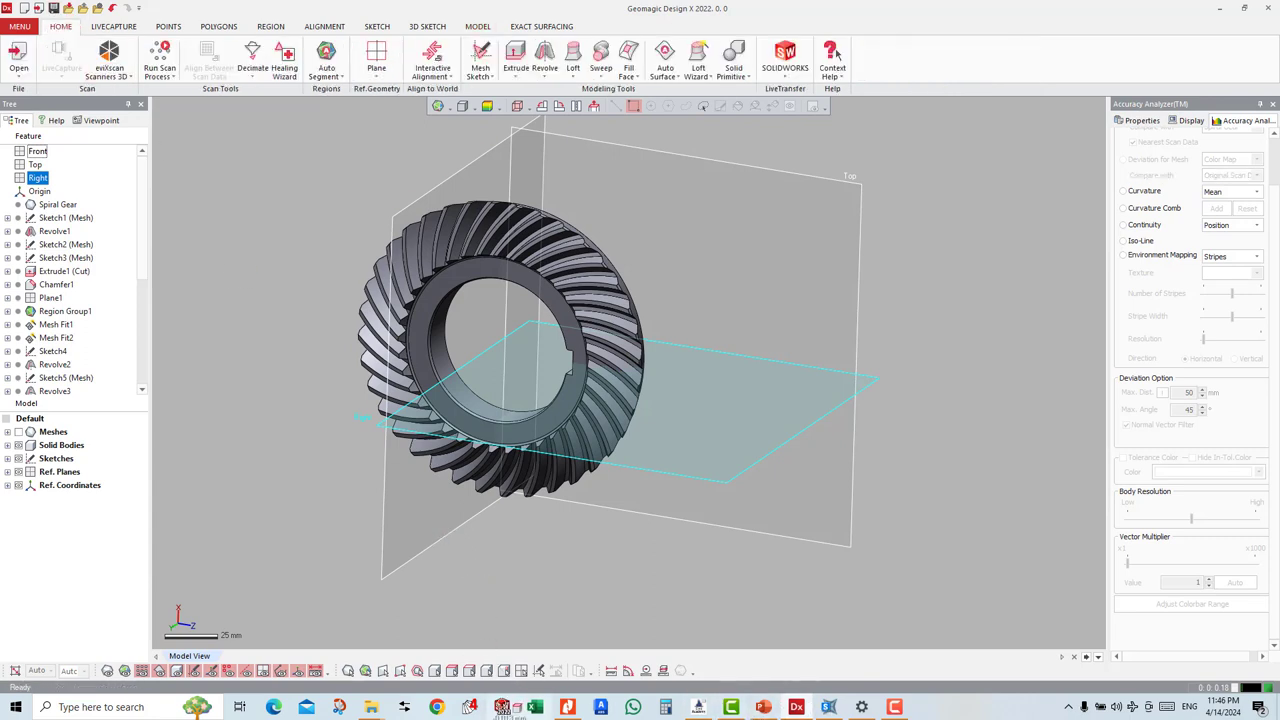
click(505, 702)
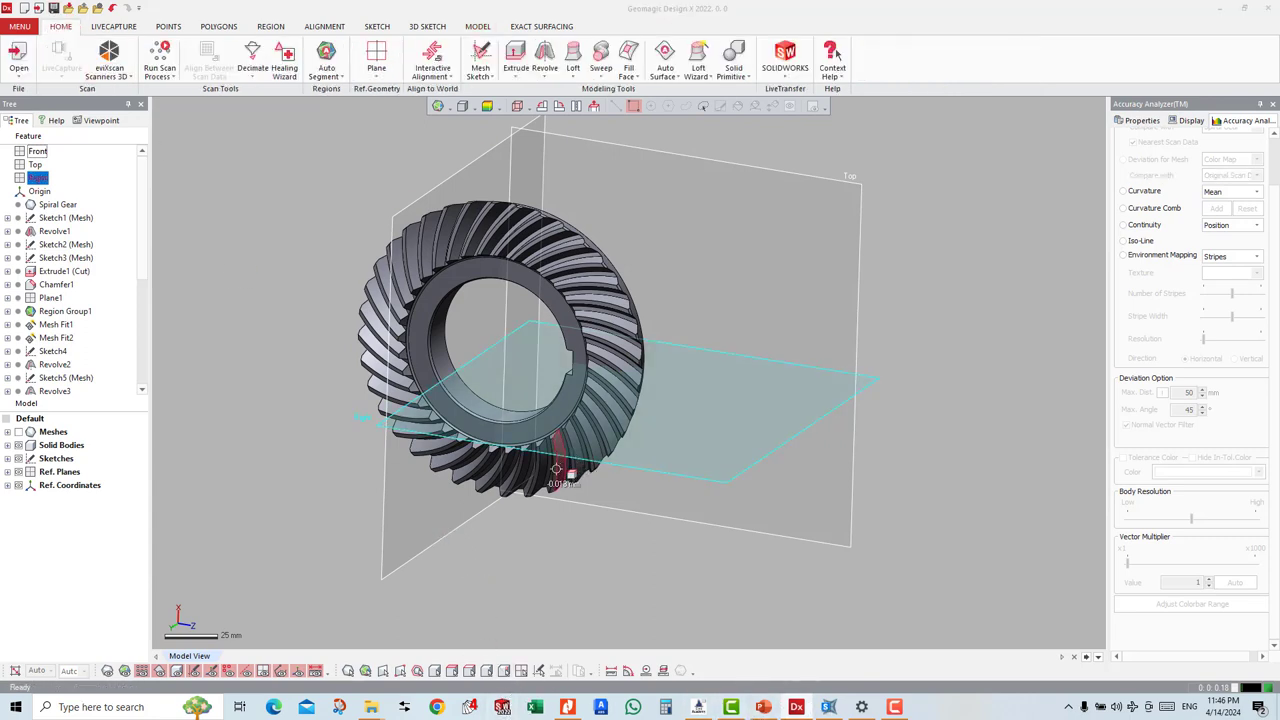
right_click(308, 196)
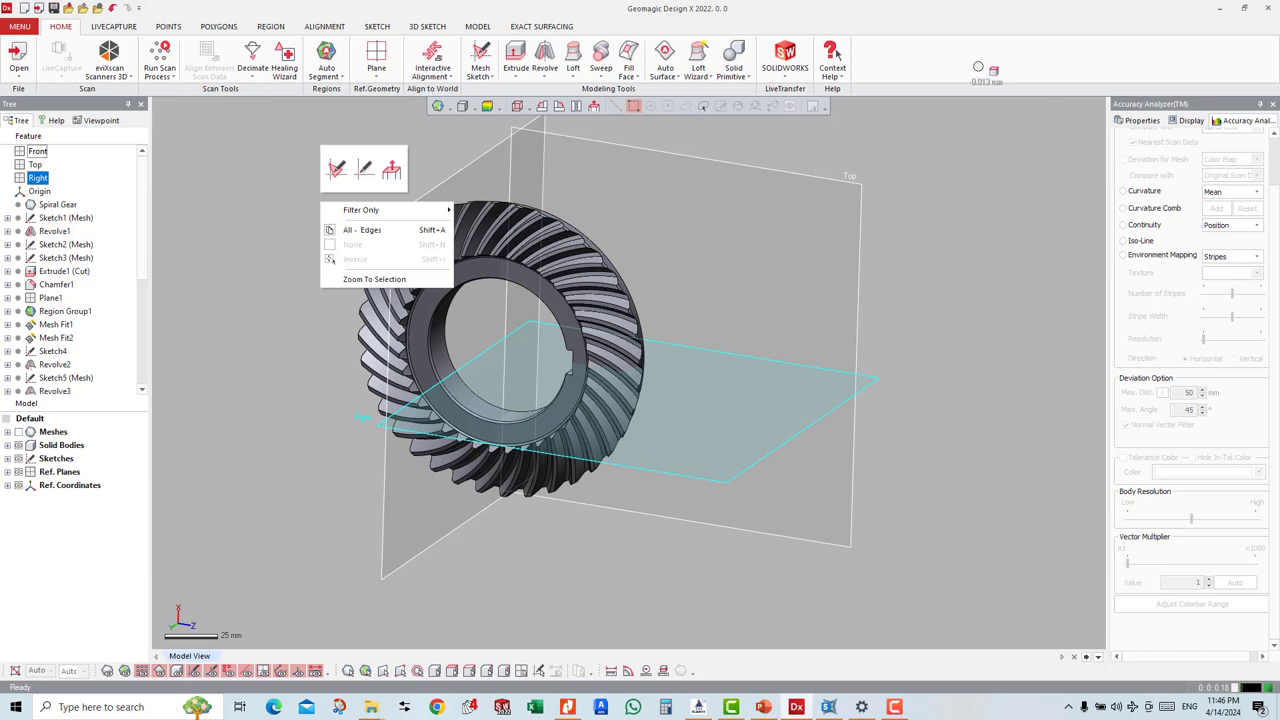
Step: Choose SOLIDWORKS from the LiveTransfer dropdown
click(785, 62)
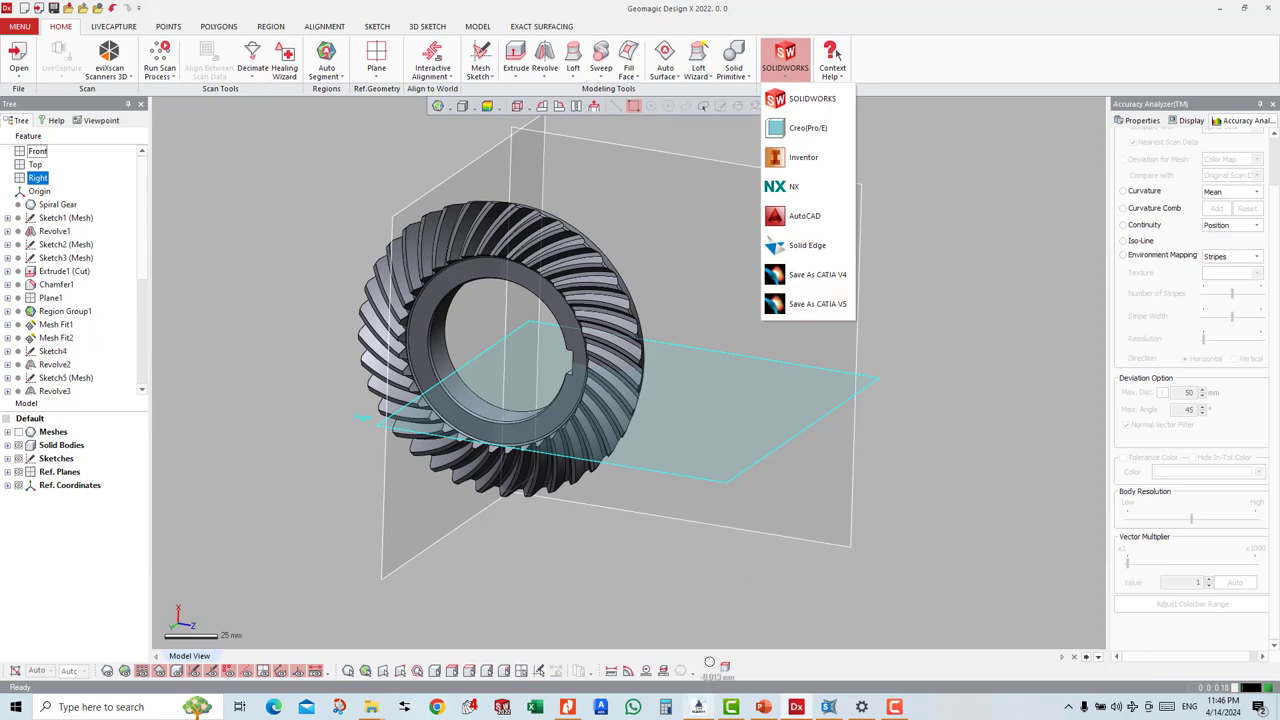
click(1000, 76)
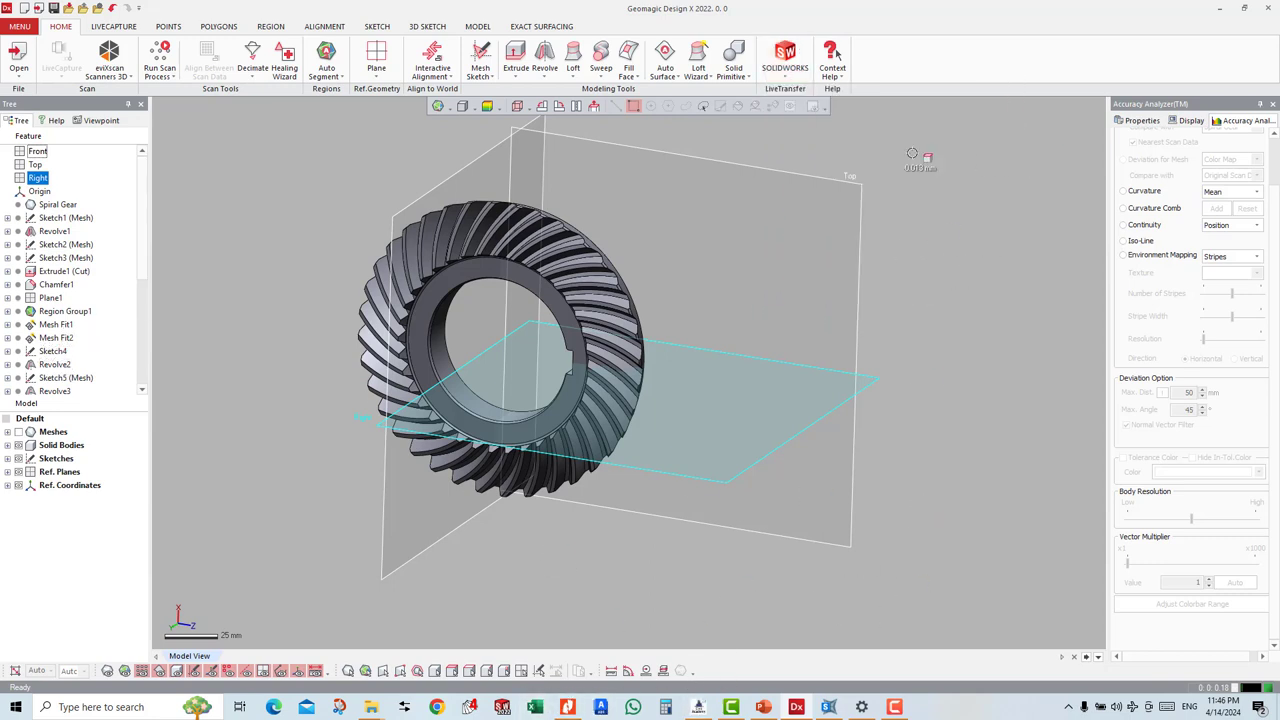
scroll(751, 249, down, 3)
right_drag(751, 249, 699, 182)
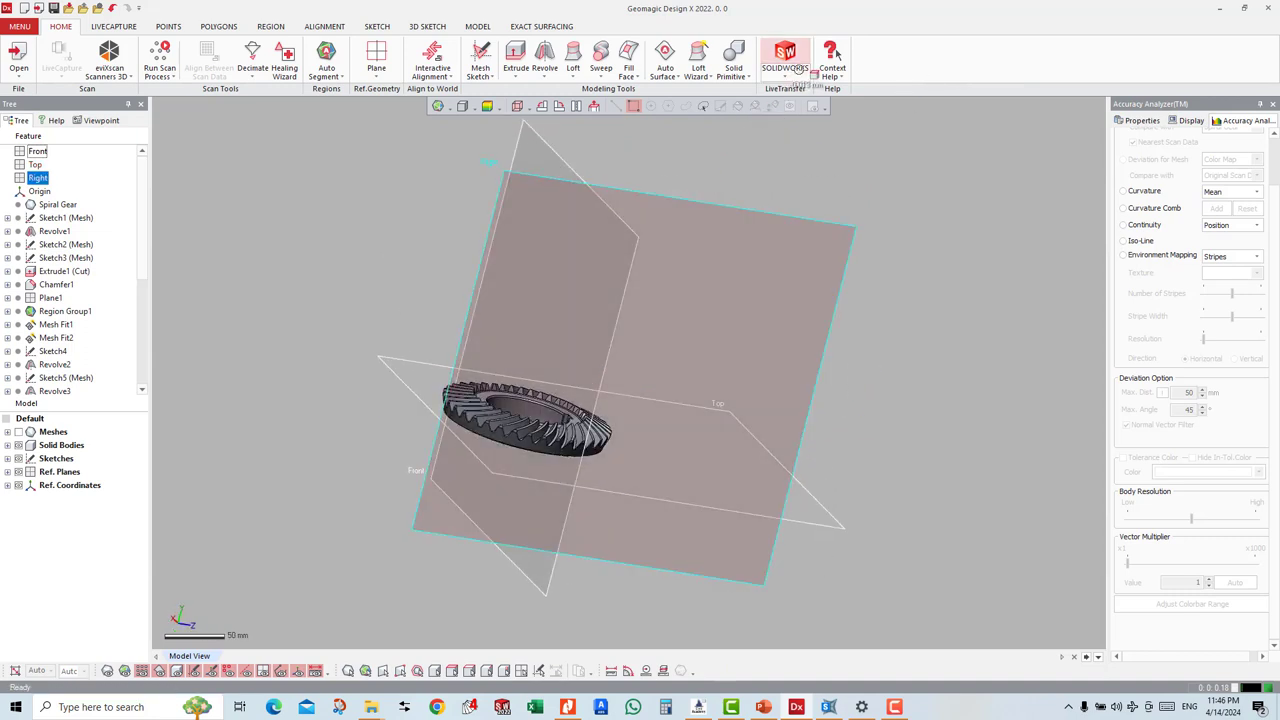
click(785, 60)
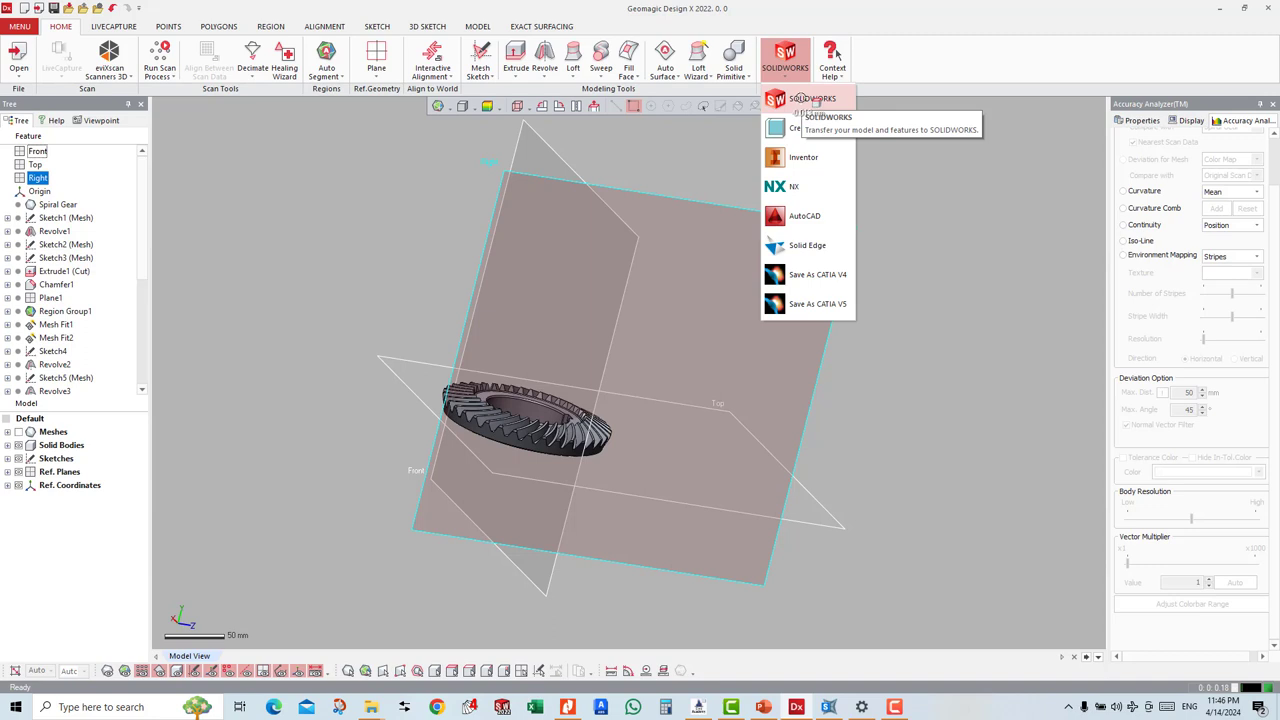
click(800, 99)
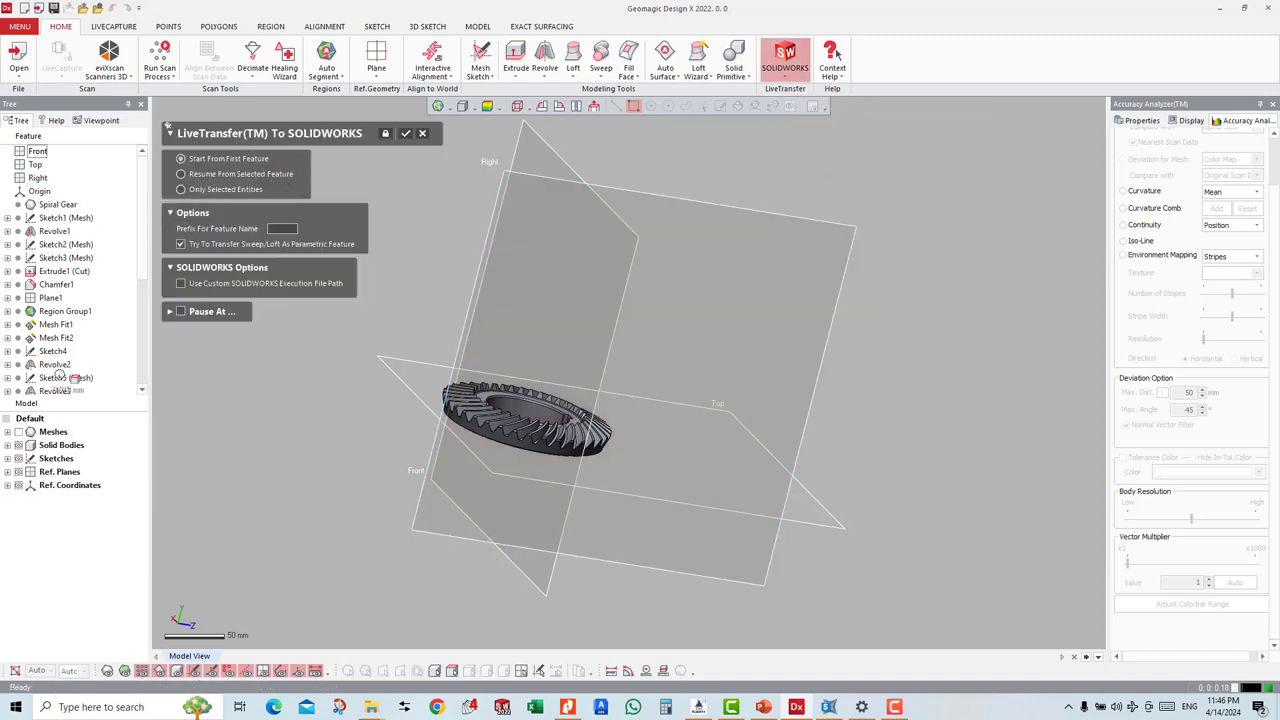
Step: Set LiveTransfer to Start From First Feature and send the gear to SOLIDWORKS
click(270, 177)
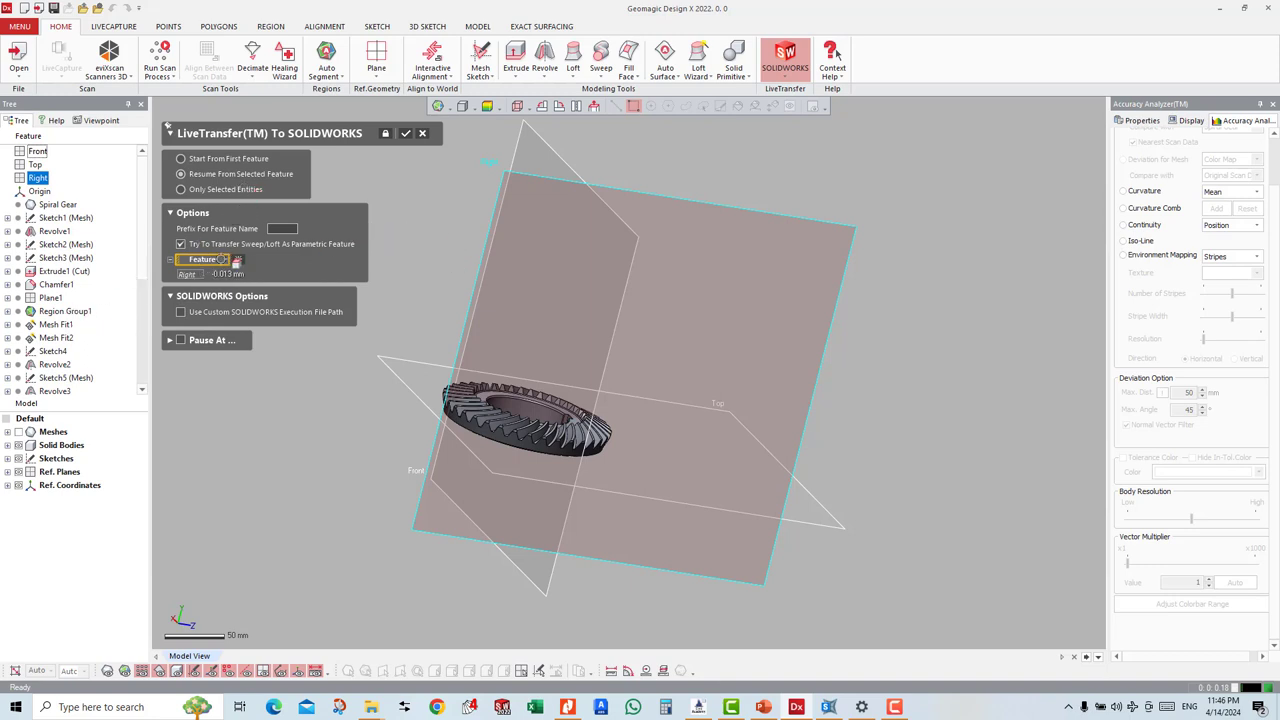
click(226, 160)
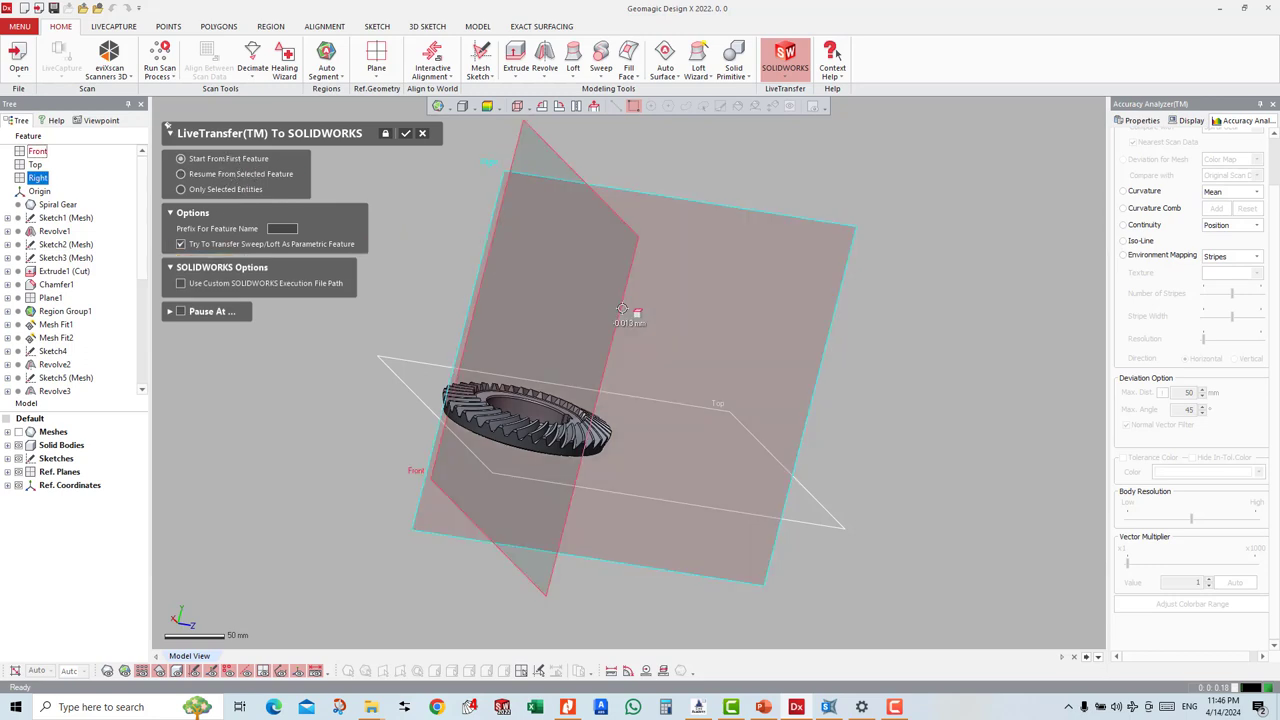
right_drag(622, 309, 545, 425)
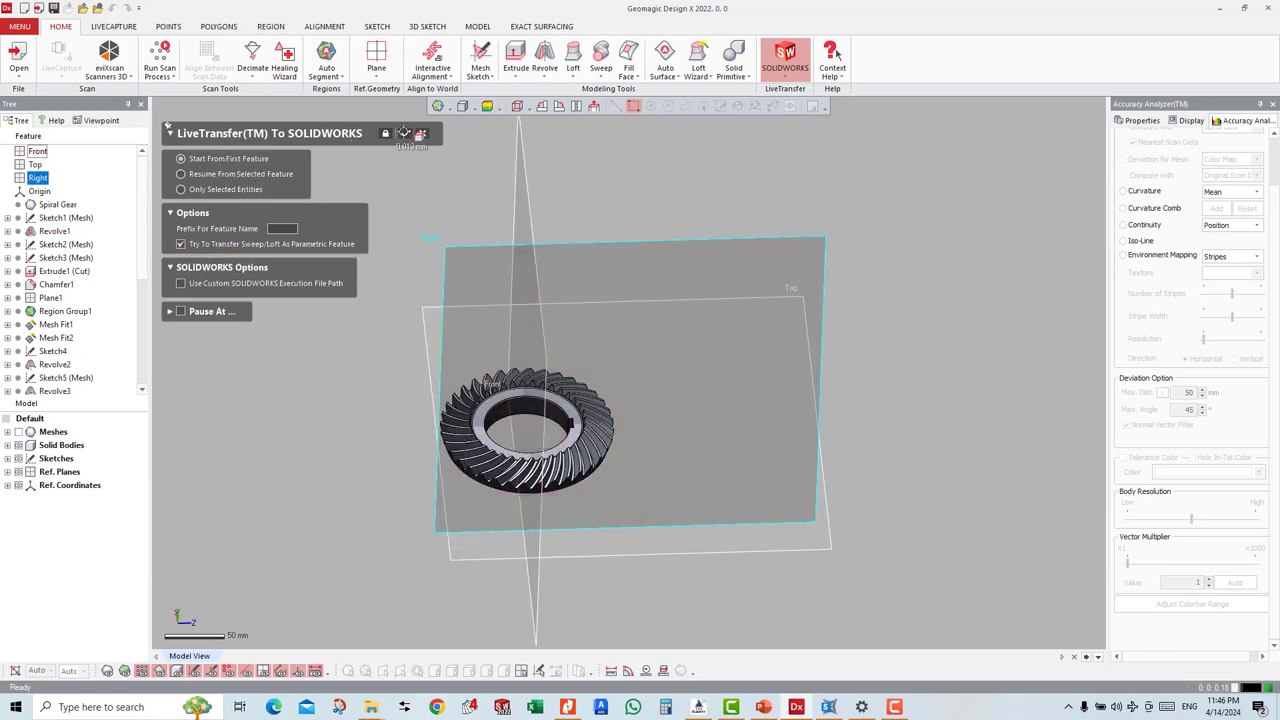
click(404, 133)
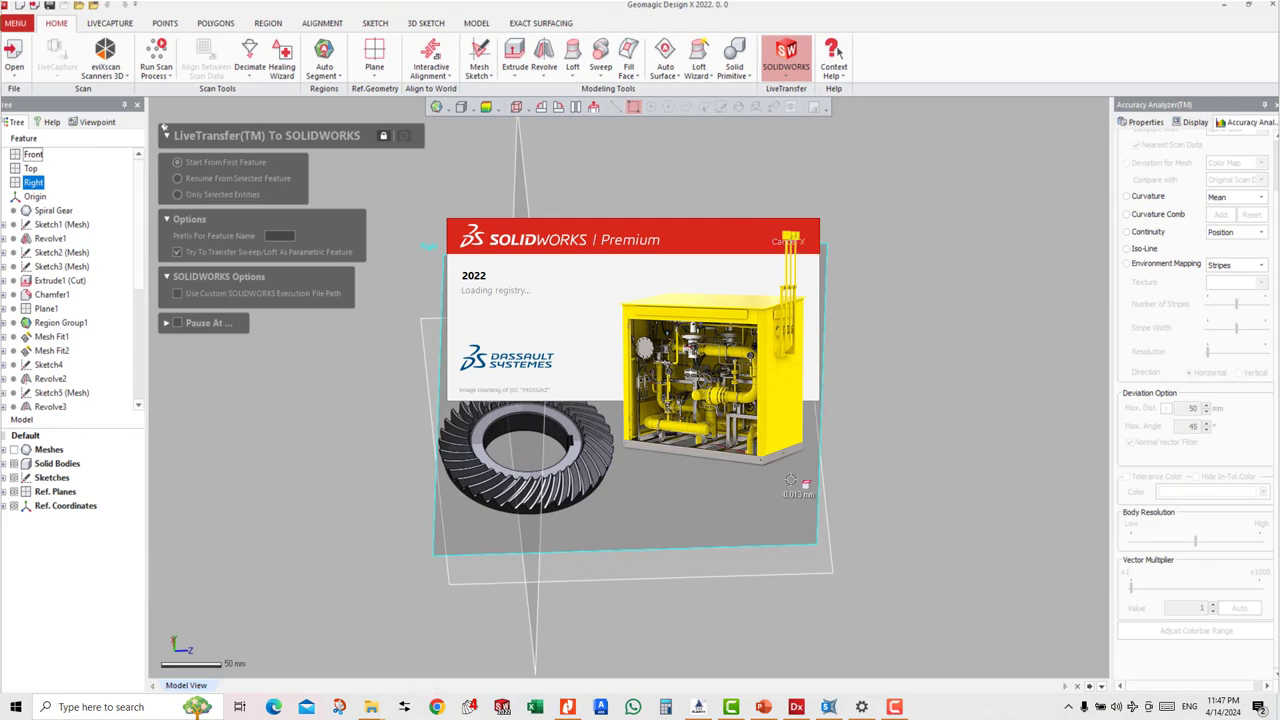
Step: Dismiss the SOLIDWORKS Standard licence error and Alt+Tab to check the open windows
click(723, 363)
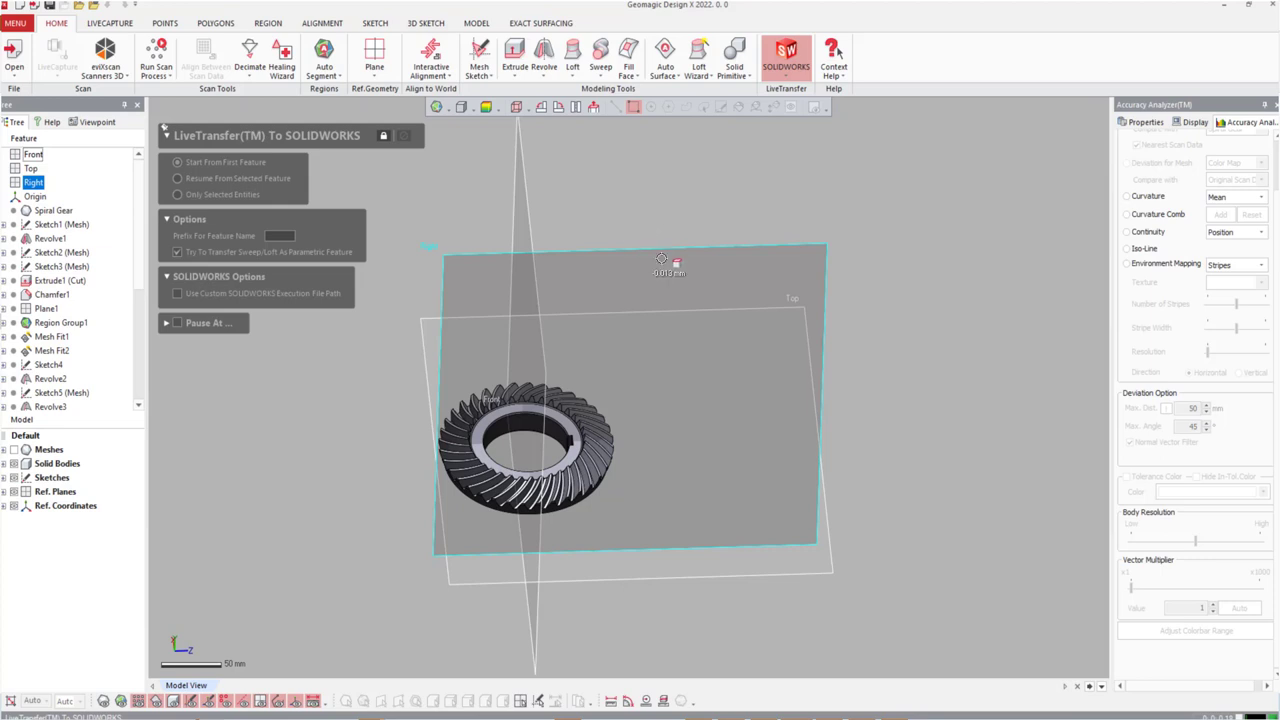
key(alt+Tab)
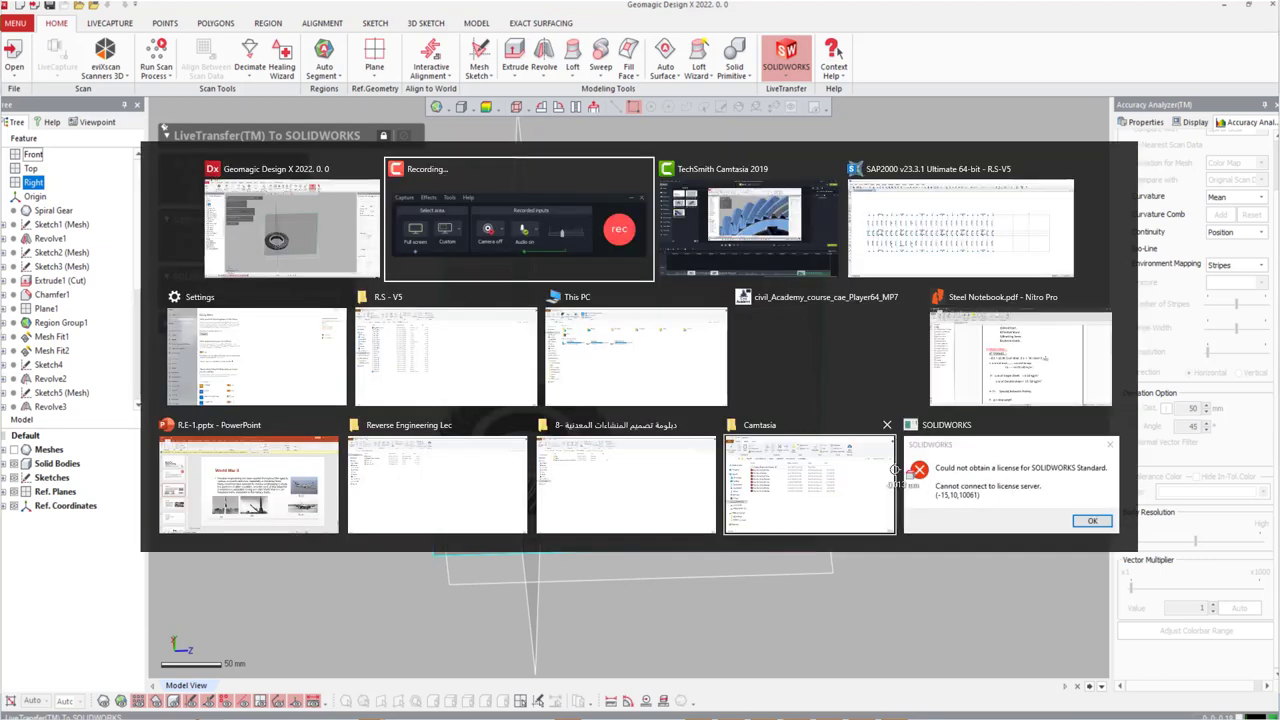